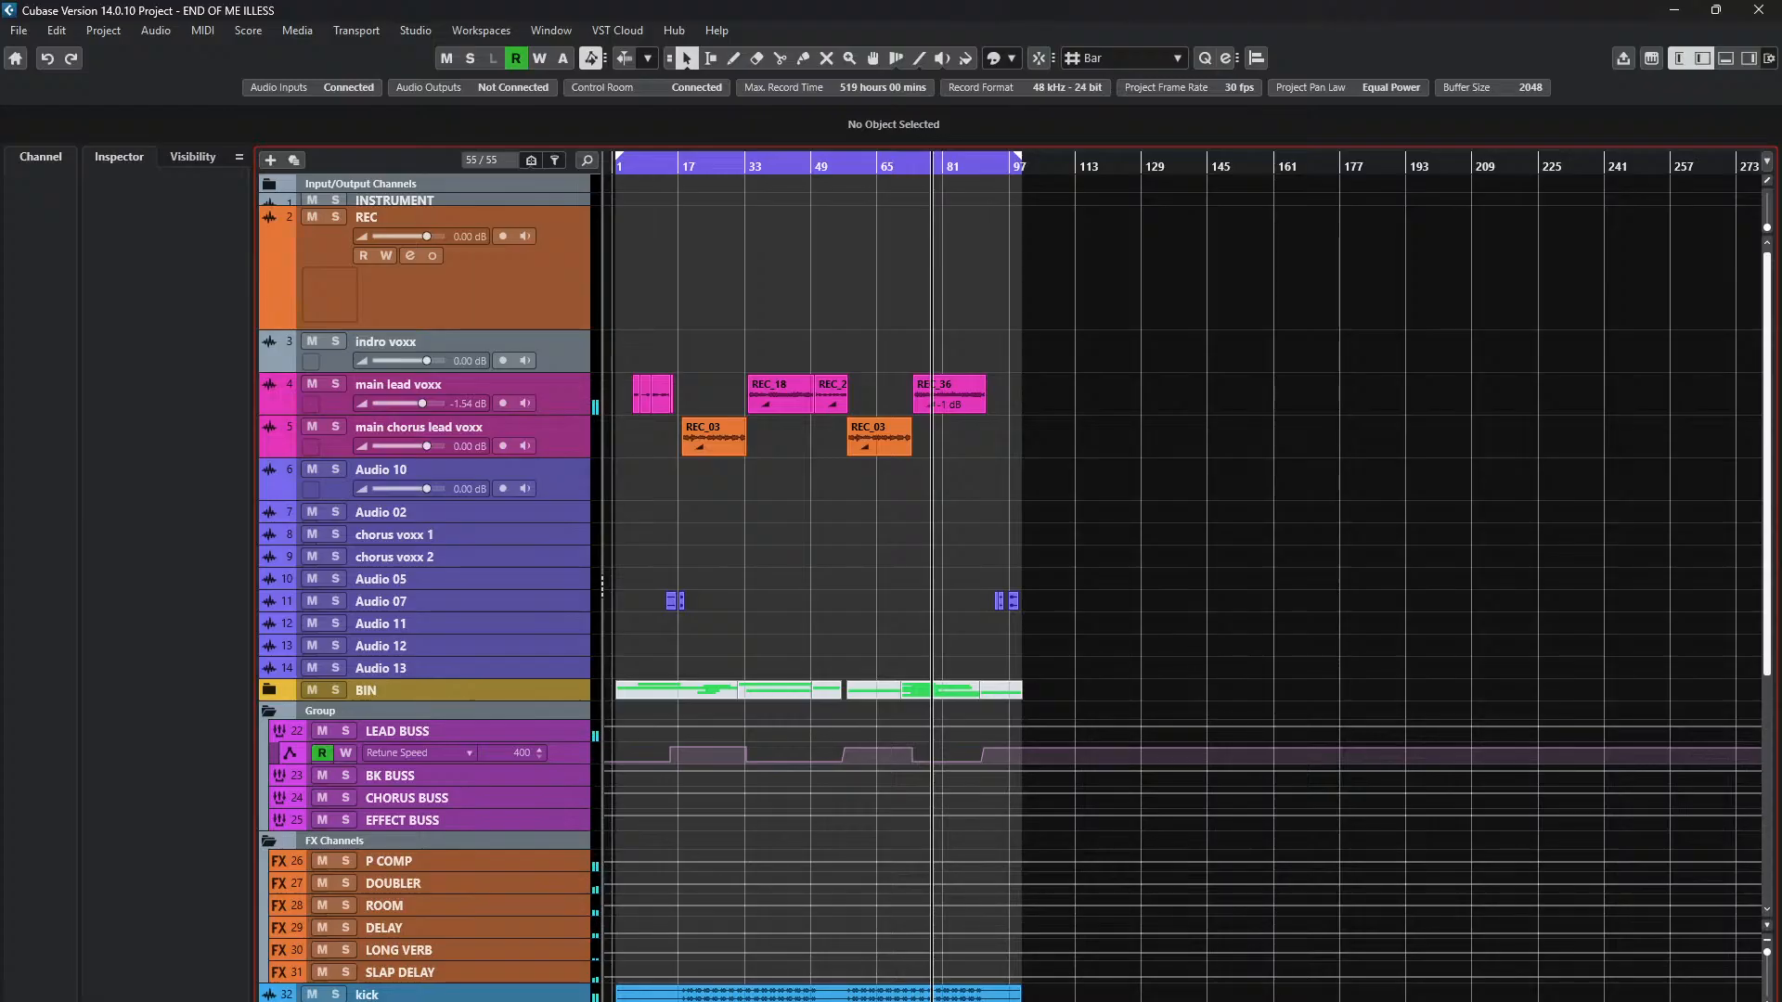
# - Check the stream's audio levels in OBS and audition the Cubase project from around bar 33
pyautogui.click(1286, 1001)
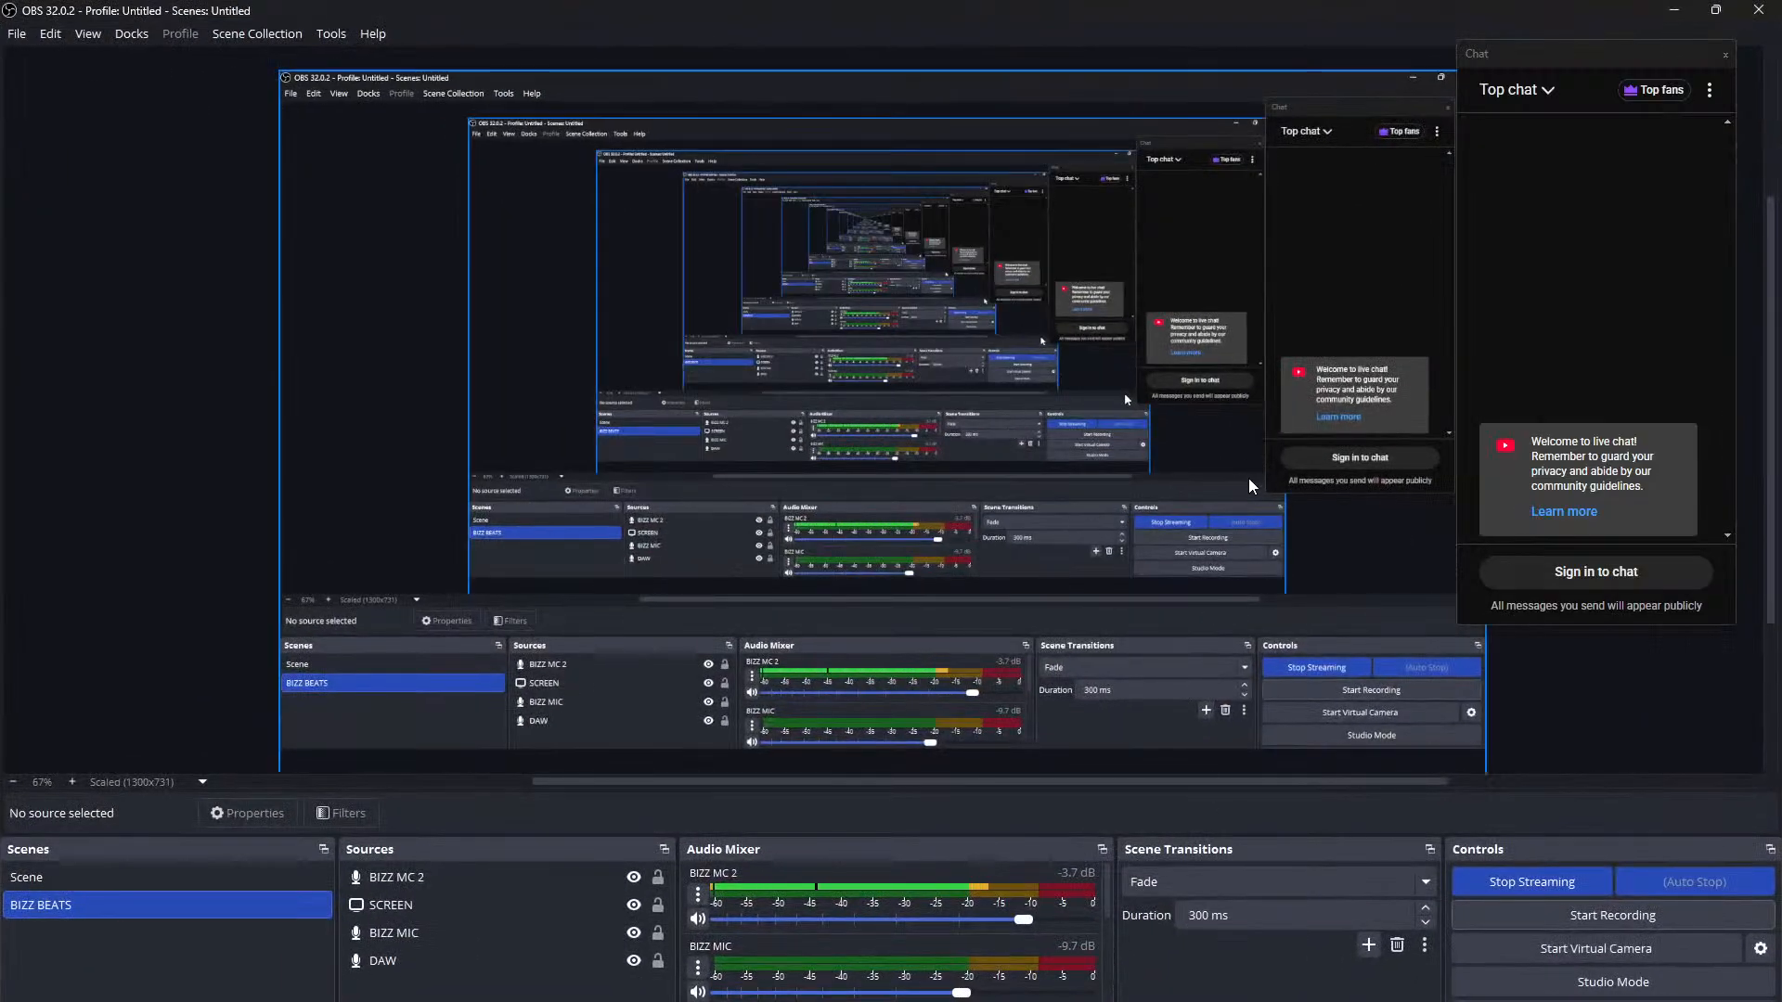
pyautogui.click(1674, 10)
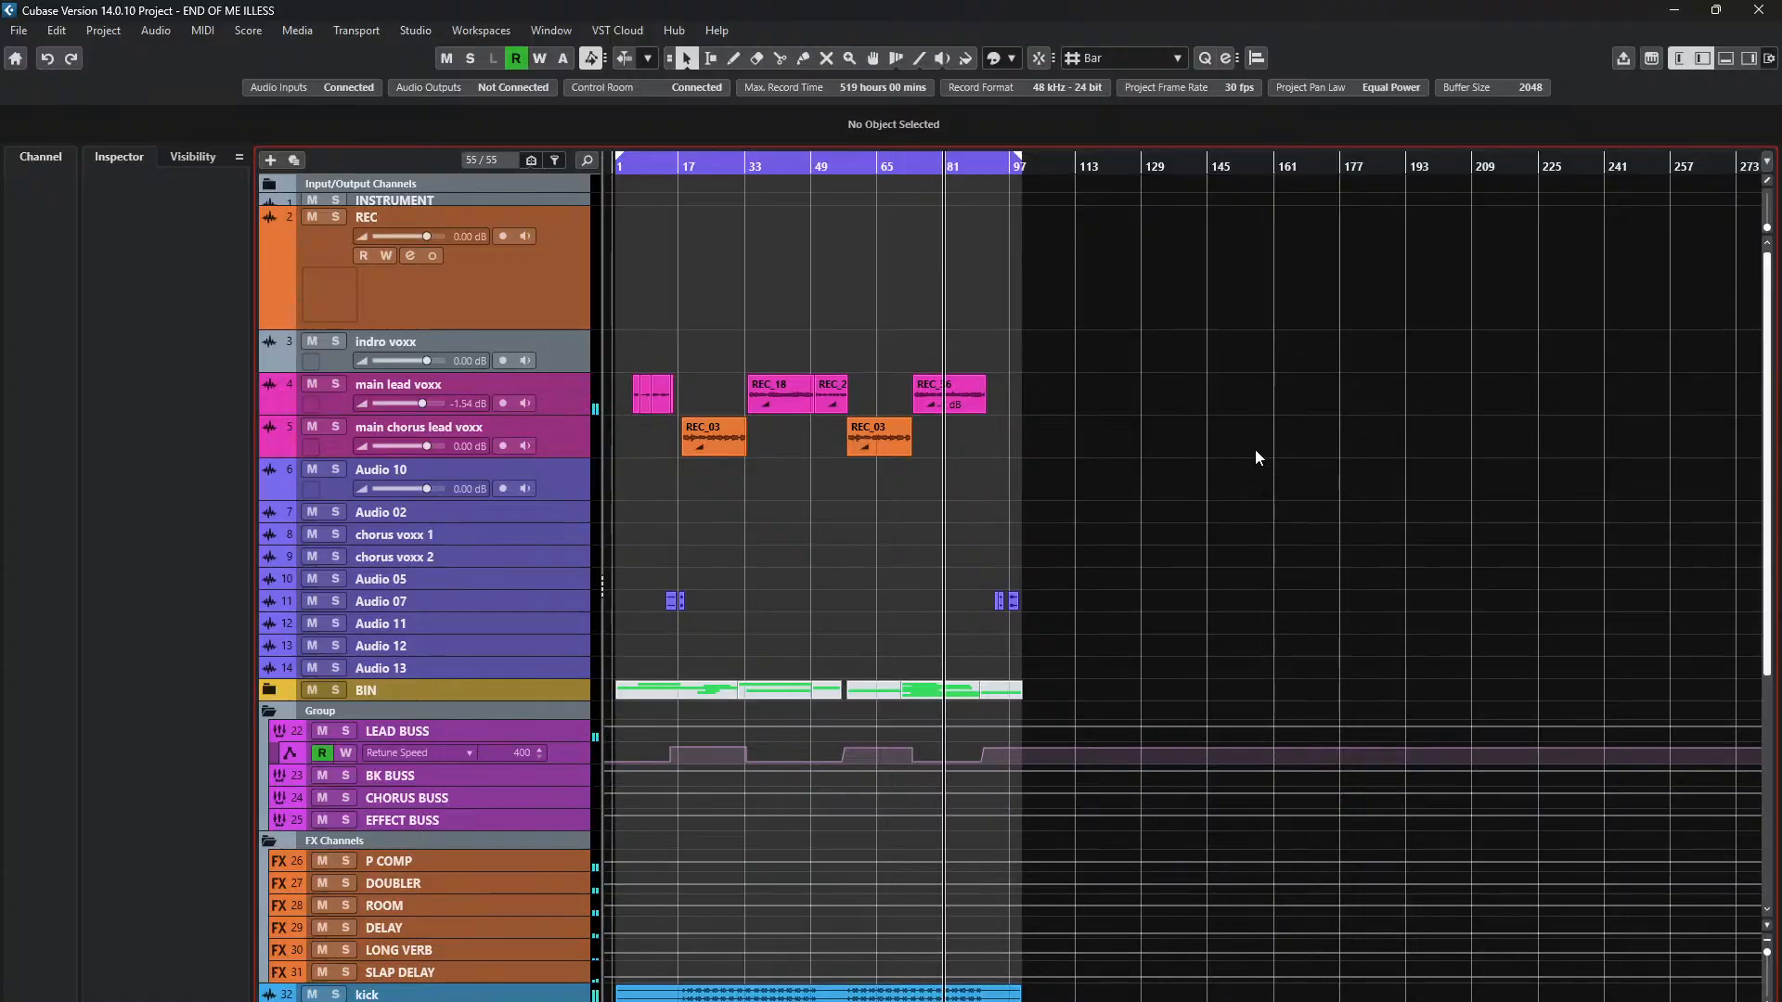
pyautogui.click(758, 169)
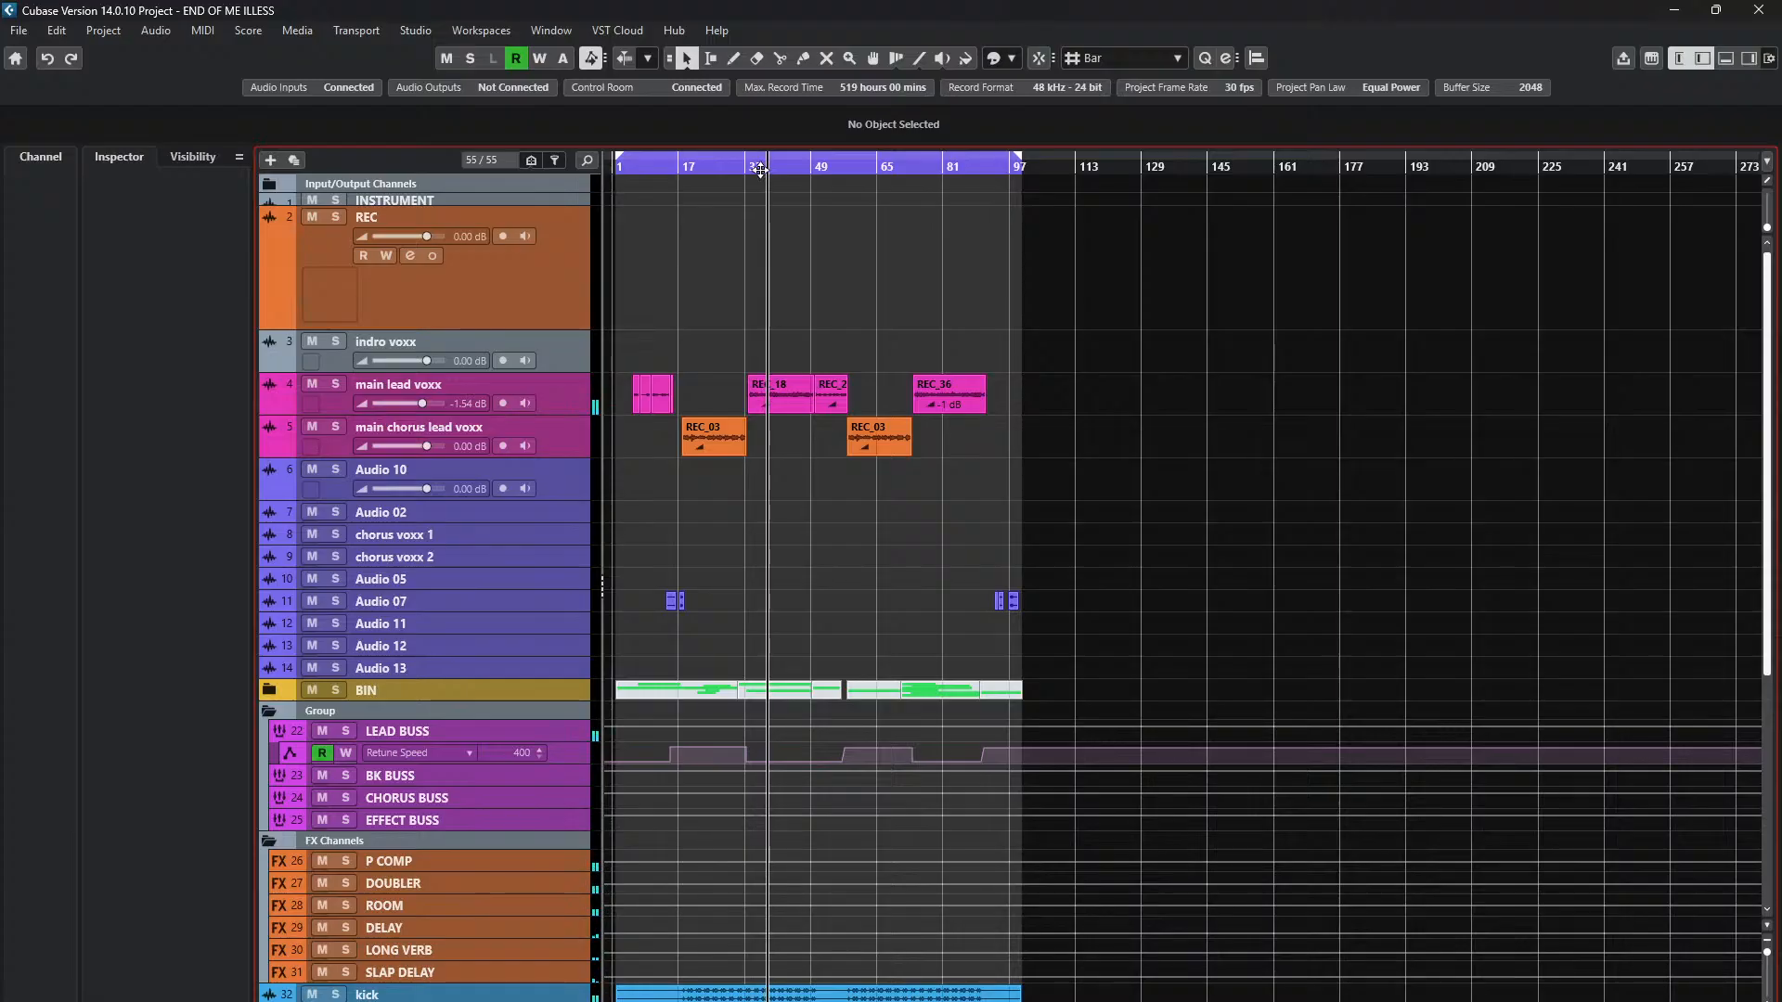
pyautogui.press('space')
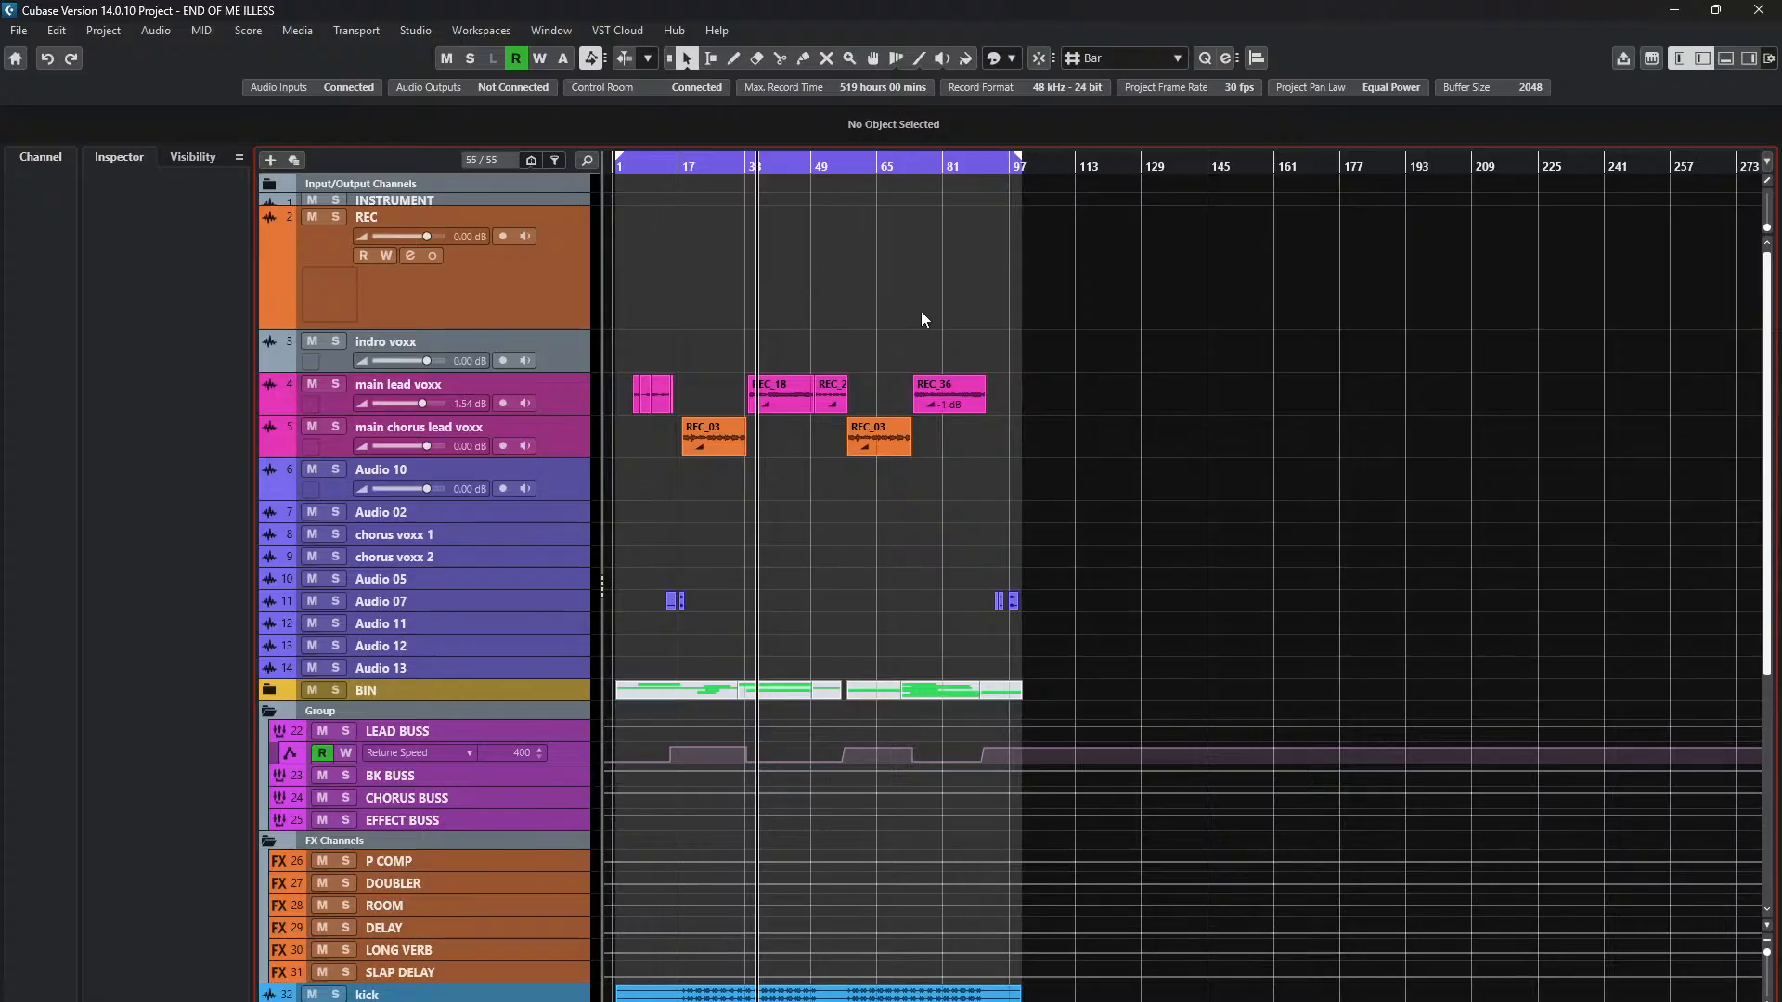
# - Examine the track list from the vocals down to the instrument and FX tracks while playing the project from the start
pyautogui.scroll(-5, 883, 319)
pyautogui.scroll(5, 955, 299)
pyautogui.scroll(-2, 798, 342)
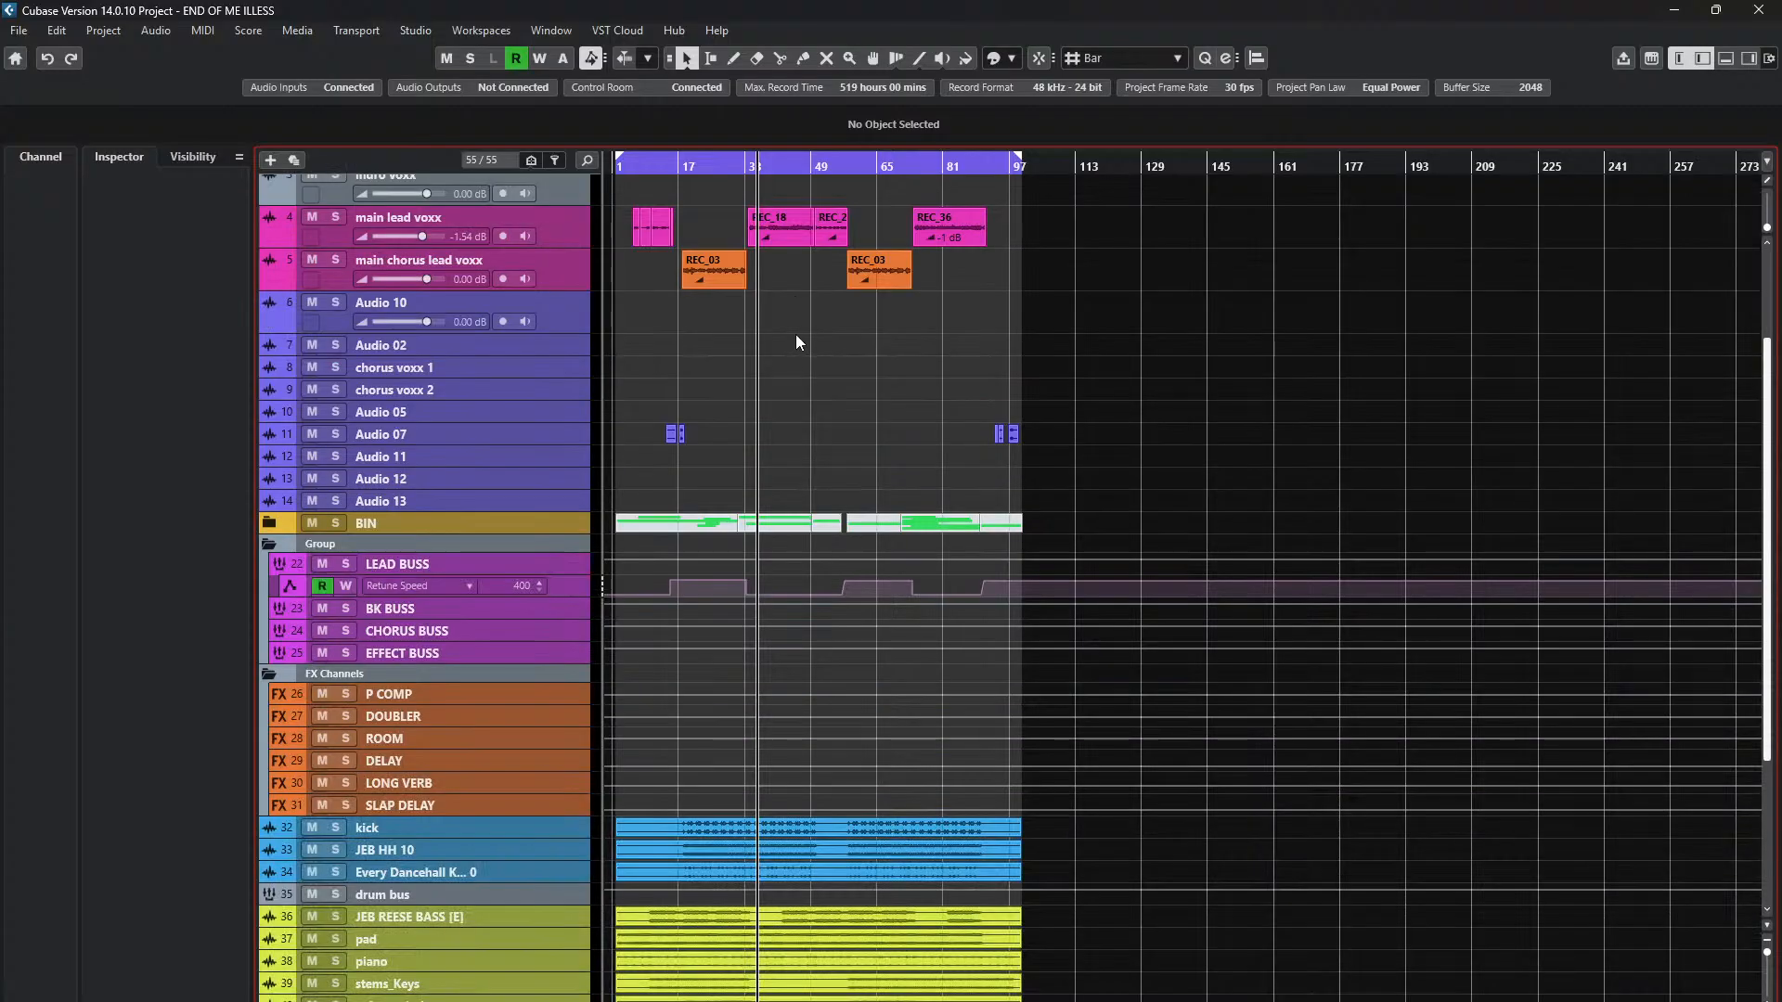
pyautogui.scroll(2, 795, 334)
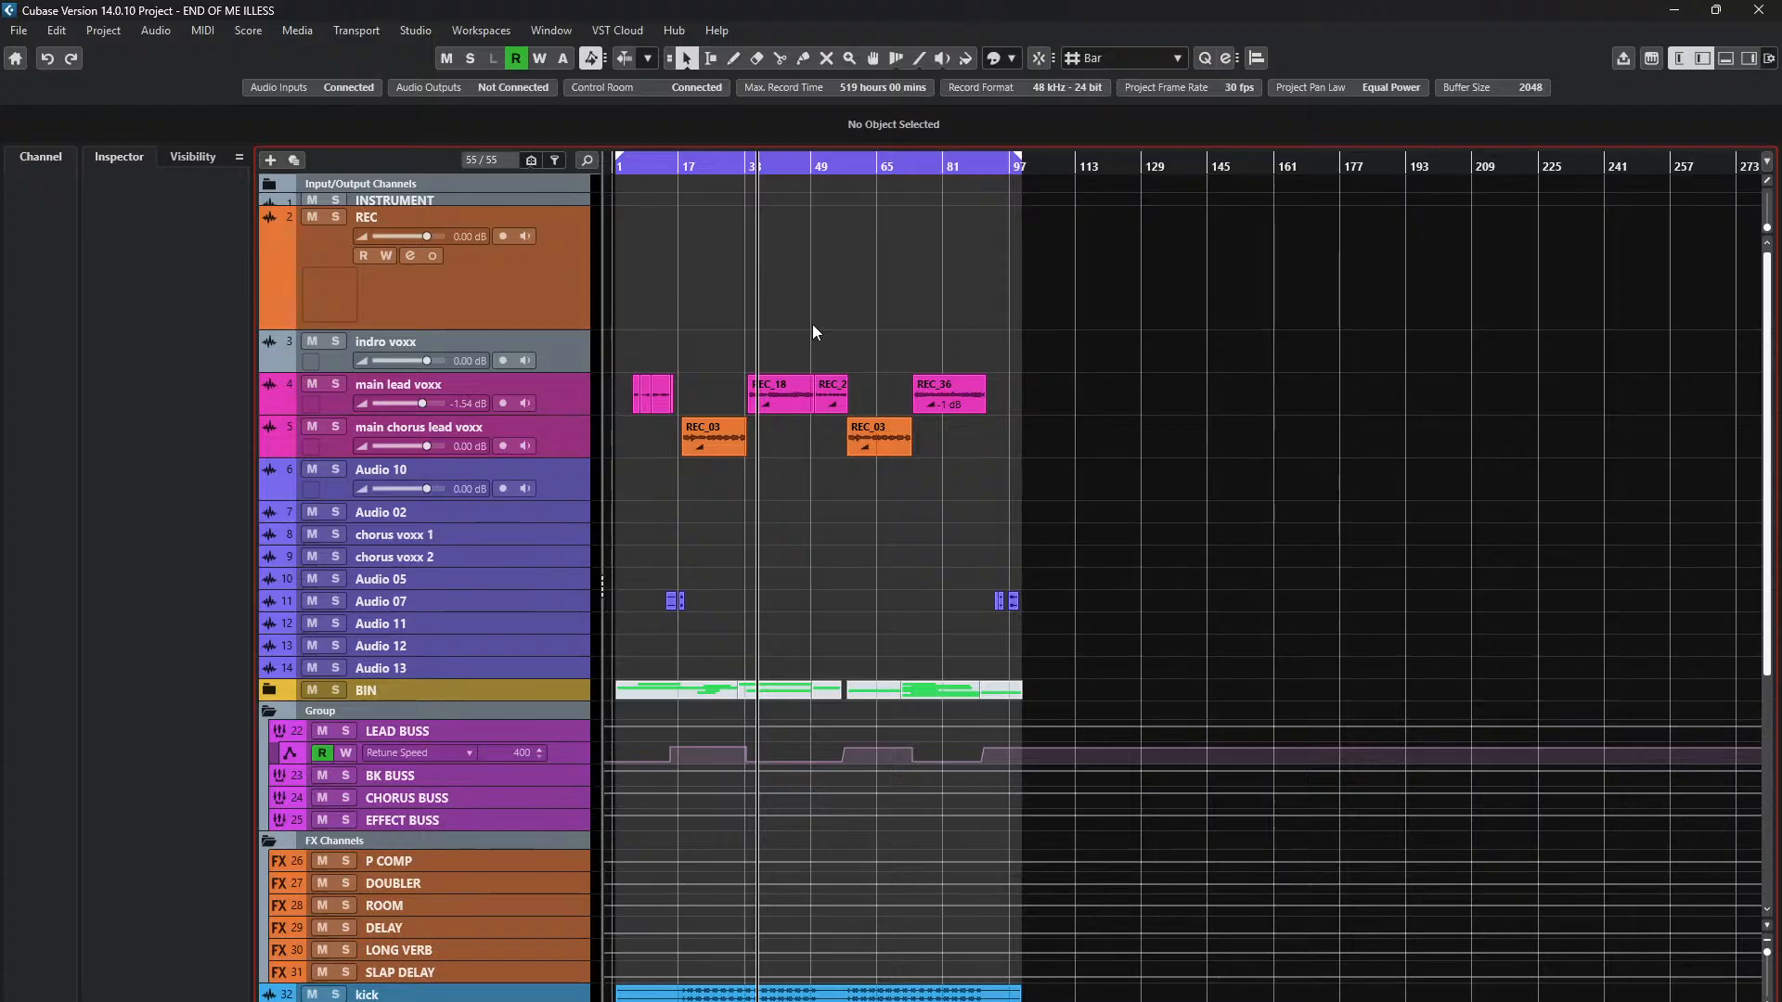
pyautogui.press('.')
pyautogui.scroll(-5, 782, 410)
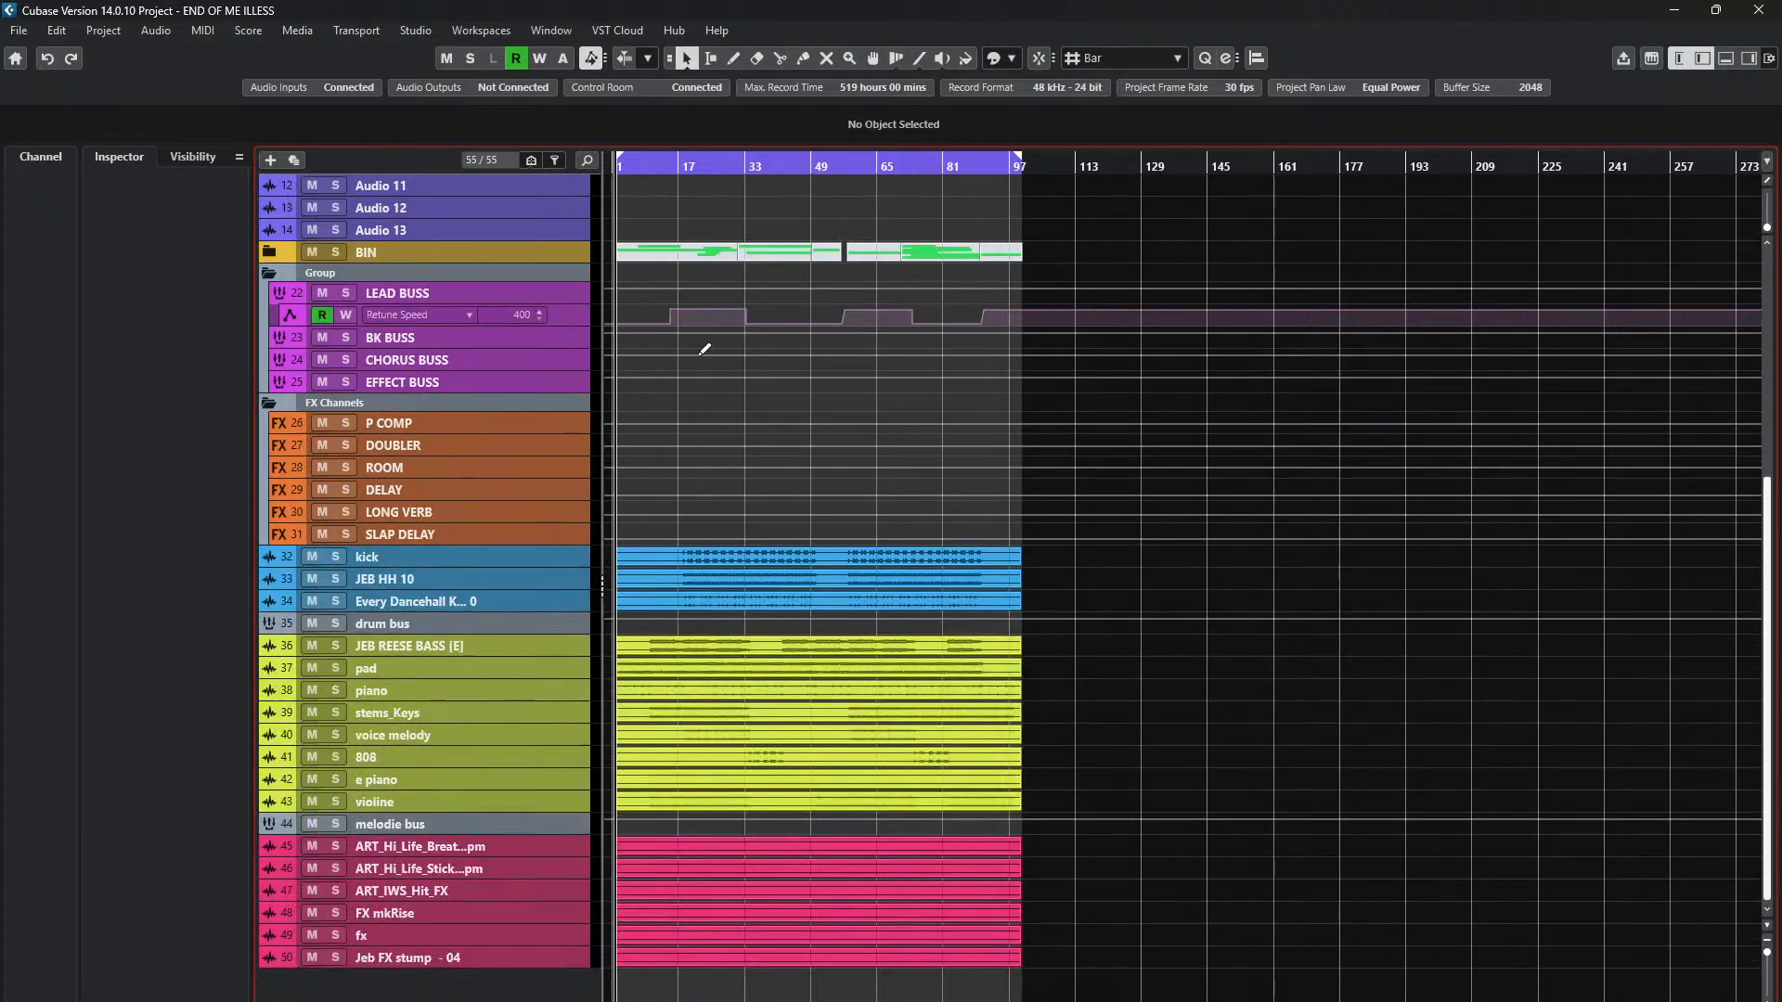
pyautogui.scroll(5, 697, 353)
pyautogui.press('space')
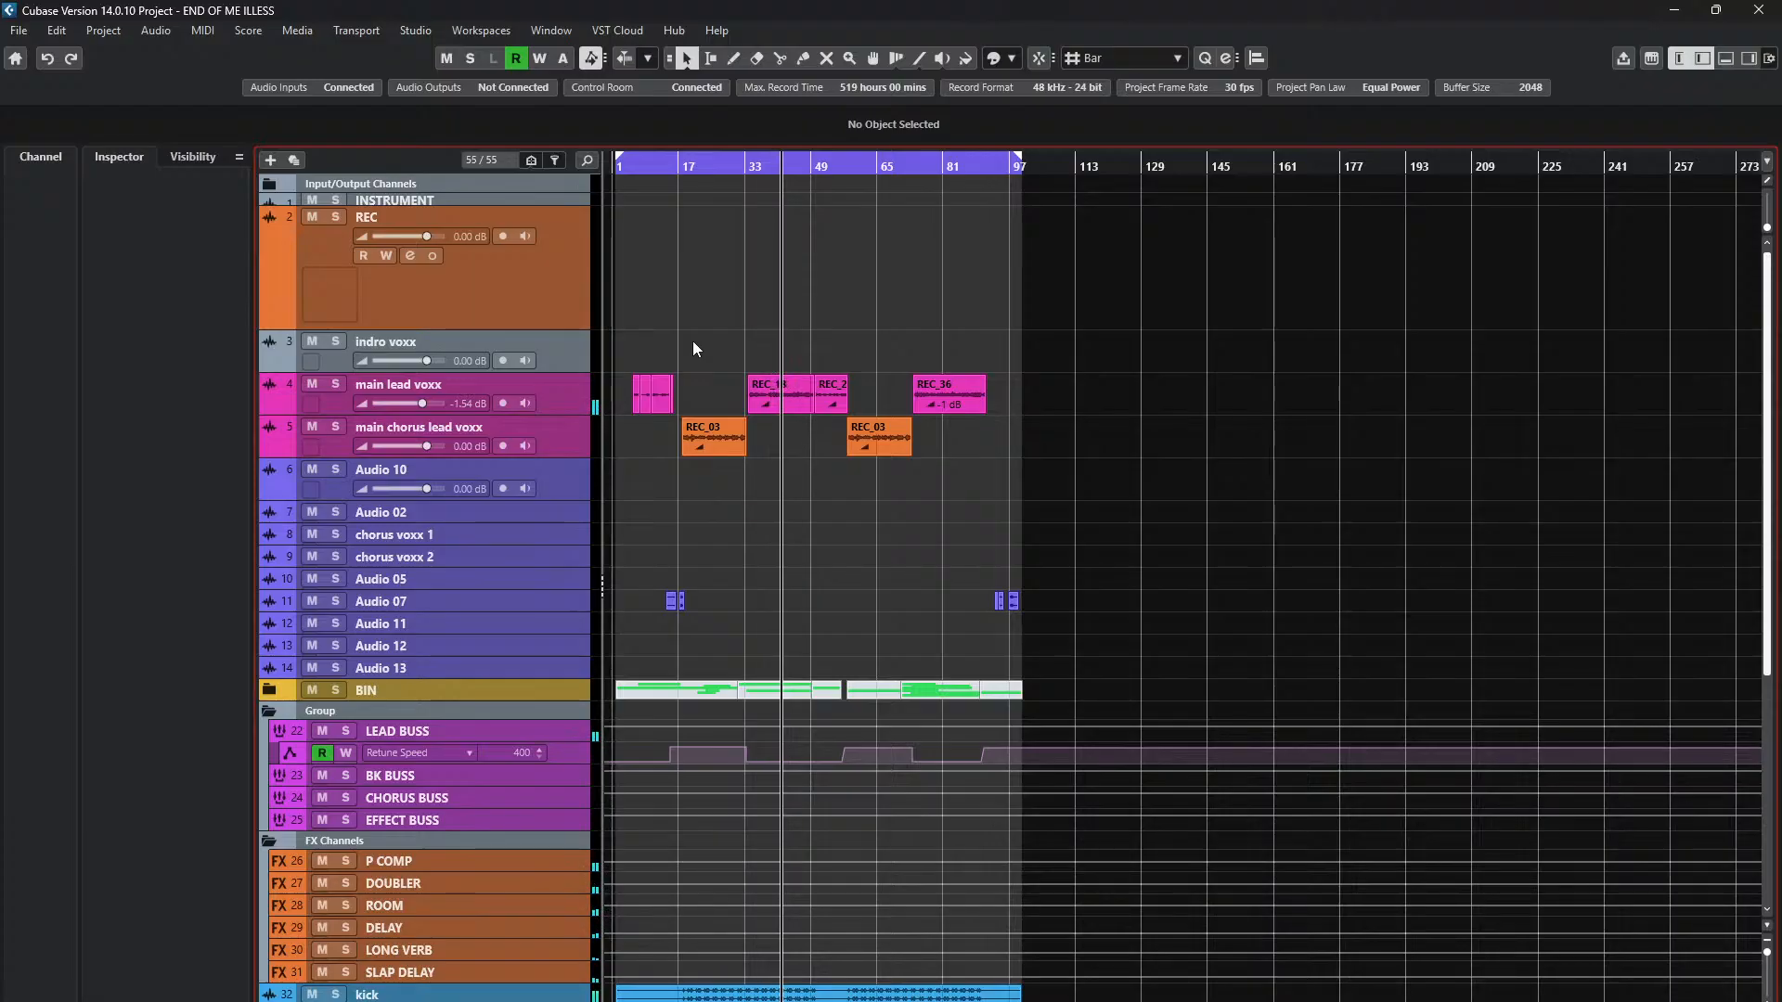
pyautogui.scroll(-5, 716, 342)
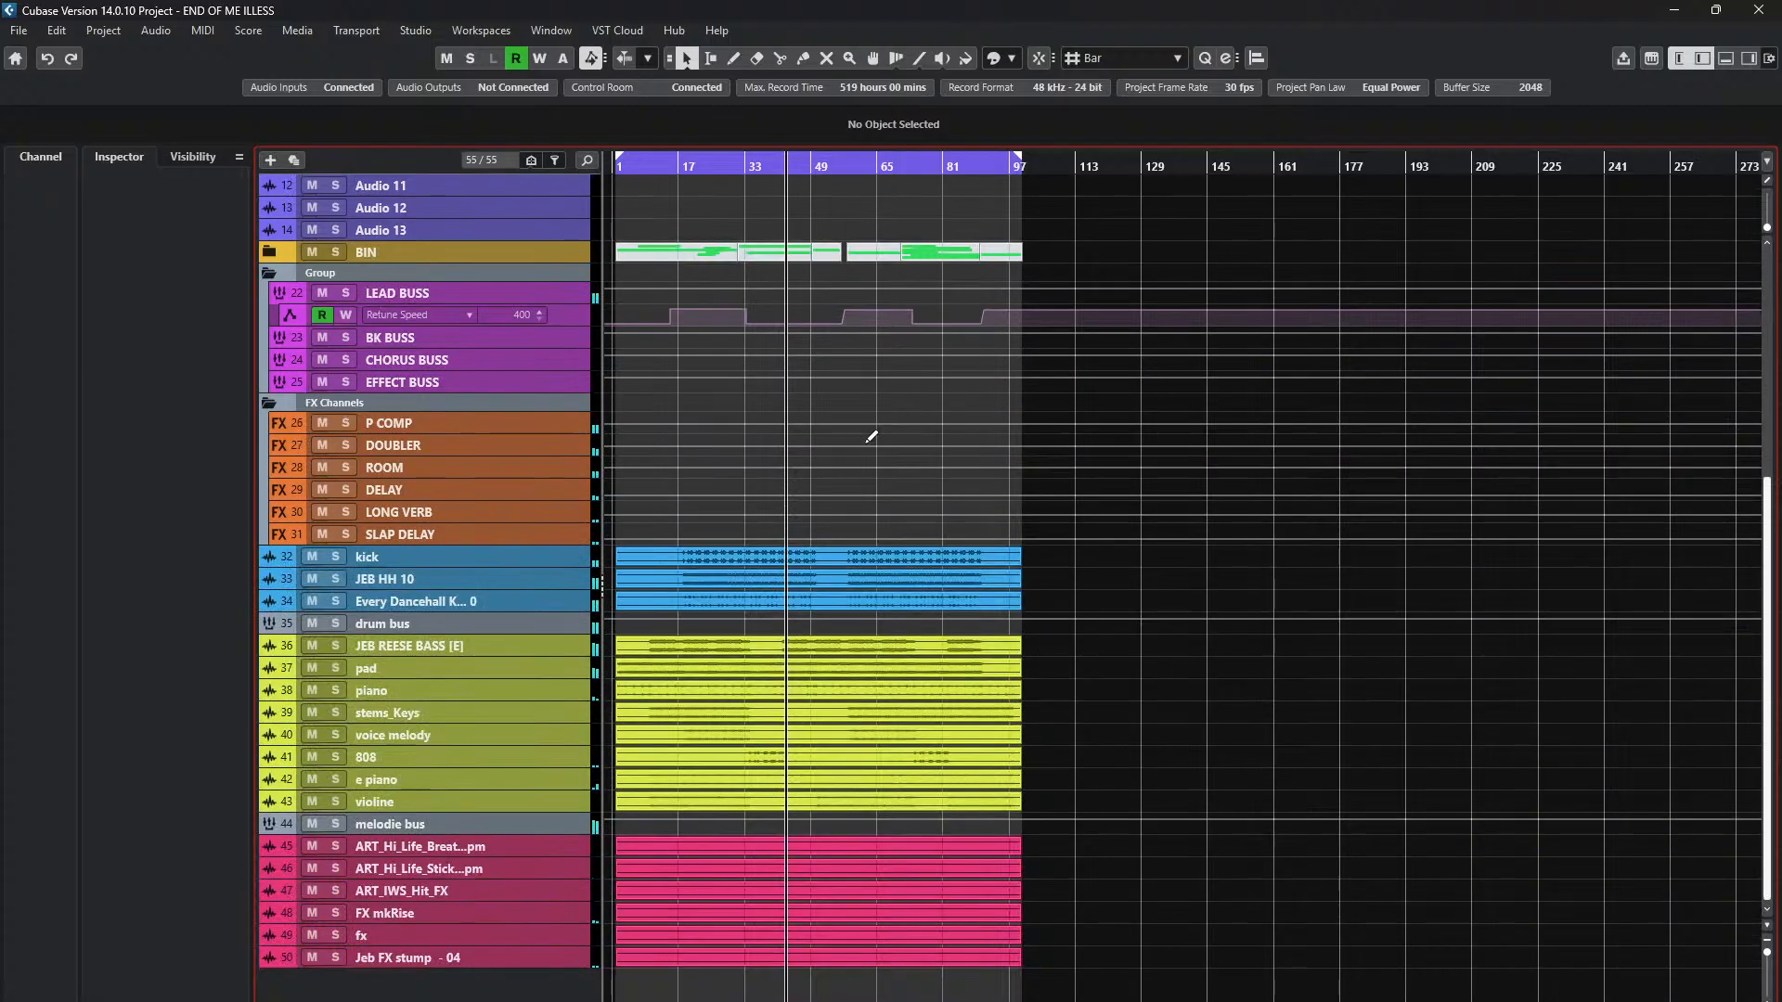
pyautogui.scroll(5, 867, 430)
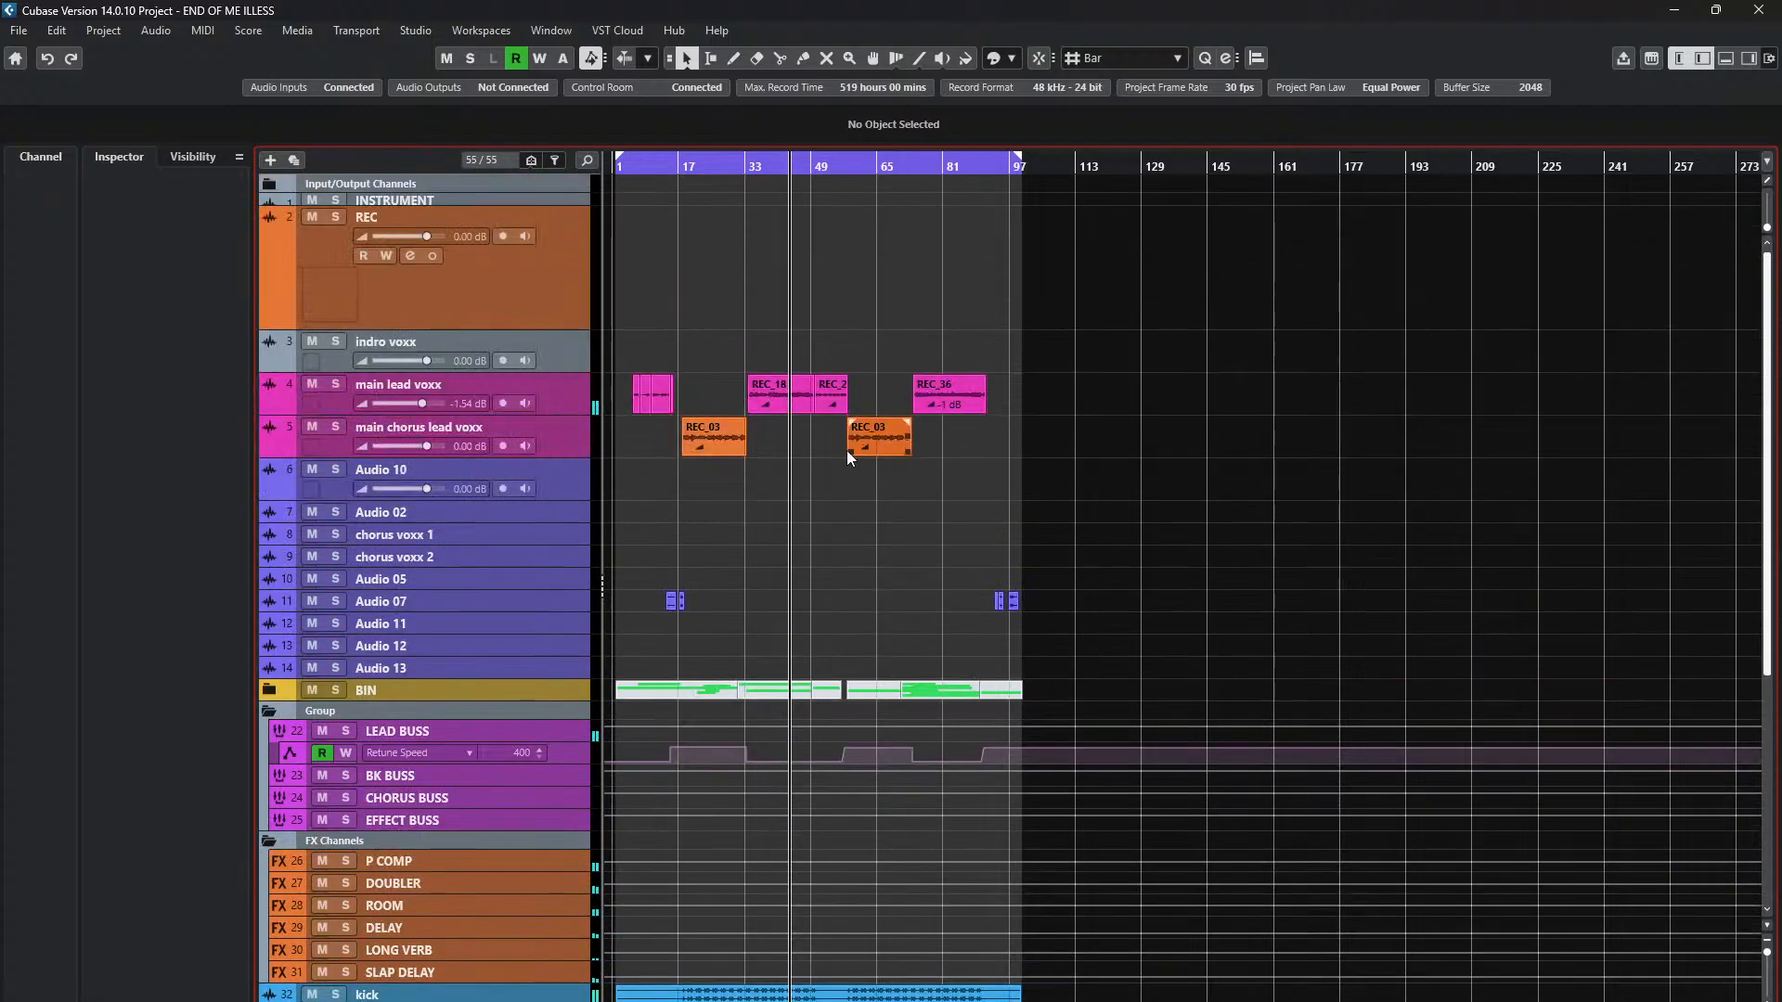
# - Open the MixConsole and bring the LEAD BUSS channel and its inserts into view
pyautogui.press('F3')
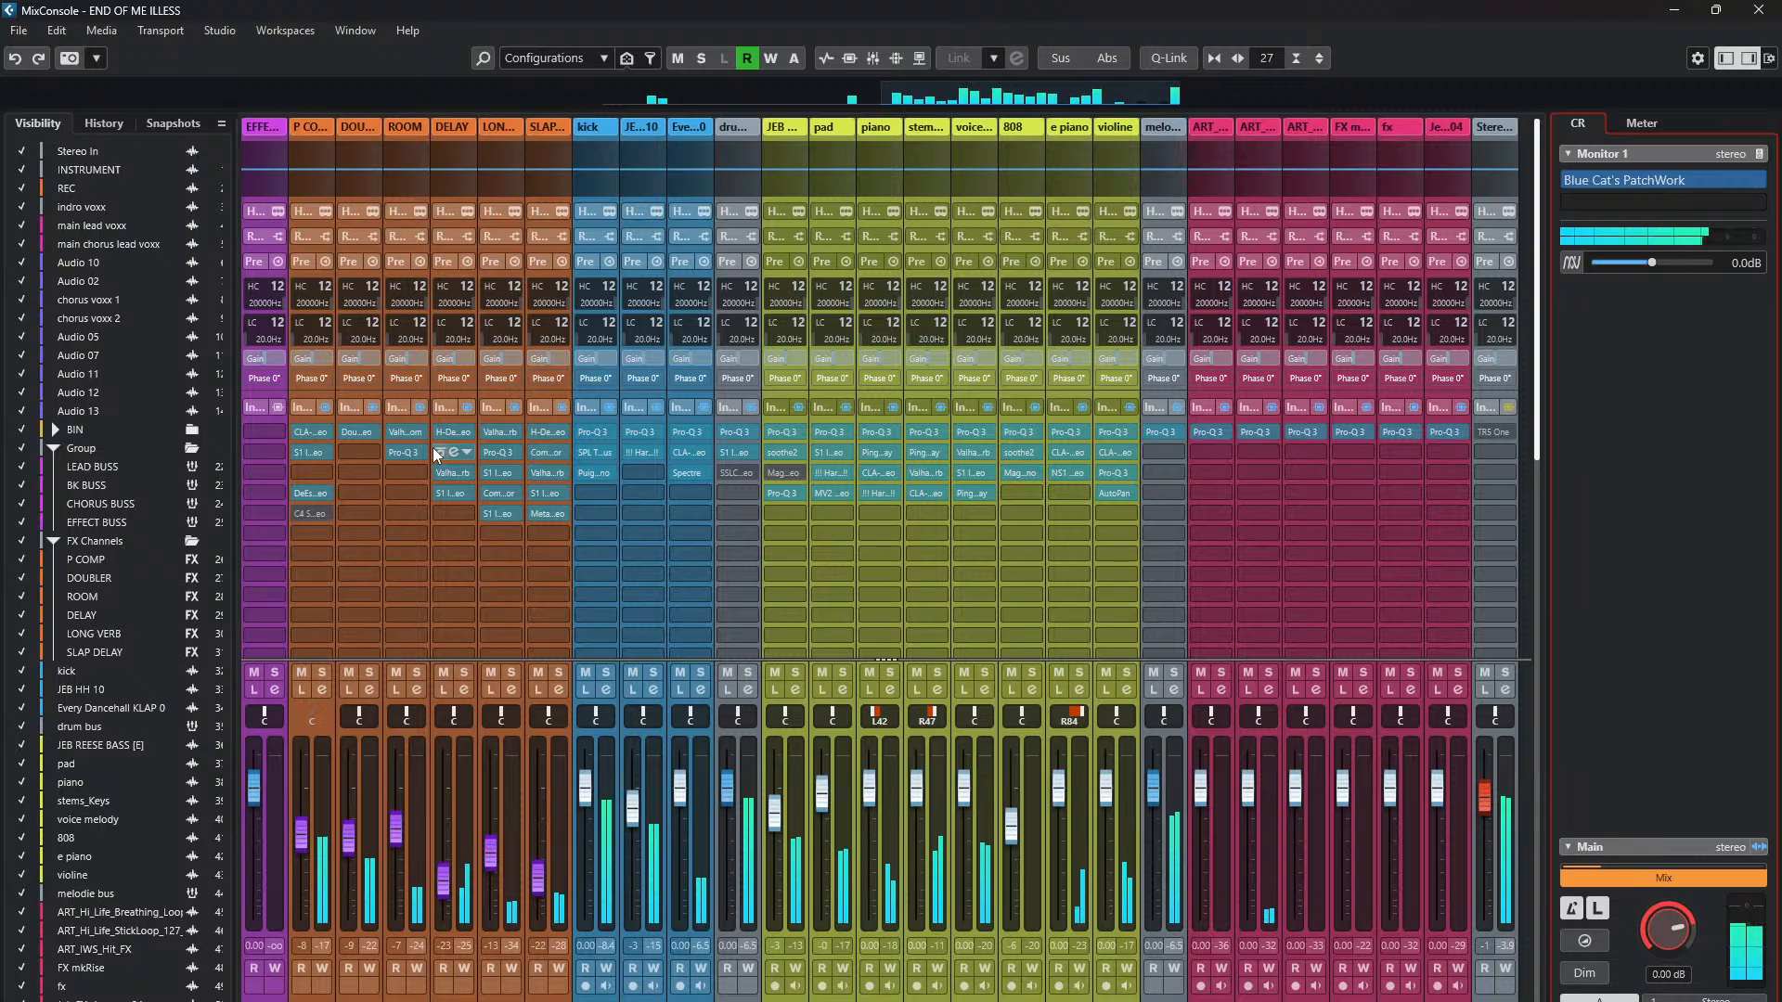
pyautogui.click(1671, 11)
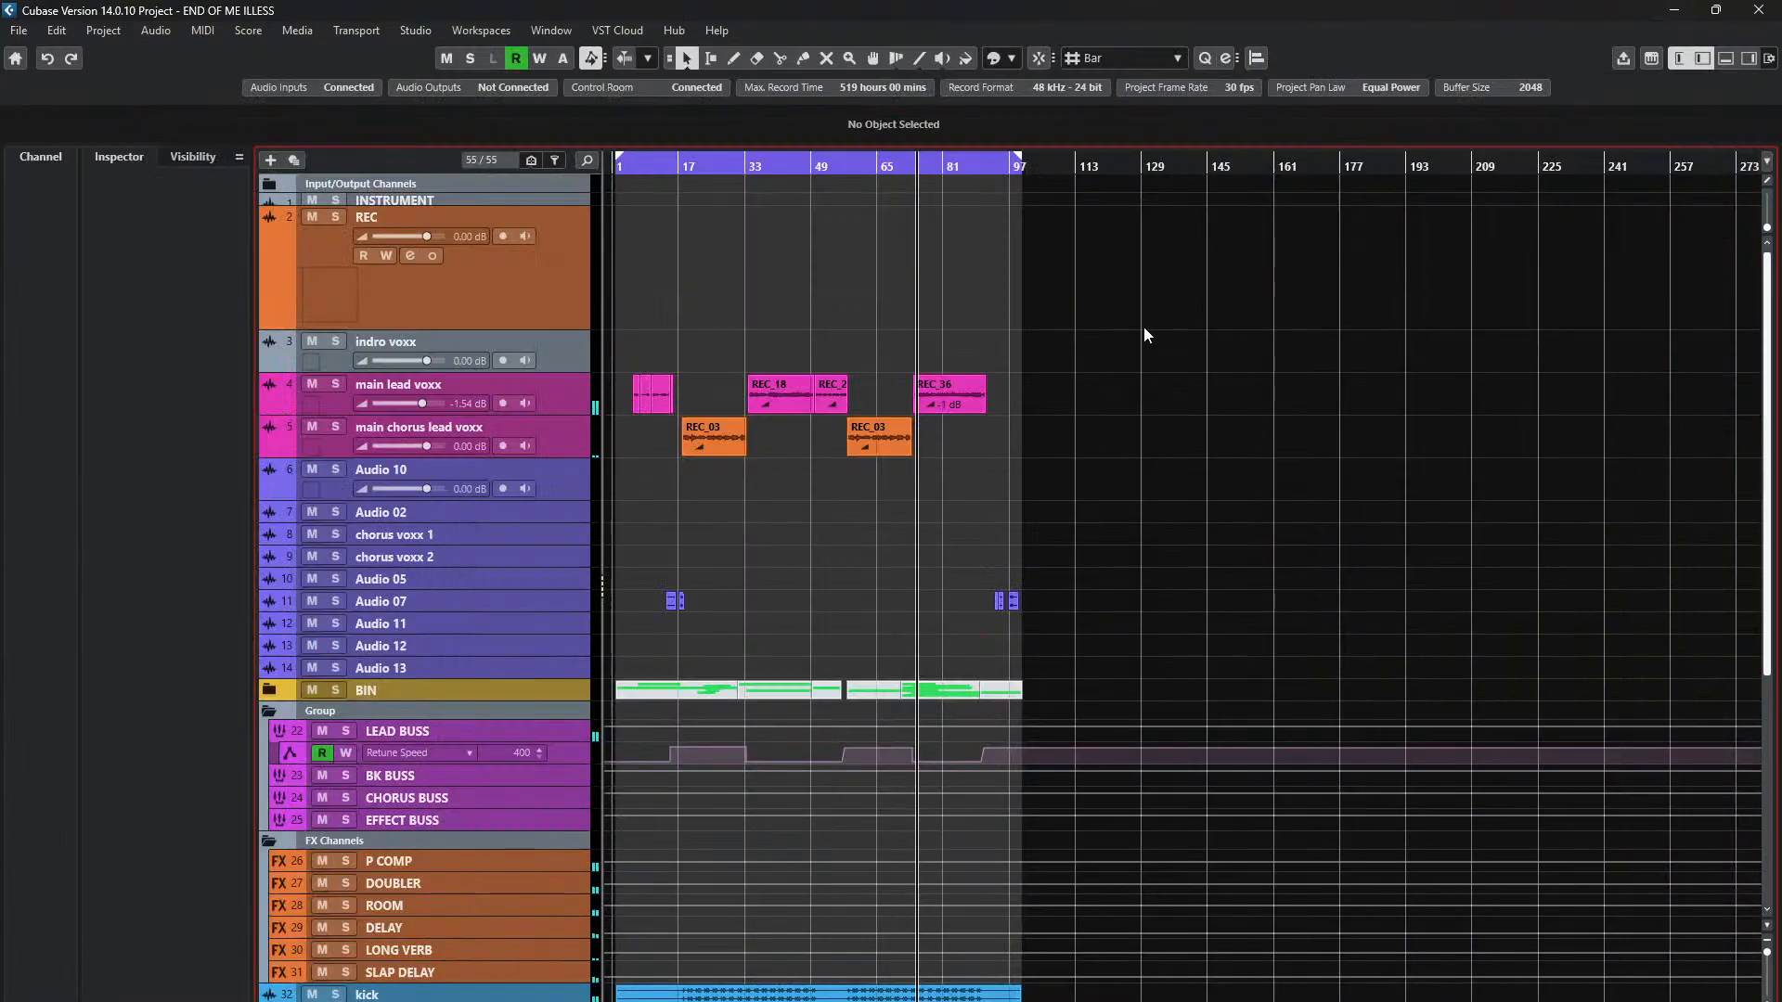
pyautogui.scroll(2, 909, 353)
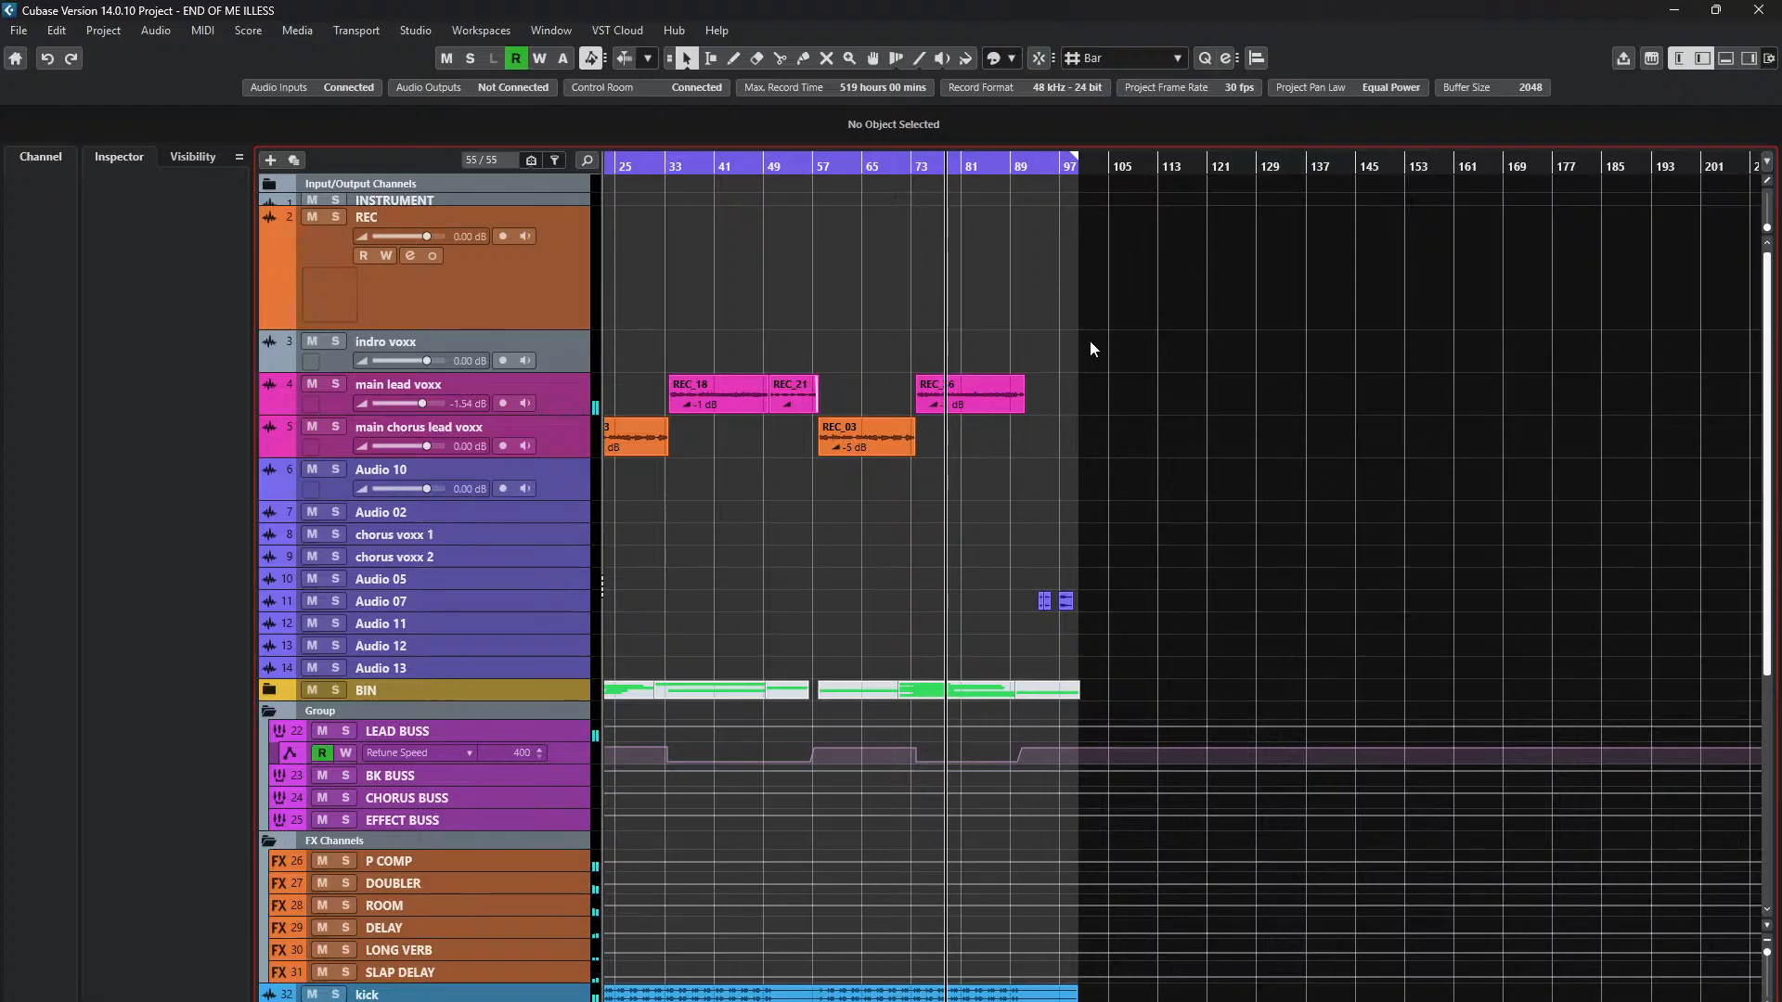
pyautogui.press('F3')
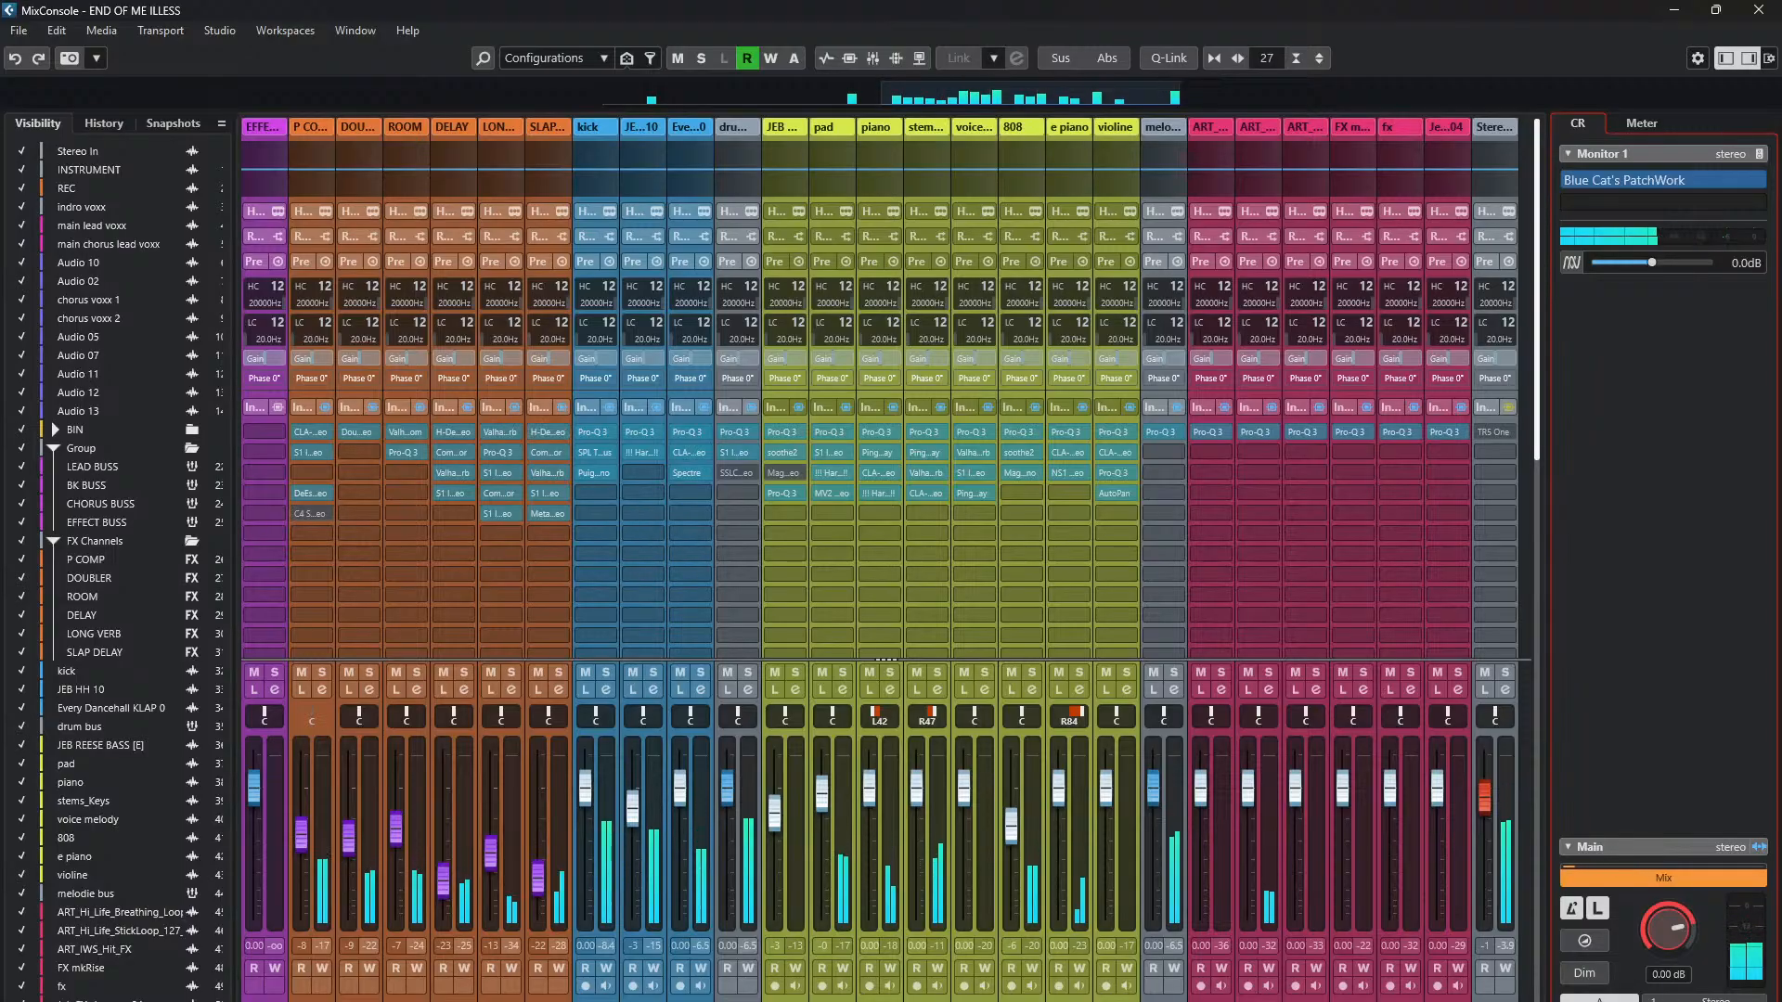
pyautogui.hscroll(-5, 713, 650)
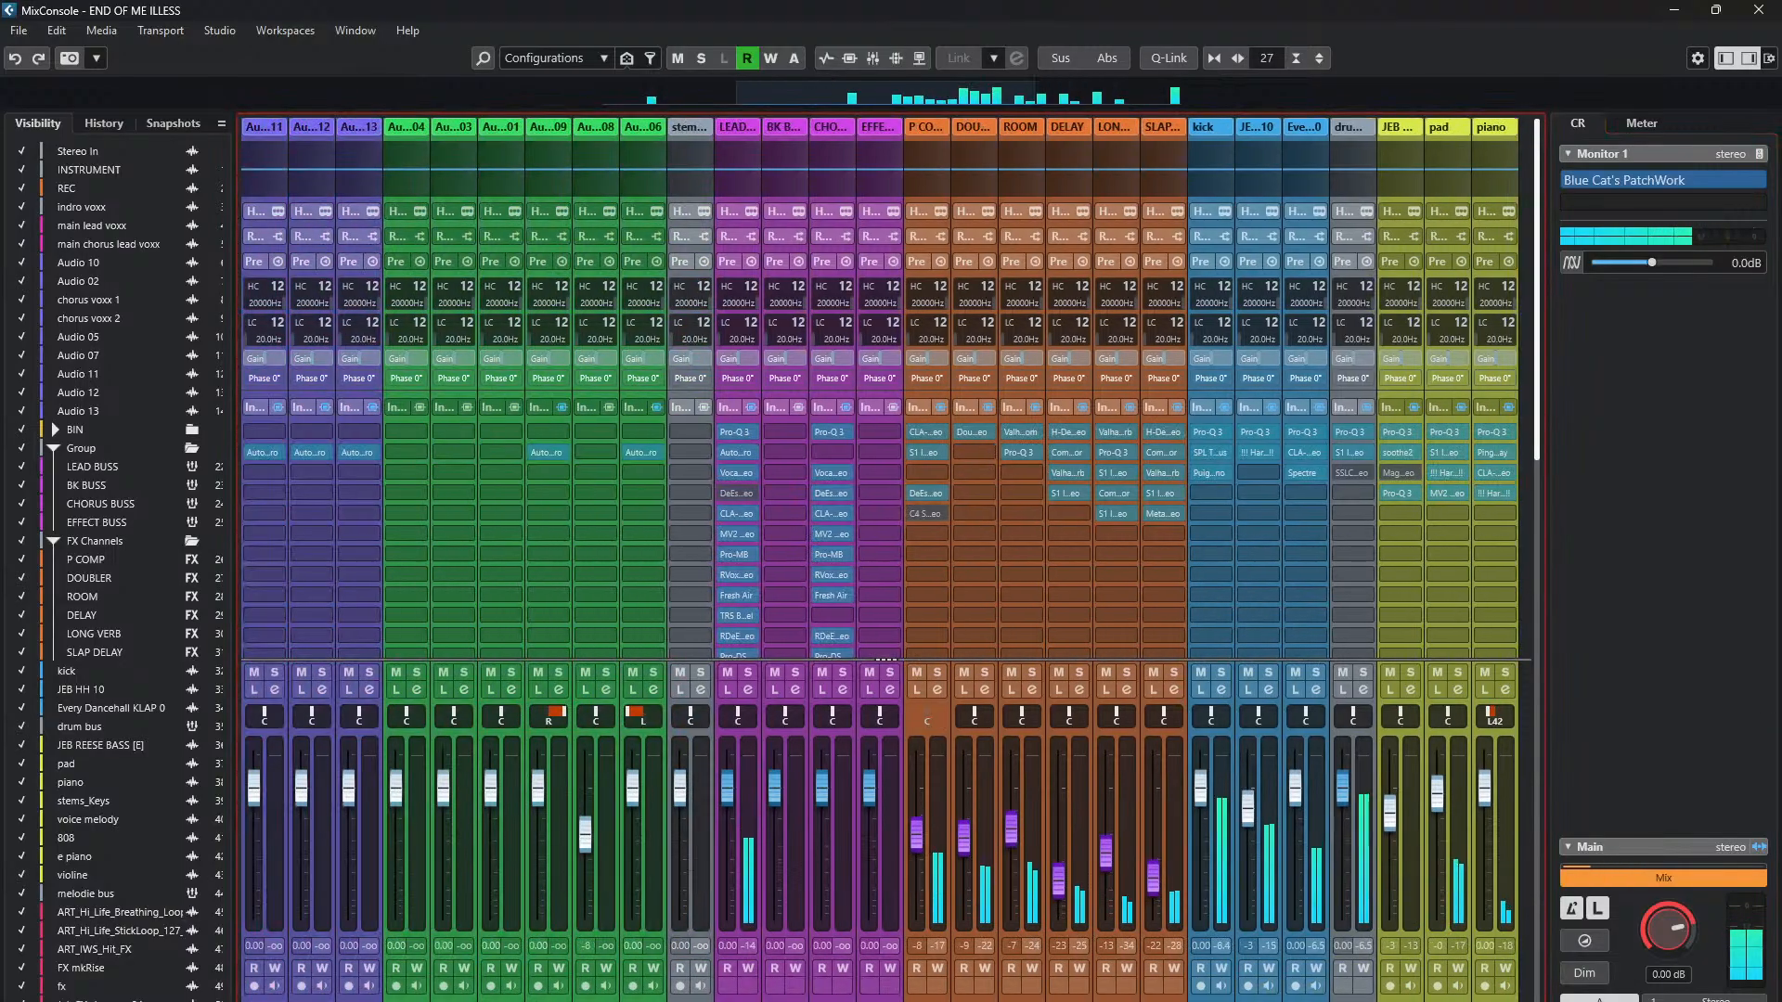
# - Open the Pro-Q 3 insert on the LEAD BUSS channel and set its window size to Mini
pyautogui.click(737, 433)
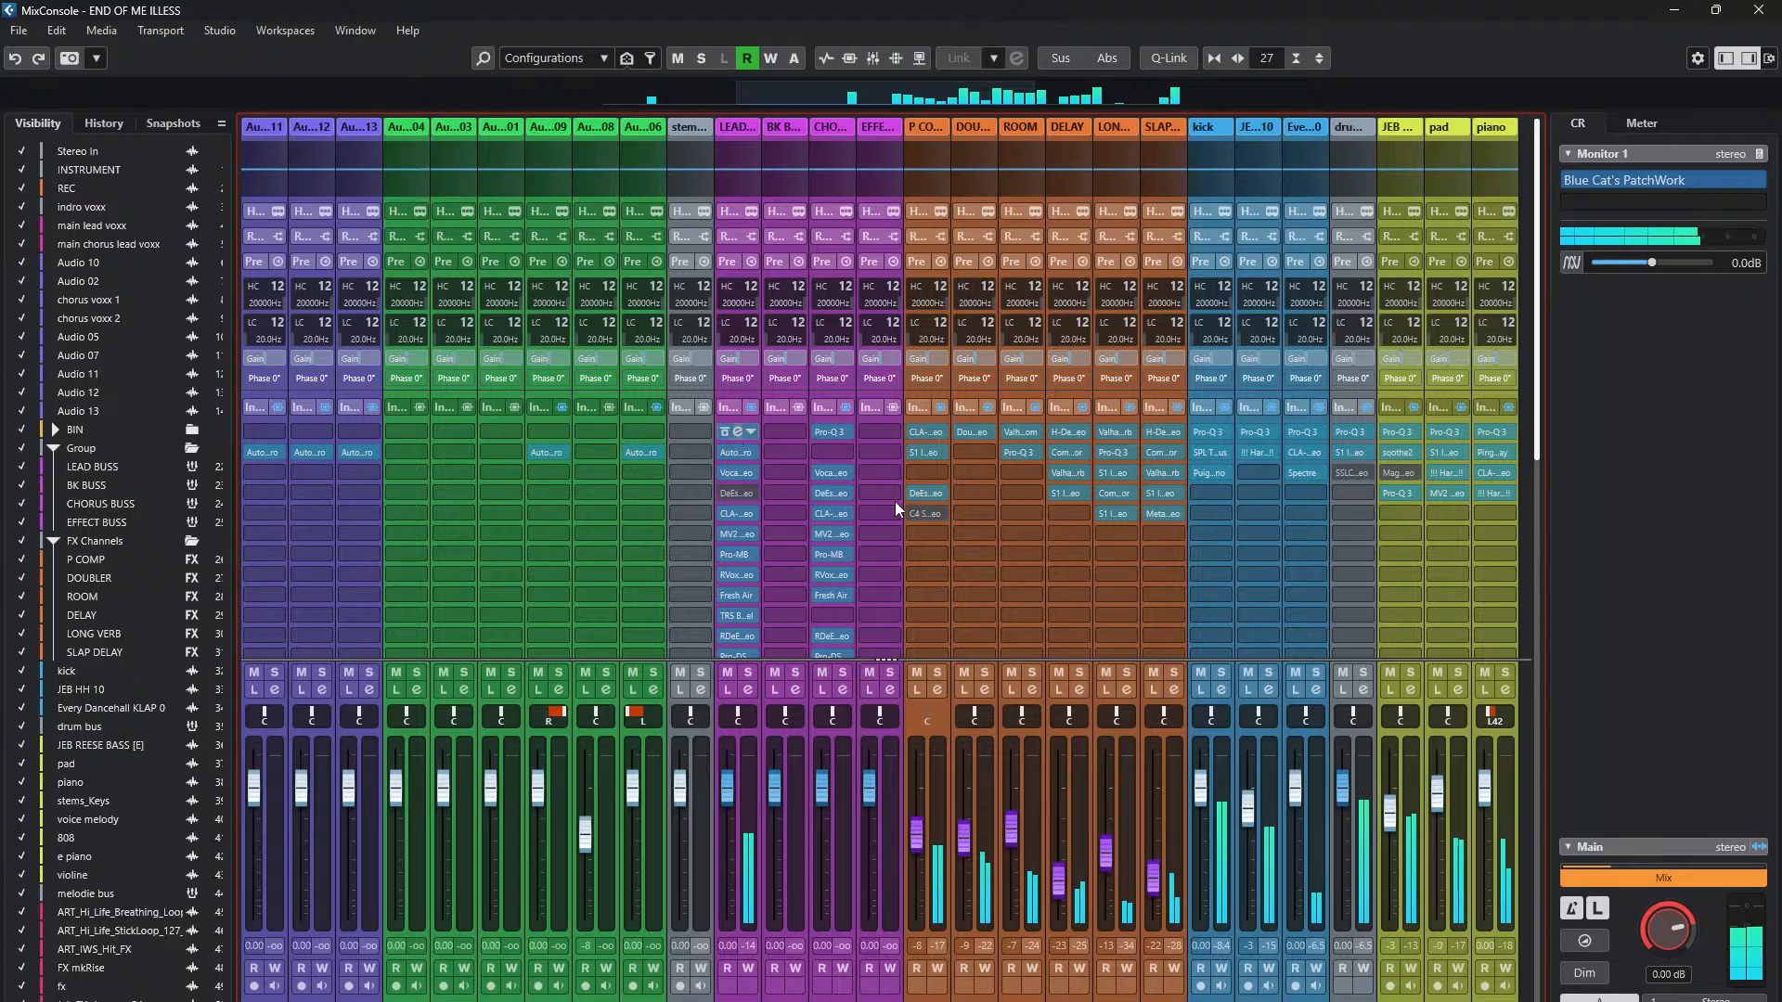
pyautogui.moveTo(1006, 288); pyautogui.dragTo(788, 188)
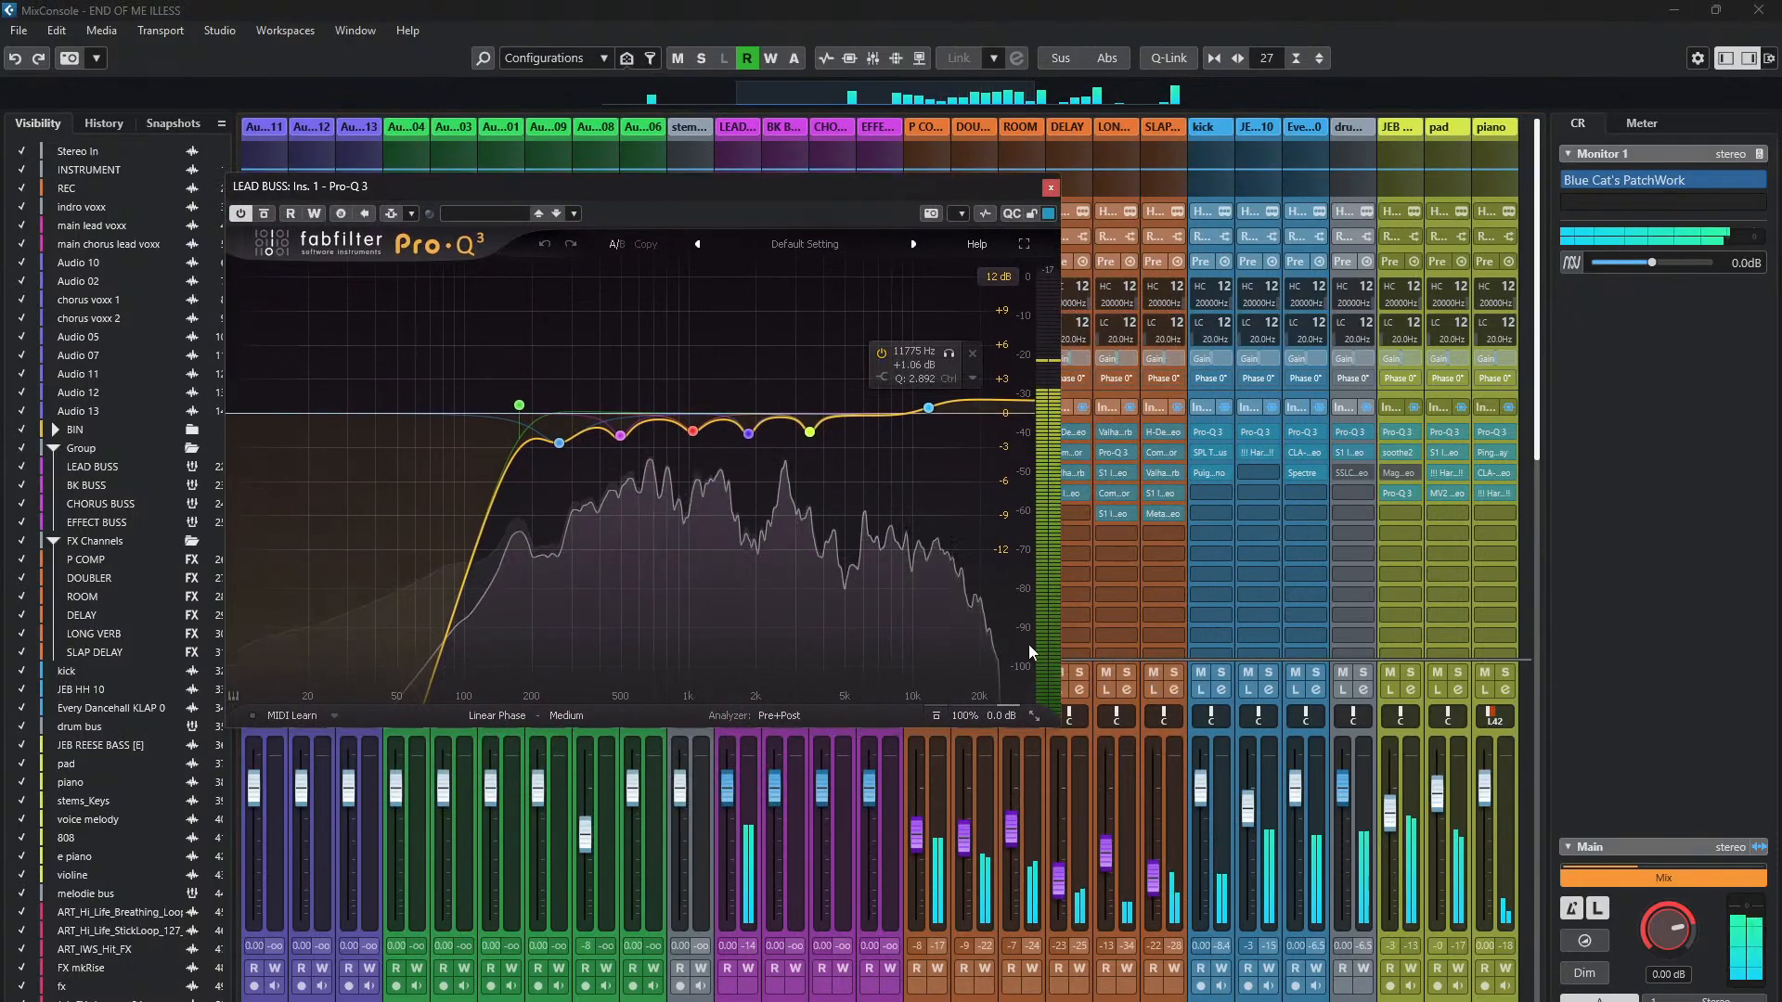
pyautogui.moveTo(1056, 722); pyautogui.dragTo(894, 722)
pyautogui.click(883, 716)
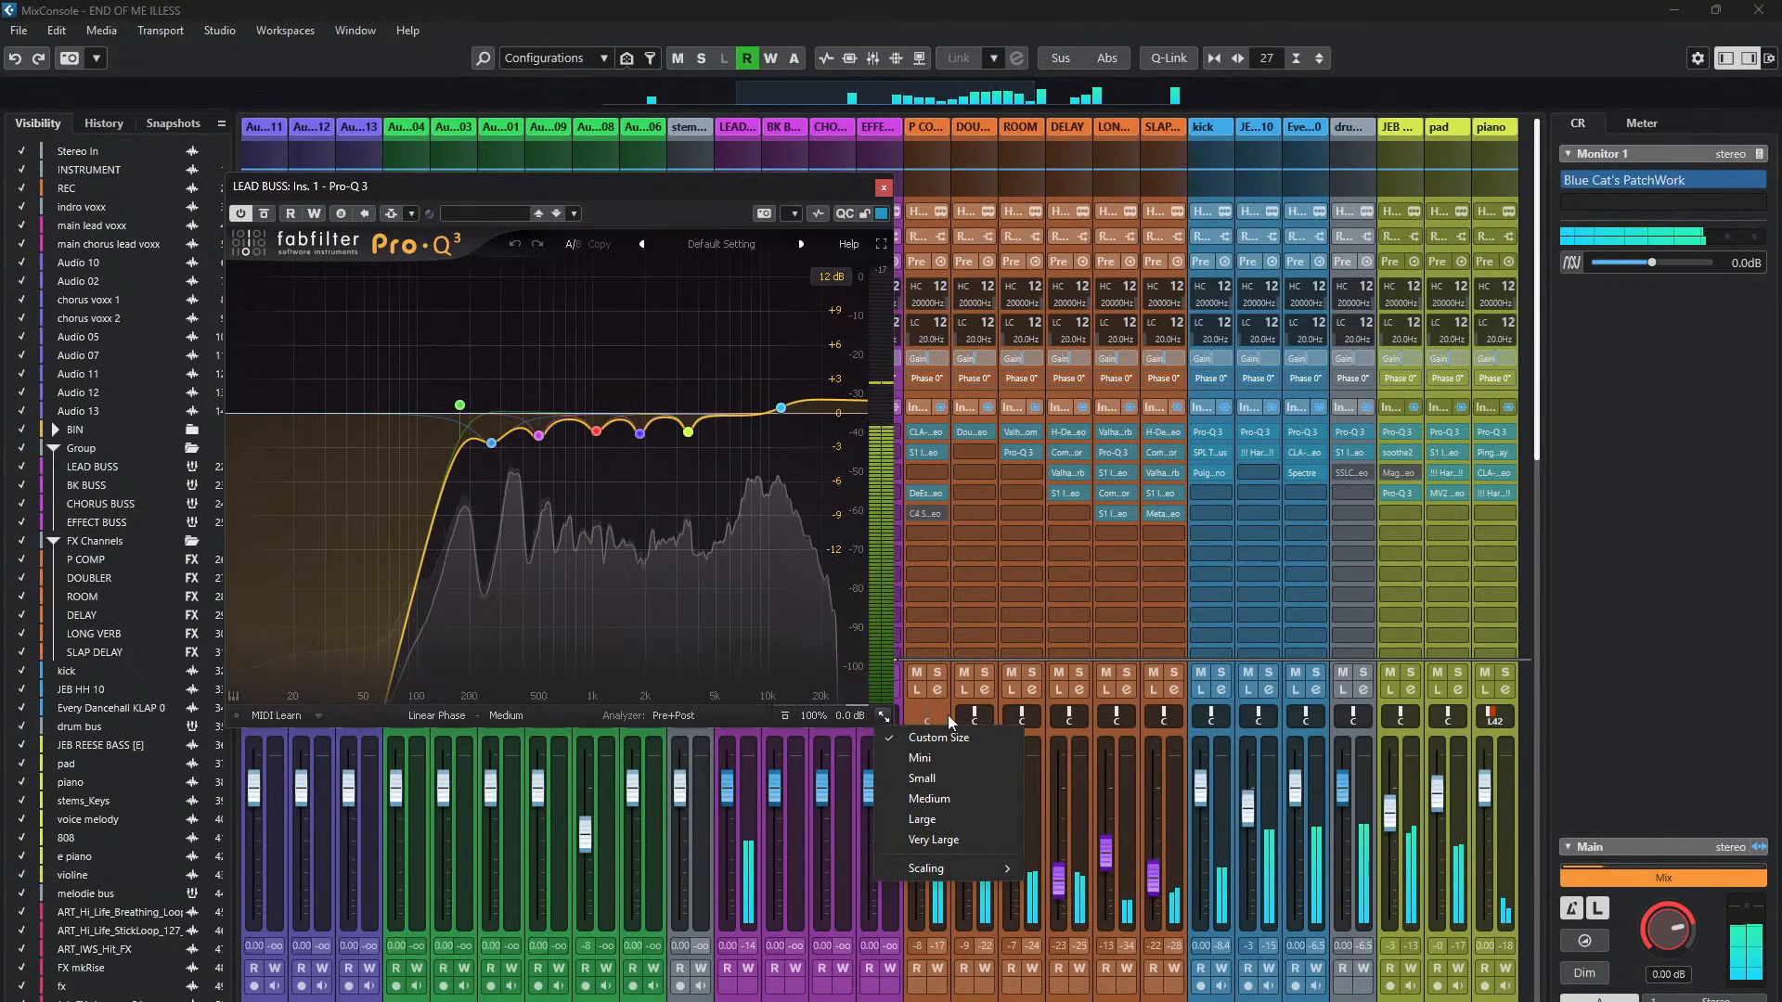
pyautogui.click(958, 758)
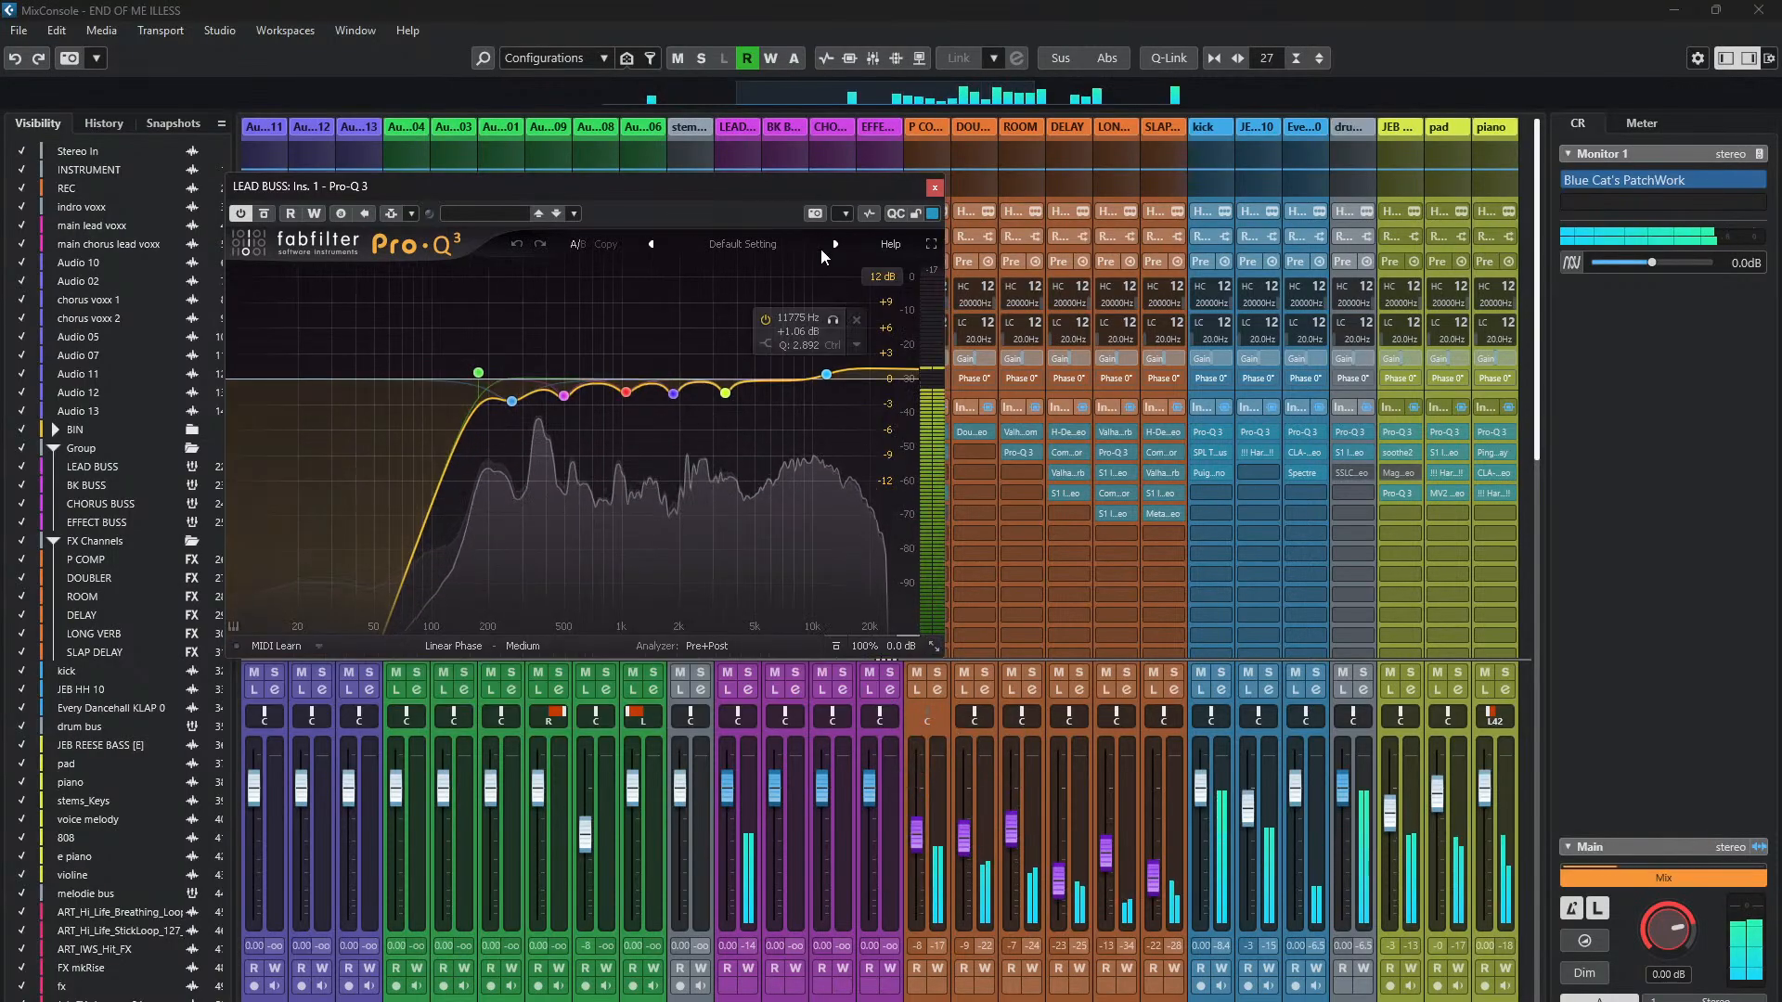
# - Open the LEAD BUSS channel's Auto-Tune Pro insert, shrink its window and arrange it beside the Pro-Q 3 window
pyautogui.moveTo(749, 198); pyautogui.dragTo(1348, 366)
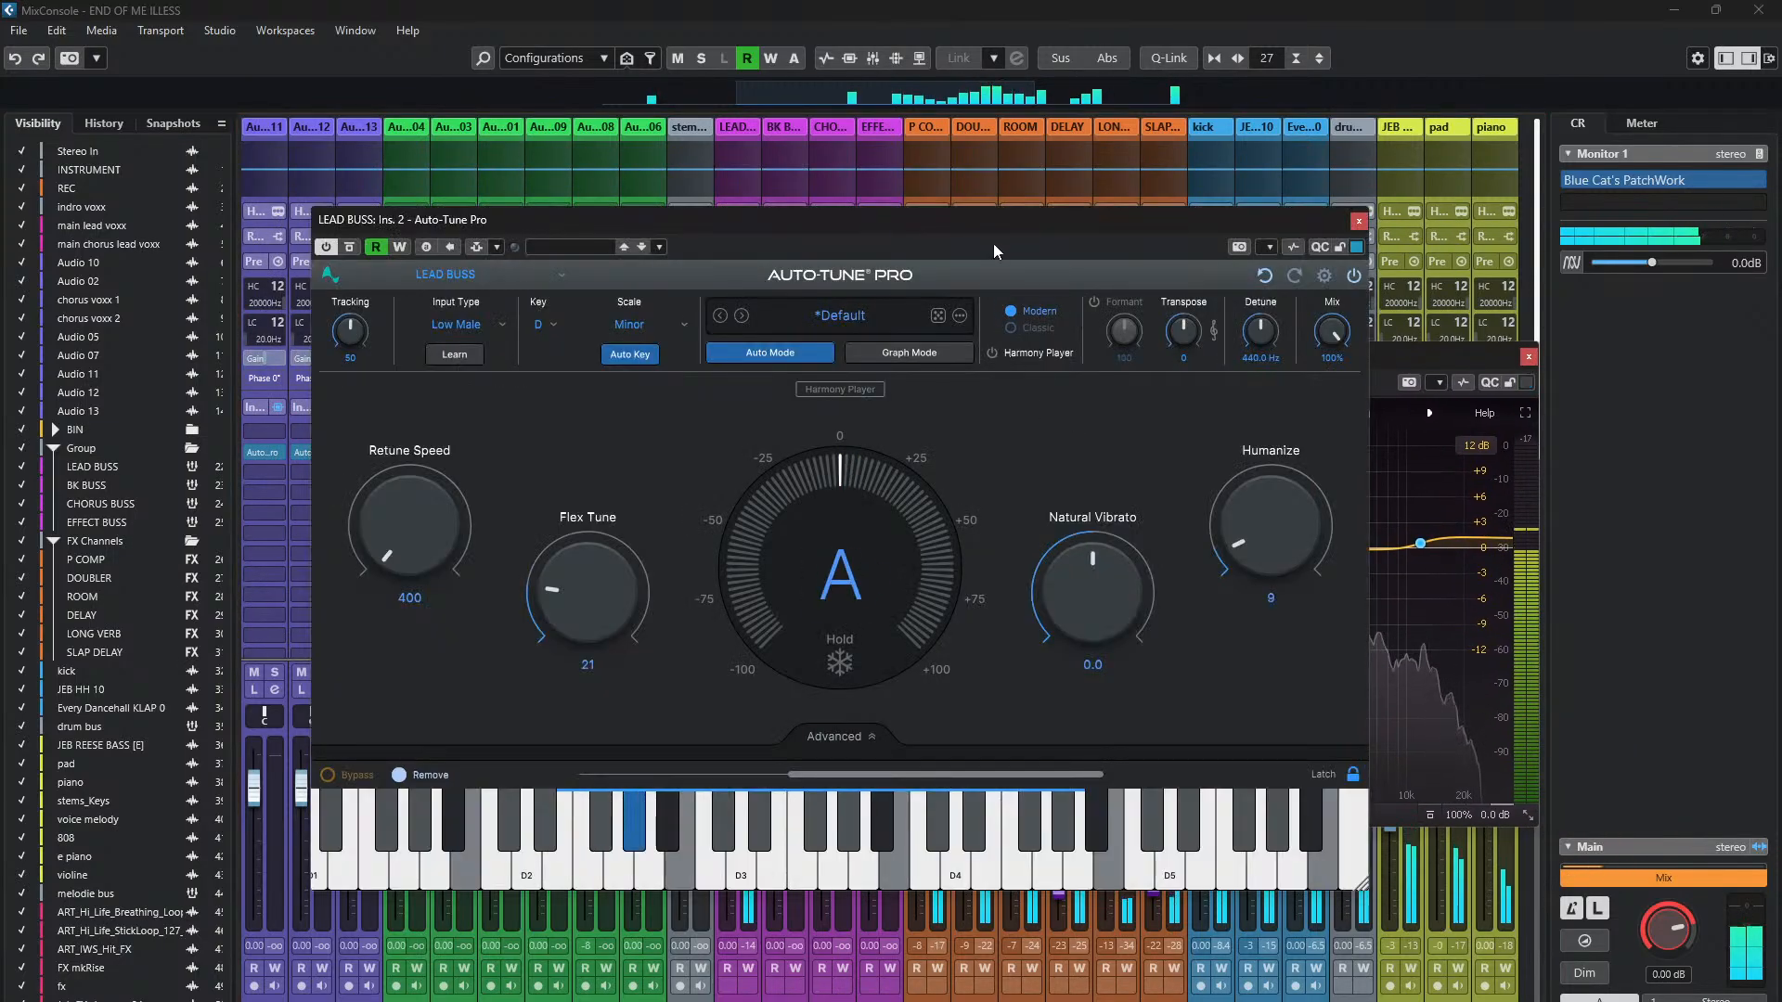
pyautogui.moveTo(981, 241); pyautogui.dragTo(749, 239)
pyautogui.moveTo(1127, 879); pyautogui.dragTo(604, 488)
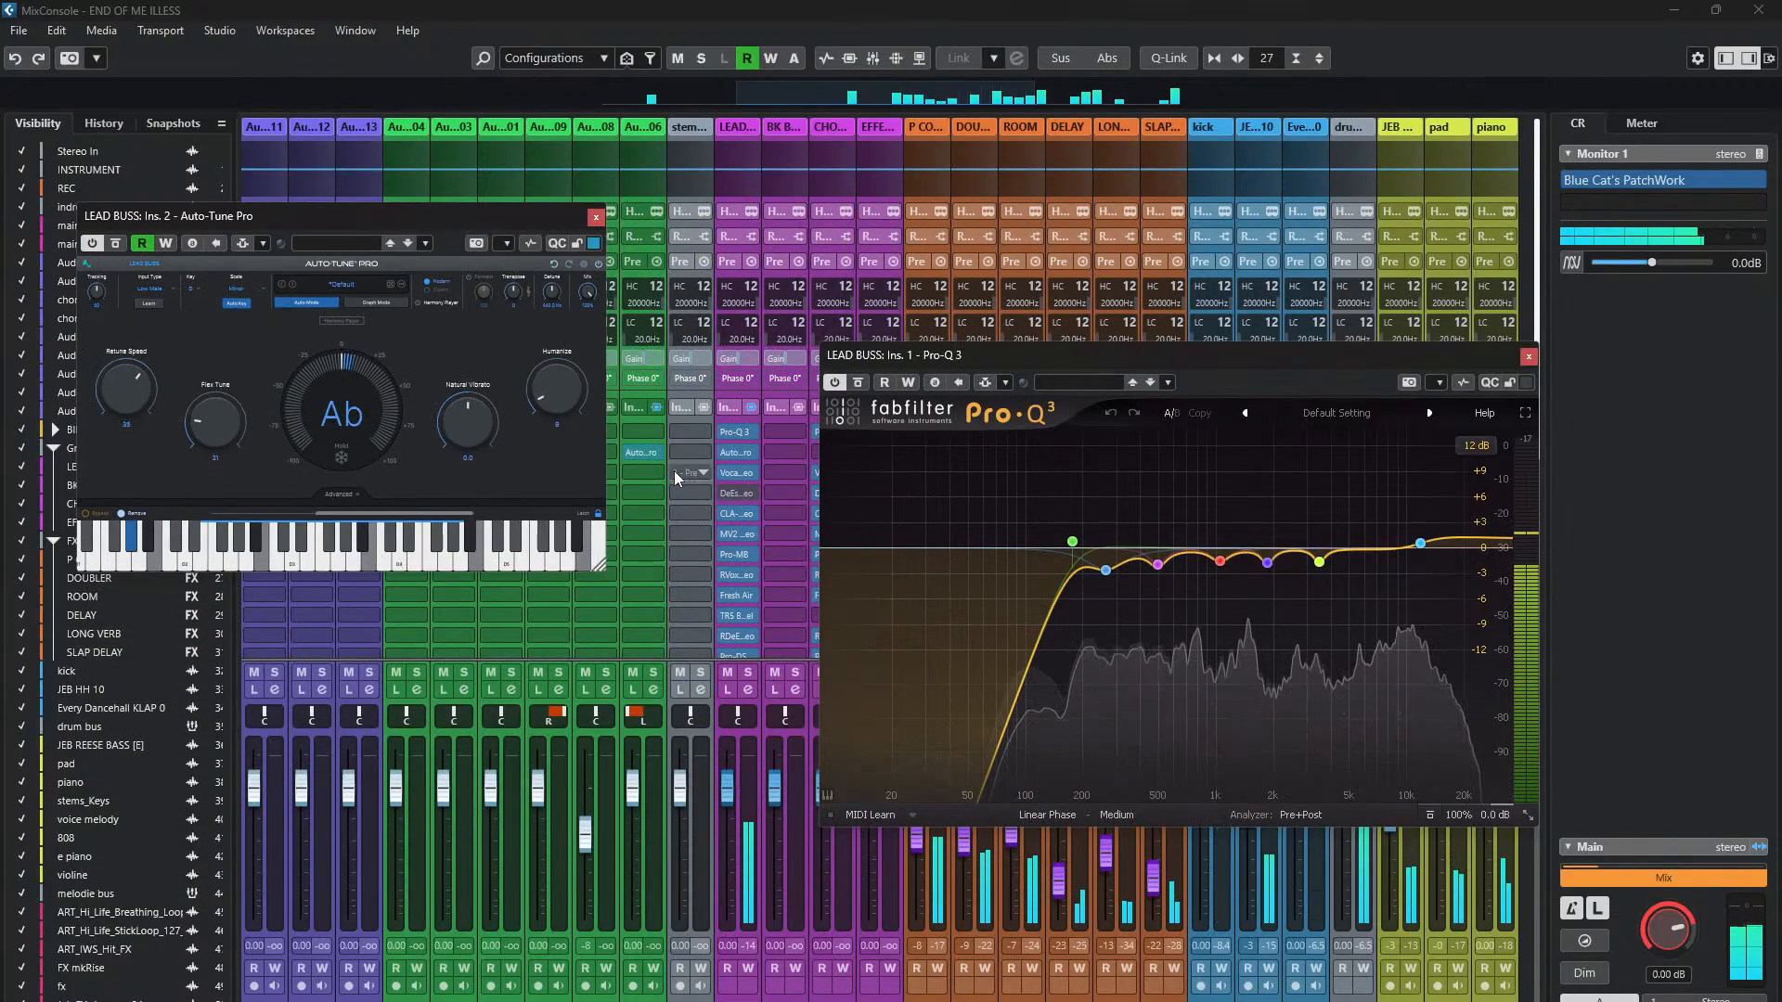
pyautogui.moveTo(1067, 358); pyautogui.dragTo(938, 202)
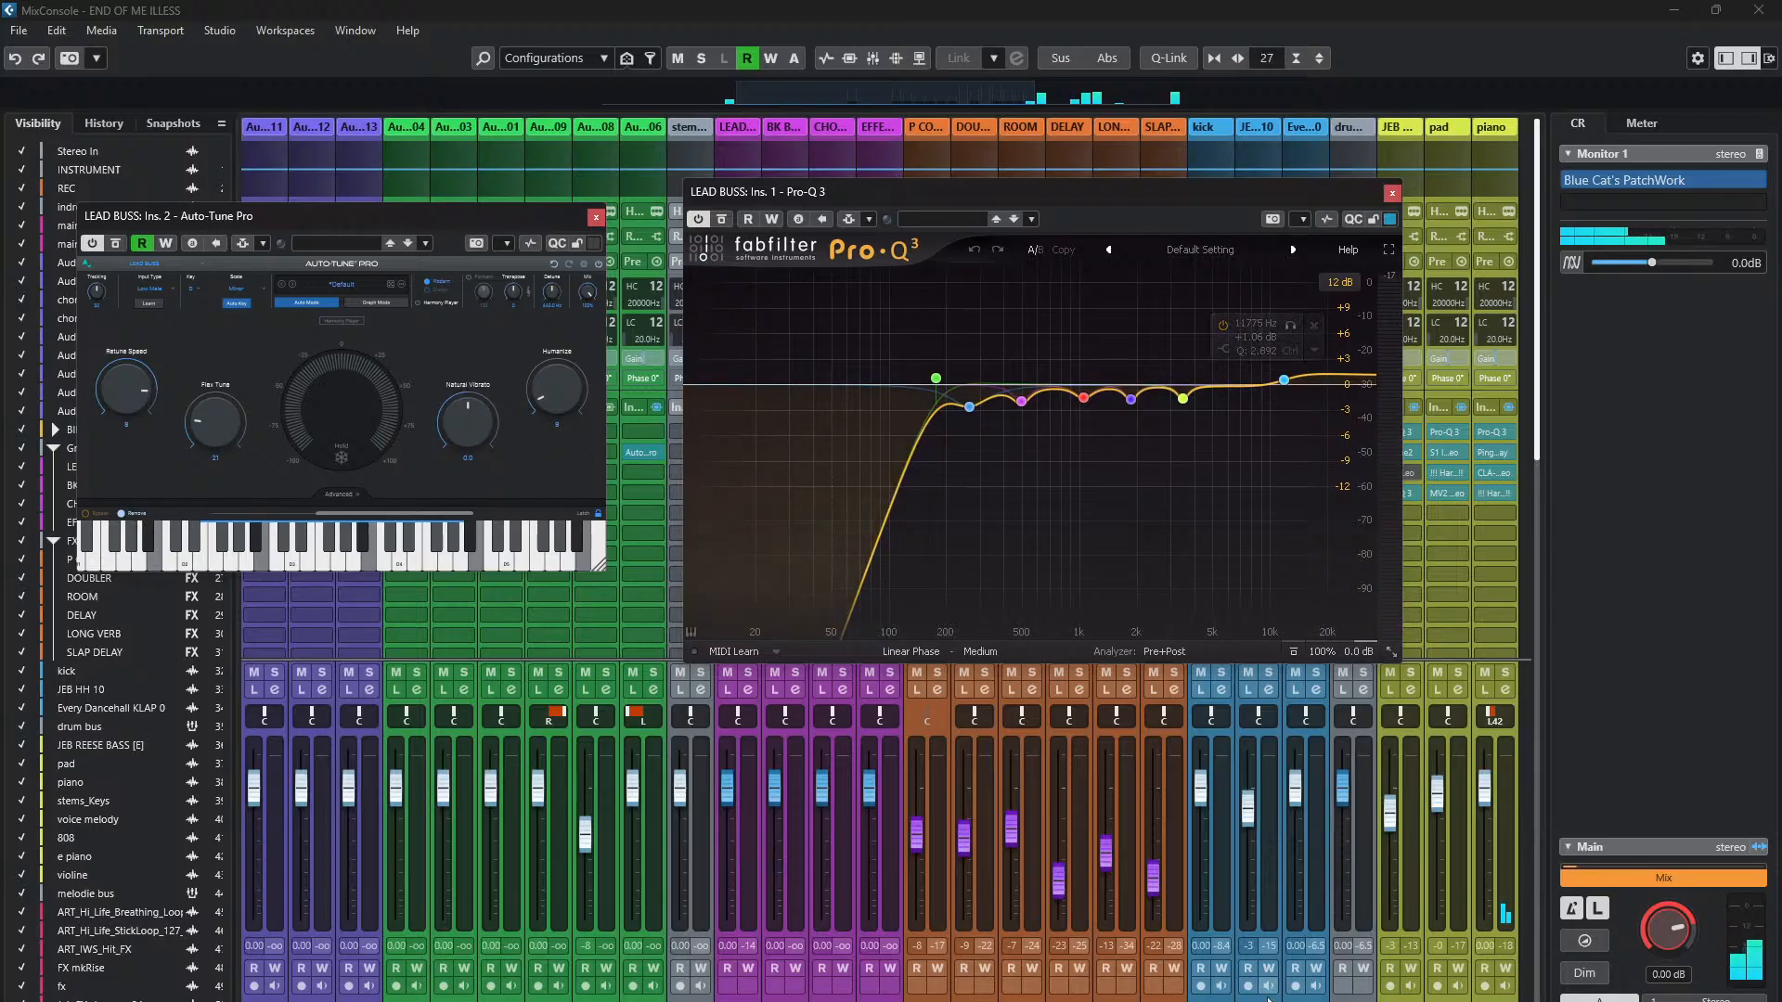
# - Switch to OBS to check the stream's audio levels and return to the Cubase mixer
pyautogui.click(1303, 997)
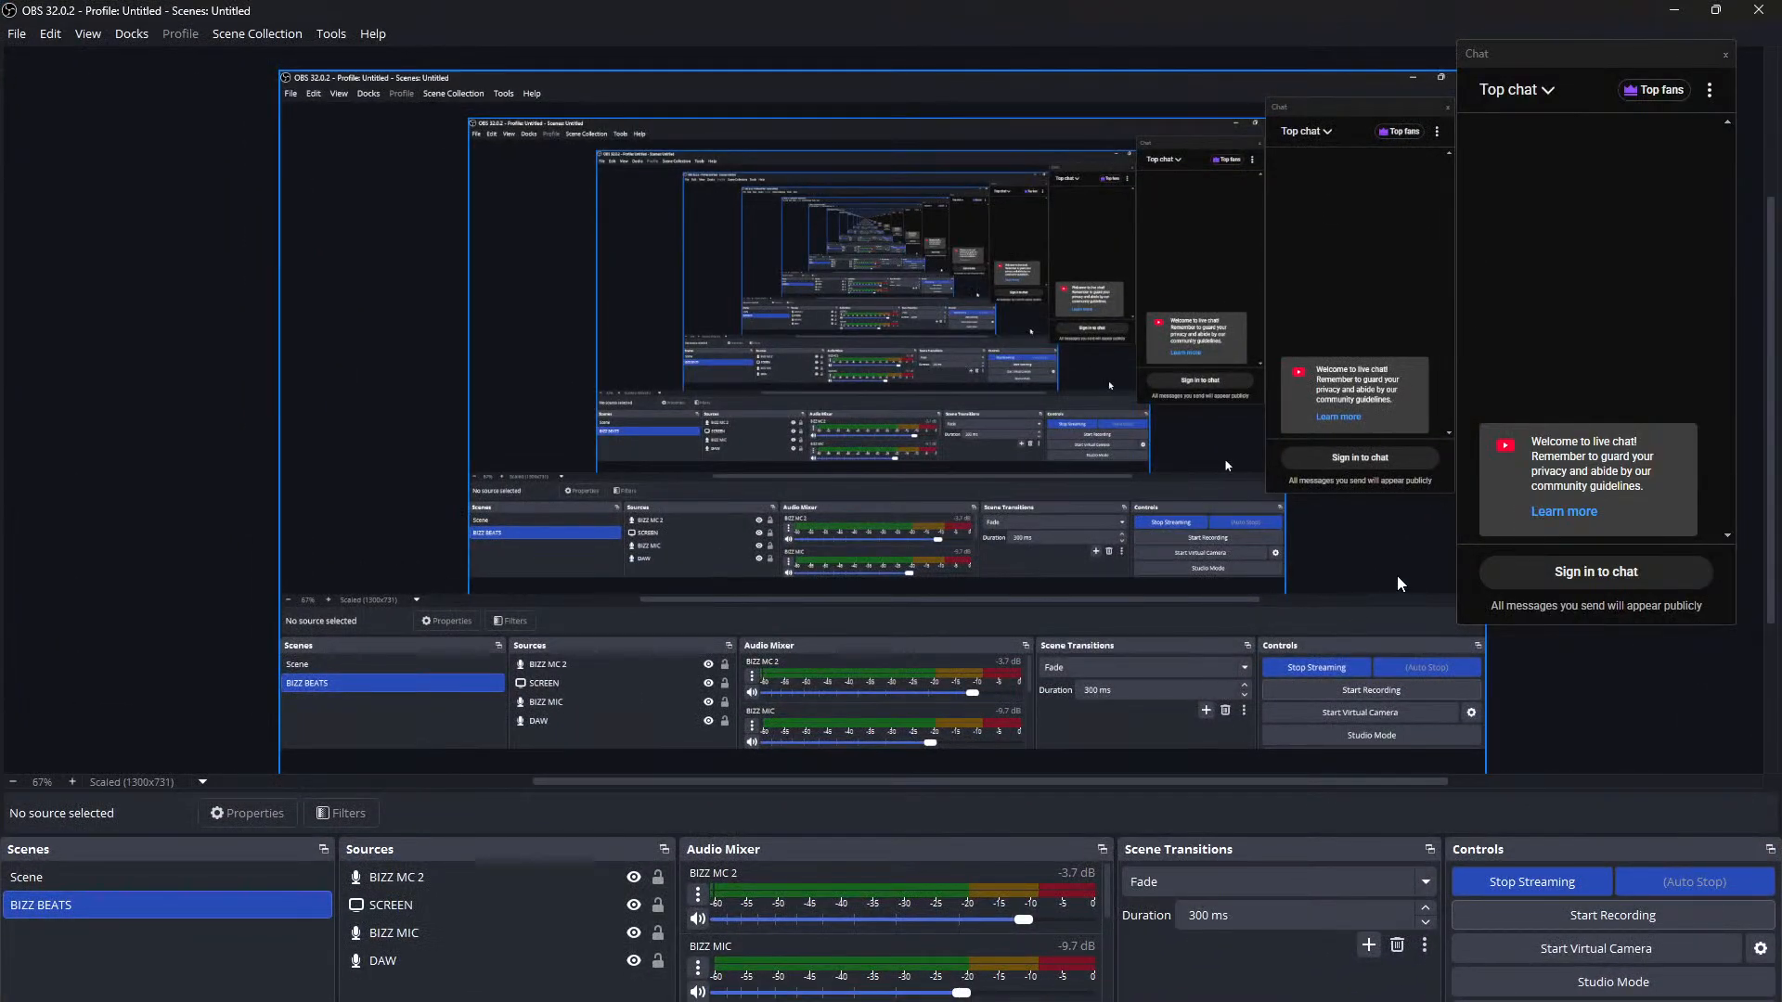
pyautogui.click(1668, 11)
# - Close the Auto-Tune Pro and Pro-Q 3 windows and return from the MixConsole to the project arrangement
pyautogui.click(596, 218)
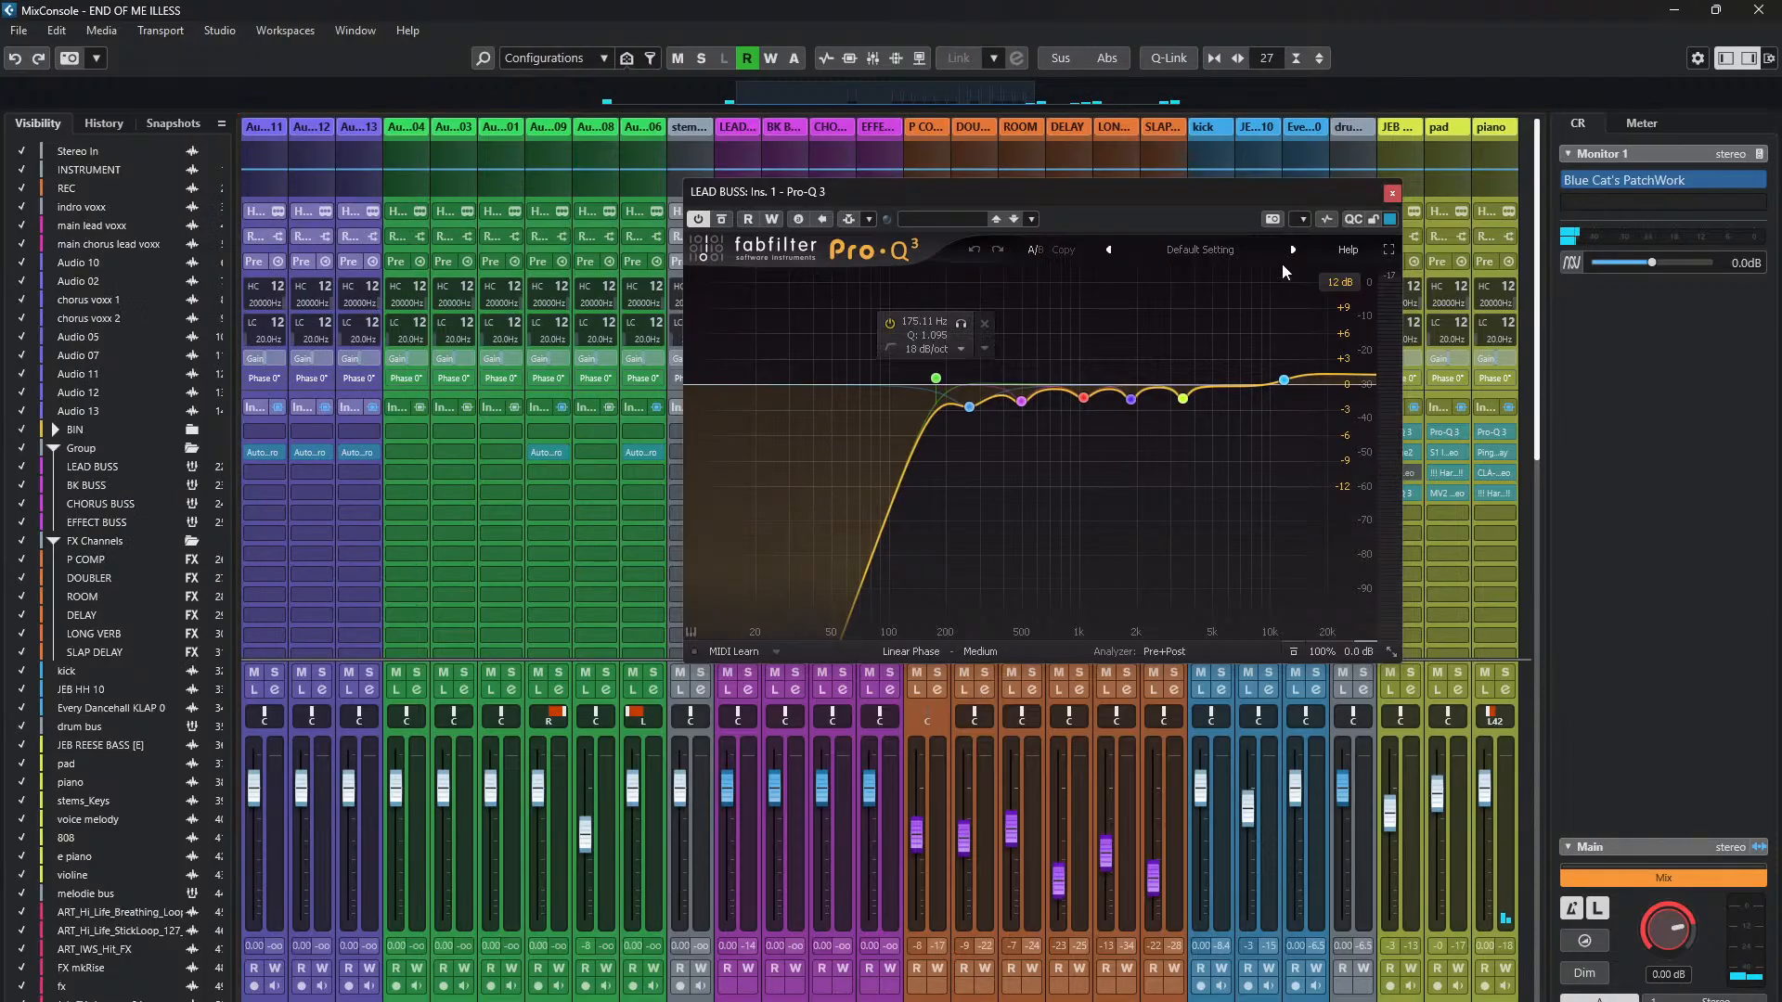
pyautogui.press('space')
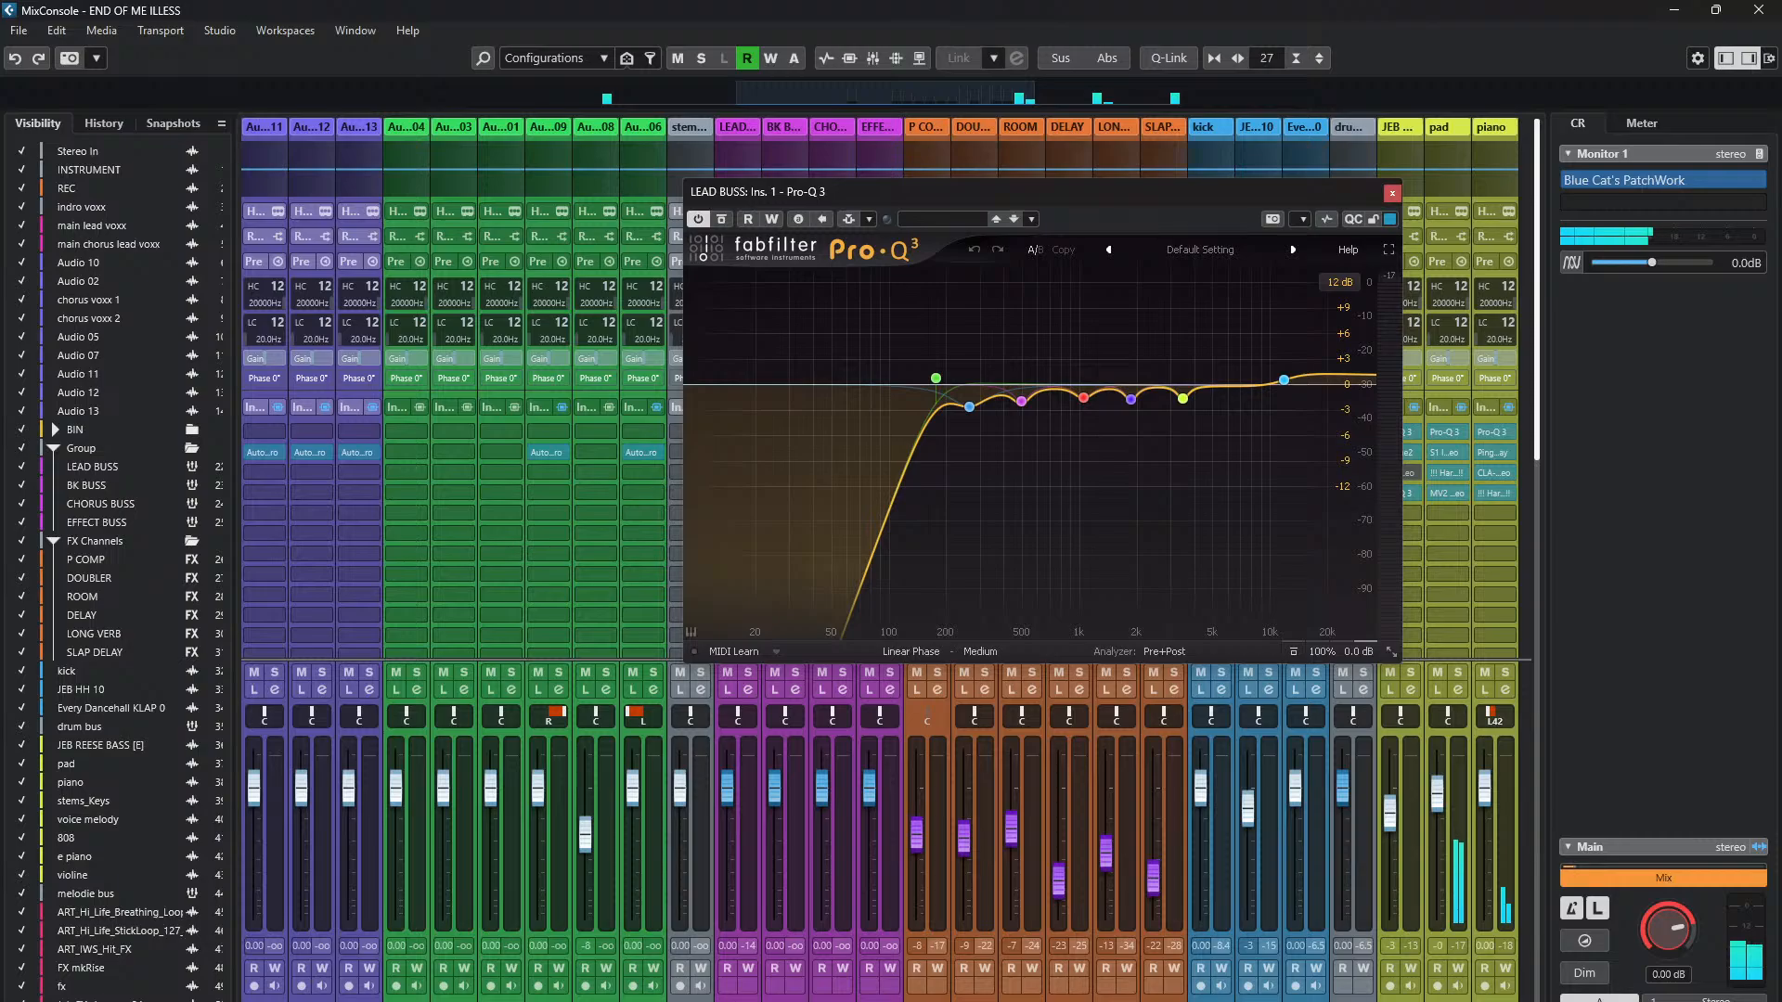
pyautogui.click(1260, 1001)
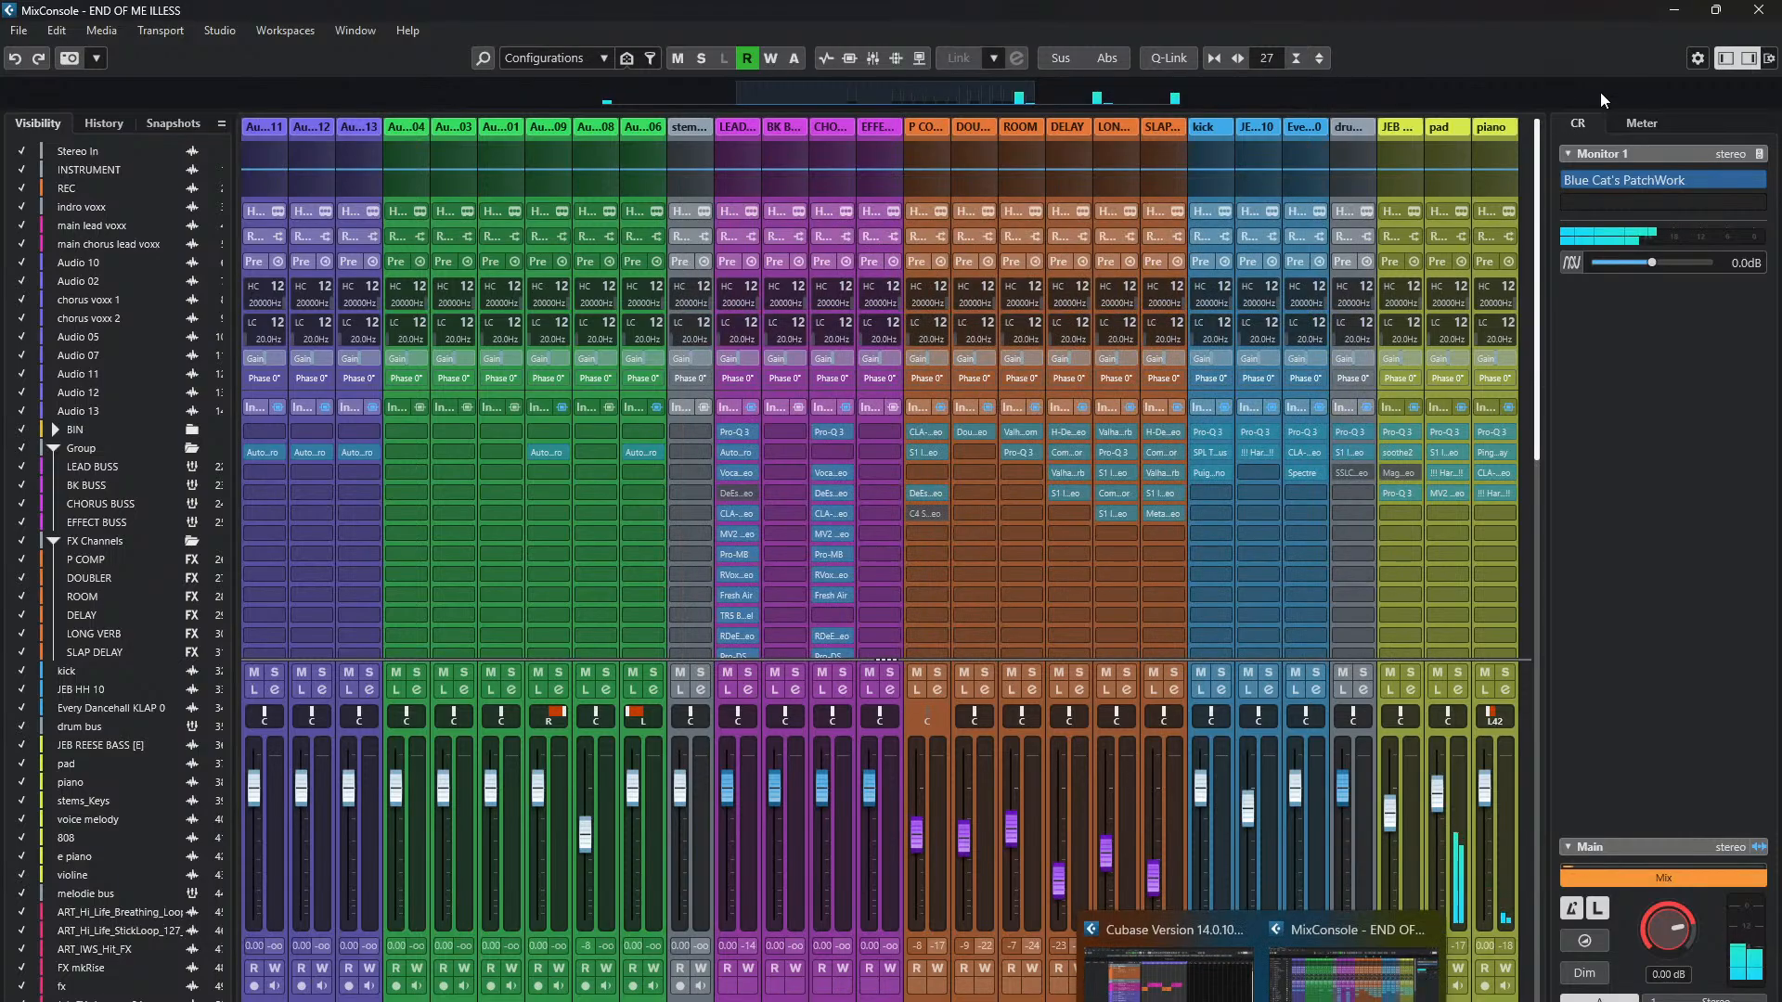
pyautogui.click(1675, 17)
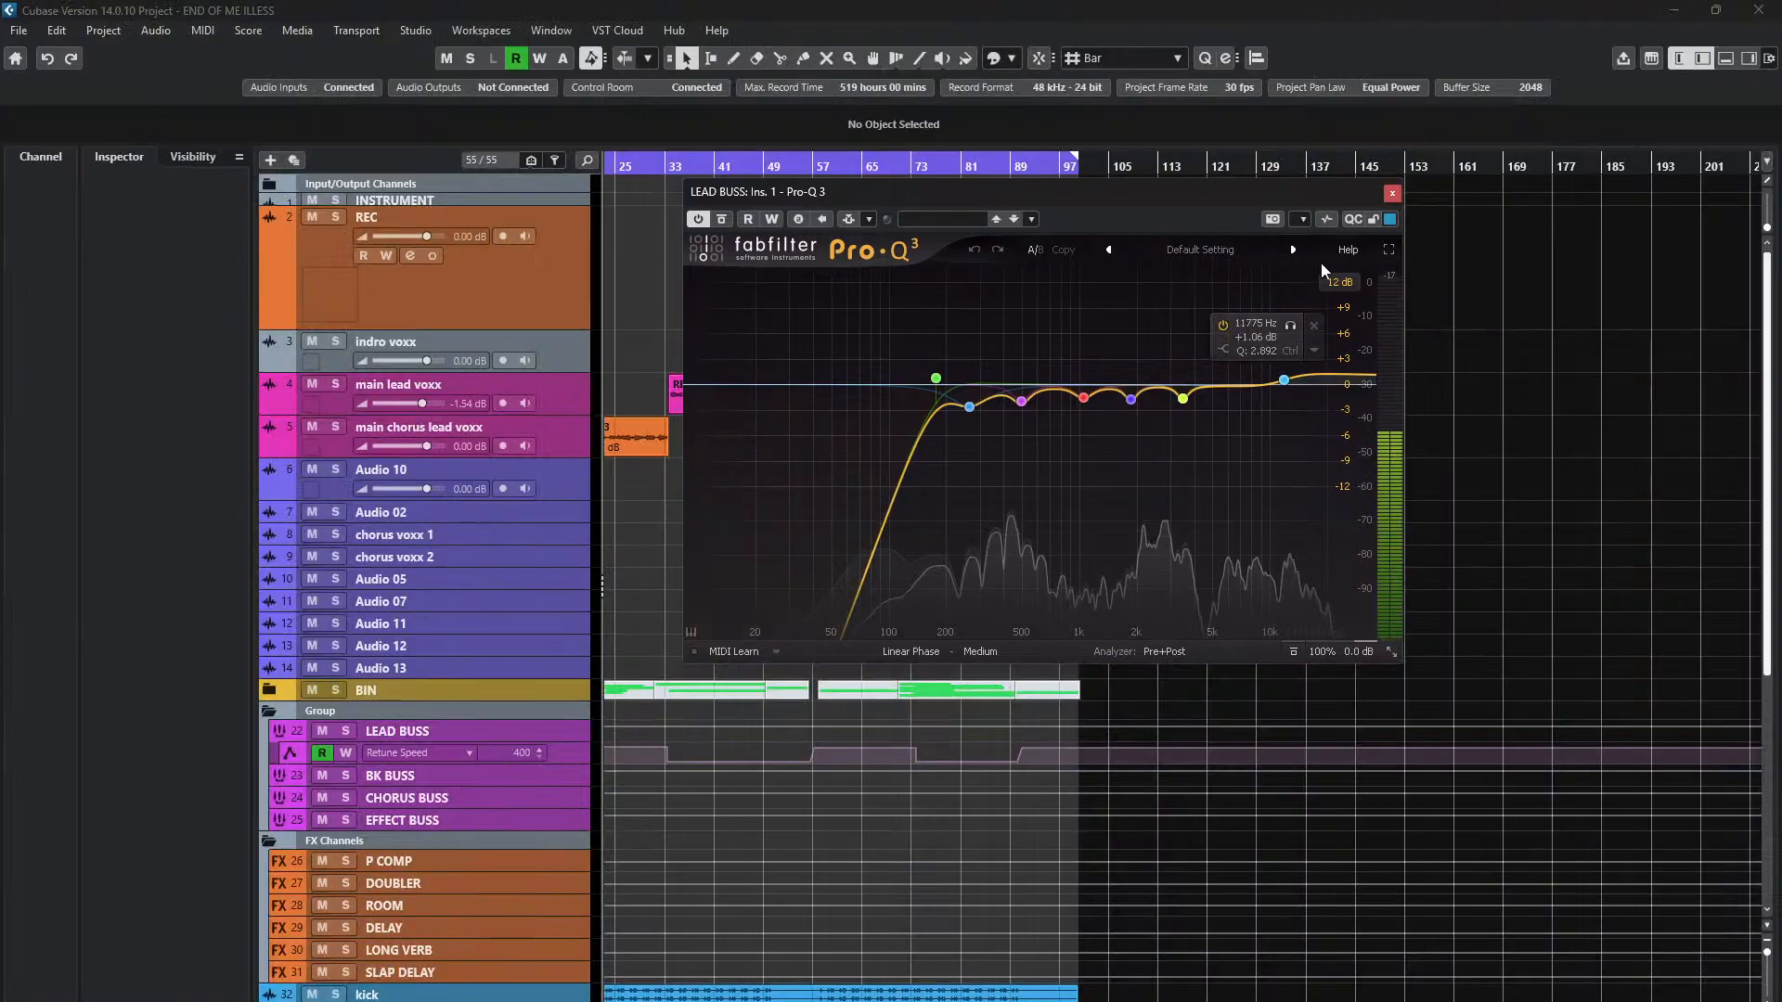
pyautogui.click(1392, 192)
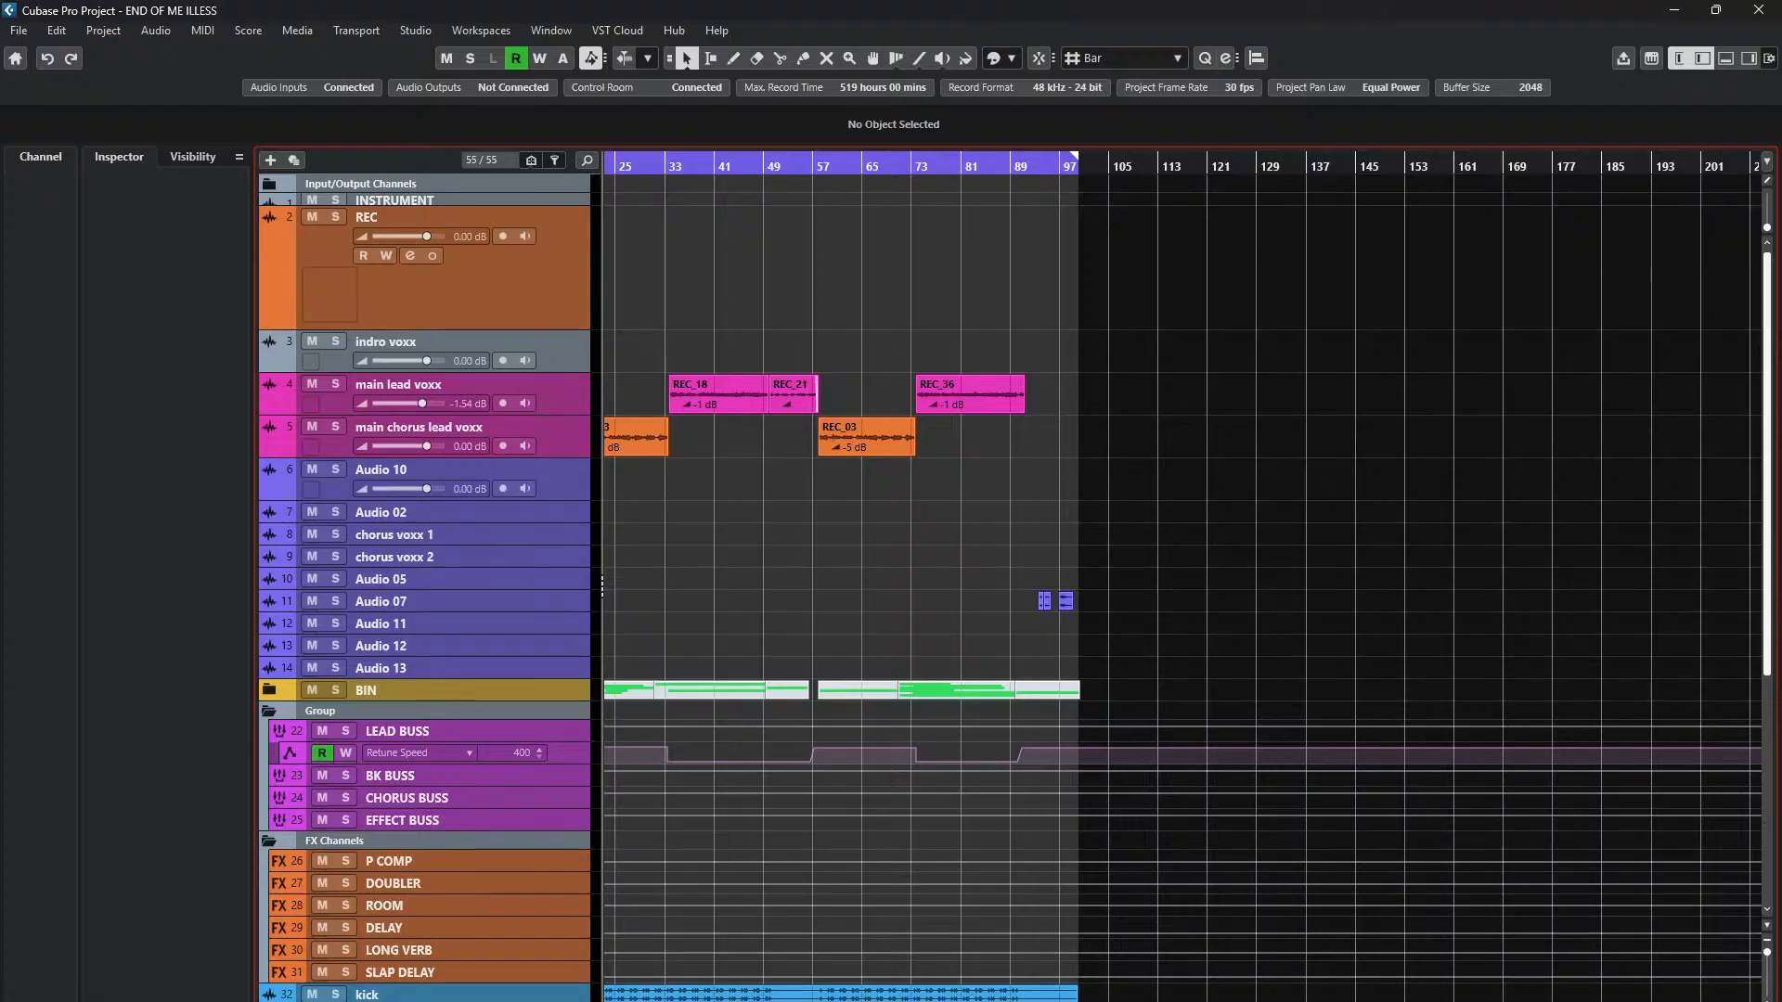
# - Recheck the stream's audio levels in OBS and return to the Cubase project window
pyautogui.click(1303, 997)
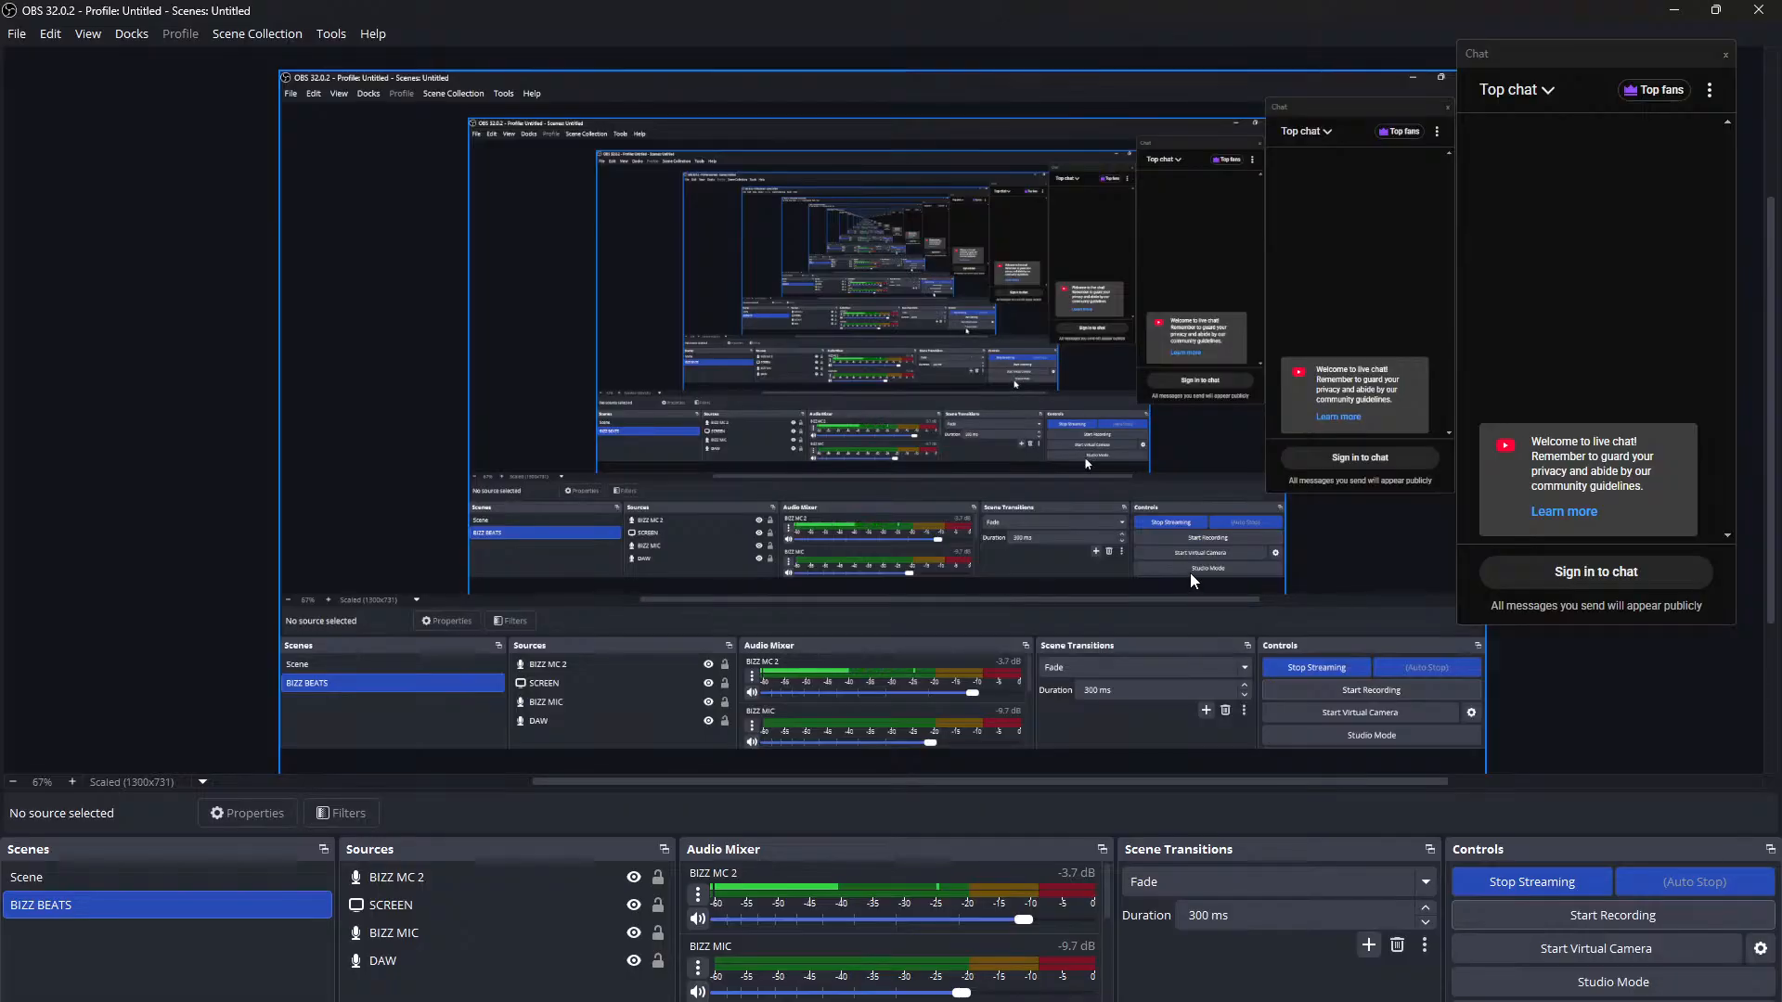
pyautogui.click(1674, 9)
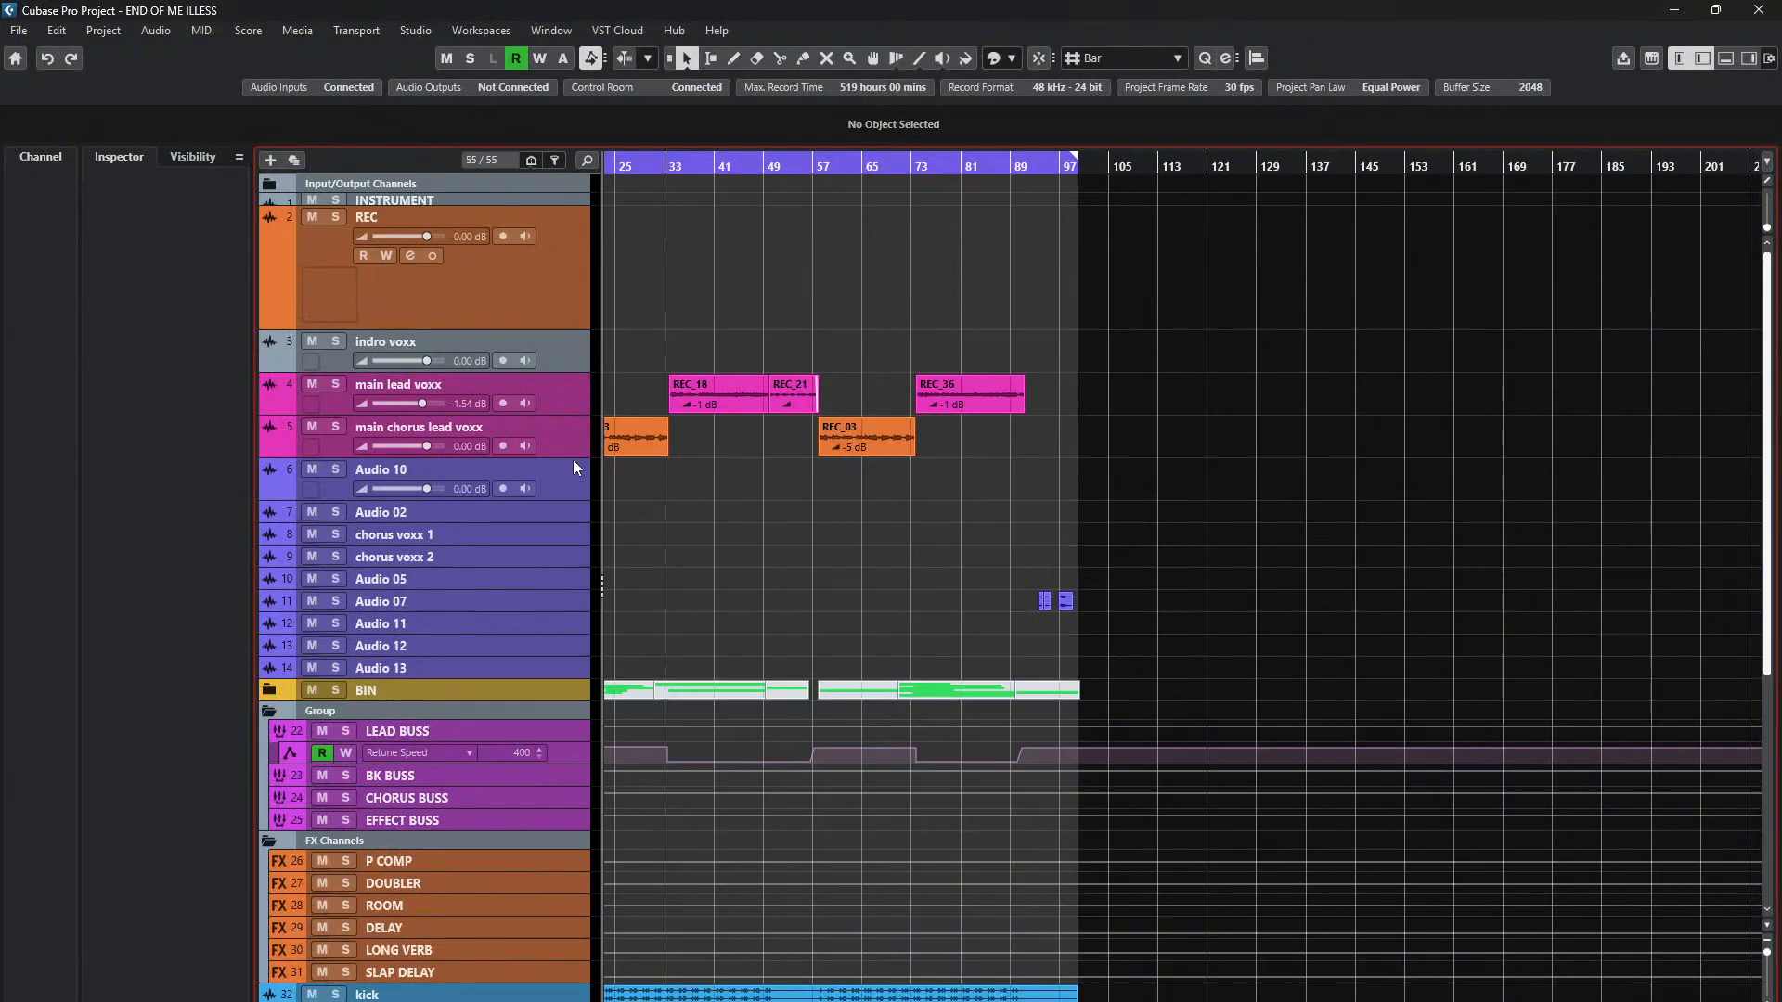
# - Increase the height of the main chorus lead voxx track and fit the whole song in the arrangement view
pyautogui.moveTo(574, 456); pyautogui.dragTo(576, 516)
pyautogui.press('h')
pyautogui.press('h')
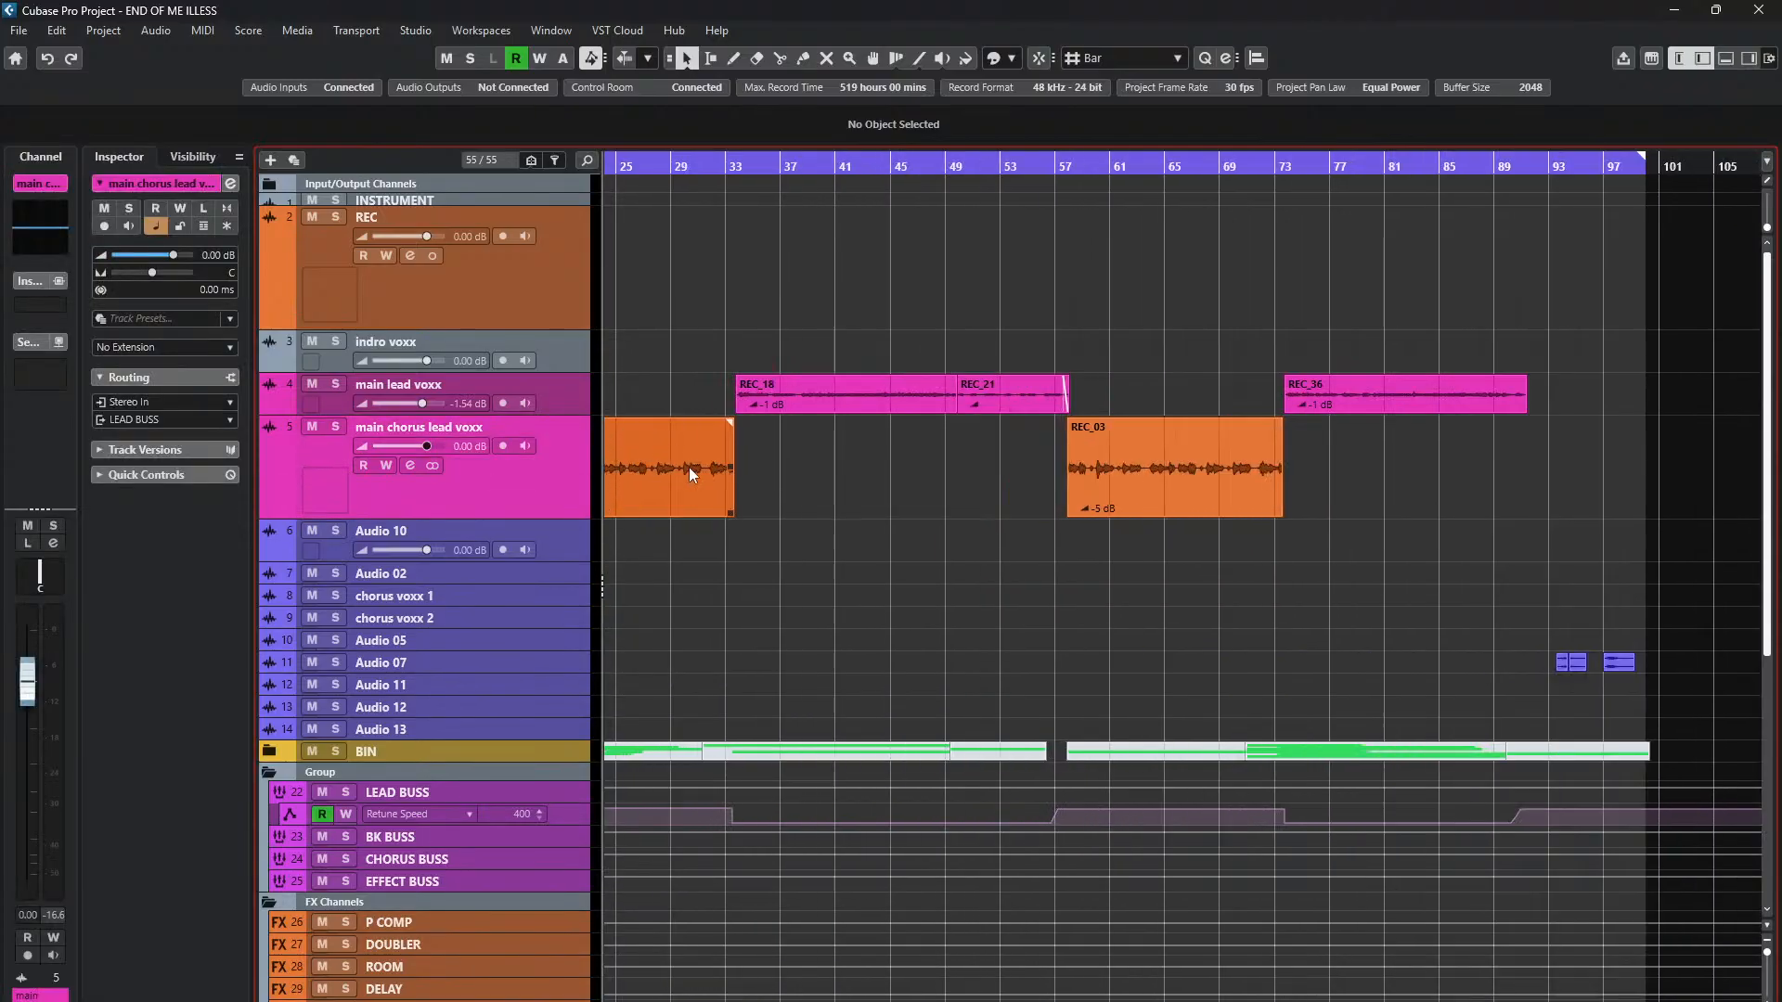
pyautogui.press('Home')
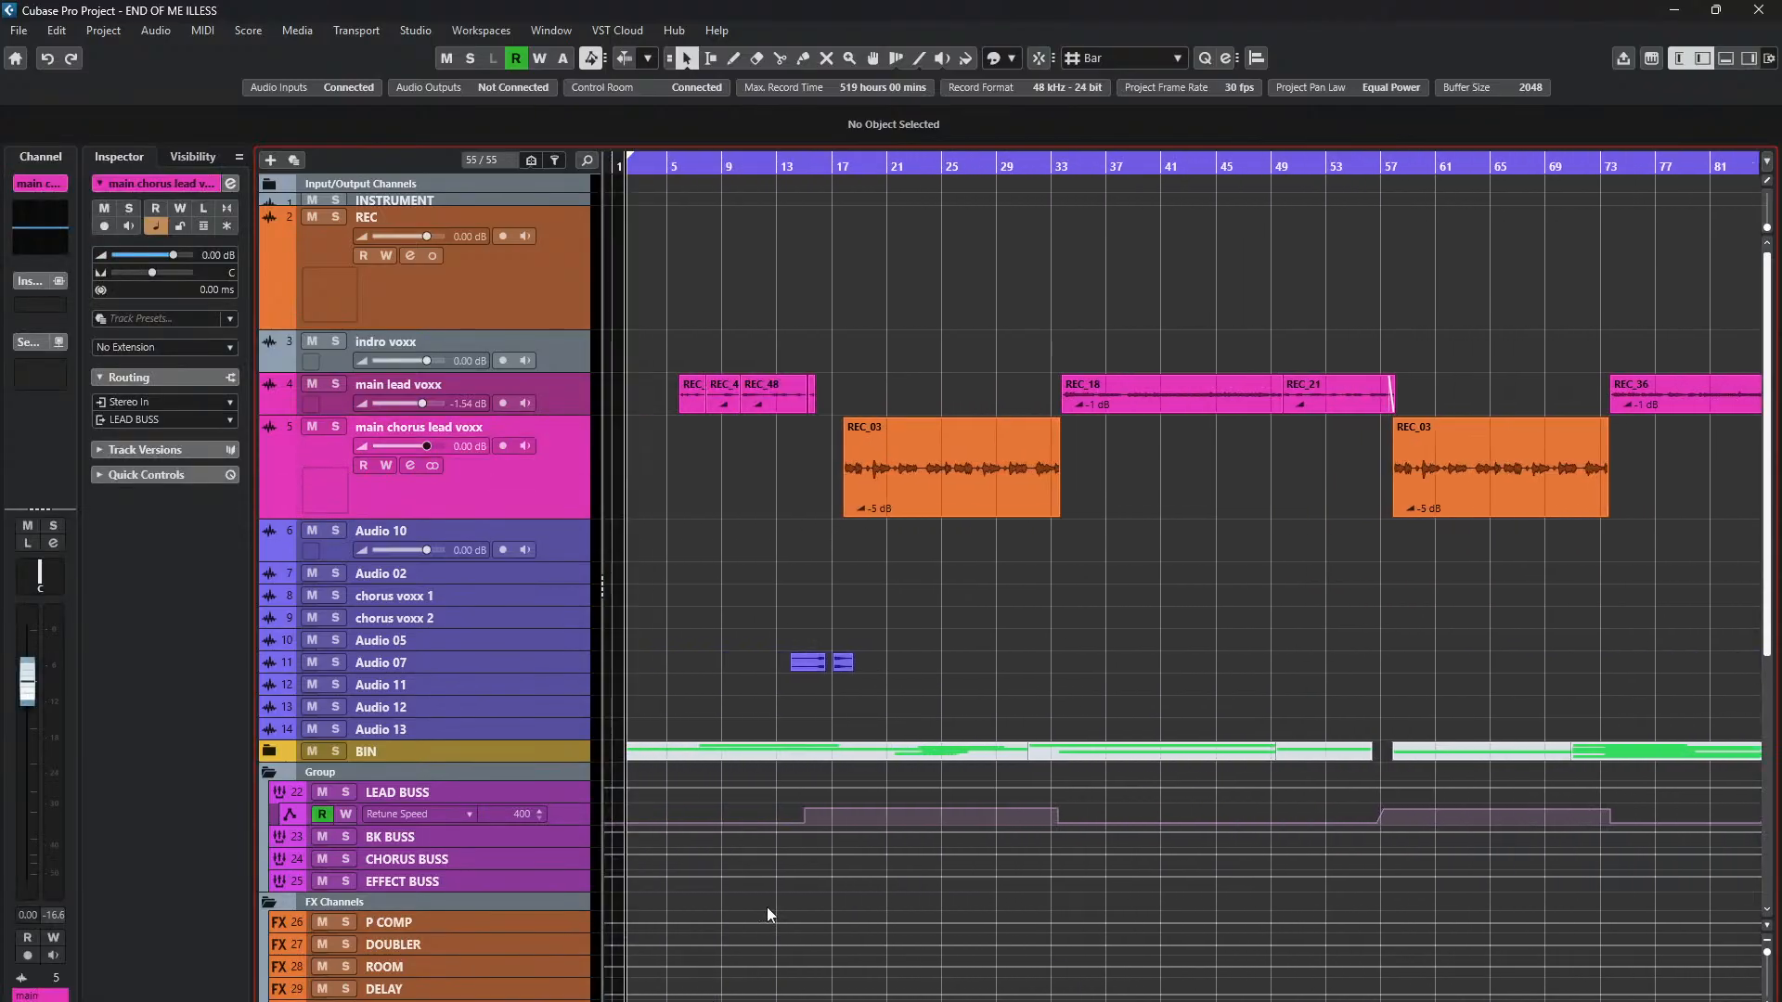
pyautogui.press('g')
pyautogui.press('g')
pyautogui.press('g')
pyautogui.press('g')
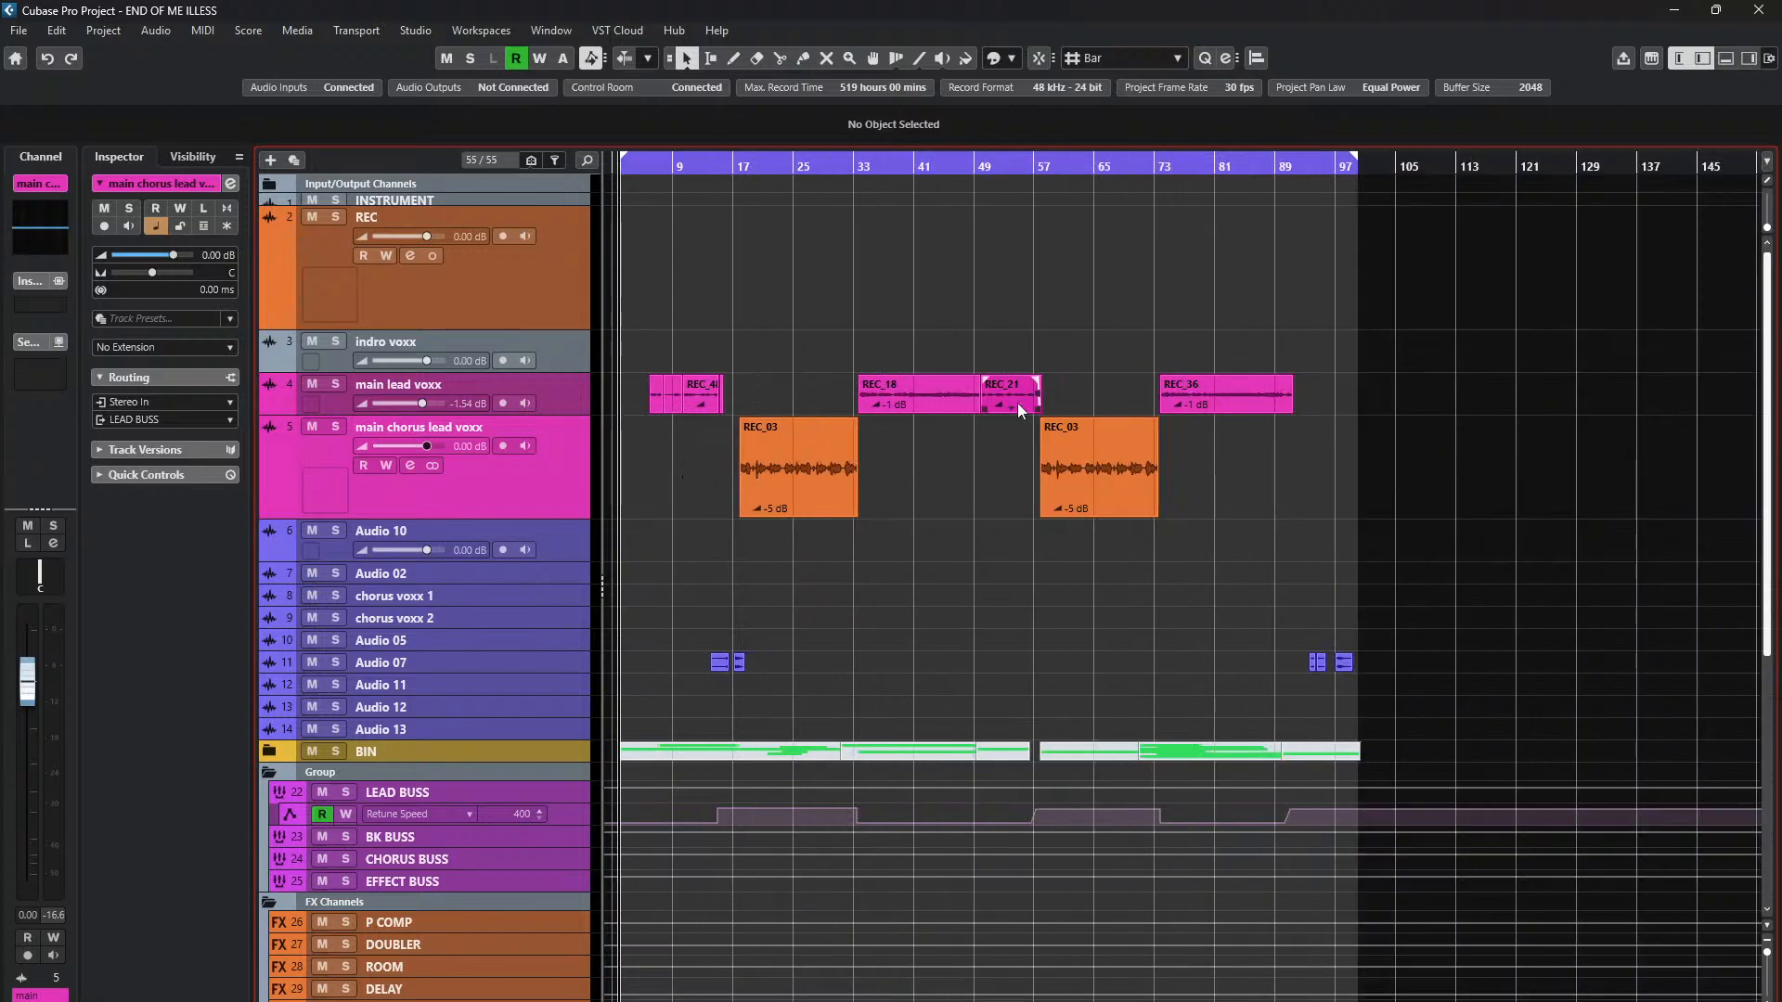
# - Play the project from around bar 17, at the first REC_03 clip on the main chorus lead voxx track
pyautogui.scroll(-6, 907, 444)
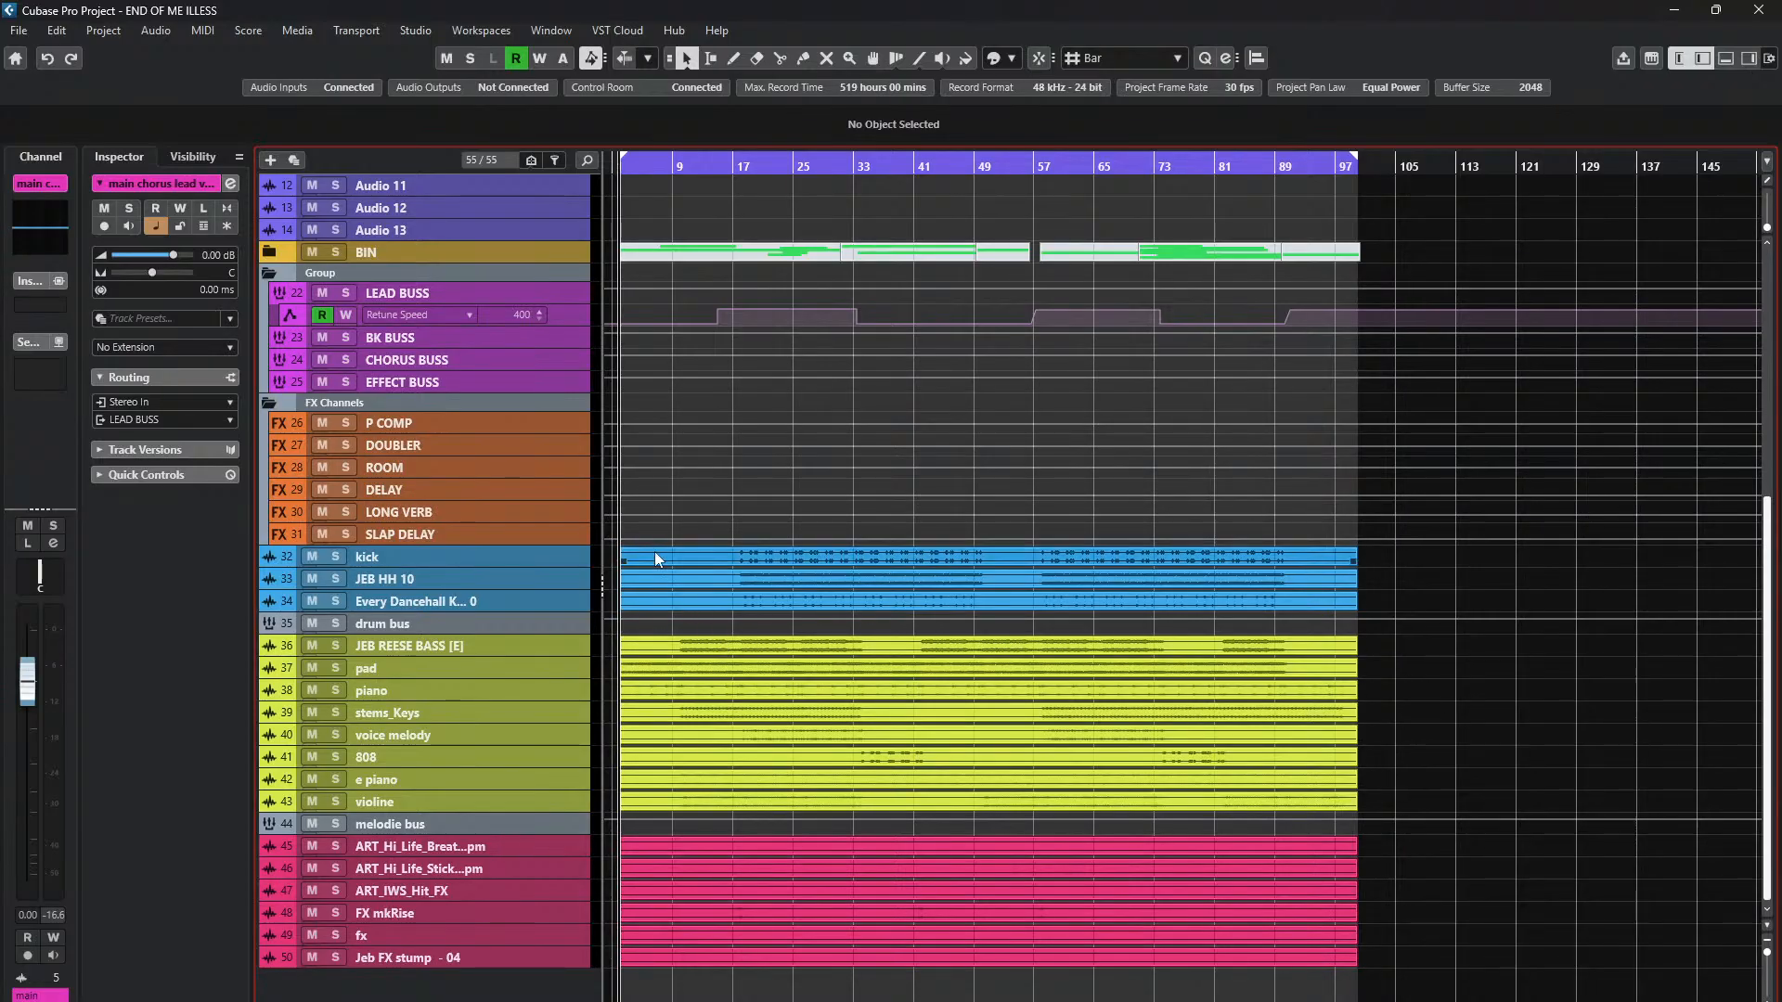
pyautogui.press('h')
pyautogui.press('h')
pyautogui.press('h')
pyautogui.scroll(2, 972, 446)
pyautogui.scroll(3, 972, 446)
pyautogui.click(803, 166)
pyautogui.scroll(-2, 881, 330)
pyautogui.scroll(2, 877, 320)
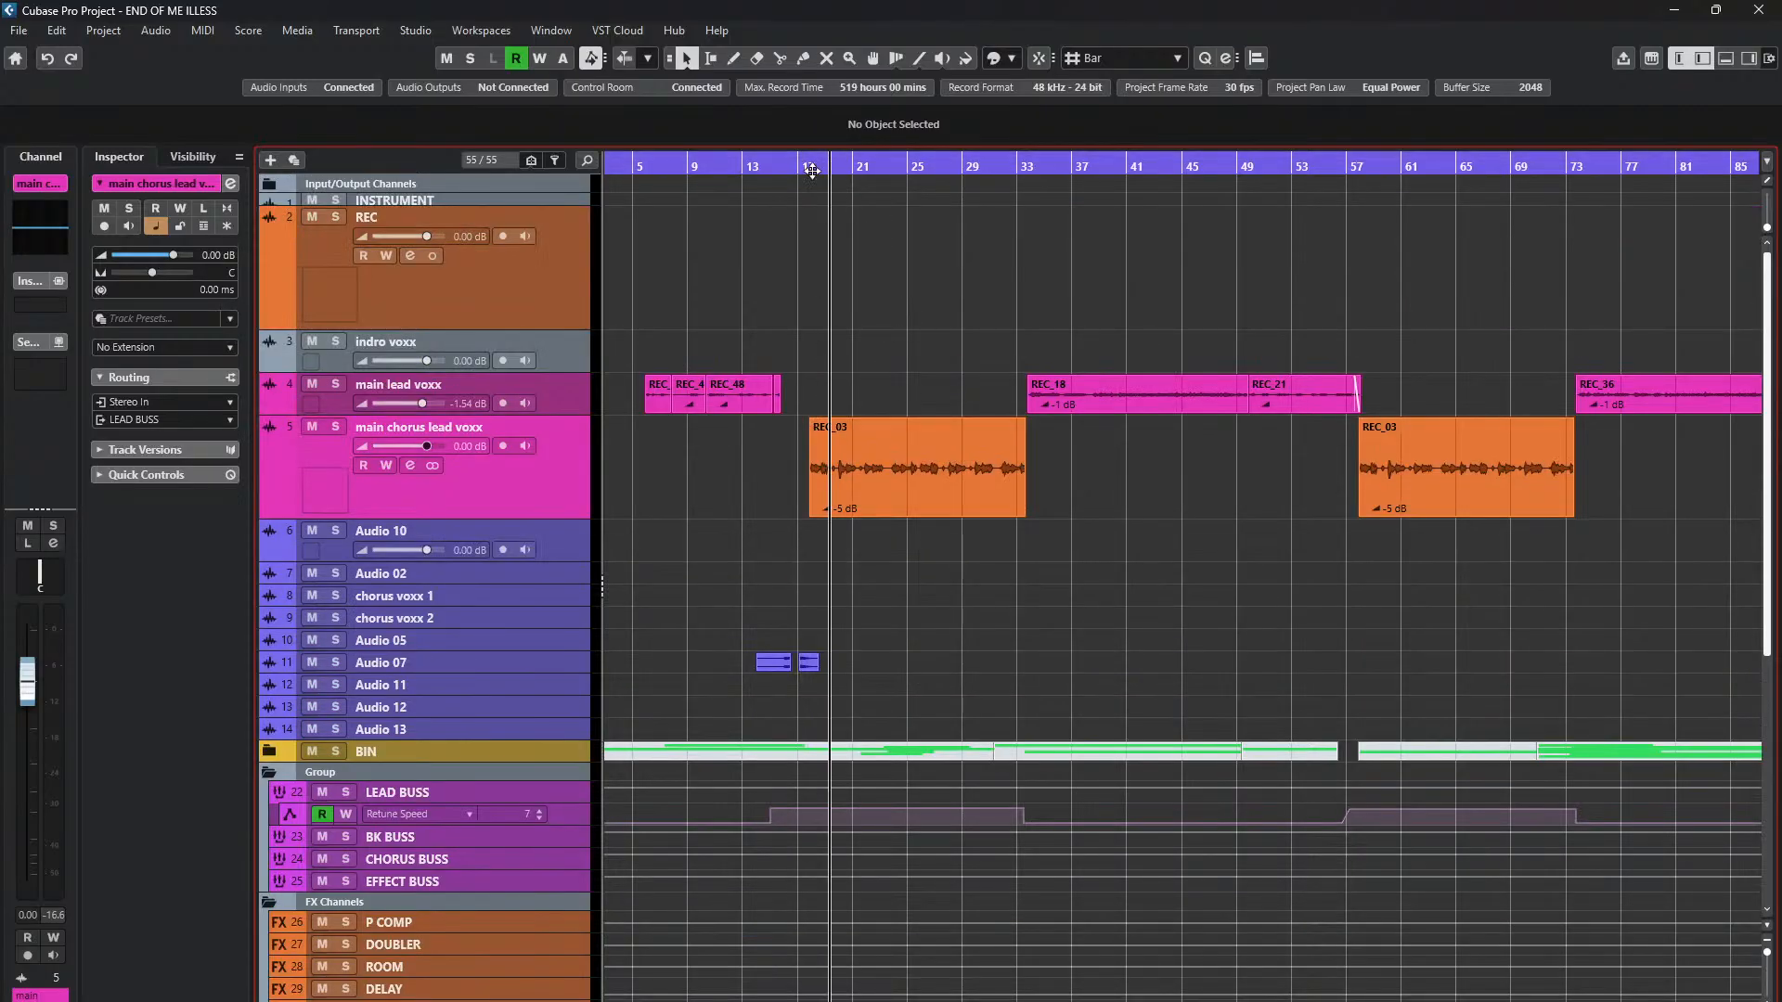
# - Solo the main chorus lead voxx track and play its first REC_03 clip from around bar 17
pyautogui.scroll(3, 800, 305)
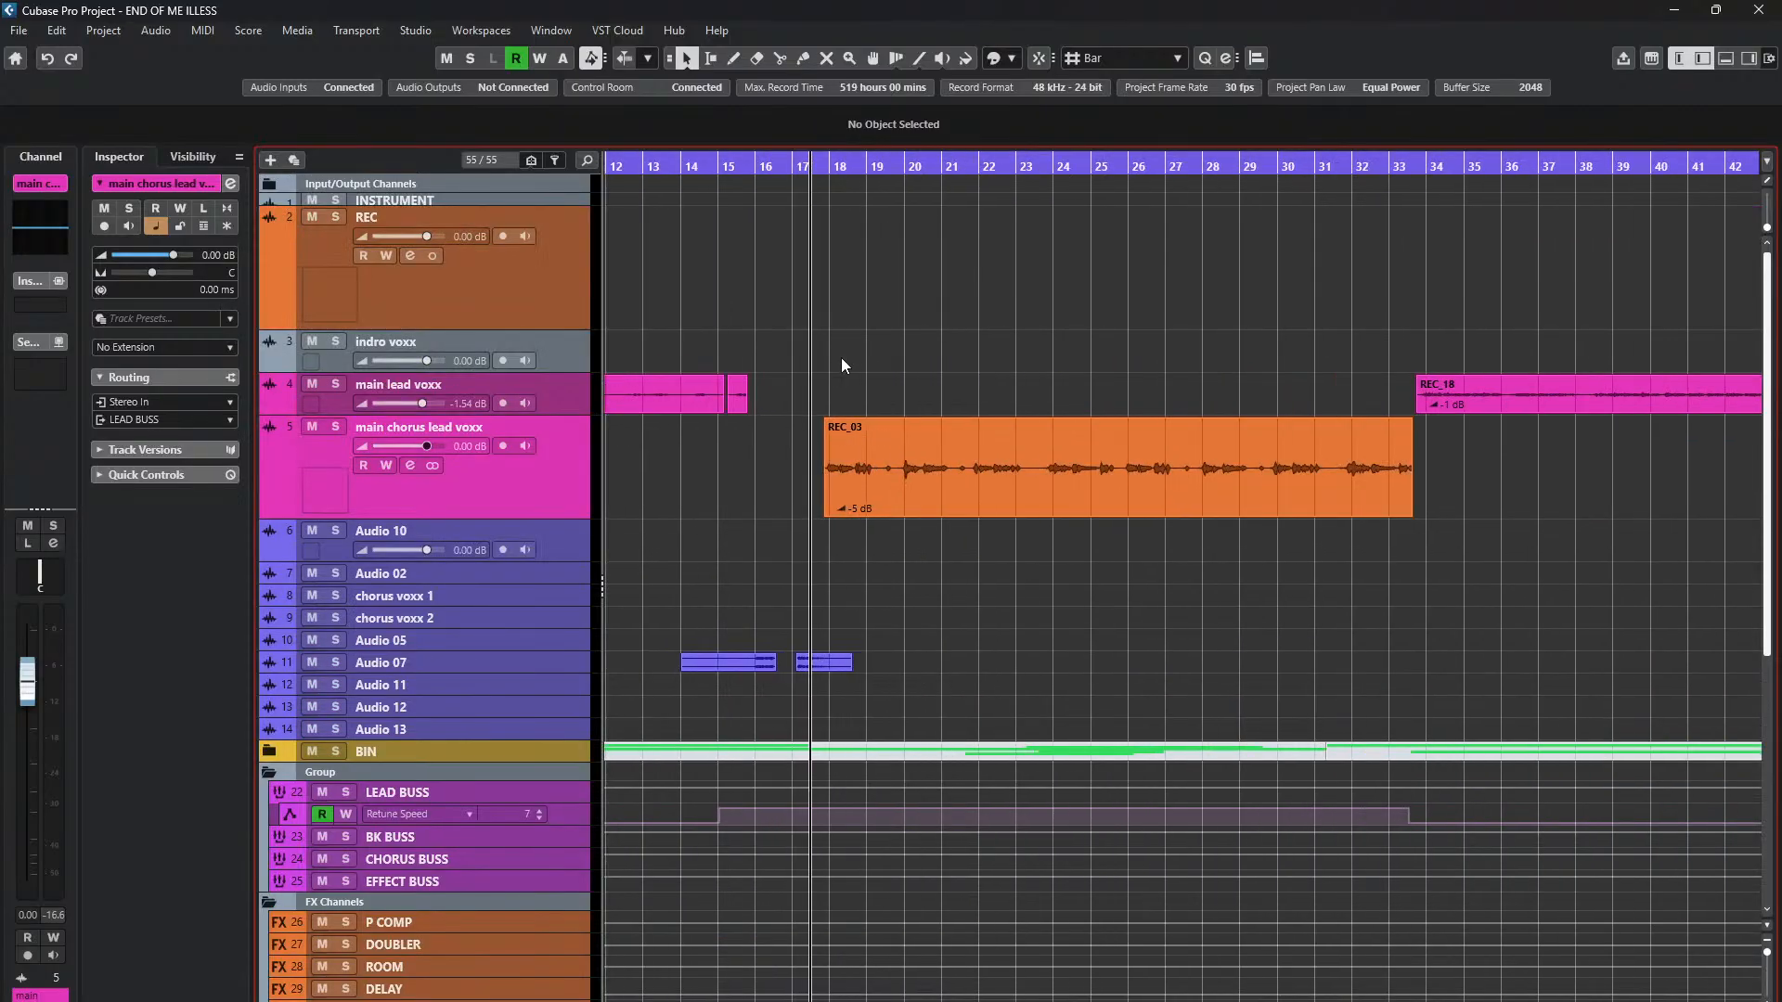
pyautogui.click(335, 427)
pyautogui.scroll(2, 766, 402)
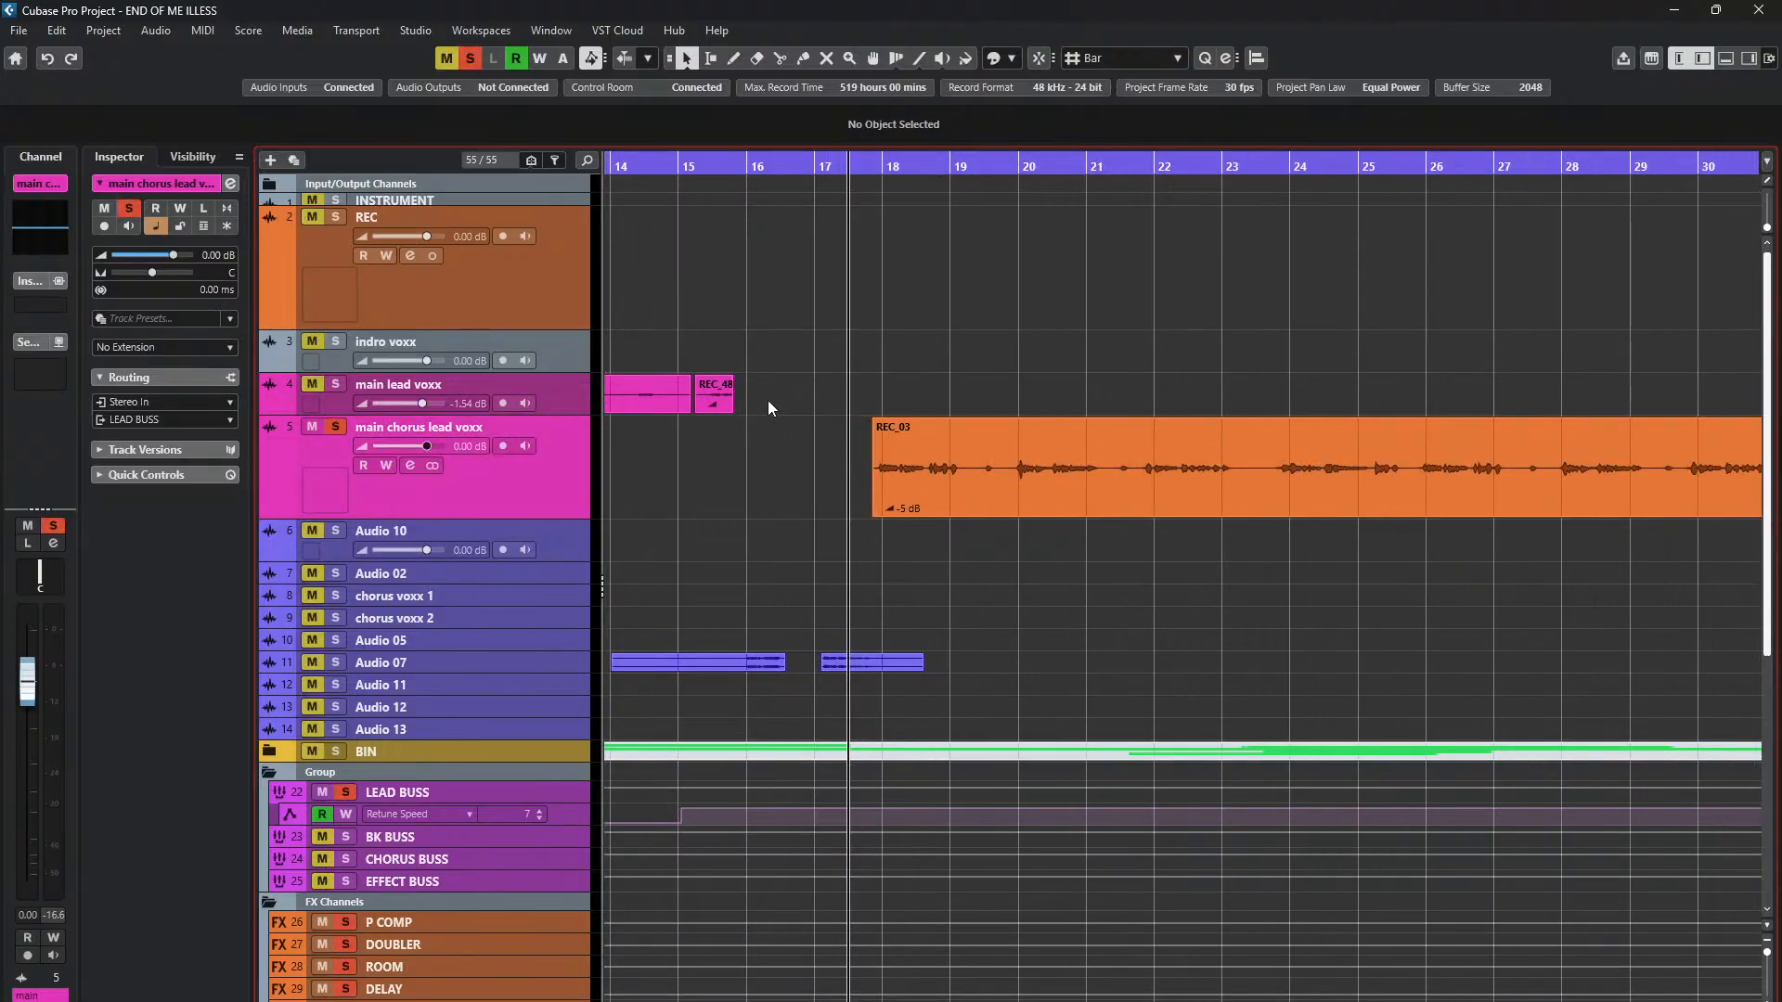
pyautogui.press('space')
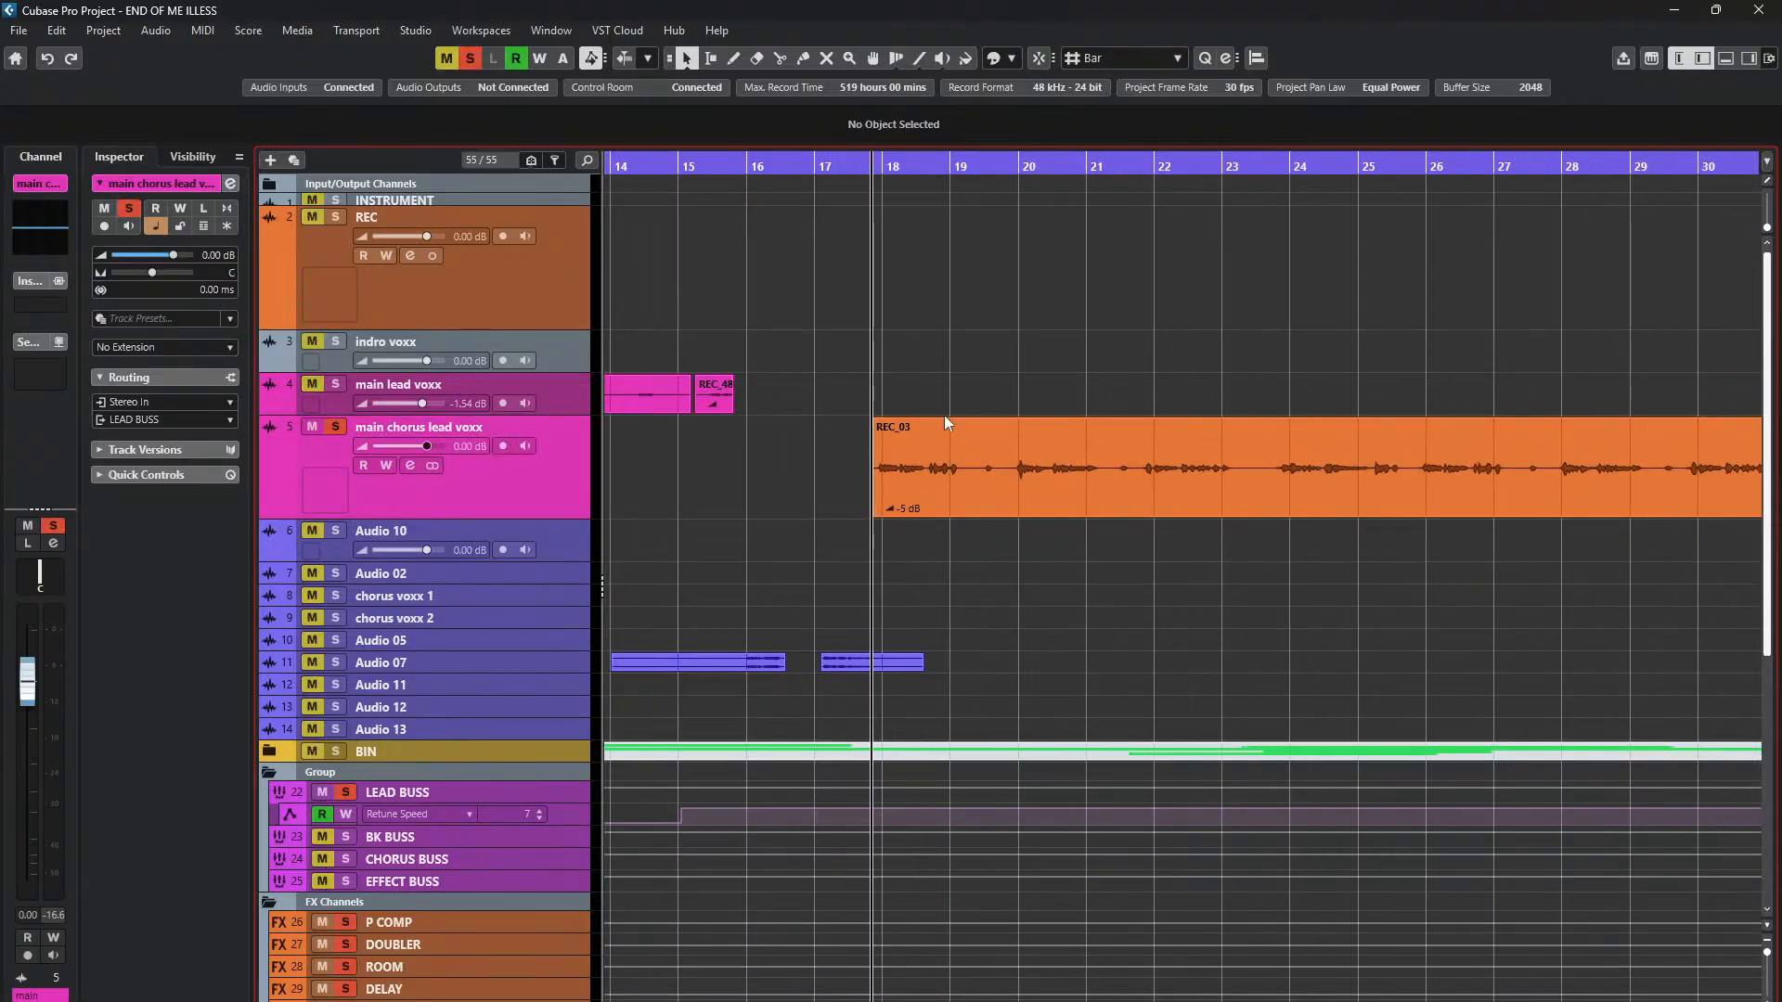
pyautogui.scroll(-1, 944, 414)
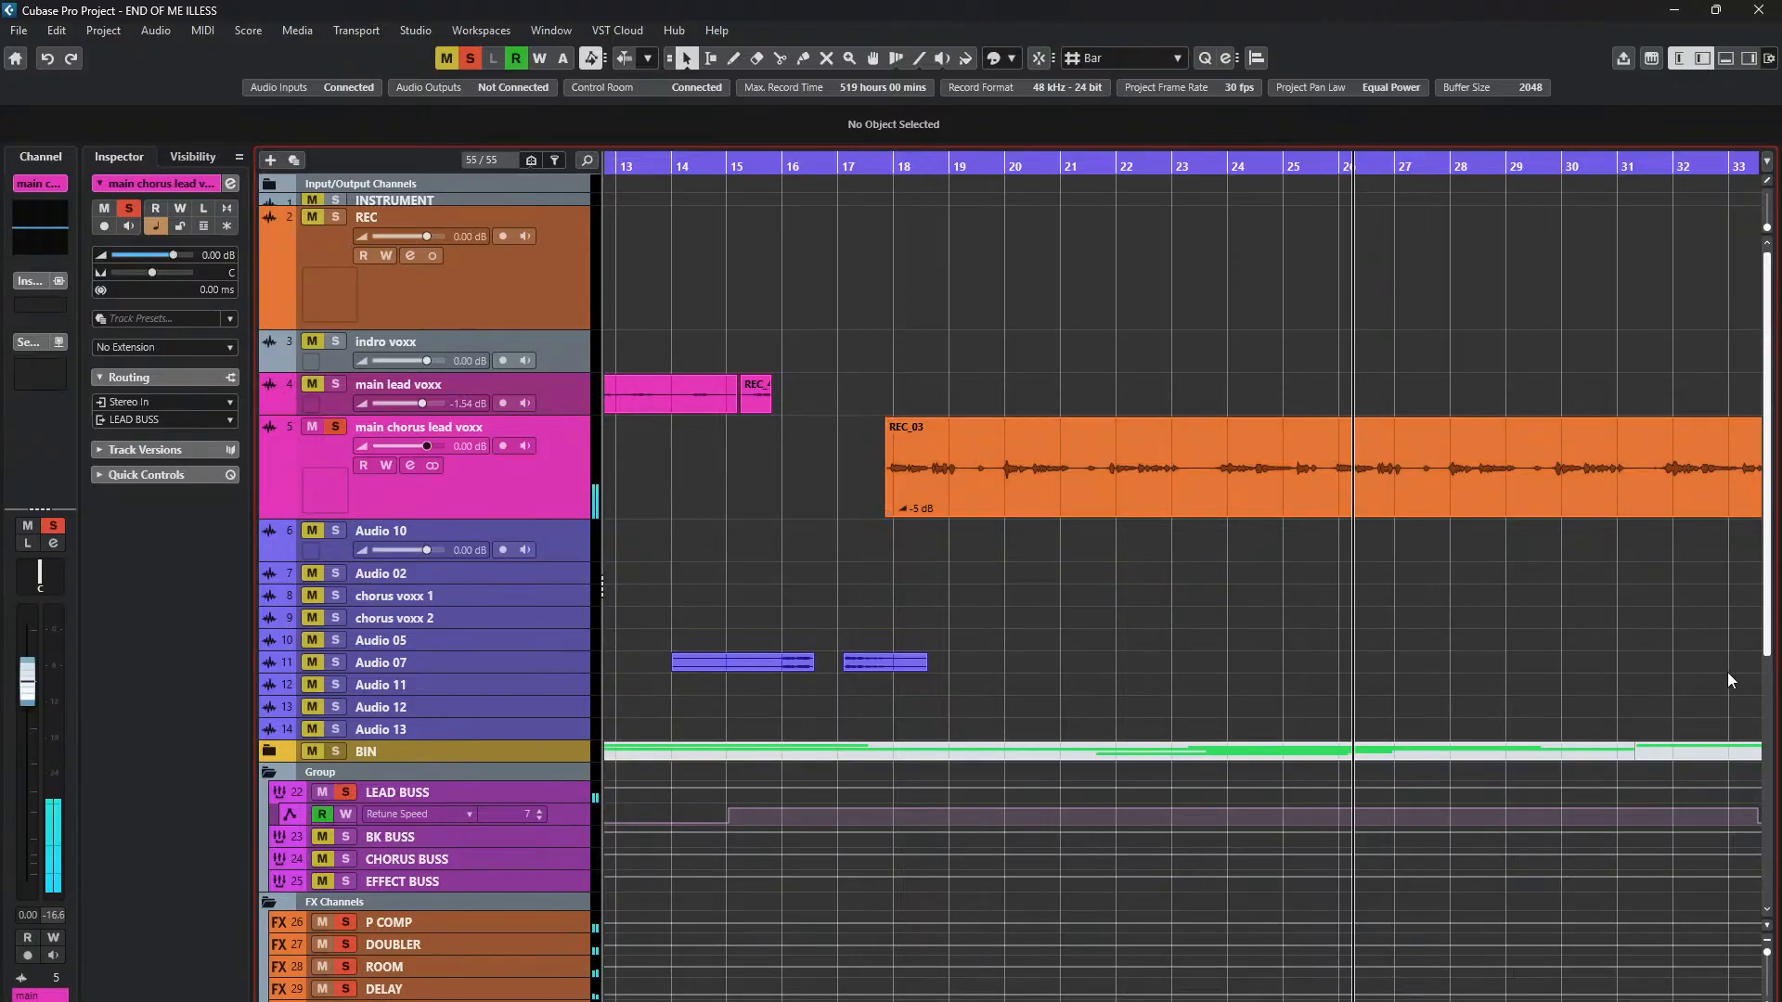
pyautogui.scroll(-3, 1007, 455)
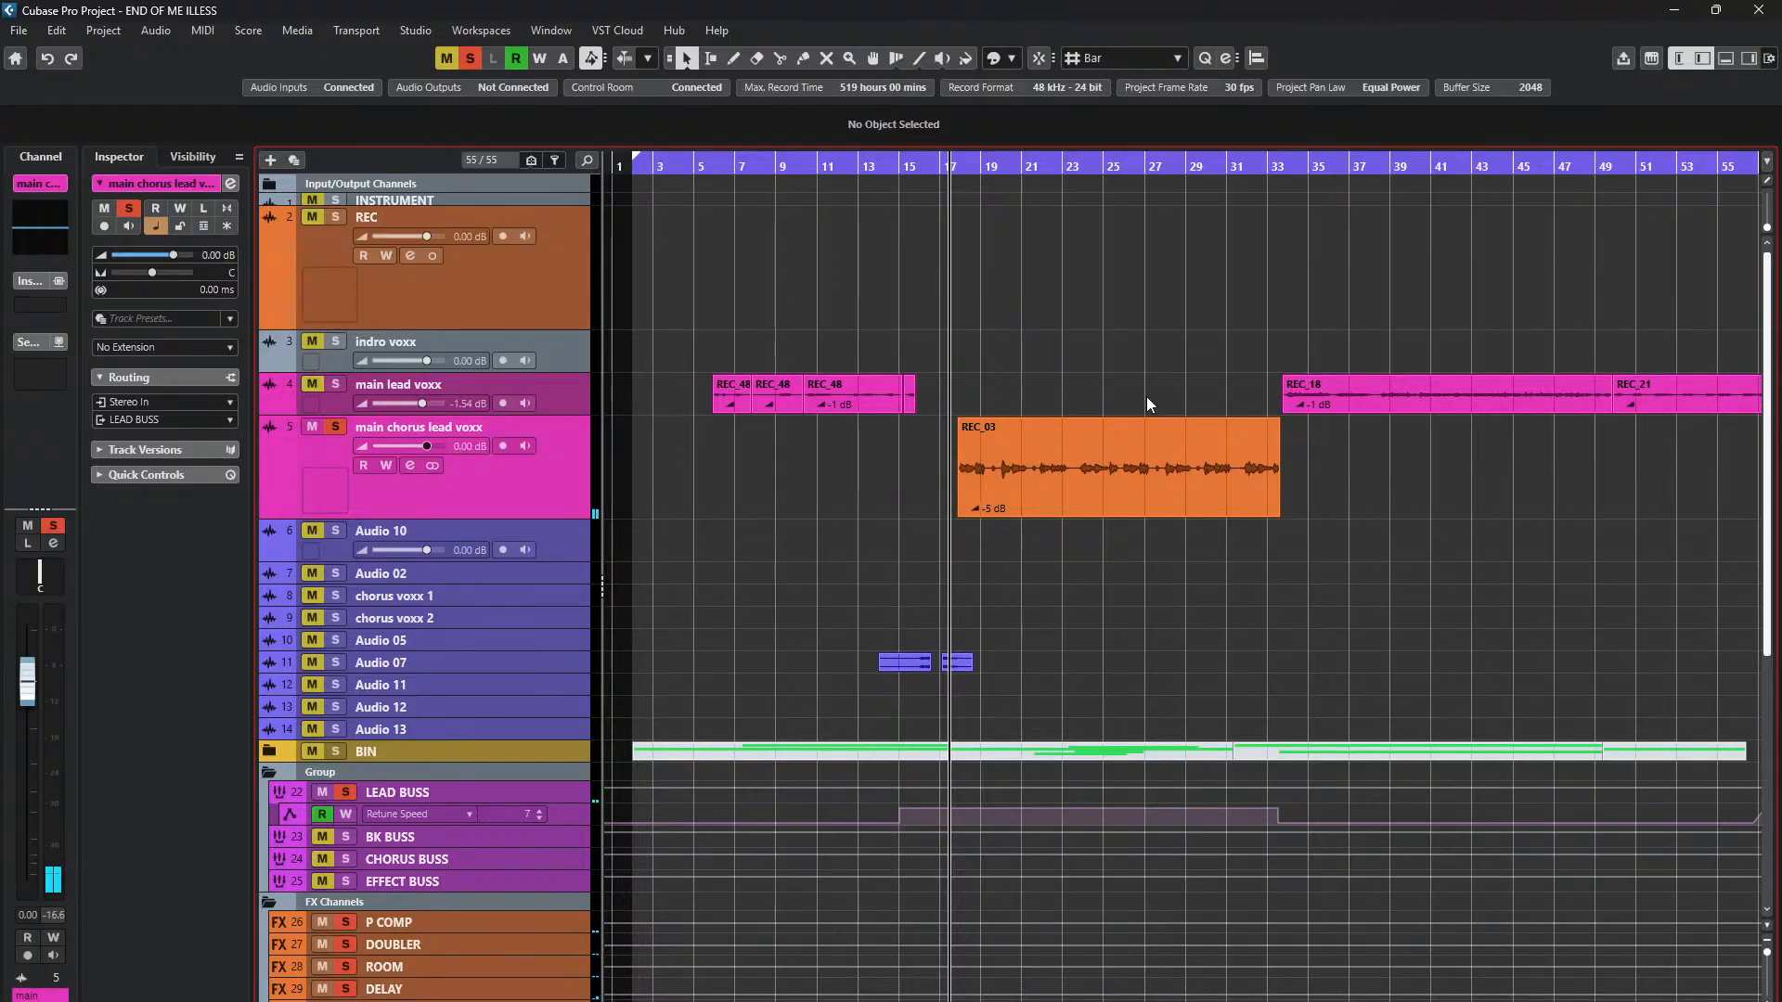
pyautogui.scroll(-3, 1134, 404)
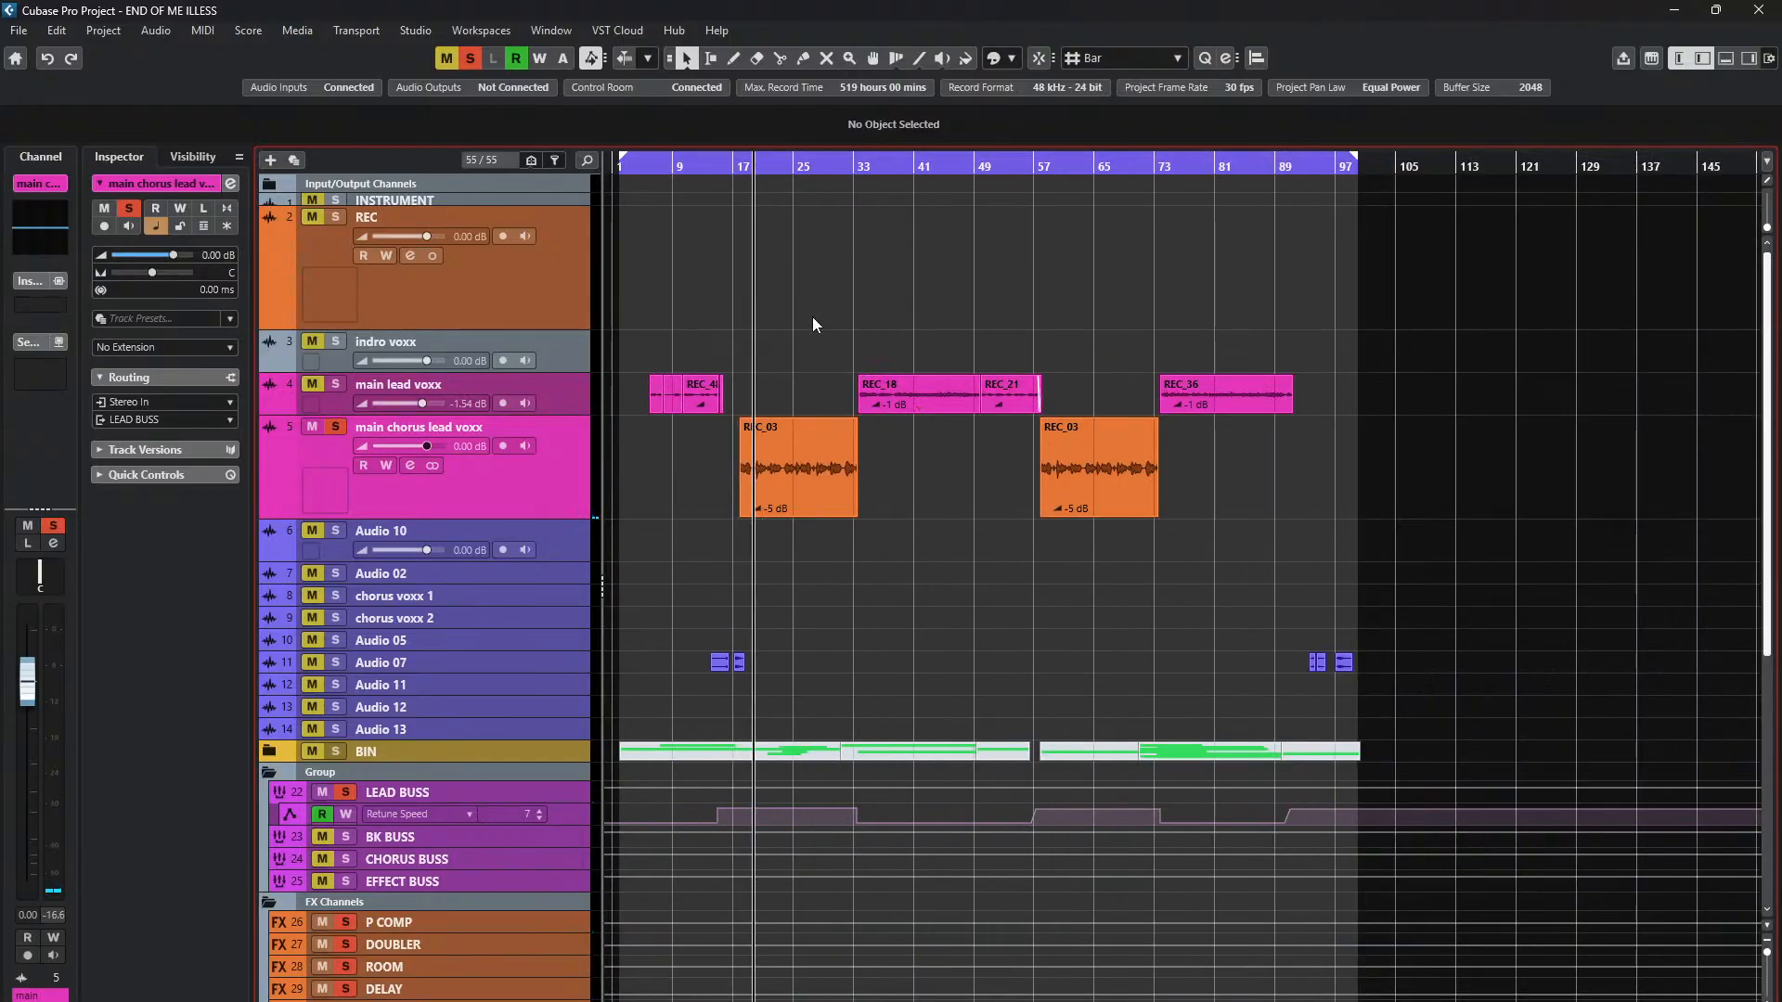
# - Open the LEAD BUSS Pro-Q 3 from the MixConsole, set its interface size to Medium and widen its window
pyautogui.press('F3')
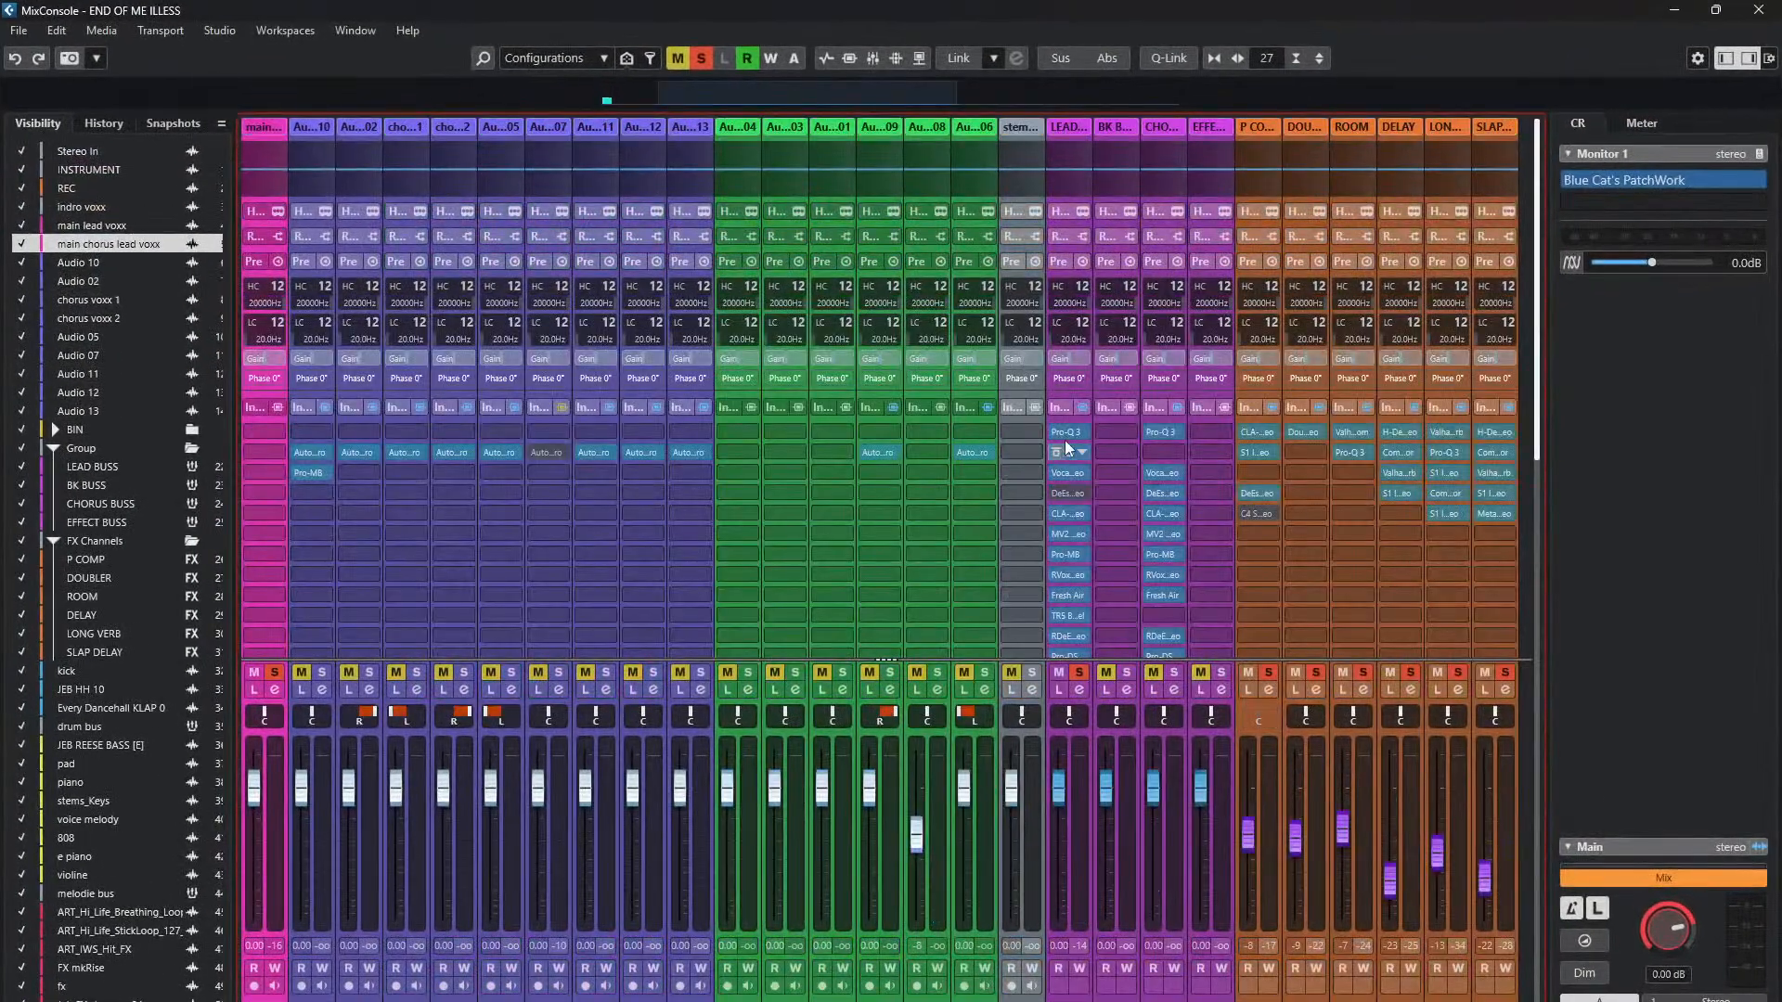
pyautogui.click(1067, 432)
pyautogui.moveTo(1132, 191); pyautogui.dragTo(877, 244)
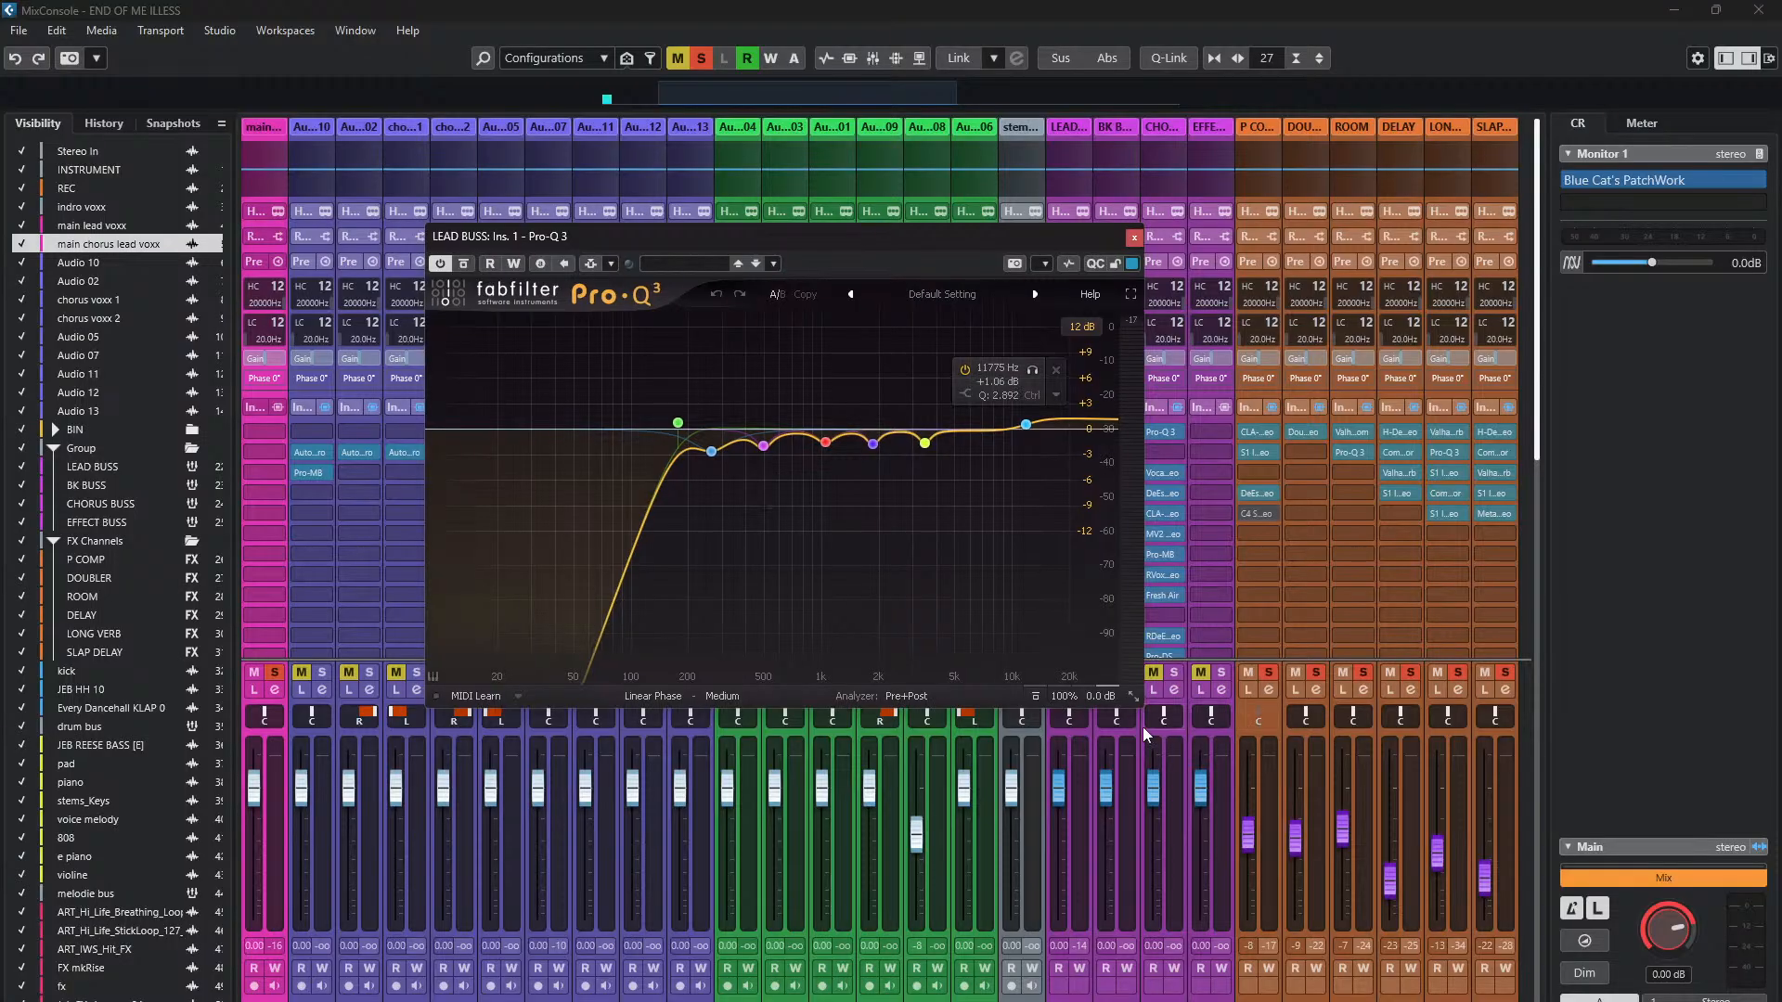
pyautogui.click(1133, 697)
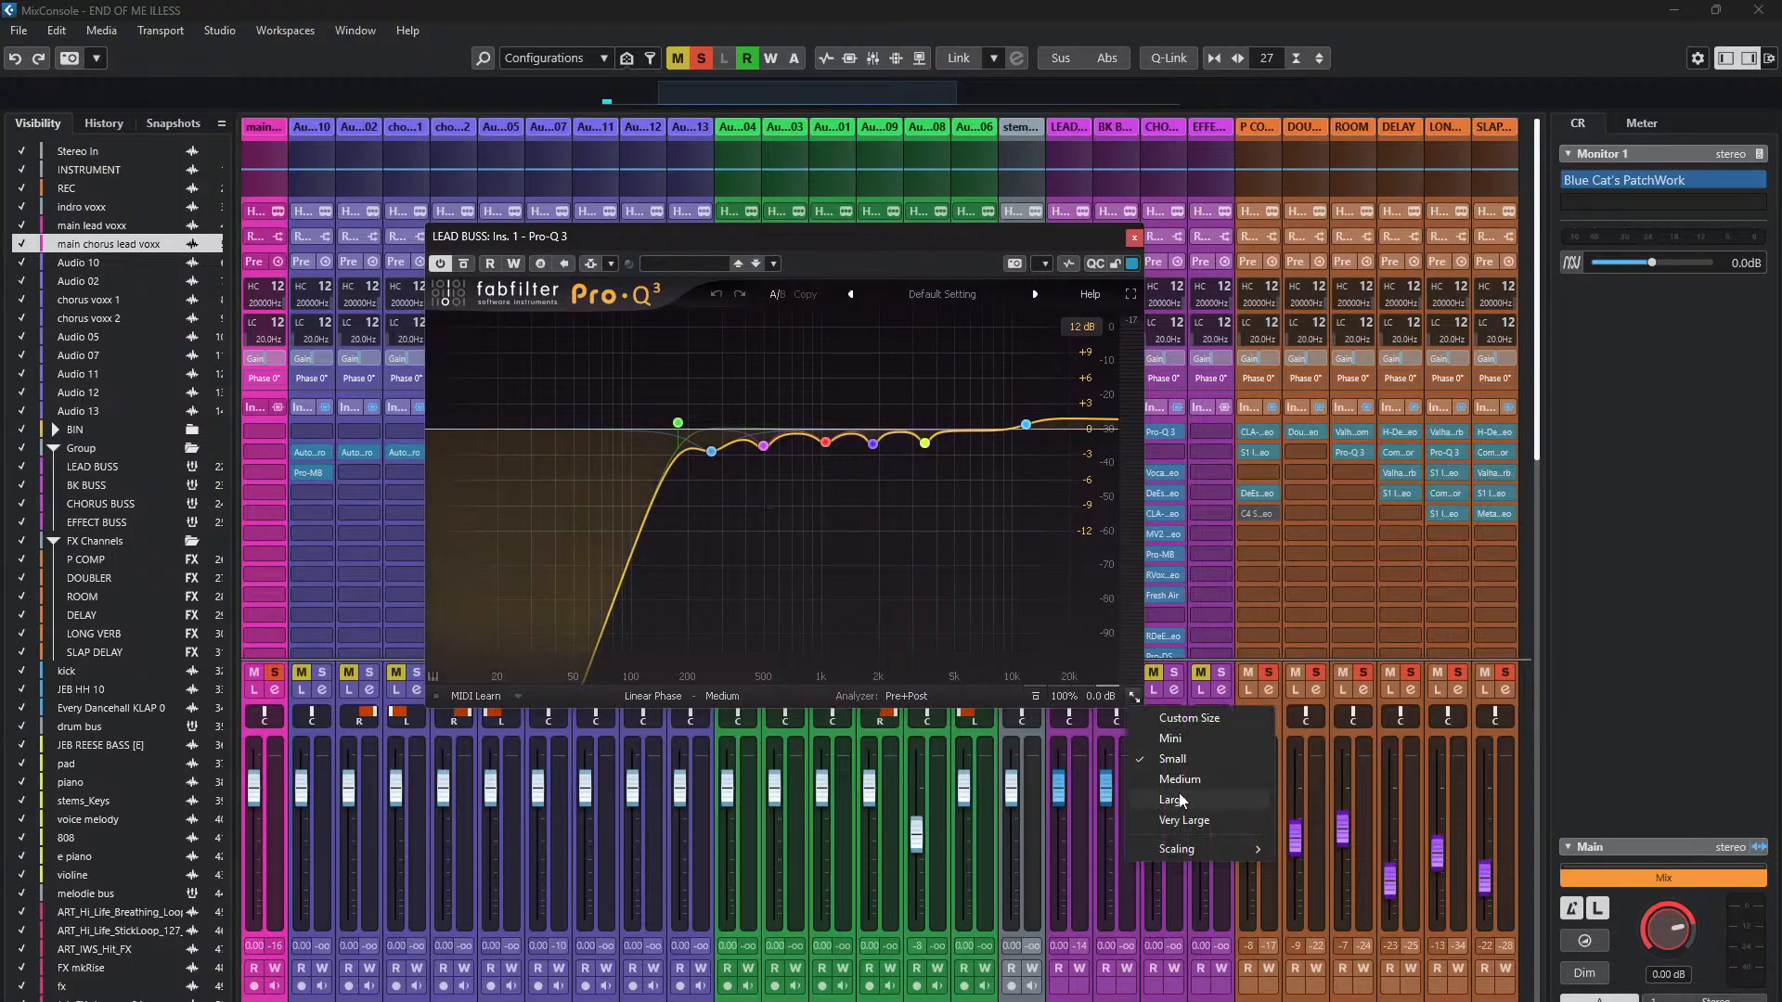
pyautogui.click(1181, 781)
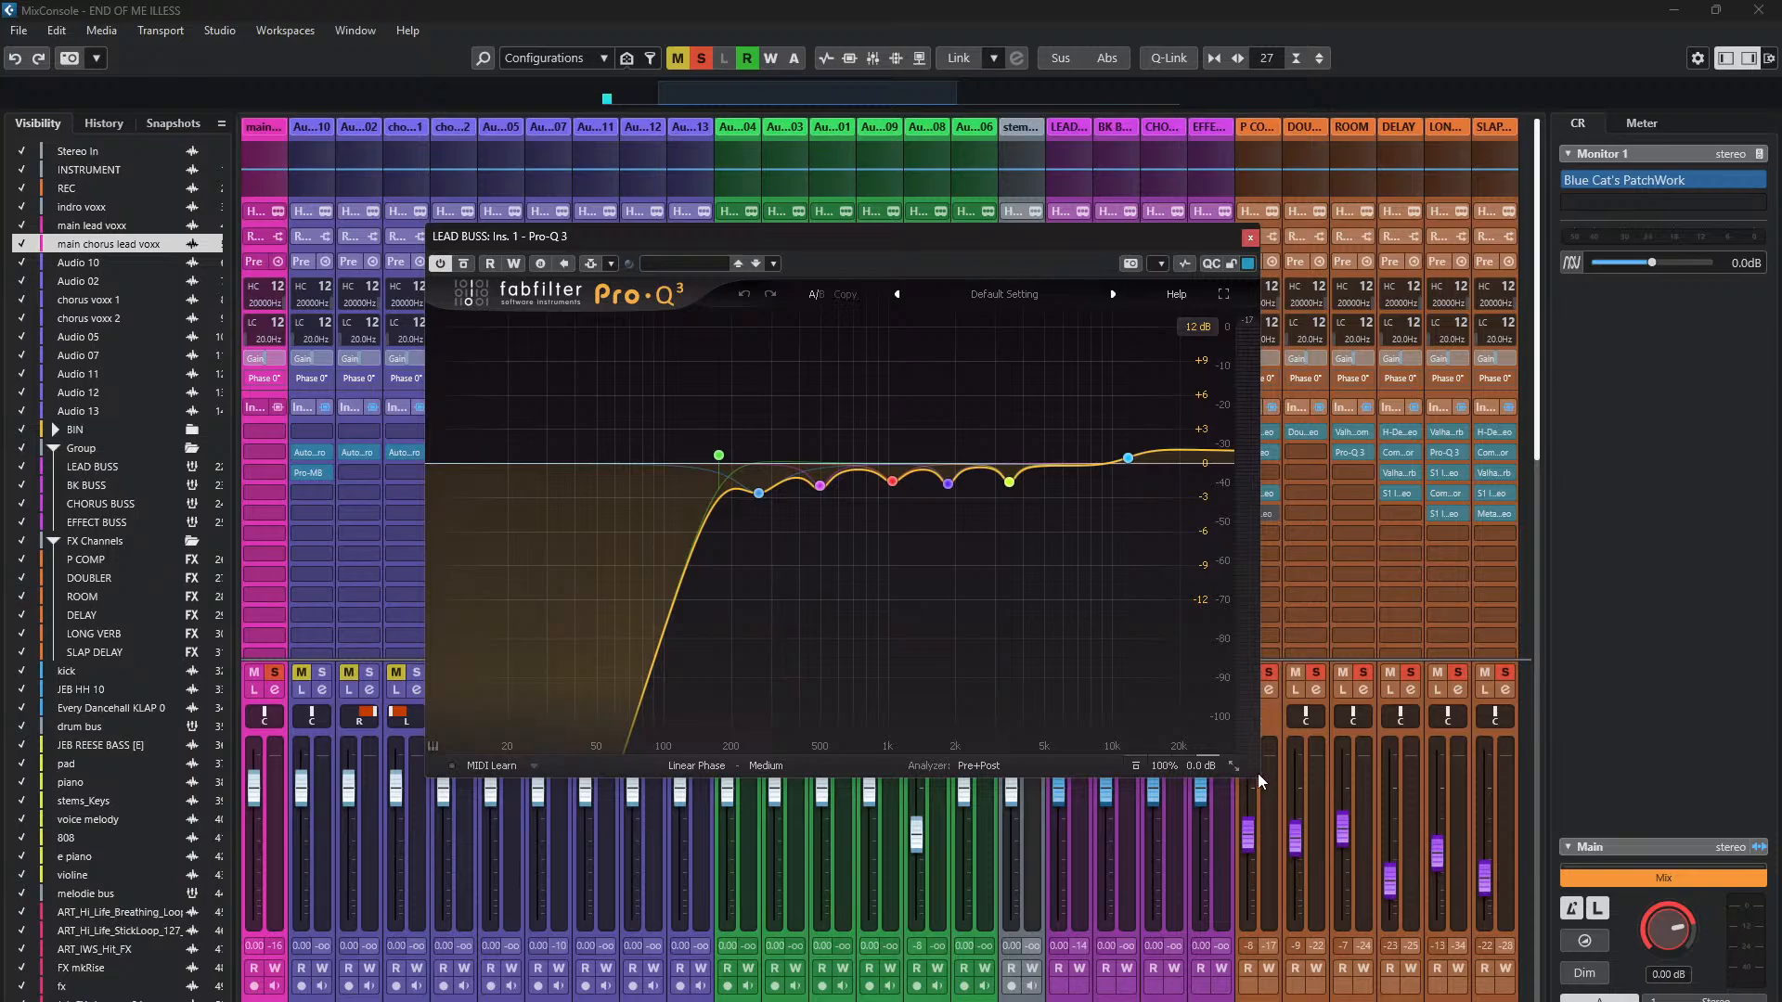
pyautogui.moveTo(1255, 776); pyautogui.dragTo(1493, 822)
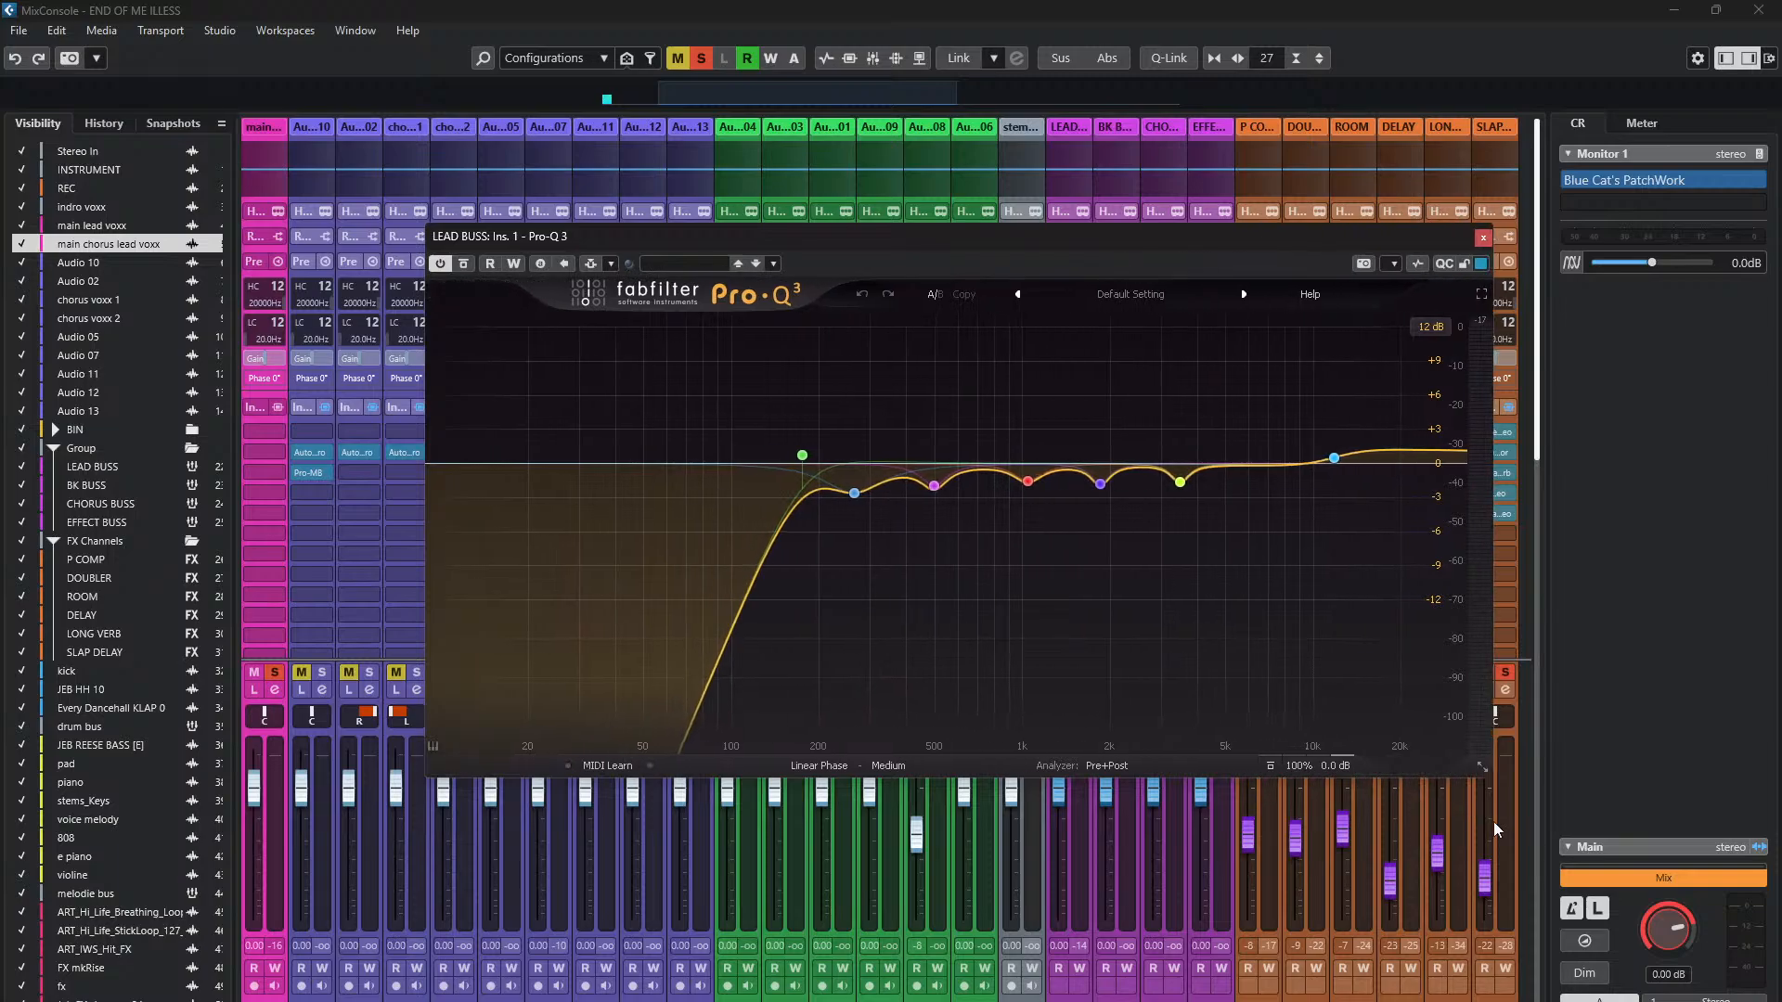
pyautogui.moveTo(1143, 248); pyautogui.dragTo(1006, 235)
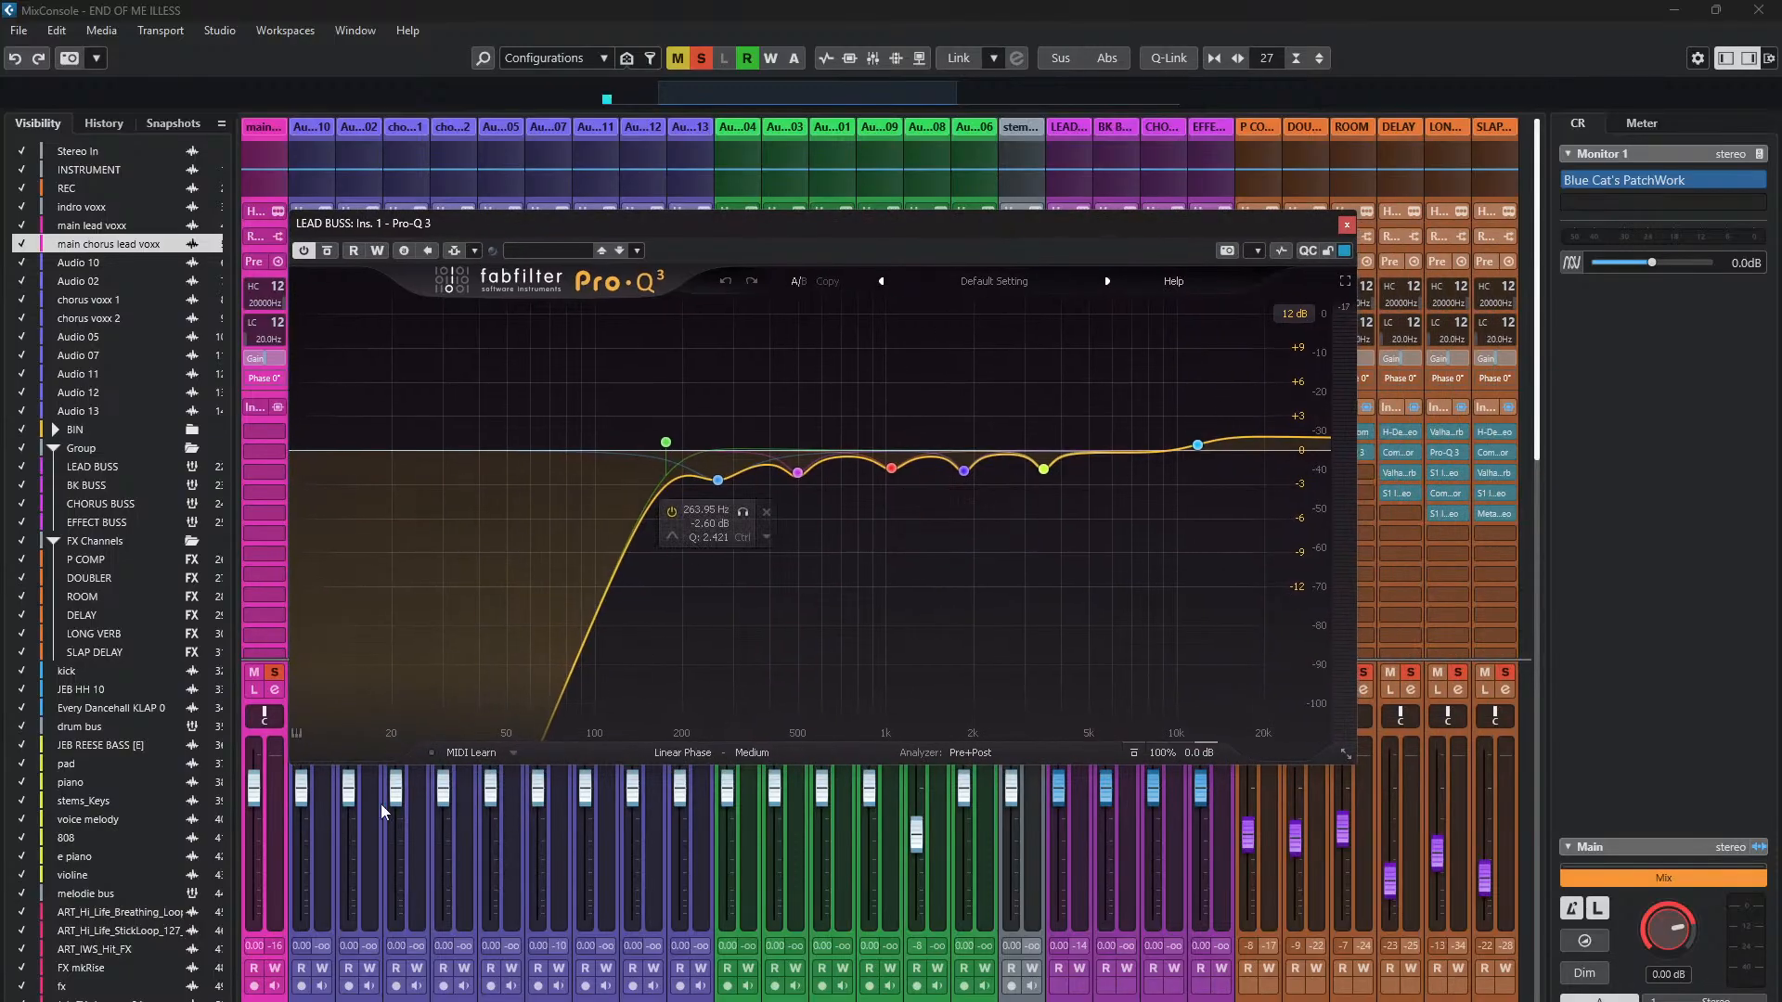
pyautogui.moveTo(806, 219); pyautogui.dragTo(718, 202)
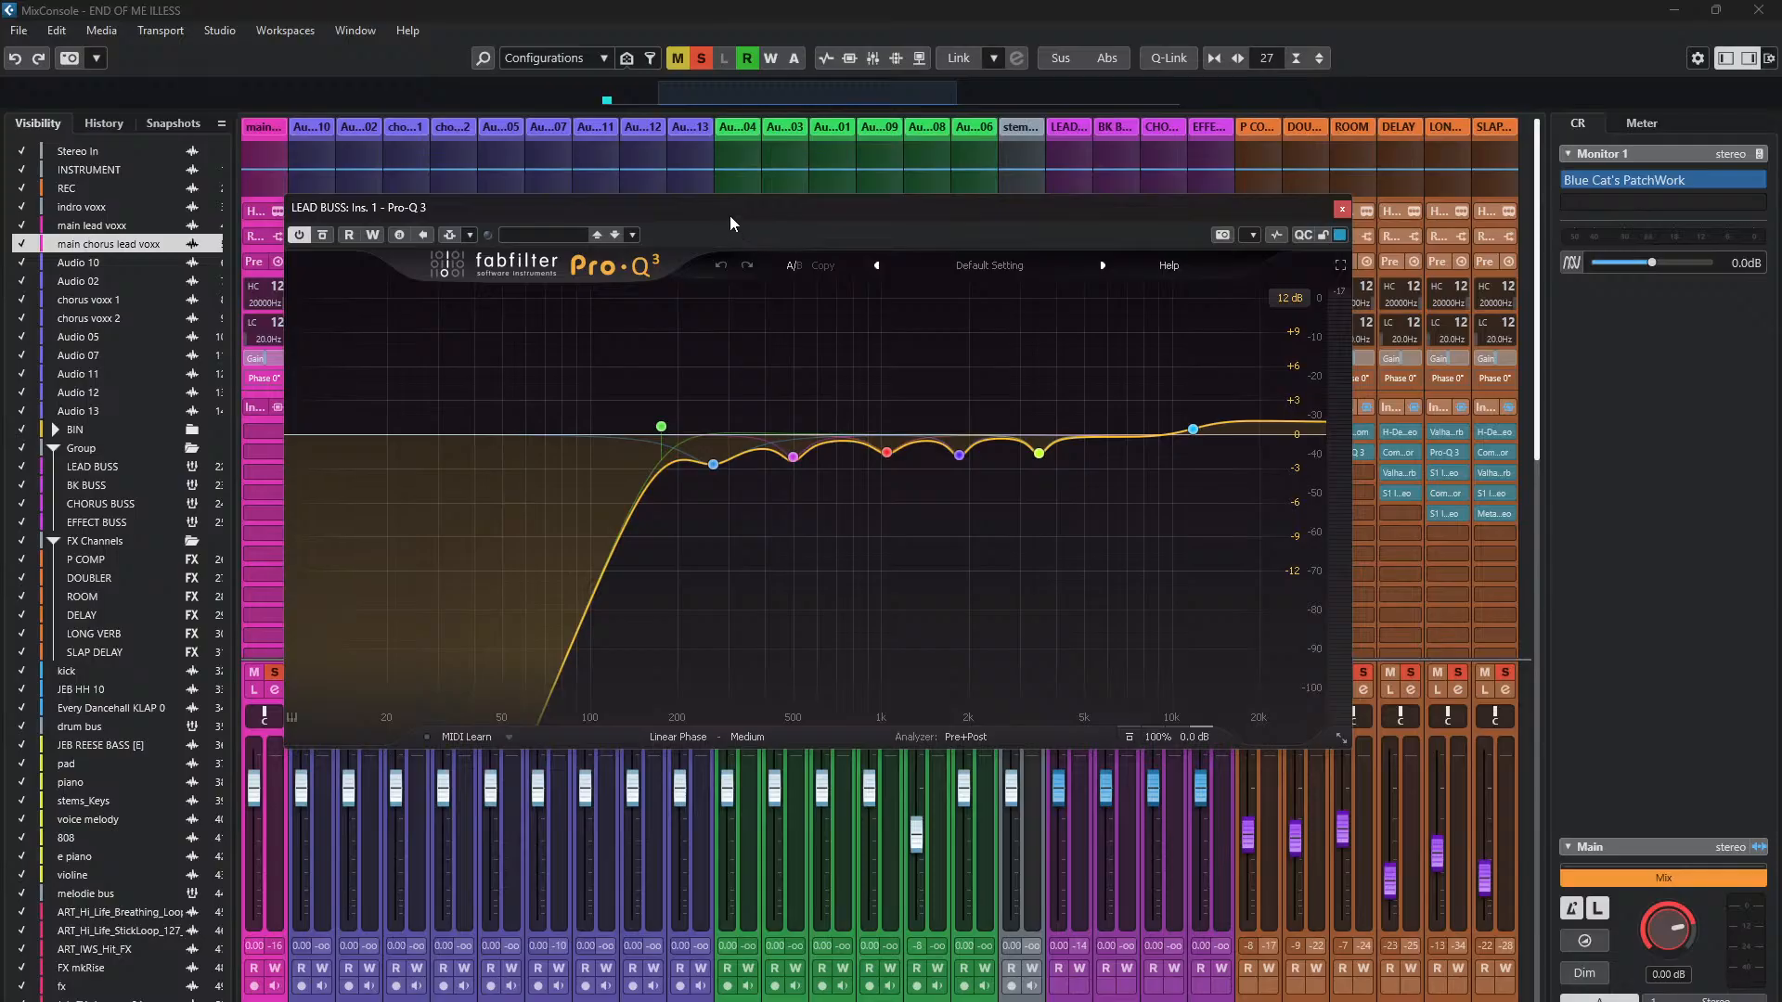
pyautogui.moveTo(729, 223)
pyautogui.mouseDown()
pyautogui.moveTo(815, 219)
pyautogui.moveTo(753, 219)
pyautogui.mouseUp()
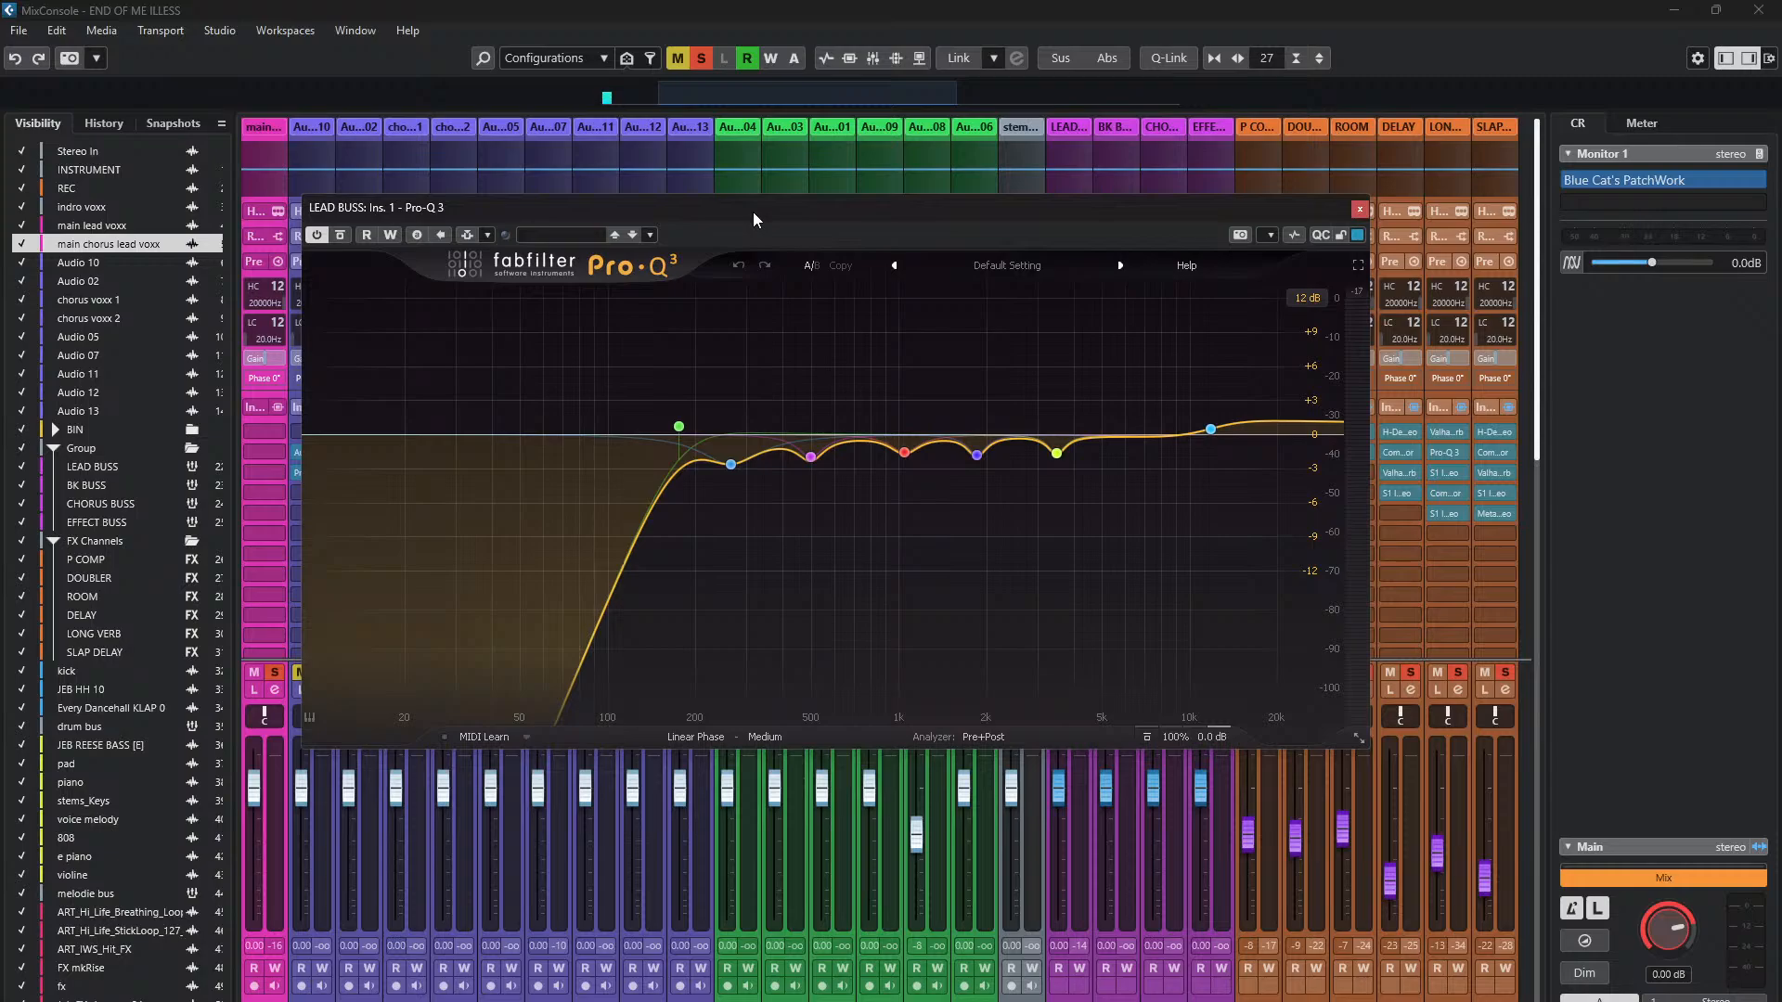
pyautogui.moveTo(845, 214)
pyautogui.mouseDown()
pyautogui.moveTo(809, 221)
pyautogui.moveTo(848, 220)
pyautogui.mouseUp()
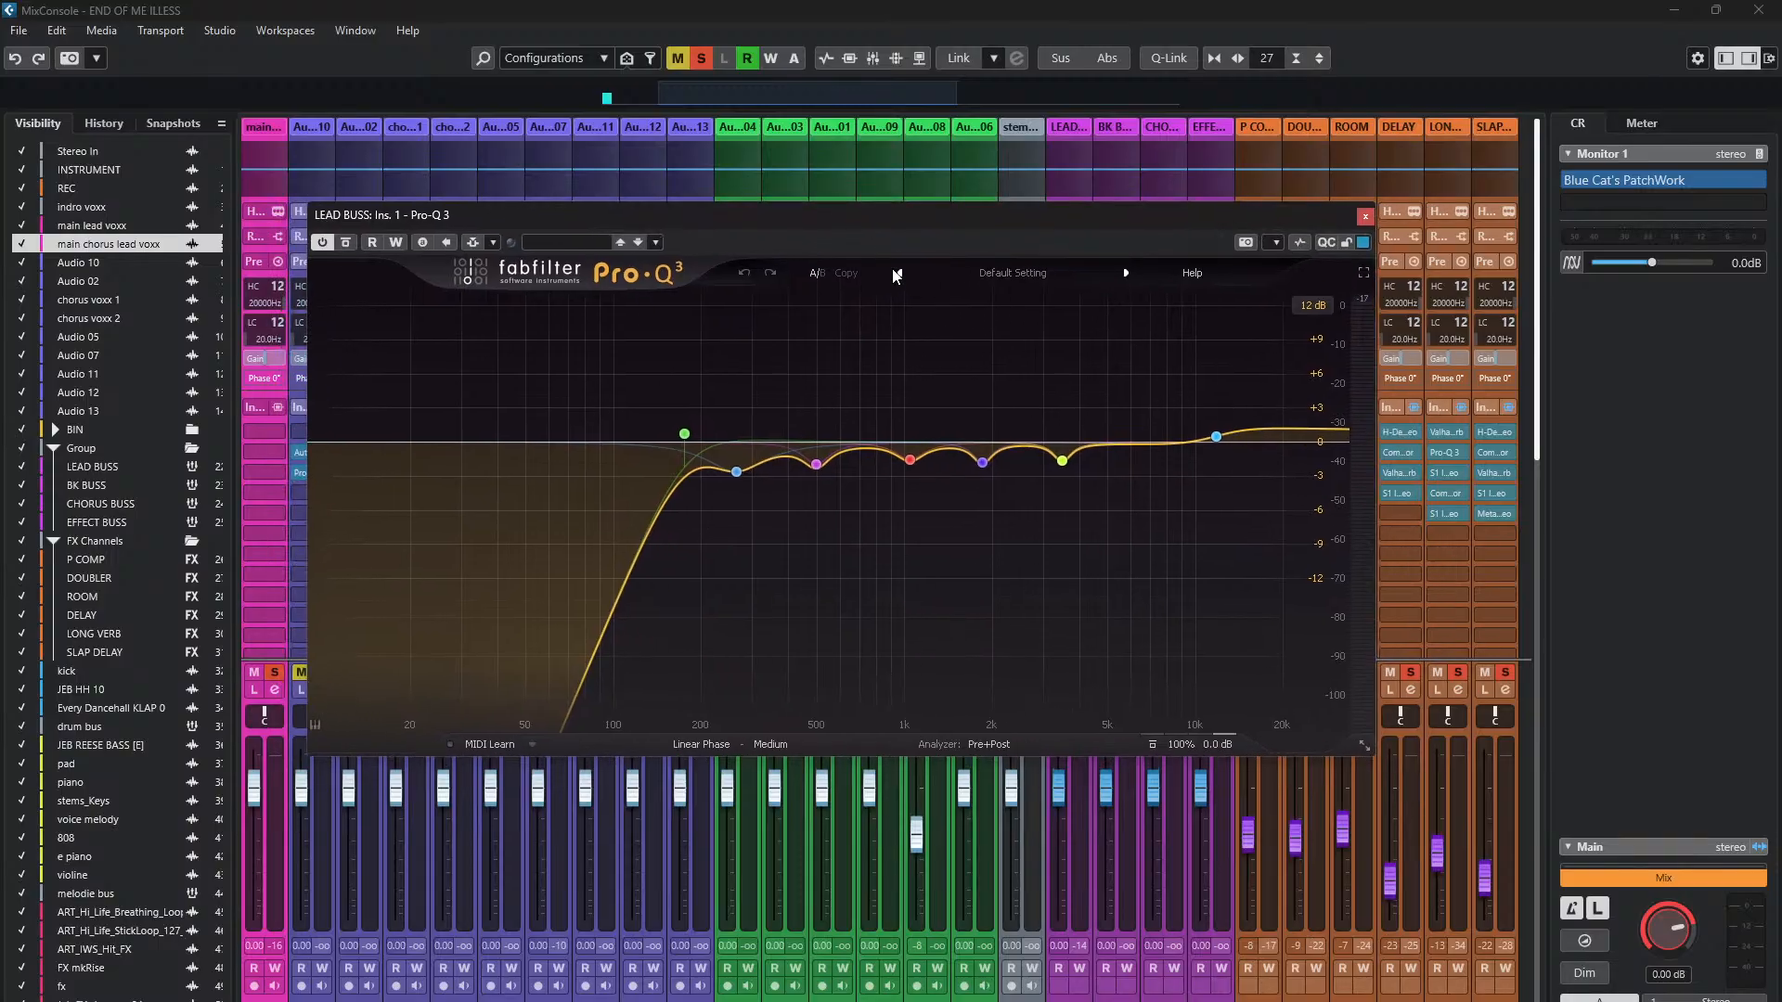
# - View the Auto-Tune Pro settings on the LEAD BUSS, close that plug-in and return to the Pro-Q 3 curve
pyautogui.moveTo(1012, 225); pyautogui.dragTo(999, 531)
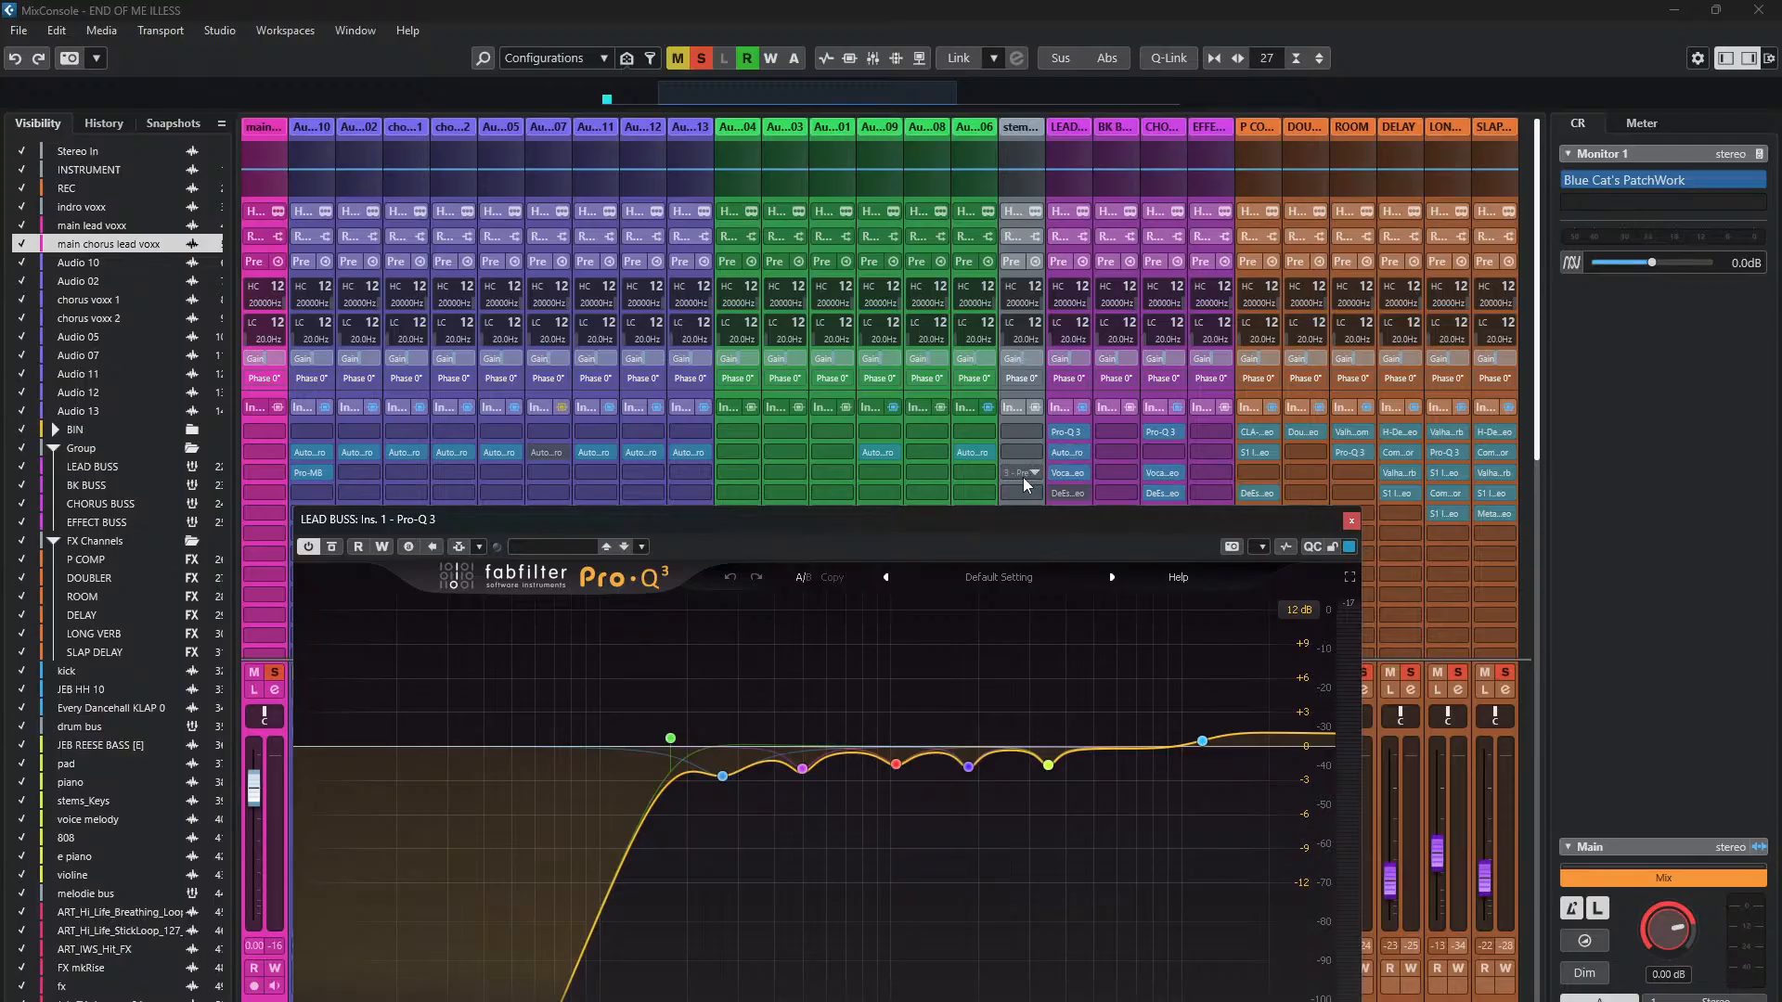
pyautogui.click(1069, 452)
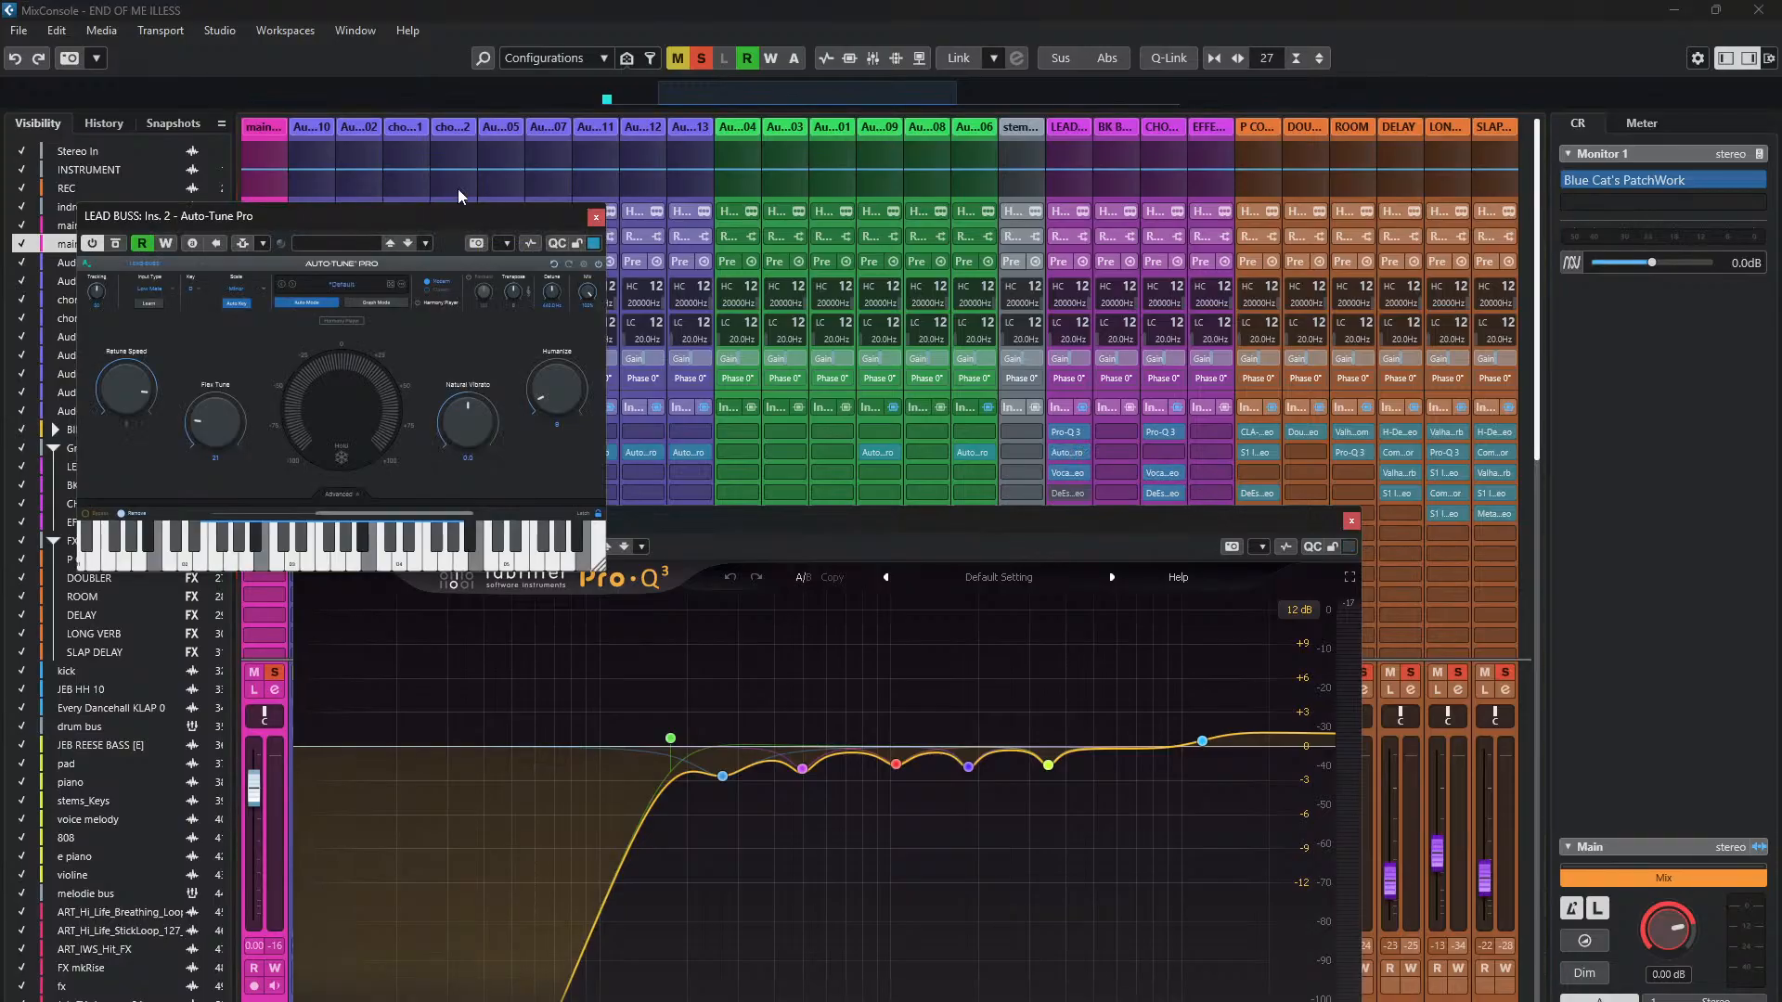
pyautogui.moveTo(388, 216); pyautogui.dragTo(928, 248)
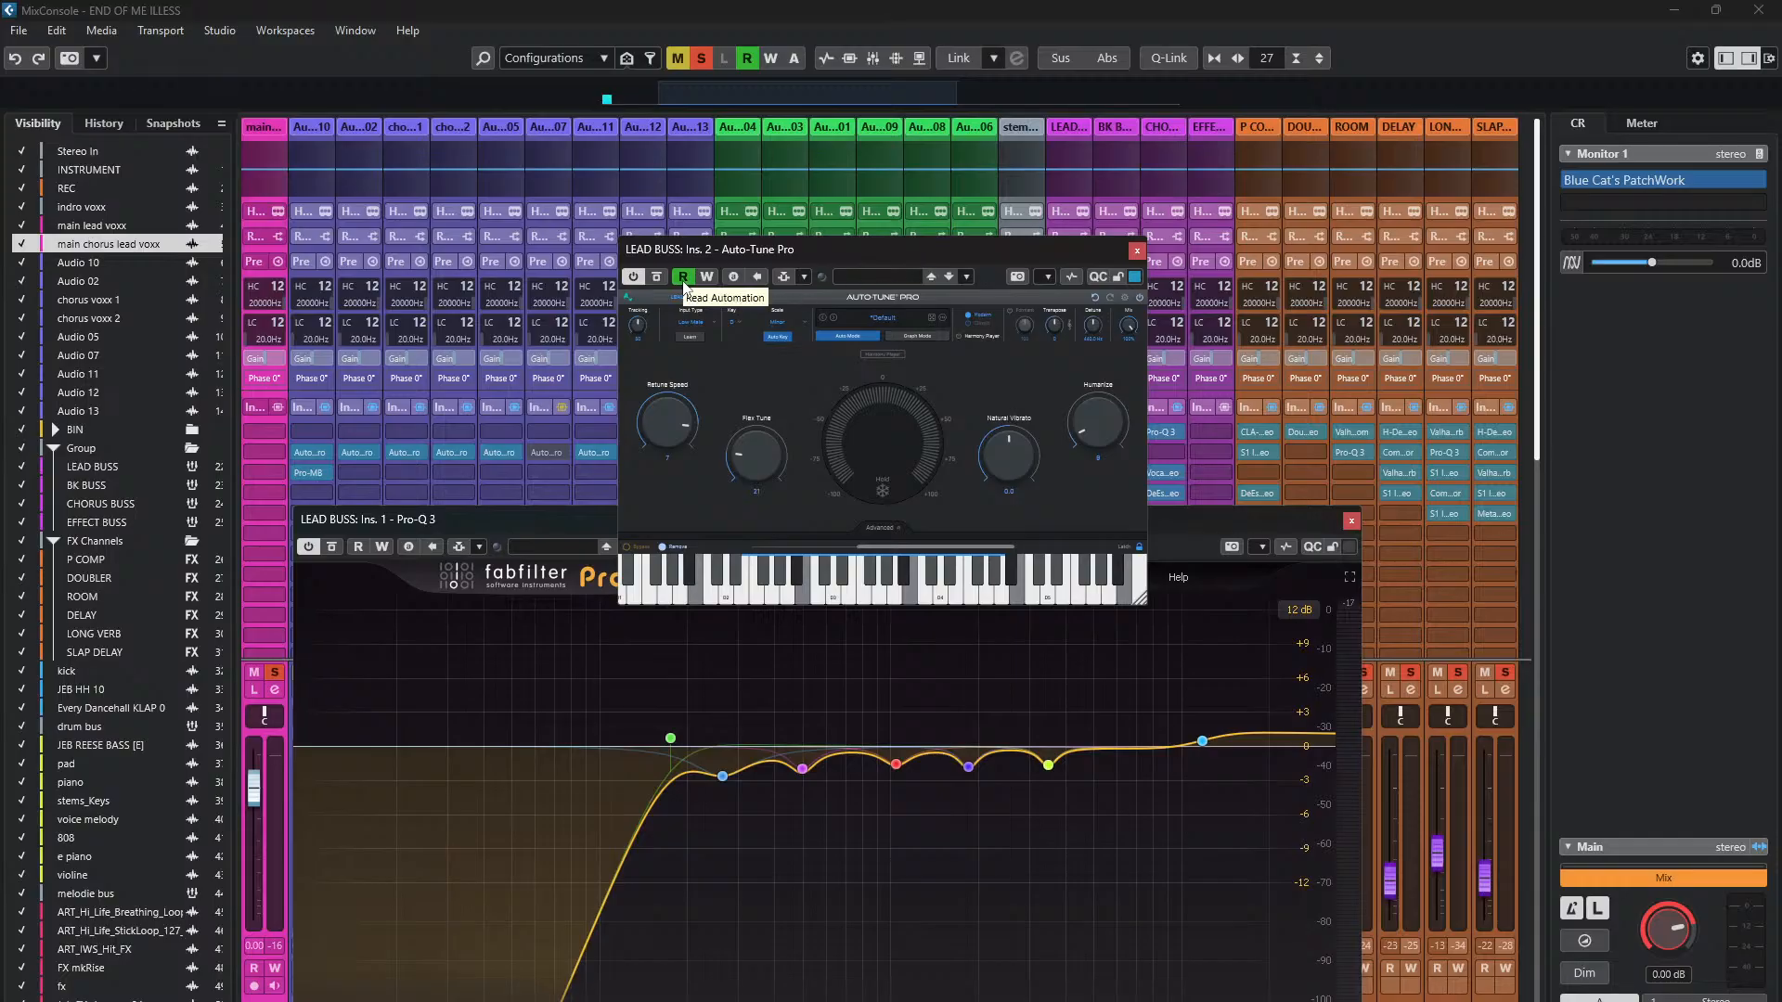
pyautogui.moveTo(928, 242); pyautogui.dragTo(985, 243)
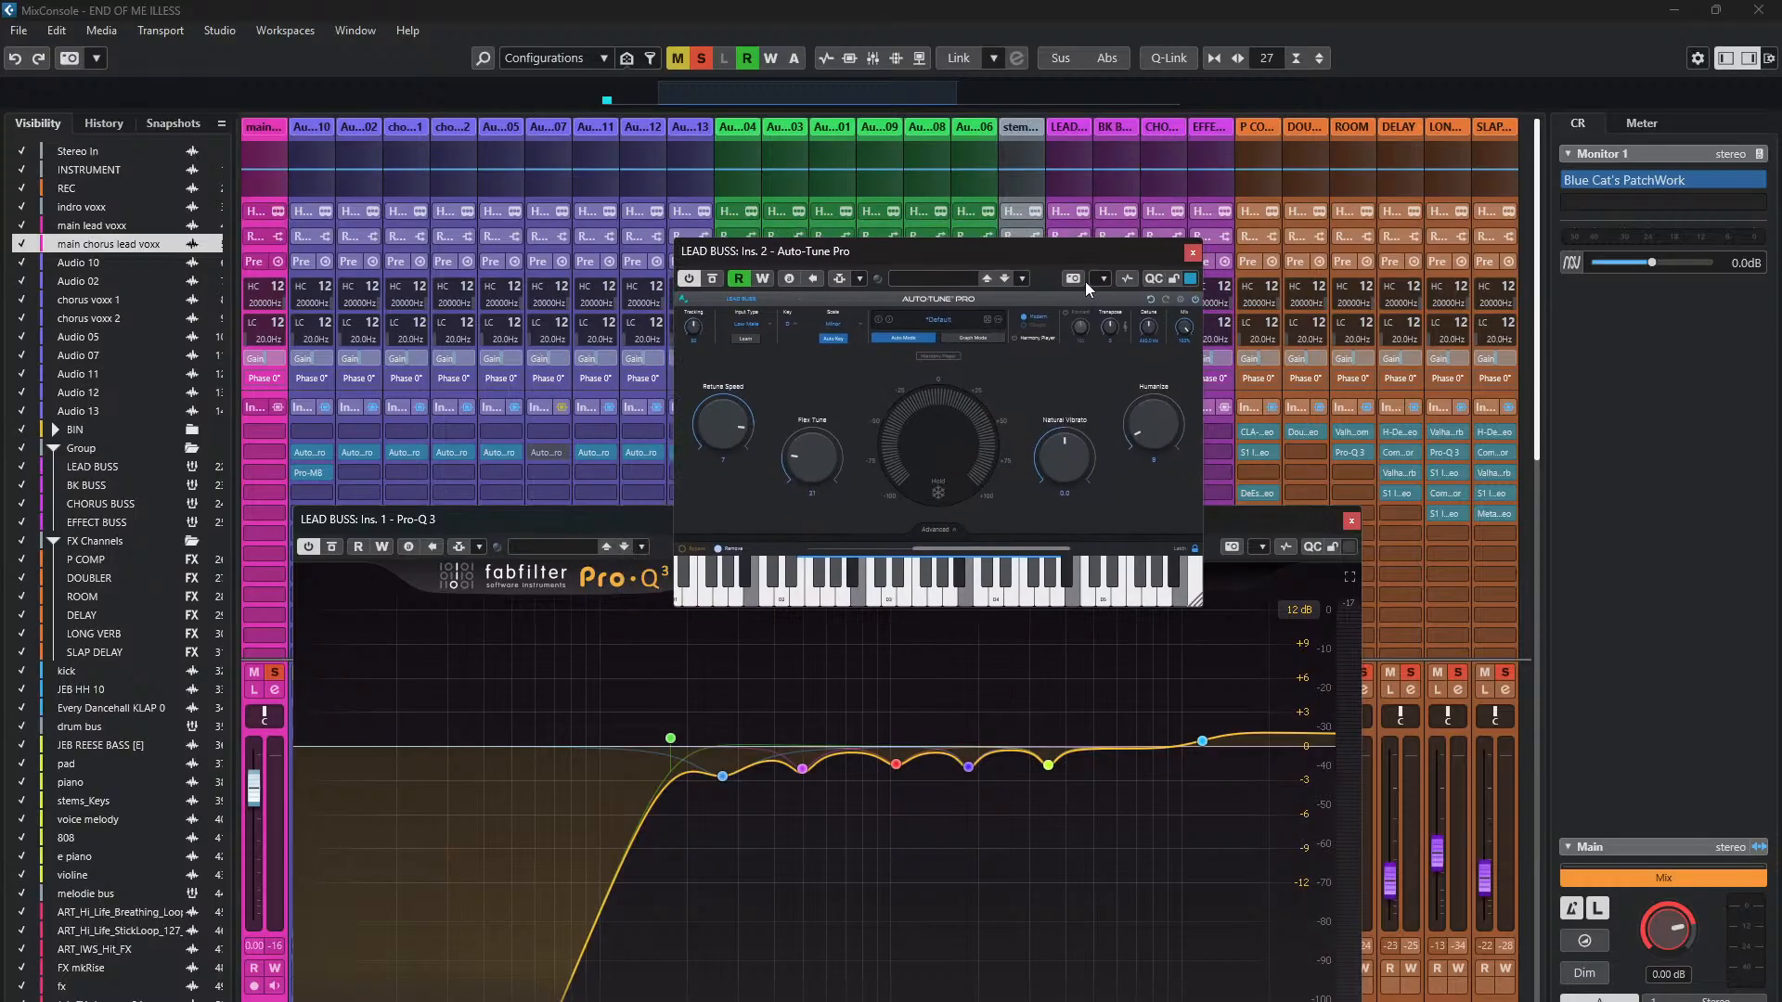
pyautogui.click(1193, 252)
pyautogui.moveTo(1063, 517); pyautogui.dragTo(1071, 282)
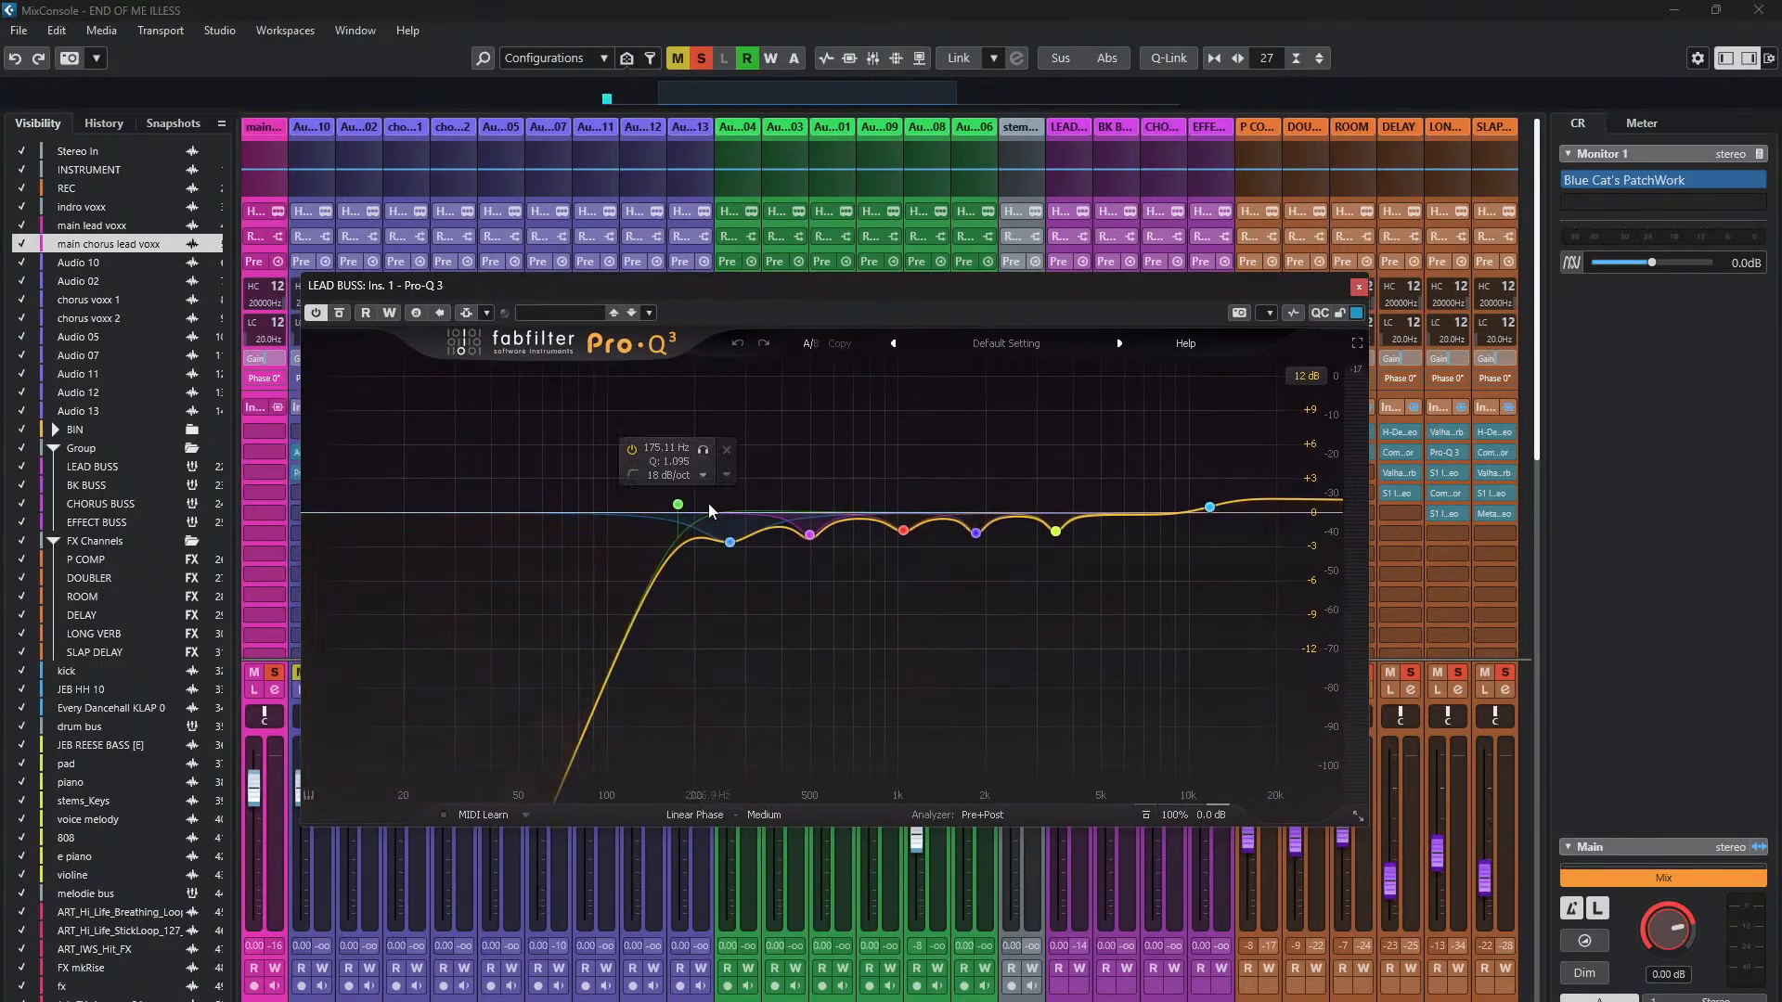
# - Try soloing the low-cut band at 175.11 Hz in the LEAD BUSS Pro-Q 3
pyautogui.click(678, 504)
pyautogui.click(704, 452)
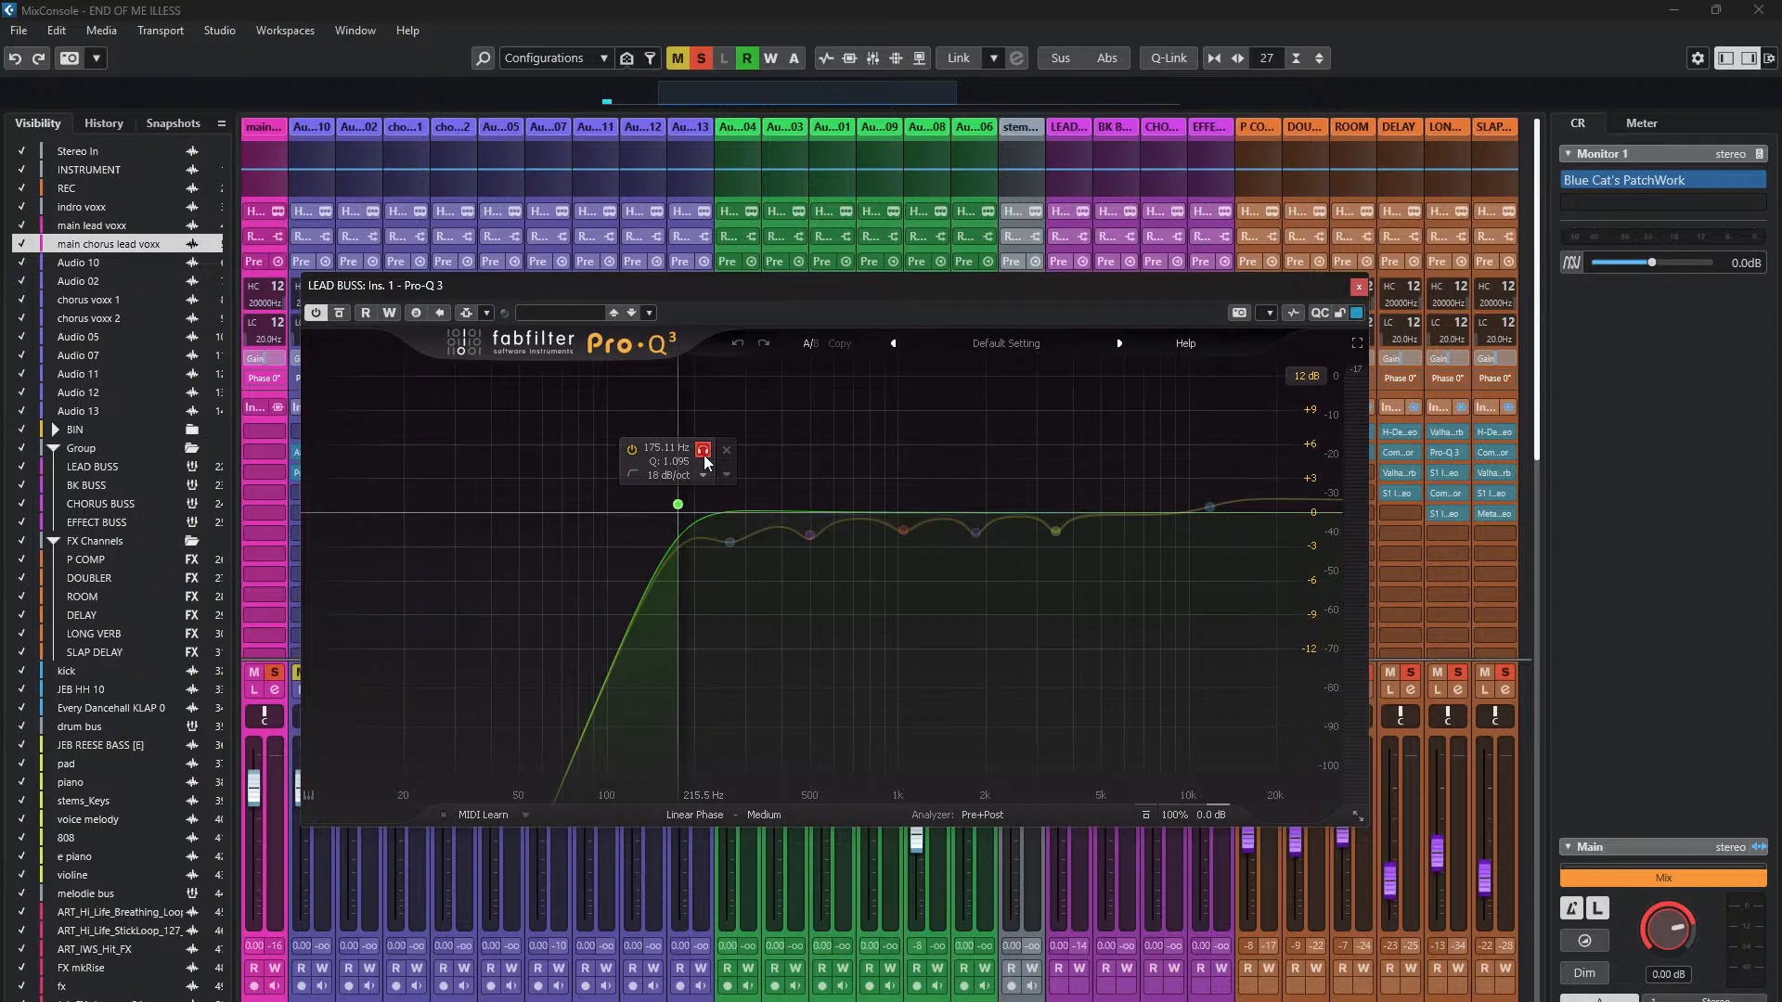
pyautogui.click(703, 452)
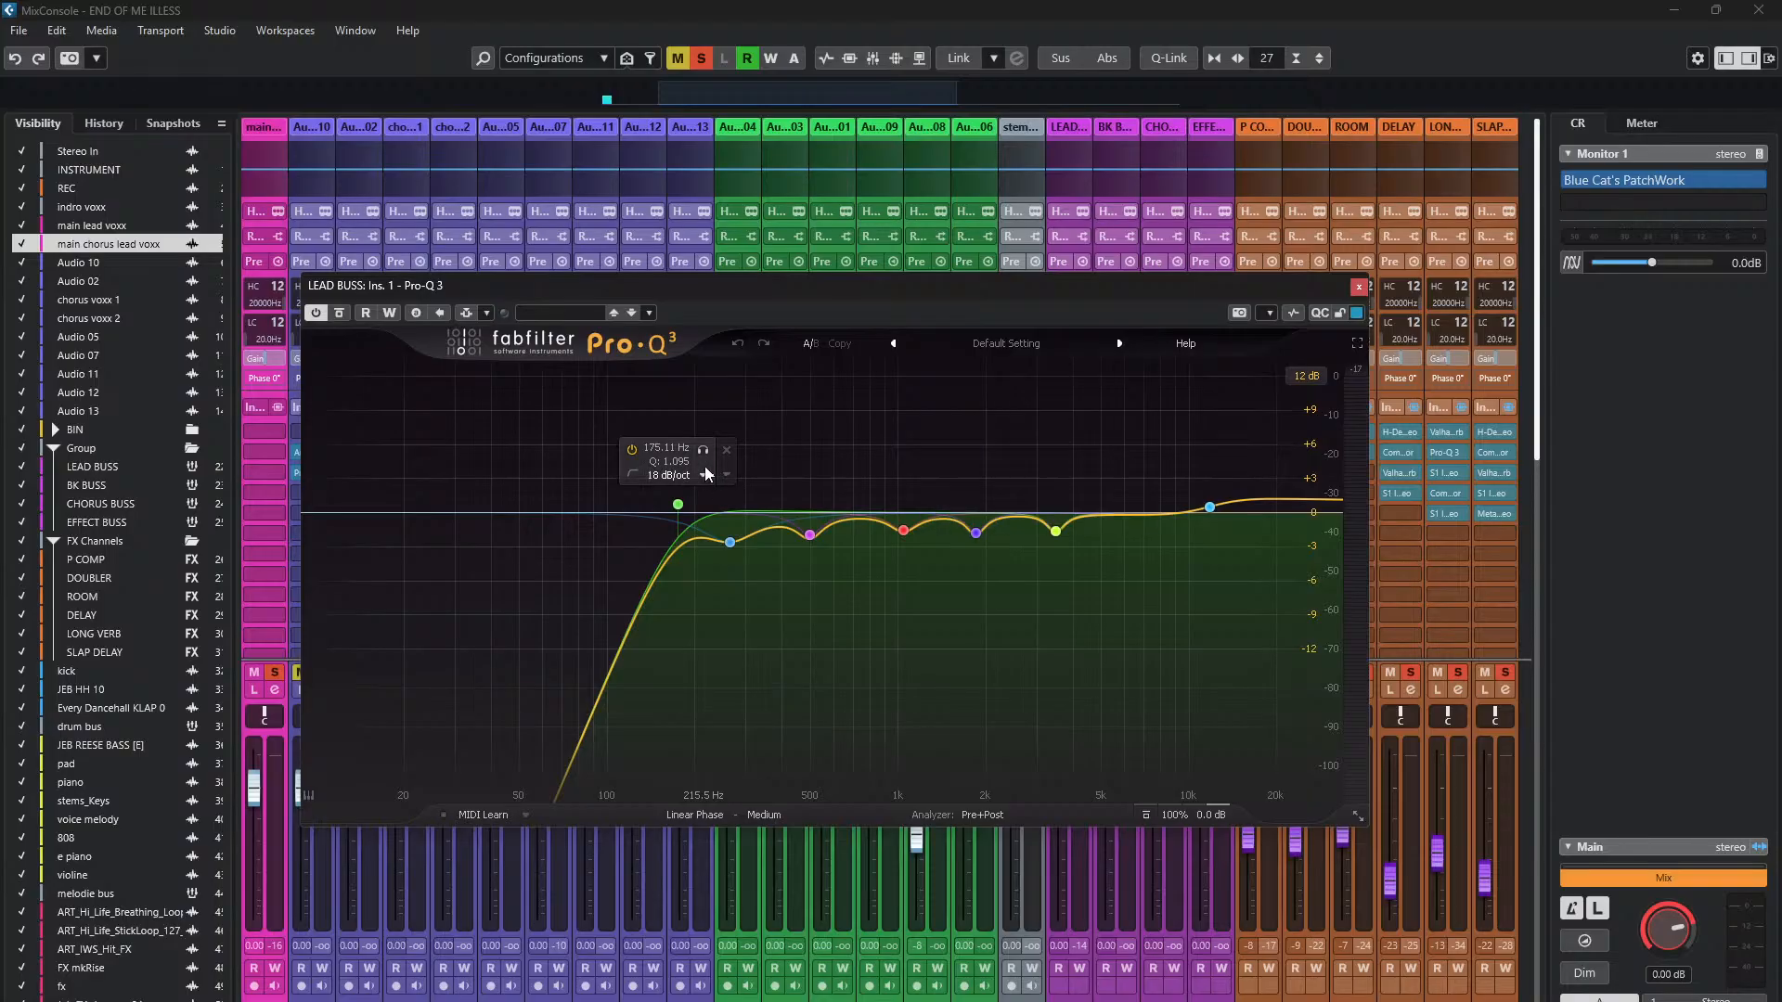
pyautogui.click(704, 452)
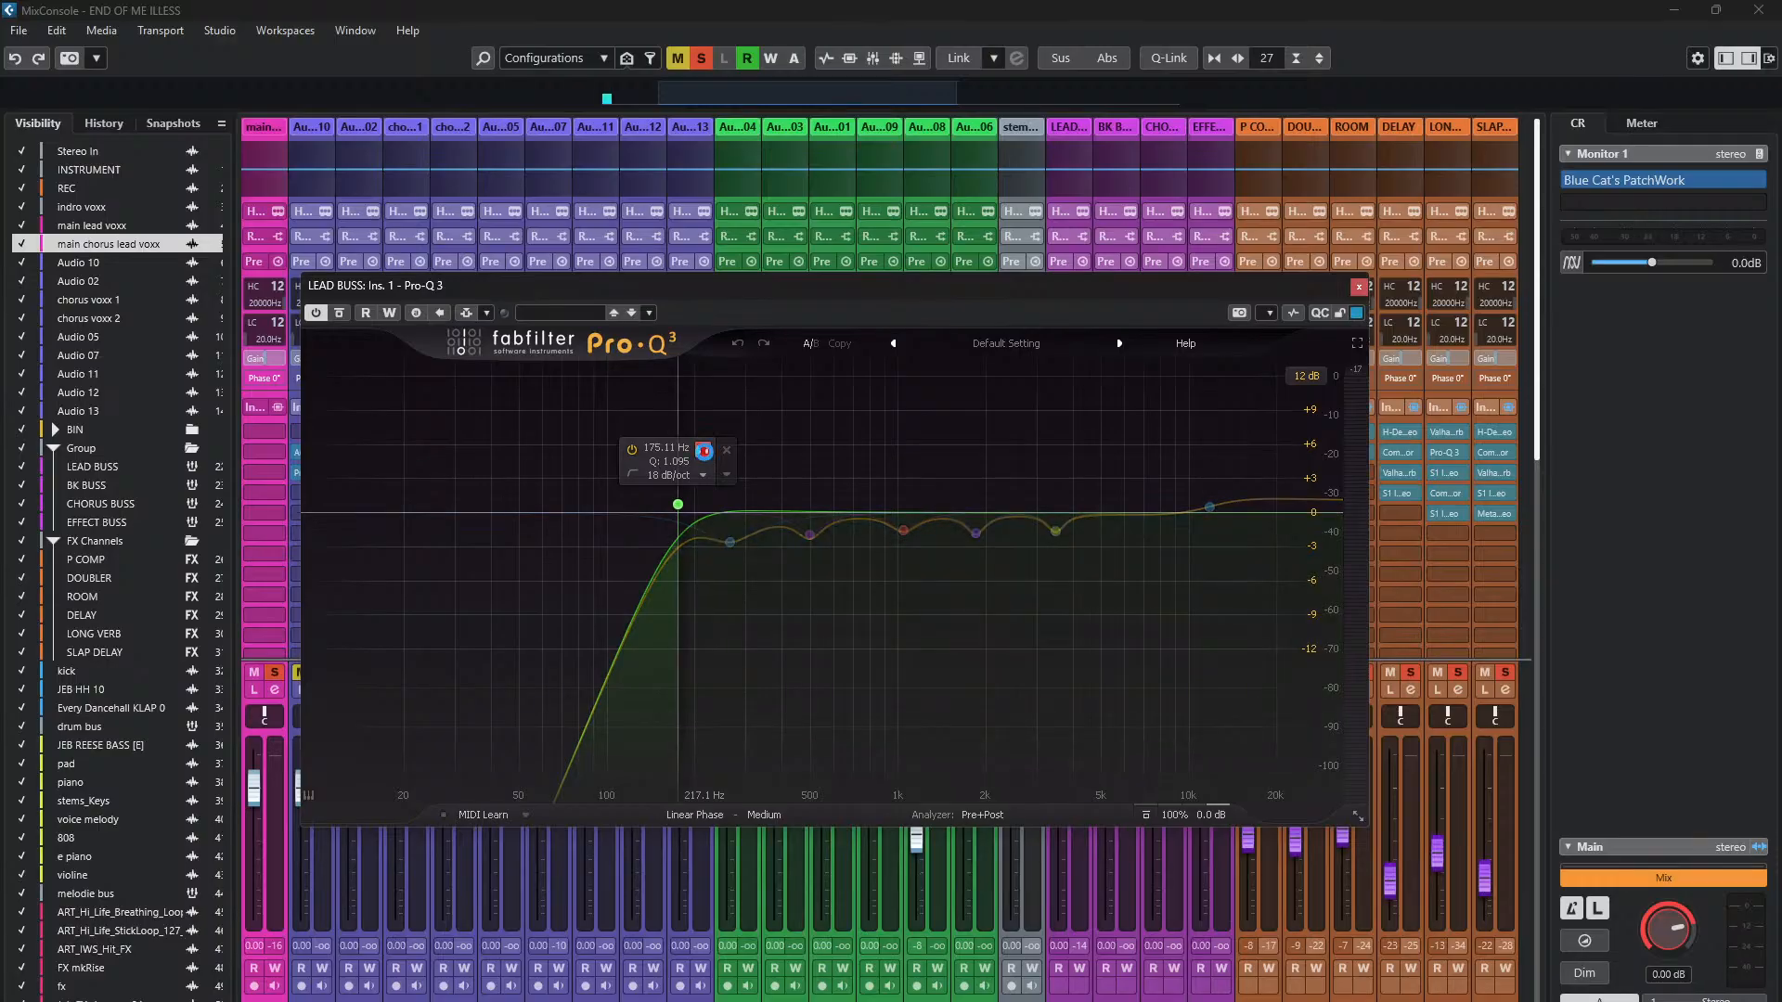
pyautogui.click(705, 453)
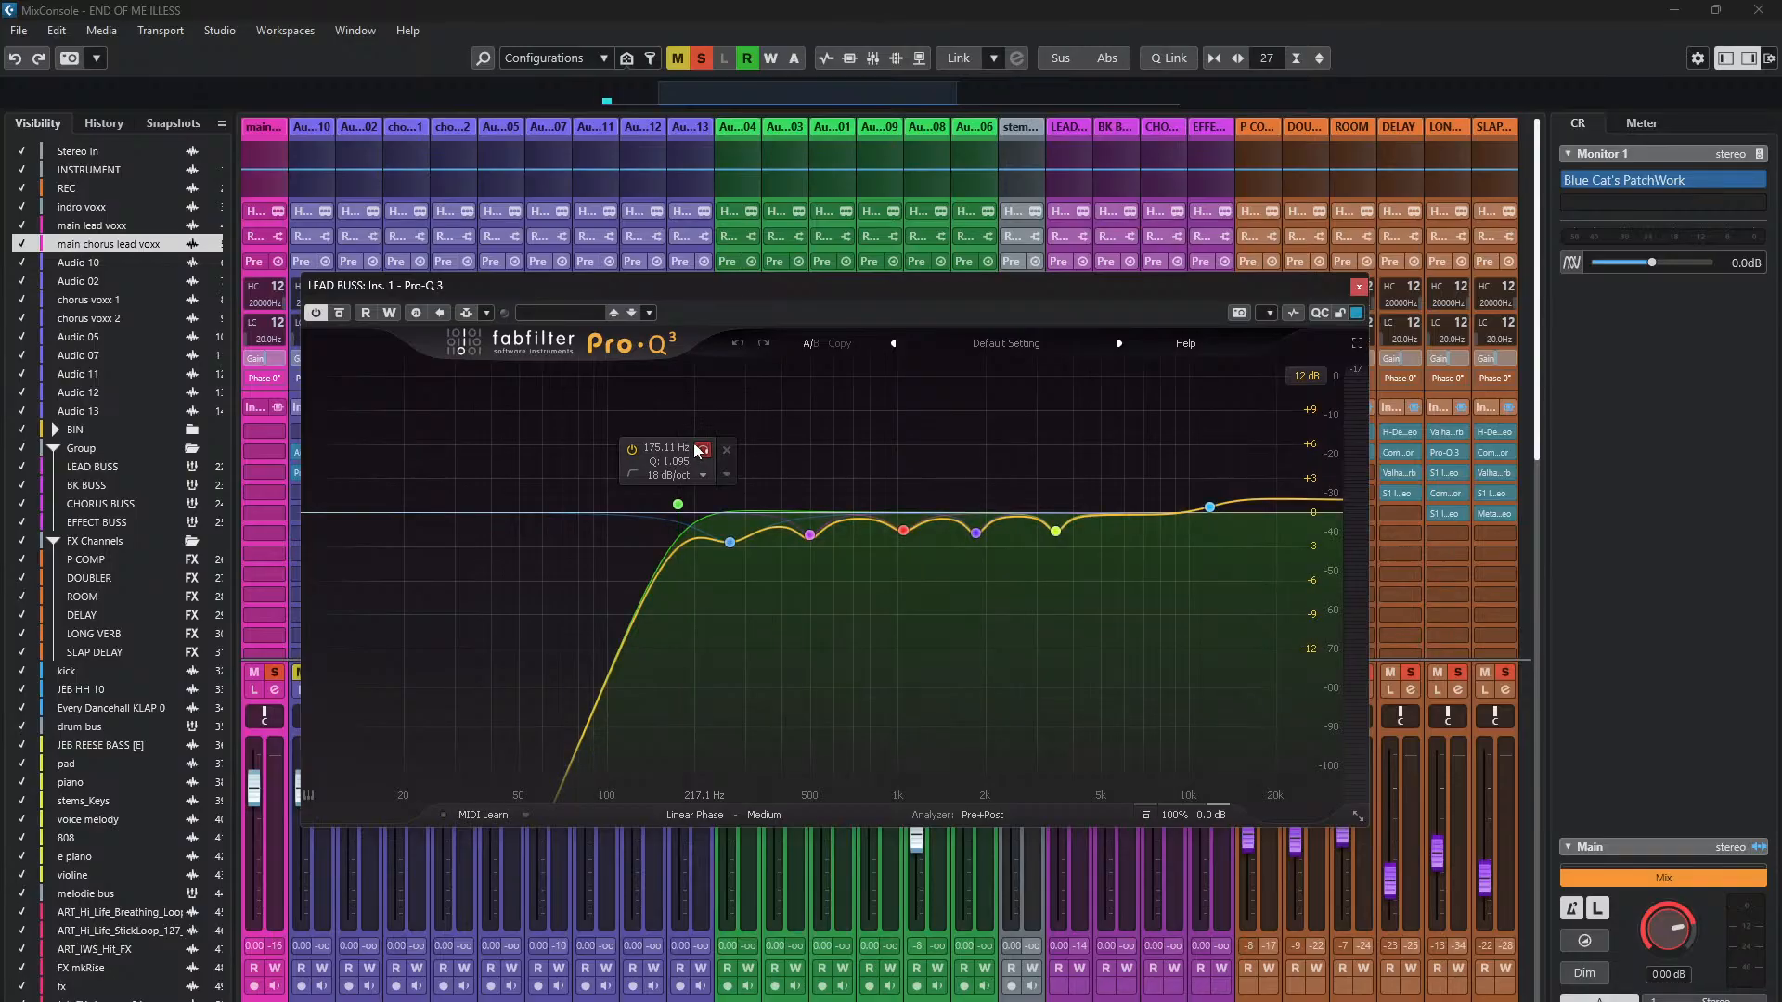
# - Bypass the LEAD BUSS inserts that follow Pro-Q 3, keeping only the equalizer active
pyautogui.moveTo(1253, 284); pyautogui.dragTo(710, 294)
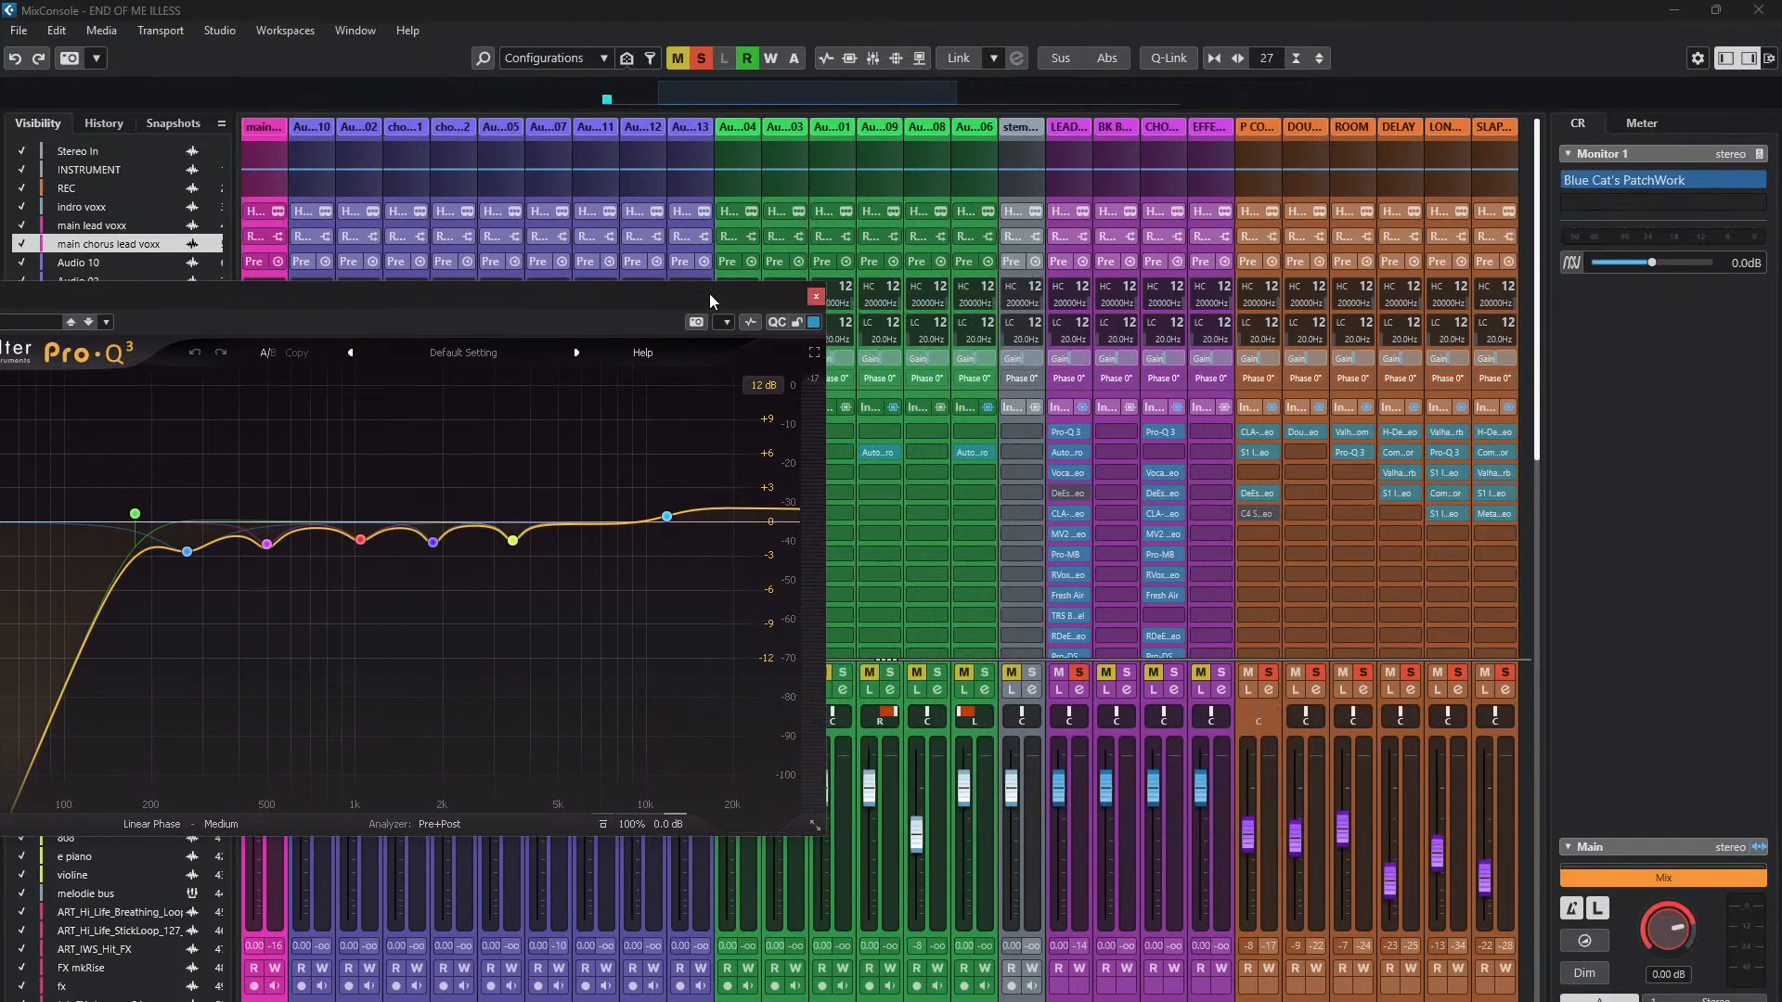
pyautogui.click(1083, 494)
pyautogui.scroll(8, 1122, 557)
pyautogui.click(1112, 544)
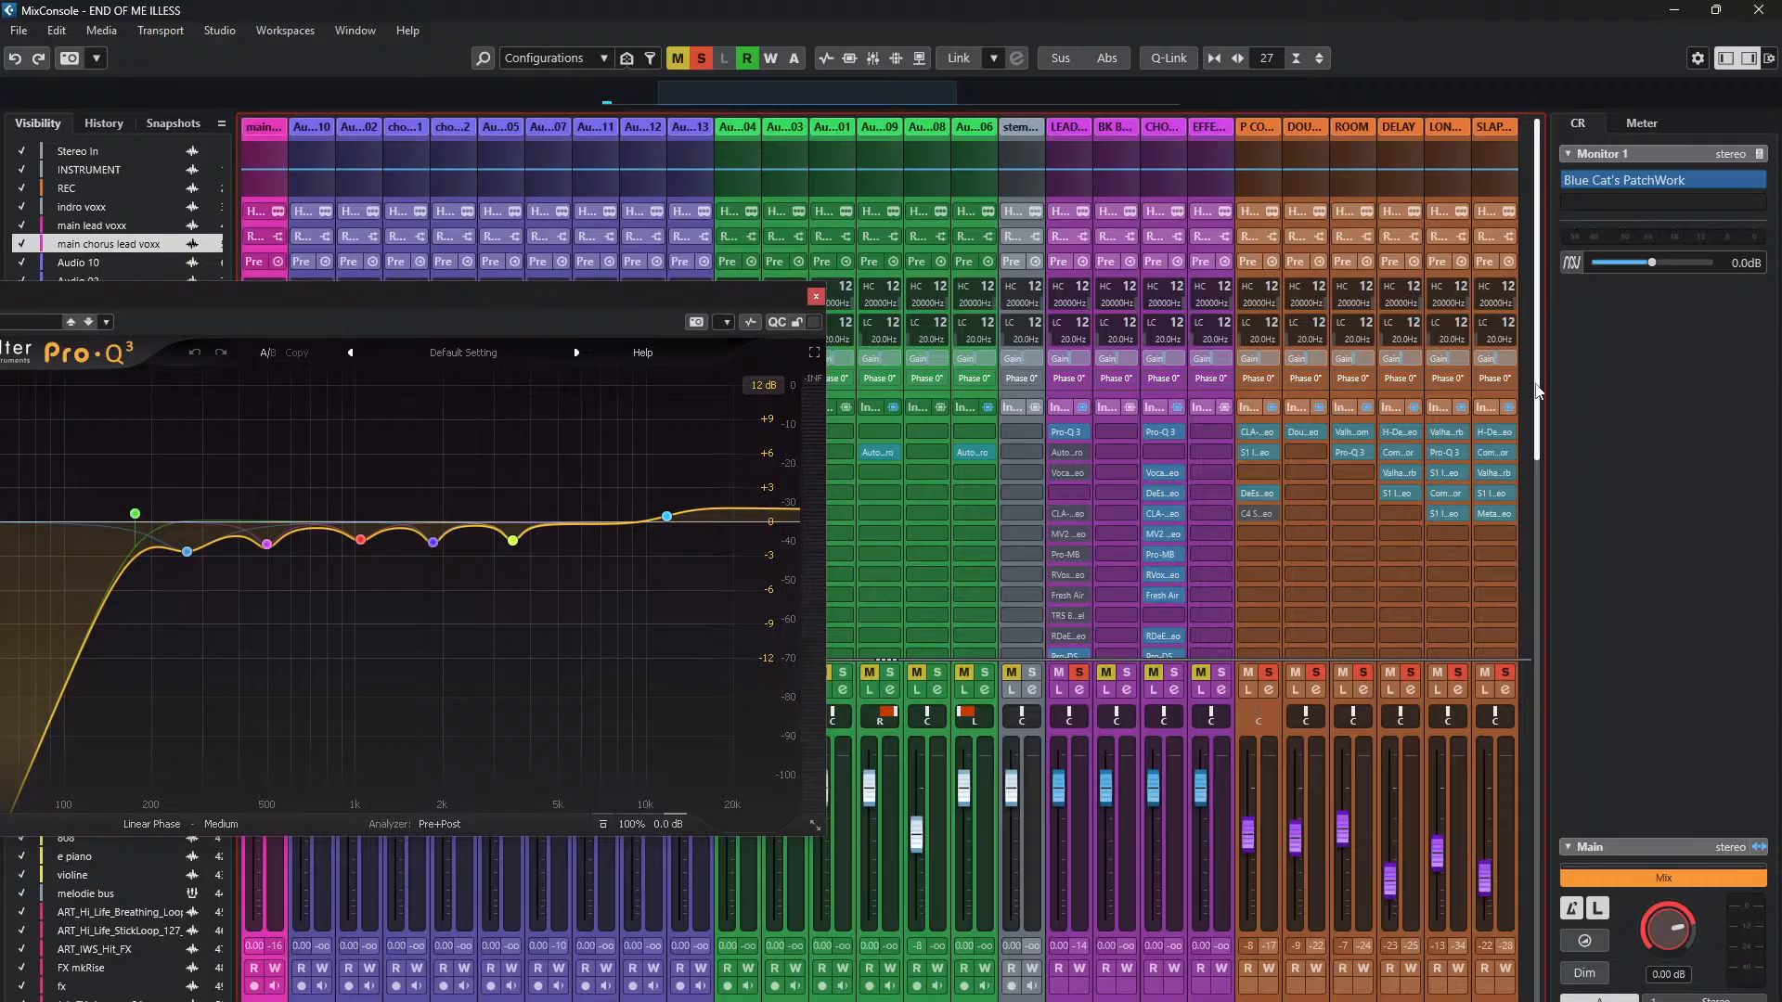
pyautogui.scroll(-3, 1066, 487)
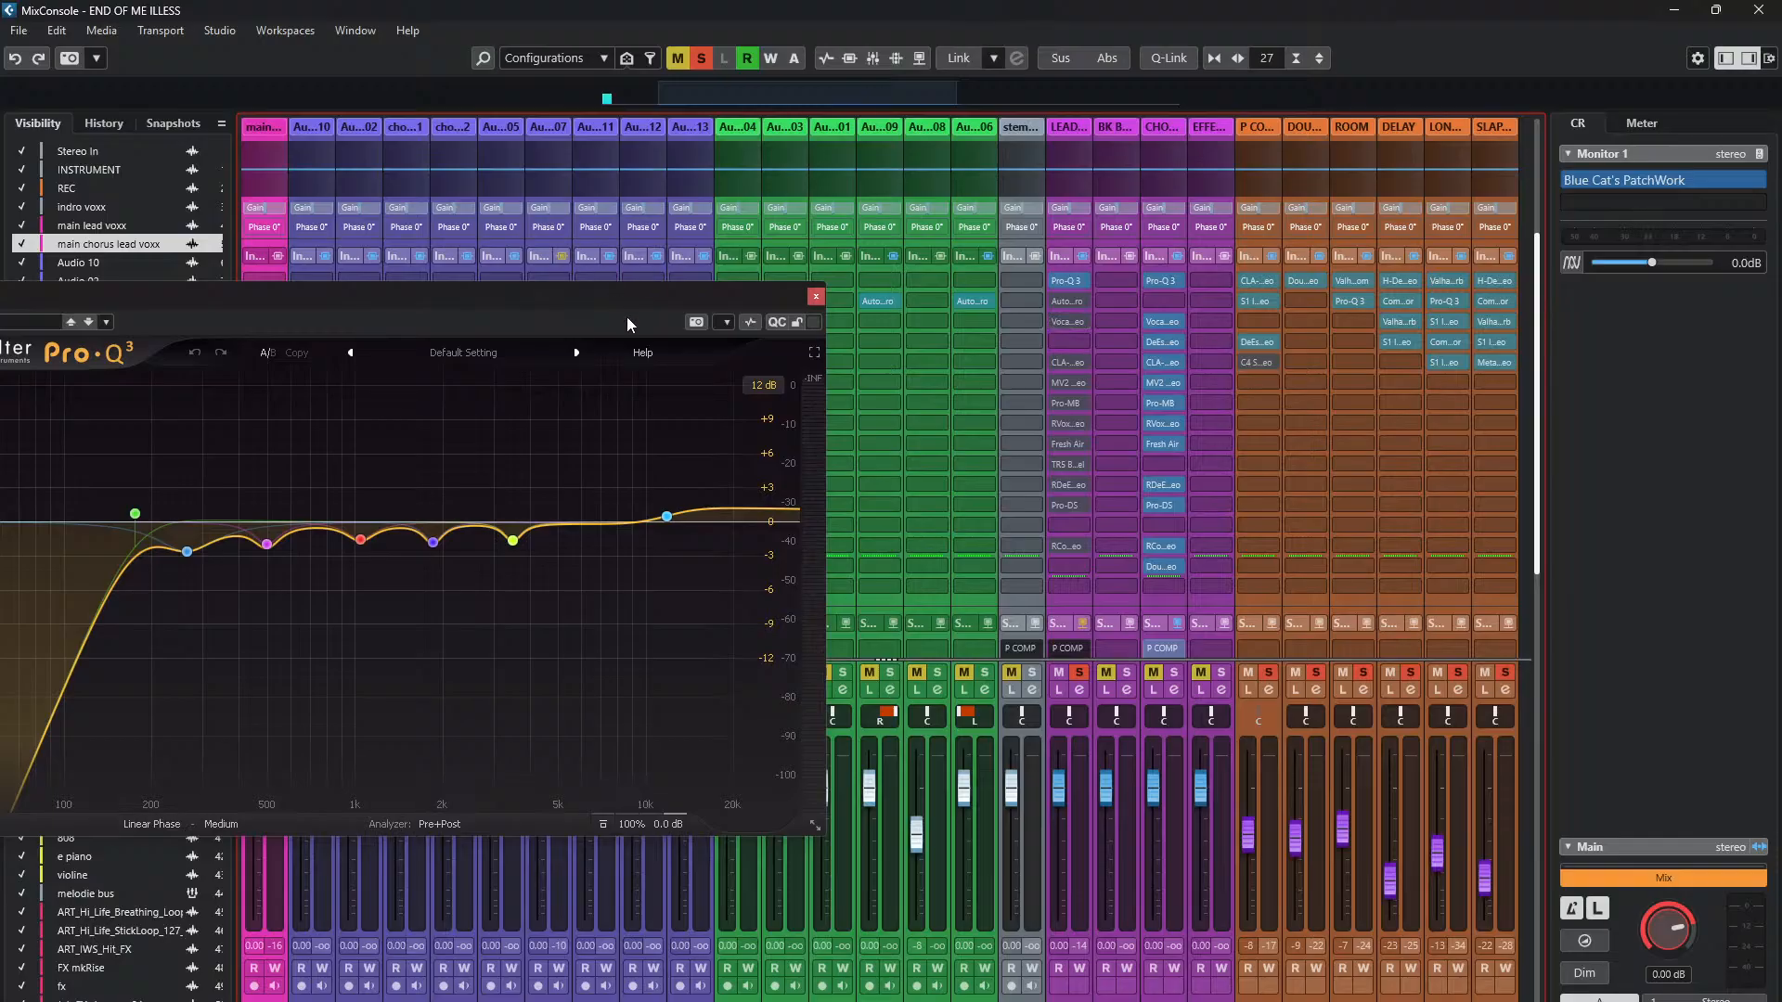
# - Play the soloed chorus lead vocal through the active Pro-Q 3 while viewing its spectrum, and stop playback
pyautogui.moveTo(505, 298); pyautogui.dragTo(609, 263)
pyautogui.press('space')
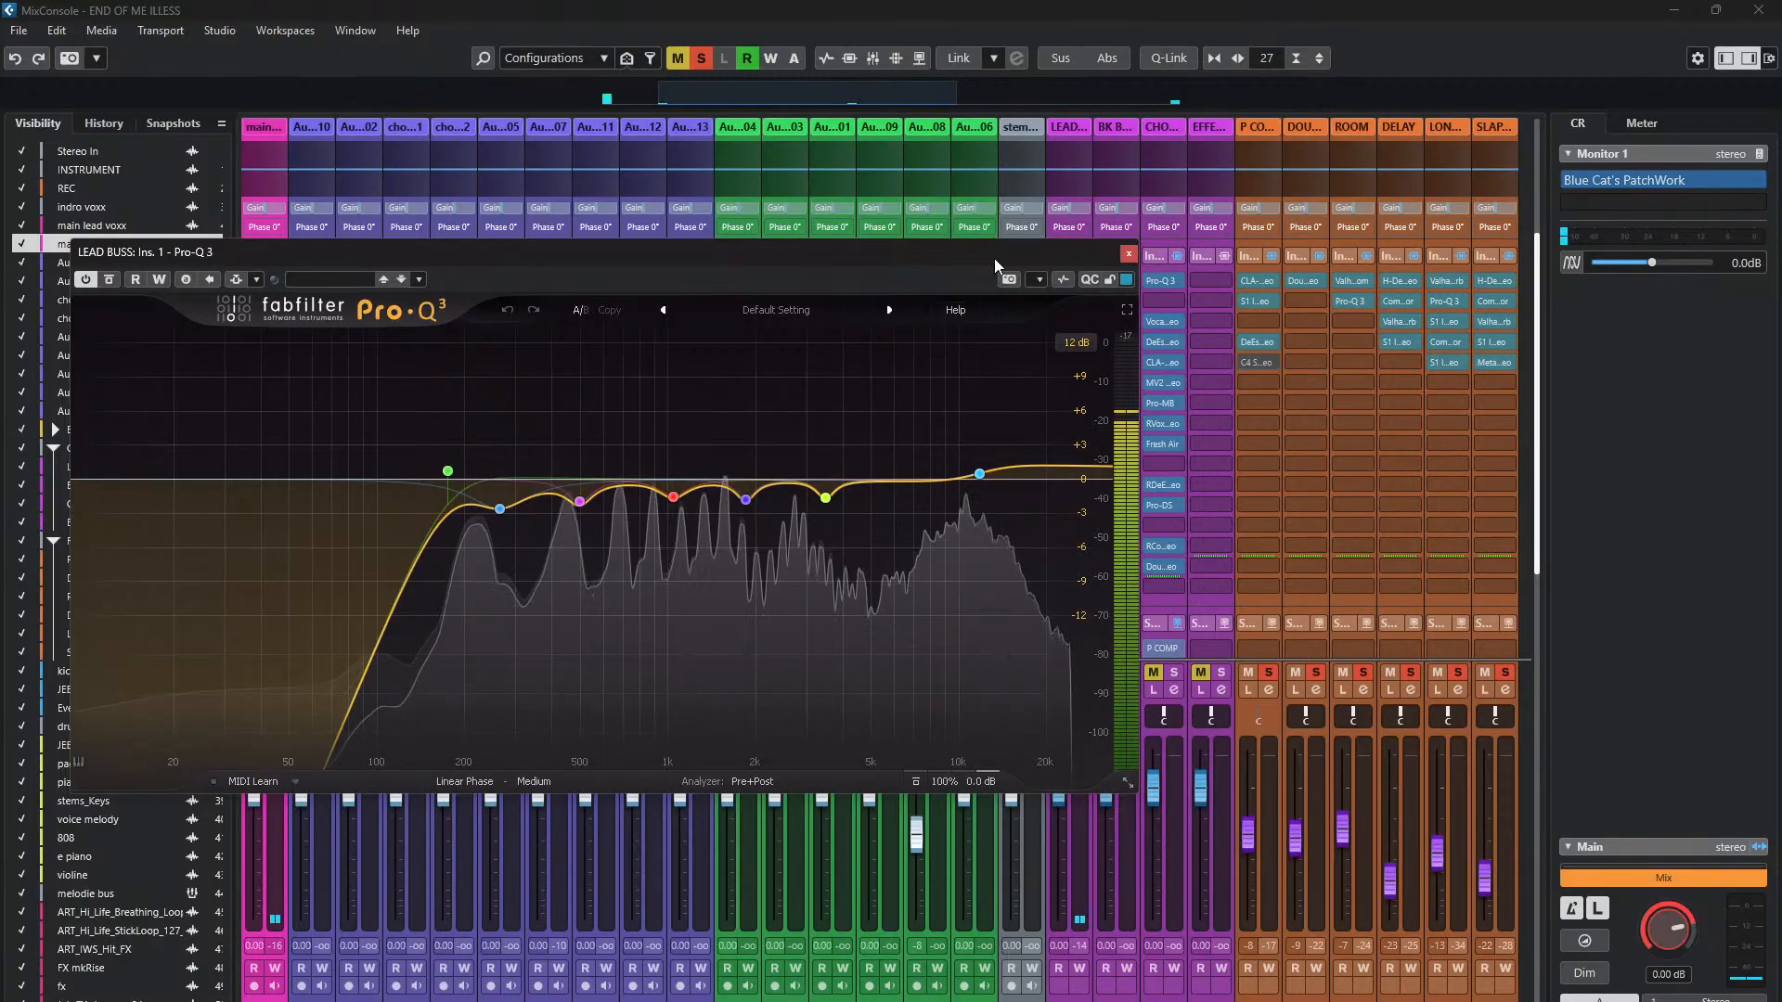
pyautogui.moveTo(789, 258); pyautogui.dragTo(1061, 347)
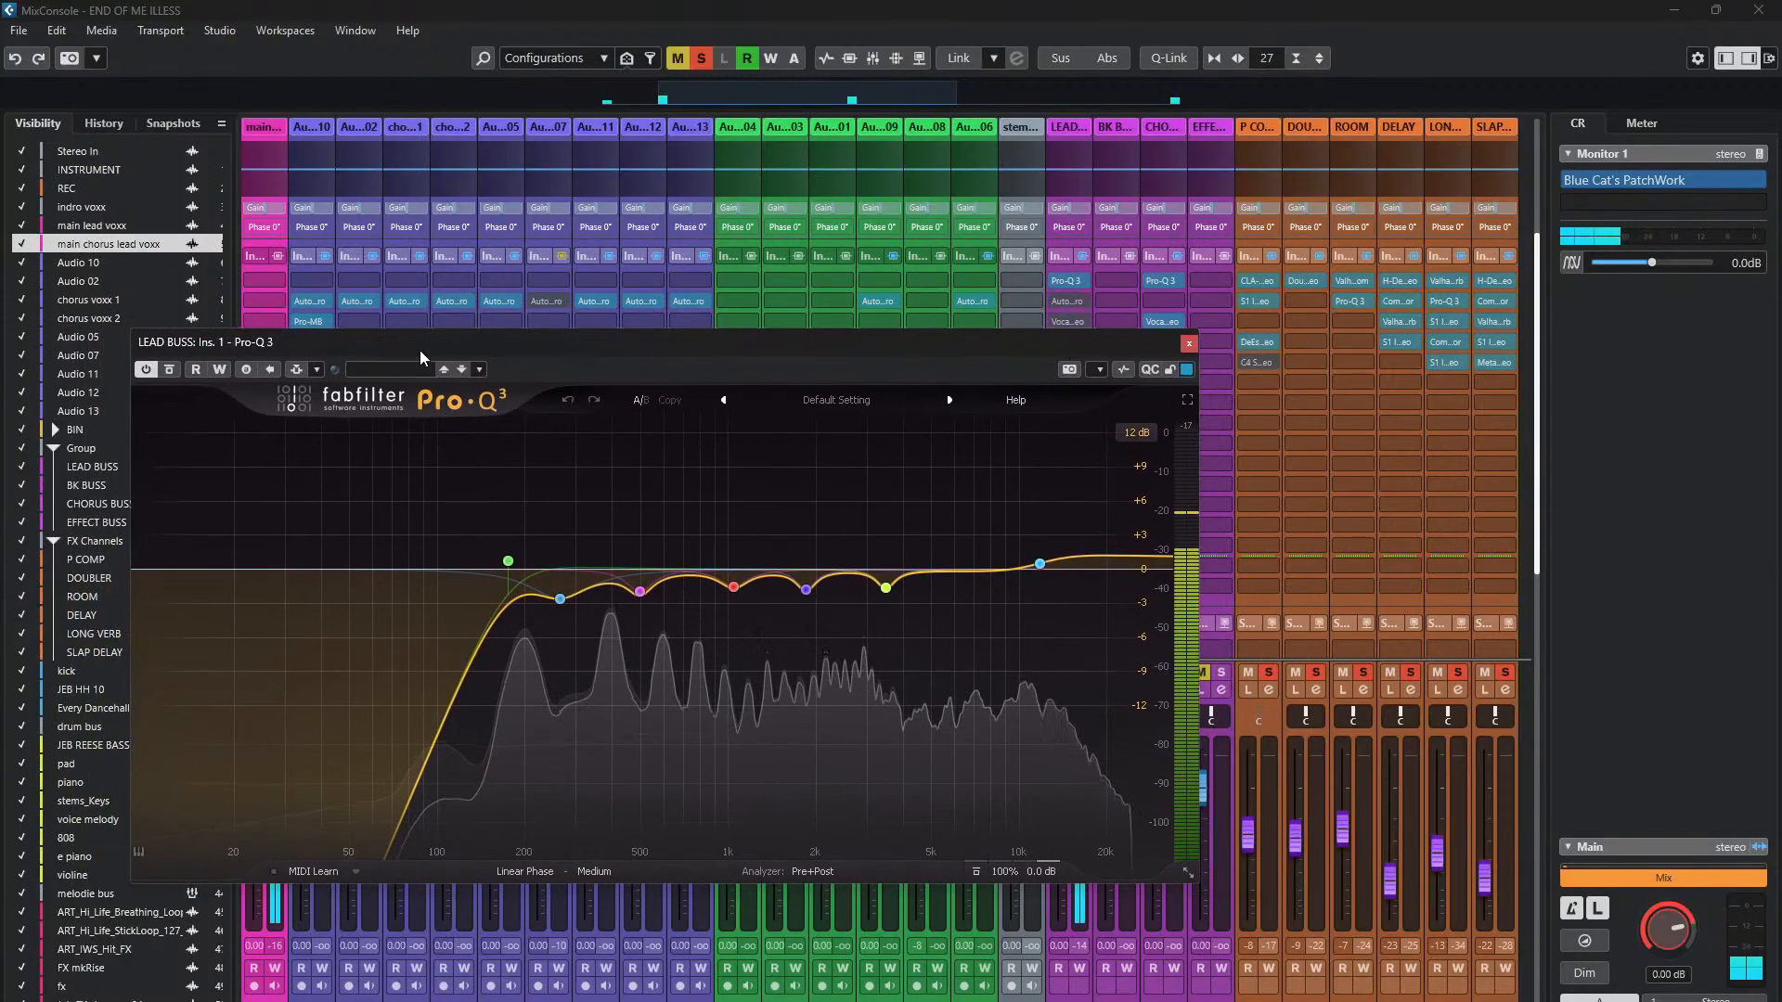
pyautogui.press('space')
# - Bypass the LEAD BUSS Pro-Q 3 and play the chorus lead vocal without the equalization
pyautogui.moveTo(650, 347); pyautogui.dragTo(828, 330)
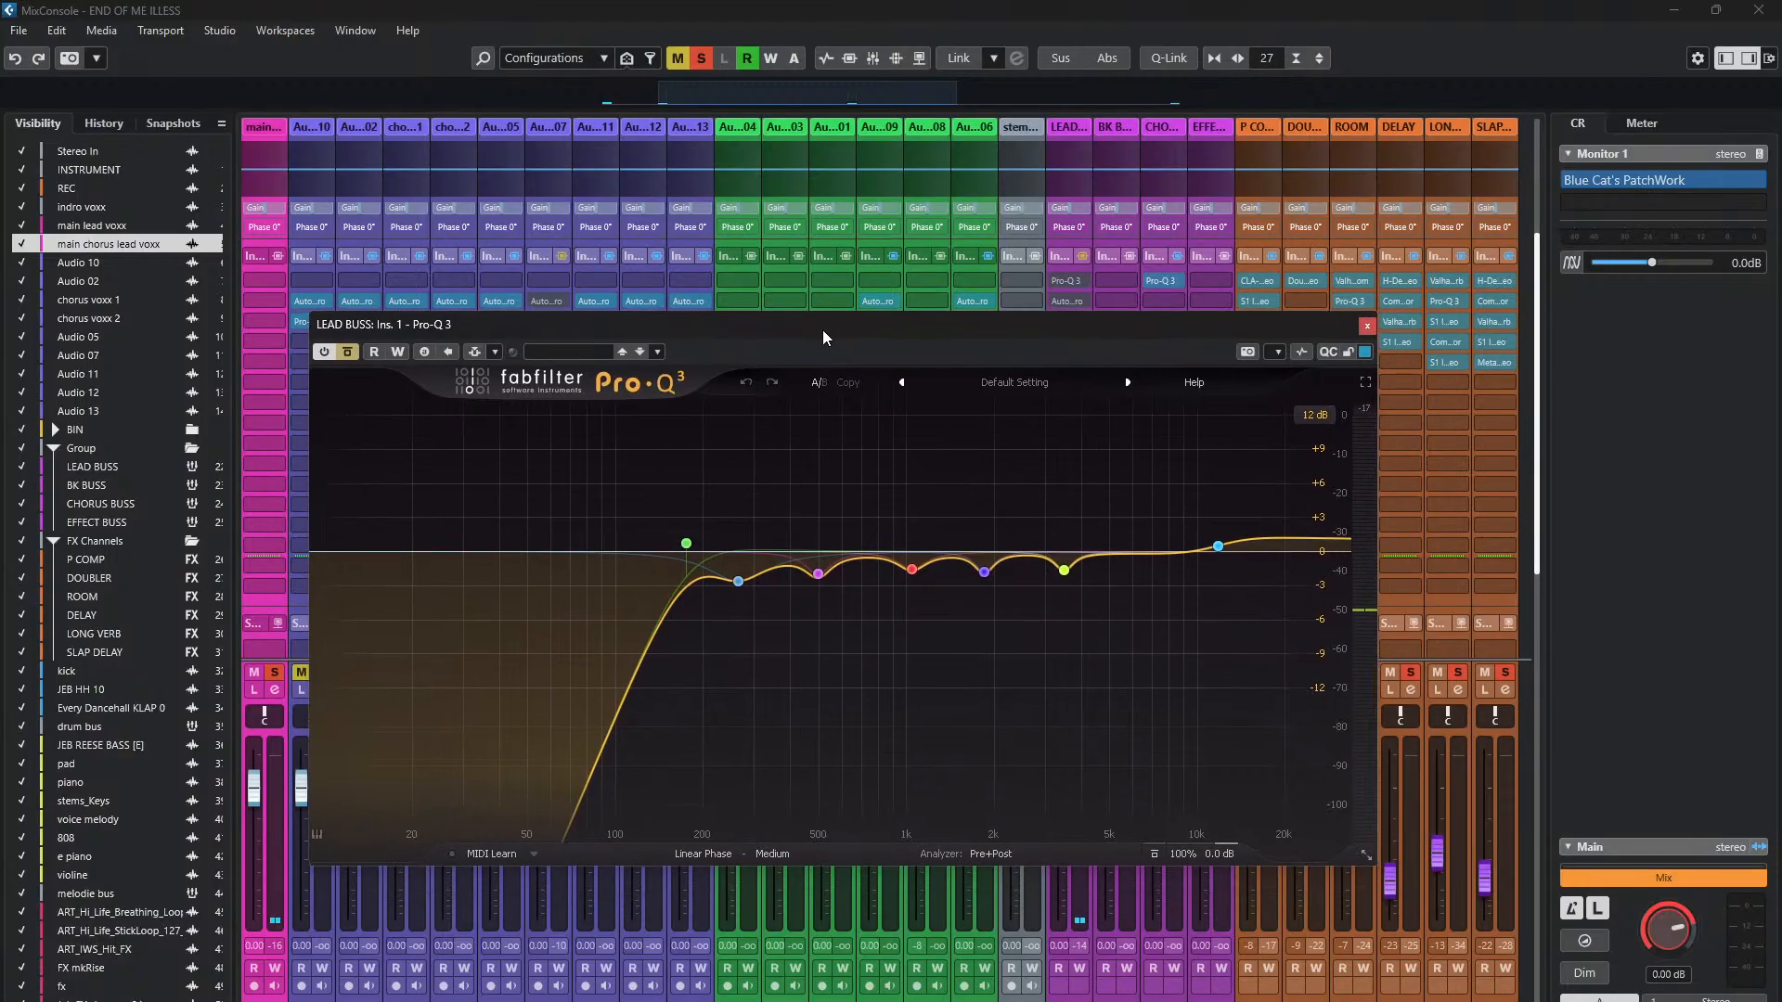
pyautogui.press('space')
pyautogui.moveTo(913, 326); pyautogui.dragTo(833, 332)
pyautogui.moveTo(1227, 330)
pyautogui.mouseDown()
pyautogui.moveTo(1068, 333)
pyautogui.moveTo(1242, 322)
pyautogui.mouseUp()
pyautogui.press('space')
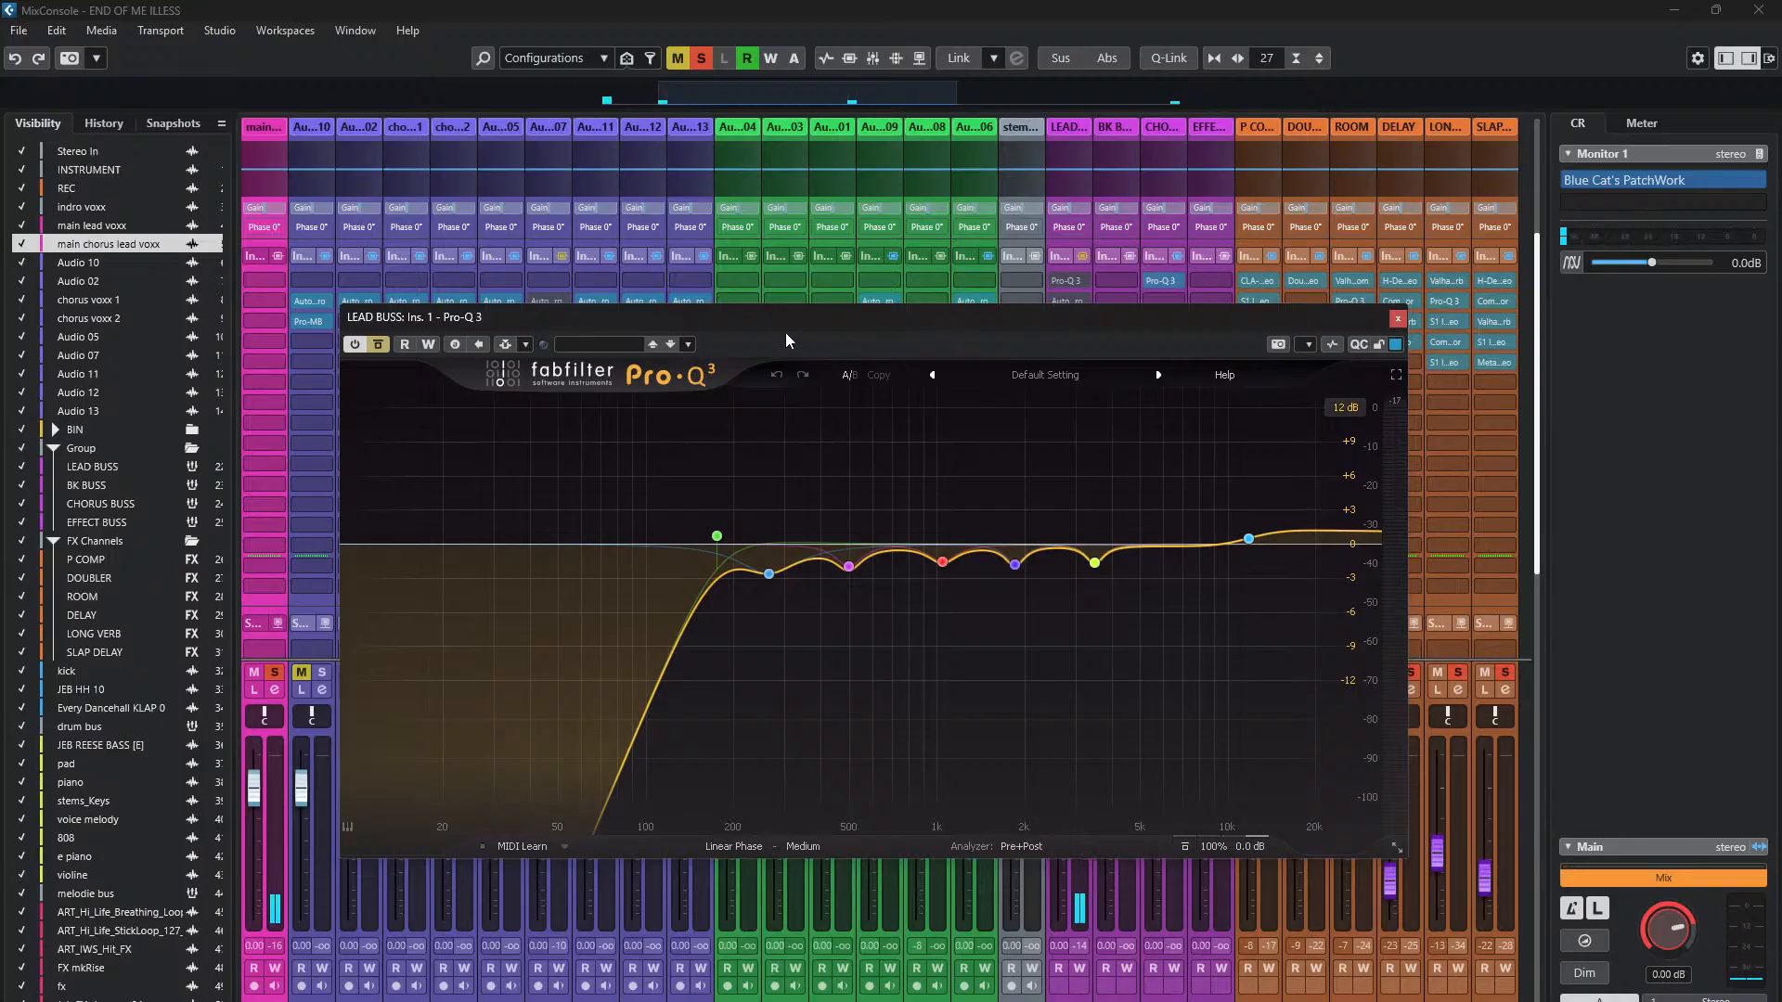
# - Select the 263.95 Hz bell band and turn the LEAD BUSS Pro-Q 3 back on with the chorus lead playing
pyautogui.moveTo(713, 530)
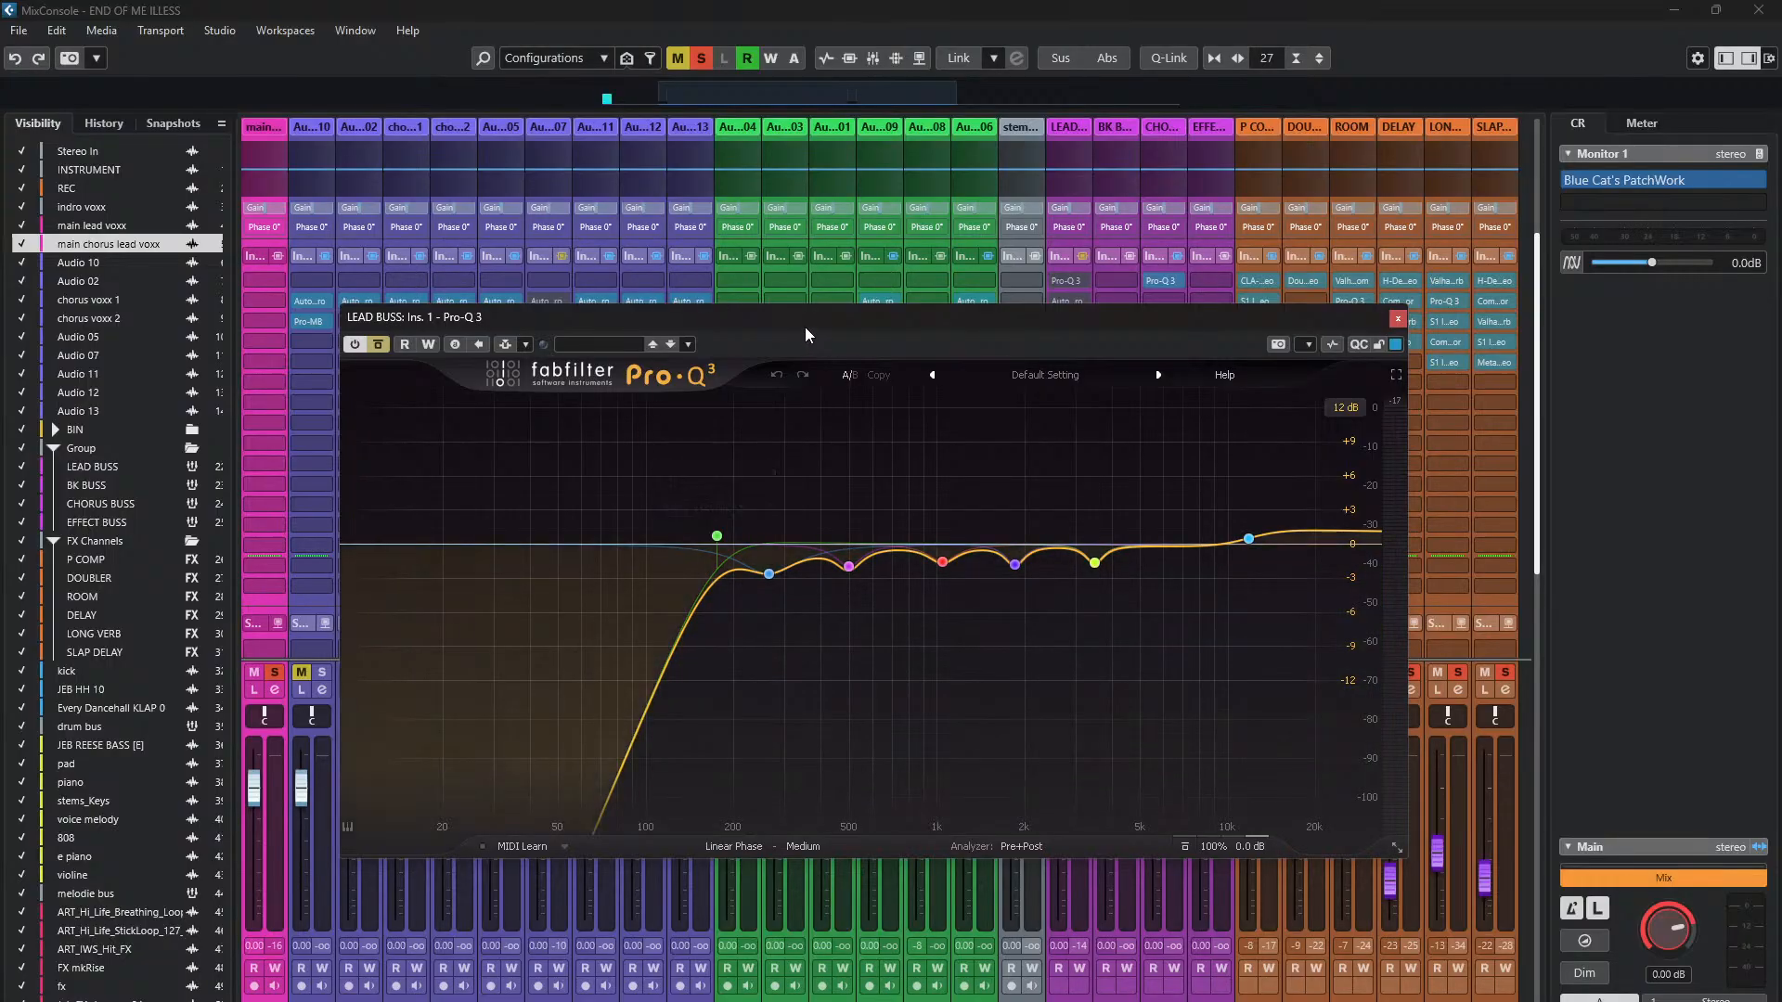
pyautogui.moveTo(720, 488)
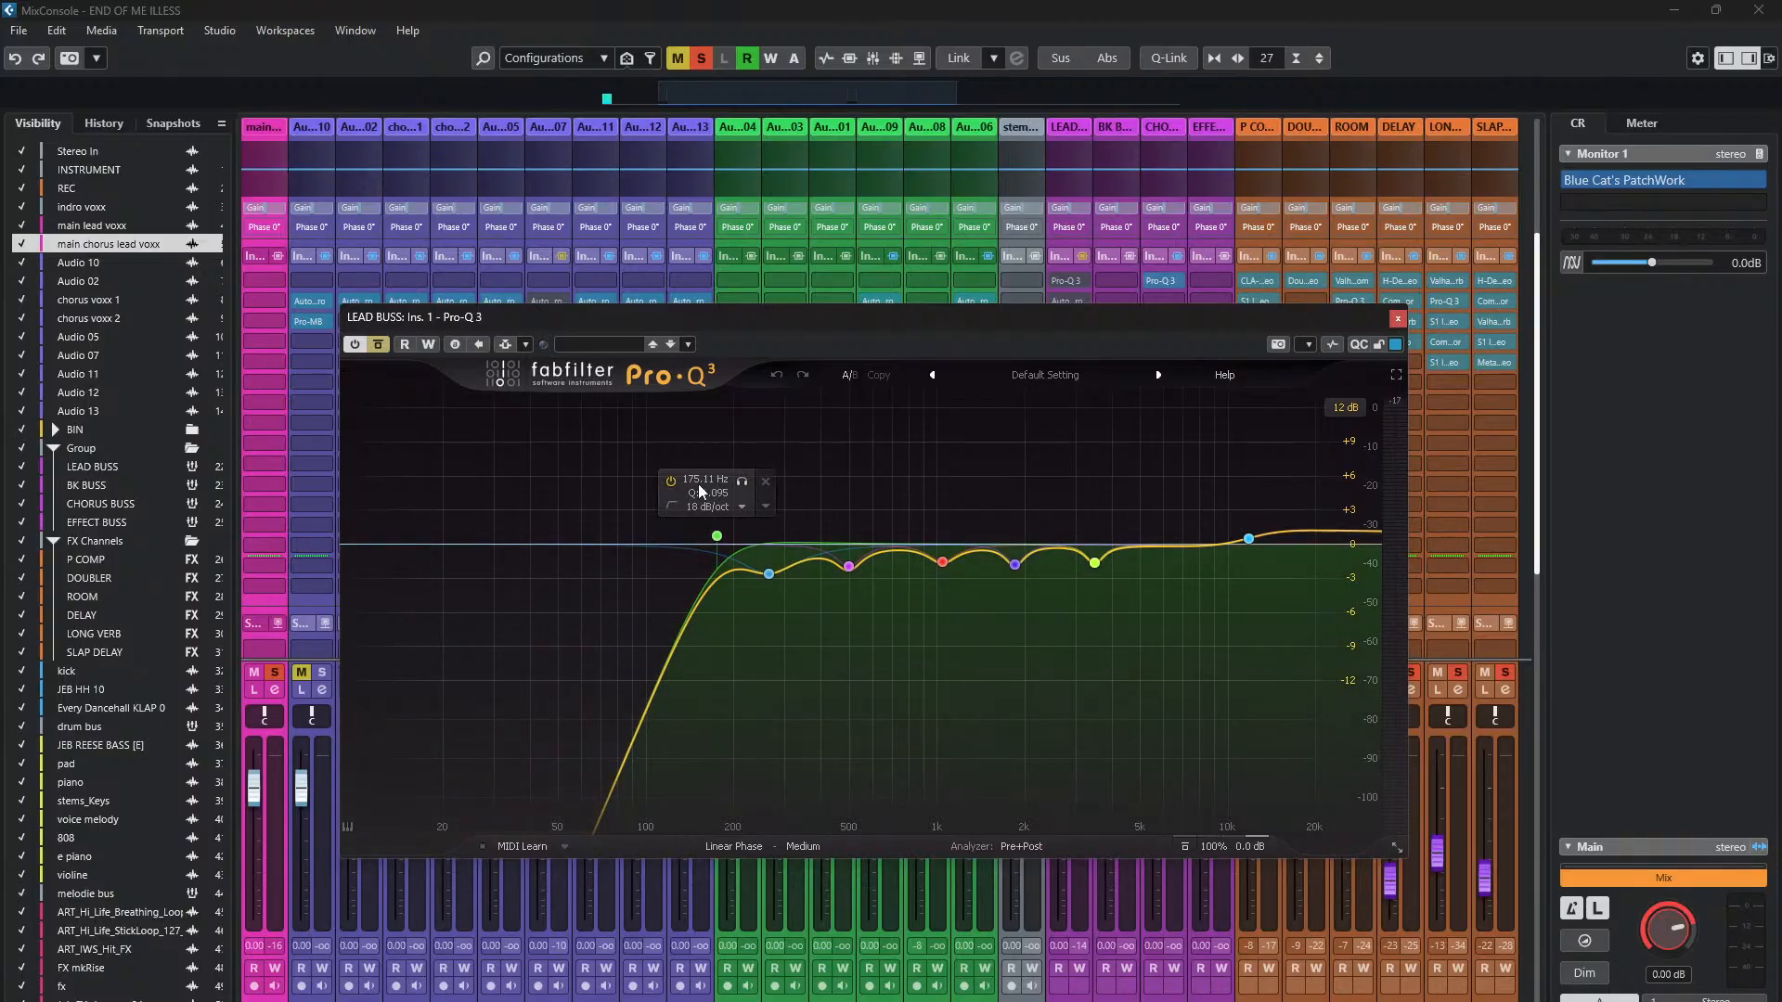
pyautogui.click(770, 576)
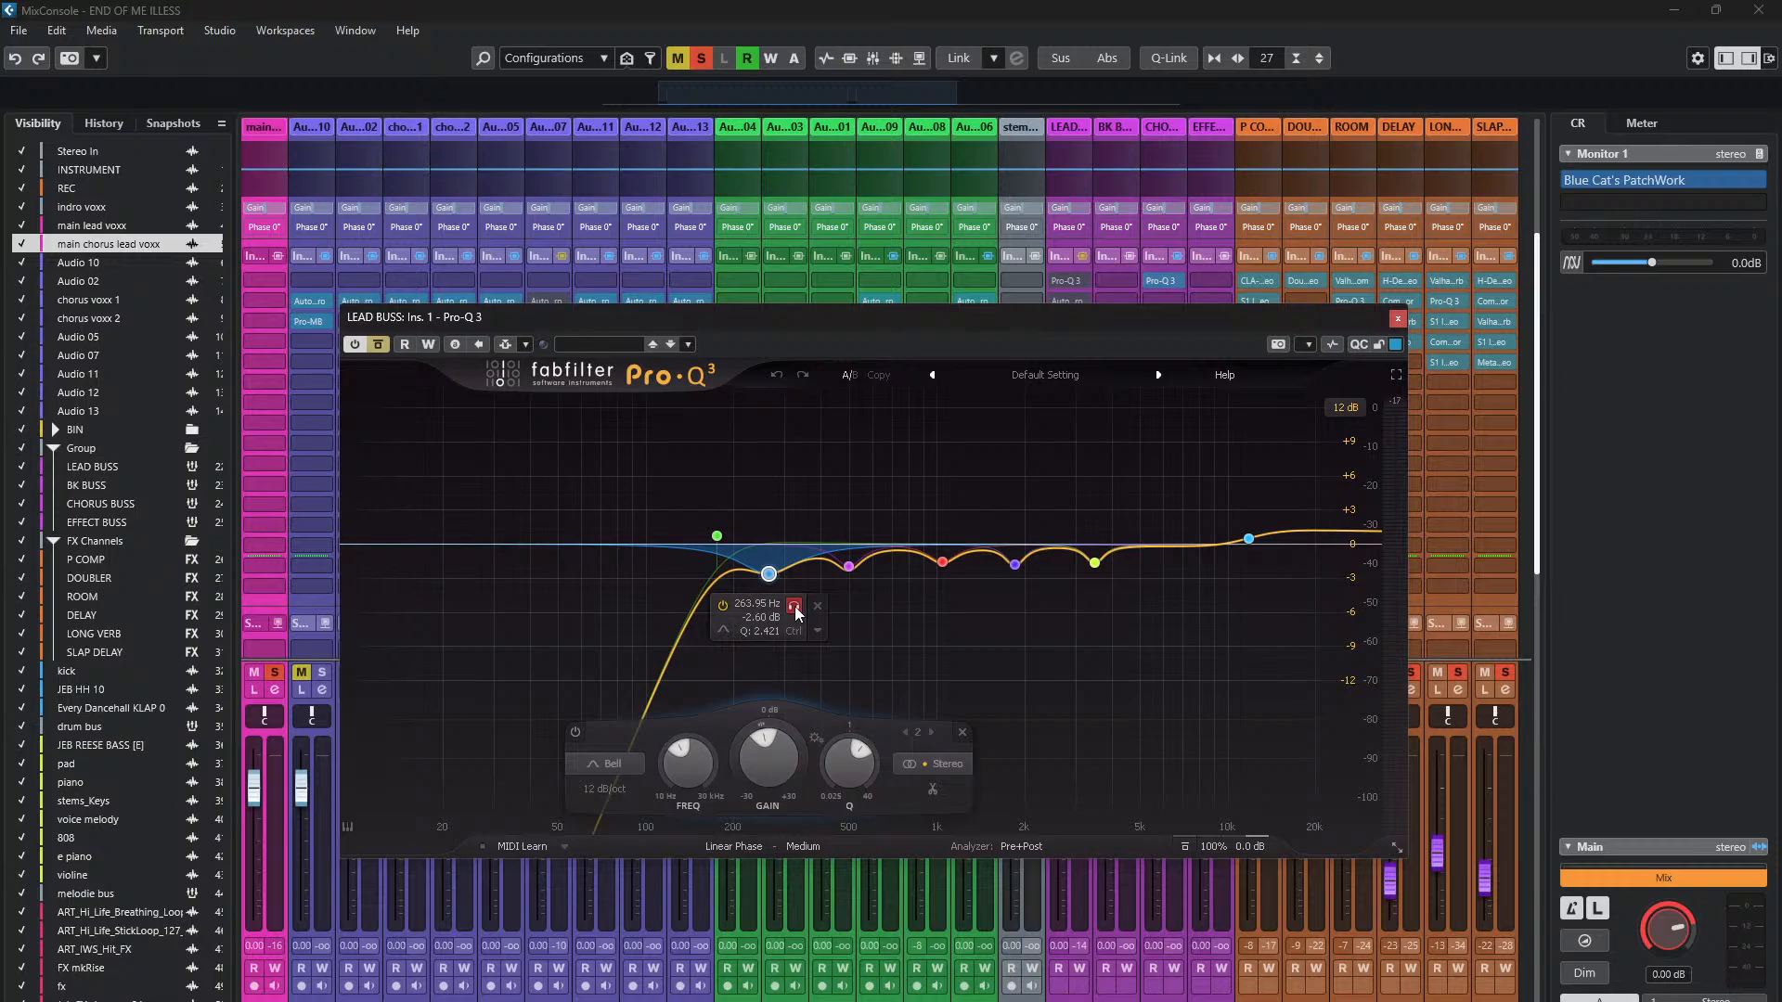
pyautogui.press('space')
pyautogui.click(379, 346)
# - Audition the 263.95 Hz band of Pro-Q 3 in solo on the chorus lead, and release the solo
pyautogui.moveTo(848, 568)
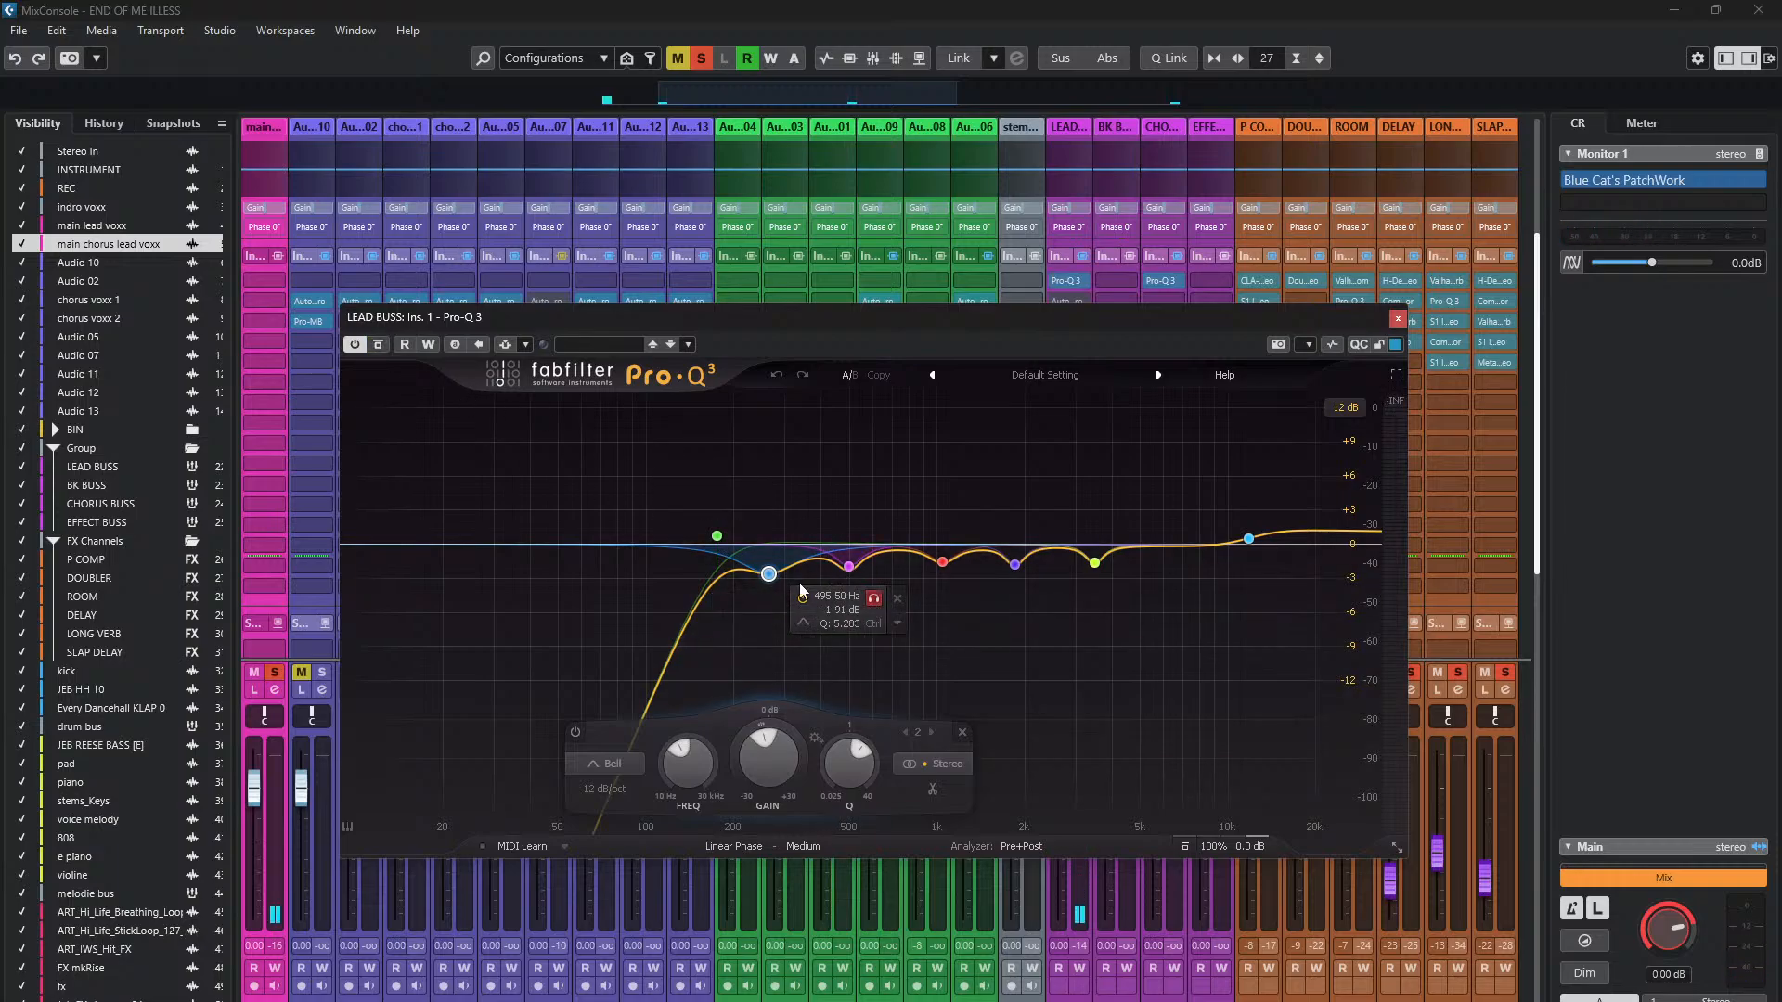
pyautogui.moveTo(769, 576)
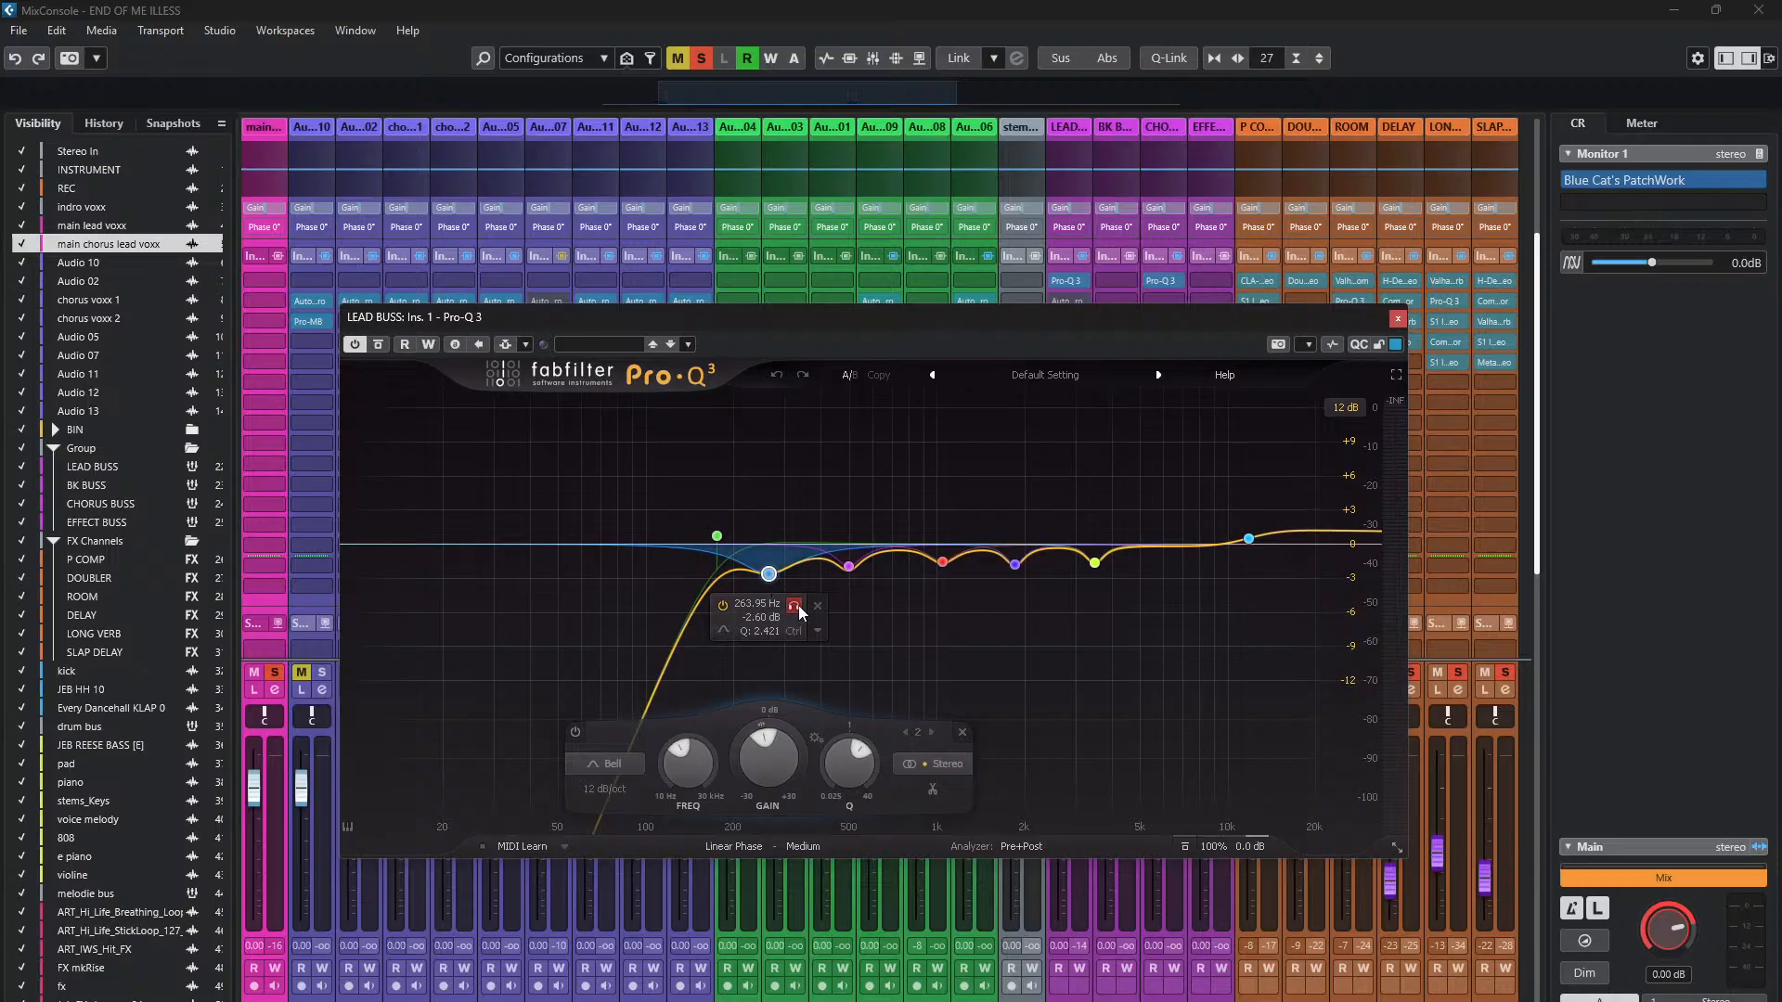
pyautogui.click(795, 606)
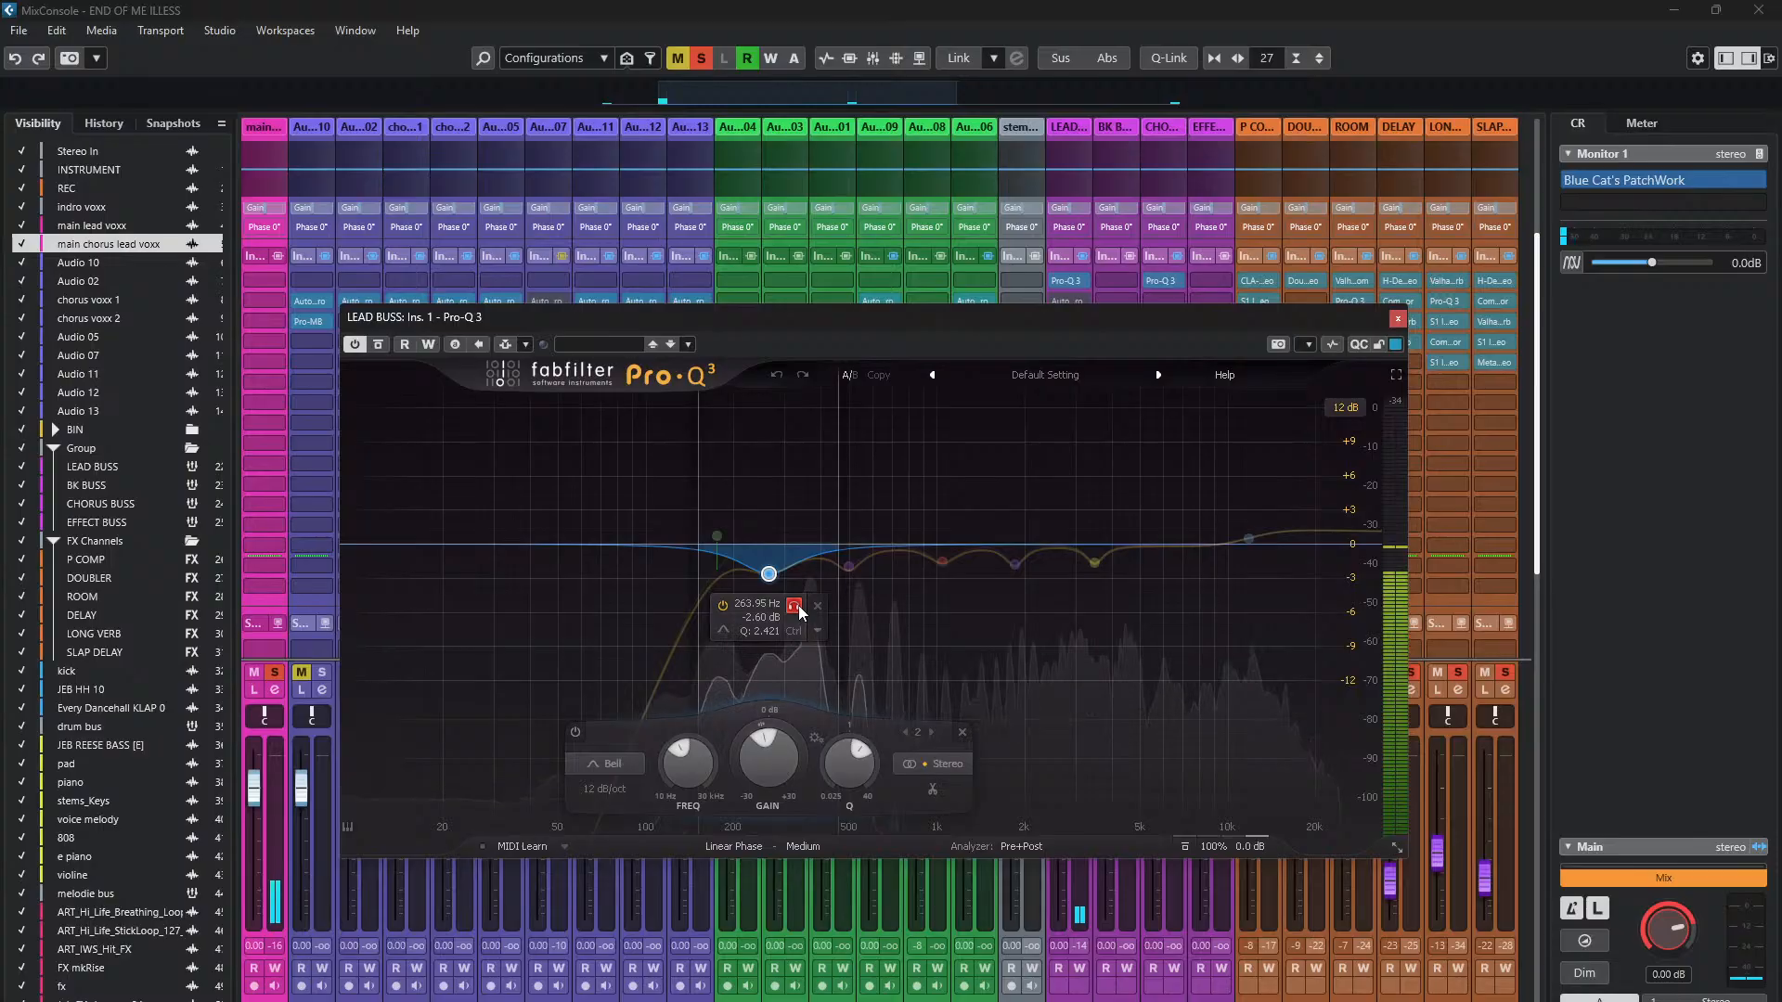
pyautogui.click(795, 606)
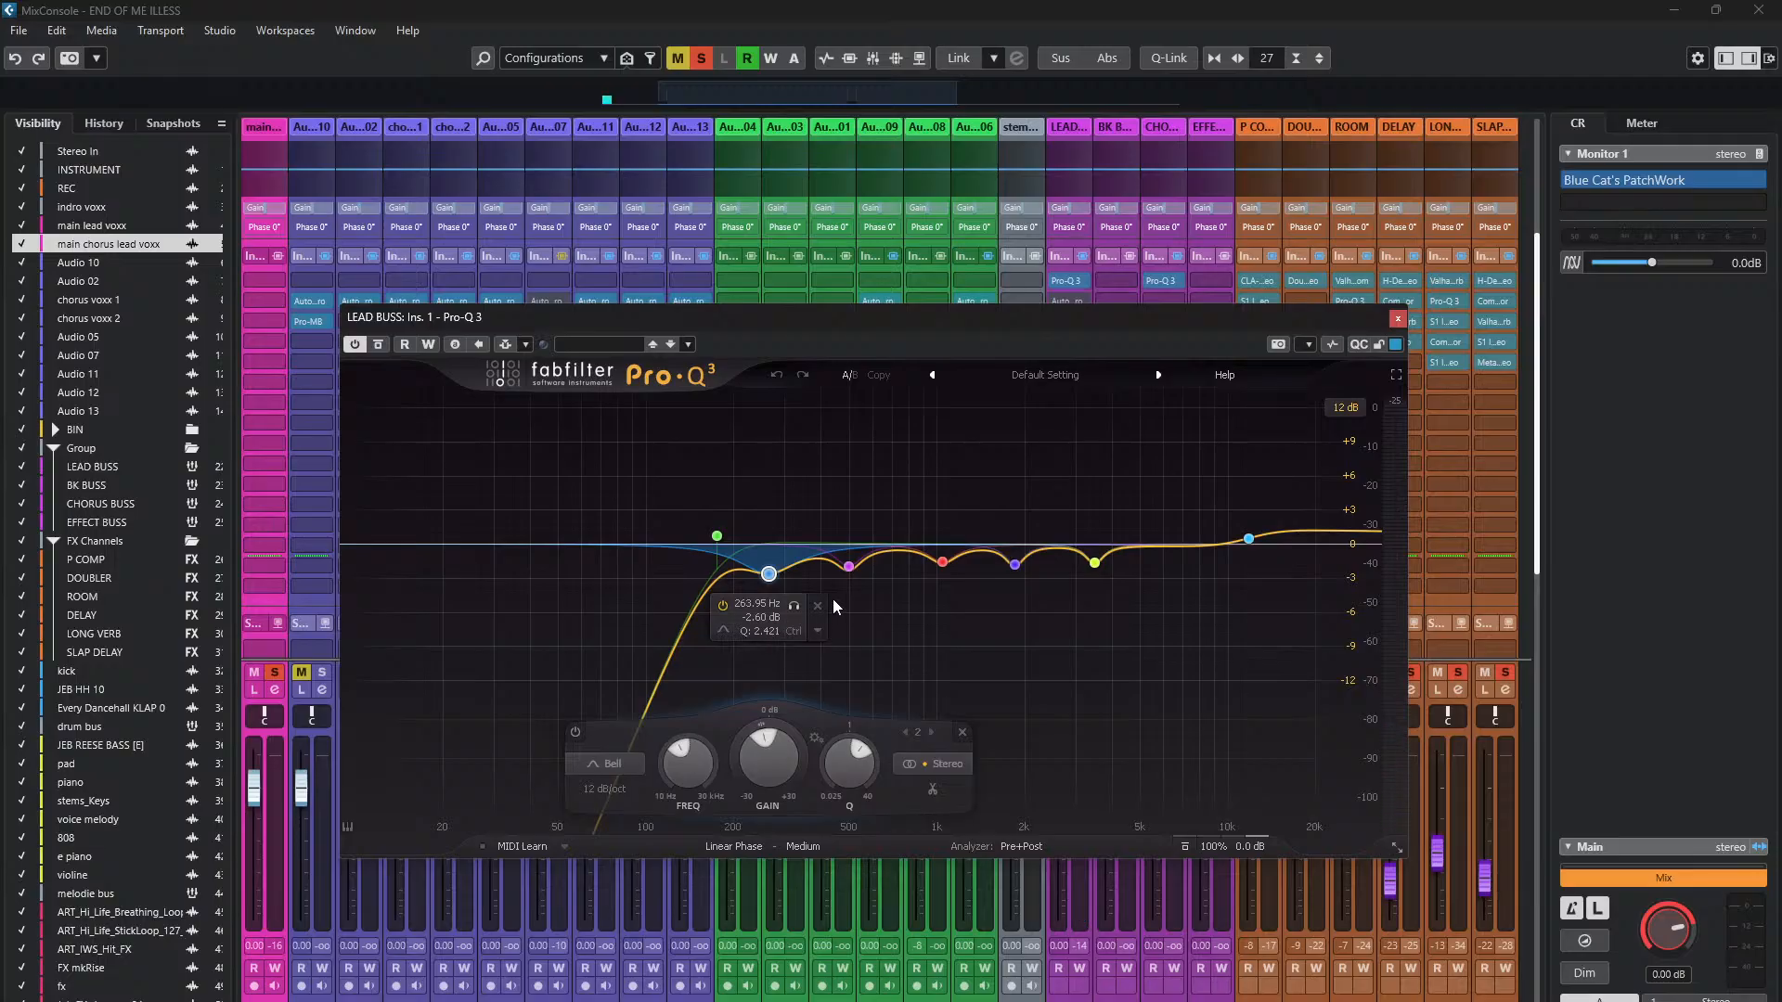
# - Play the chorus lead and audition the 495.50 Hz Pro-Q 3 band in solo, then release it
pyautogui.click(845, 488)
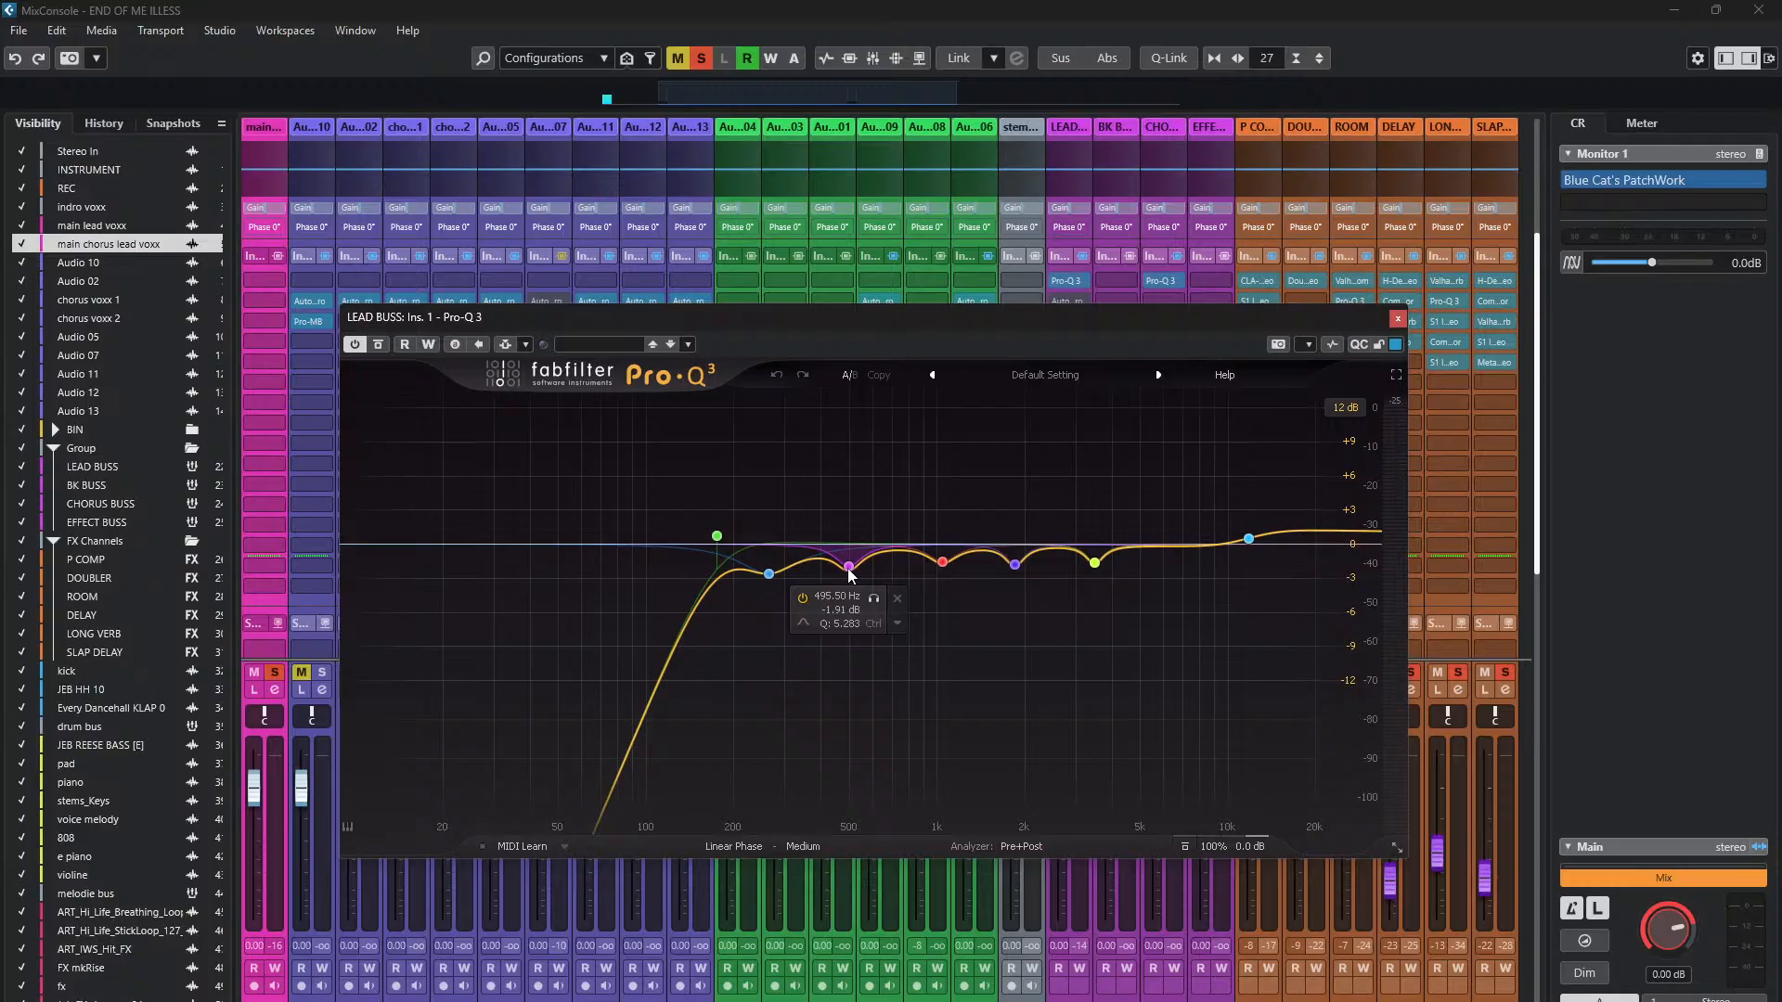
pyautogui.press('space')
pyautogui.click(873, 601)
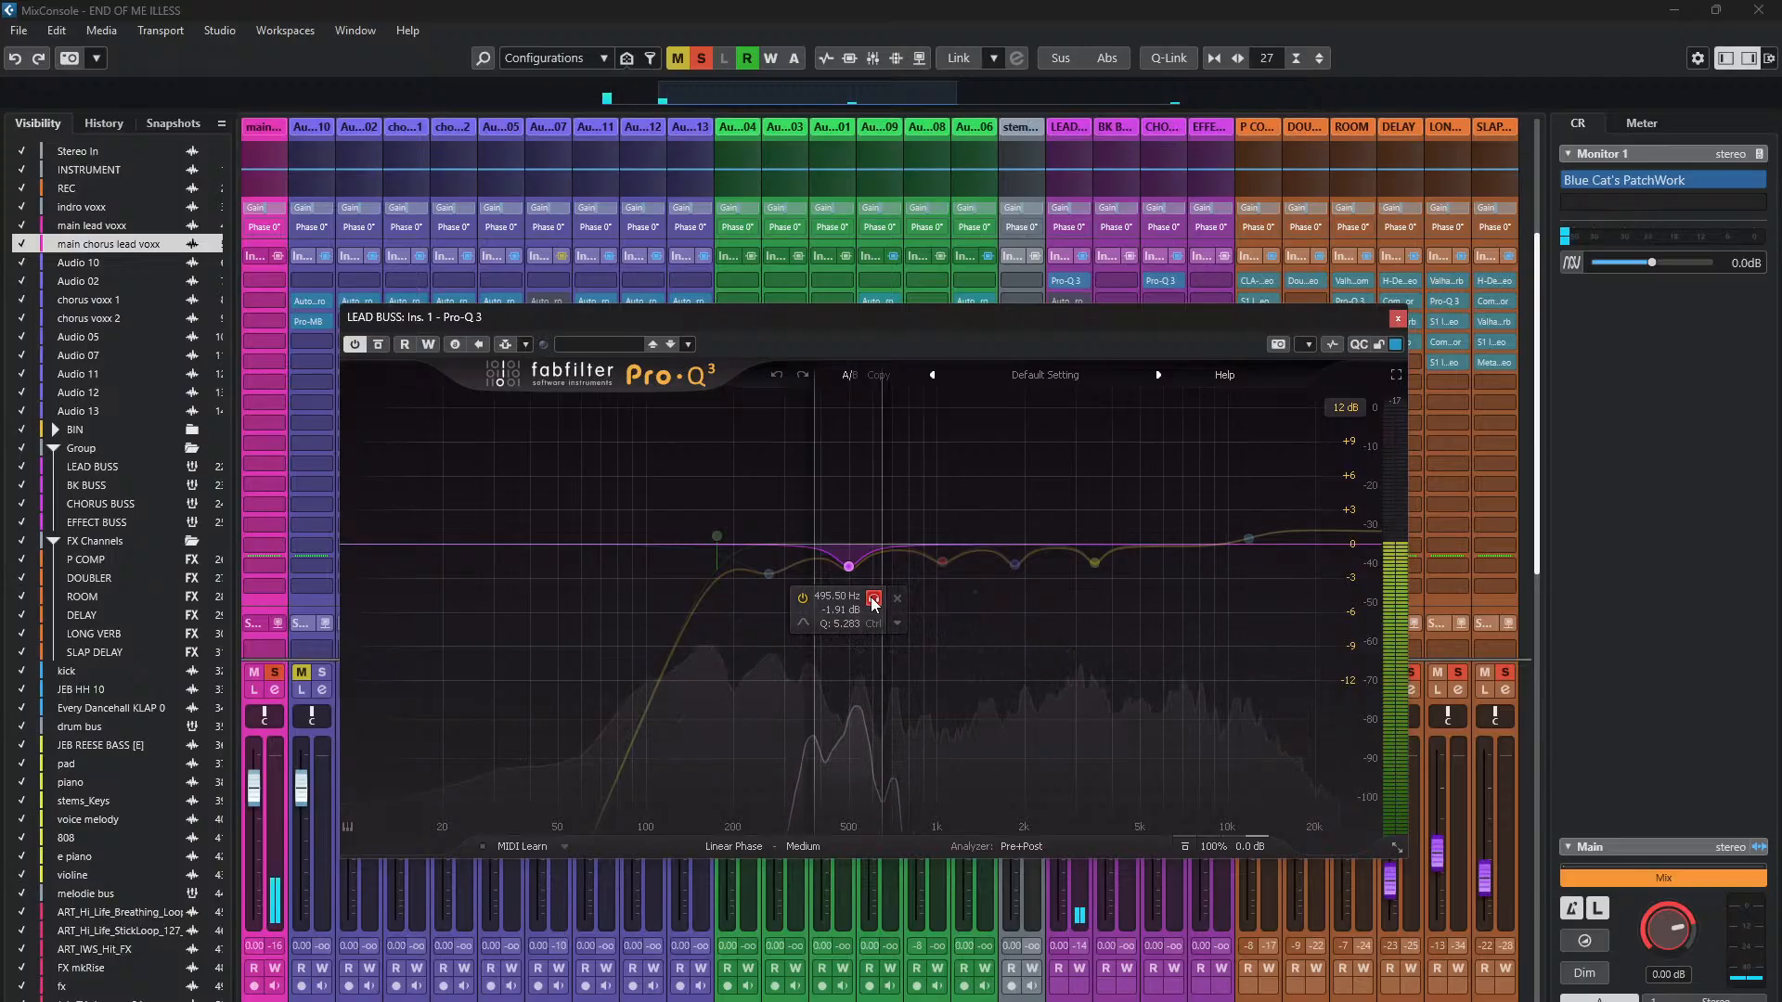
pyautogui.click(873, 601)
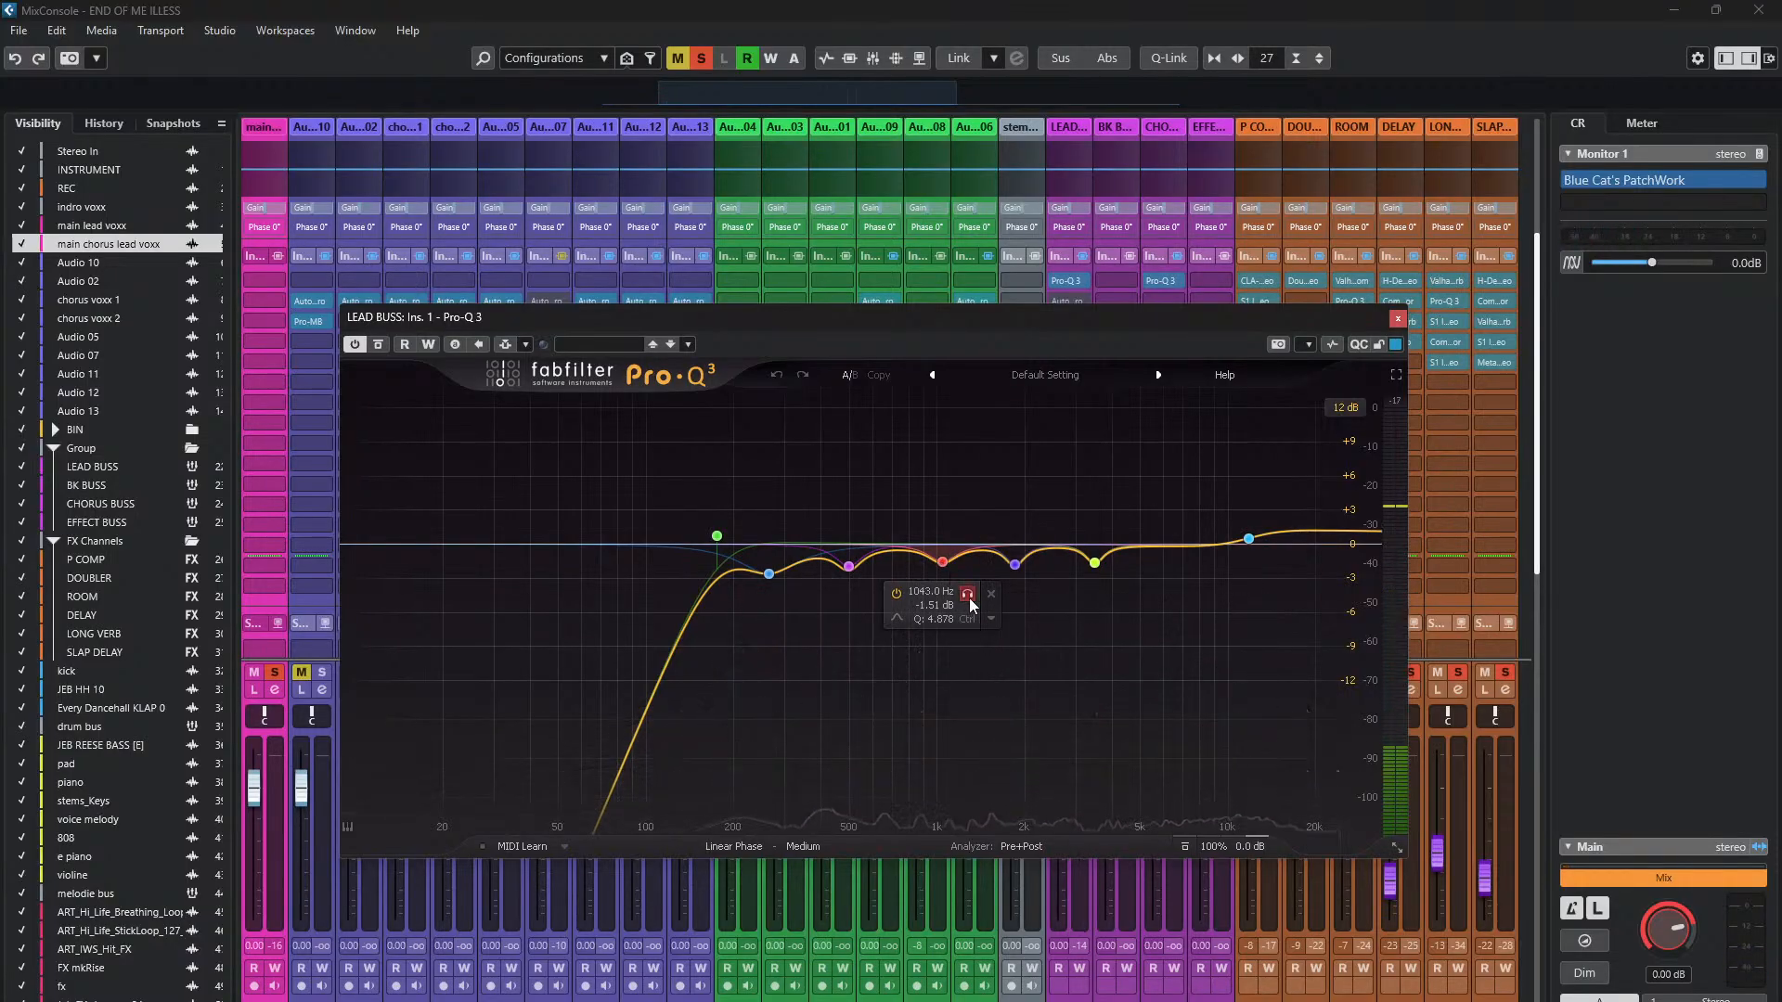
# - Audition the 1043 Hz and 1849.1 Hz Pro-Q 3 bands one after the other in solo during playback
pyautogui.click(967, 594)
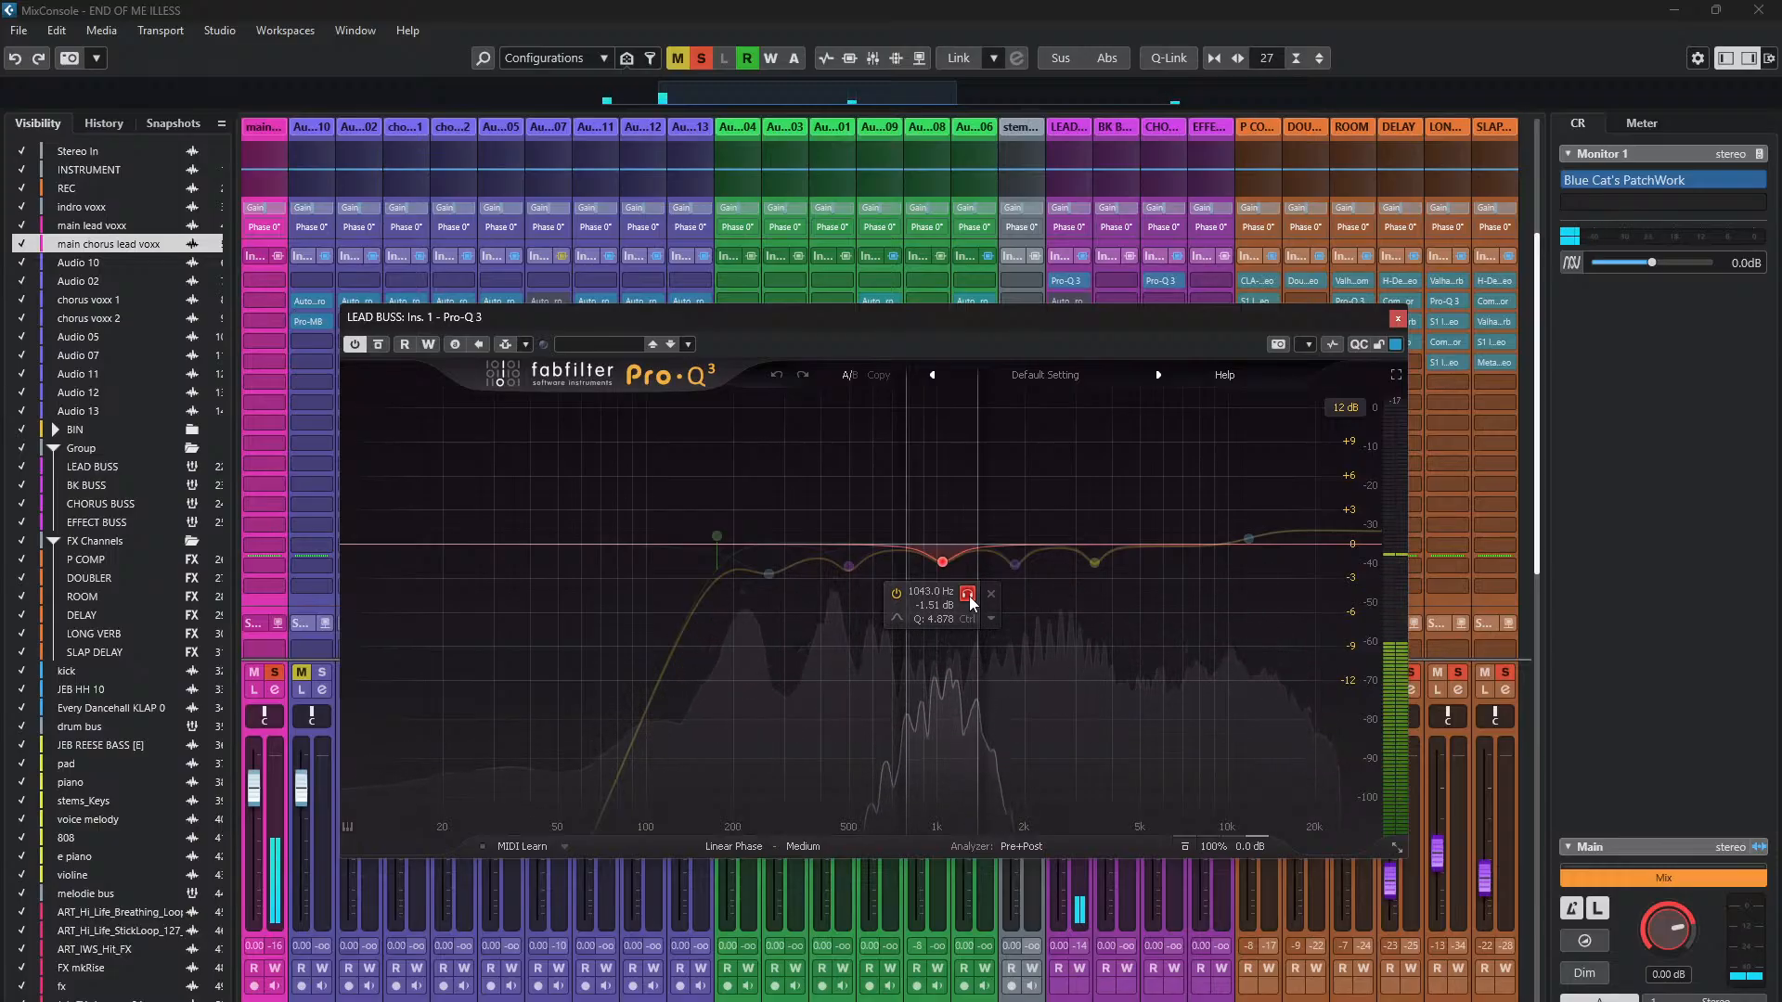
pyautogui.moveTo(1012, 570)
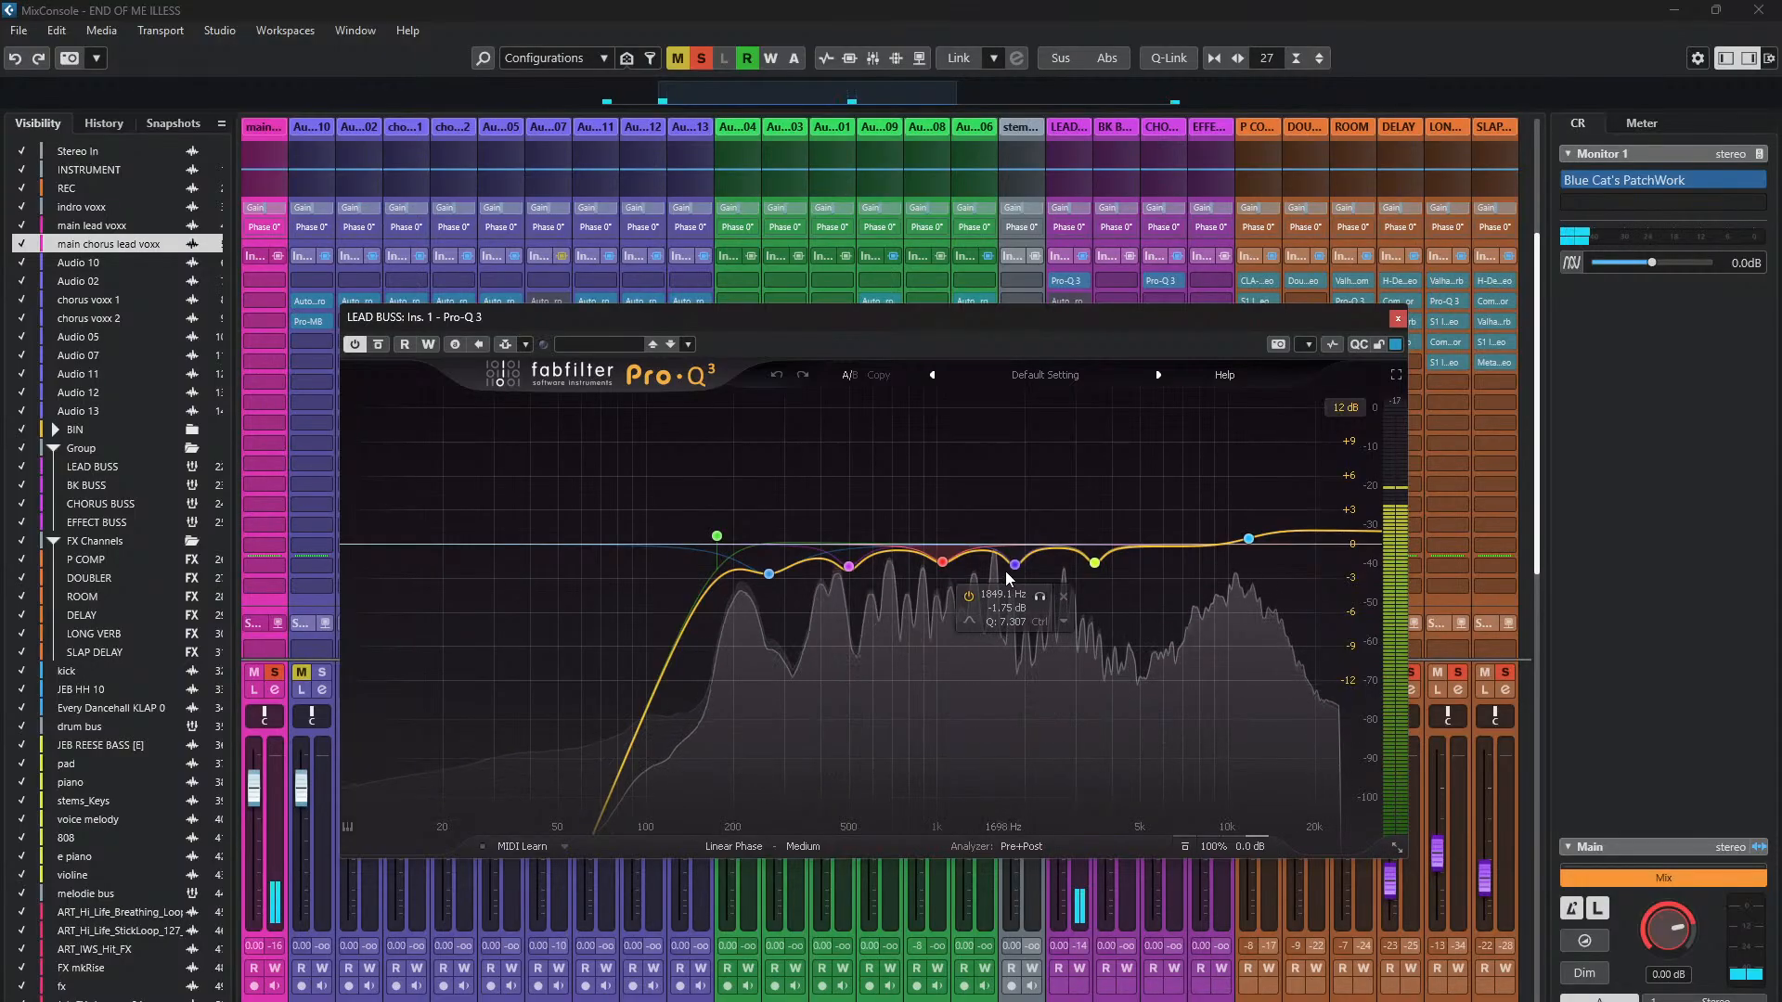
pyautogui.click(1040, 597)
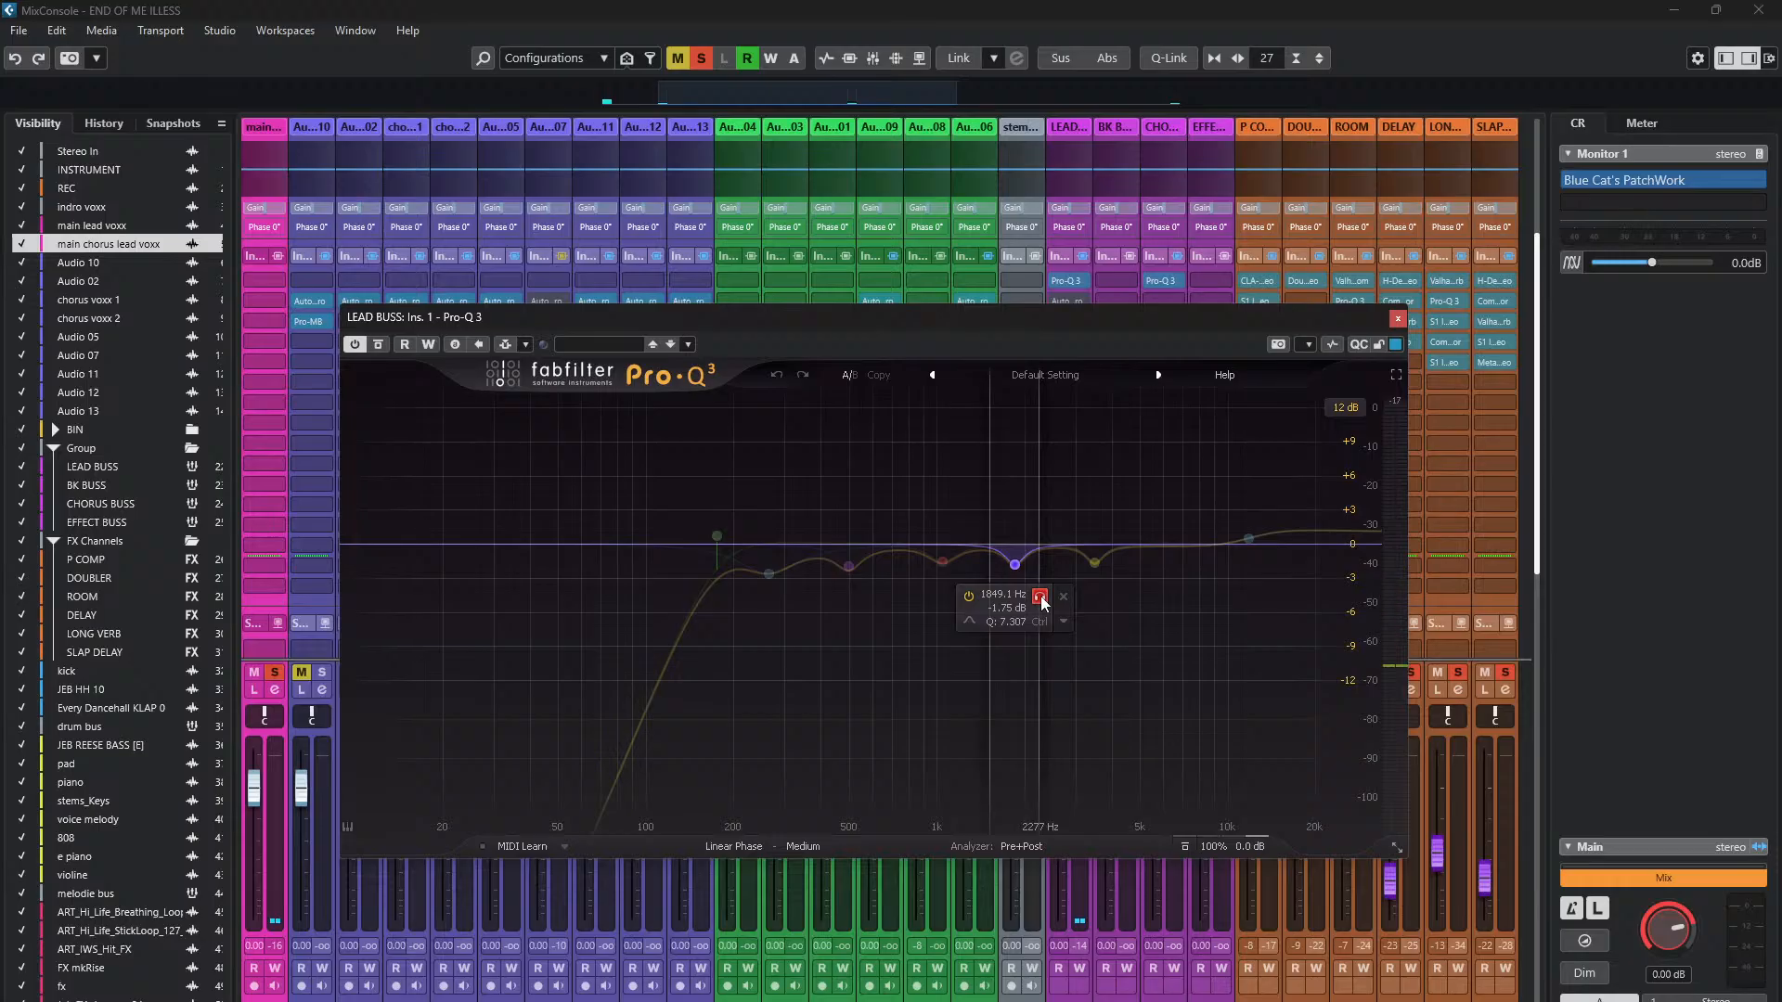
# - Audition the 3471.3 Hz Pro-Q 3 band in solo on the playing chorus lead, and release the solo
pyautogui.click(1095, 562)
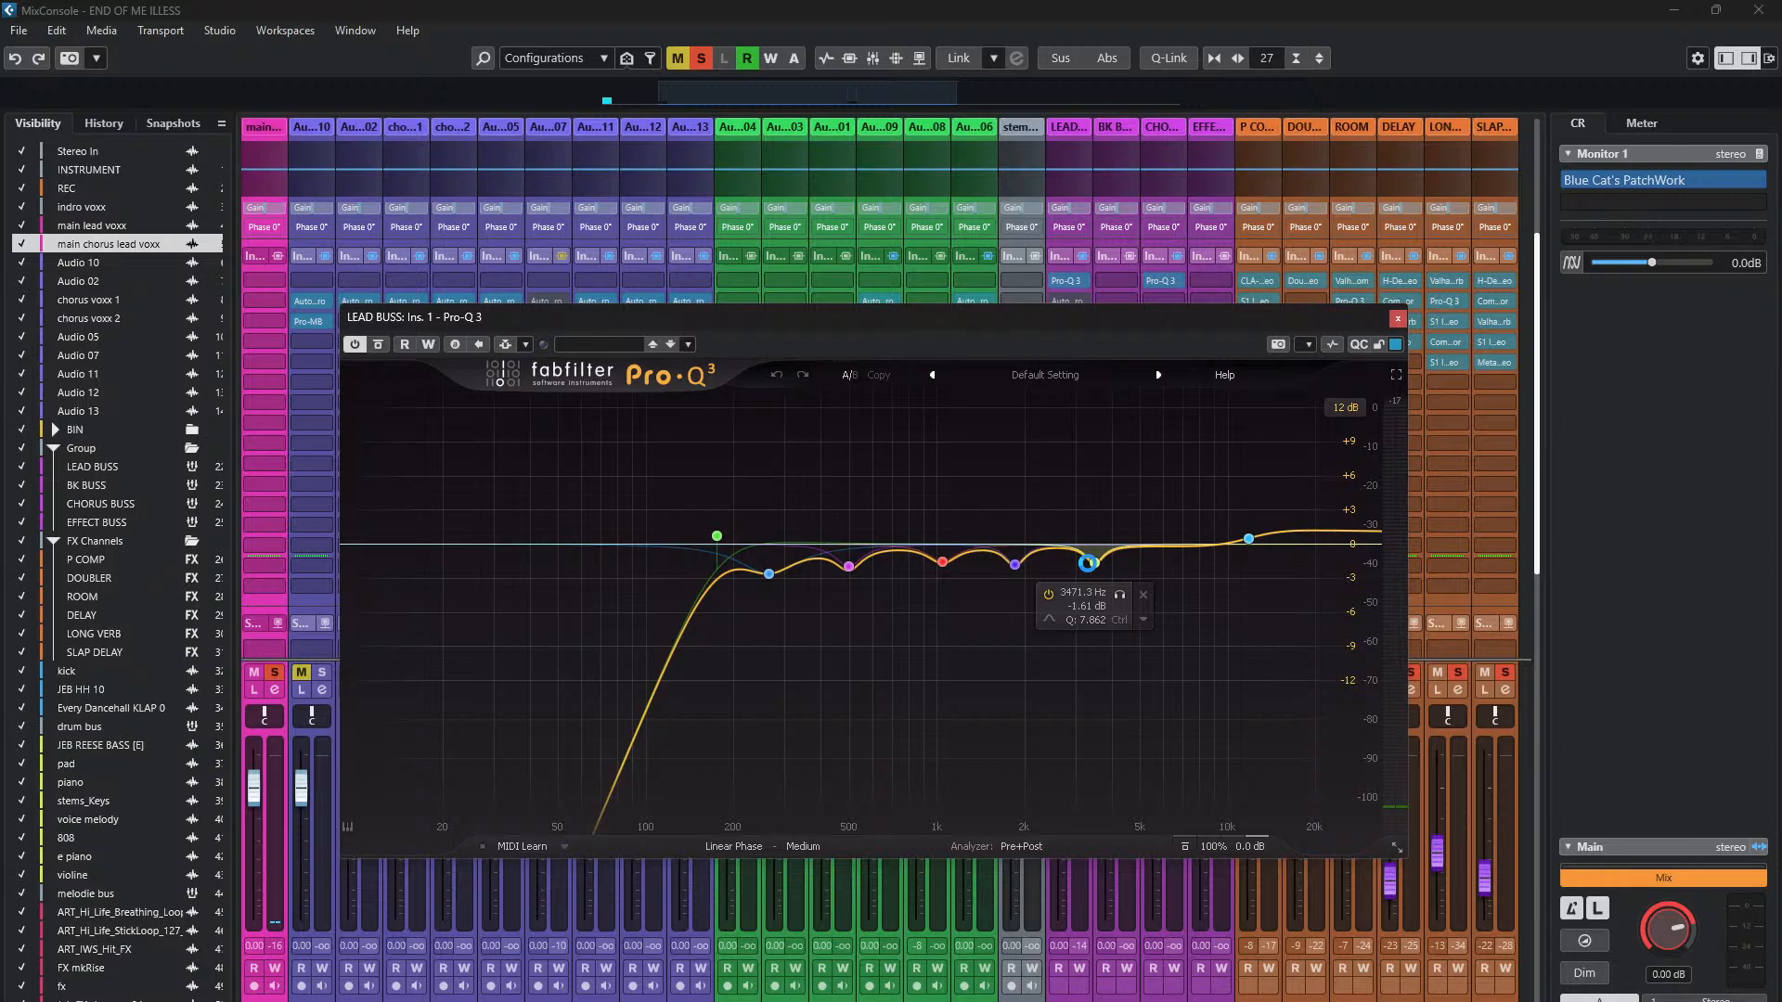
pyautogui.click(1120, 595)
pyautogui.press('space')
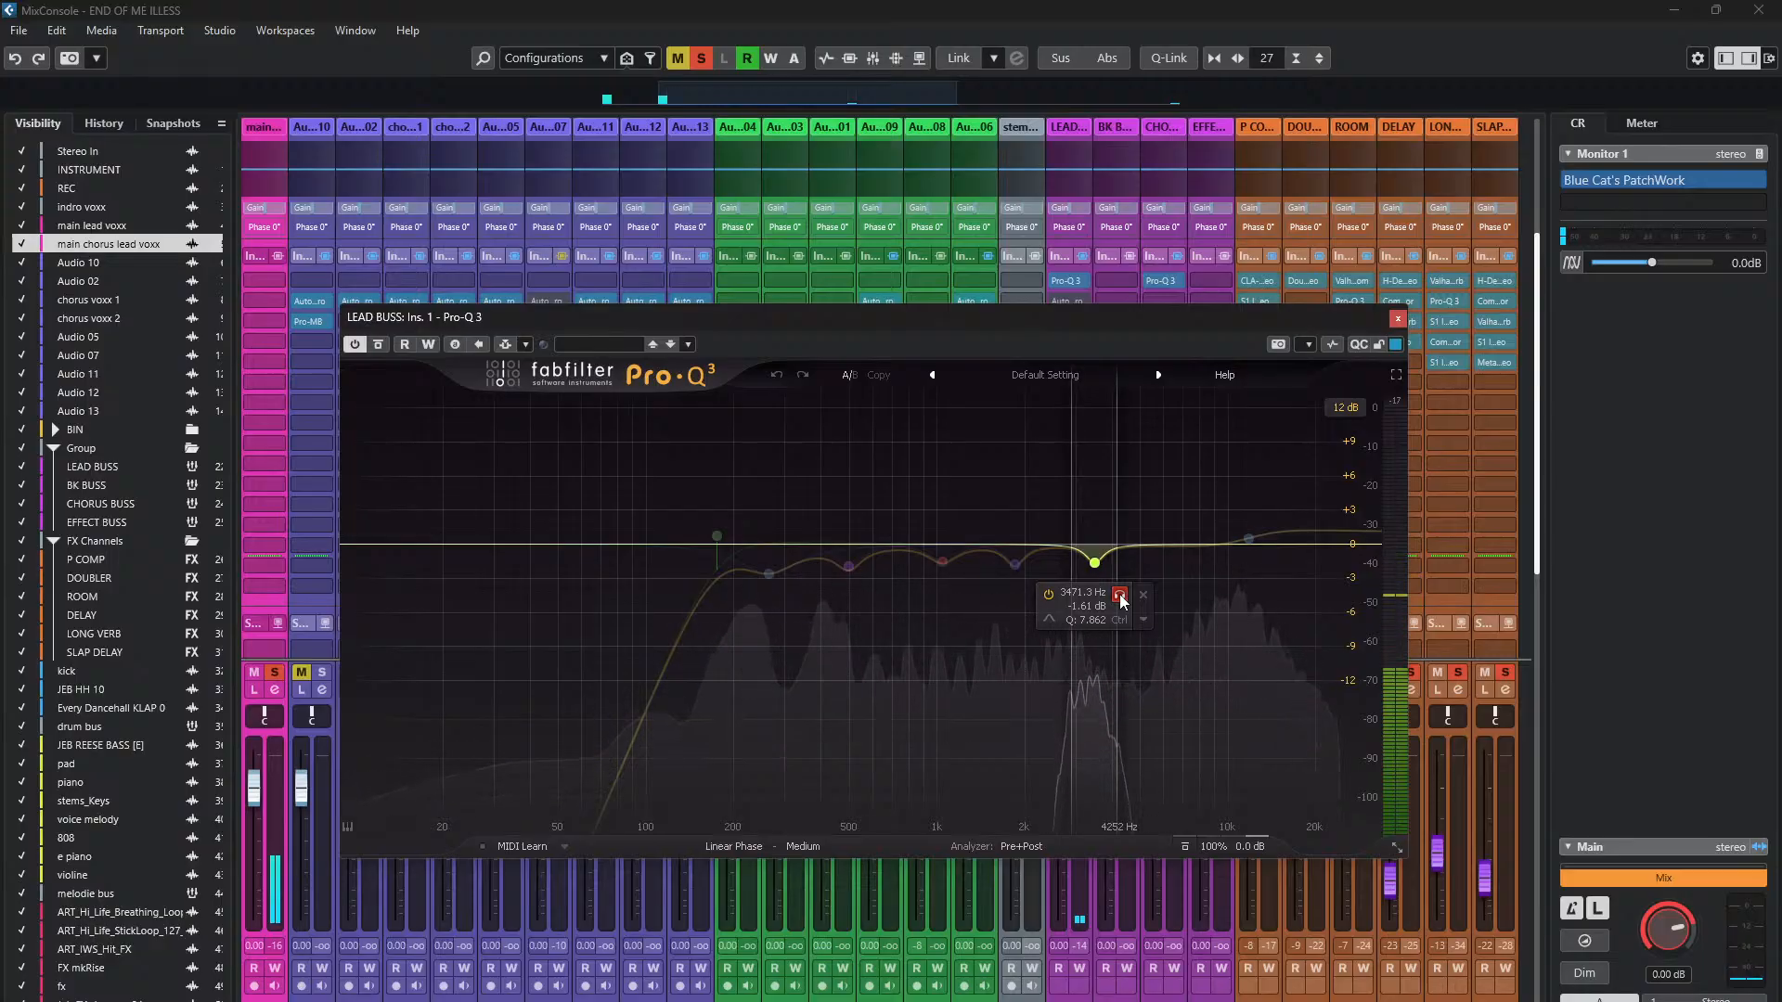
pyautogui.click(1121, 600)
# - Audition the 11775 Hz high shelf in solo on the chorus lead, release the solo and stop playback
pyautogui.click(1269, 486)
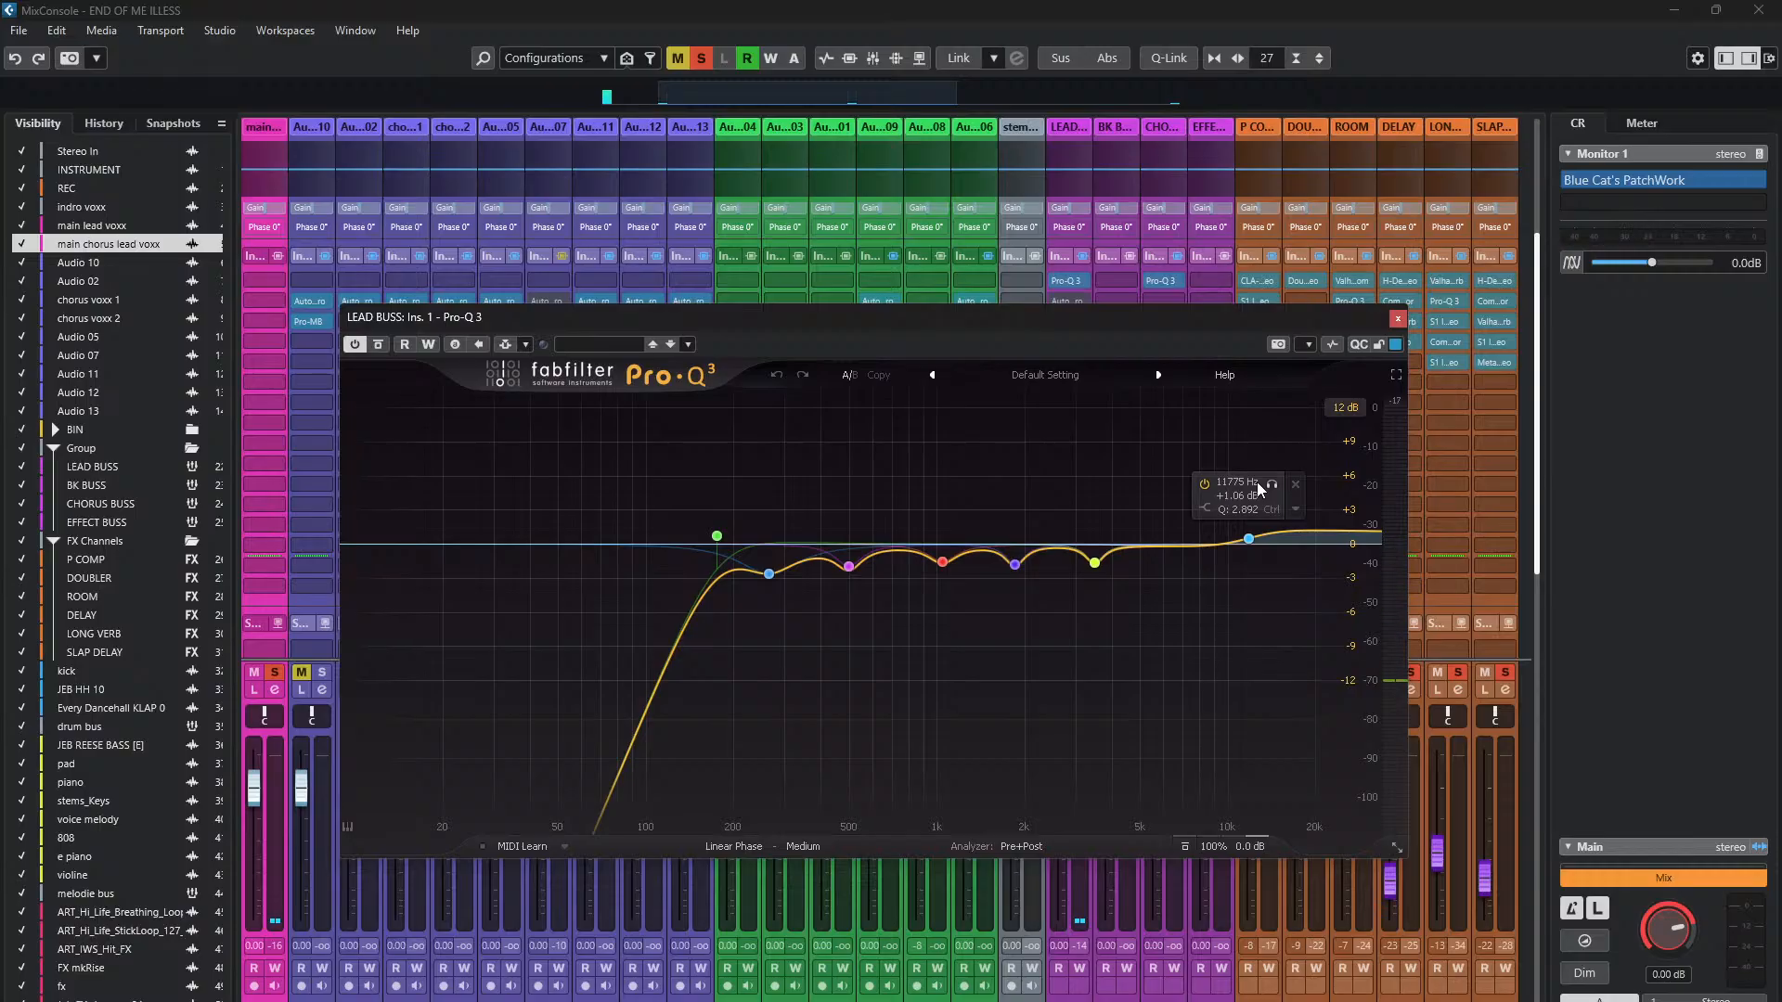
pyautogui.click(1269, 486)
pyautogui.click(1271, 486)
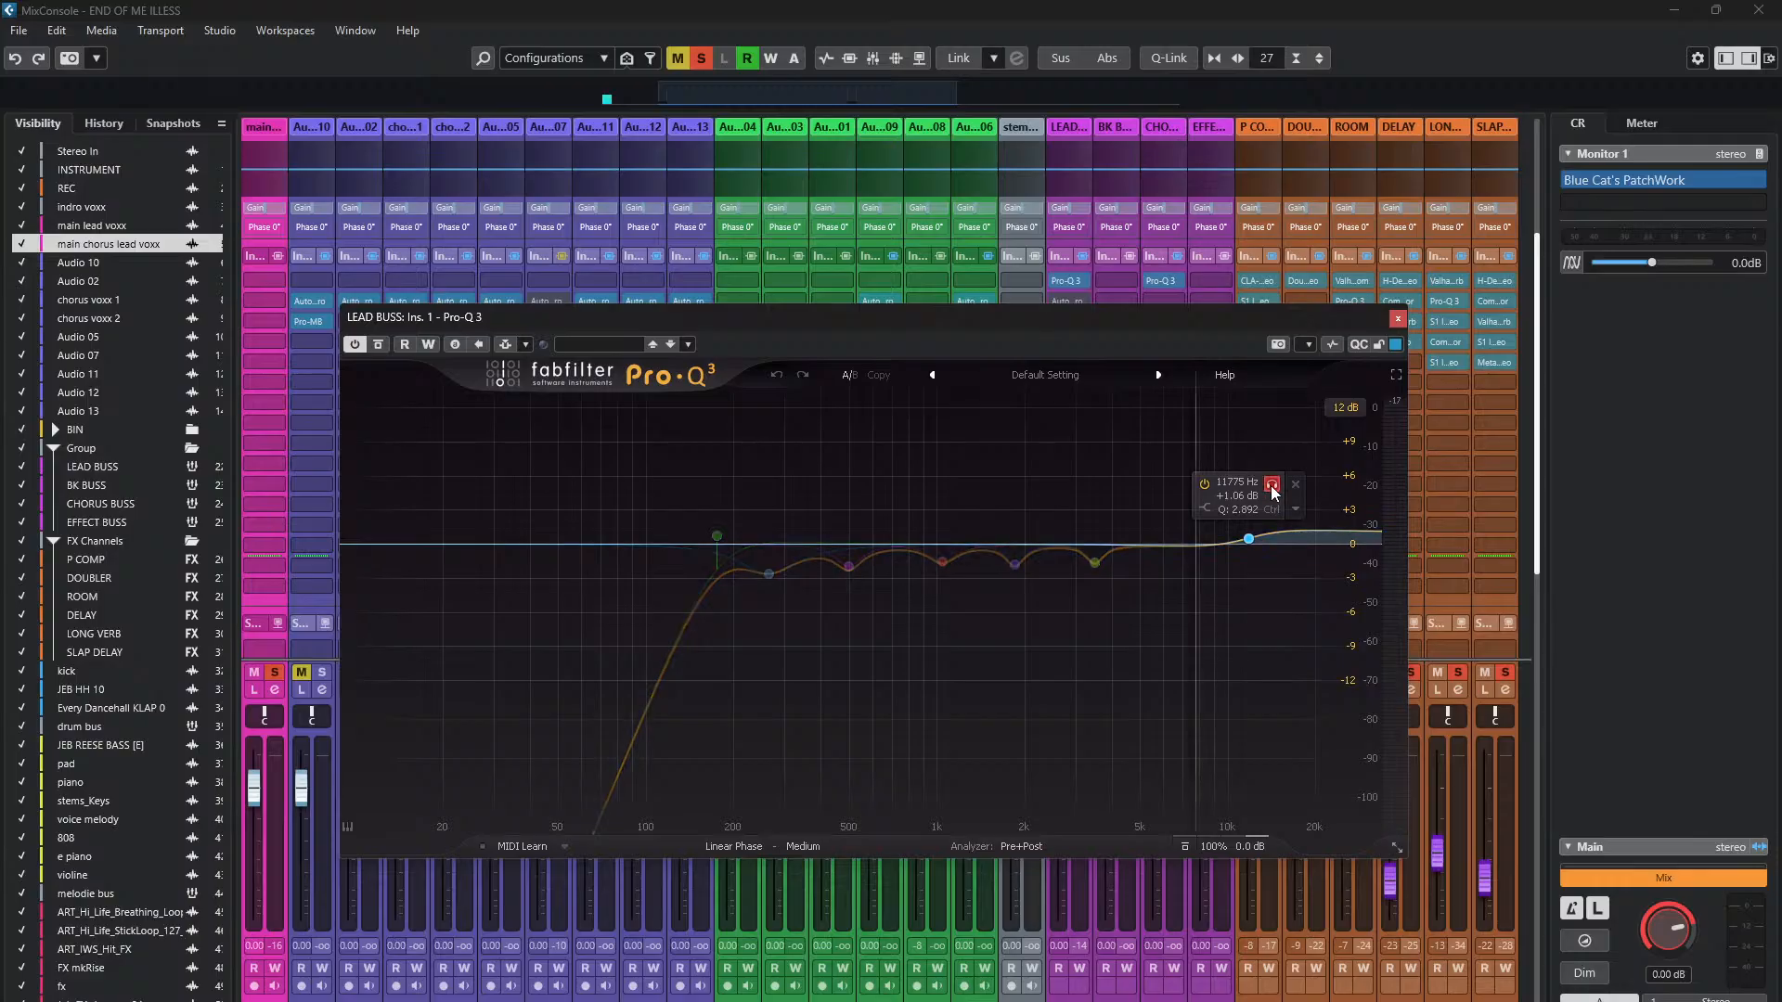
pyautogui.press('space')
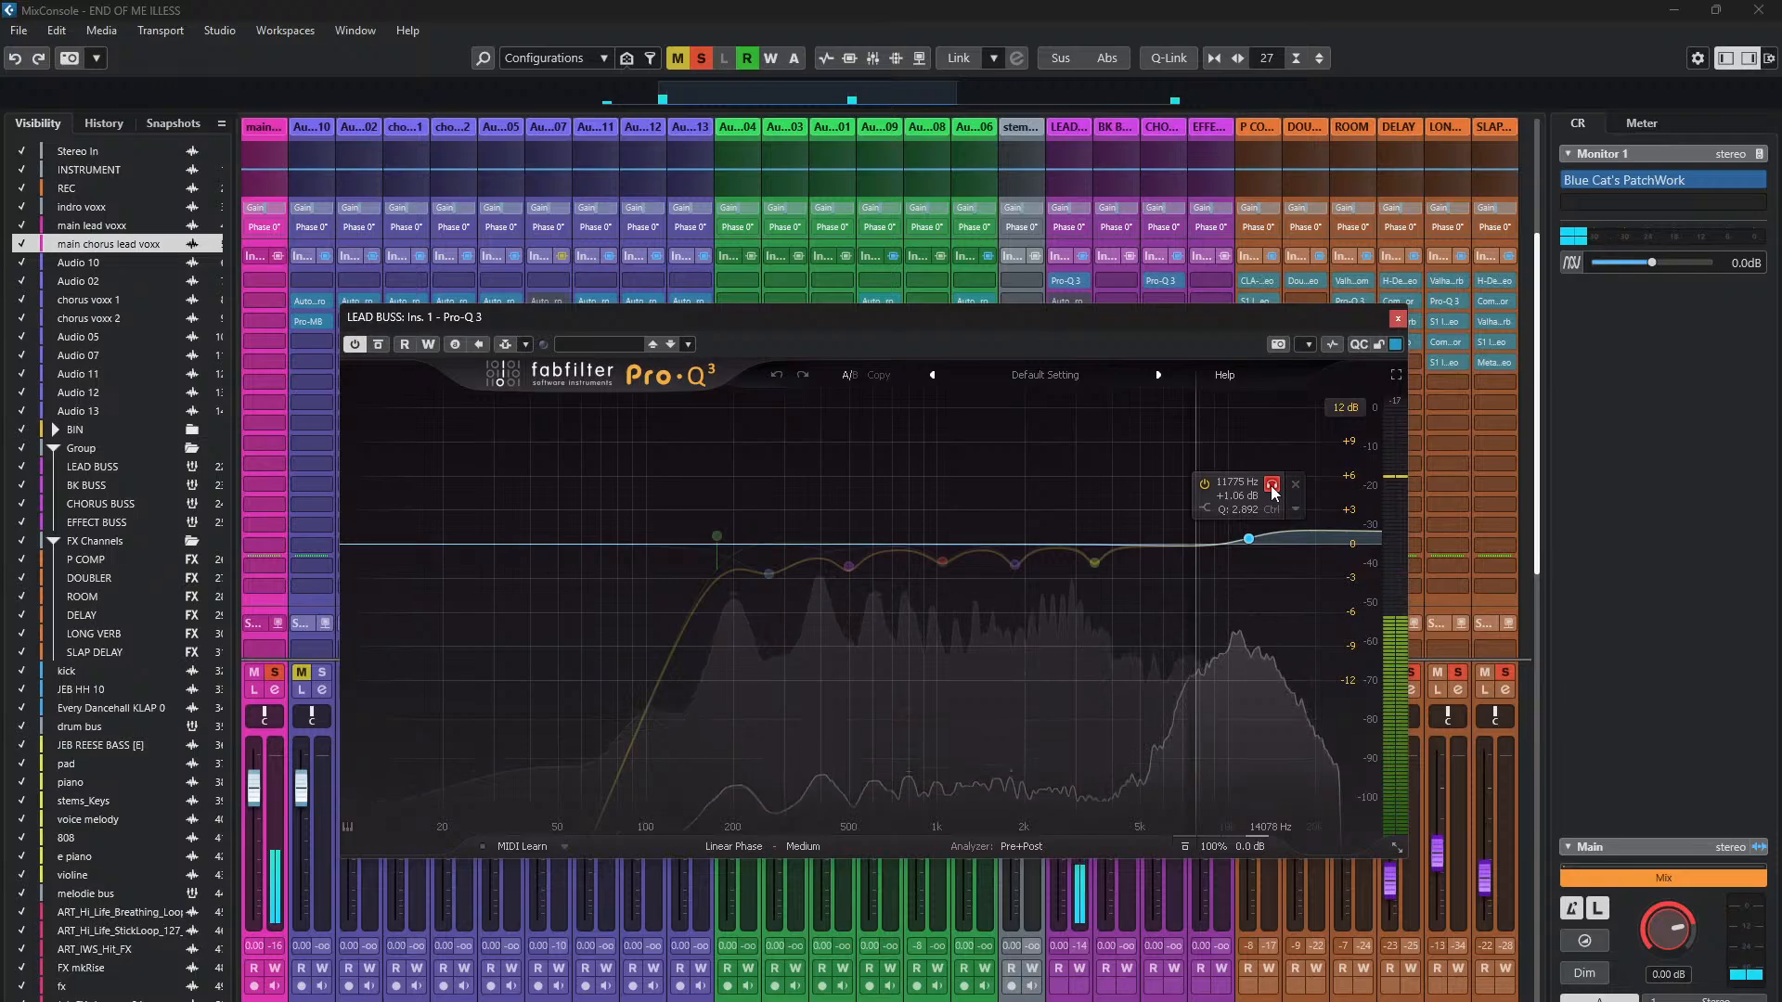
pyautogui.click(1271, 486)
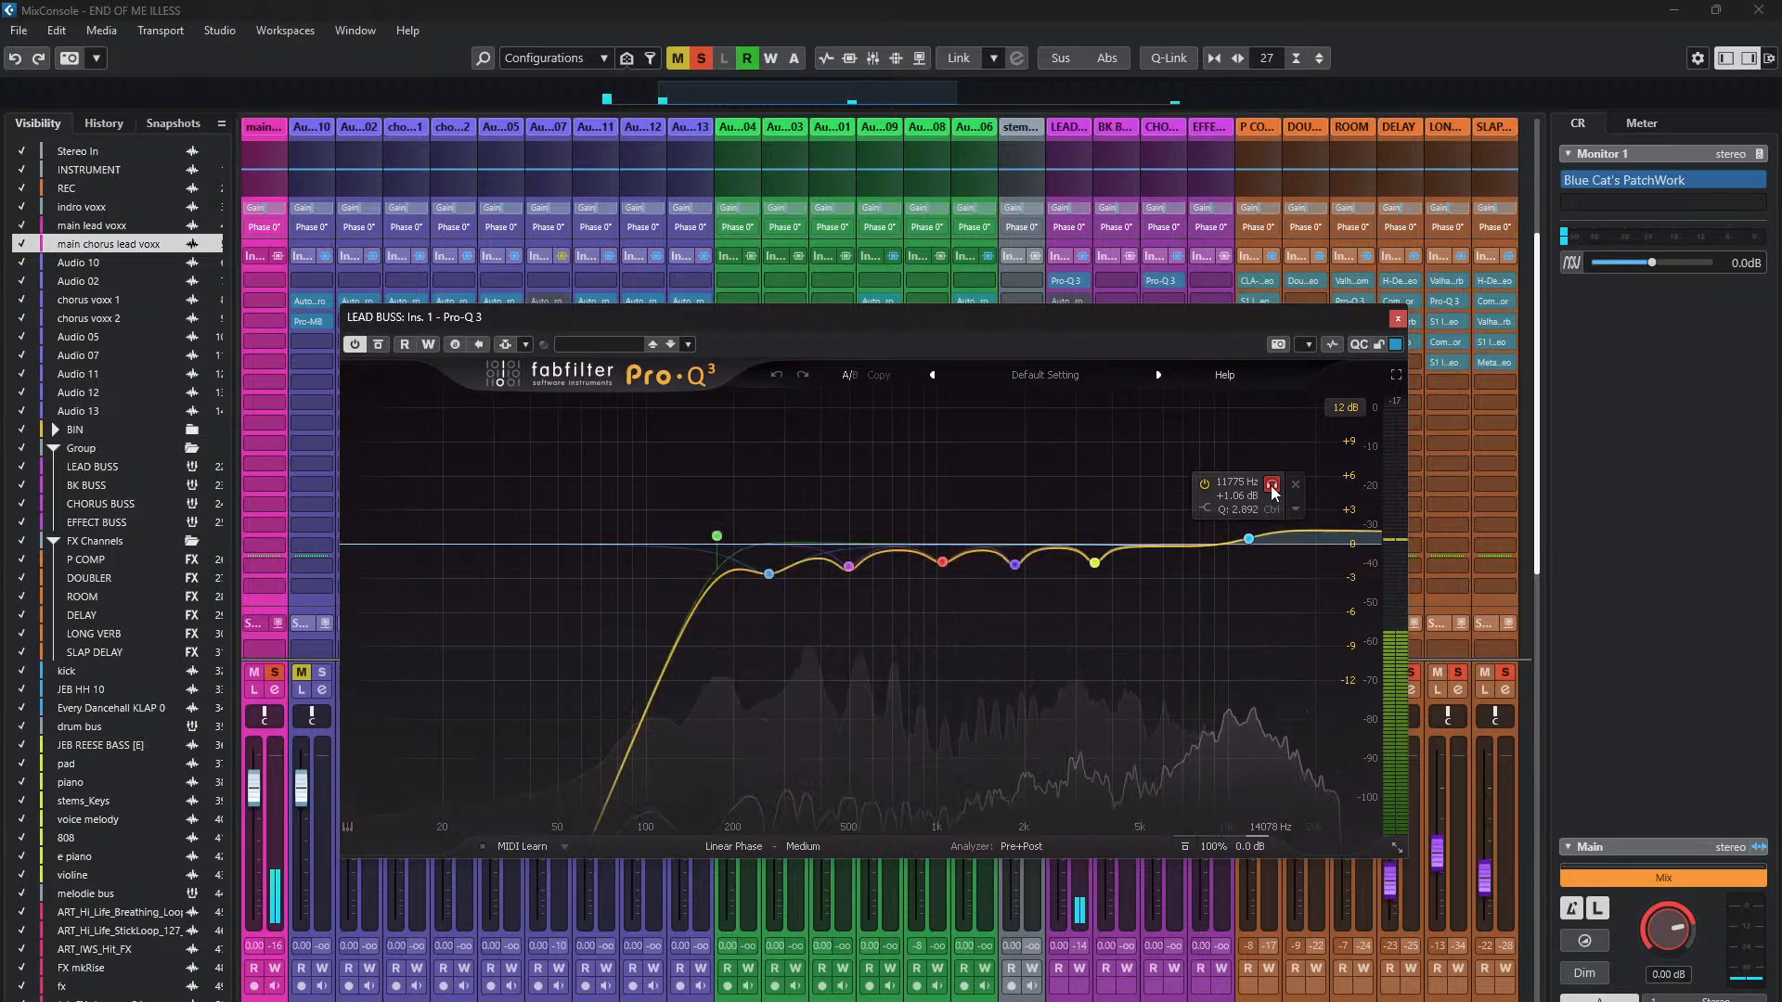
pyautogui.press('space')
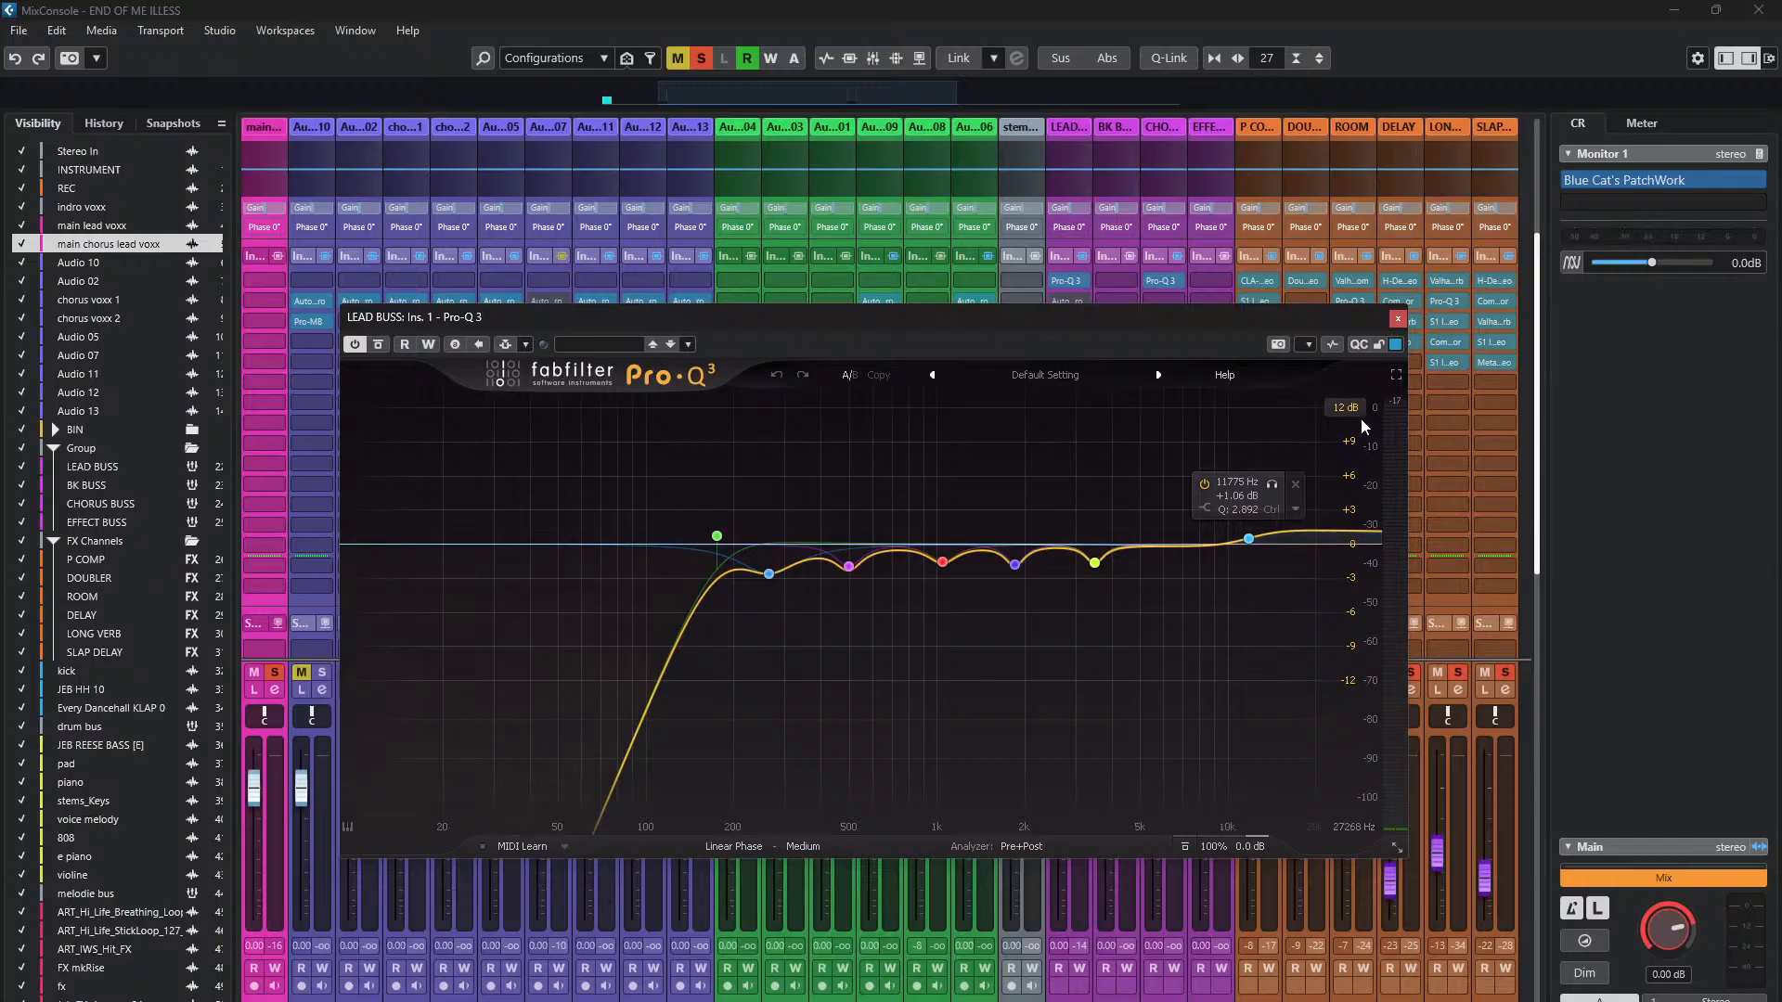
# - Close Pro-Q 3, activate the LEAD BUSS Auto-Tune Pro insert, and open it in an enlarged window
pyautogui.click(1396, 318)
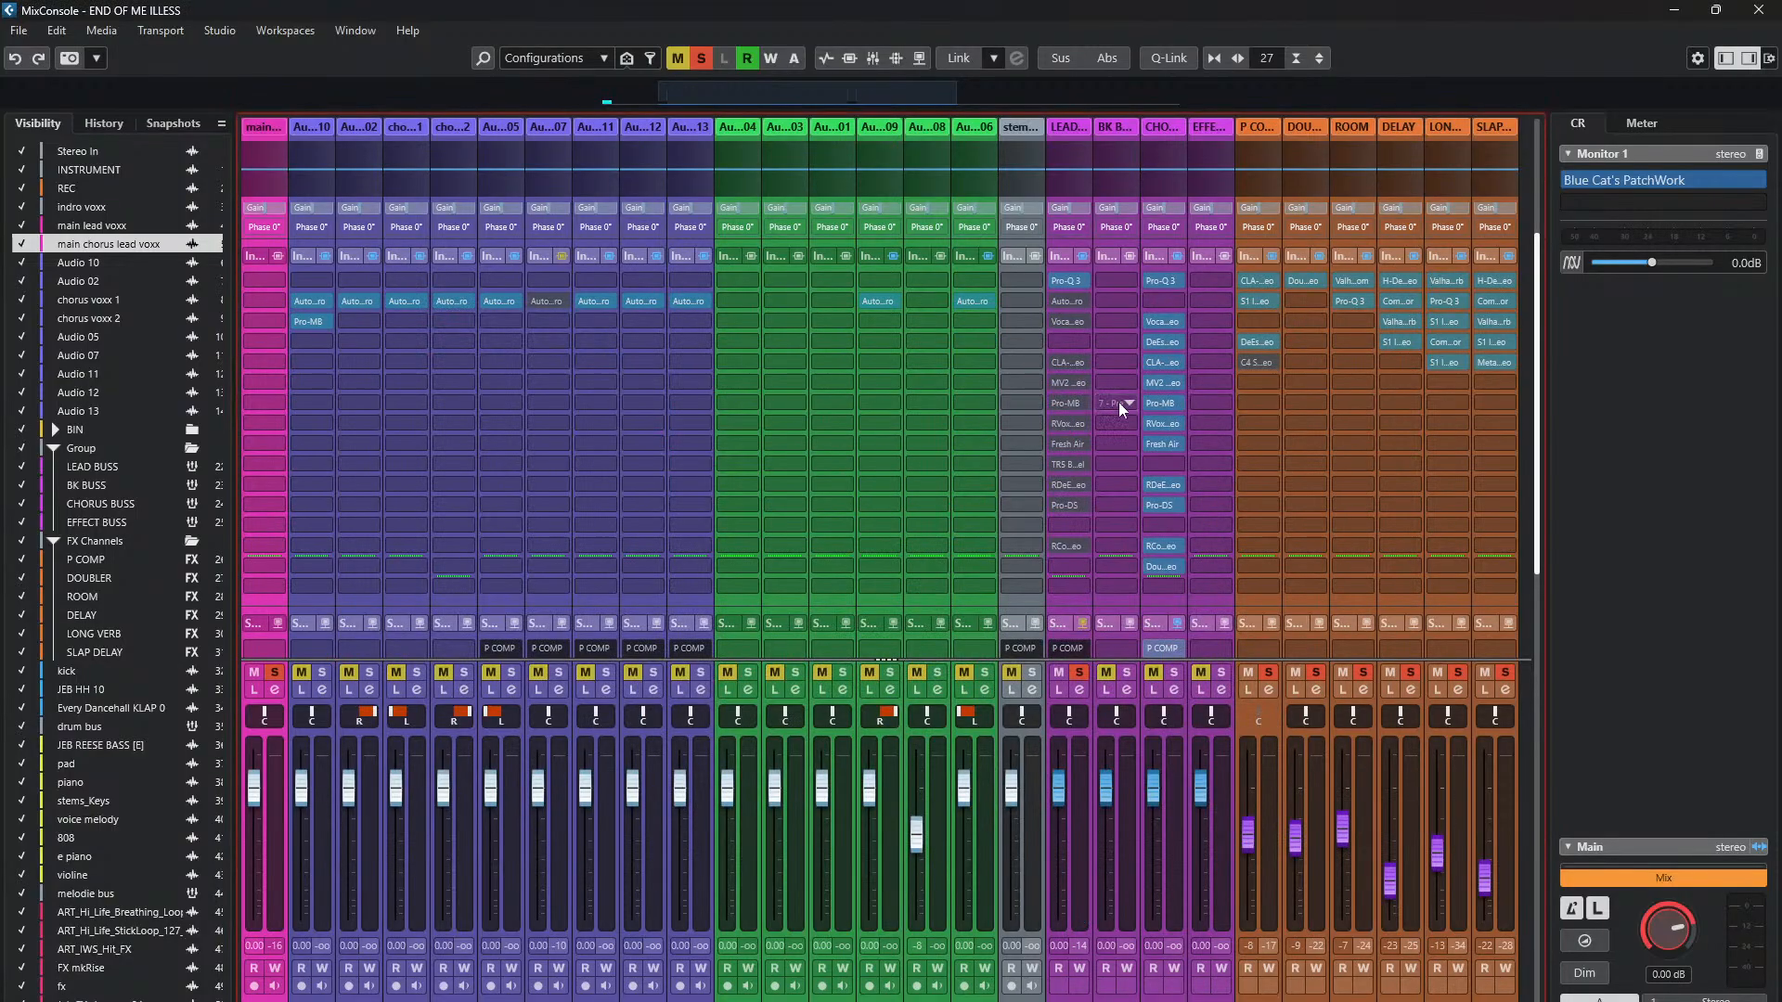
pyautogui.click(1060, 284)
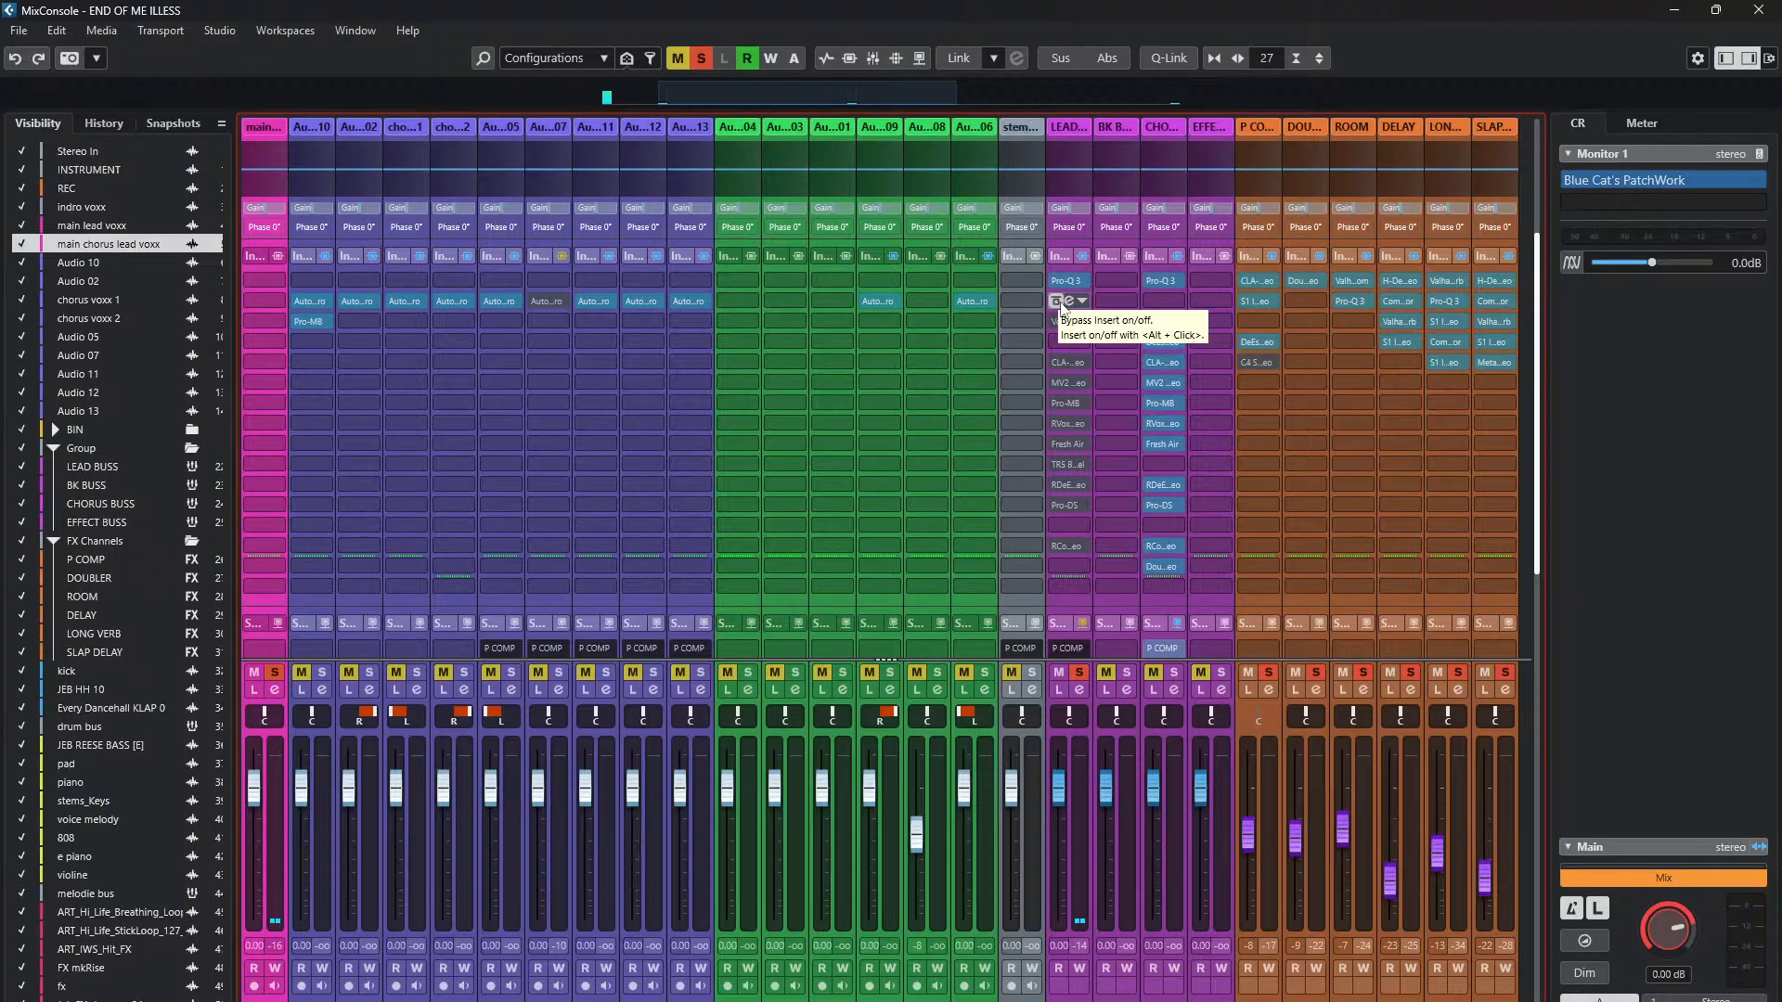
pyautogui.click(1069, 301)
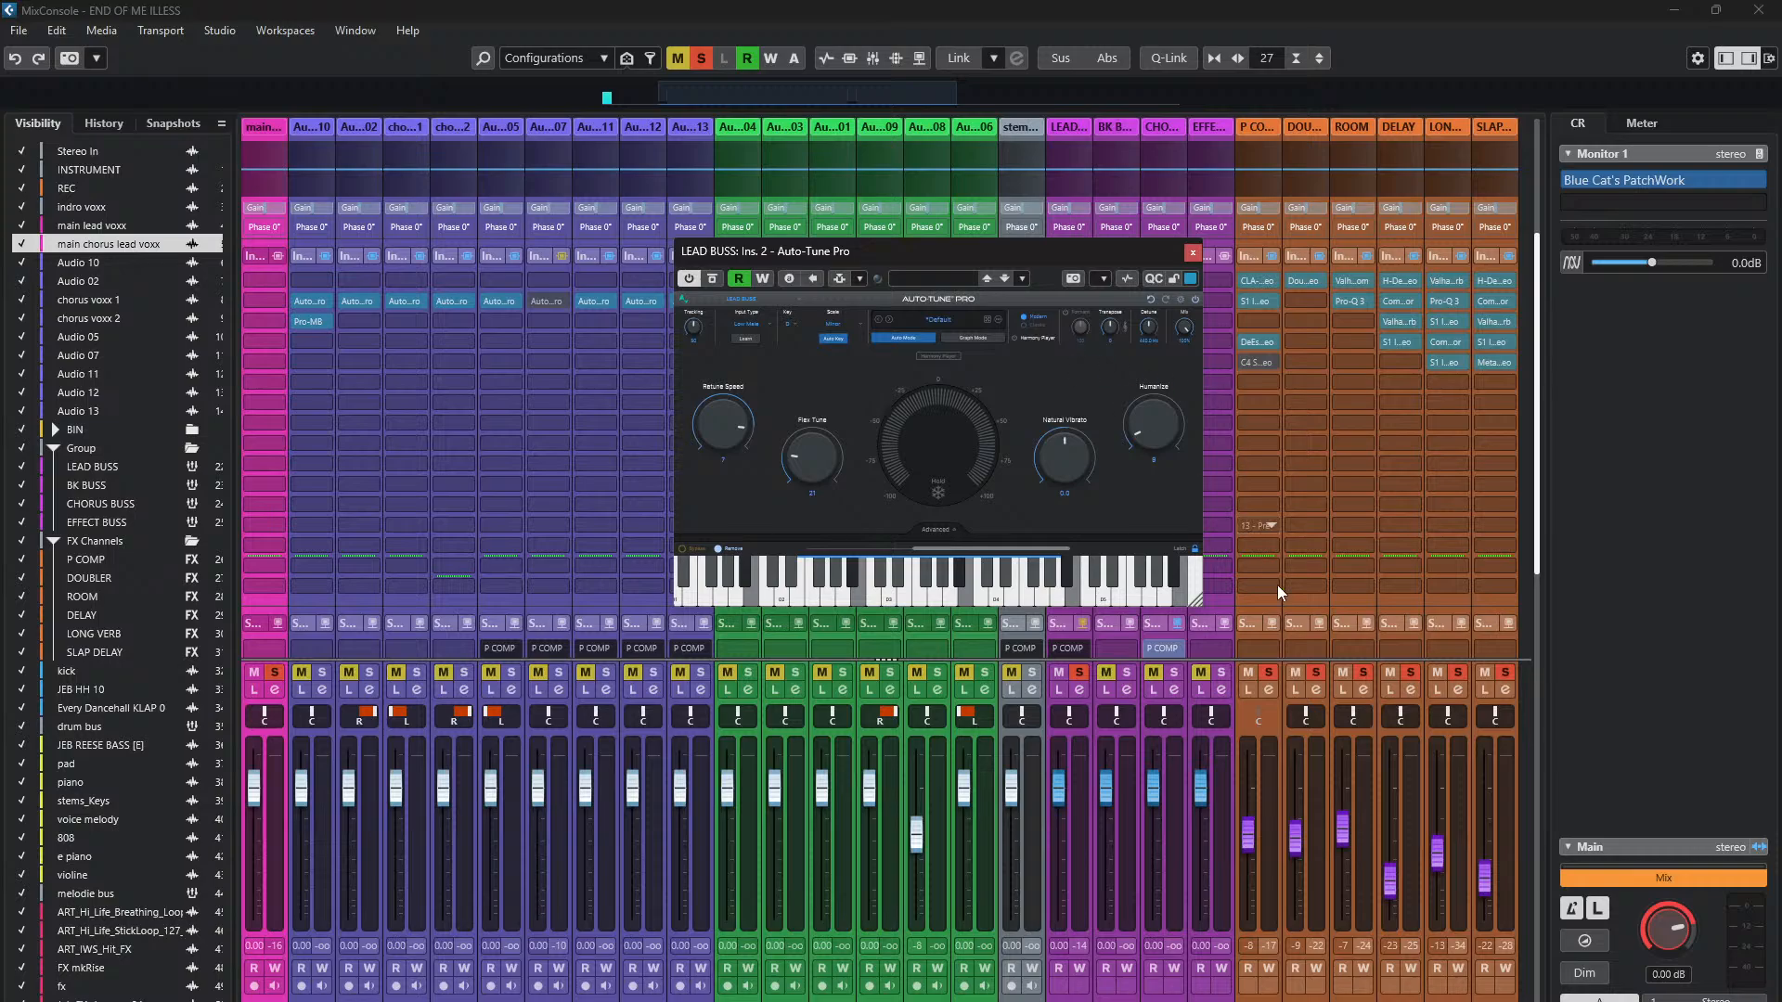
pyautogui.moveTo(1197, 602); pyautogui.dragTo(1510, 737)
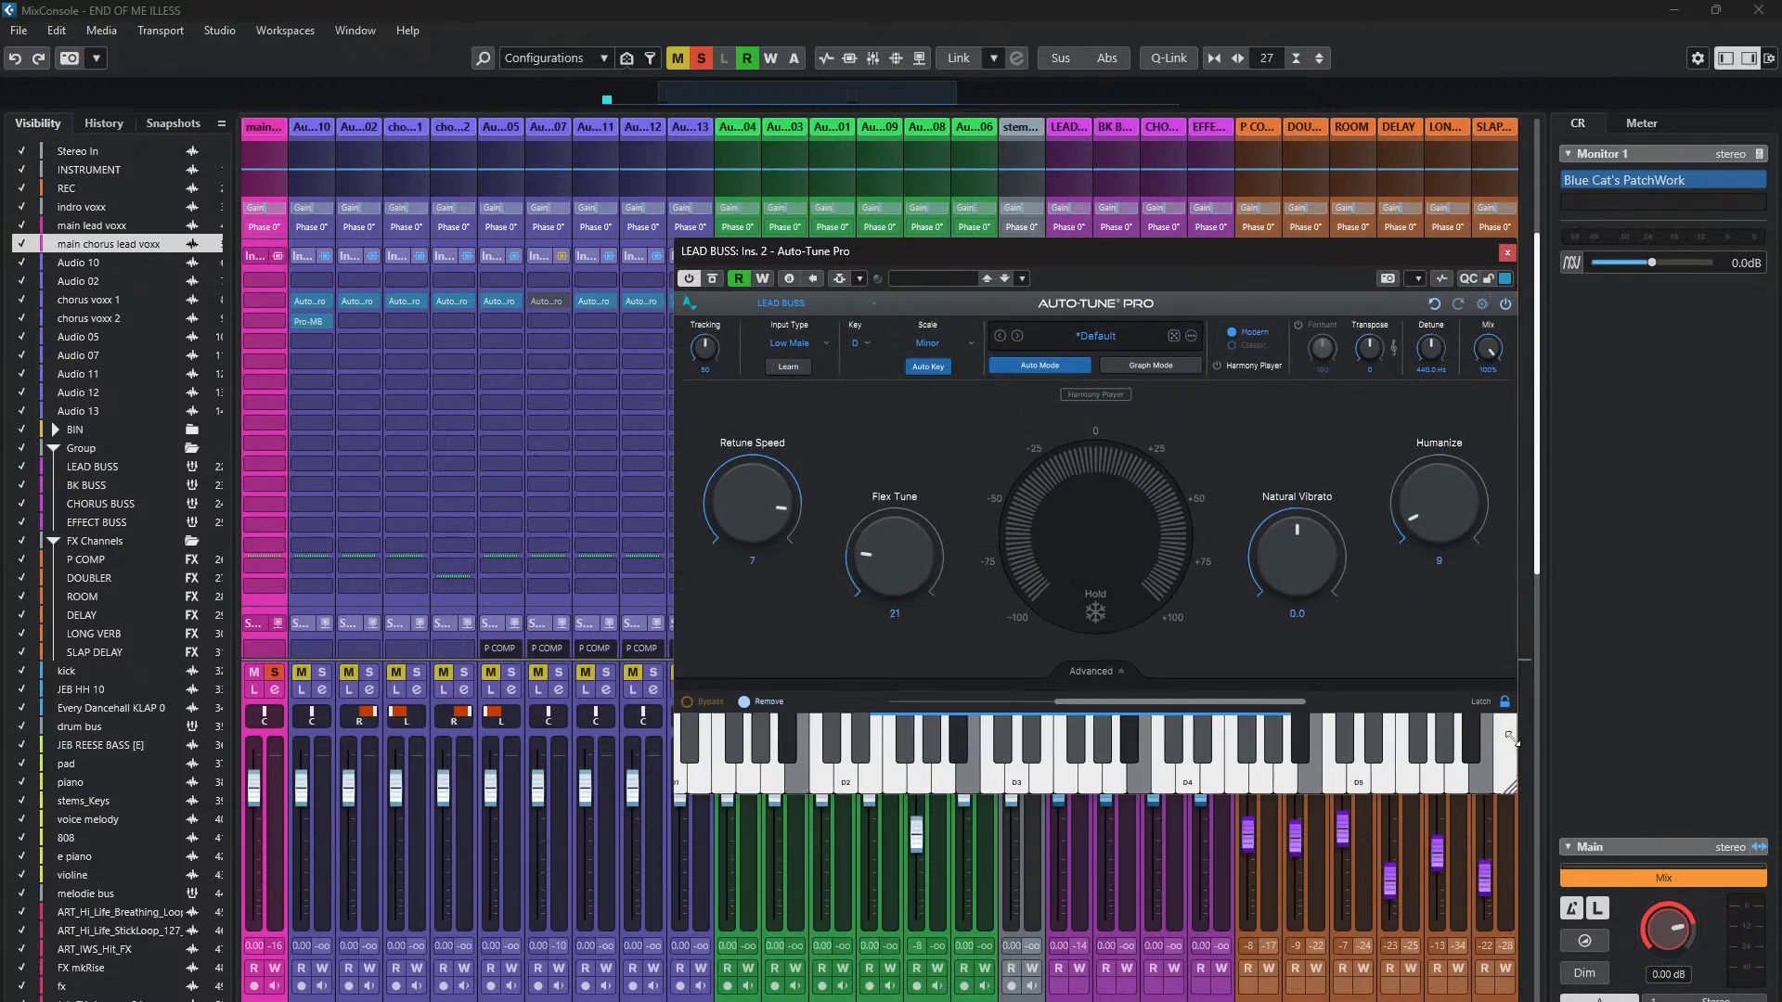
pyautogui.moveTo(1149, 265); pyautogui.dragTo(1014, 270)
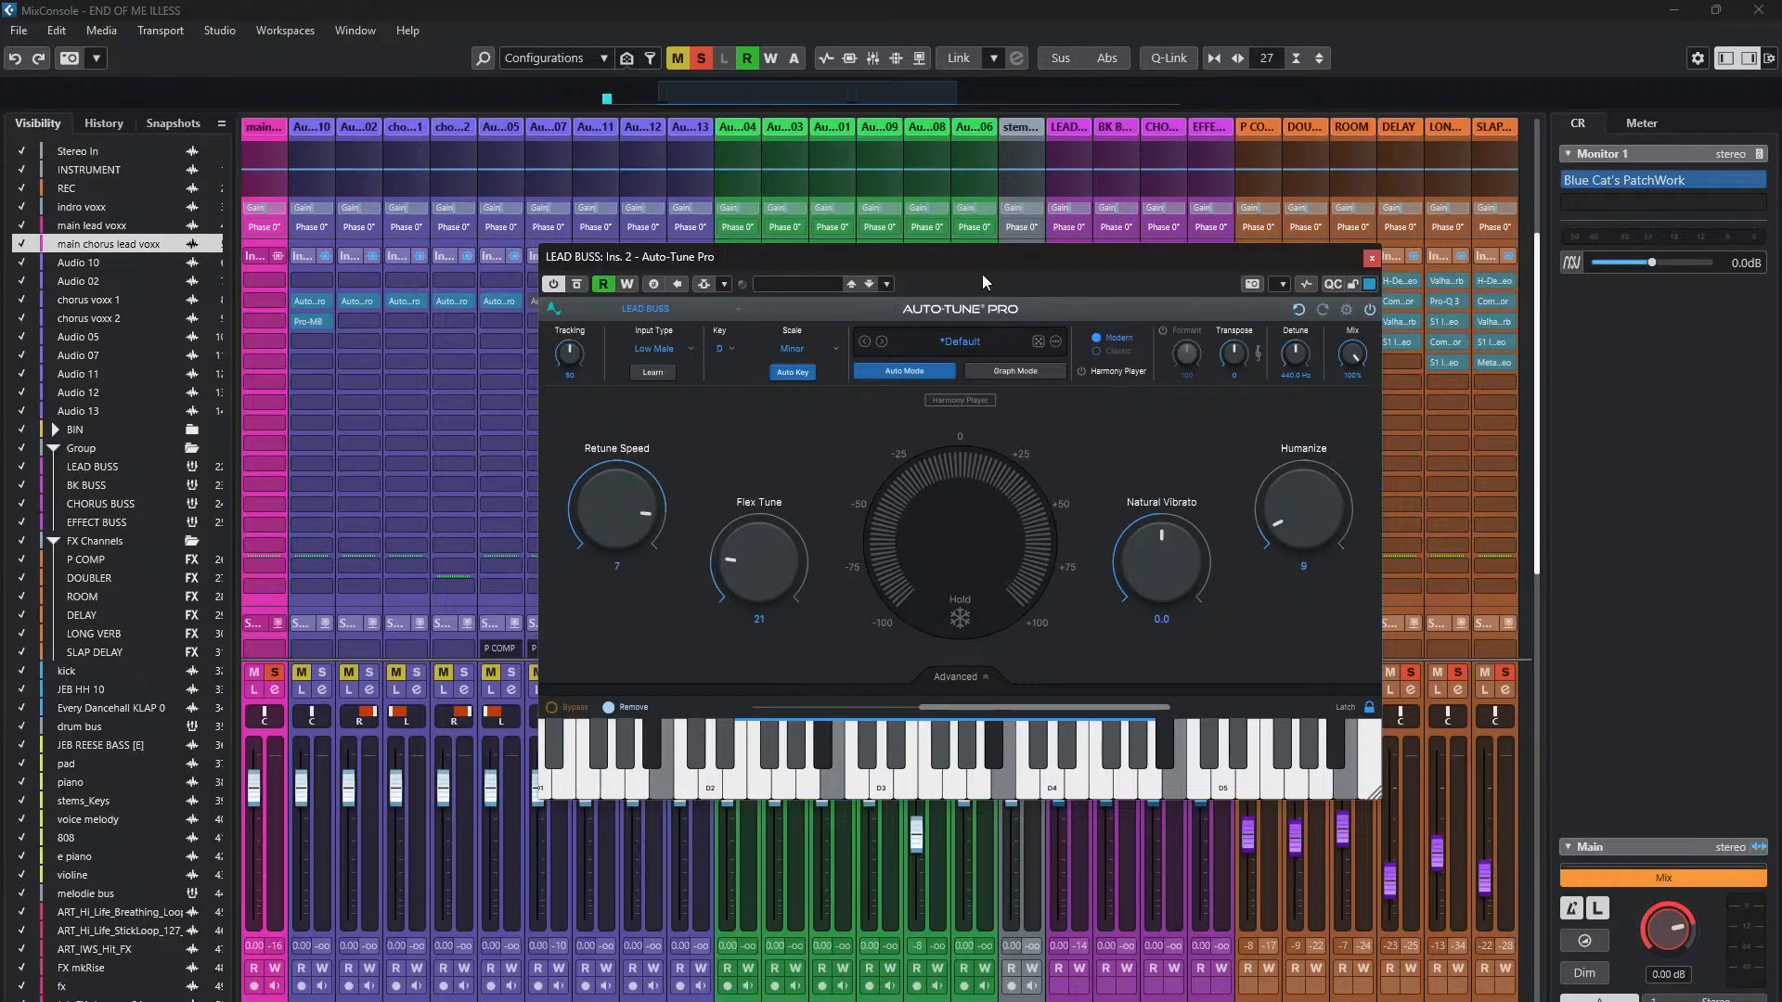
pyautogui.moveTo(985, 286); pyautogui.dragTo(1078, 266)
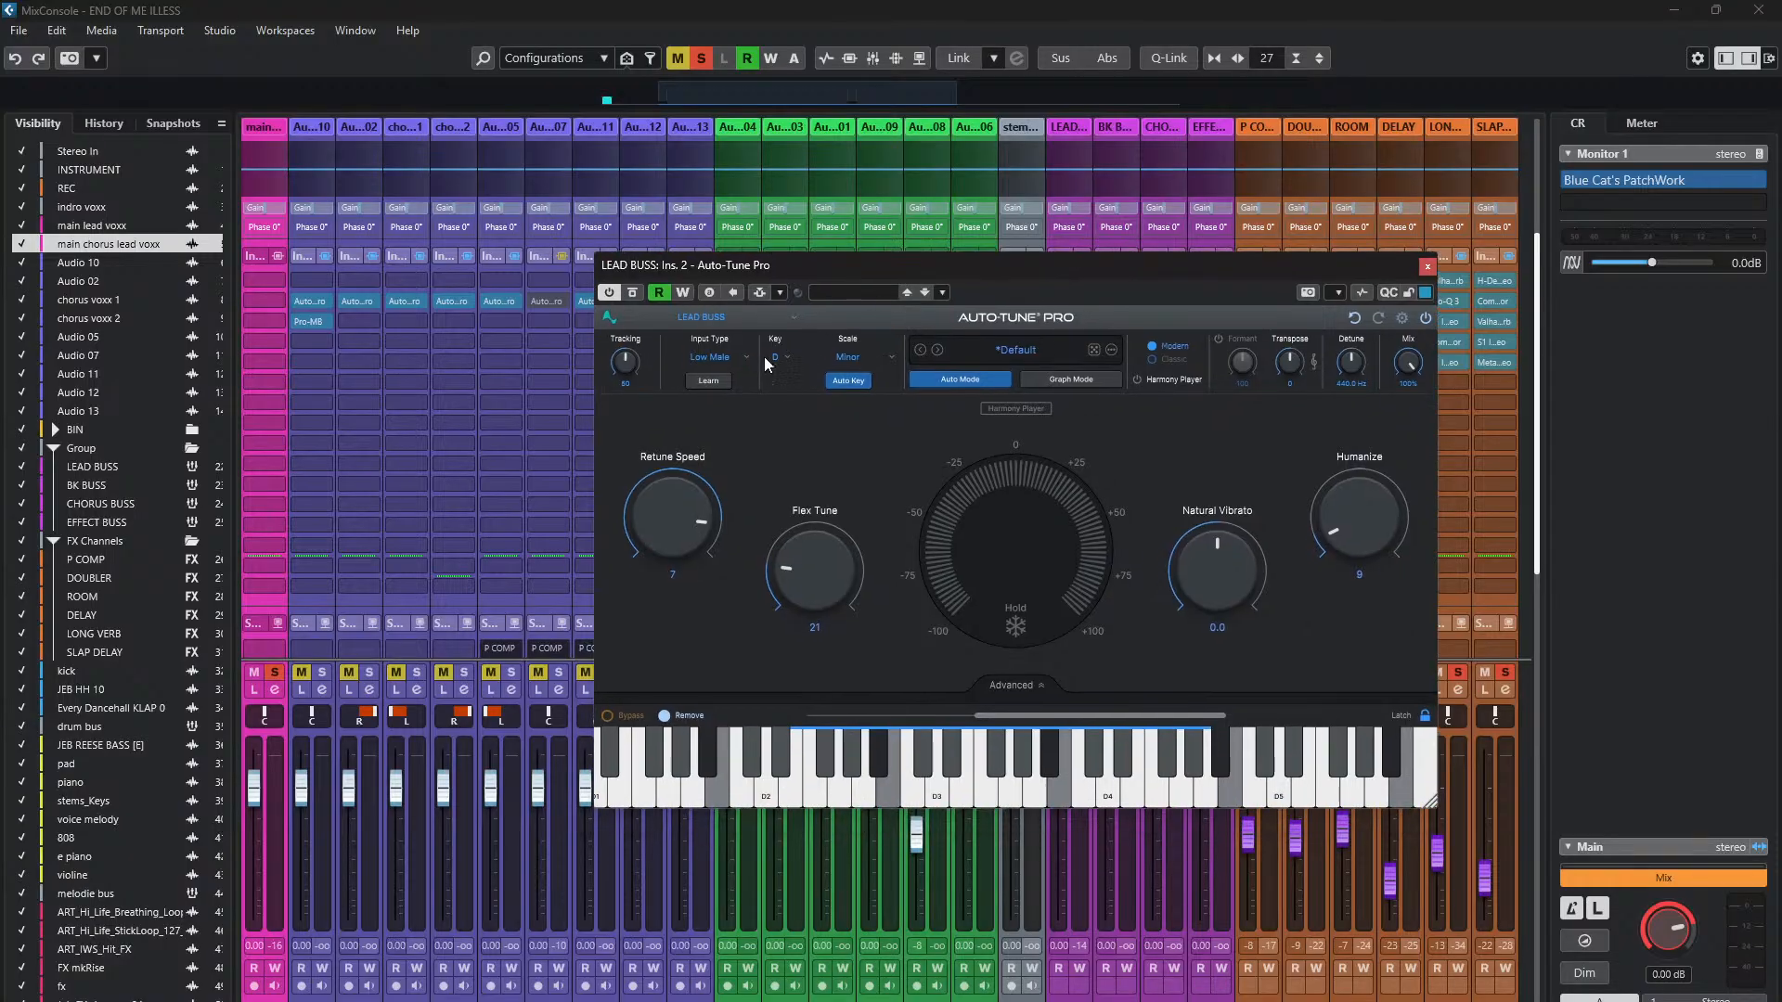
pyautogui.moveTo(1090, 276)
pyautogui.mouseDown()
pyautogui.moveTo(993, 504)
pyautogui.moveTo(1068, 588)
pyautogui.moveTo(1161, 398)
pyautogui.moveTo(1138, 366)
pyautogui.moveTo(1155, 282)
pyautogui.moveTo(1029, 318)
pyautogui.moveTo(1138, 284)
pyautogui.moveTo(1088, 293)
pyautogui.mouseUp()
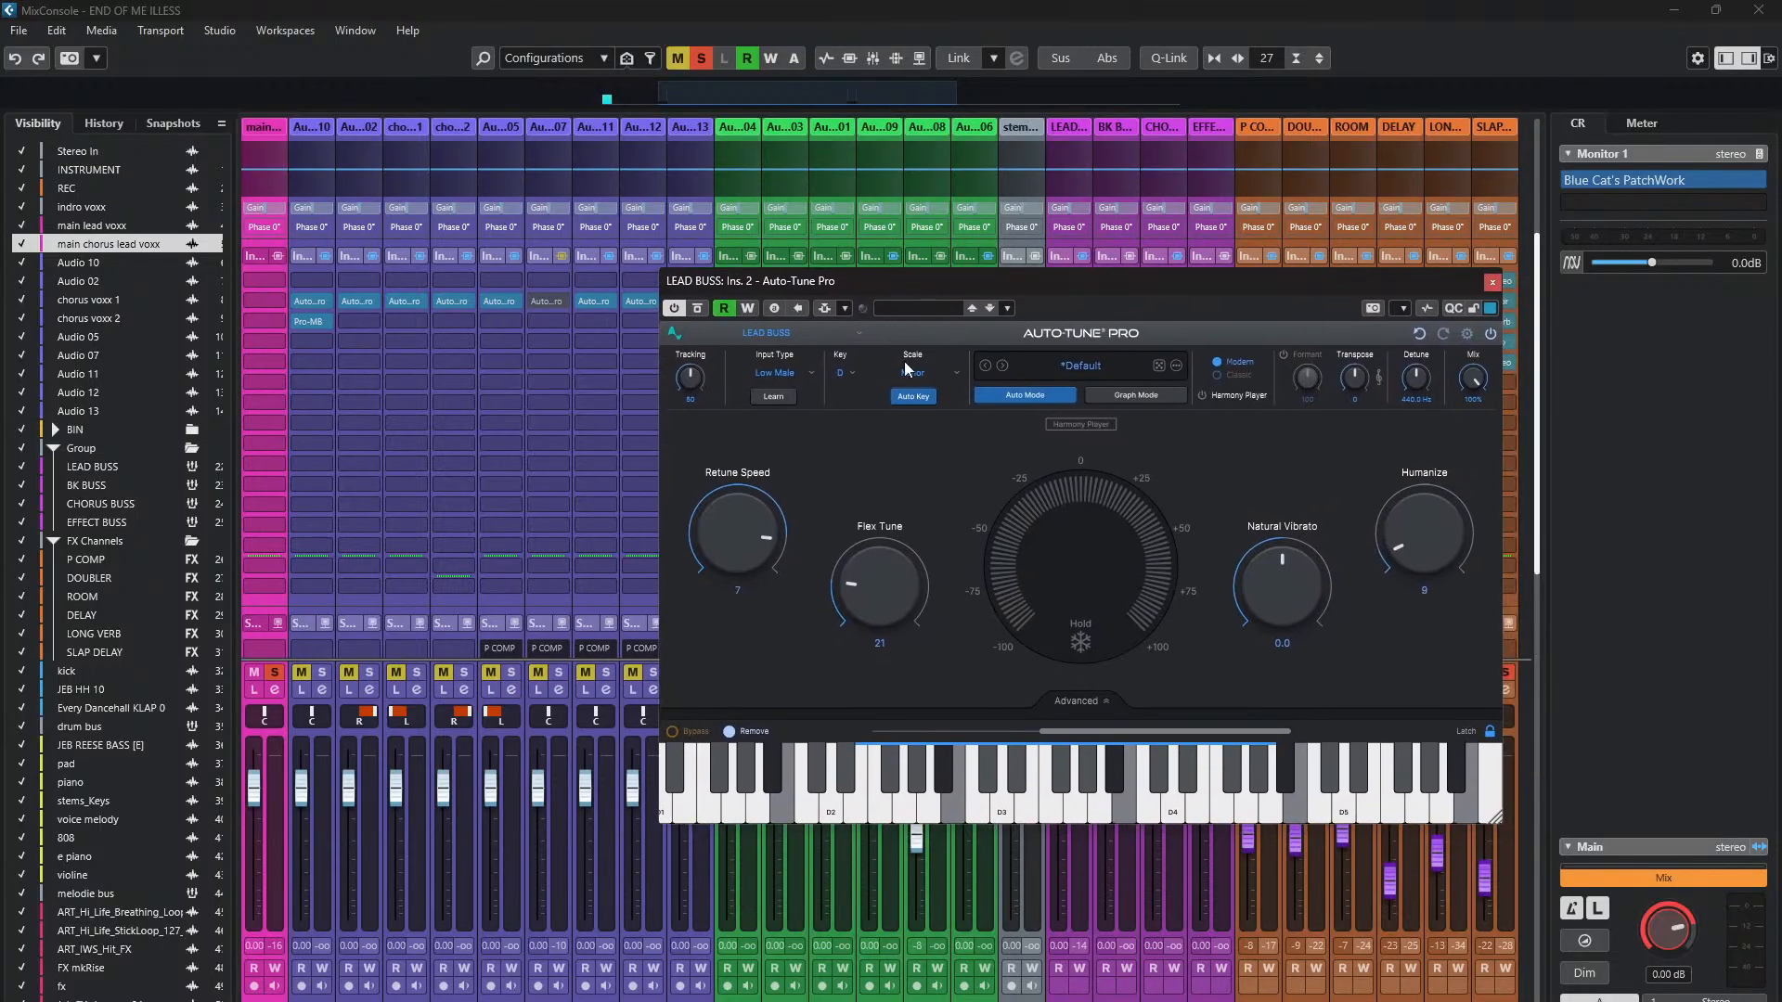
# - Review Auto-Tune Pro's input type choices and its Flex Tune and Humanize settings without changing them, and close the plug-in
pyautogui.click(811, 375)
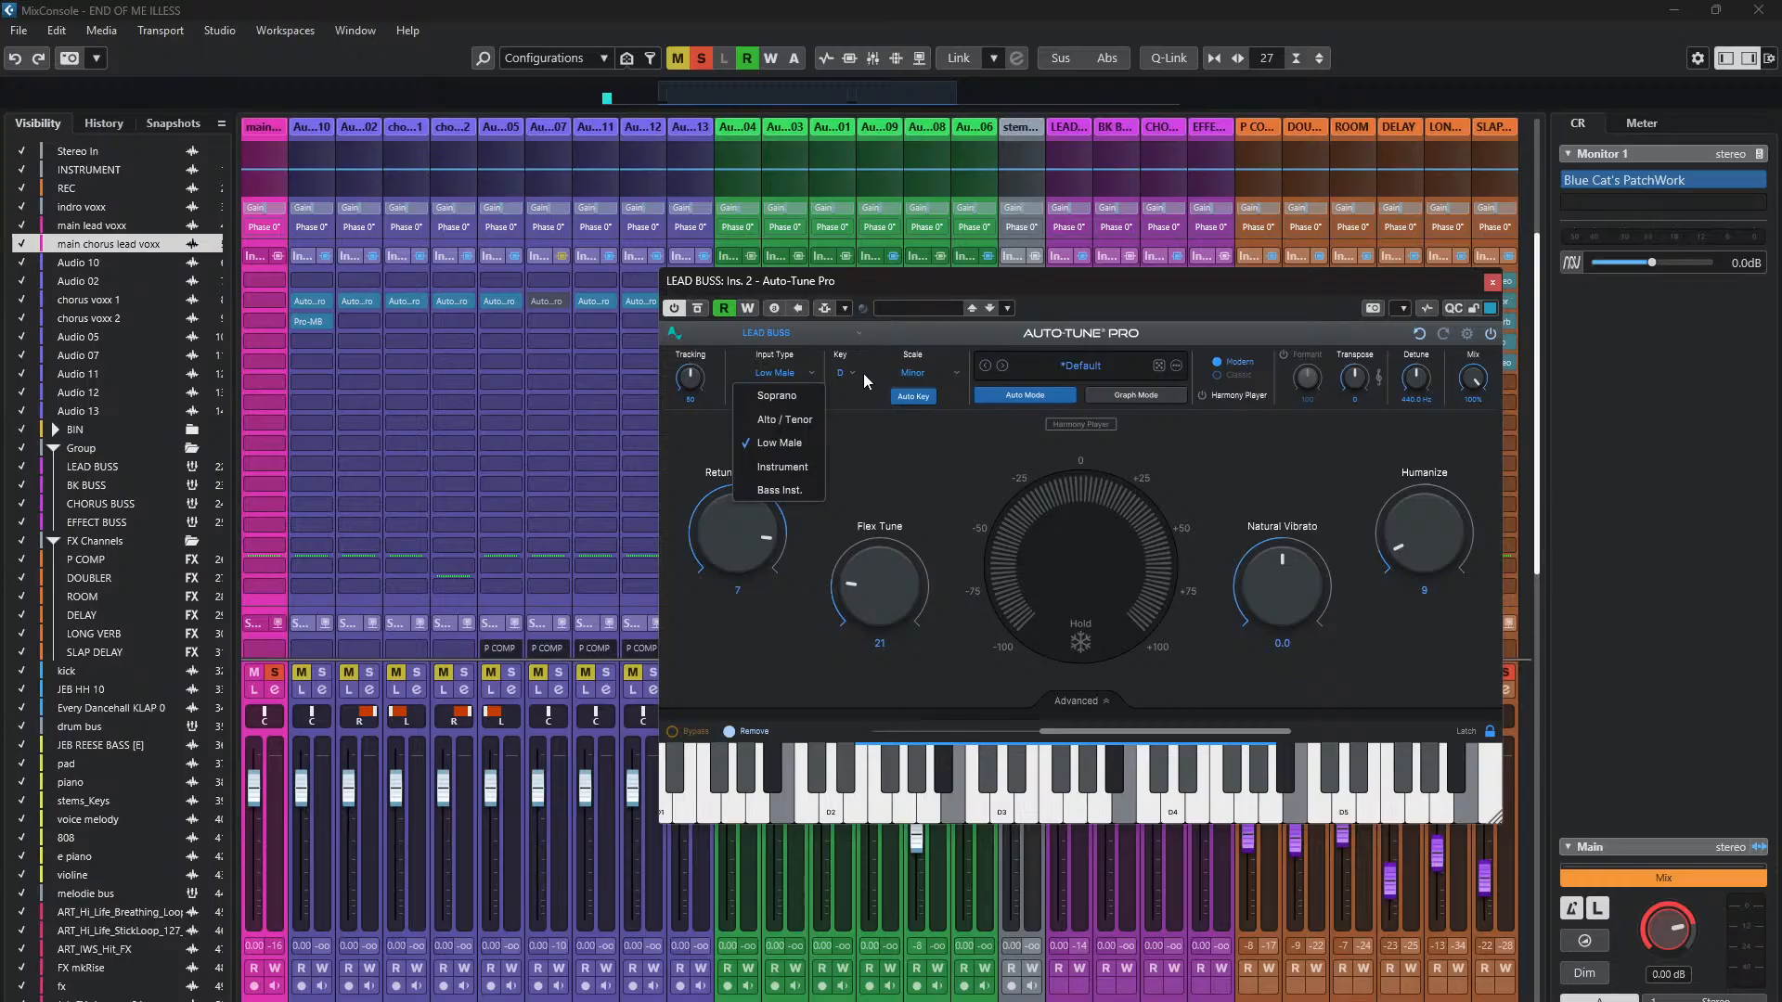
pyautogui.click(938, 459)
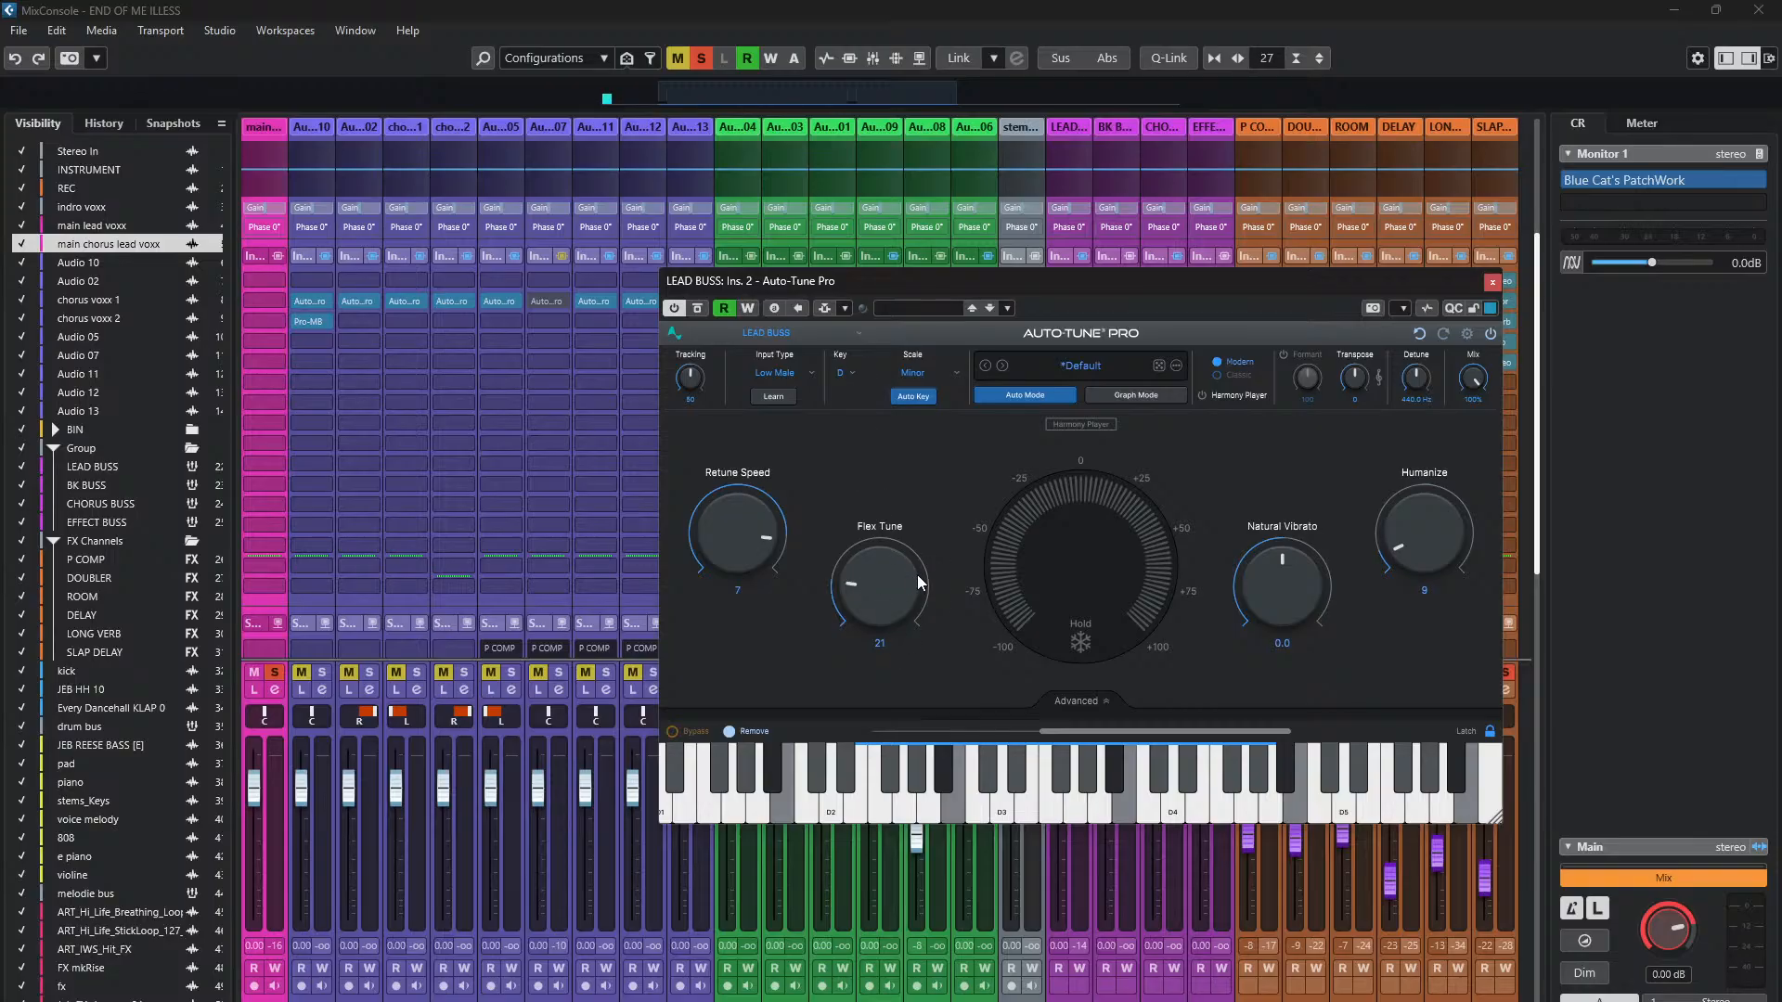
pyautogui.moveTo(911, 563)
pyautogui.moveTo(1431, 532)
pyautogui.click(1492, 284)
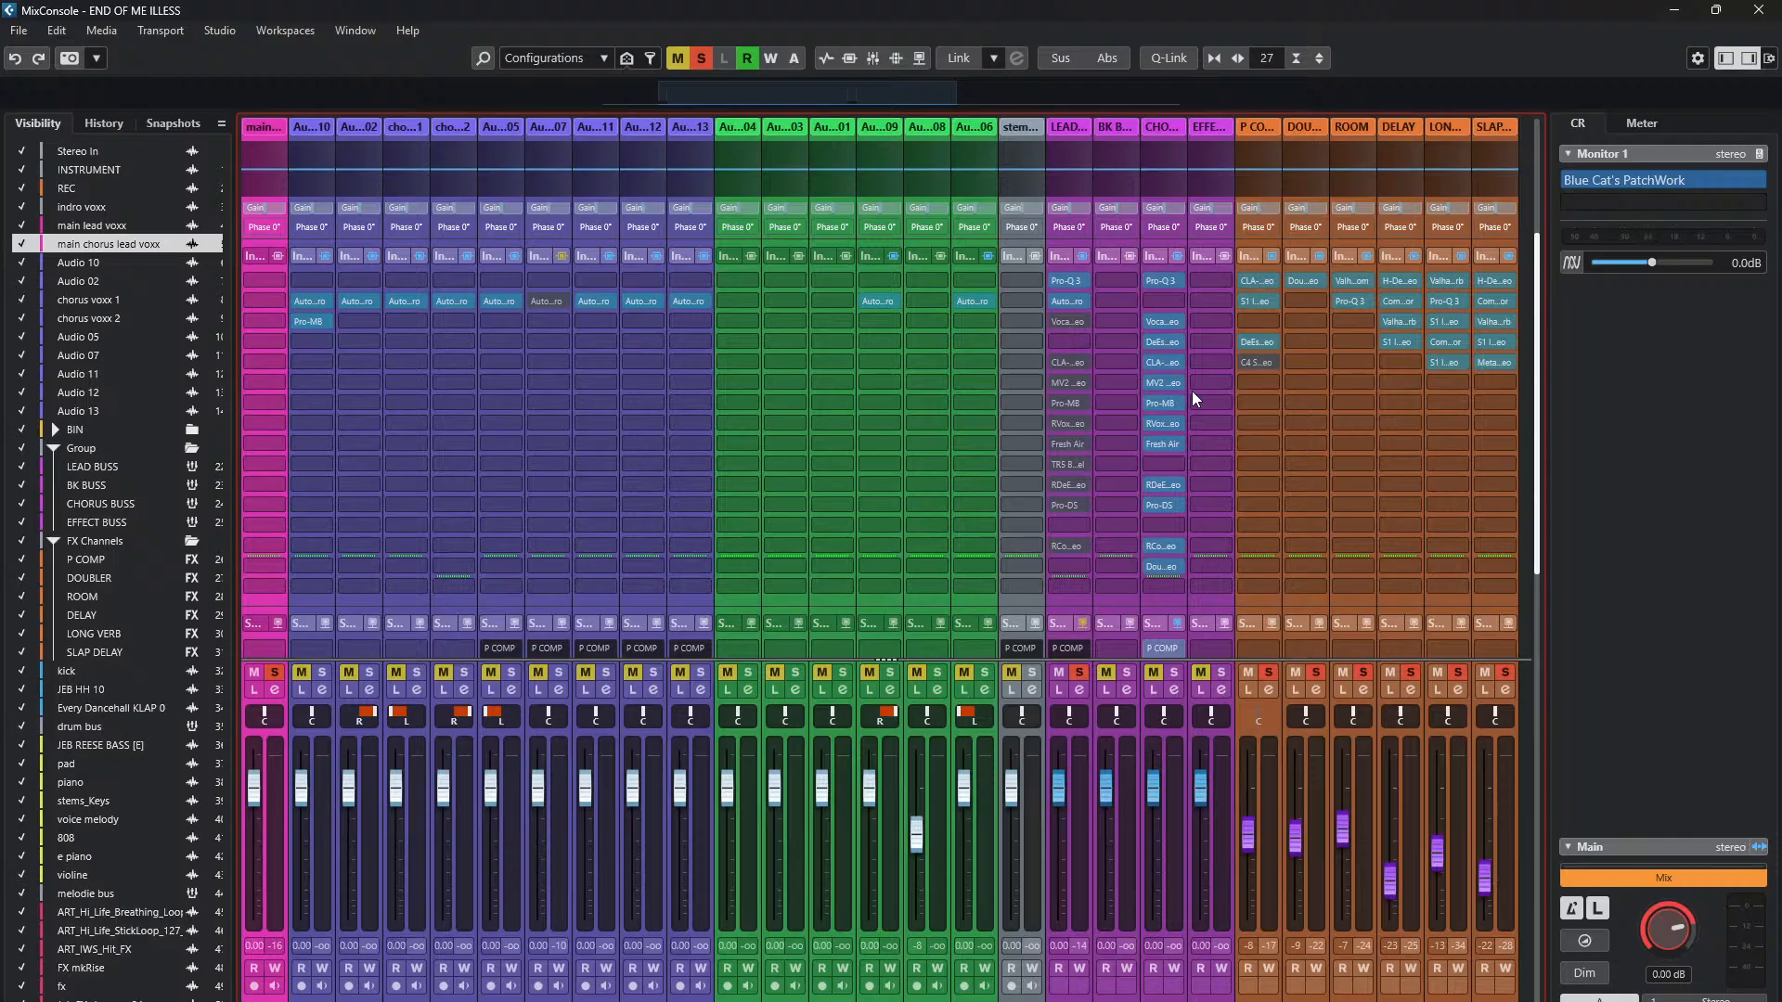
# - Play the chorus lead and compare the LEAD BUSS sound with Auto-Tune Pro active and bypassed
pyautogui.press('space')
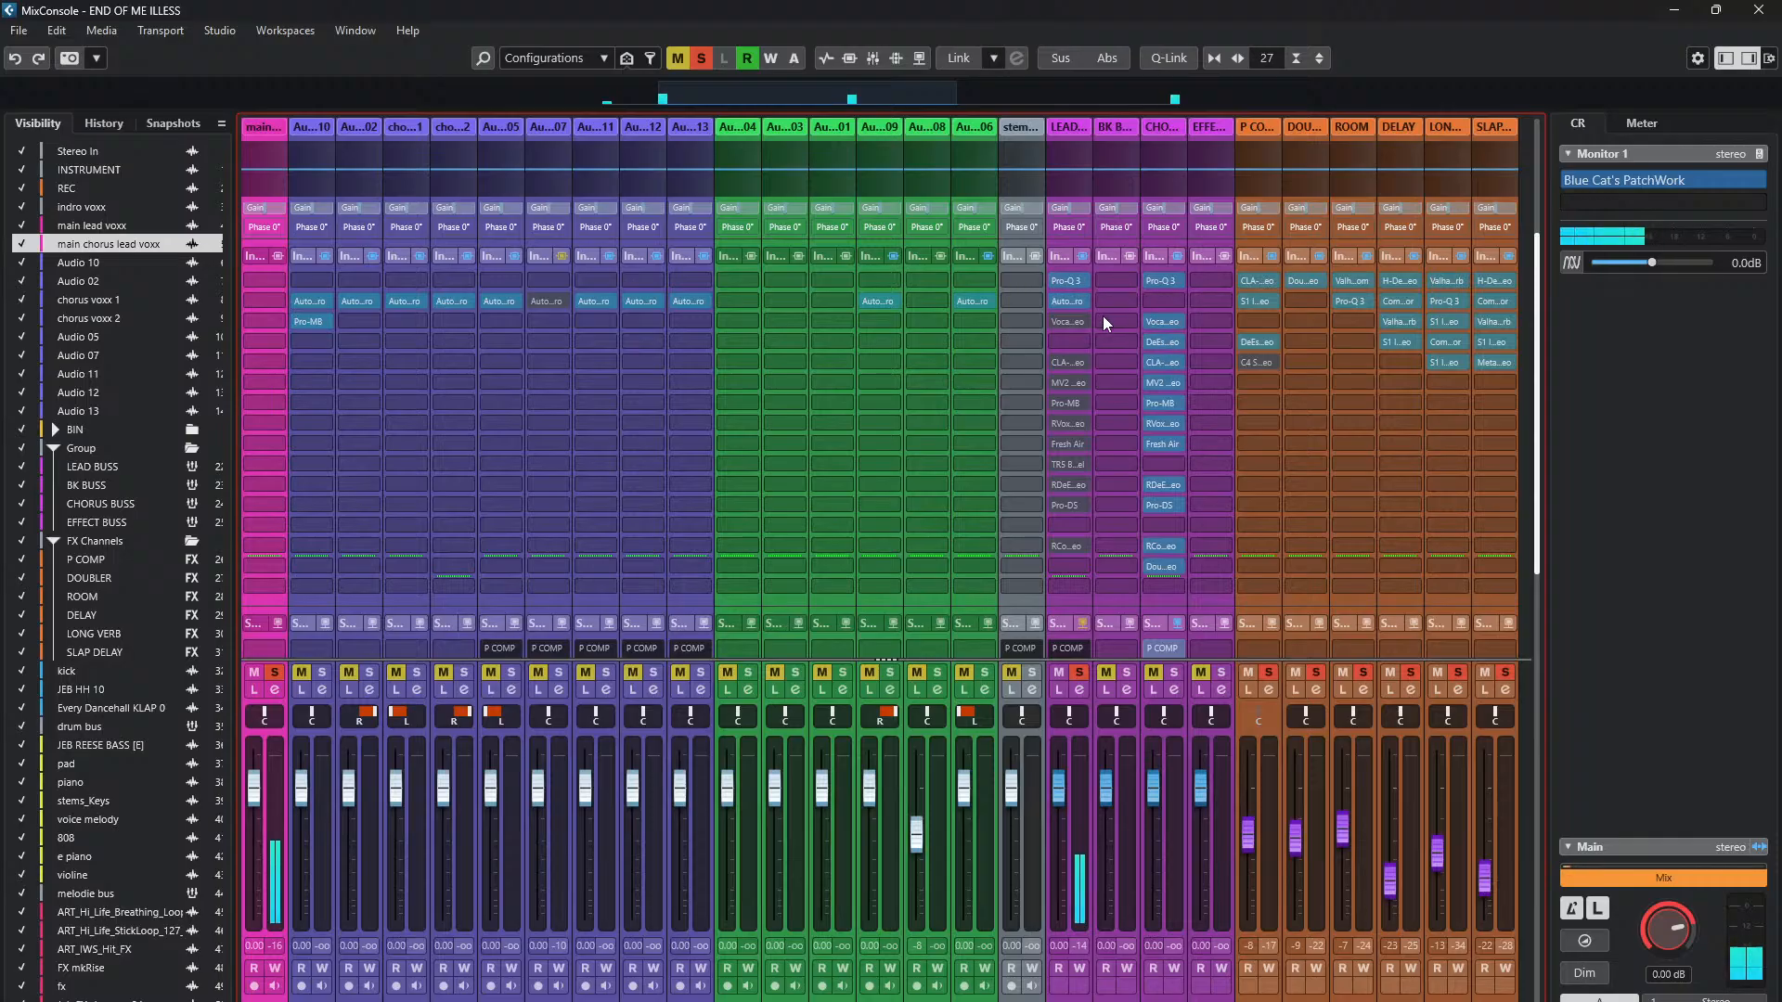
pyautogui.moveTo(1072, 302)
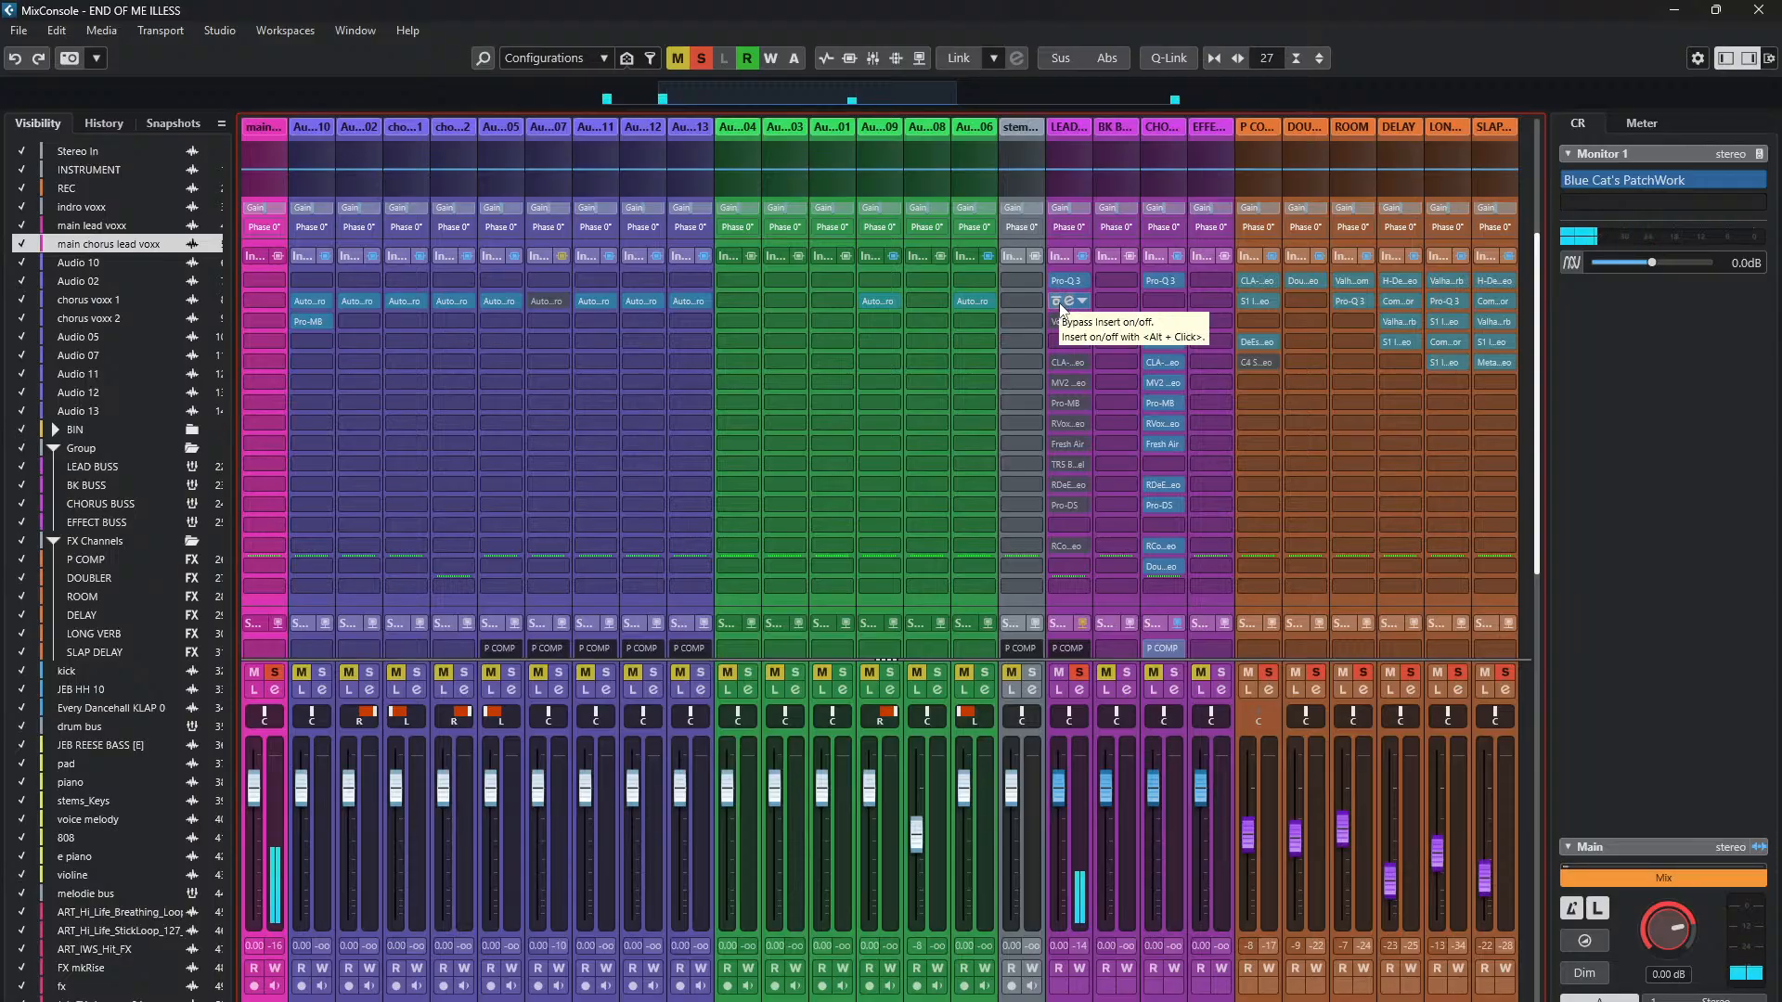
pyautogui.click(1059, 303)
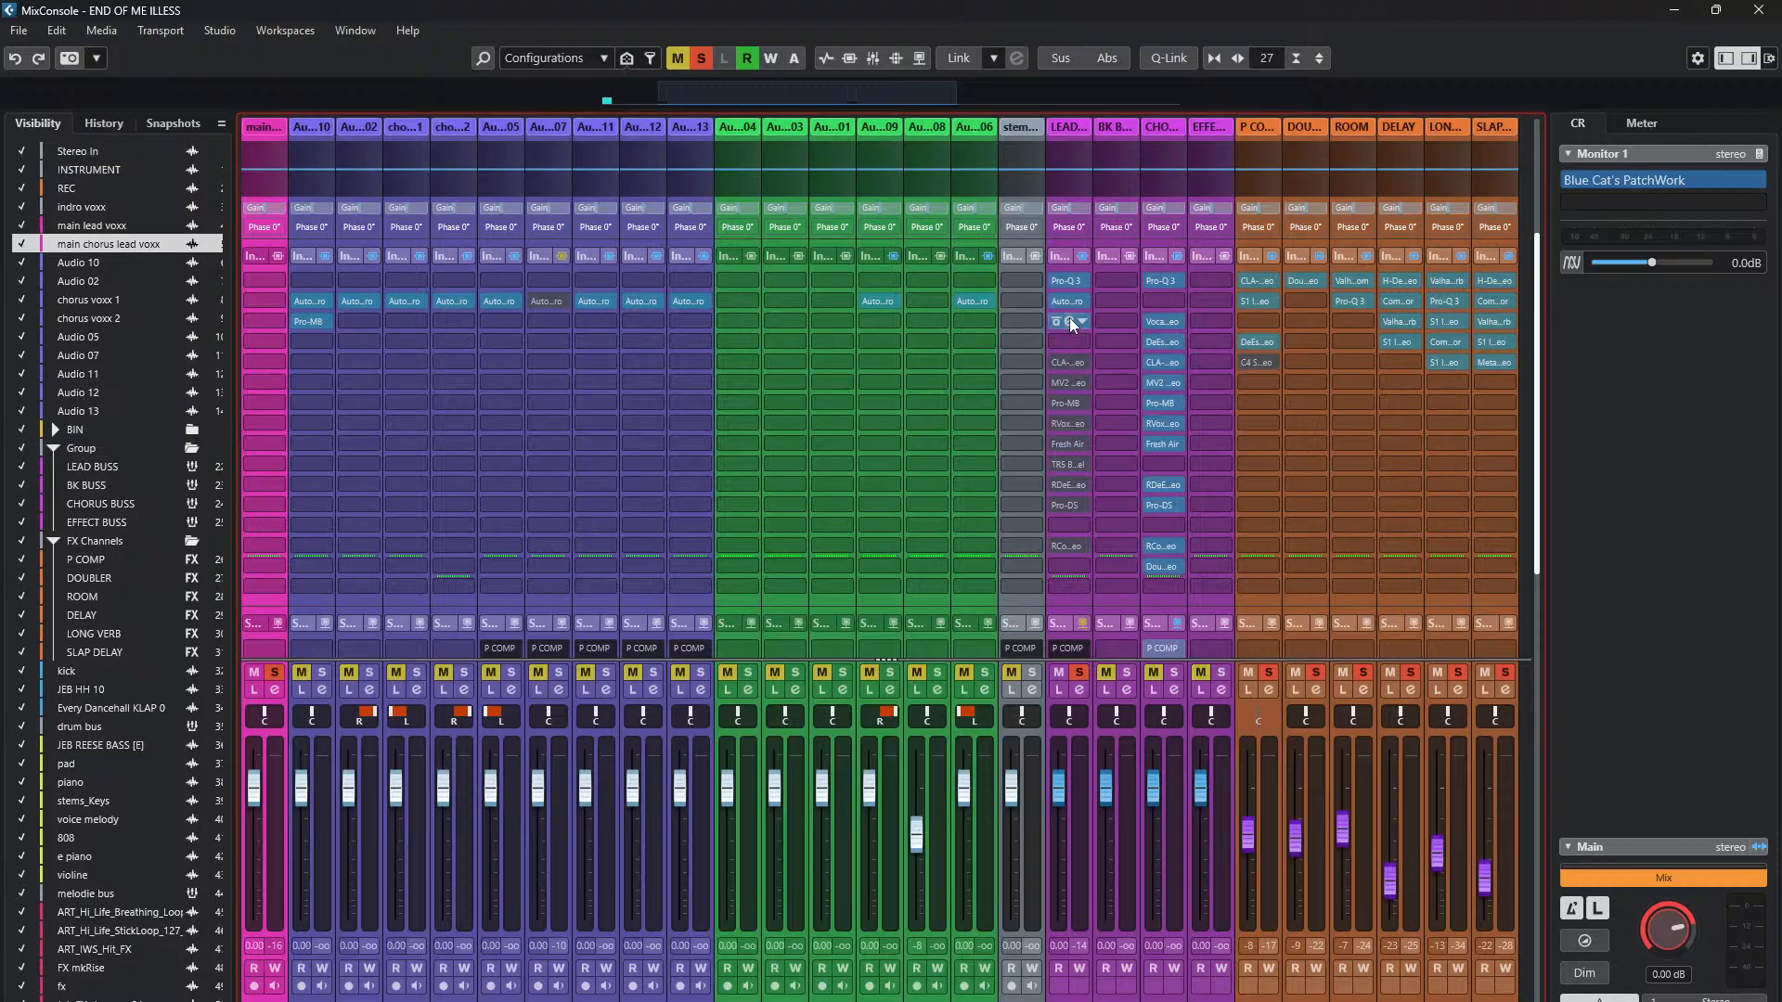
# - Activate and open Vocal Rider Stereo on the LEAD BUSS, and play the chorus lead through it
pyautogui.click(1069, 320)
pyautogui.moveTo(989, 240); pyautogui.dragTo(856, 220)
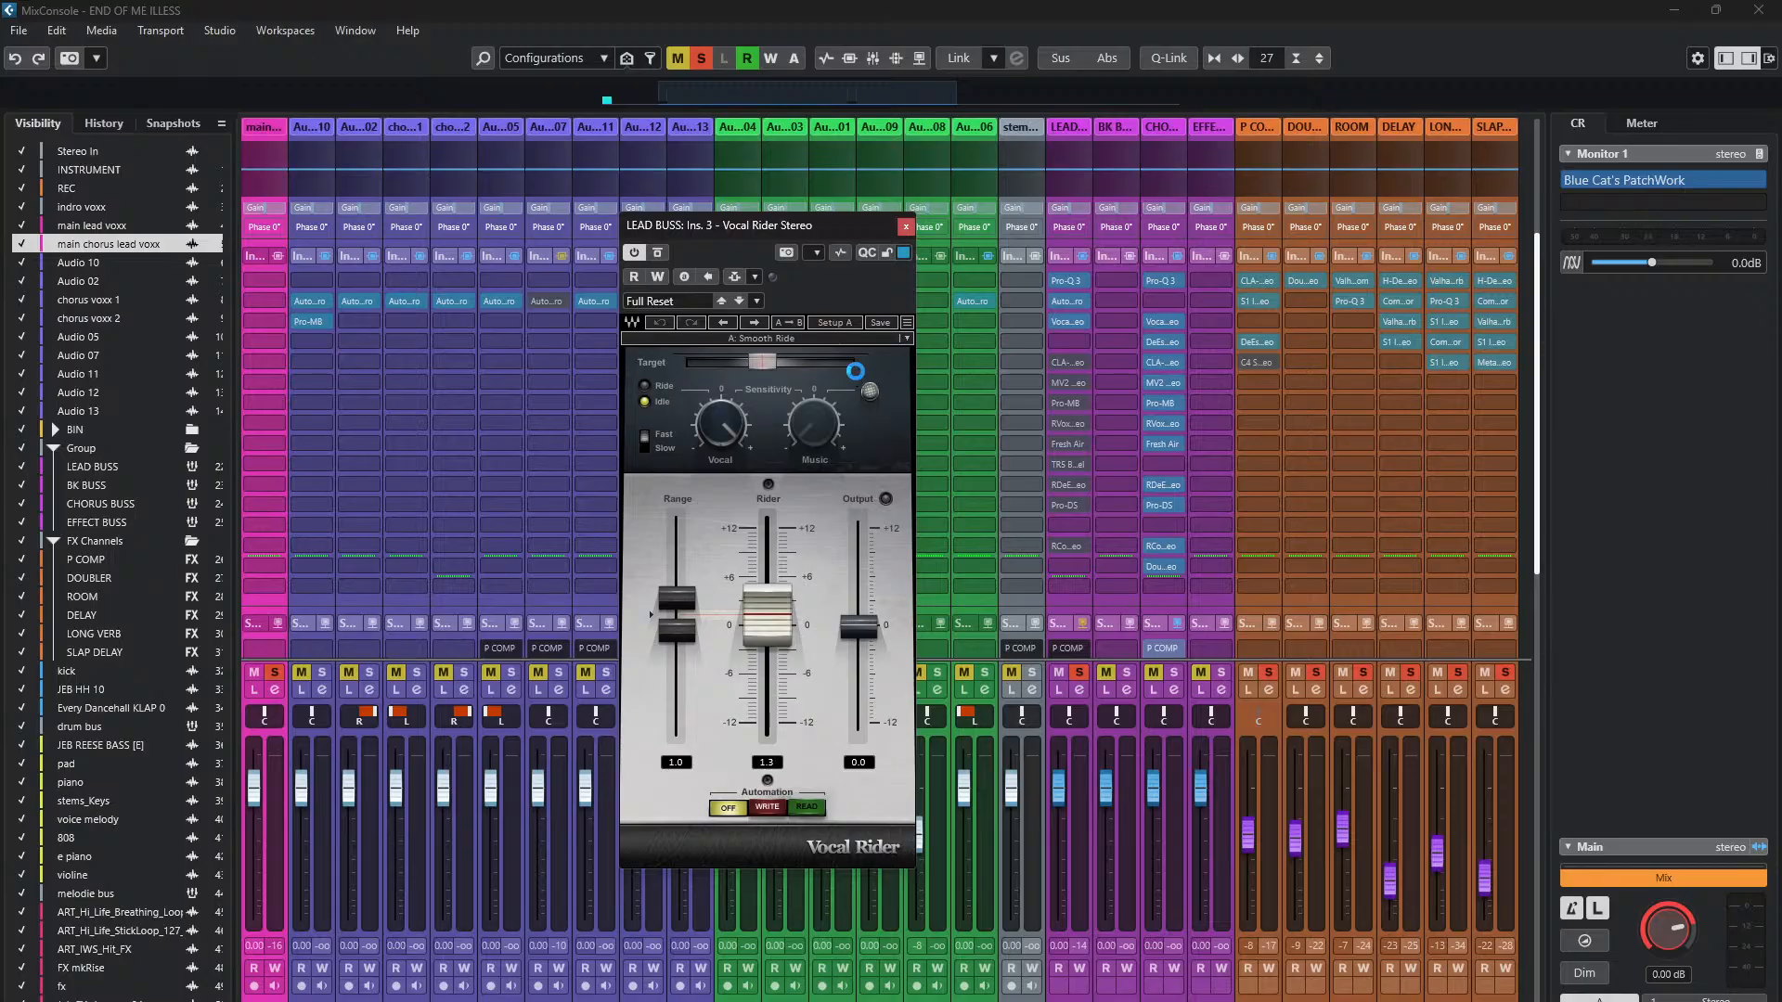
pyautogui.press('space')
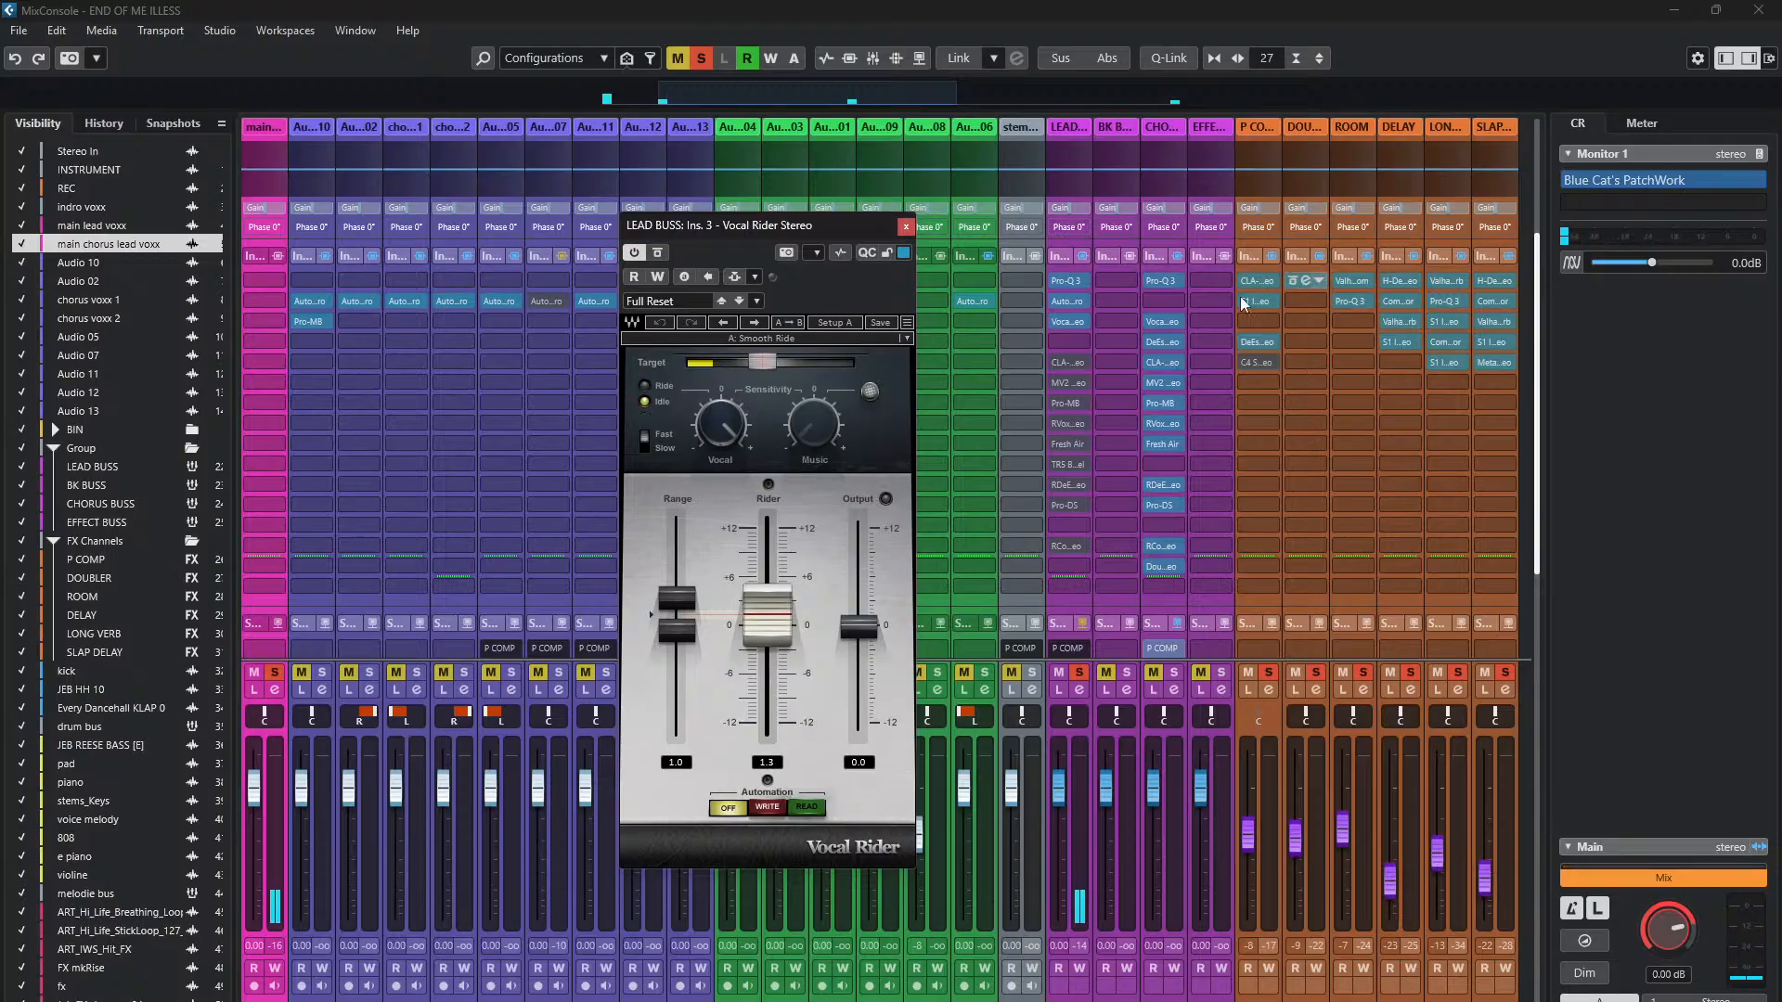
# - Review Vocal Rider's factory presets, keeping Smooth Ride, and point out its target control
pyautogui.click(908, 337)
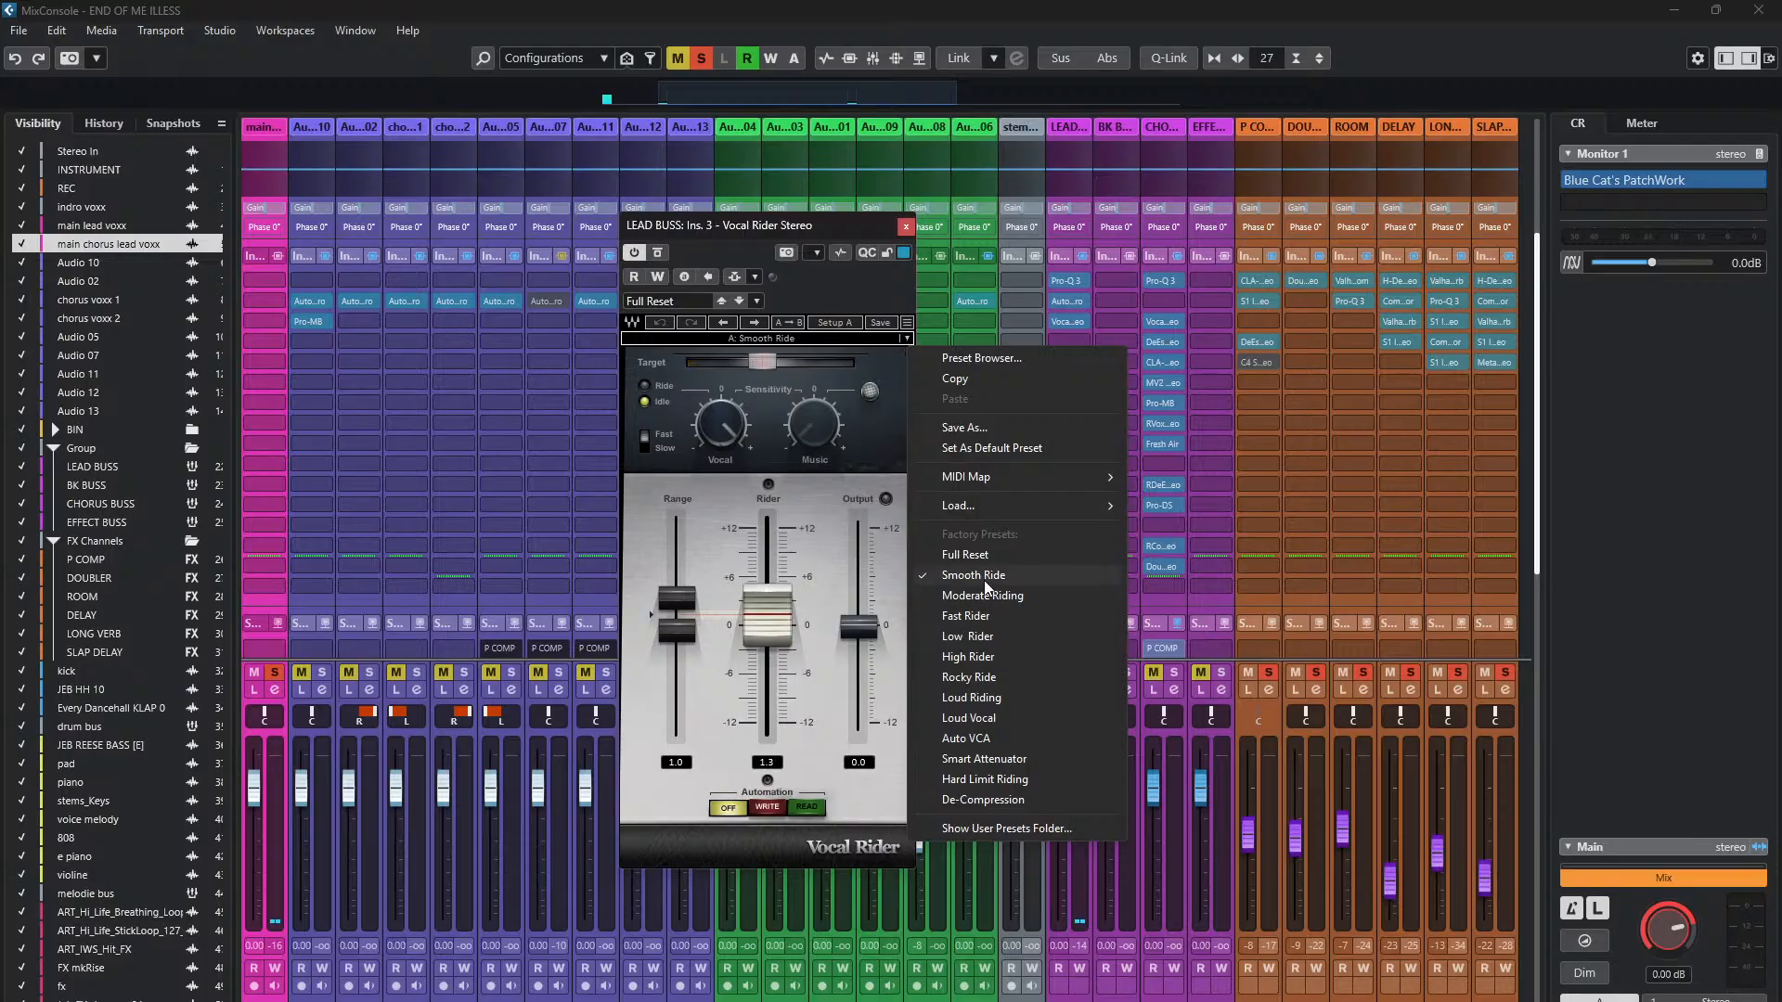
pyautogui.click(827, 501)
pyautogui.click(761, 364)
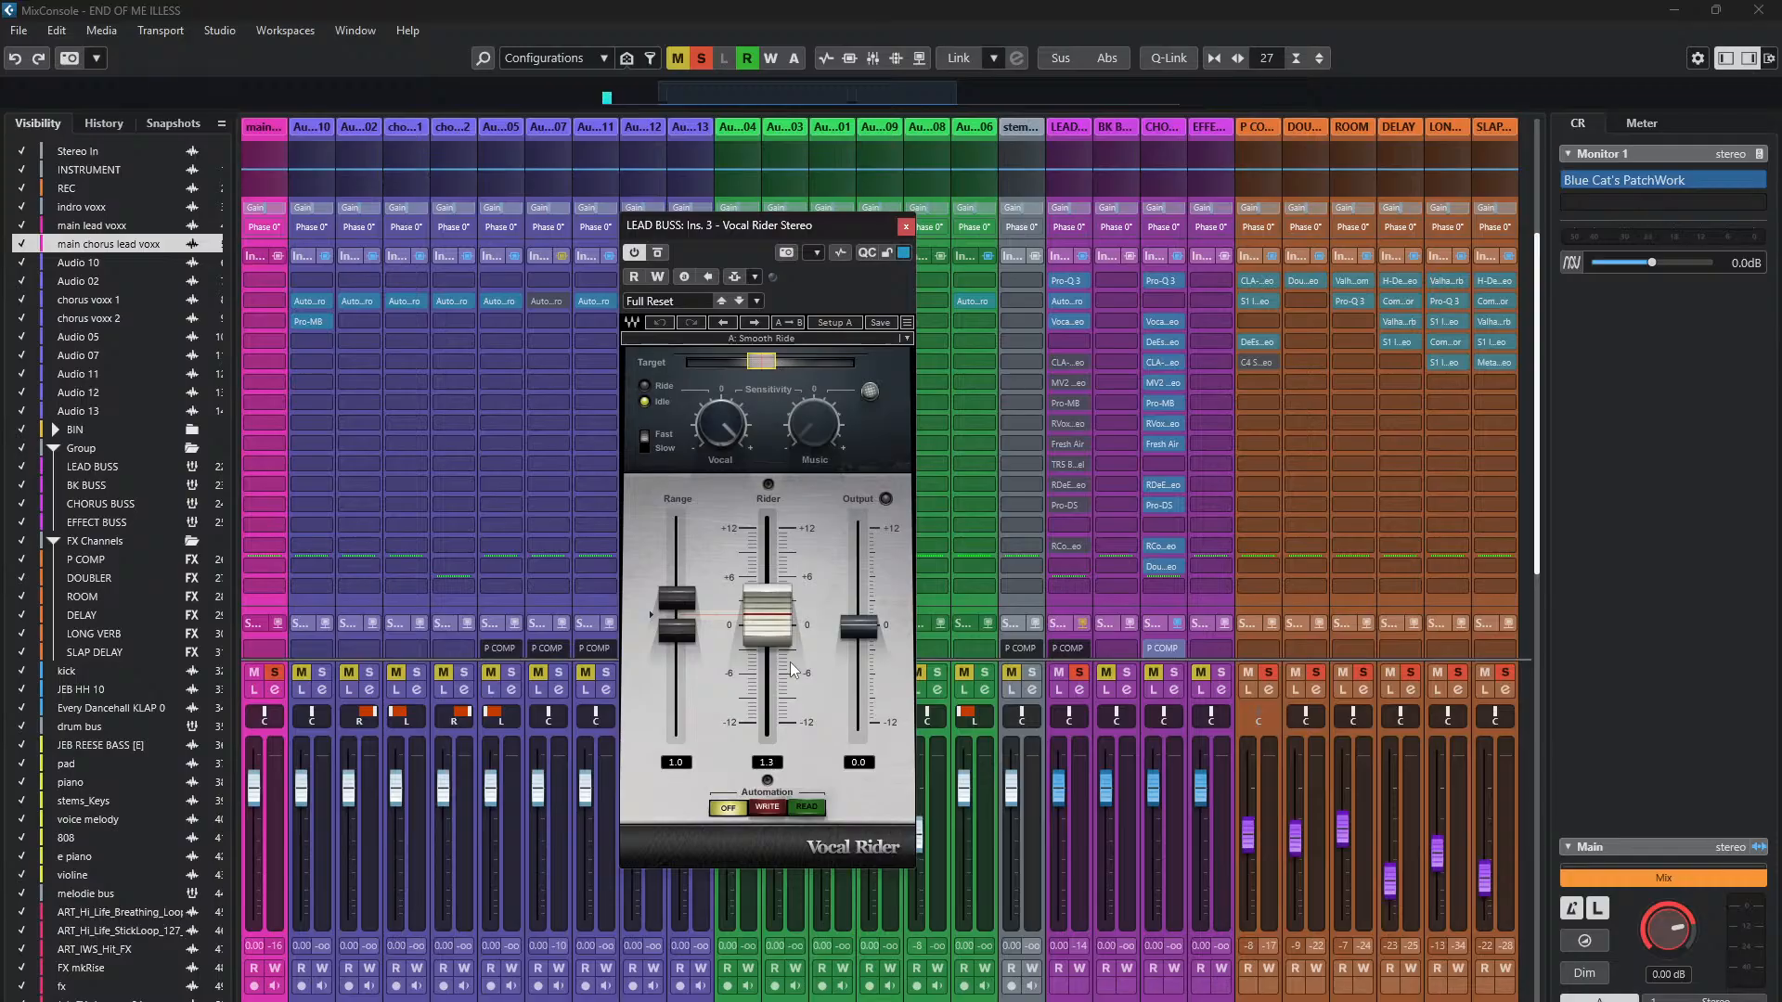
# - Lower Vocal Rider's lower range limit so the range reads 1.7, keep the slow speed, and raise the output to 0.6
pyautogui.moveTo(686, 631); pyautogui.dragTo(677, 637)
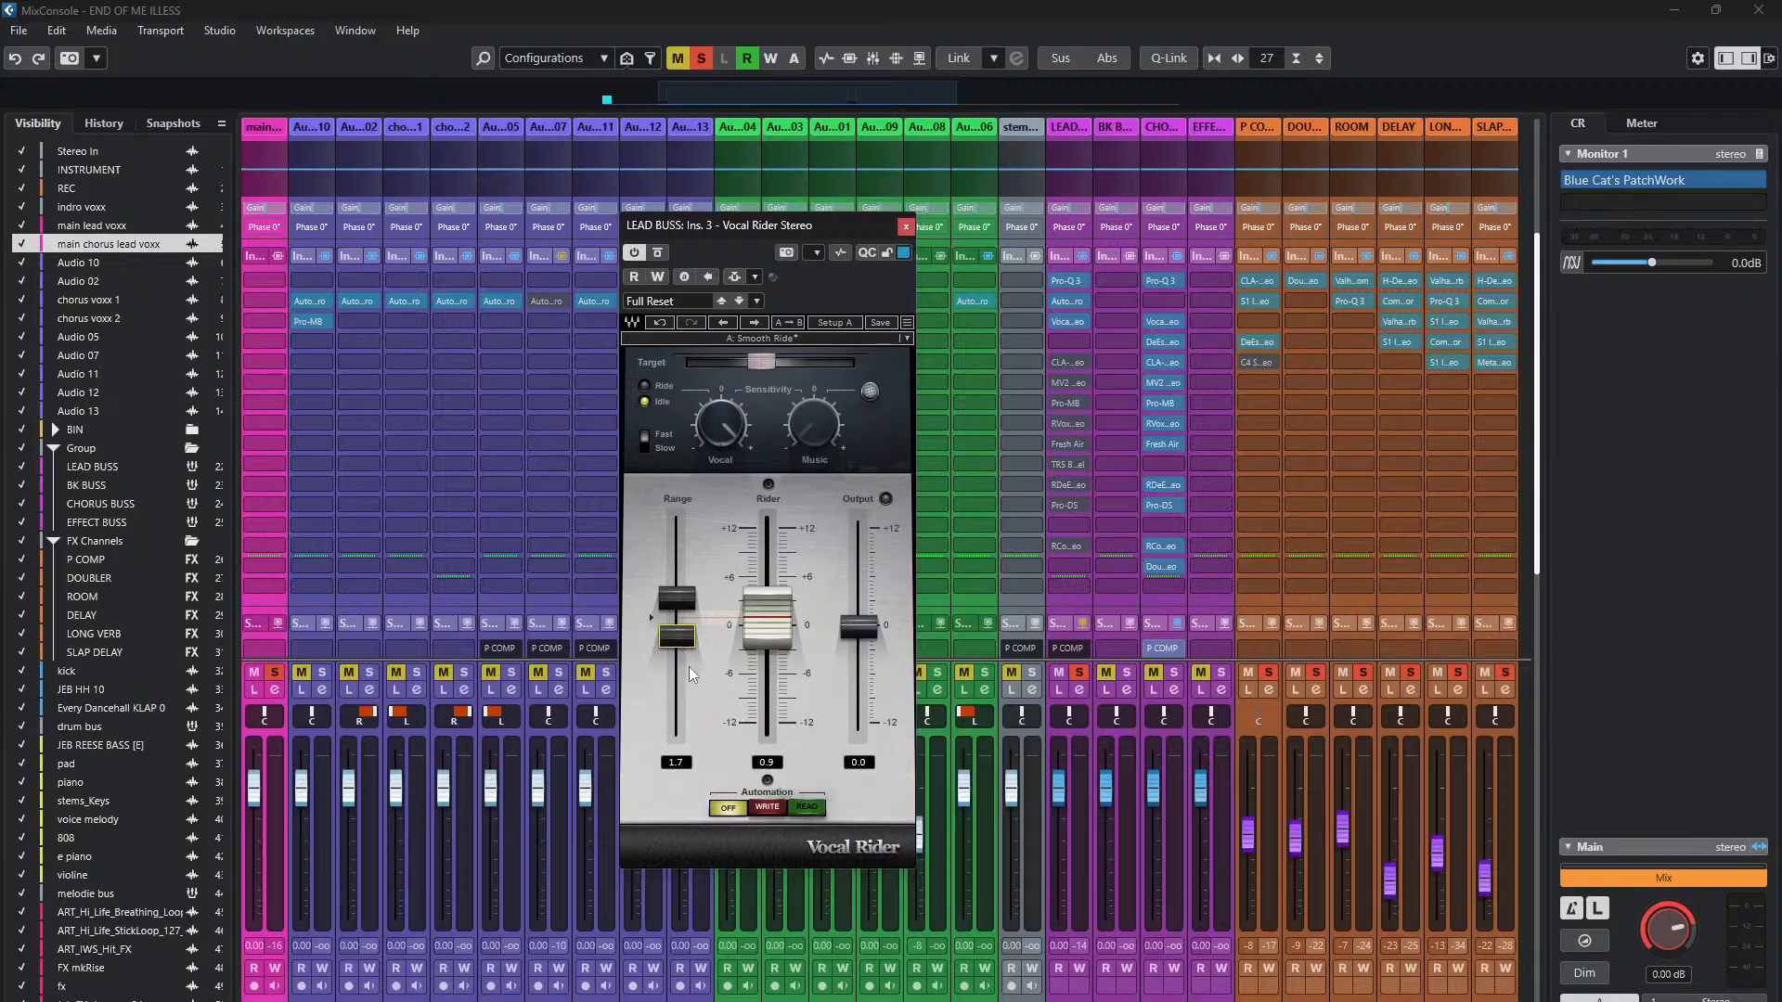
pyautogui.moveTo(695, 599)
pyautogui.click(644, 442)
pyautogui.click(644, 450)
pyautogui.moveTo(863, 626); pyautogui.dragTo(850, 629)
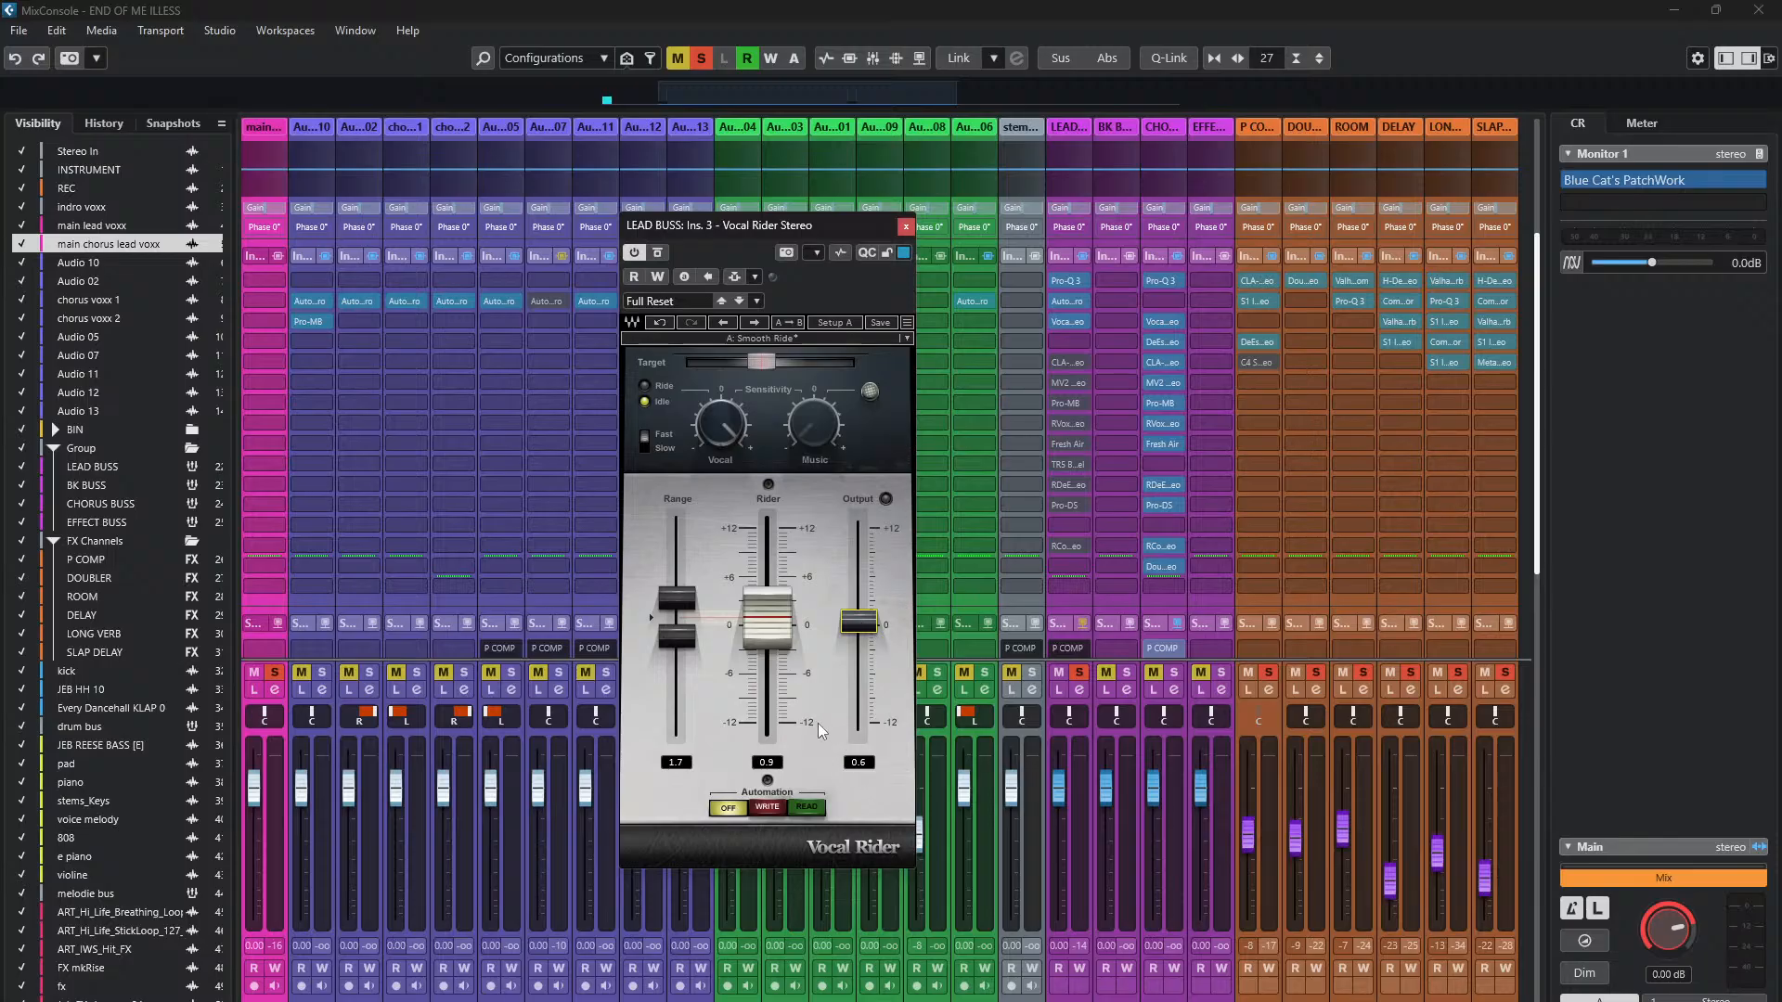
# - Close Vocal Rider and compare the playing chorus lead with its LEAD BUSS insert bypassed and active
pyautogui.click(906, 228)
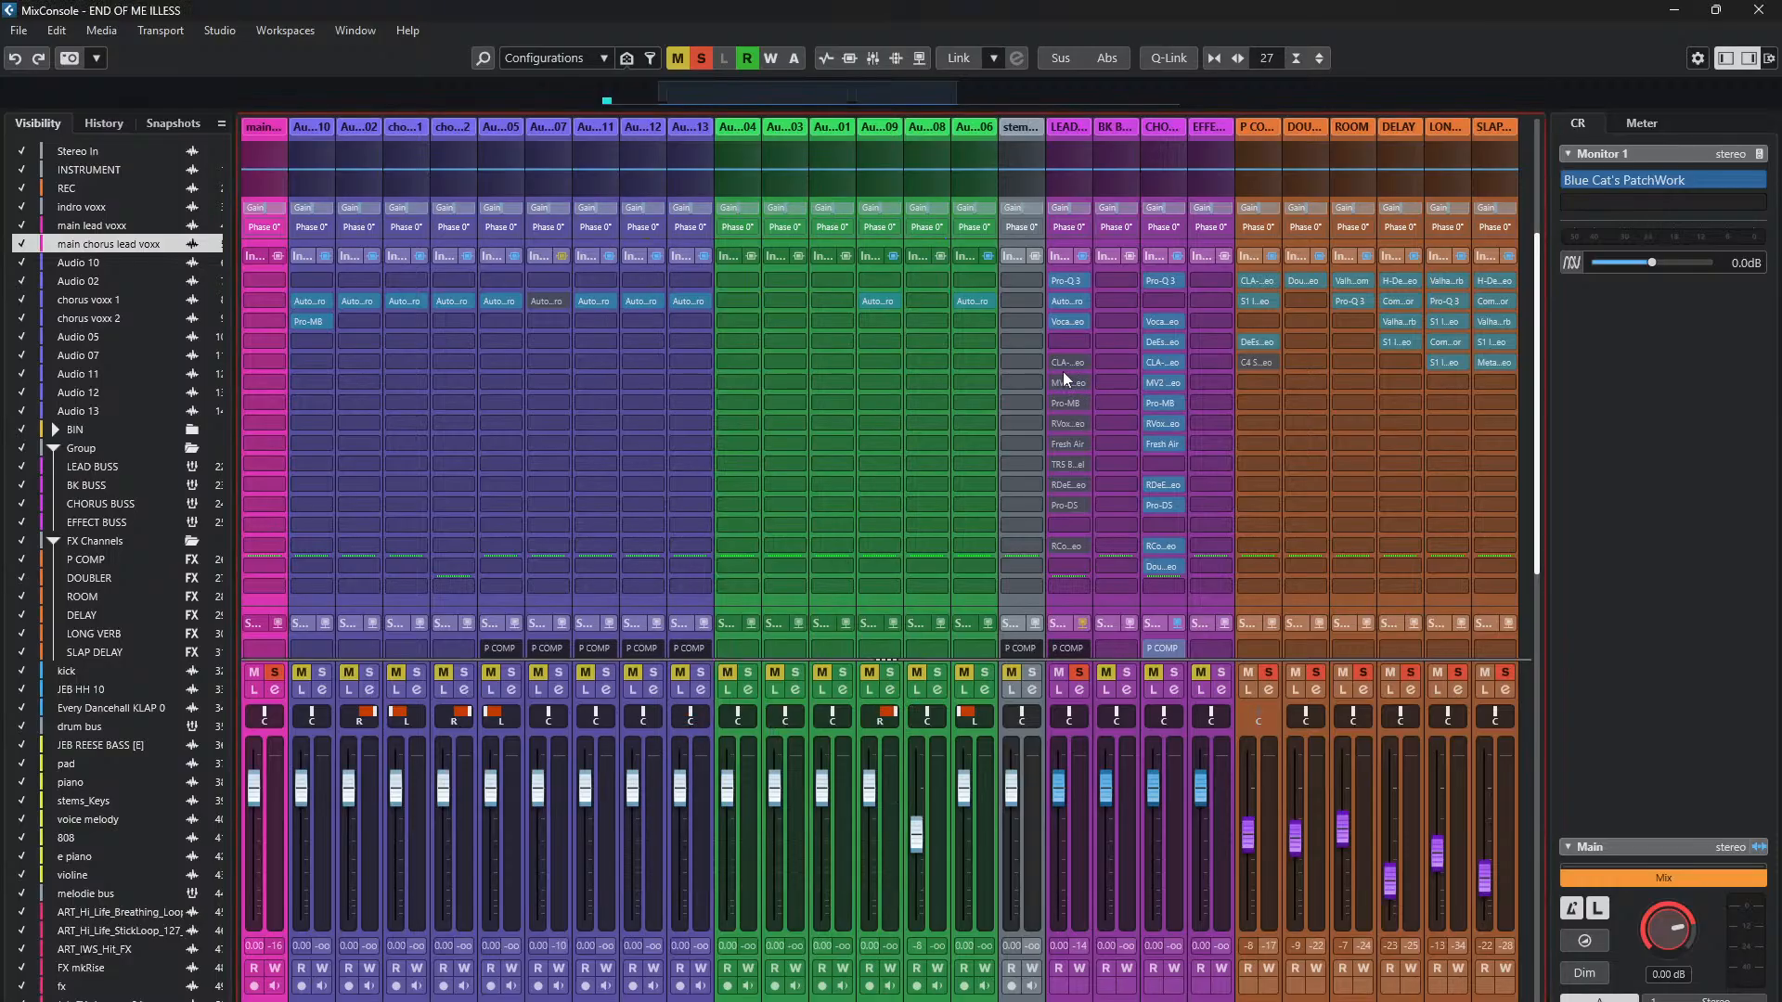
pyautogui.click(1060, 324)
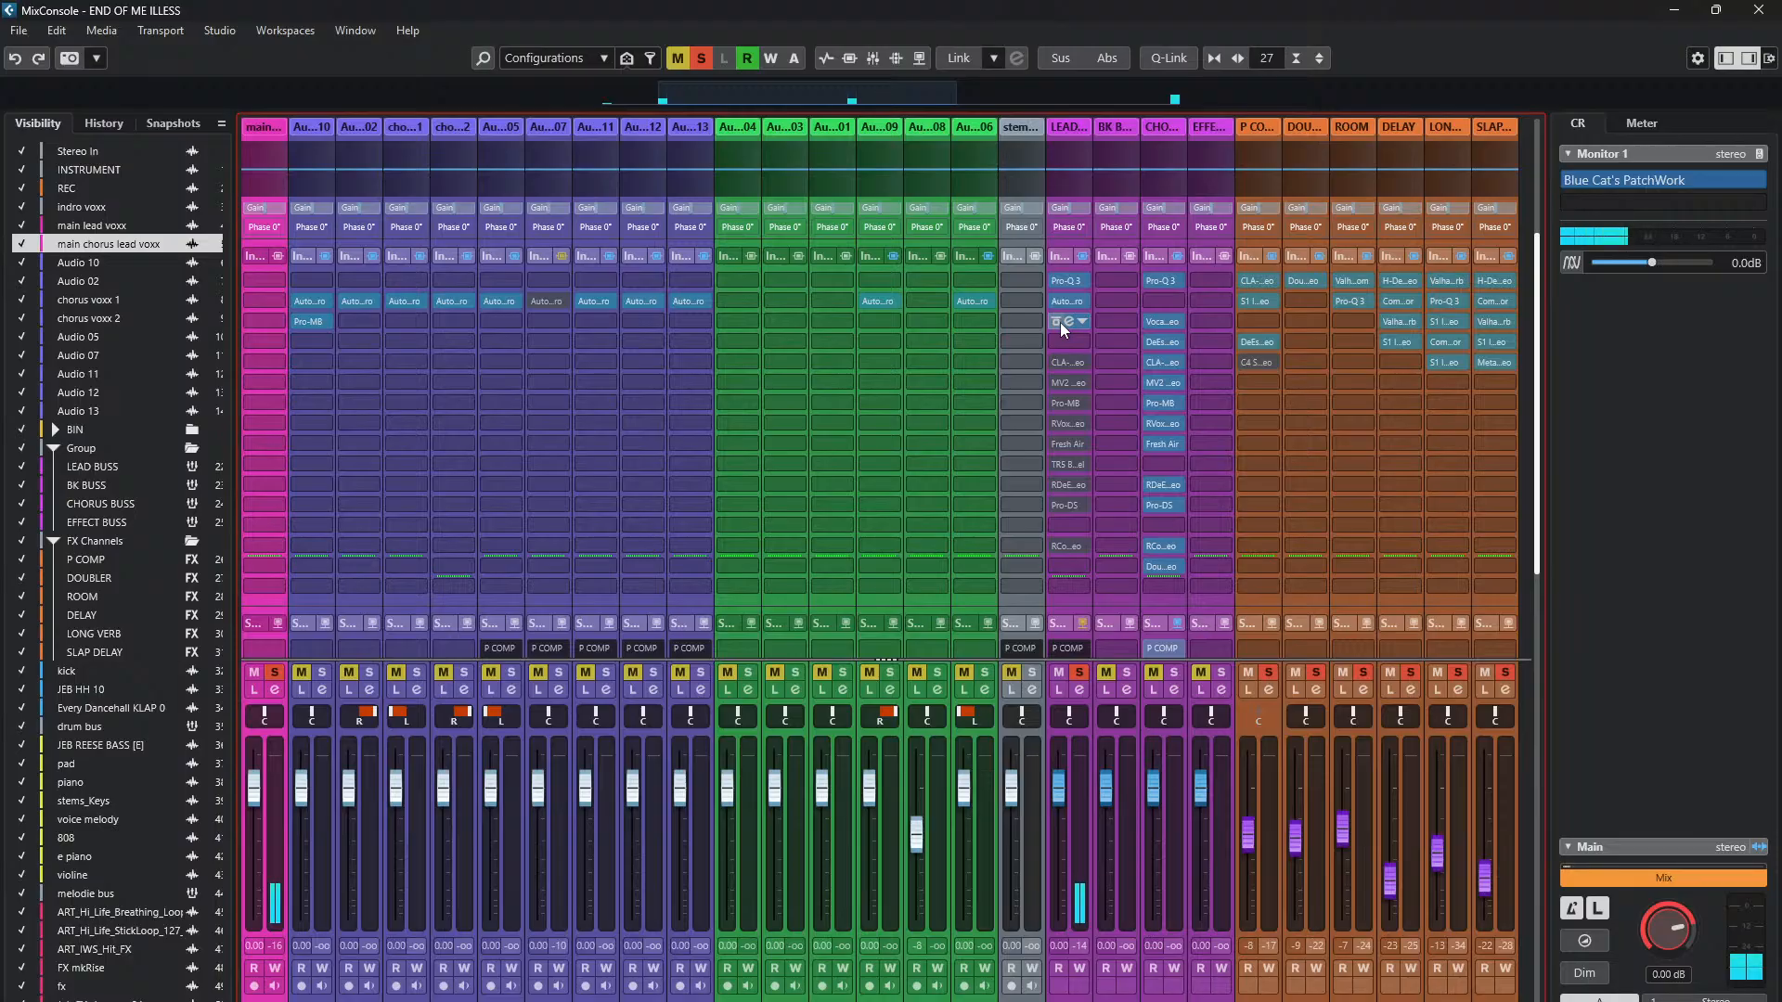
pyautogui.click(1060, 324)
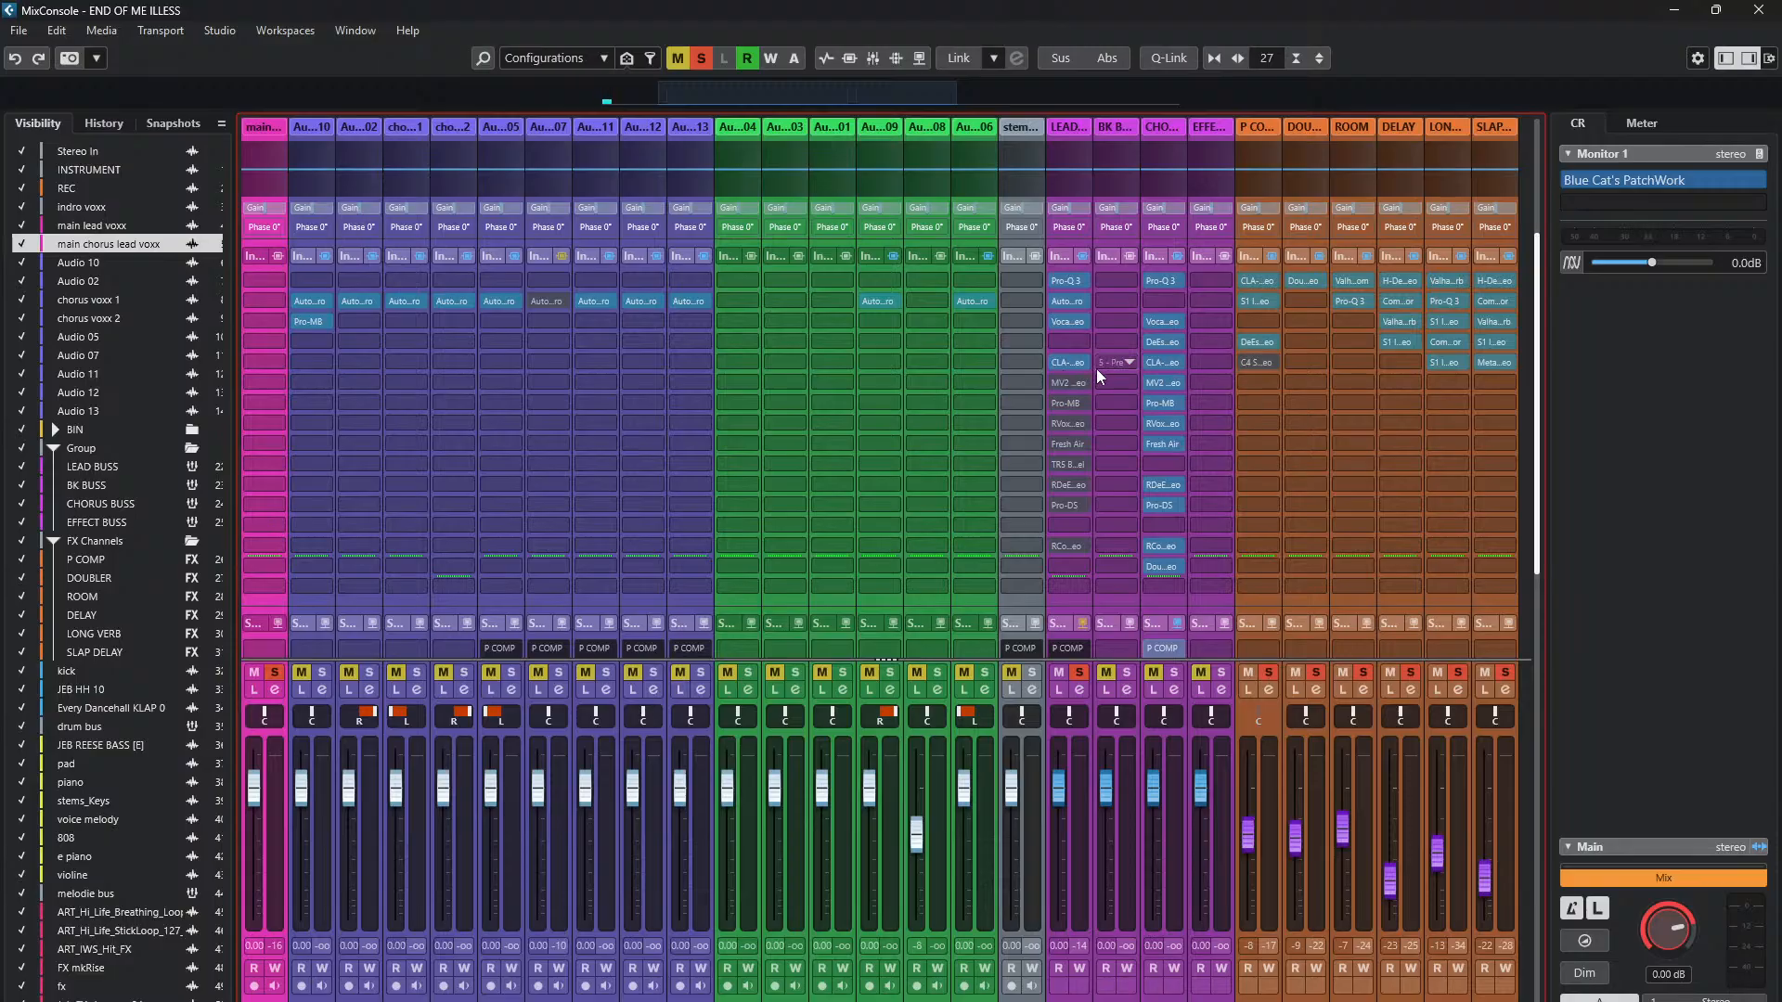
# - Activate and open the CLA-2A Stereo insert on the LEAD BUSS, and compare the chorus lead with it bypassed and active
pyautogui.click(1069, 363)
pyautogui.moveTo(926, 394)
pyautogui.mouseDown()
pyautogui.moveTo(749, 419)
pyautogui.moveTo(937, 408)
pyautogui.mouseUp()
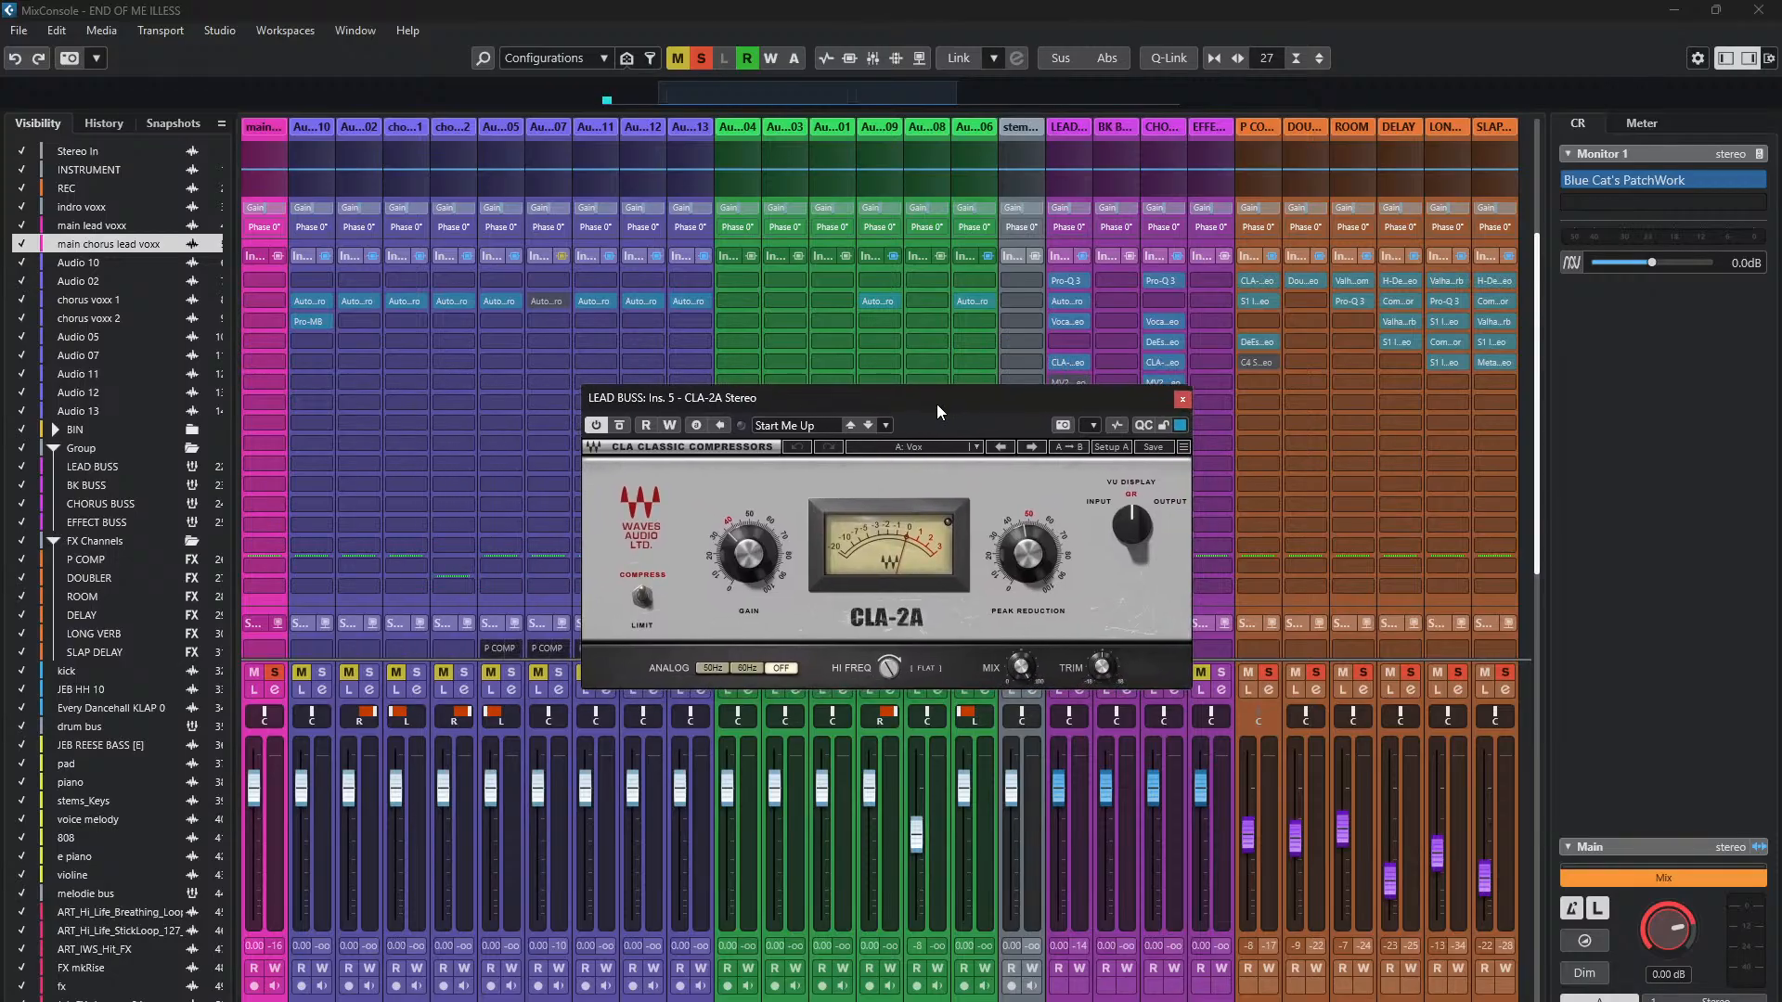
pyautogui.moveTo(982, 413); pyautogui.dragTo(776, 373)
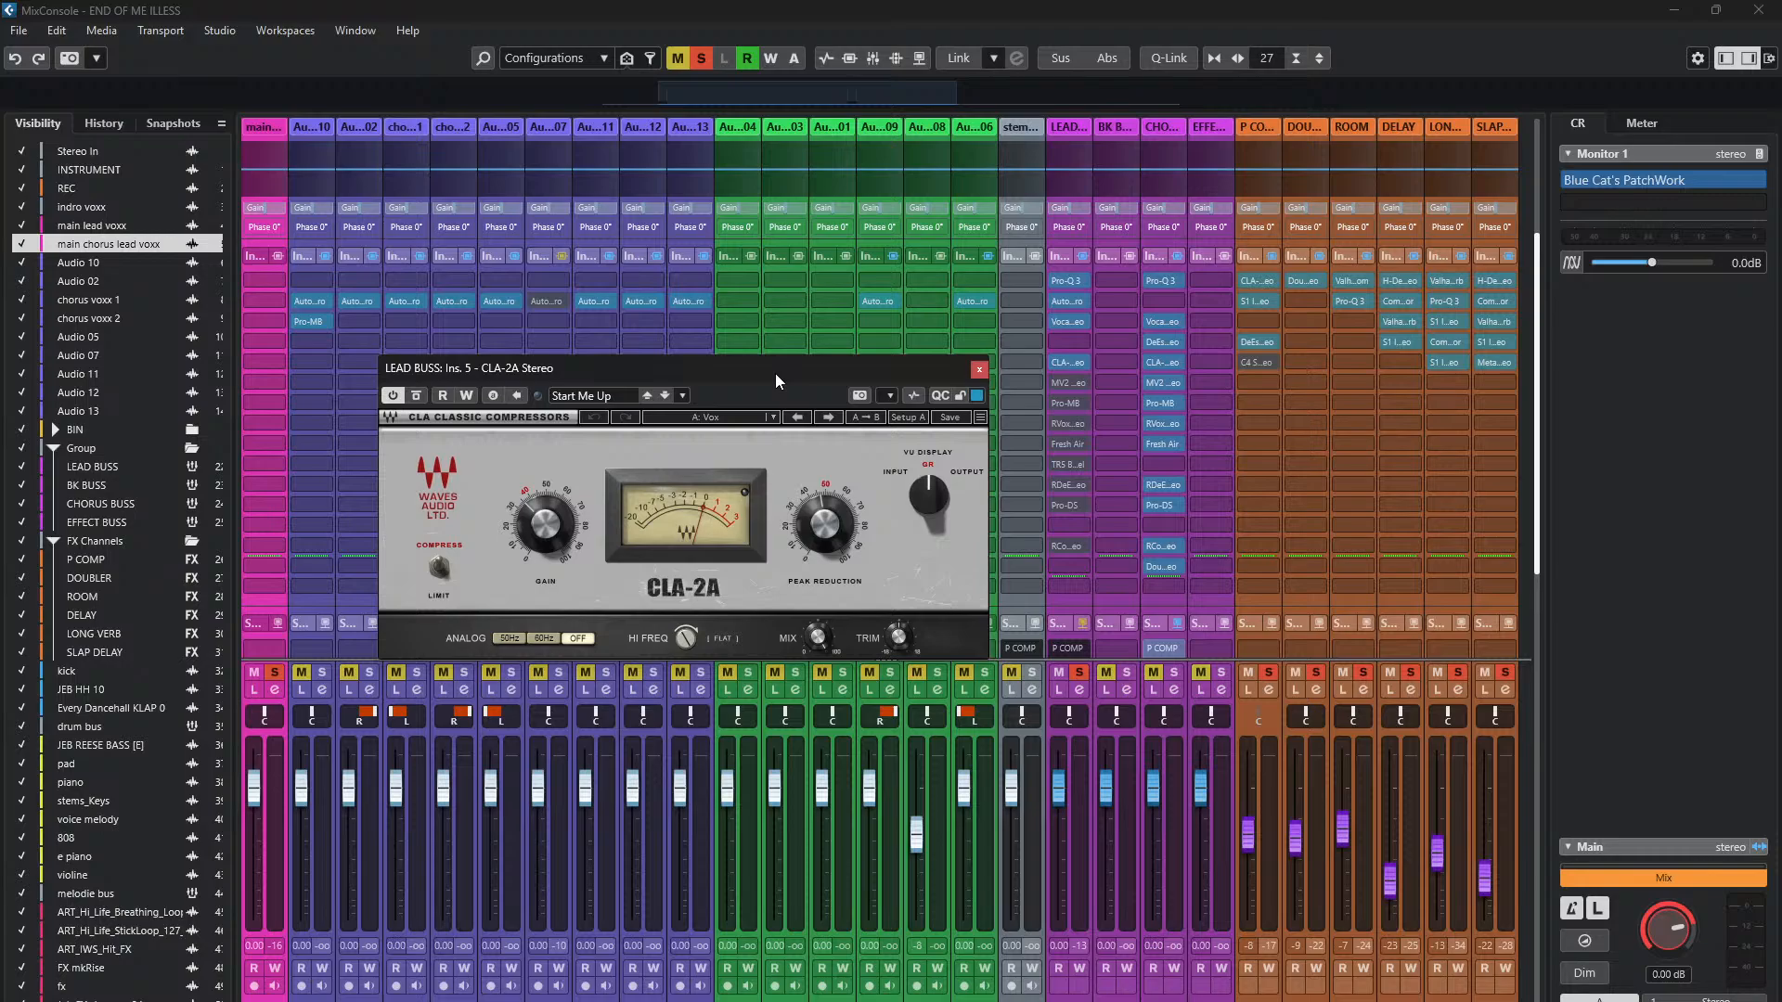
pyautogui.click(416, 396)
pyautogui.click(419, 398)
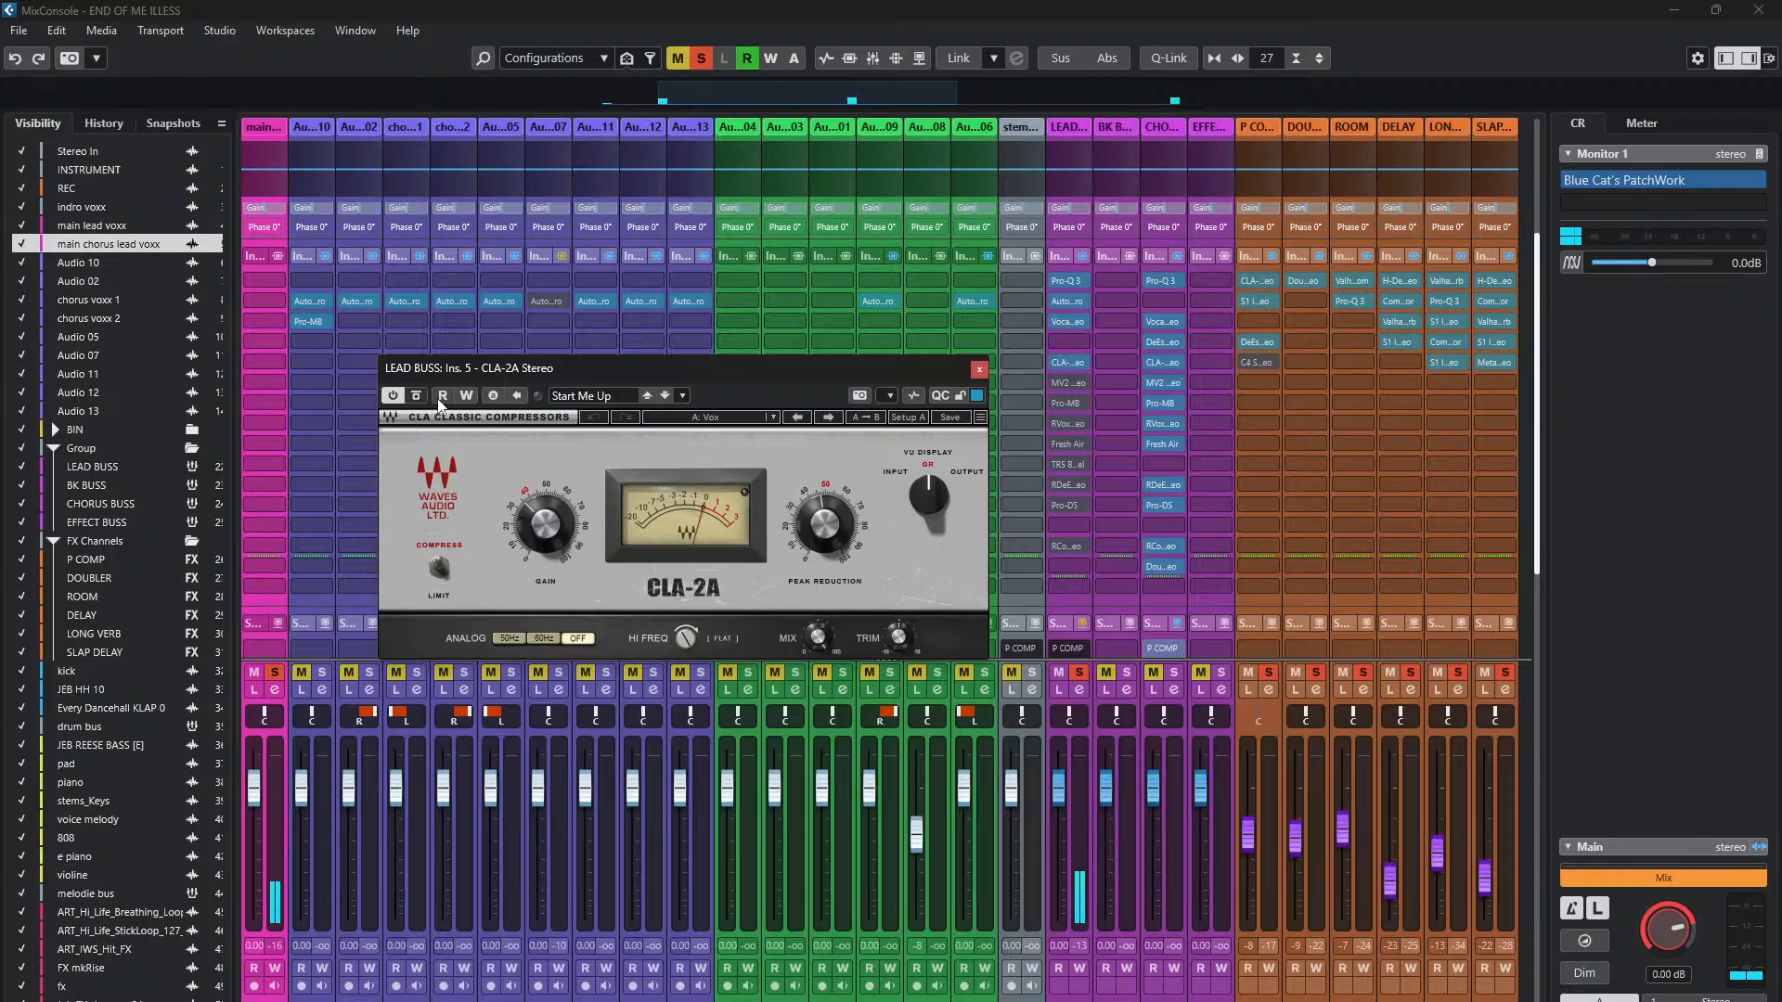
# - Examine the CLA-2A peak reduction setting, play the chorus lead through the compressor, and close the plug-in
pyautogui.moveTo(753, 364); pyautogui.dragTo(808, 354)
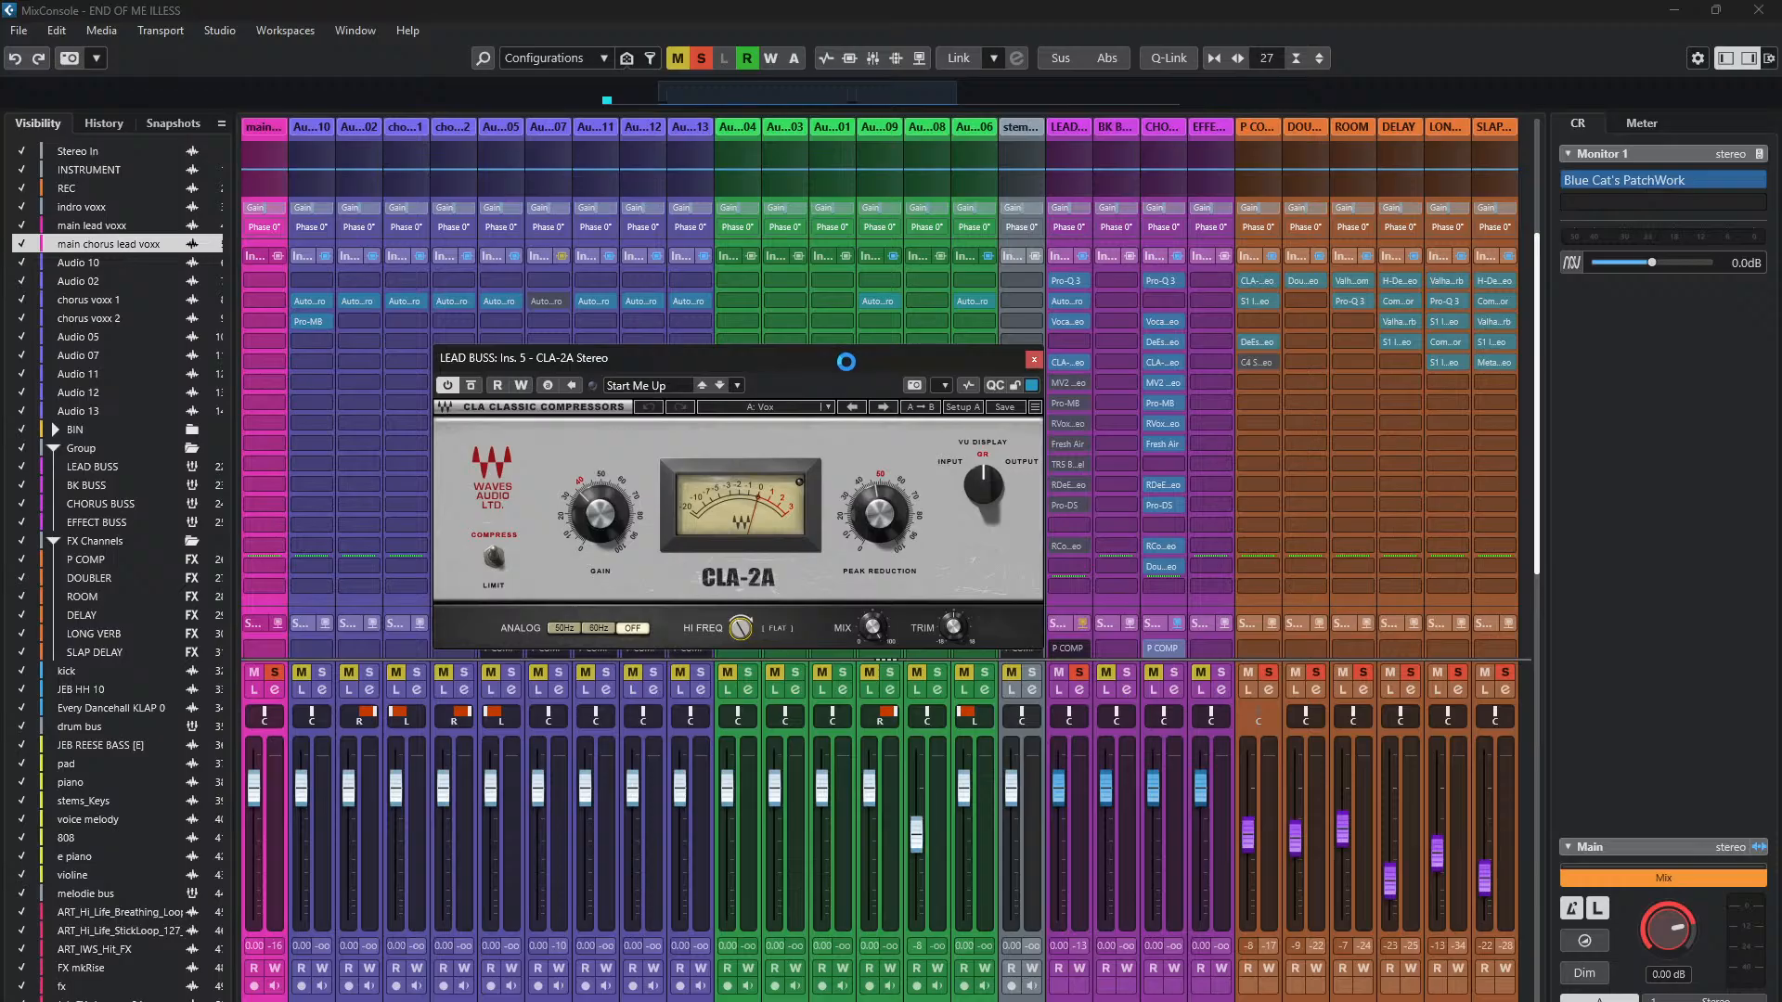
pyautogui.moveTo(693, 357); pyautogui.dragTo(787, 349)
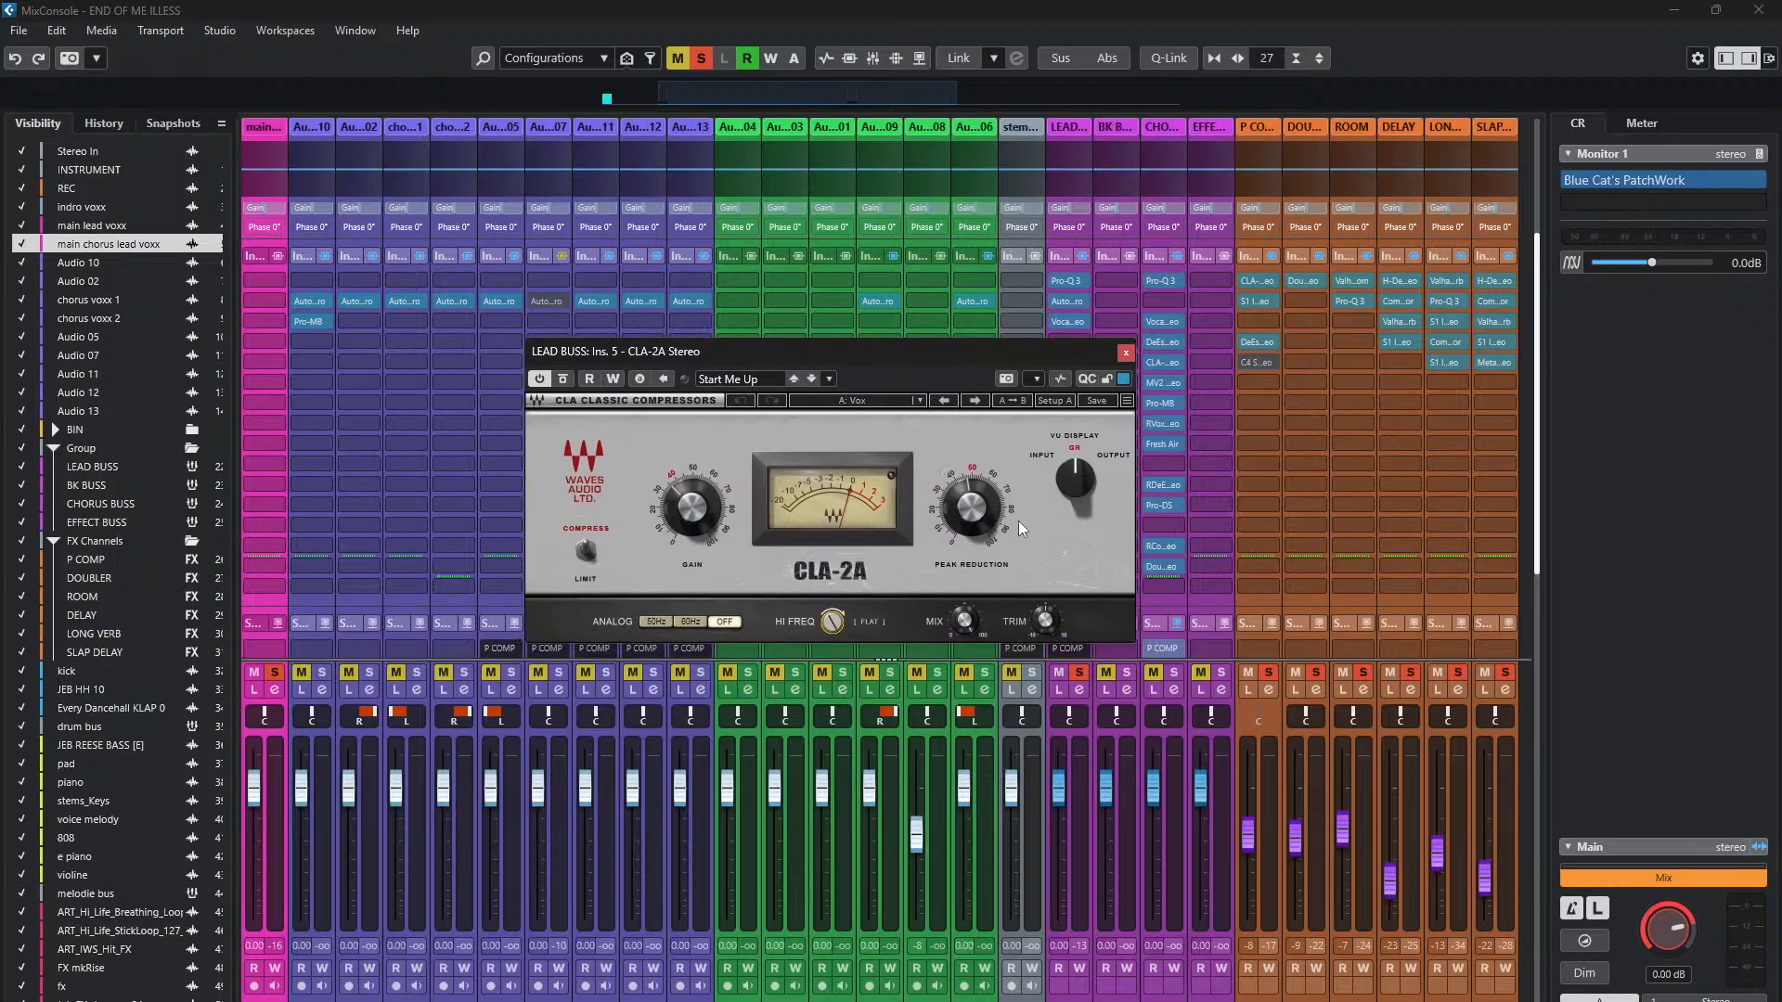
pyautogui.moveTo(982, 509); pyautogui.dragTo(981, 510)
pyautogui.press('space')
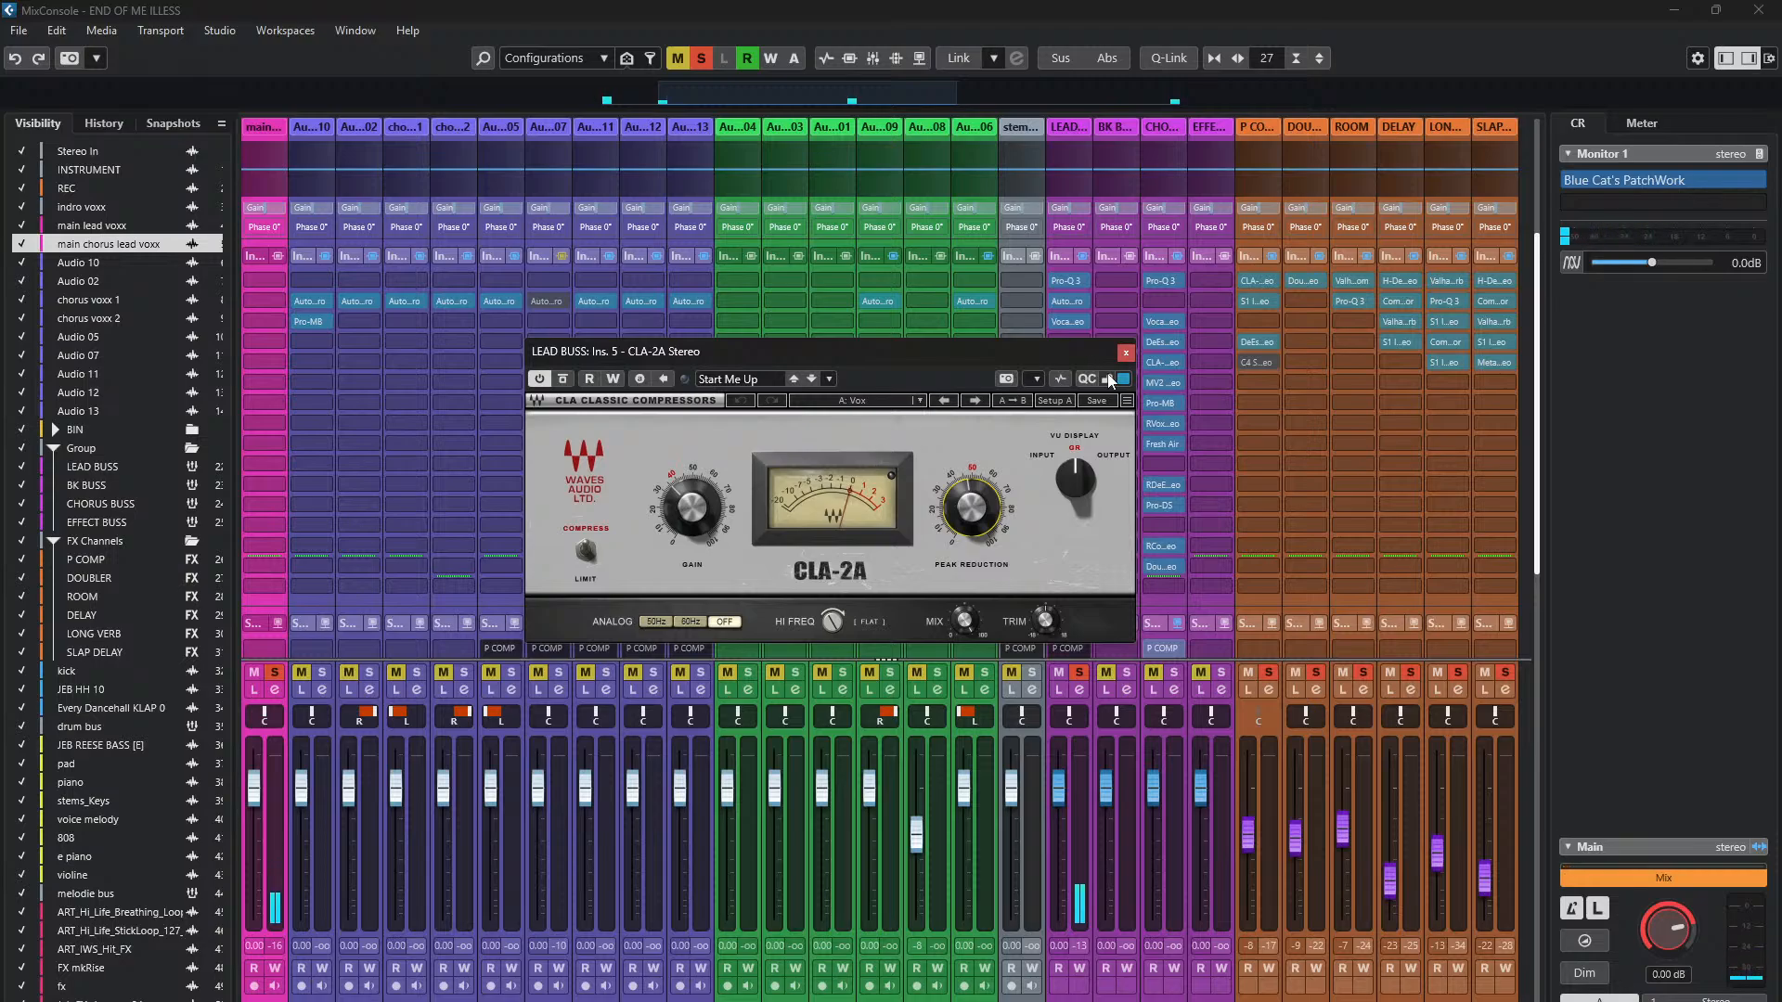
pyautogui.click(1126, 351)
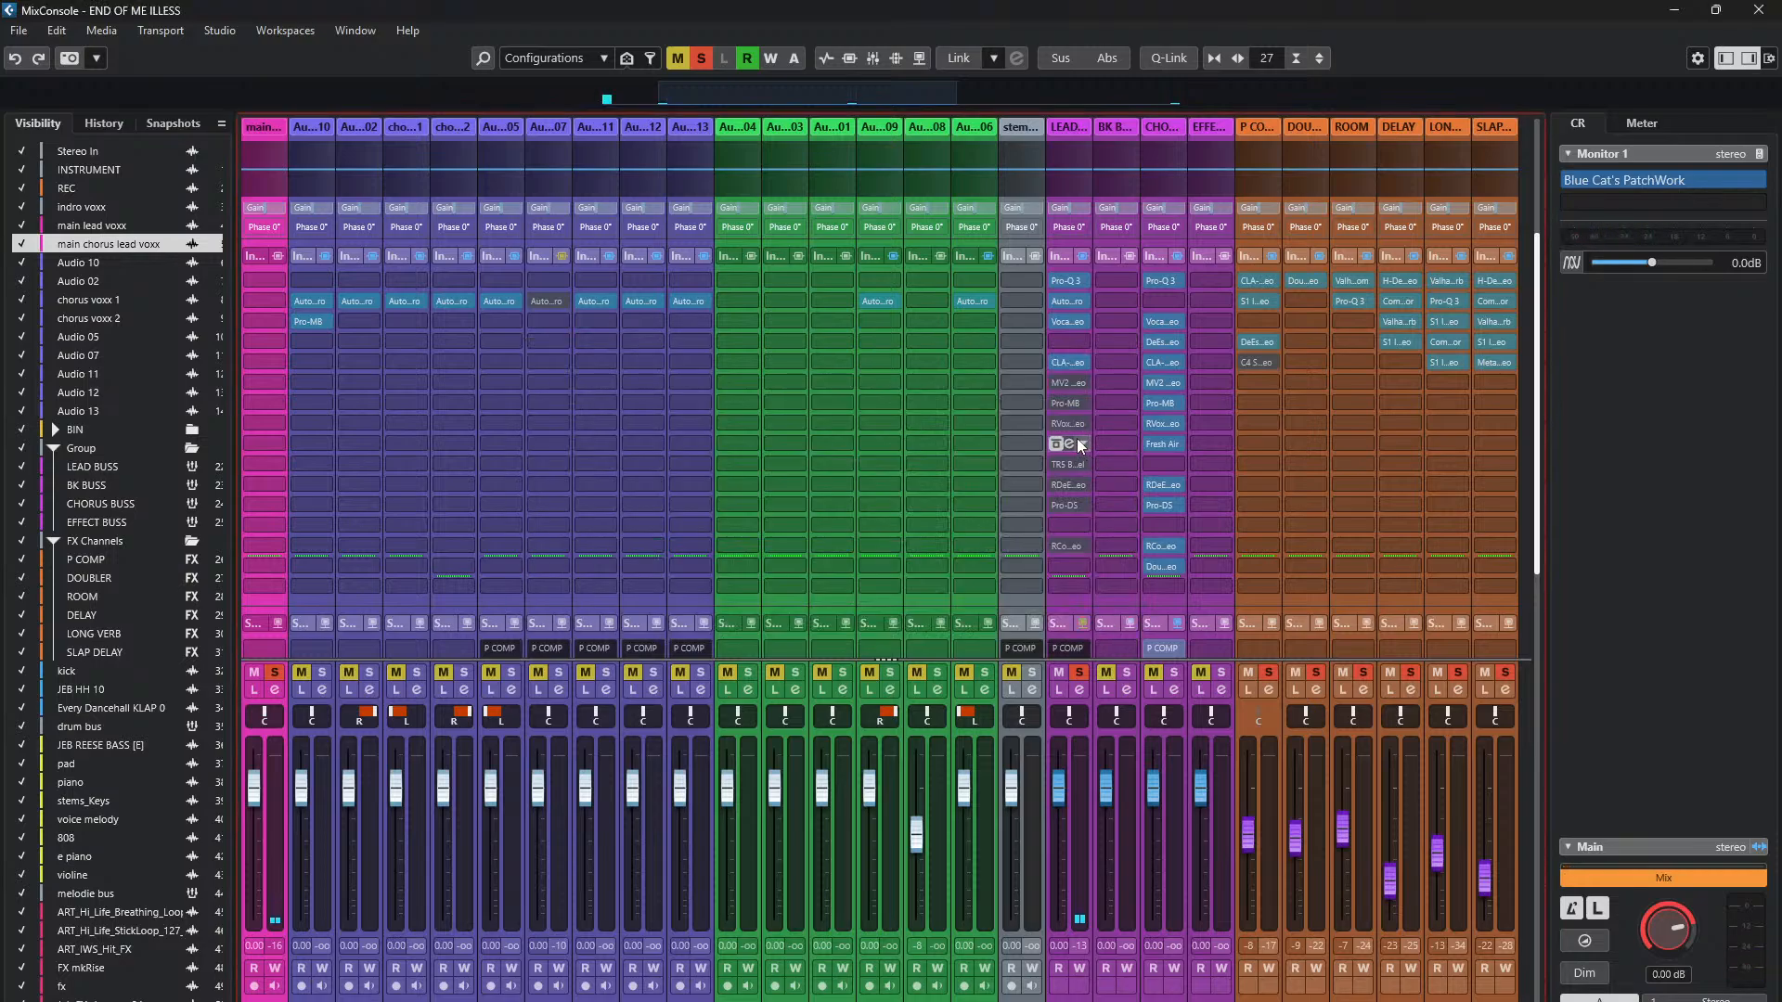
# - Activate and open the LEAD BUSS MV2 Stereo insert, and set its low level to 5.5 and high level to -3.2
pyautogui.click(1067, 384)
pyautogui.moveTo(943, 380); pyautogui.dragTo(843, 340)
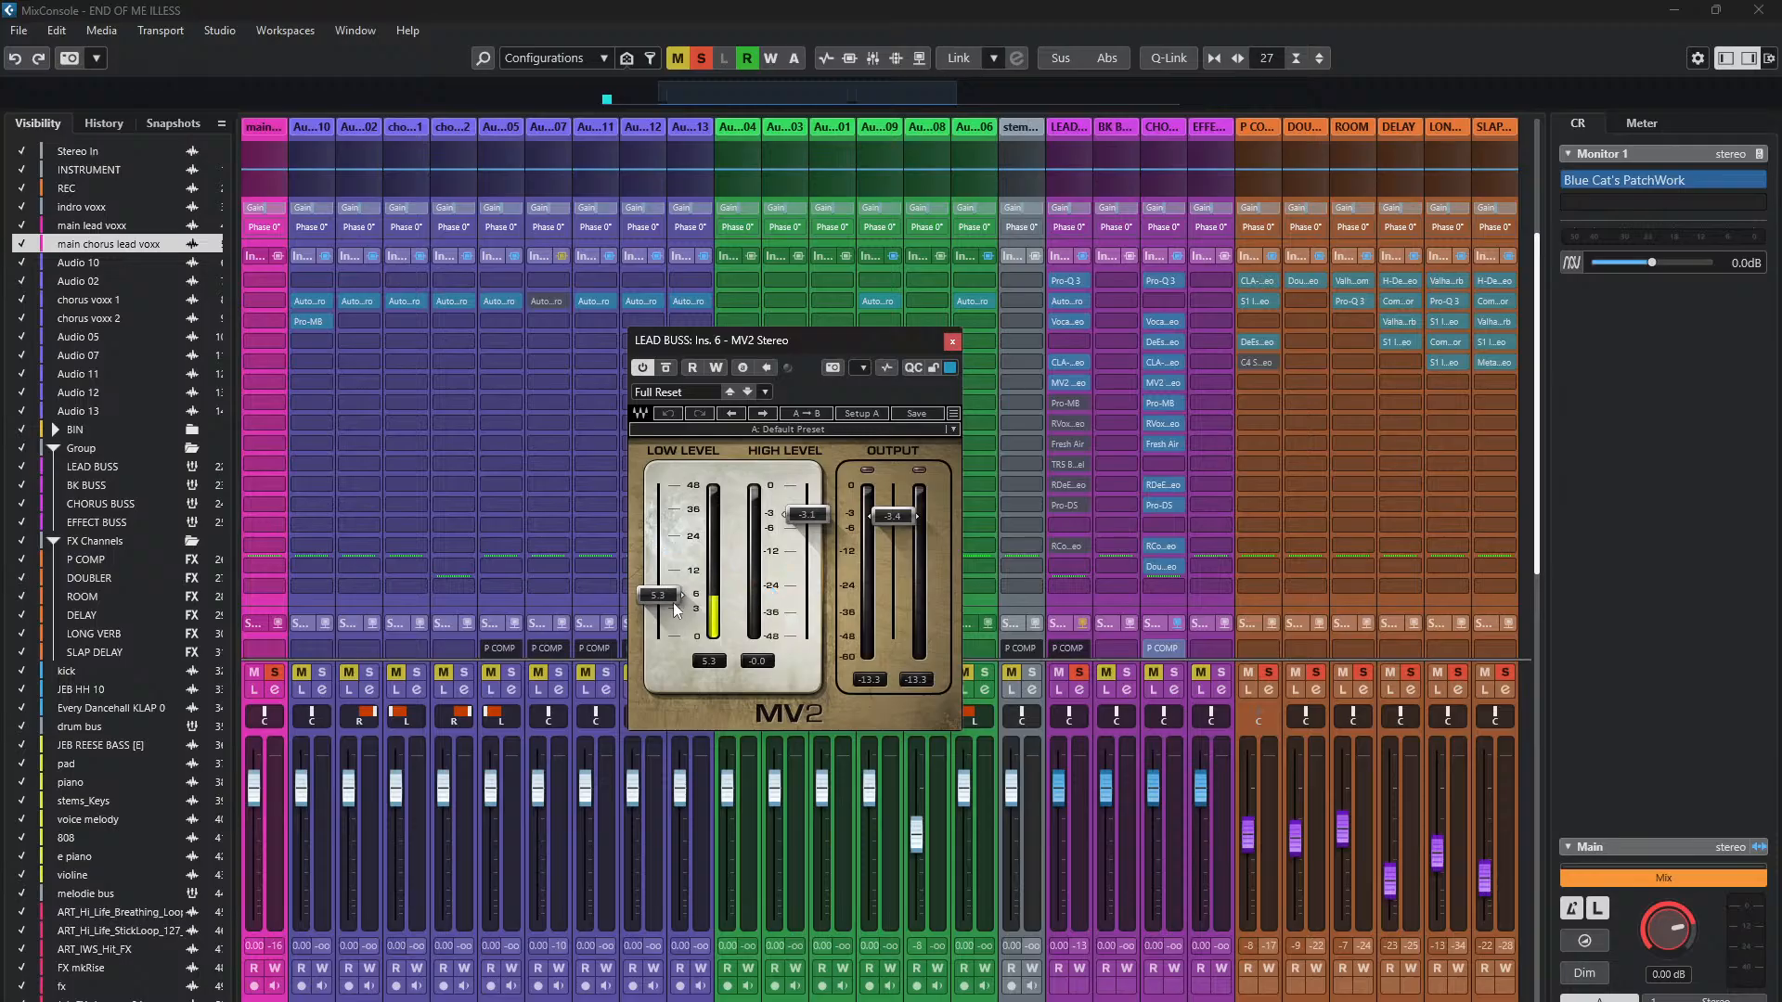
pyautogui.moveTo(663, 600); pyautogui.dragTo(665, 598)
pyautogui.click(810, 515)
pyautogui.moveTo(804, 343); pyautogui.dragTo(856, 288)
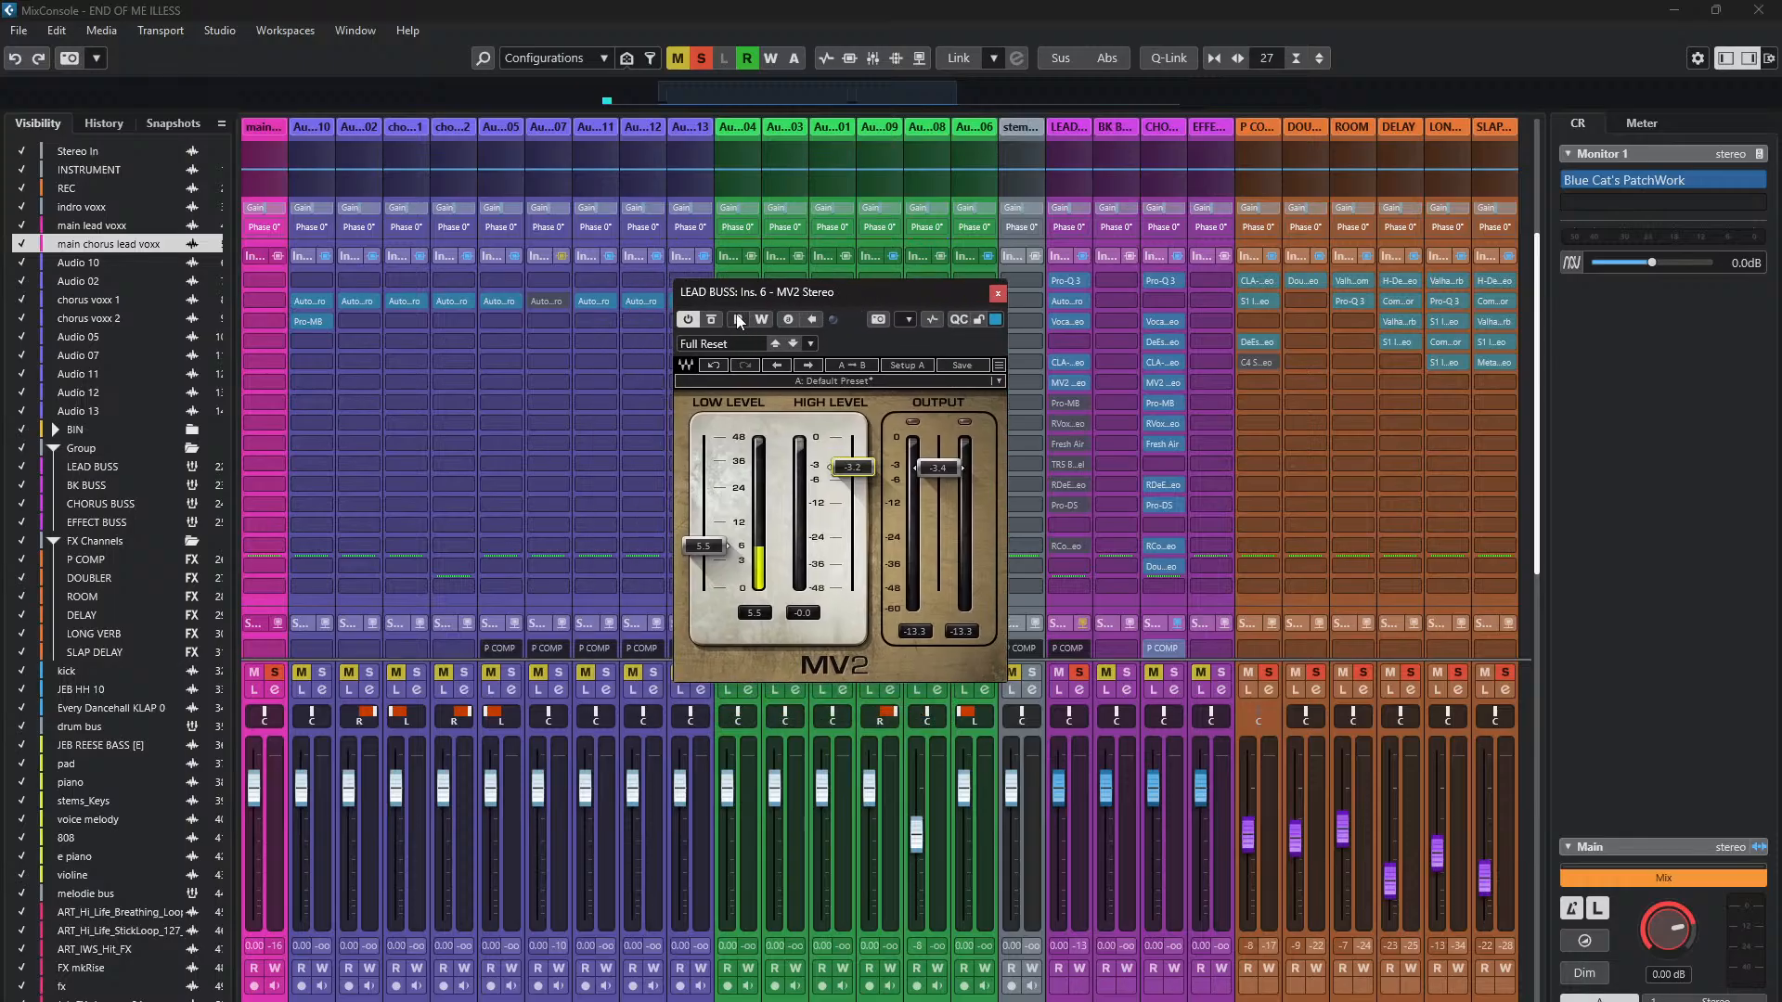
# - Play the chorus lead, compare it with MV2 bypassed and active, and close the plug-in with MV2 left active
pyautogui.press('space')
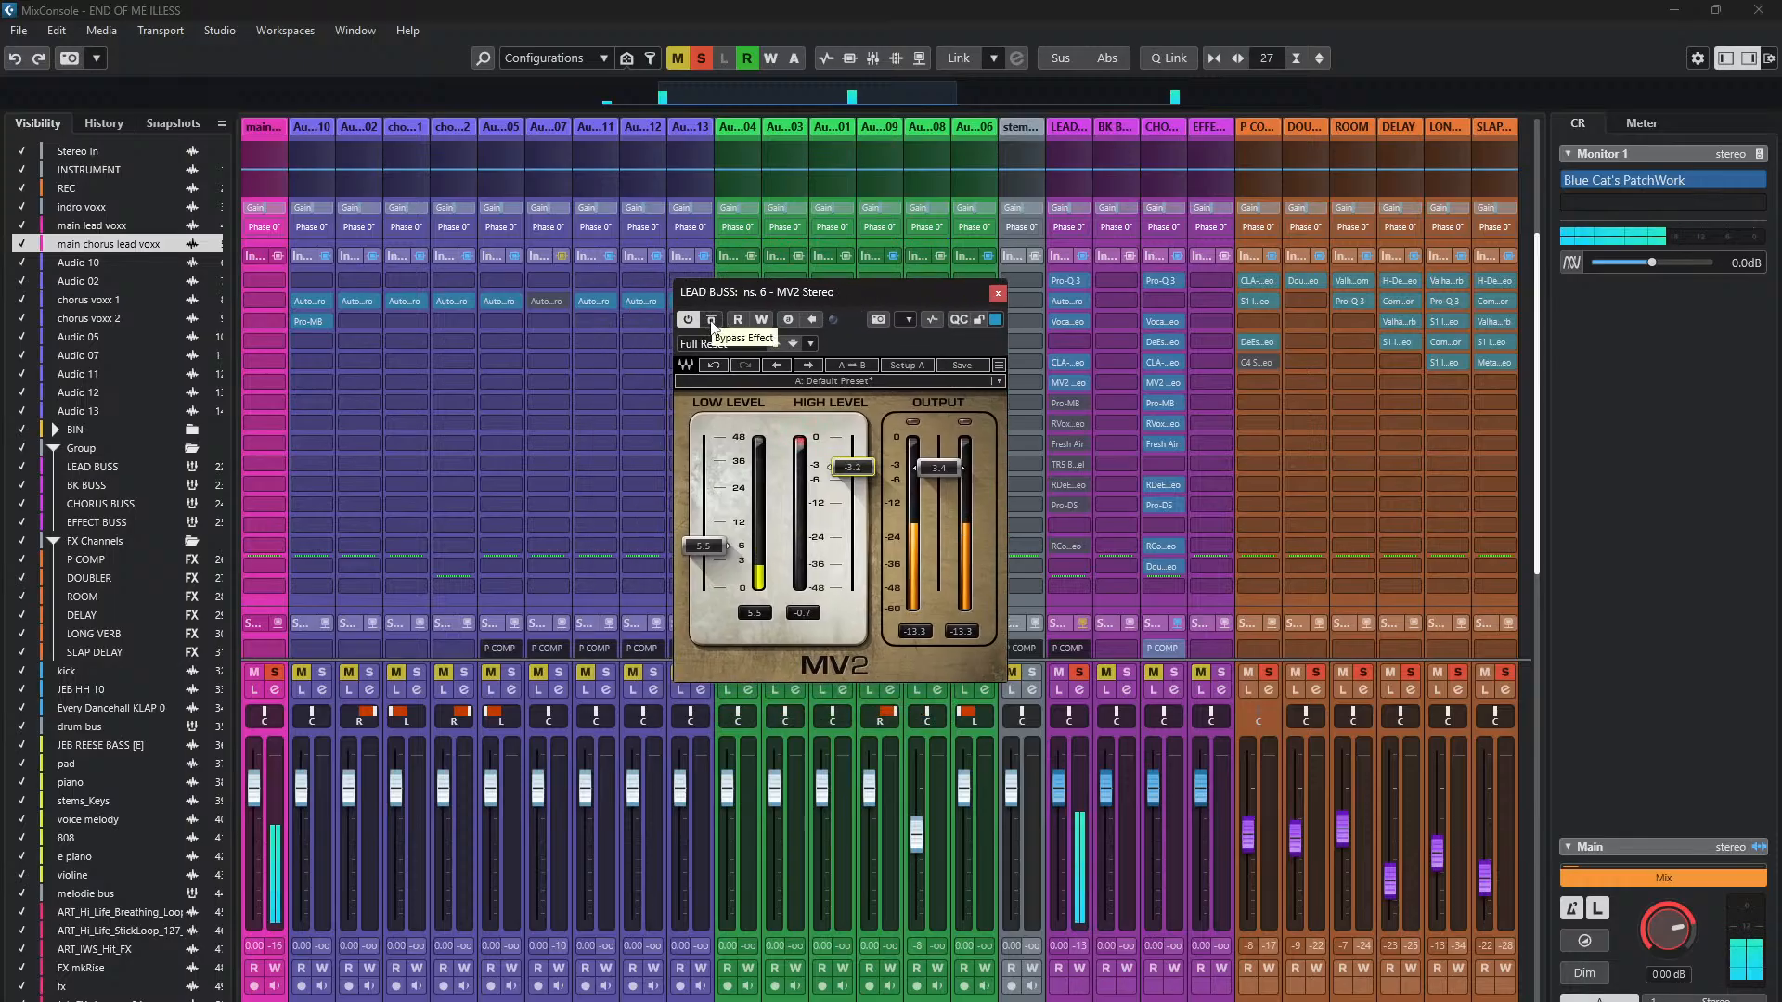
pyautogui.click(710, 320)
pyautogui.click(710, 320)
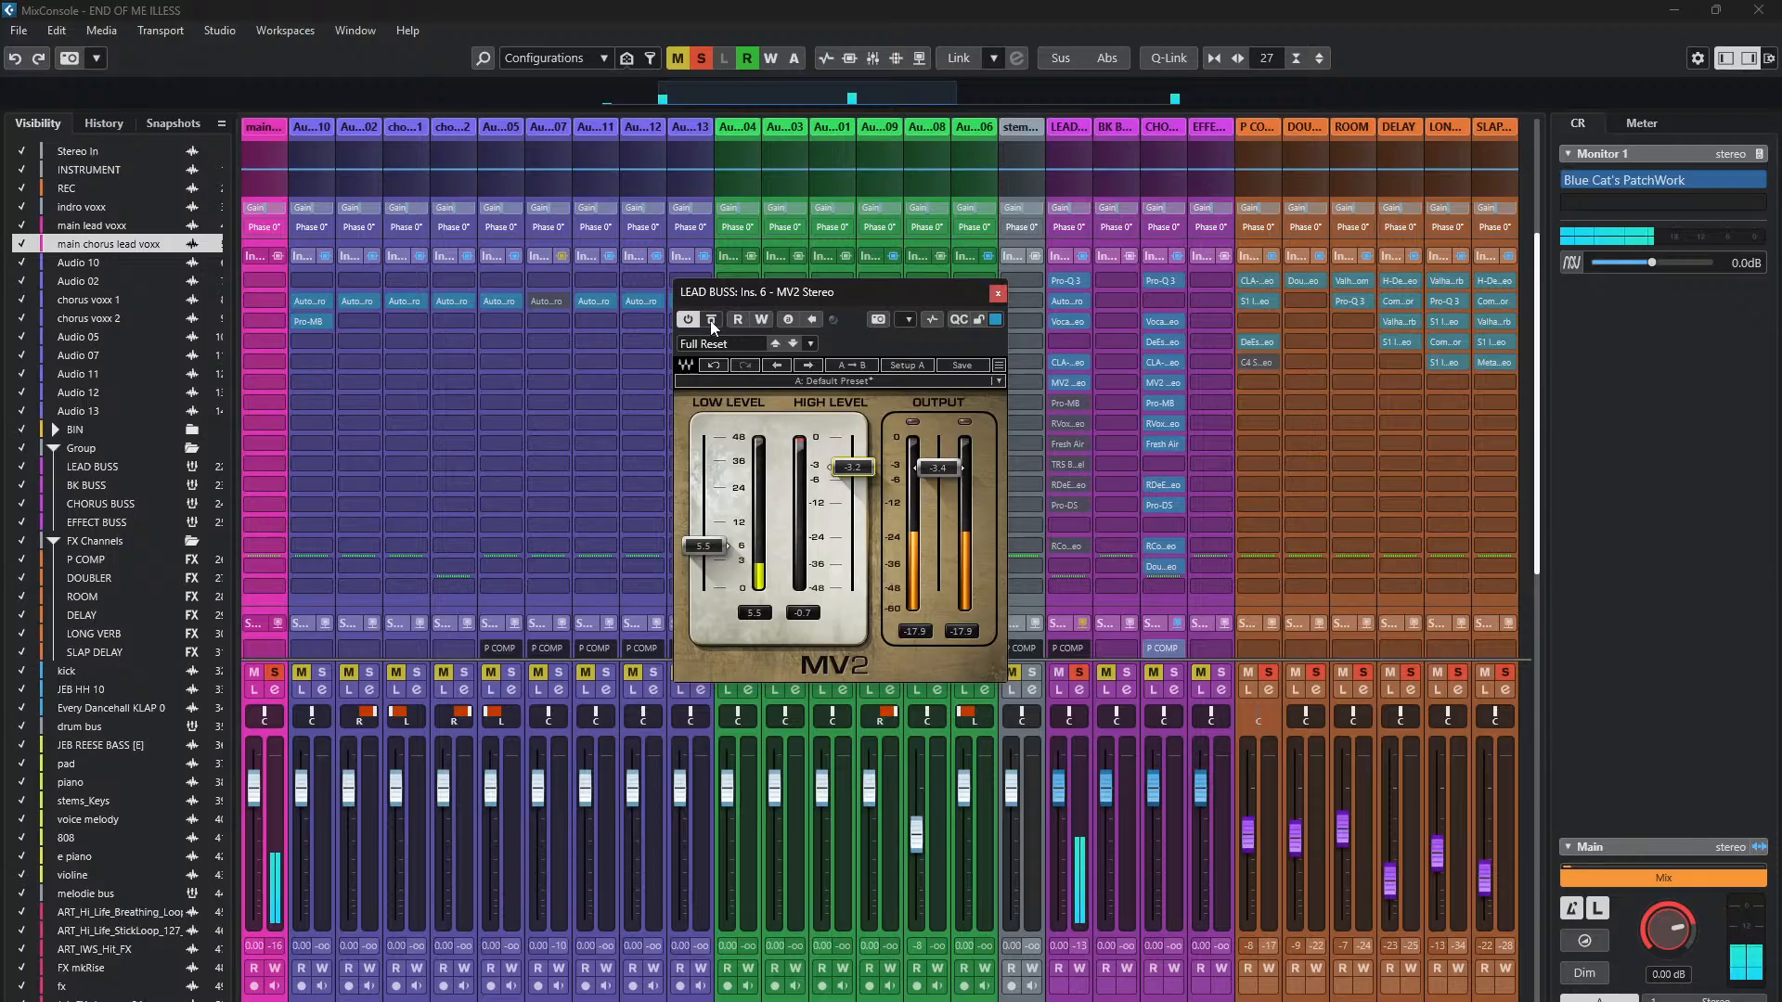
pyautogui.click(710, 320)
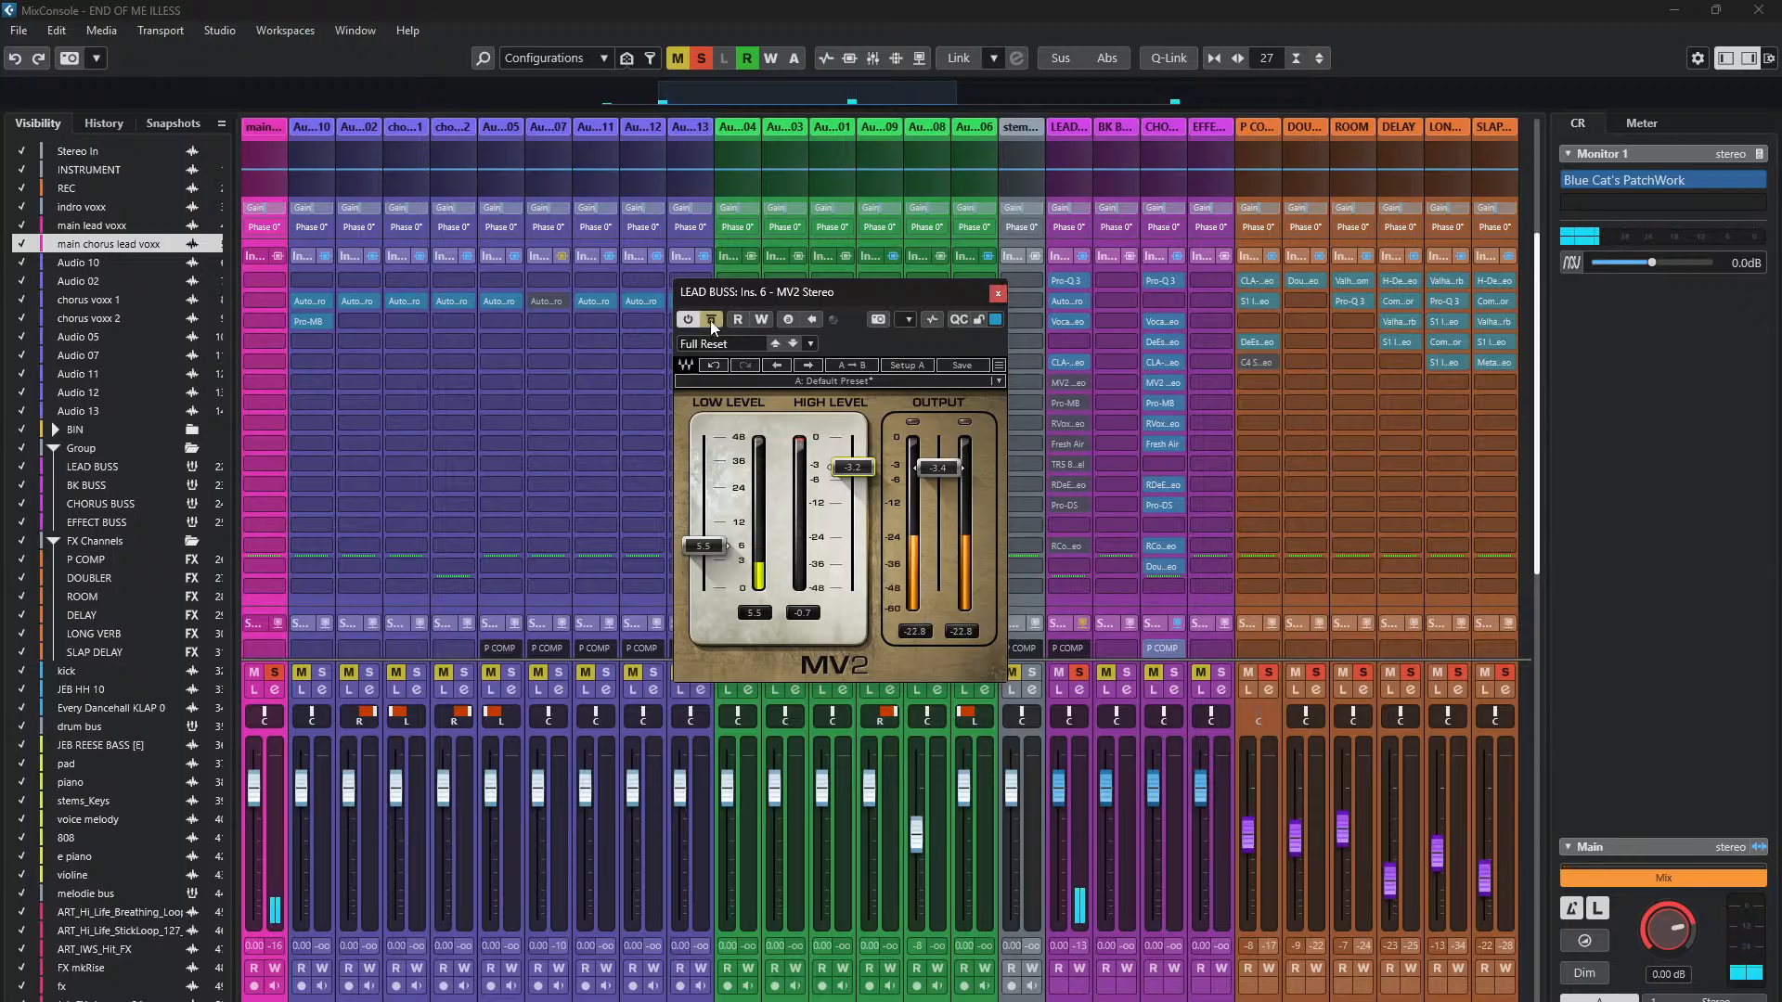
pyautogui.click(710, 320)
pyautogui.click(710, 320)
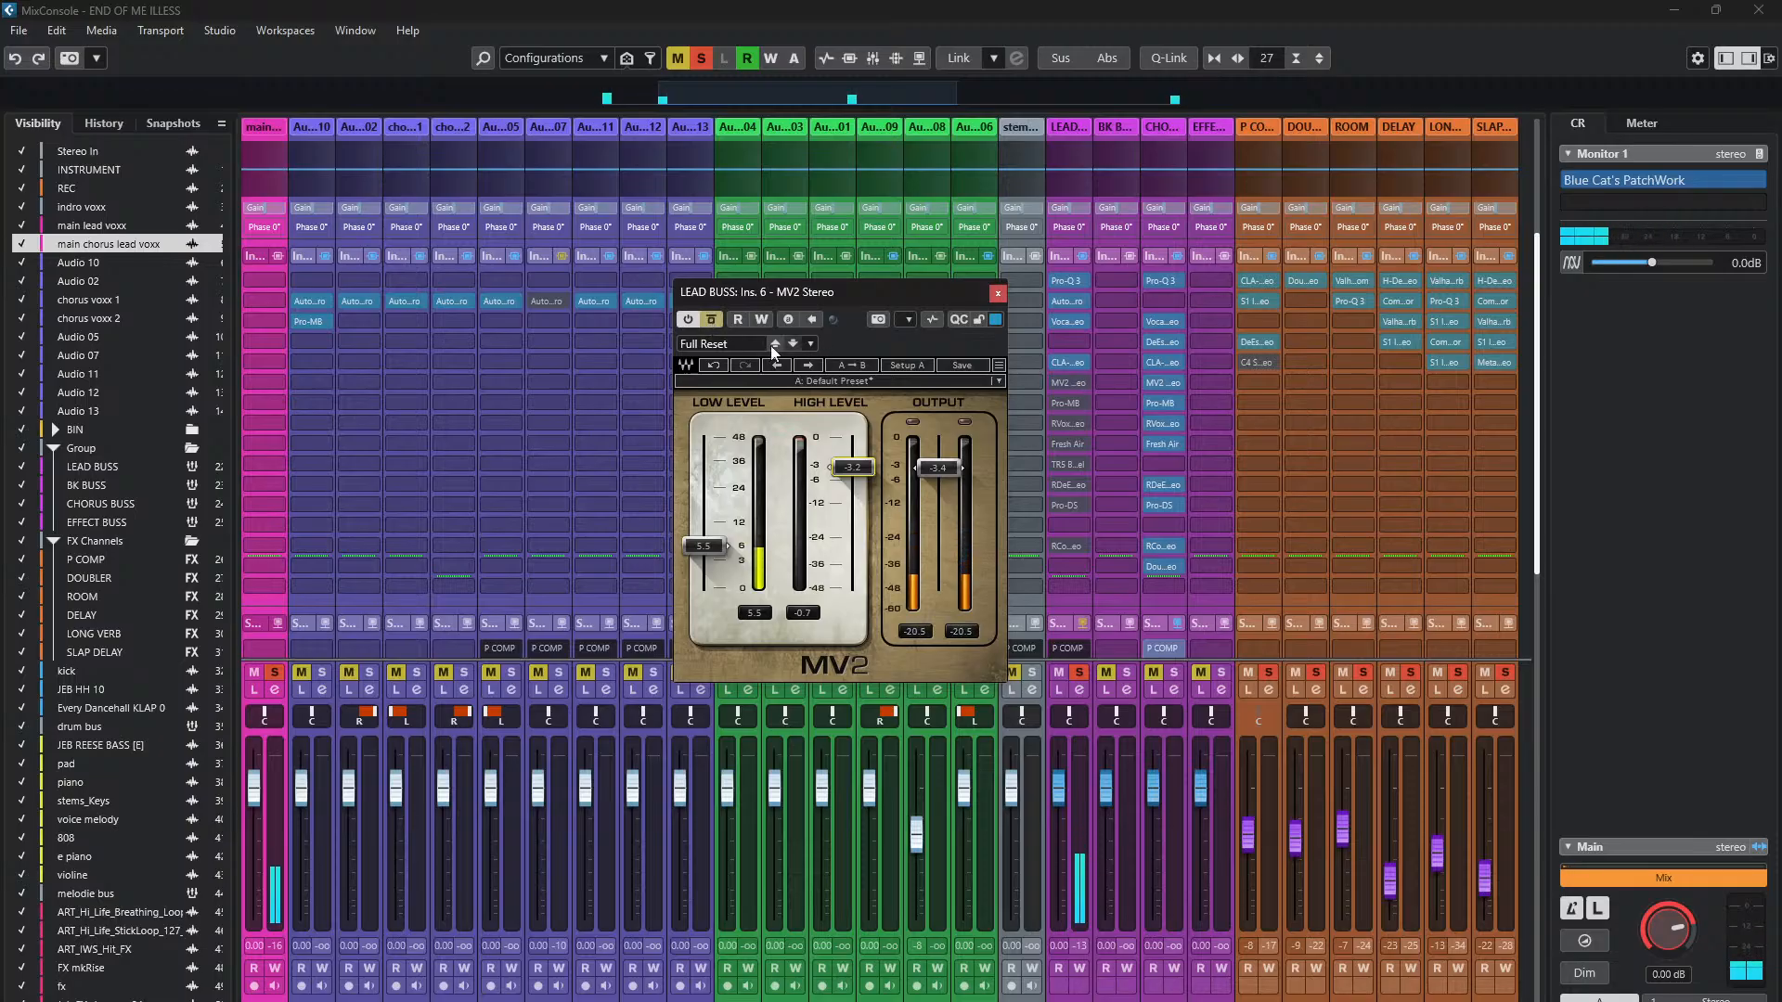
pyautogui.click(712, 321)
pyautogui.click(998, 293)
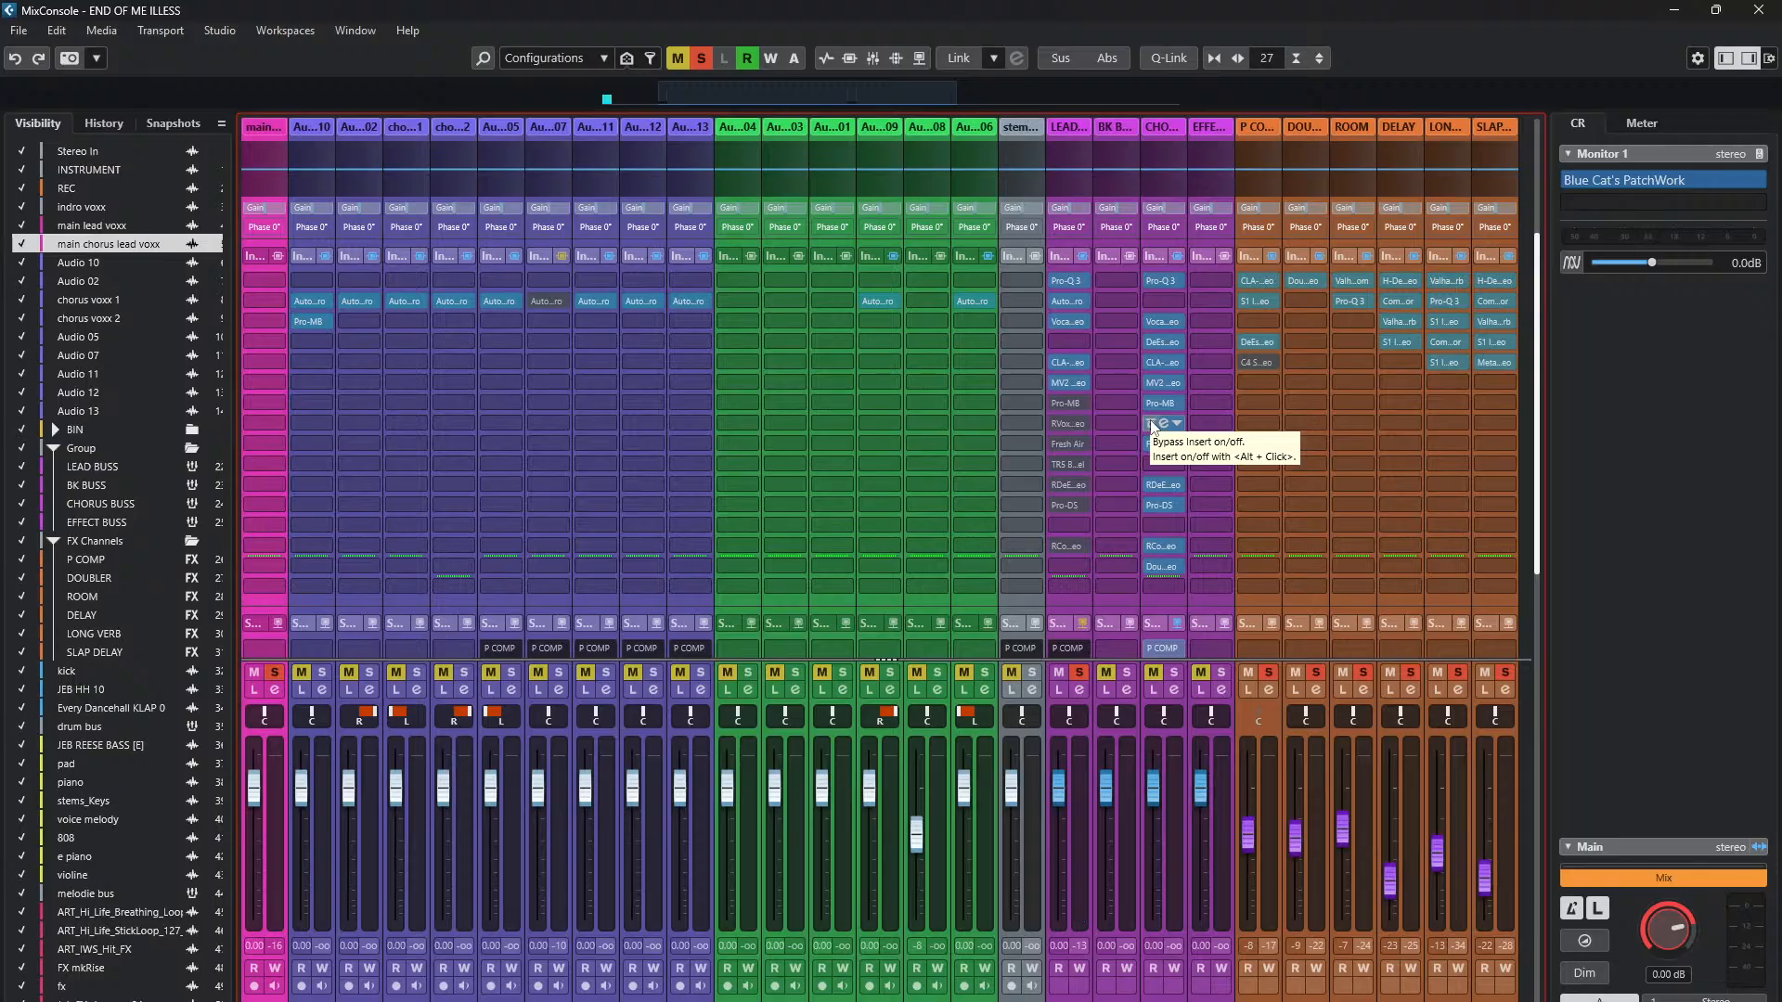
# - Activate the Pro-MB insert on the LEAD BUSS and open its window in the middle of the mixer
pyautogui.click(1058, 407)
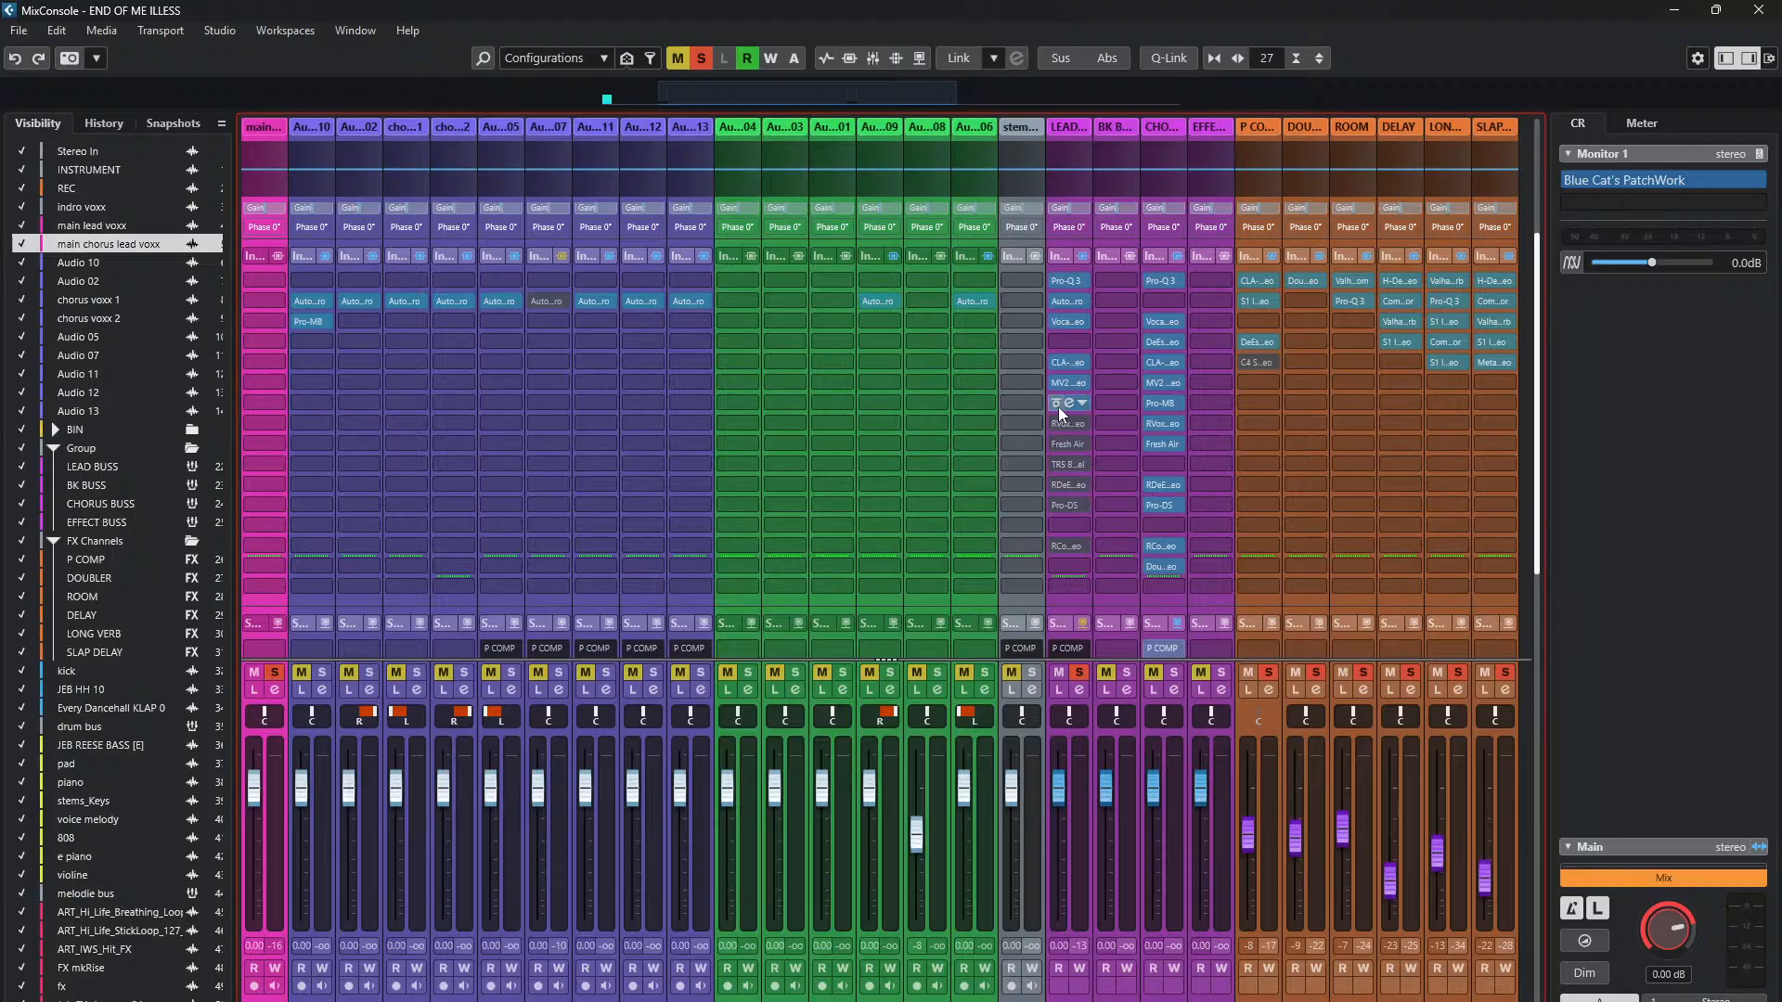
pyautogui.click(1068, 403)
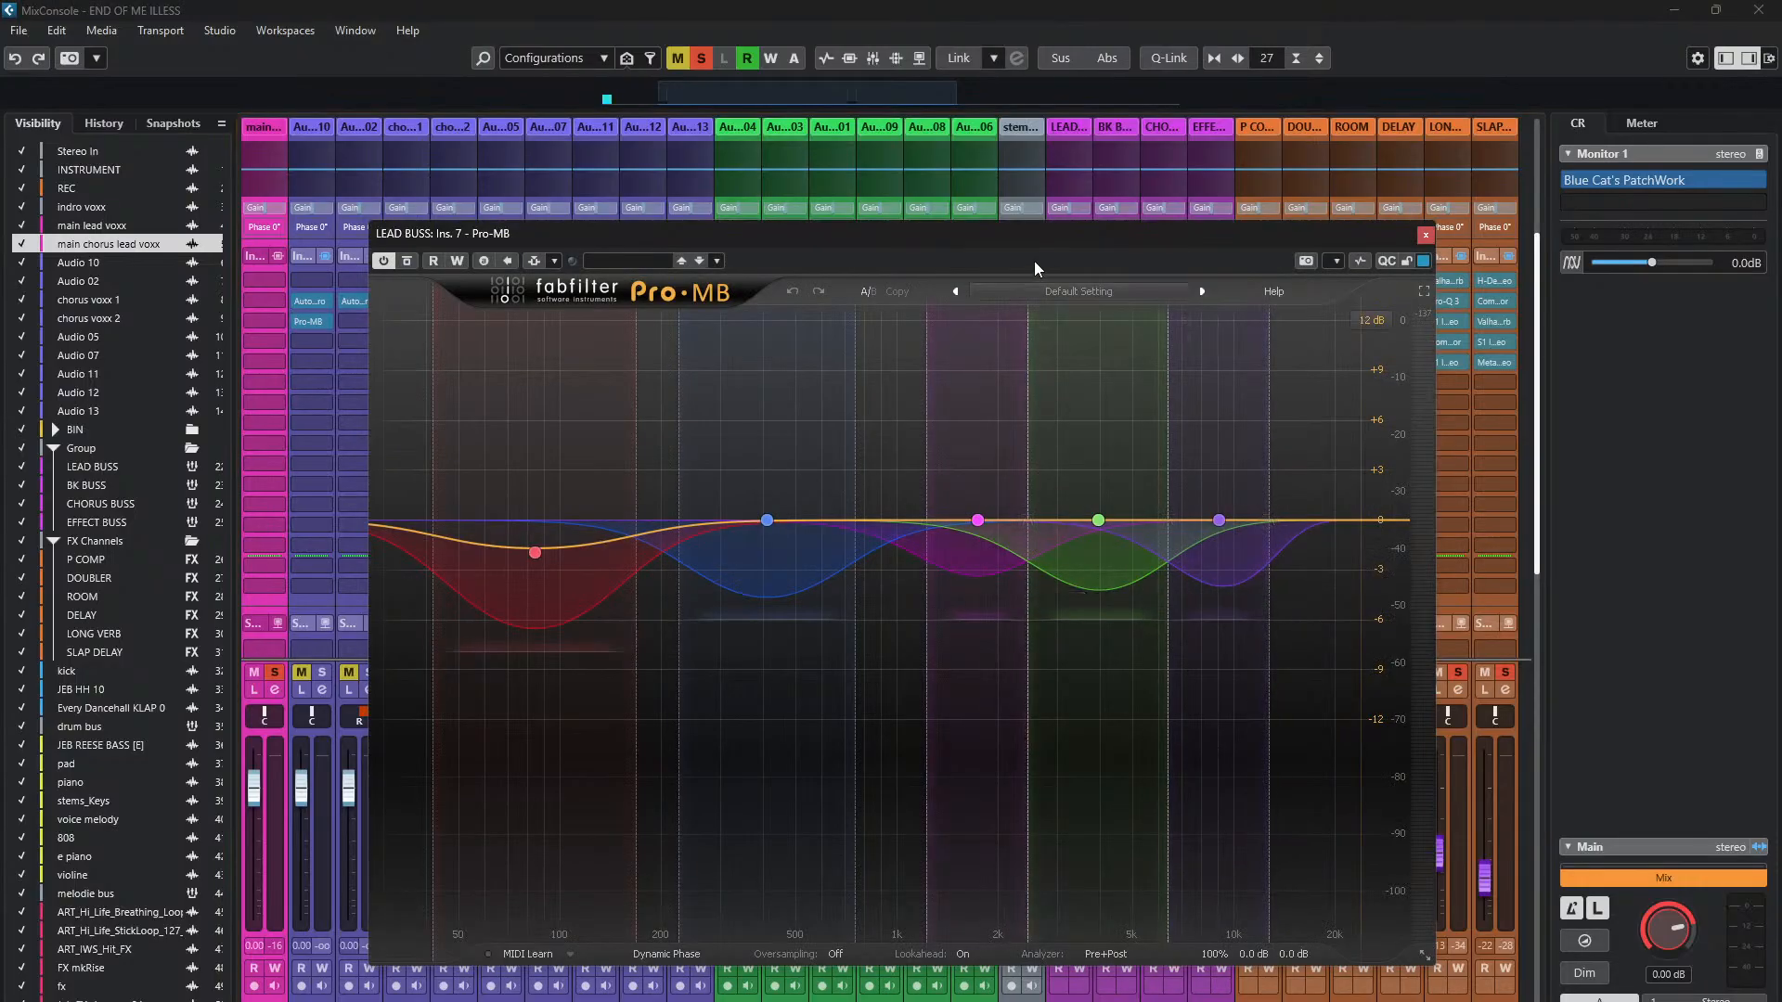
pyautogui.moveTo(1064, 250); pyautogui.dragTo(1031, 226)
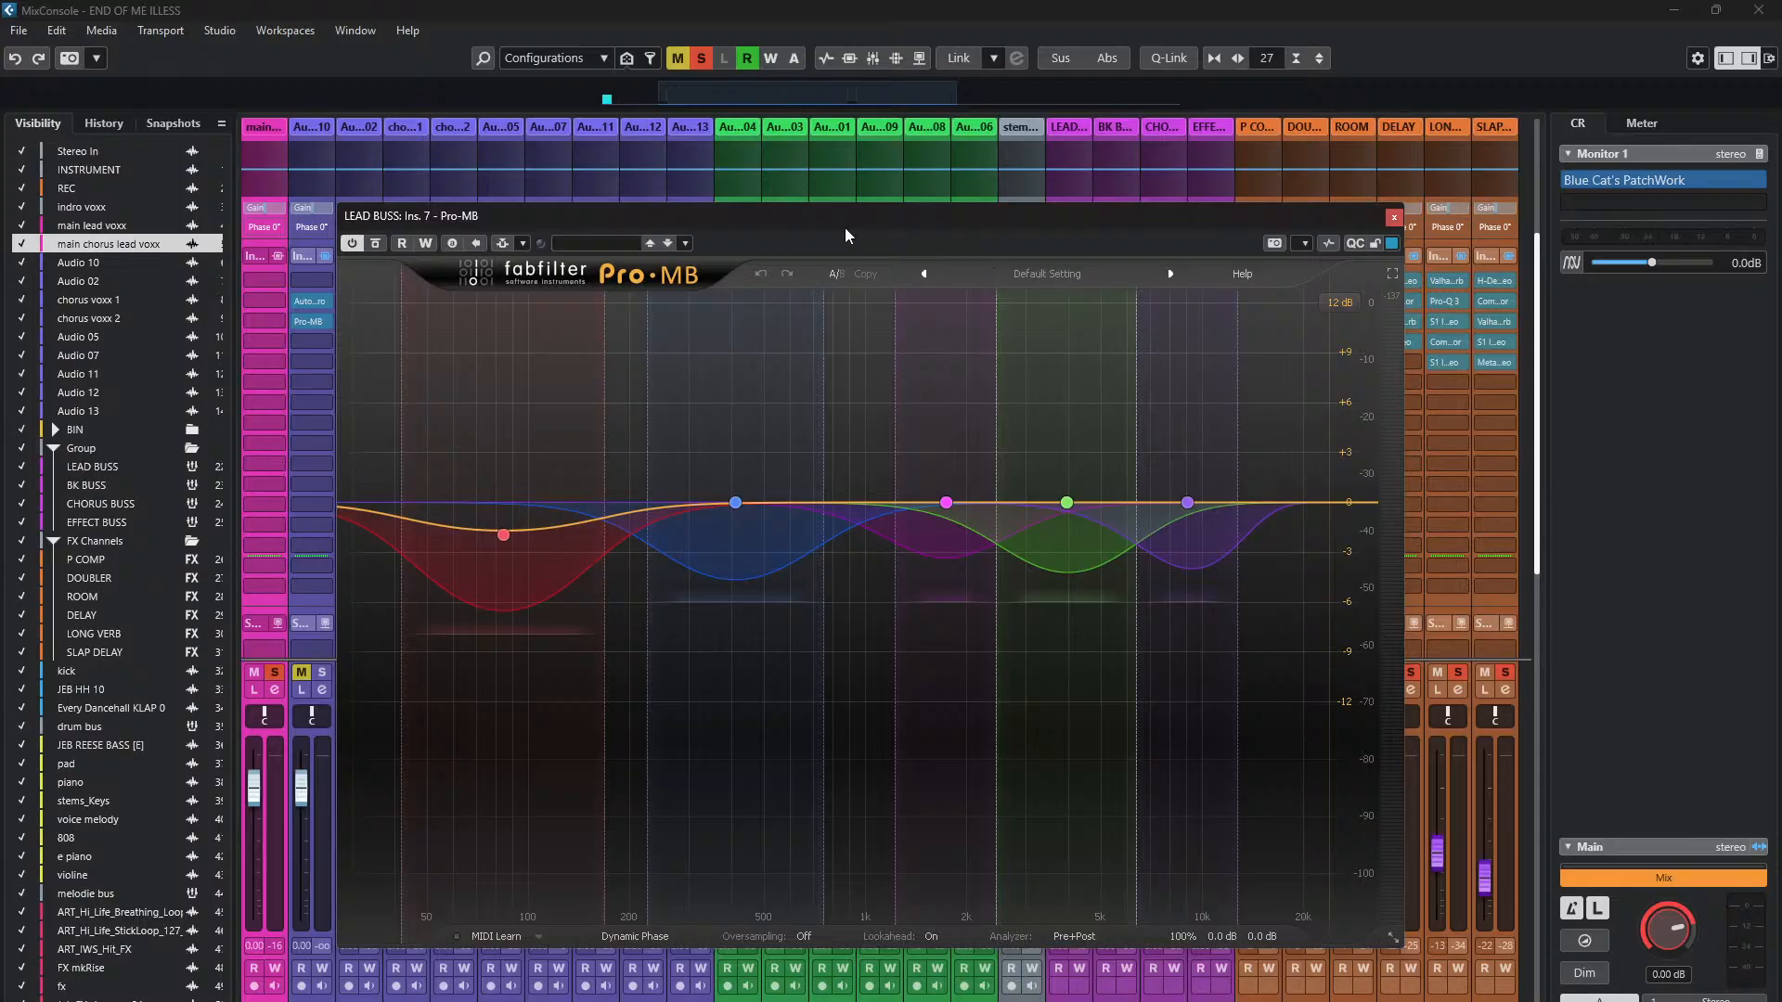
pyautogui.moveTo(852, 226)
pyautogui.mouseDown()
pyautogui.moveTo(906, 227)
pyautogui.moveTo(822, 222)
pyautogui.mouseUp()
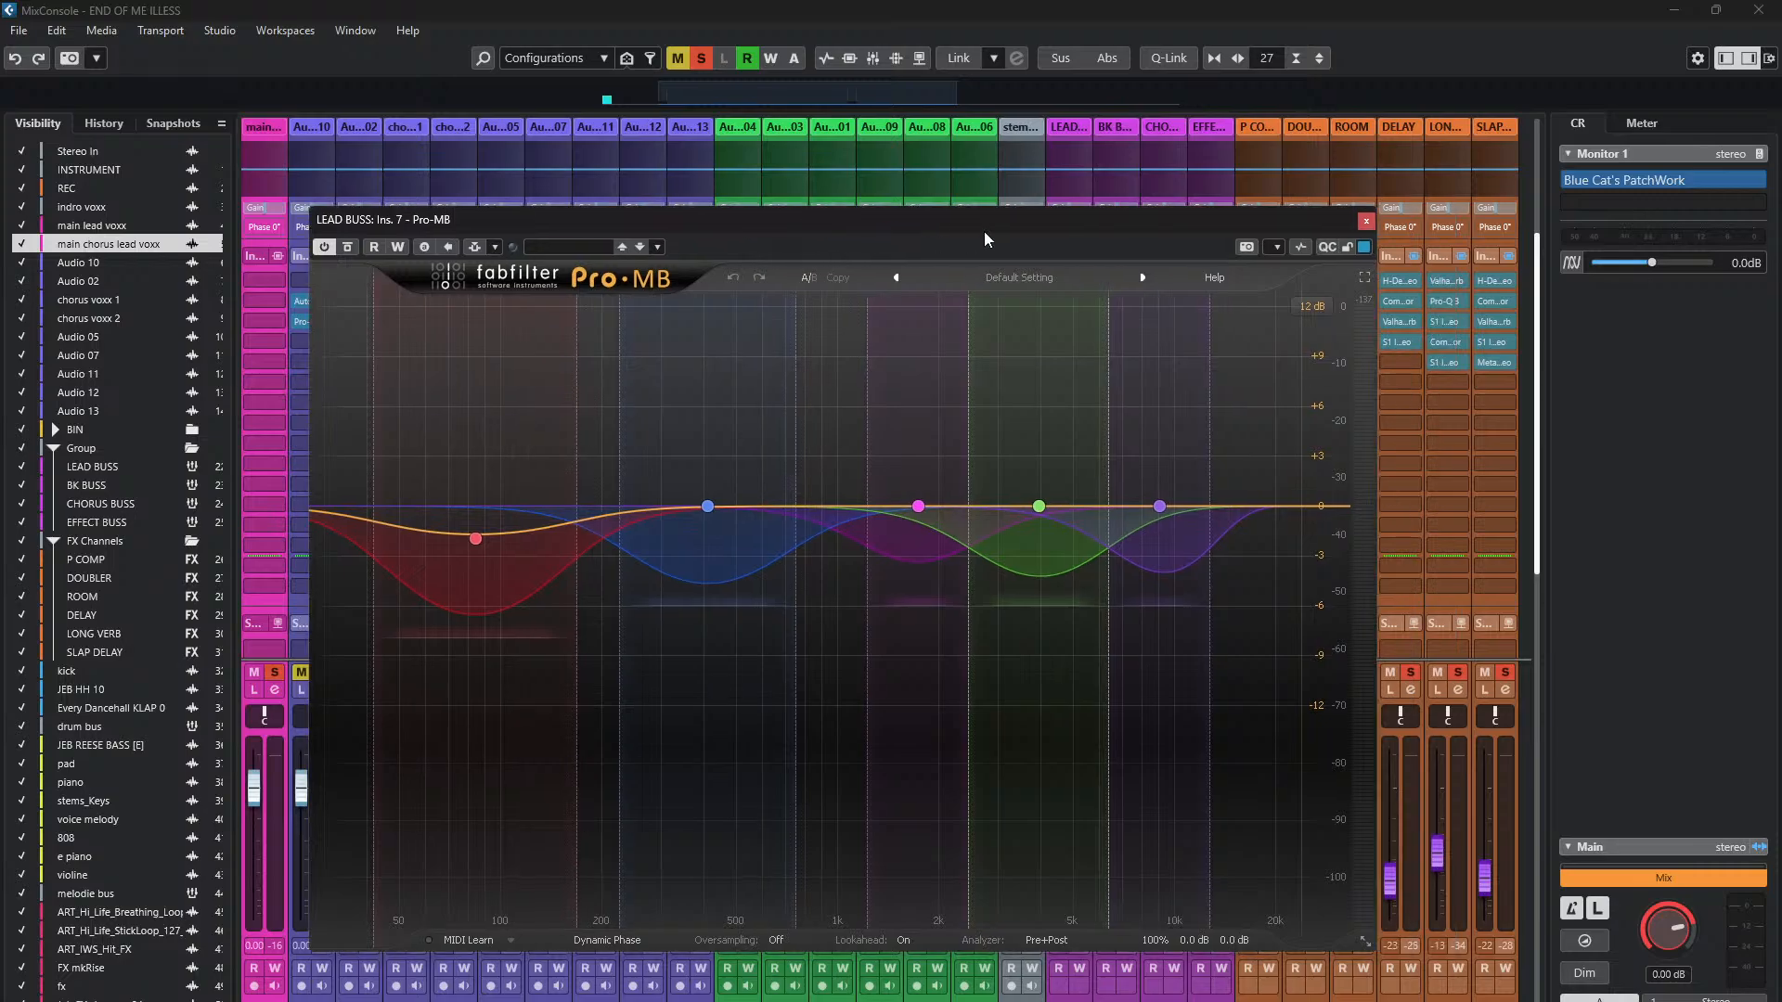
pyautogui.moveTo(883, 220); pyautogui.dragTo(942, 187)
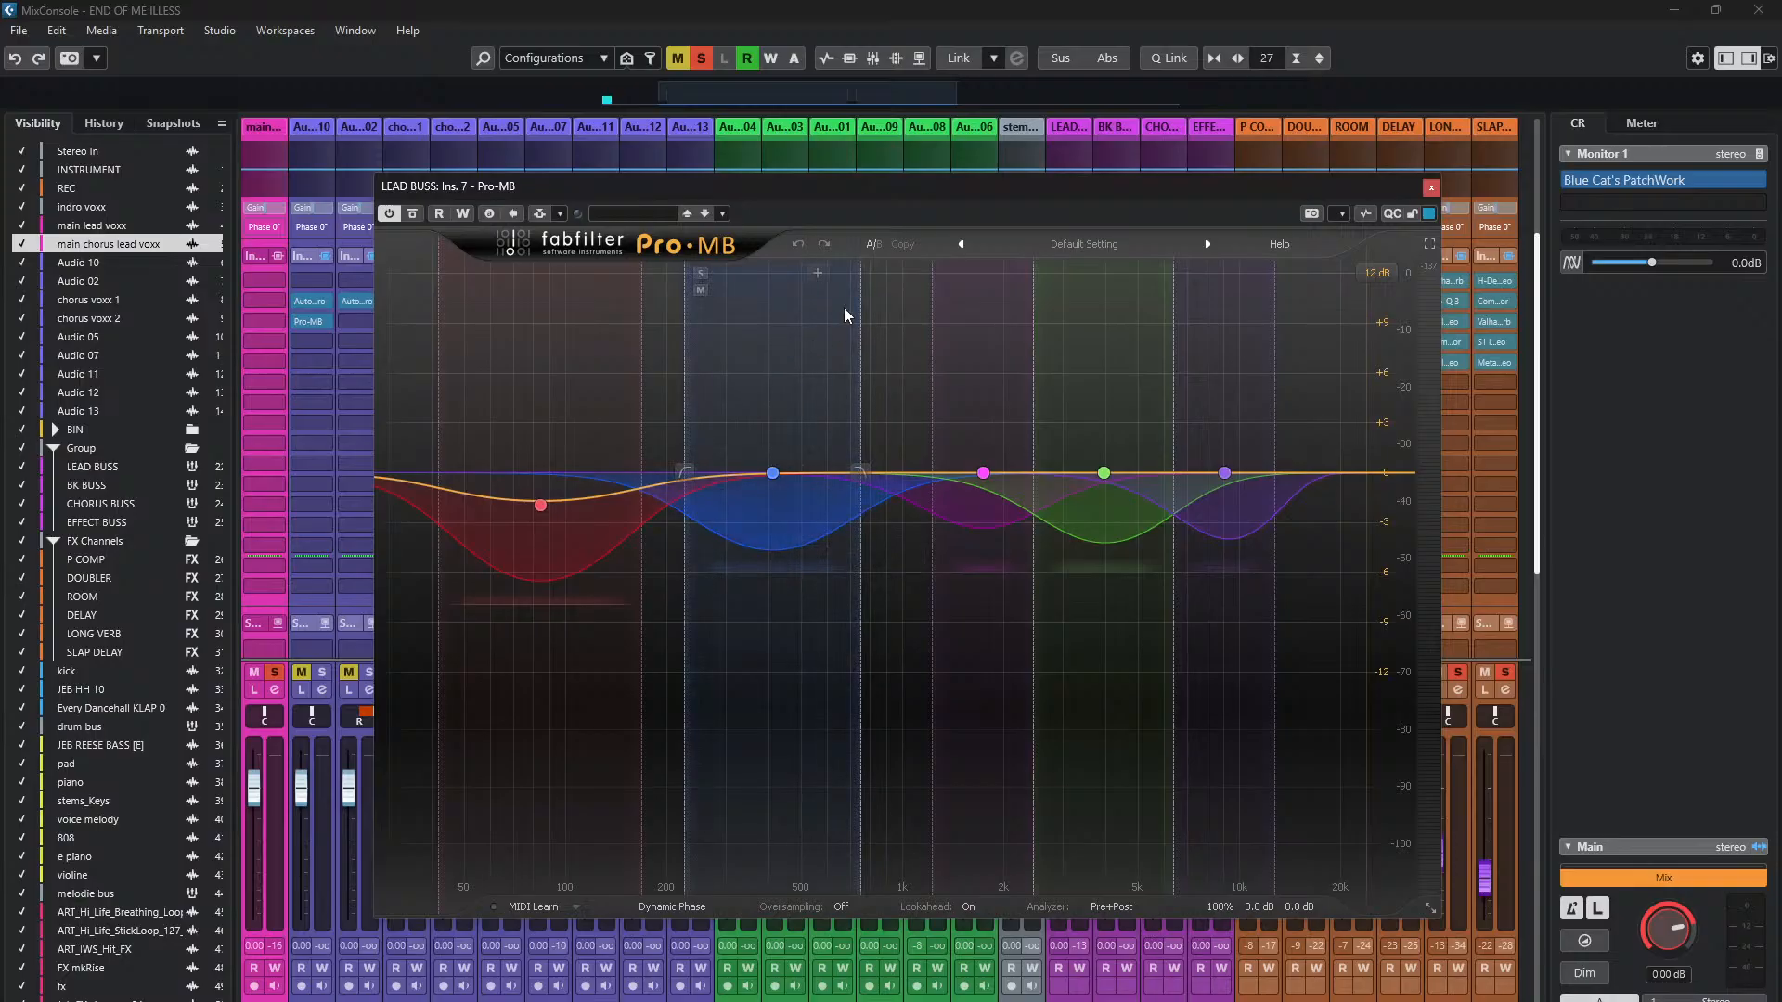
pyautogui.moveTo(971, 194); pyautogui.dragTo(1021, 245)
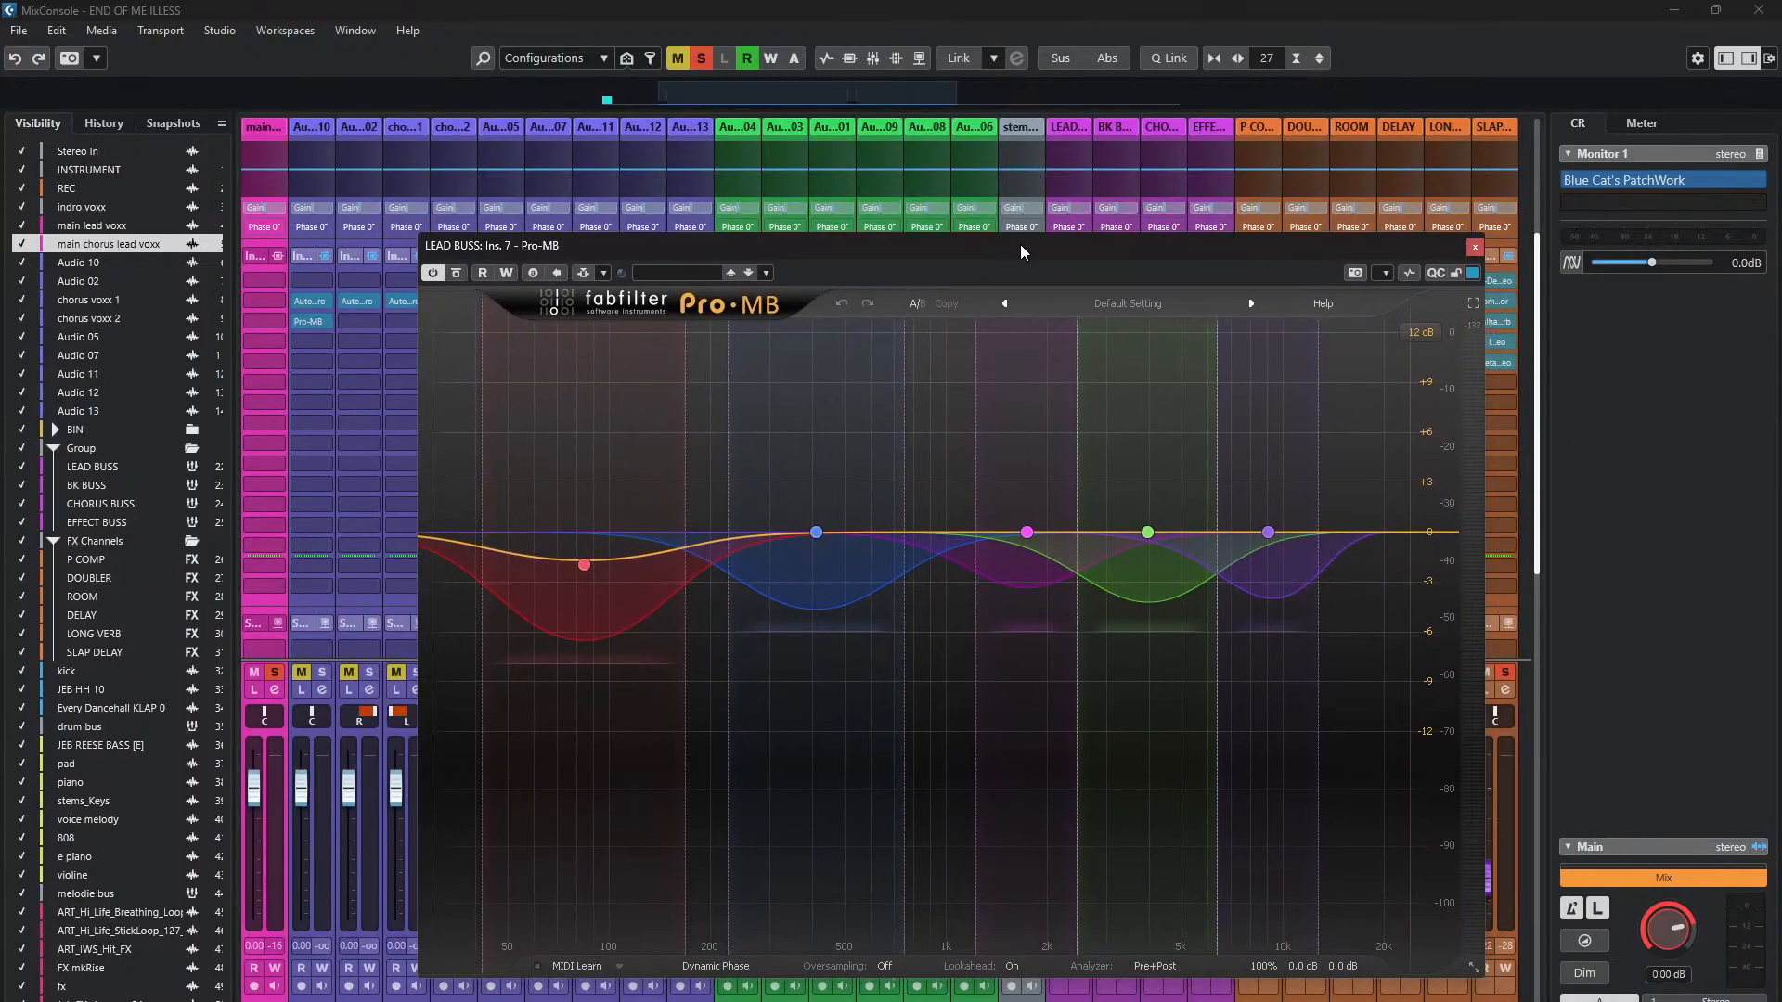
# - Play the chorus lead through Pro-MB and examine how its bands react, especially the low band
pyautogui.press('space')
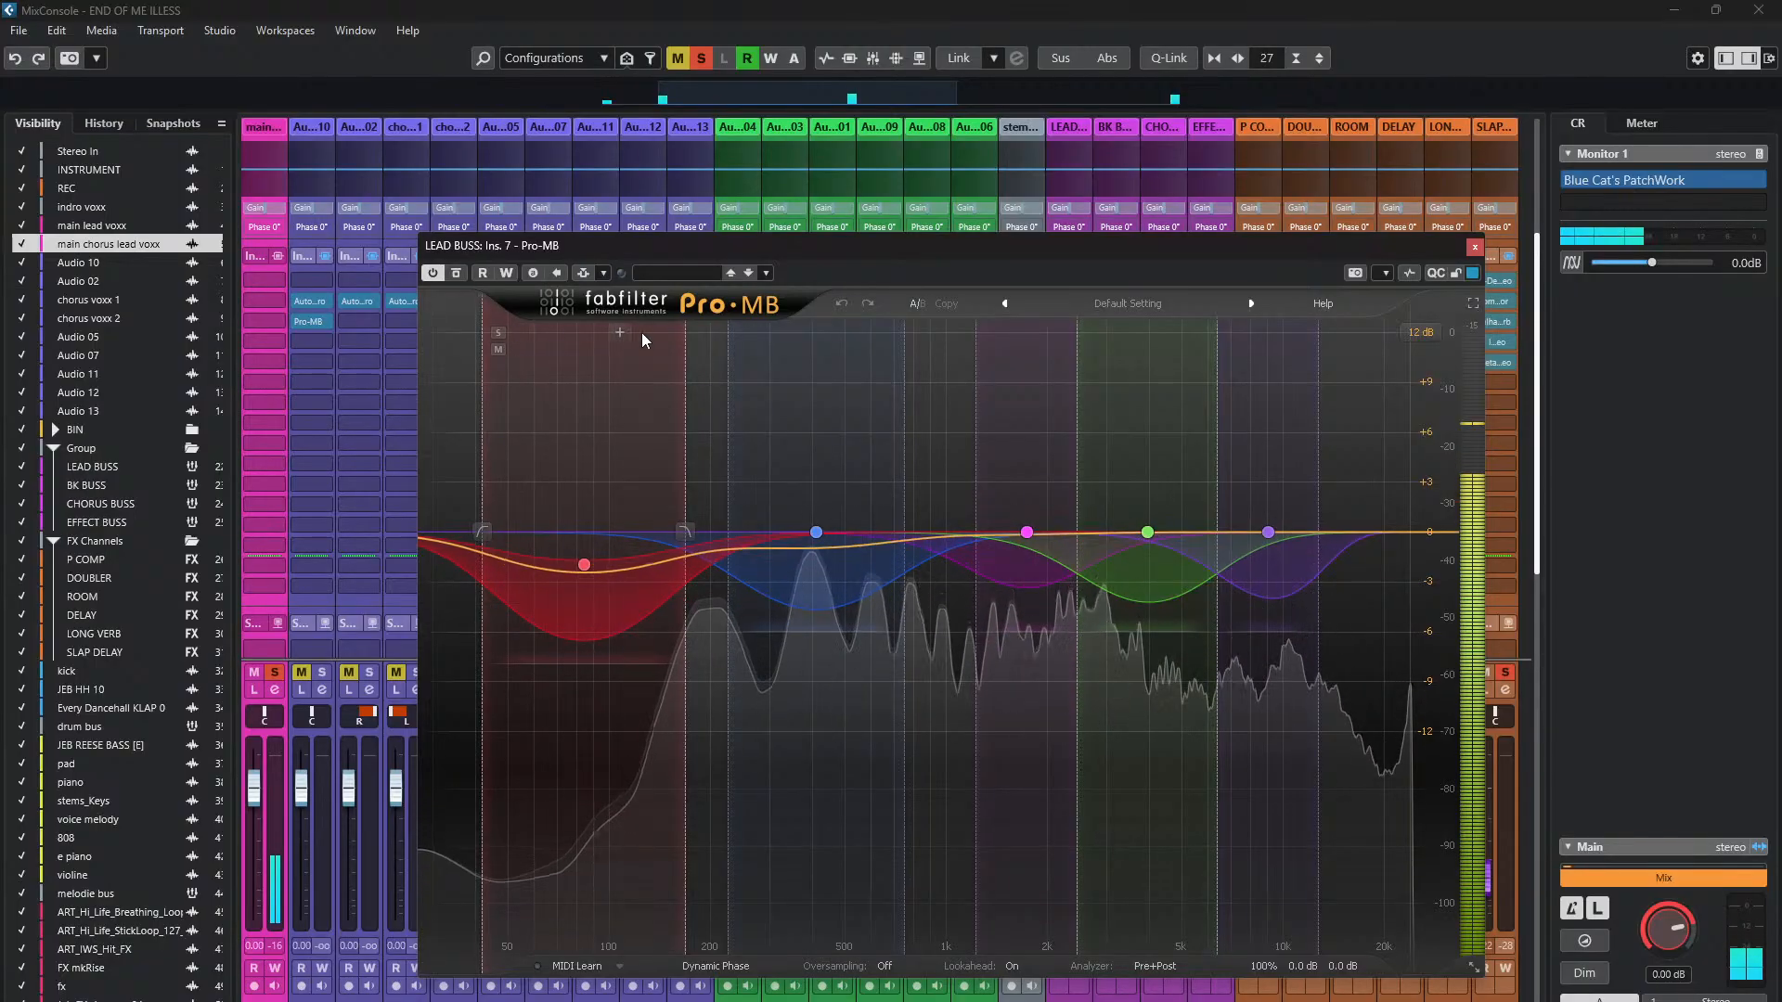
pyautogui.moveTo(899, 243)
pyautogui.mouseDown()
pyautogui.moveTo(773, 254)
pyautogui.moveTo(905, 236)
pyautogui.mouseUp()
pyautogui.press('space')
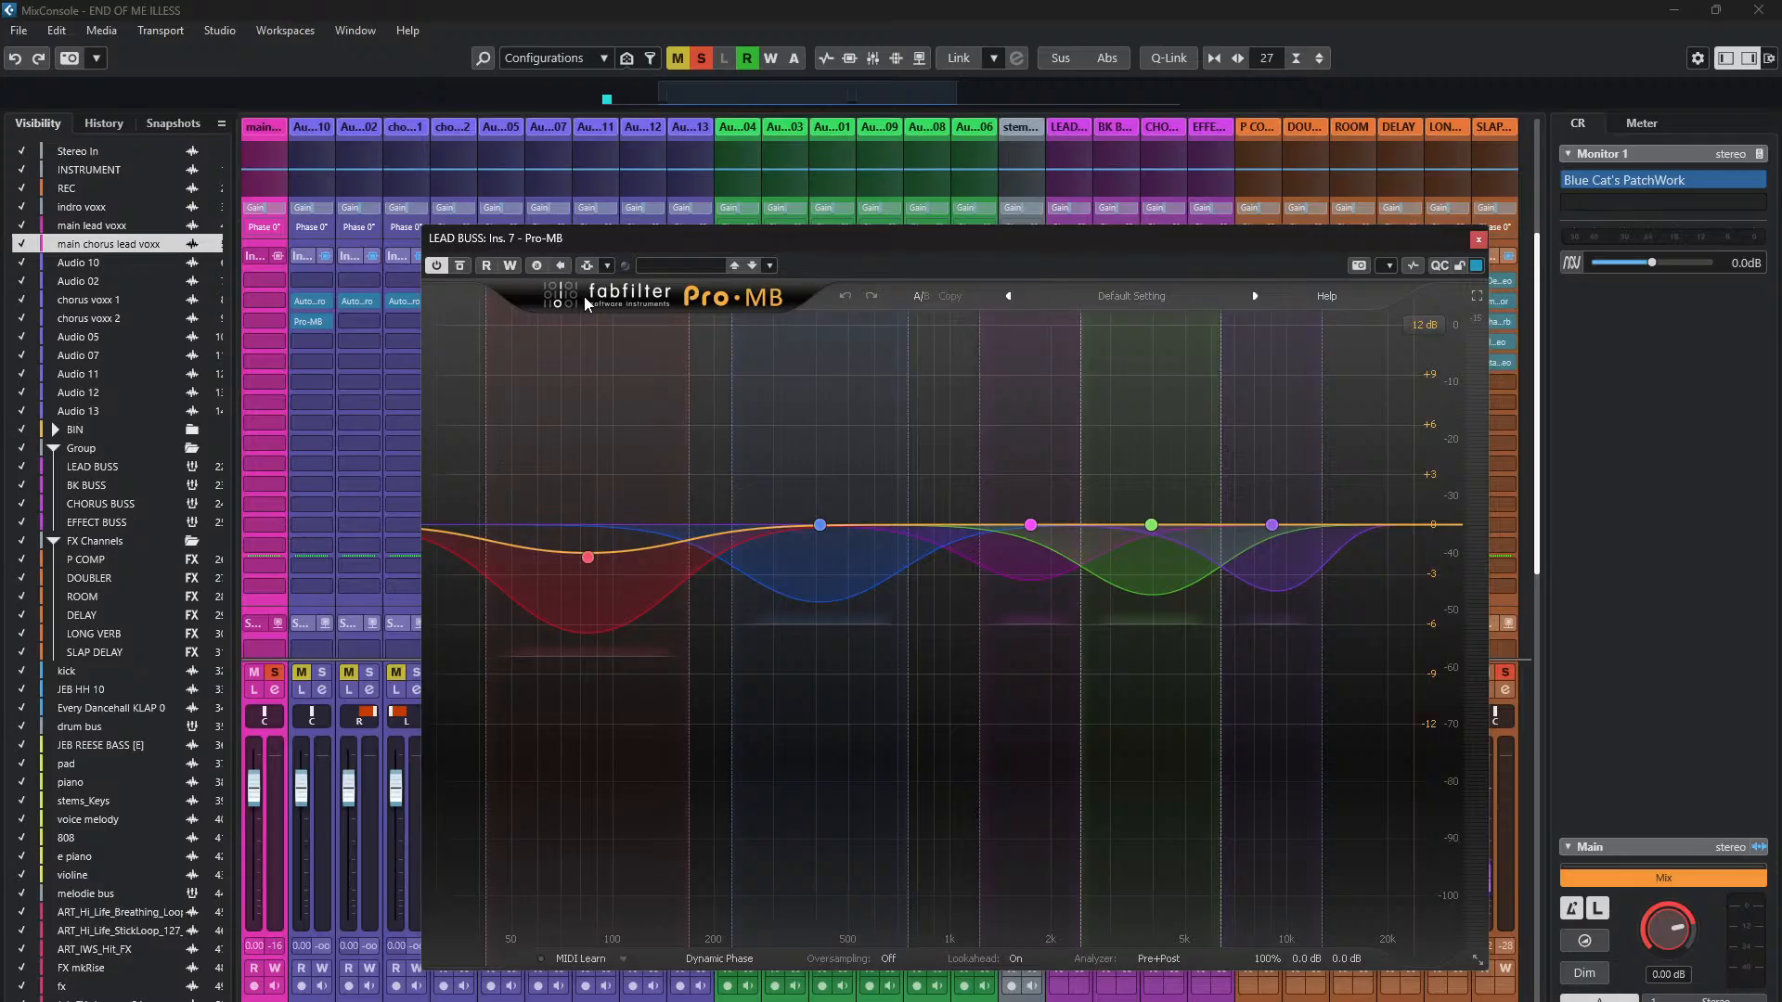
pyautogui.press('space')
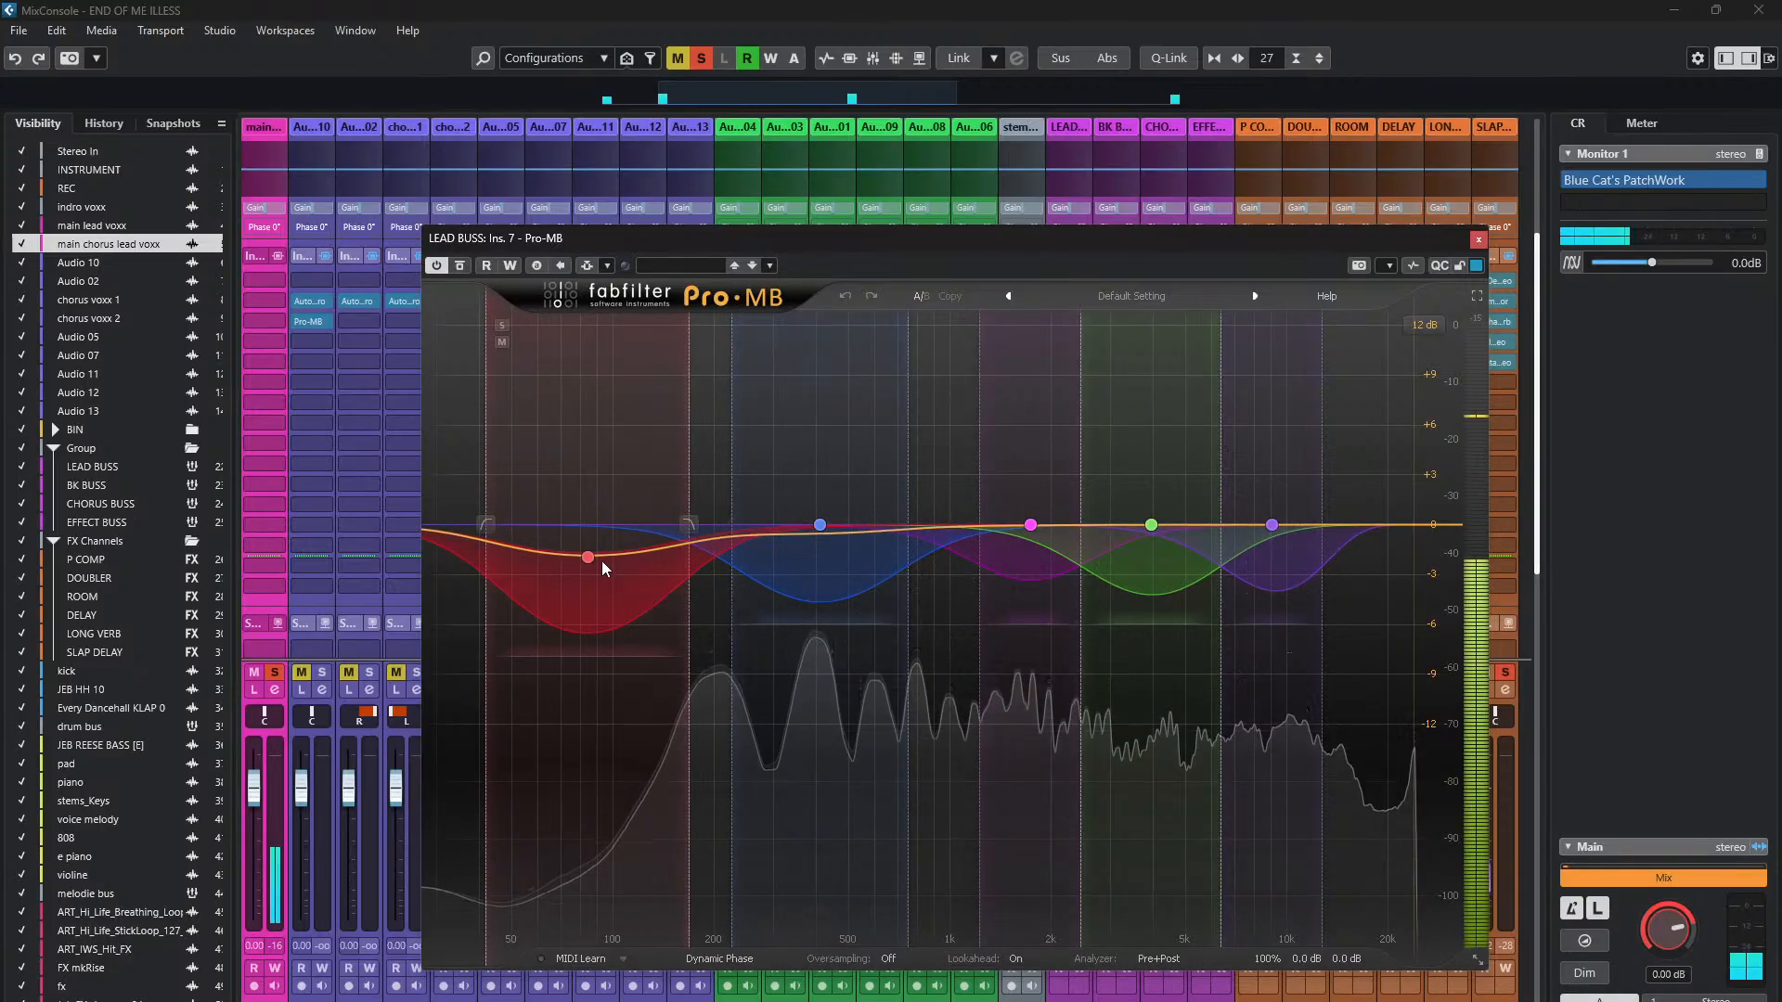
pyautogui.moveTo(590, 555)
pyautogui.press('space')
# - Solo Pro-MB's low band during playback to hear it alone, and restore all bands
pyautogui.moveTo(481, 387)
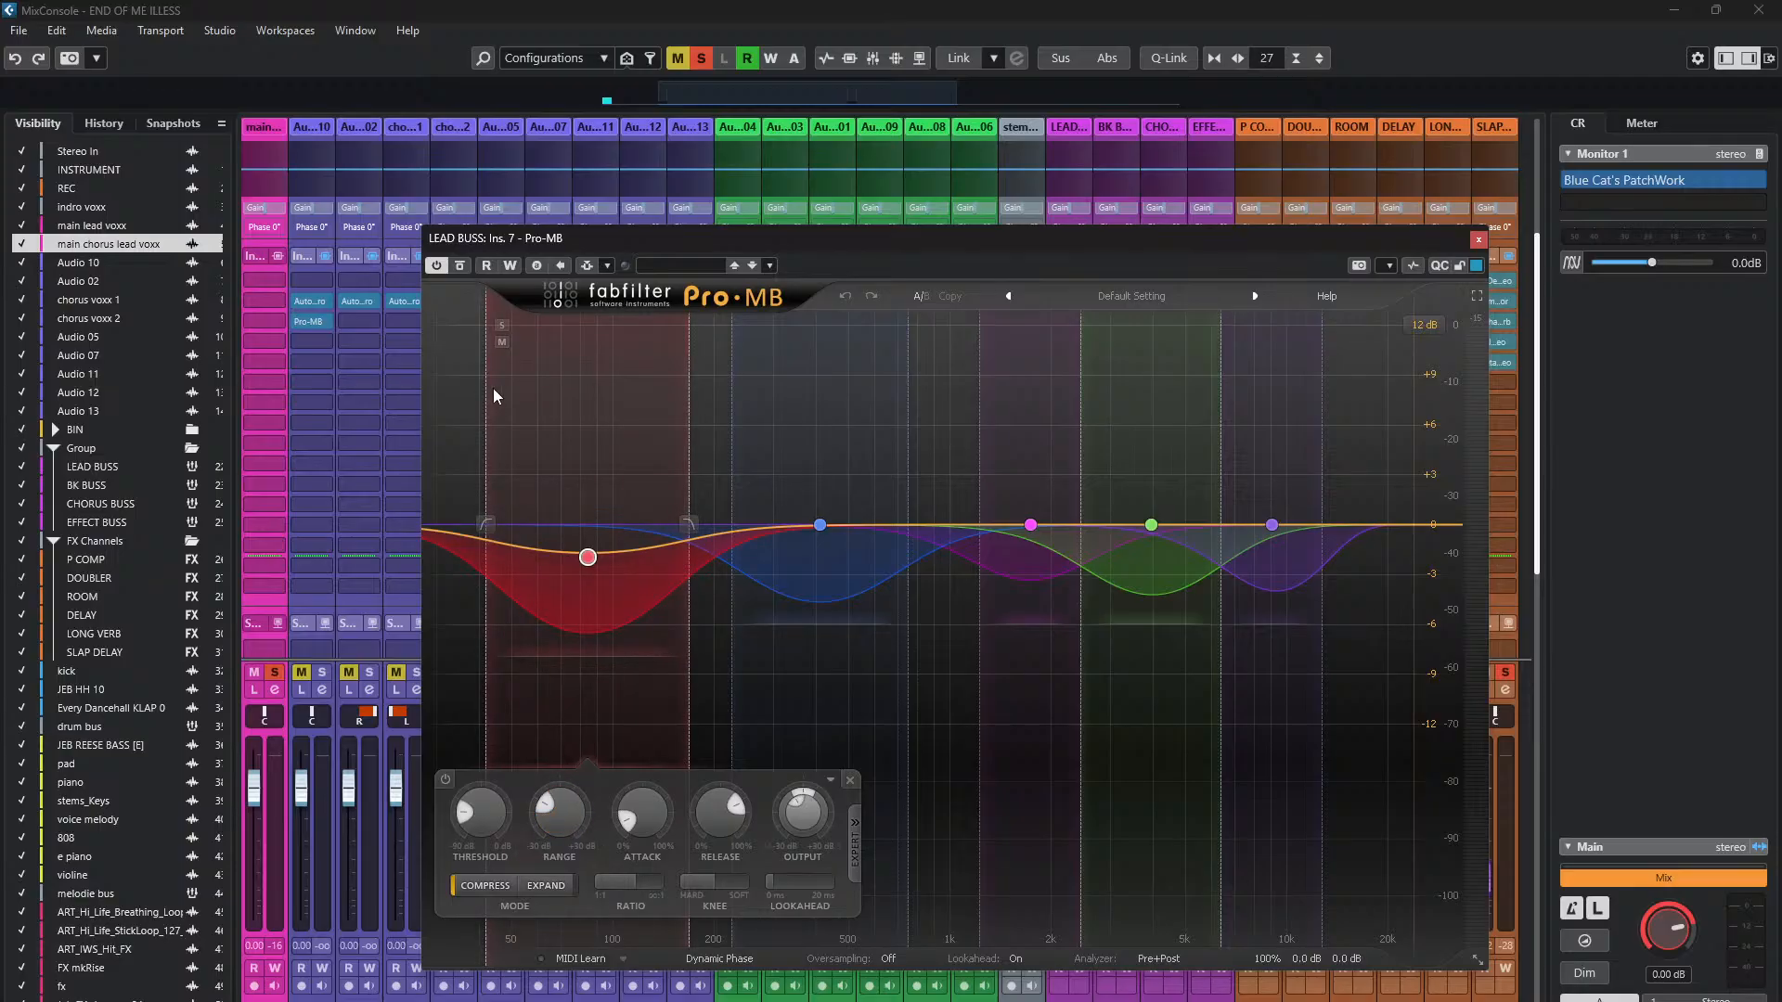
pyautogui.click(502, 326)
pyautogui.press('space')
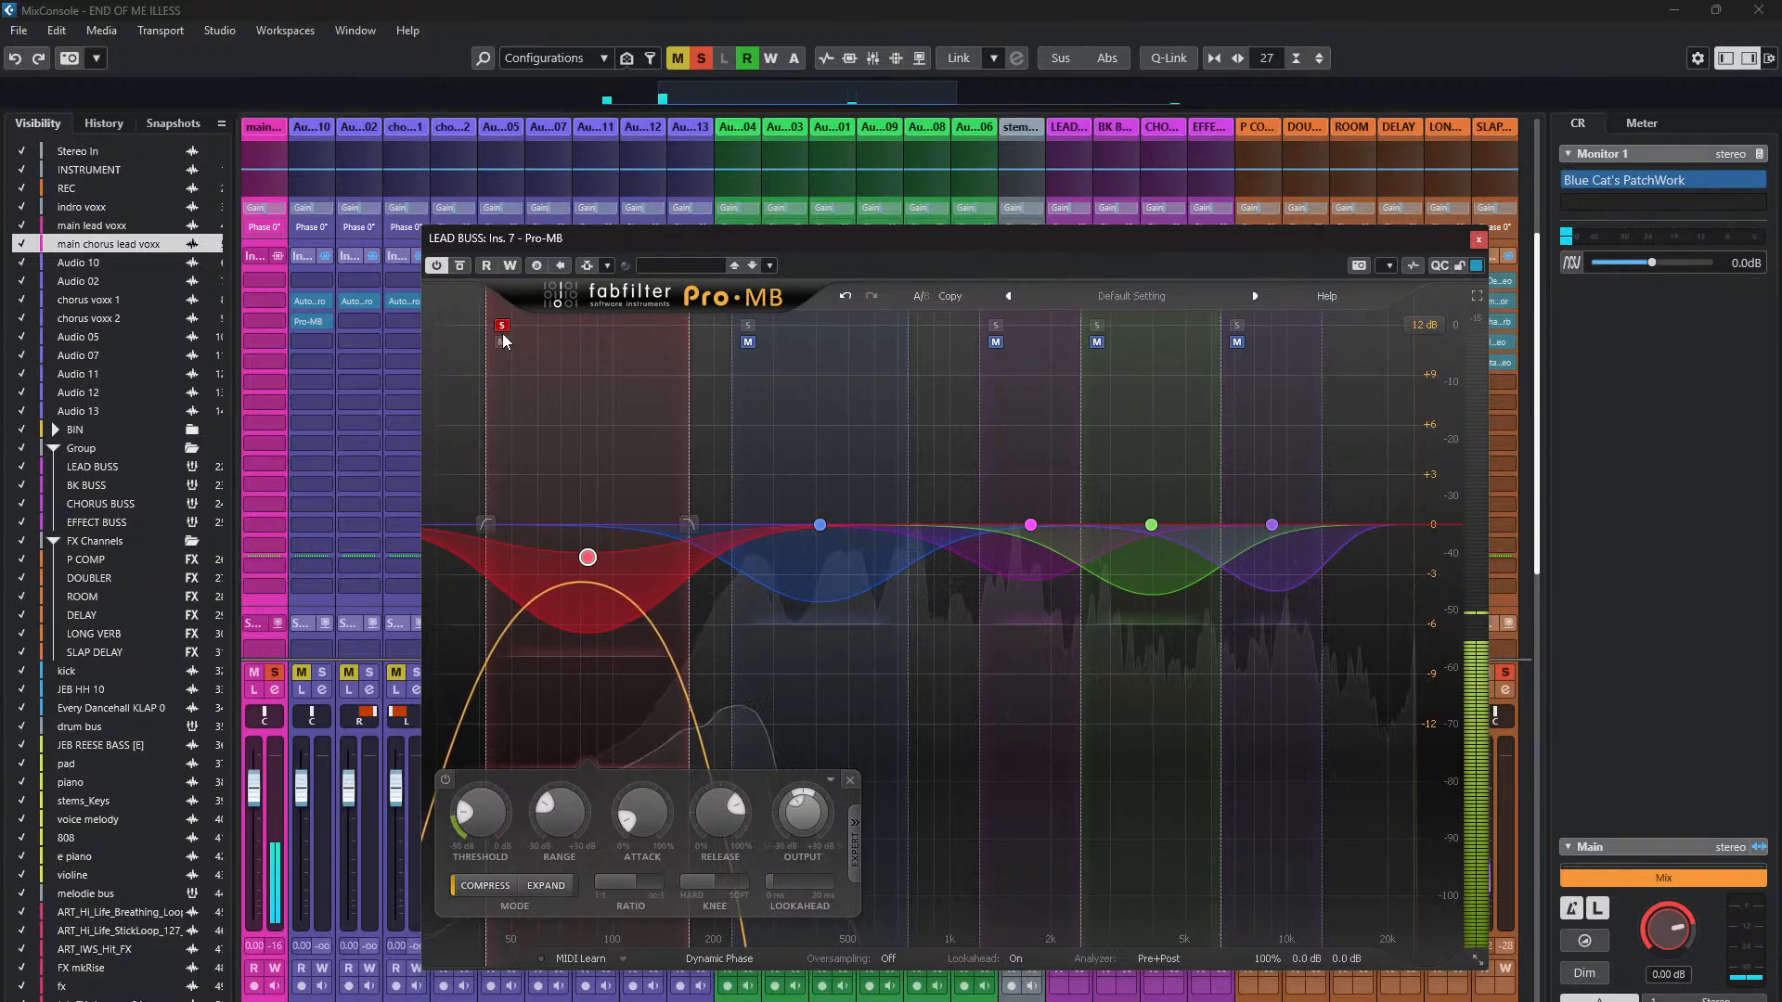
pyautogui.click(501, 325)
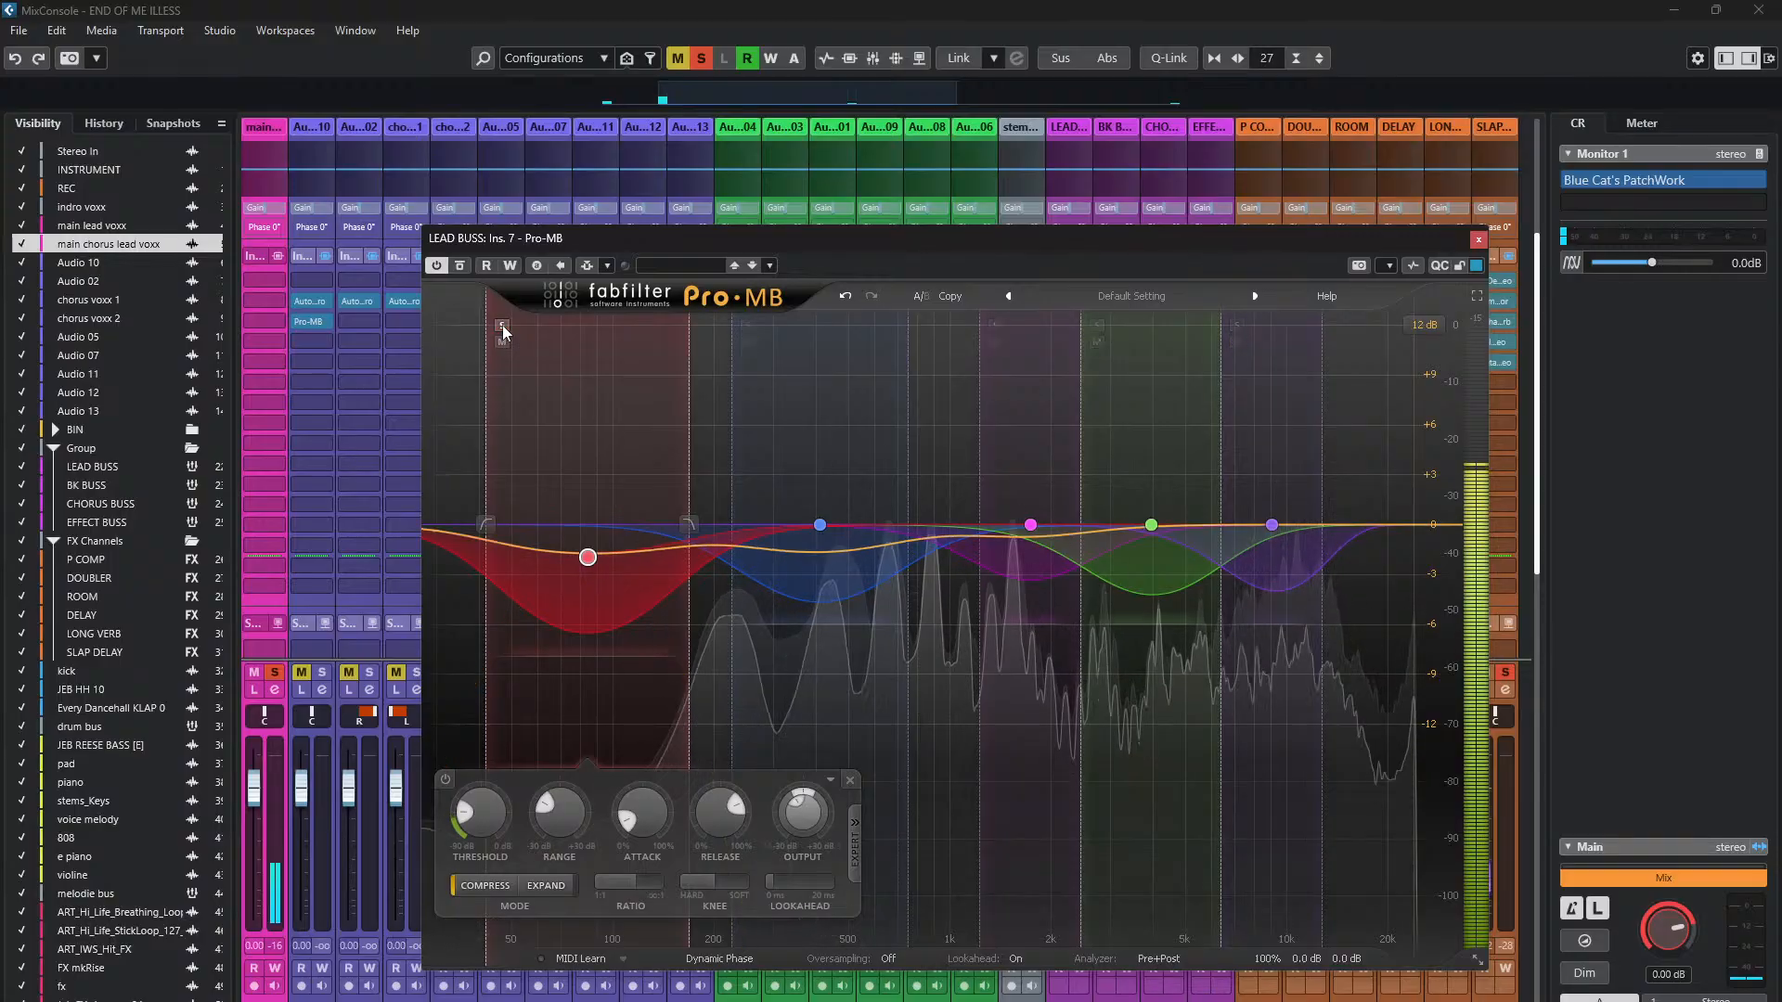
# - Slightly lower the output level of Pro-MB's low band around 84 Hz while the chorus lead plays
pyautogui.moveTo(587, 556); pyautogui.dragTo(589, 569)
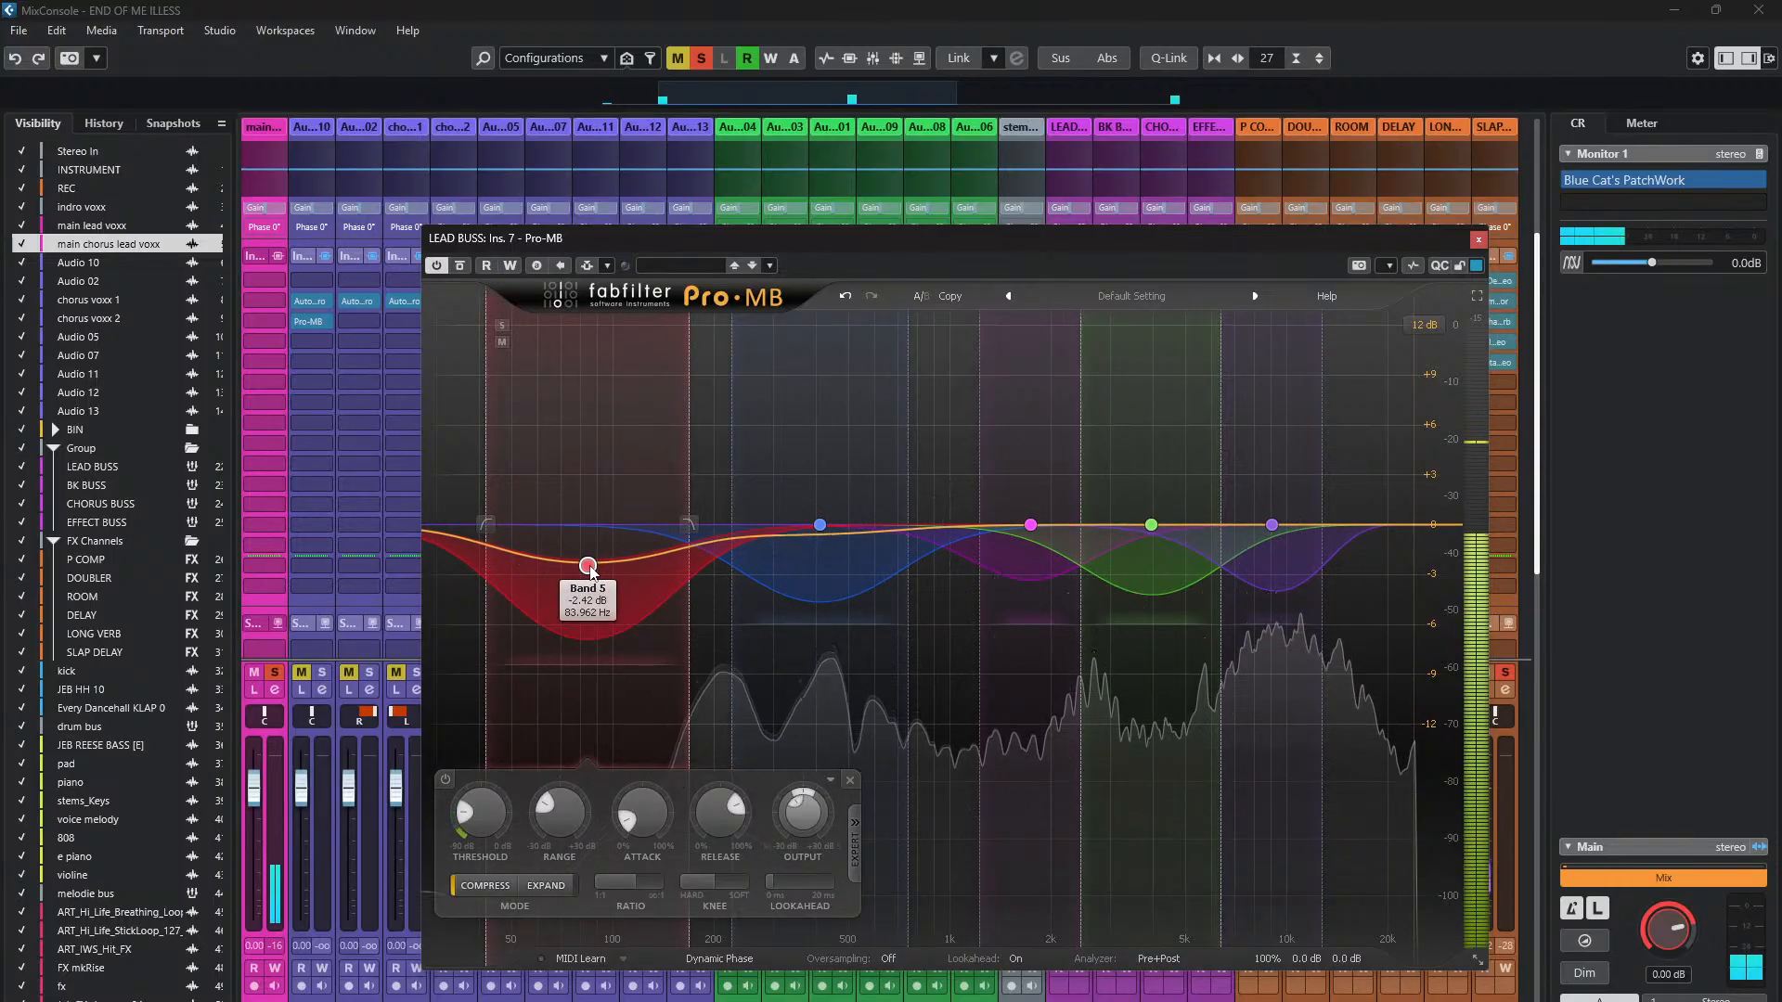
pyautogui.moveTo(589, 566); pyautogui.dragTo(589, 567)
pyautogui.moveTo(478, 815)
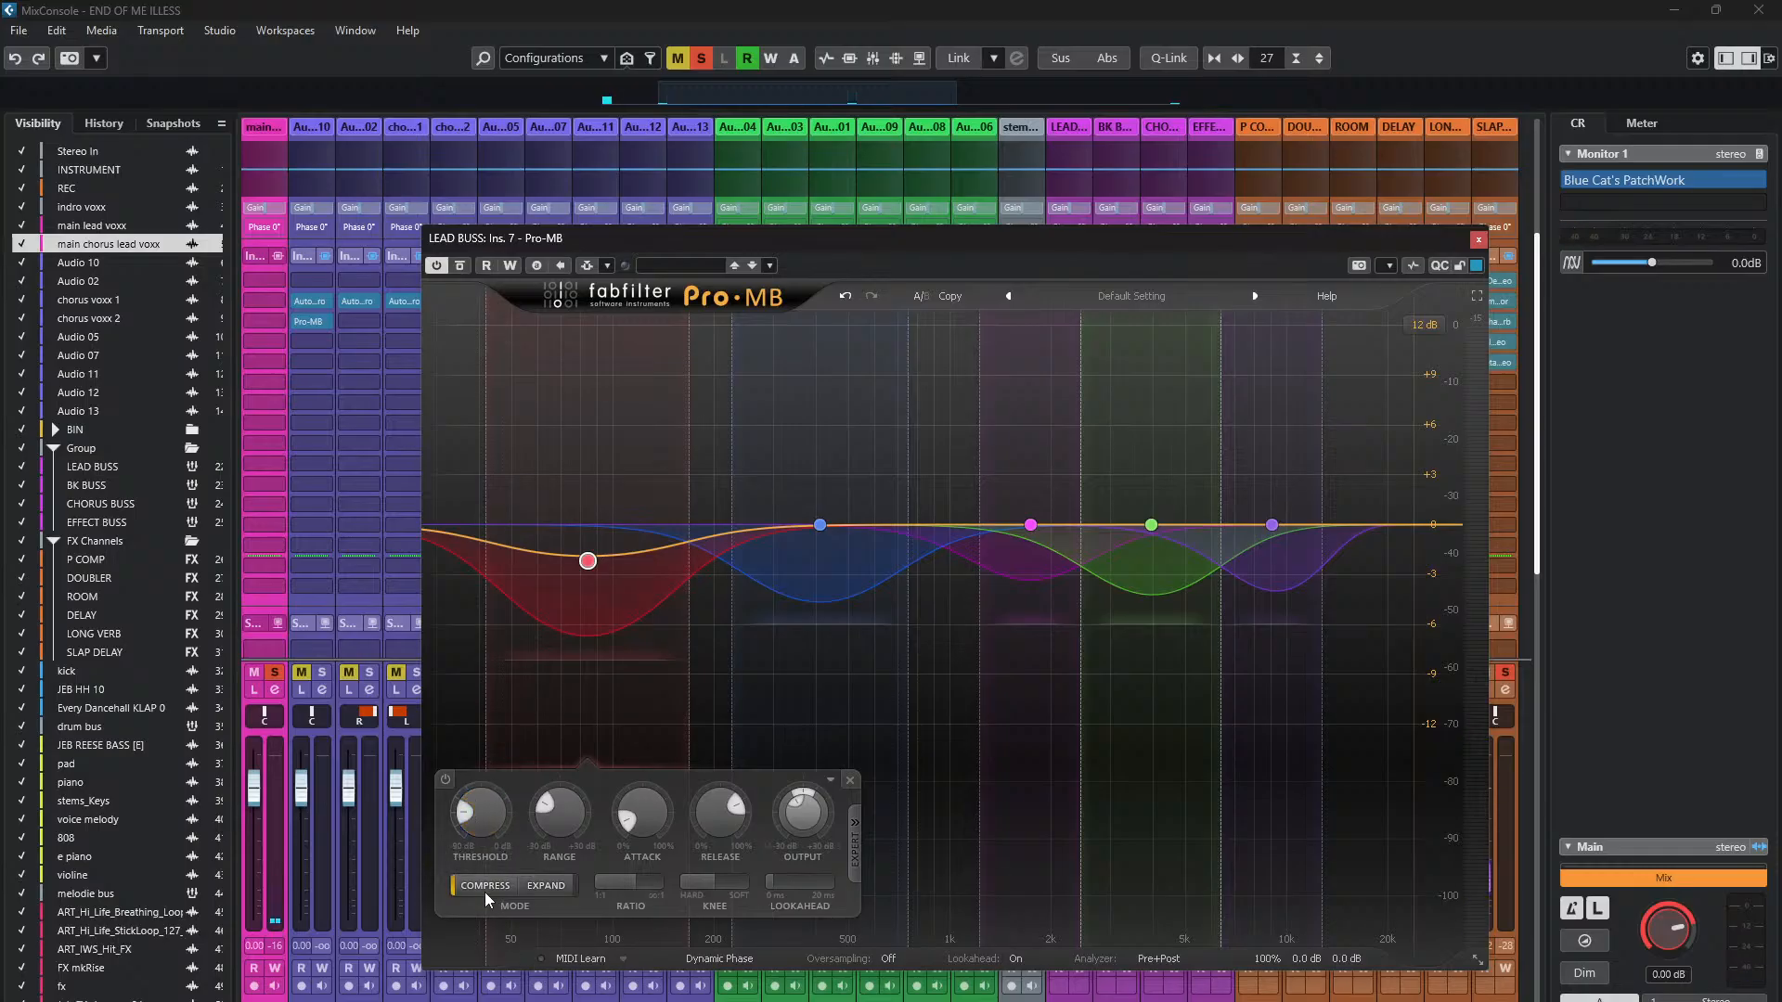
# - Play the chorus lead through Pro-MB's low band around 84 Hz and fine-tune the band's range and attack
pyautogui.press('space')
pyautogui.moveTo(477, 886)
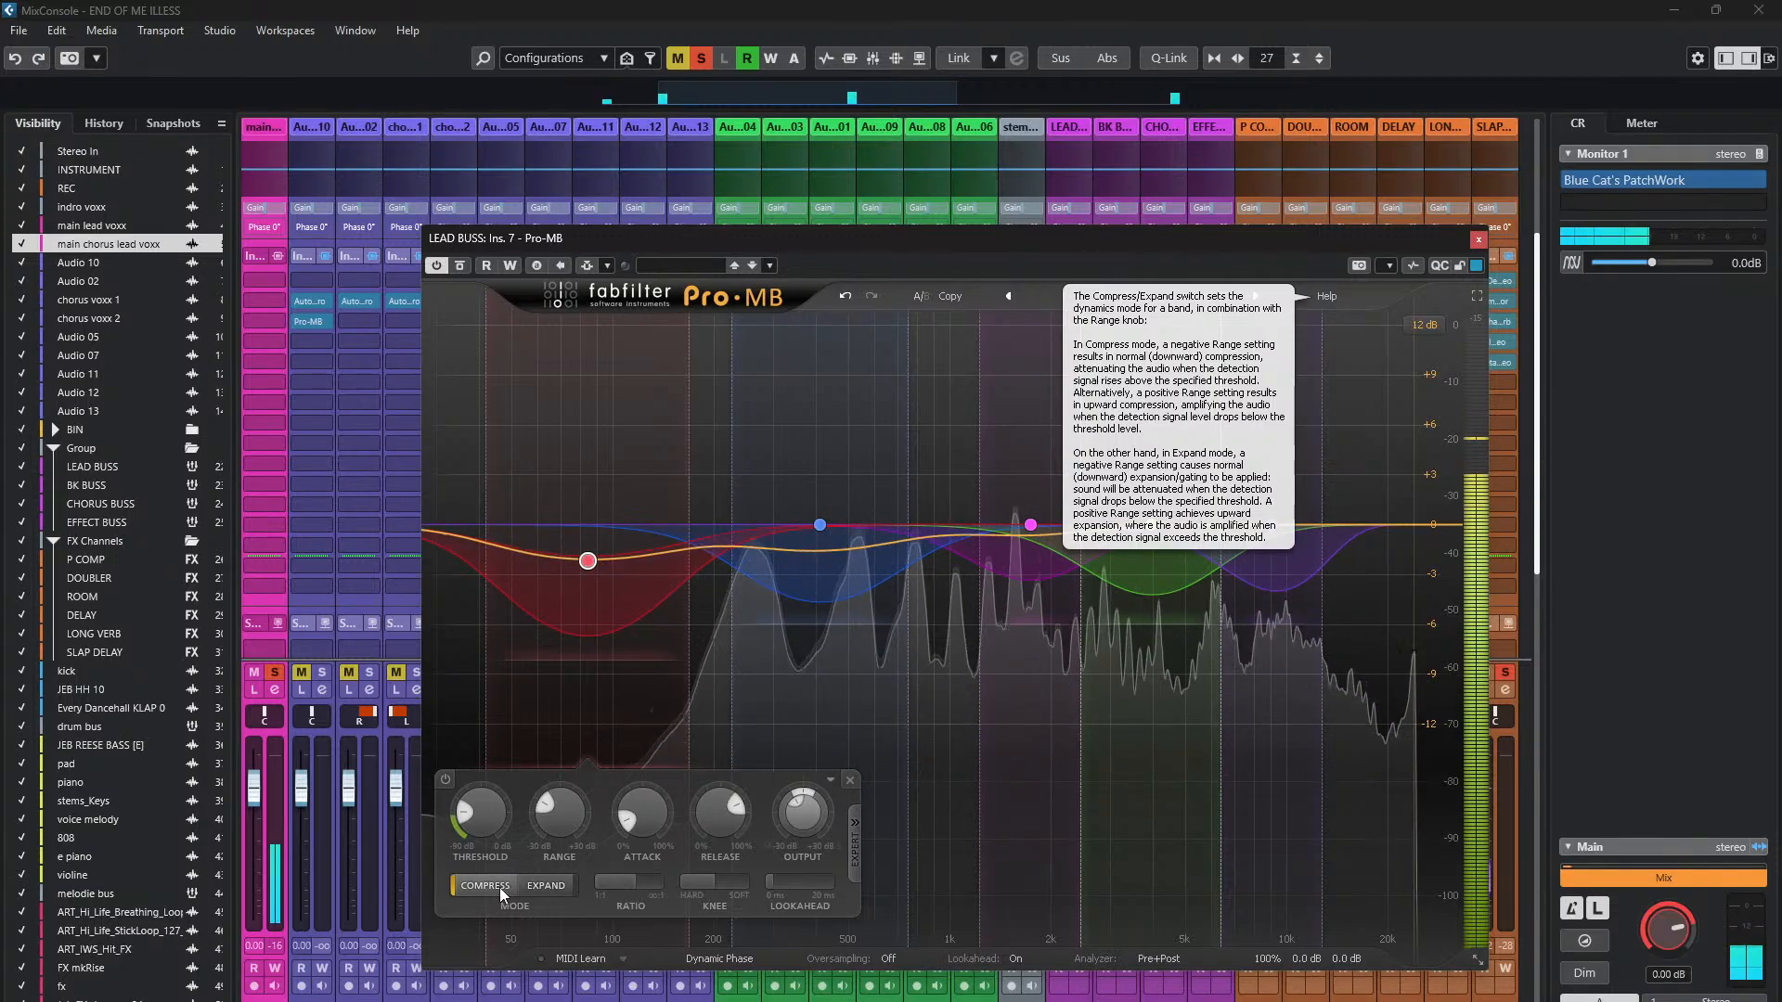
pyautogui.press('space')
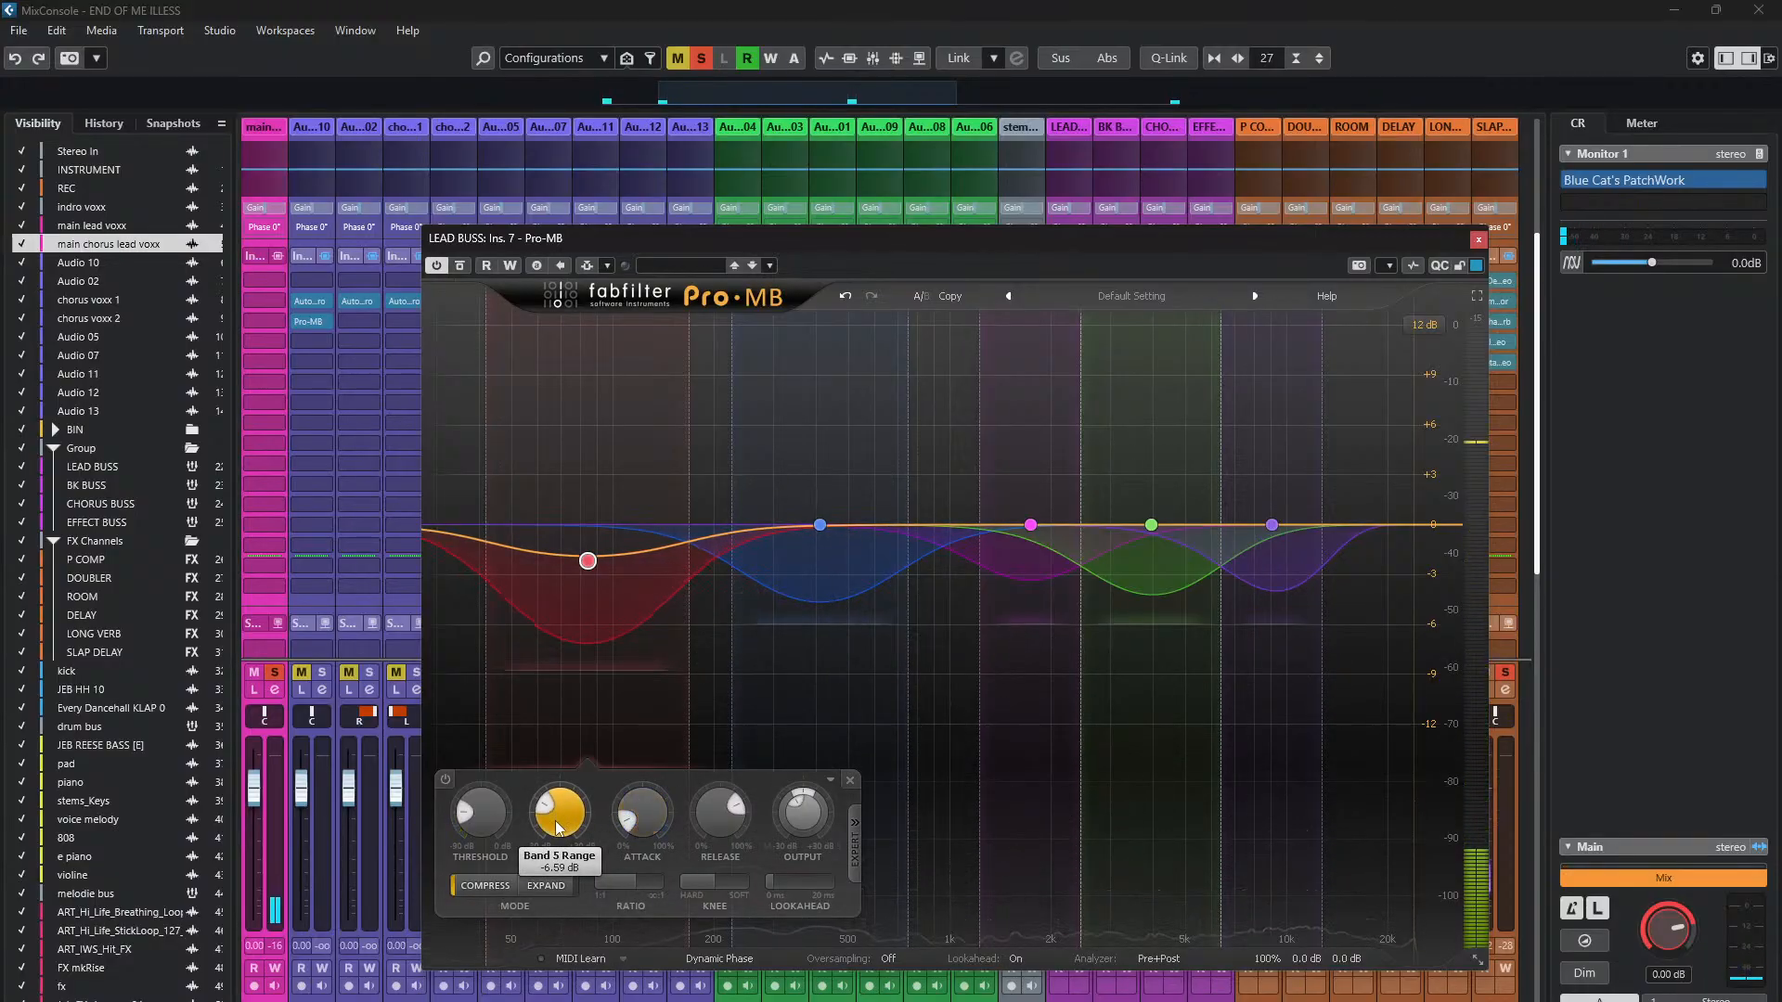
pyautogui.moveTo(647, 825); pyautogui.dragTo(638, 829)
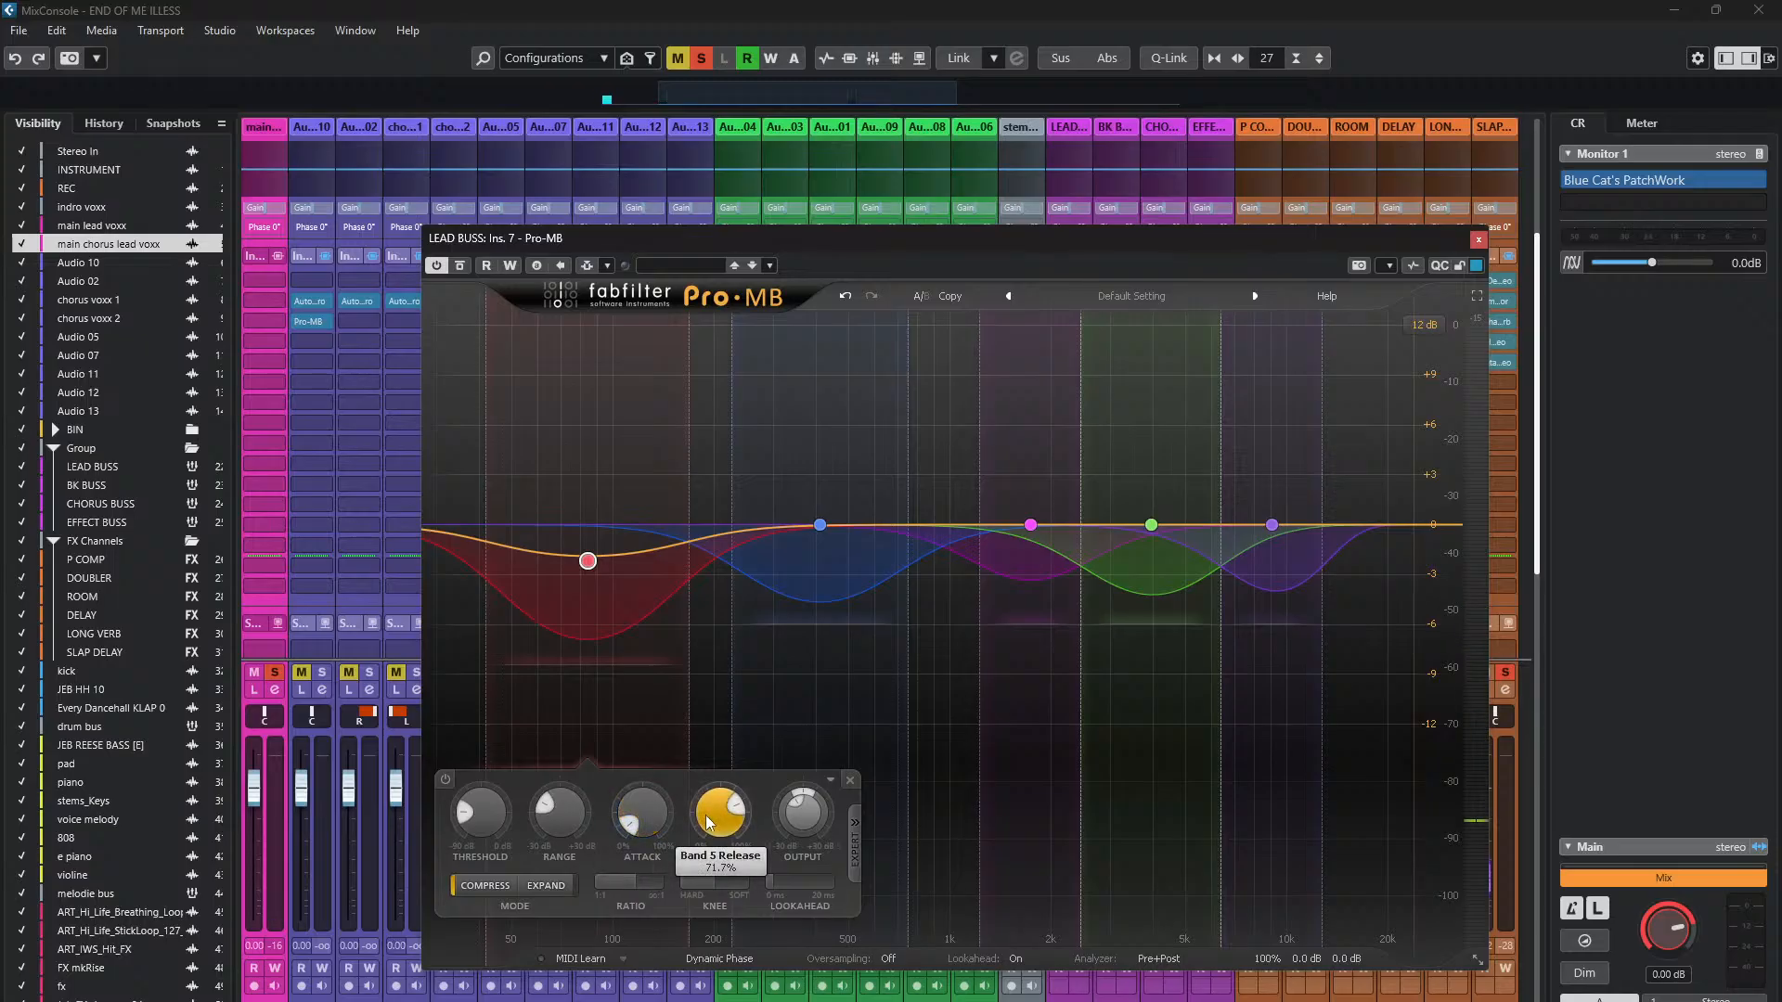
pyautogui.moveTo(706, 815)
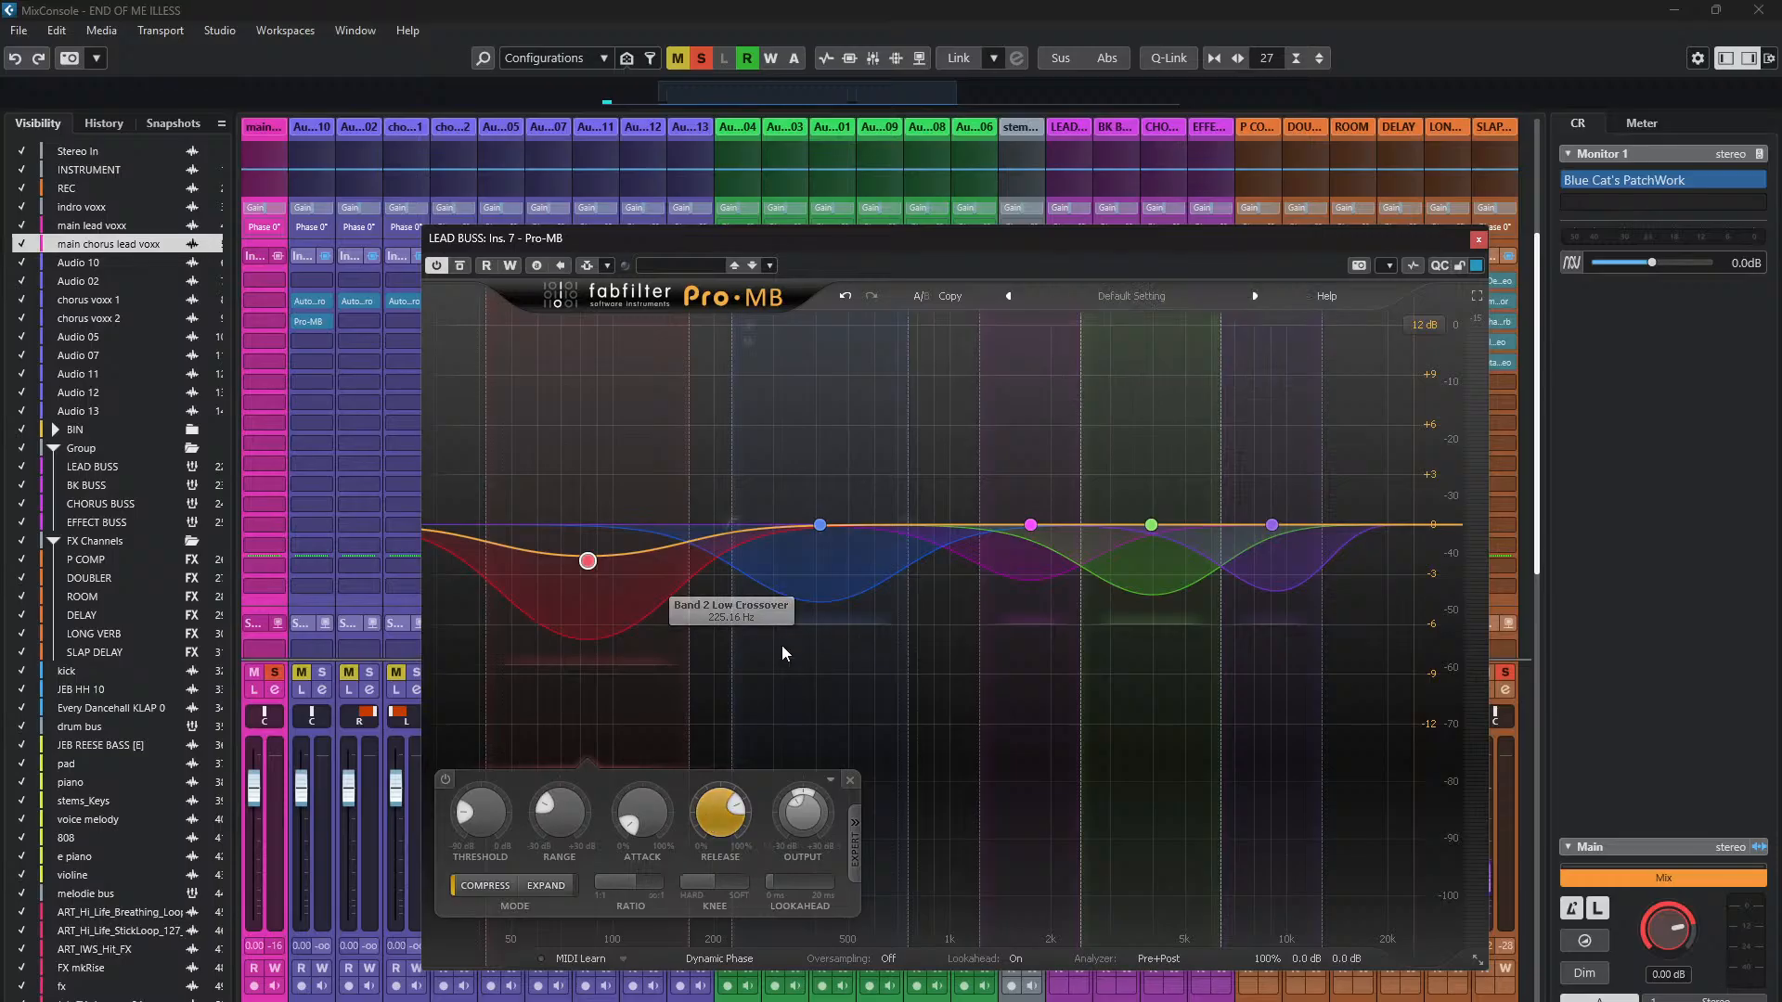
# - Solo Pro-MB's band around 411 Hz during playback to examine its threshold, range, attack and release, and restore all bands
pyautogui.click(732, 335)
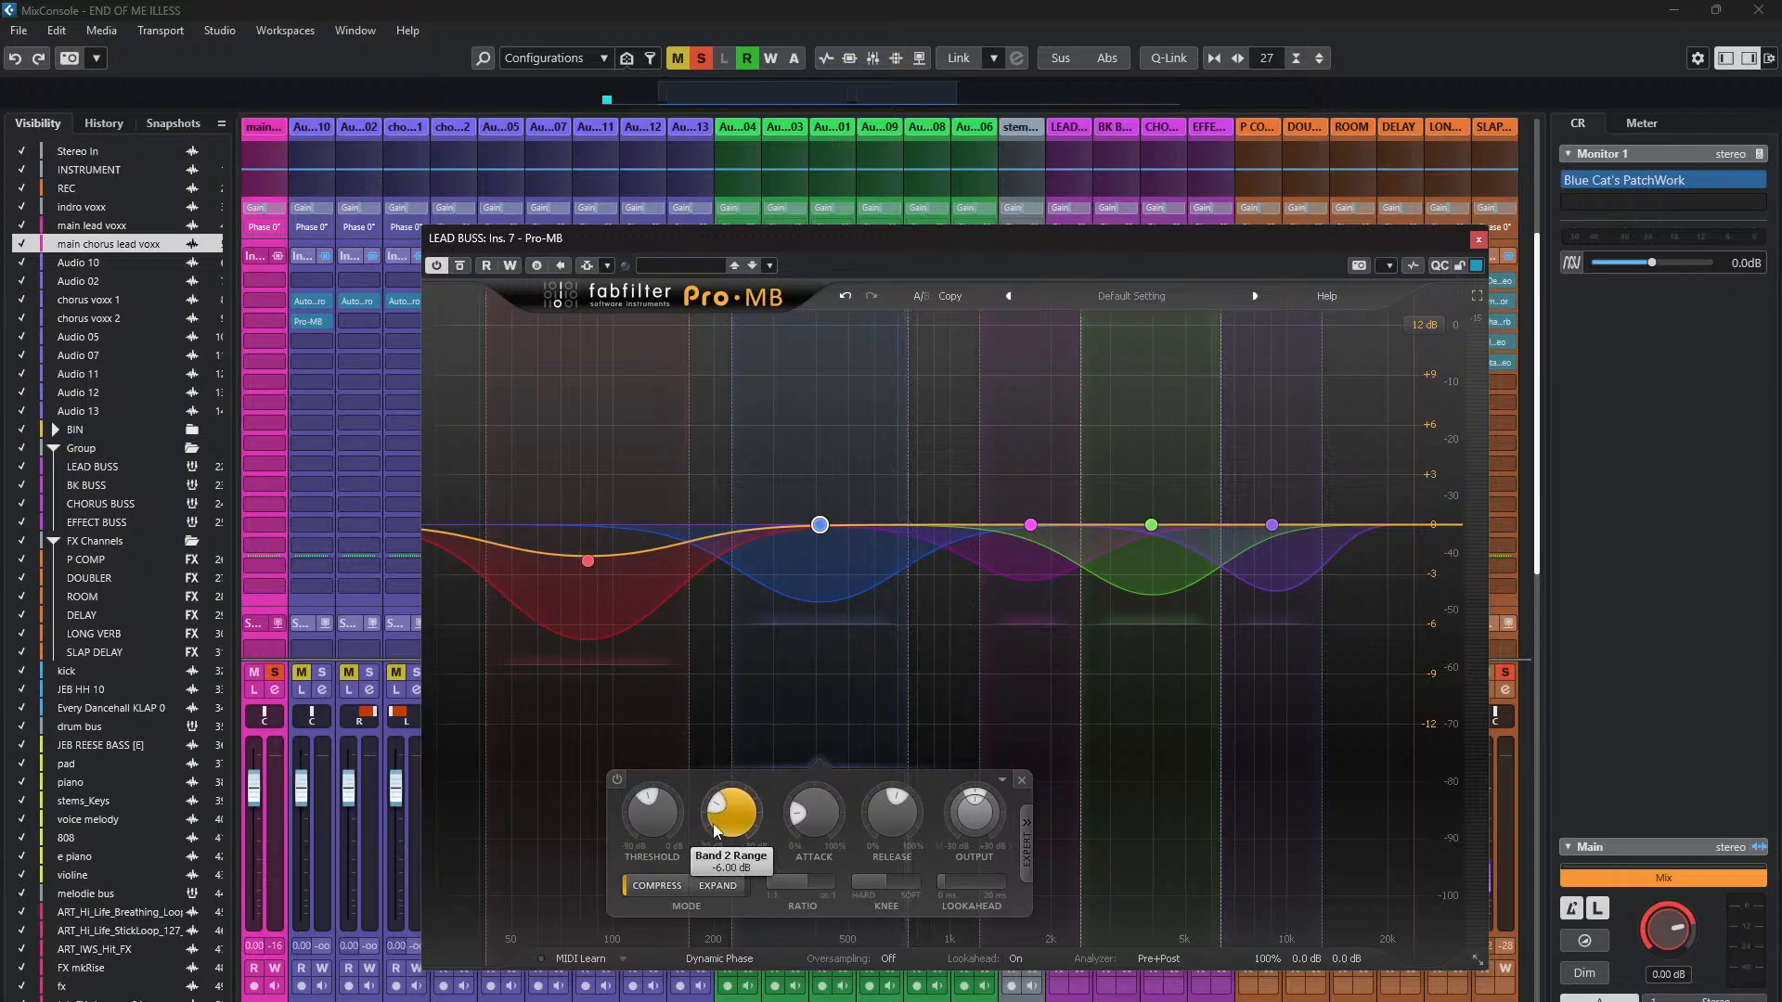
pyautogui.press('space')
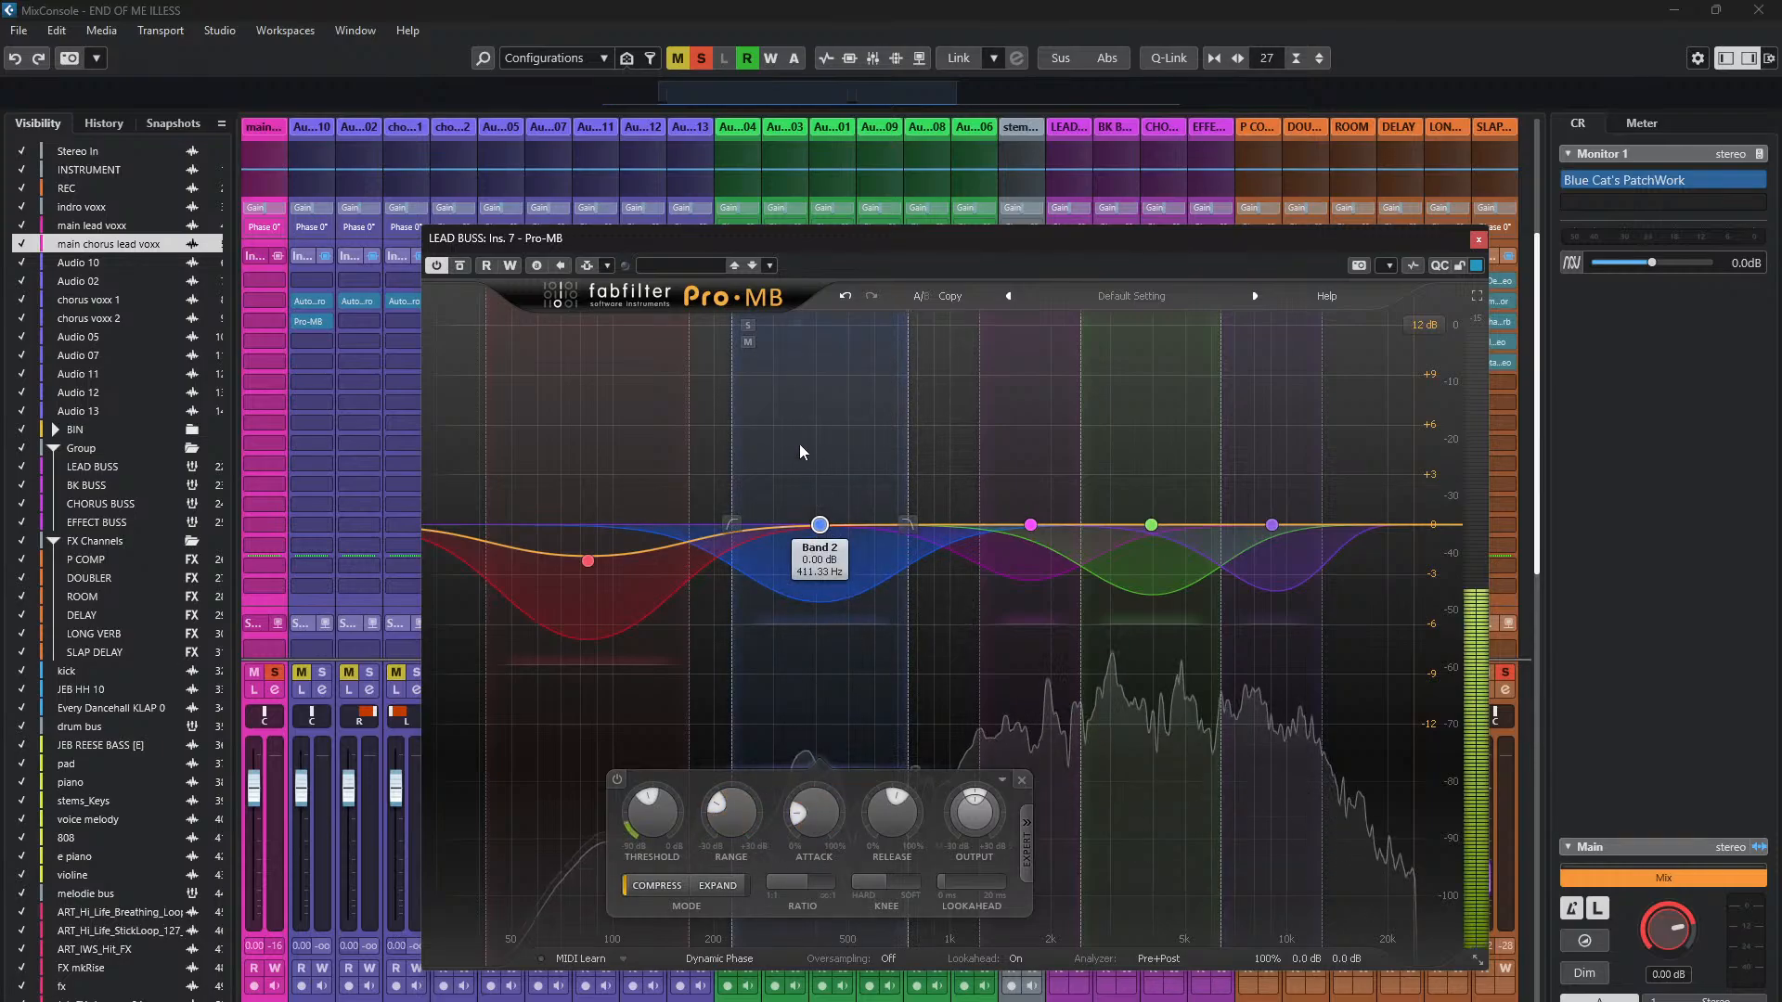
pyautogui.click(748, 326)
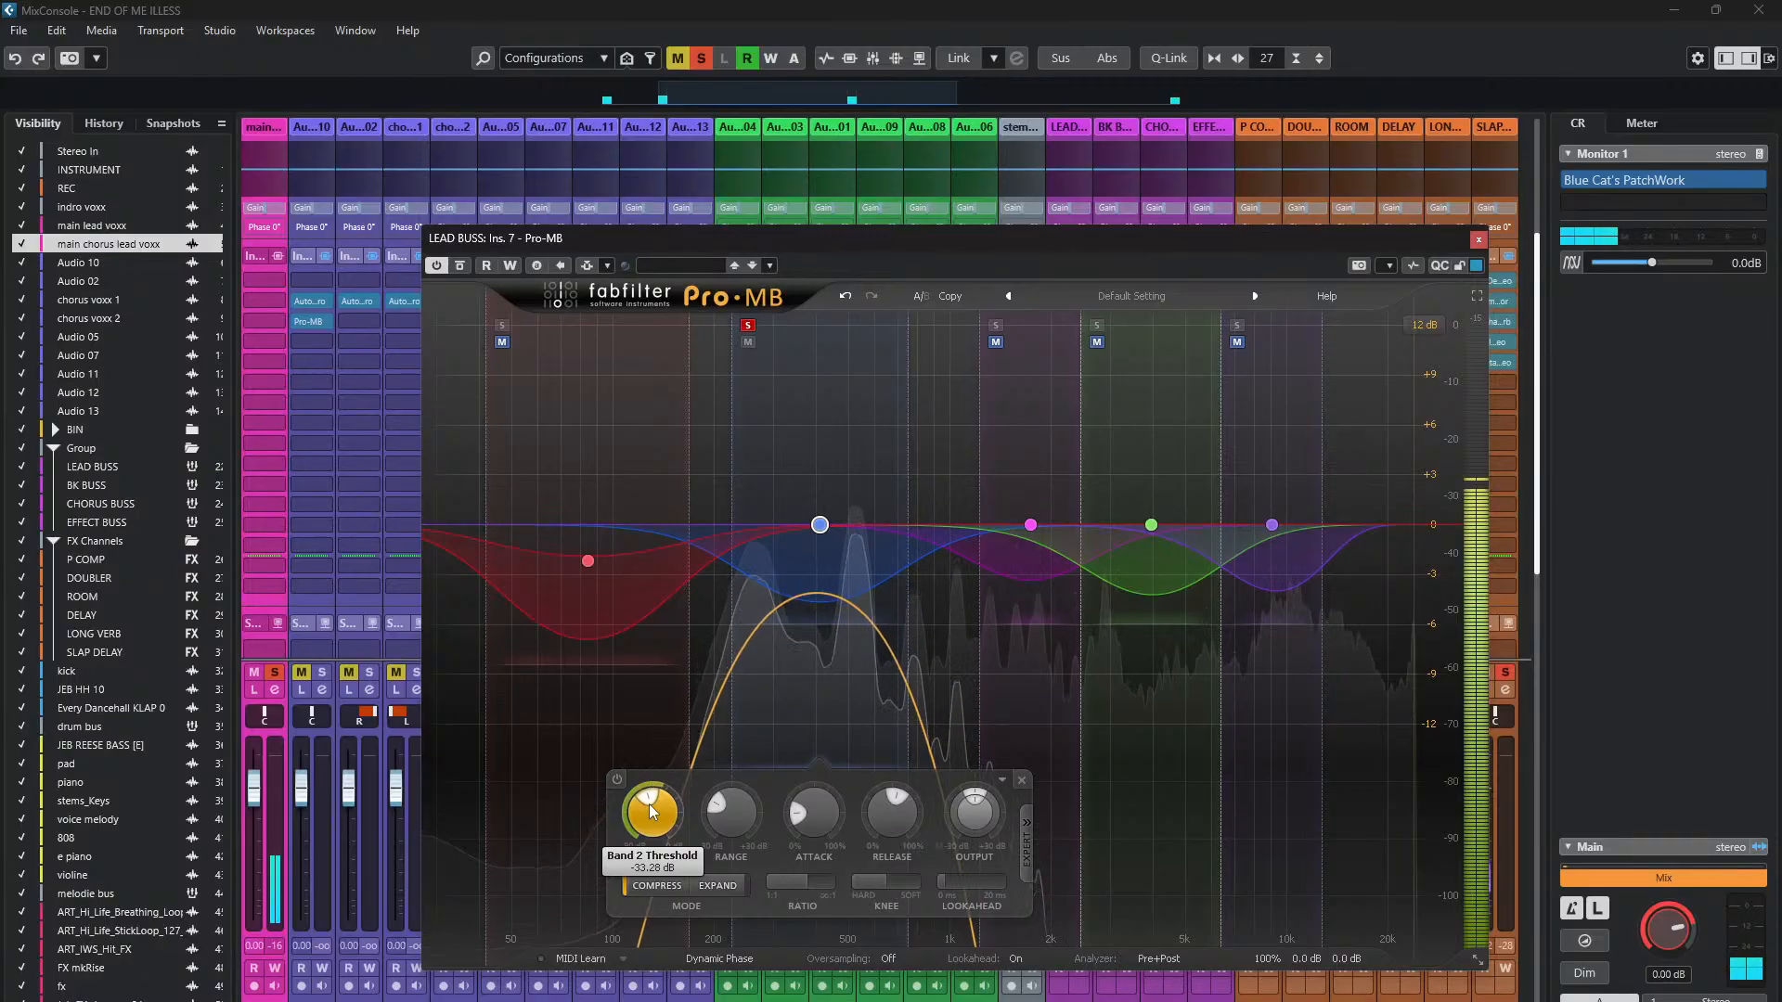
pyautogui.moveTo(649, 804); pyautogui.dragTo(650, 804)
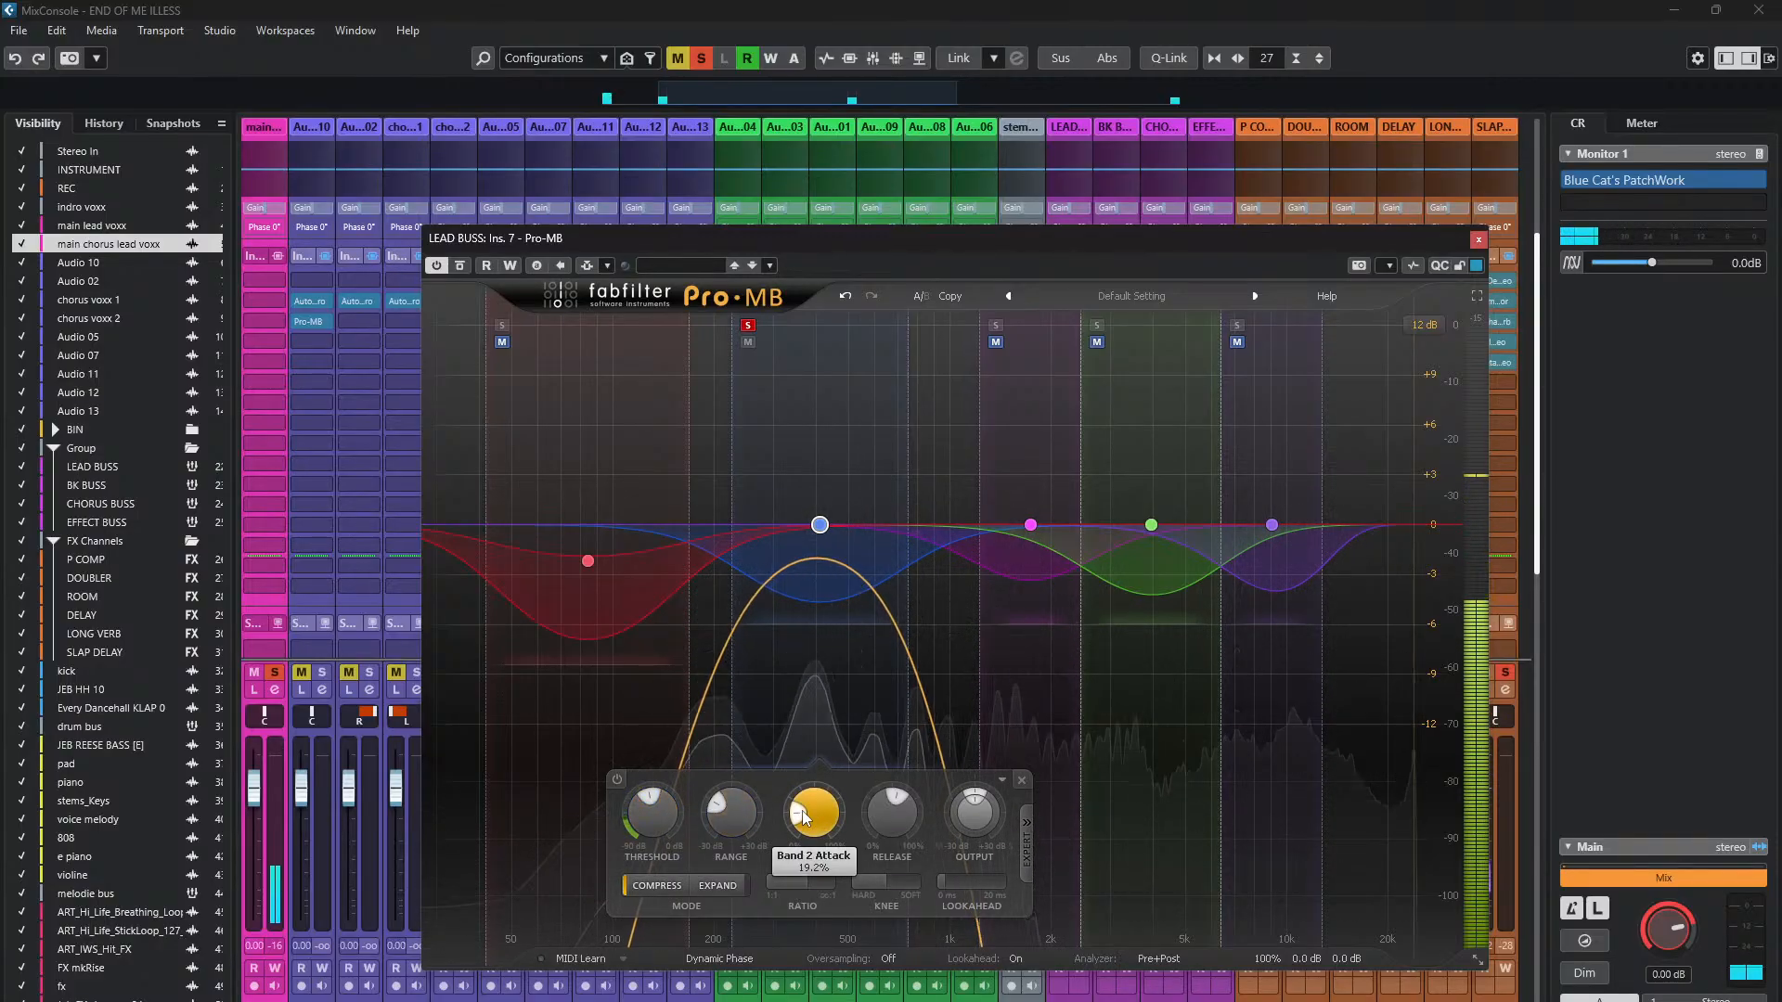
pyautogui.moveTo(804, 816)
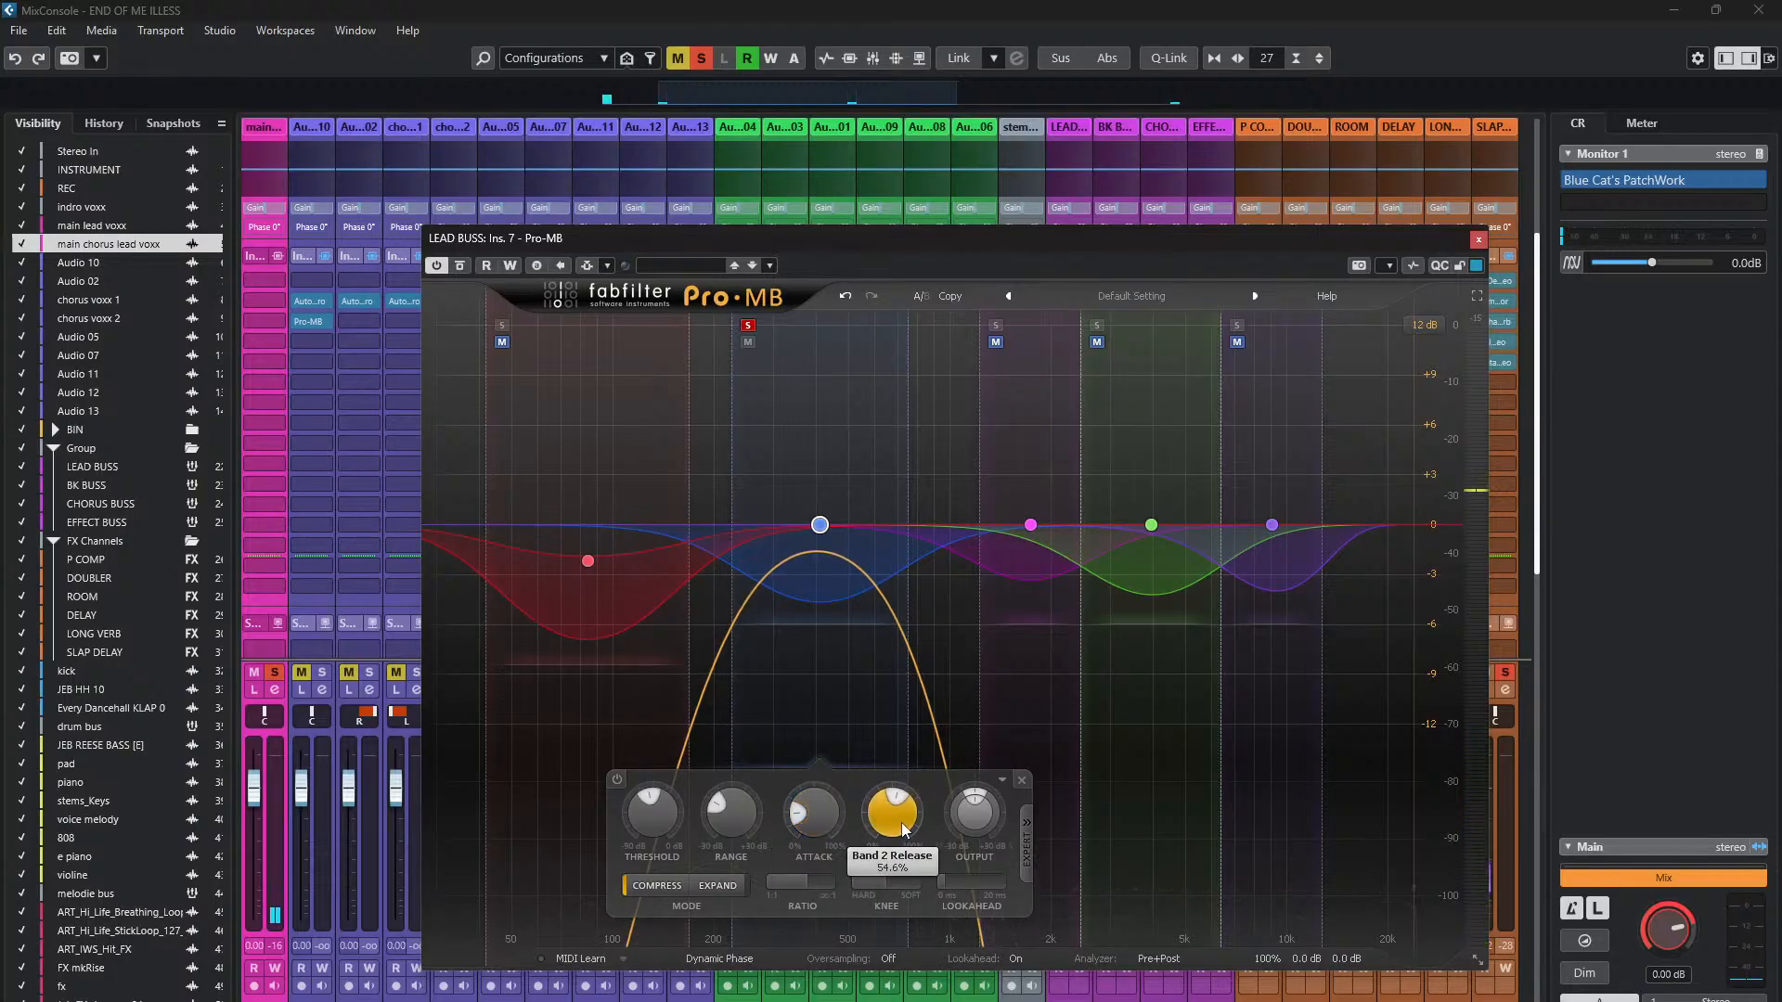
pyautogui.moveTo(905, 829)
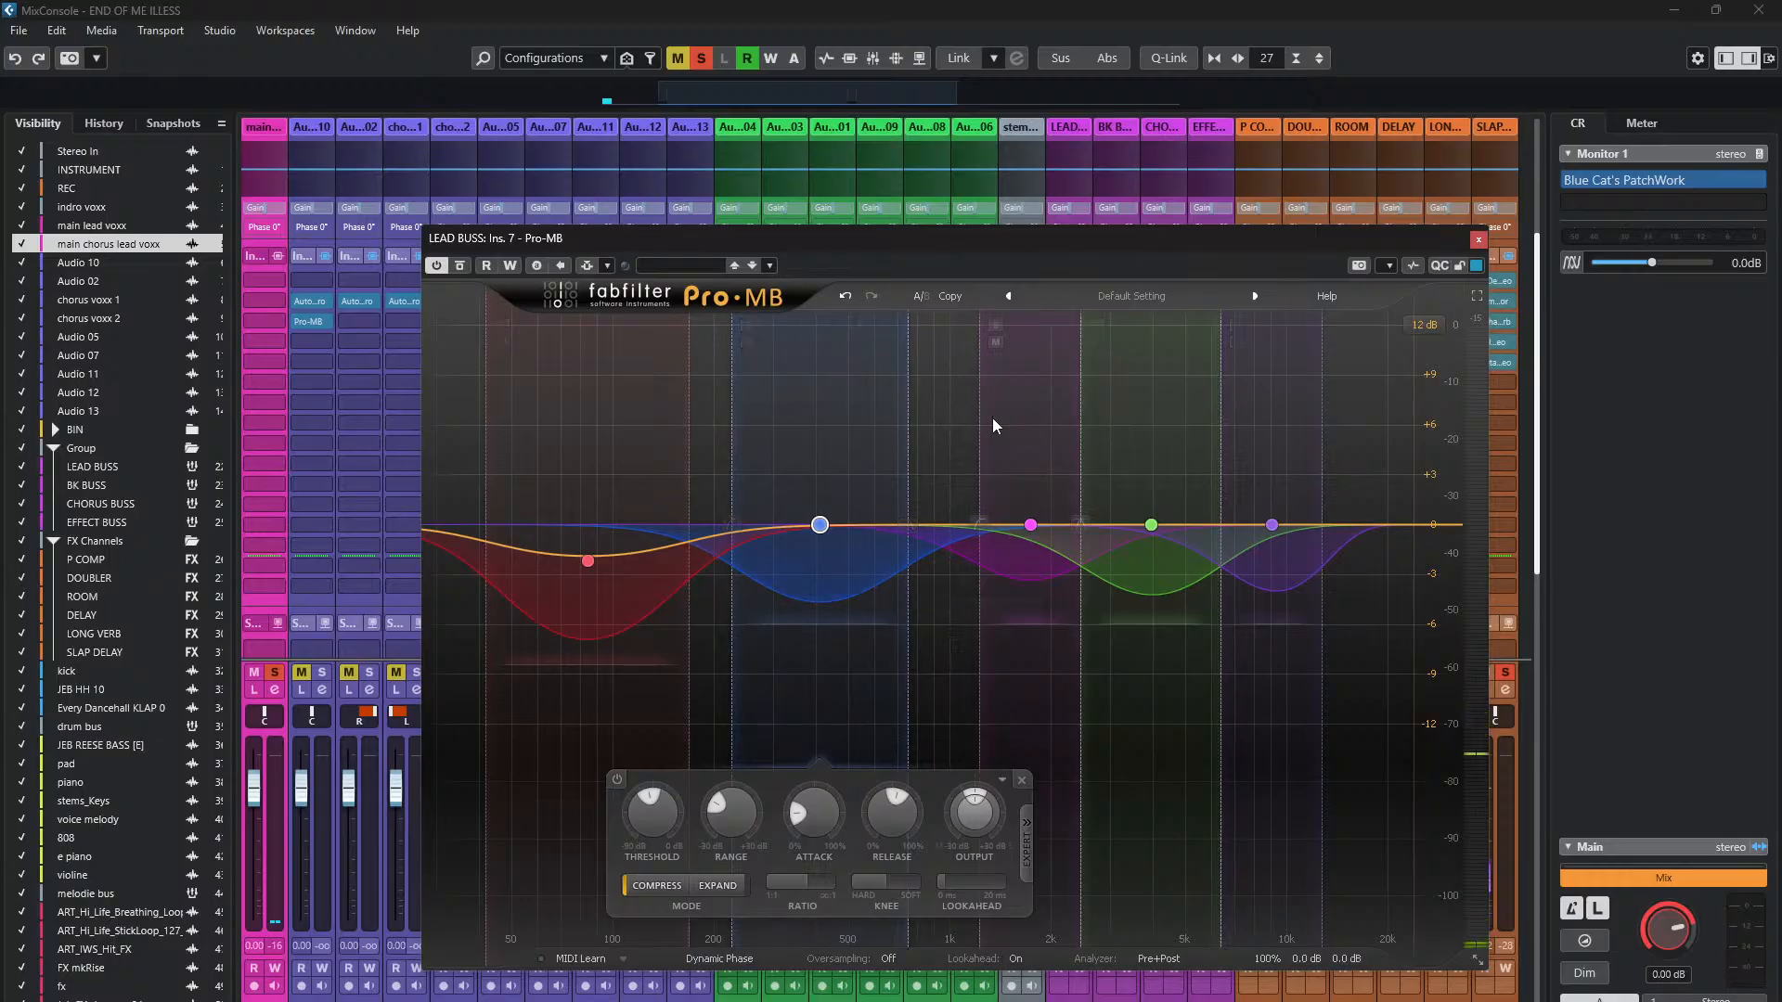
# - Solo Pro-MB's band around 1733 Hz during playback, examine its threshold, range and attack, and restore all bands
pyautogui.click(982, 384)
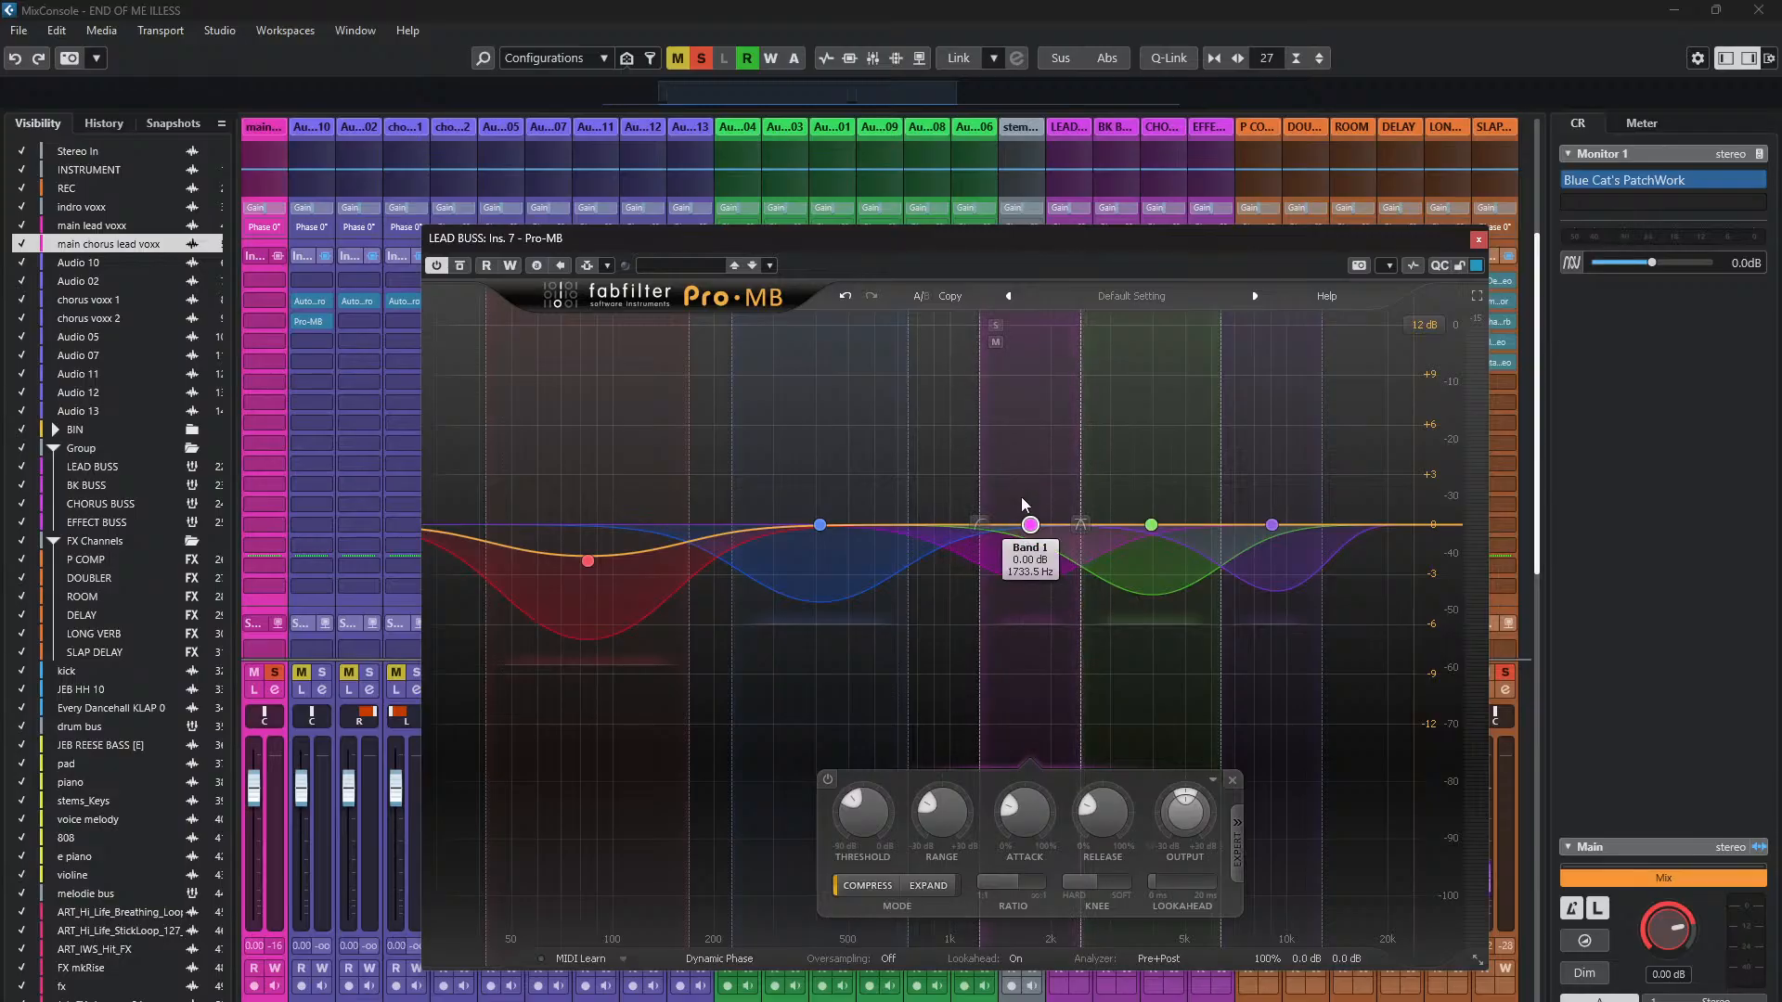
pyautogui.press('space')
pyautogui.click(995, 327)
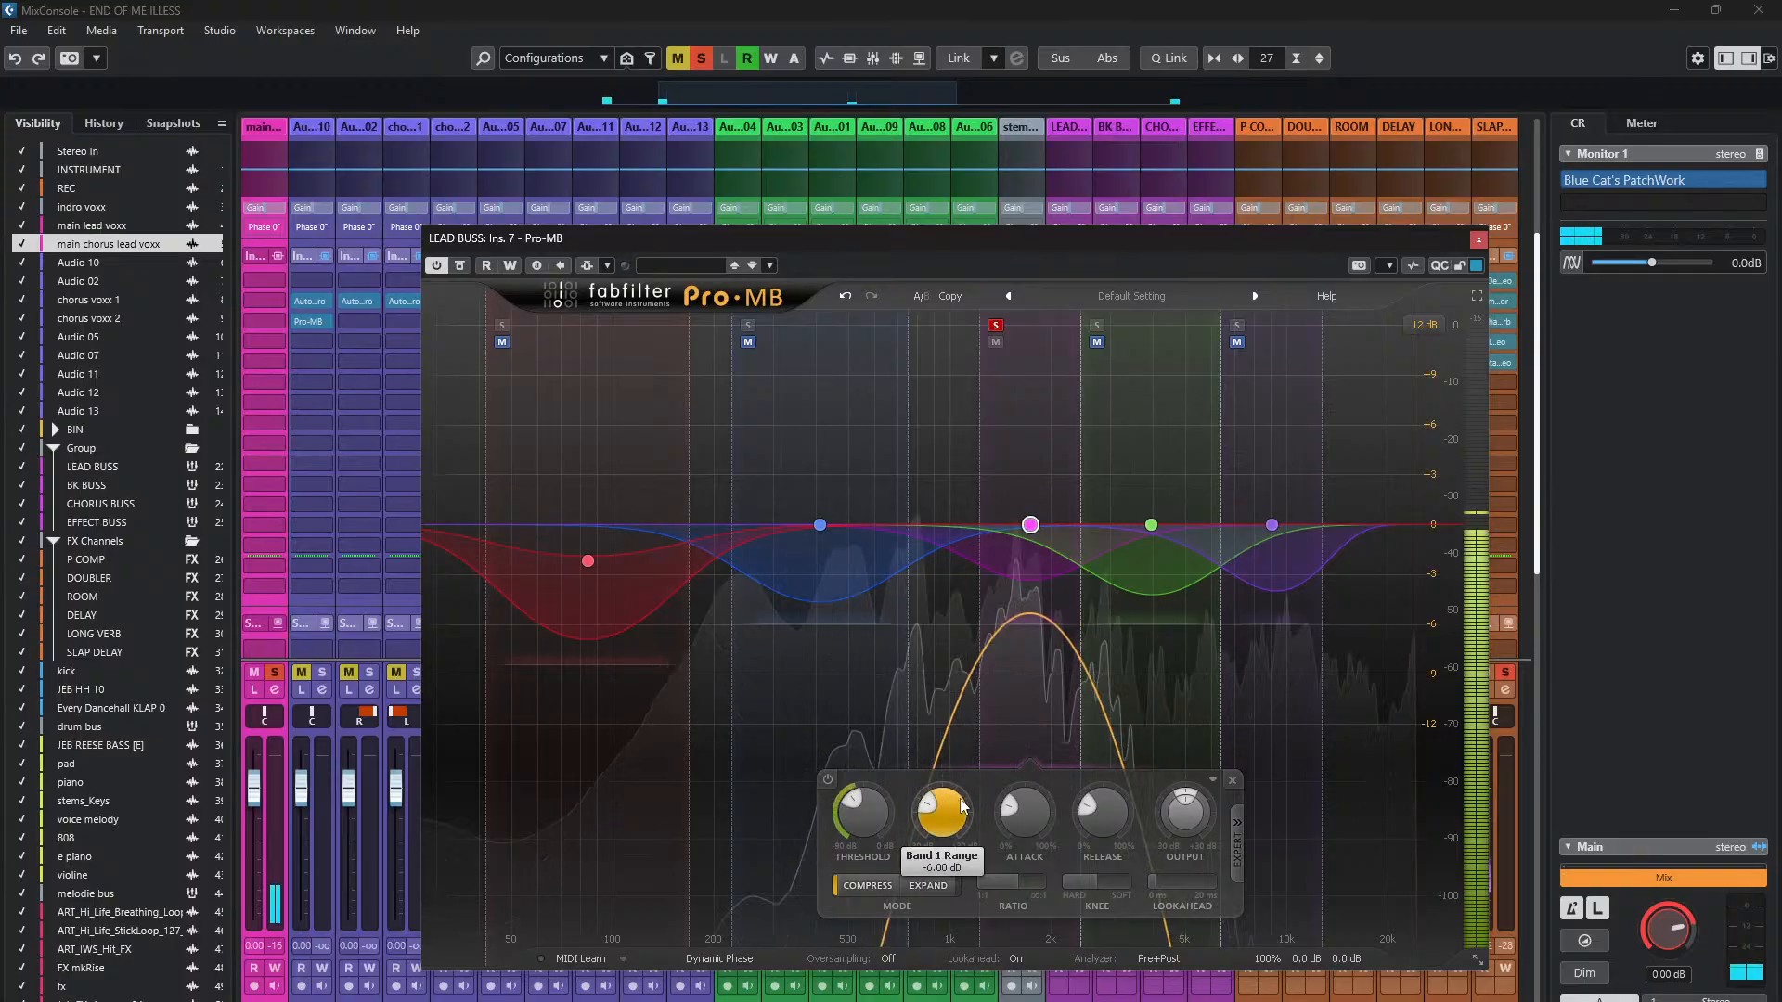
pyautogui.moveTo(862, 813)
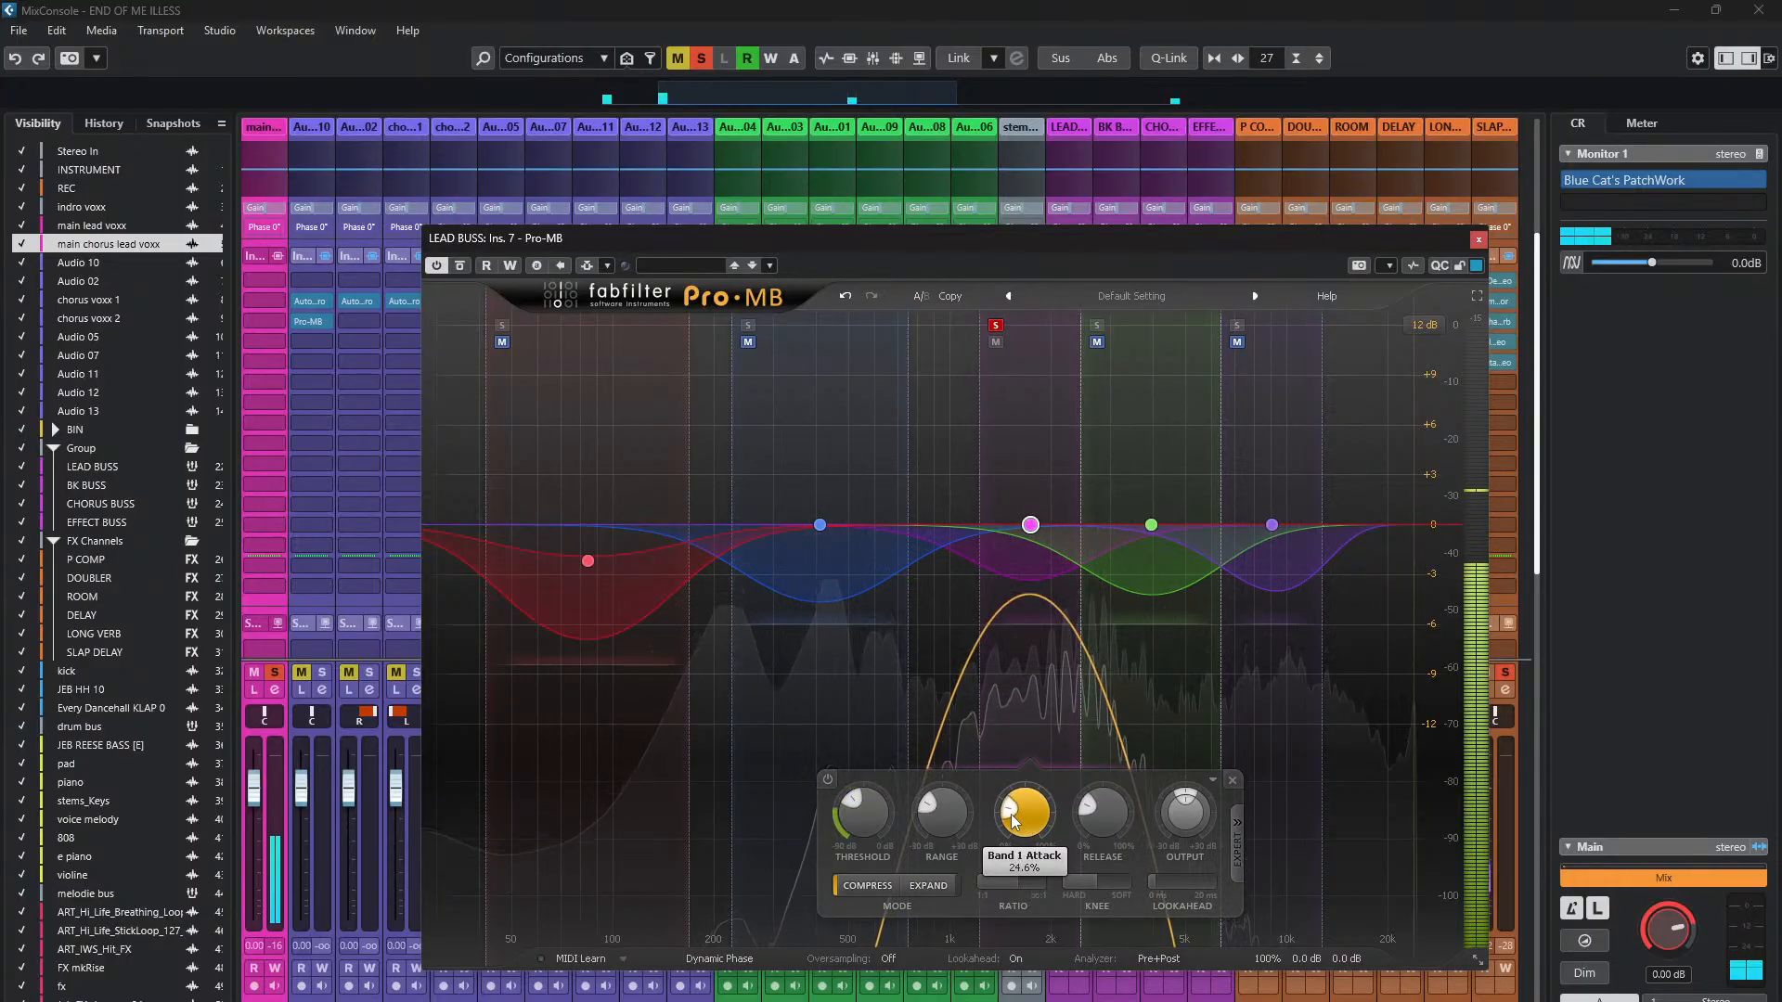
pyautogui.moveTo(1012, 820); pyautogui.dragTo(1012, 822)
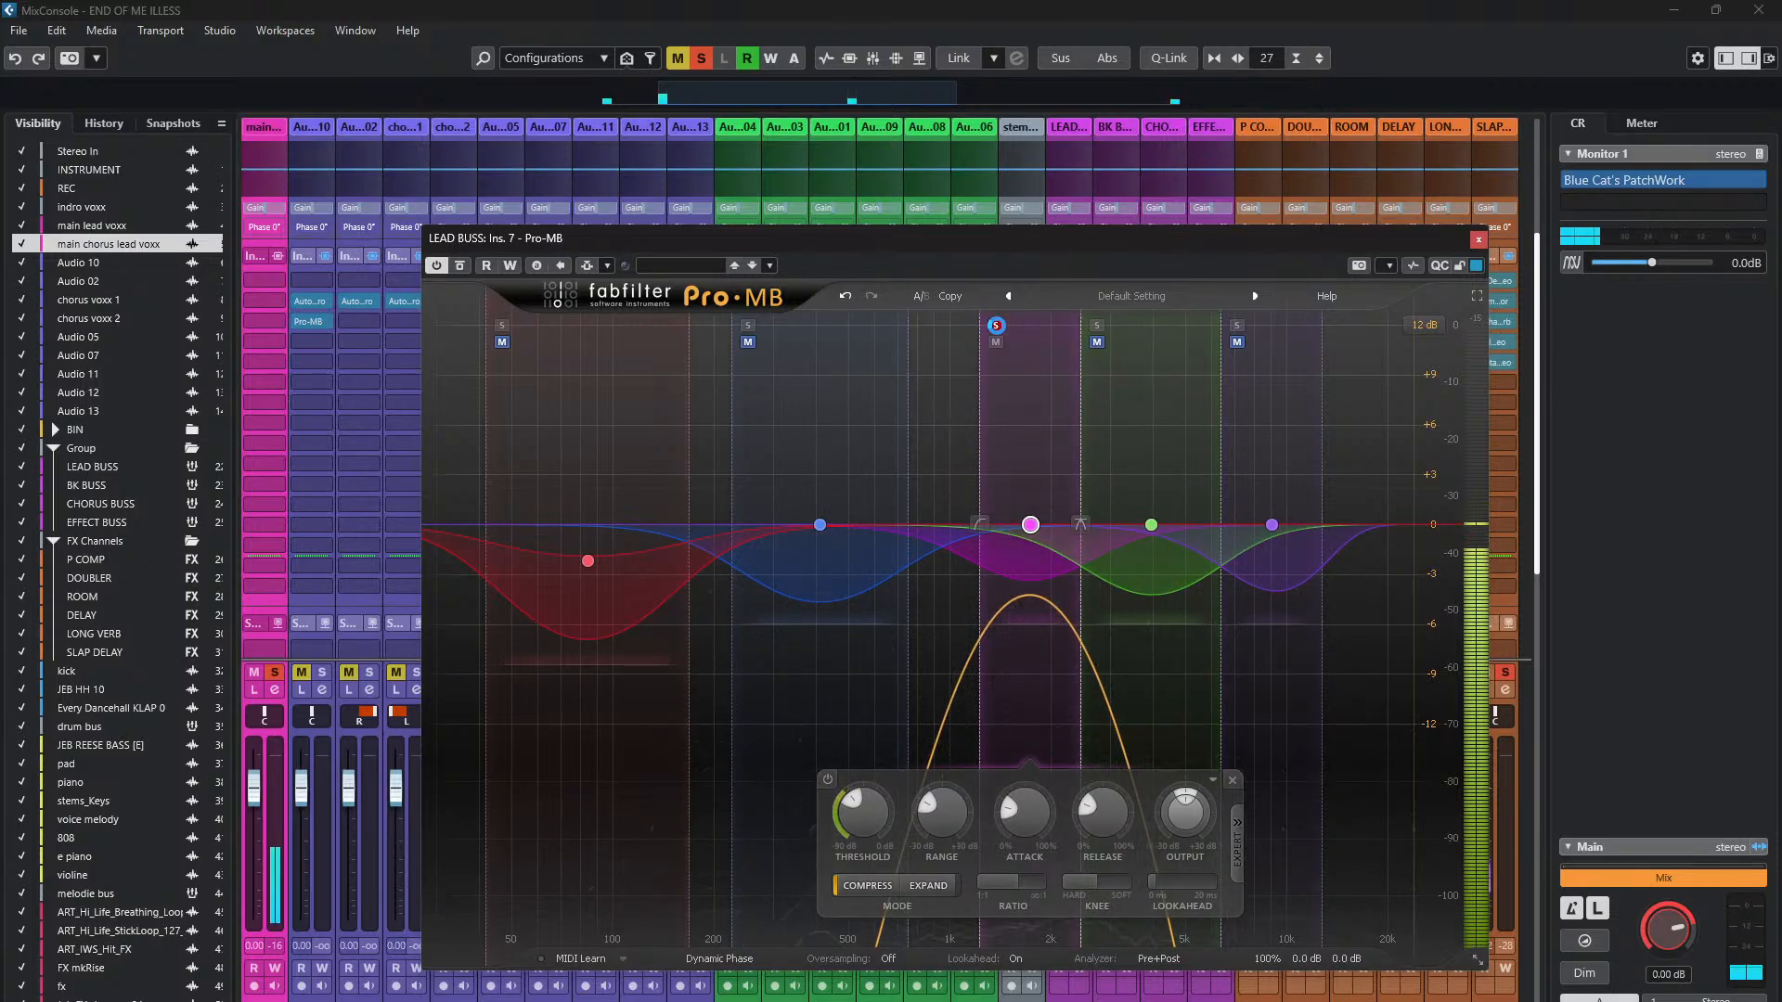
# - Compare Pro-MB's green upper-mid band soloed and with all bands during playback, examining its threshold and attack
pyautogui.click(1213, 460)
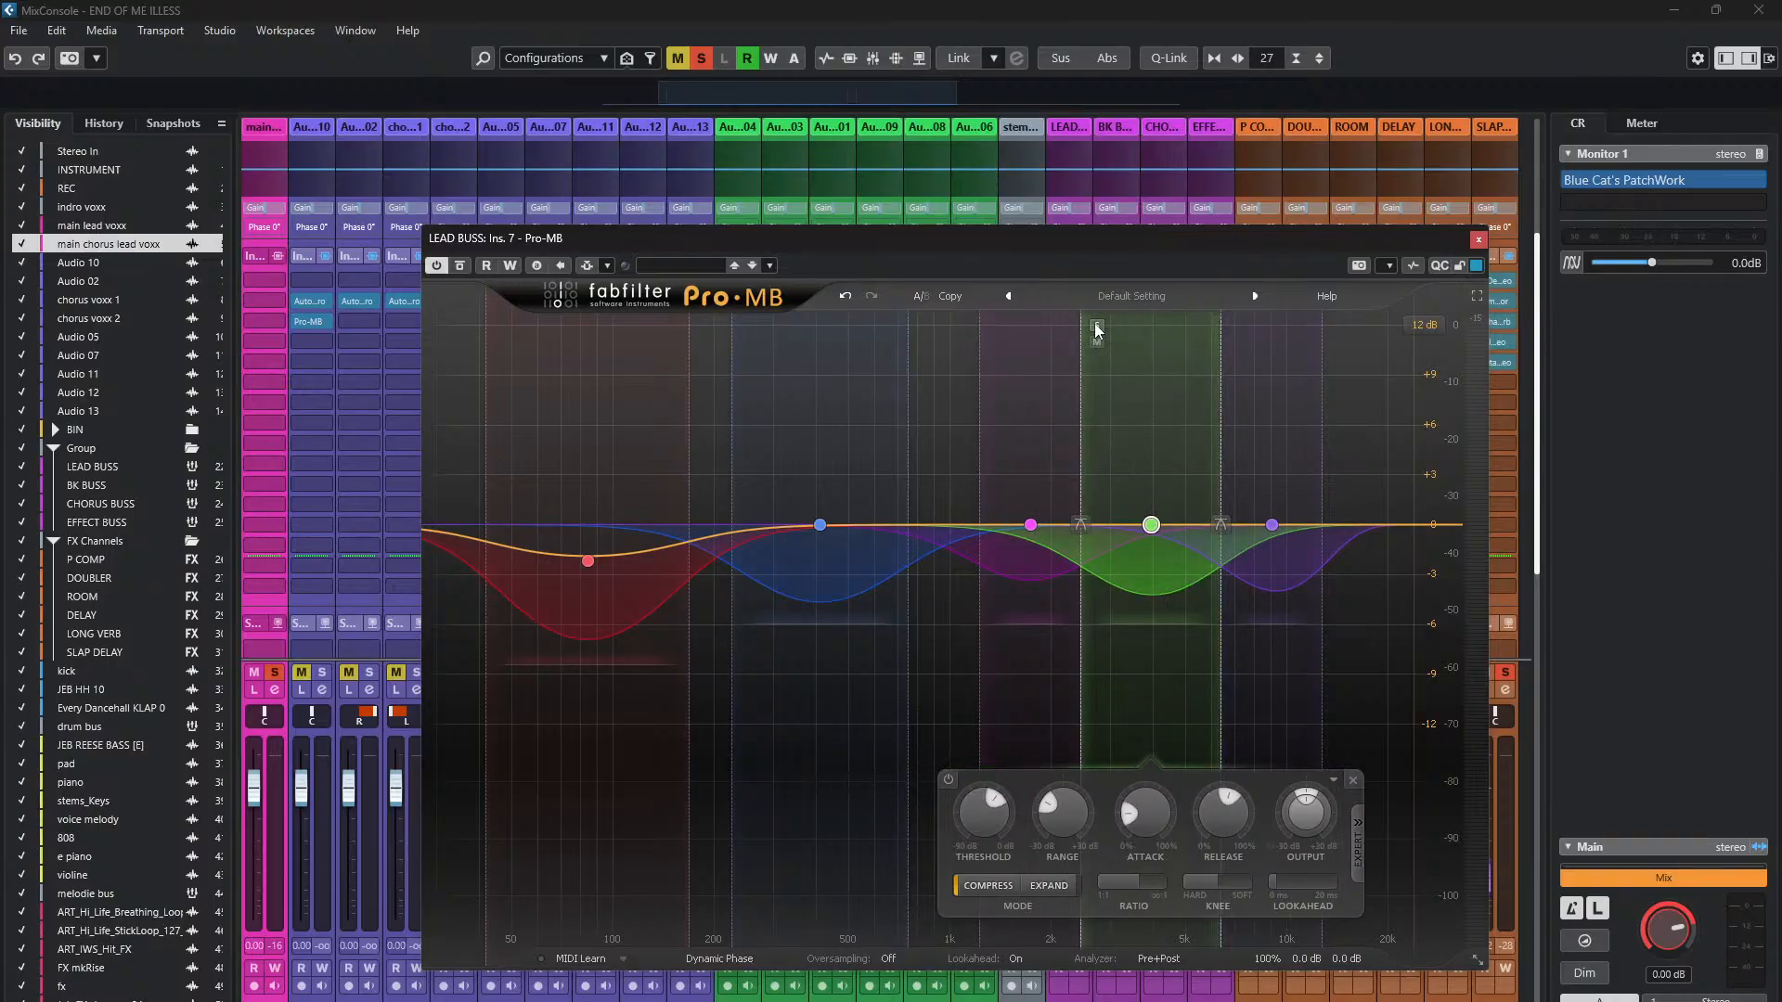
pyautogui.press('space')
pyautogui.click(1096, 326)
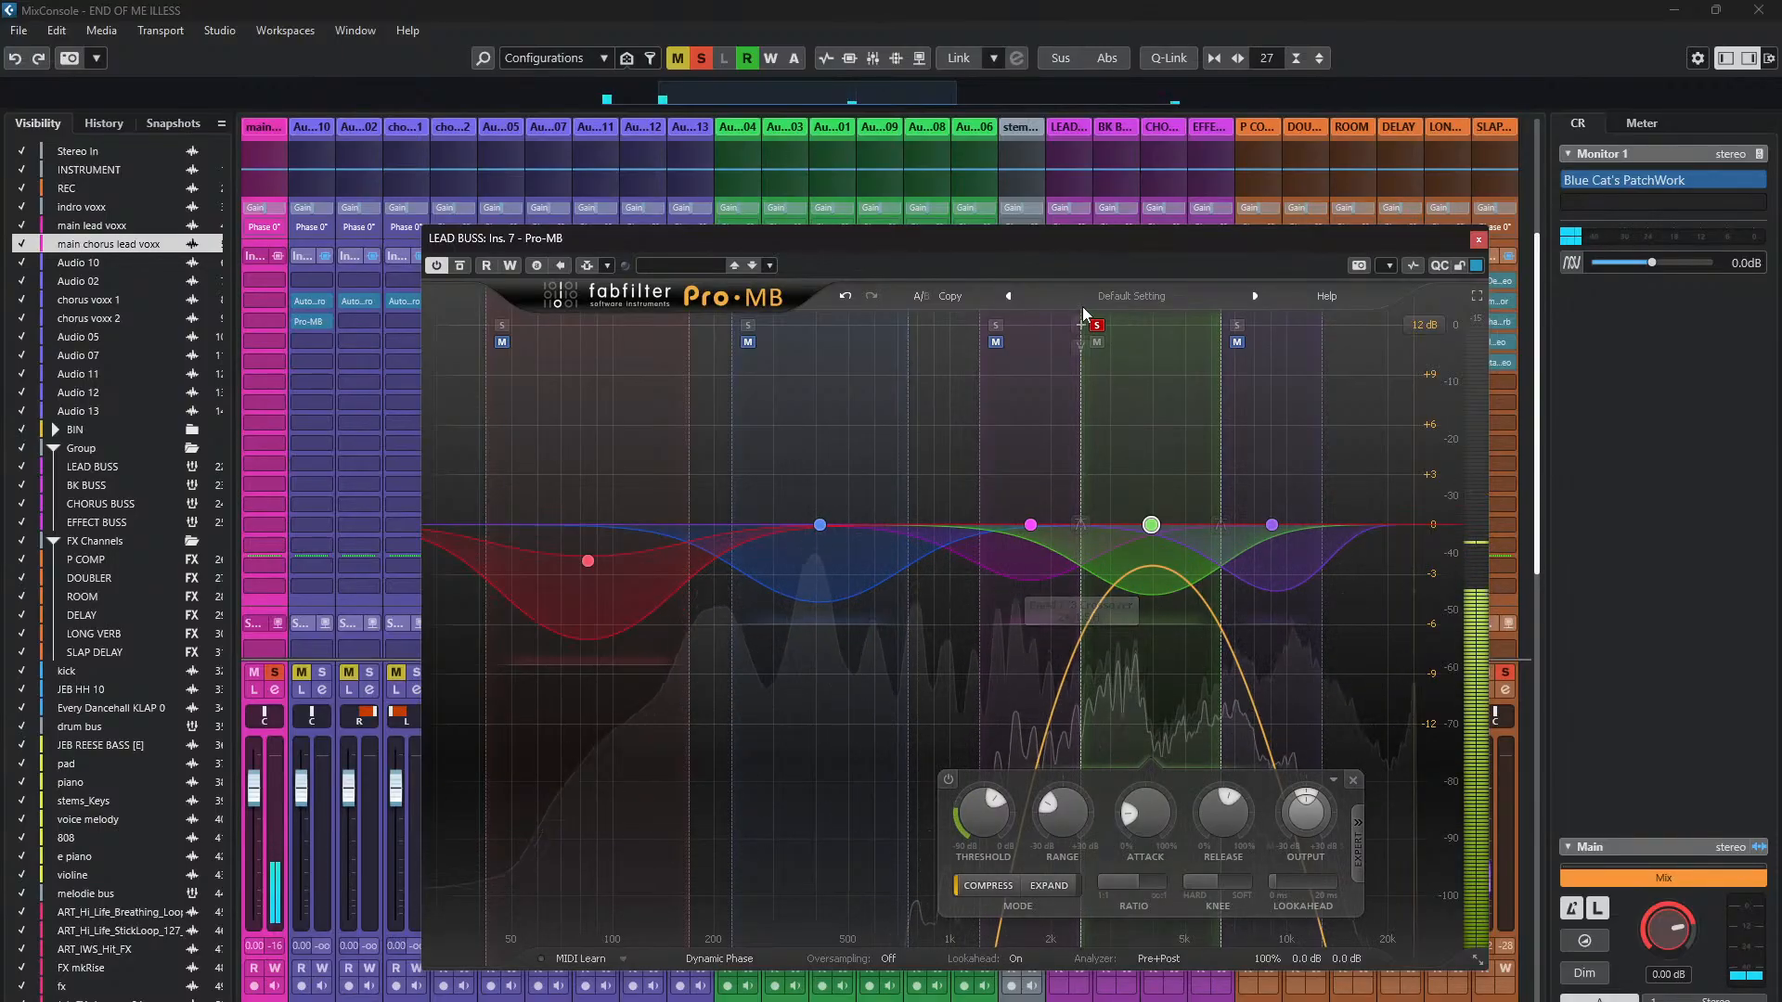
pyautogui.click(1097, 327)
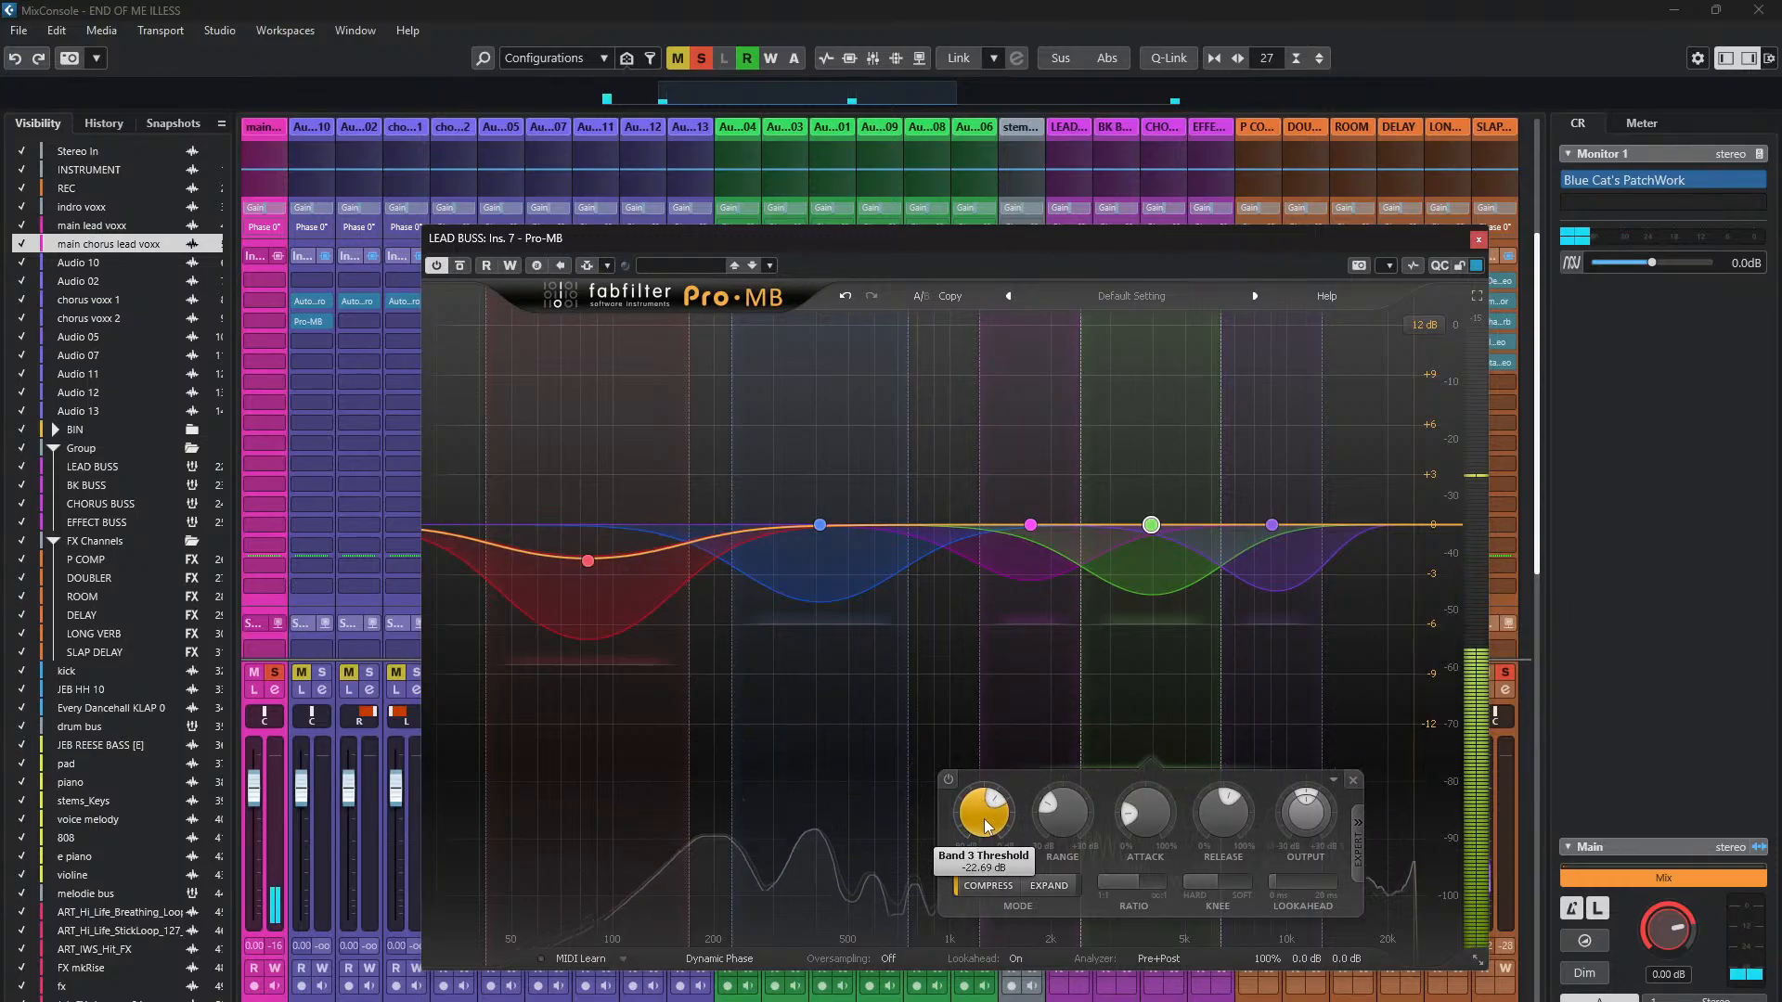
pyautogui.click(1097, 326)
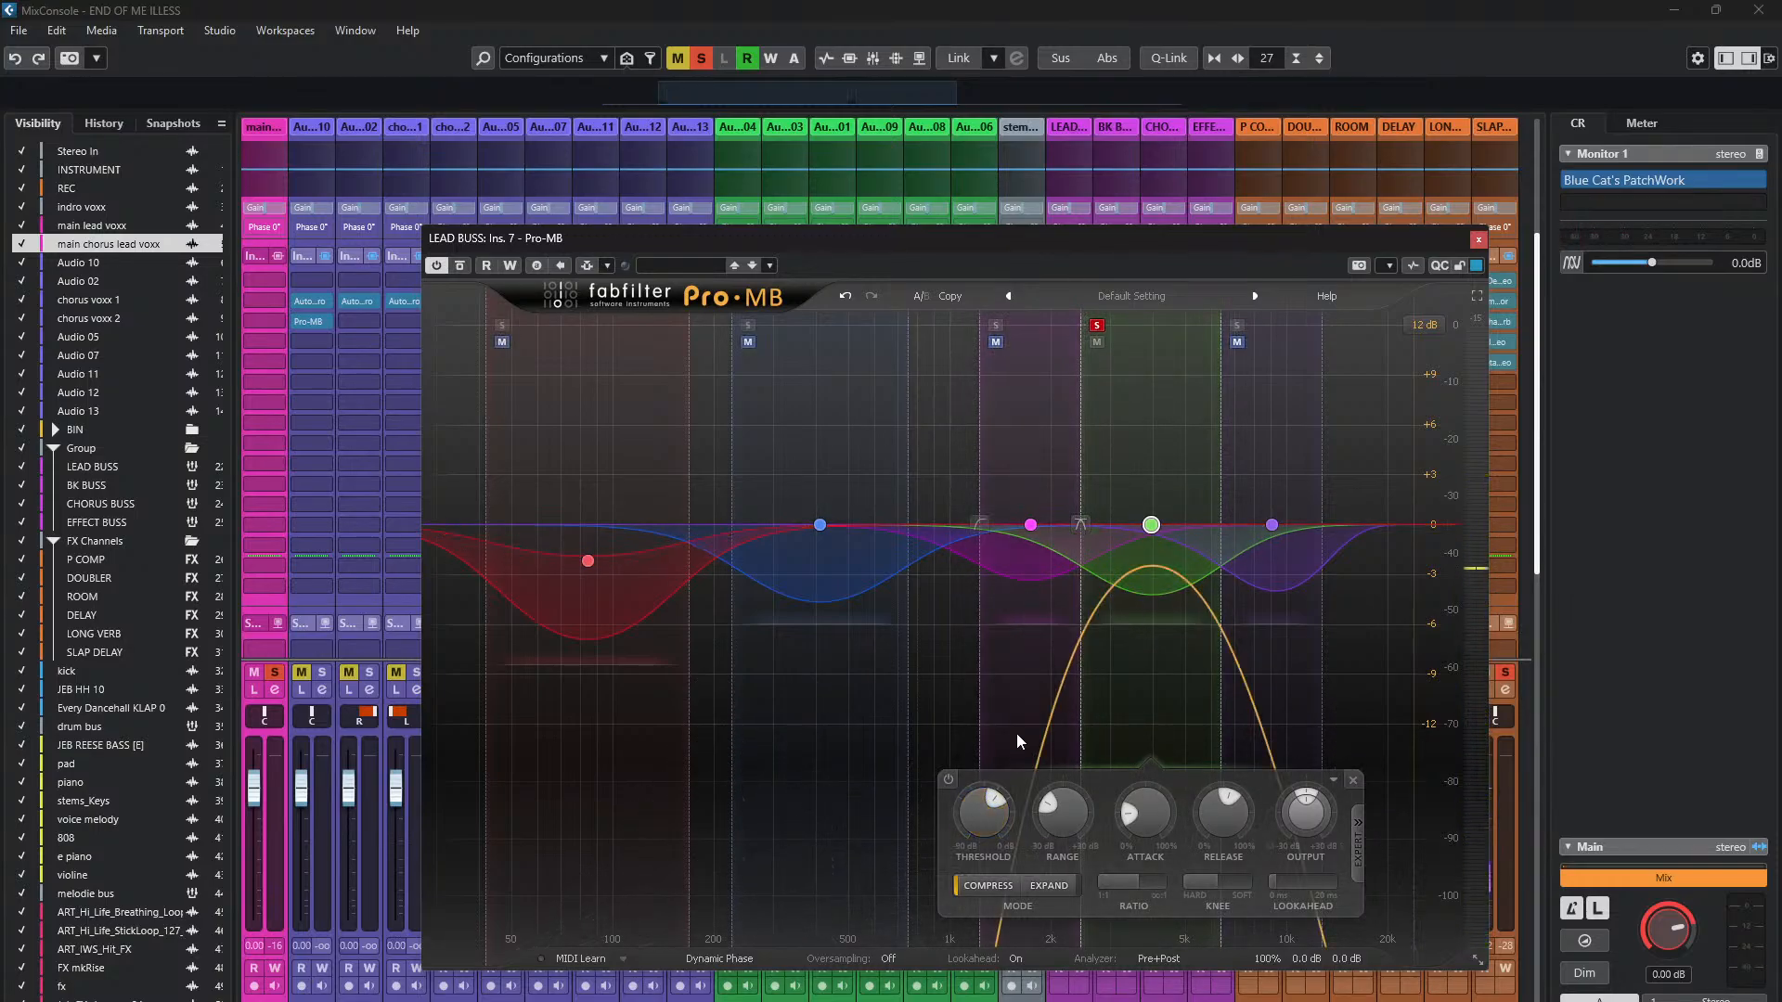
pyautogui.moveTo(985, 835)
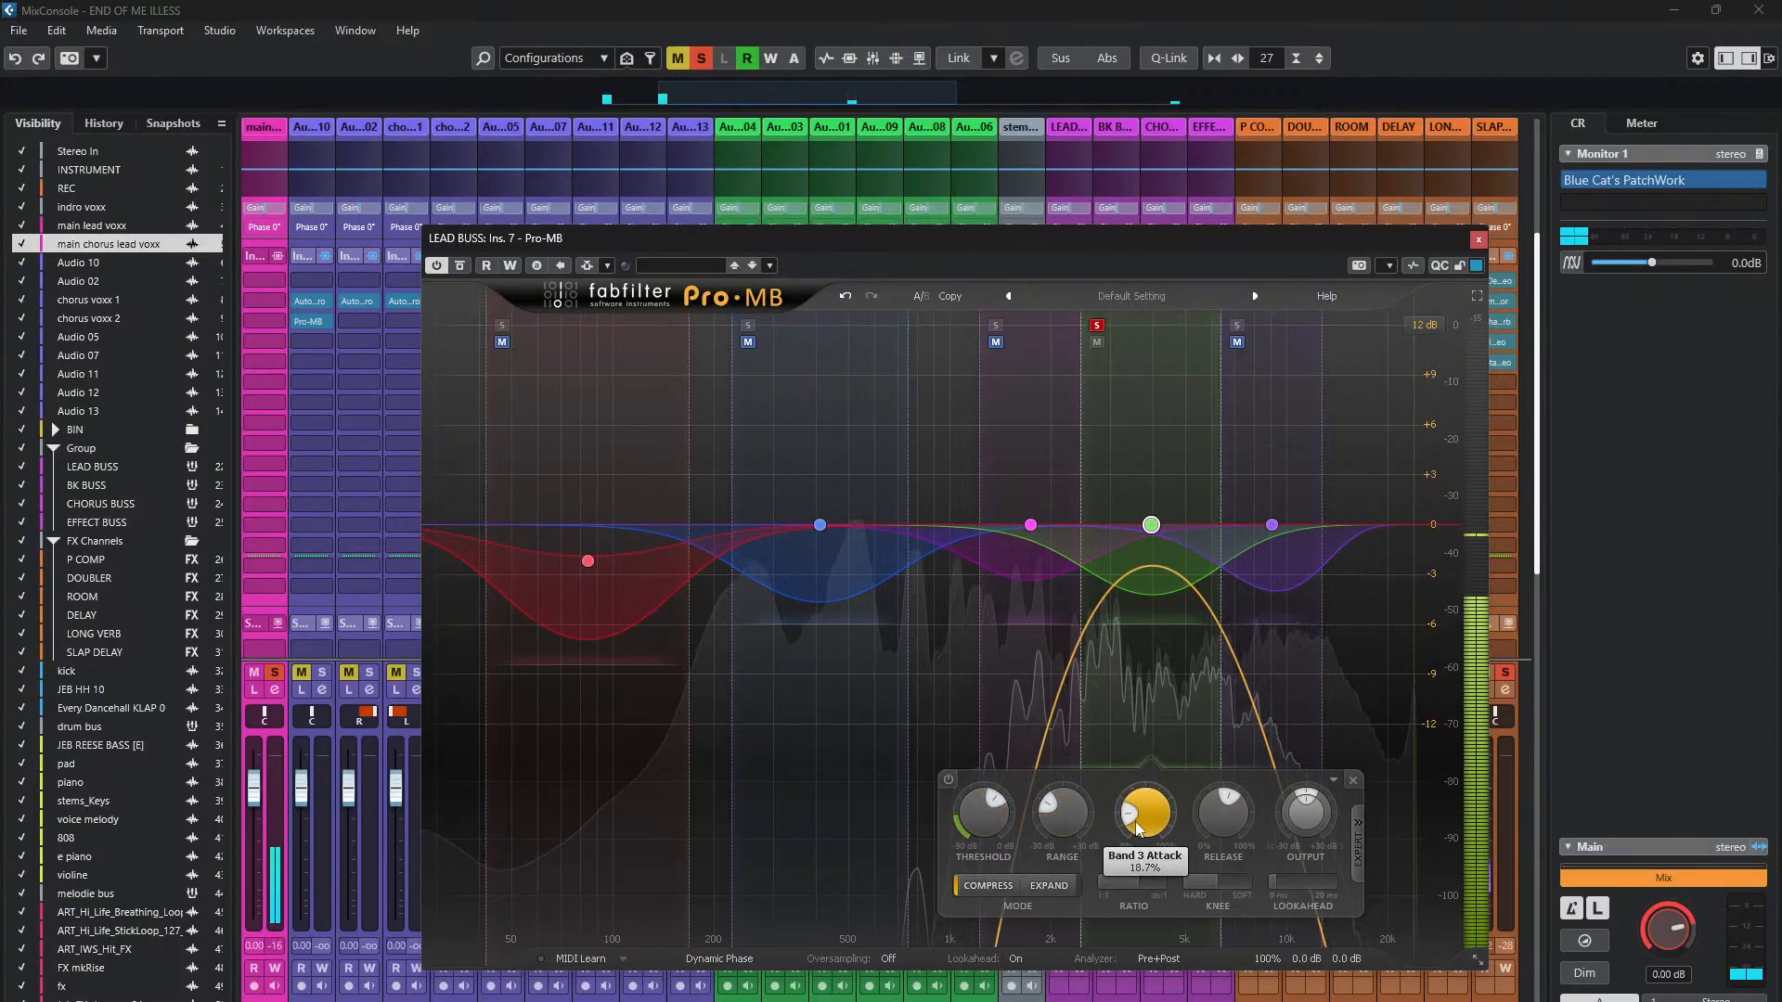
pyautogui.moveTo(1139, 830)
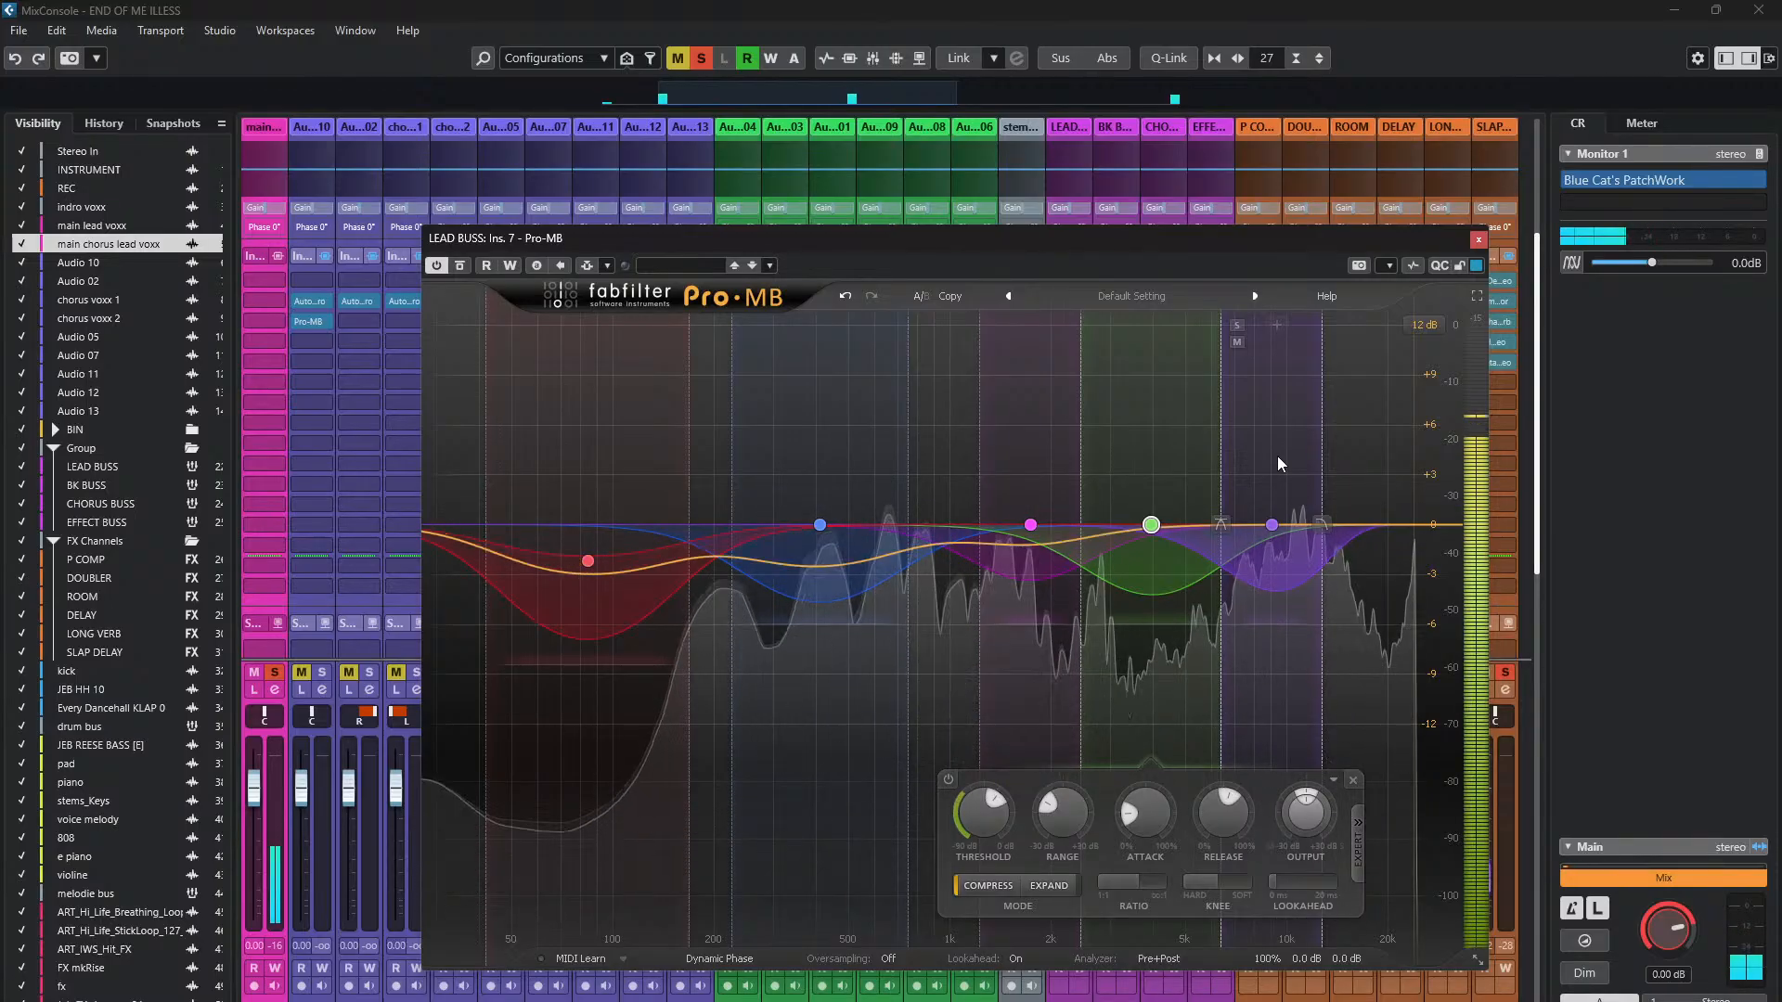
# - Solo Pro-MB's band around 9 kHz during playback, restore all bands, and close the Pro-MB window
pyautogui.click(1236, 325)
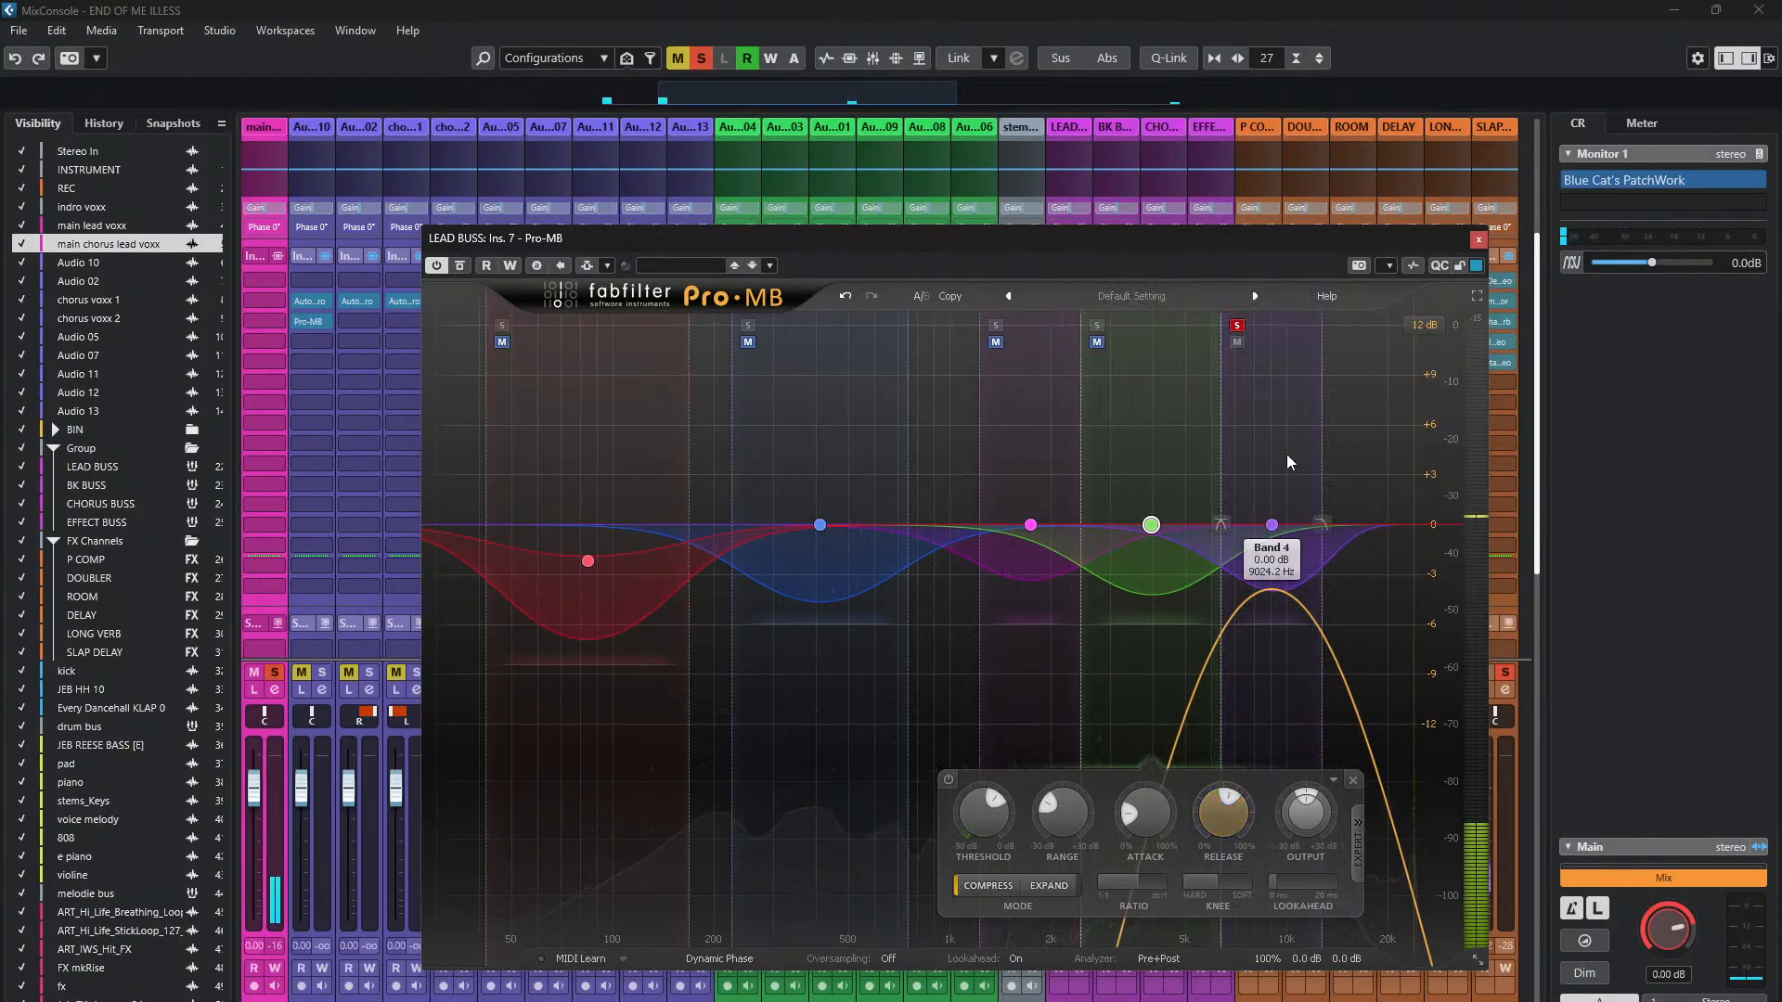
pyautogui.click(1237, 325)
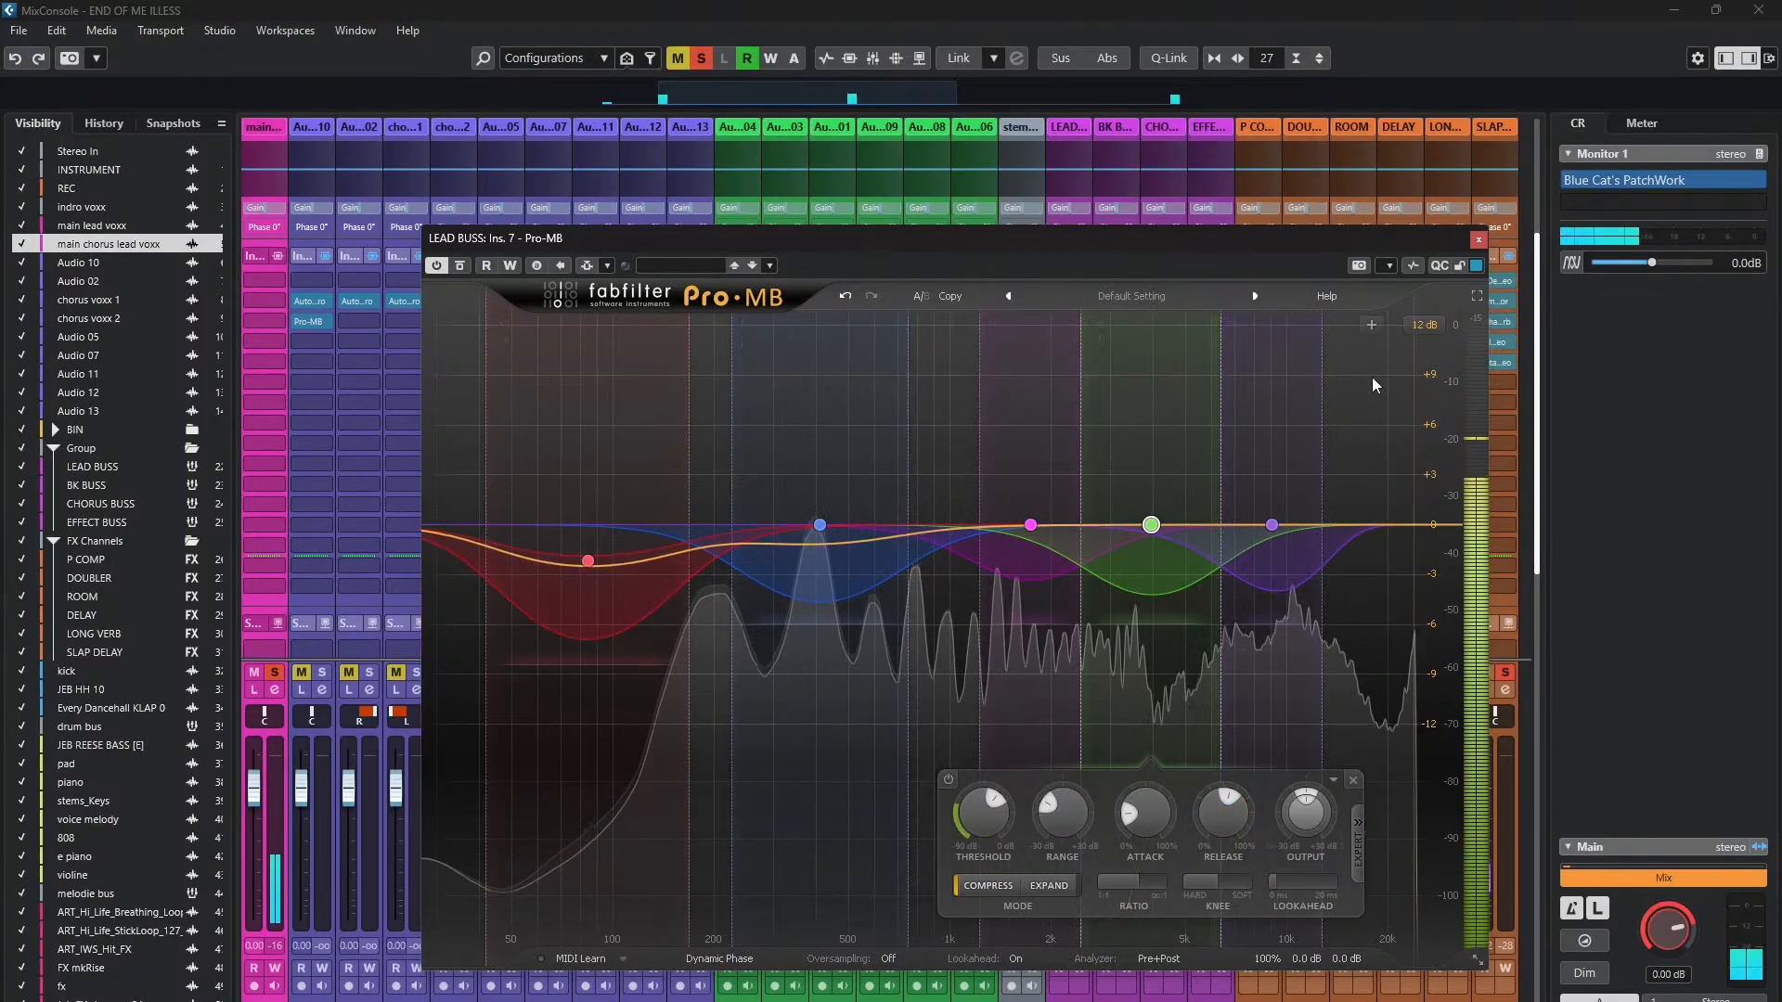
pyautogui.press('space')
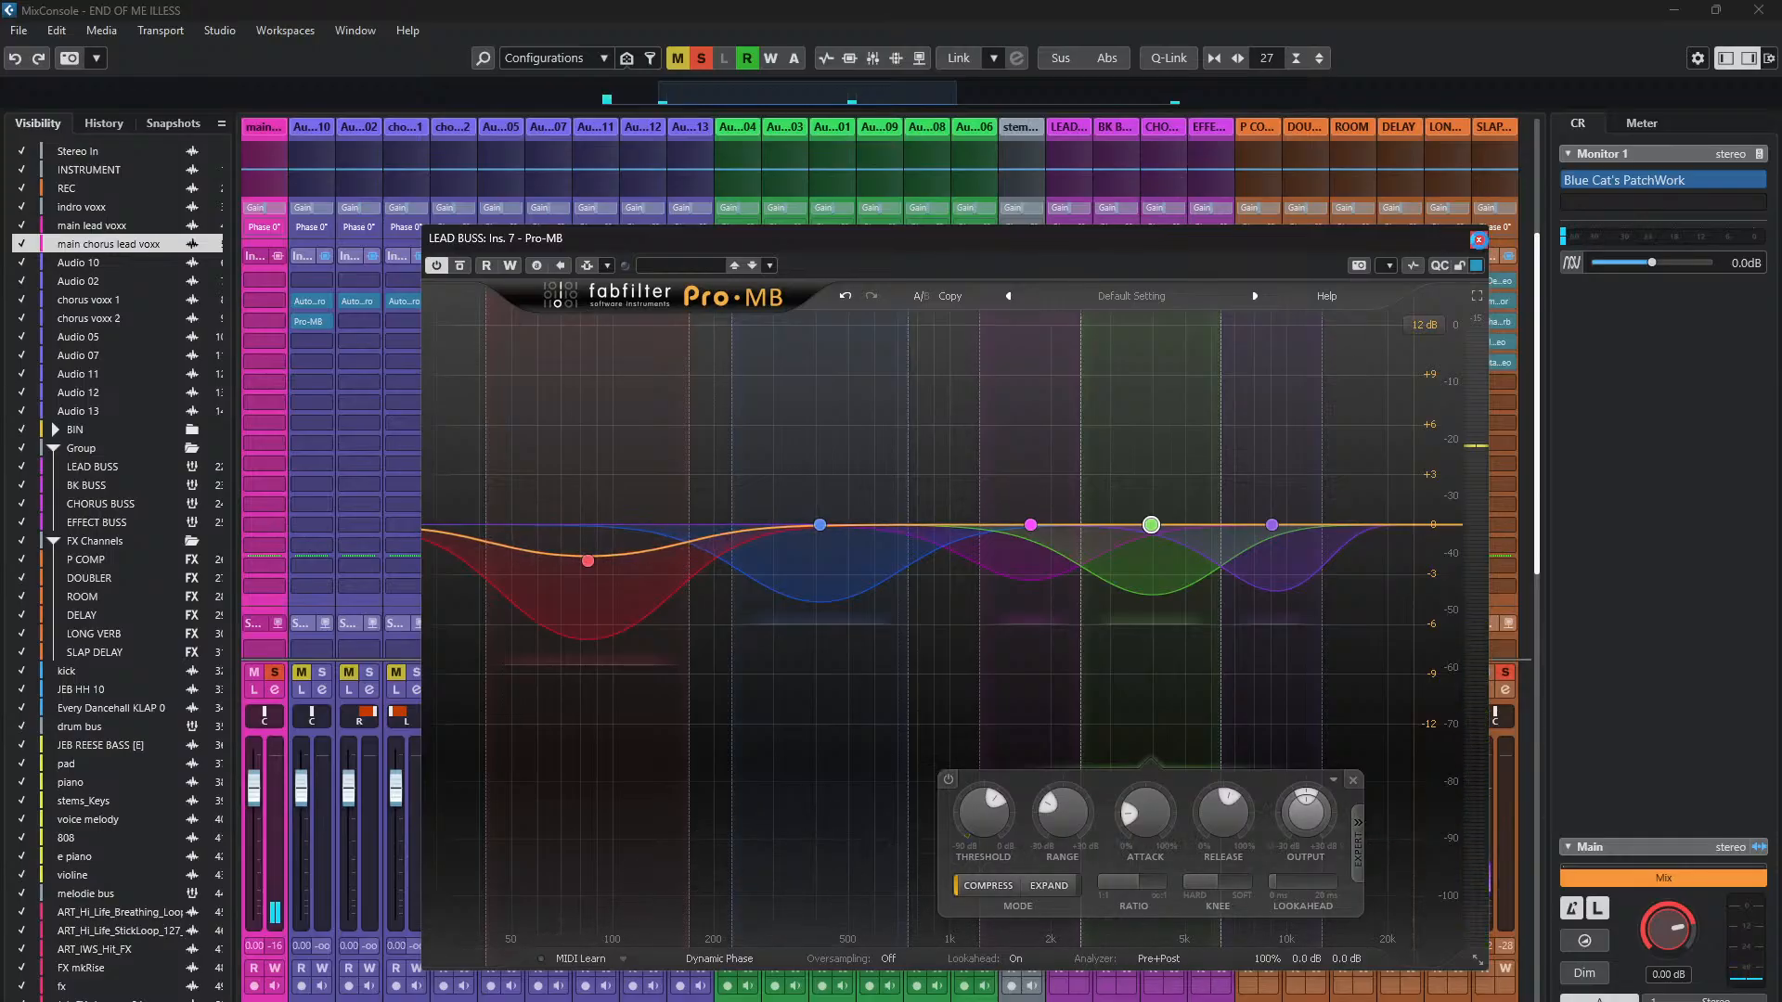
pyautogui.click(1478, 240)
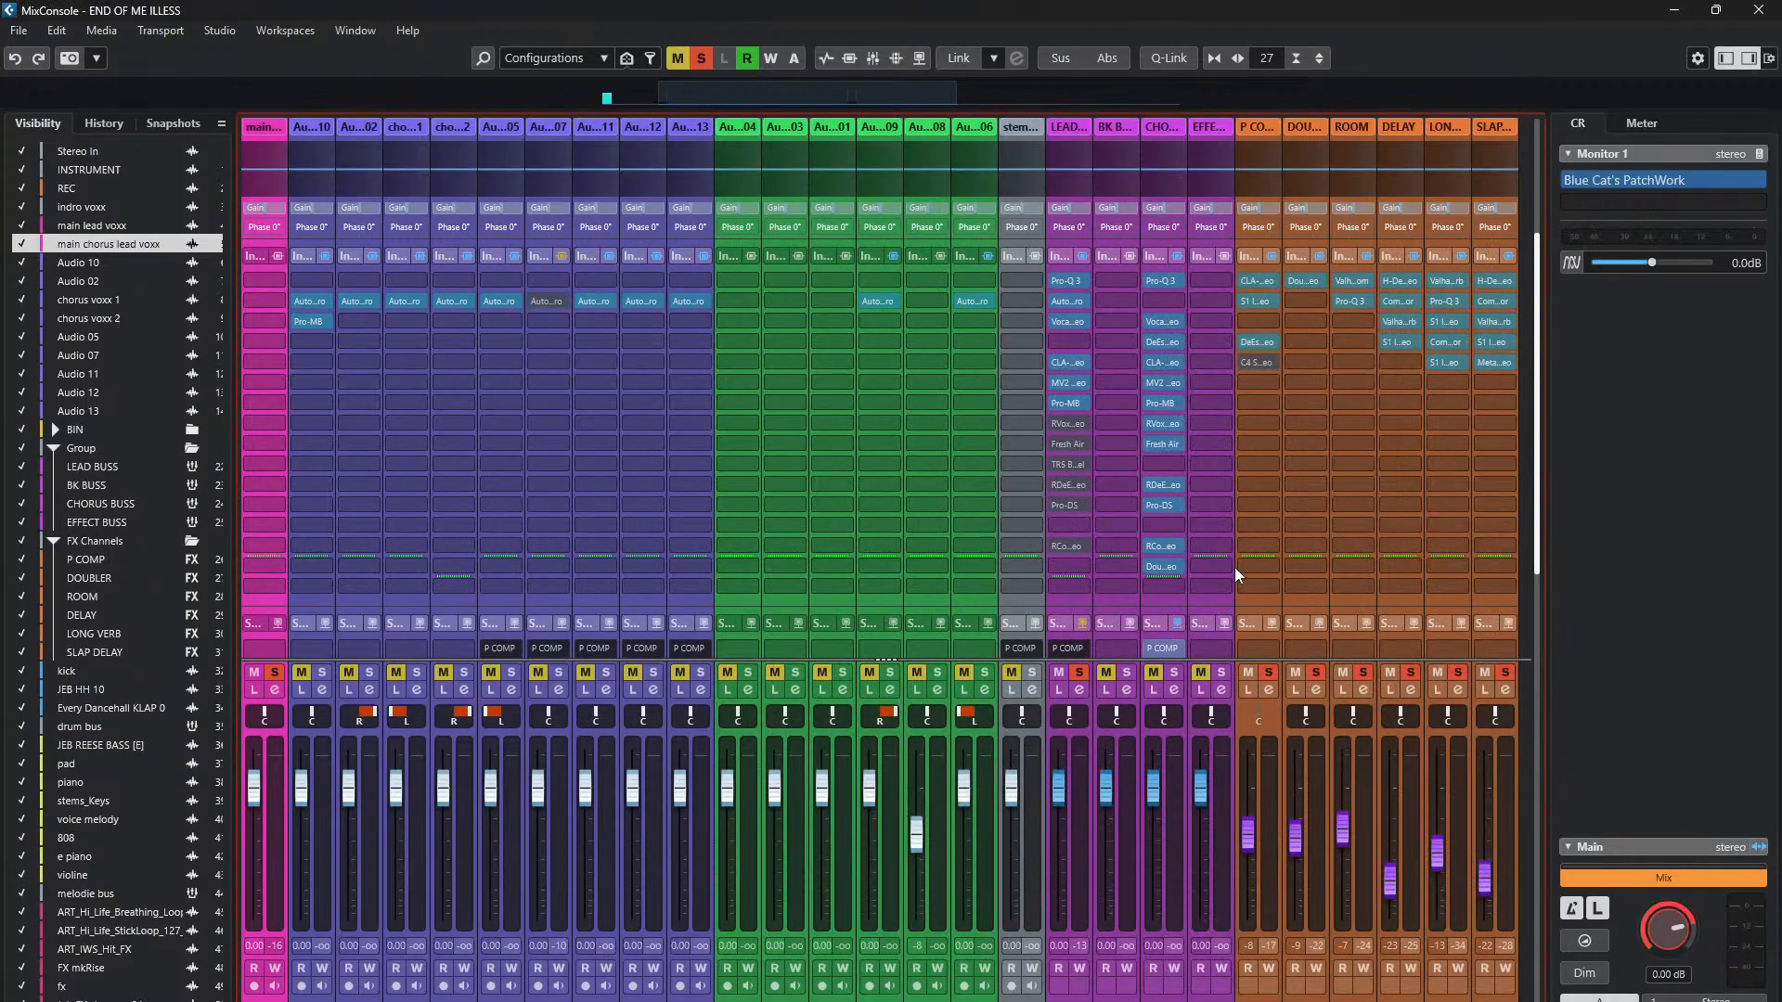
# - Activate the RVox insert on the LEAD BUSS and place its window in the middle of the mixer
pyautogui.click(1069, 425)
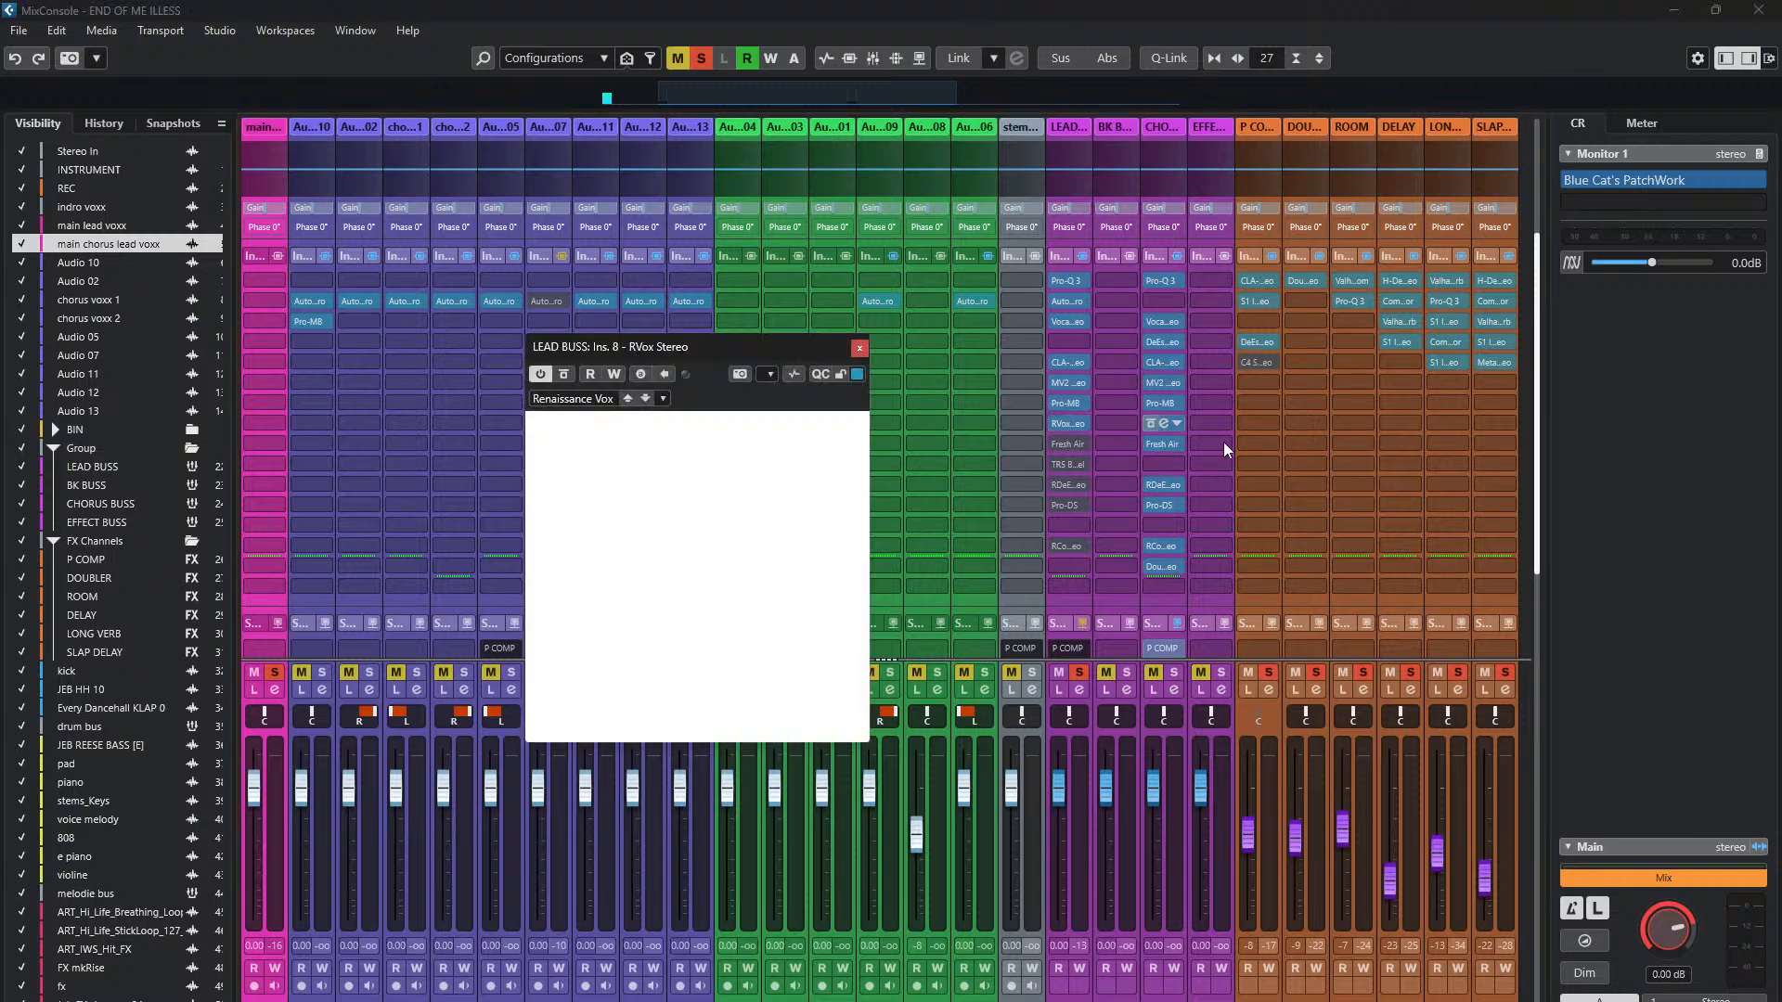
pyautogui.moveTo(782, 343); pyautogui.dragTo(849, 248)
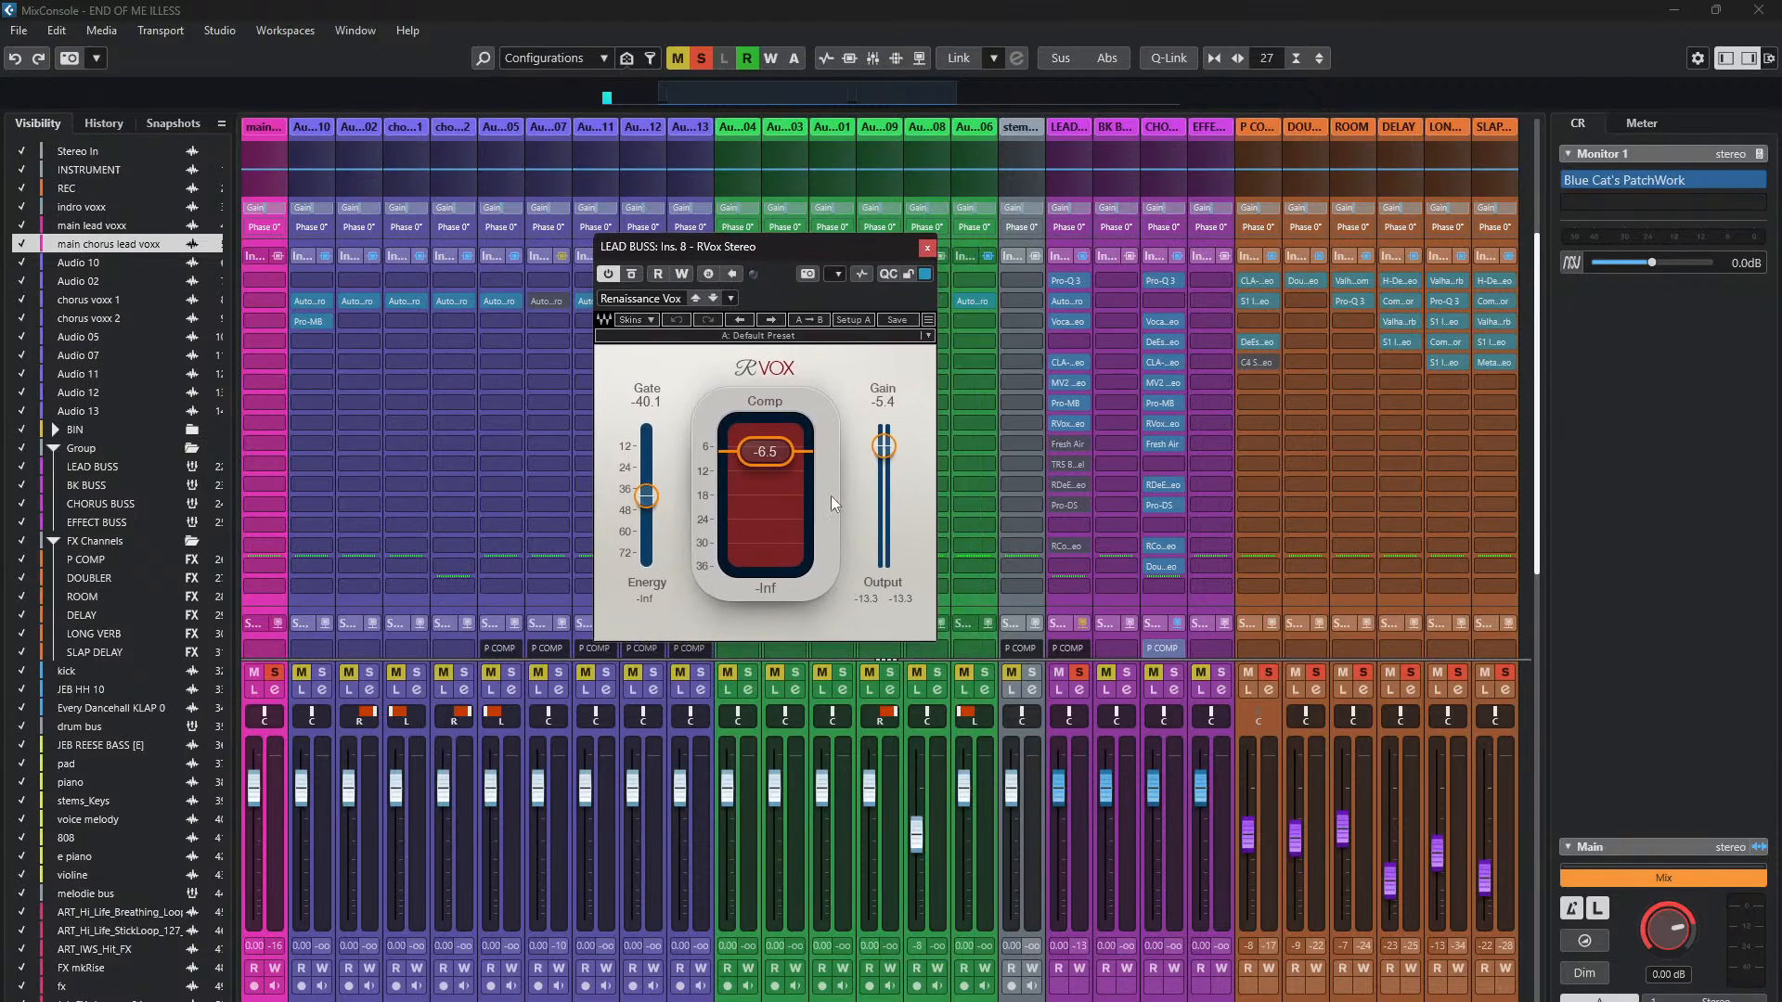
pyautogui.moveTo(844, 245)
pyautogui.mouseDown()
pyautogui.moveTo(882, 230)
pyautogui.moveTo(823, 215)
pyautogui.moveTo(793, 247)
pyautogui.moveTo(821, 218)
pyautogui.moveTo(816, 249)
pyautogui.mouseUp()
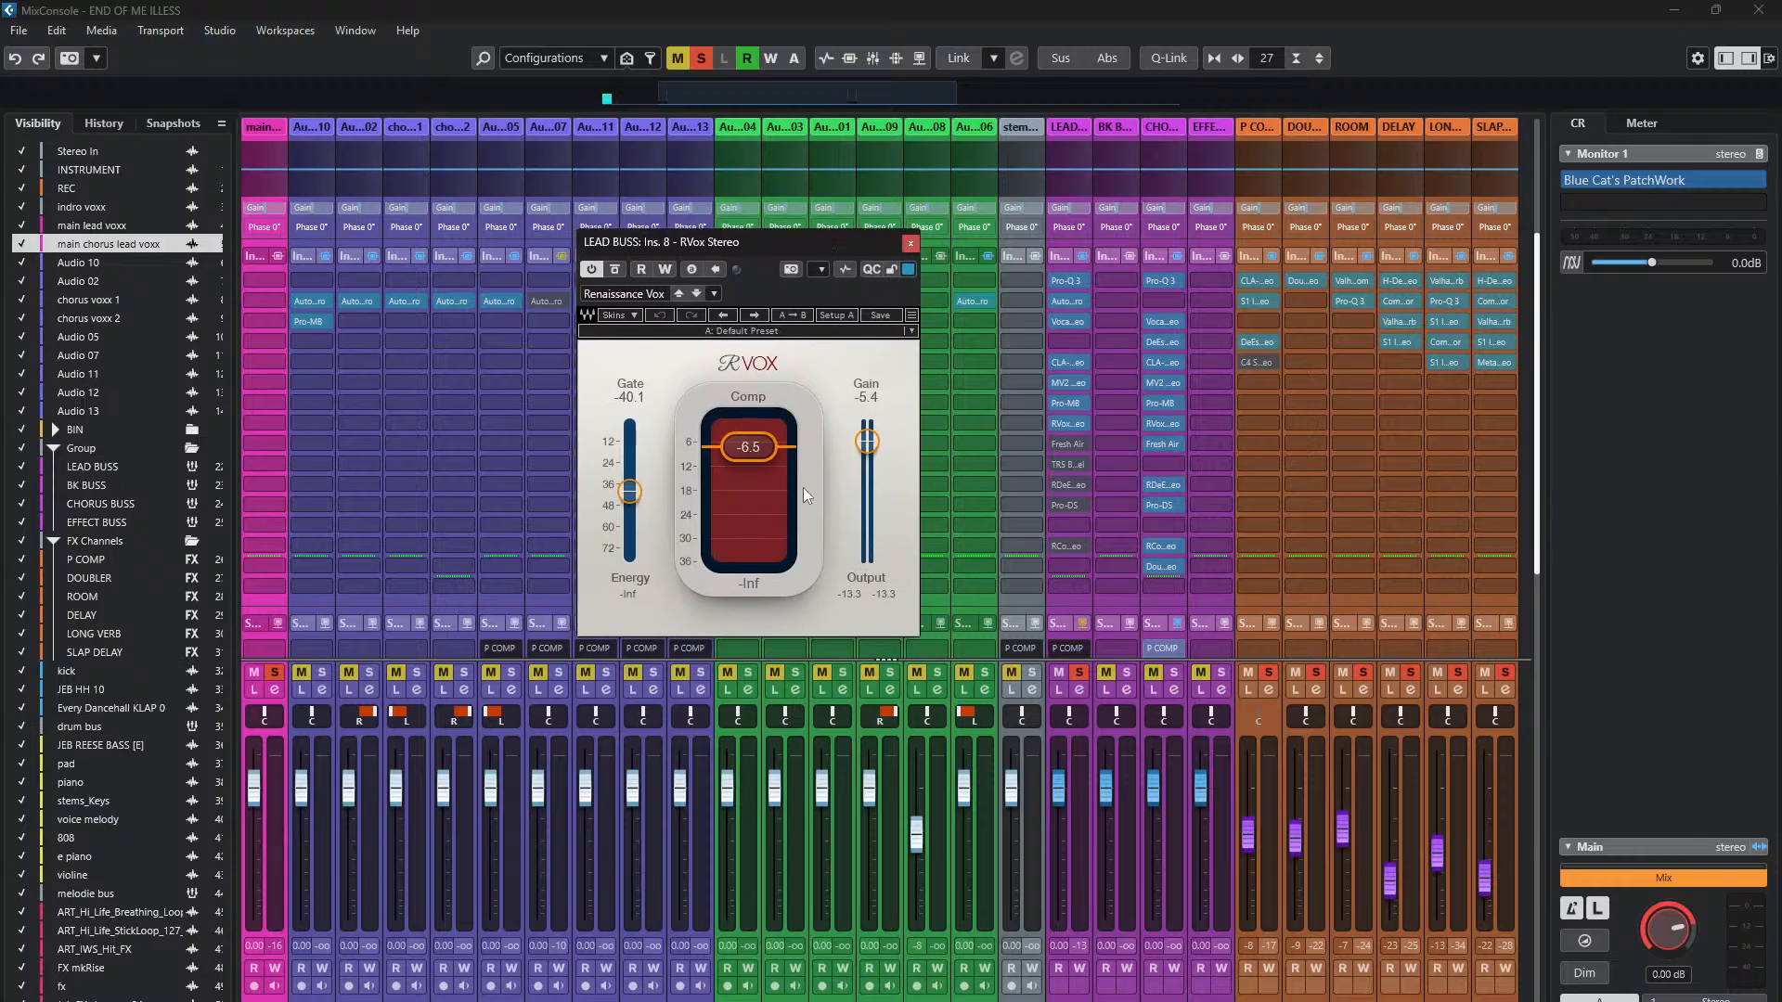
# - Compare the chorus lead with RVox bypassed and active during playback
pyautogui.click(758, 445)
pyautogui.click(616, 270)
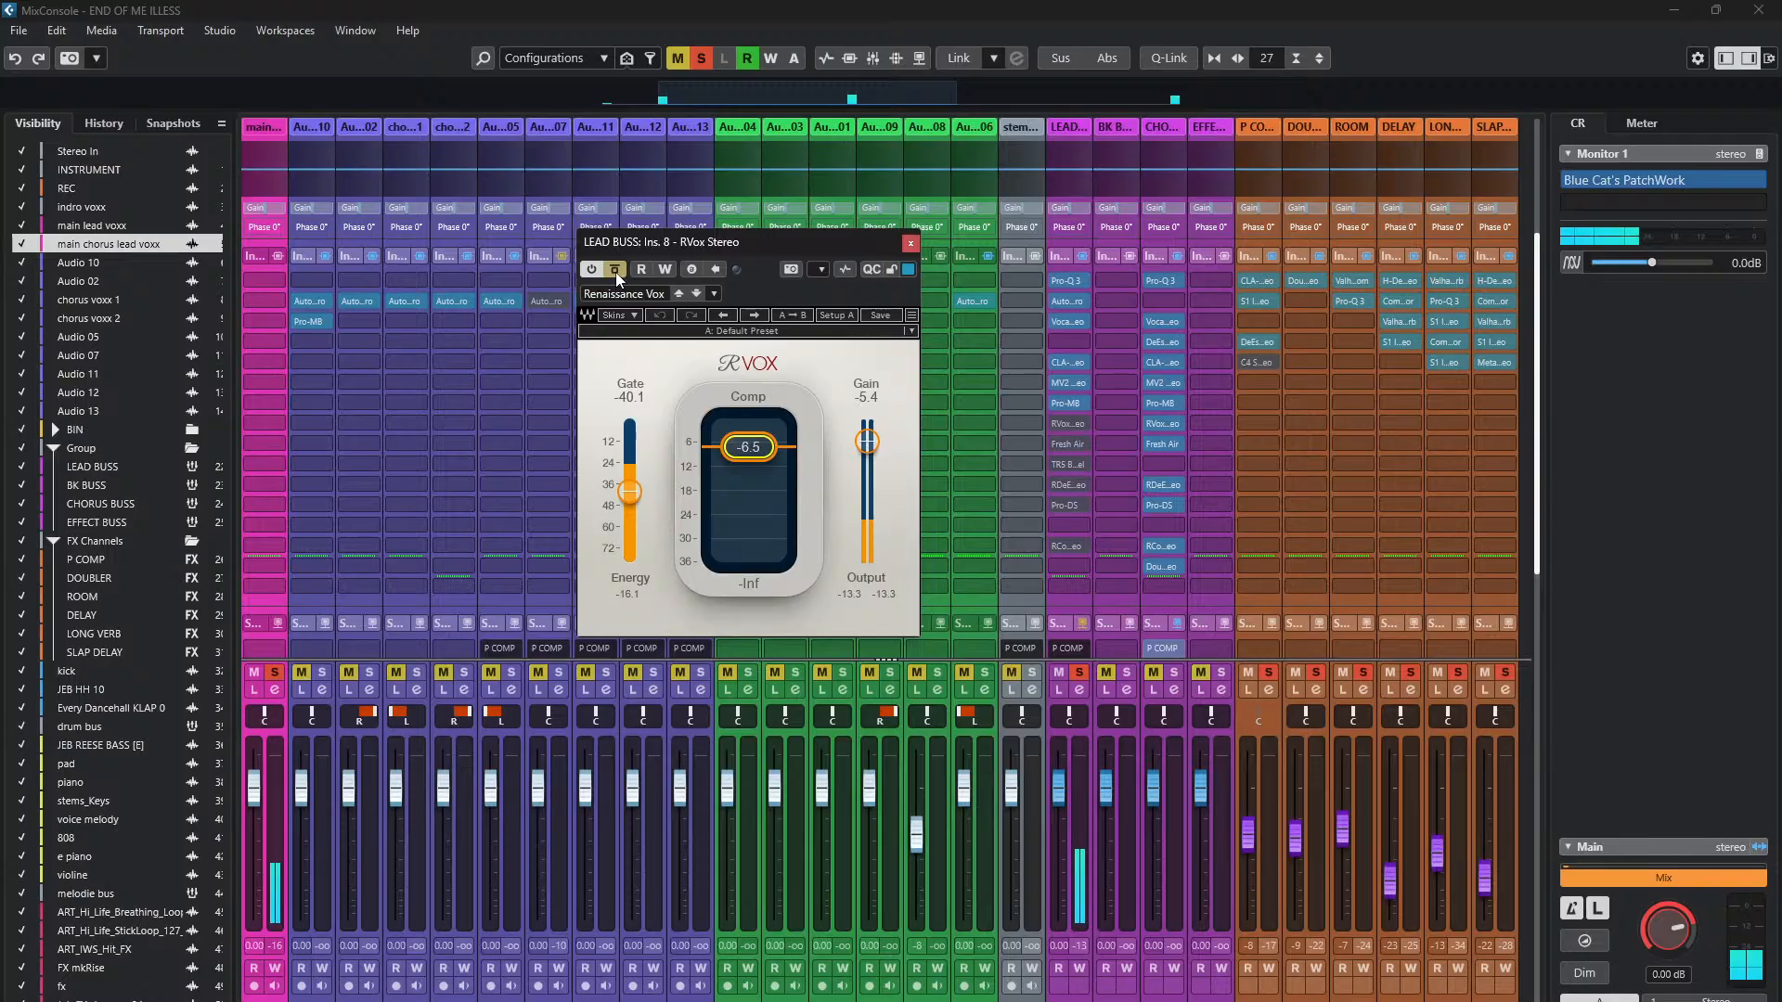
pyautogui.click(615, 270)
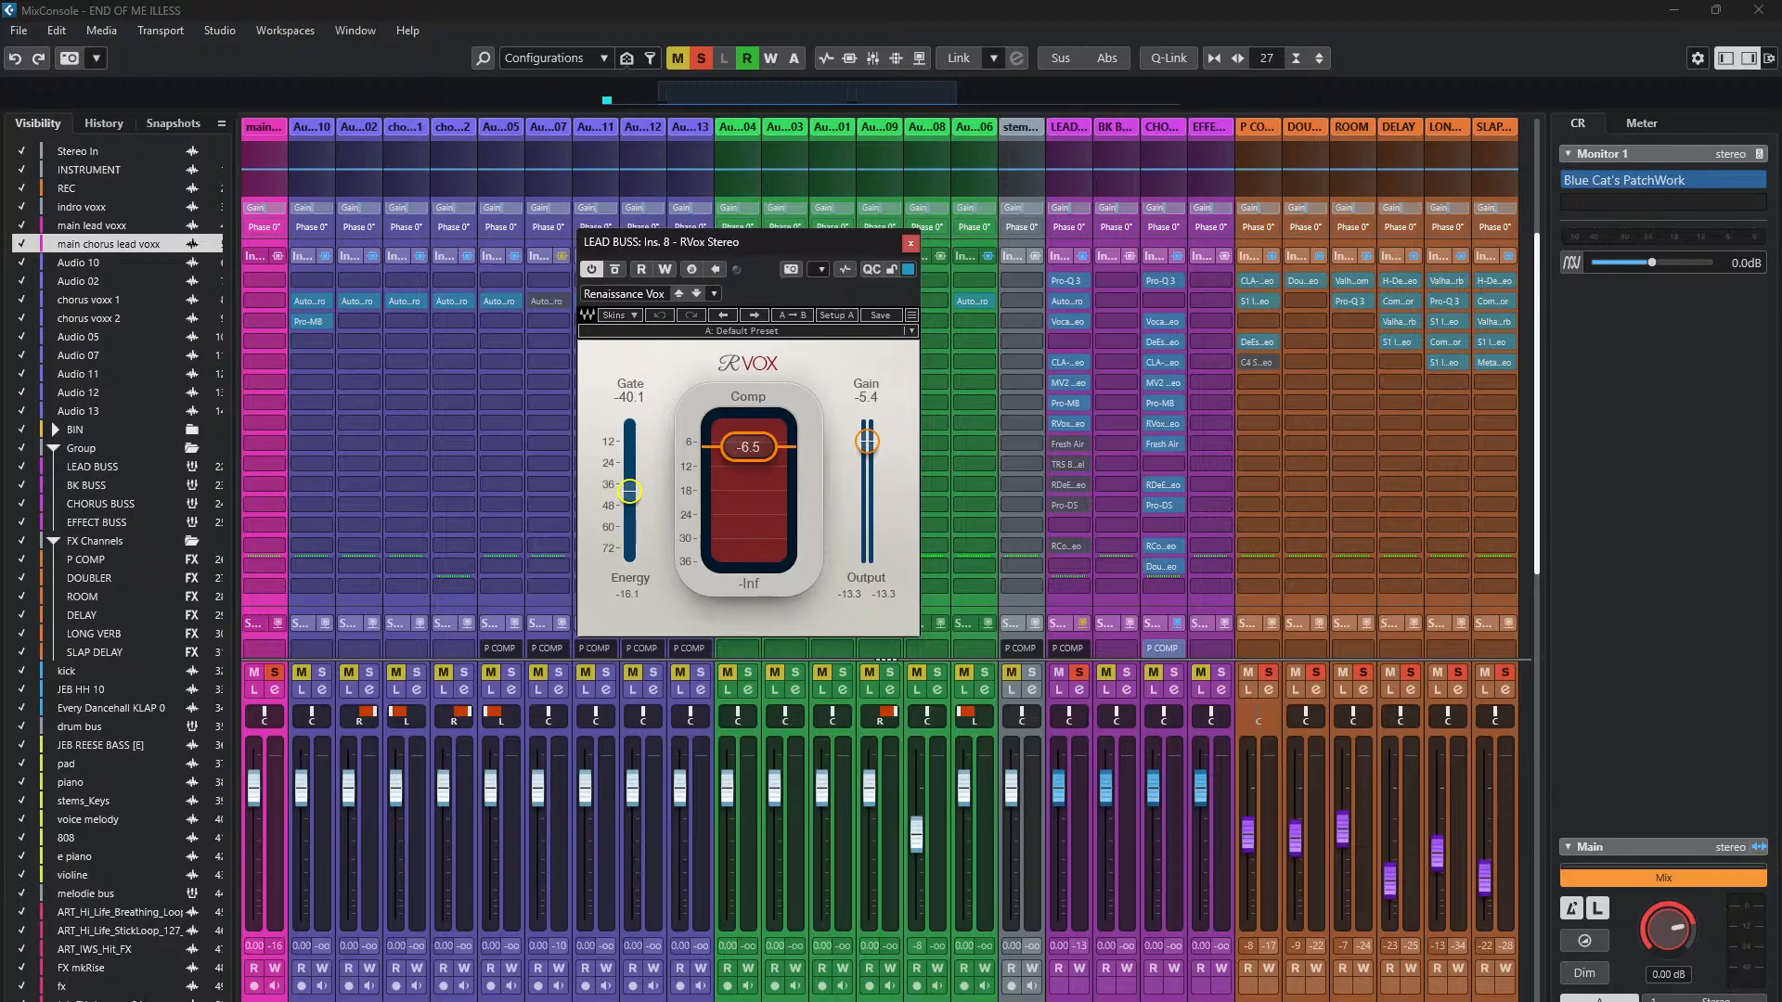
# - Set RVox's gate to -39.4 and audition it on the chorus lead before closing the RVox window
pyautogui.moveTo(629, 491); pyautogui.dragTo(629, 492)
pyautogui.press('space')
pyautogui.press('space')
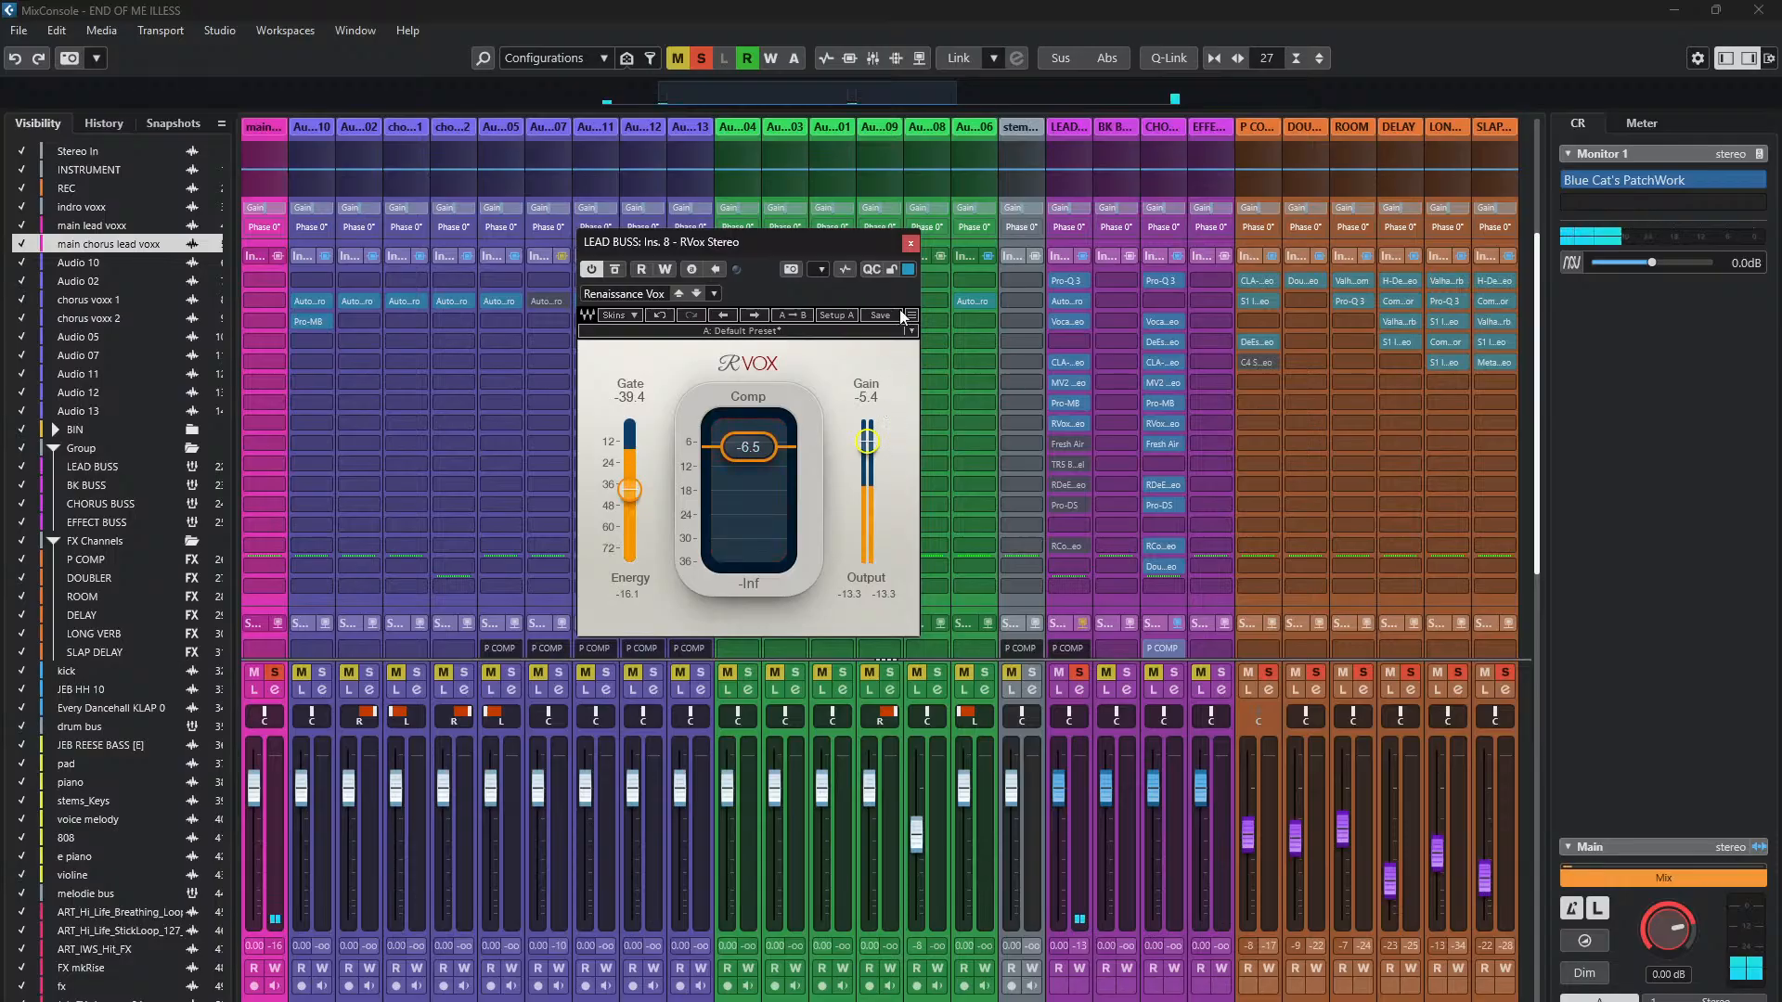
pyautogui.click(908, 246)
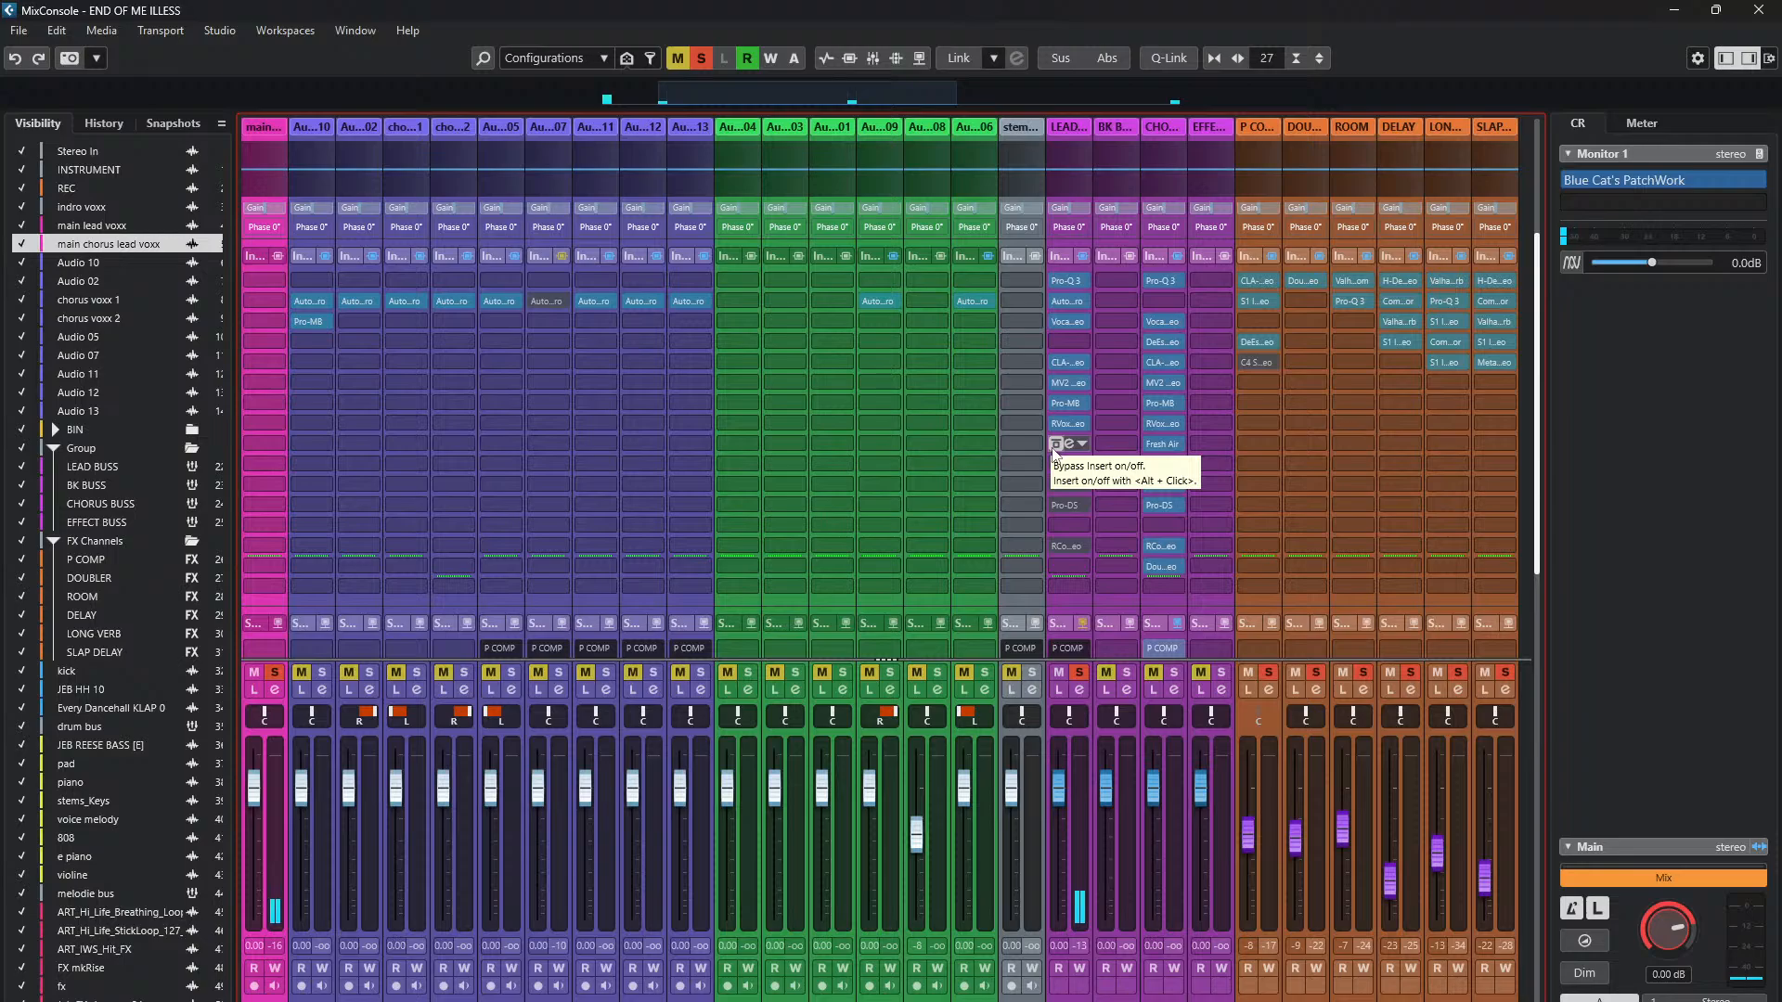
# - Activate the Fresh Air insert on the LEAD BUSS and place its window beside the bus channel
pyautogui.click(1070, 445)
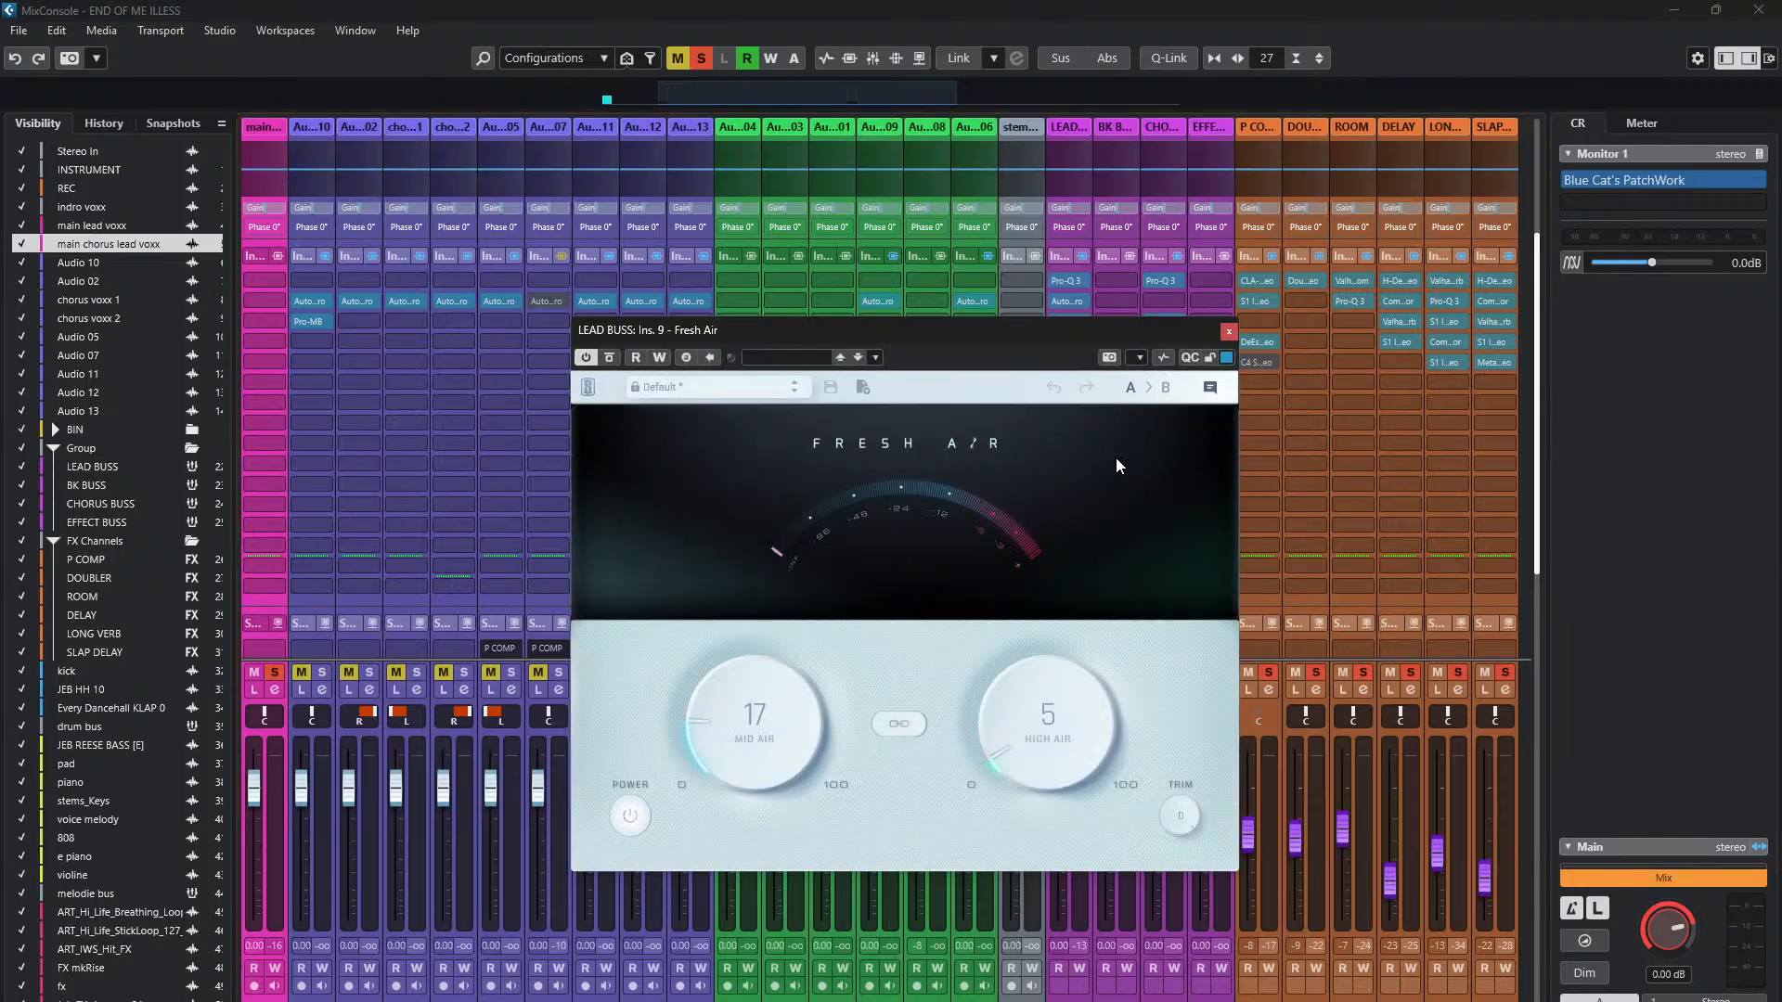
pyautogui.moveTo(1021, 340); pyautogui.dragTo(827, 245)
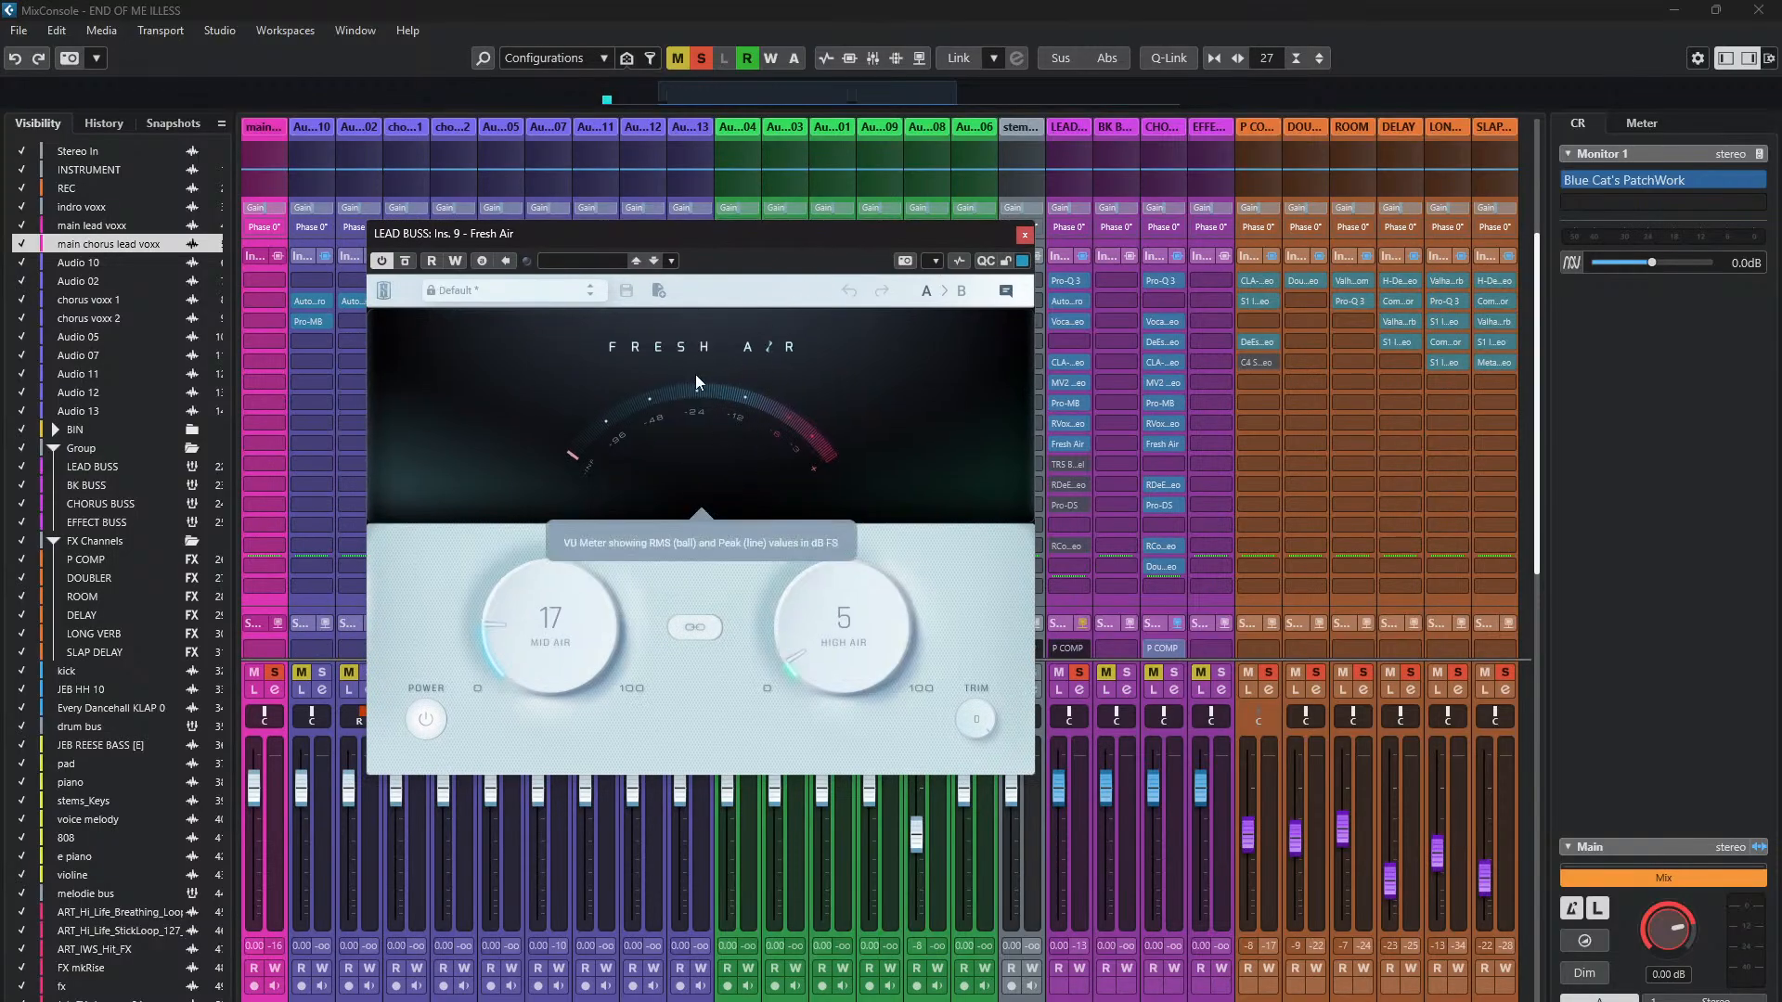
pyautogui.moveTo(735, 241); pyautogui.dragTo(698, 237)
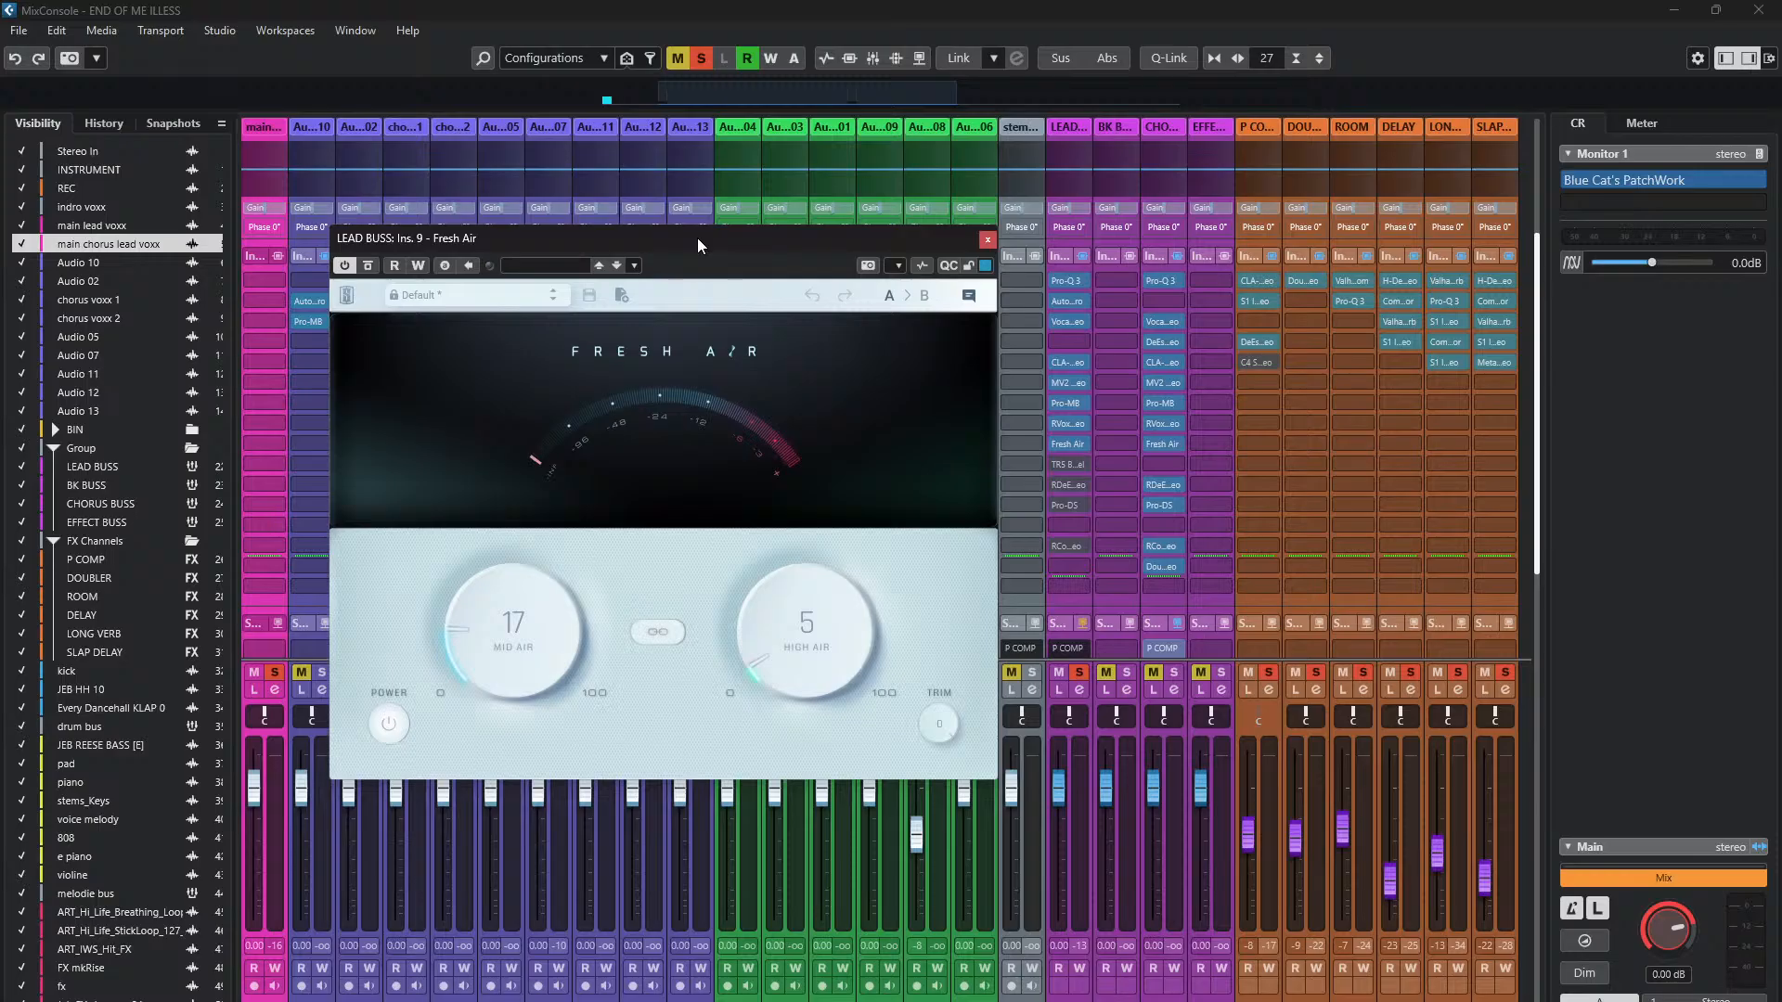
pyautogui.moveTo(698, 238); pyautogui.dragTo(746, 239)
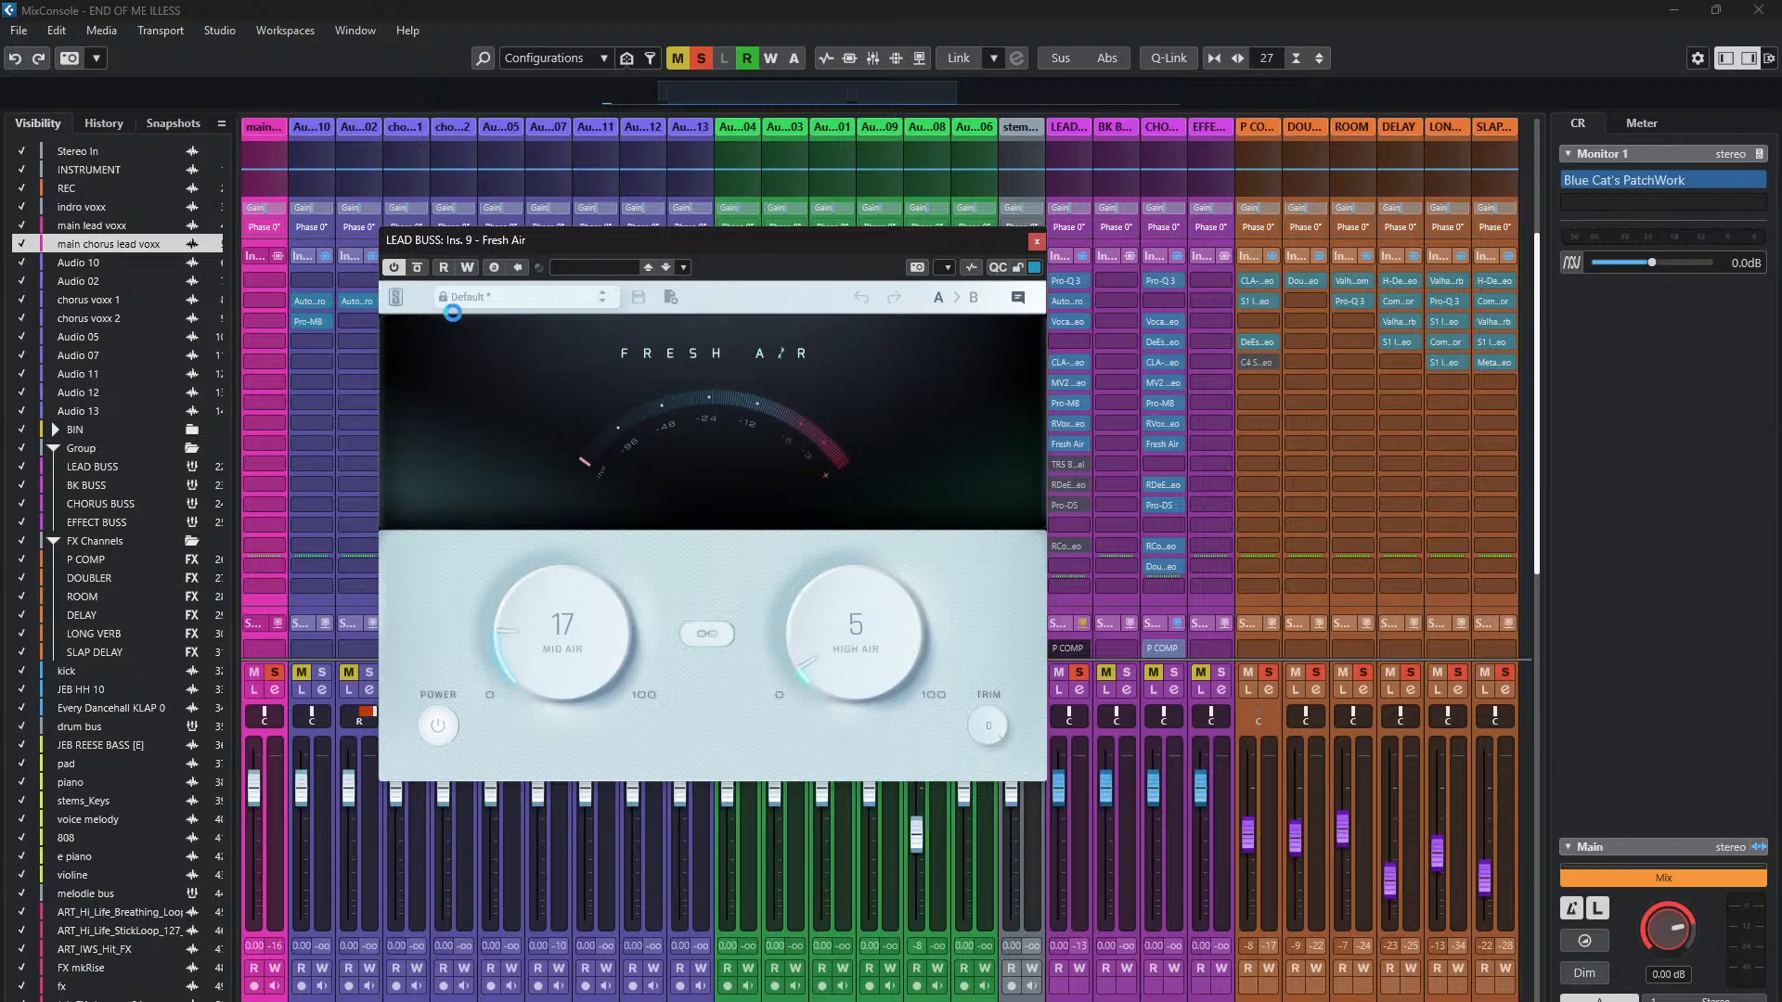
# - Compare the chorus lead with Fresh Air bypassed and active during playback, and close the Fresh Air window
pyautogui.moveTo(637, 251); pyautogui.dragTo(759, 250)
pyautogui.click(503, 727)
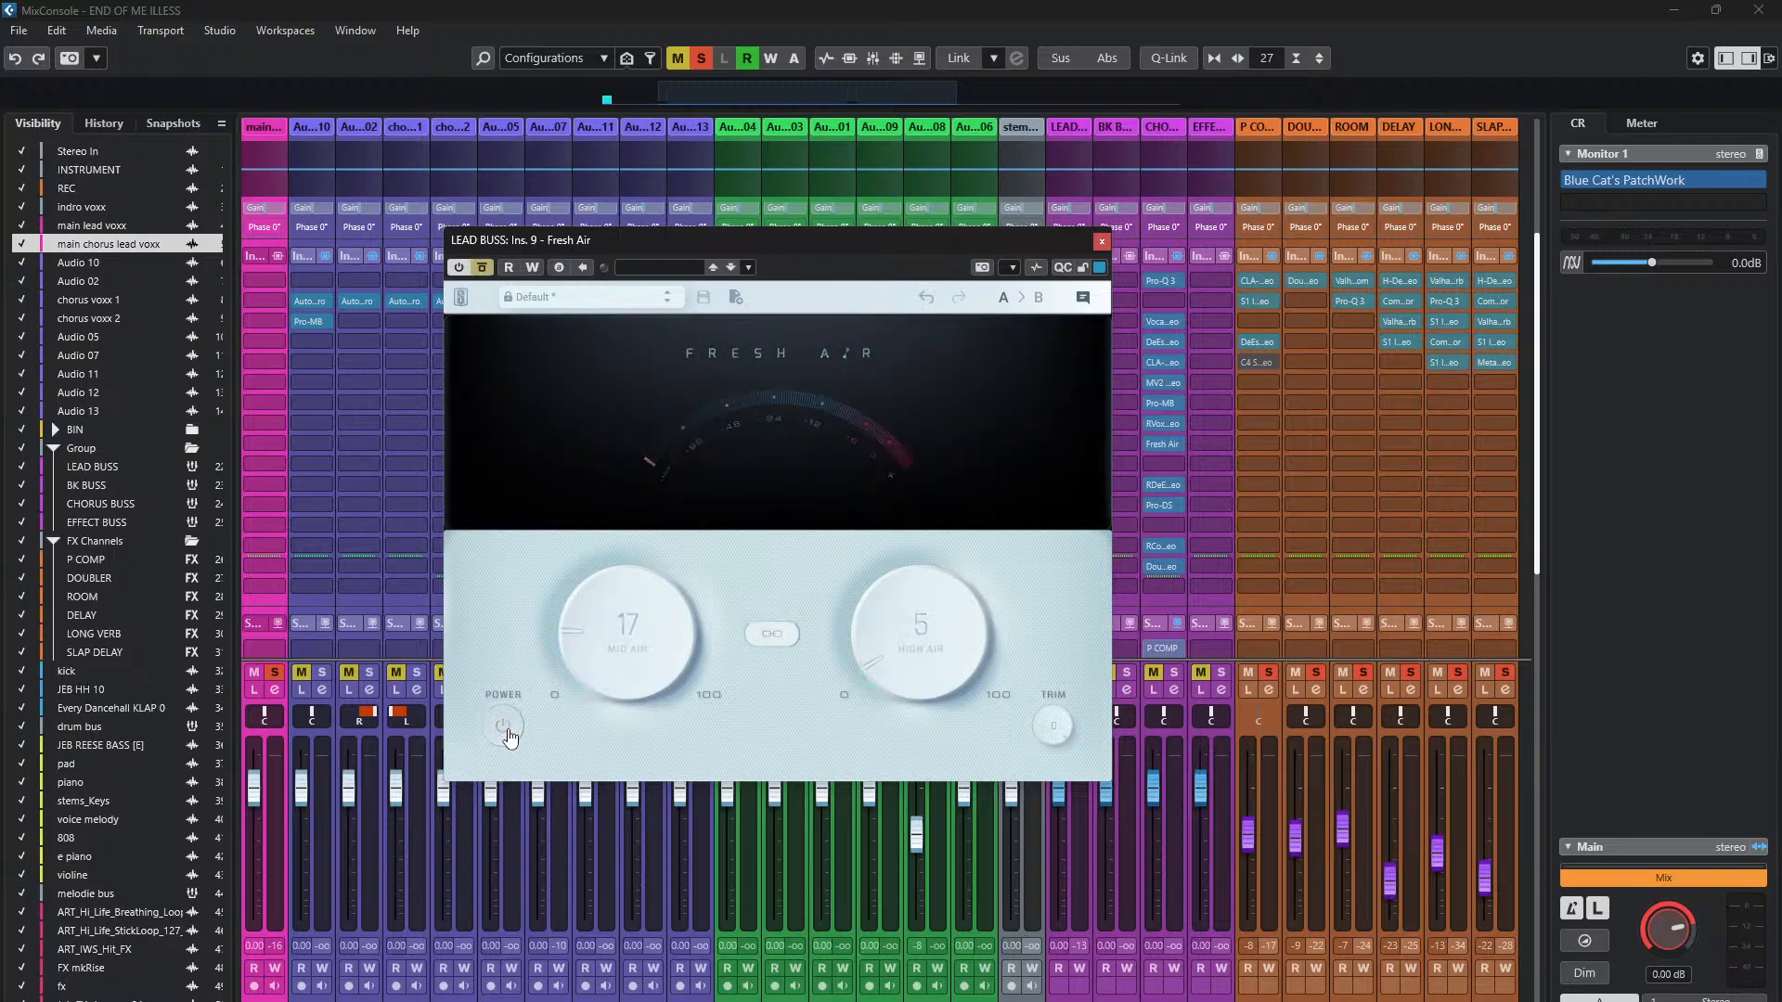
pyautogui.click(503, 727)
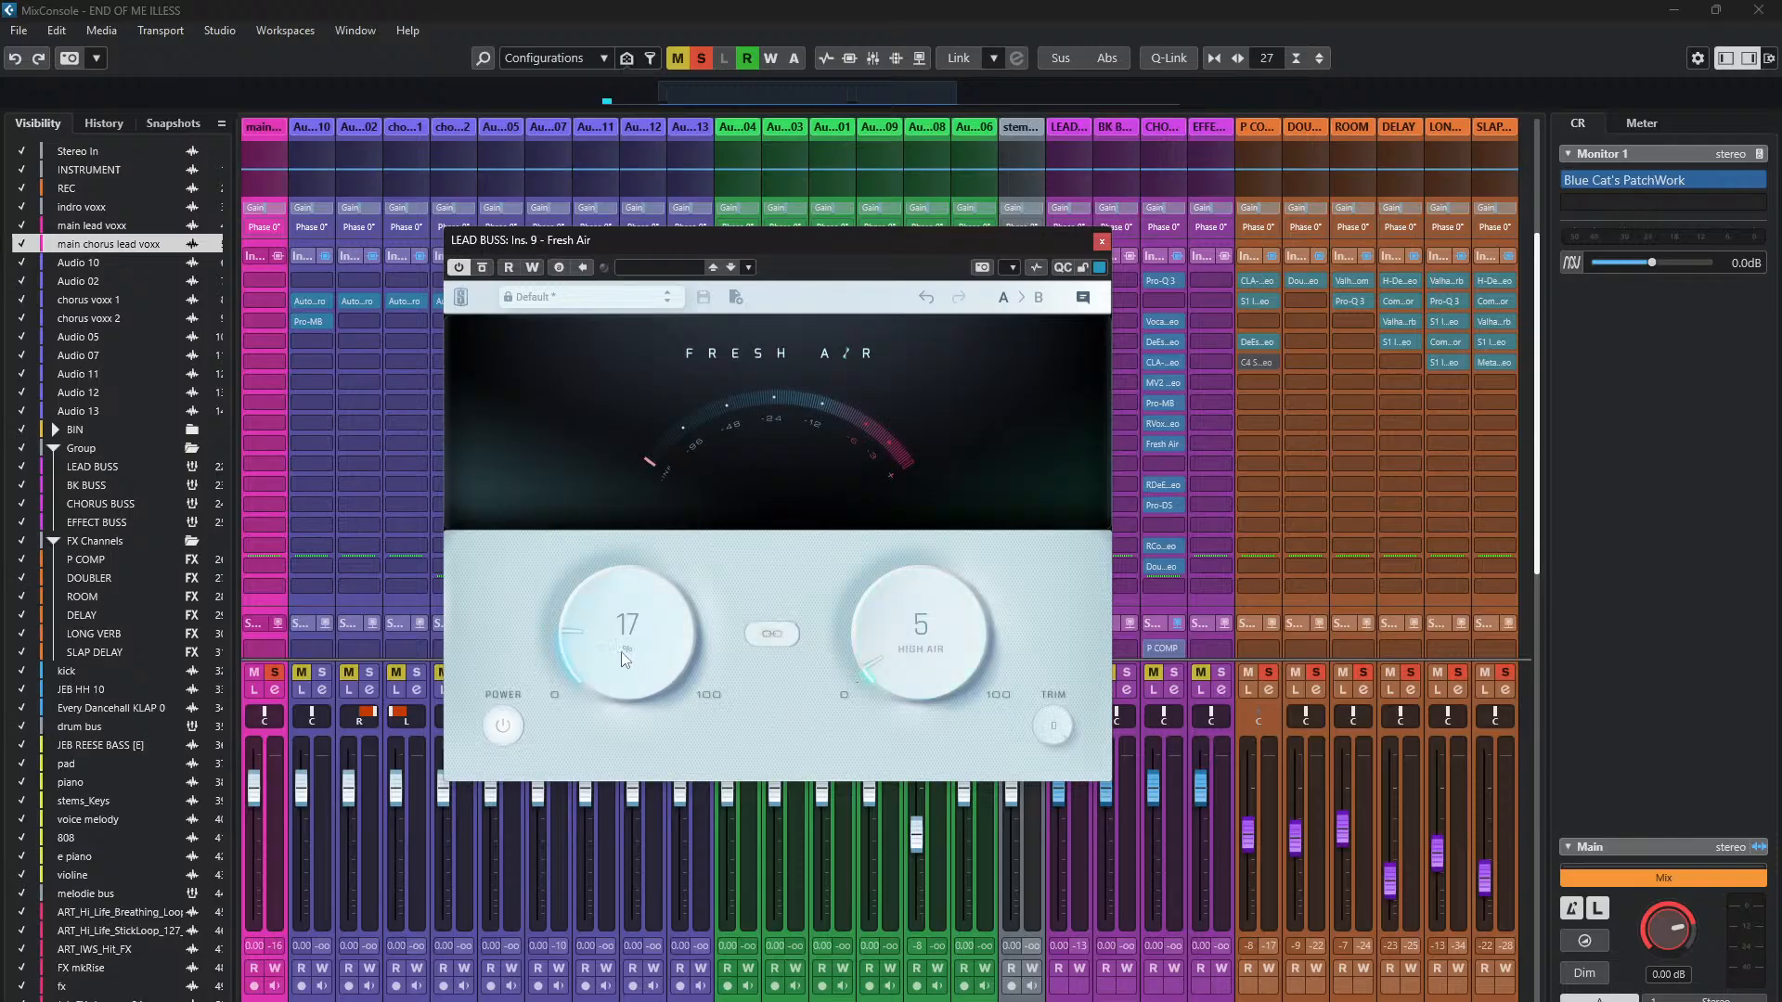
pyautogui.press('space')
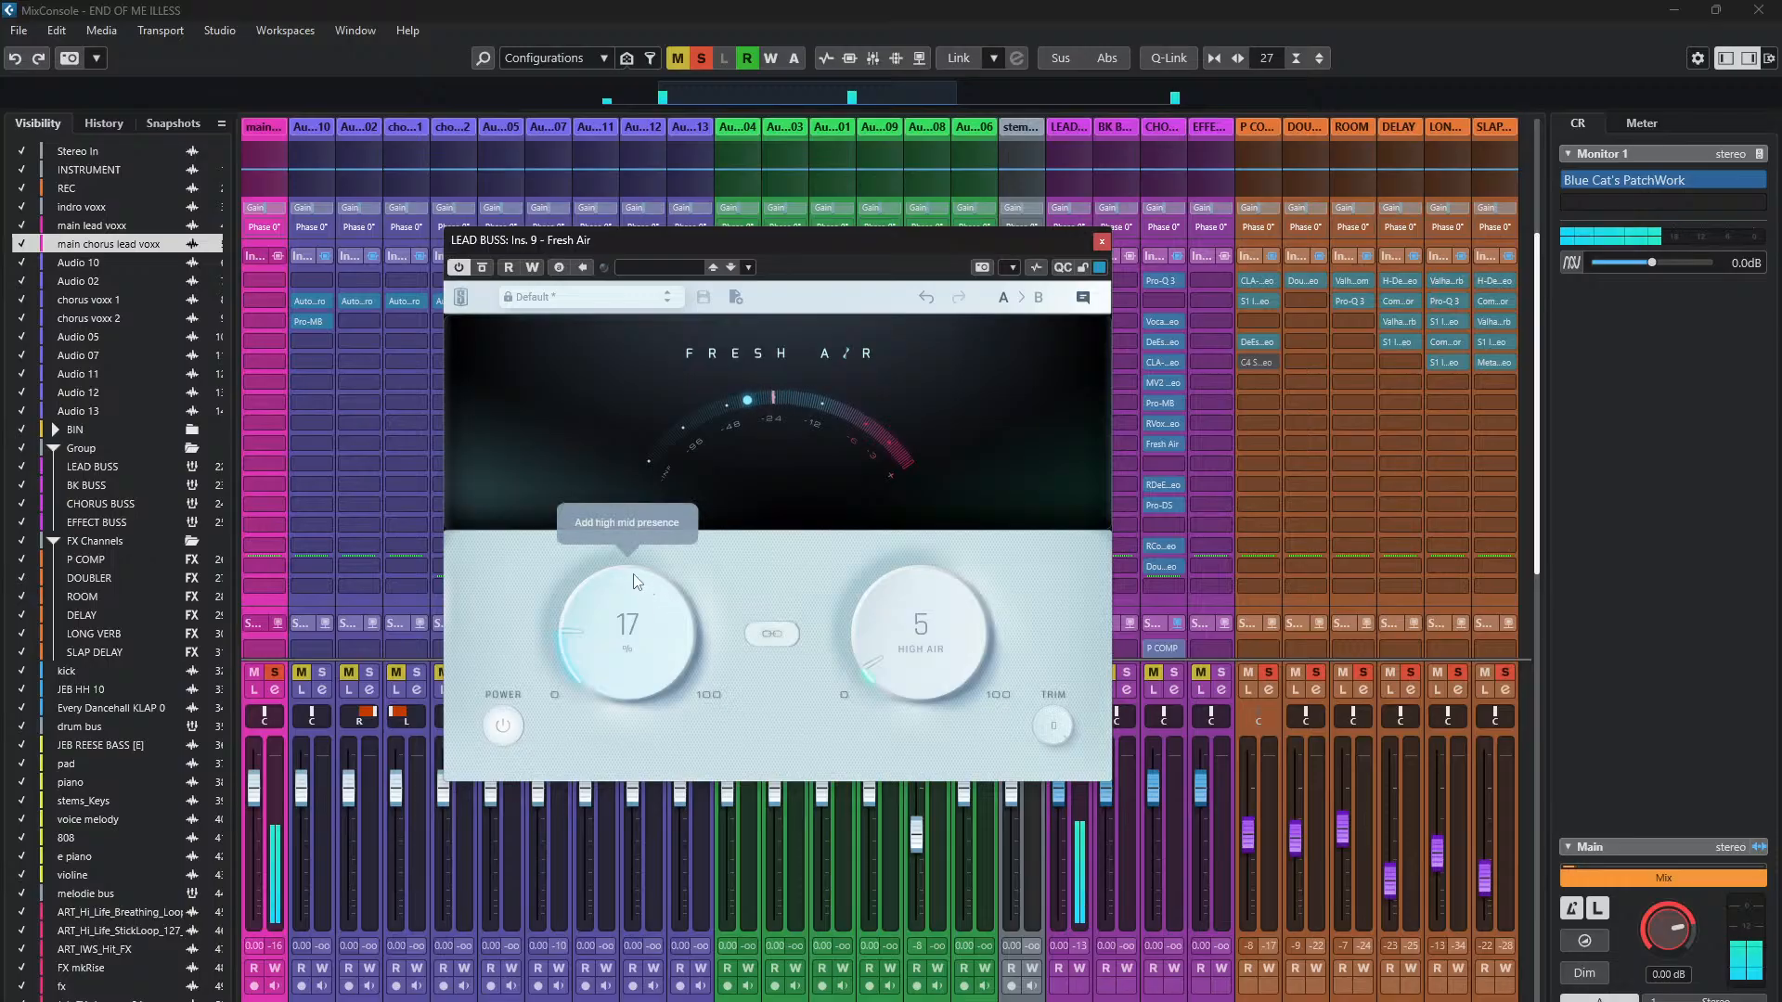
pyautogui.click(486, 270)
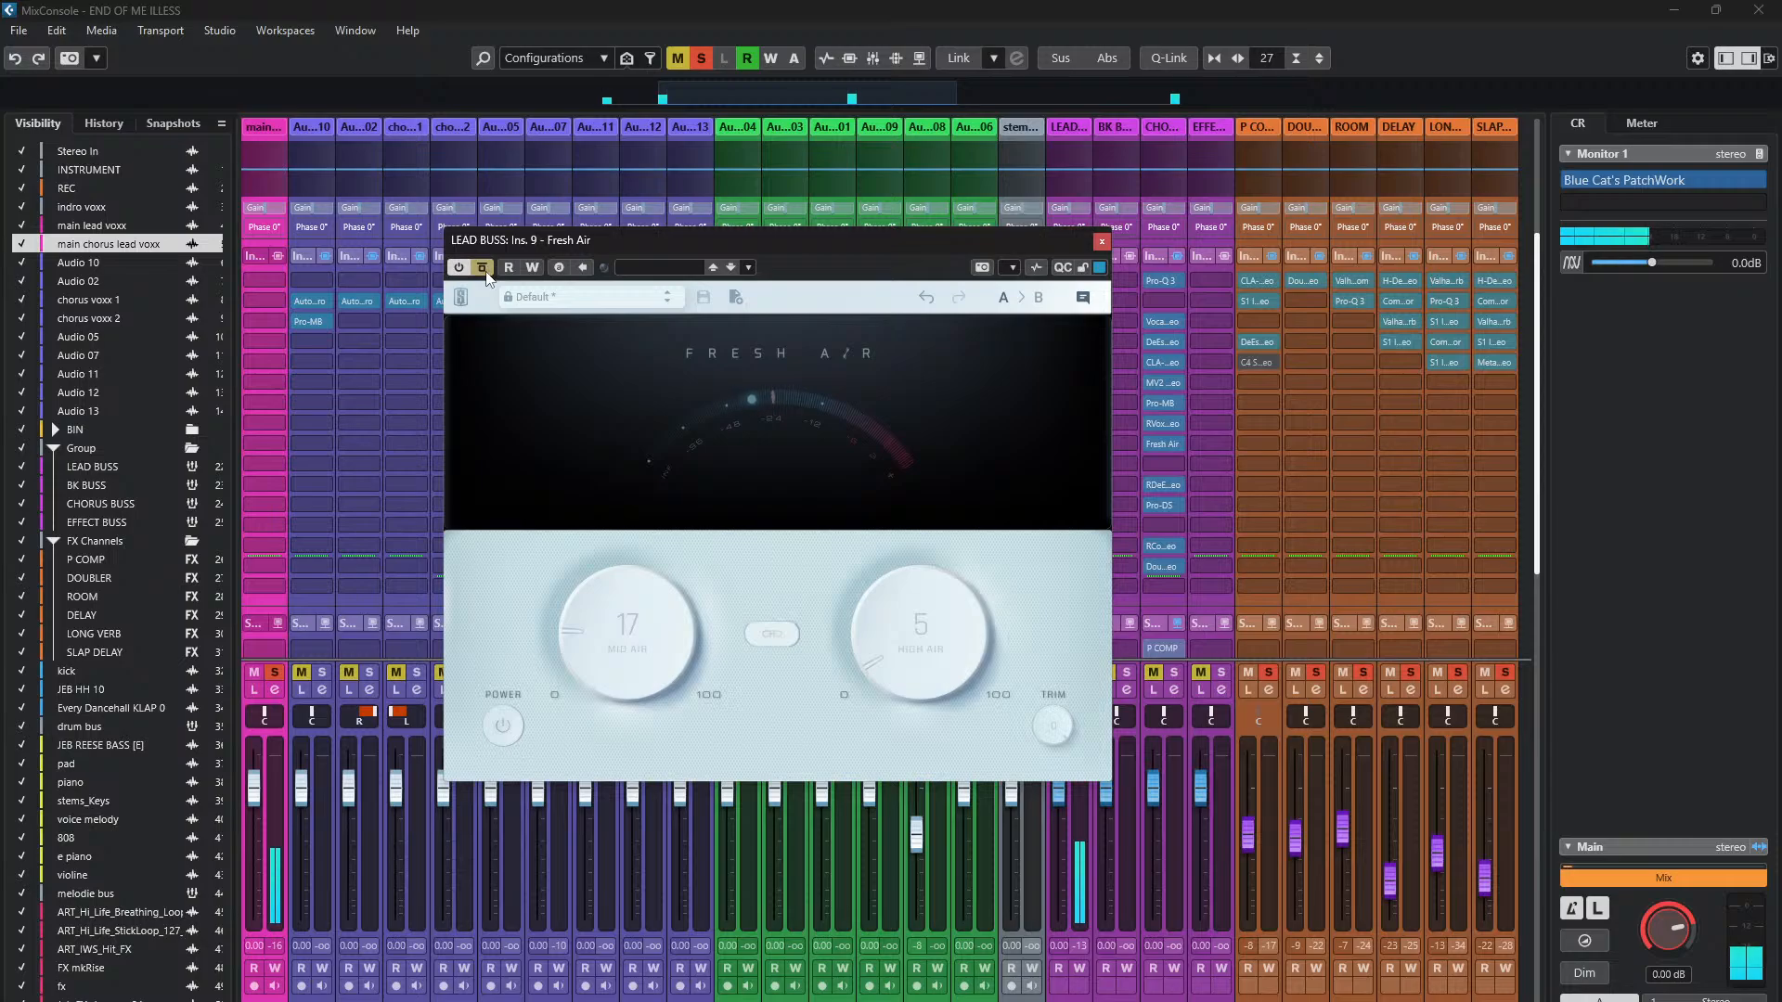
pyautogui.click(487, 269)
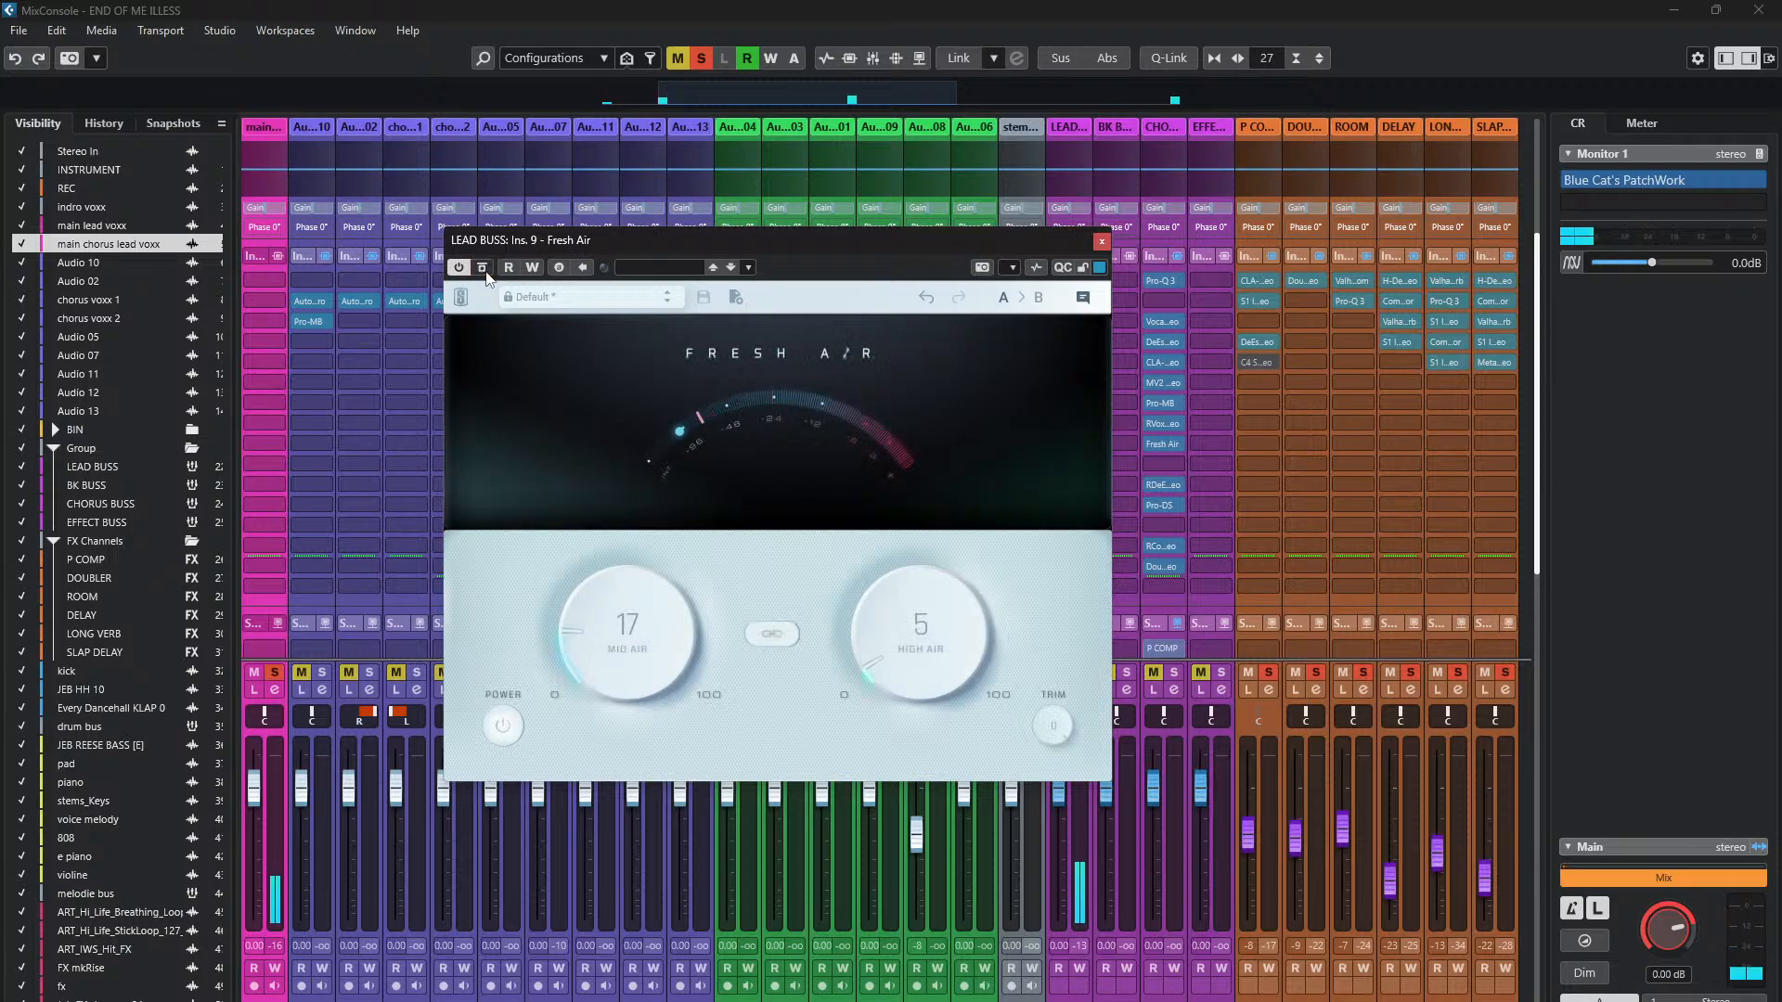
pyautogui.click(485, 270)
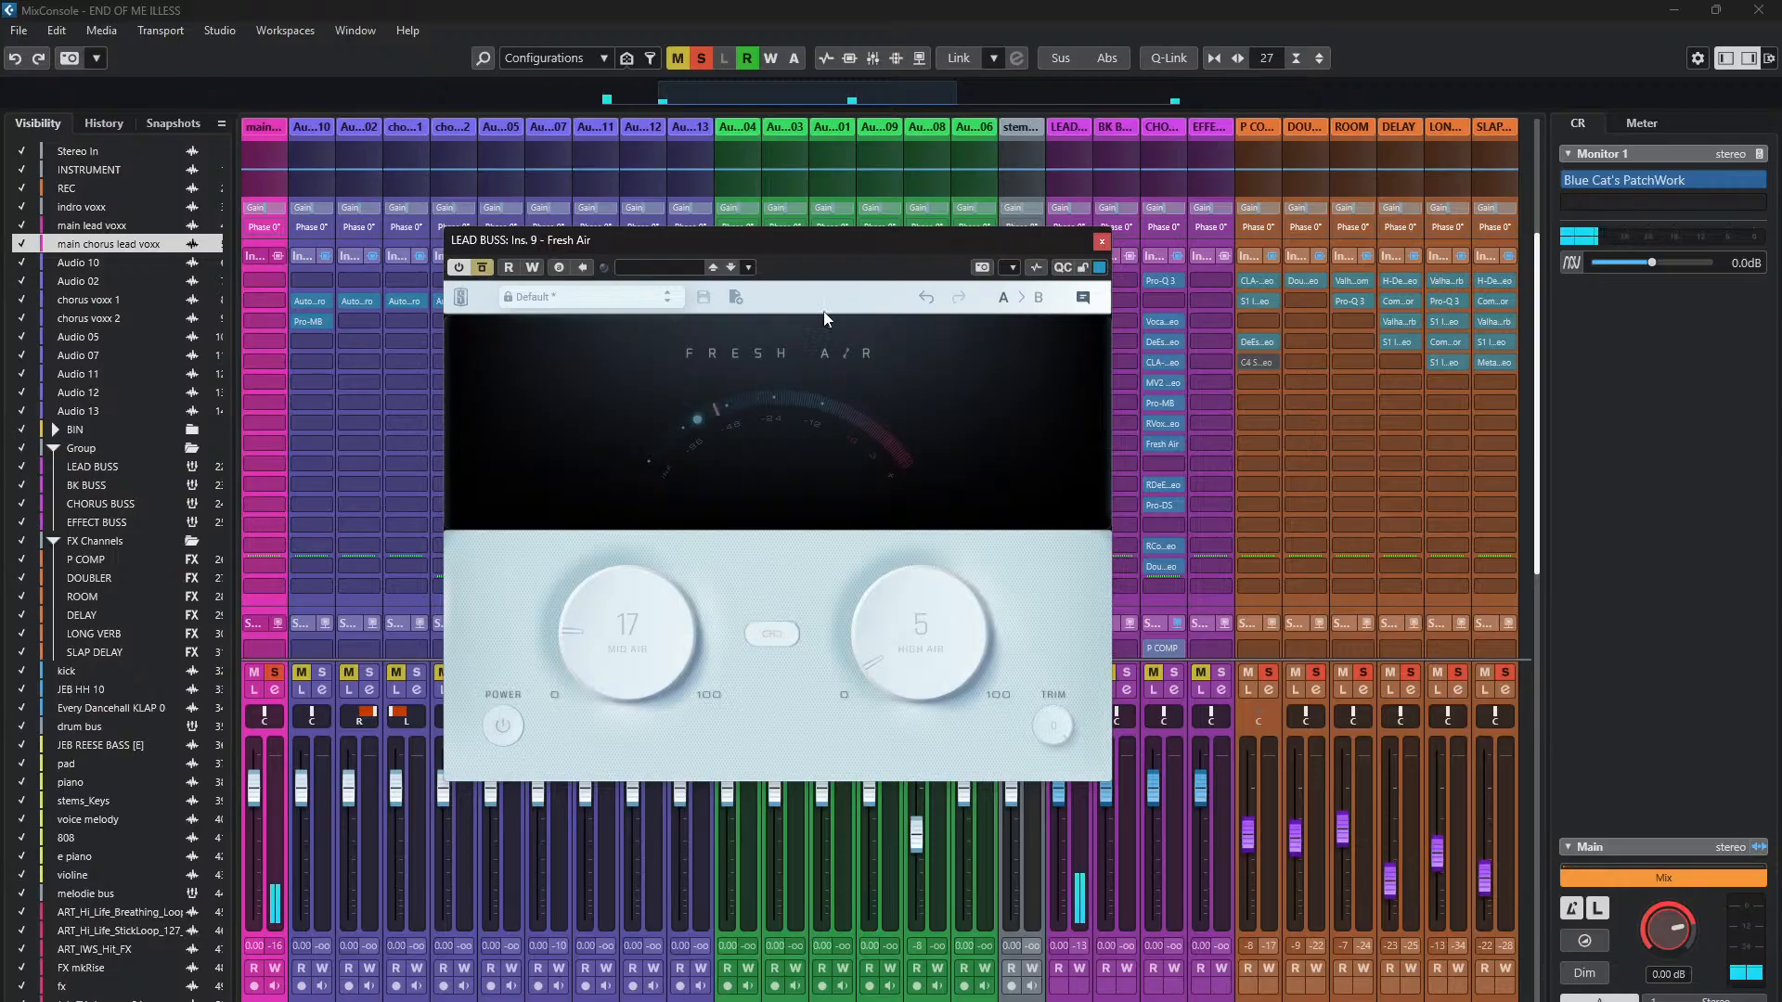
pyautogui.click(484, 270)
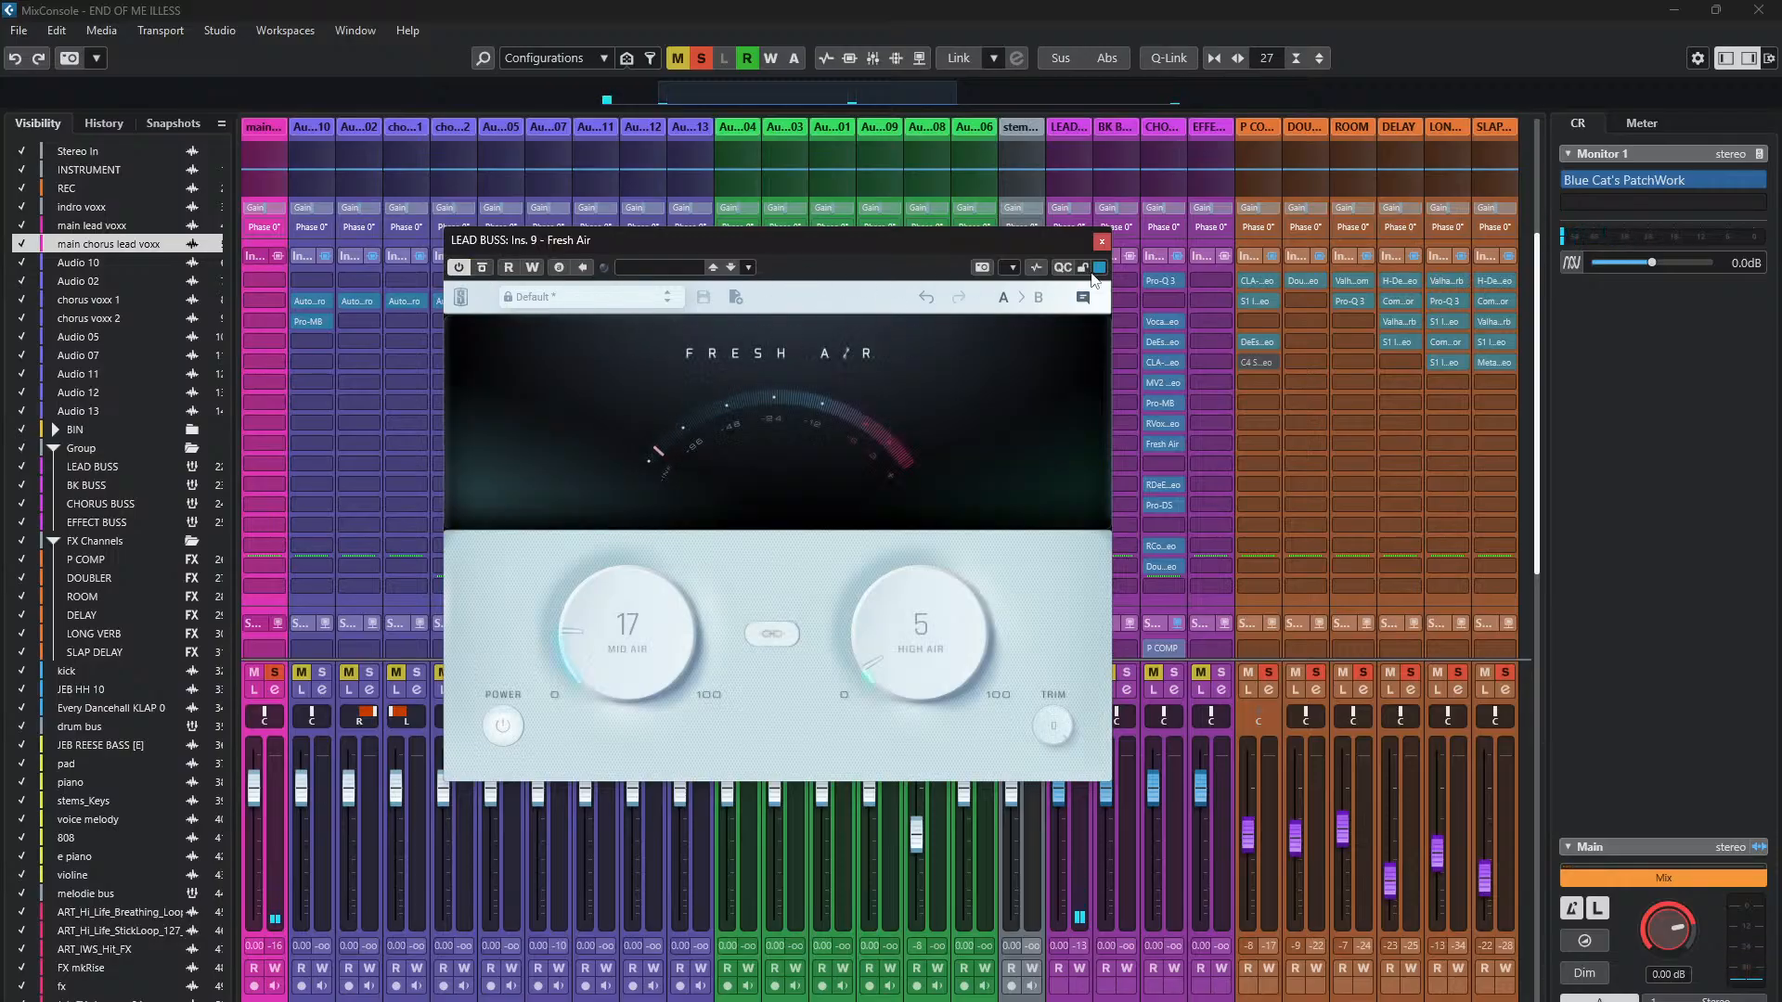
pyautogui.click(1101, 243)
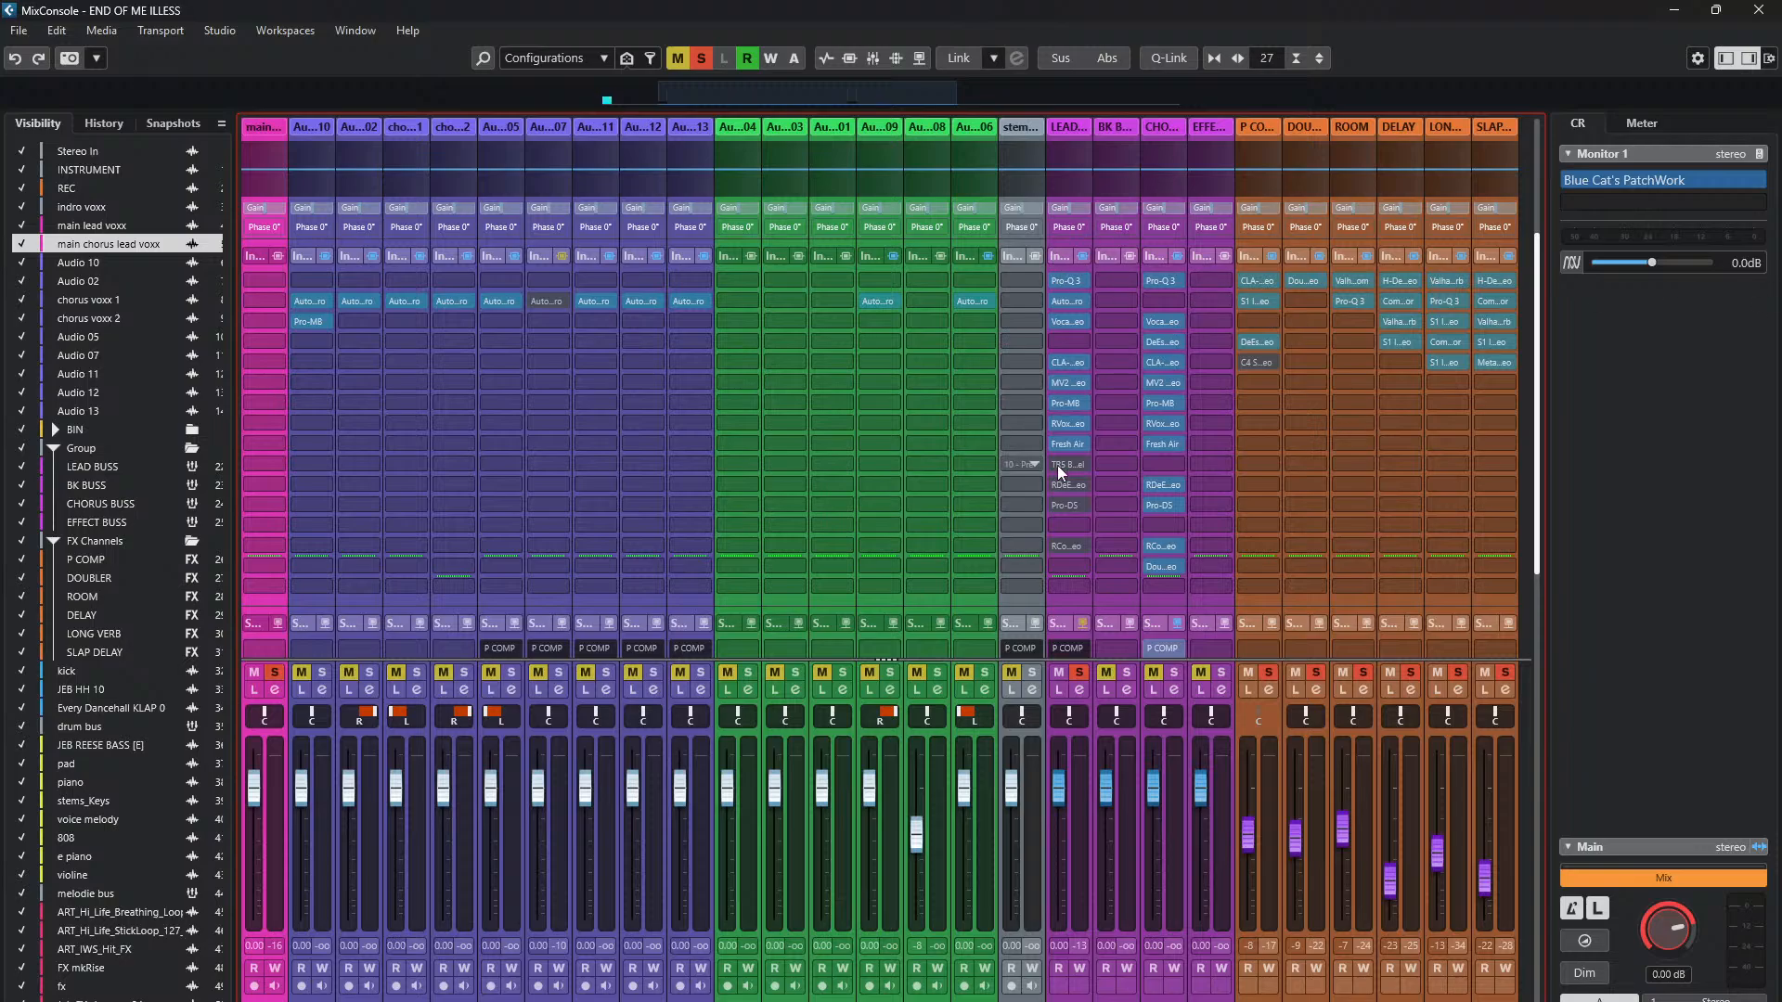
# - Reopen Fresh Air on the LEAD BUSS, raise the linked knobs to Mid Air 19 and High Air 7, and set the unlinked High Air to 8
pyautogui.click(1069, 445)
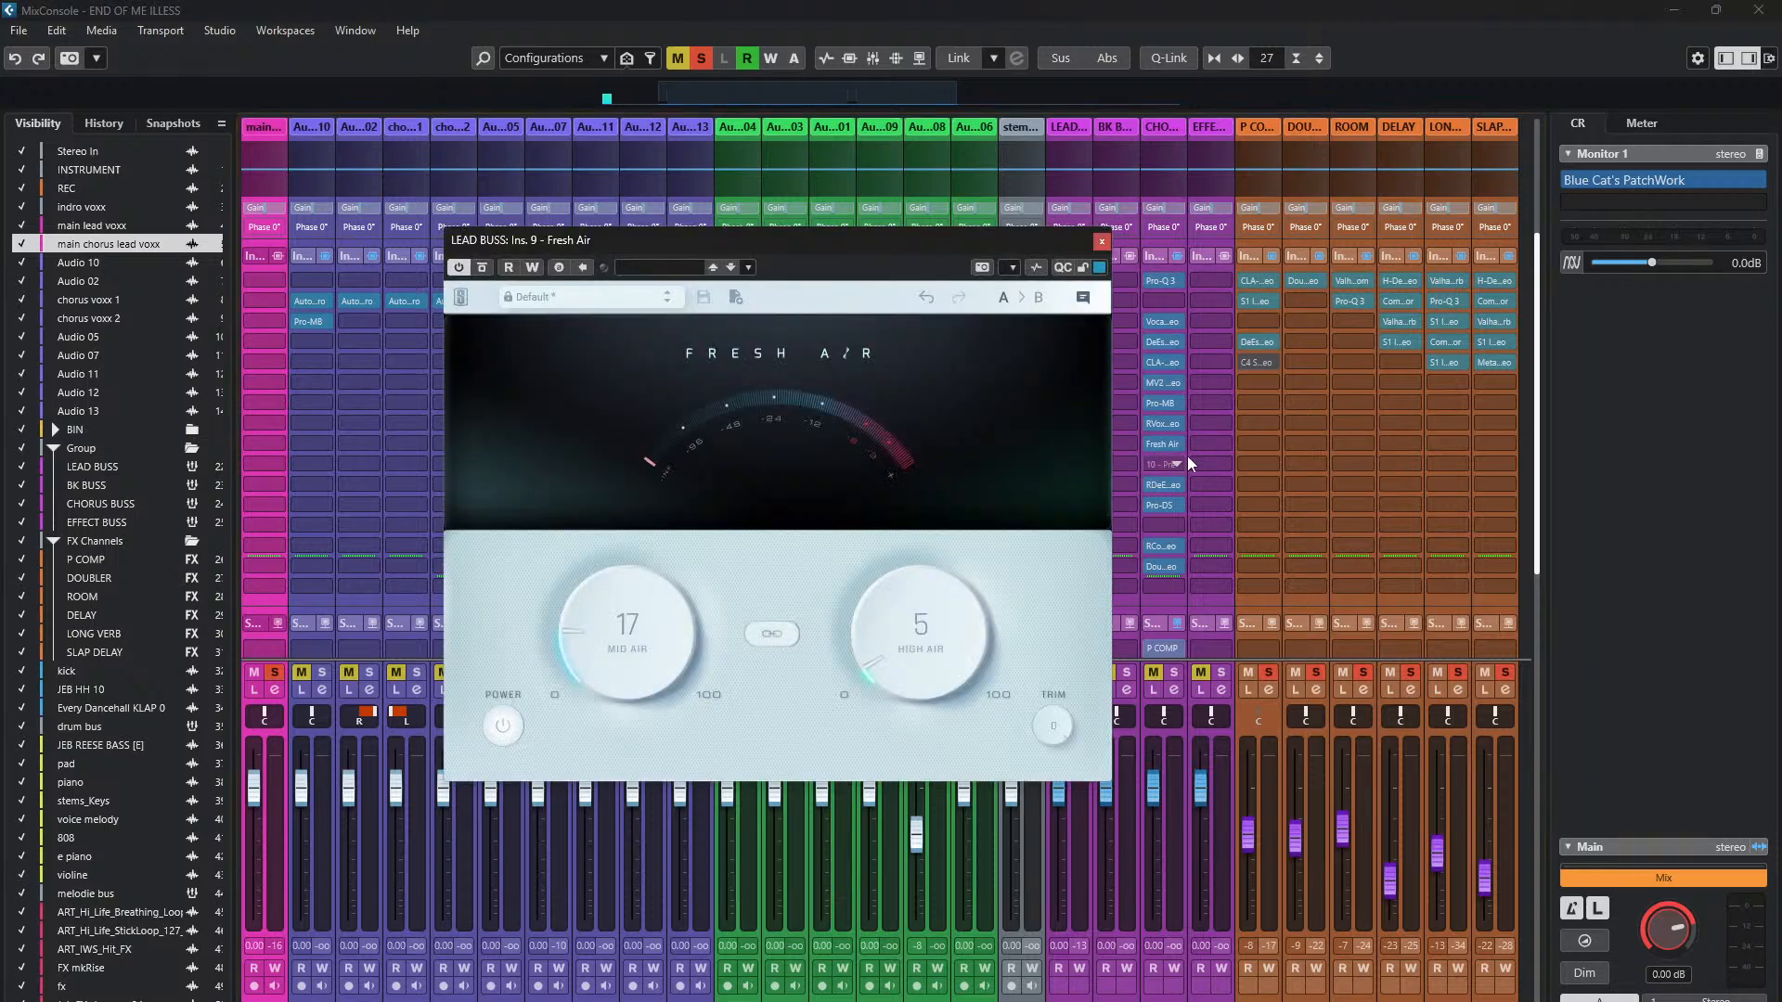
pyautogui.moveTo(841, 253)
pyautogui.mouseDown()
pyautogui.moveTo(944, 286)
pyautogui.moveTo(872, 270)
pyautogui.mouseUp()
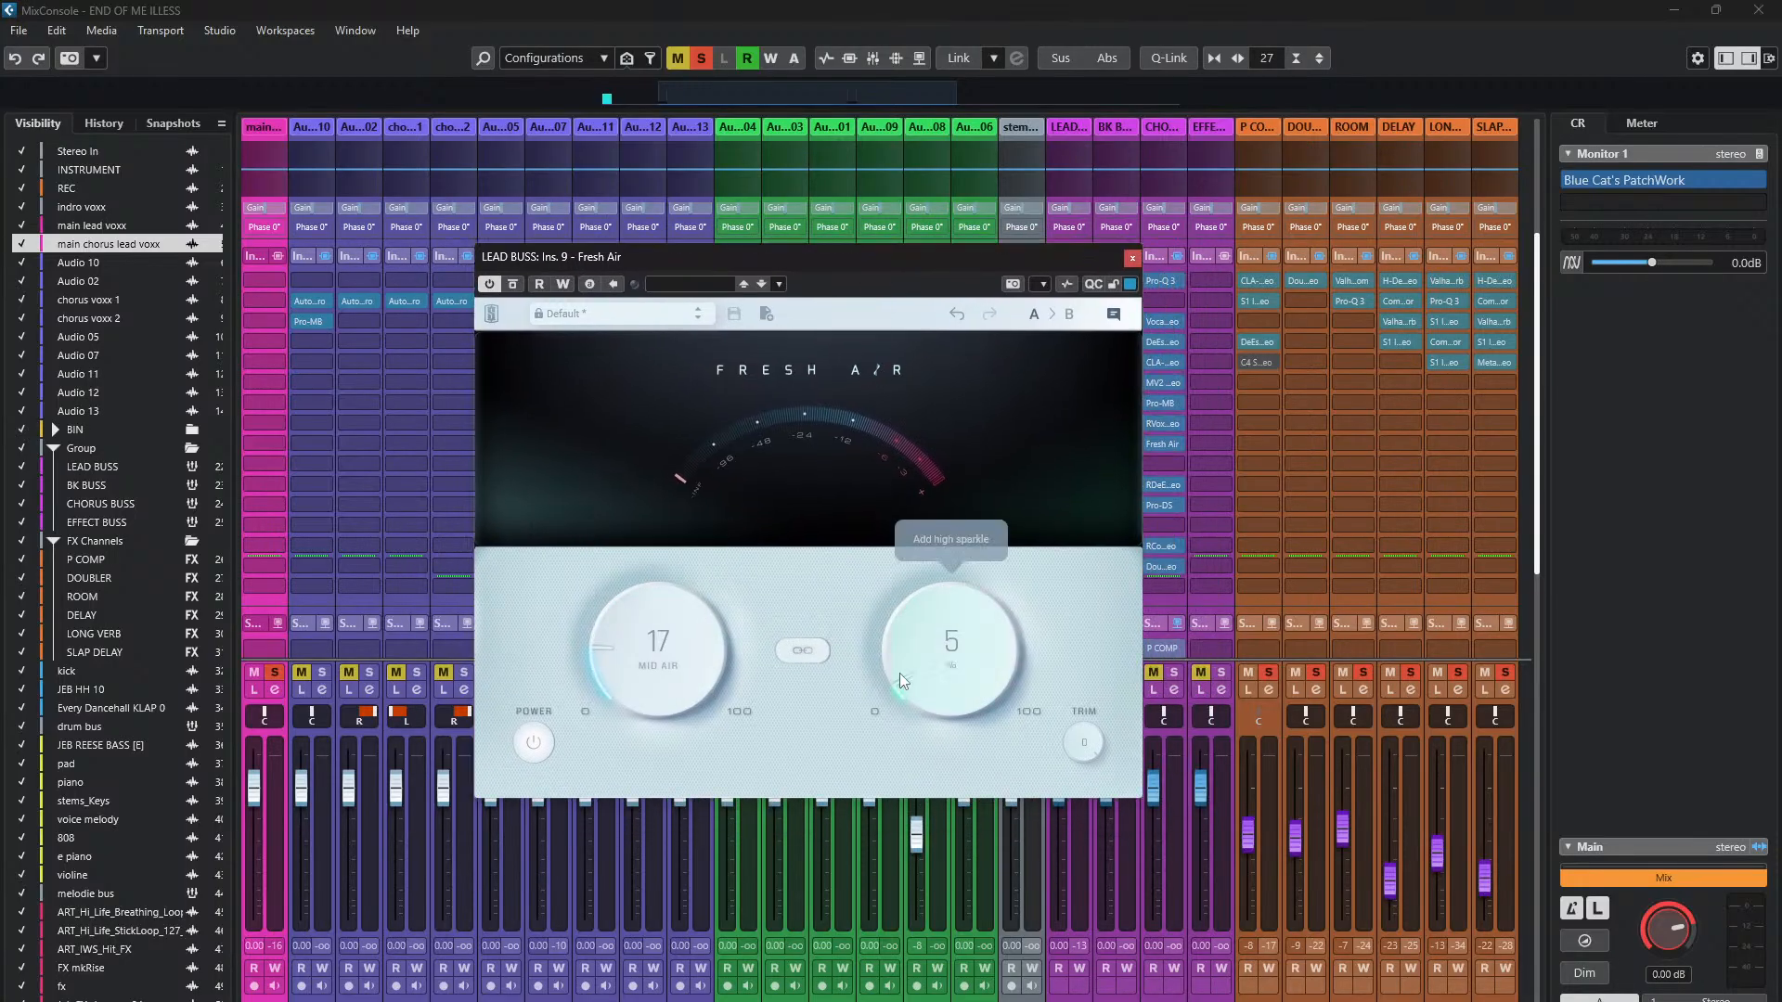
pyautogui.click(803, 651)
pyautogui.moveTo(917, 668); pyautogui.dragTo(909, 661)
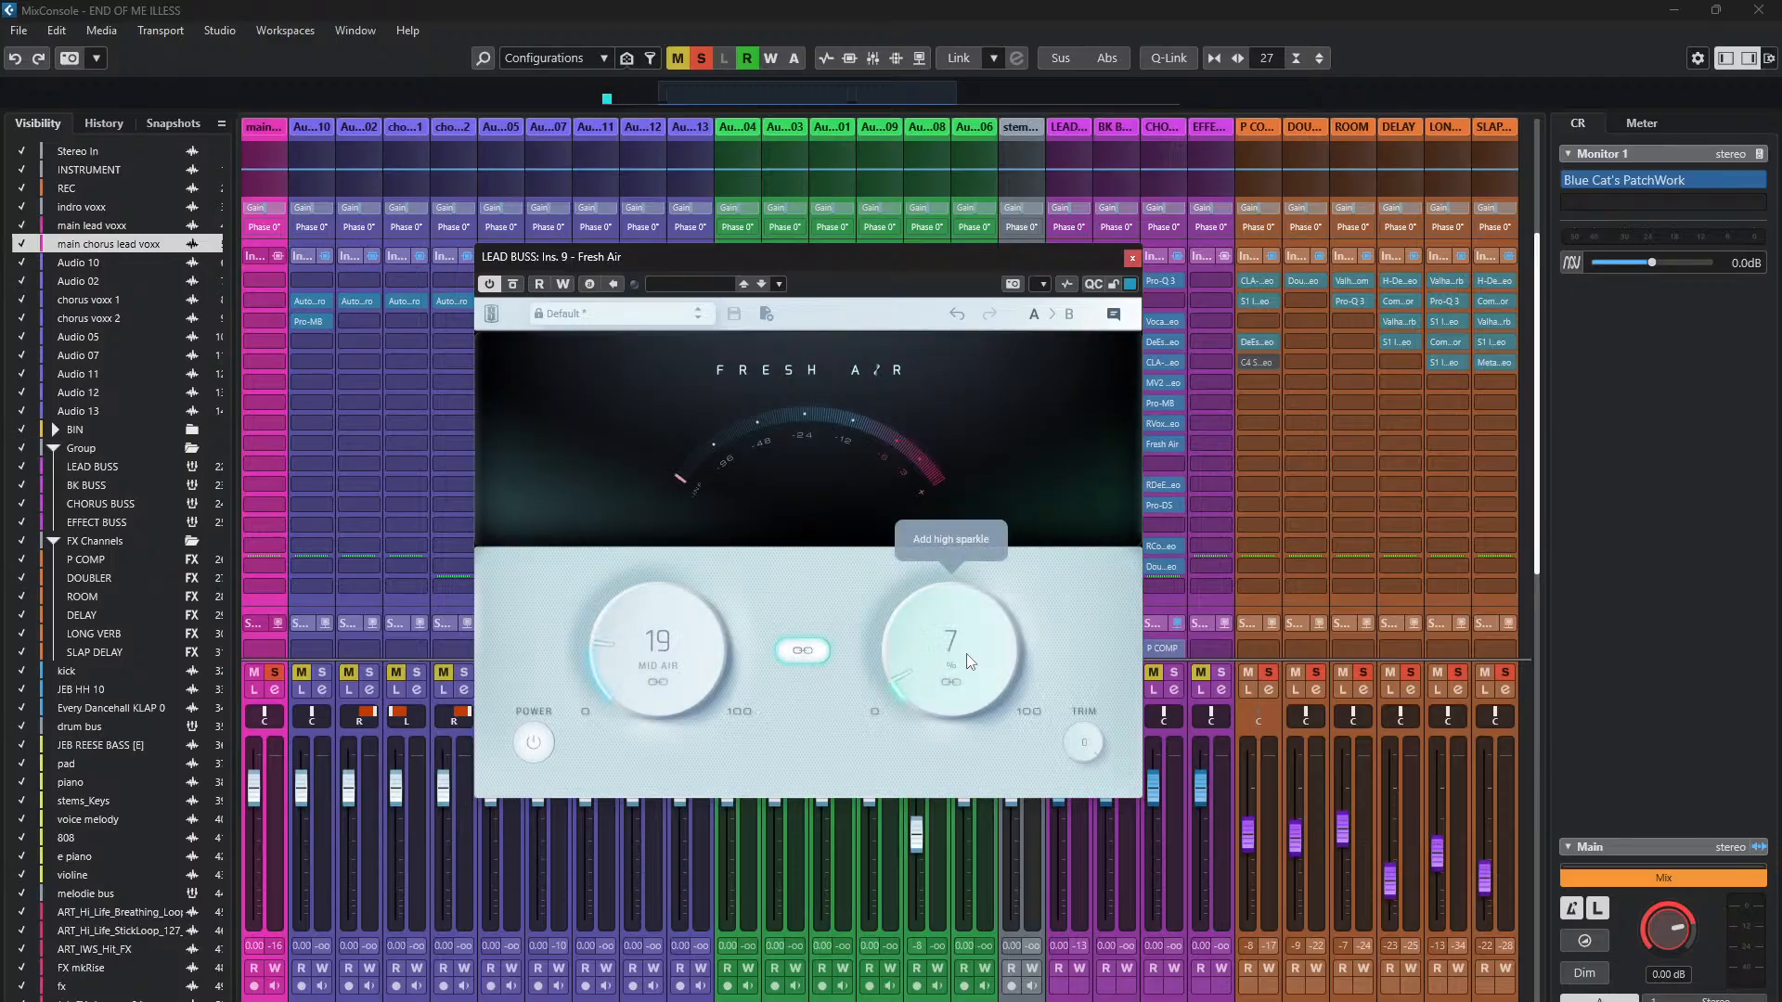
pyautogui.click(803, 651)
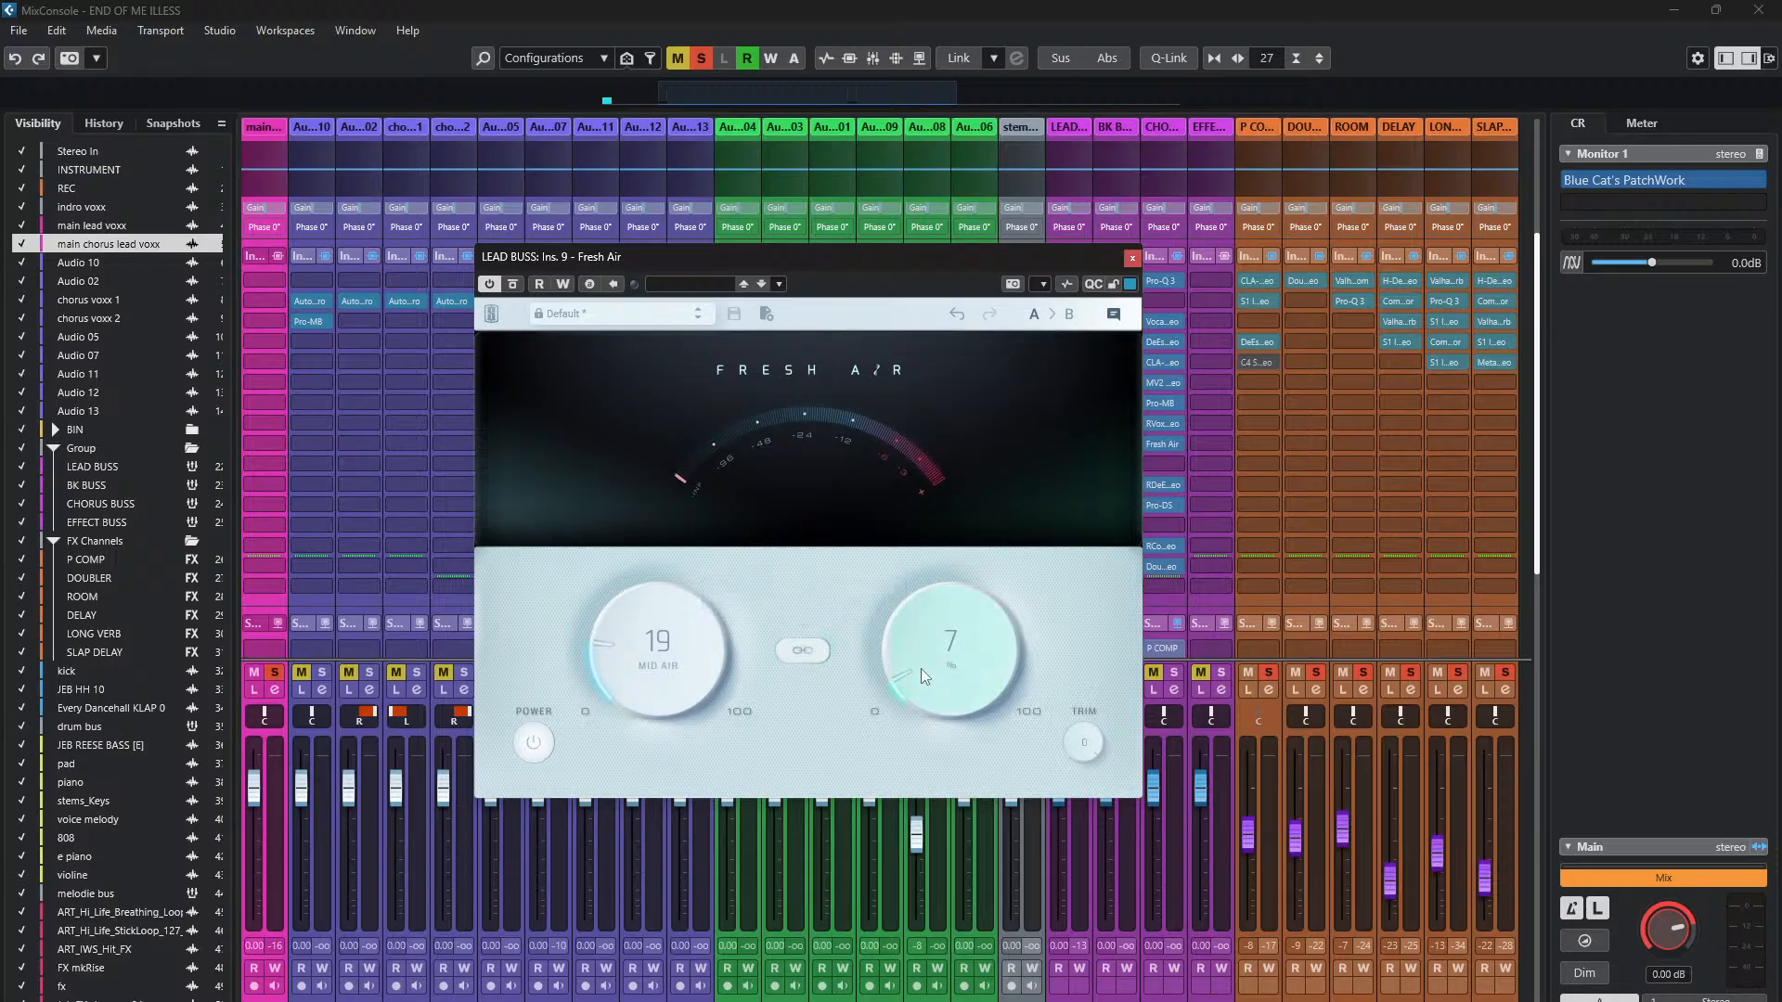
pyautogui.moveTo(920, 670); pyautogui.dragTo(918, 660)
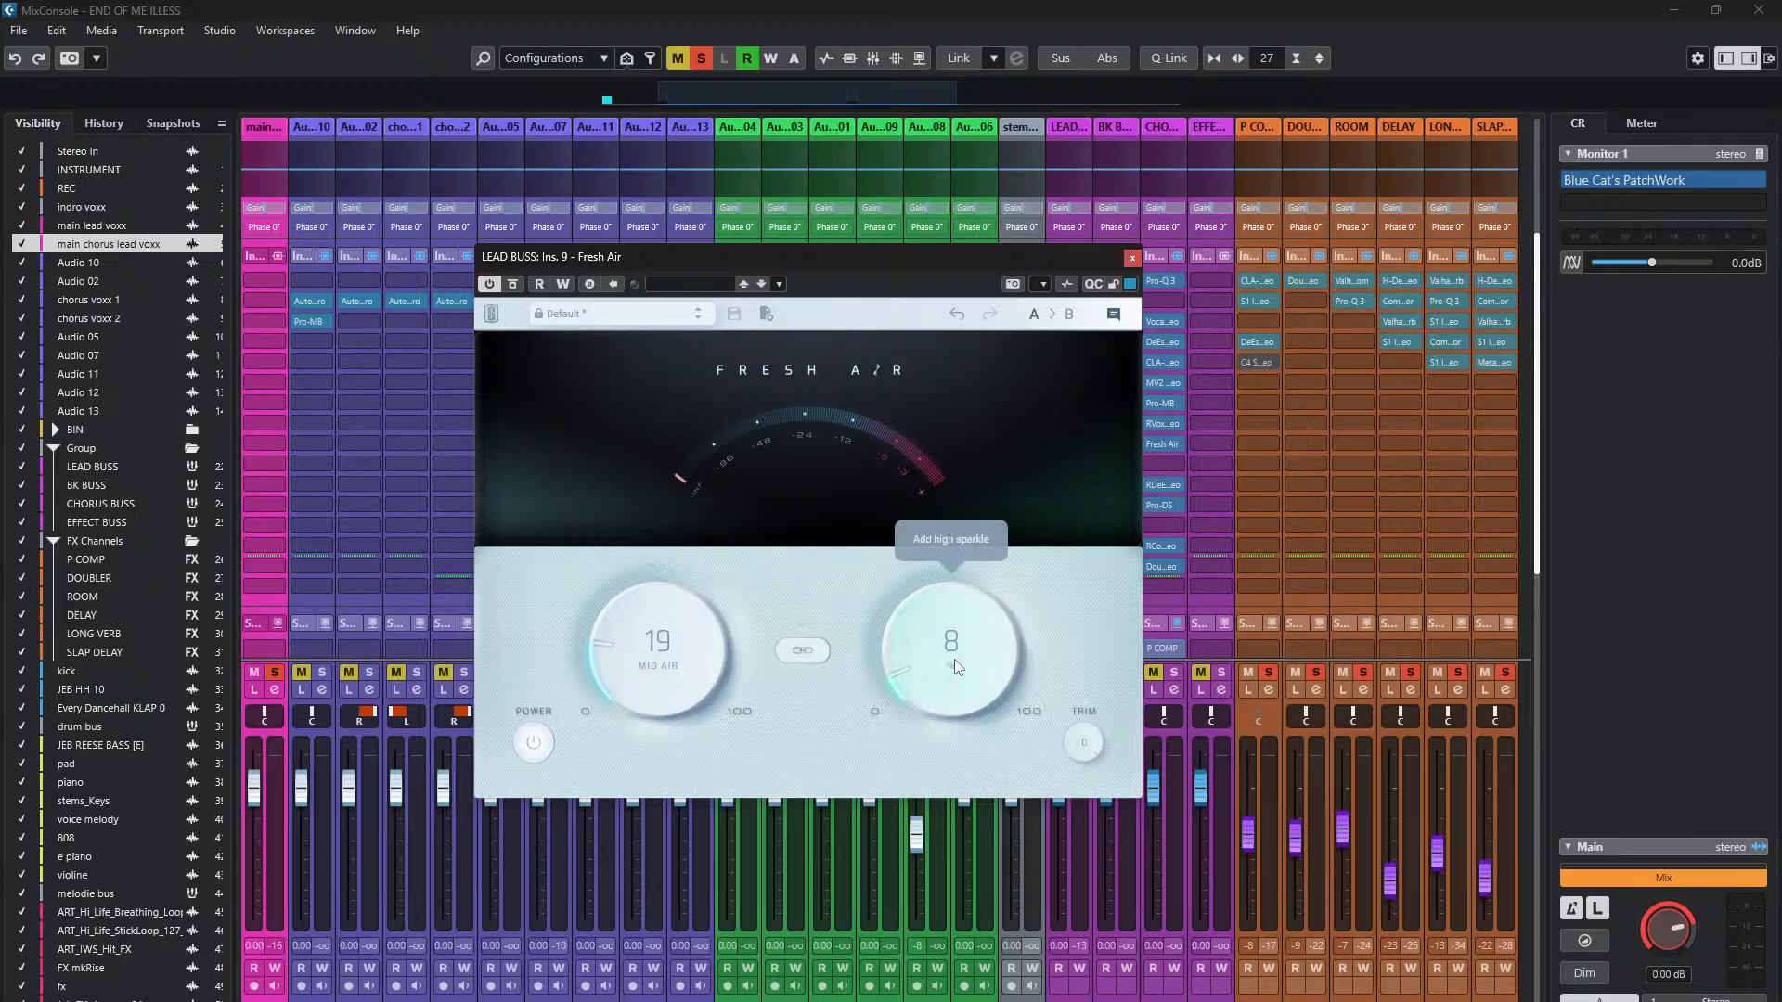
# - Review Fresh Air's factory presets, including Vocal Air and Vocal Bus Presence, without loading one, and close the plug-in window
pyautogui.click(644, 319)
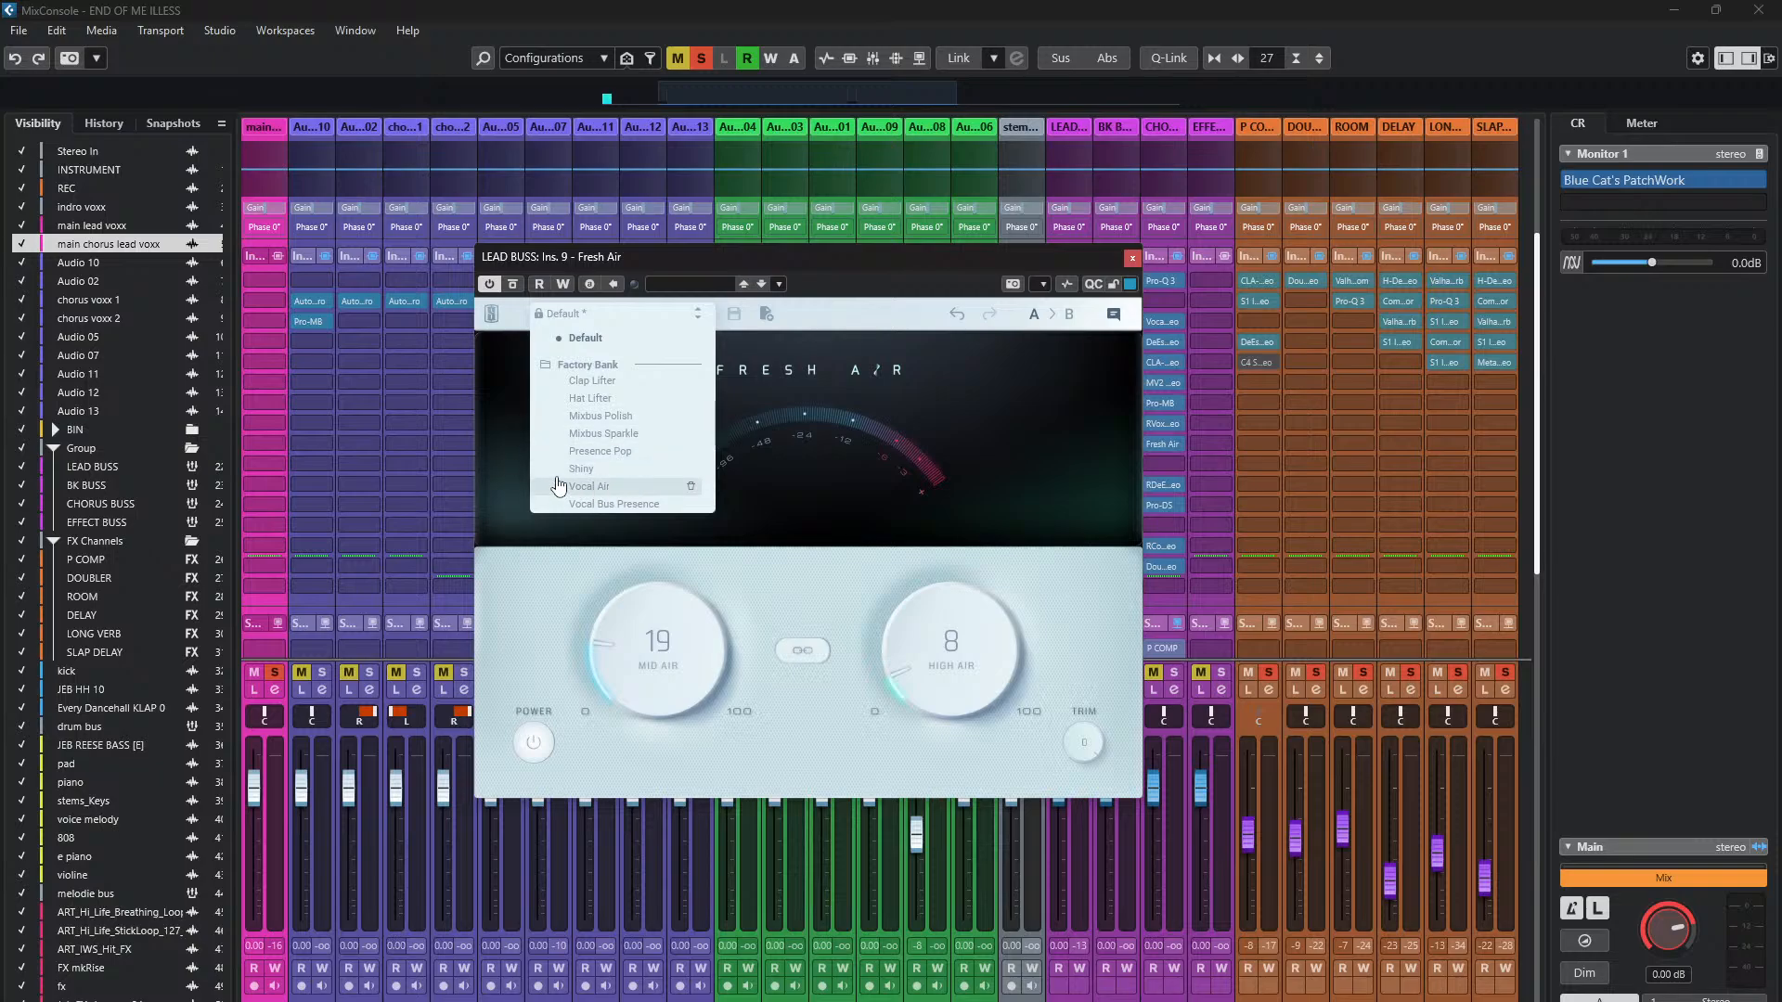
pyautogui.click(948, 434)
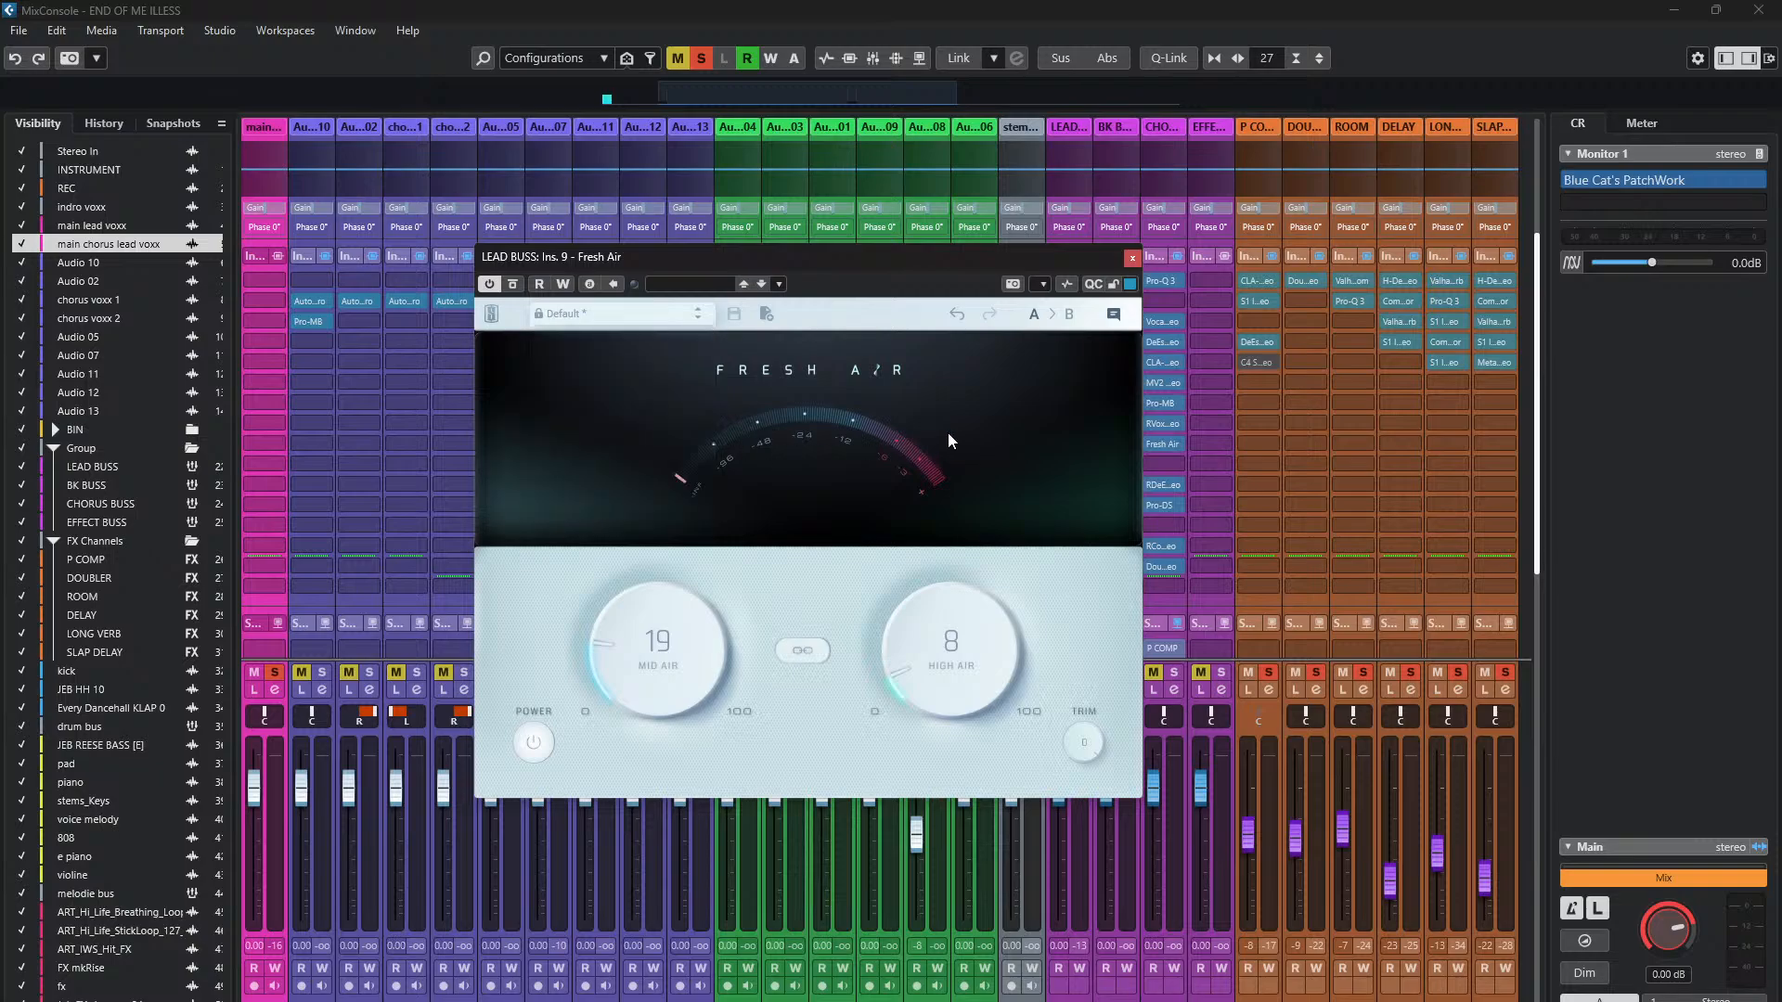
pyautogui.click(606, 319)
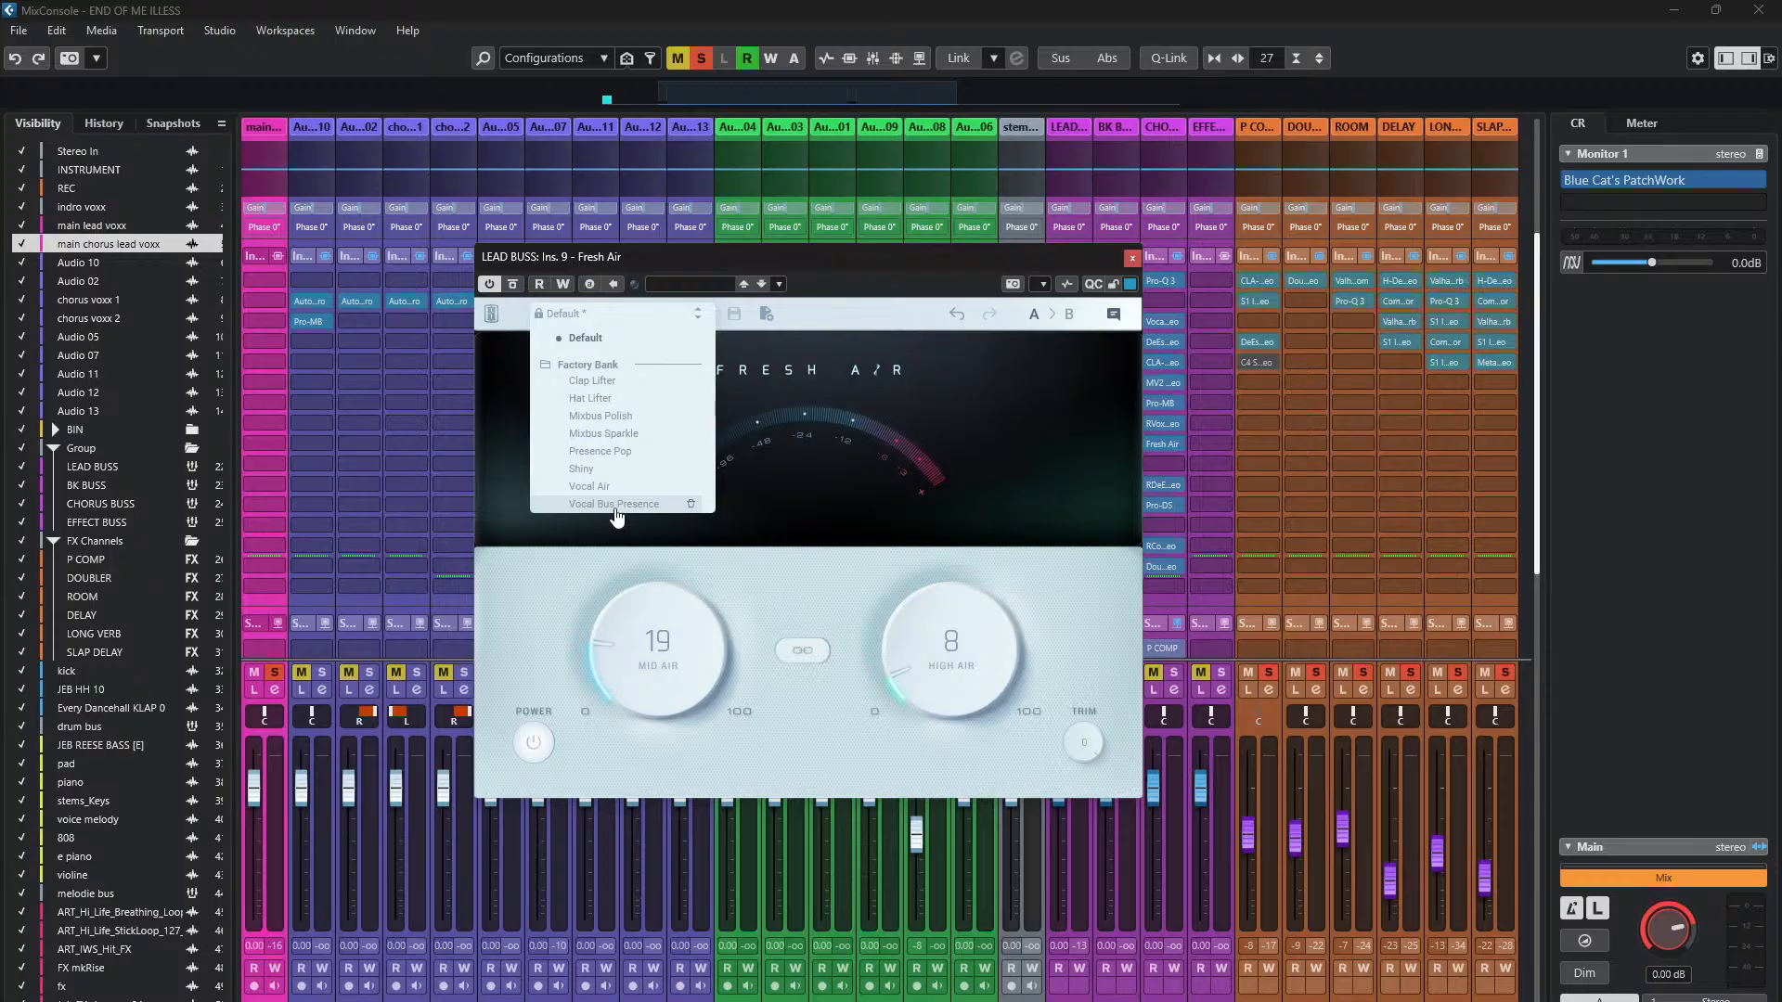
pyautogui.click(993, 426)
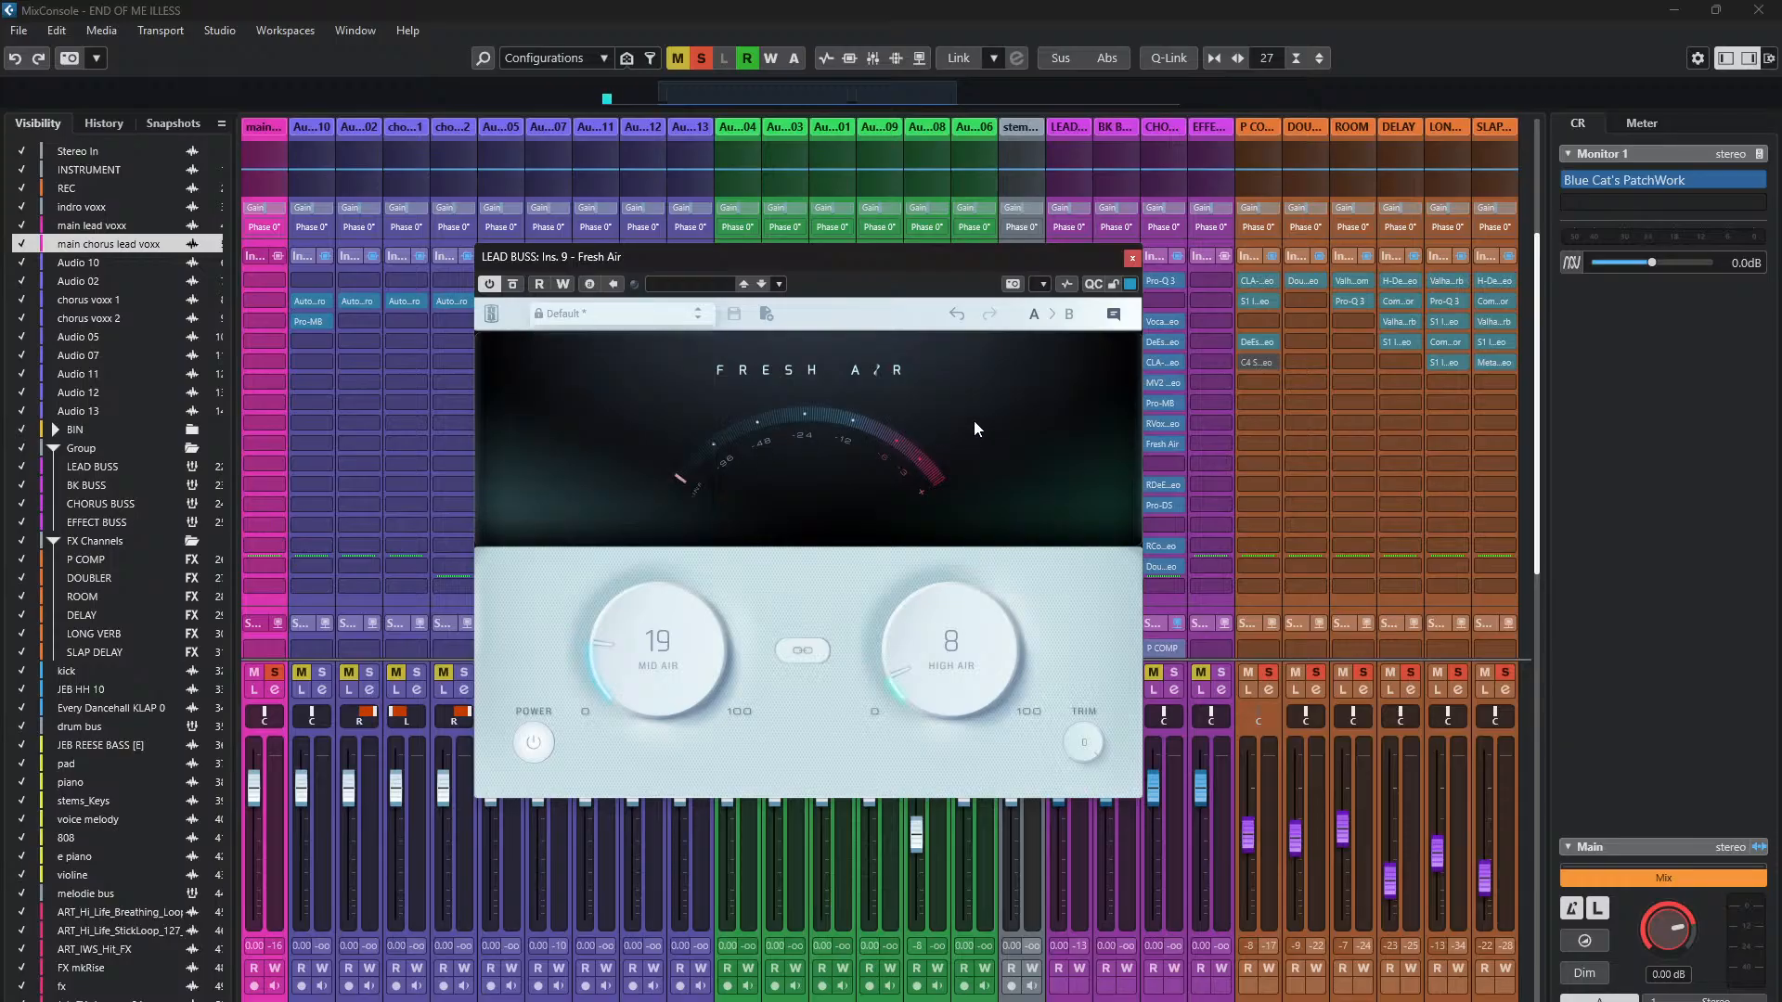
pyautogui.click(1133, 259)
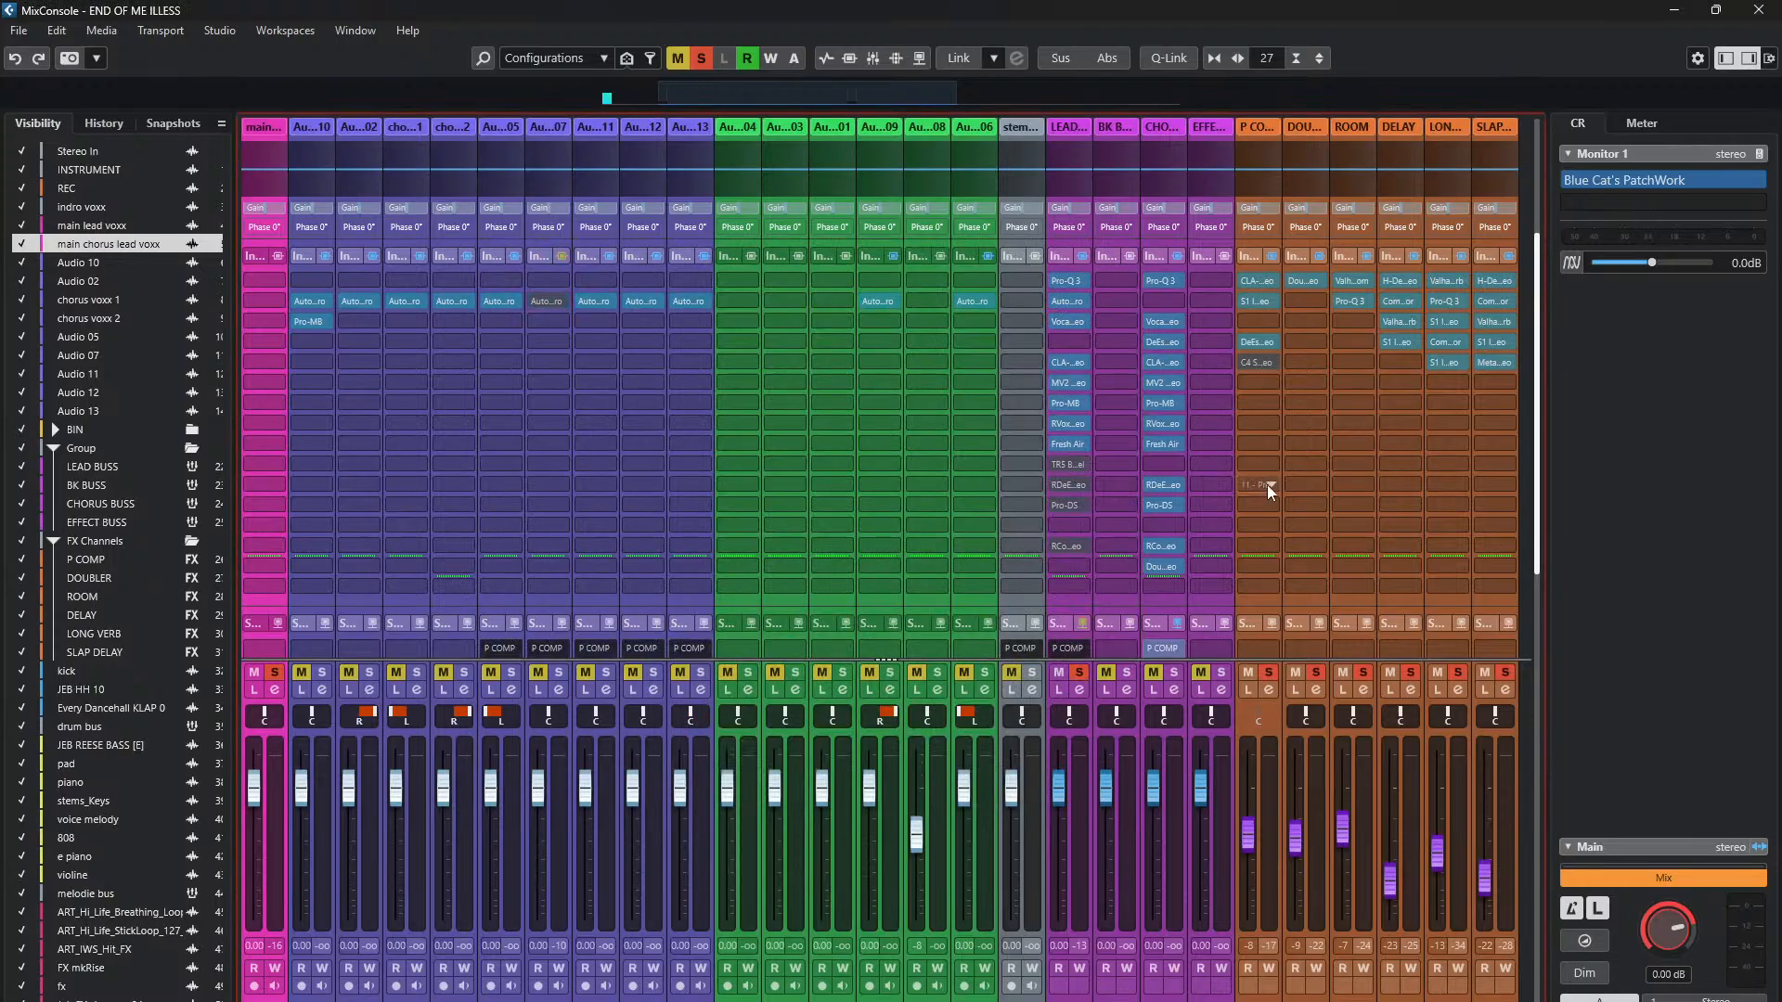
# - Activate the TR5 British Channel insert on the LEAD BUSS and enlarge its window over the mixer so the controls are readable
pyautogui.click(1068, 466)
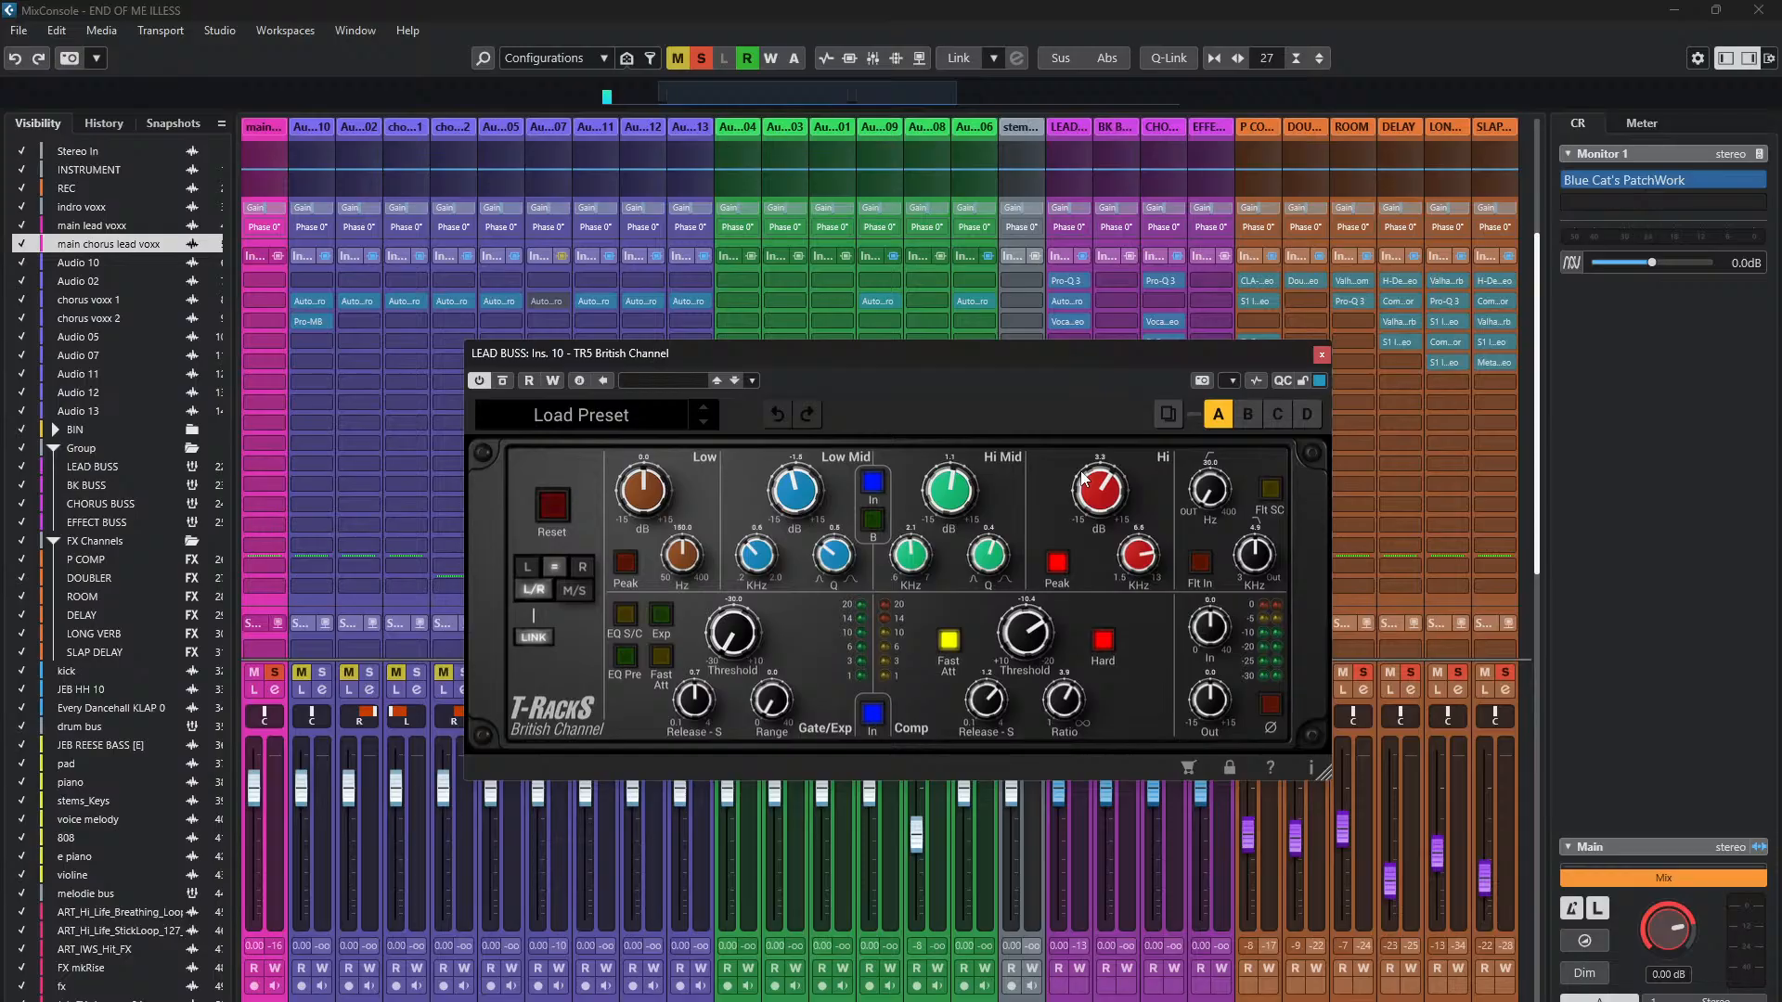
pyautogui.moveTo(891, 354); pyautogui.dragTo(800, 348)
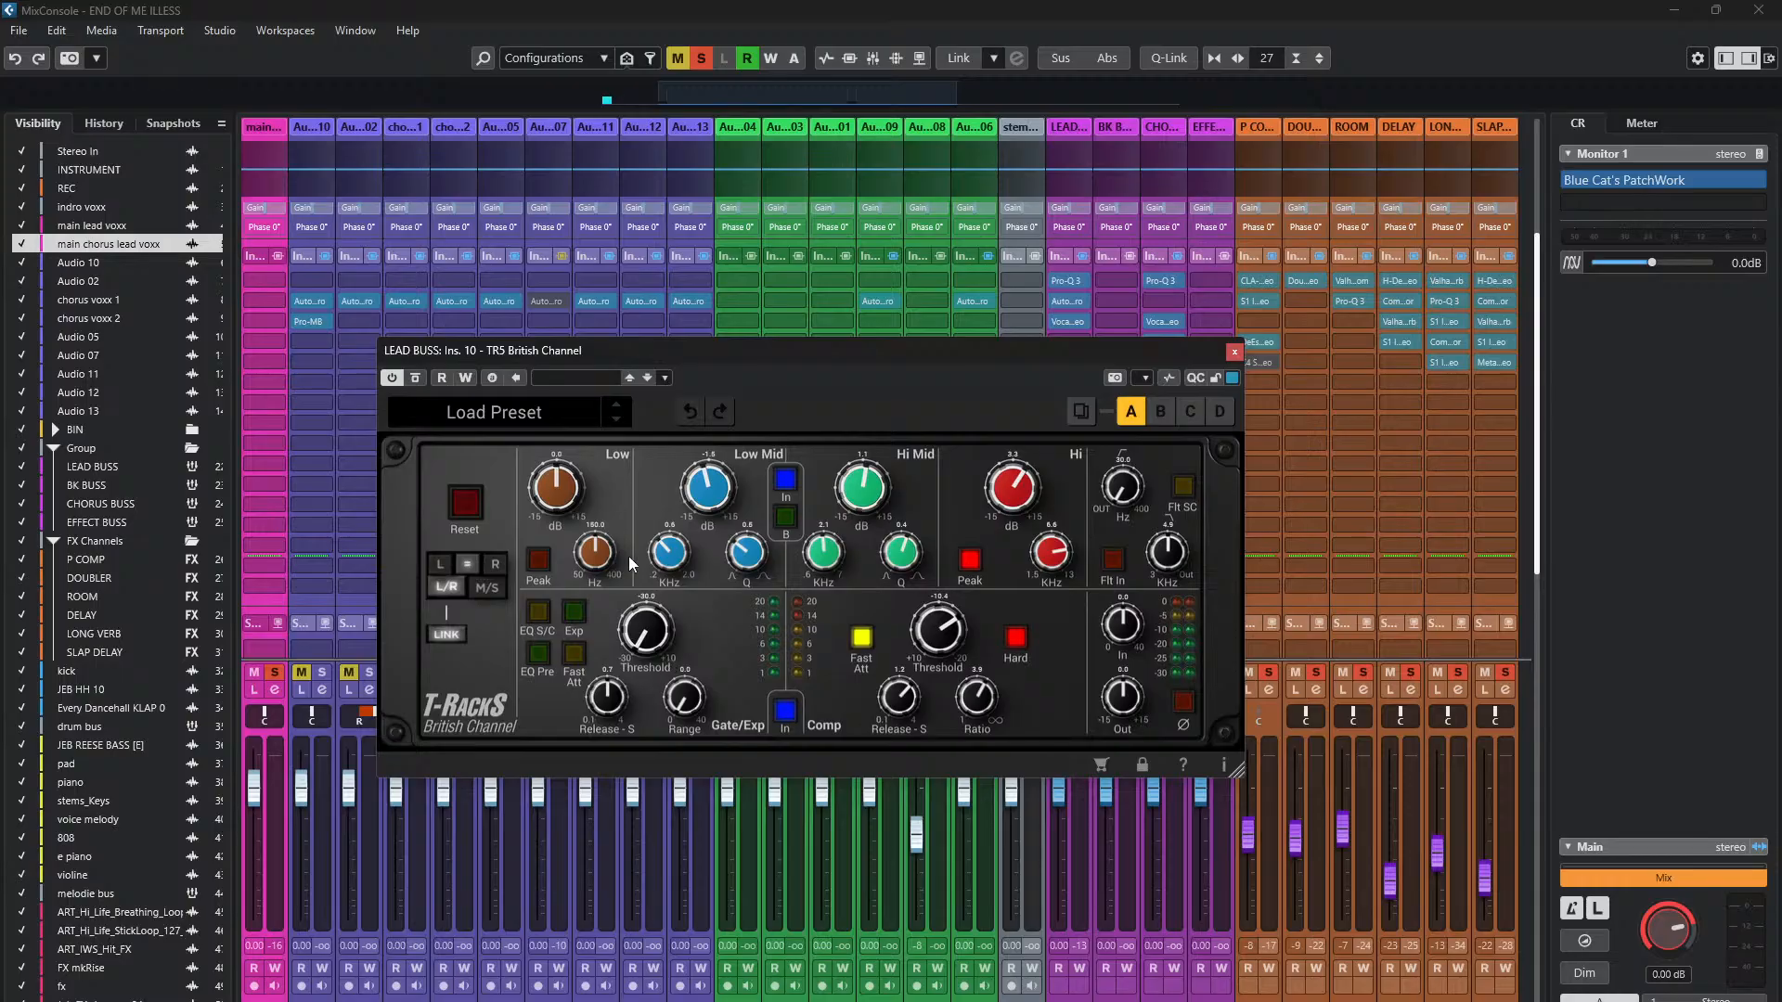
pyautogui.click(707, 486)
pyautogui.moveTo(769, 356)
pyautogui.mouseDown()
pyautogui.moveTo(724, 383)
pyautogui.moveTo(781, 338)
pyautogui.mouseUp()
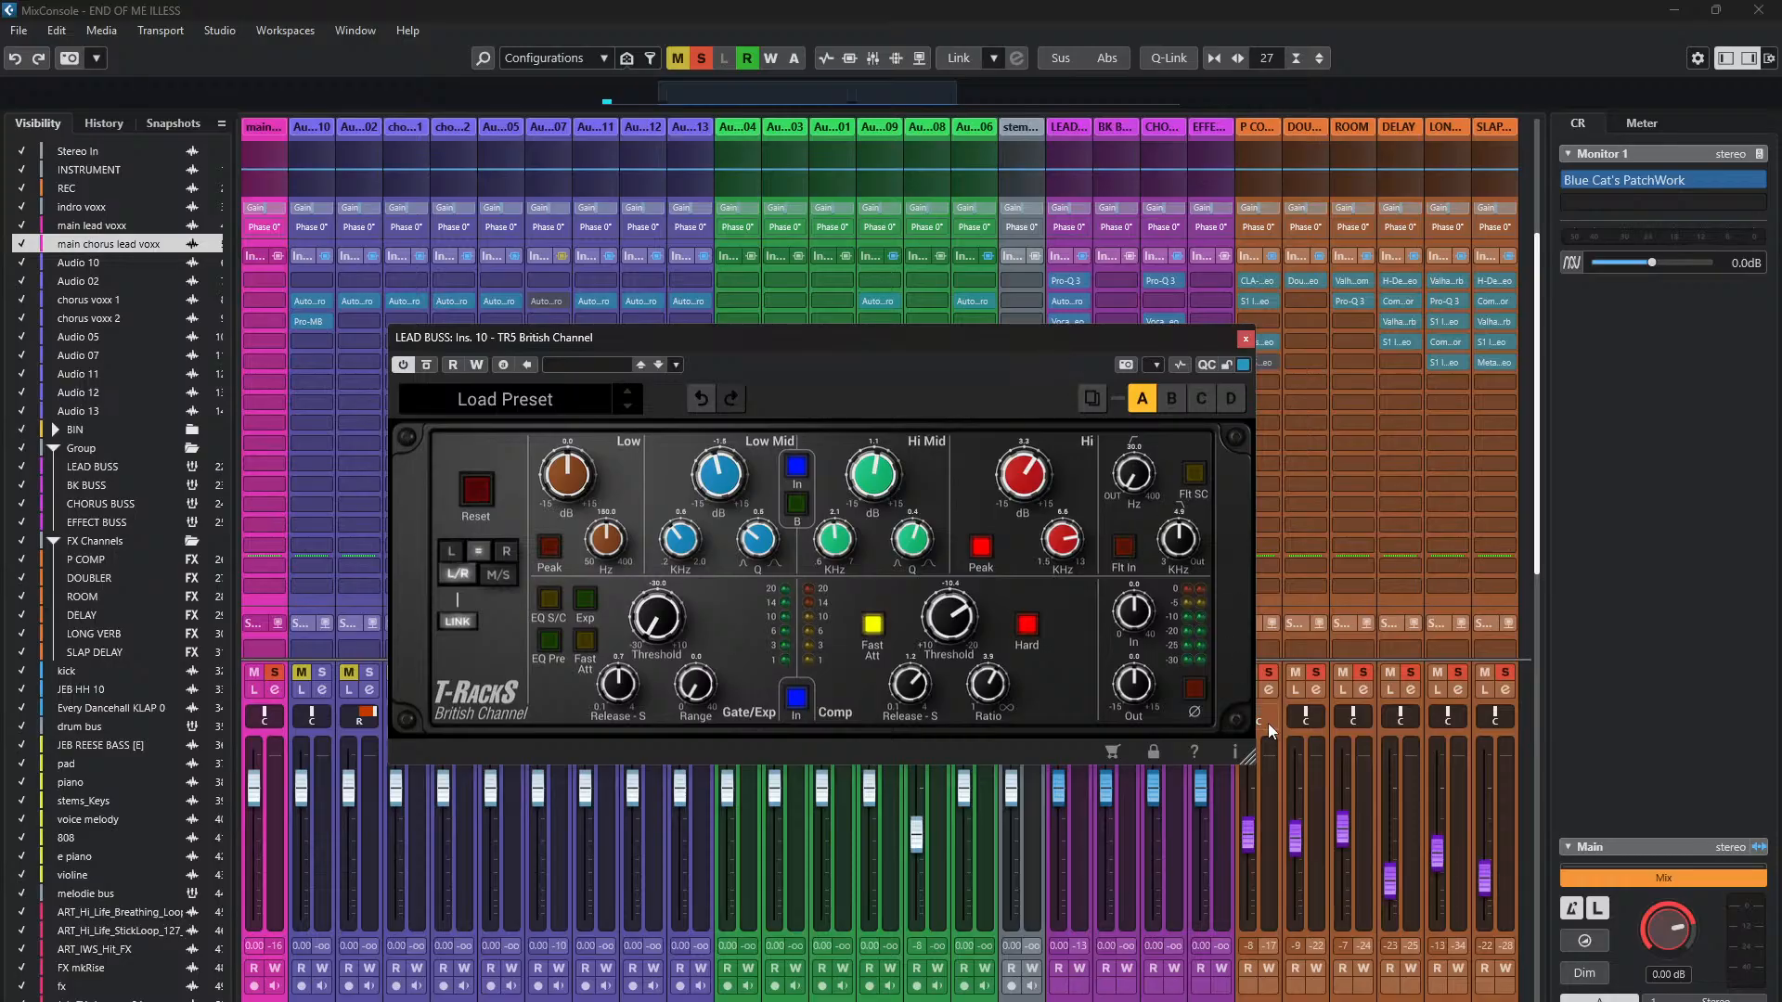
pyautogui.moveTo(1250, 760); pyautogui.dragTo(1536, 887)
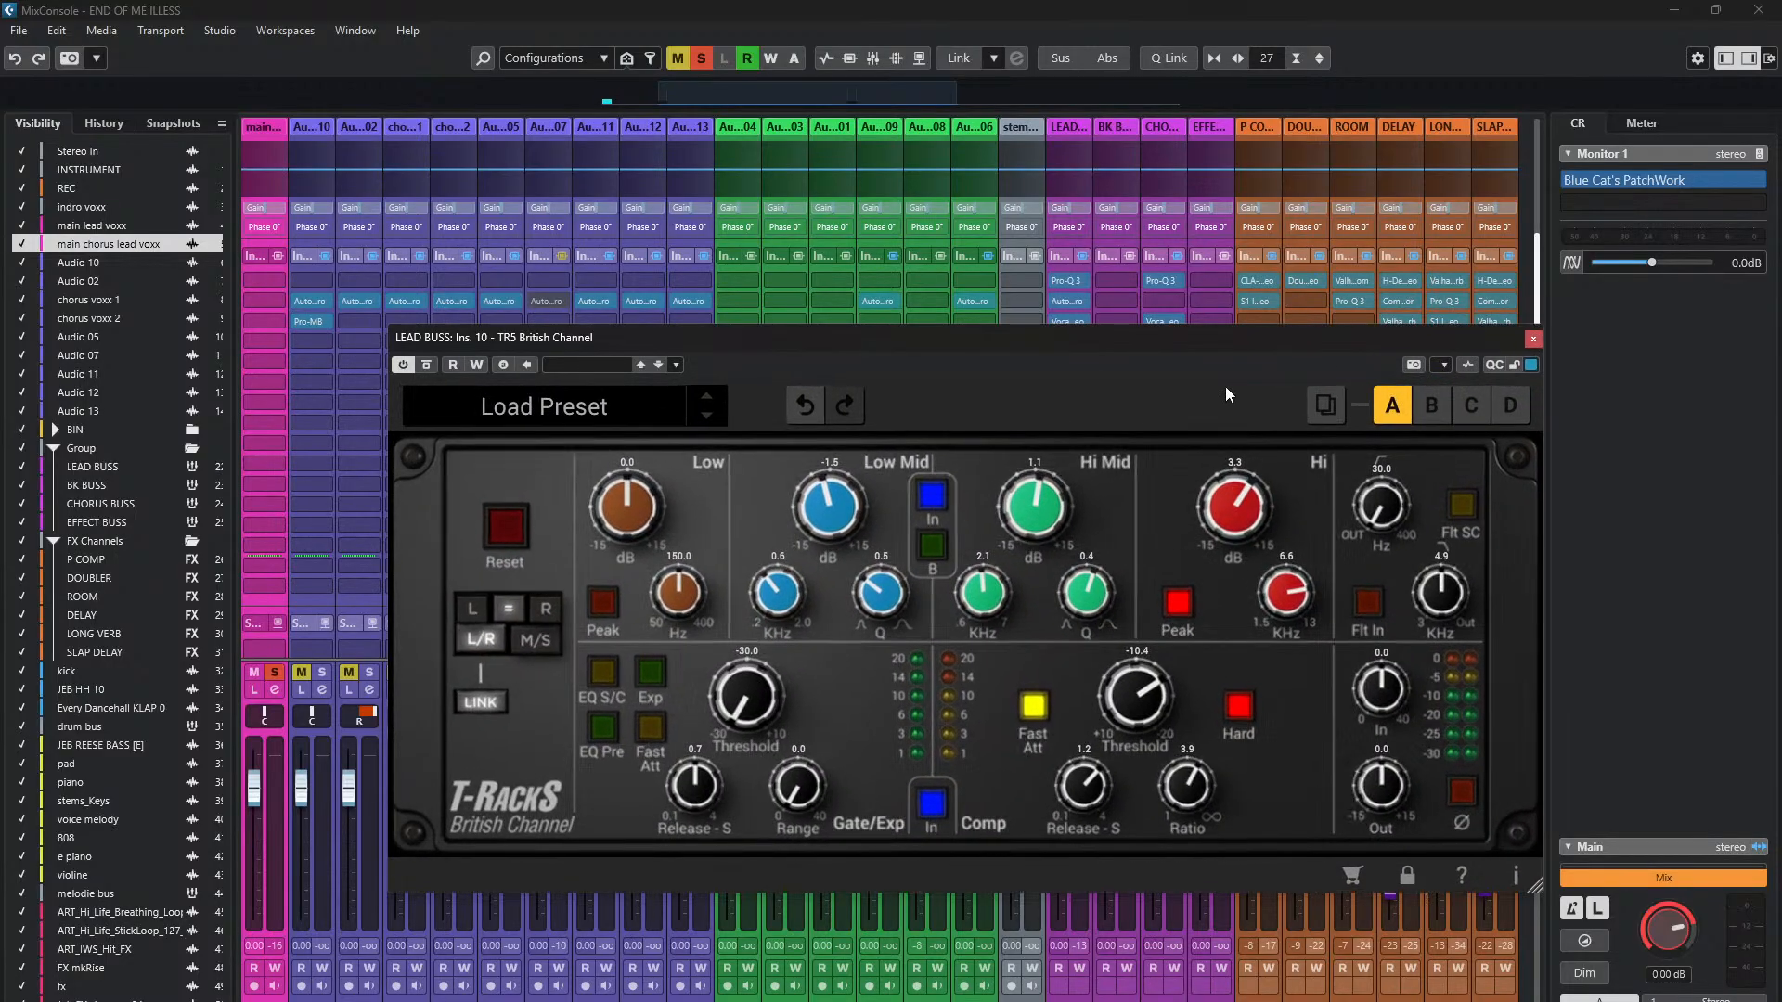
pyautogui.moveTo(1225, 342); pyautogui.dragTo(961, 260)
pyautogui.moveTo(1273, 809); pyautogui.dragTo(1448, 884)
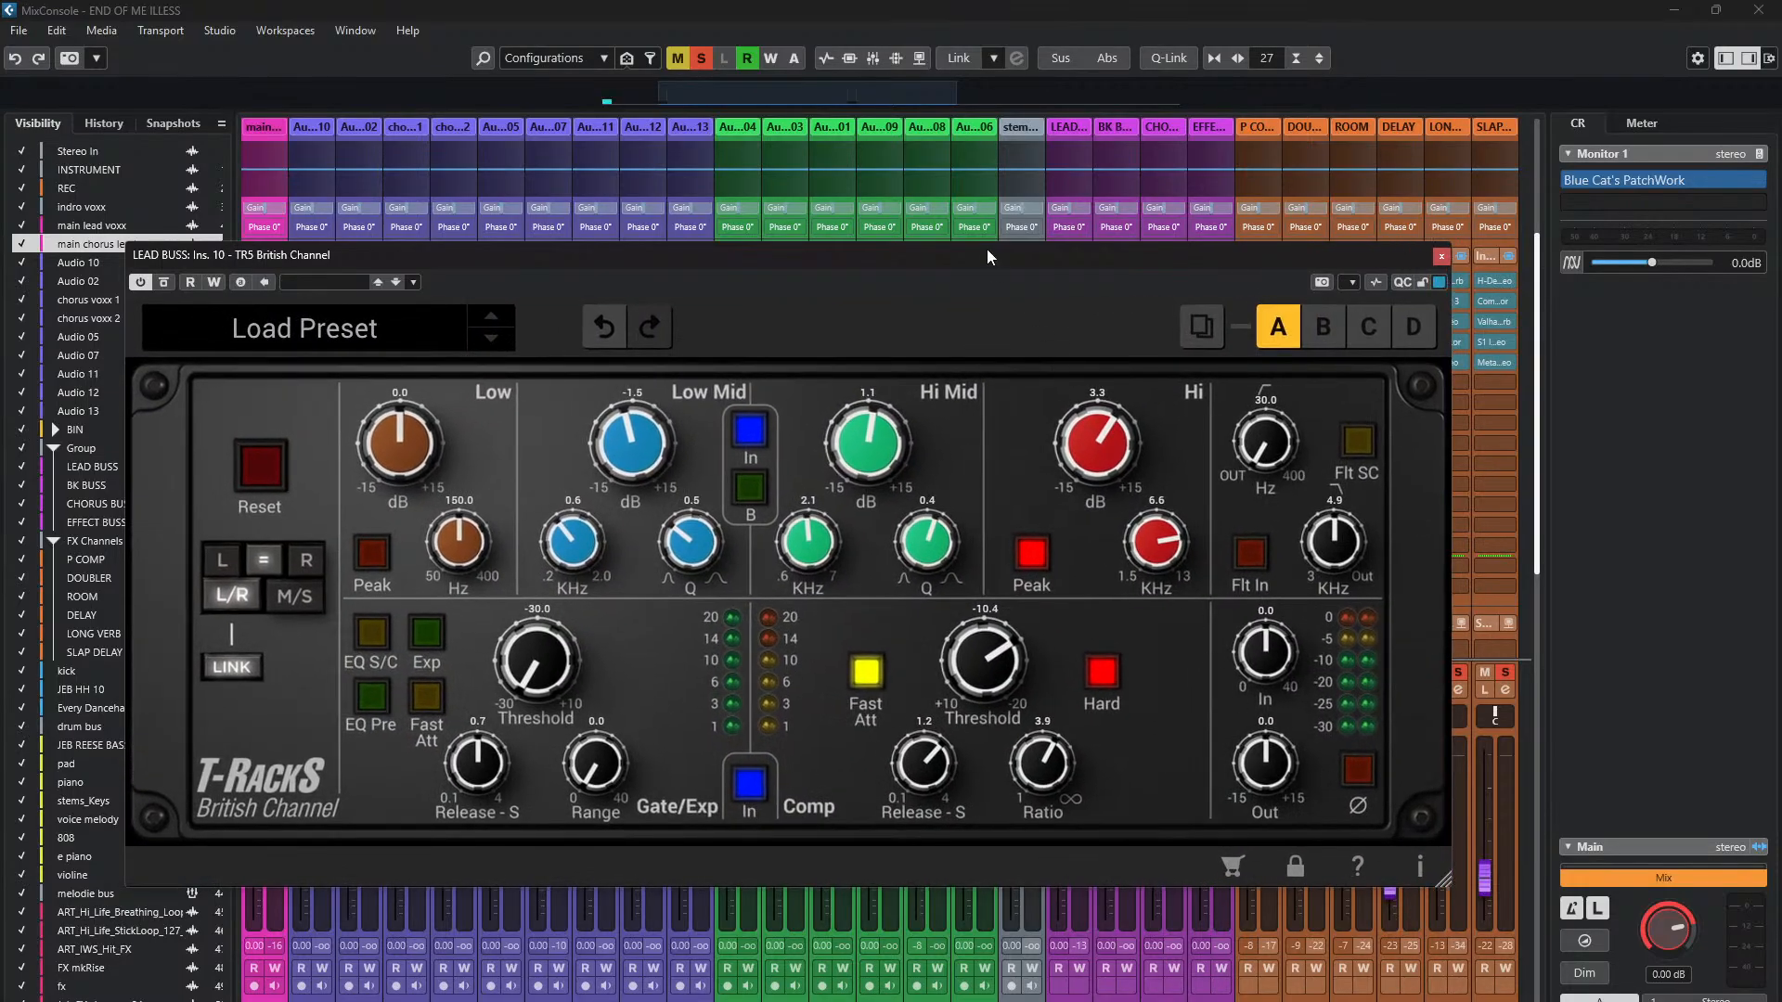
pyautogui.moveTo(988, 248); pyautogui.dragTo(961, 250)
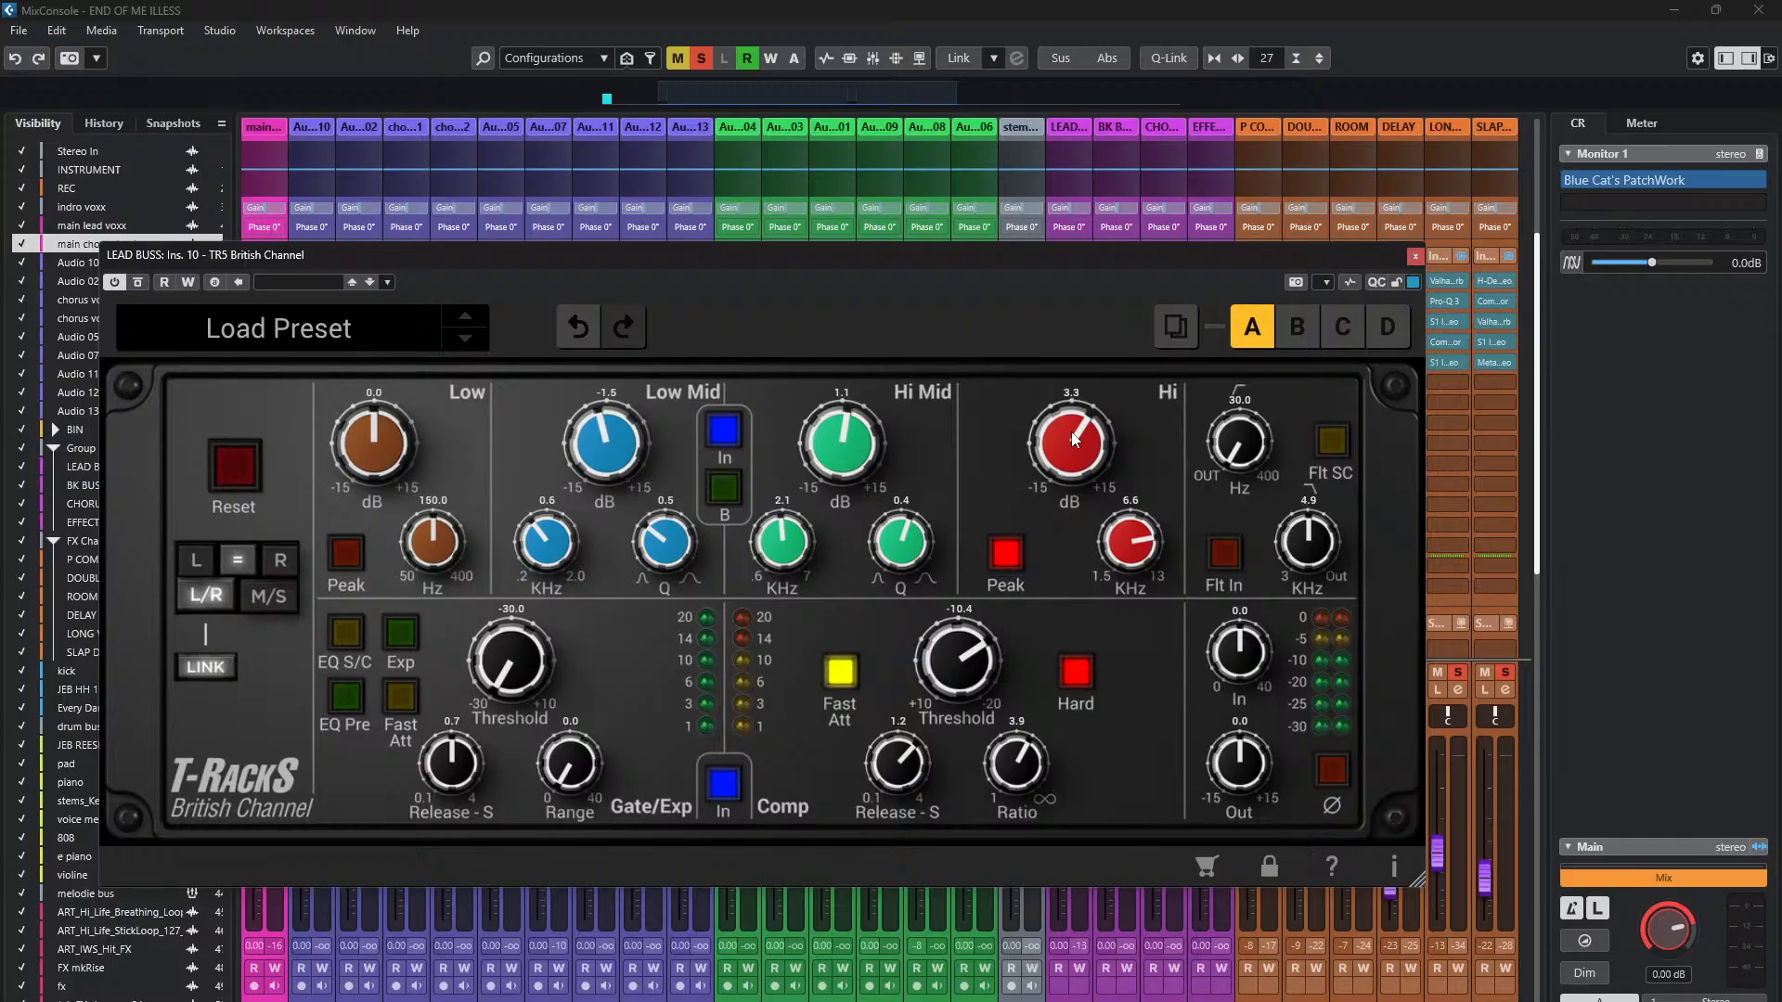
# - Set the British Channel's Hi band frequency to 6.7 kHz and reposition the plug-in window
pyautogui.moveTo(1137, 540); pyautogui.dragTo(1136, 537)
pyautogui.moveTo(559, 256); pyautogui.dragTo(656, 264)
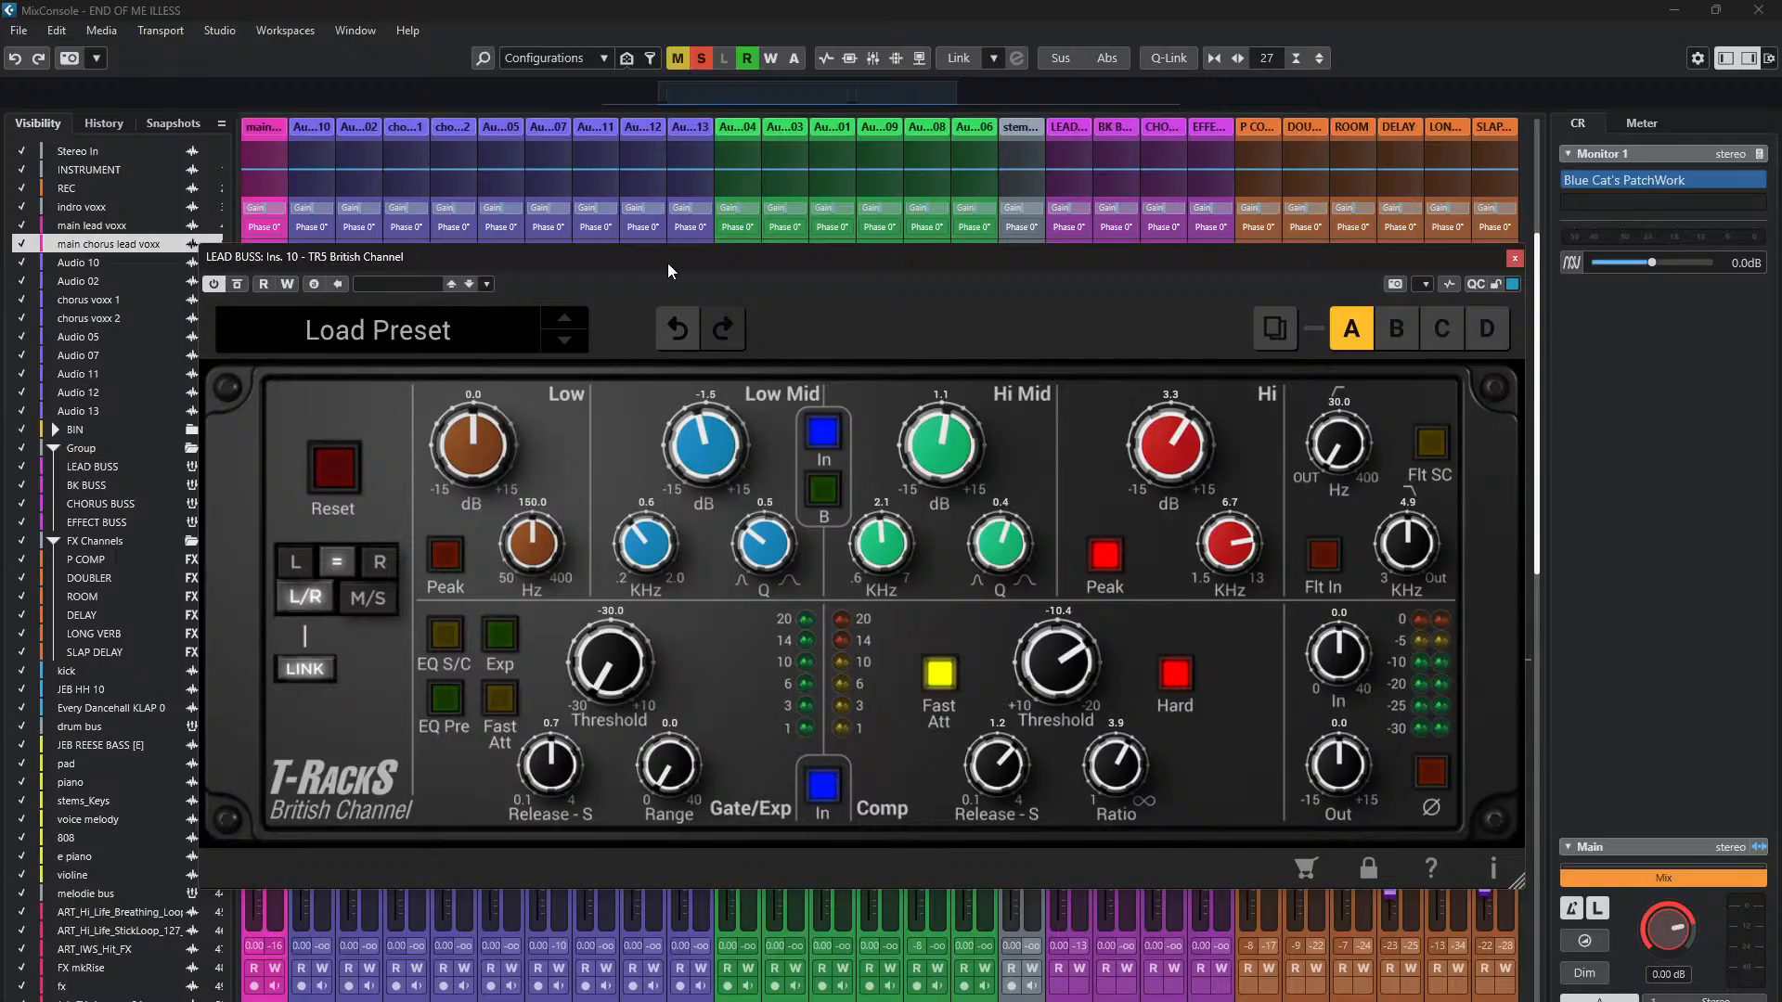
pyautogui.moveTo(758, 250); pyautogui.dragTo(811, 287)
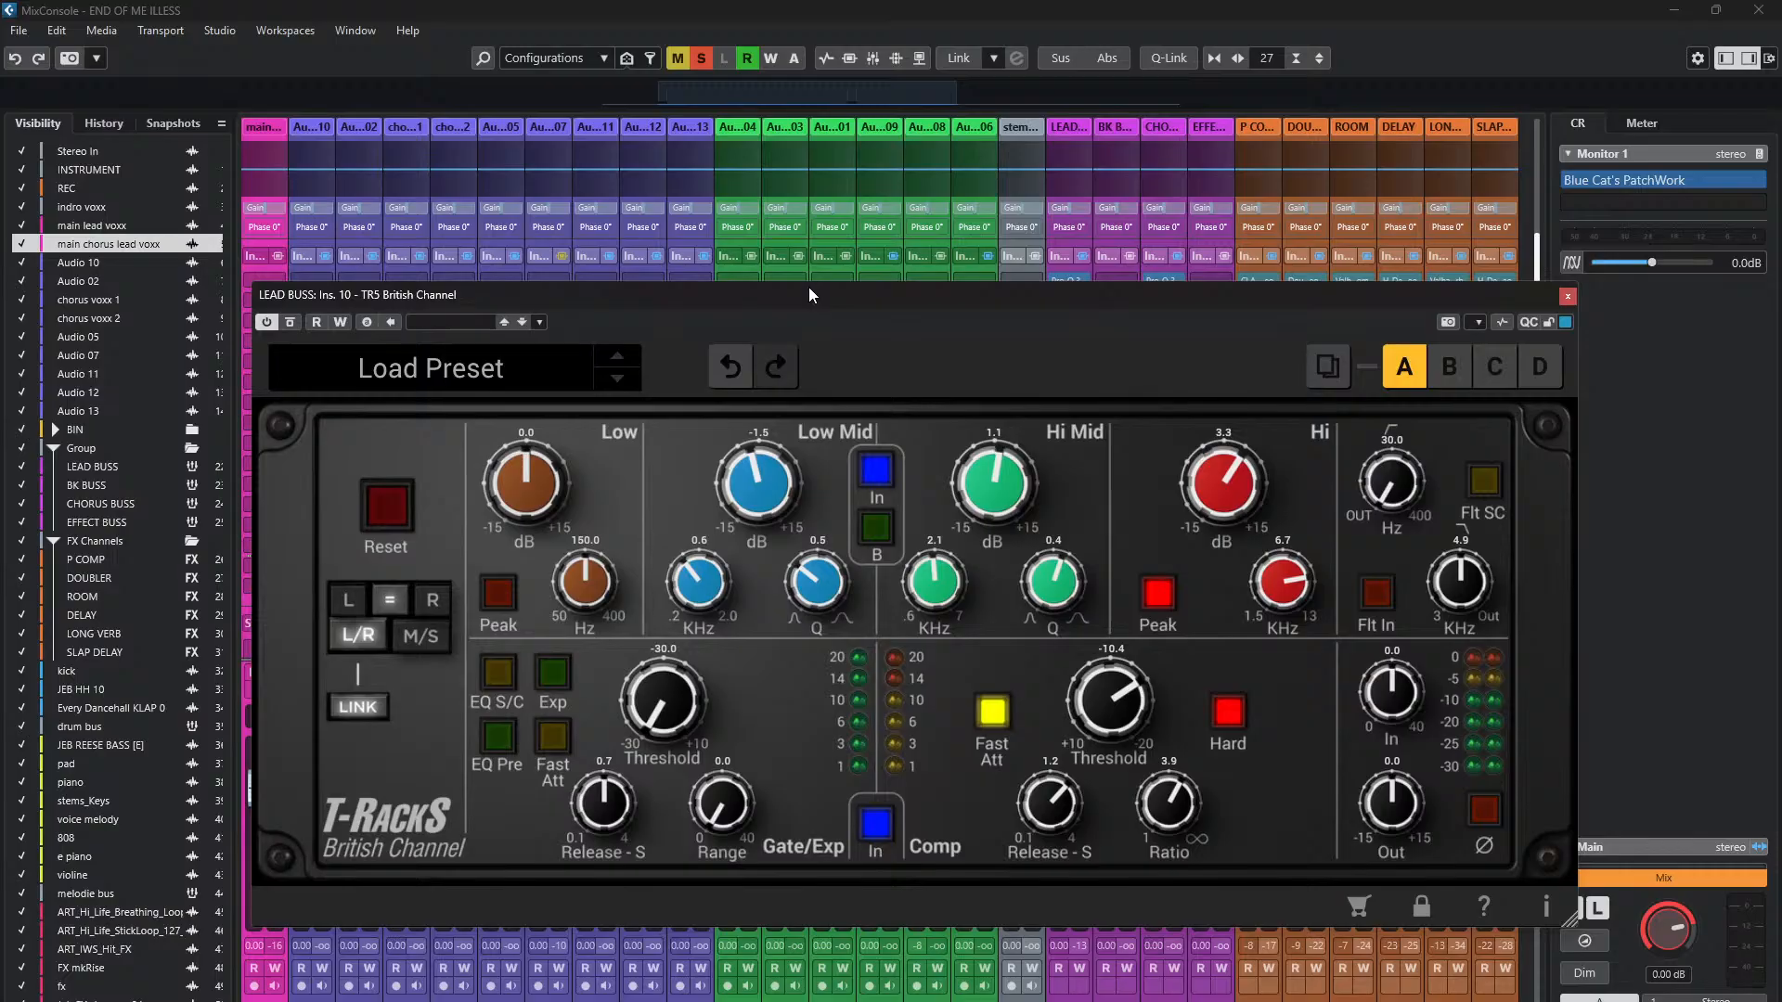
# - Switch to OBS to check the live stream's chat and audio levels, and minimize it to return to the MixConsole
pyautogui.press('space')
pyautogui.hotkey('alt', 'Tab')
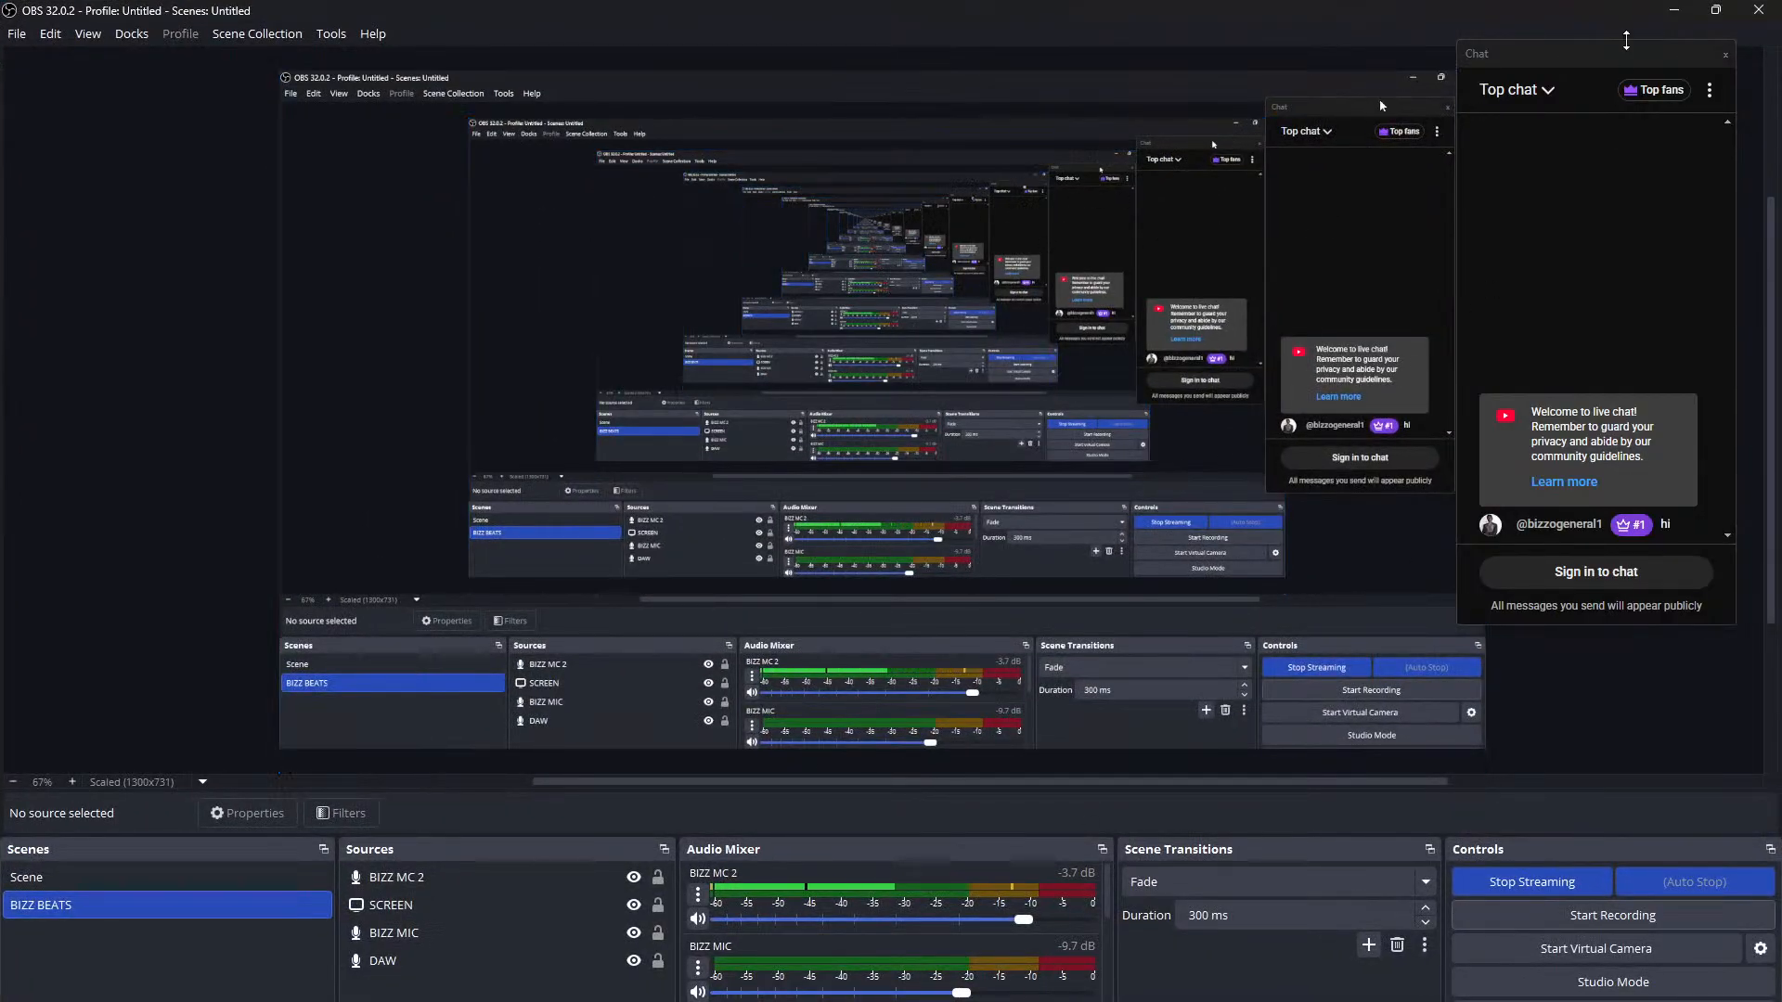
pyautogui.click(1674, 10)
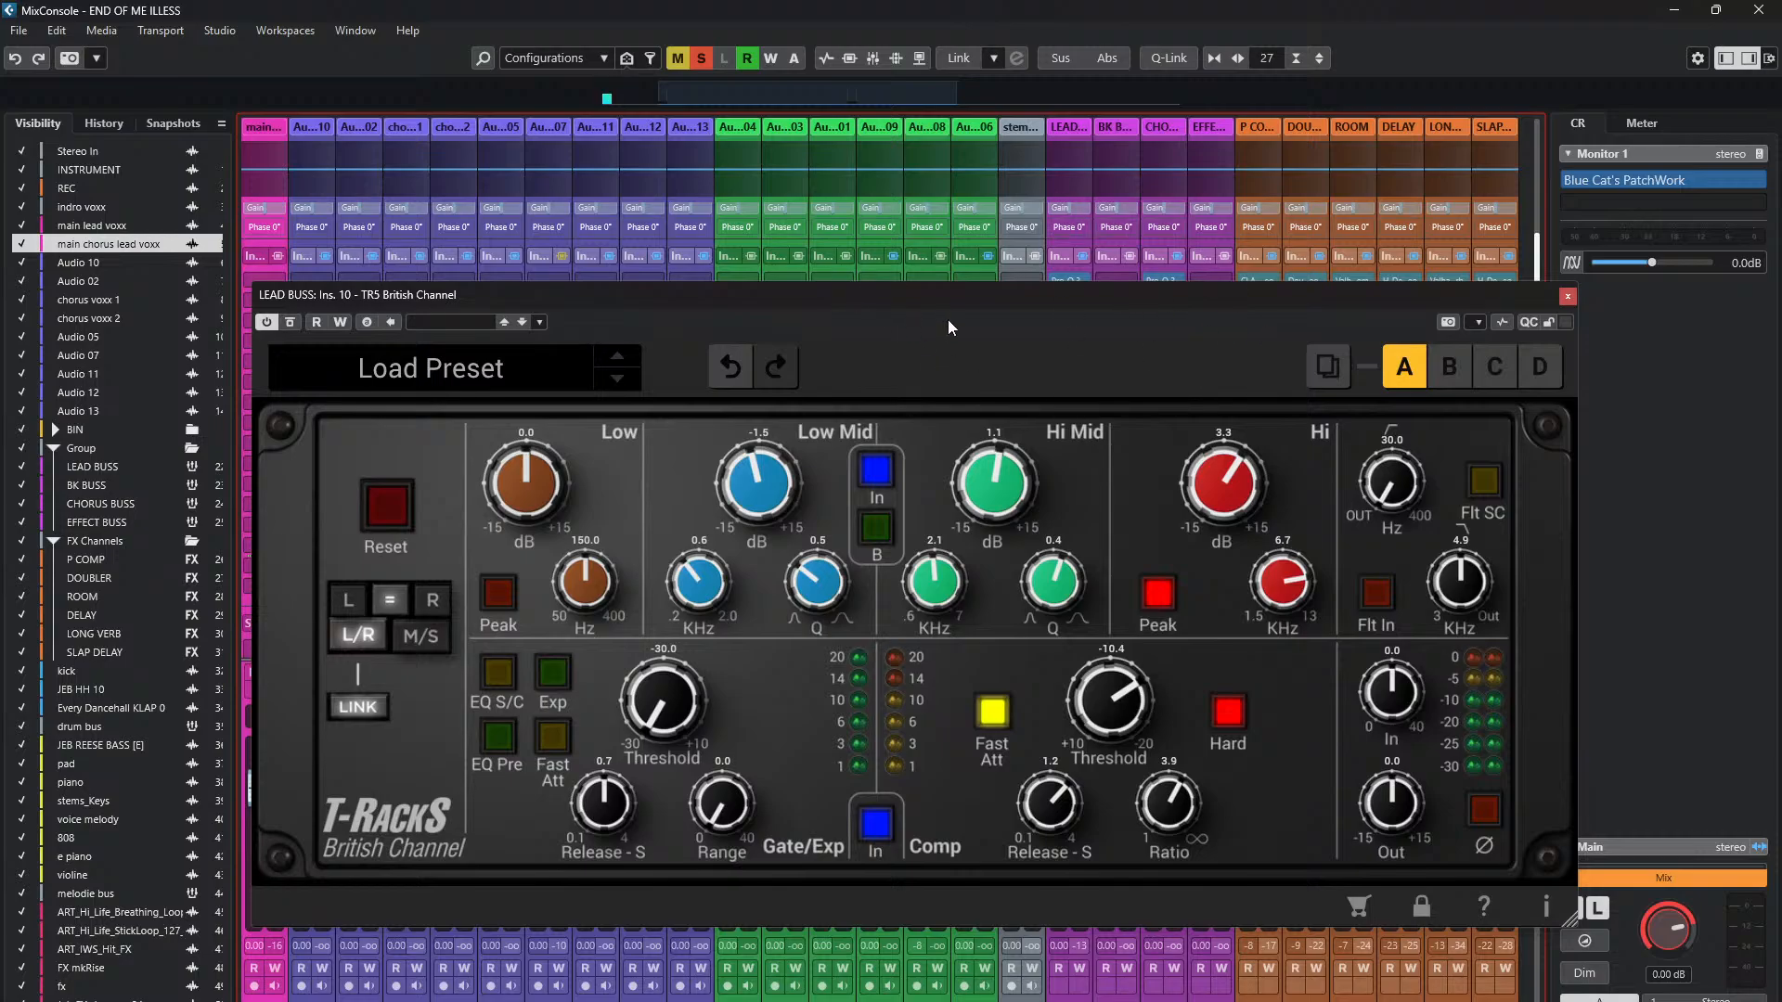
# - Compare the chorus lead with TR5 British Channel bypassed and active during playback, and close its window
pyautogui.moveTo(933, 293)
pyautogui.mouseDown()
pyautogui.moveTo(959, 258)
pyautogui.moveTo(944, 303)
pyautogui.mouseUp()
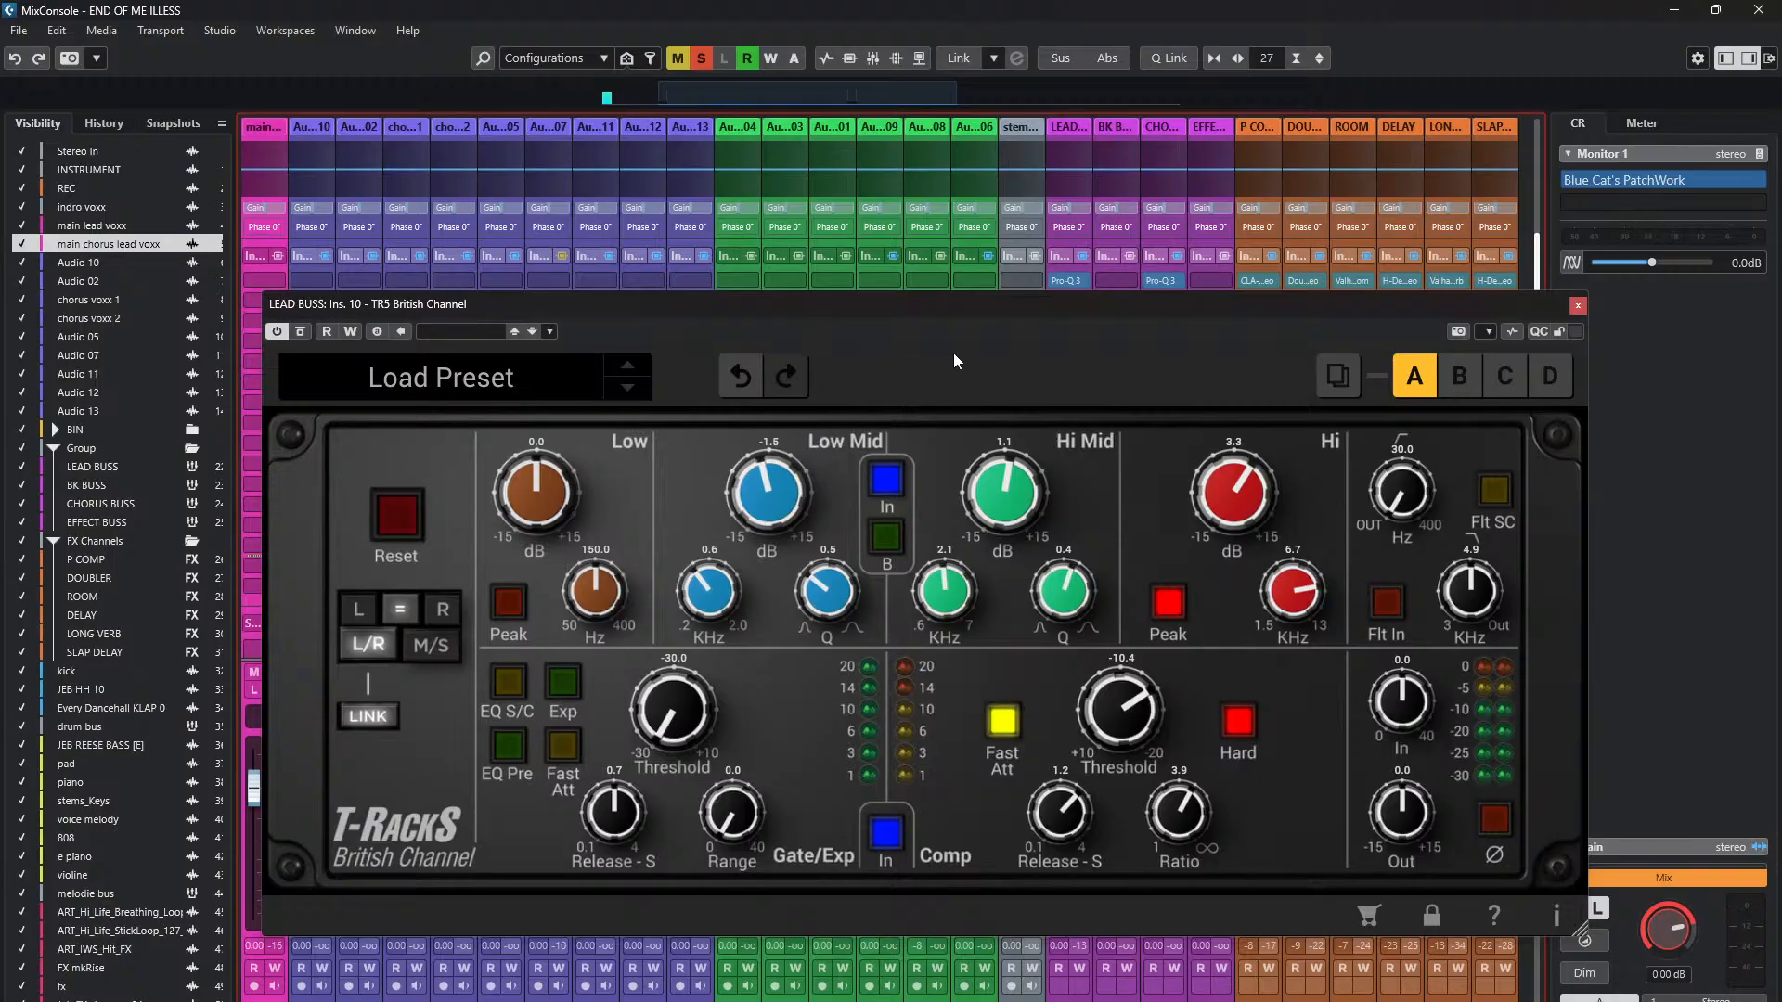
pyautogui.moveTo(864, 306); pyautogui.dragTo(911, 258)
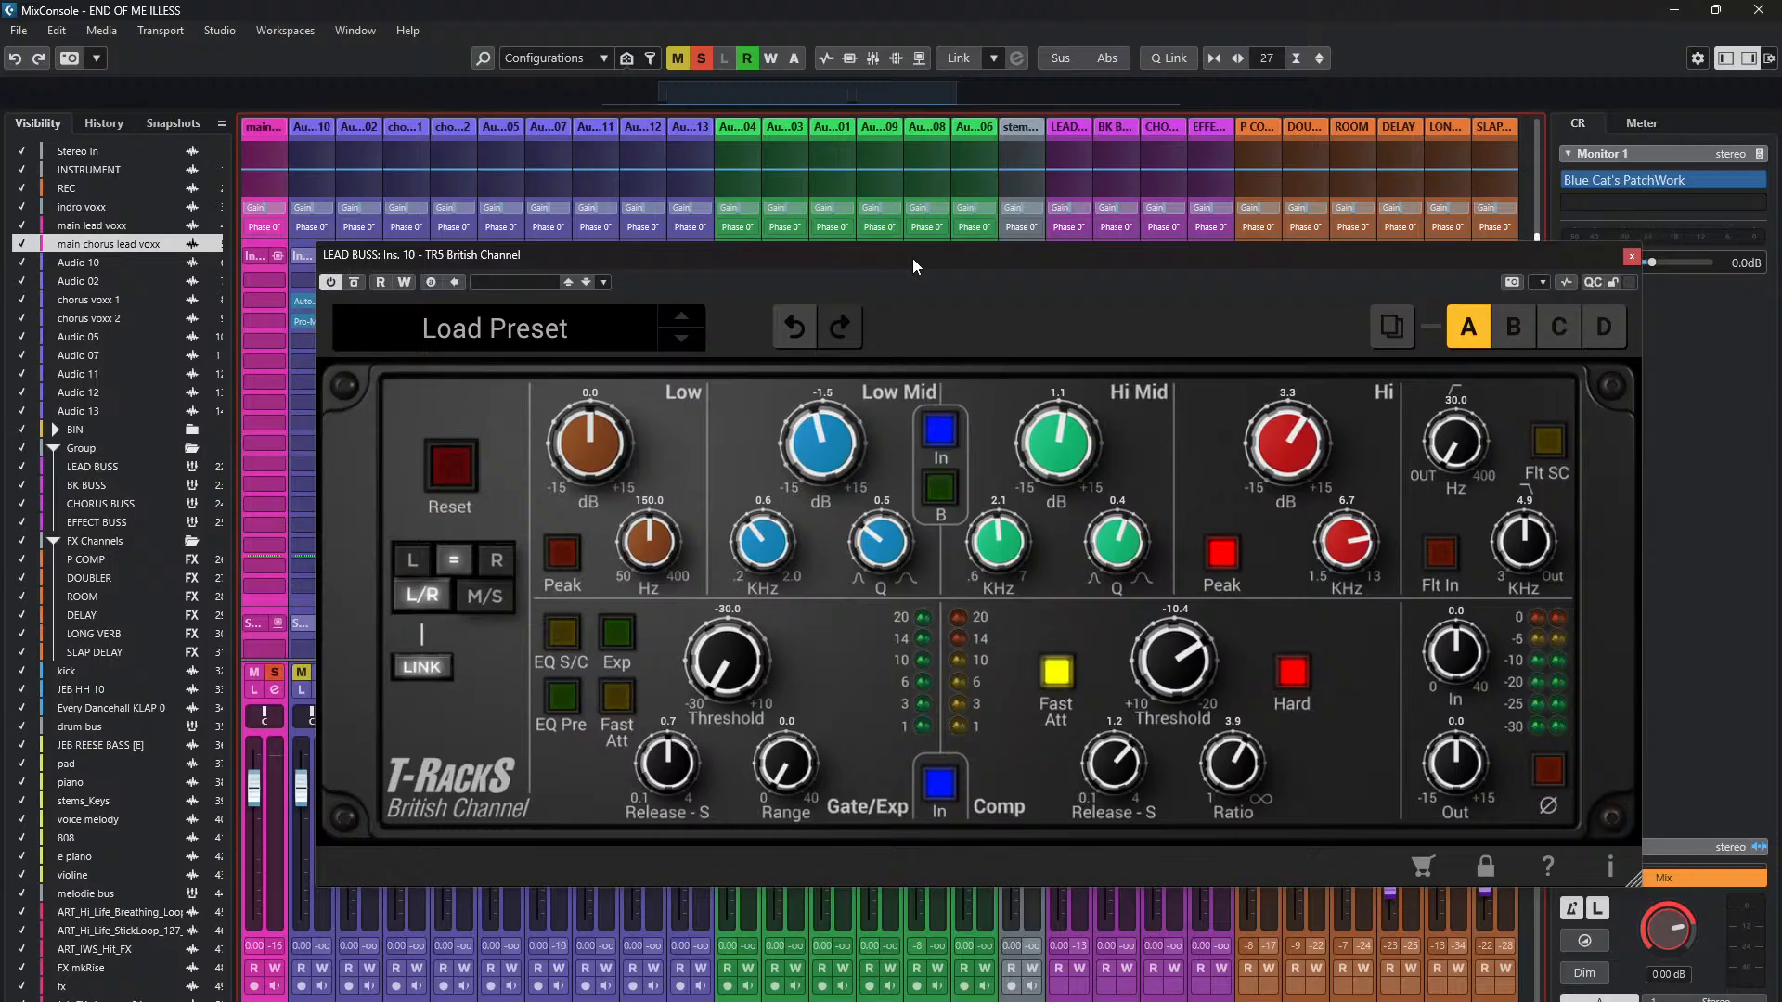
pyautogui.click(361, 285)
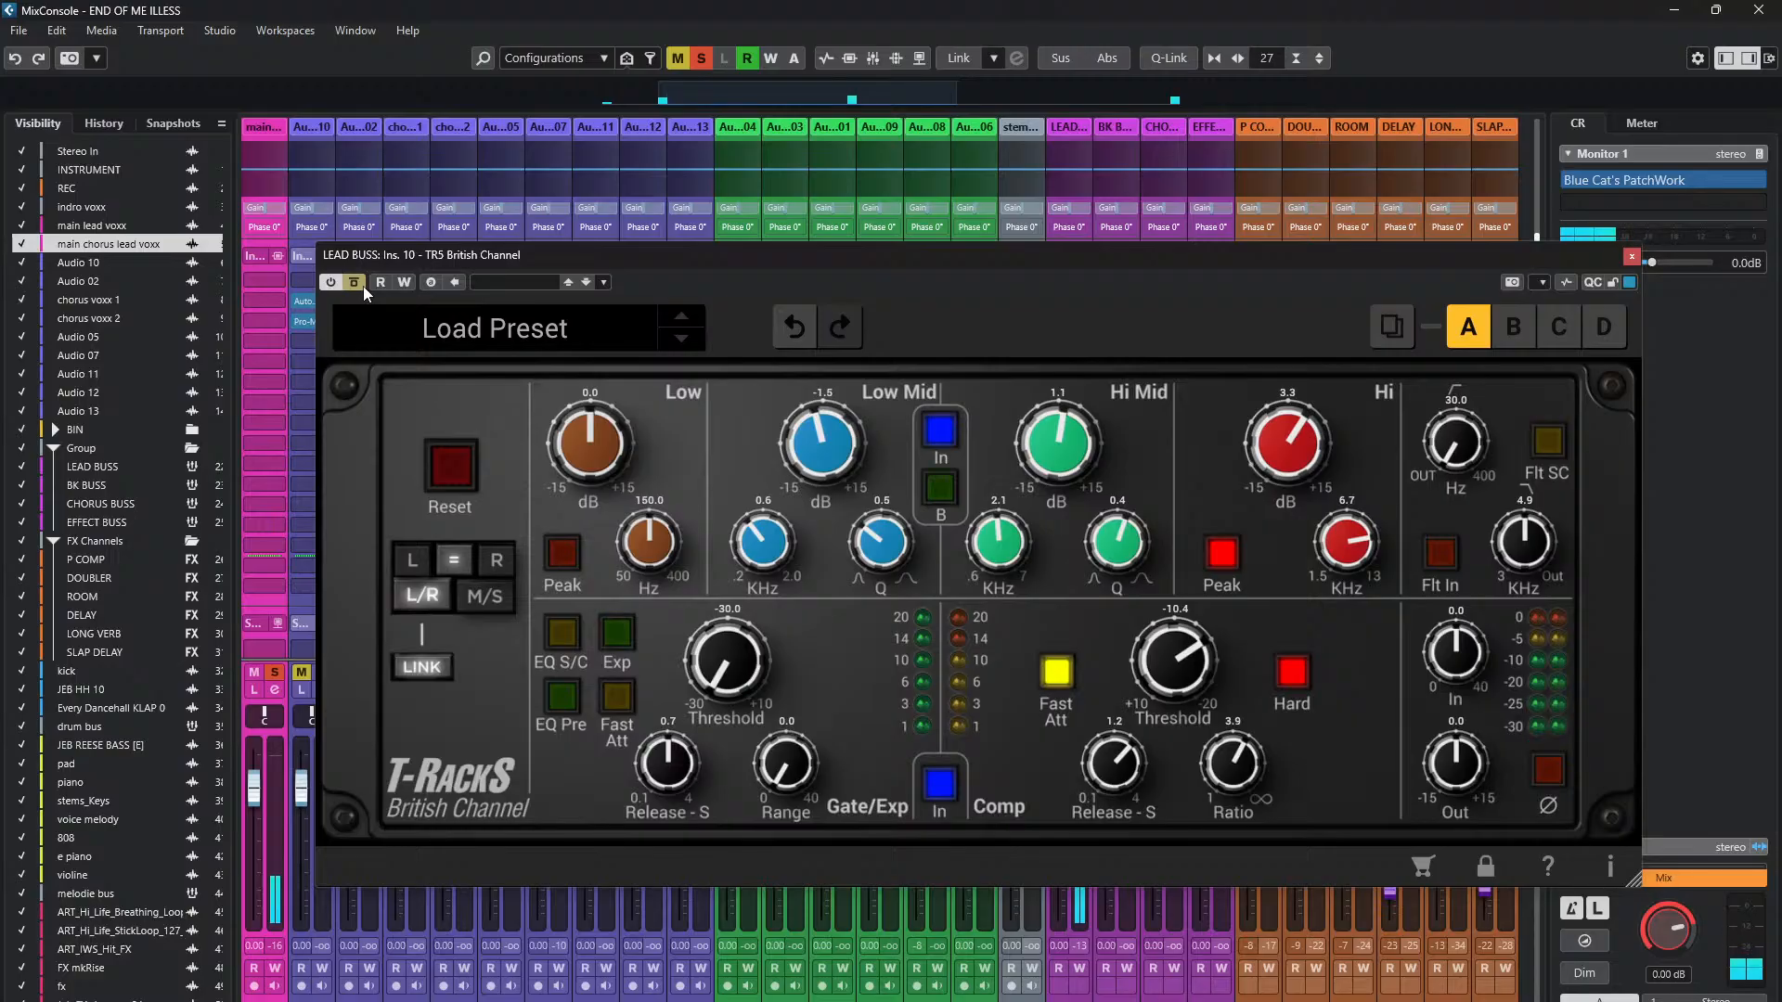
pyautogui.click(361, 285)
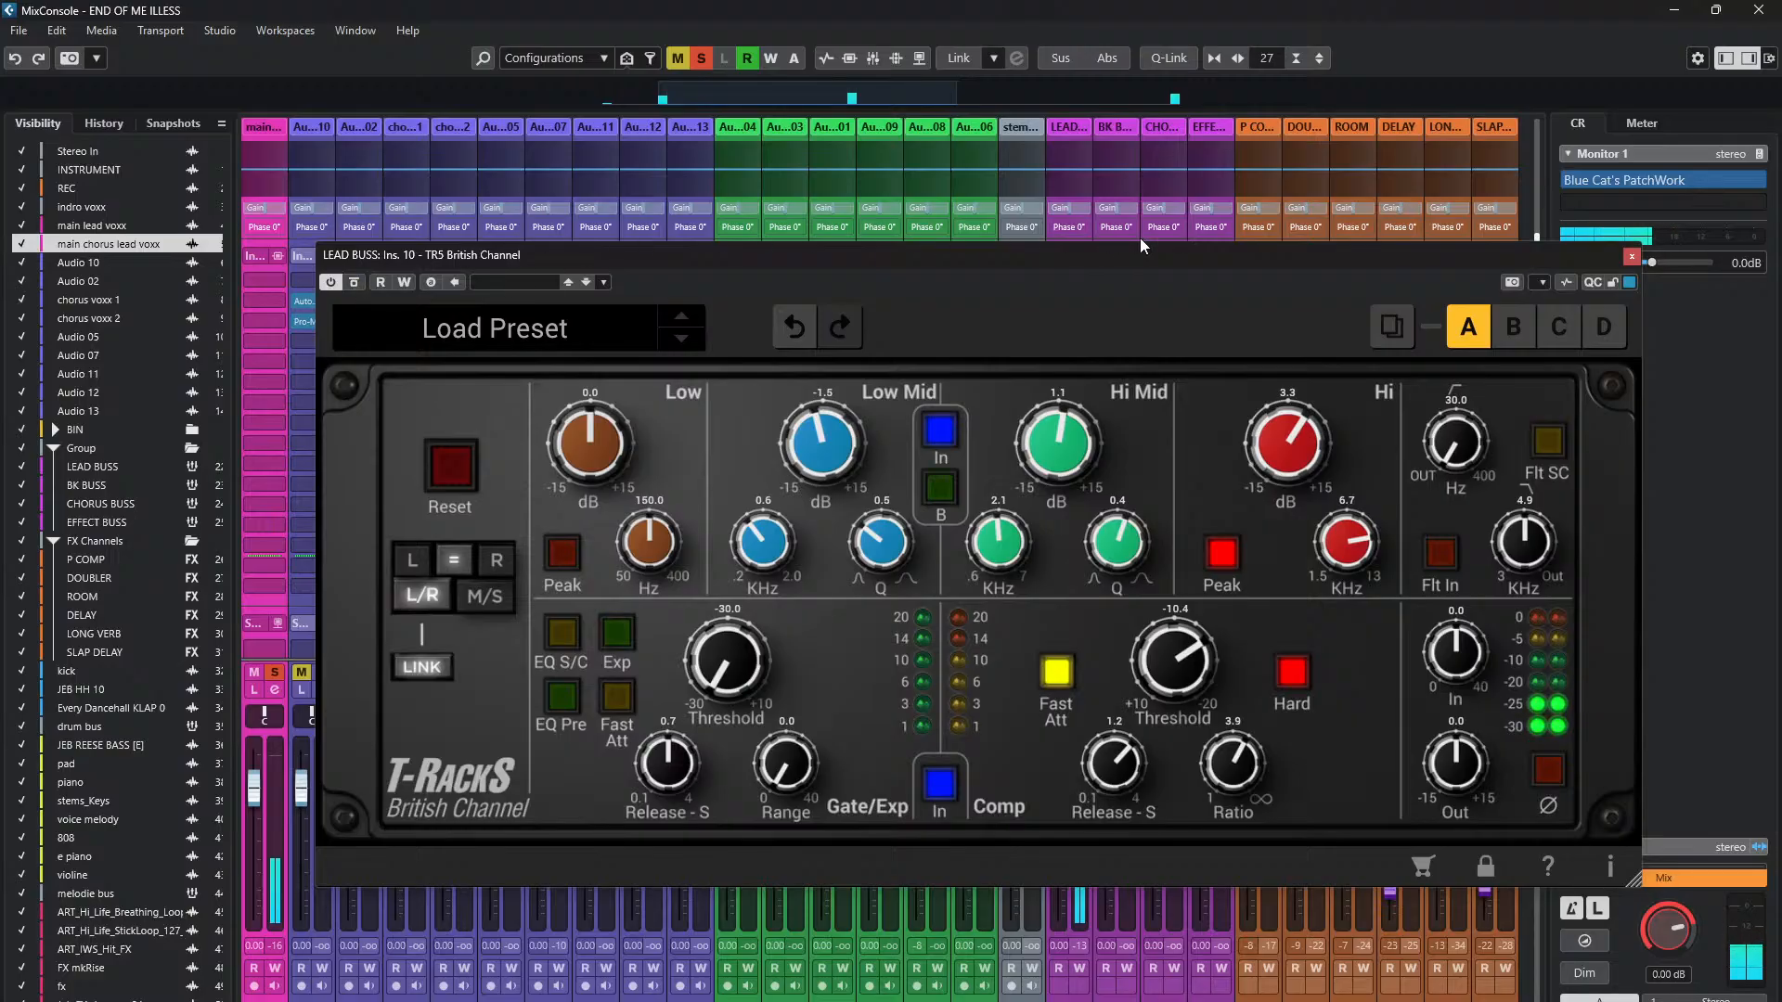
pyautogui.click(1630, 256)
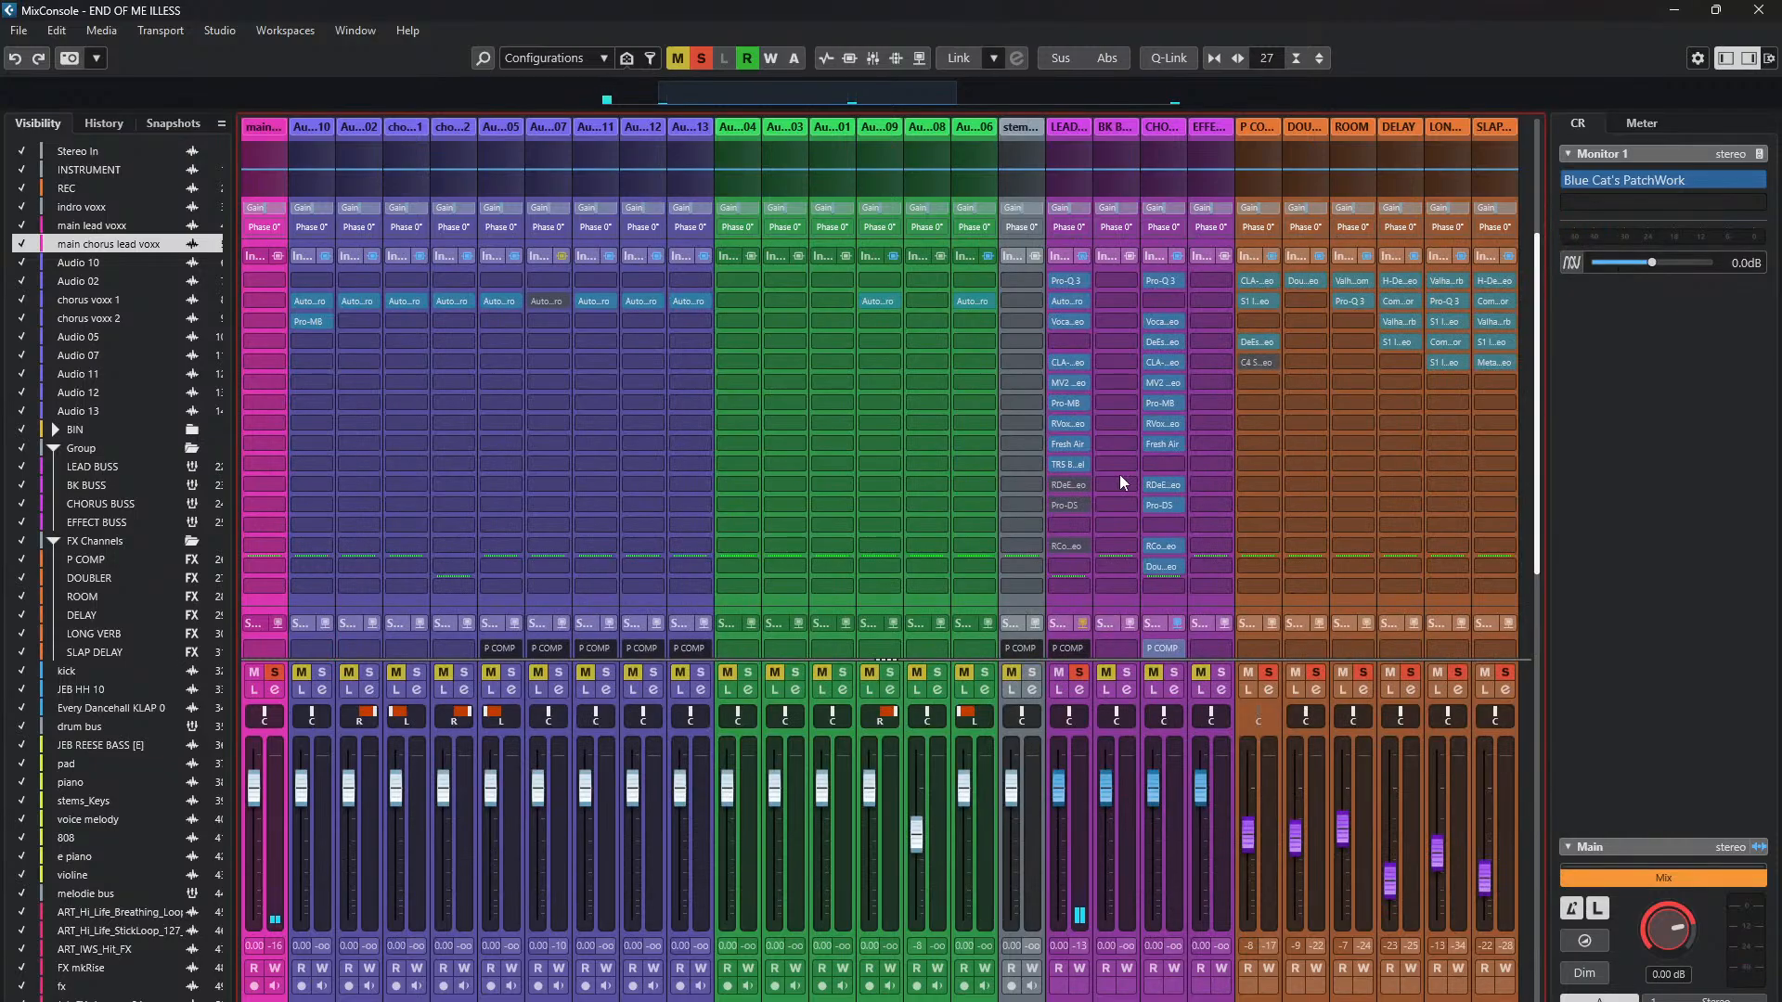
# - Activate the RDeEsser insert on the LEAD BUSS and audition the chorus lead with its sidechain monitoring switched on
pyautogui.click(1068, 484)
pyautogui.moveTo(1021, 399); pyautogui.dragTo(872, 303)
pyautogui.press('space')
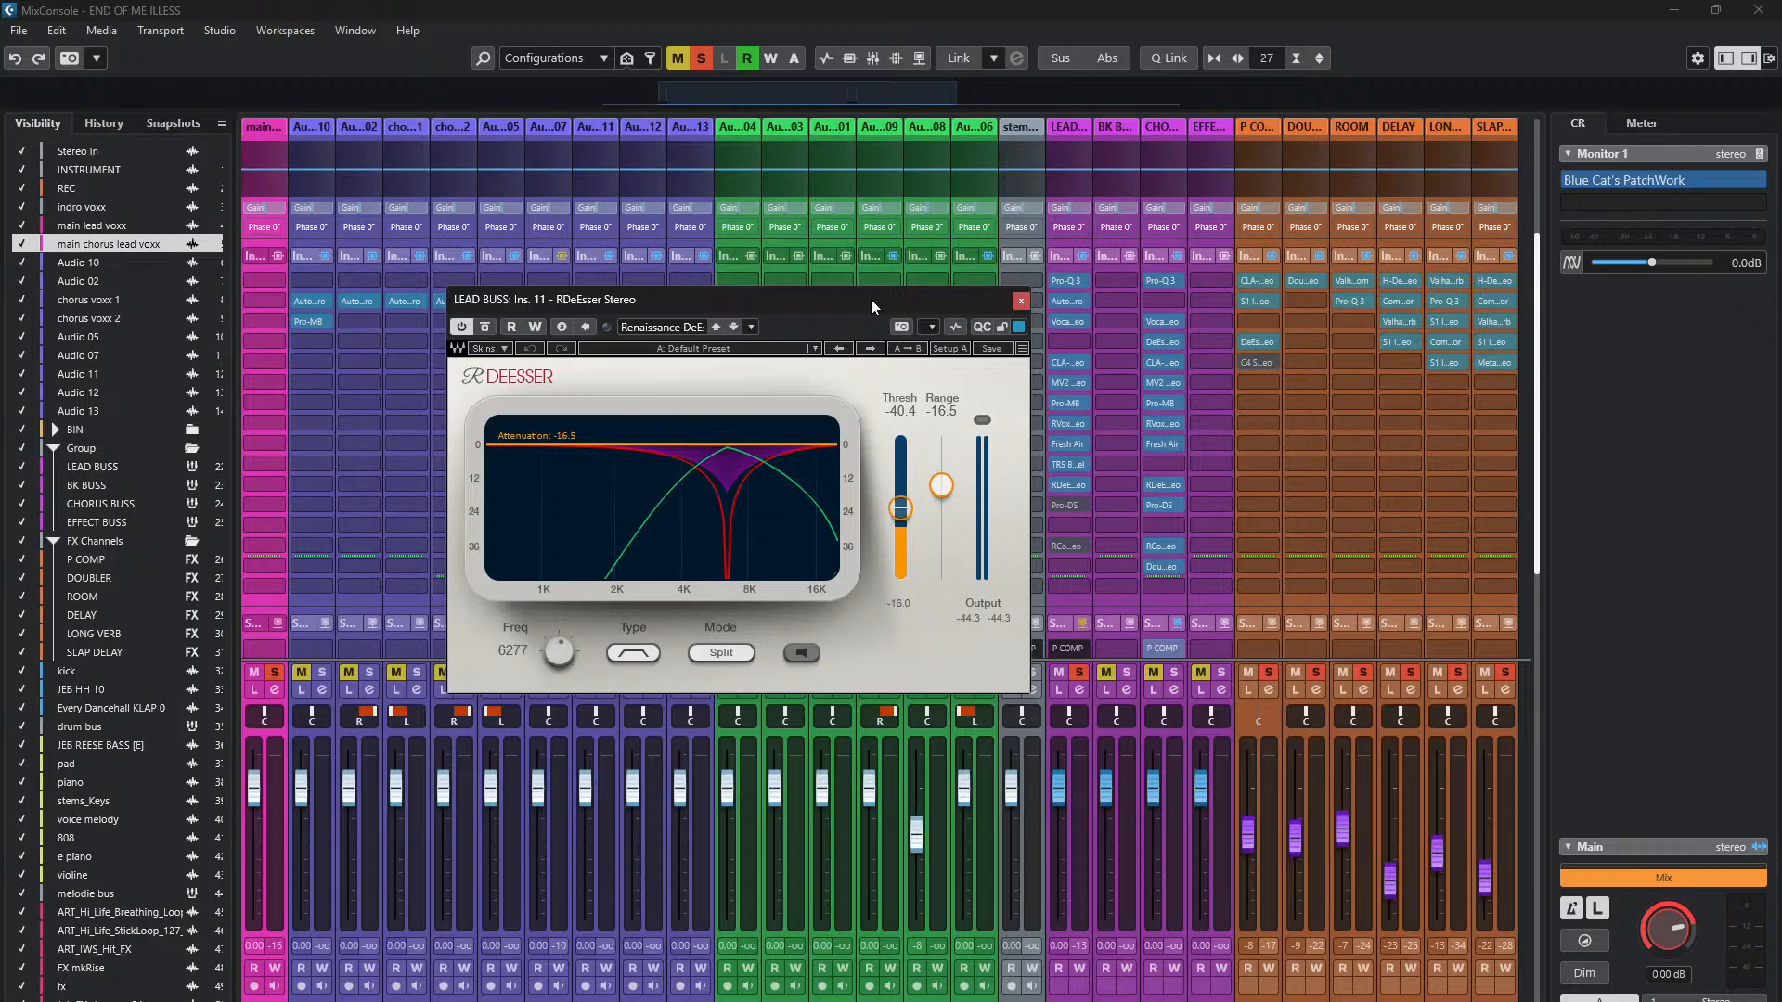
pyautogui.press('space')
pyautogui.click(797, 658)
pyautogui.press('space')
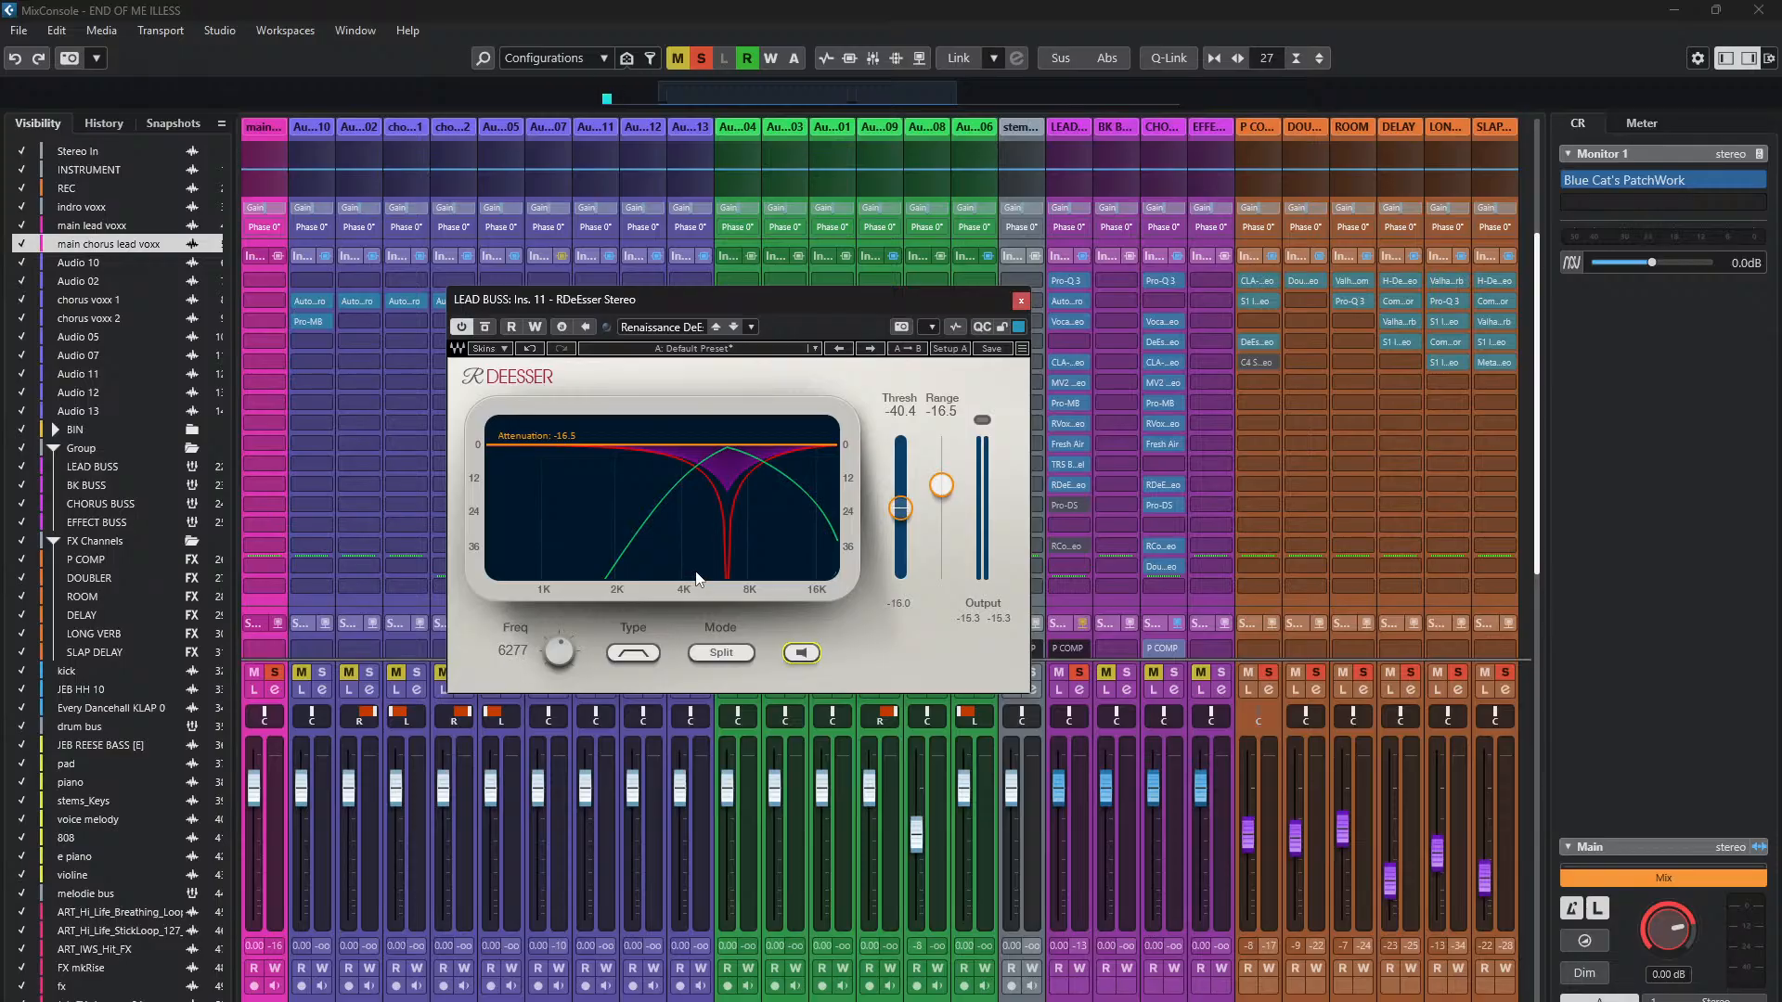
# - Compare the chorus lead with RDeEsser's sidechain monitoring on and off during playback, leave monitoring off, and close the plug-in window
pyautogui.press('space')
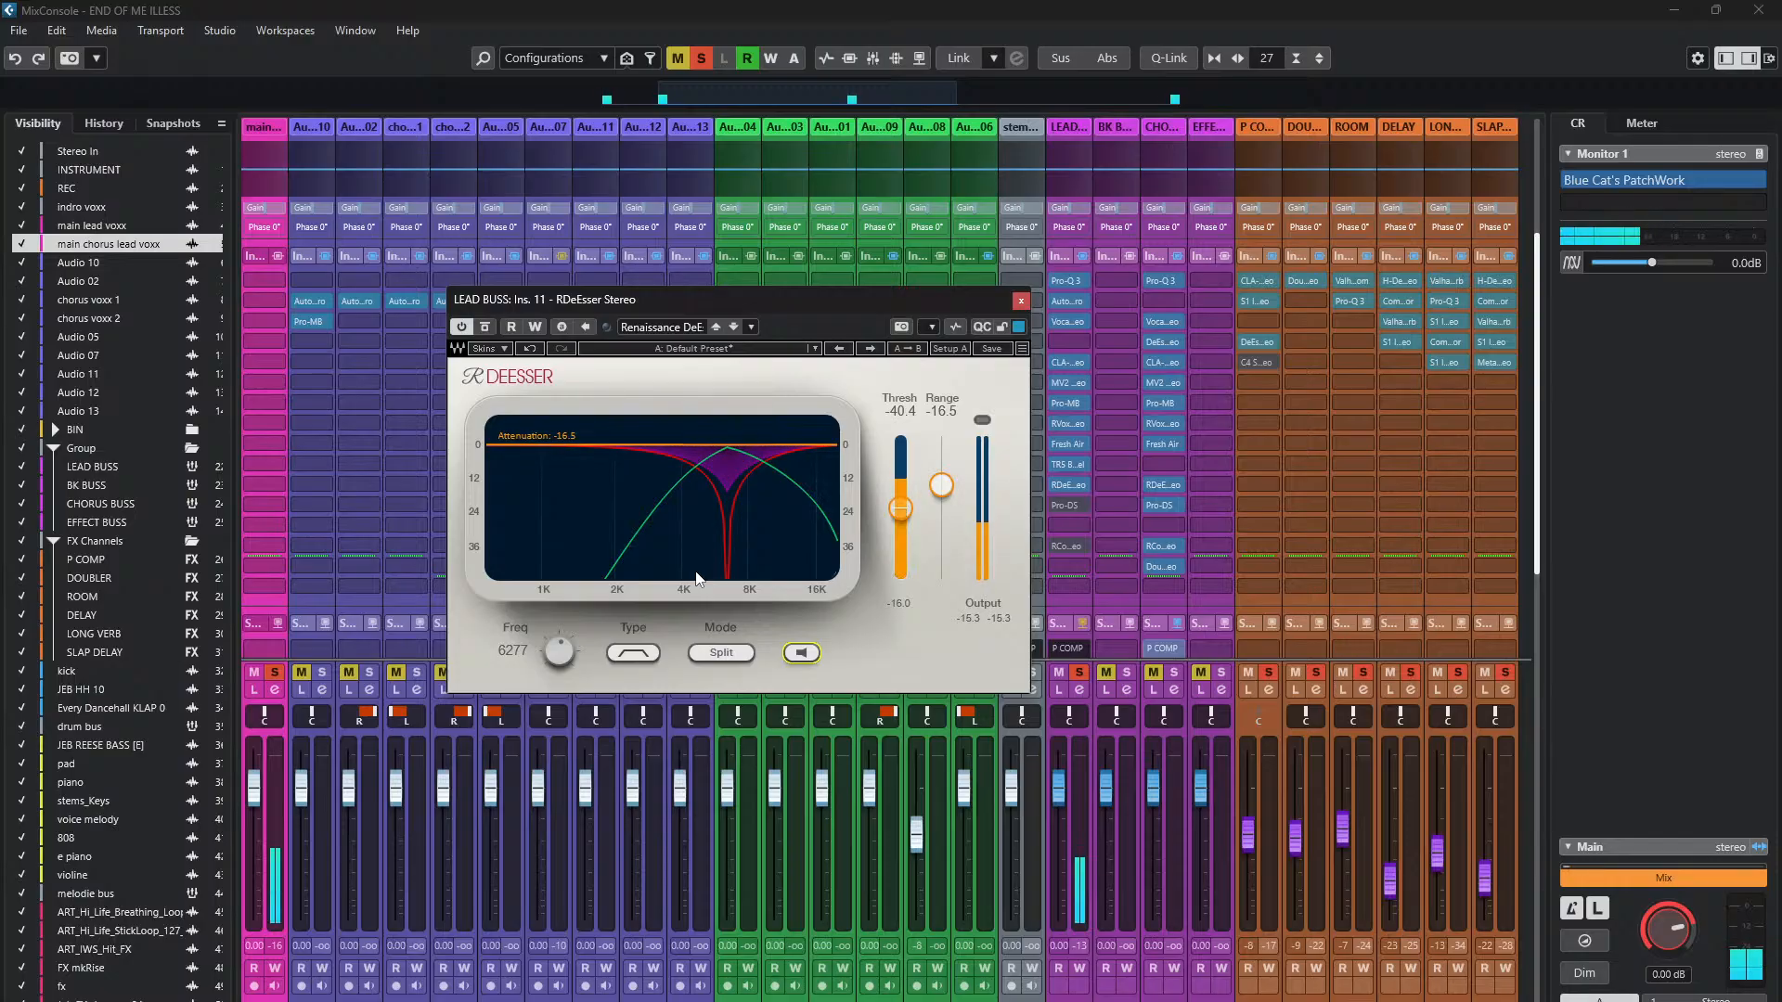
pyautogui.click(803, 656)
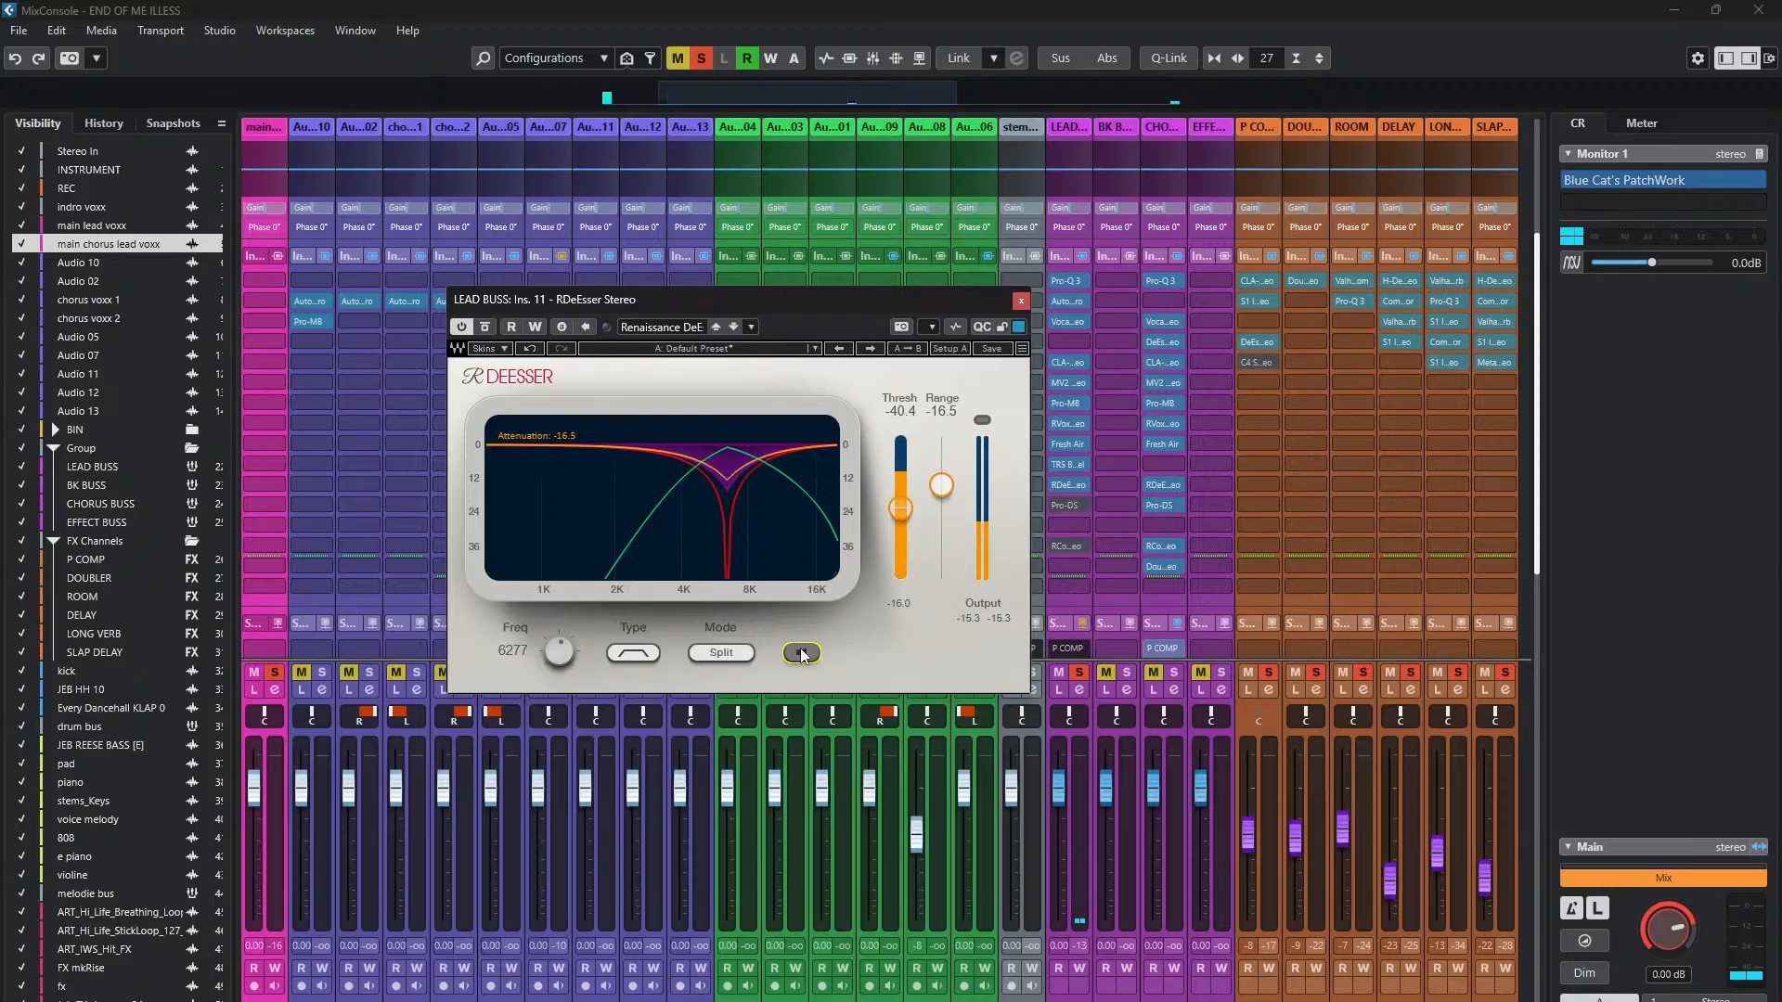
pyautogui.click(803, 654)
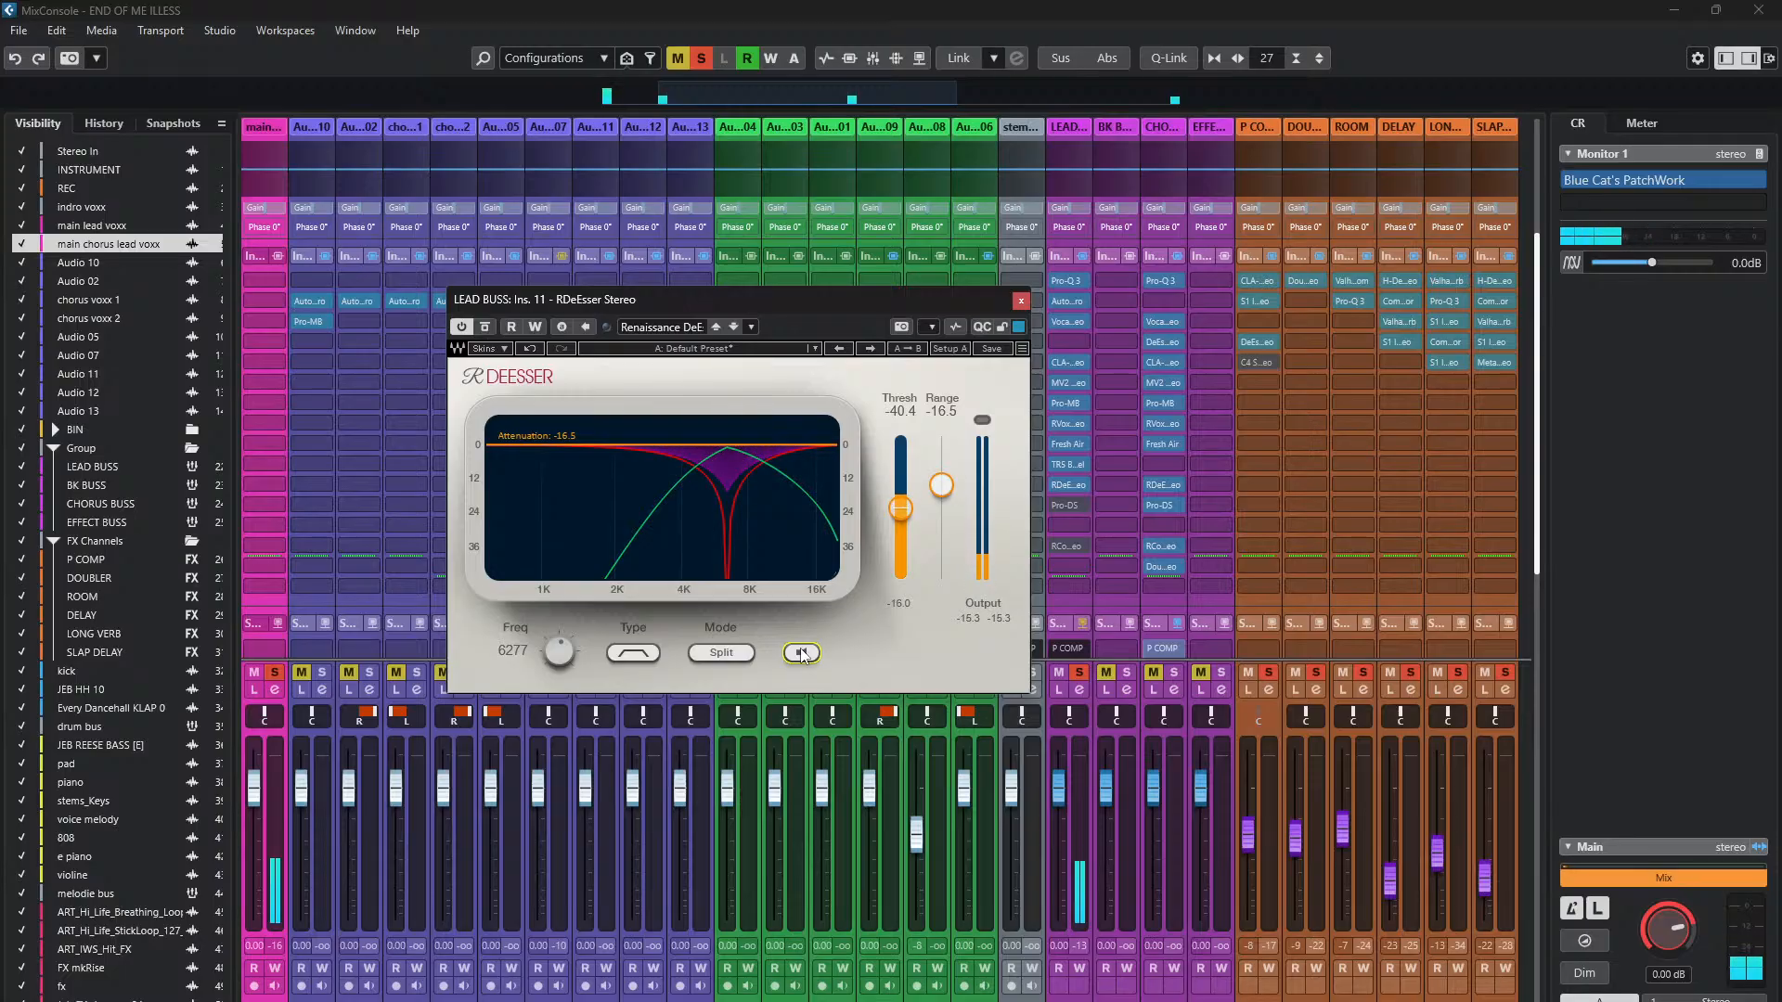
pyautogui.click(803, 653)
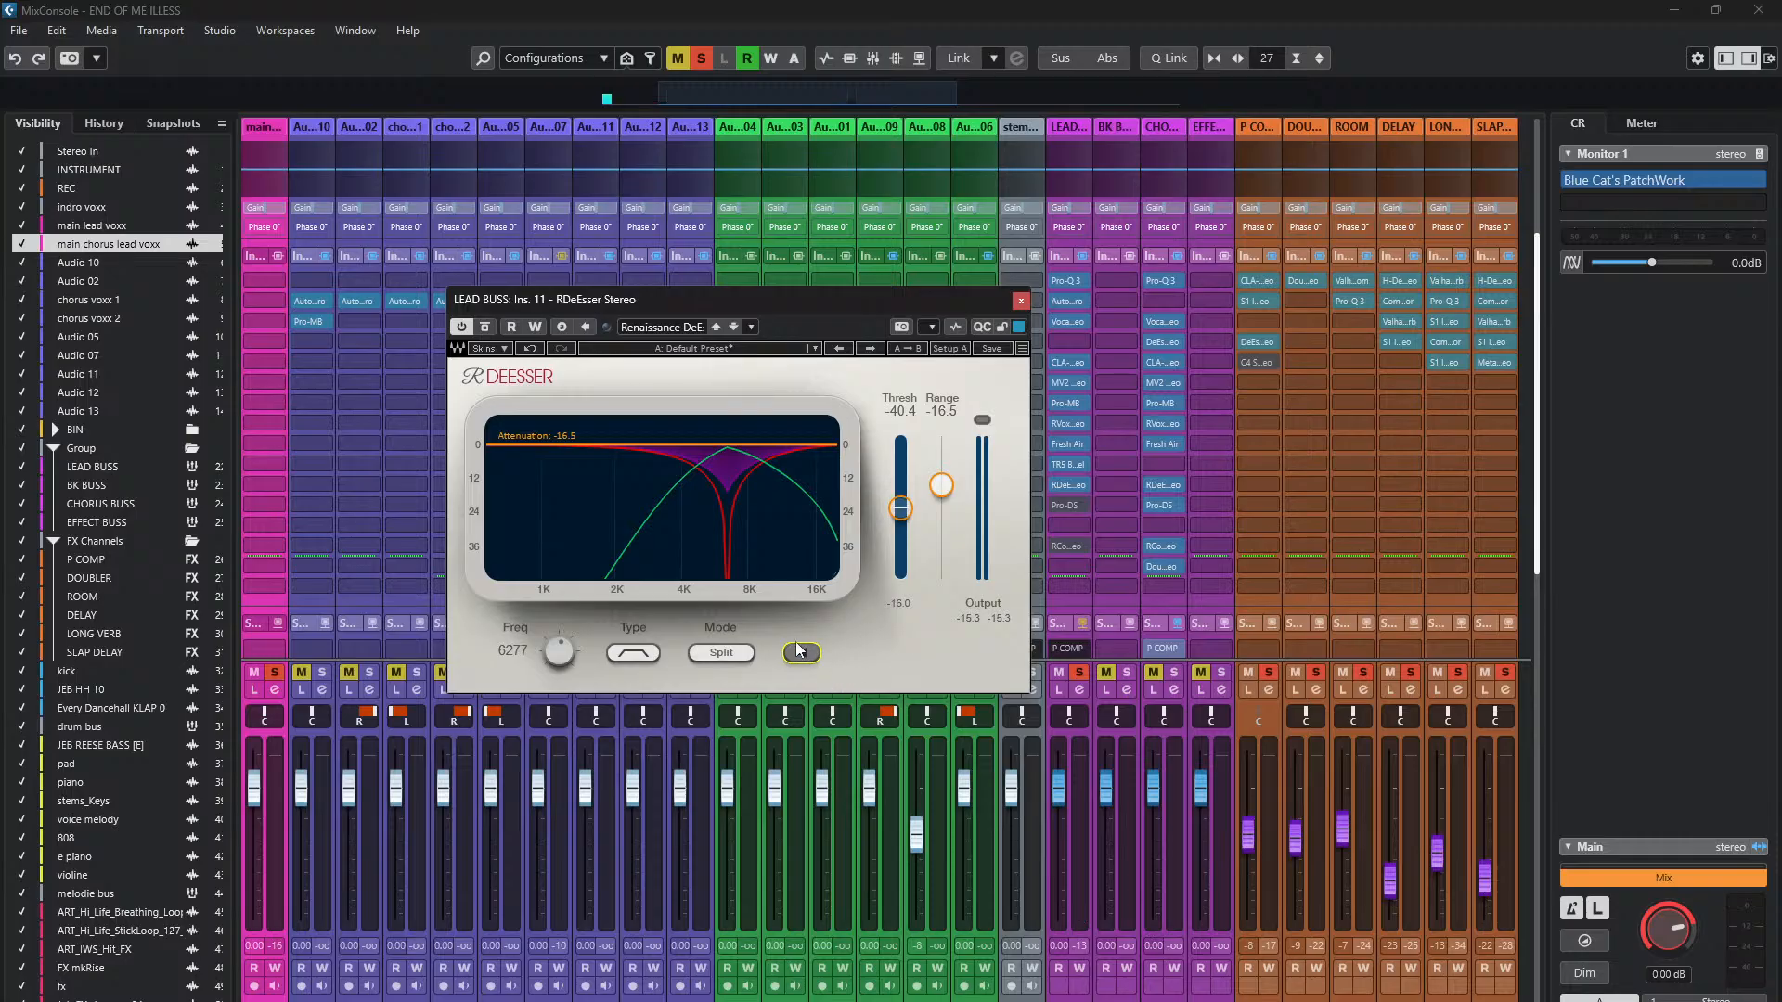
pyautogui.press('space')
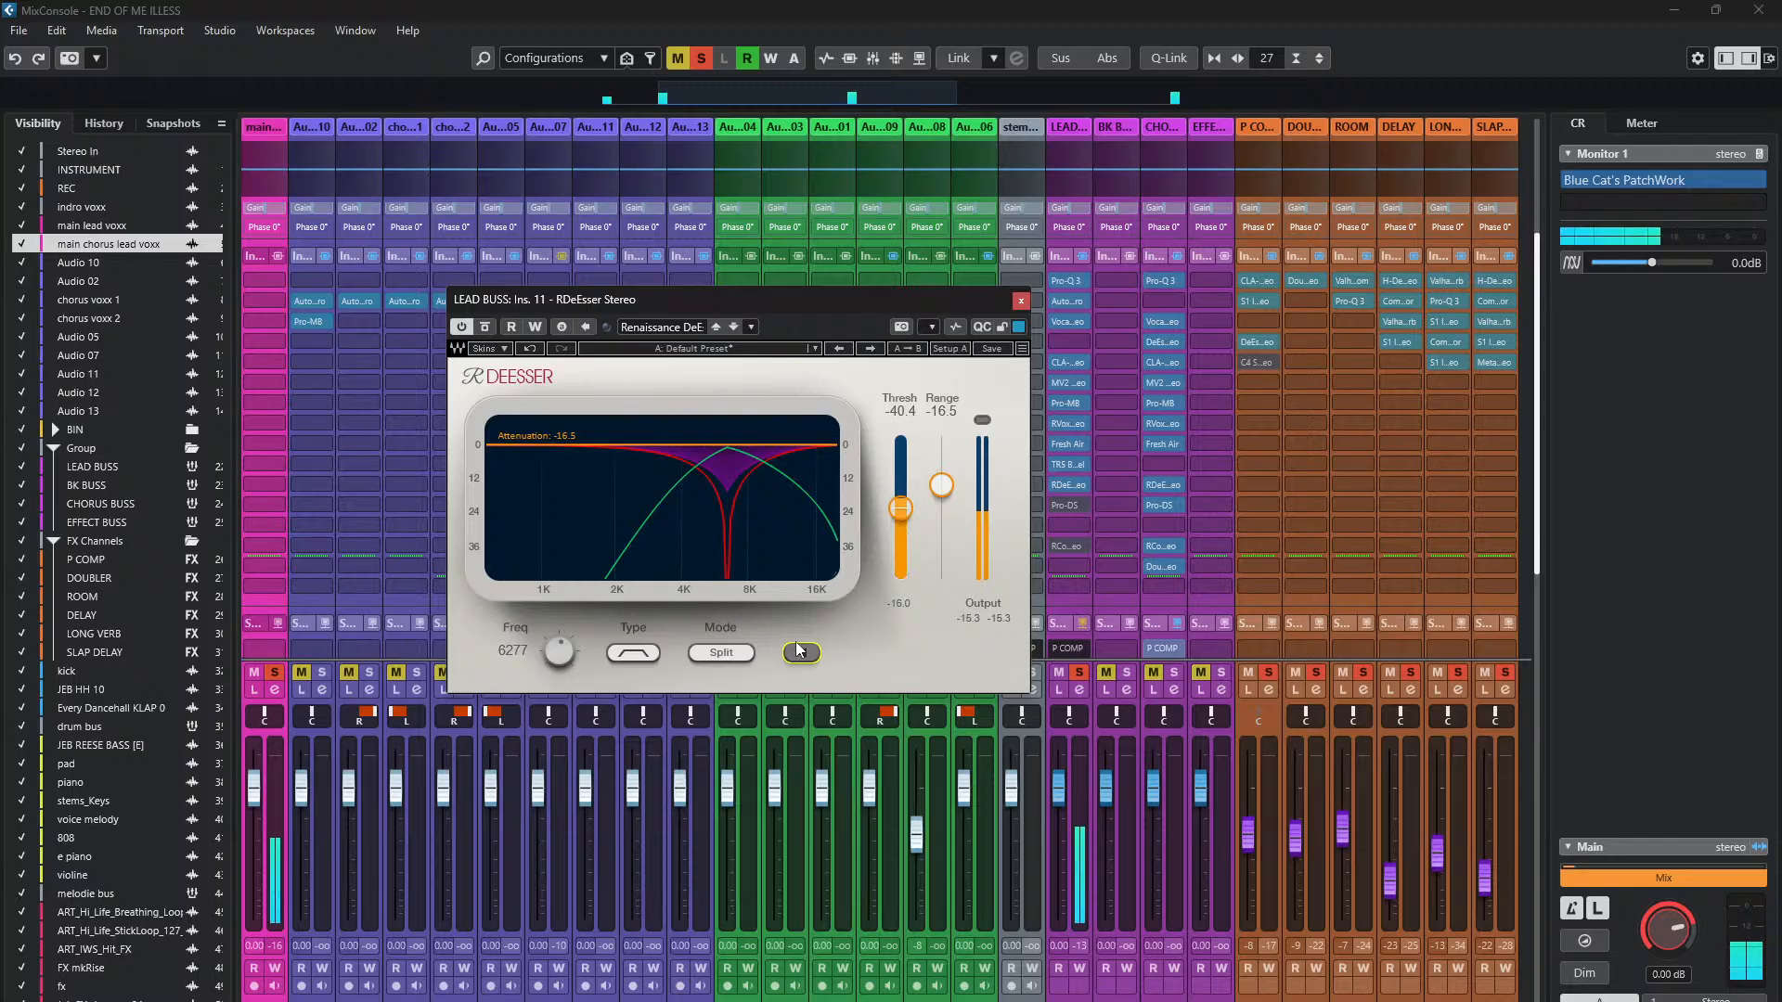
pyautogui.press('space')
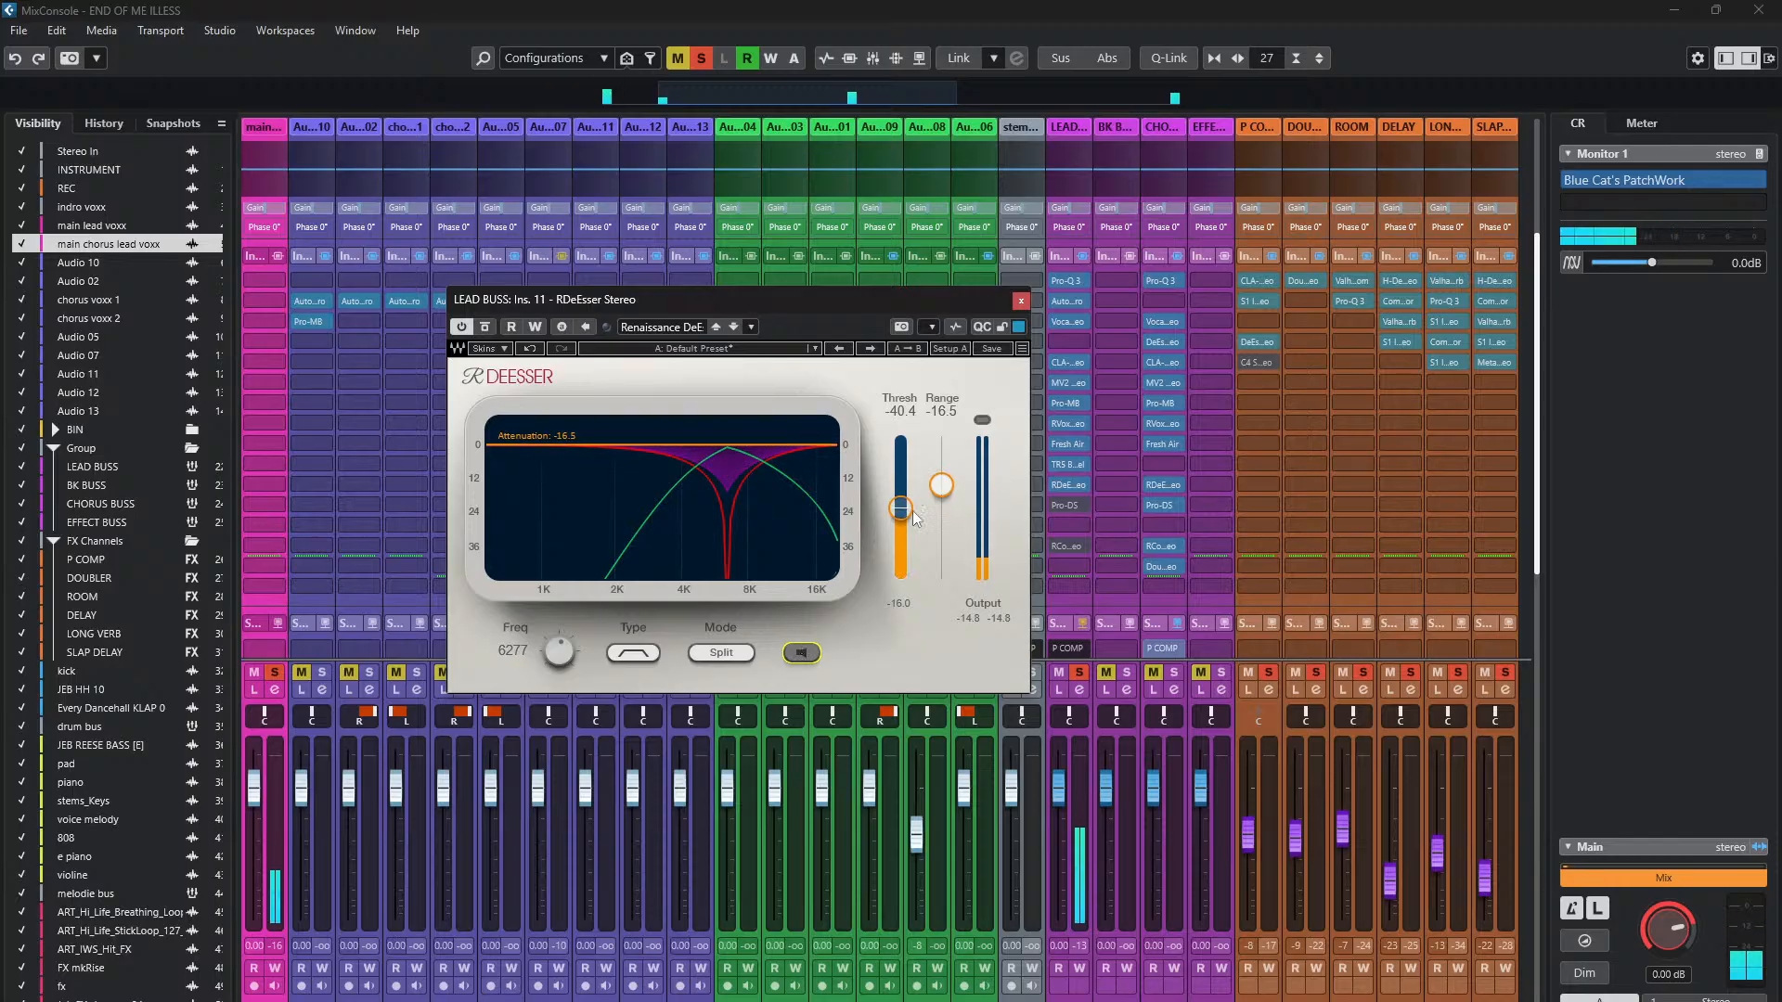
pyautogui.click(1020, 302)
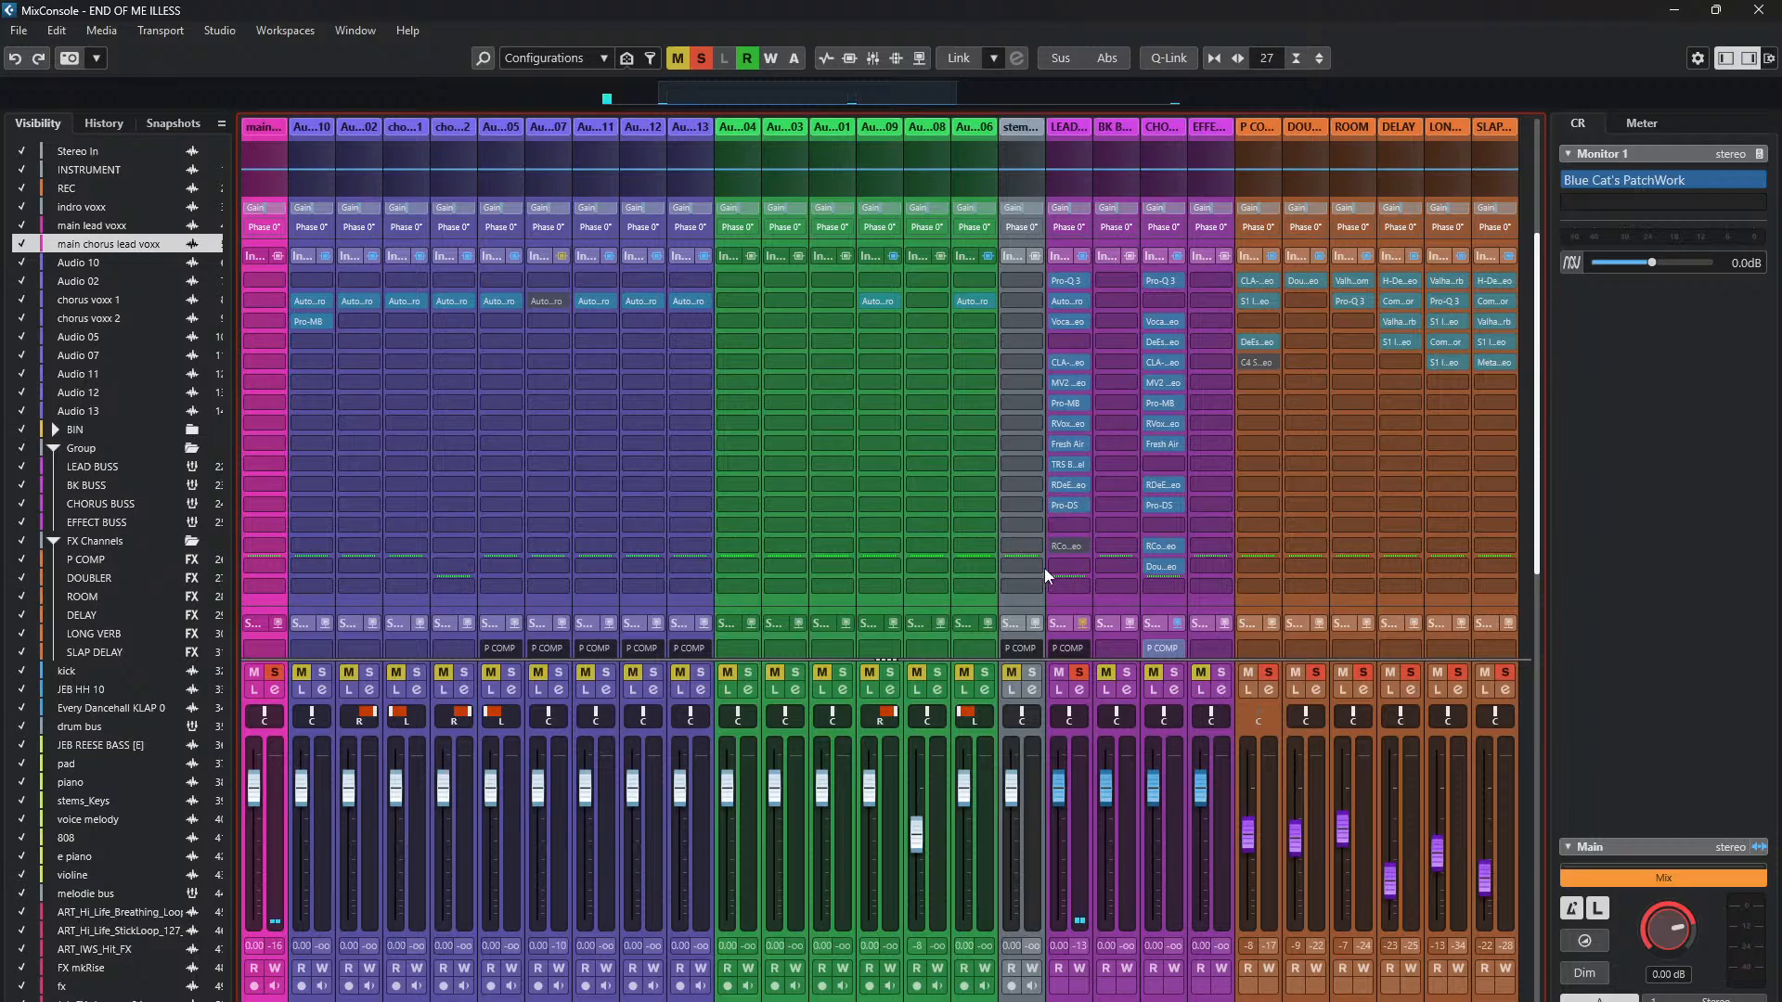
# - Activate the Pro-DS insert on the LEAD BUSS, reposition its window, and audition the chorus lead with trigger monitoring on
pyautogui.click(1067, 505)
pyautogui.moveTo(954, 349); pyautogui.dragTo(1028, 343)
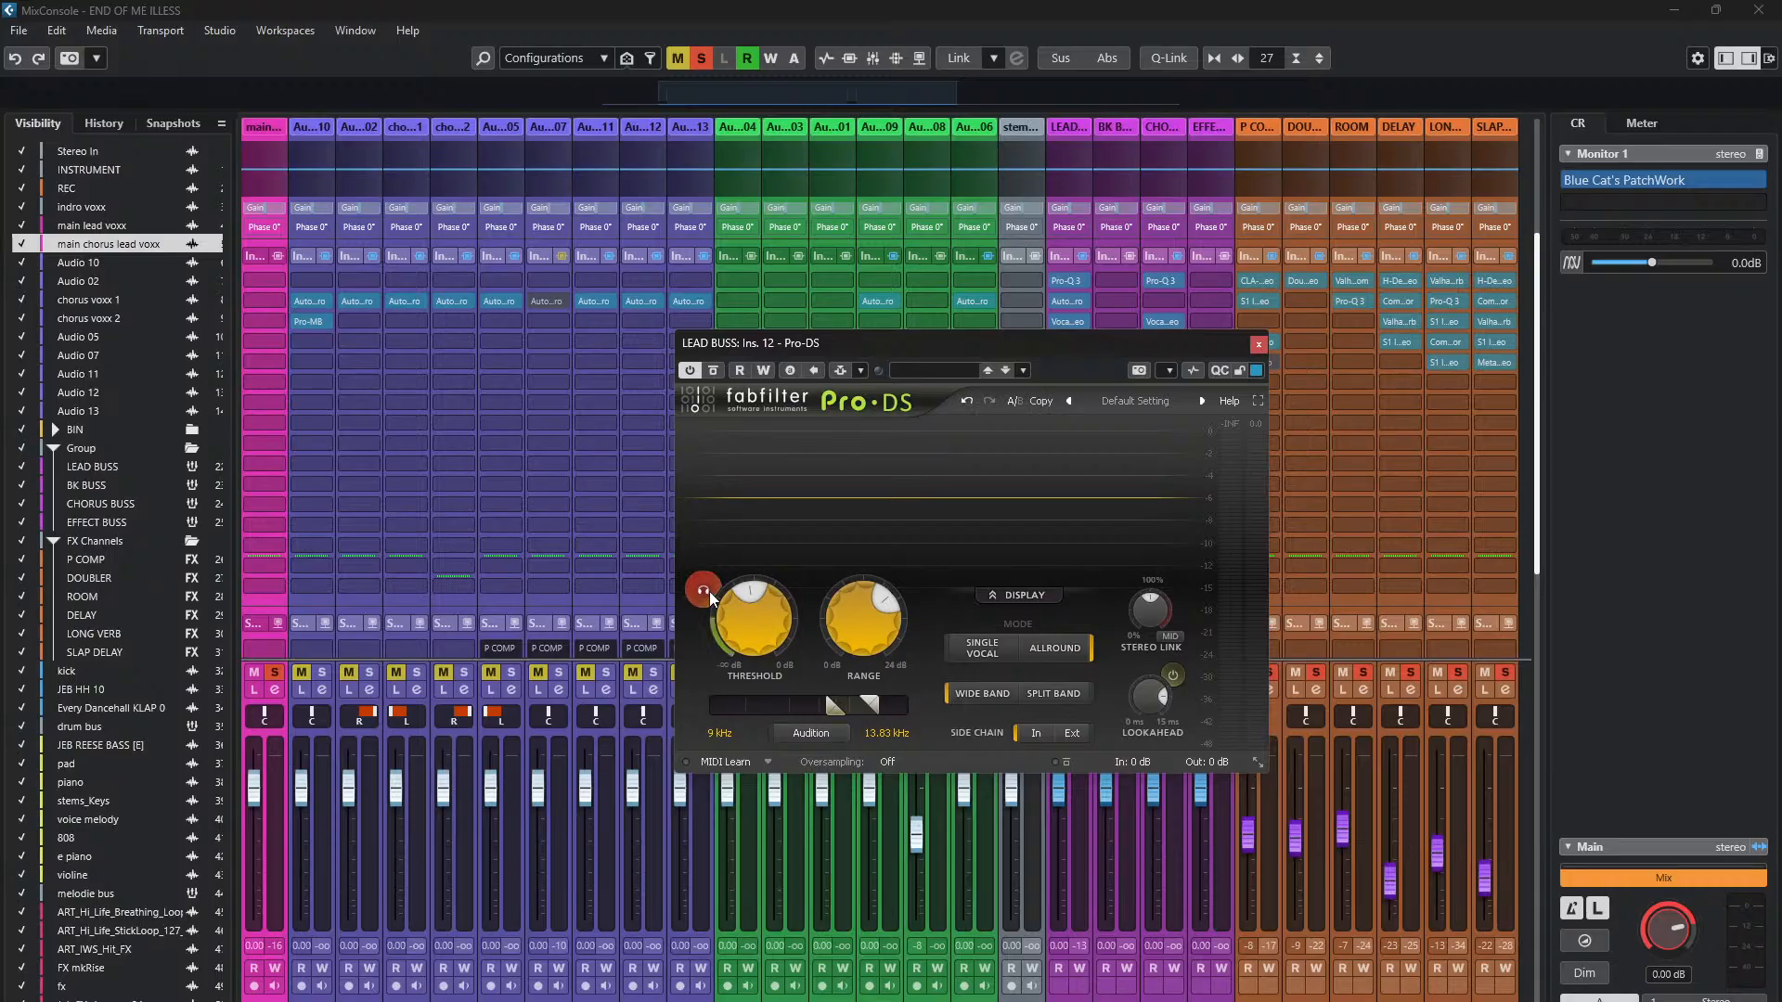
pyautogui.press('space')
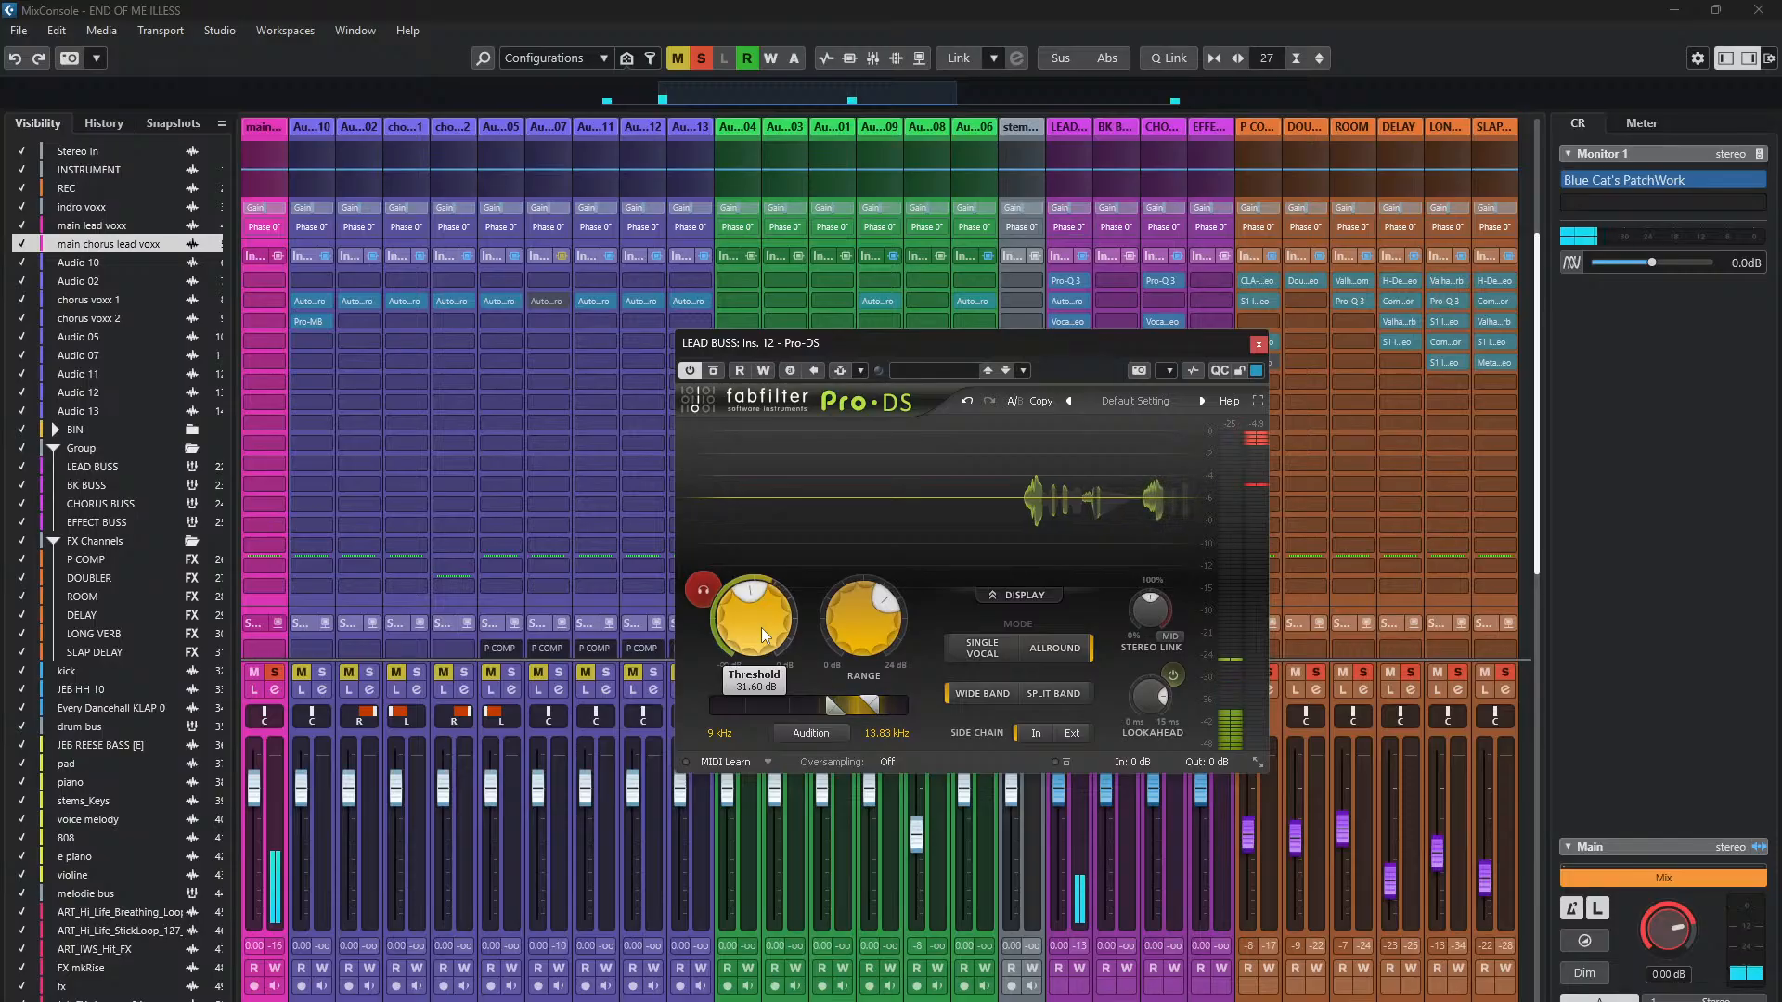
pyautogui.moveTo(761, 627)
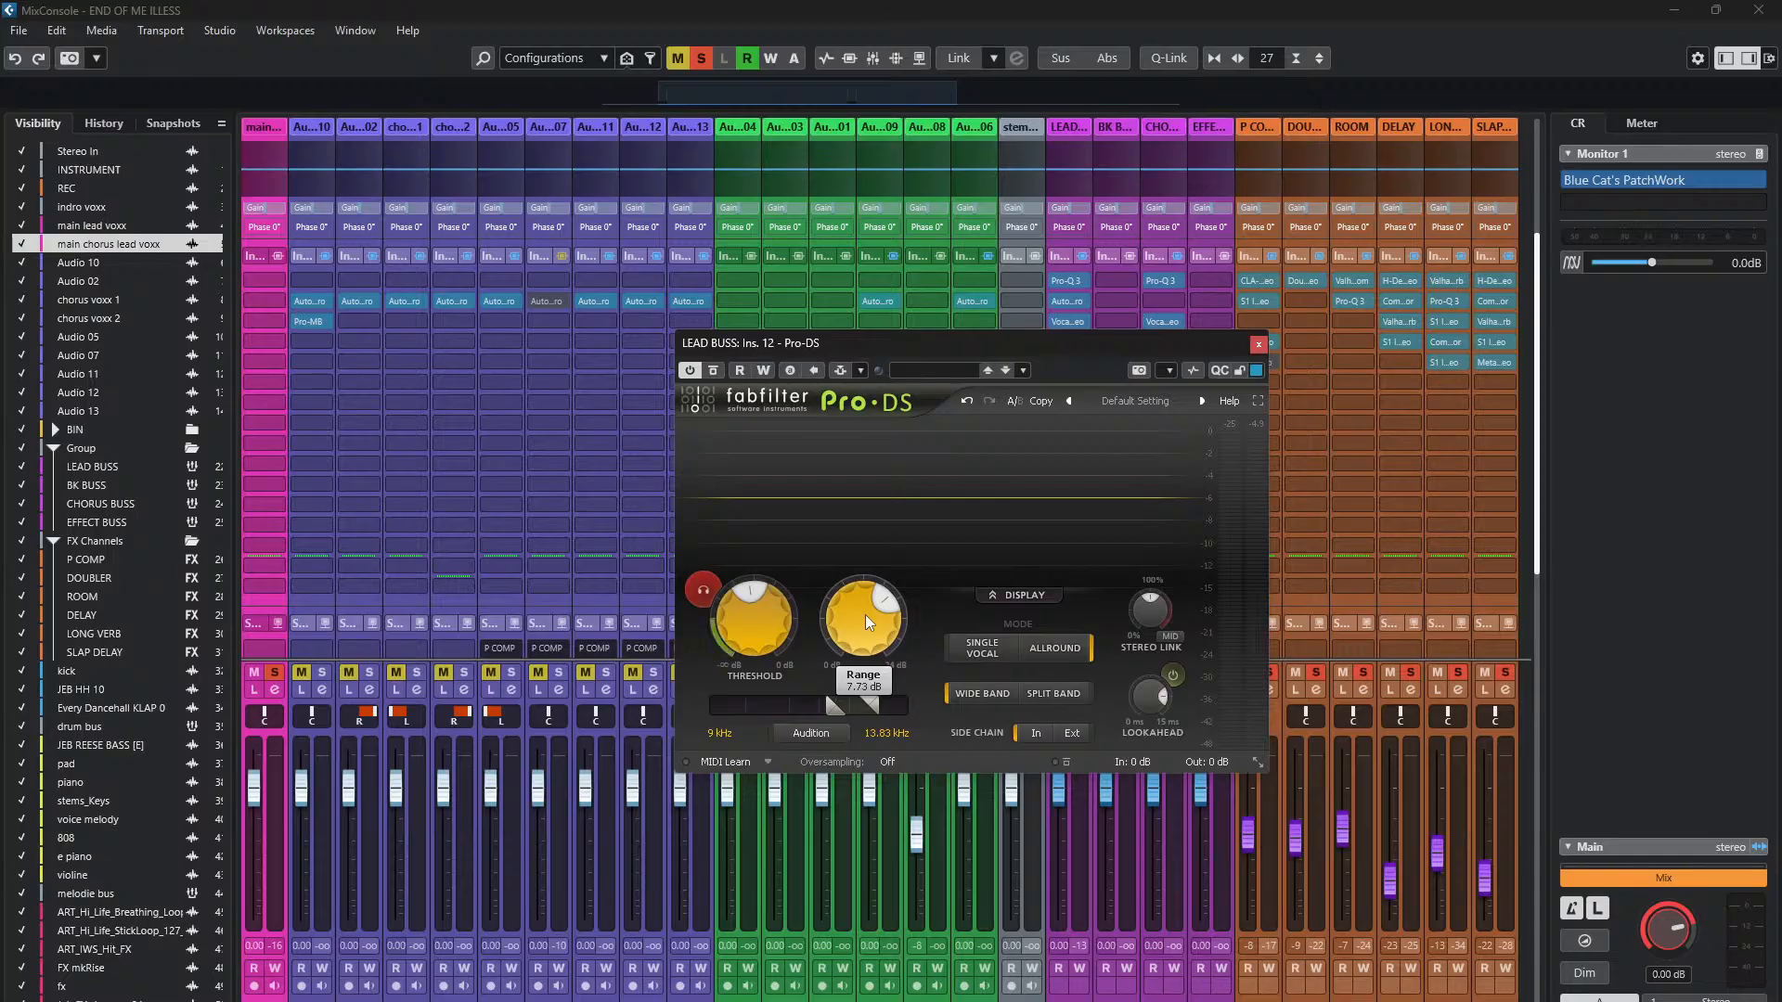
pyautogui.press('space')
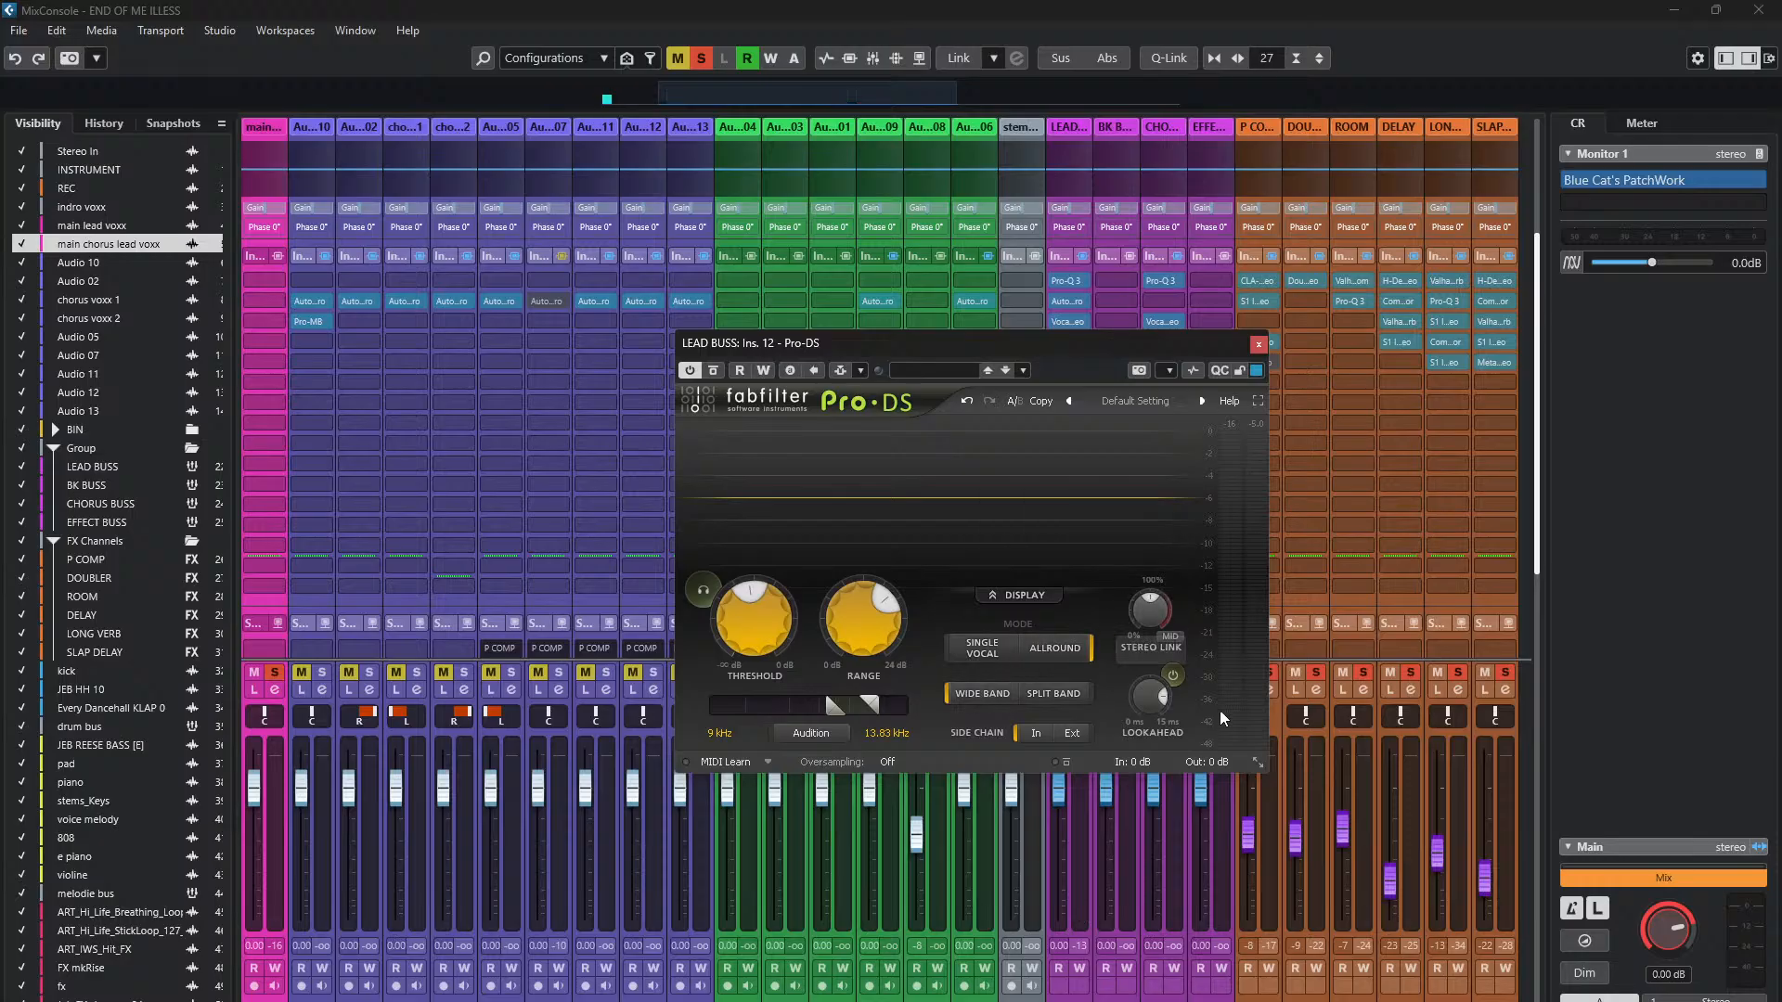
# - Vary the Pro-DS lookahead up to 13.63 ms and back down while playing the chorus lead, and close the plug-in window
pyautogui.moveTo(1146, 704); pyautogui.dragTo(1177, 838)
pyautogui.press('space')
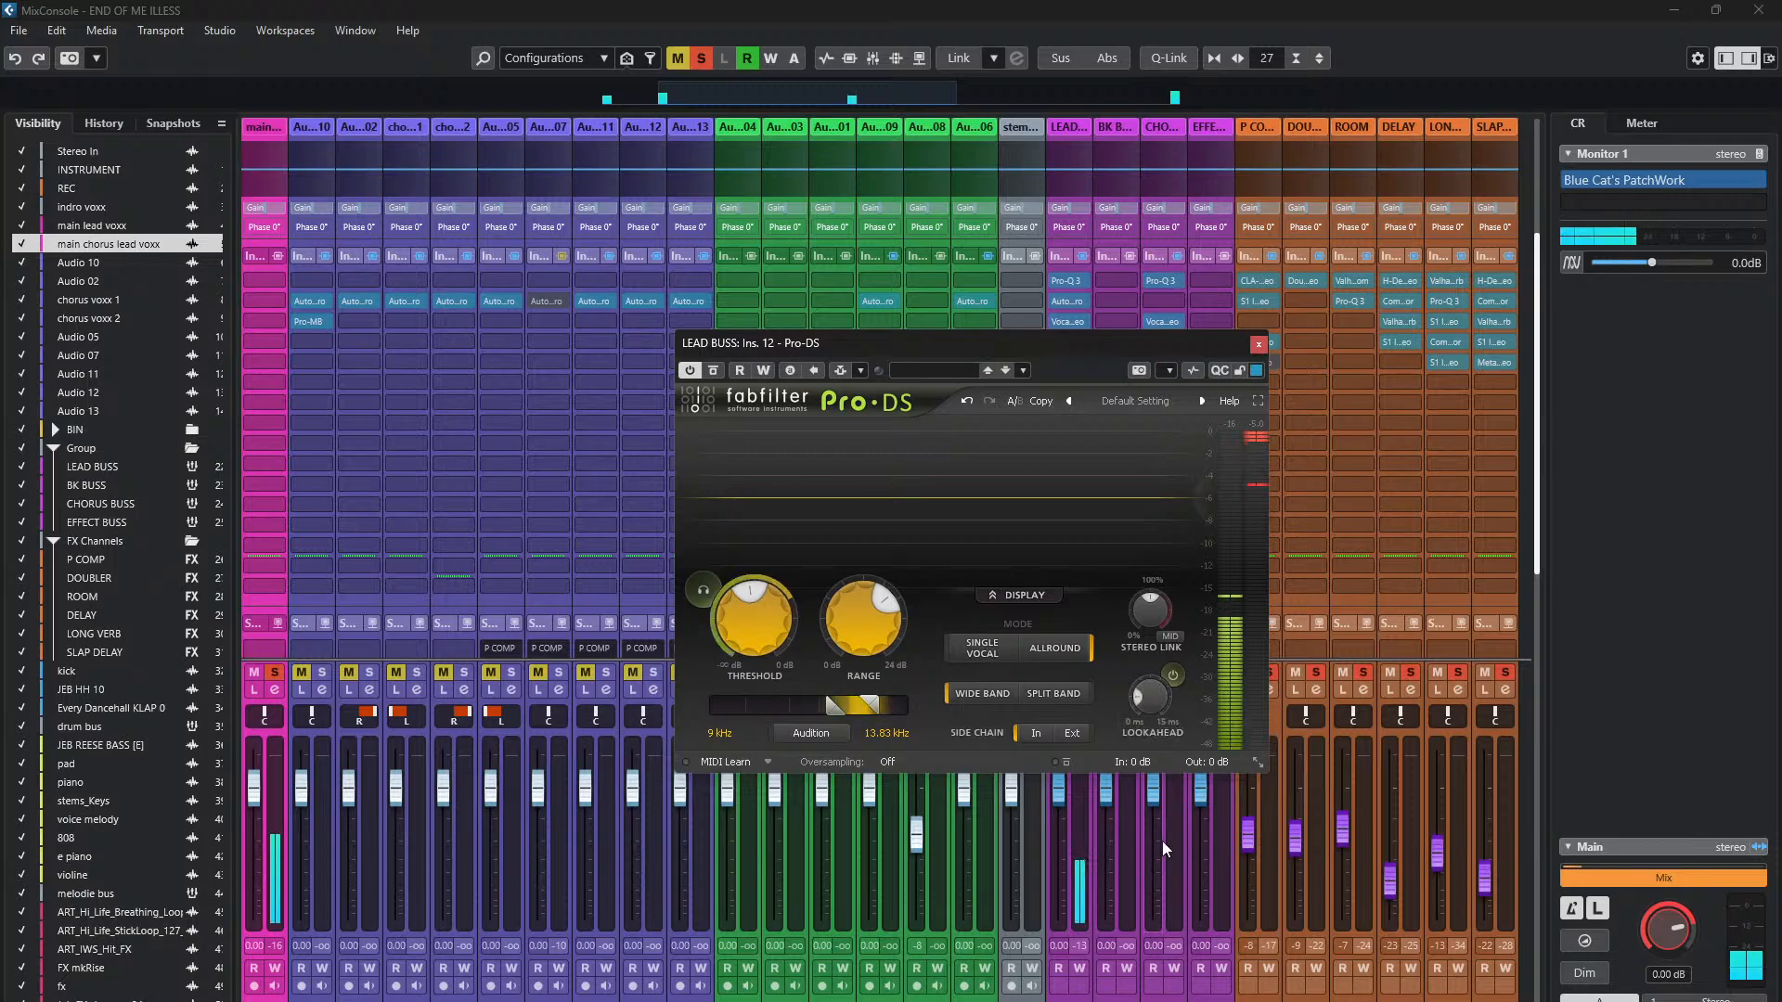
pyautogui.moveTo(1146, 702)
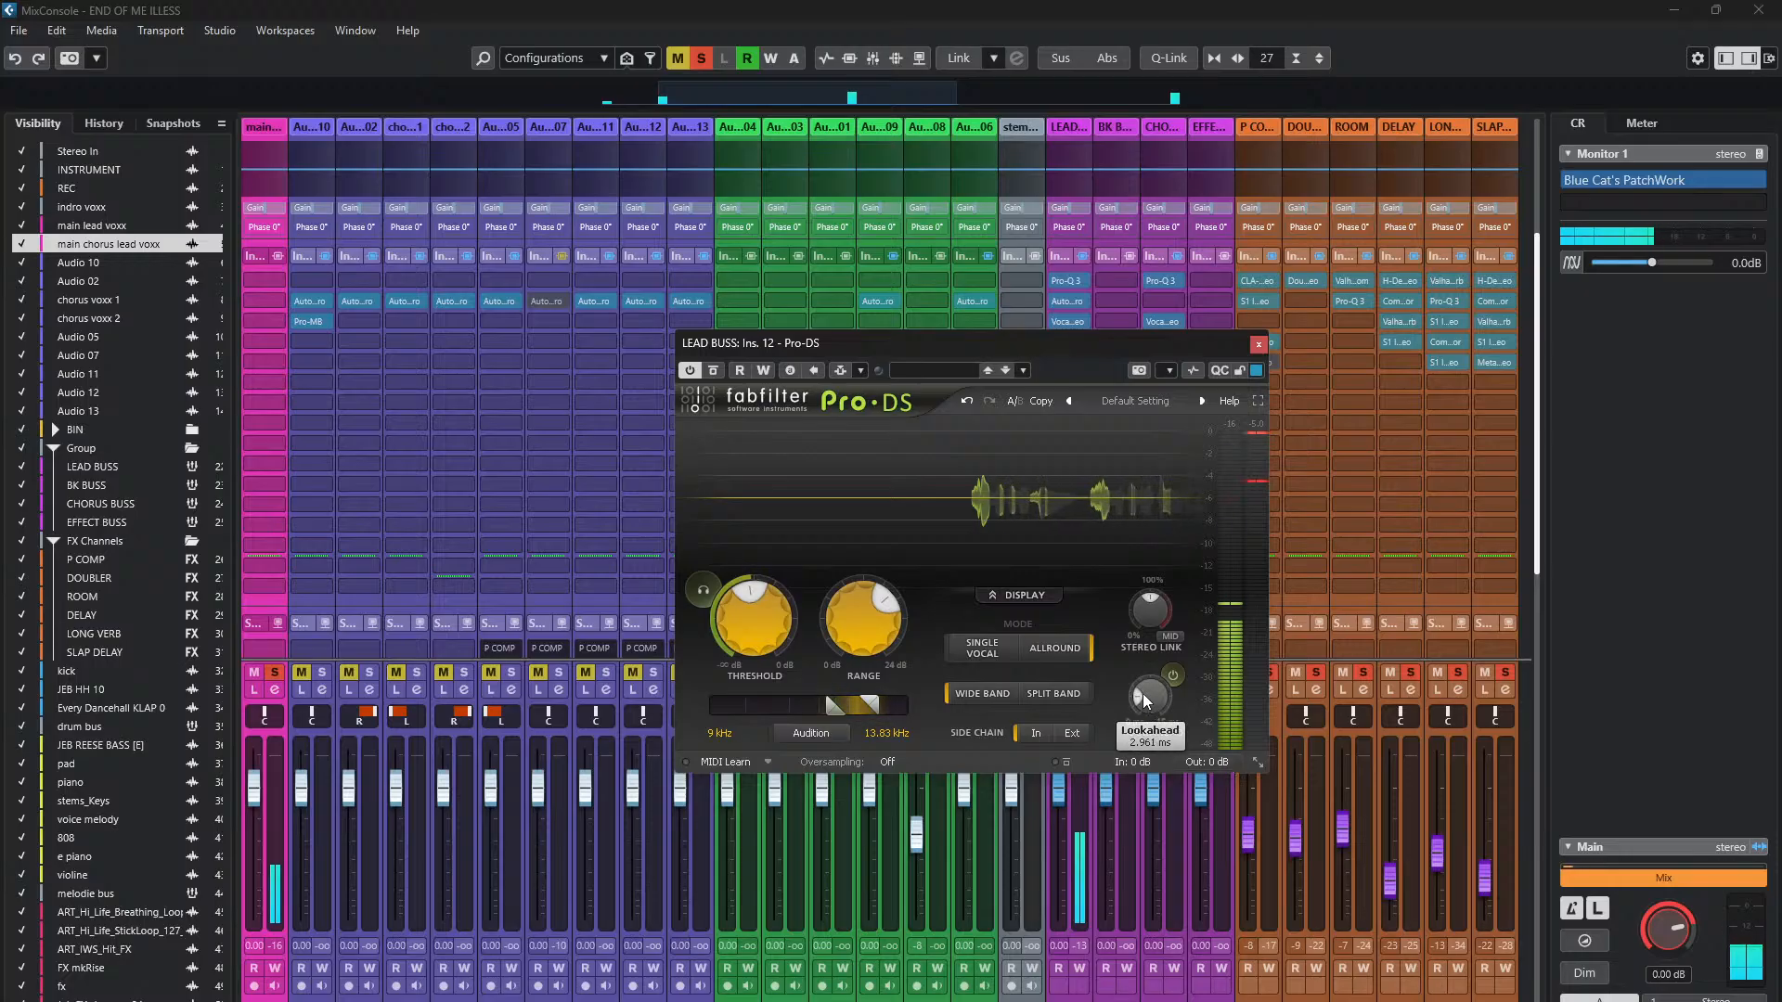
pyautogui.moveTo(1145, 703); pyautogui.dragTo(1143, 702)
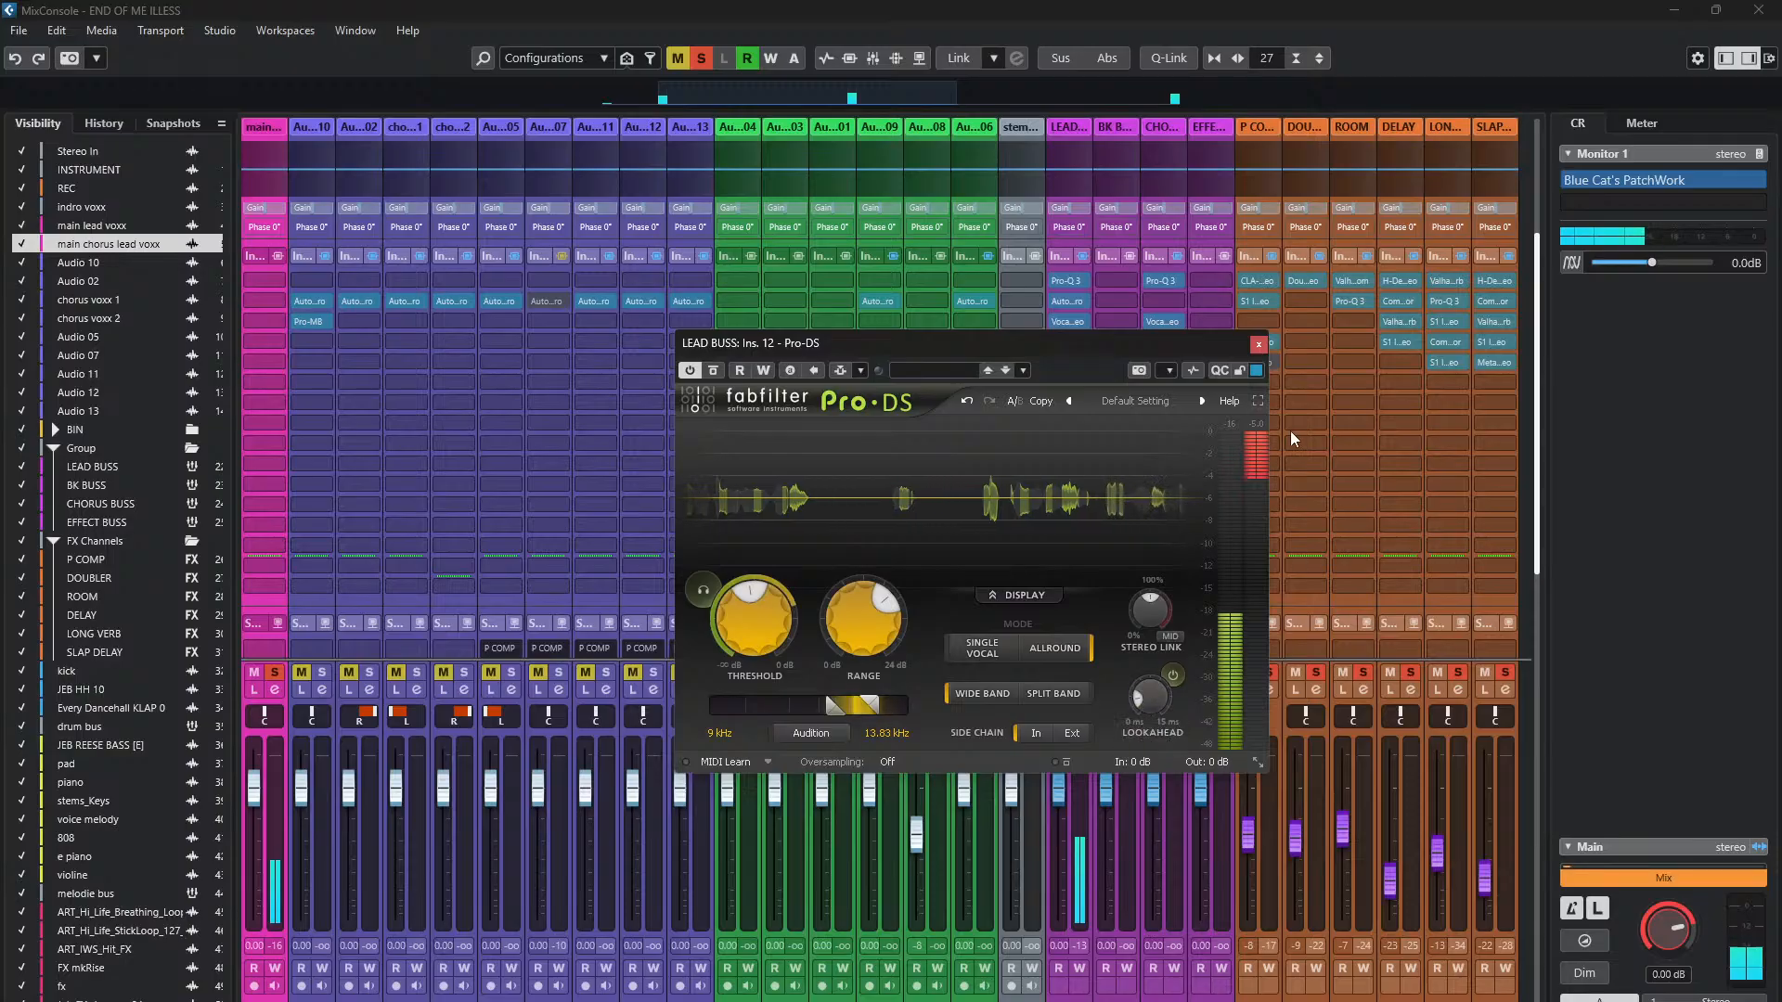
pyautogui.moveTo(1148, 695); pyautogui.dragTo(1130, 552)
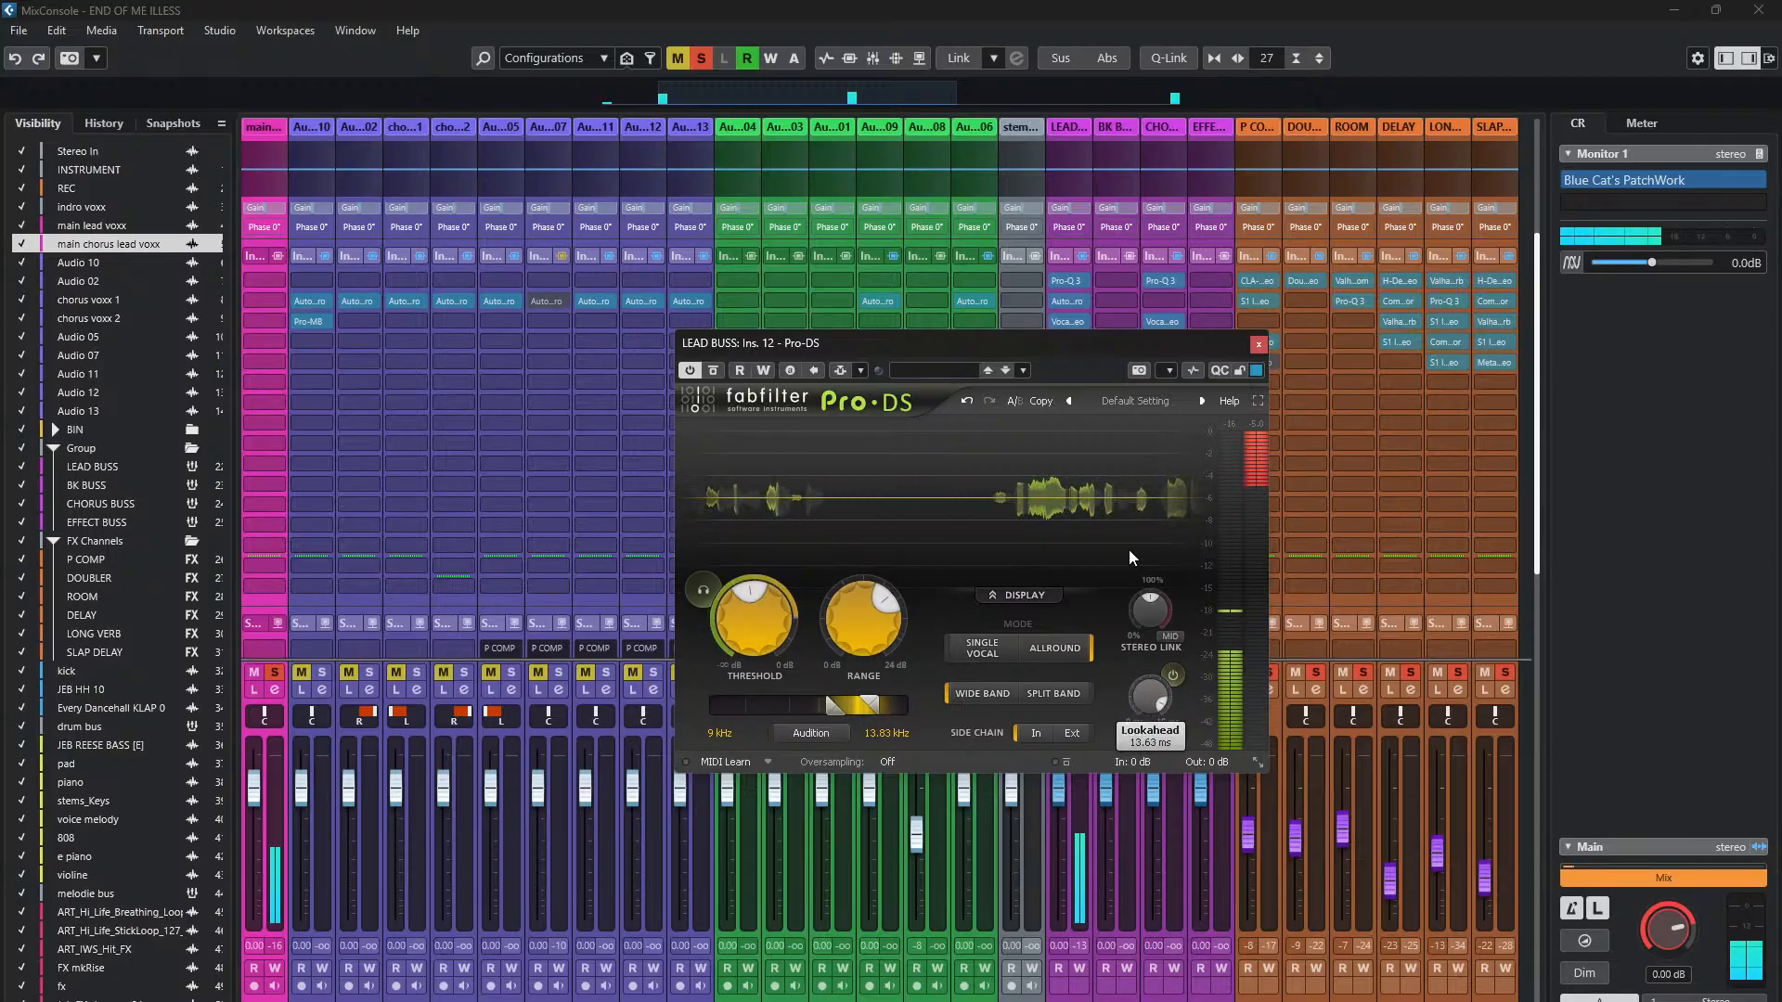
pyautogui.moveTo(1128, 549); pyautogui.dragTo(1128, 672)
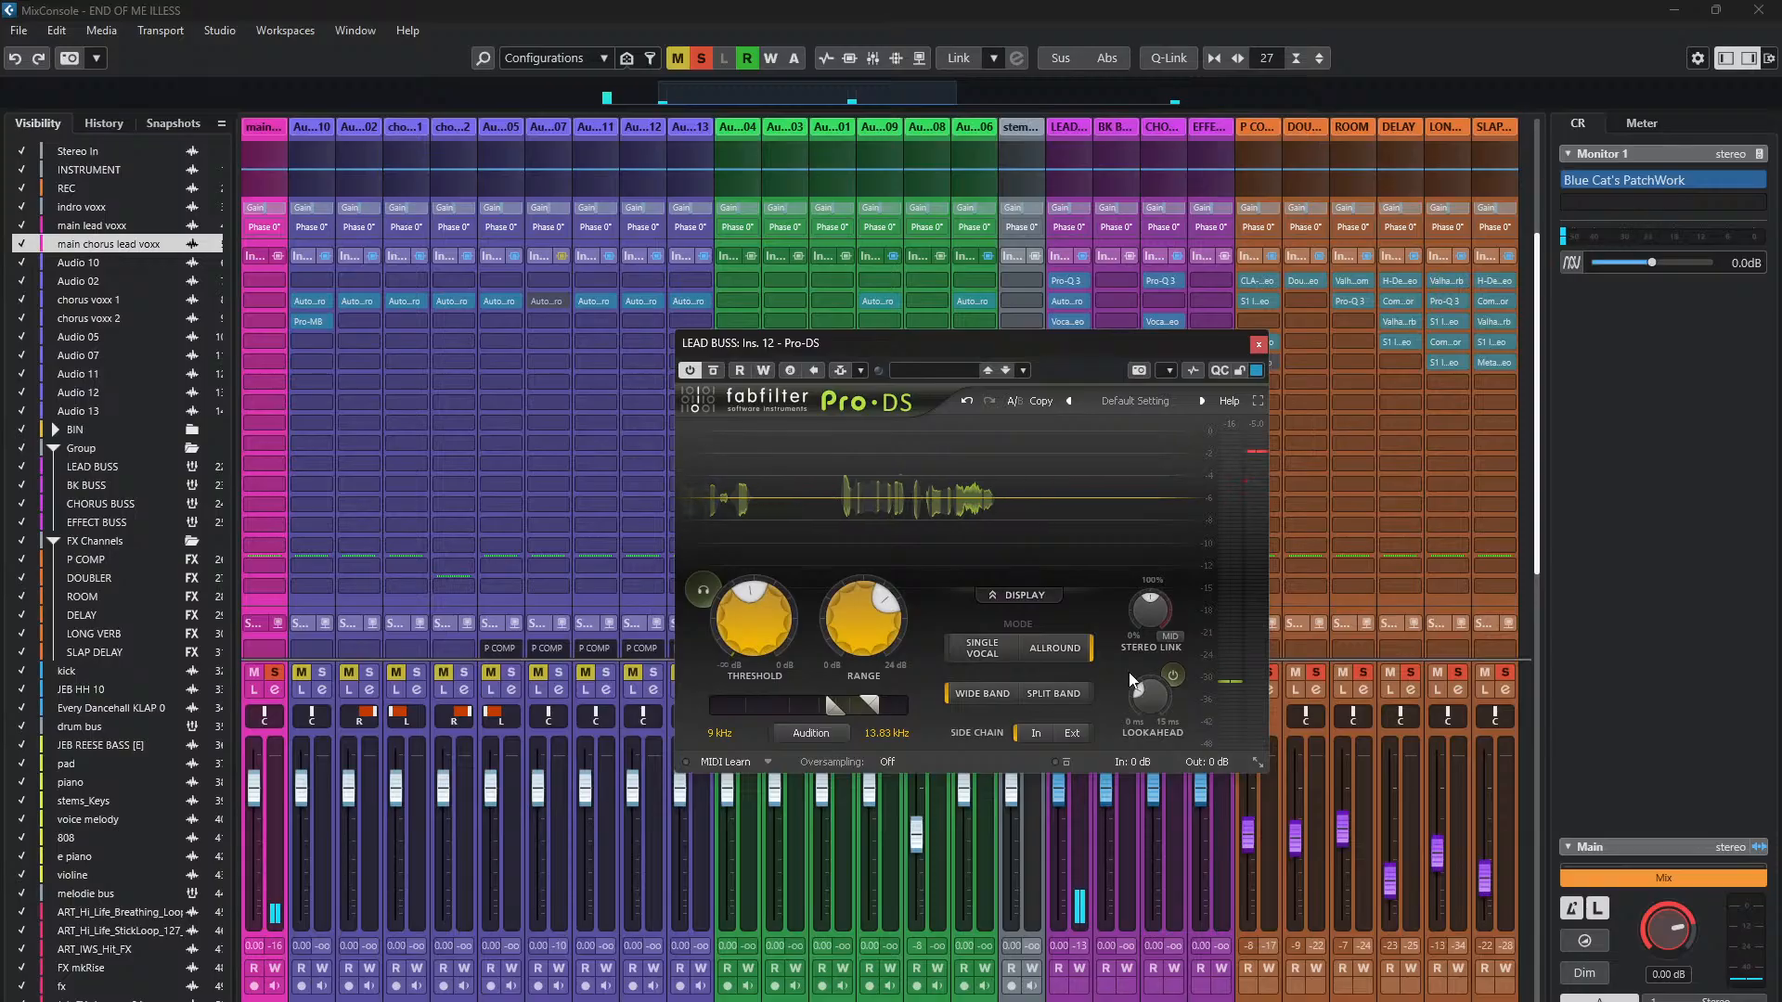
pyautogui.click(1259, 345)
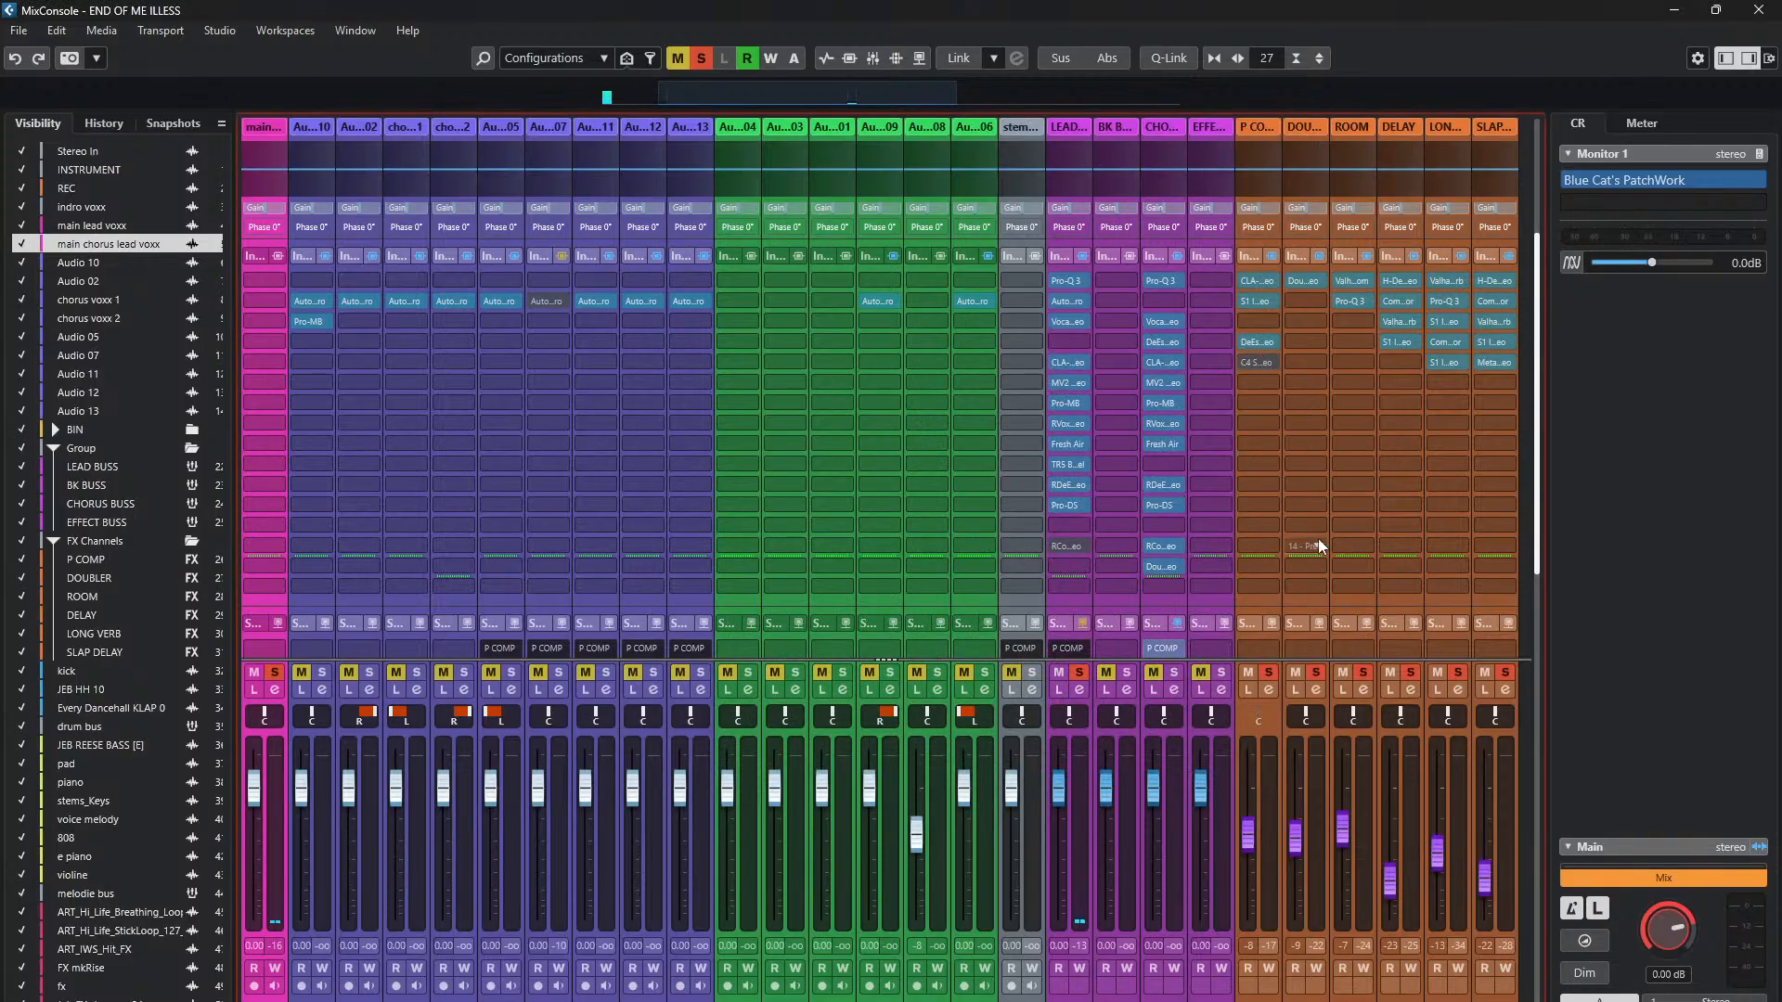
# - Activate the RCompressor insert on the LEAD BUSS and reposition its window beside the lead channel while auditioning the chorus lead
pyautogui.click(1069, 548)
pyautogui.moveTo(1275, 353); pyautogui.dragTo(934, 319)
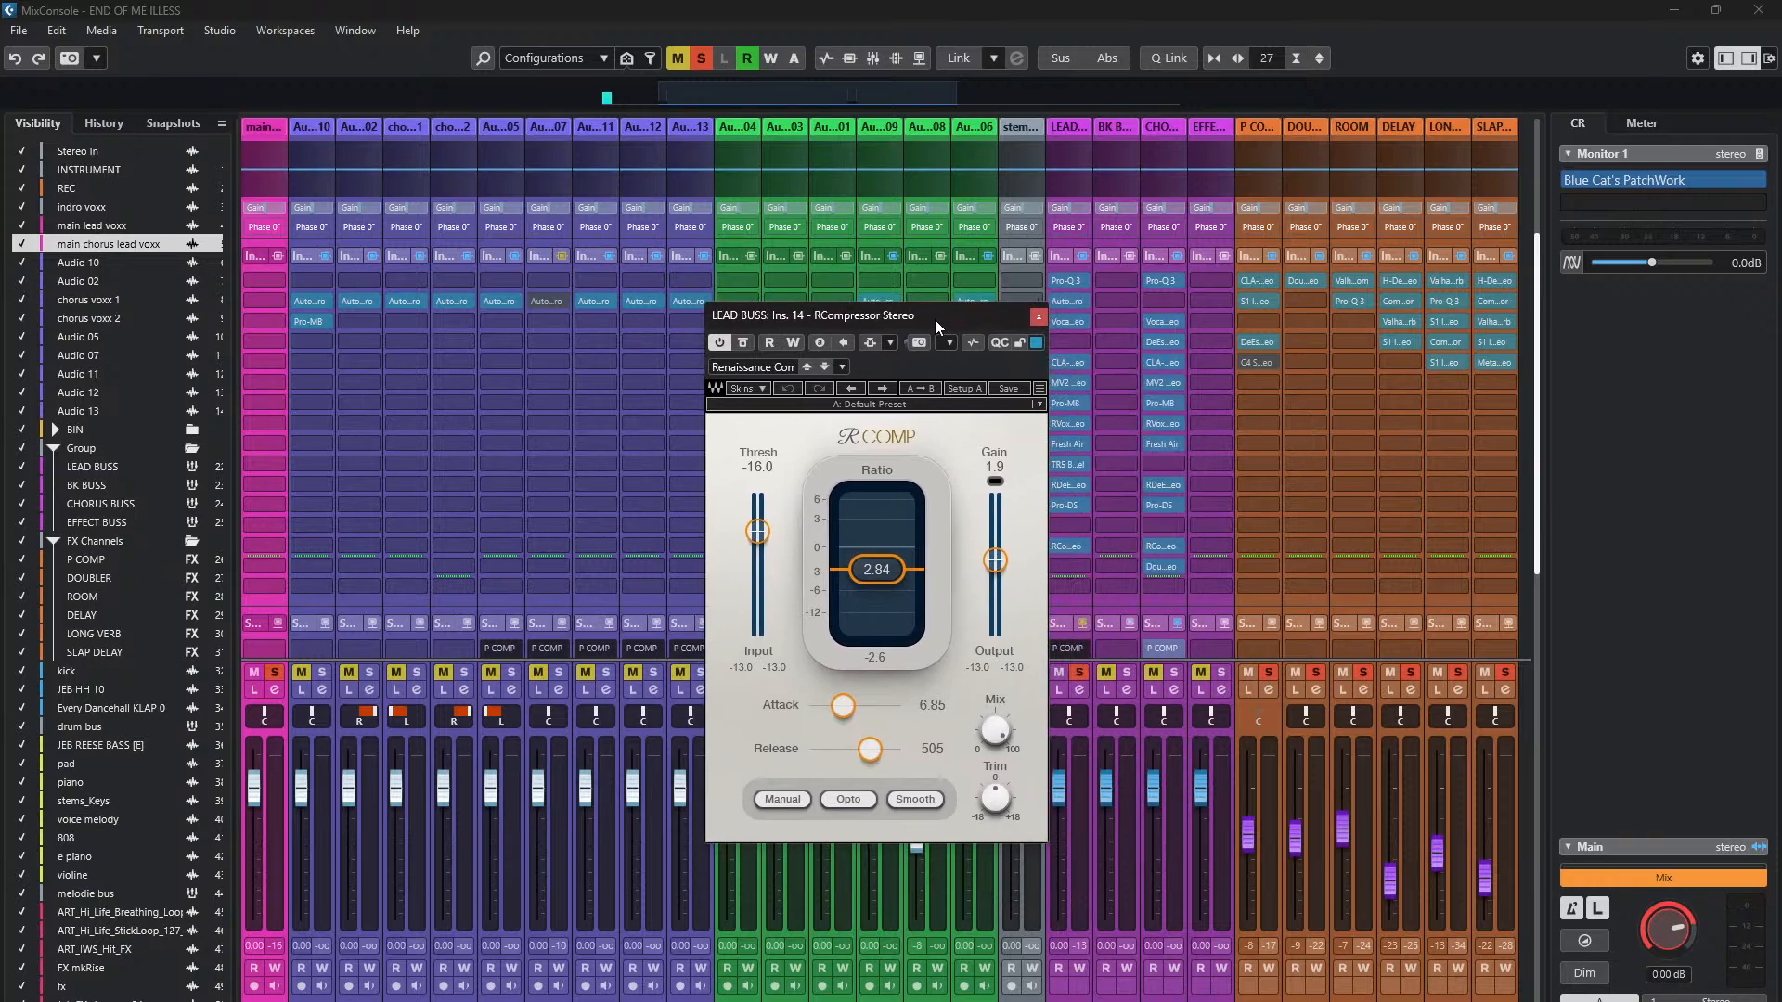
pyautogui.moveTo(937, 320)
pyautogui.mouseDown()
pyautogui.moveTo(977, 320)
pyautogui.moveTo(915, 321)
pyautogui.mouseUp()
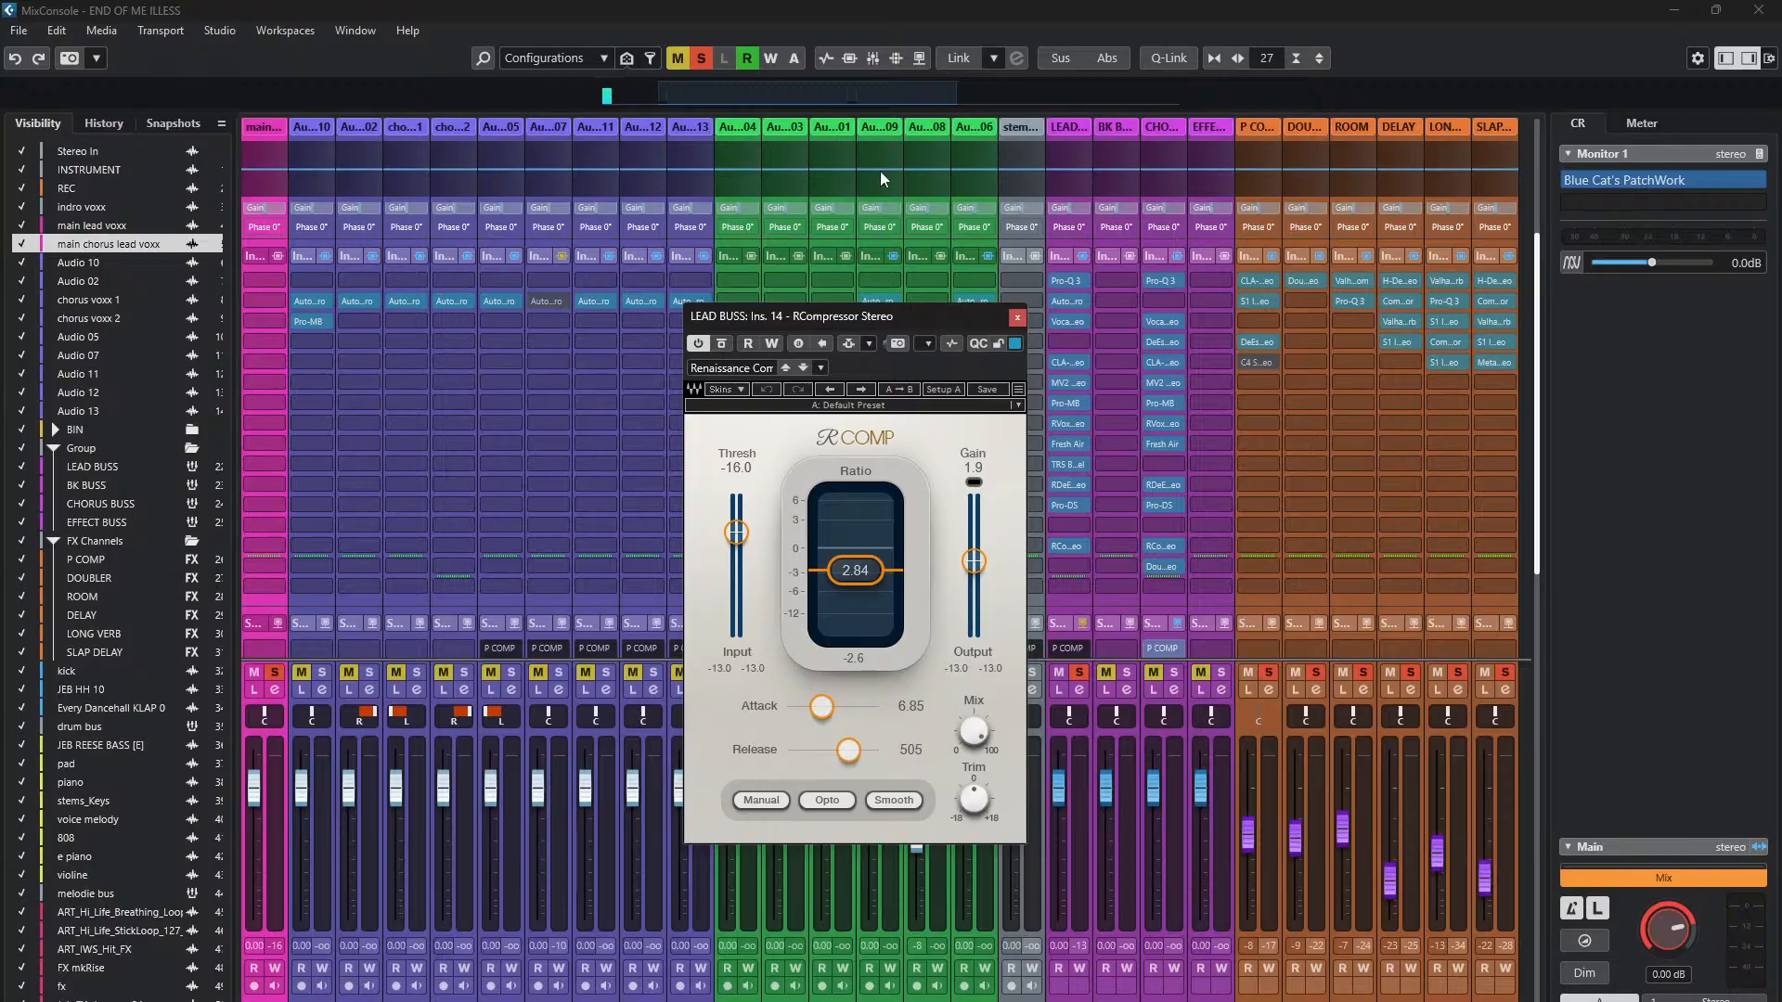
pyautogui.moveTo(865, 327); pyautogui.dragTo(922, 325)
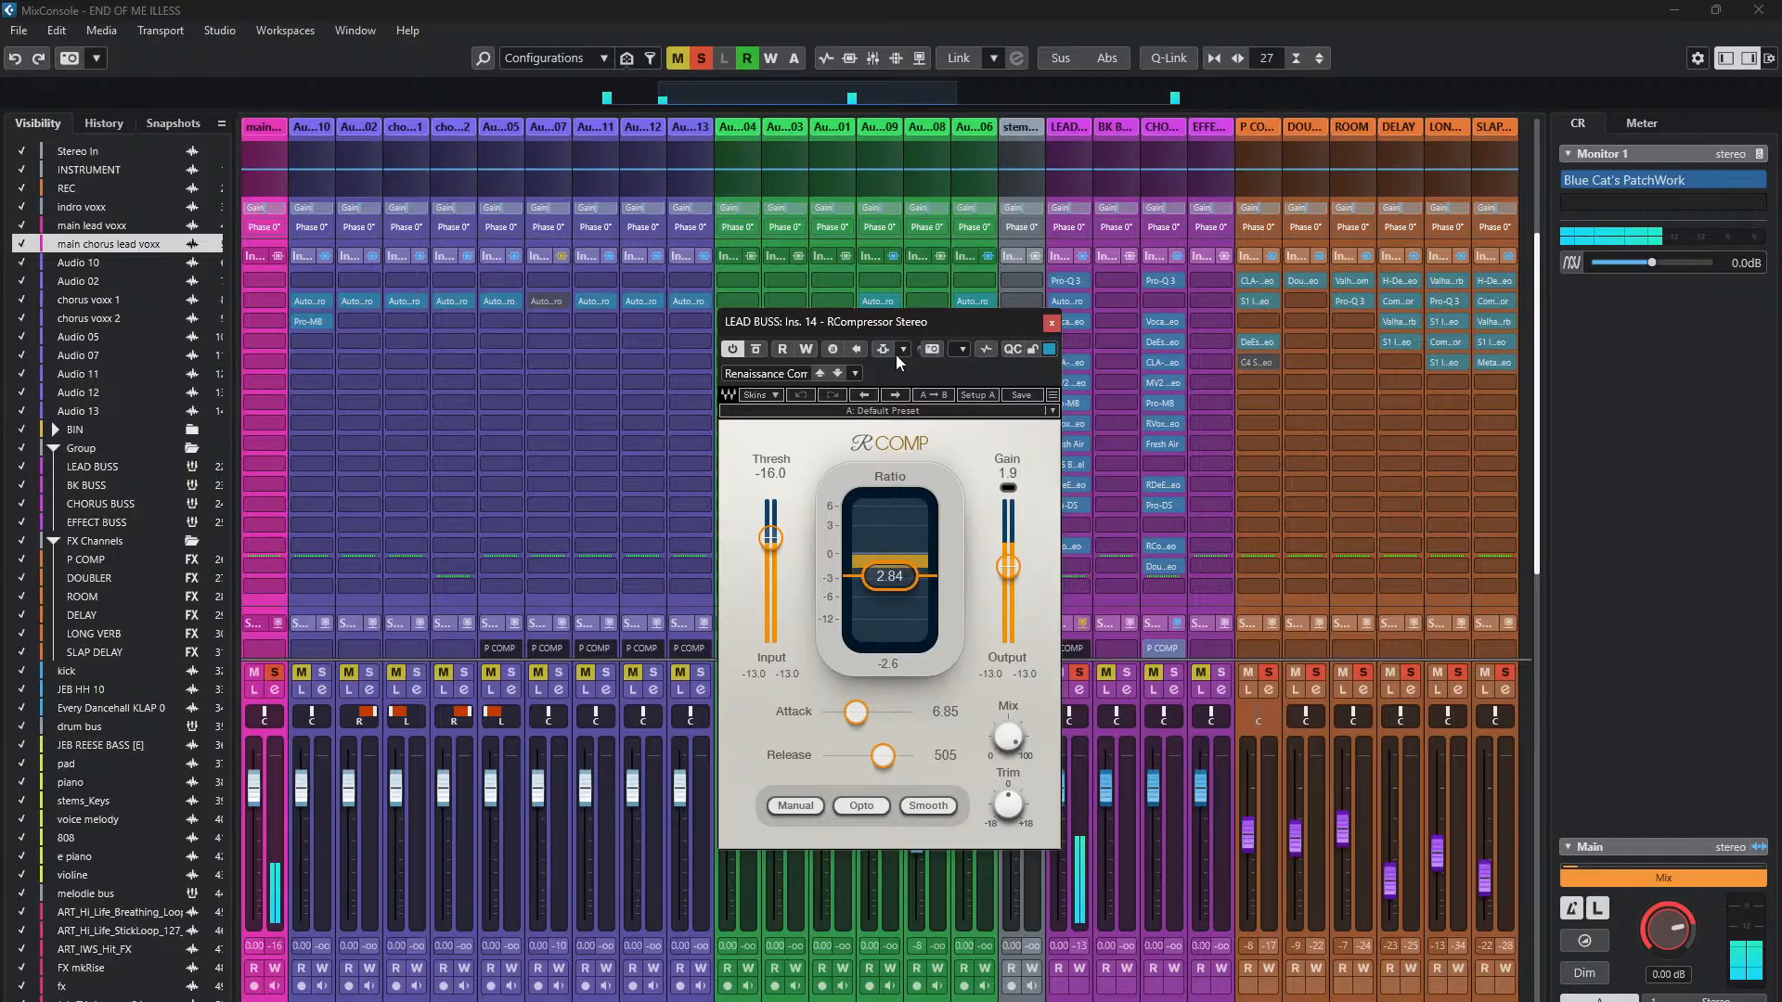
# - Compare the LEAD BUSS with RCompressor bypassed and active during playback, and set the compressor's attack to 6.99
pyautogui.click(757, 347)
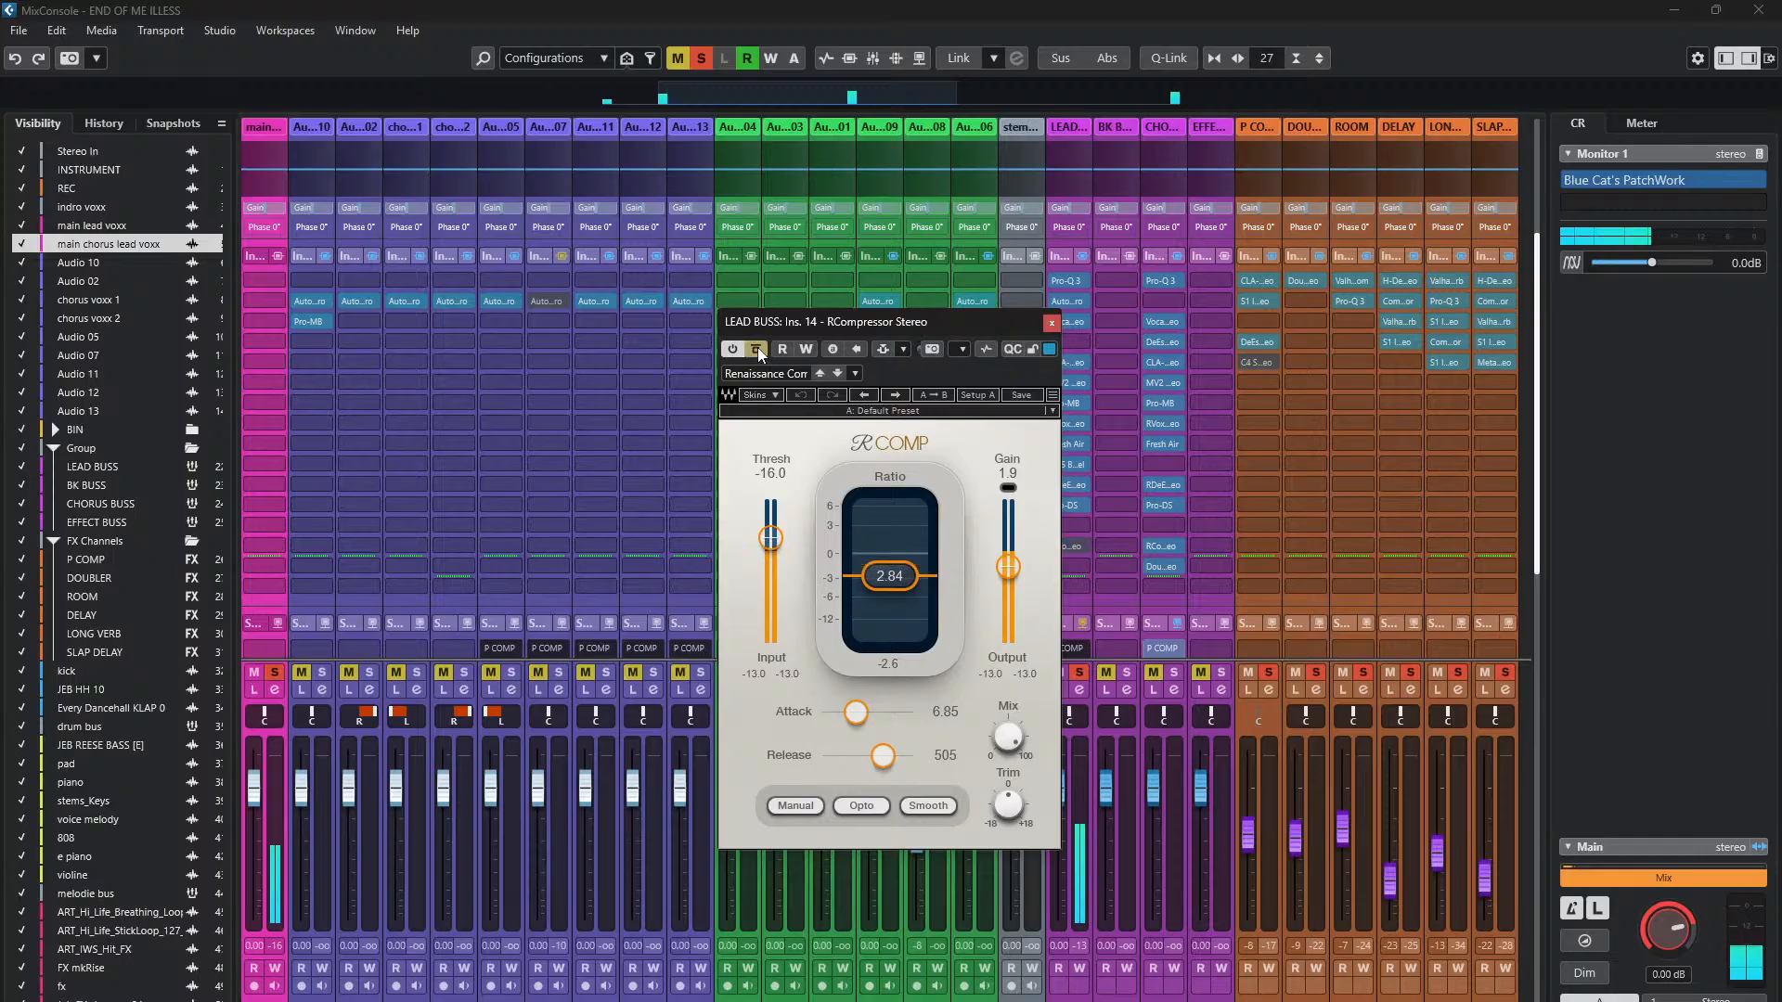
pyautogui.click(758, 348)
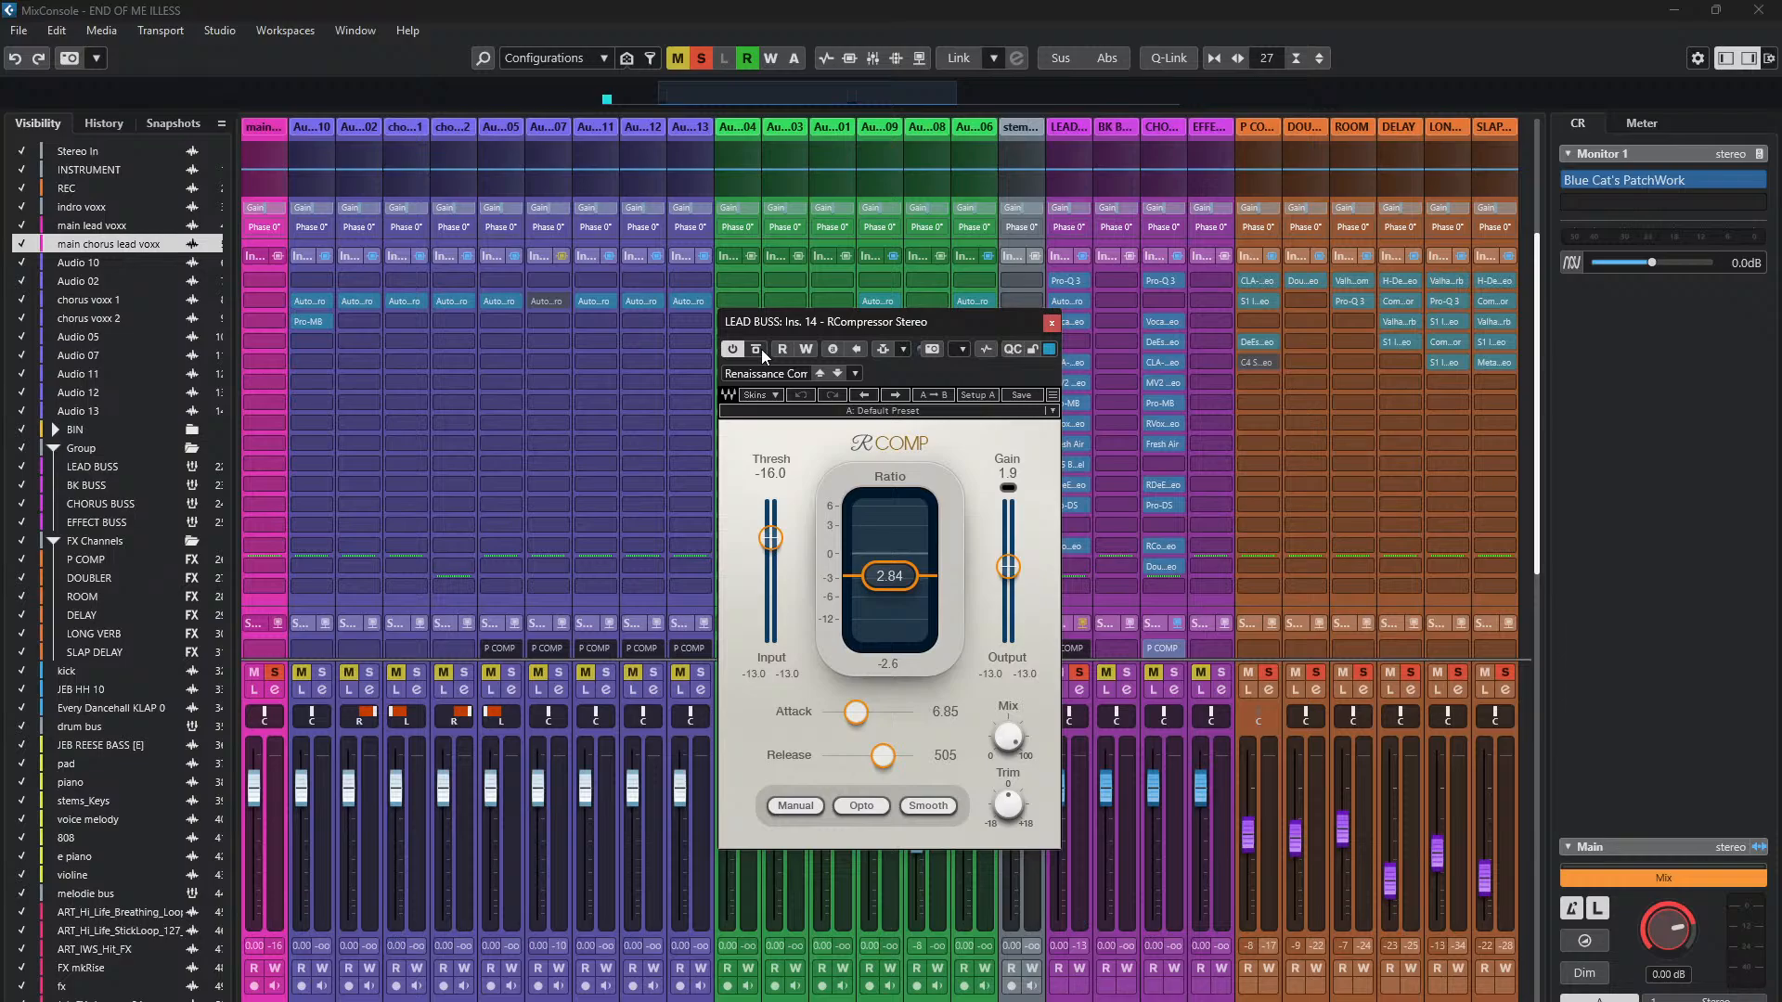
pyautogui.click(793, 805)
pyautogui.click(855, 714)
pyautogui.click(889, 577)
pyautogui.press('space')
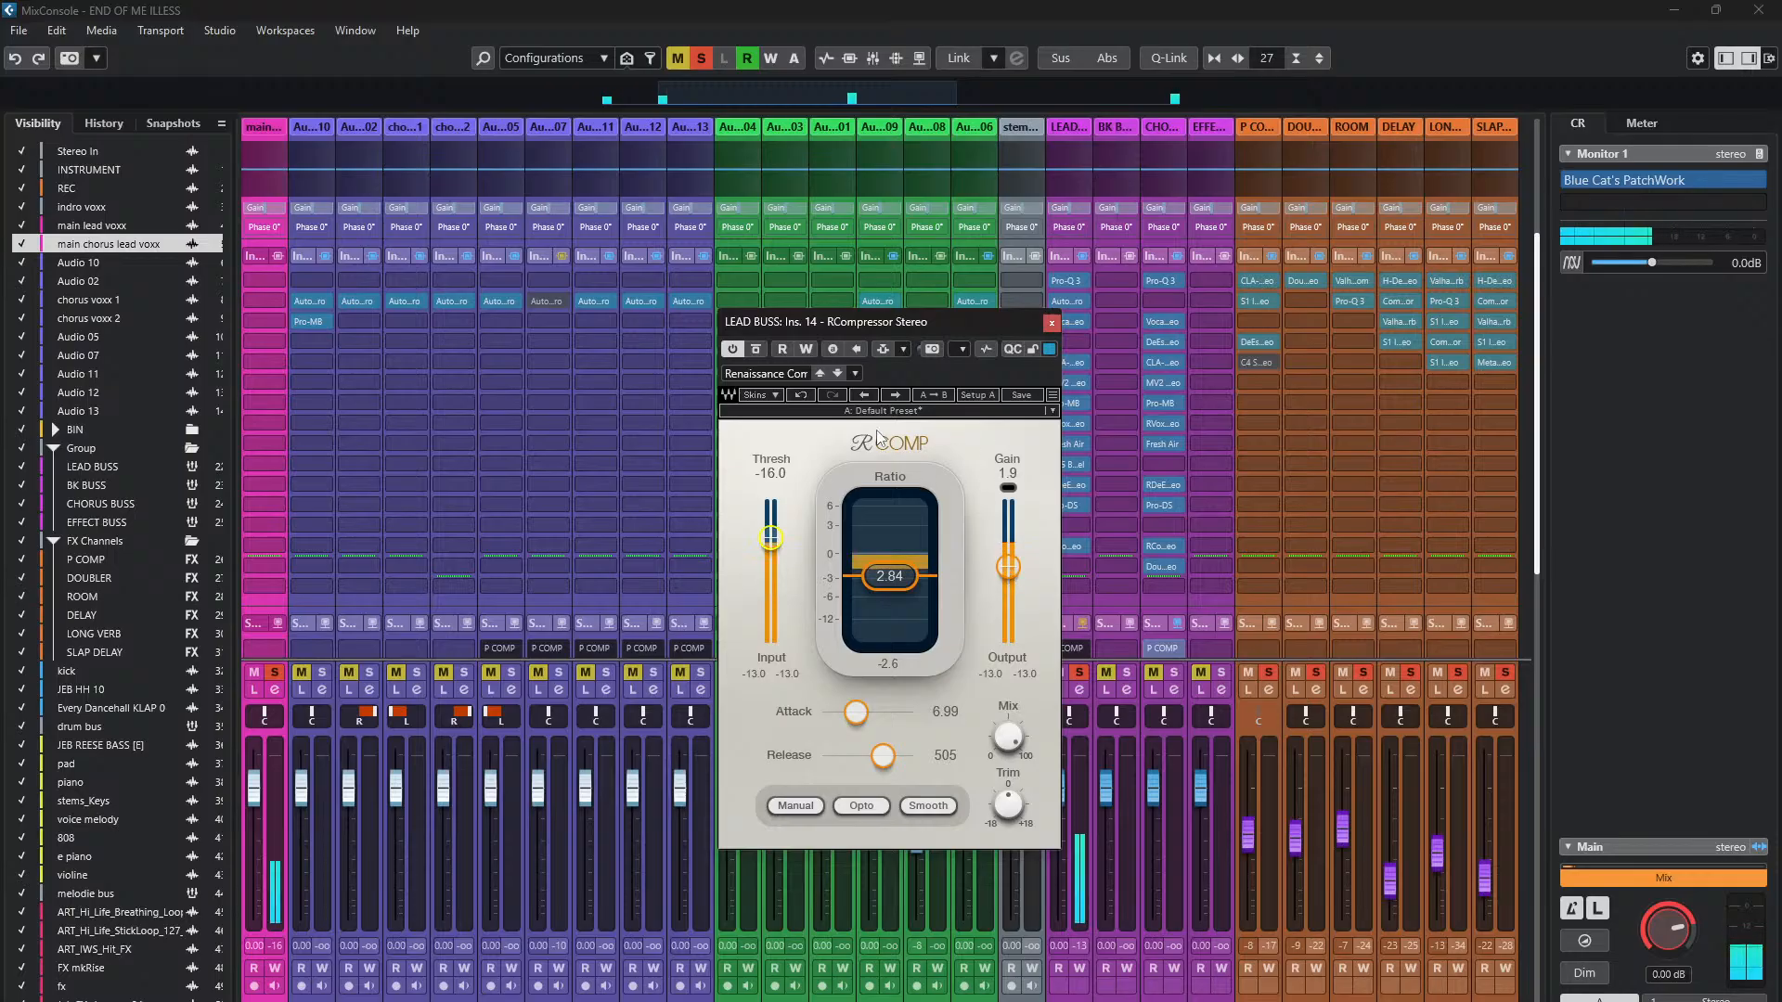
pyautogui.click(758, 349)
pyautogui.press('space')
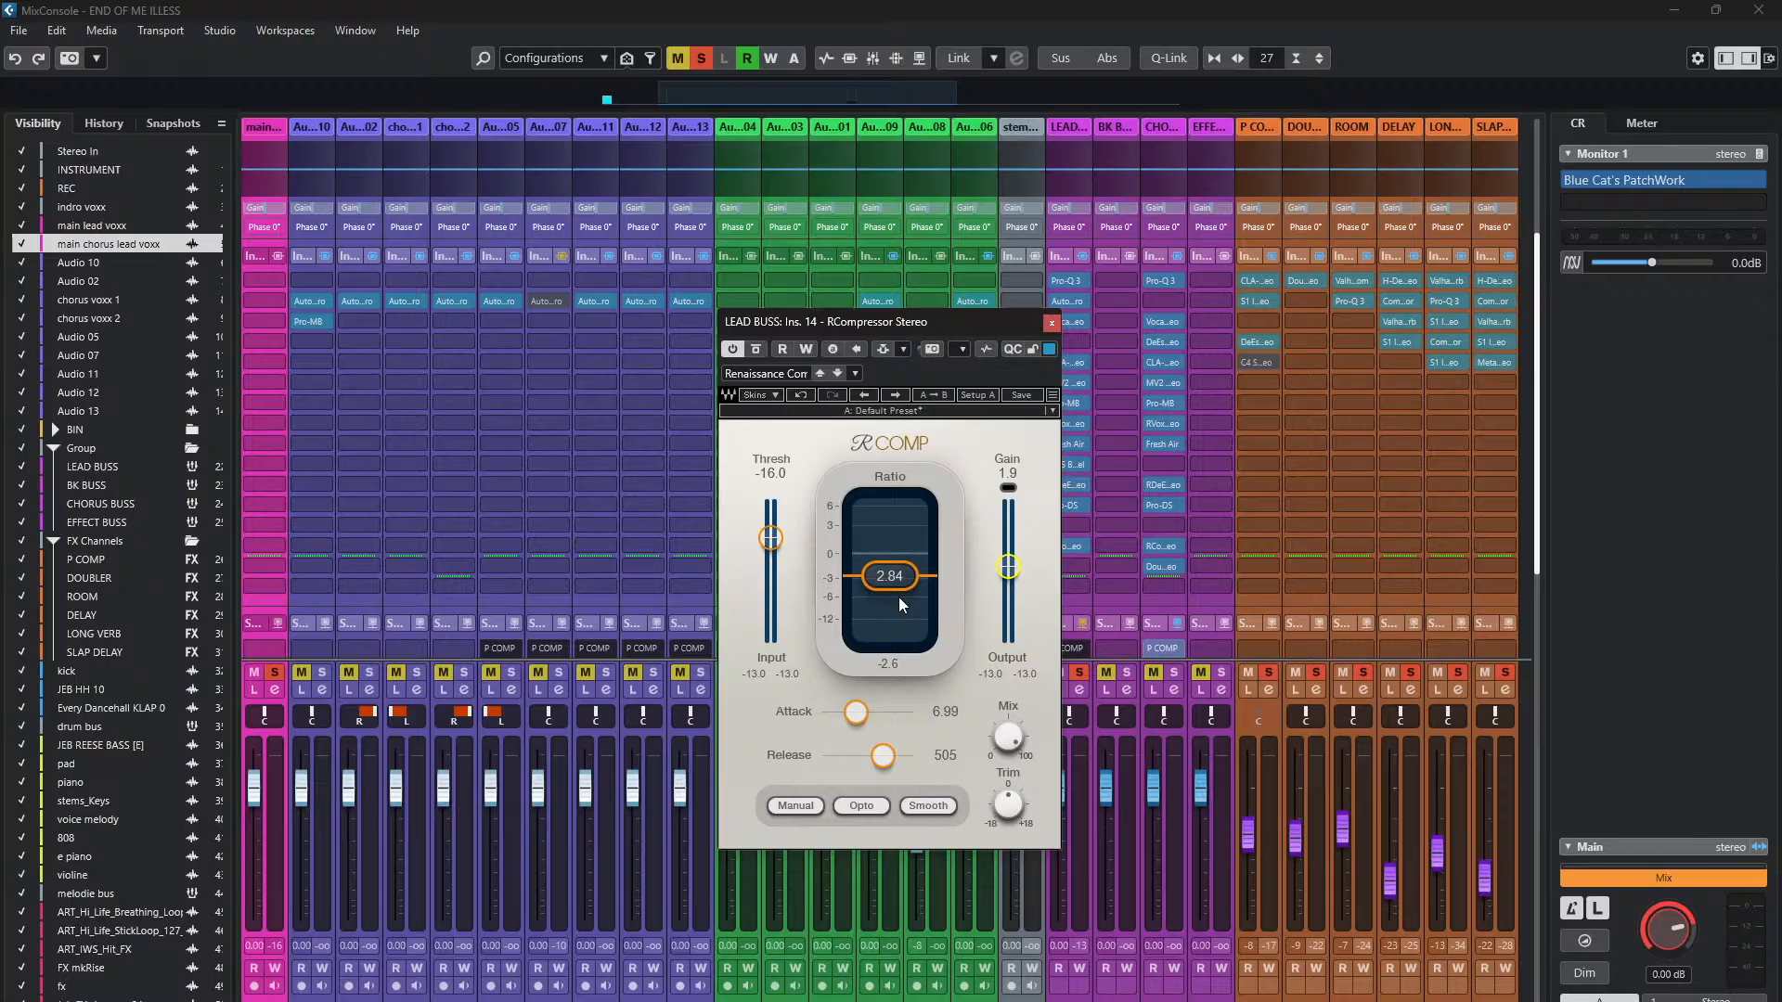
# - Preview the Dark and Legacy skins of RCompressor and restore the Light skin
pyautogui.click(759, 394)
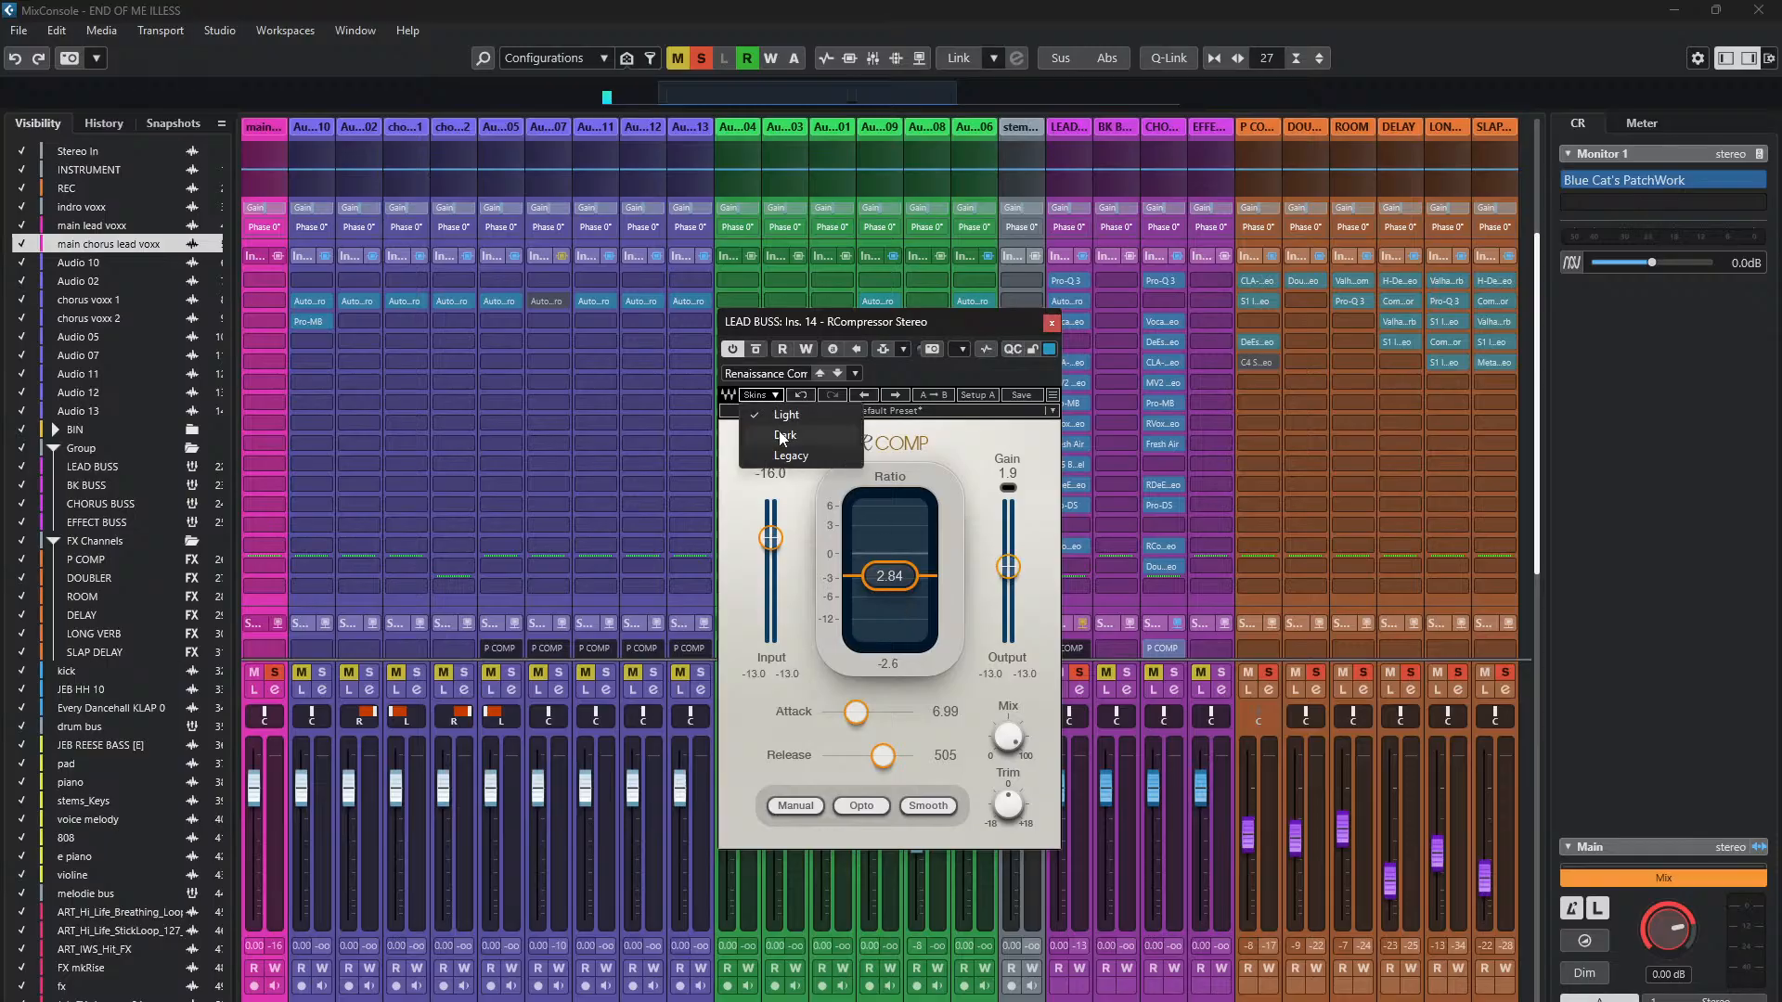
pyautogui.click(782, 436)
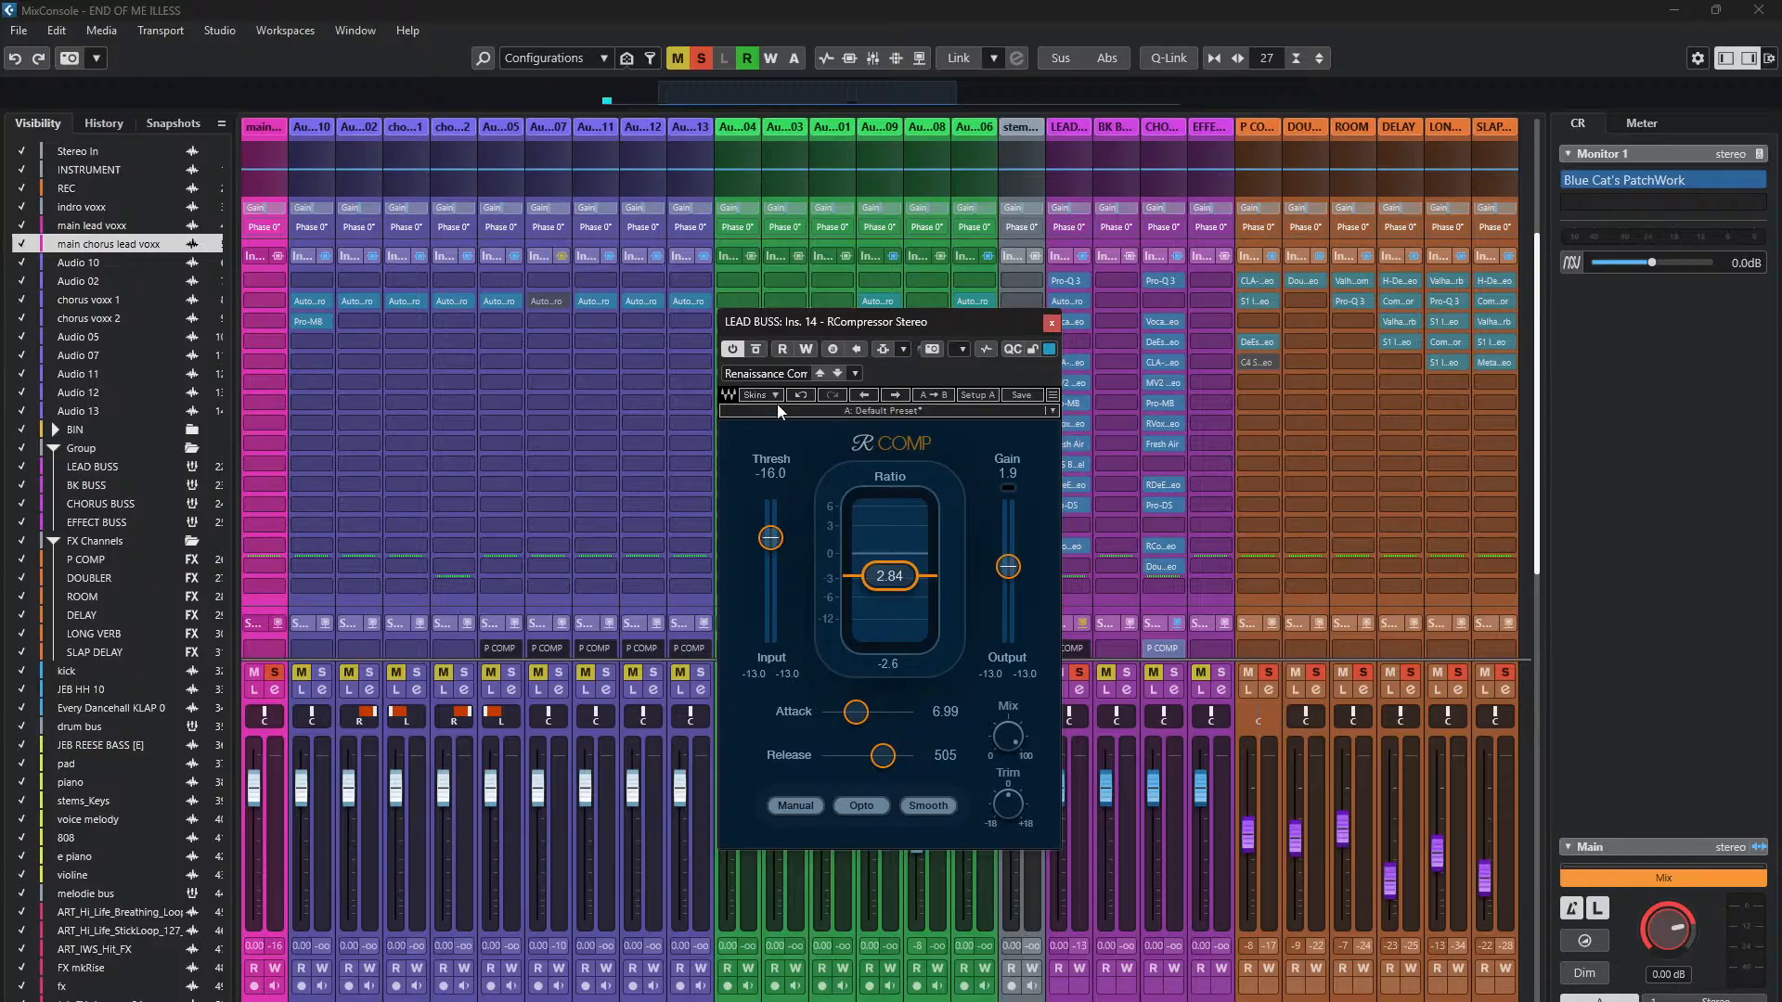
pyautogui.click(773, 399)
pyautogui.click(785, 458)
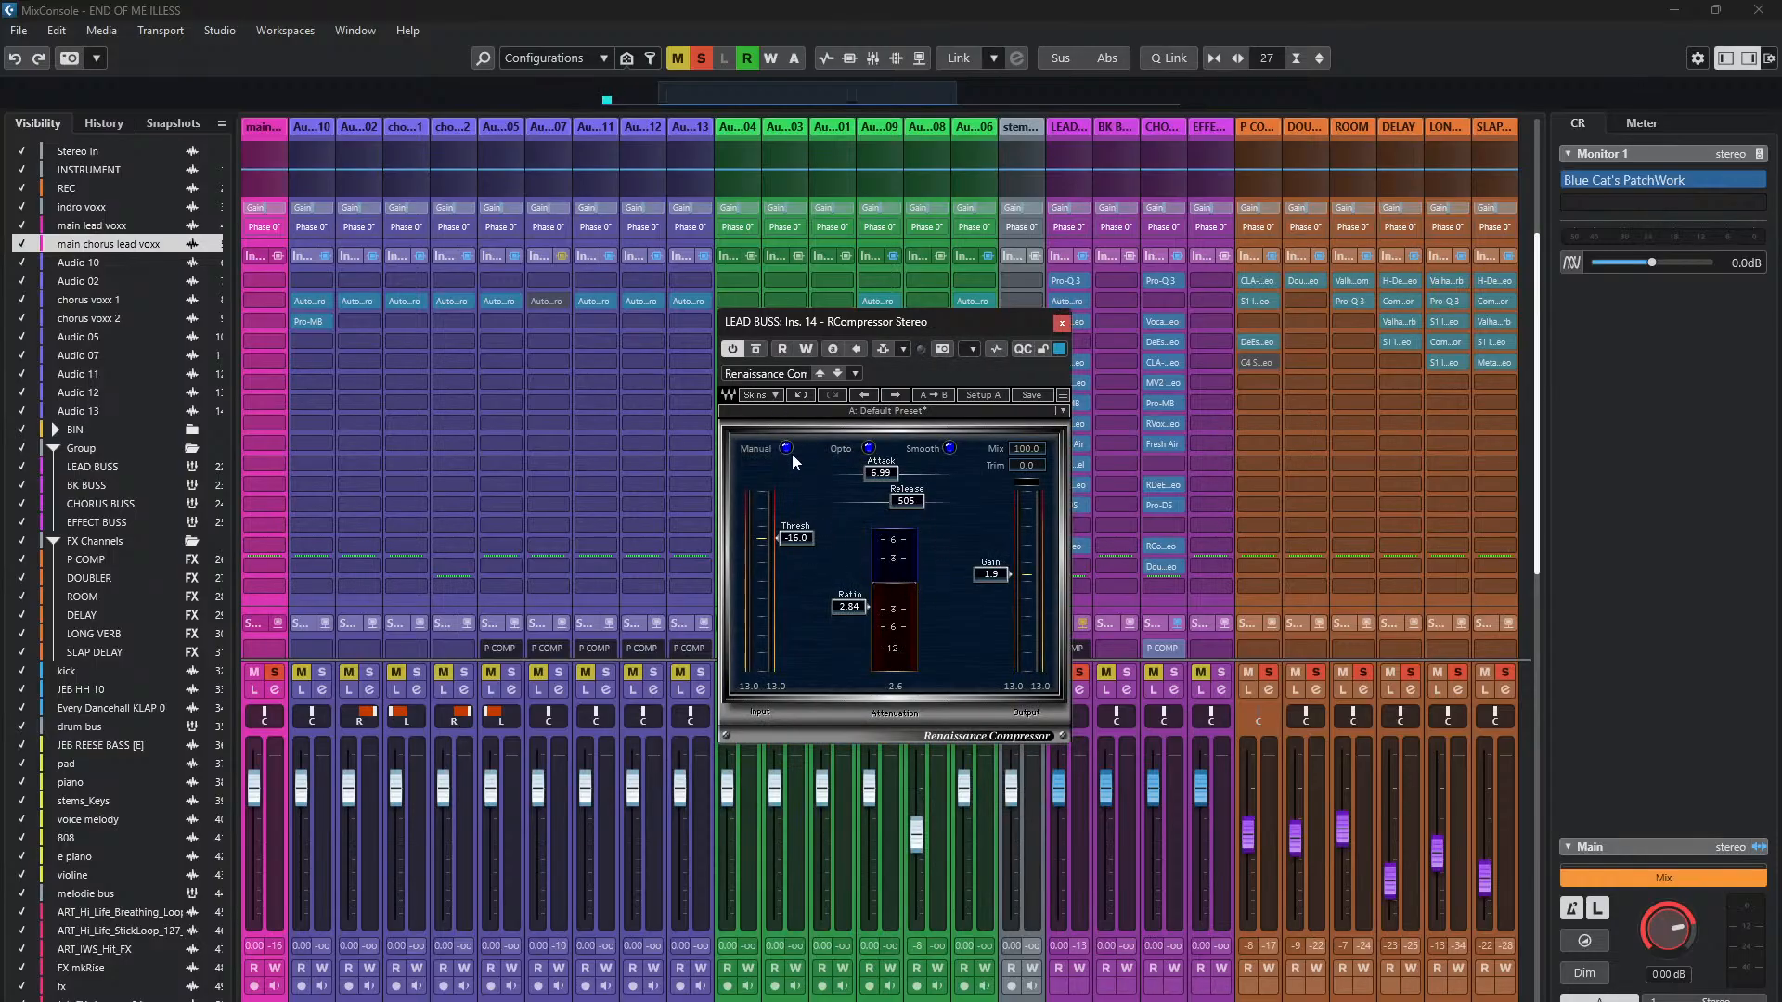
pyautogui.click(772, 395)
pyautogui.click(785, 443)
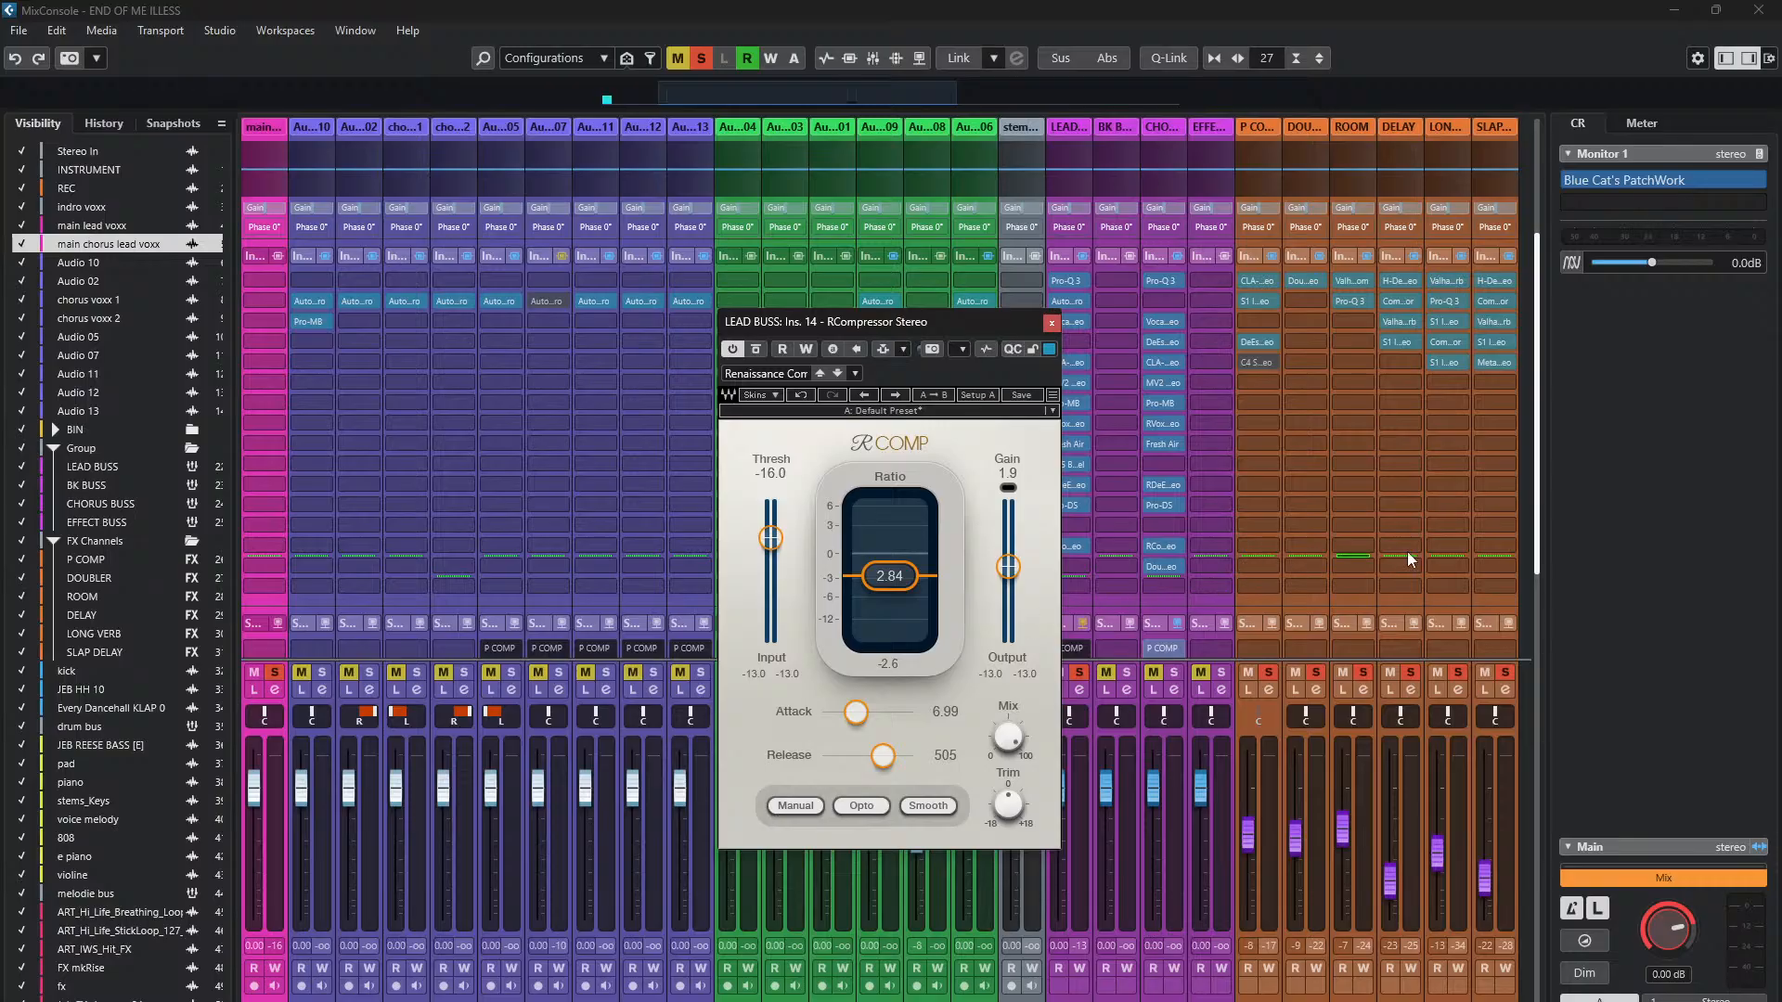
# - Close RCompressor and compare the LEAD BUSS with all its inserts bypassed and active
pyautogui.moveTo(958, 323)
pyautogui.mouseDown()
pyautogui.moveTo(933, 316)
pyautogui.moveTo(967, 315)
pyautogui.mouseUp()
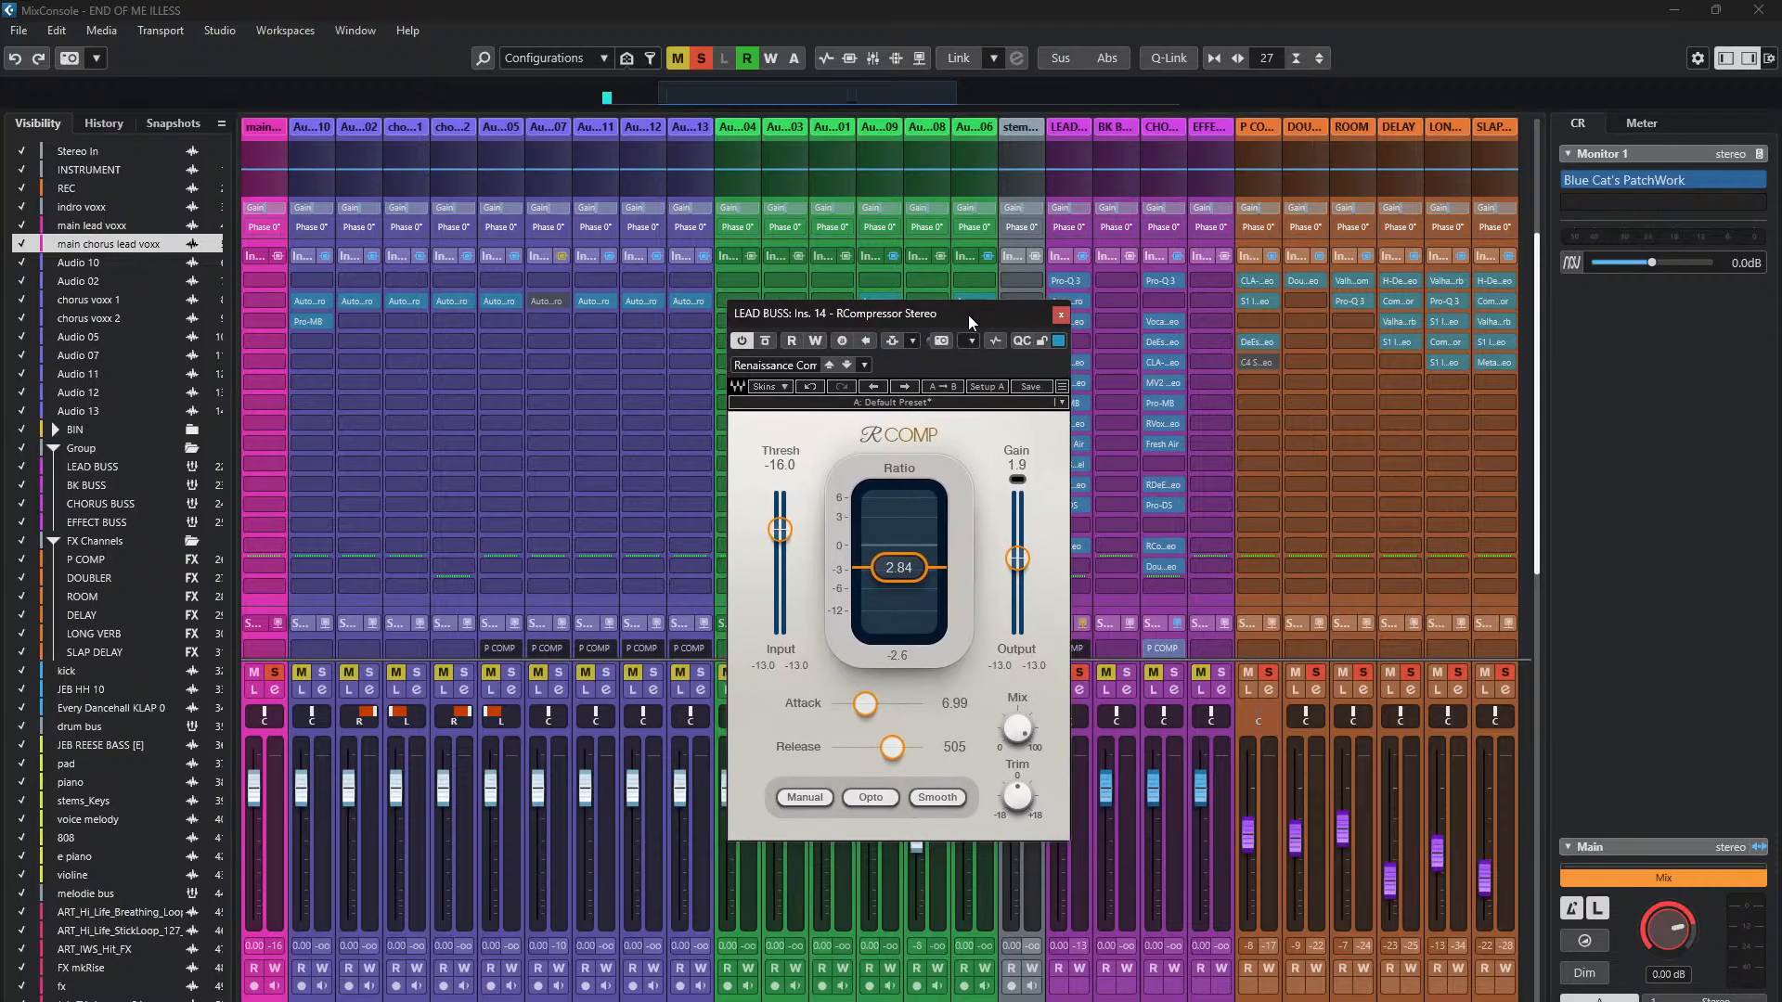
pyautogui.click(1061, 315)
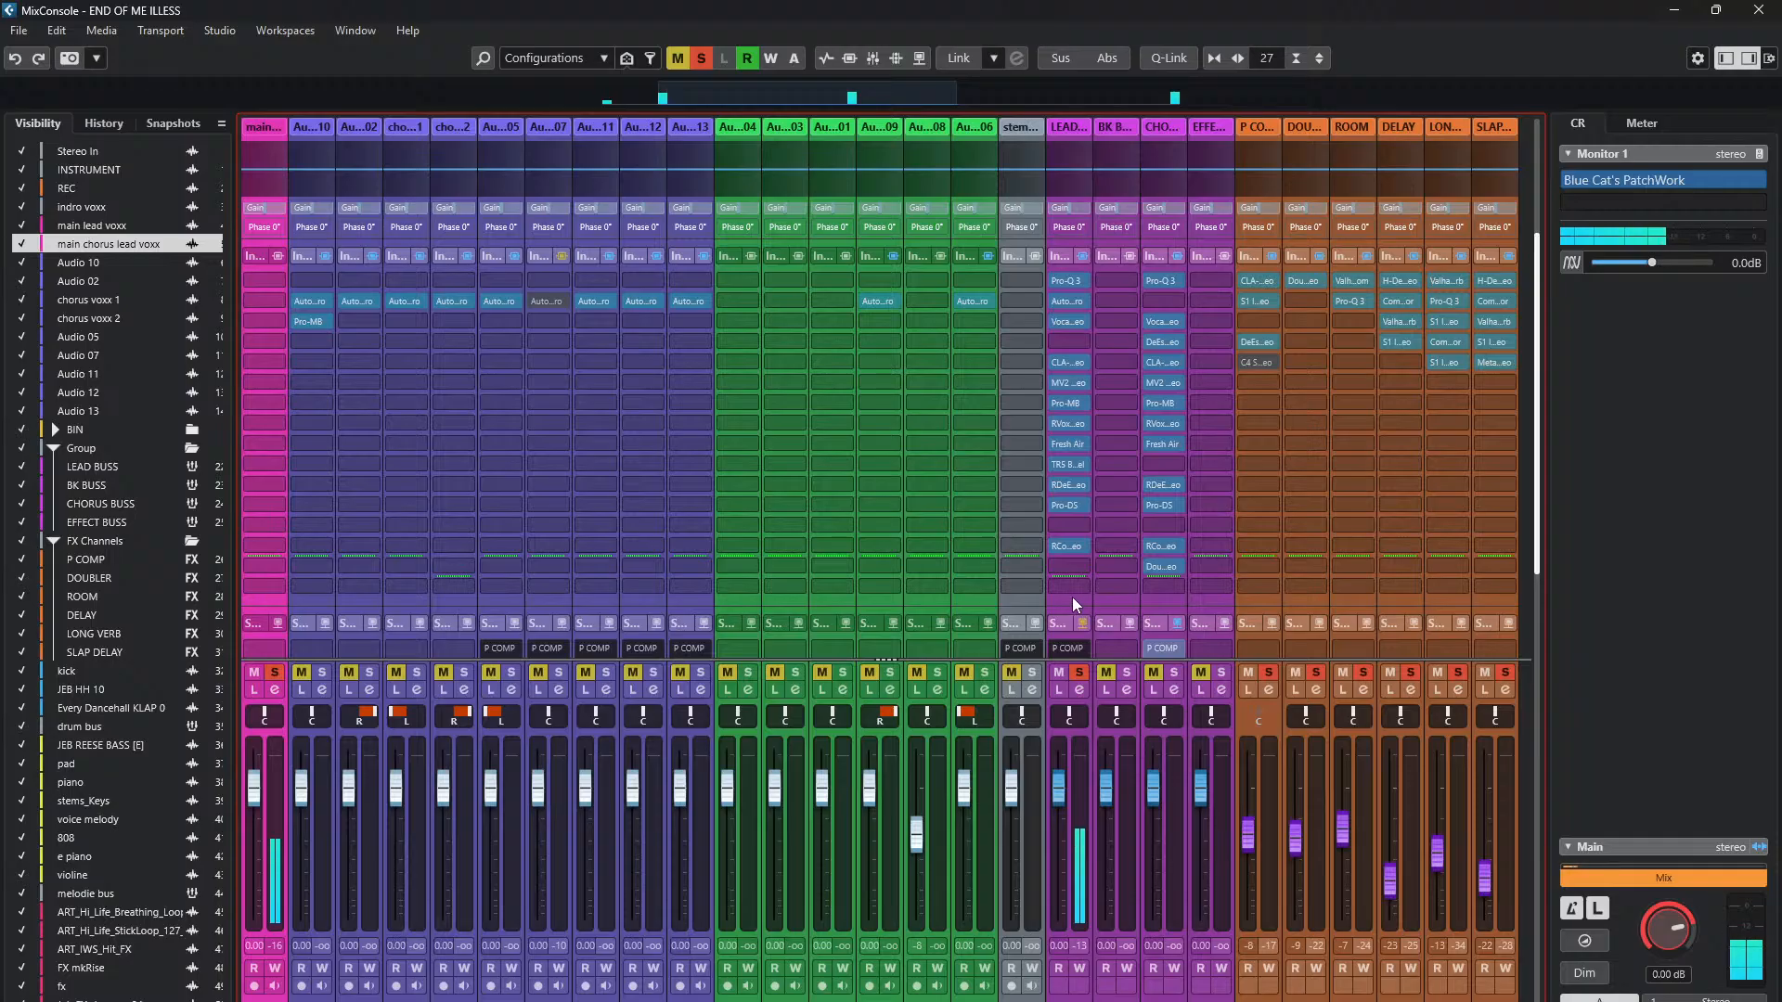
pyautogui.click(1083, 258)
pyautogui.click(1084, 258)
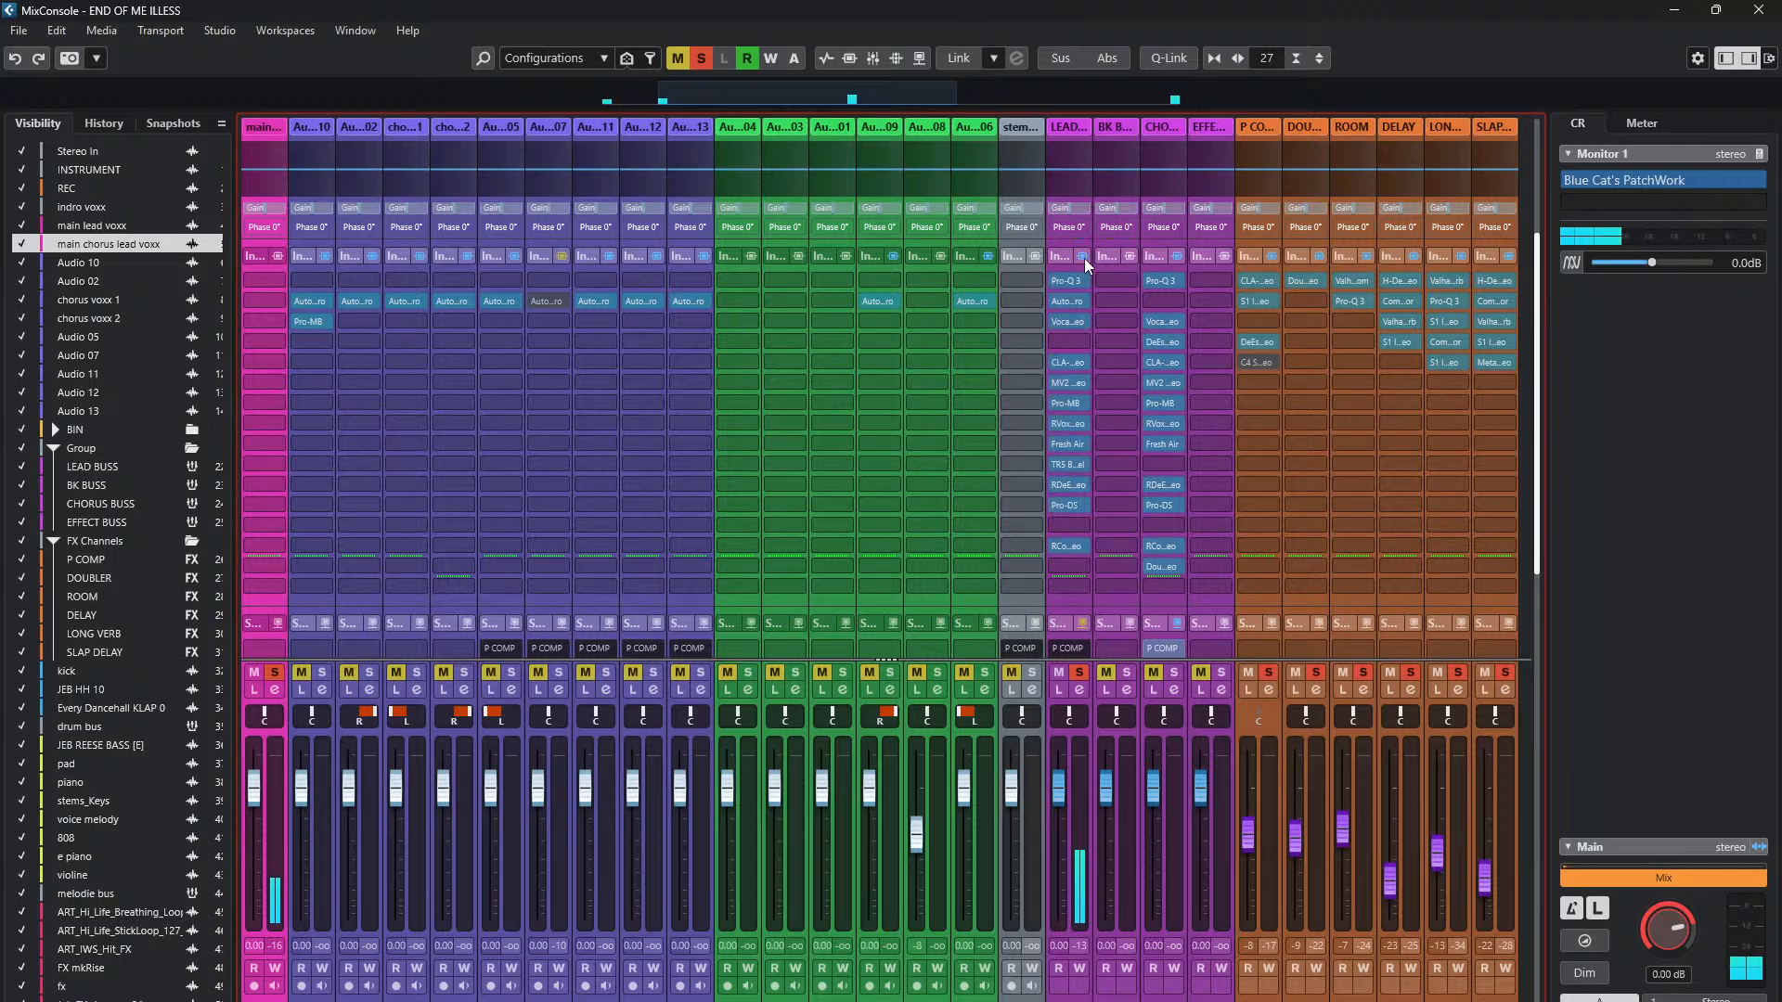
# - Take the LEAD BUSS sends out of bypass and activate its P COMP send
pyautogui.moveTo(1540, 355); pyautogui.dragTo(1543, 490)
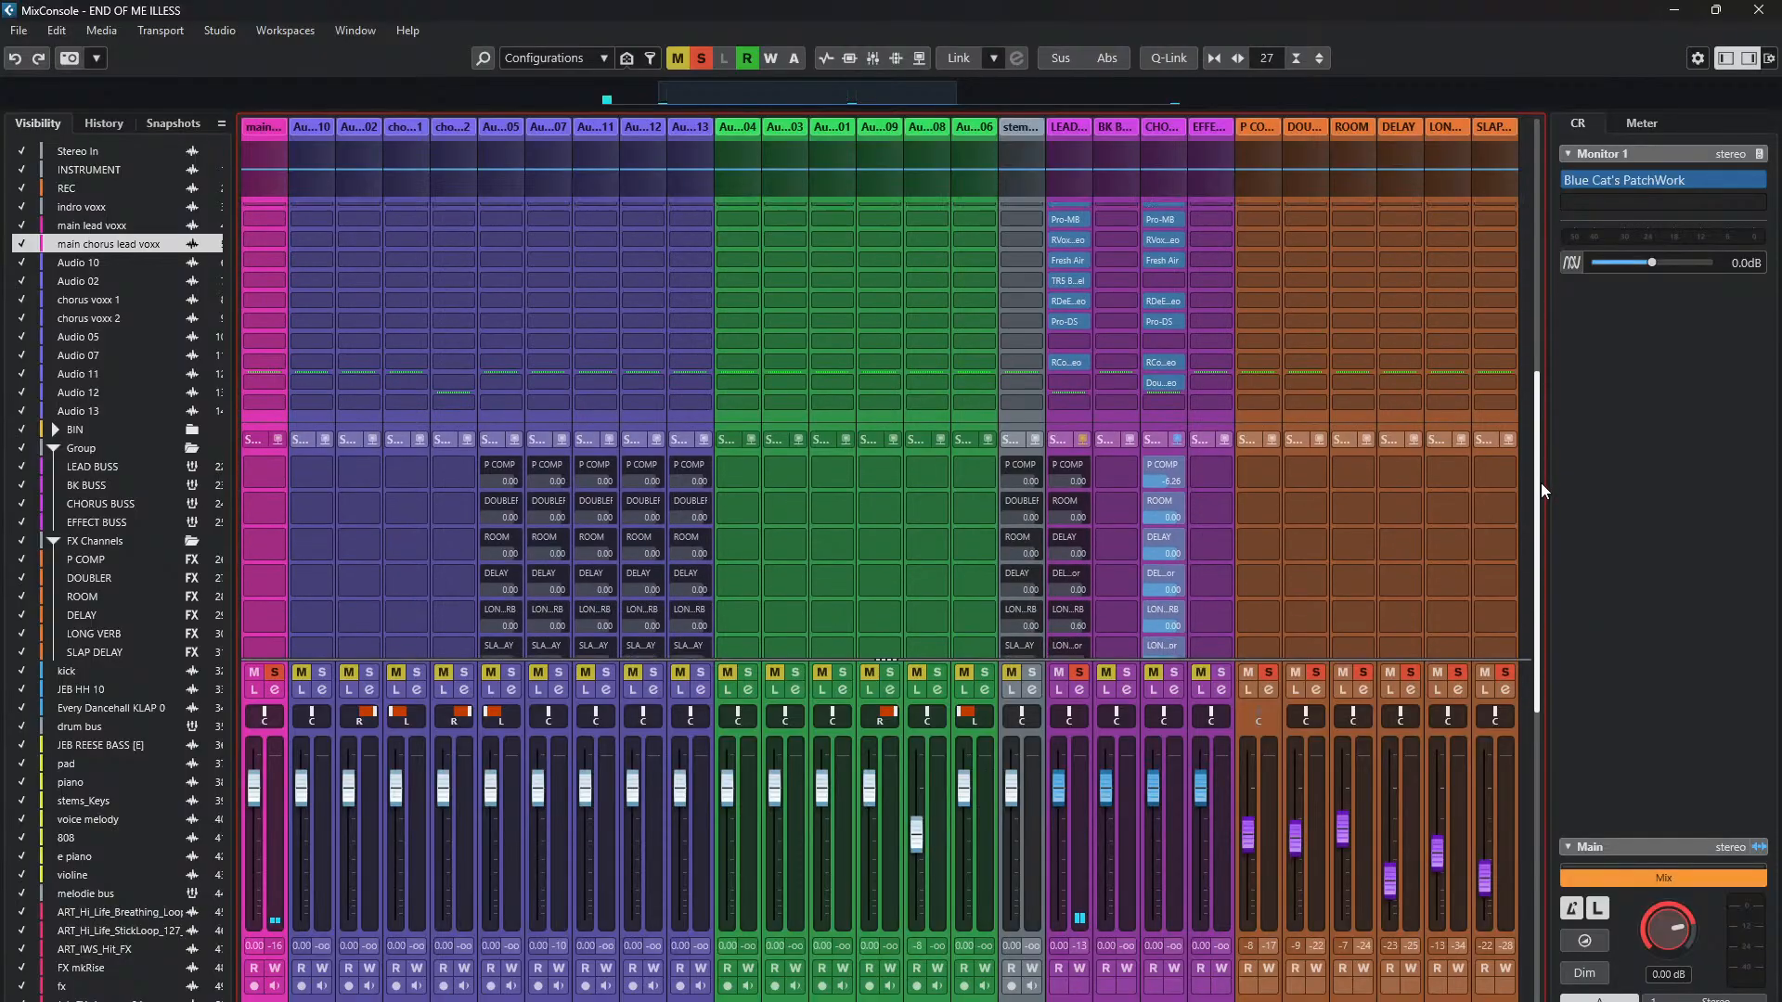
pyautogui.click(1081, 440)
pyautogui.scroll(-2, 1538, 525)
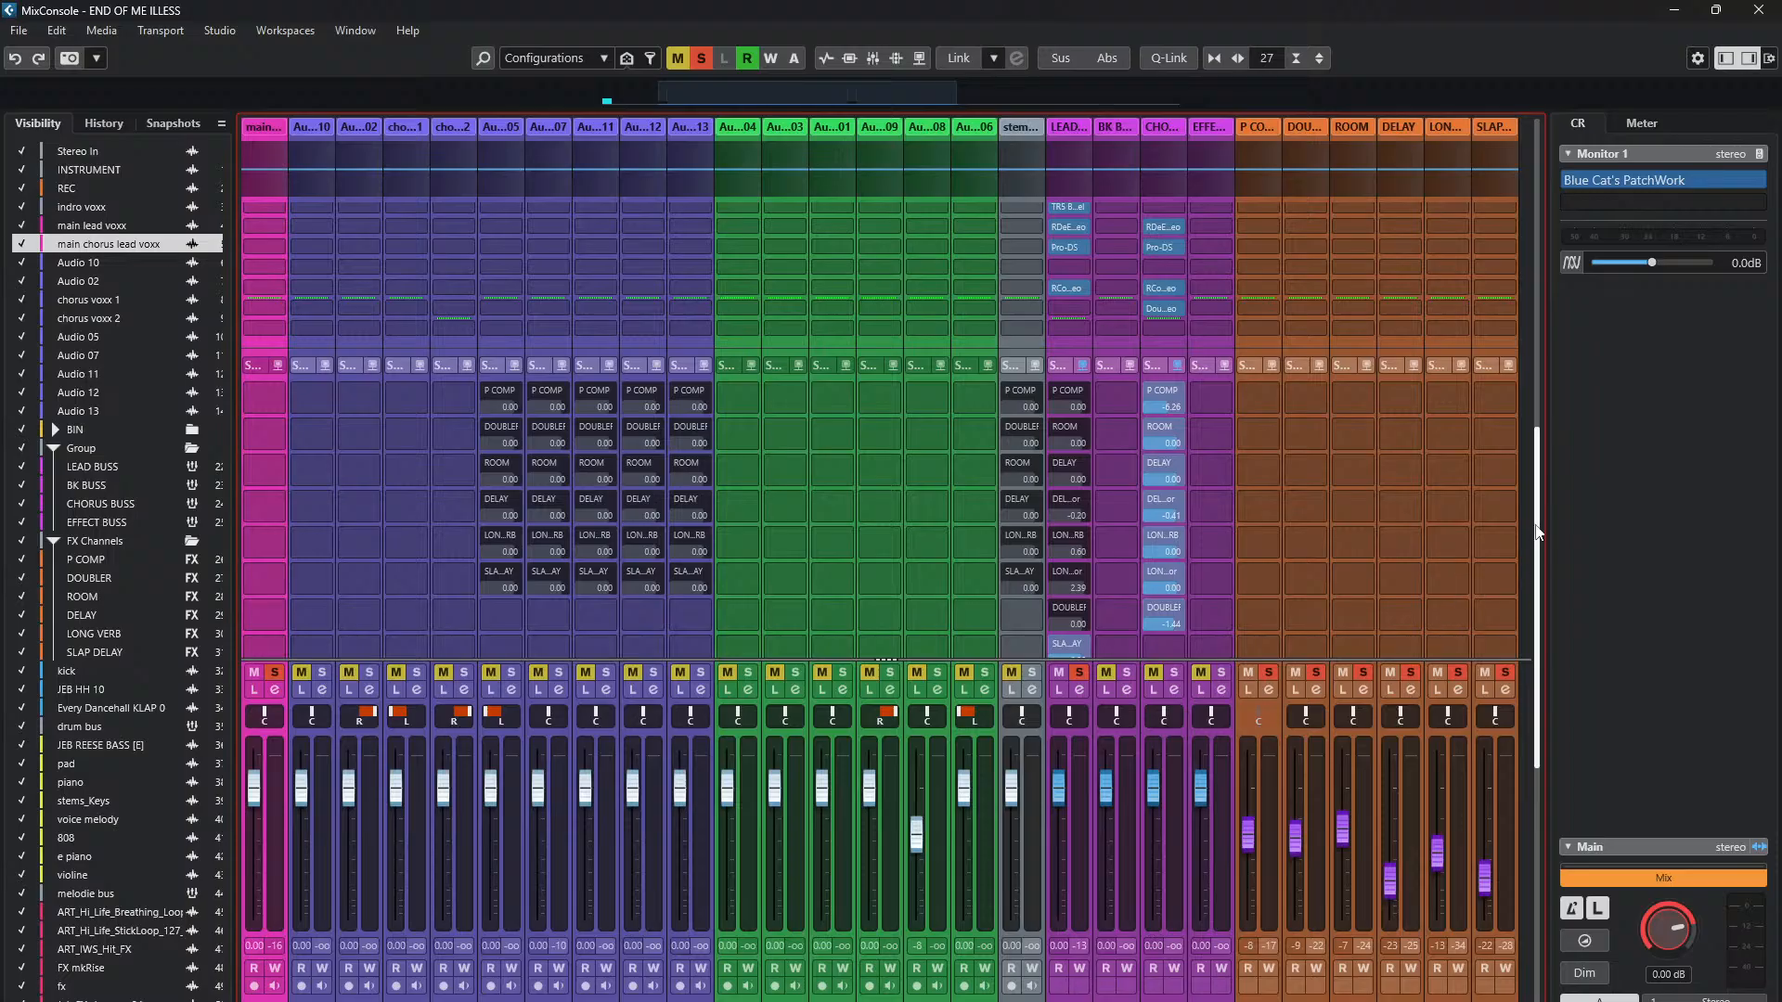
pyautogui.scroll(-4, 1537, 531)
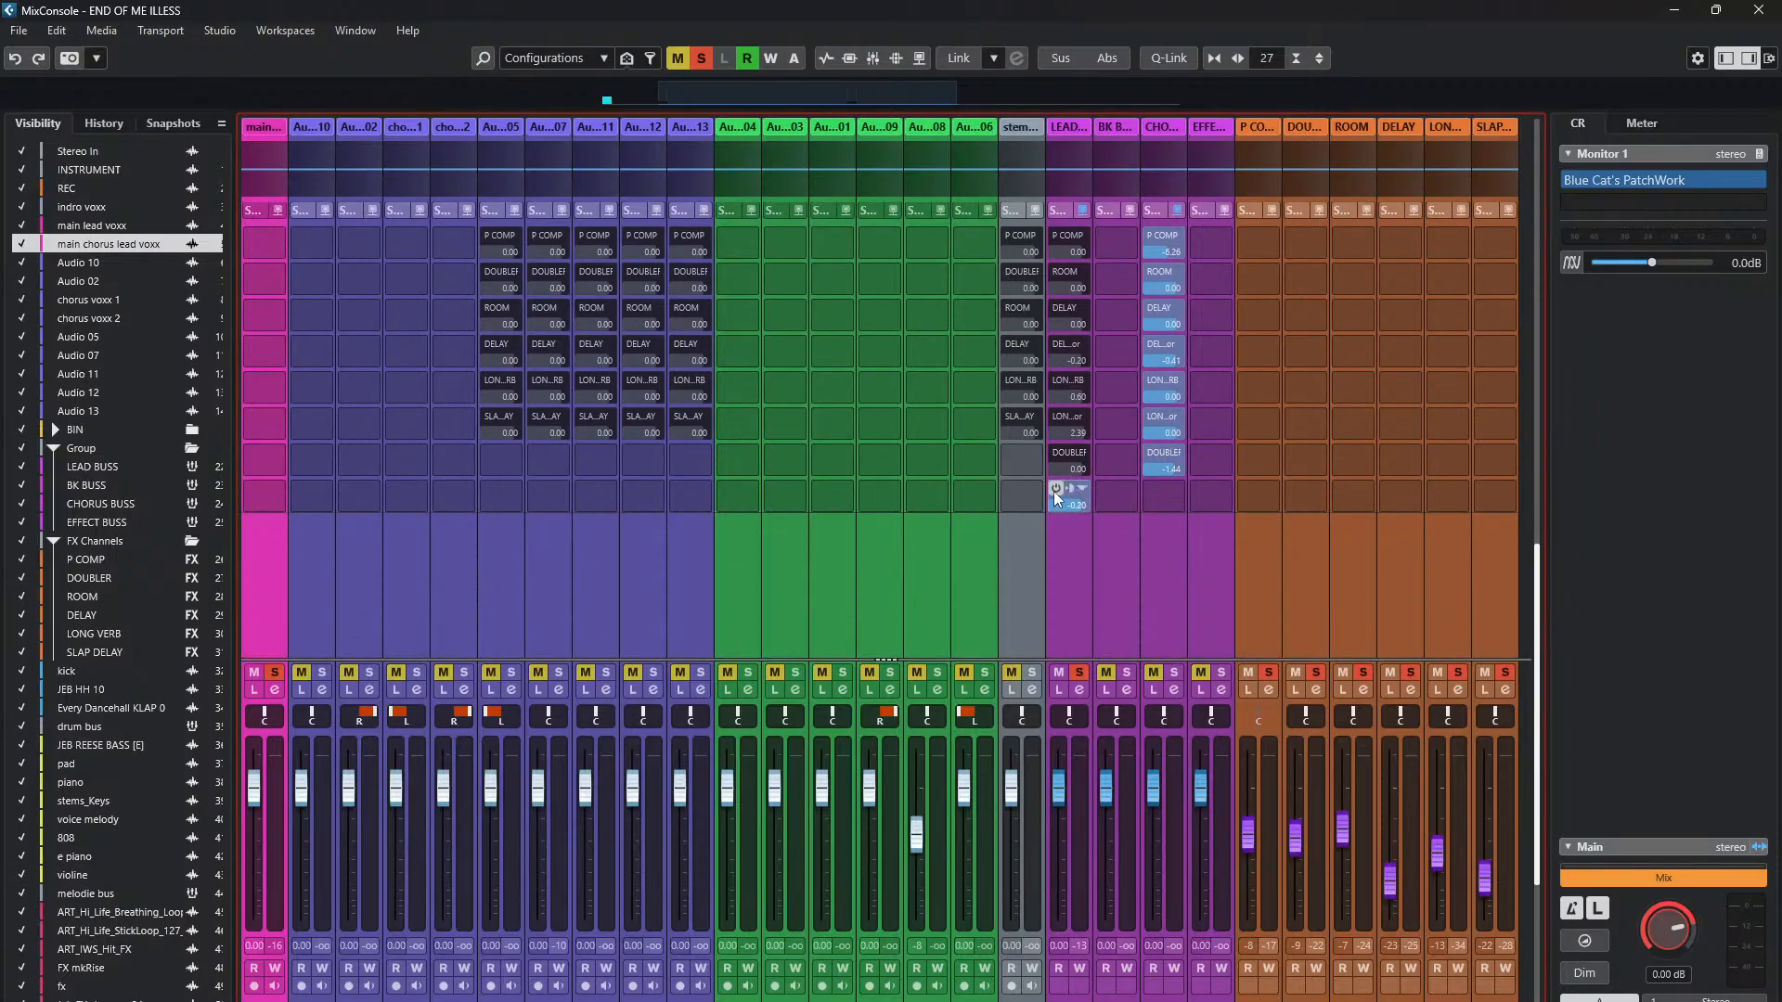
pyautogui.moveTo(1537, 576); pyautogui.dragTo(1540, 339)
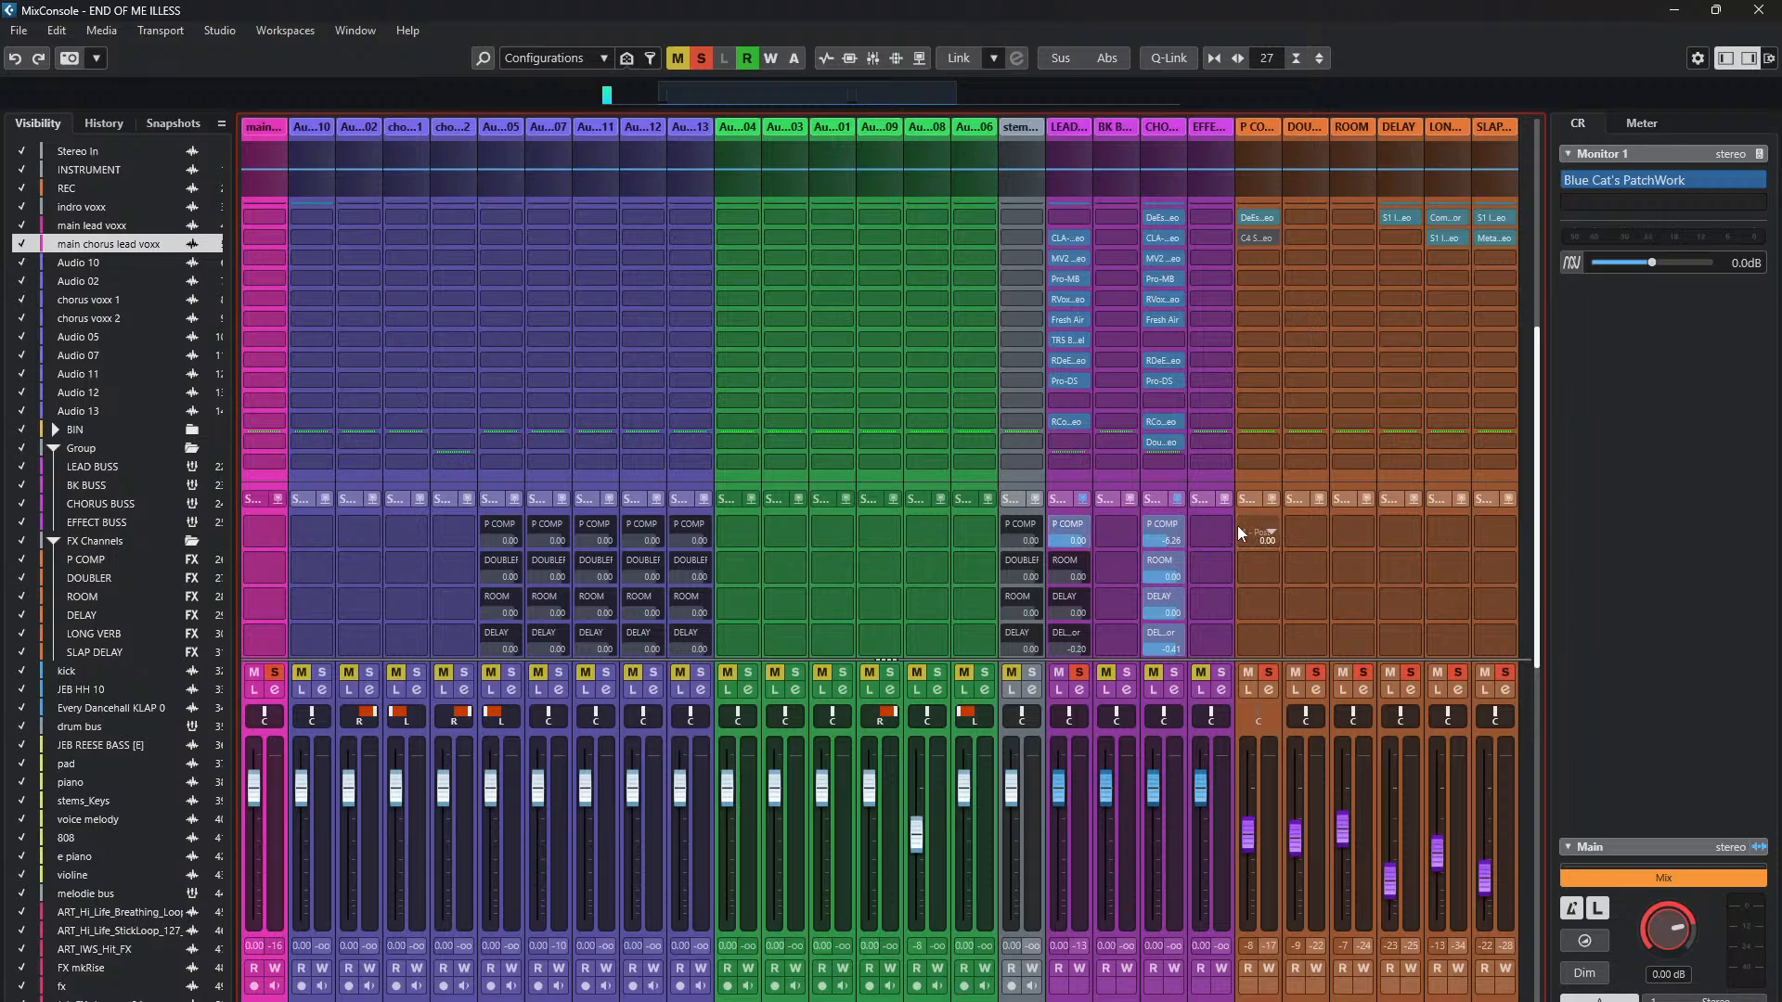
# - Play the lead vocal through the P COMP channel and compare it with the channel's inserts bypassed and active
pyautogui.press('F3')
pyautogui.scroll(-6, 997, 415)
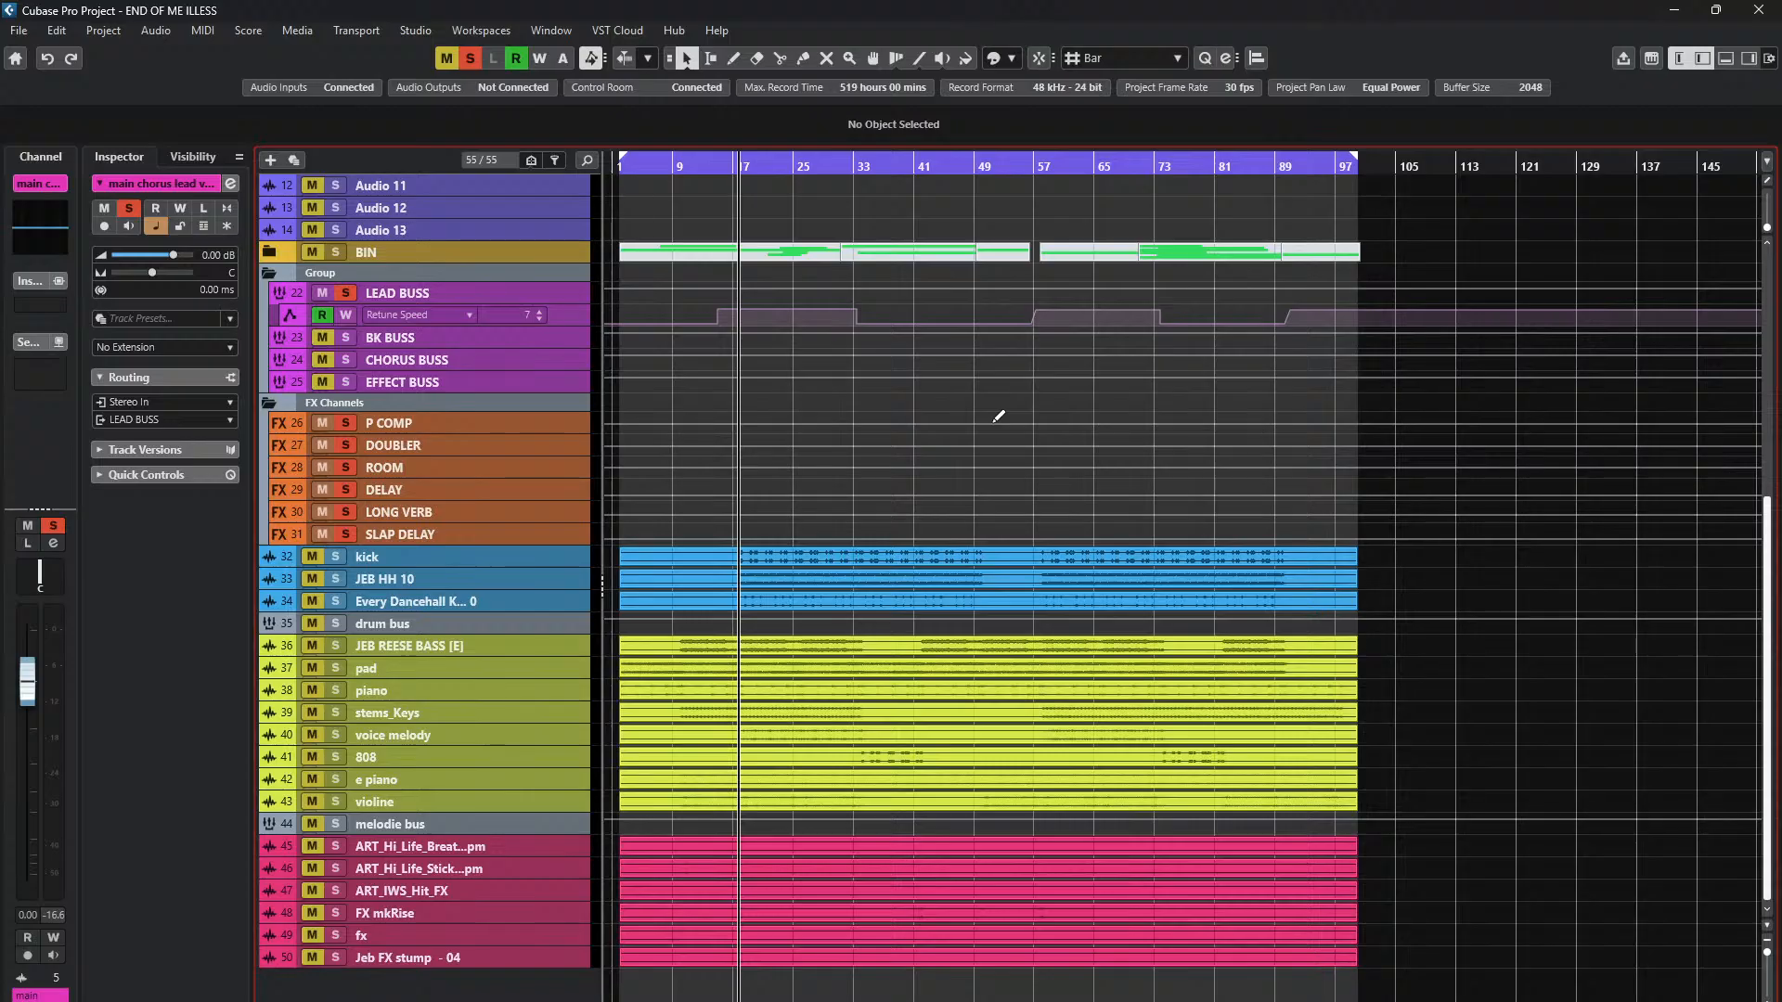
pyautogui.press('F3')
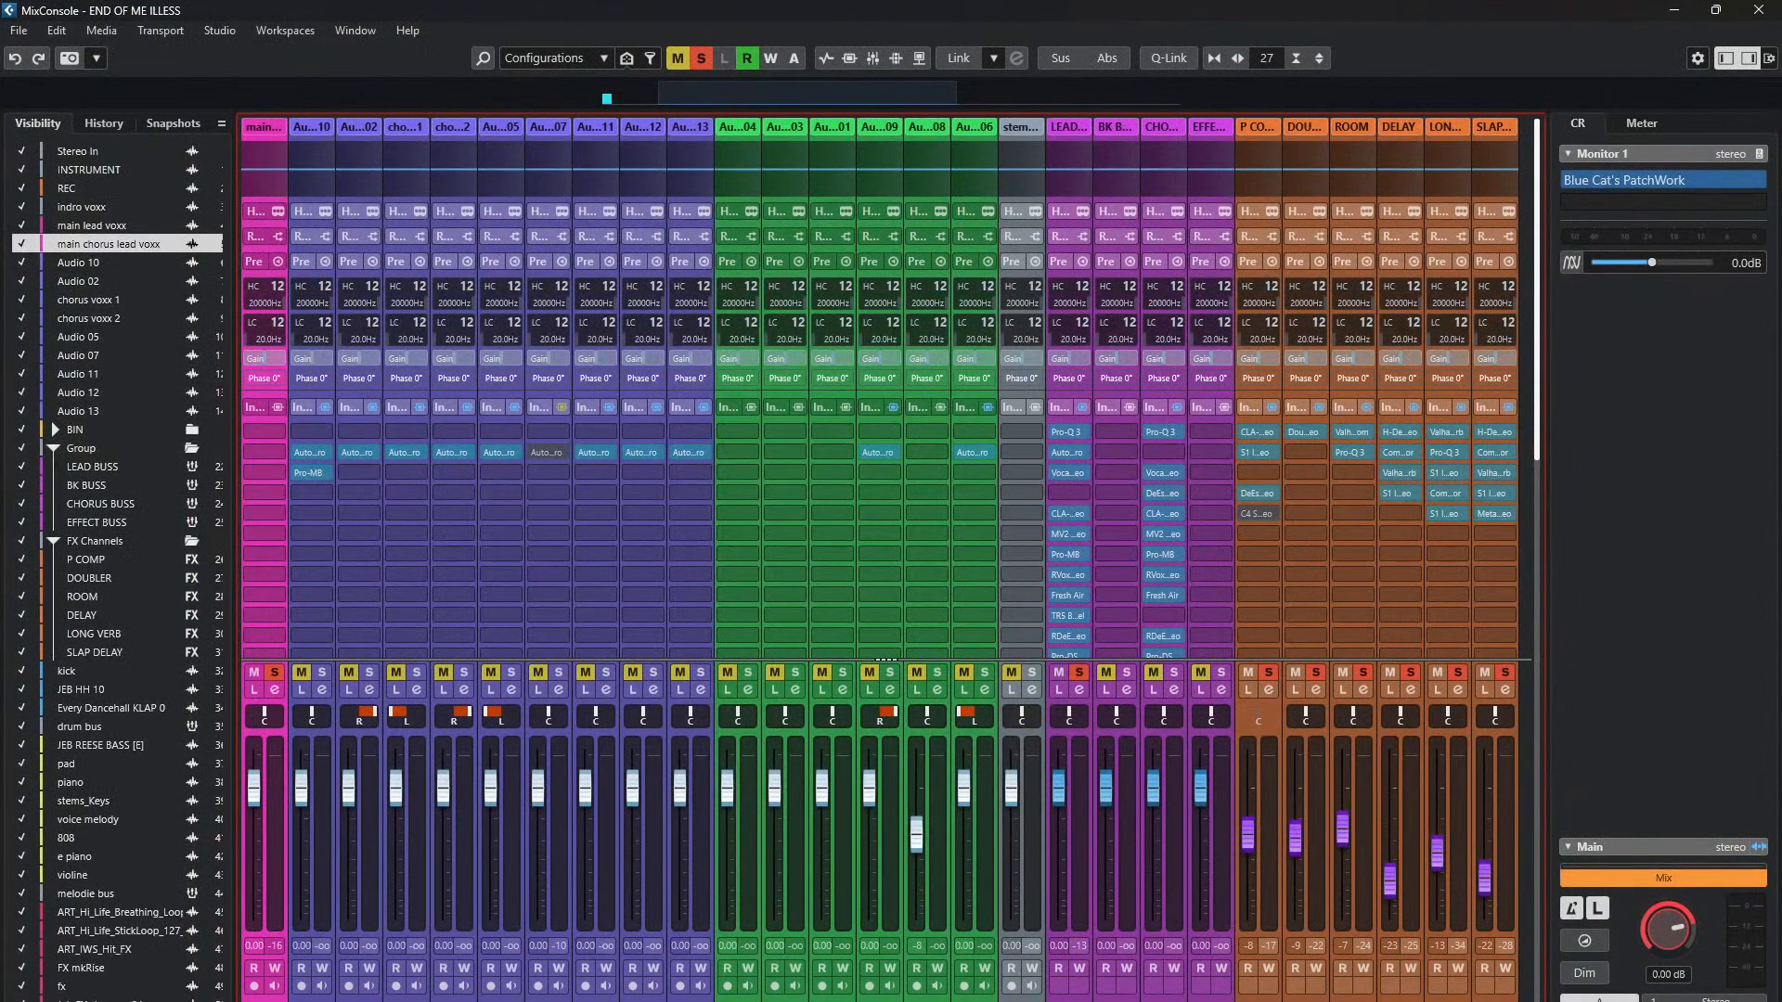
pyautogui.hscroll(5, 1073, 993)
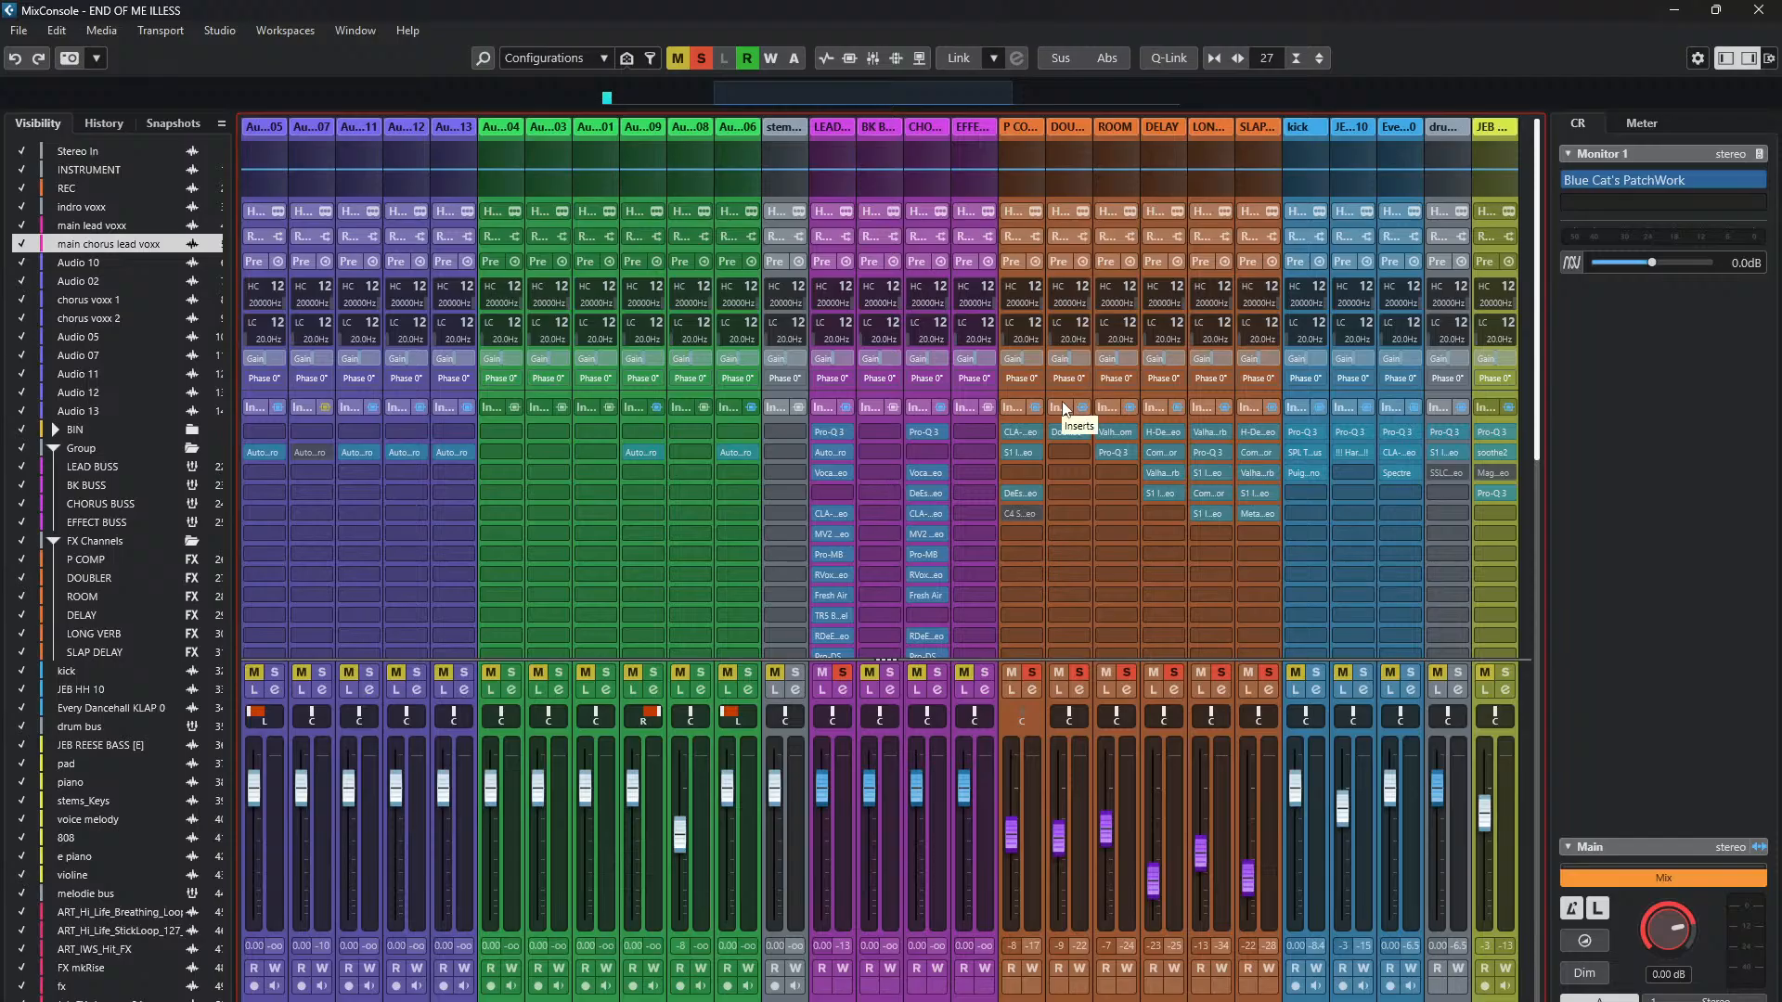
pyautogui.press('space')
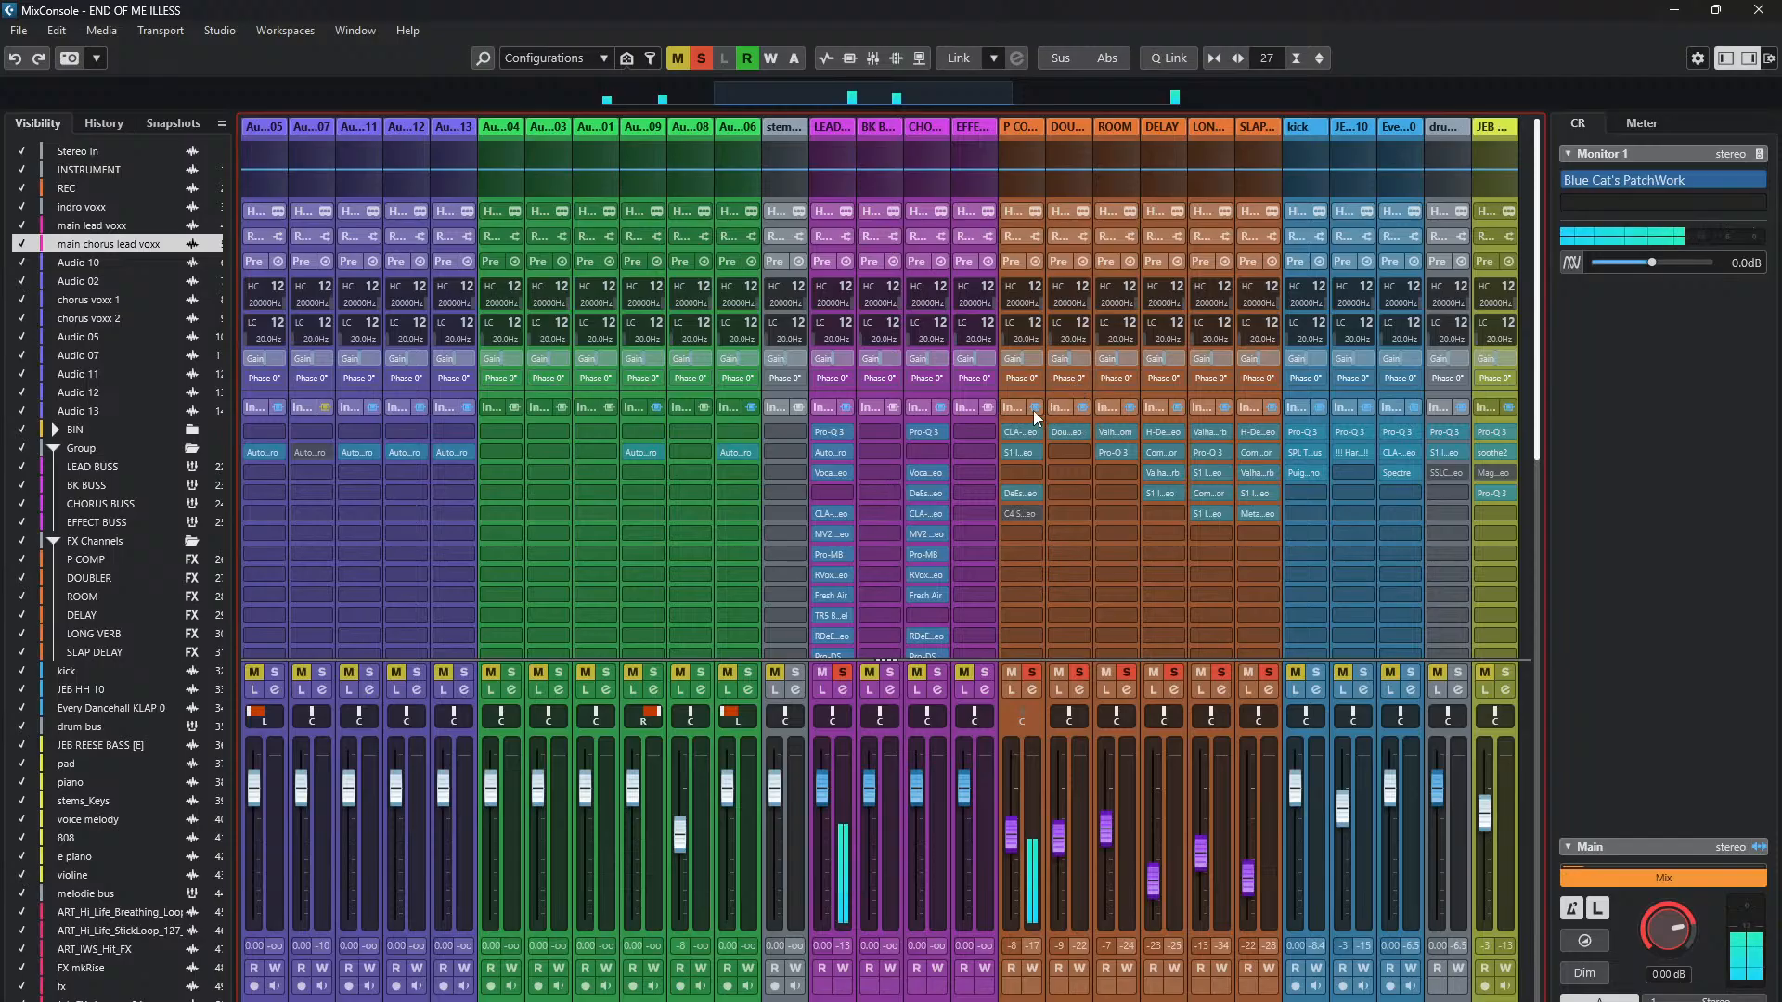
pyautogui.click(1034, 410)
pyautogui.click(1034, 410)
pyautogui.click(1034, 410)
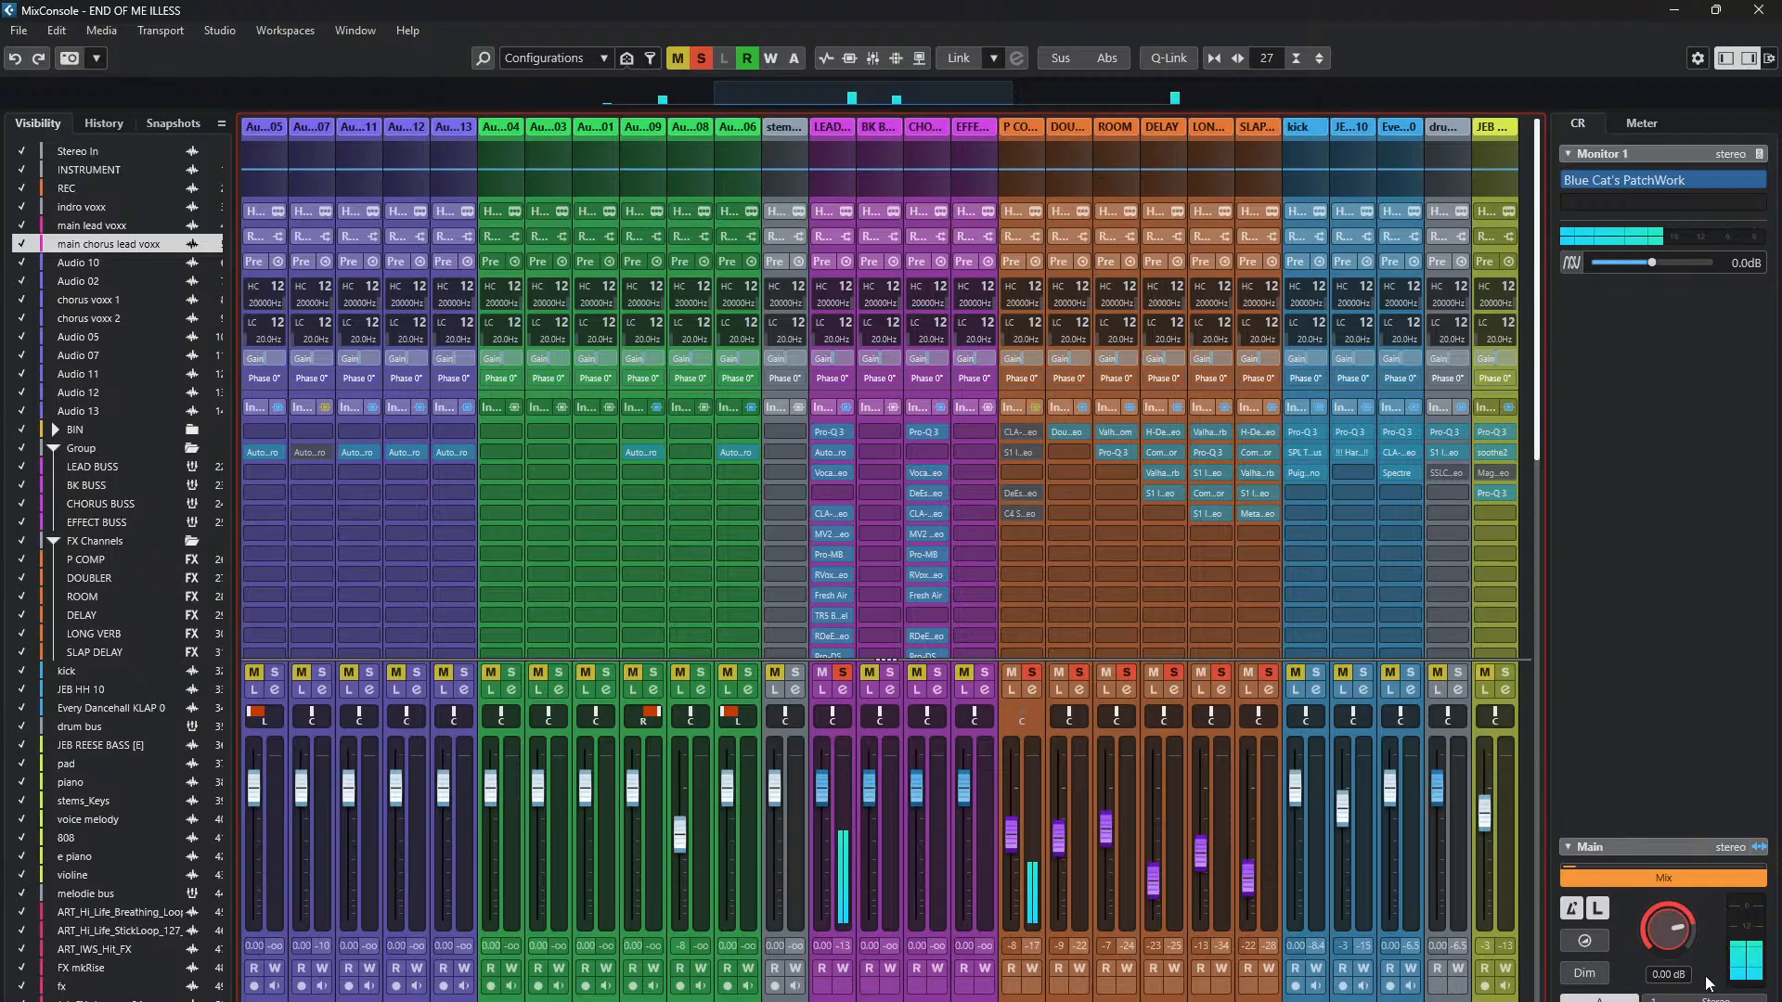
# - Show the master level meter in place of the control room section
pyautogui.click(1722, 157)
pyautogui.click(1722, 156)
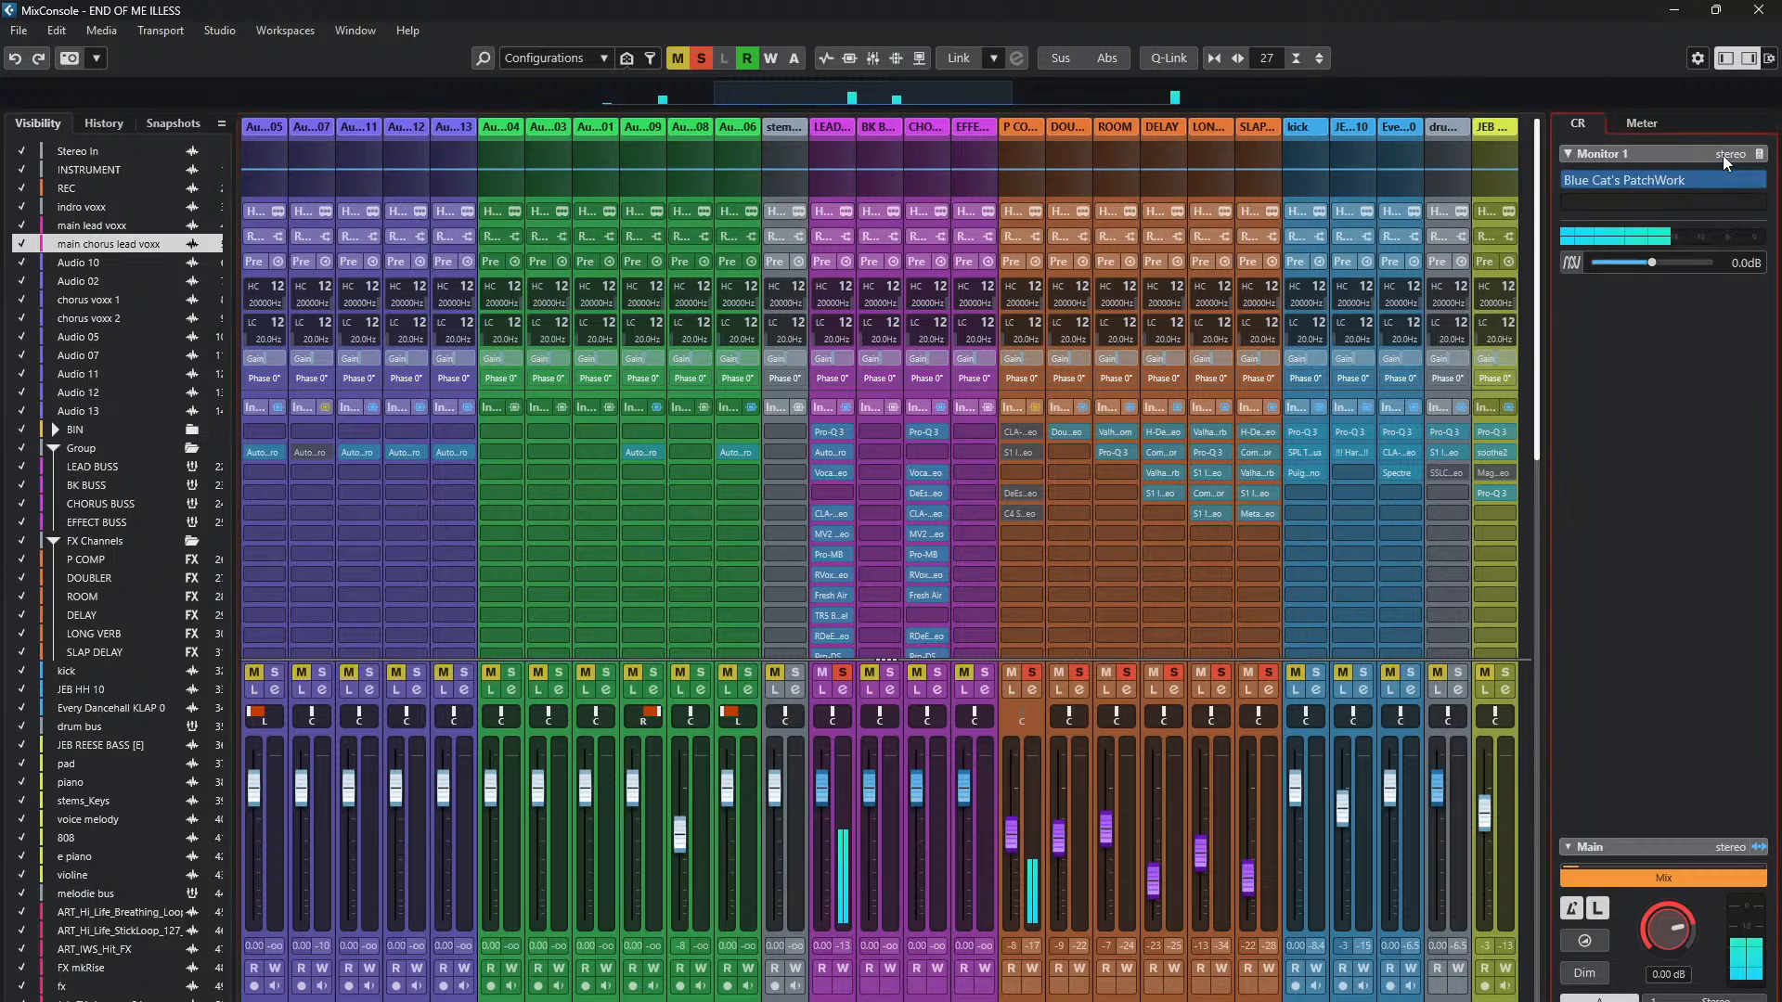
pyautogui.click(1640, 123)
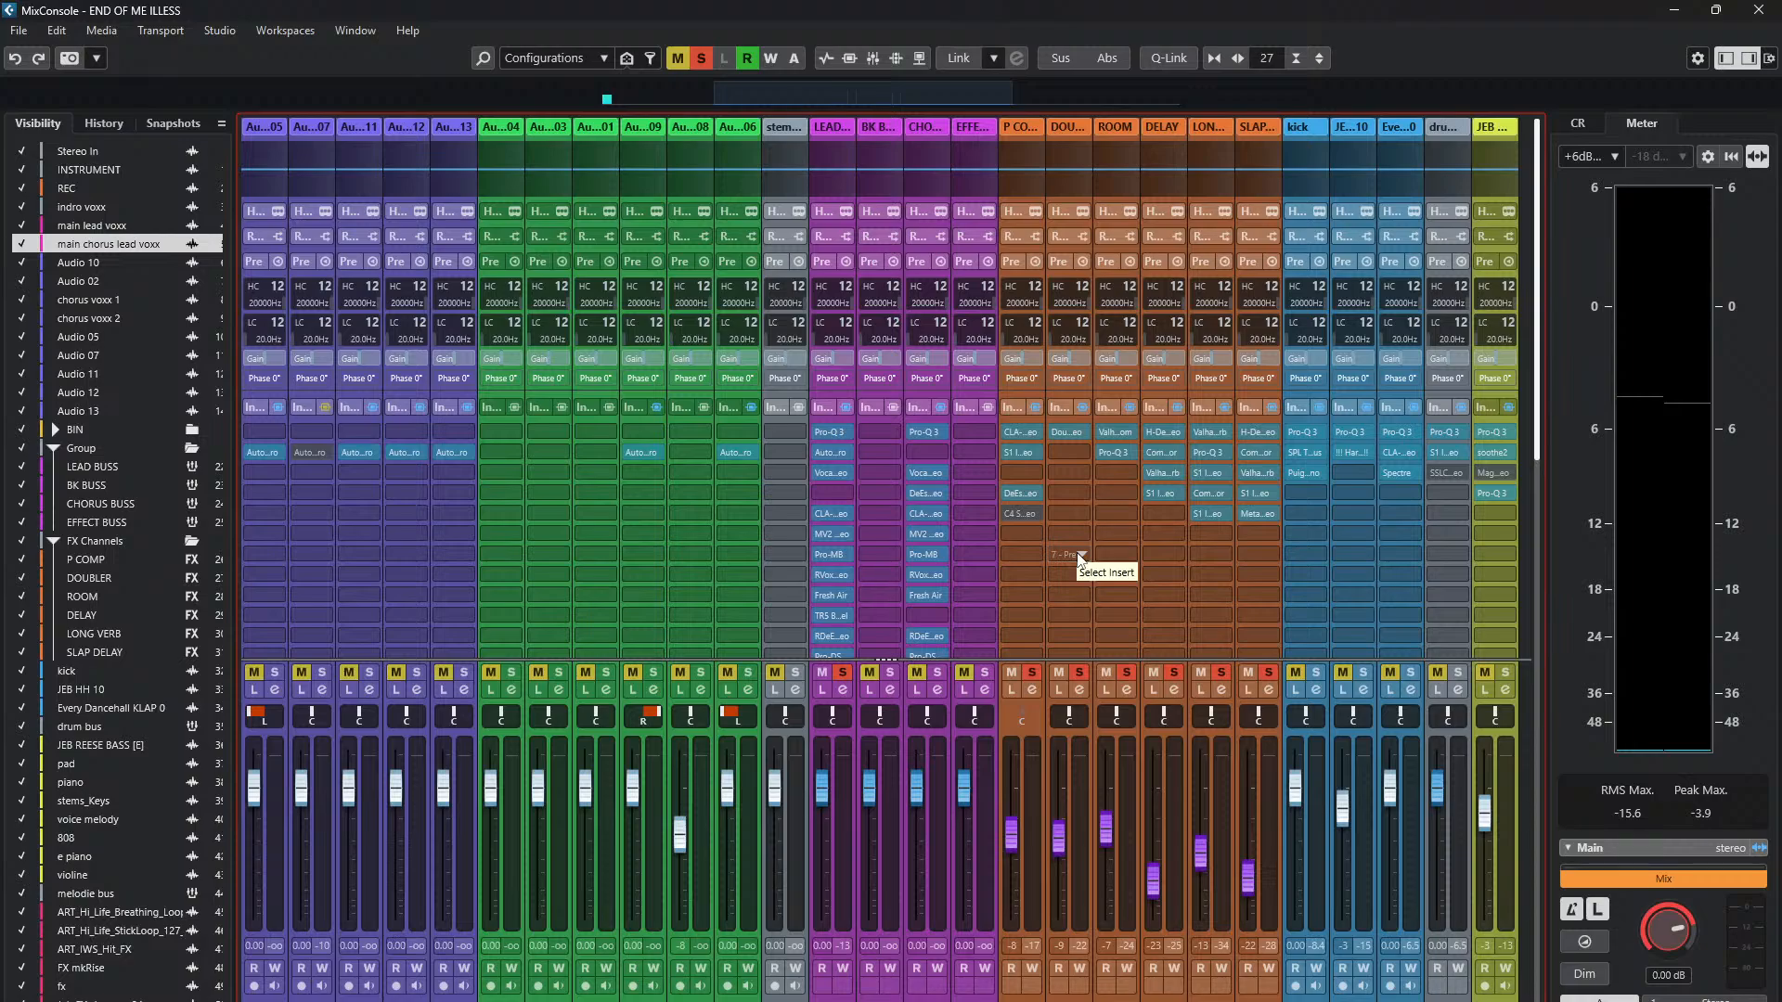
# - Open the CLA-76 in the P COMP channel's first insert and examine its input, output, attack, release and preset settings
pyautogui.click(1022, 434)
pyautogui.moveTo(979, 438); pyautogui.dragTo(935, 381)
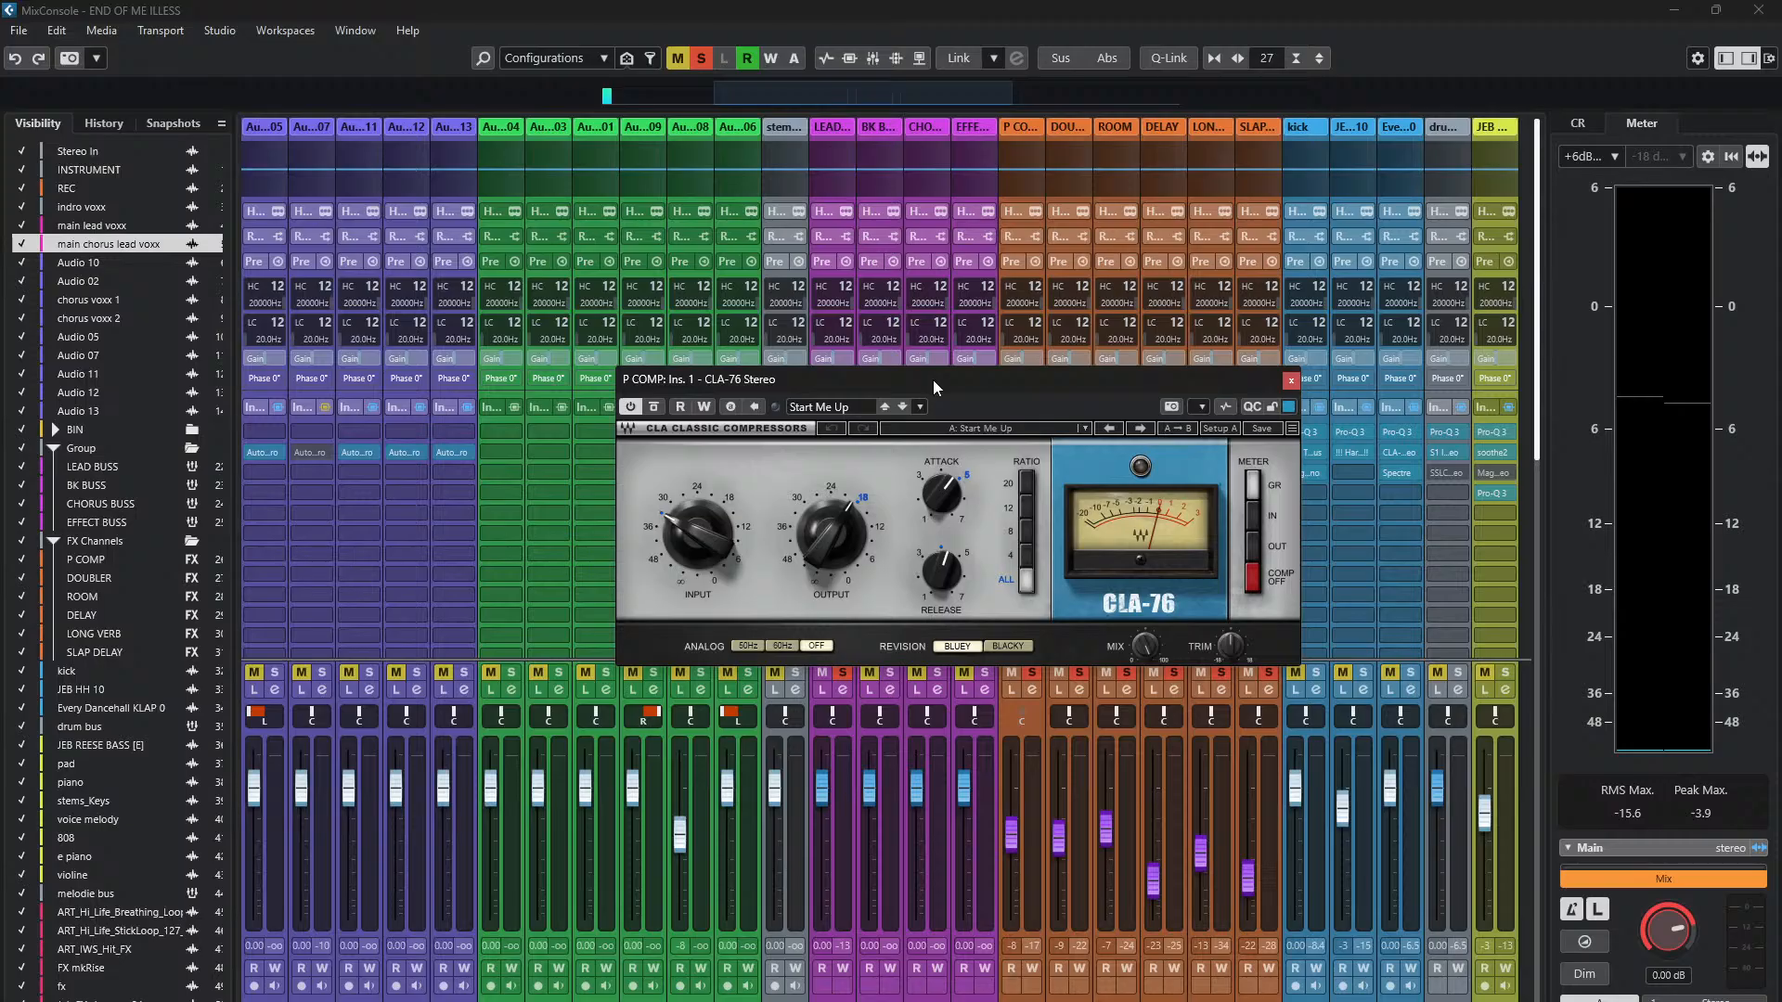
pyautogui.moveTo(933, 380); pyautogui.dragTo(969, 415)
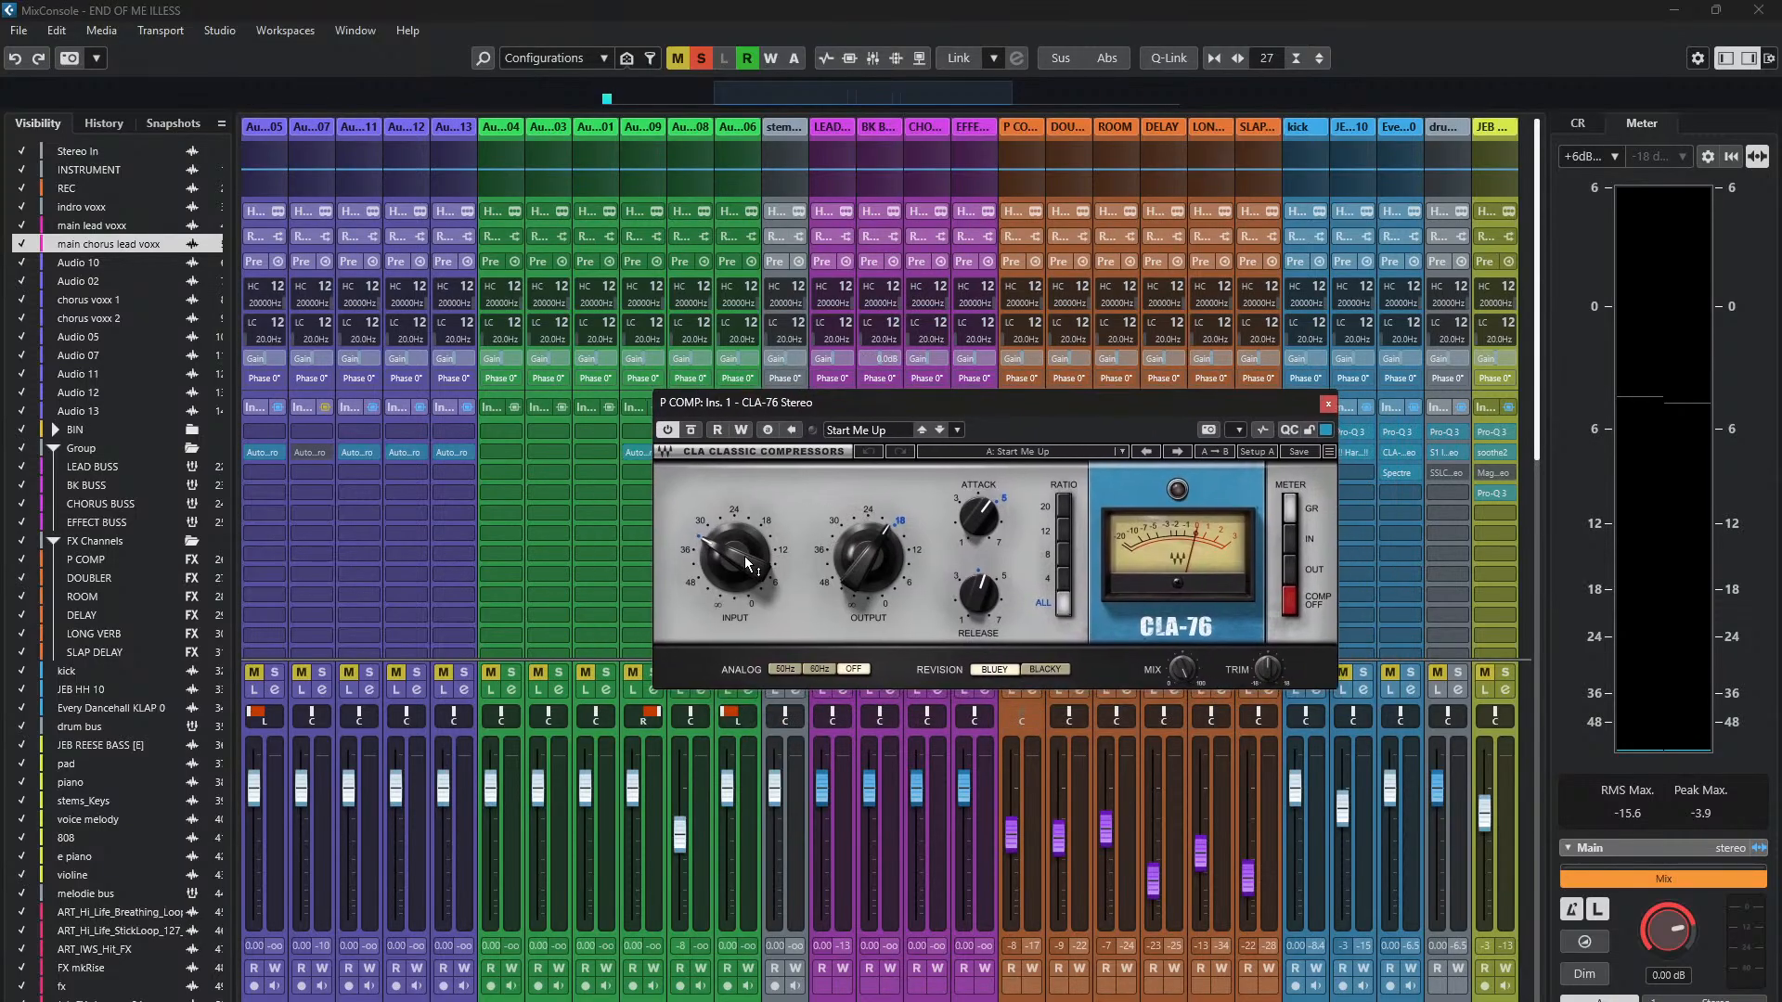
pyautogui.moveTo(726, 554)
pyautogui.moveTo(863, 576)
pyautogui.moveTo(974, 413); pyautogui.dragTo(908, 393)
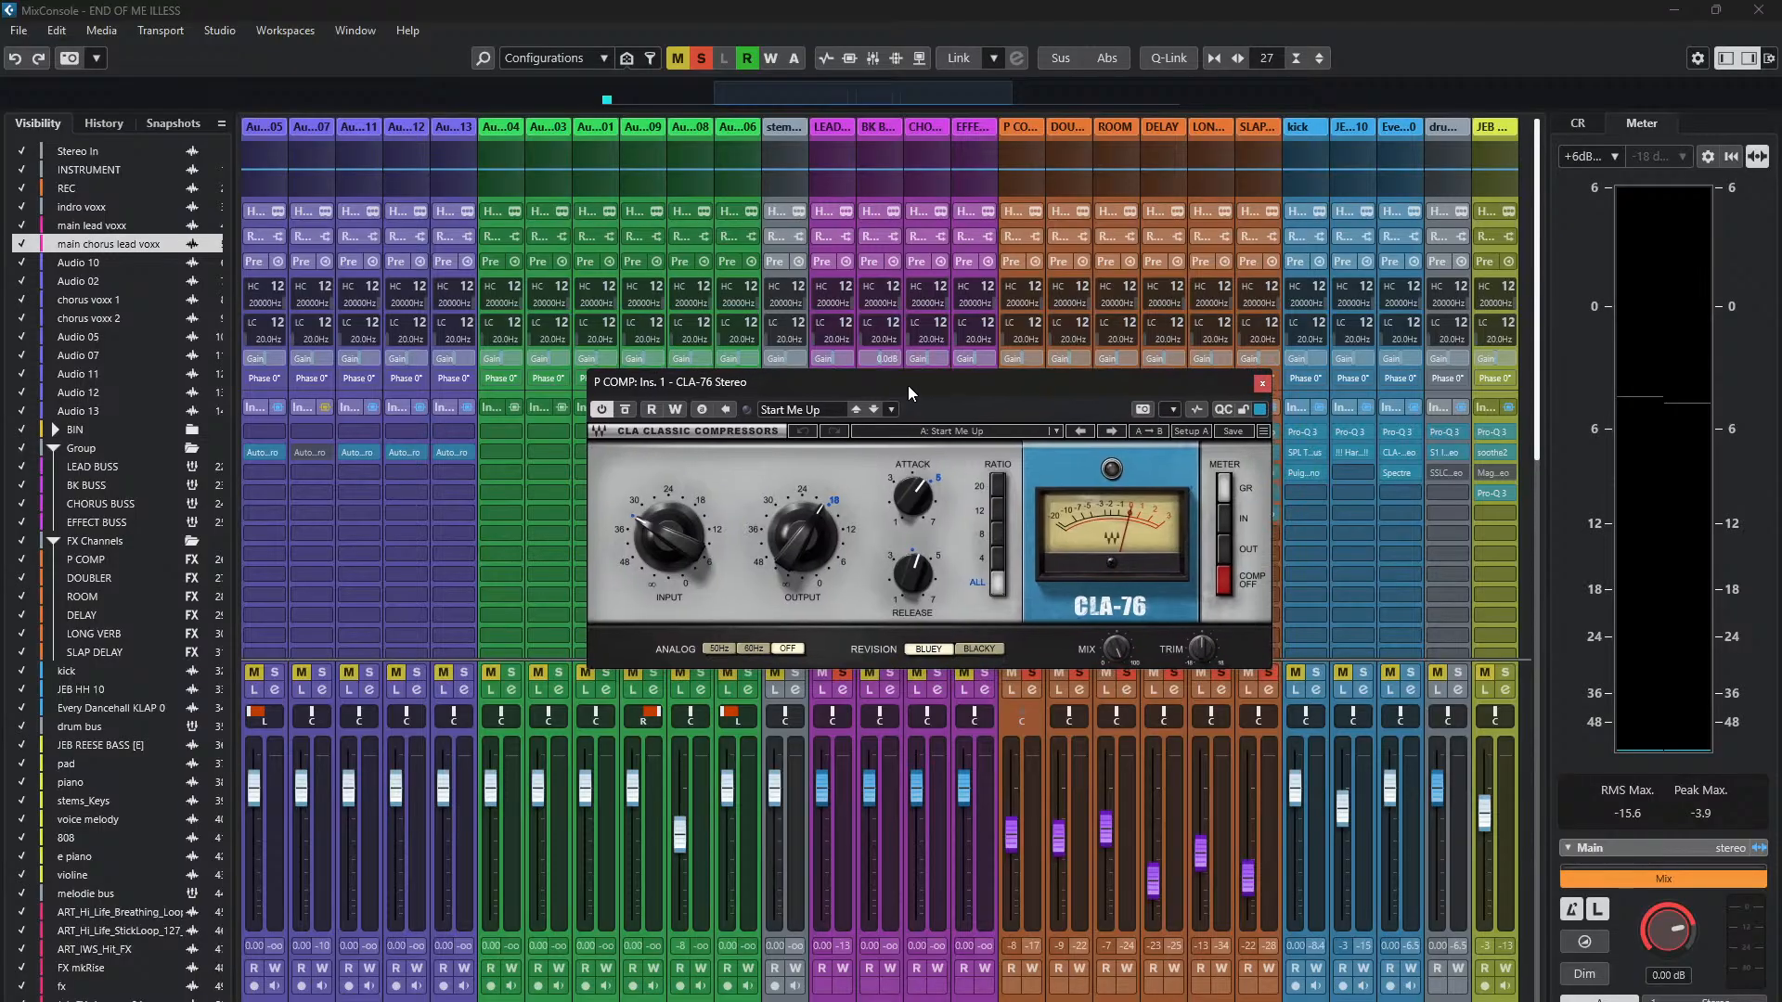
pyautogui.moveTo(909, 384)
pyautogui.mouseDown()
pyautogui.moveTo(967, 386)
pyautogui.moveTo(933, 383)
pyautogui.mouseUp()
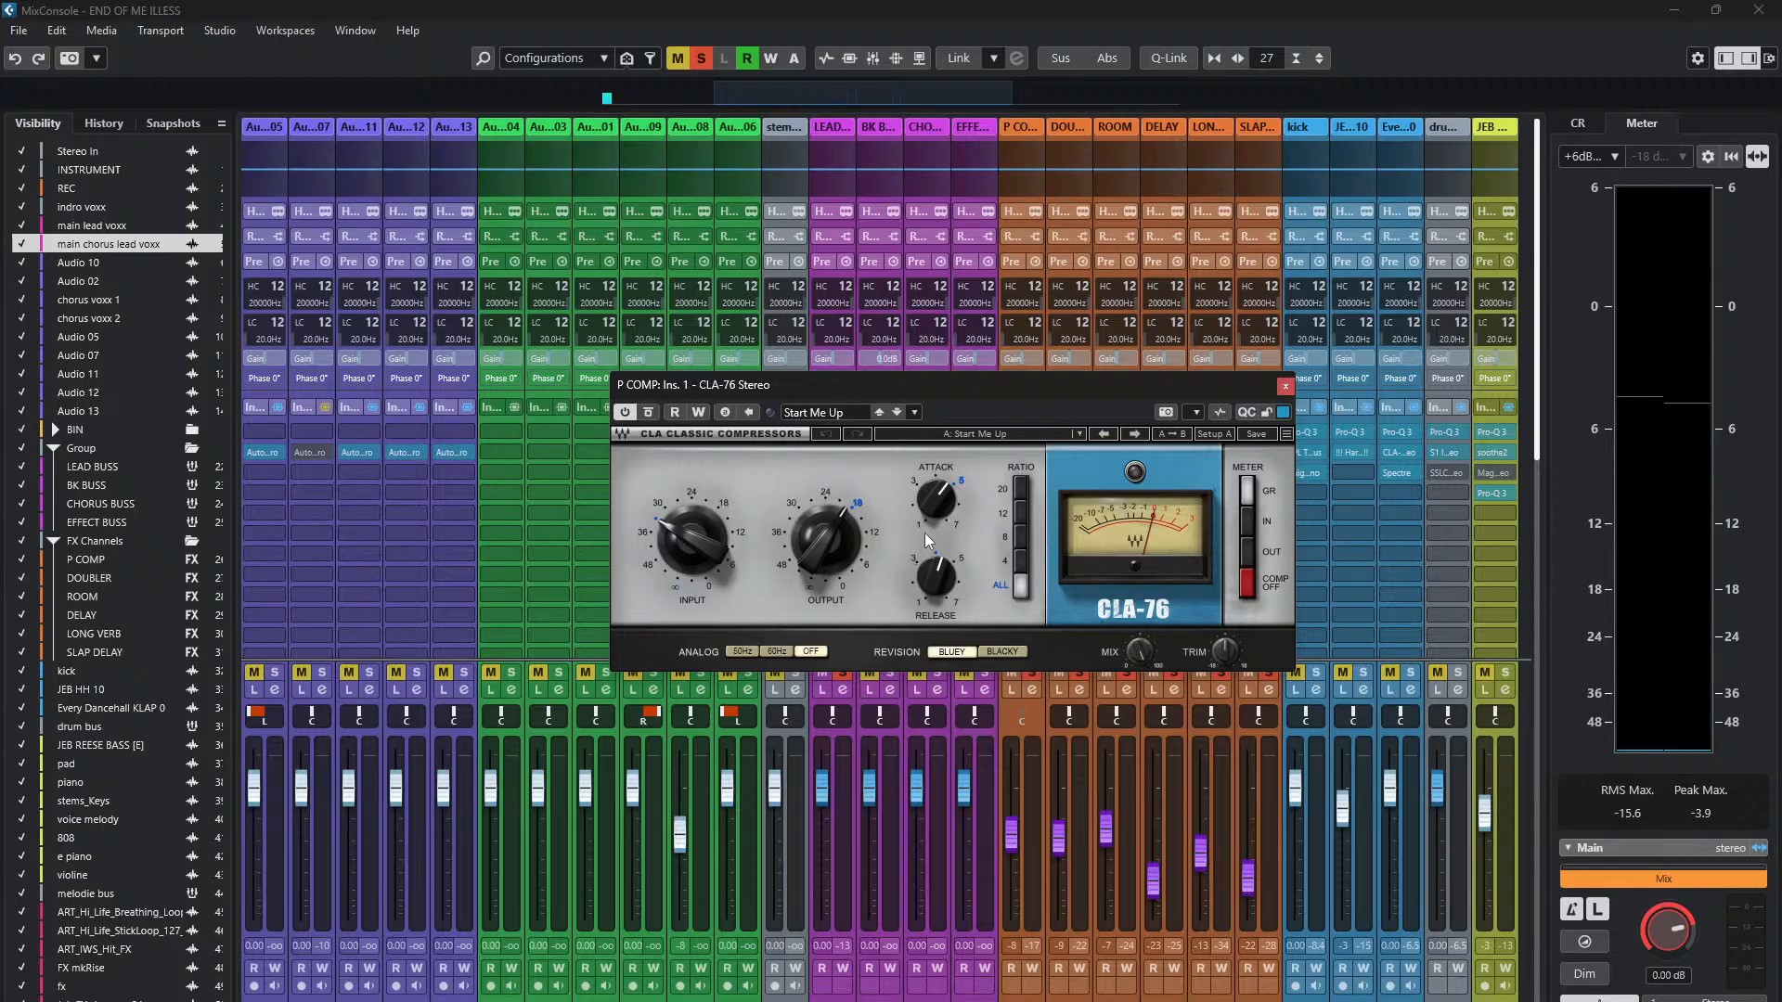
pyautogui.moveTo(976, 392)
pyautogui.mouseDown()
pyautogui.moveTo(1115, 425)
pyautogui.moveTo(990, 404)
pyautogui.mouseUp()
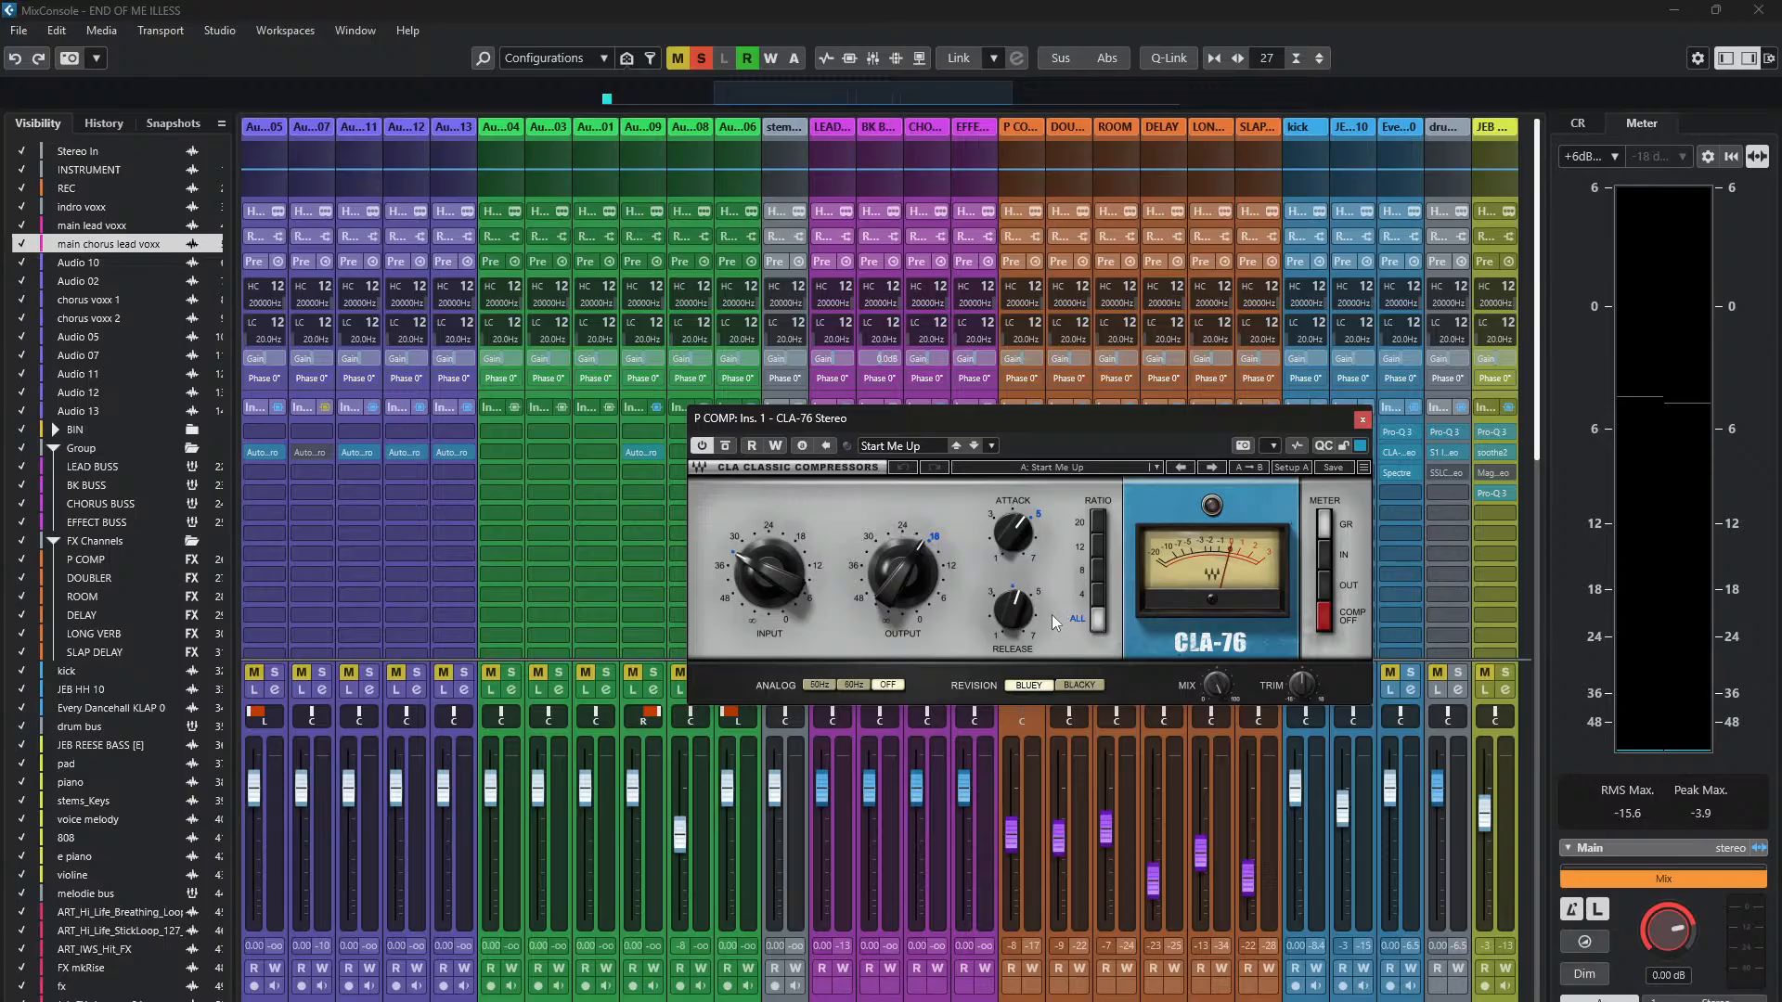
pyautogui.moveTo(1033, 619)
pyautogui.moveTo(1017, 531)
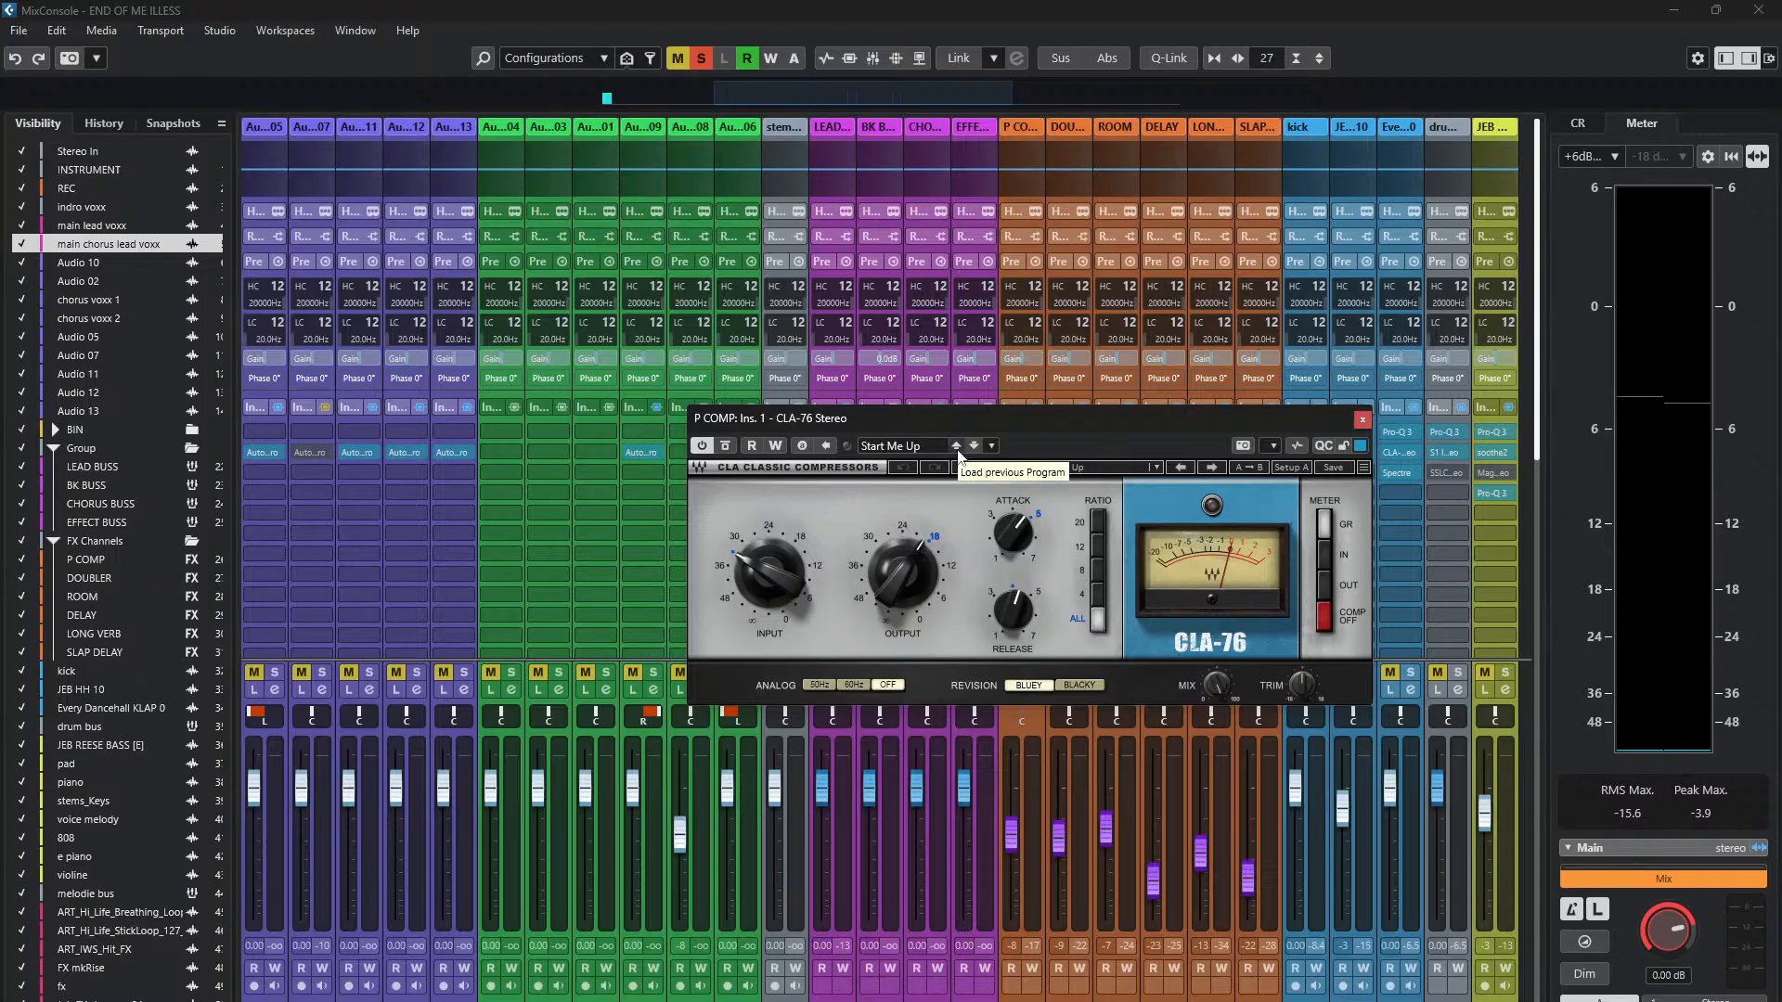
pyautogui.moveTo(1032, 418); pyautogui.dragTo(897, 408)
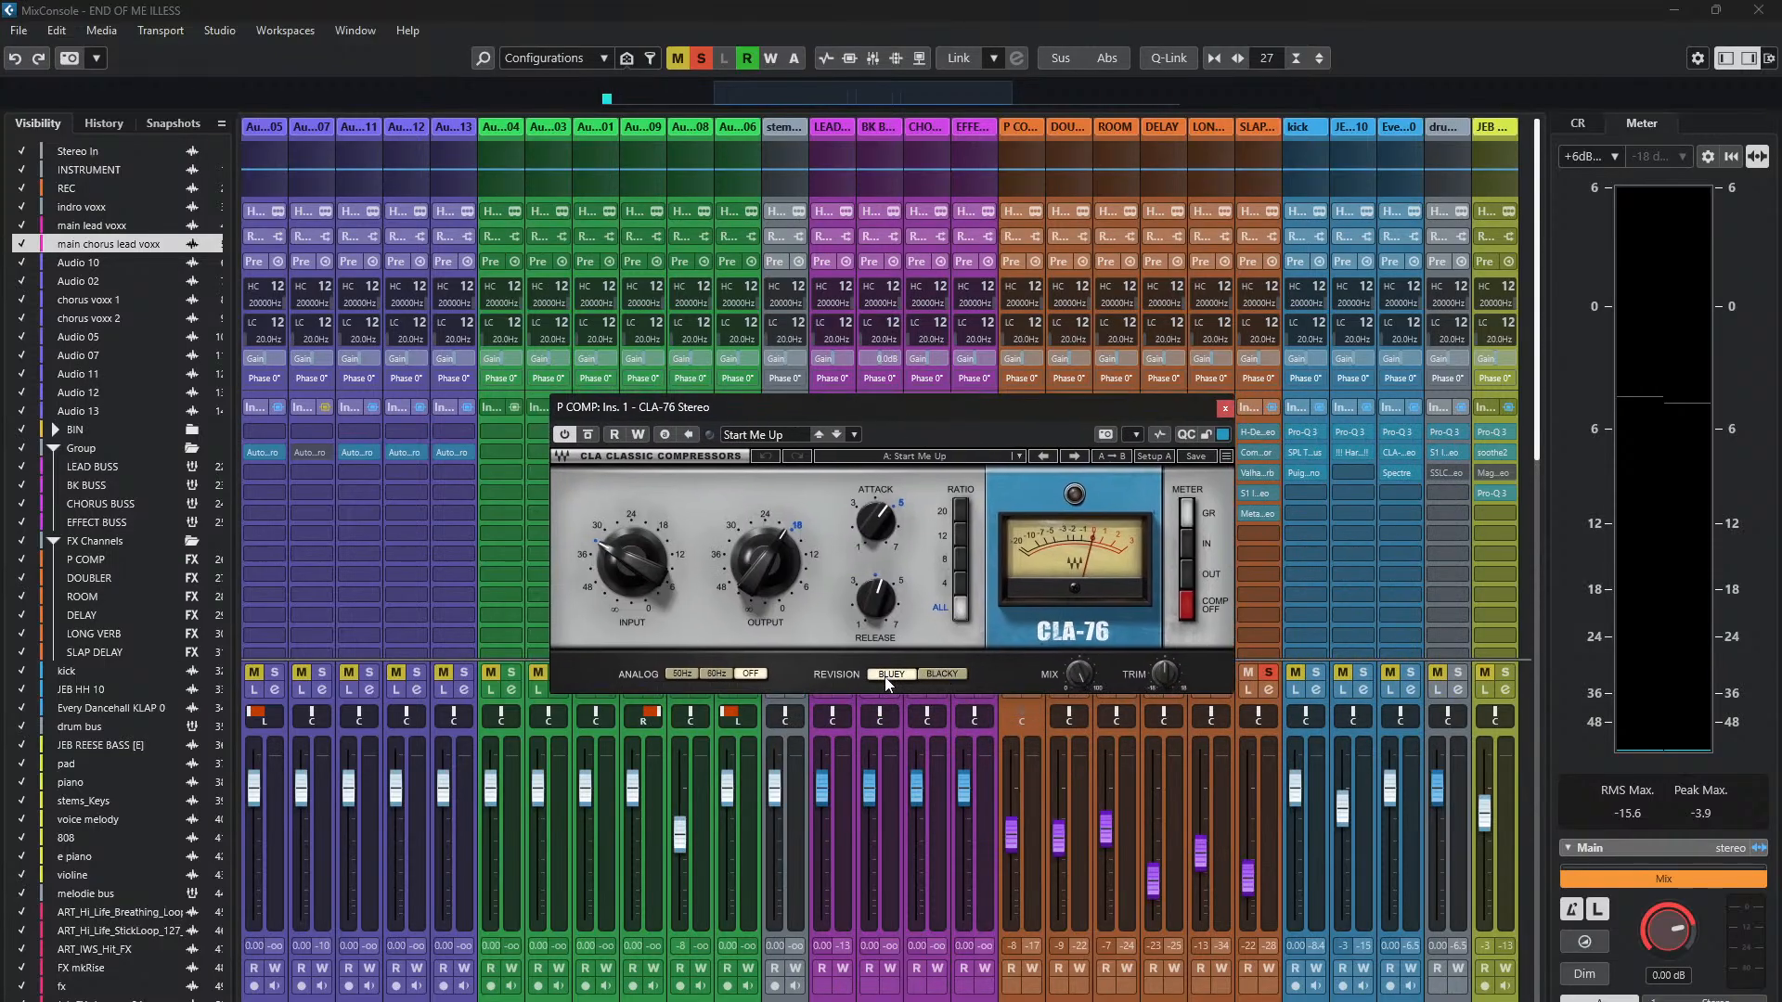
# - Try the Blacky revision and the 4 ratio on the CLA-76, restoring Bluey and the ALL ratio
pyautogui.click(942, 675)
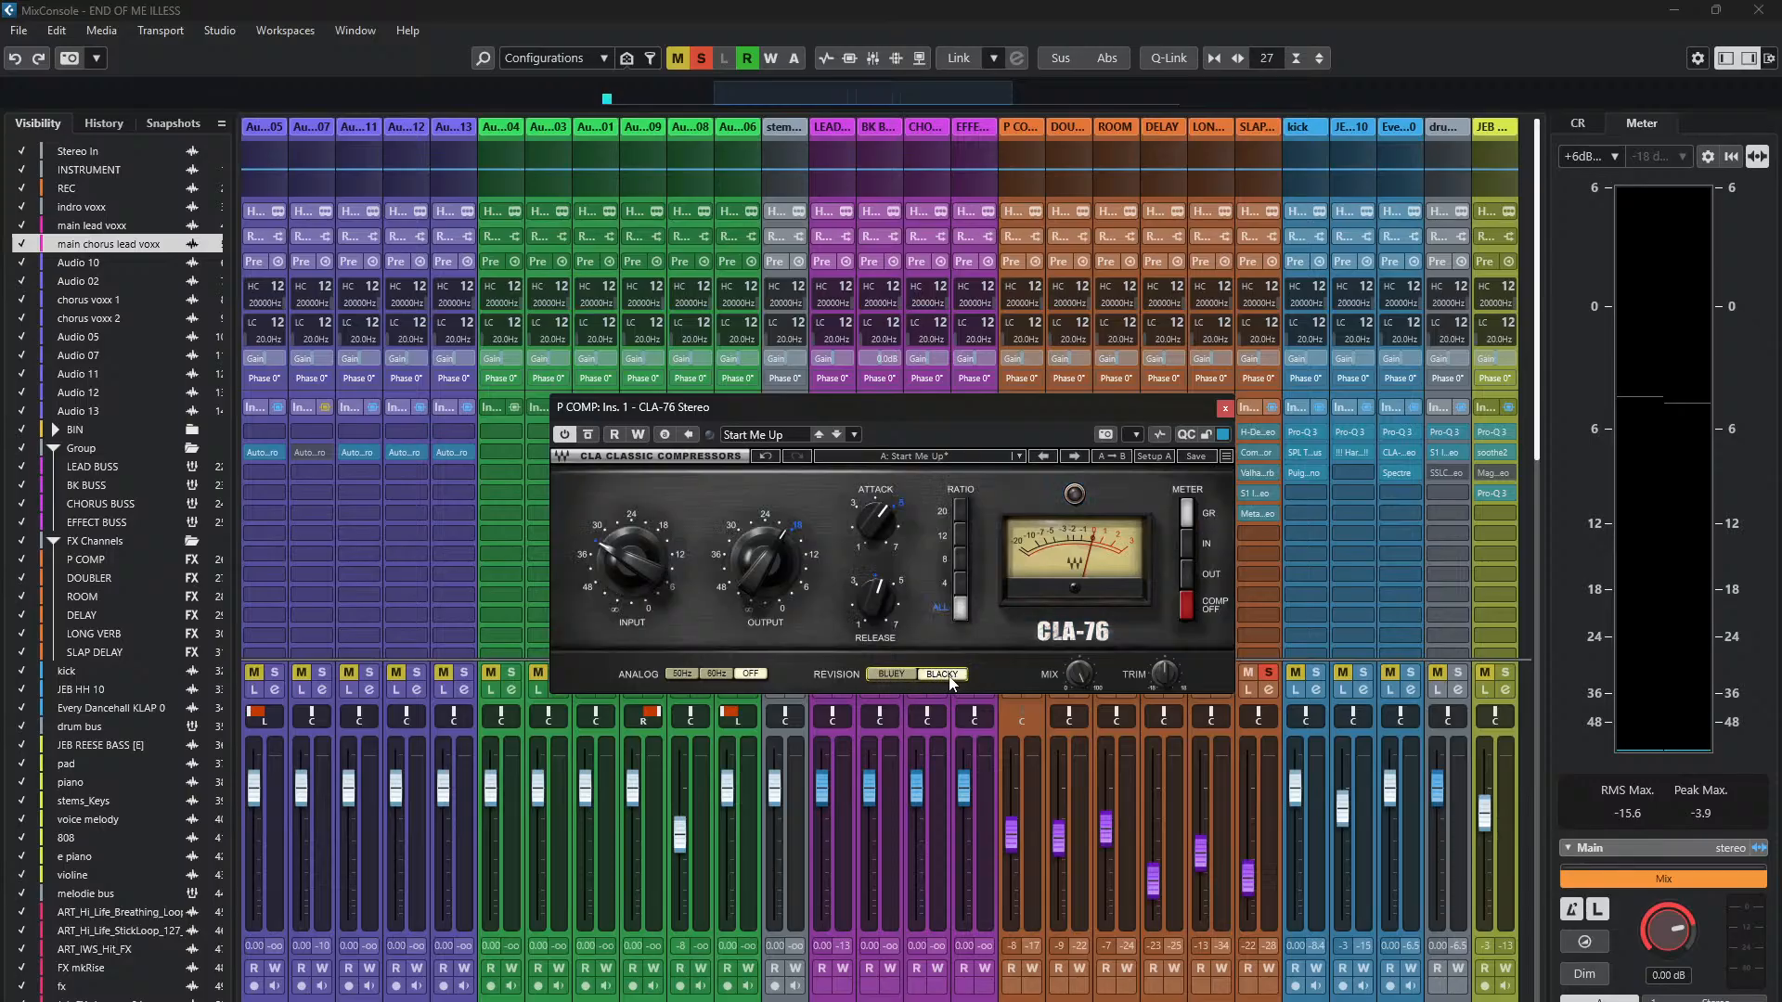
pyautogui.click(891, 674)
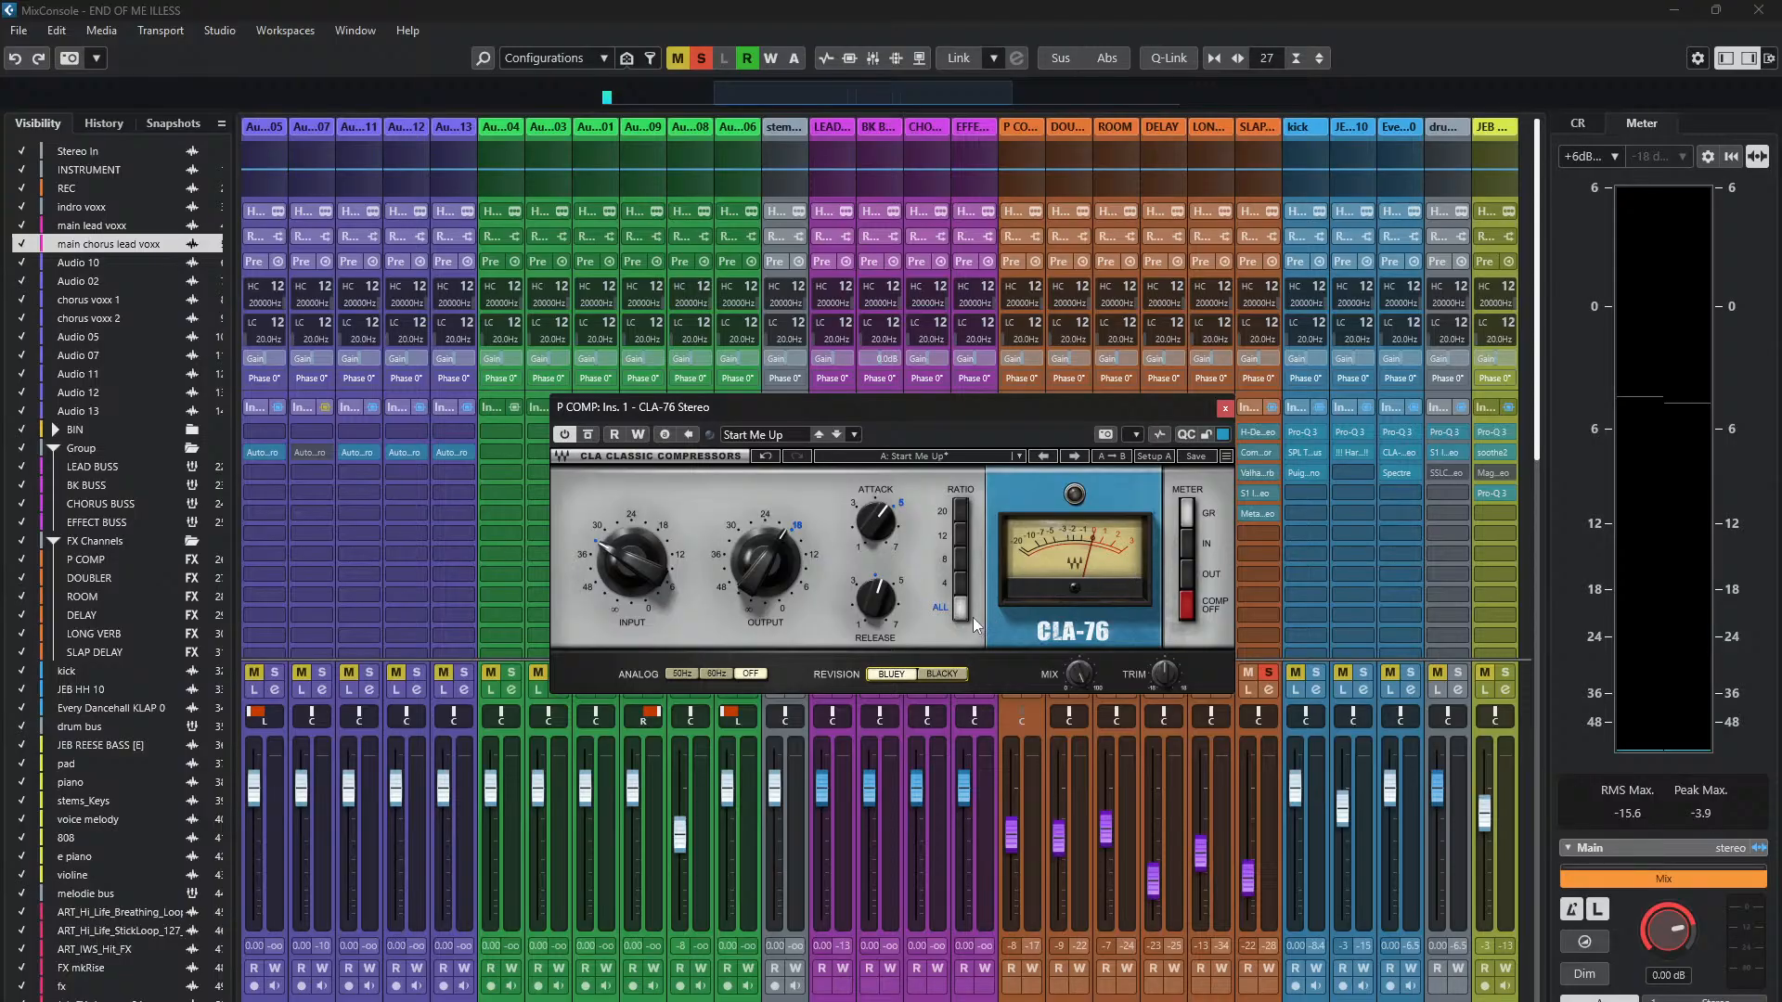
pyautogui.click(962, 585)
pyautogui.click(961, 602)
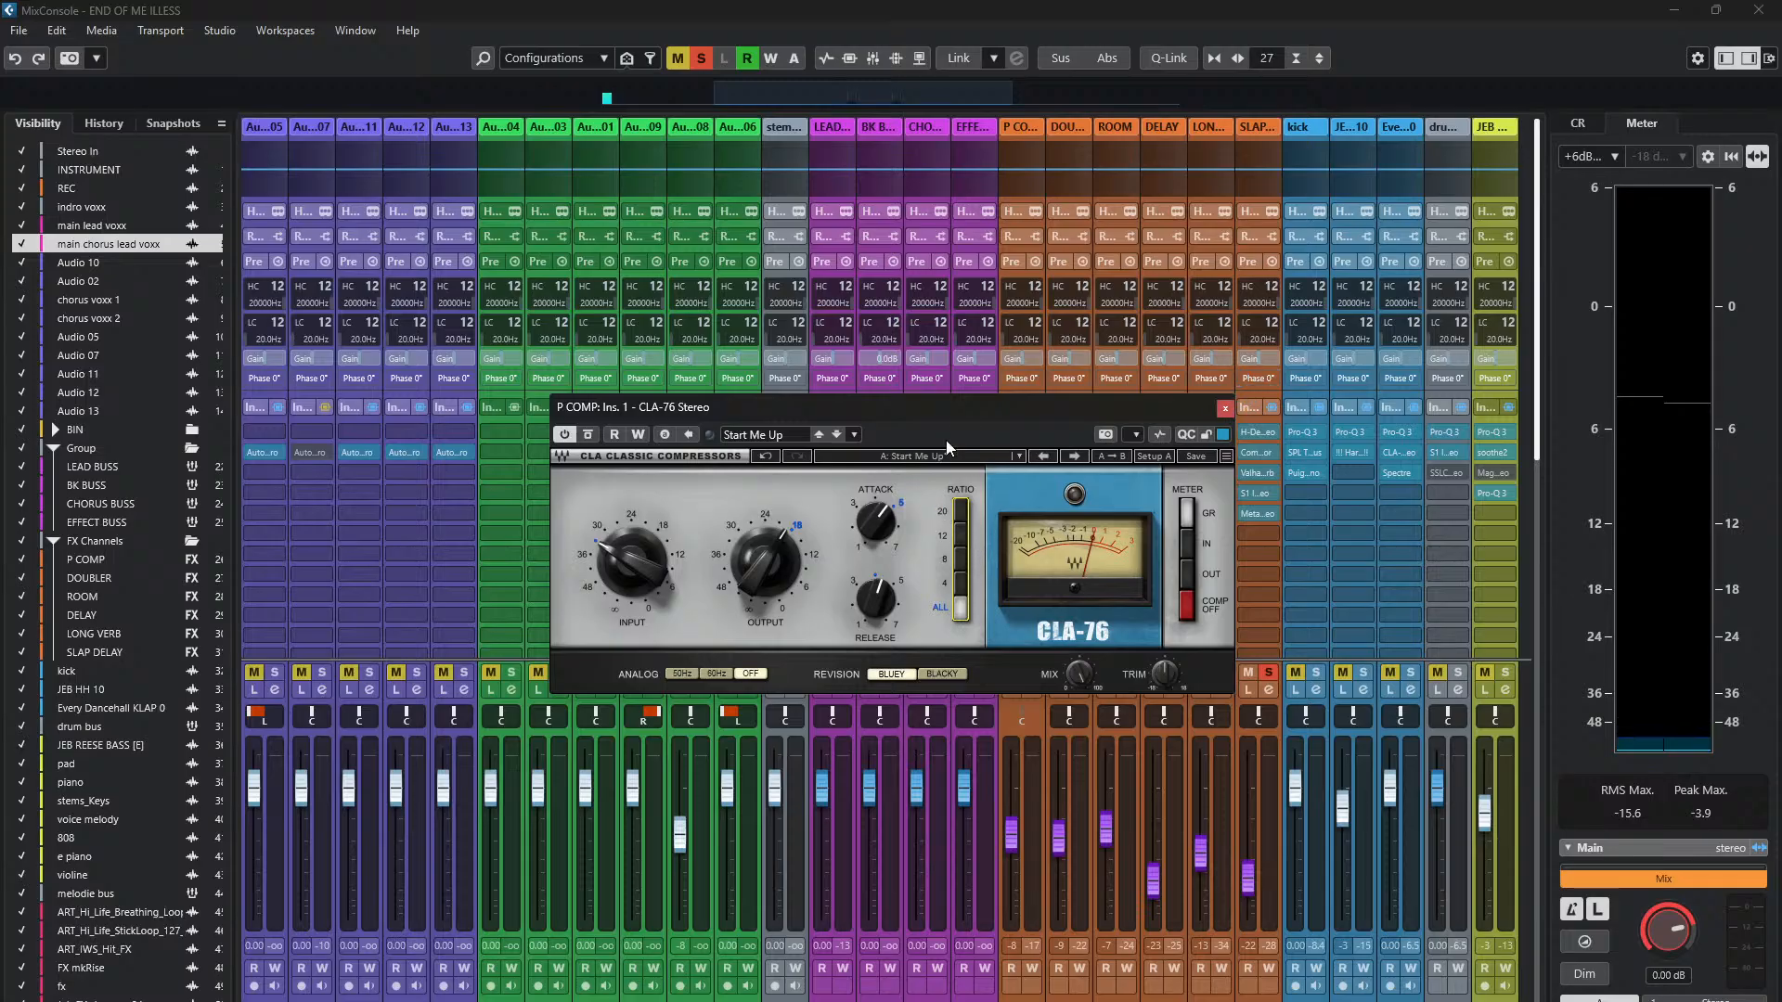
# - Close the CLA-76 and open the S1 Imager in the P COMP channel's second insert to view its settings
pyautogui.click(1225, 409)
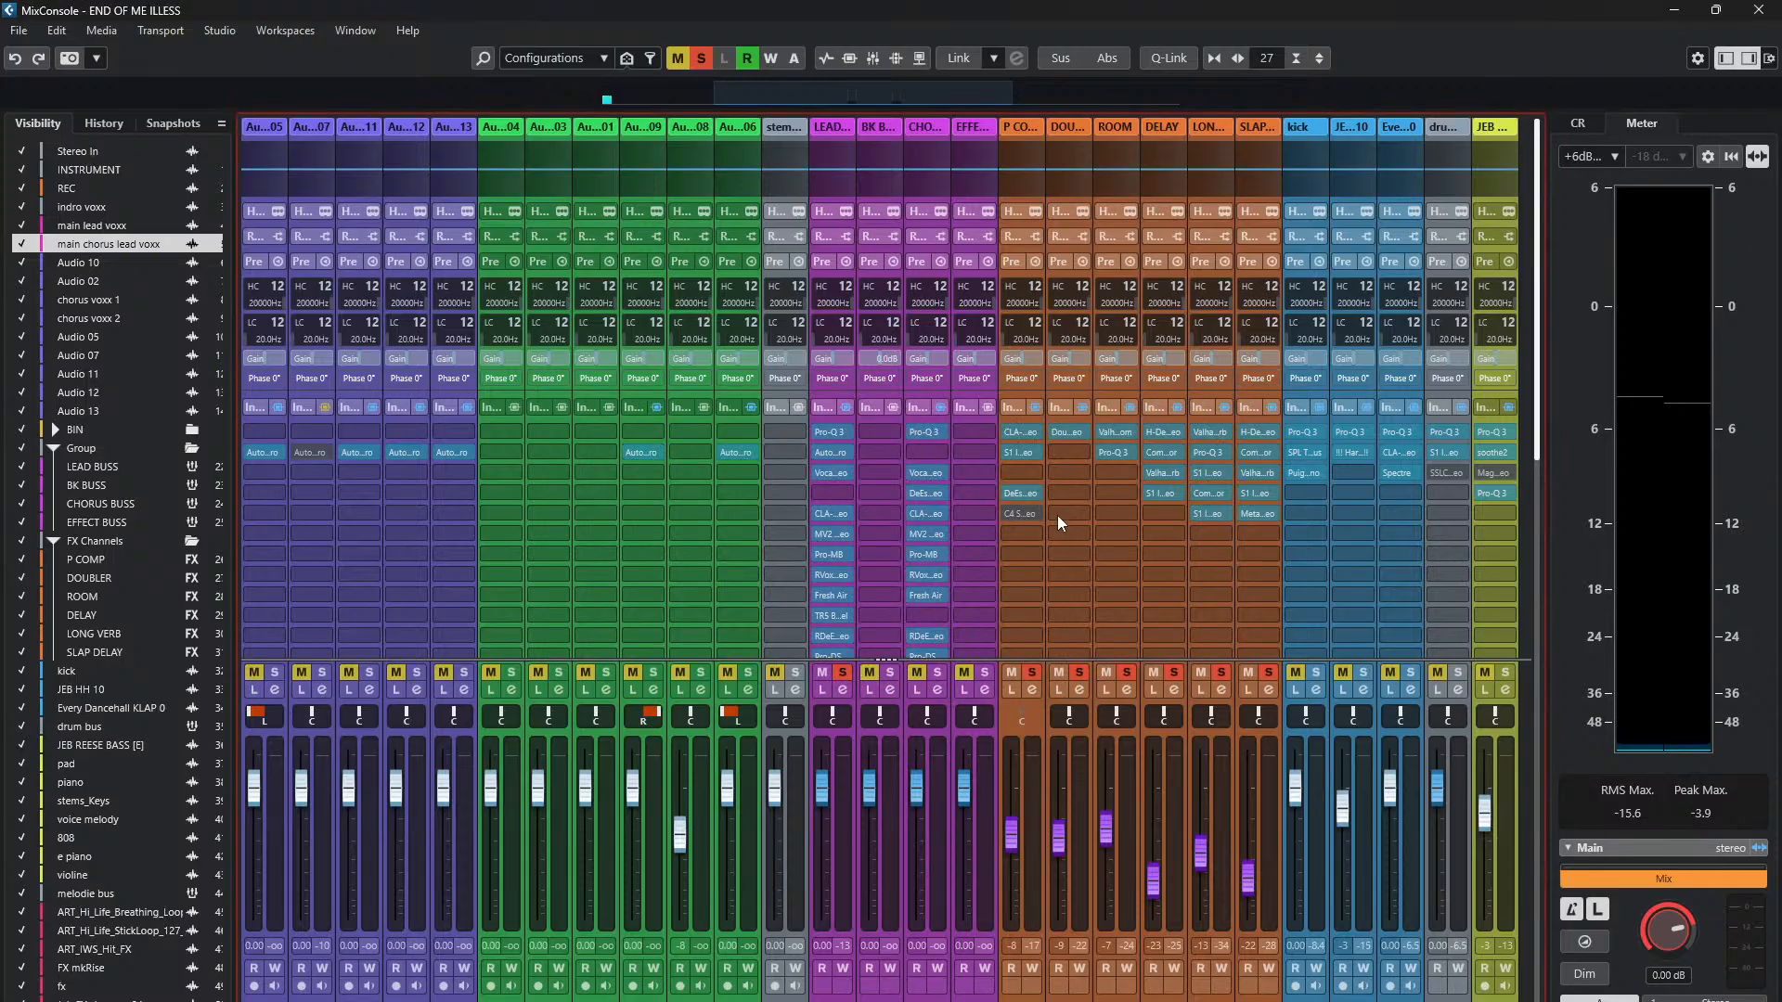
pyautogui.click(1022, 453)
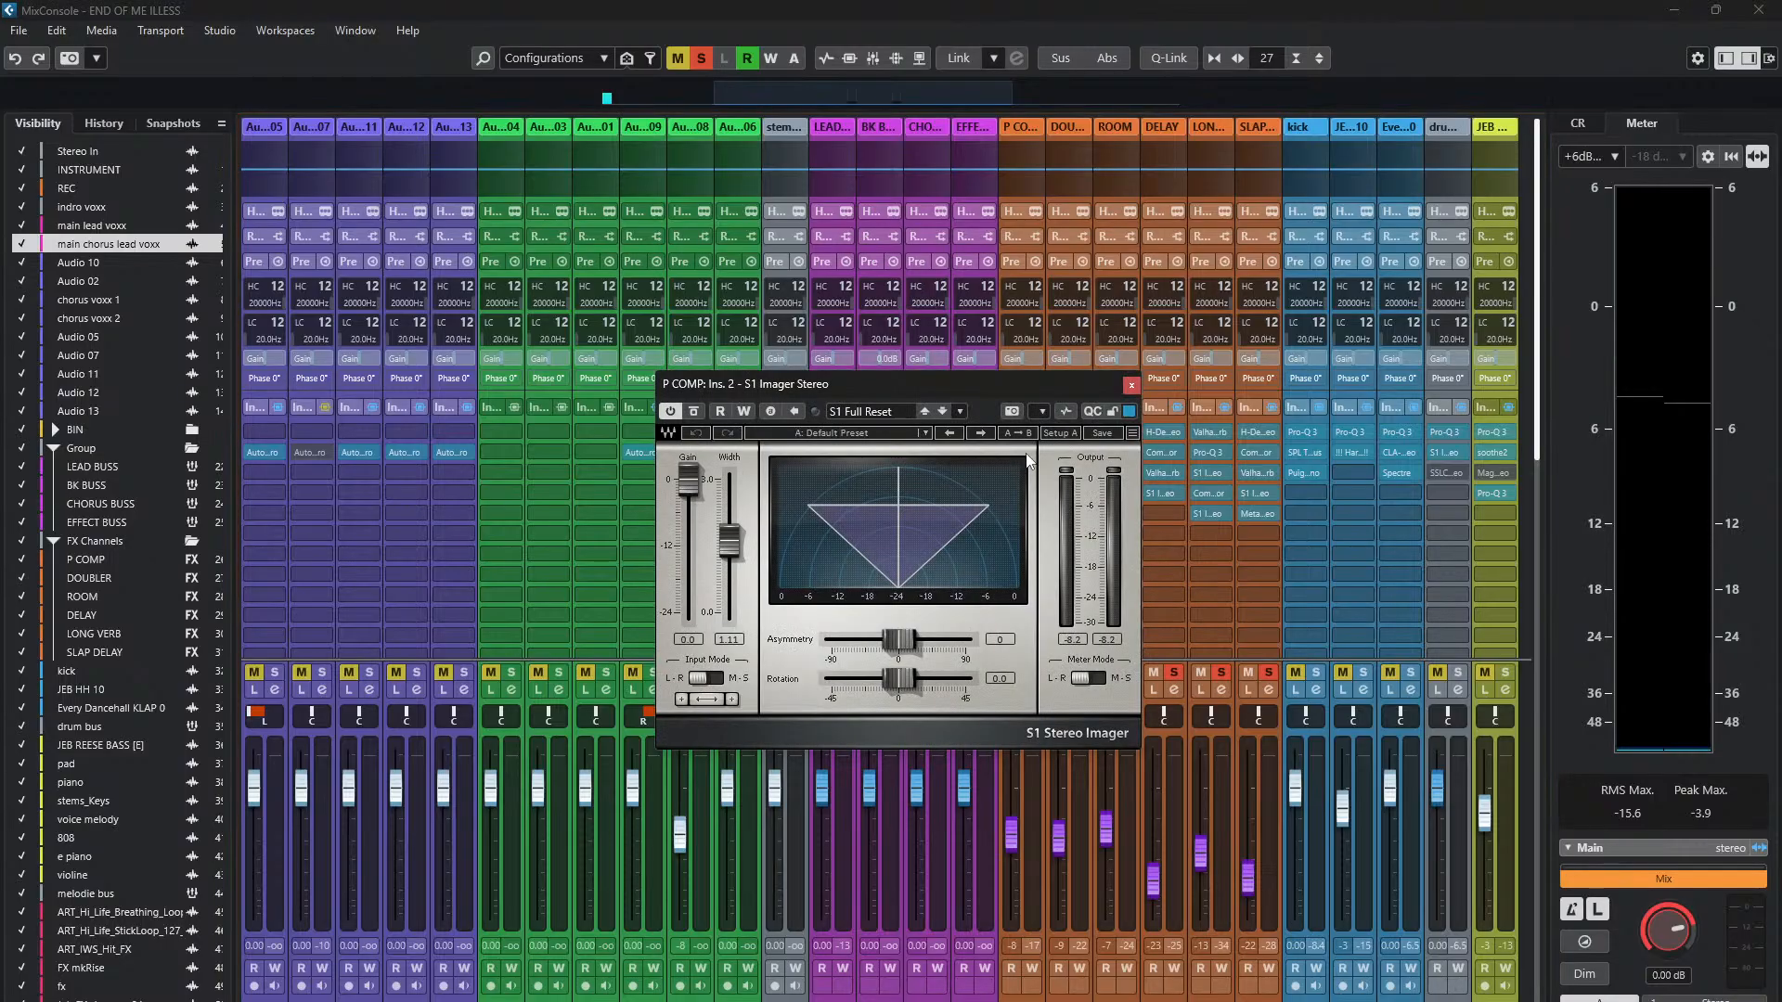
pyautogui.moveTo(928, 387); pyautogui.dragTo(1053, 398)
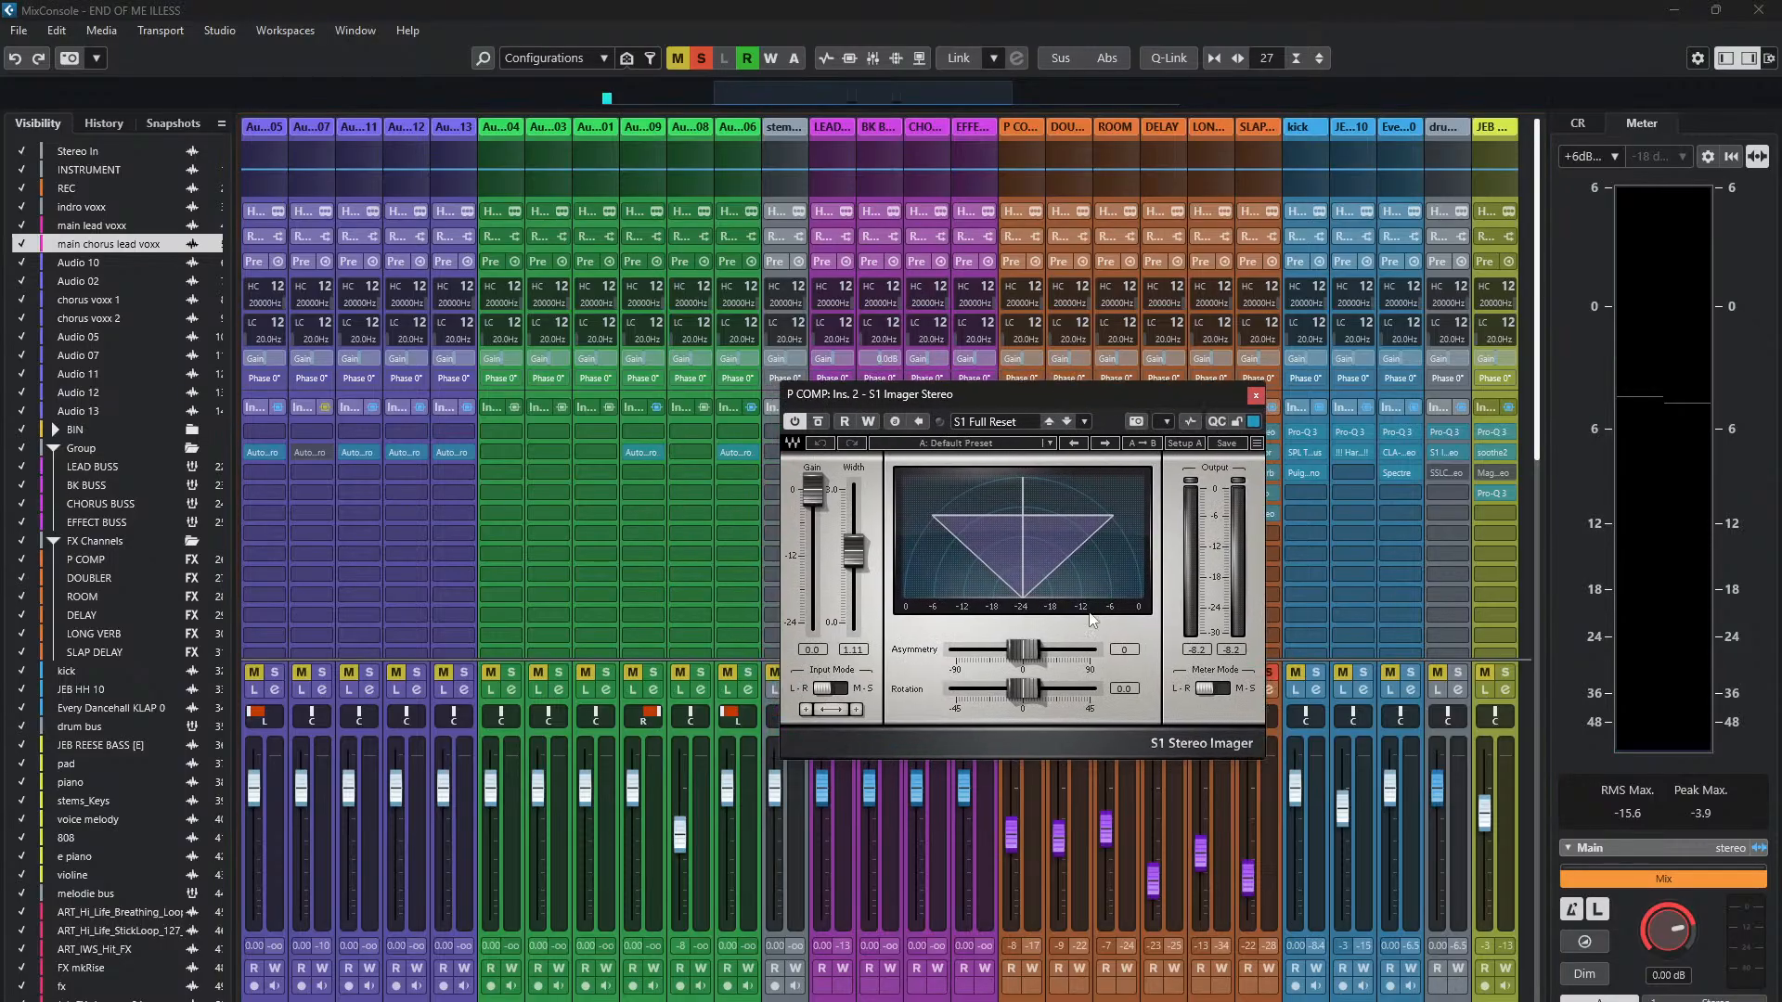
# - Set the width of the P COMP channel's S1 Imager to 1.16 and close the plug-in
pyautogui.moveTo(854, 553); pyautogui.dragTo(854, 551)
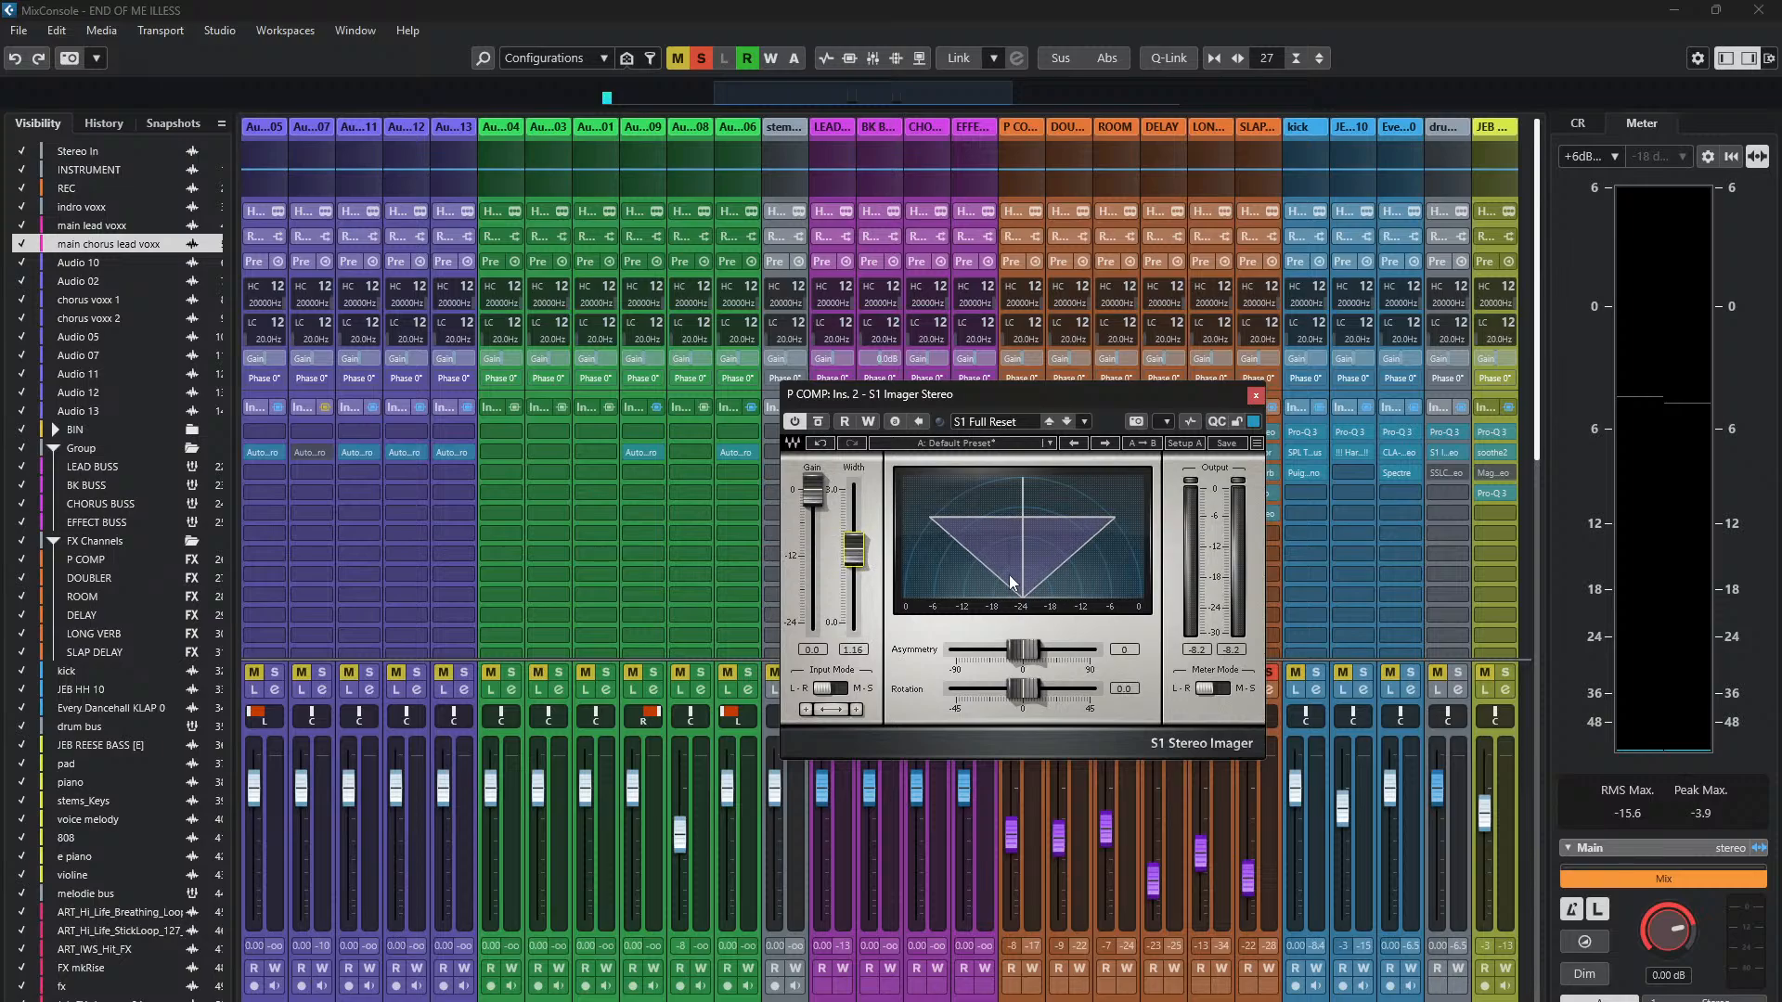
pyautogui.click(1255, 395)
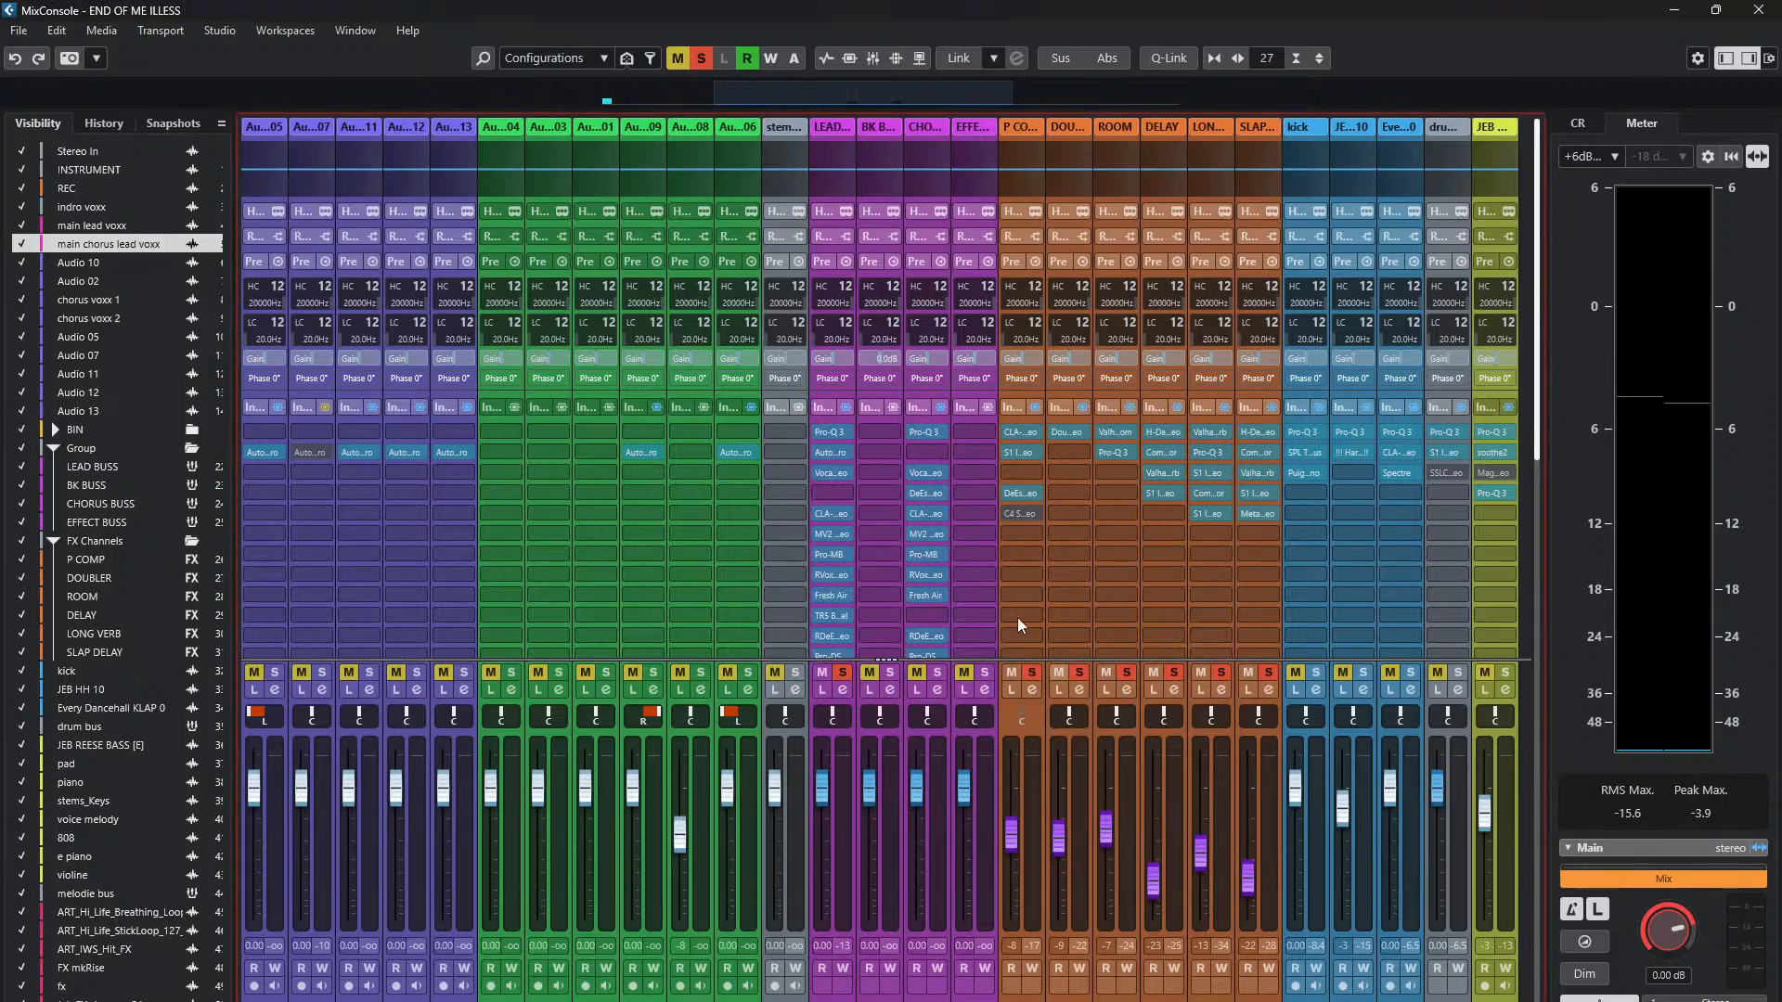
# - Open the P COMP channel's DeEsser, audition its sidechain signal during playback, restore audio monitoring and close it
pyautogui.click(1022, 495)
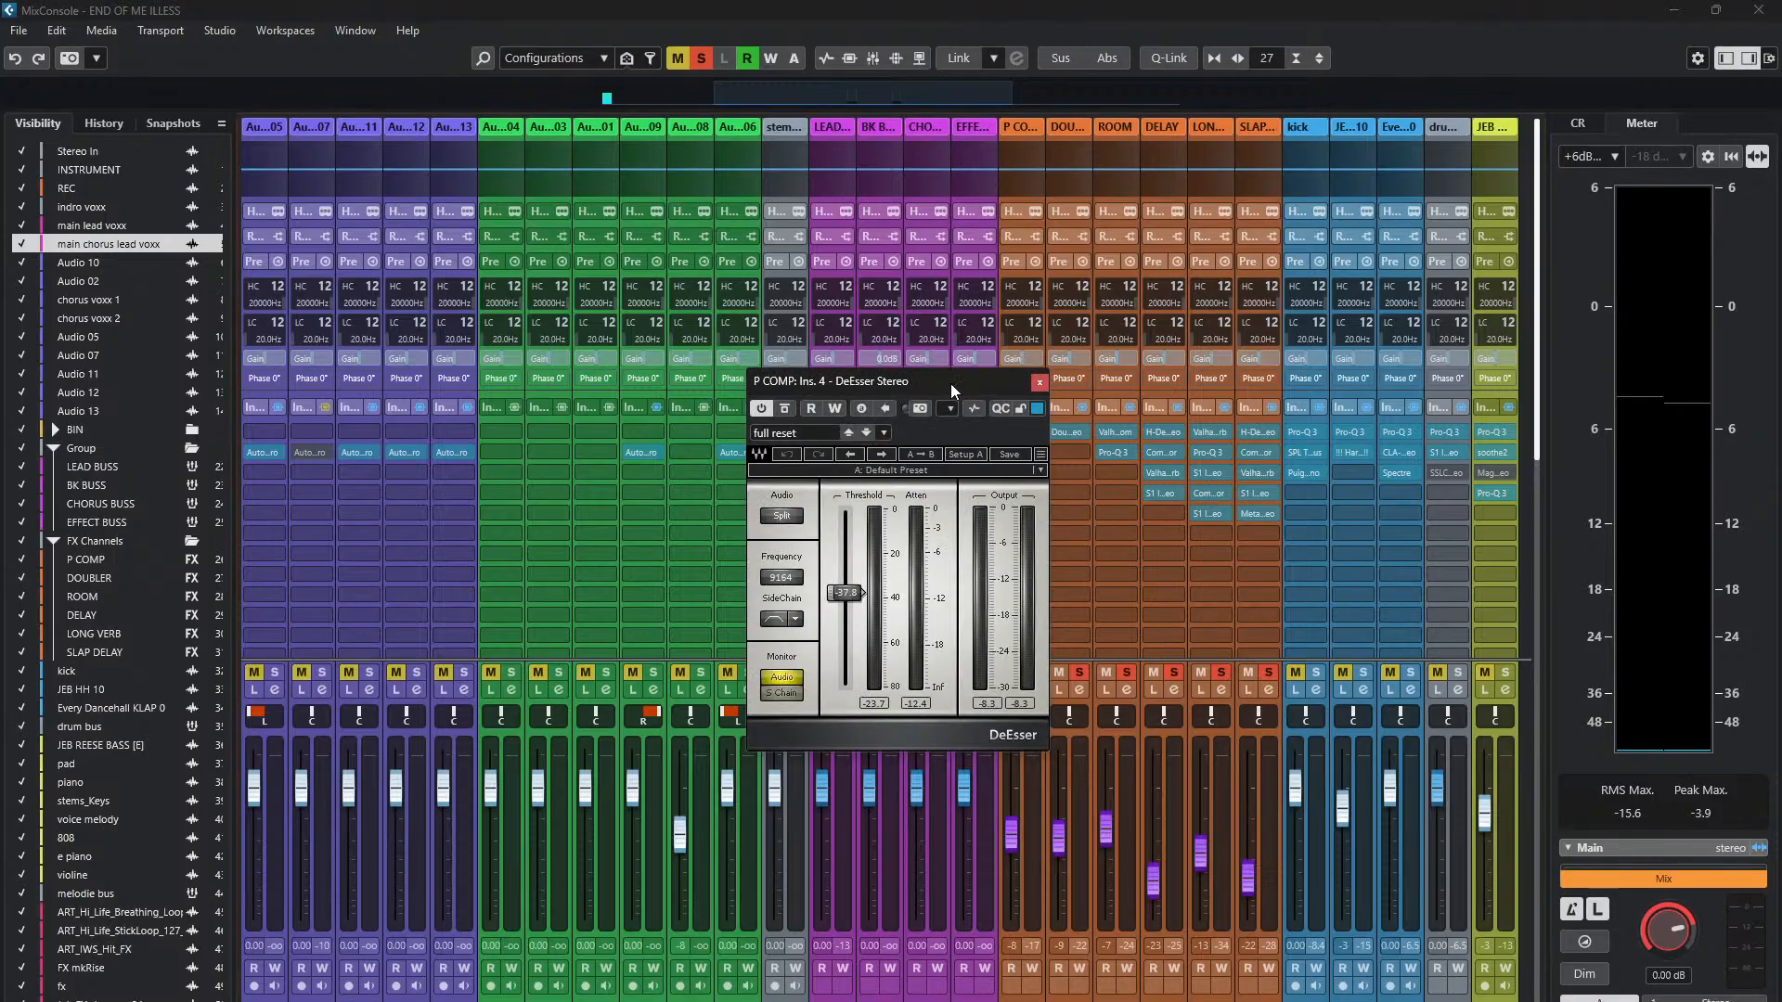
pyautogui.moveTo(952, 385); pyautogui.dragTo(1034, 380)
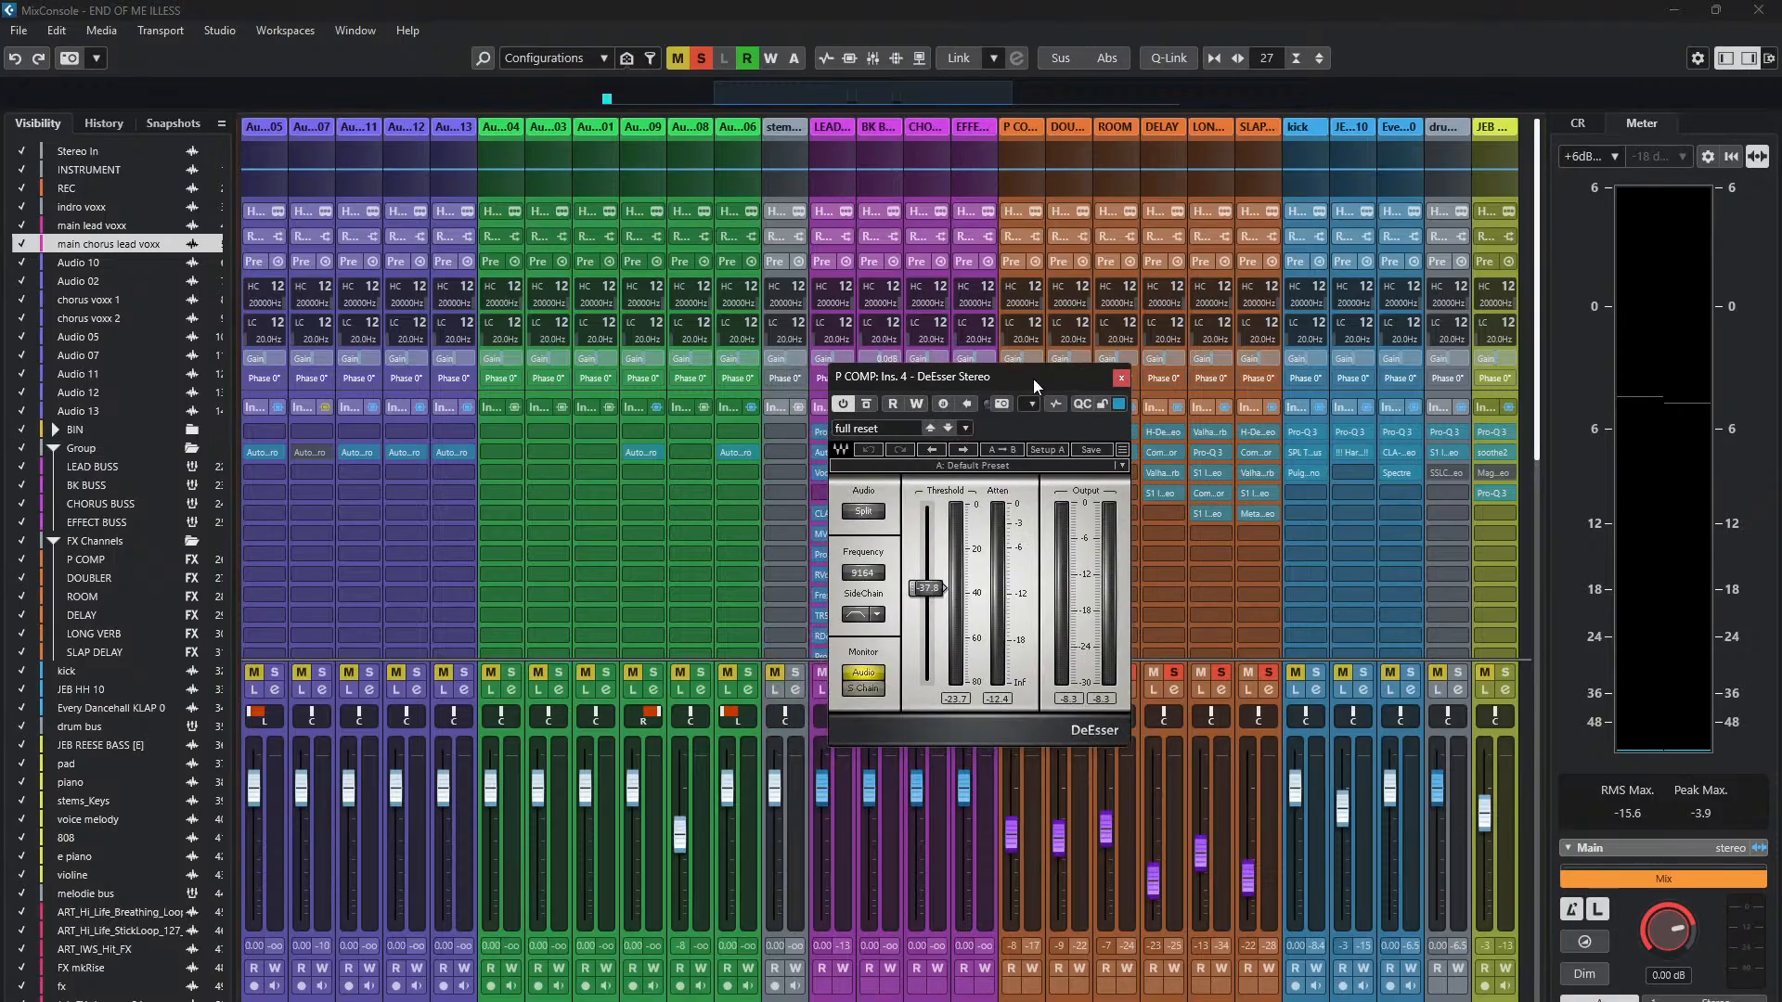
pyautogui.press('space')
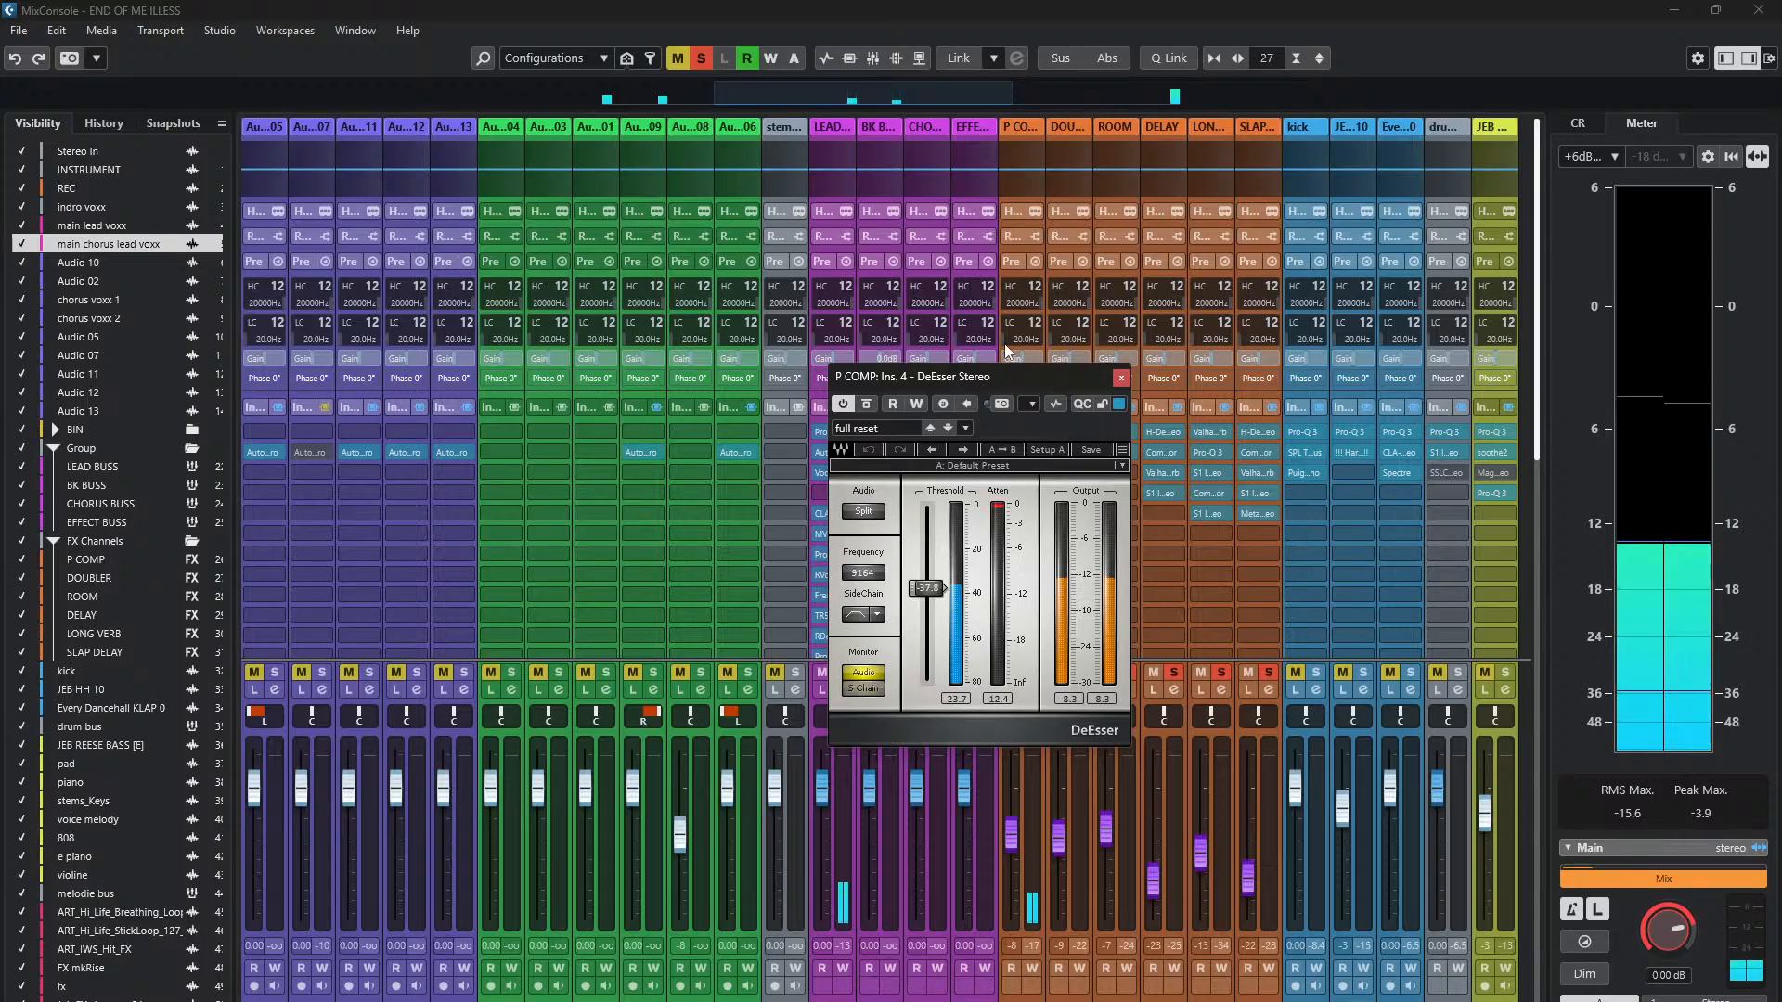
pyautogui.click(867, 690)
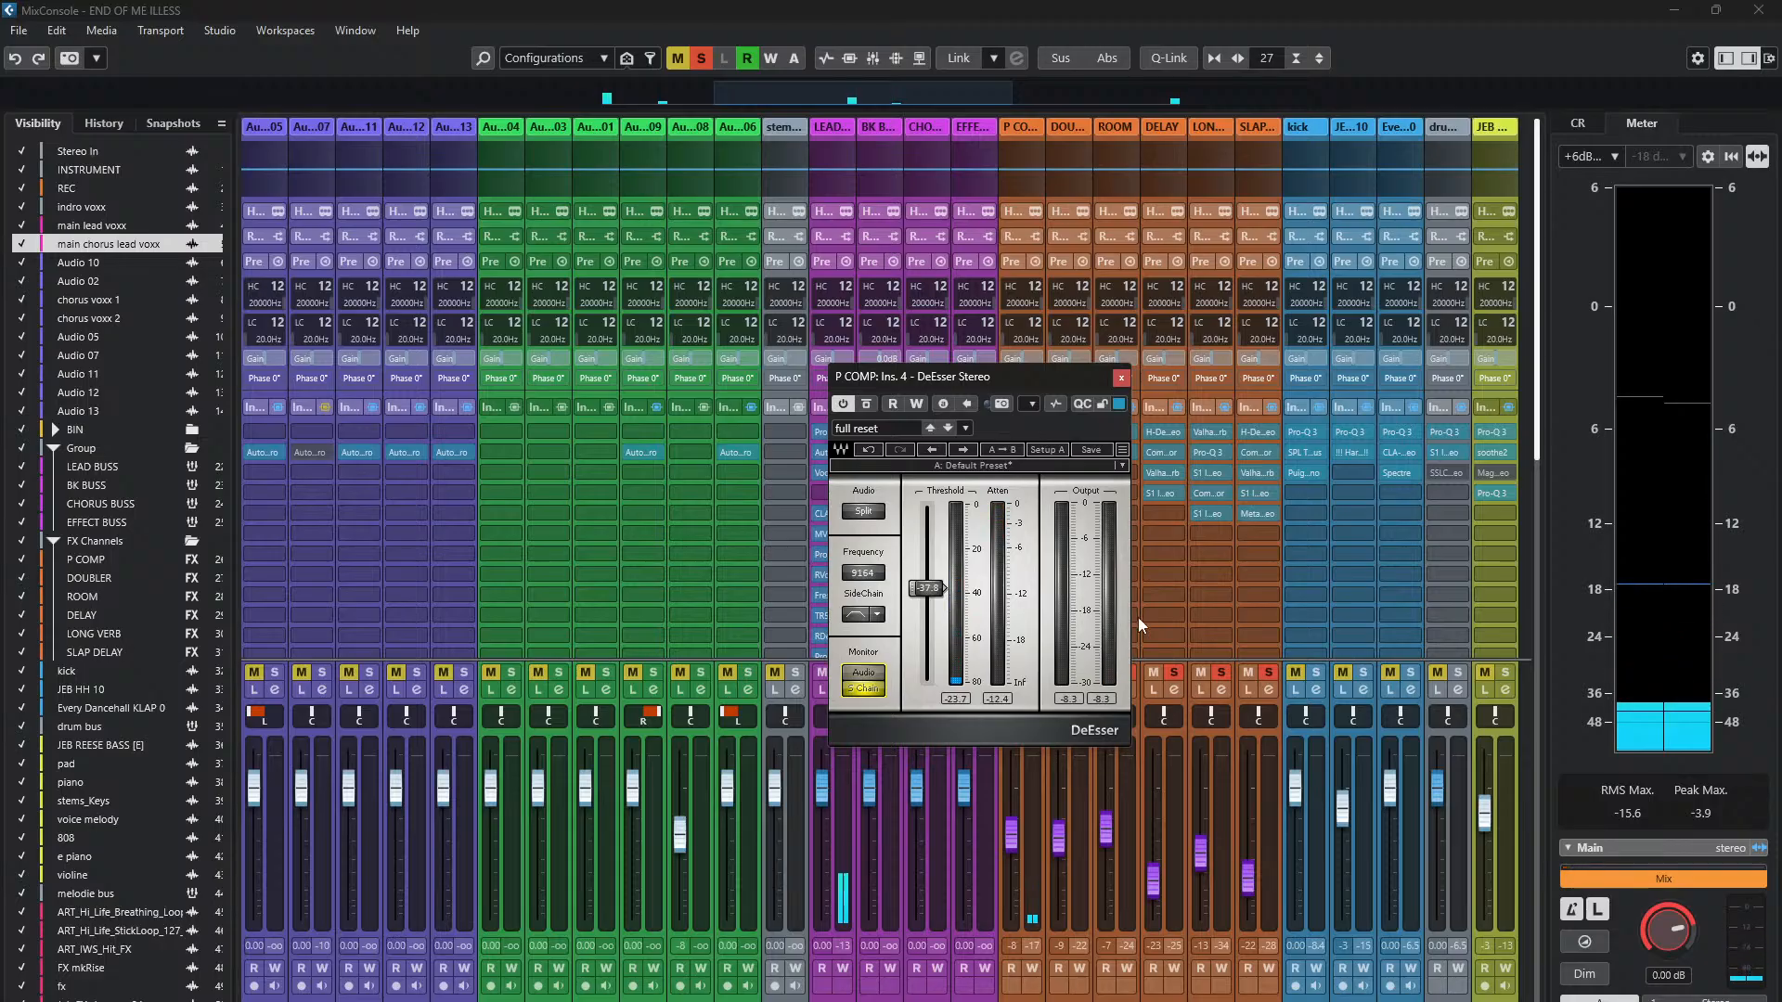
pyautogui.click(866, 687)
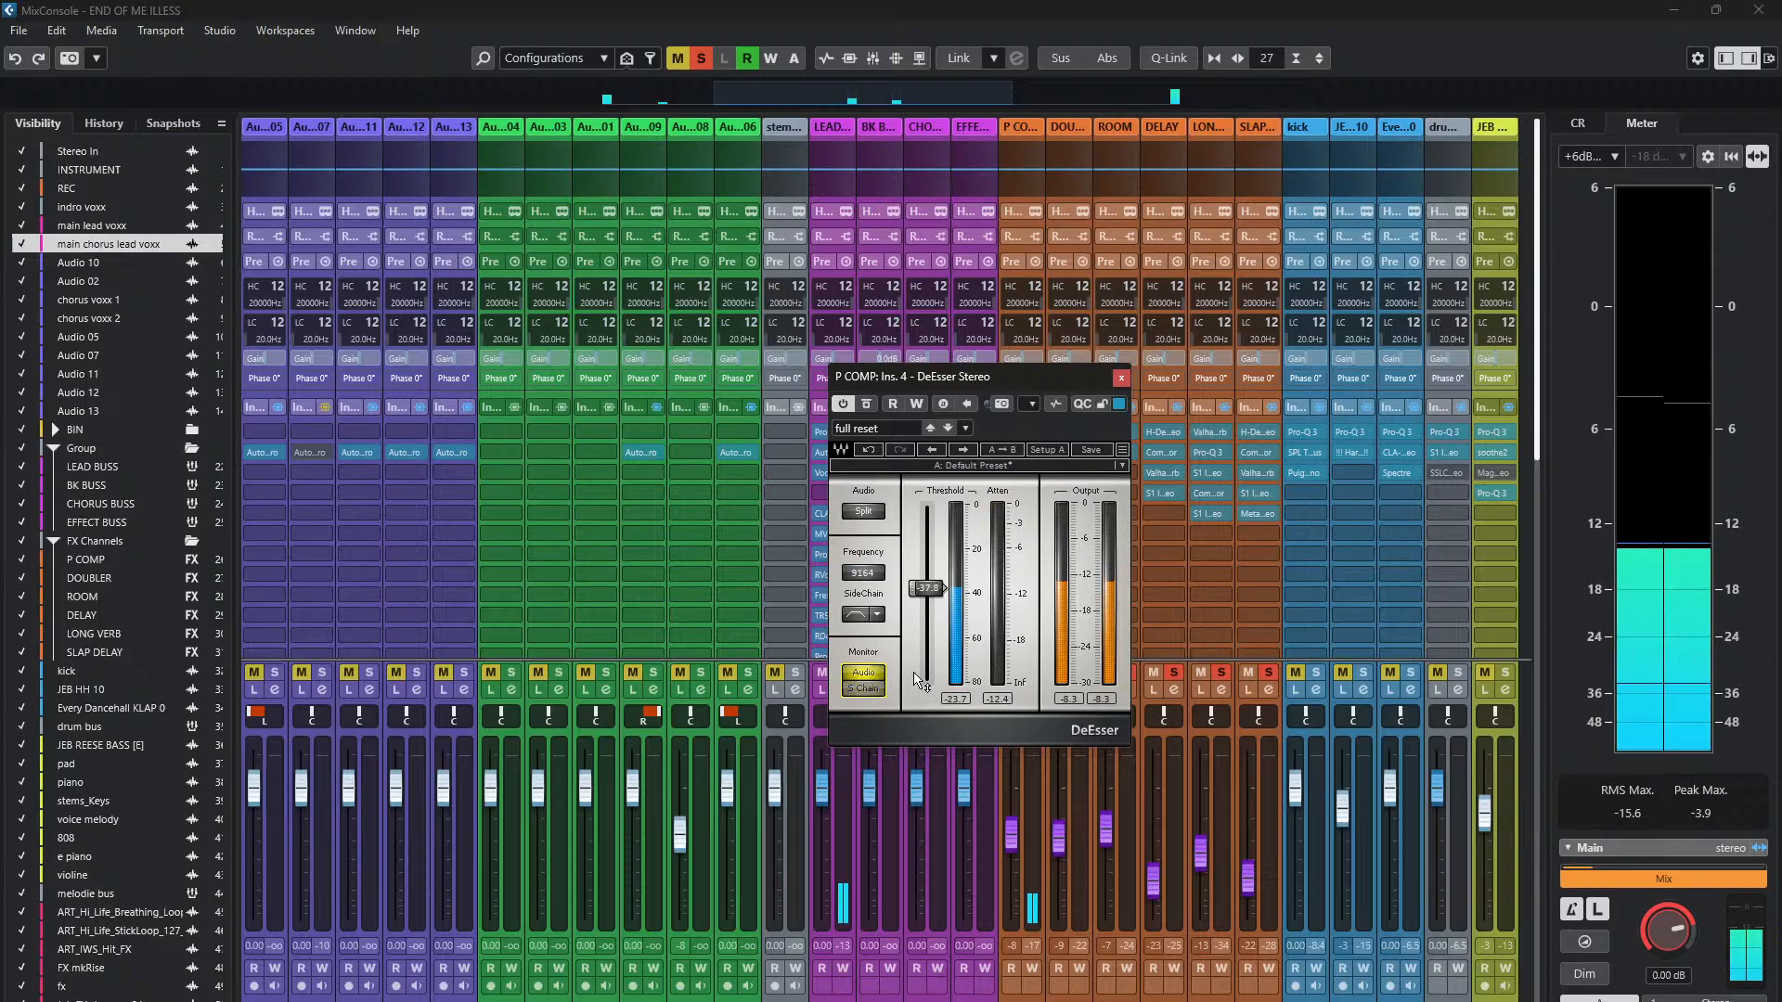
pyautogui.click(1122, 378)
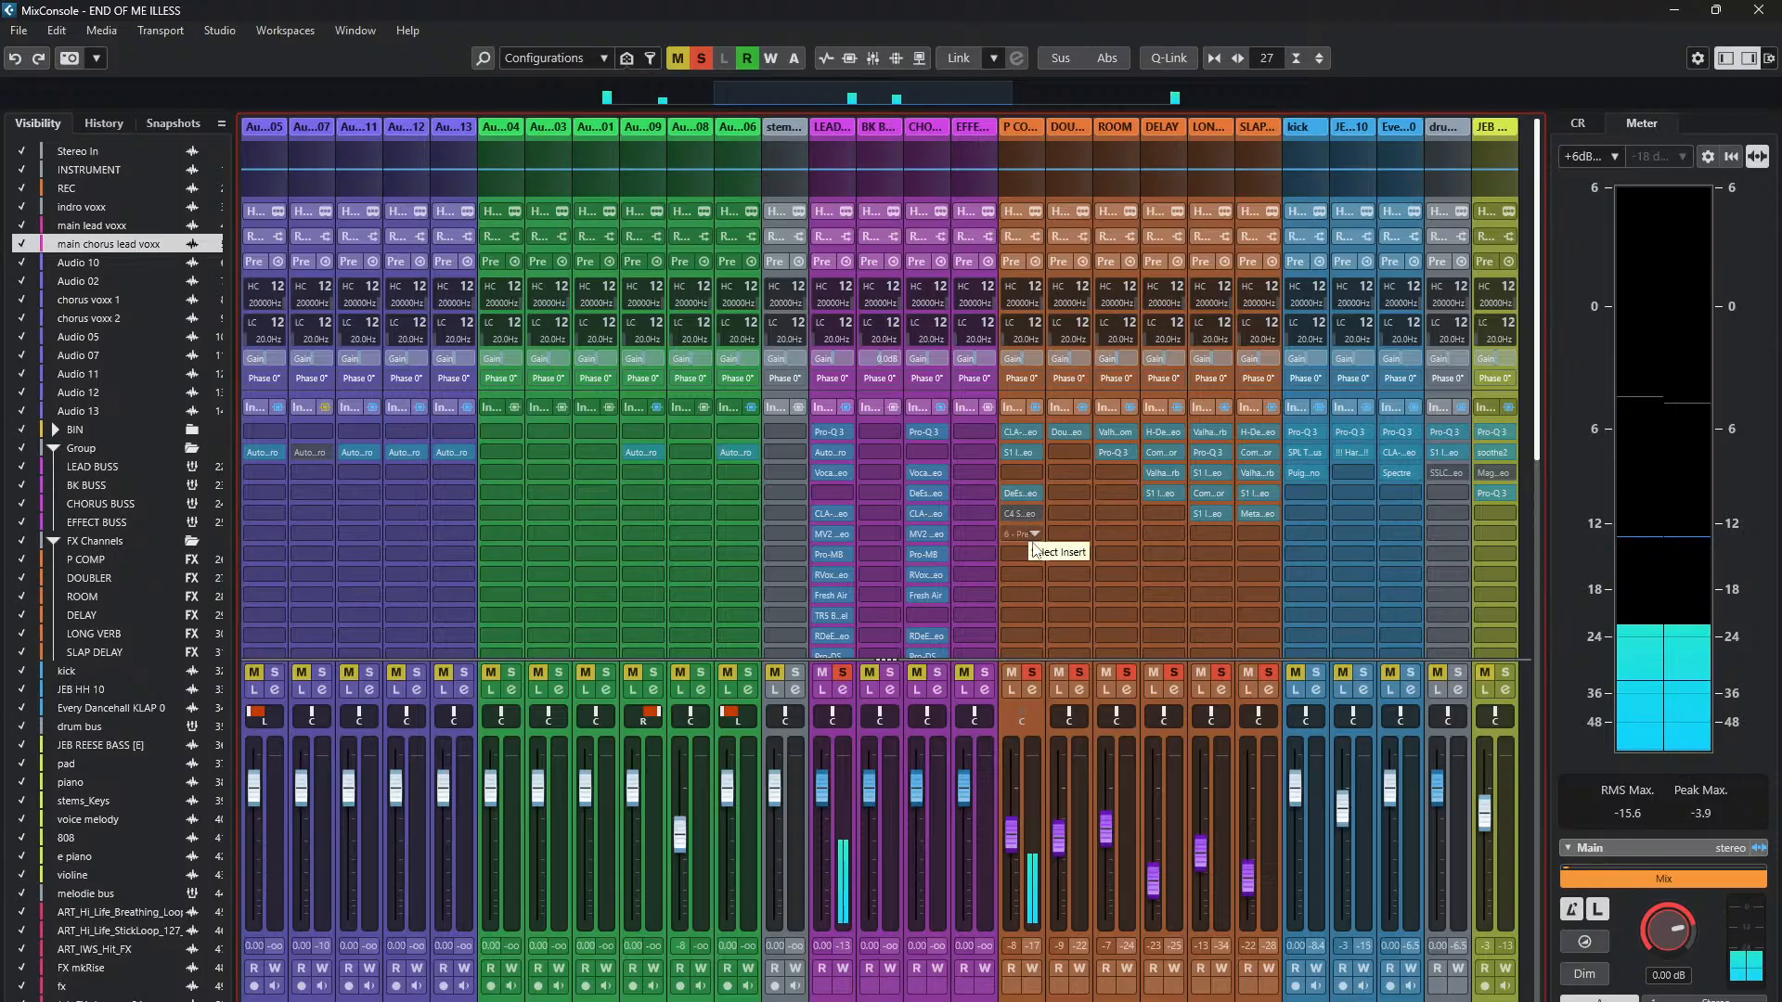
# - Compare the lead vocal with and without parallel compression by toggling the P COMP channel's mute during playback
pyautogui.click(1012, 672)
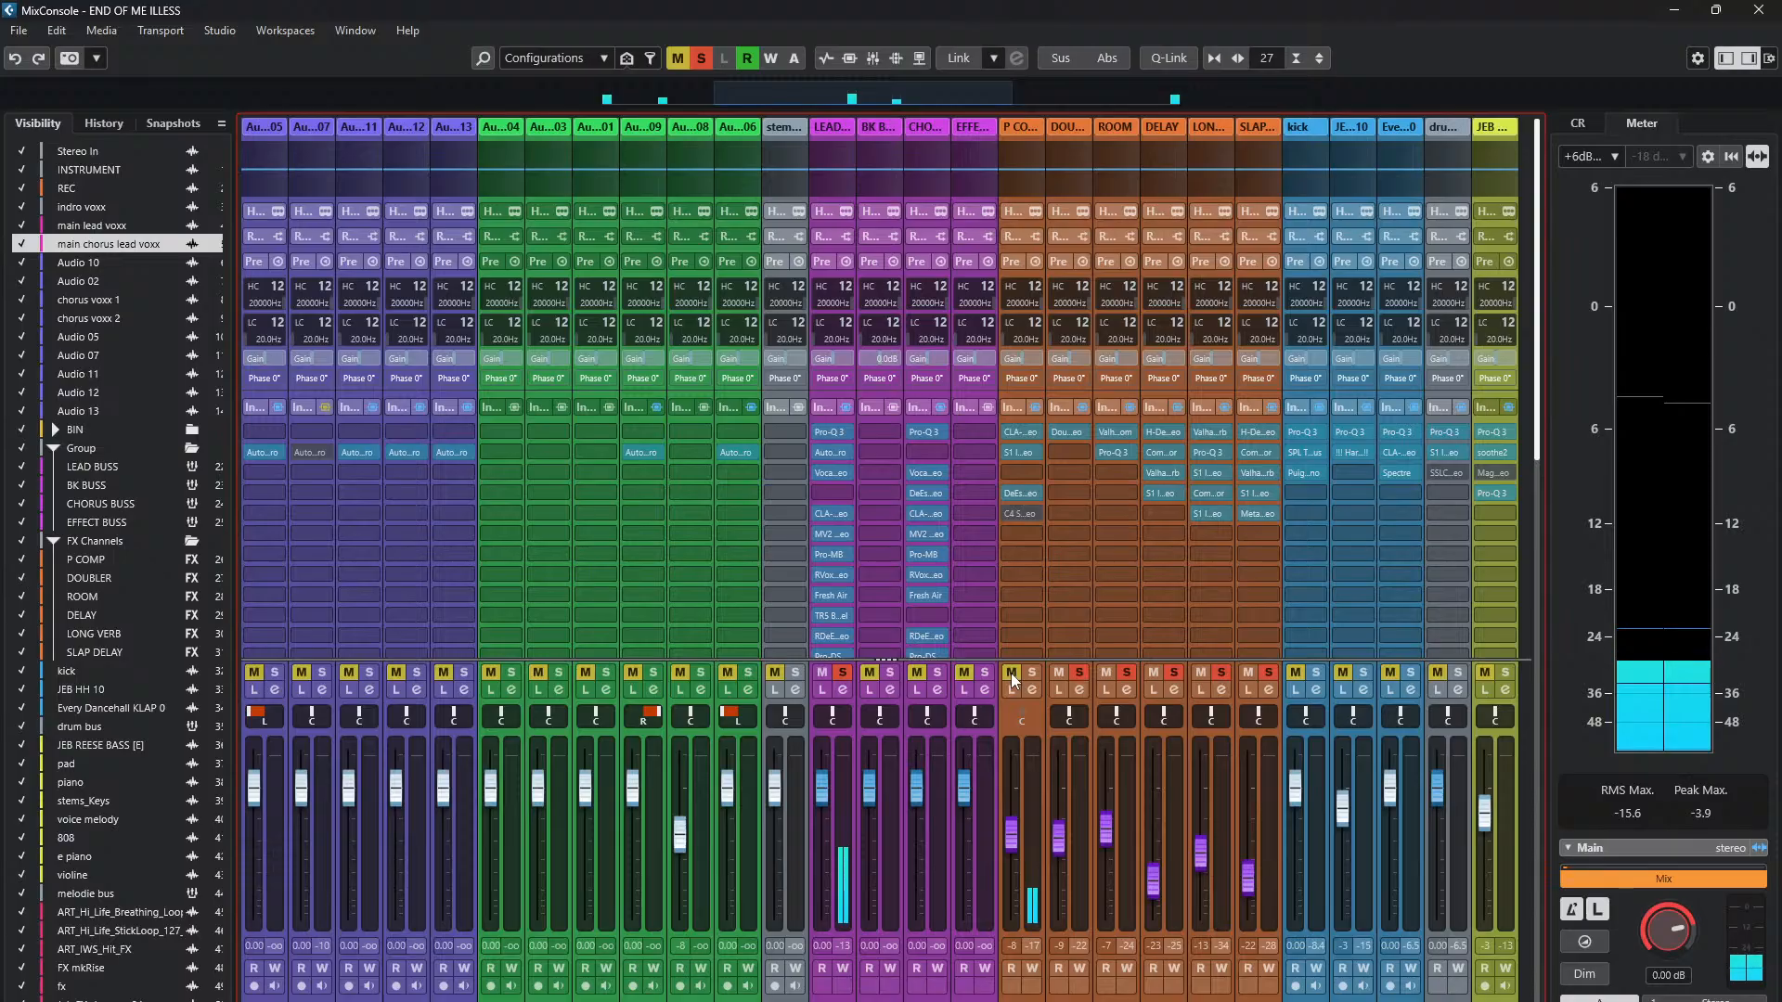
pyautogui.click(1012, 672)
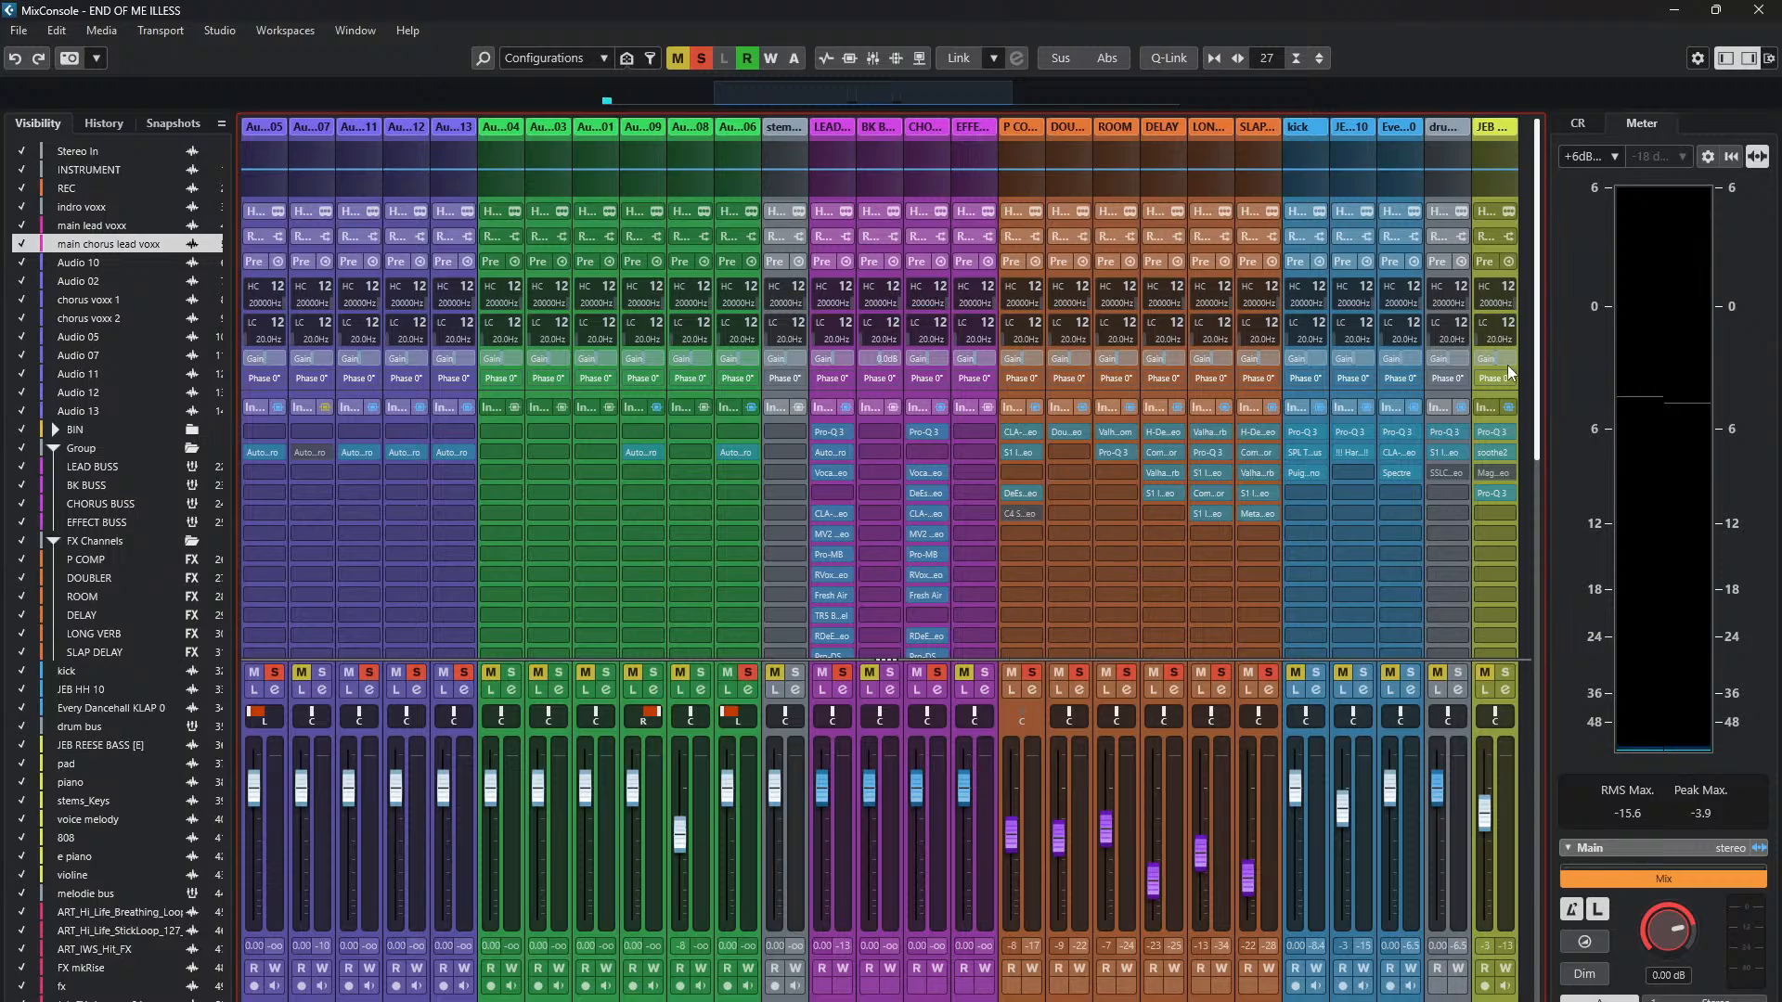
# - Enable the ROOM send on the LEAD BUSS channel and return to the channel inserts
pyautogui.moveTo(1540, 346); pyautogui.dragTo(1550, 567)
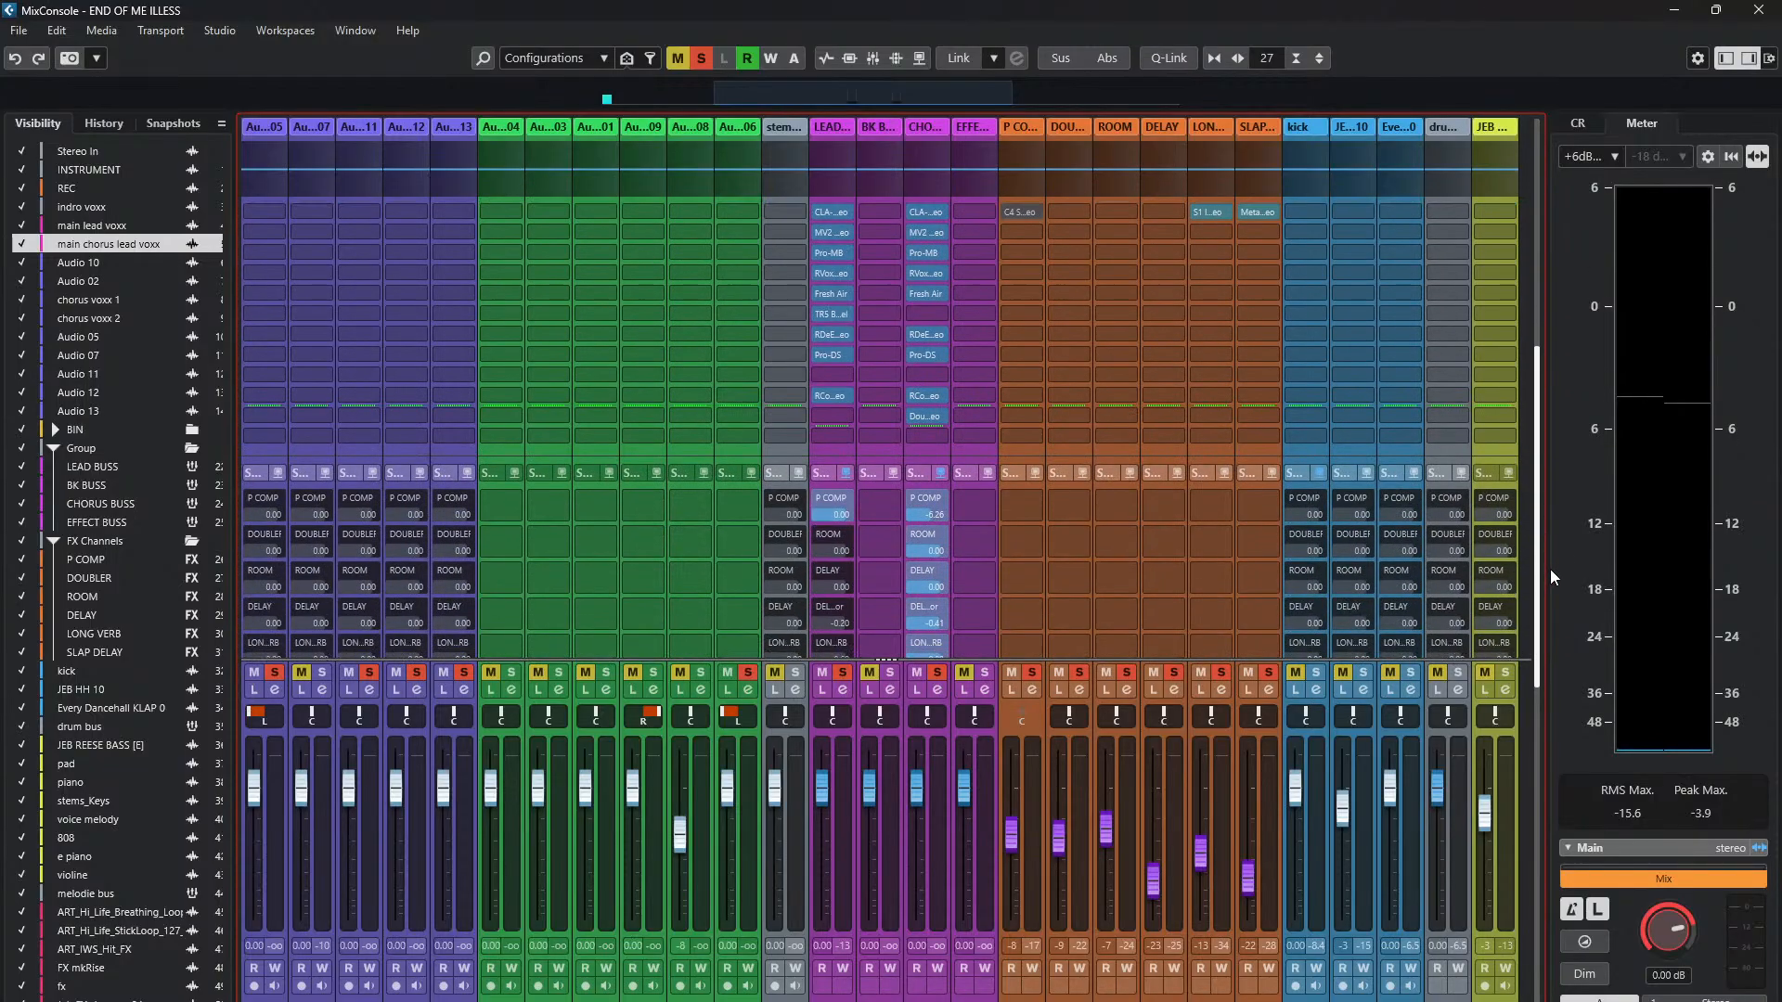
pyautogui.click(819, 528)
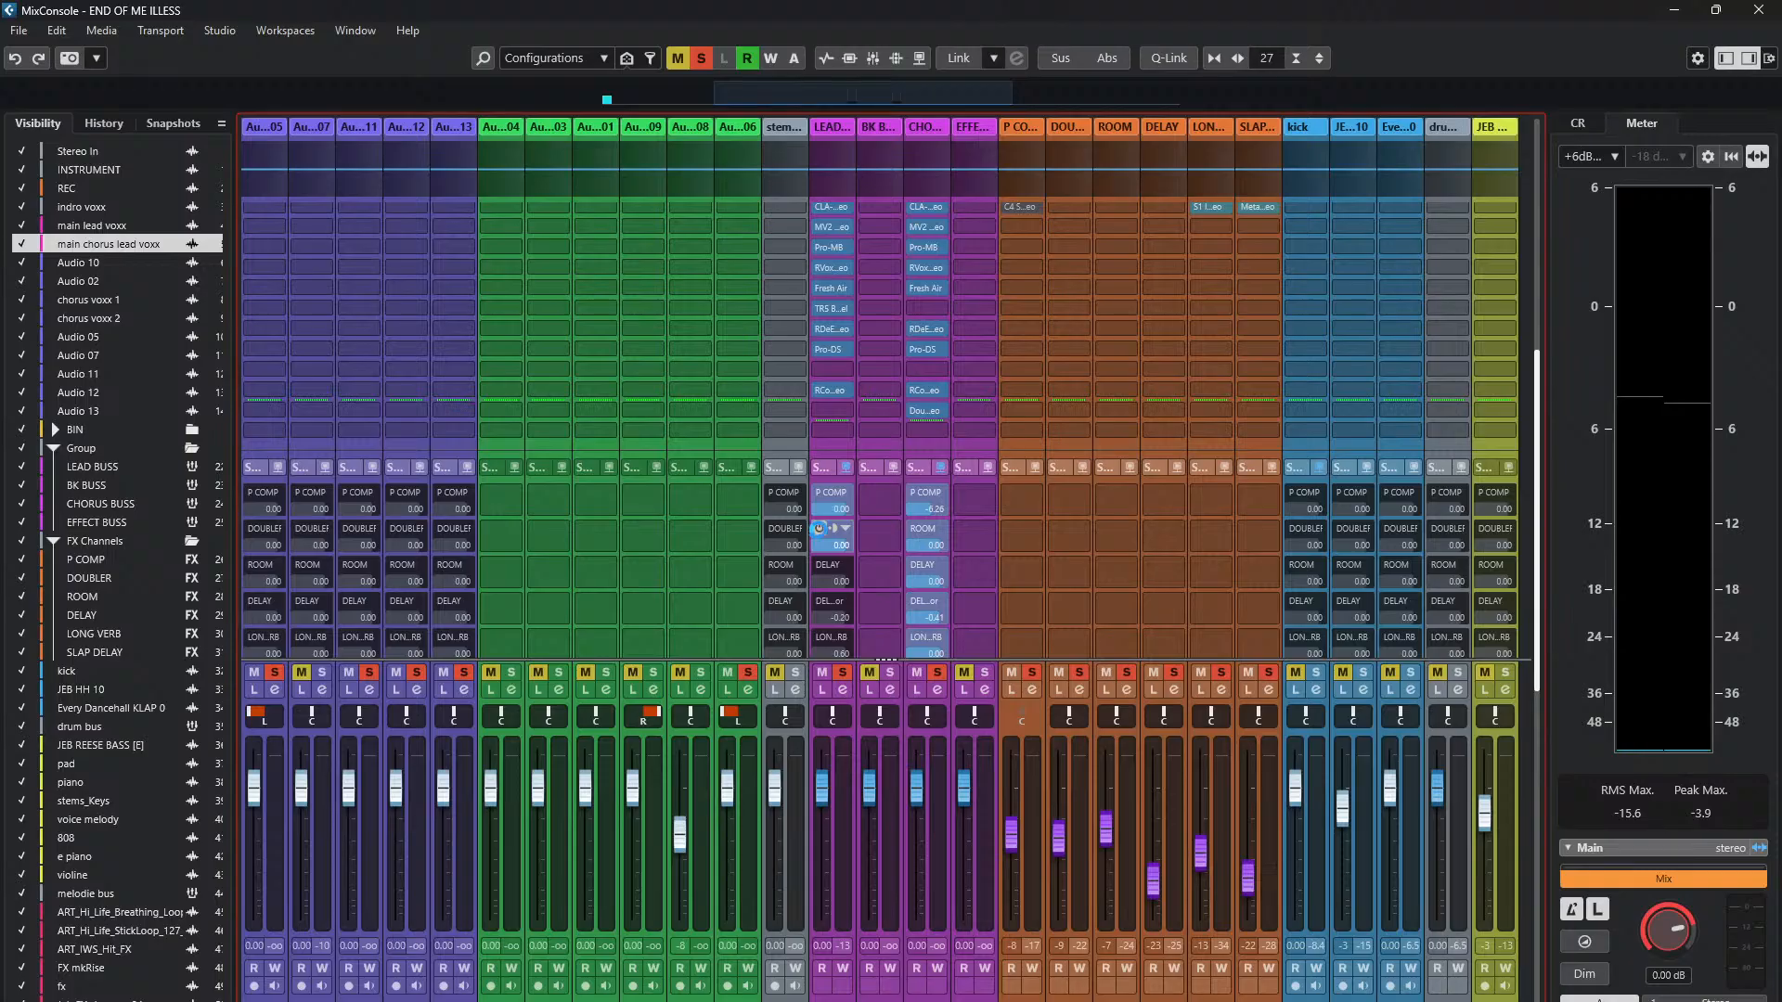
pyautogui.moveTo(1536, 457); pyautogui.dragTo(1524, 354)
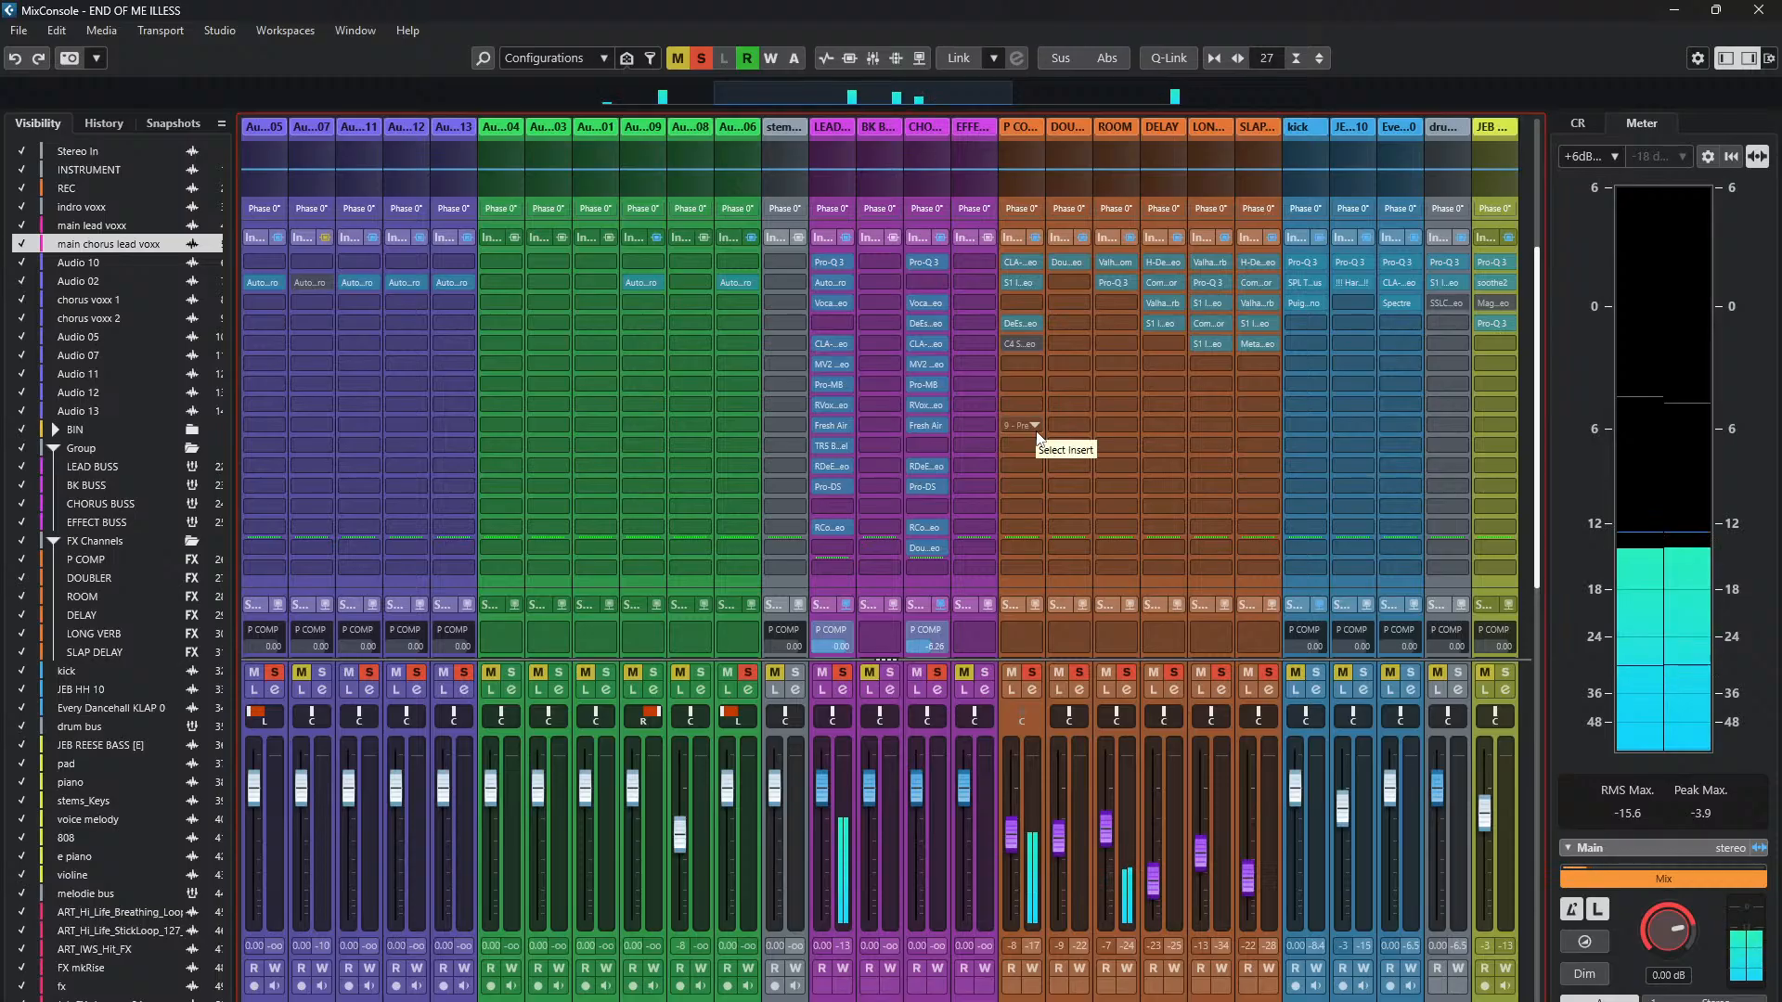
# - Set the ROOM channel's ValhallaRoom mix to 85.3 % and hi cut to 8550 Hz, then close the reverb
pyautogui.click(1117, 262)
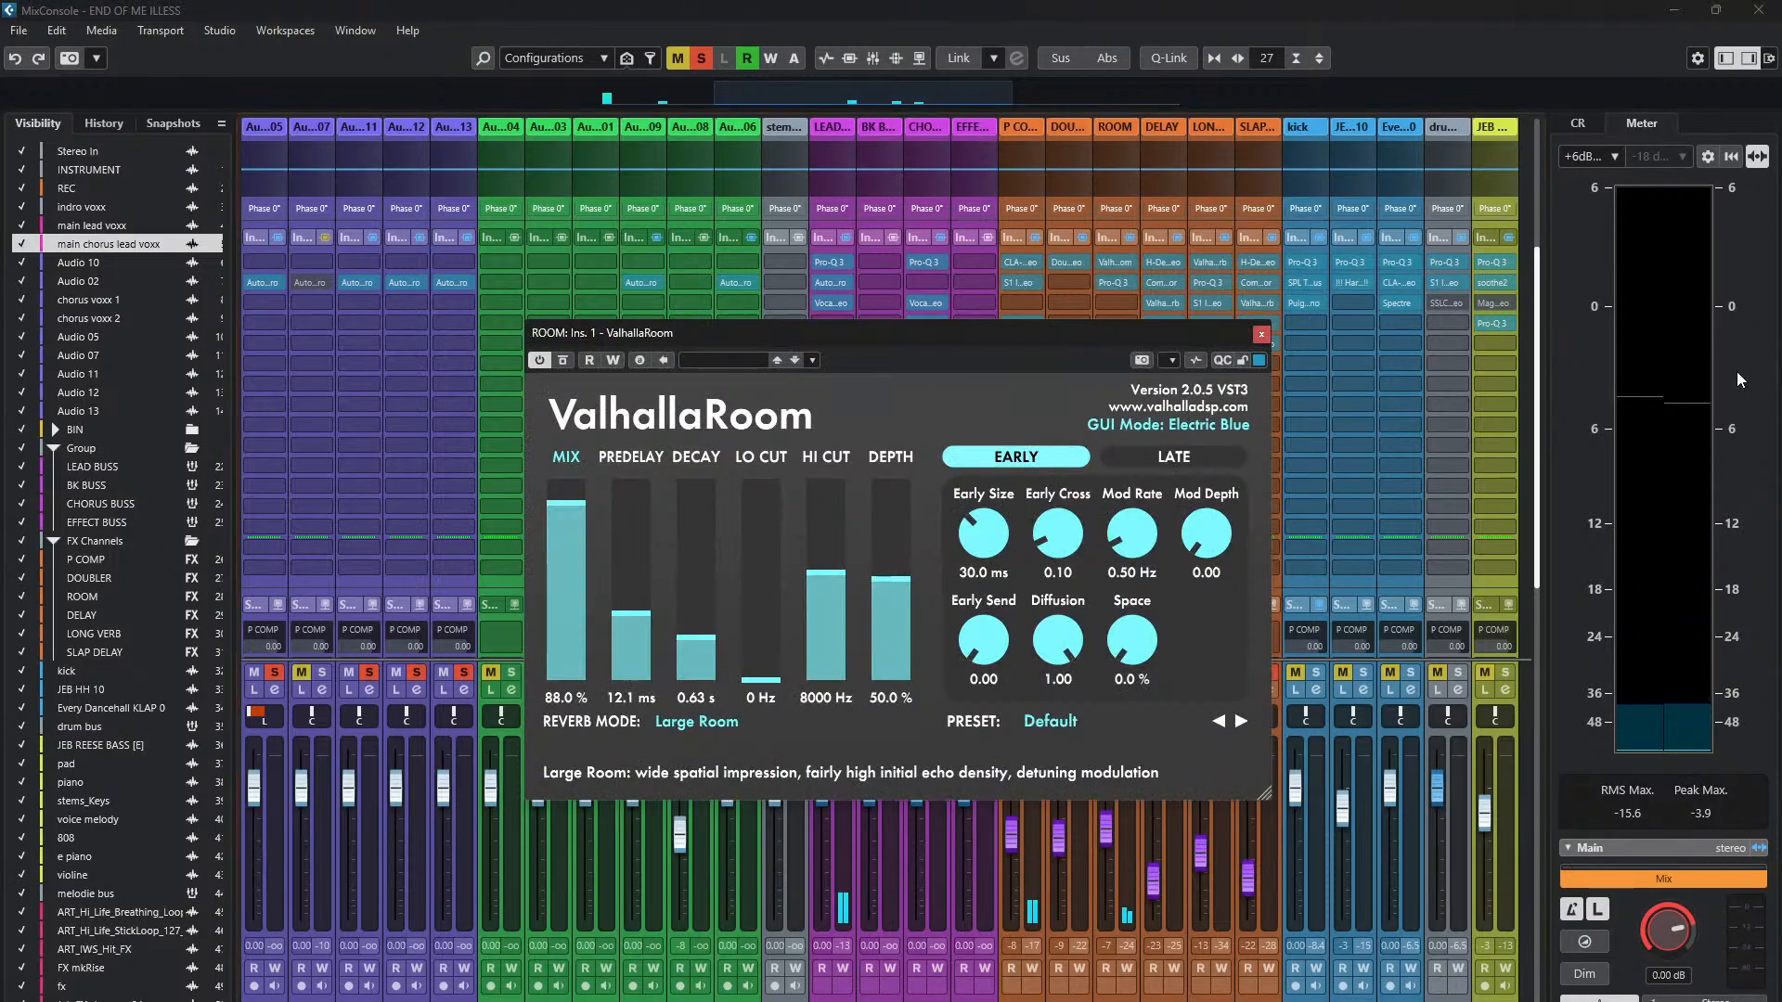
pyautogui.moveTo(1015, 342); pyautogui.dragTo(1062, 293)
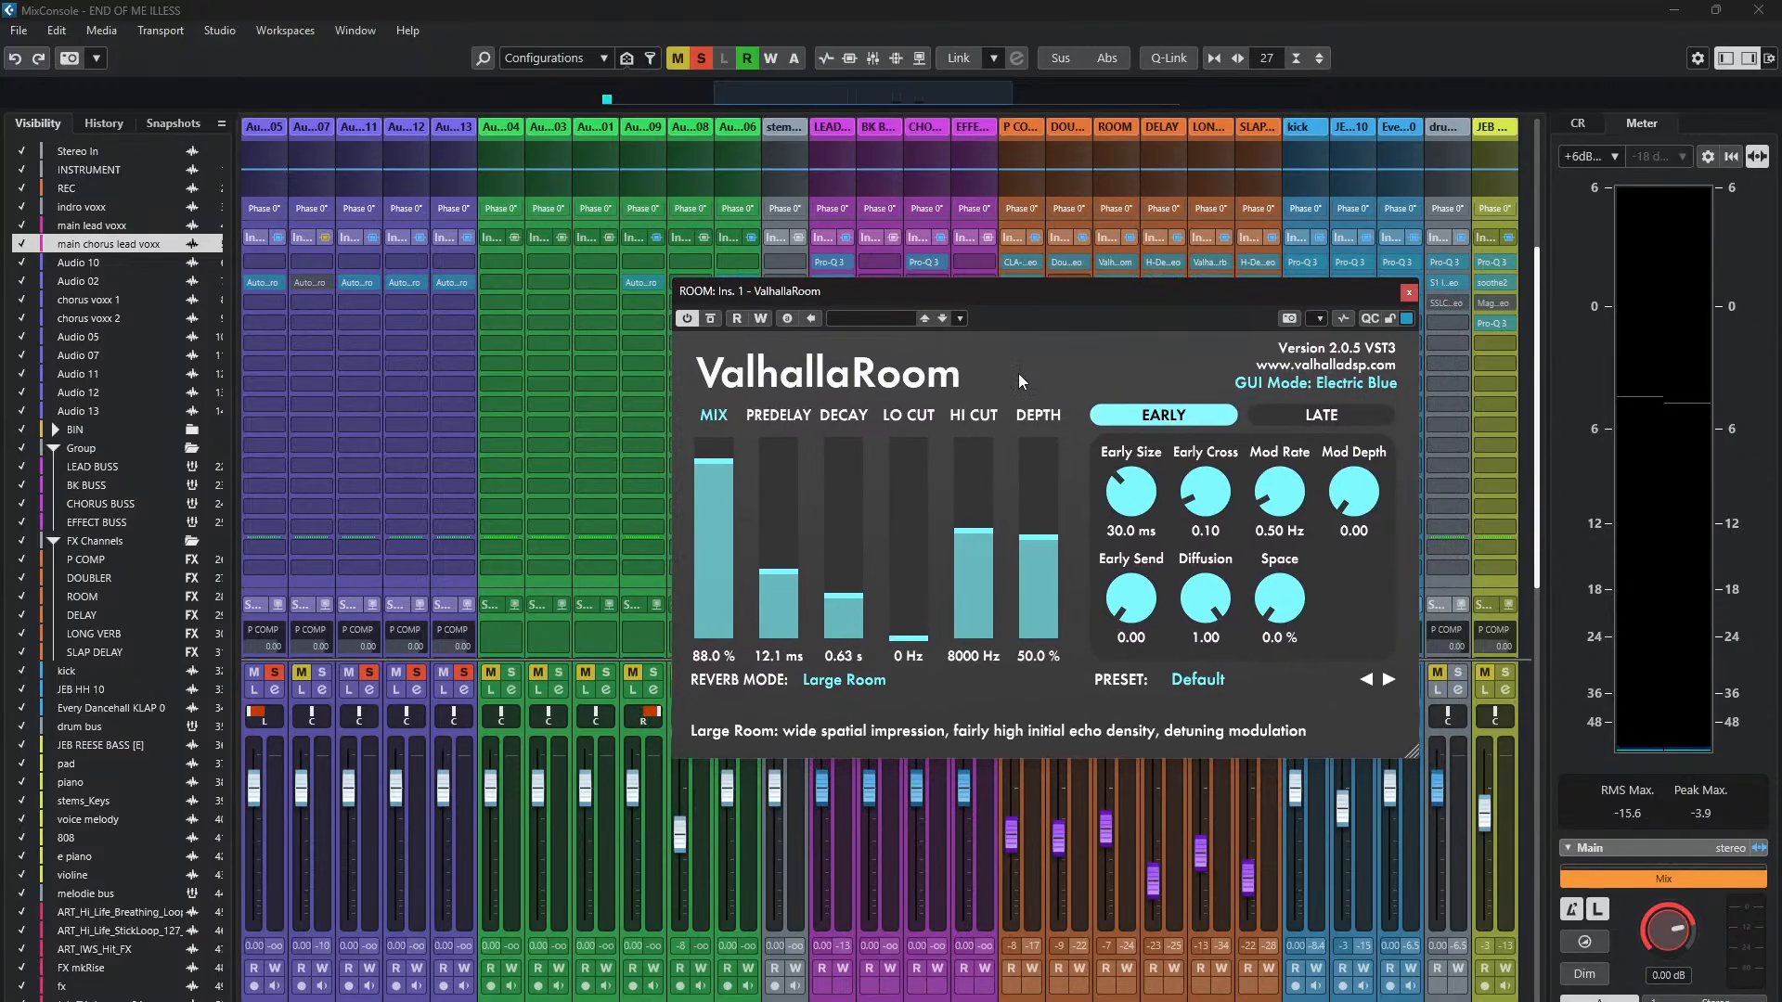
pyautogui.moveTo(716, 461); pyautogui.dragTo(718, 468)
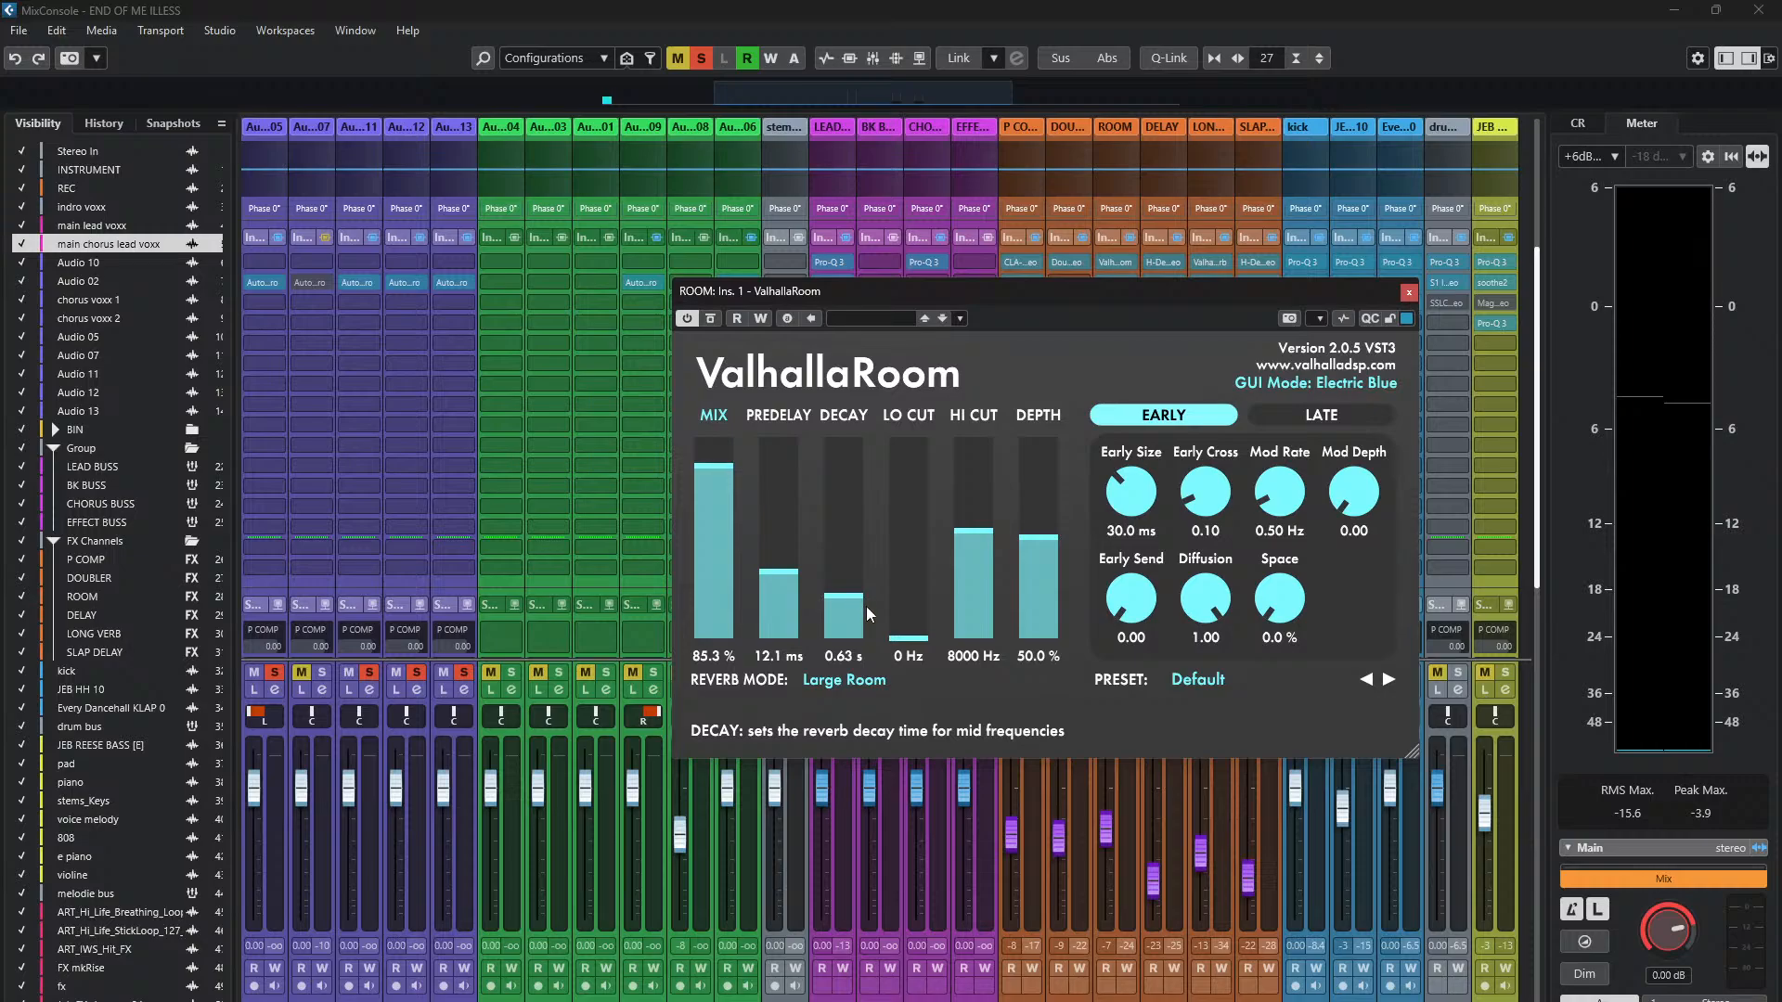
pyautogui.scroll(3, 969, 526)
pyautogui.scroll(1, 969, 525)
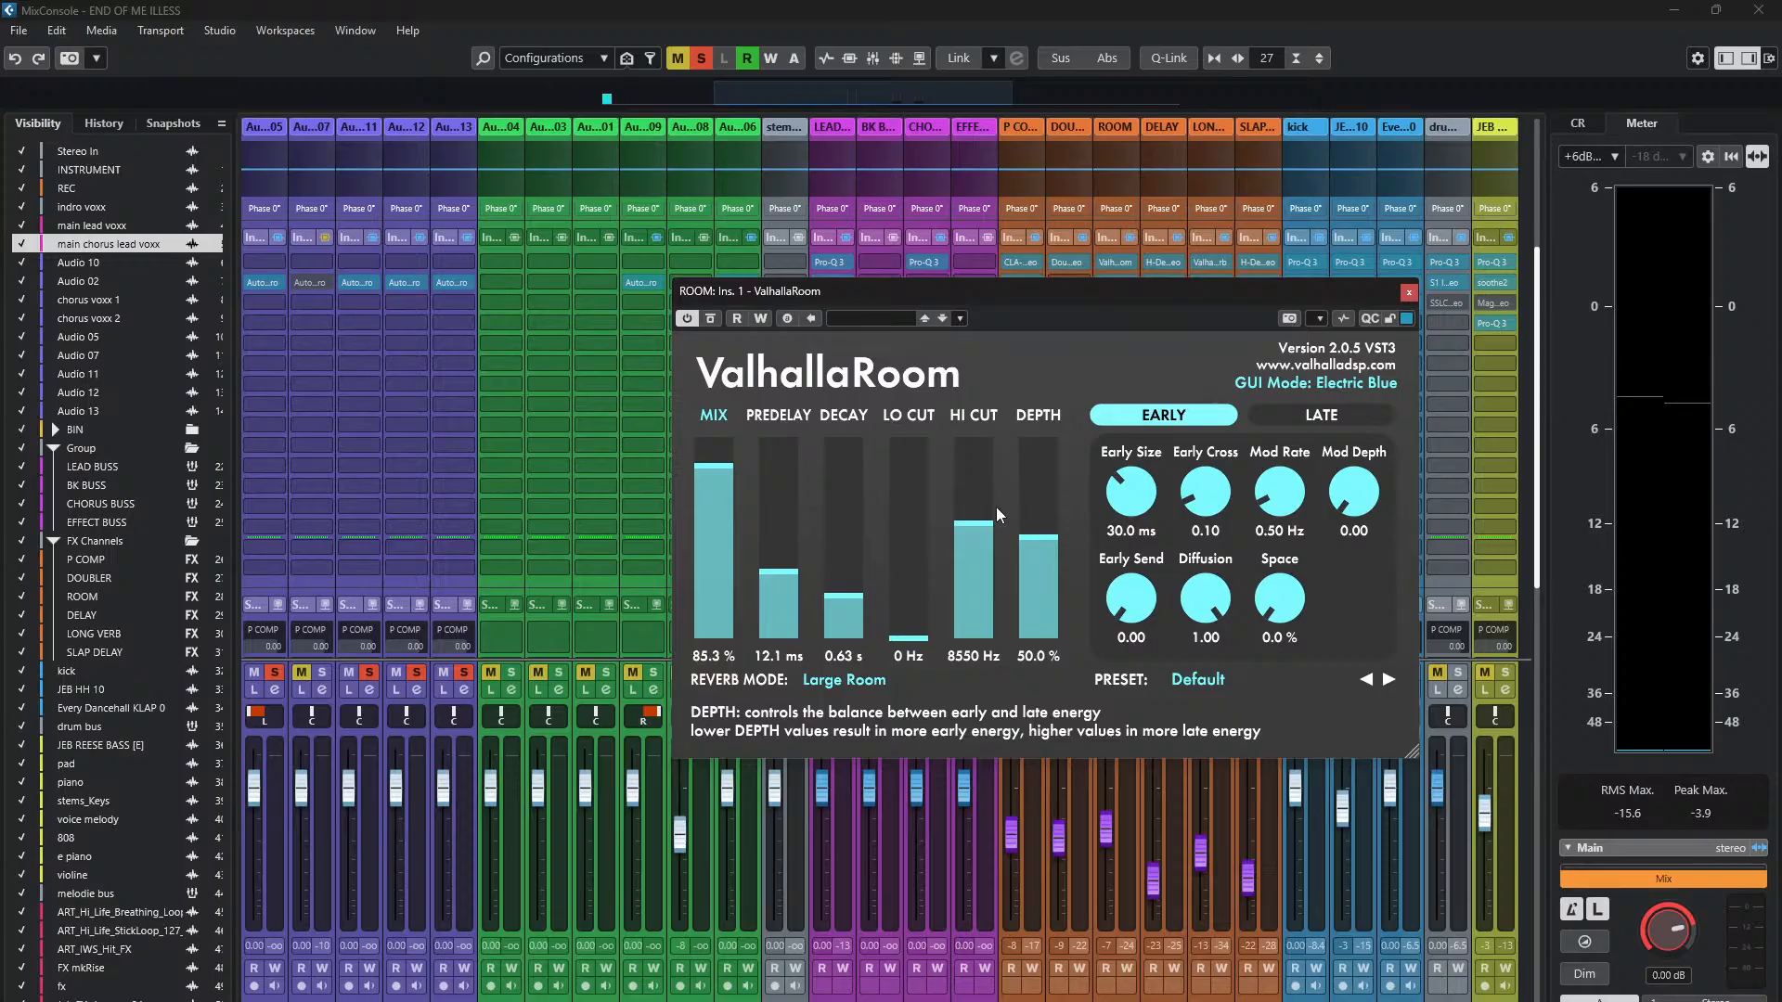
pyautogui.click(1409, 292)
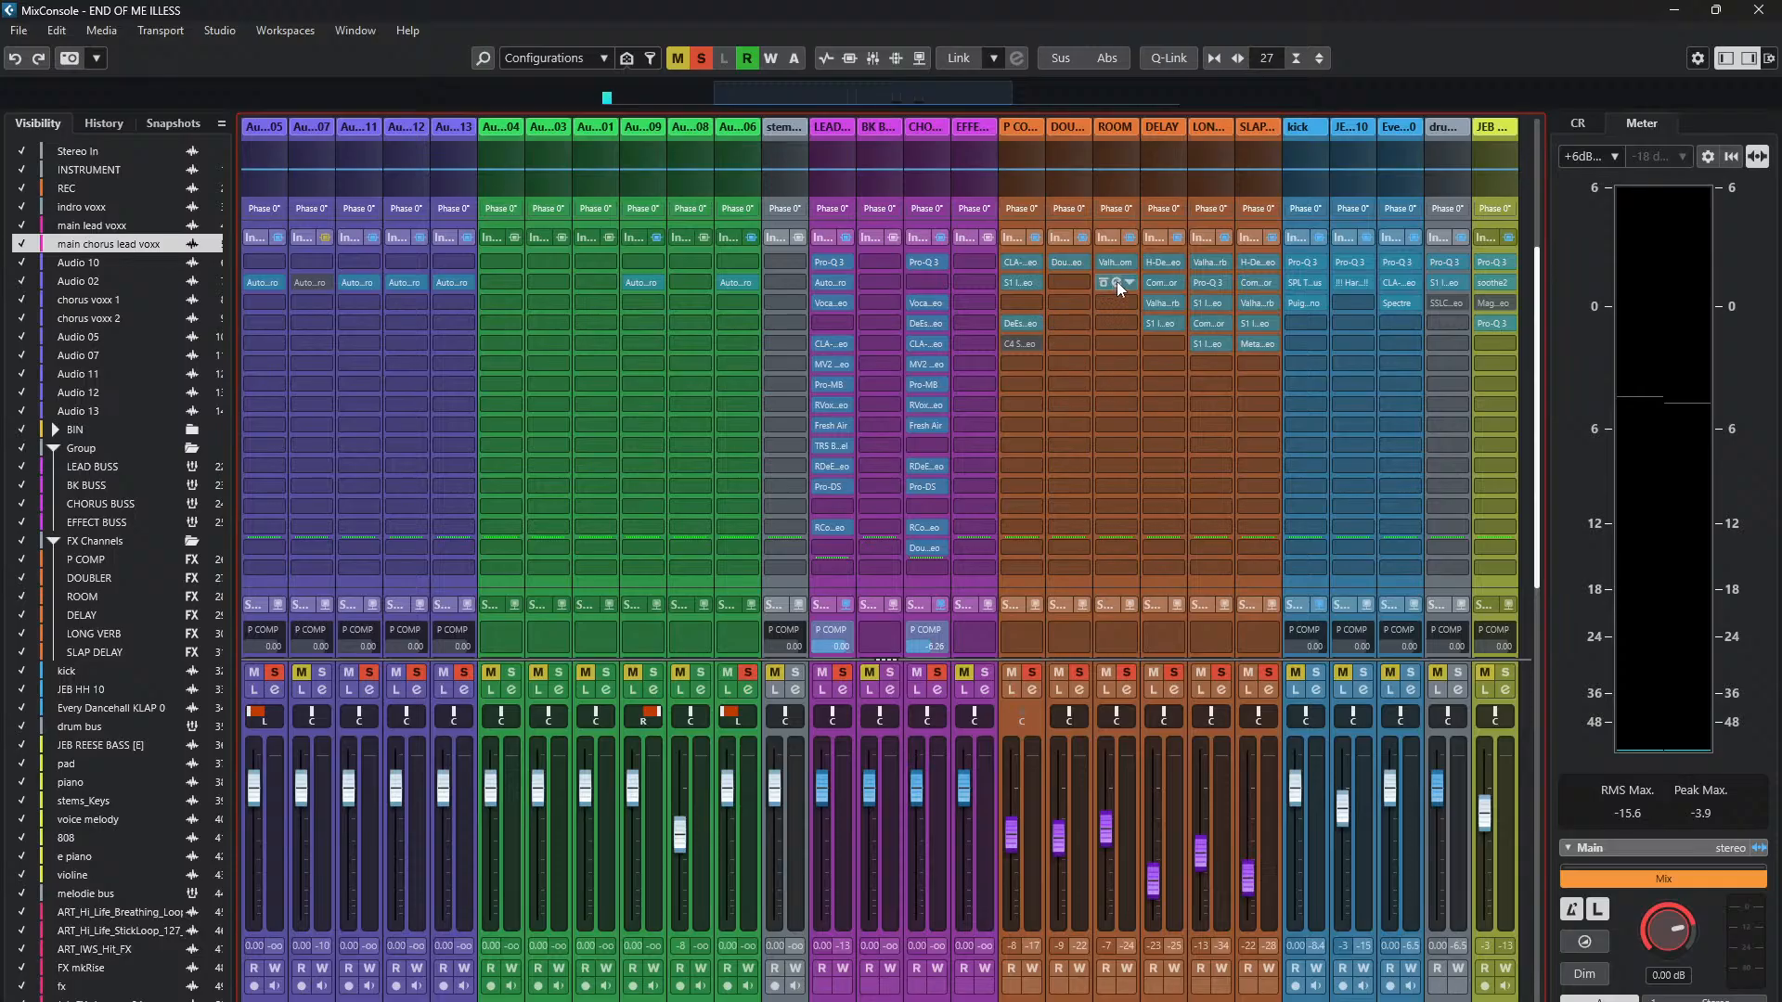
# - Open the ROOM channel's Pro-Q 3, compare the reverb with the EQ active and bypassed during playback, and close it
pyautogui.click(1117, 285)
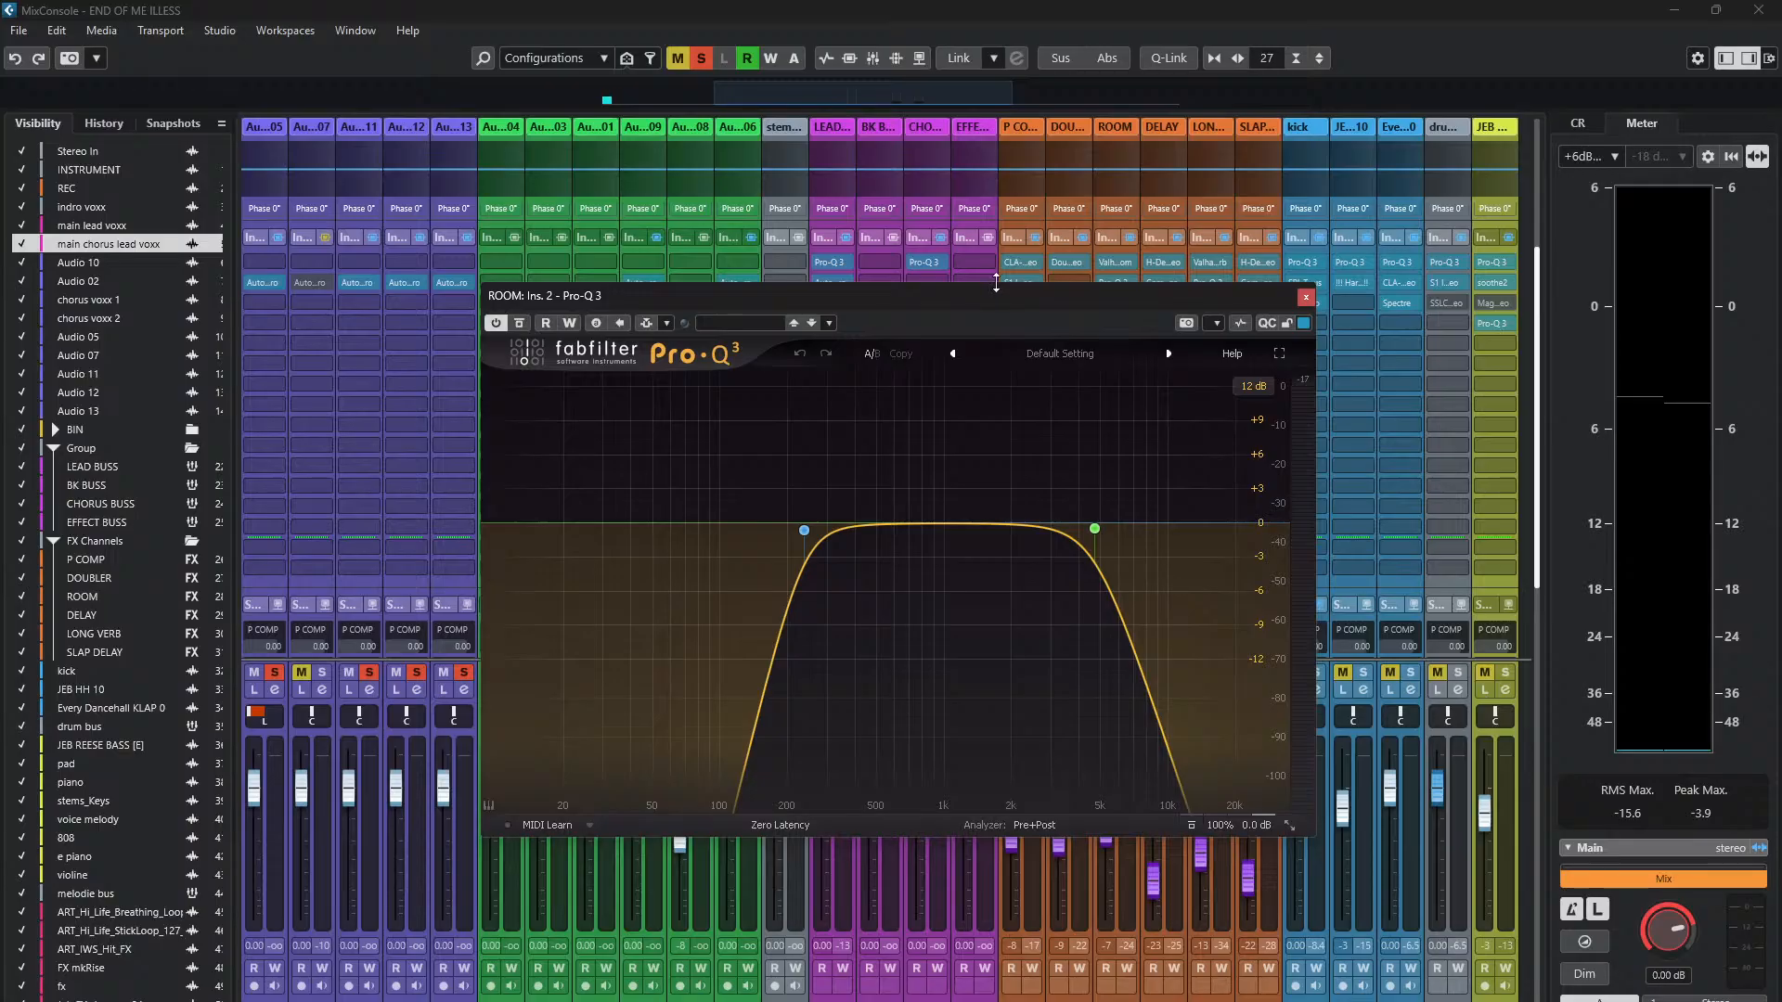
pyautogui.moveTo(988, 294); pyautogui.dragTo(1038, 299)
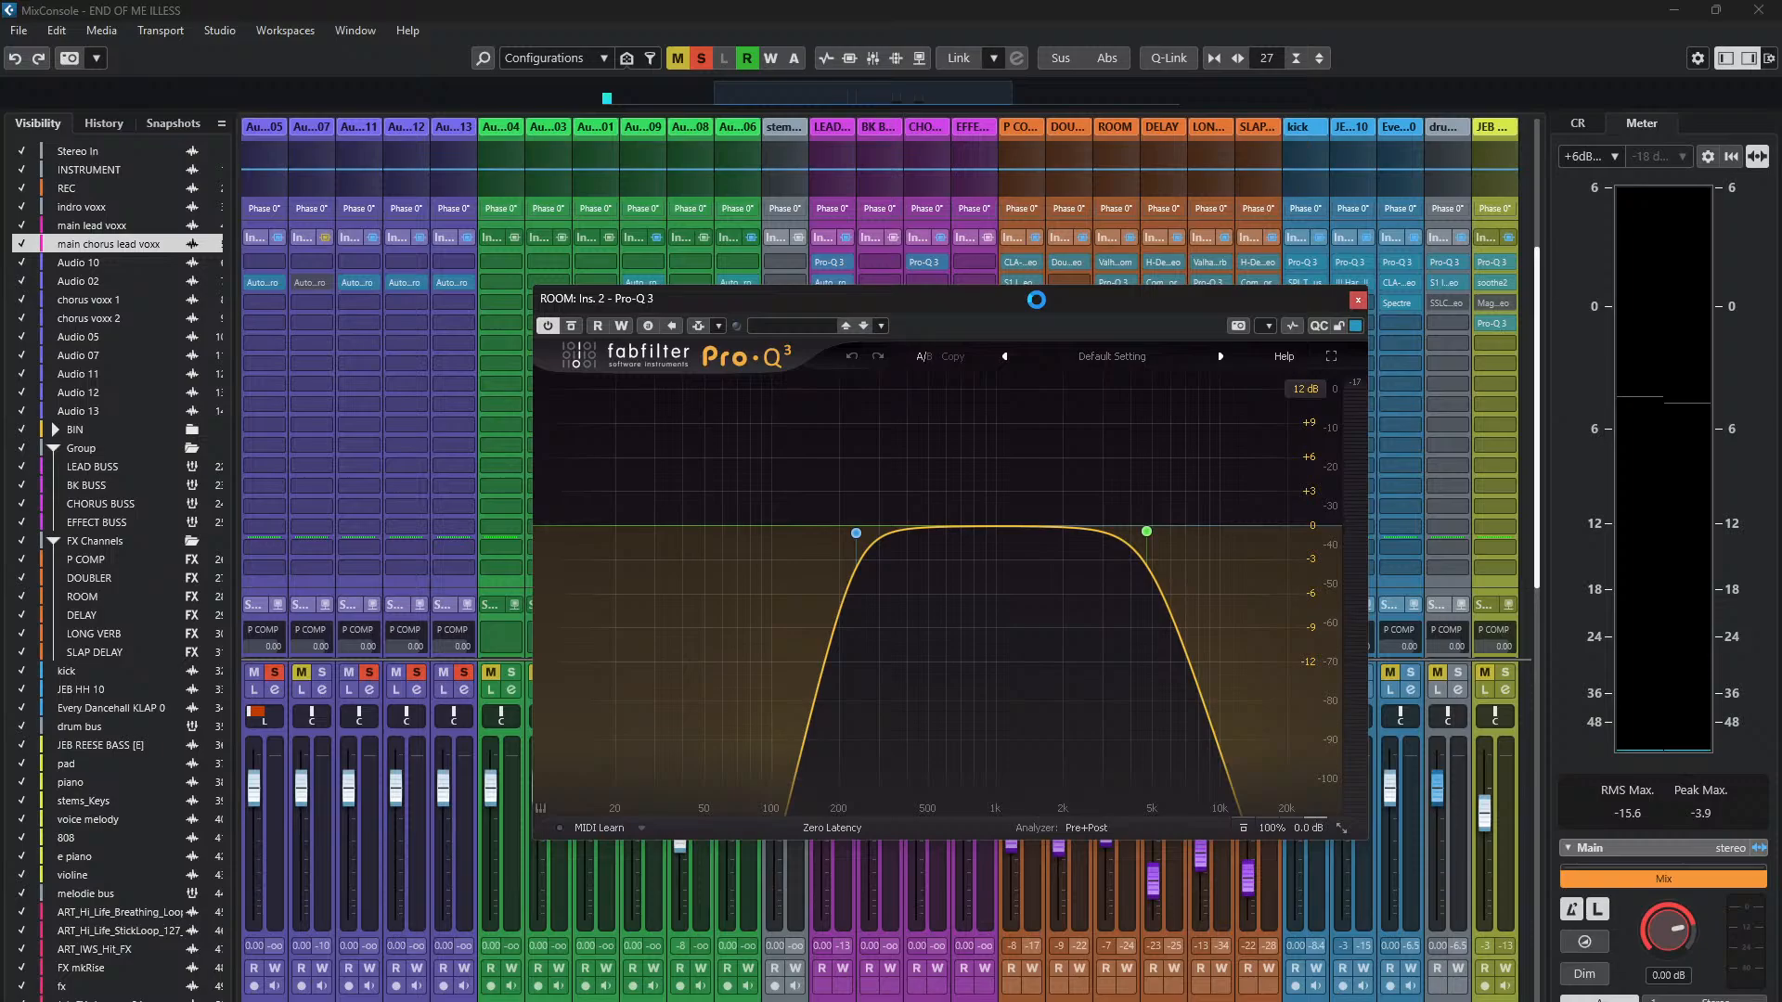
pyautogui.press('space')
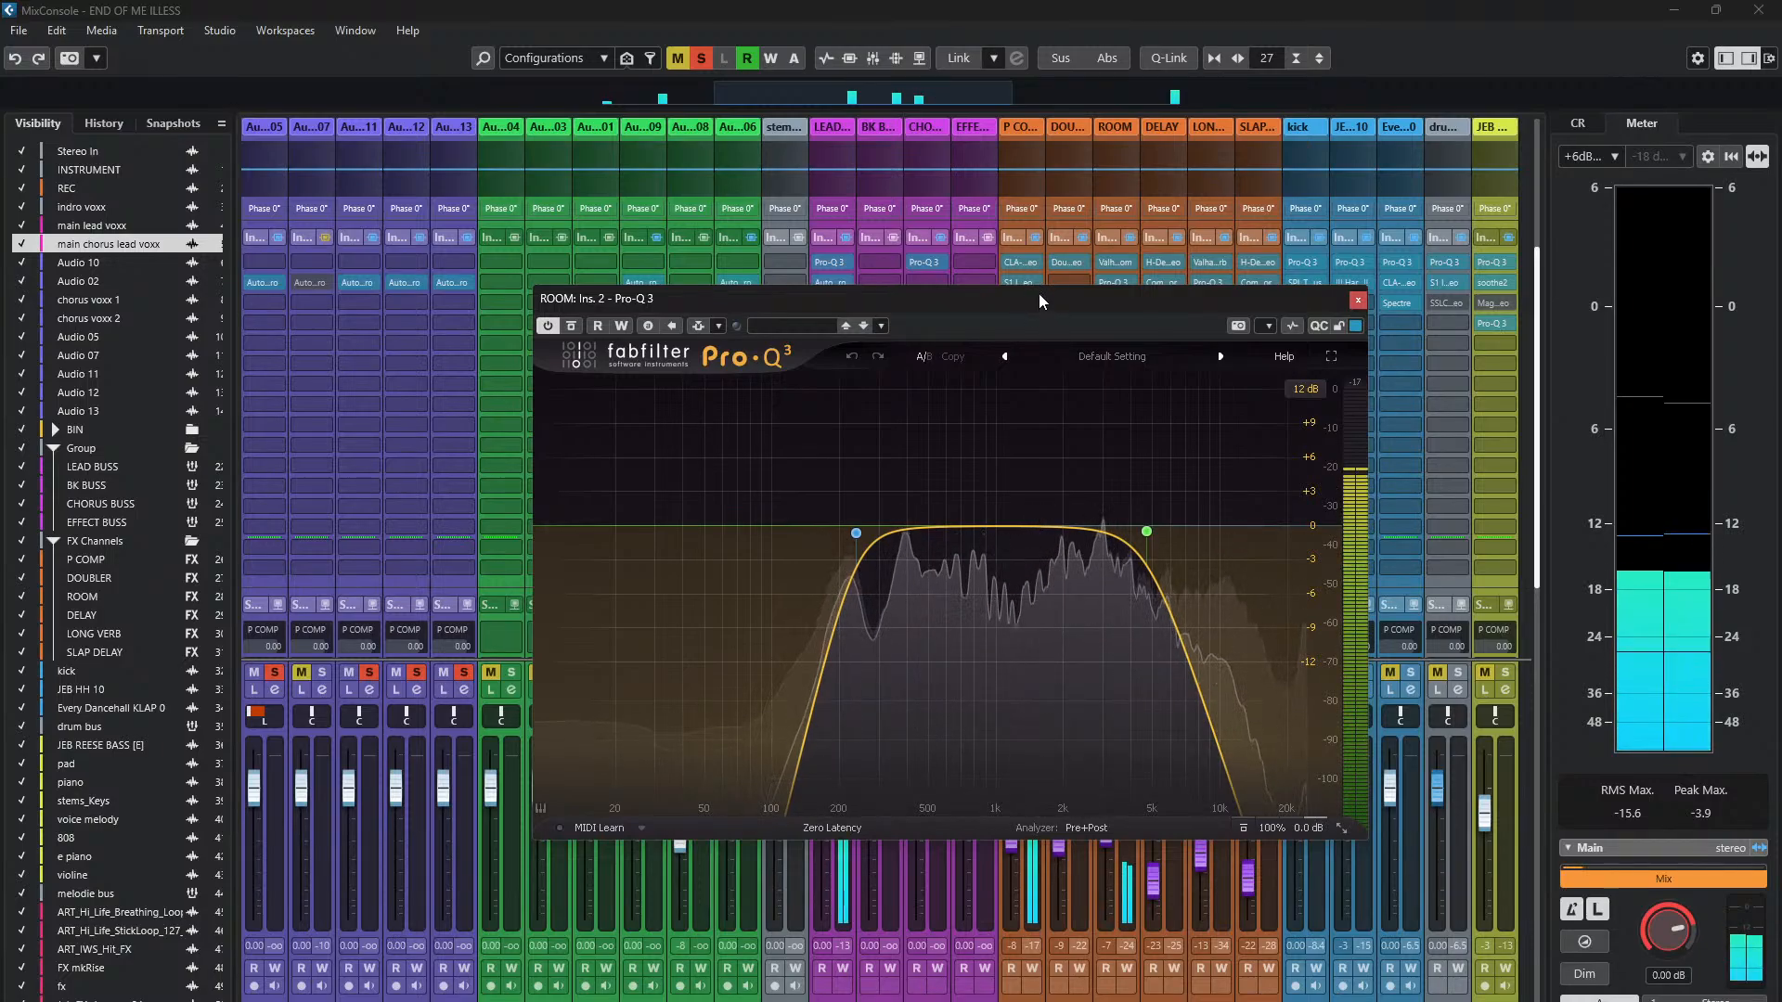
pyautogui.press('space')
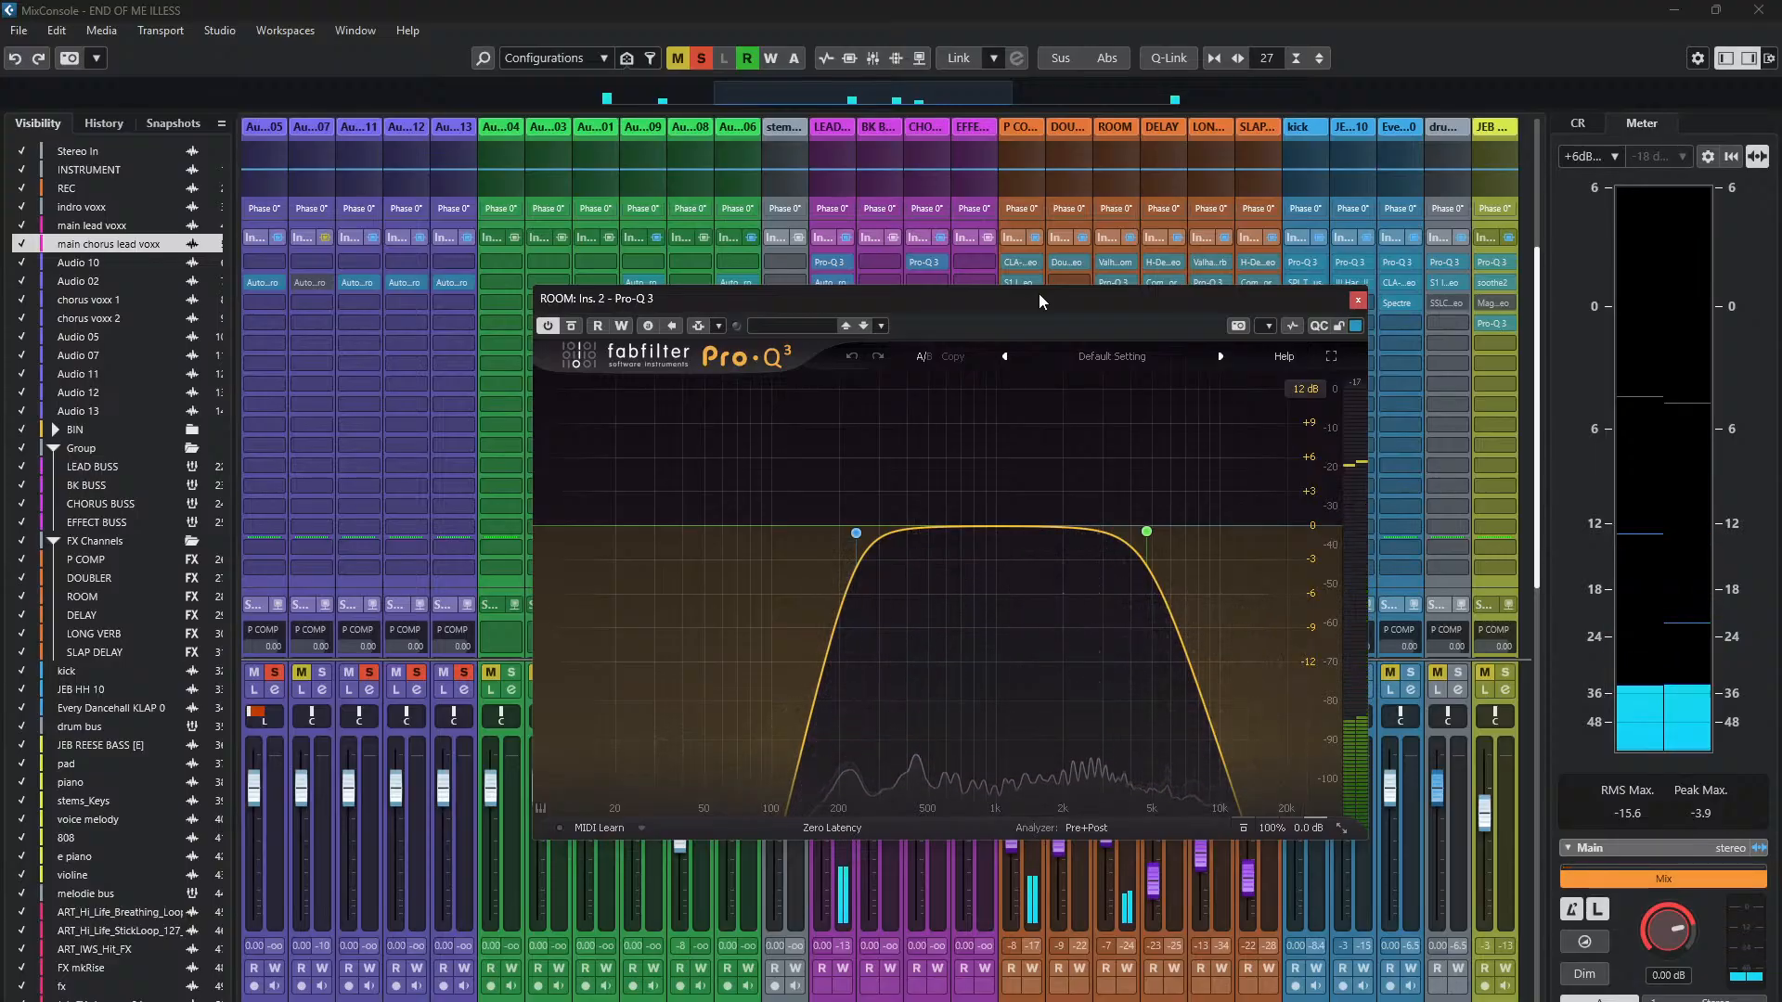
pyautogui.press('space')
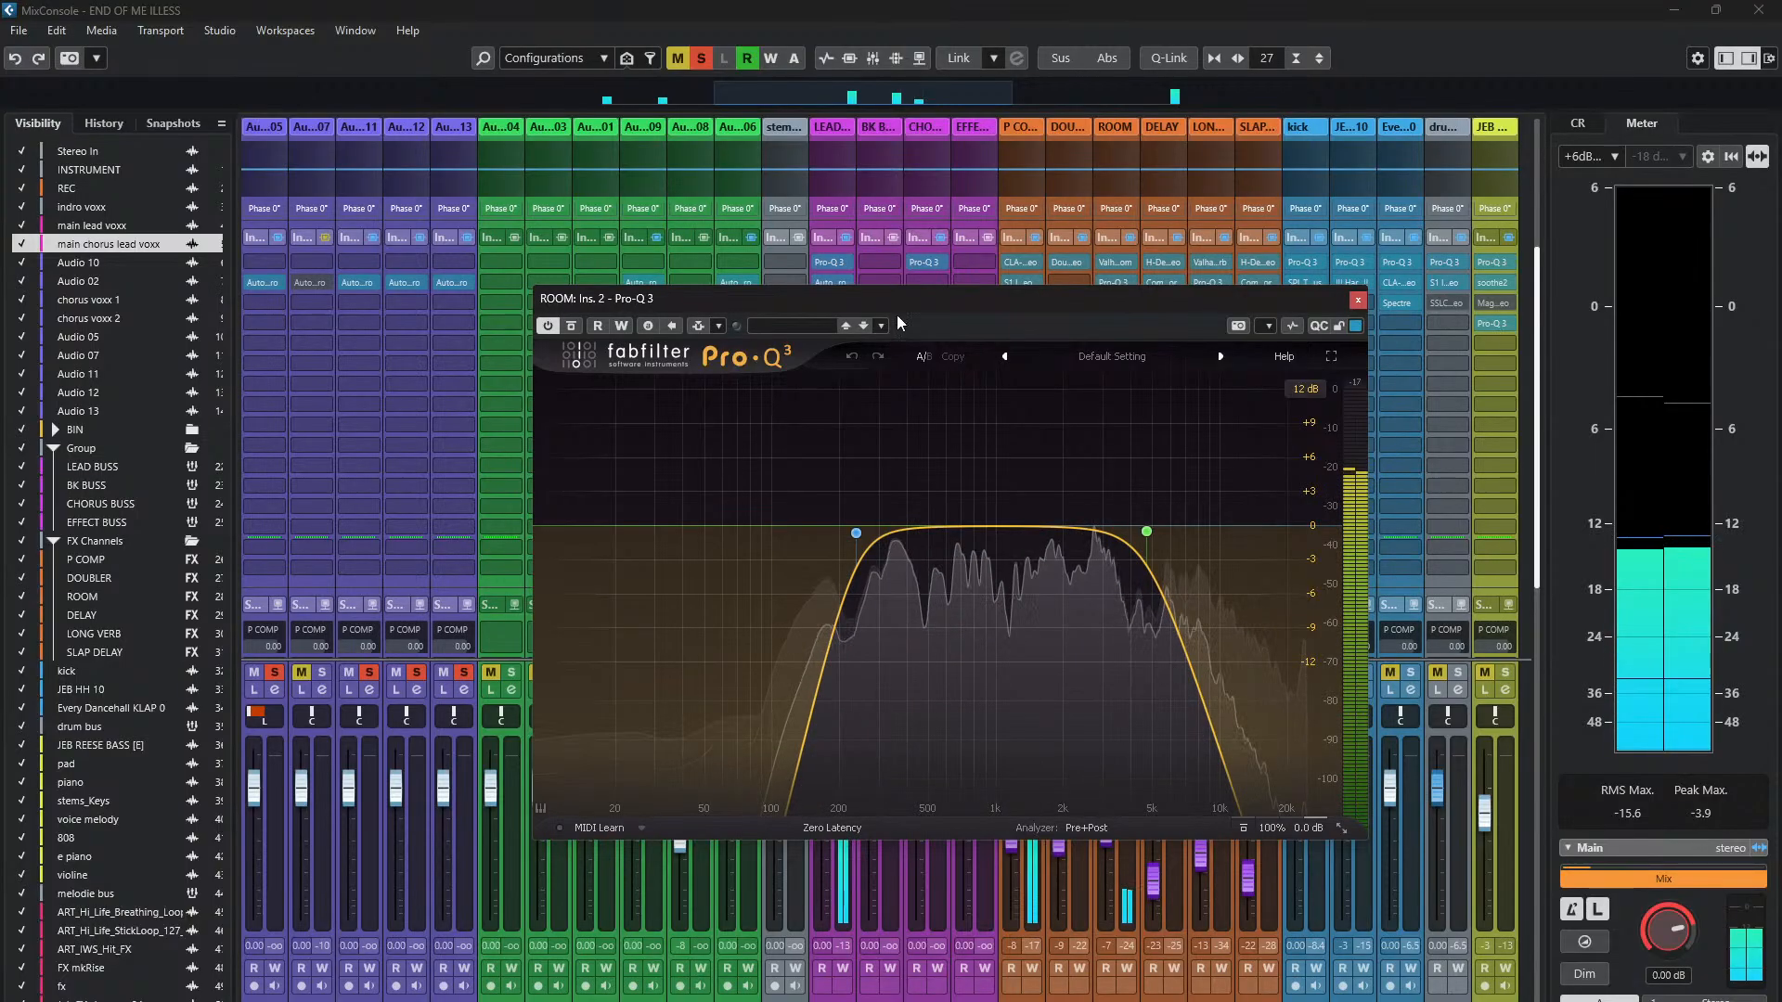
pyautogui.click(572, 329)
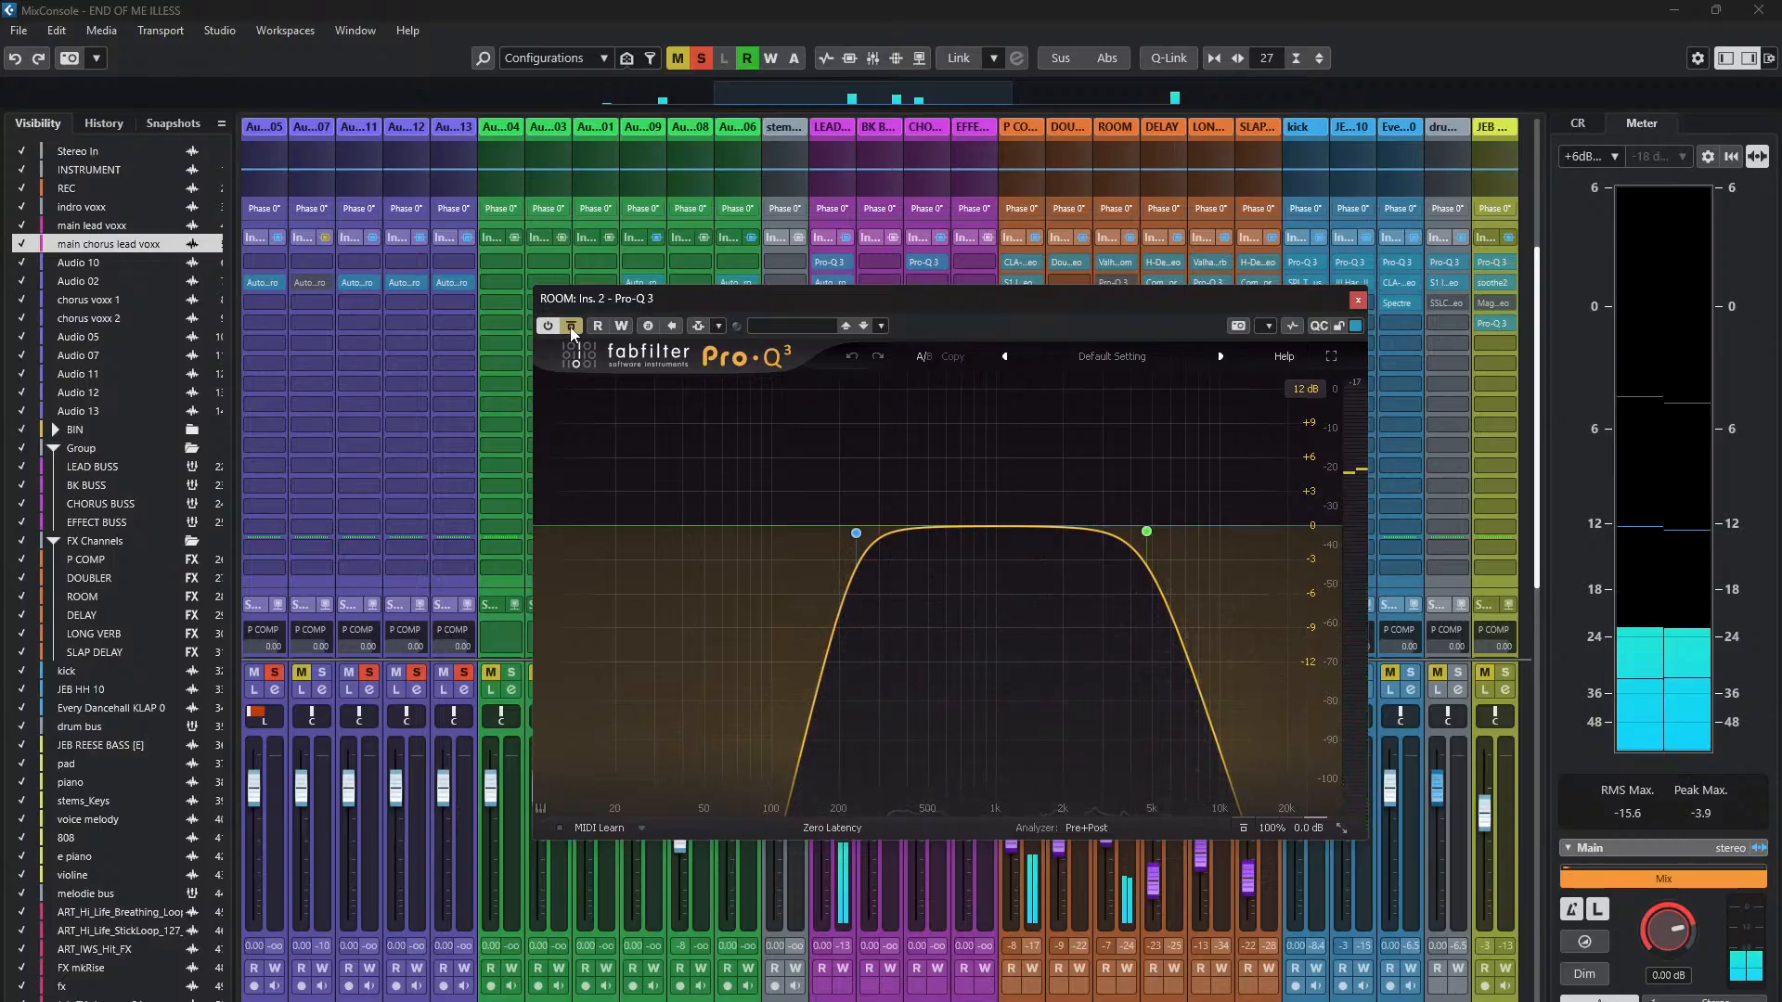
pyautogui.click(571, 327)
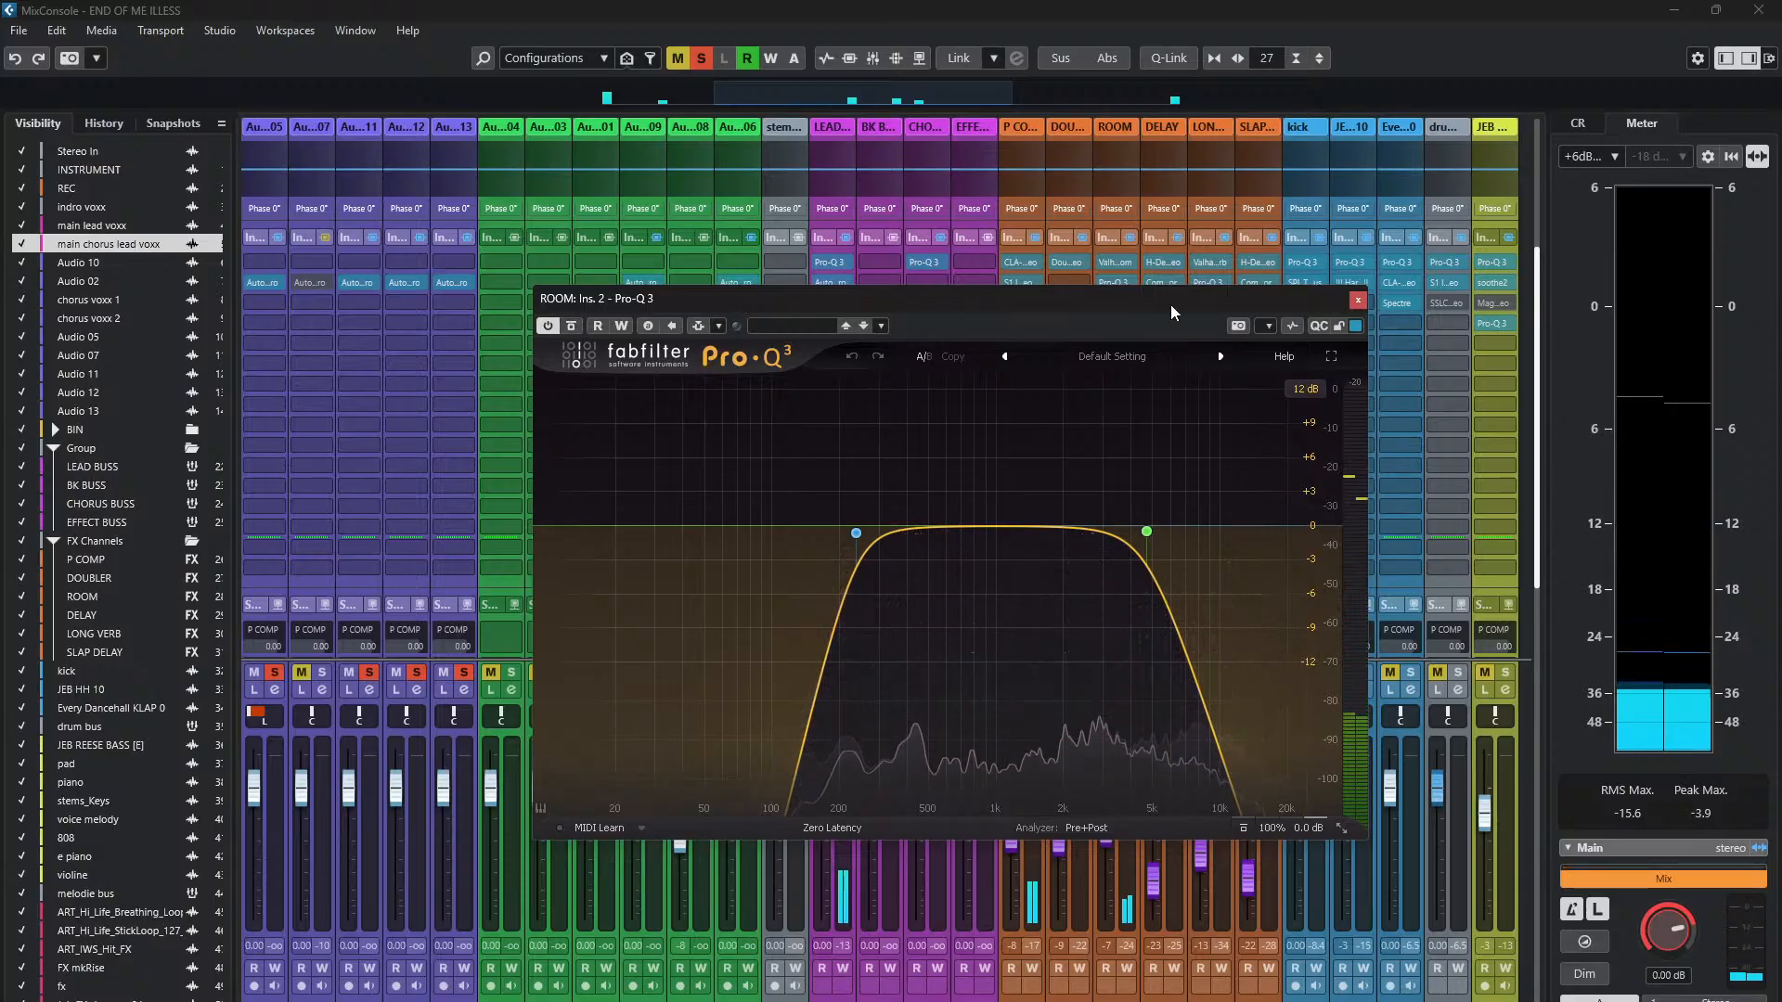
pyautogui.click(1357, 299)
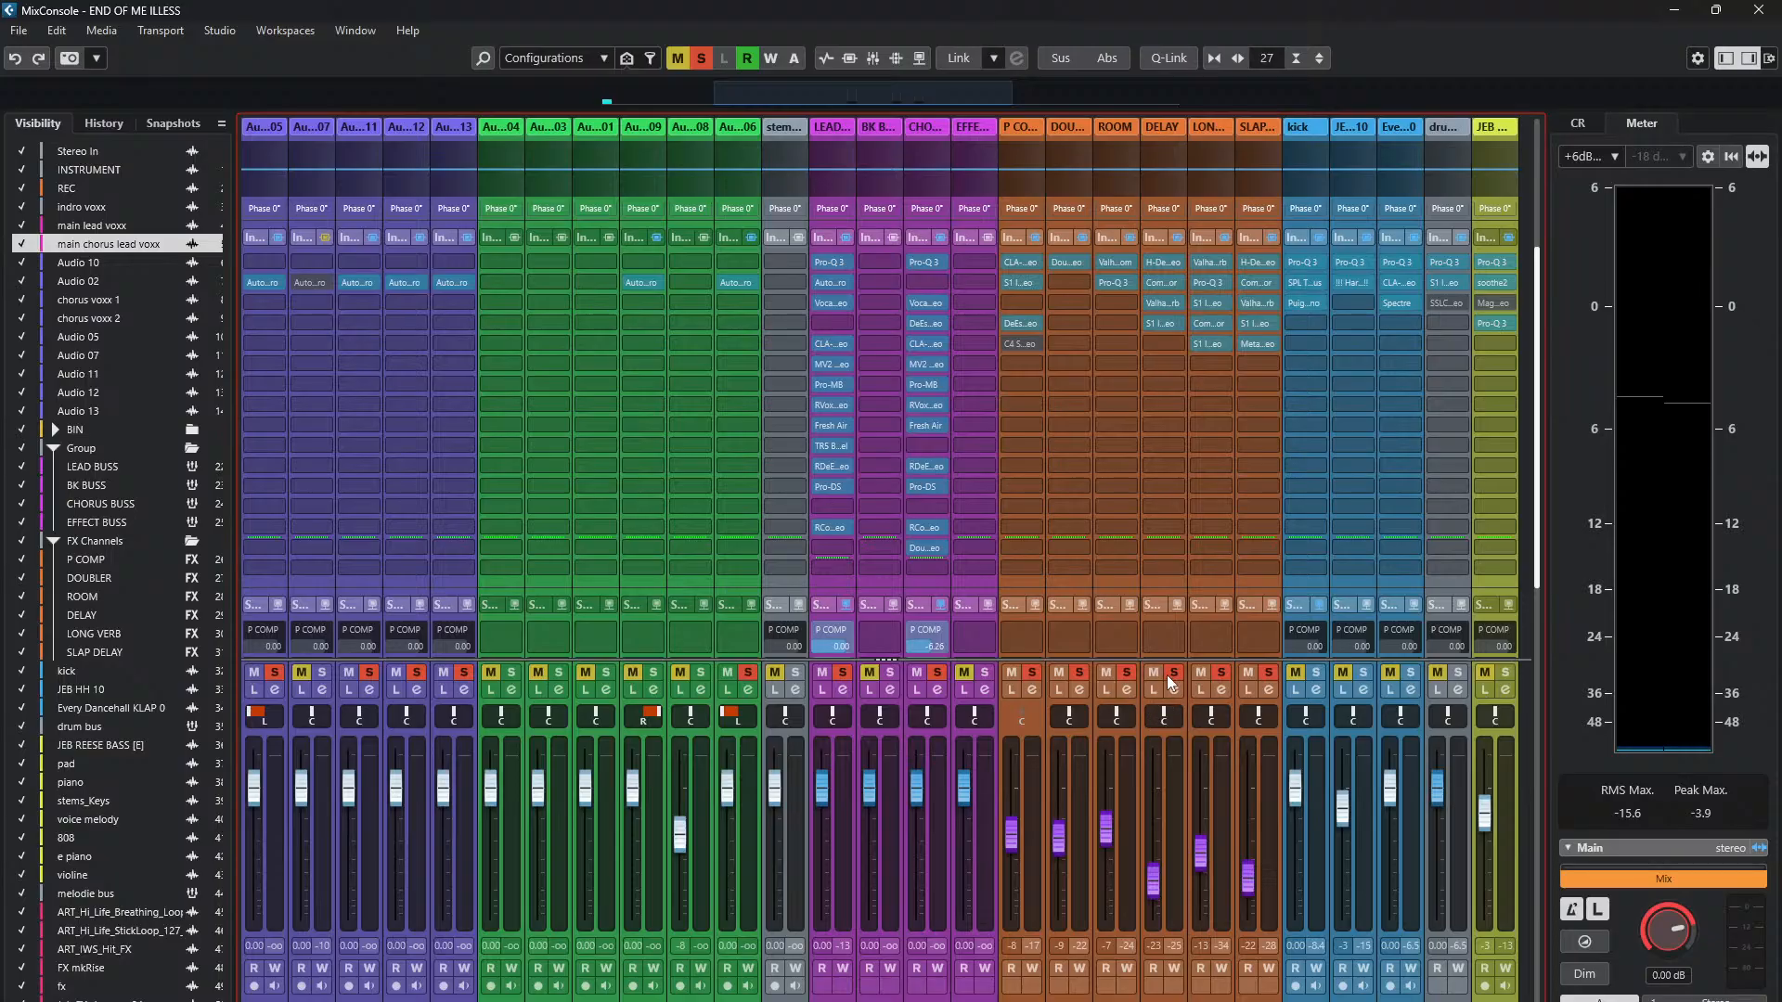
# - Toggle solo on the LONG VERB and DELAY channels and enable the DOUBLER send on the LEAD BUSS channel
pyautogui.click(1221, 674)
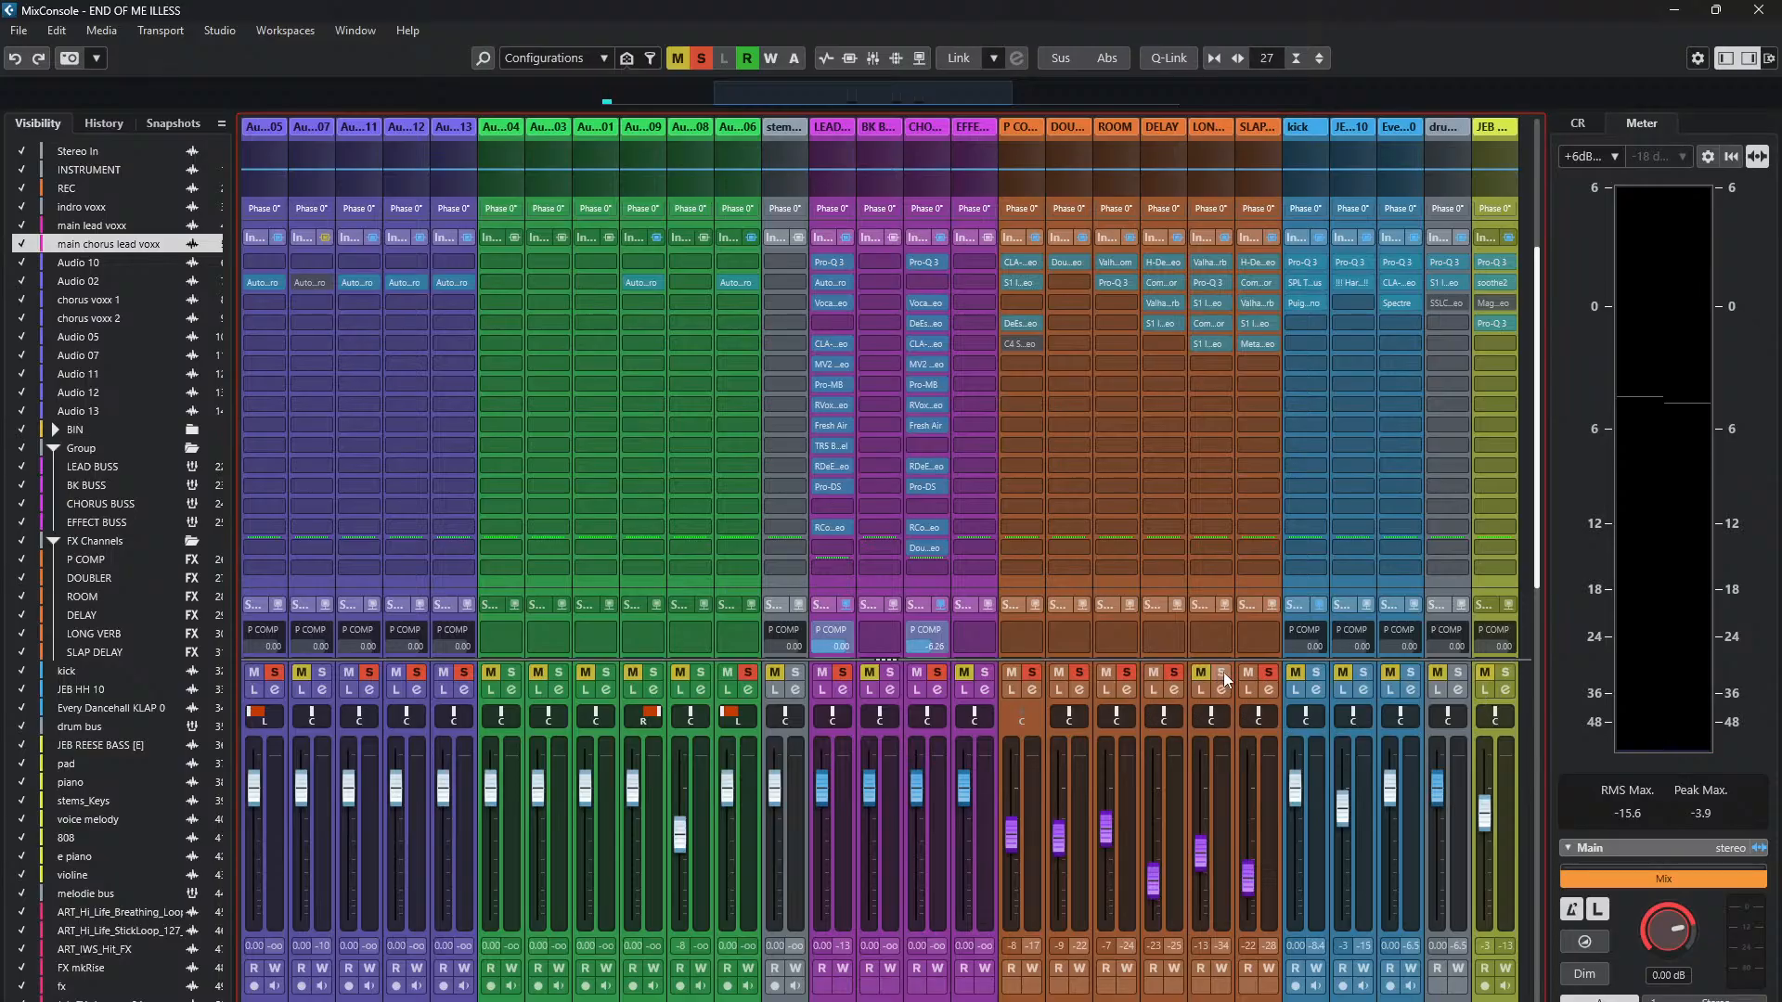
pyautogui.click(1173, 674)
pyautogui.scroll(-5, 836, 555)
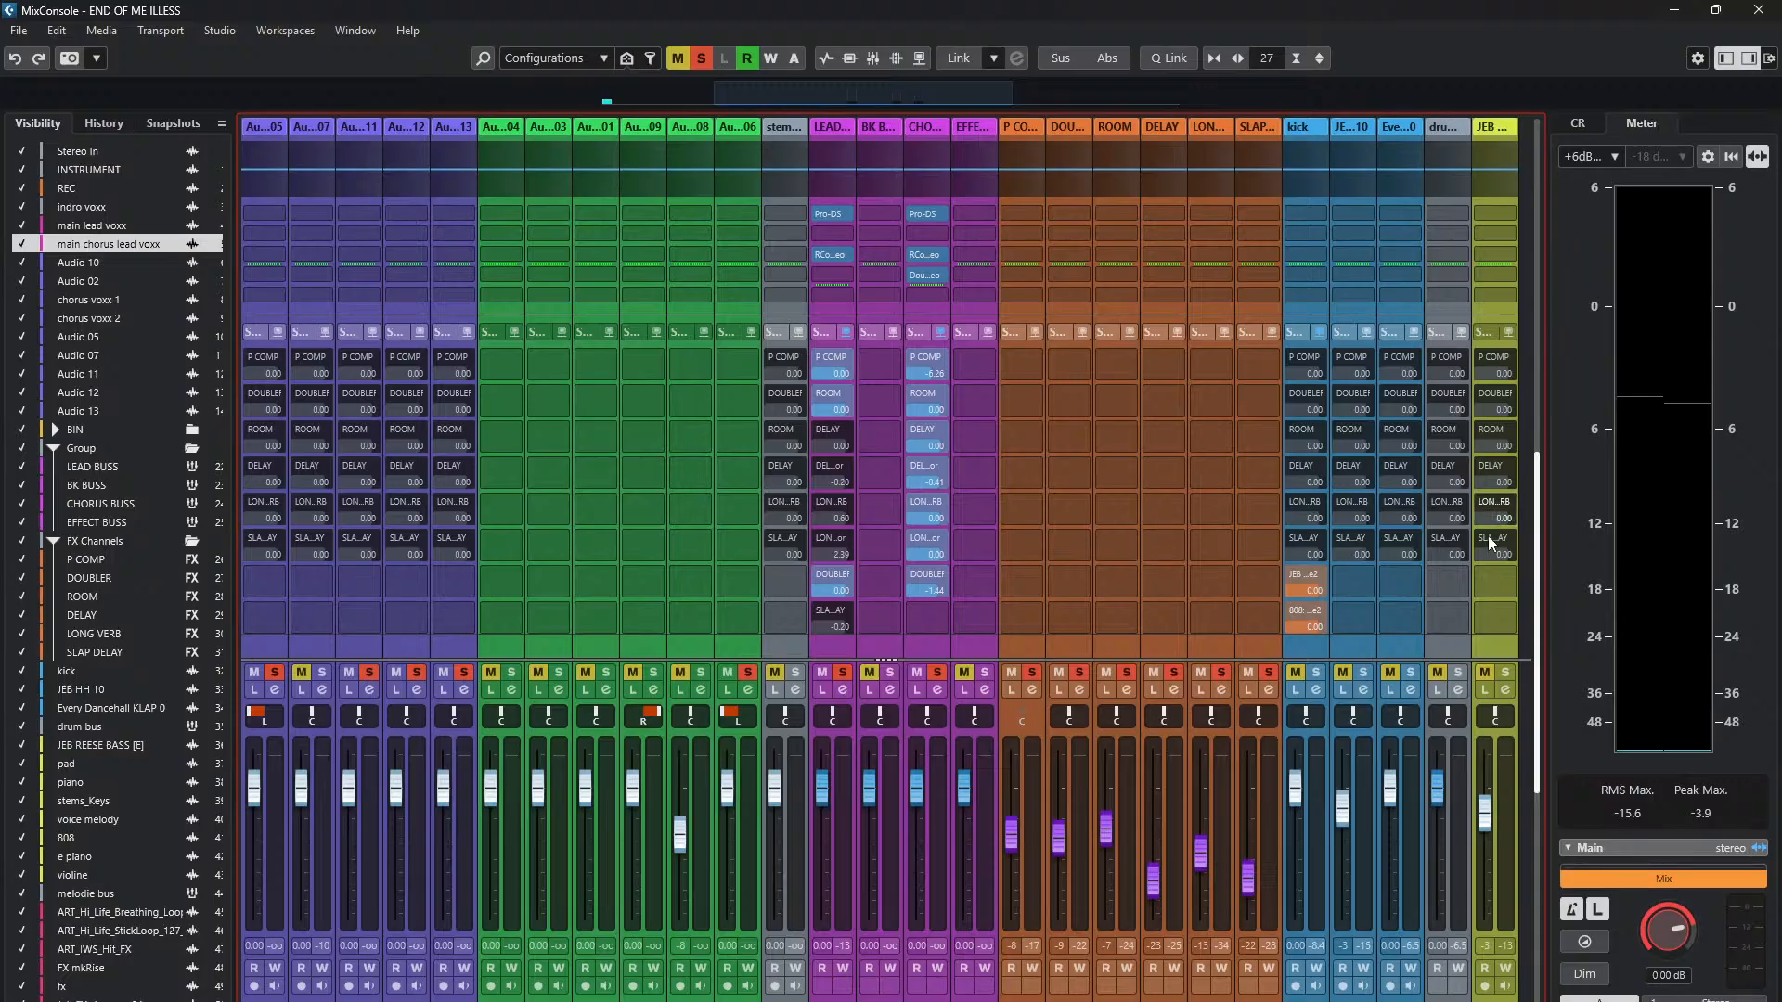
pyautogui.moveTo(1540, 516); pyautogui.dragTo(1523, 234)
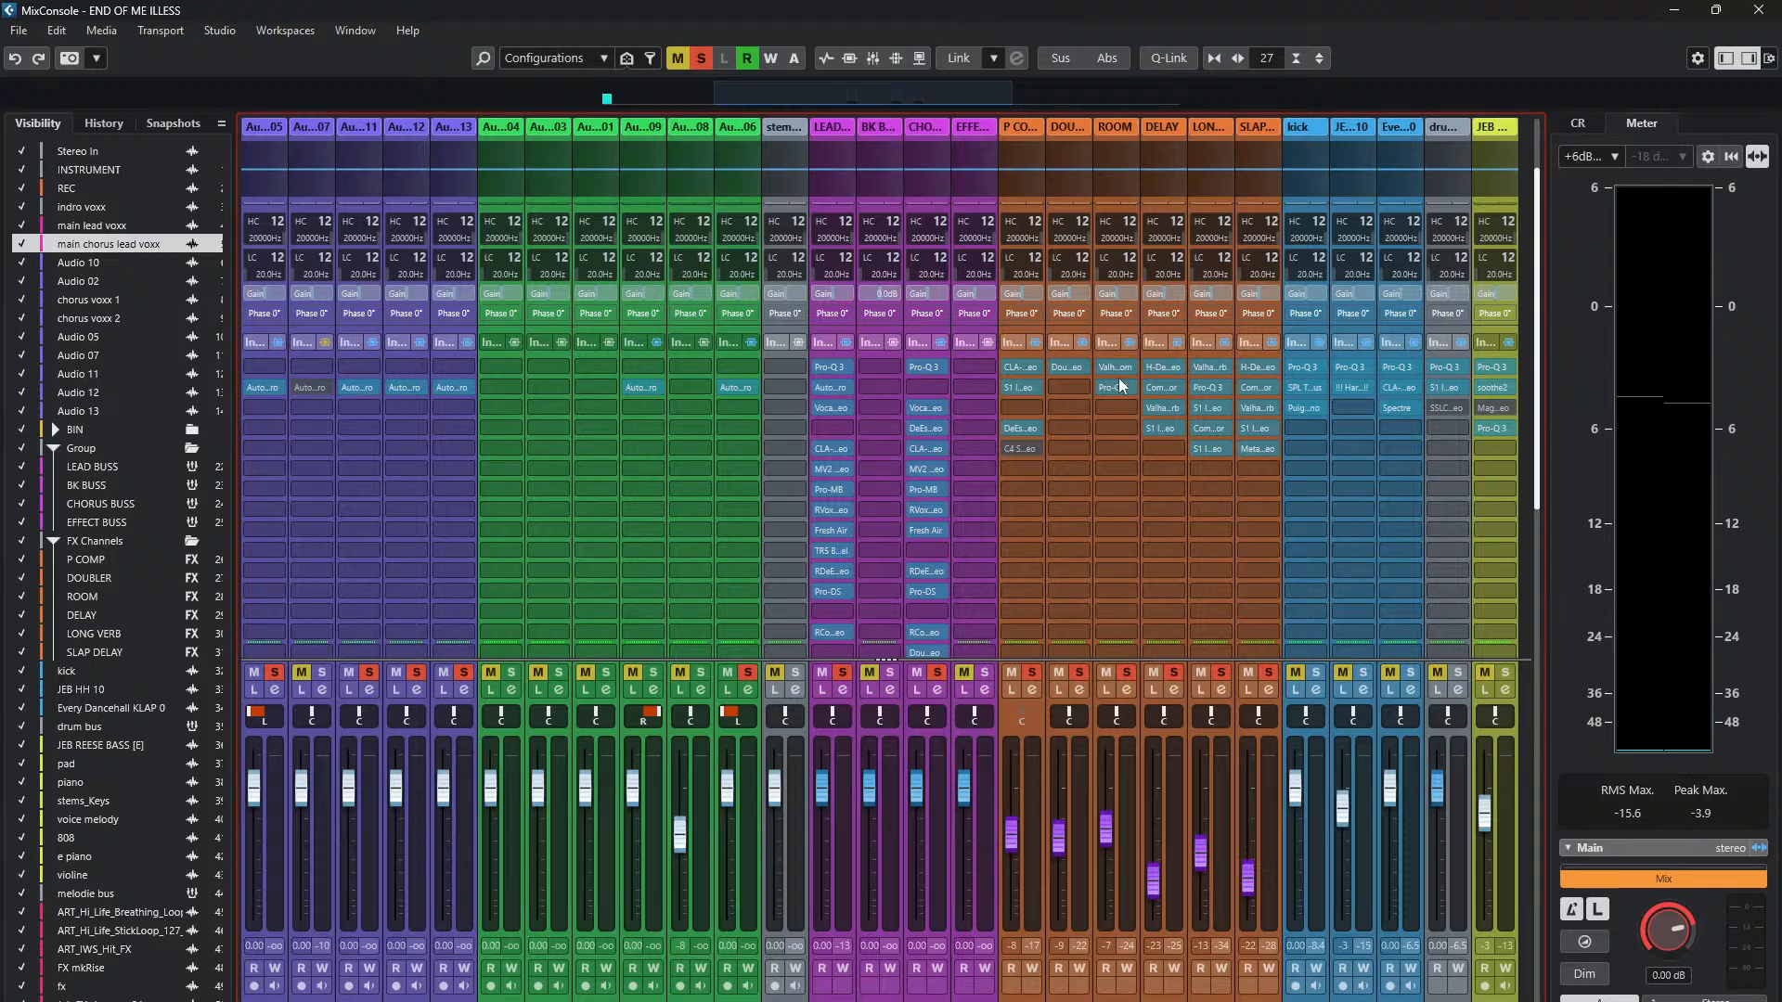
# - Audition the DOUBLER channel's Doubler2 against its bypass during playback and slightly nudge voice 1 in the stereo display
pyautogui.click(1074, 369)
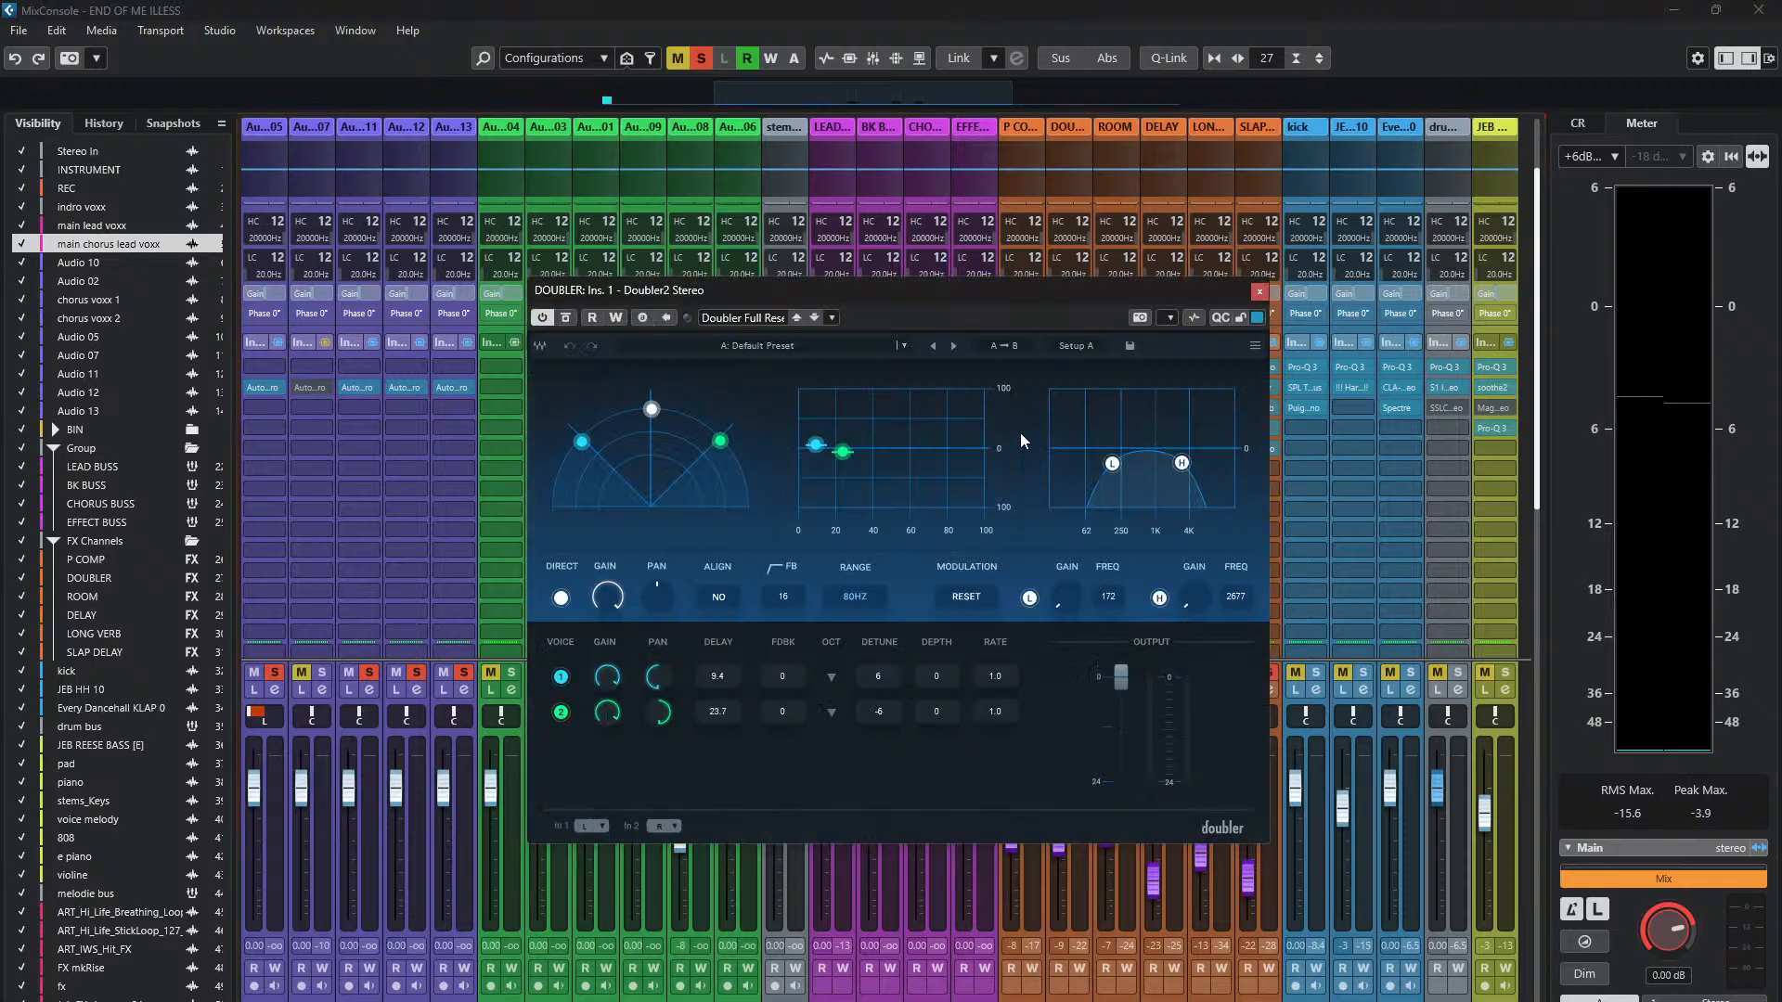
pyautogui.moveTo(915, 305); pyautogui.dragTo(1049, 318)
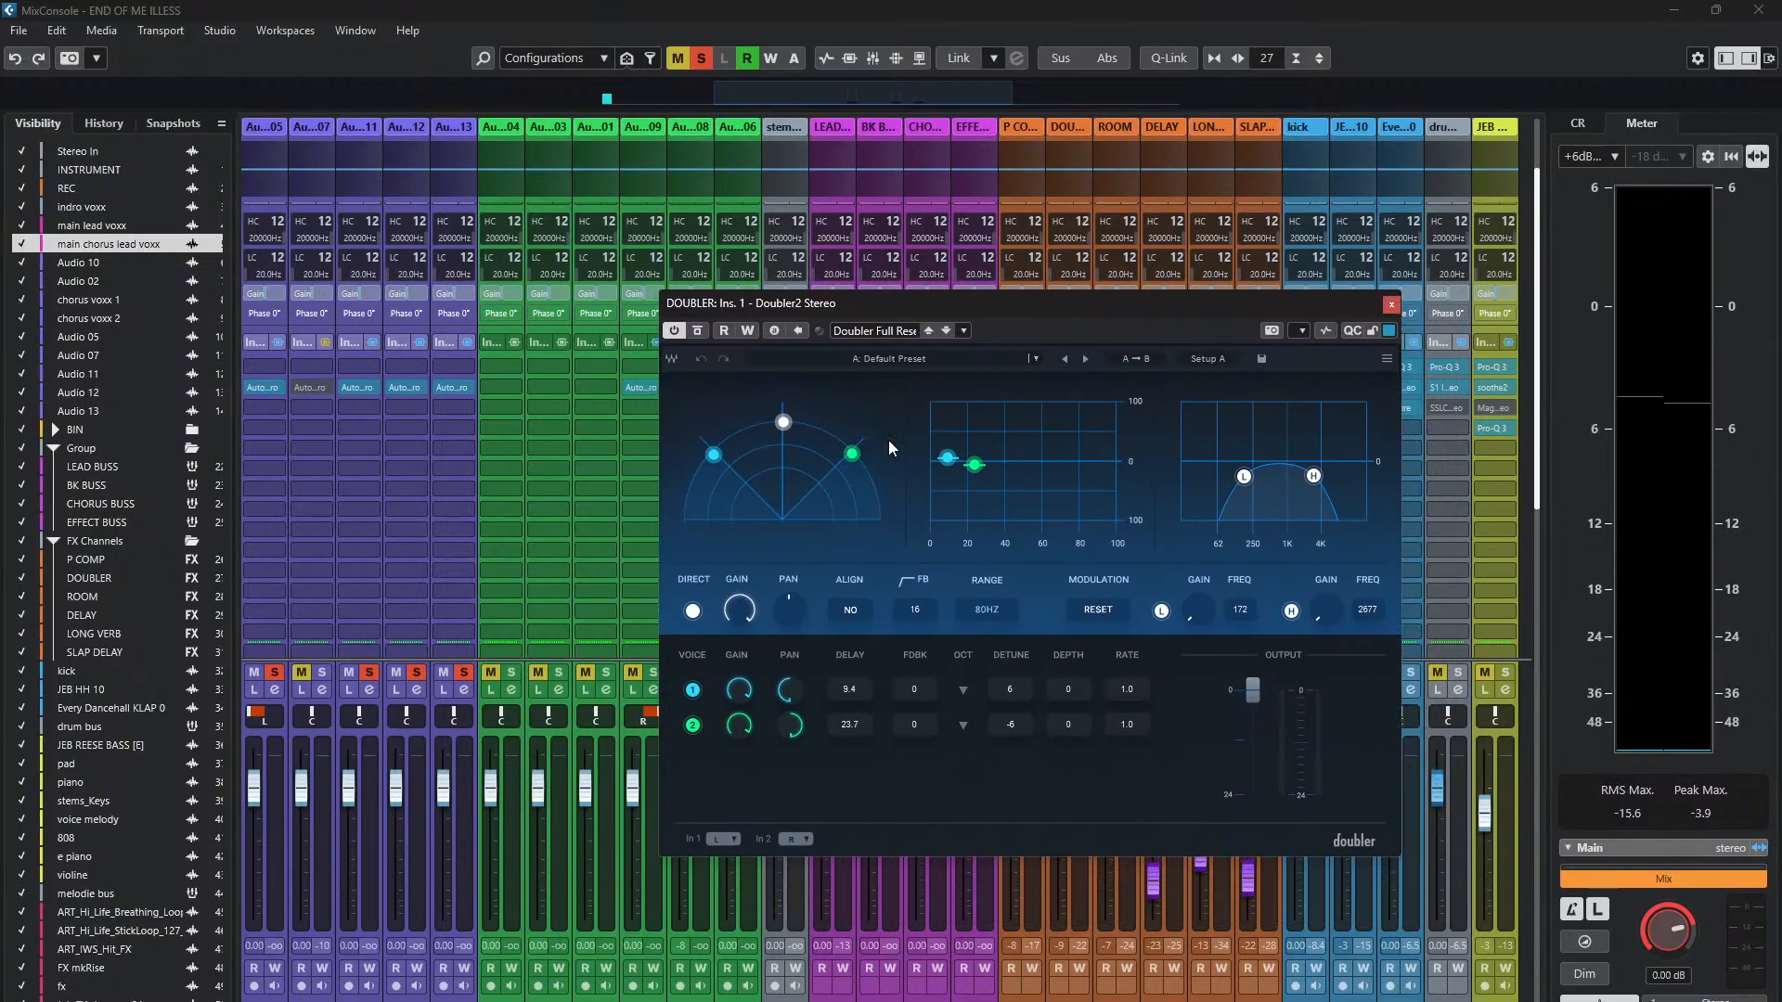
pyautogui.moveTo(980, 309)
pyautogui.mouseDown()
pyautogui.moveTo(1049, 344)
pyautogui.moveTo(965, 308)
pyautogui.moveTo(1011, 336)
pyautogui.moveTo(993, 332)
pyautogui.mouseUp()
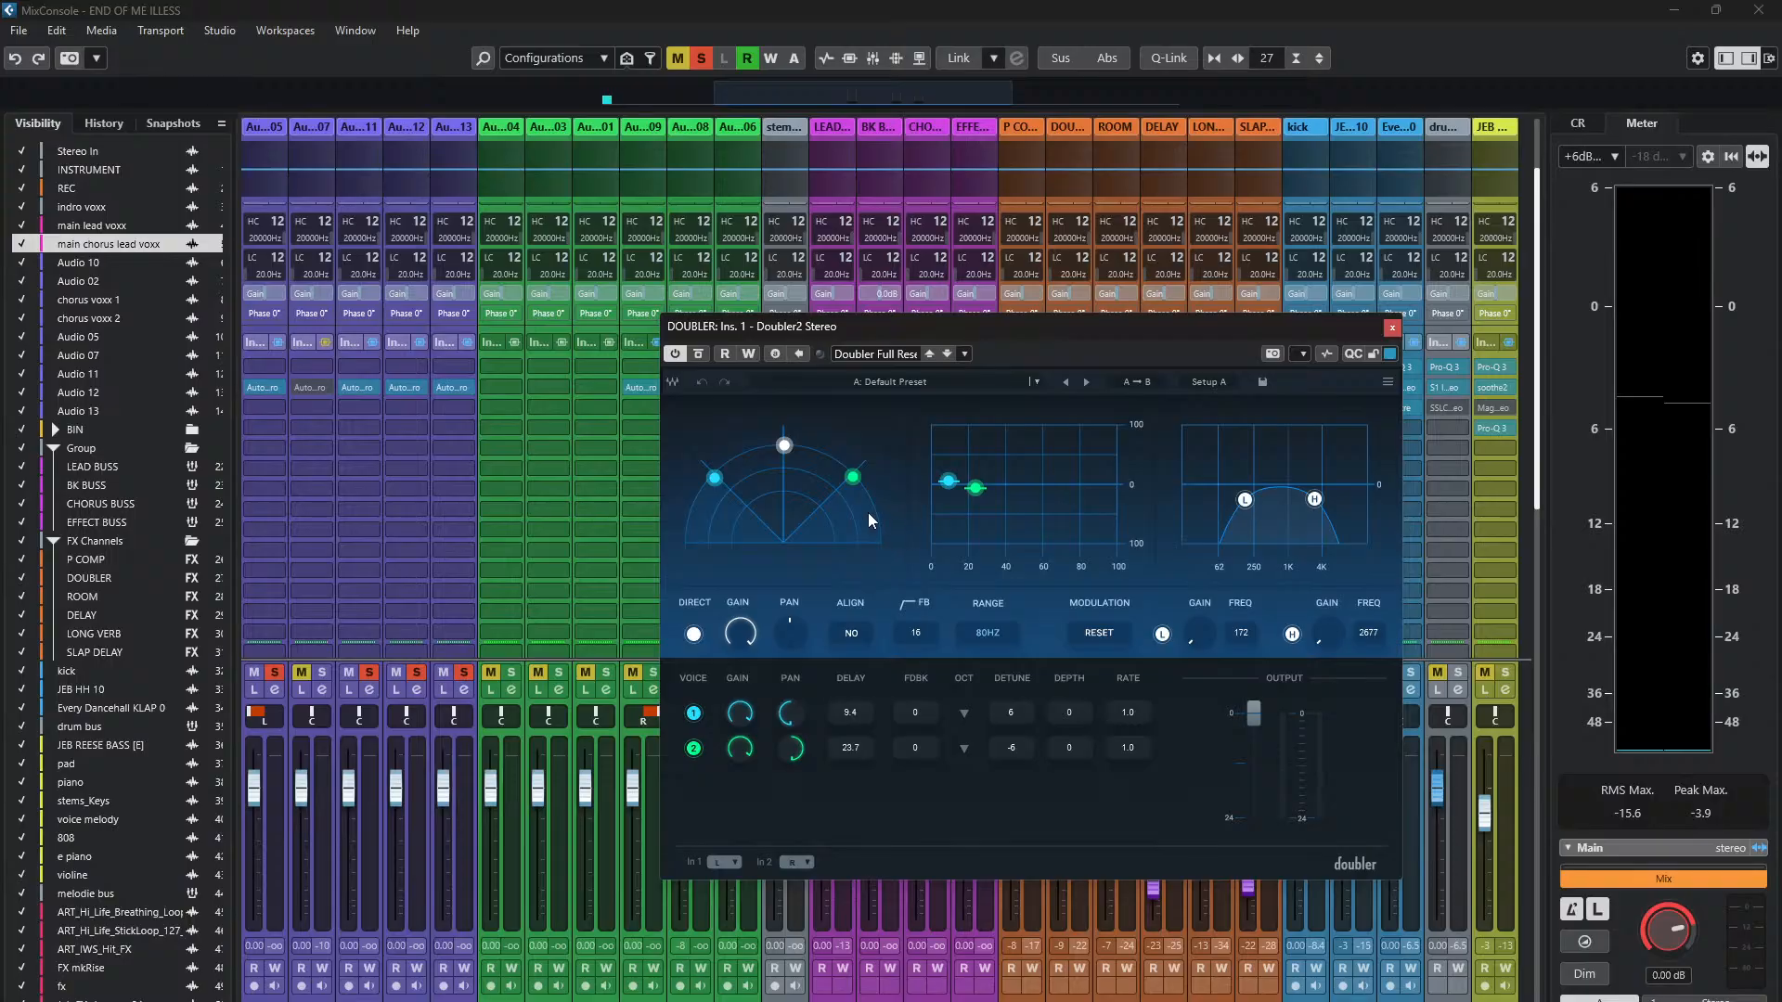
pyautogui.press('space')
pyautogui.click(699, 352)
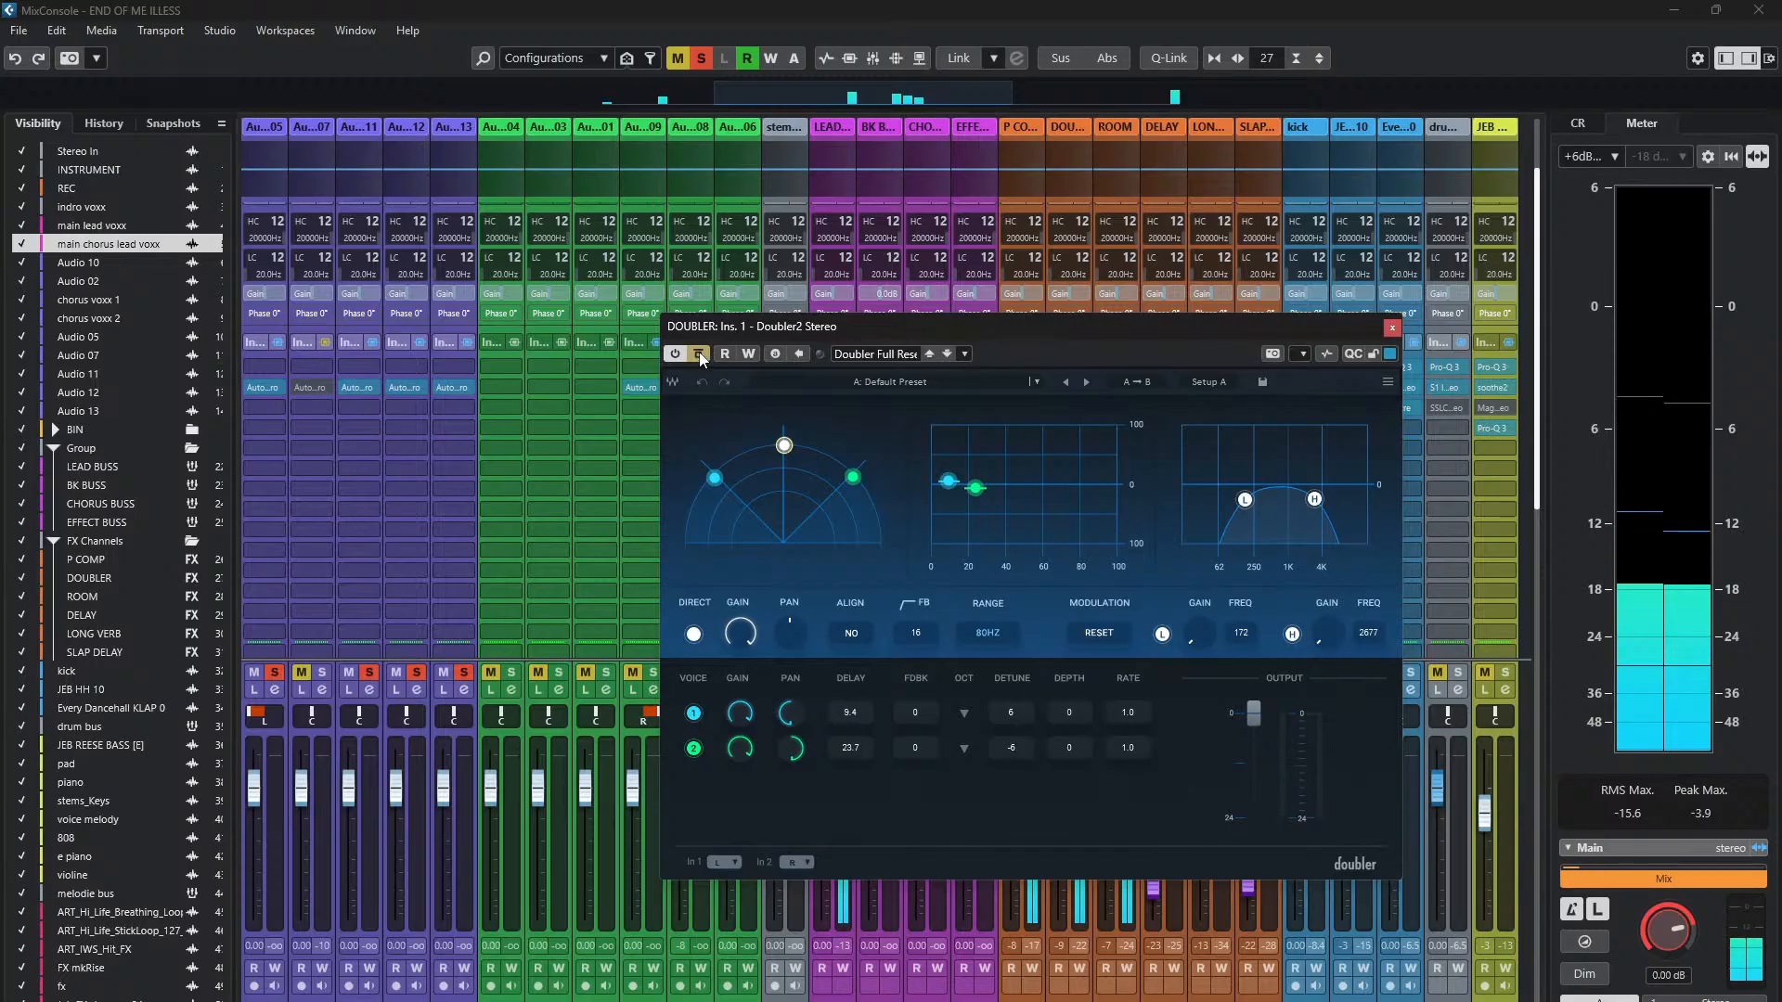
pyautogui.click(699, 353)
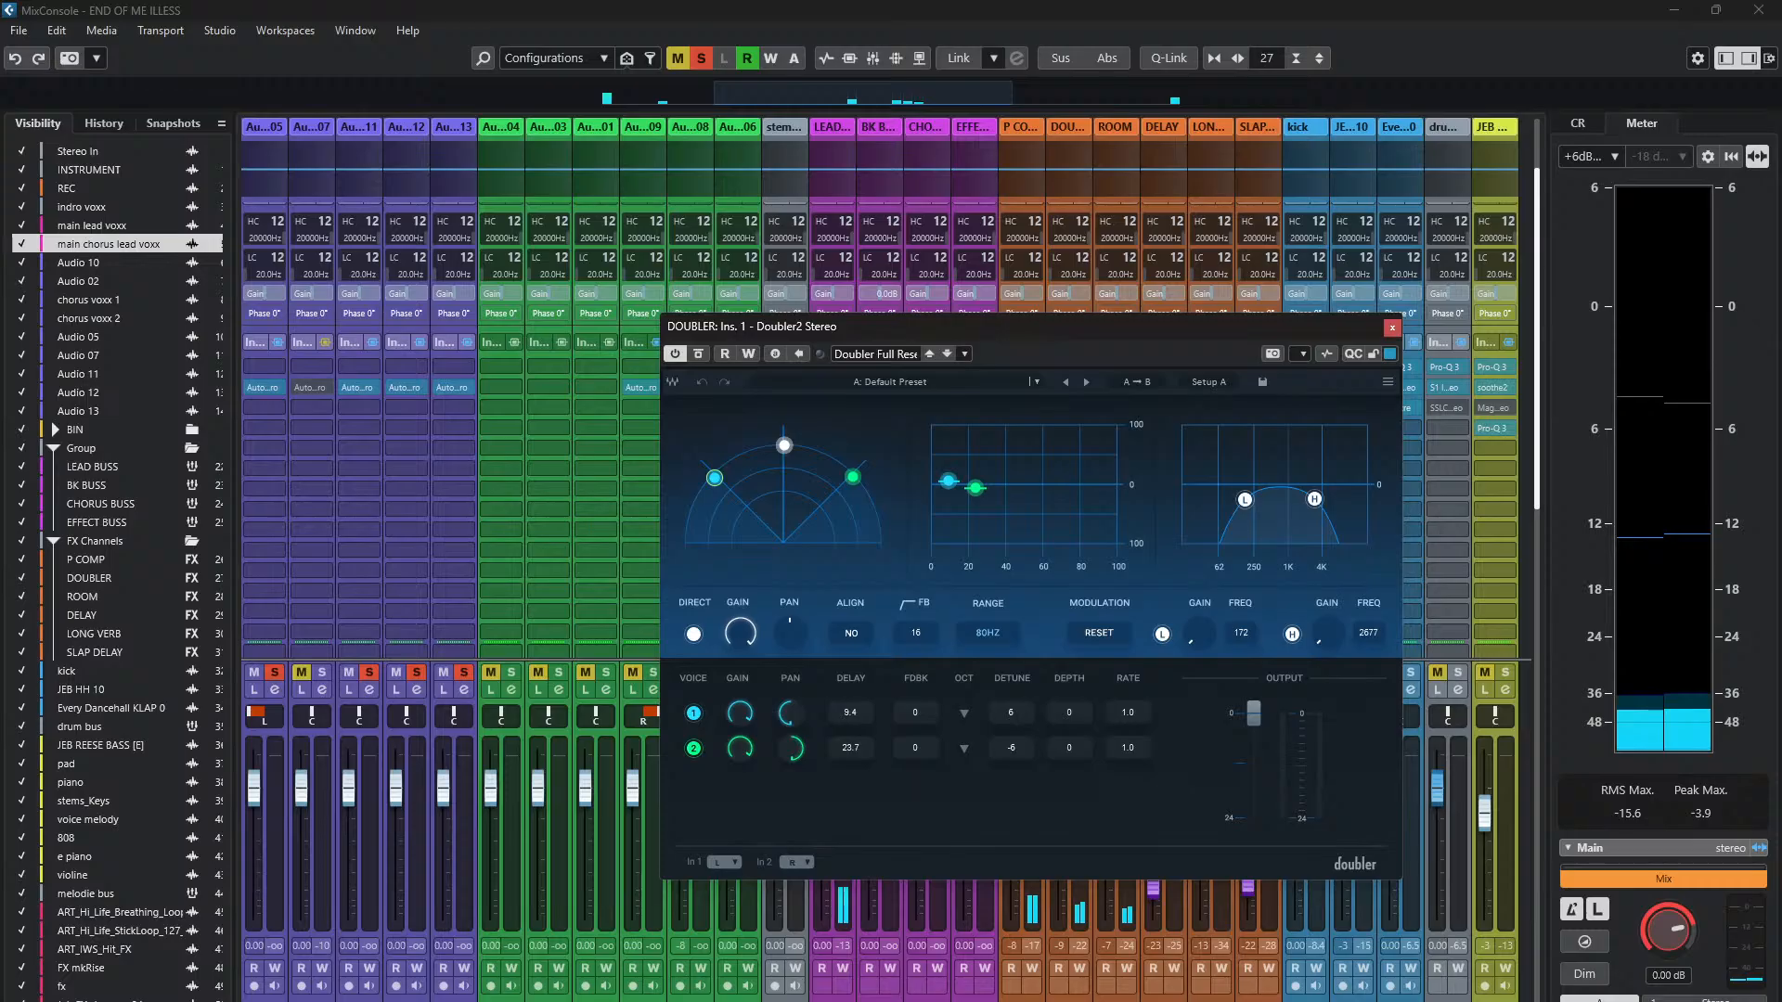
pyautogui.moveTo(715, 478); pyautogui.dragTo(715, 477)
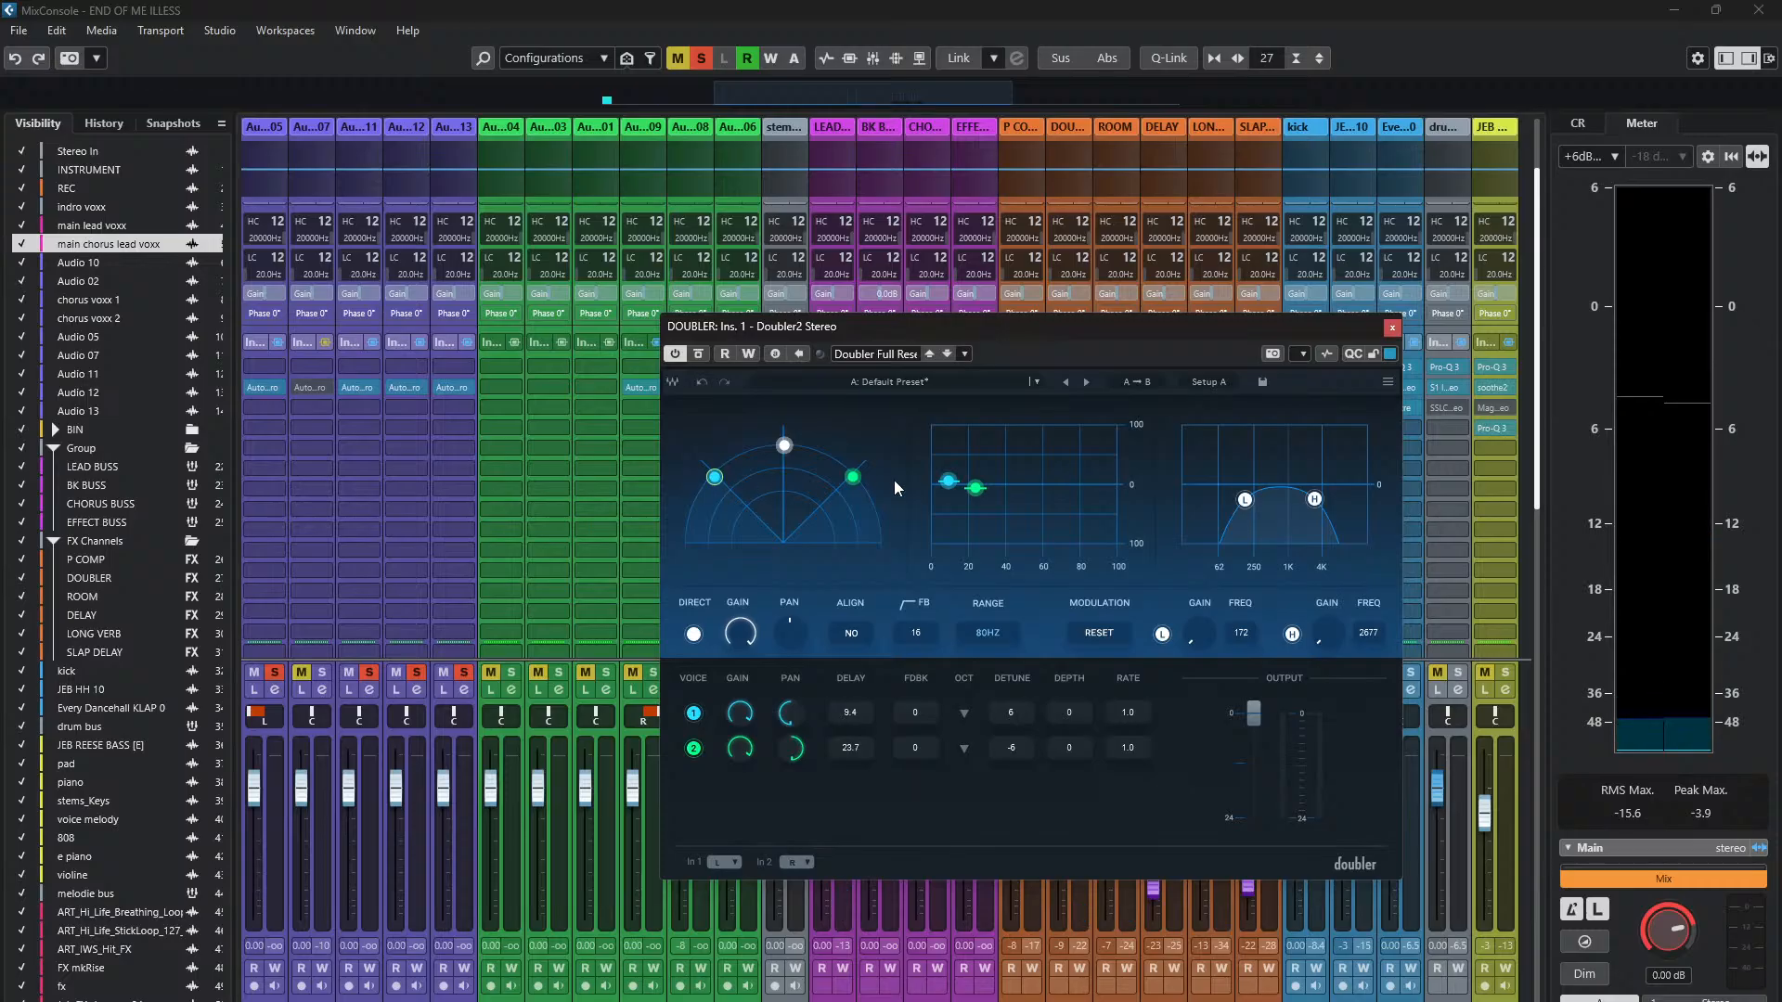
# - Widen the Doubler2 filter range to a low frequency of 124 and a high frequency of 3324, then close the plug-in
pyautogui.click(853, 477)
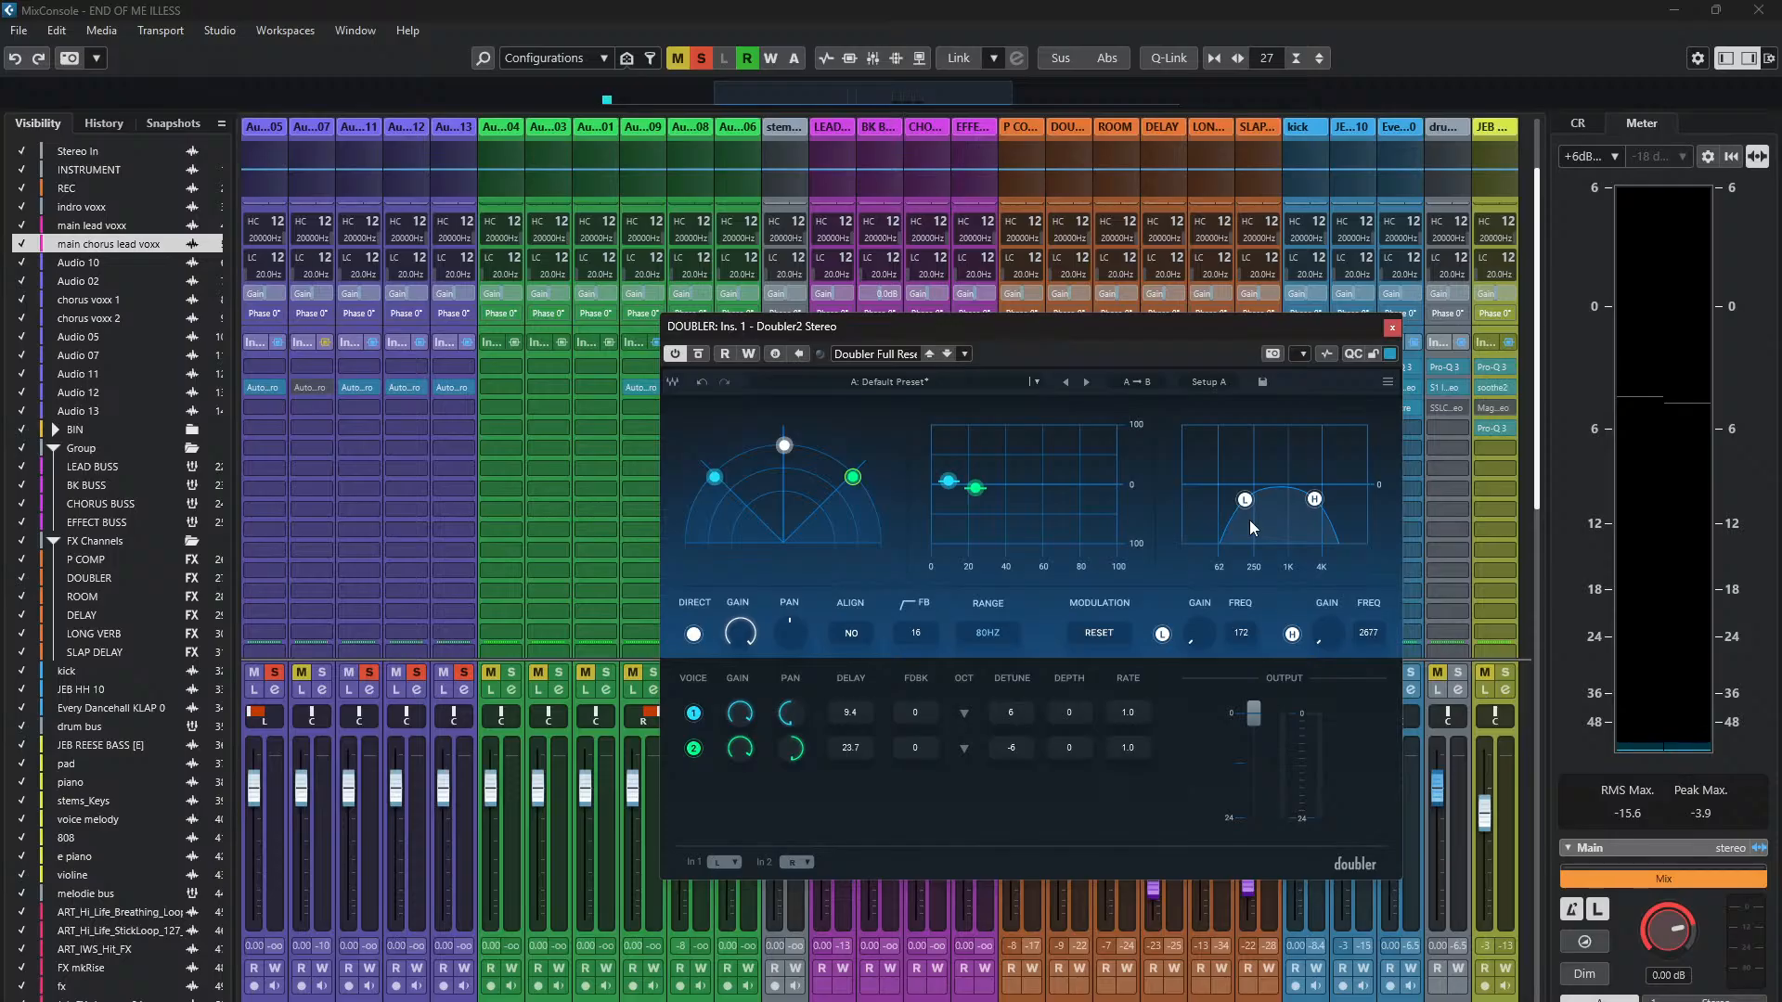
pyautogui.moveTo(1246, 499); pyautogui.dragTo(1319, 499)
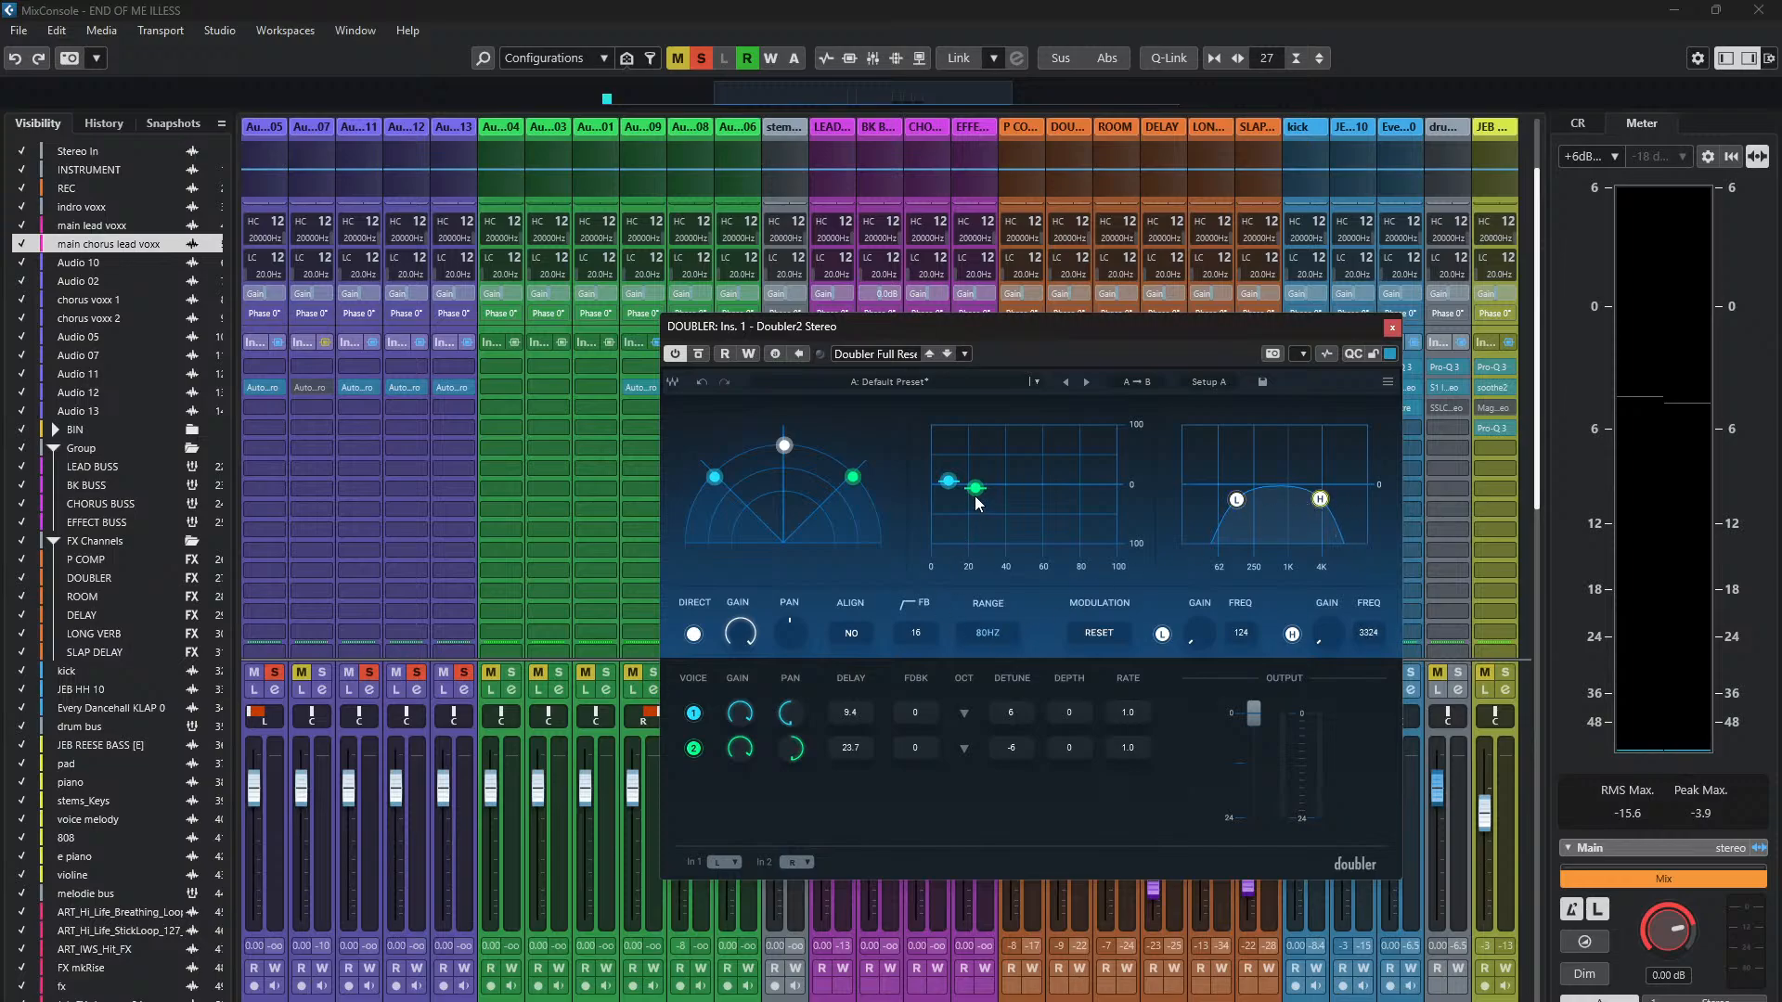
pyautogui.click(1386, 330)
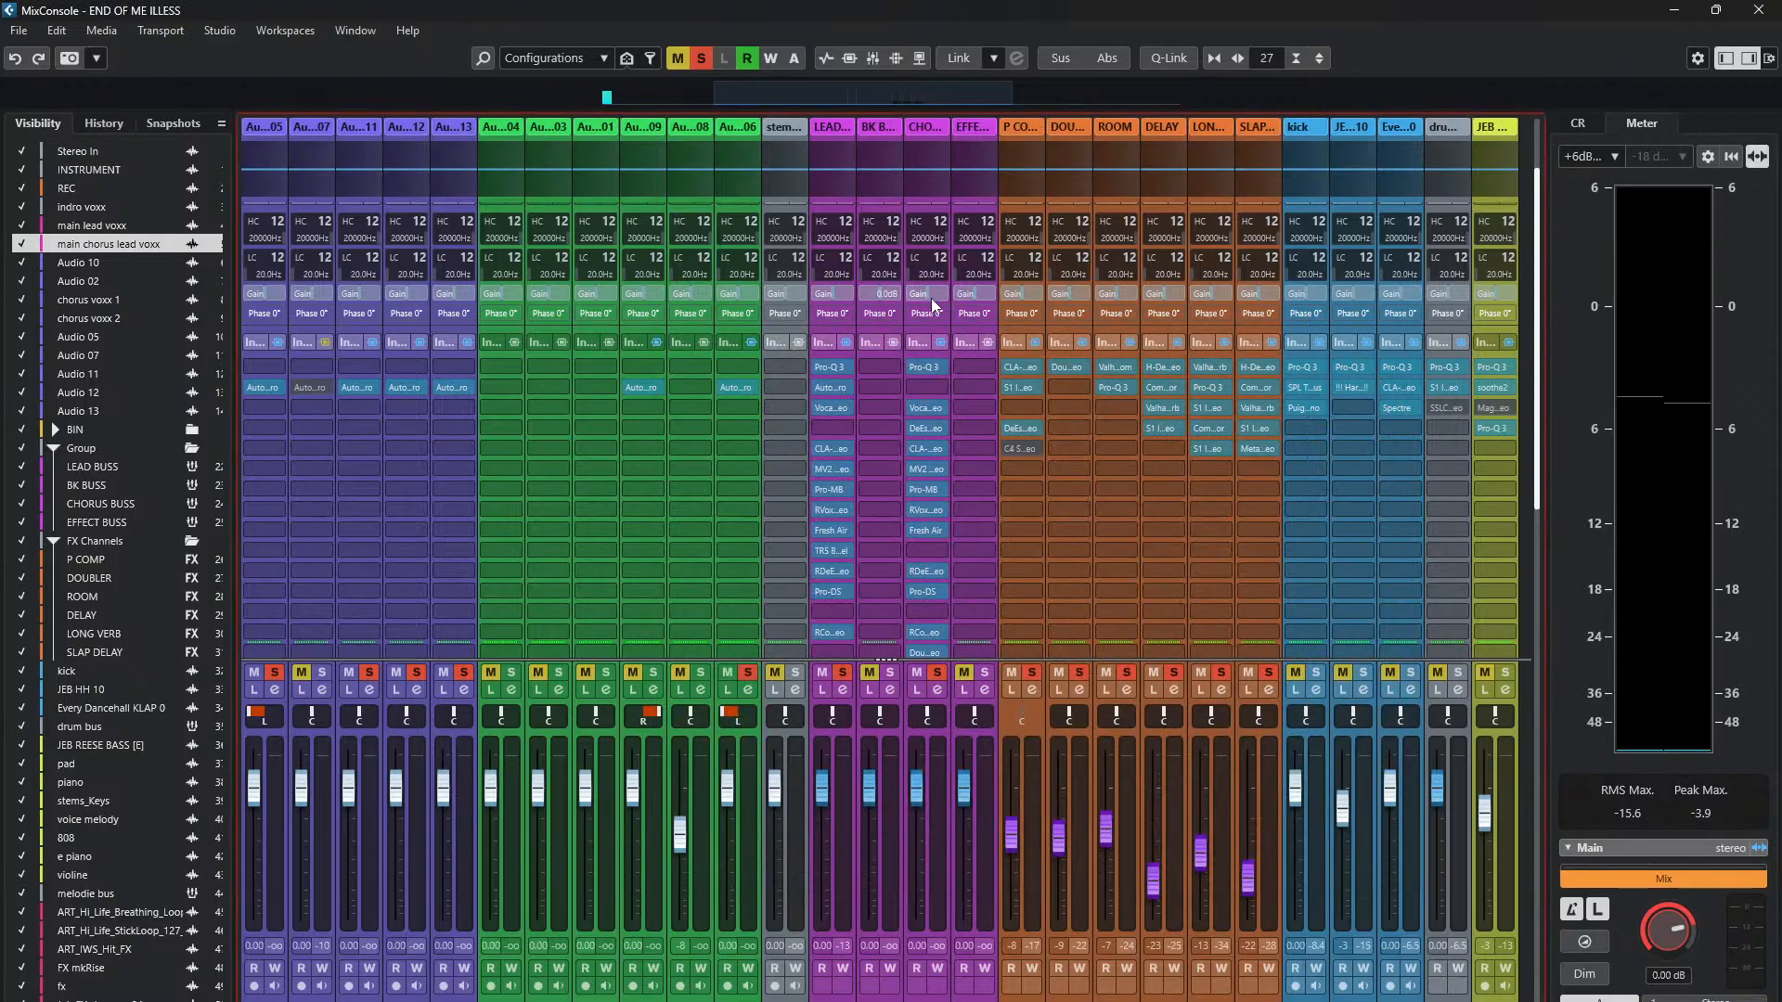
pyautogui.press('space')
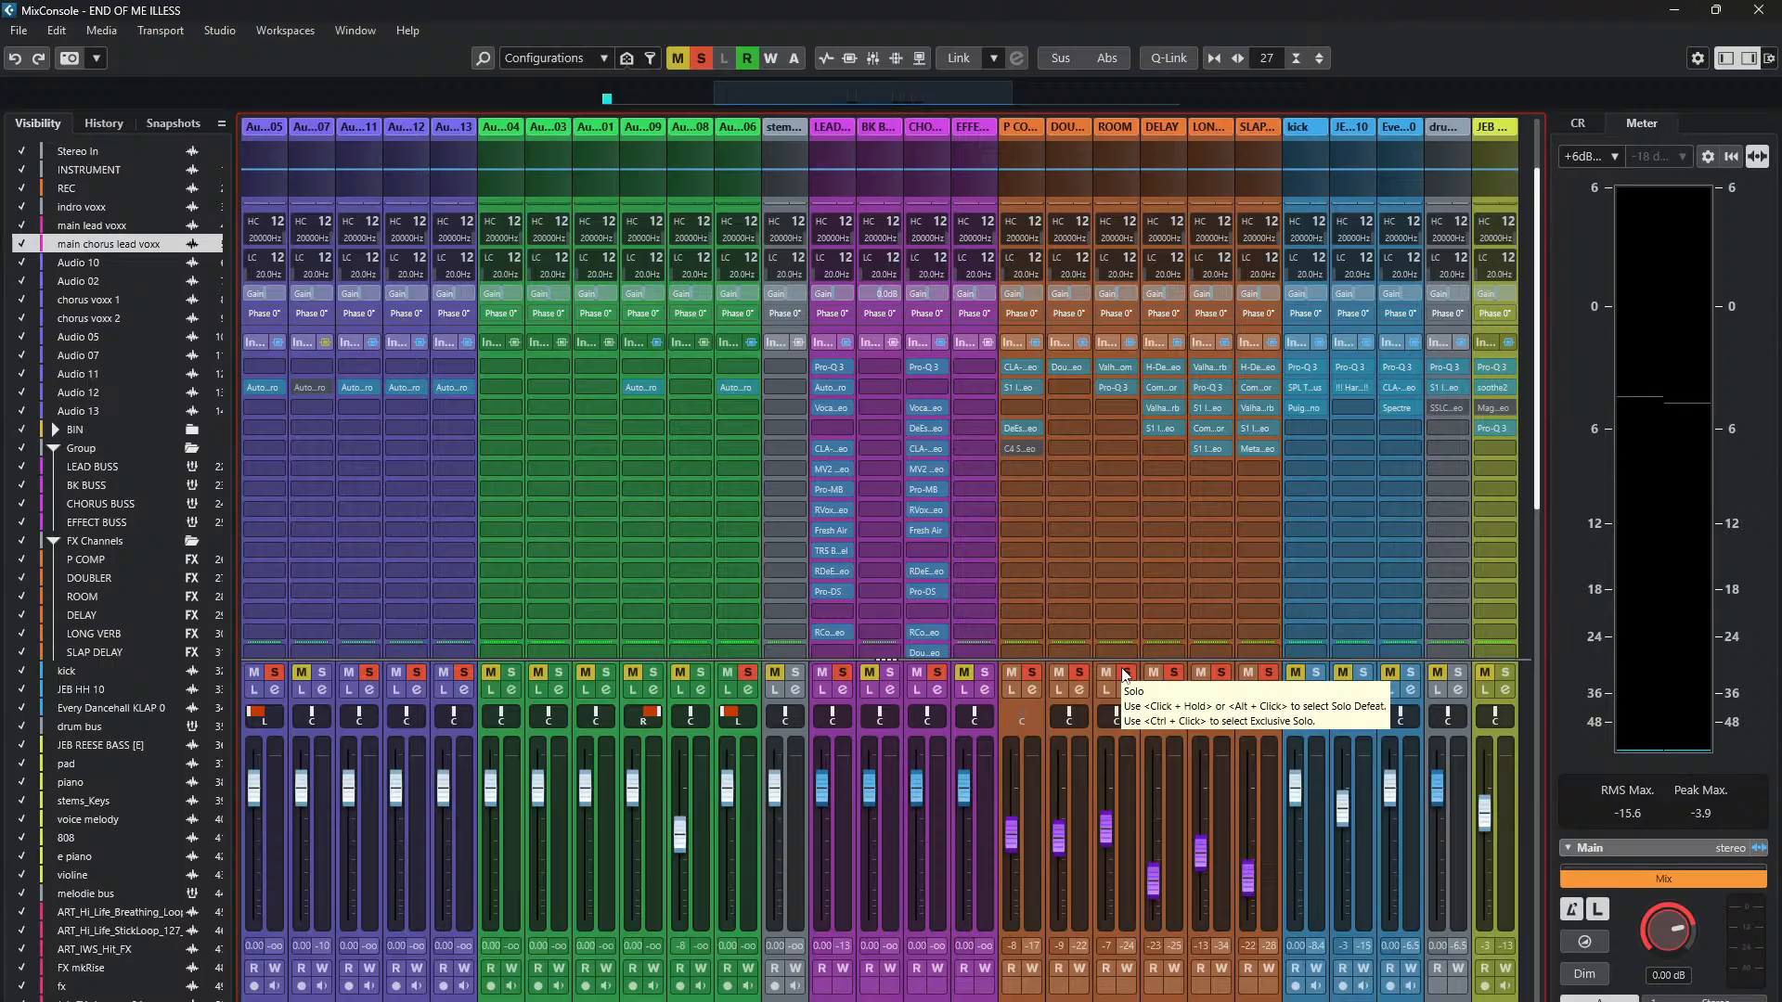
# - Enable the LEAD BUSS send that feeds the LONG VERB channel's side-chain compressor
pyautogui.moveTo(1547, 344); pyautogui.dragTo(1534, 601)
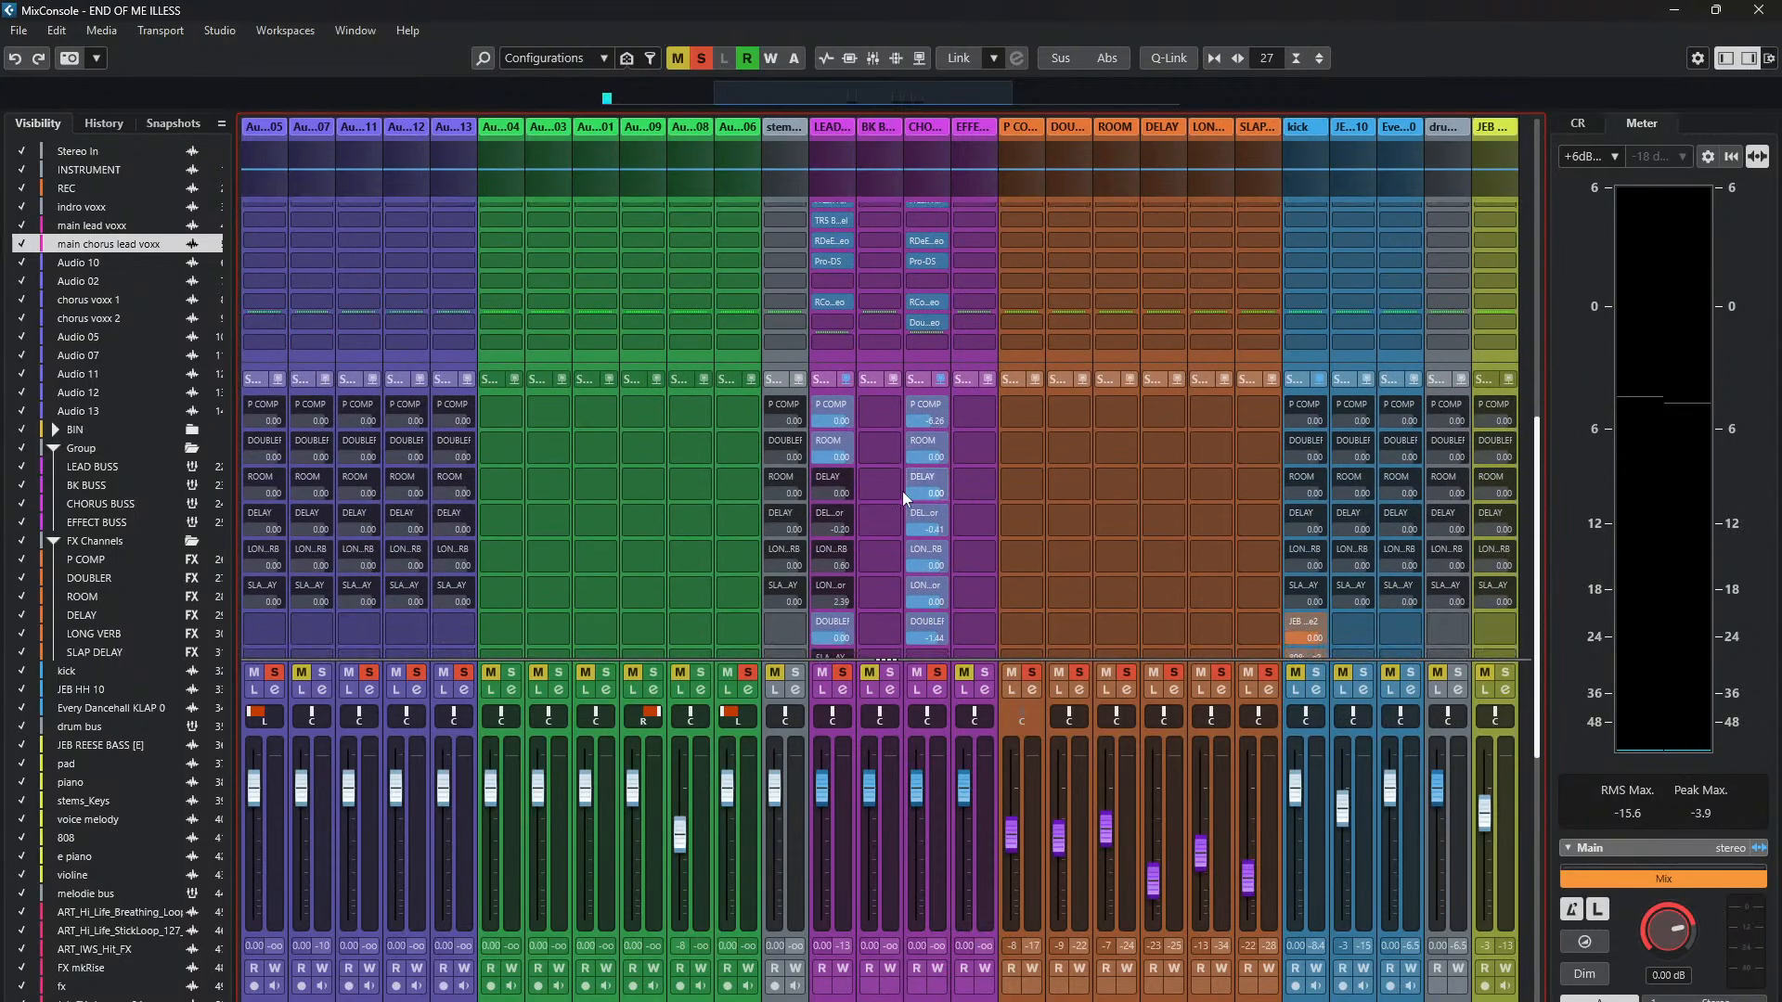
pyautogui.click(820, 586)
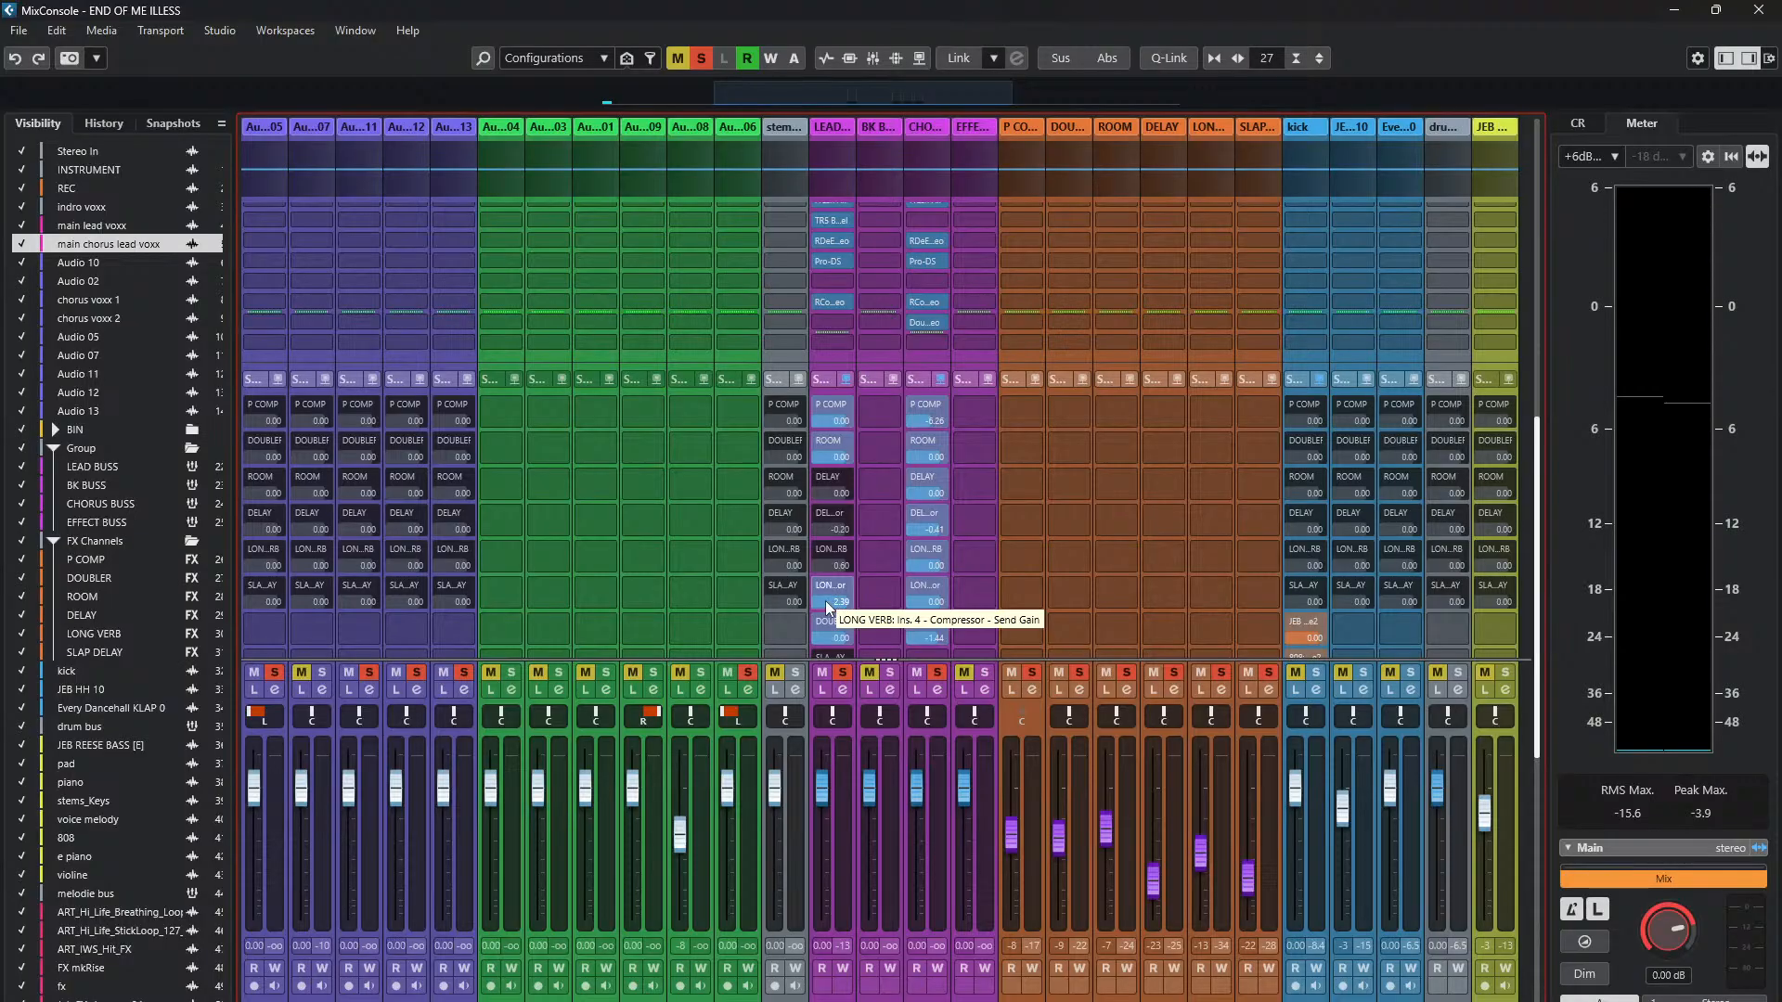
pyautogui.doubleClick(828, 603)
pyautogui.click(1042, 585)
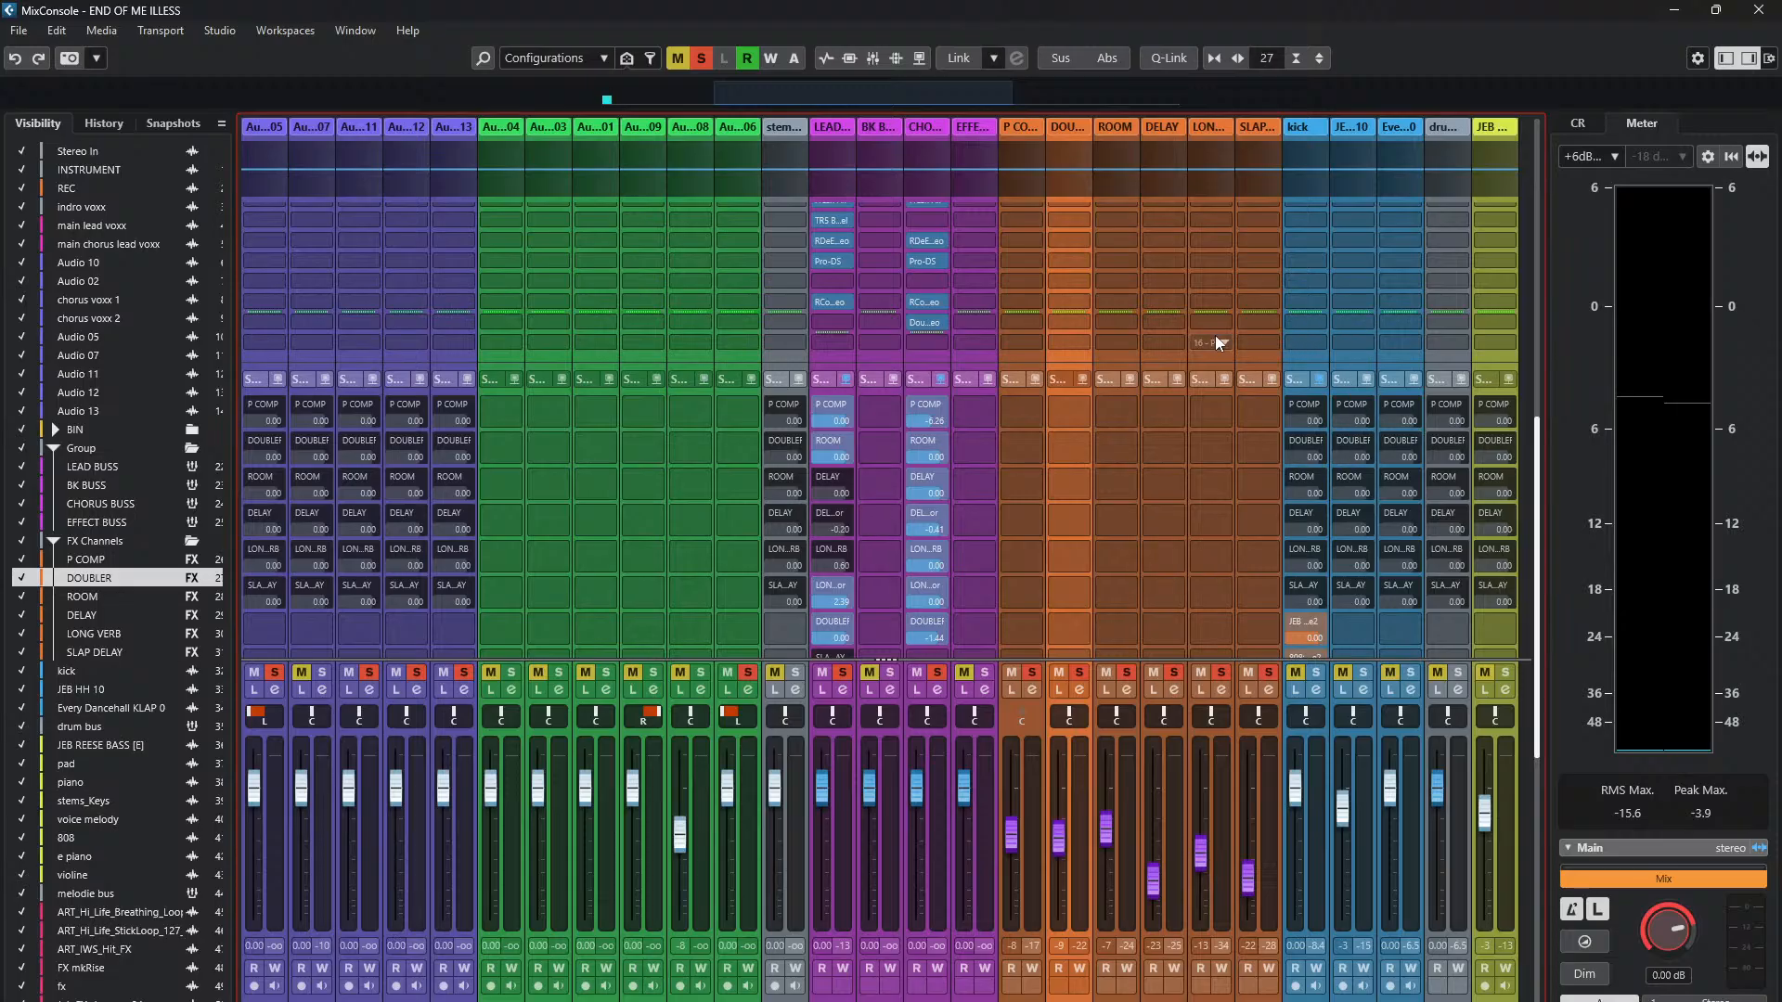
# - Review the effect channels' inserts and the LEAD BUSS sends during playback, and view the destination choices of the LONG VERB side-chain send
pyautogui.moveTo(1543, 477); pyautogui.dragTo(1538, 325)
pyautogui.press('space')
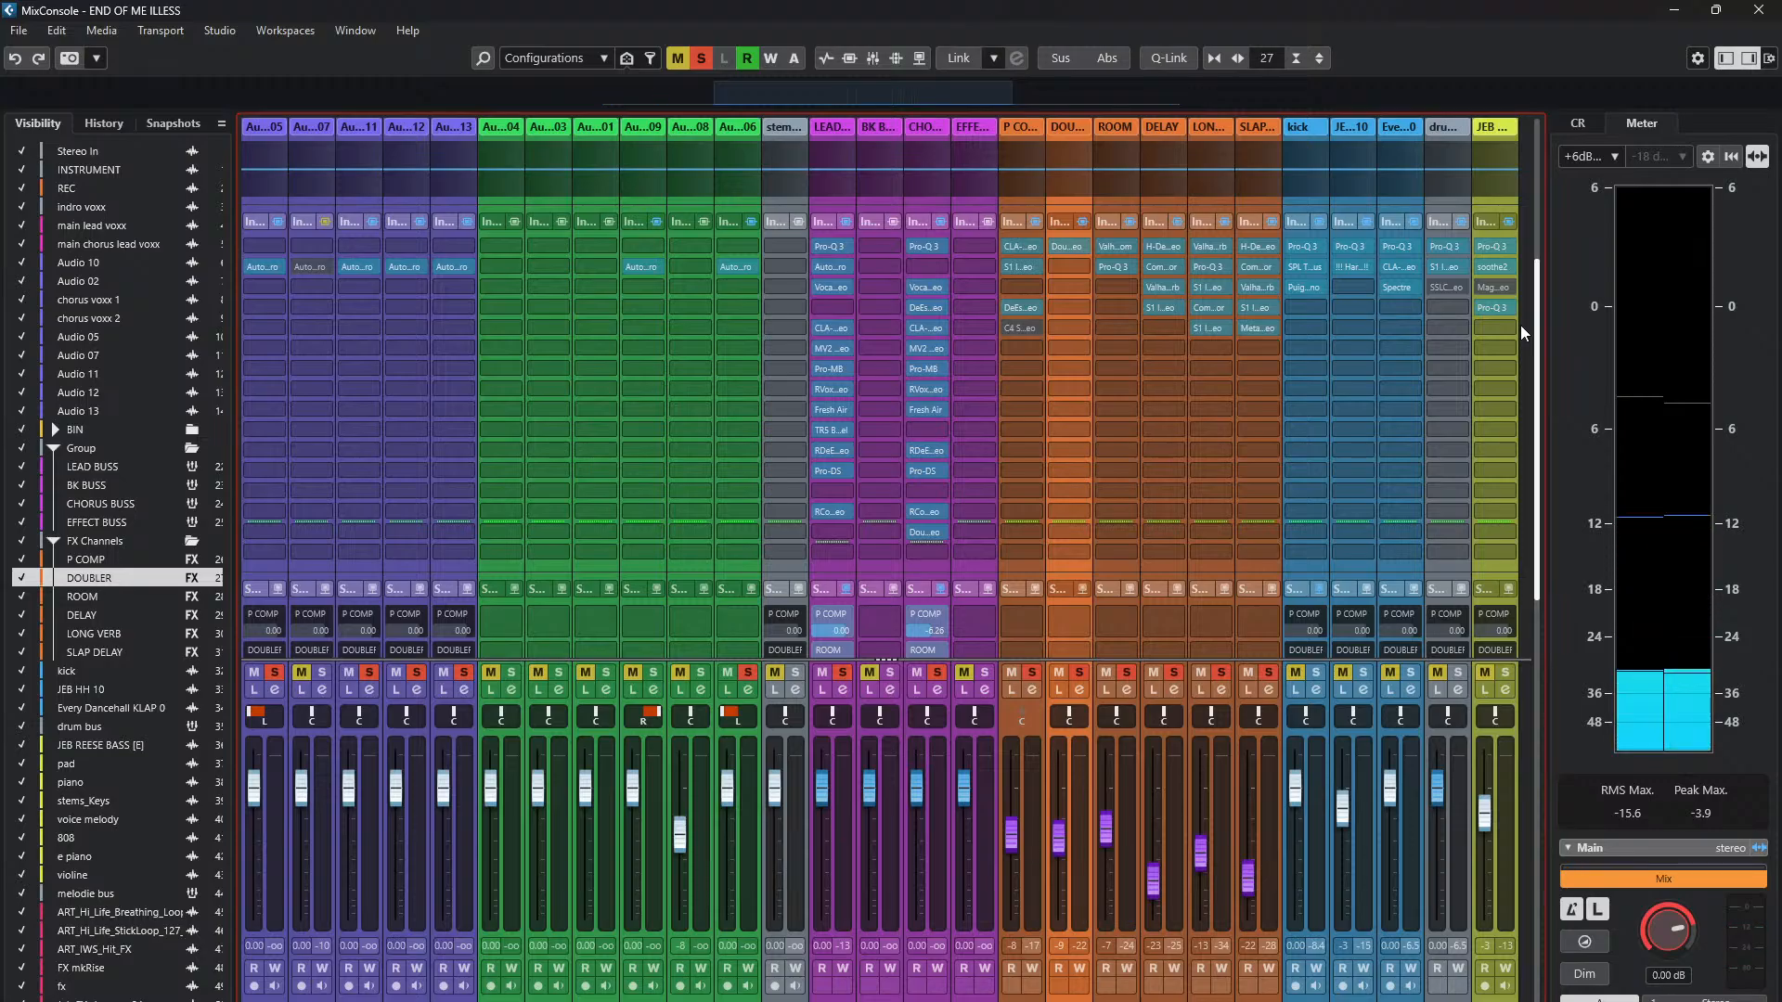
pyautogui.scroll(-3, 1140, 429)
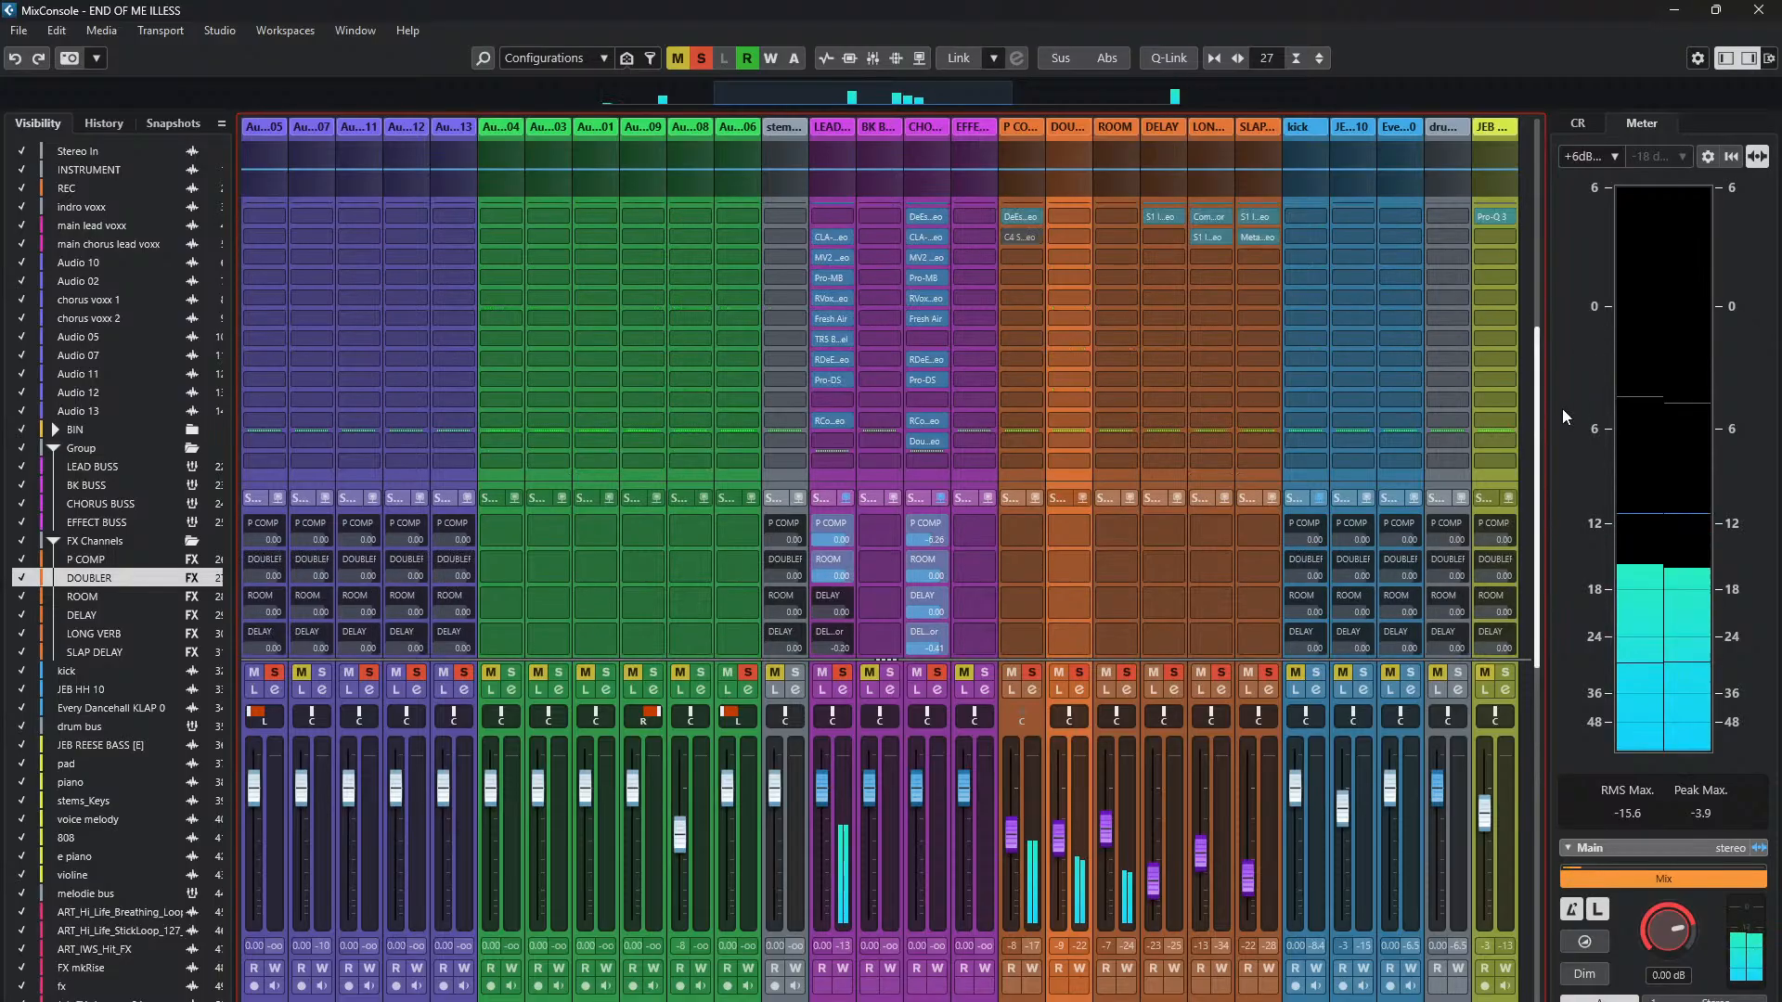
pyautogui.scroll(5, 1524, 276)
pyautogui.scroll(1, 1515, 191)
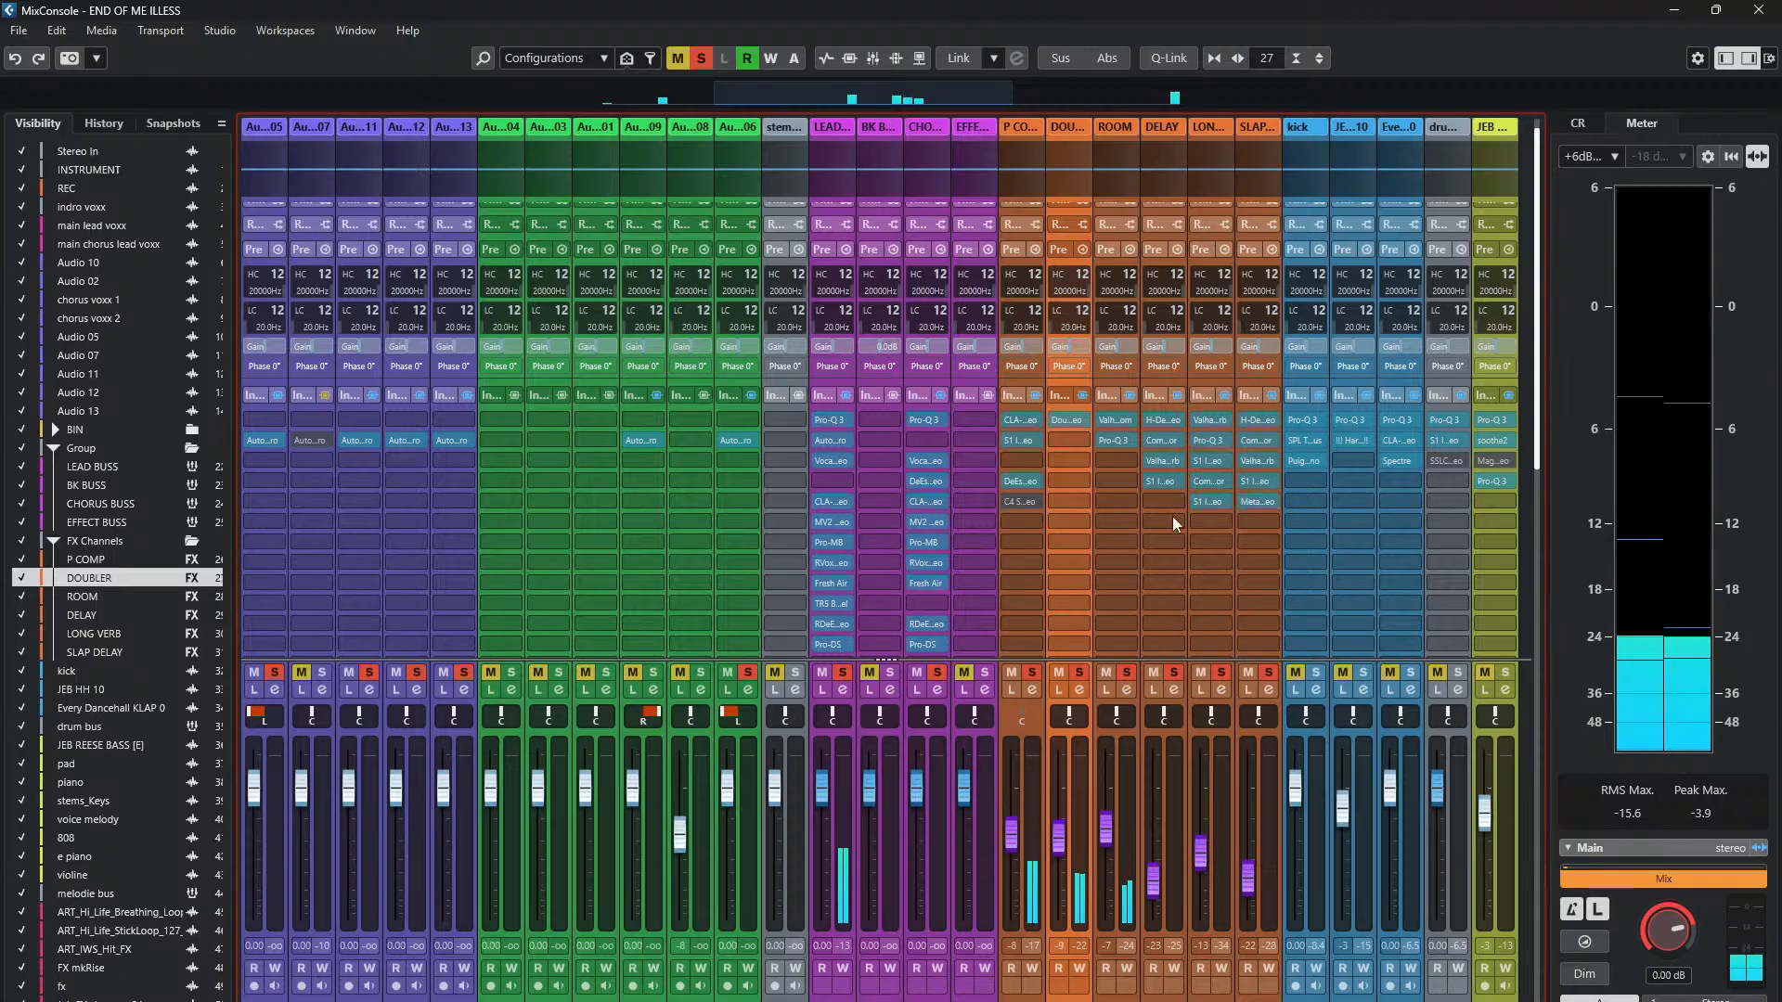
pyautogui.moveTo(1537, 376); pyautogui.dragTo(1535, 661)
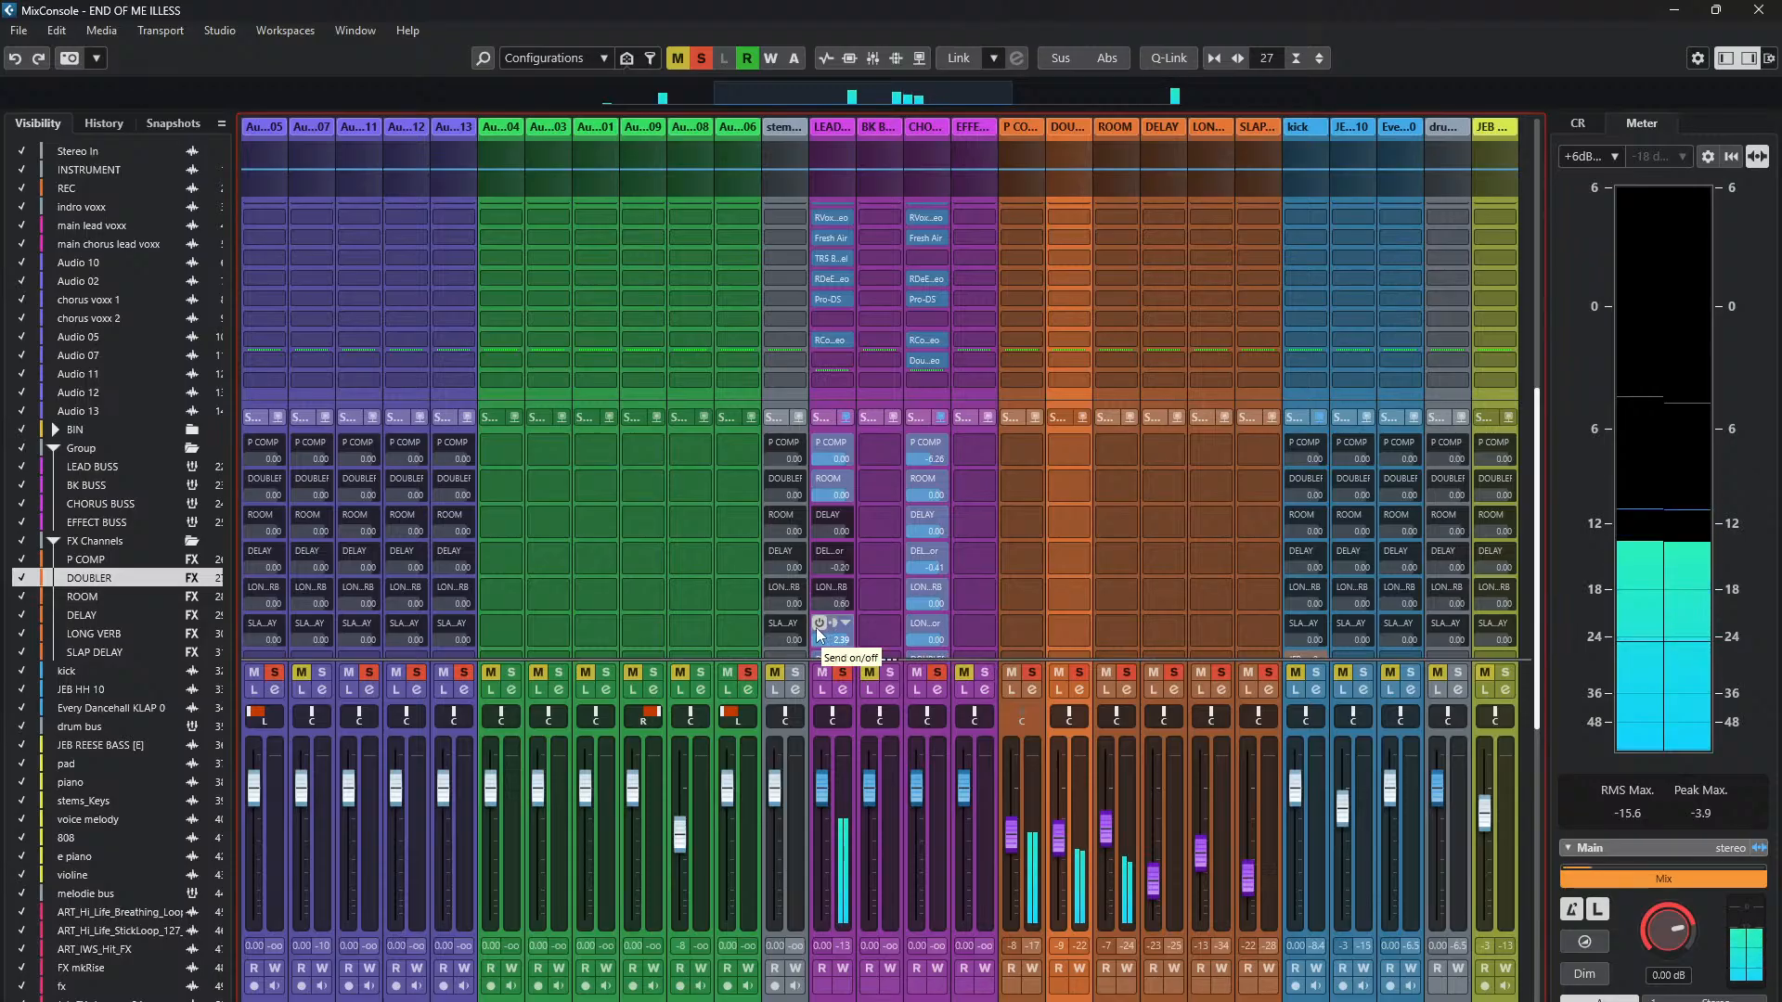
pyautogui.click(846, 625)
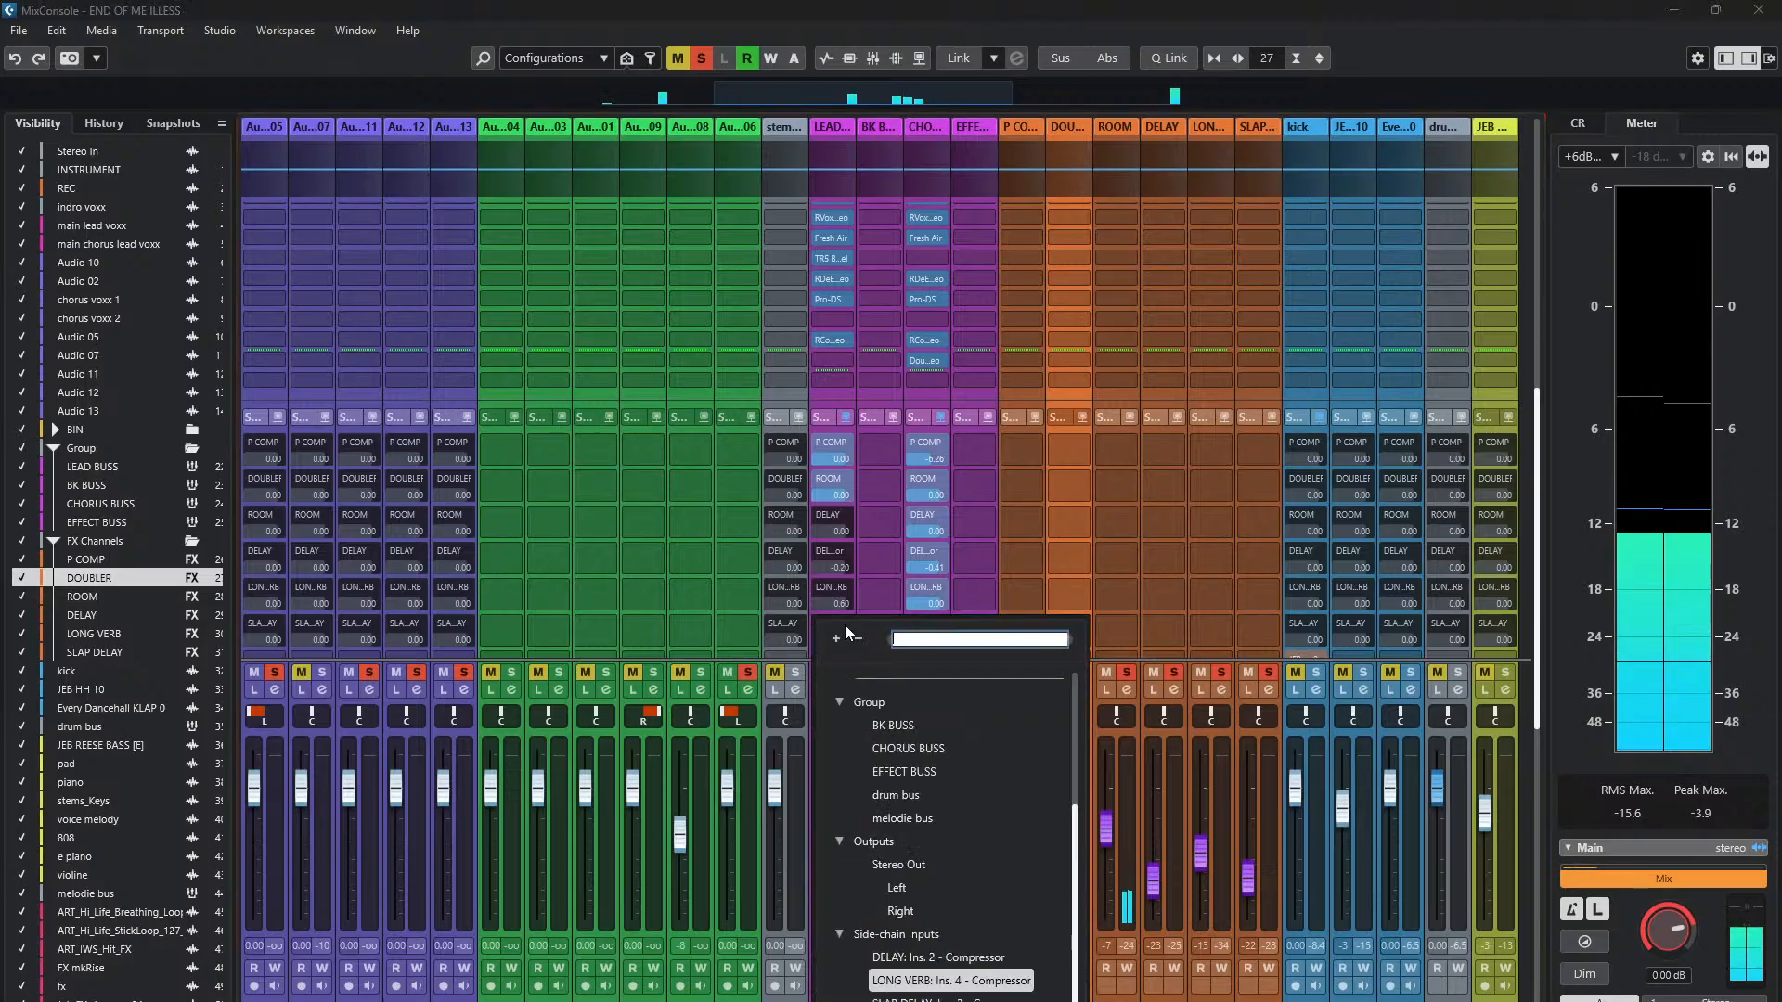
pyautogui.click(1153, 544)
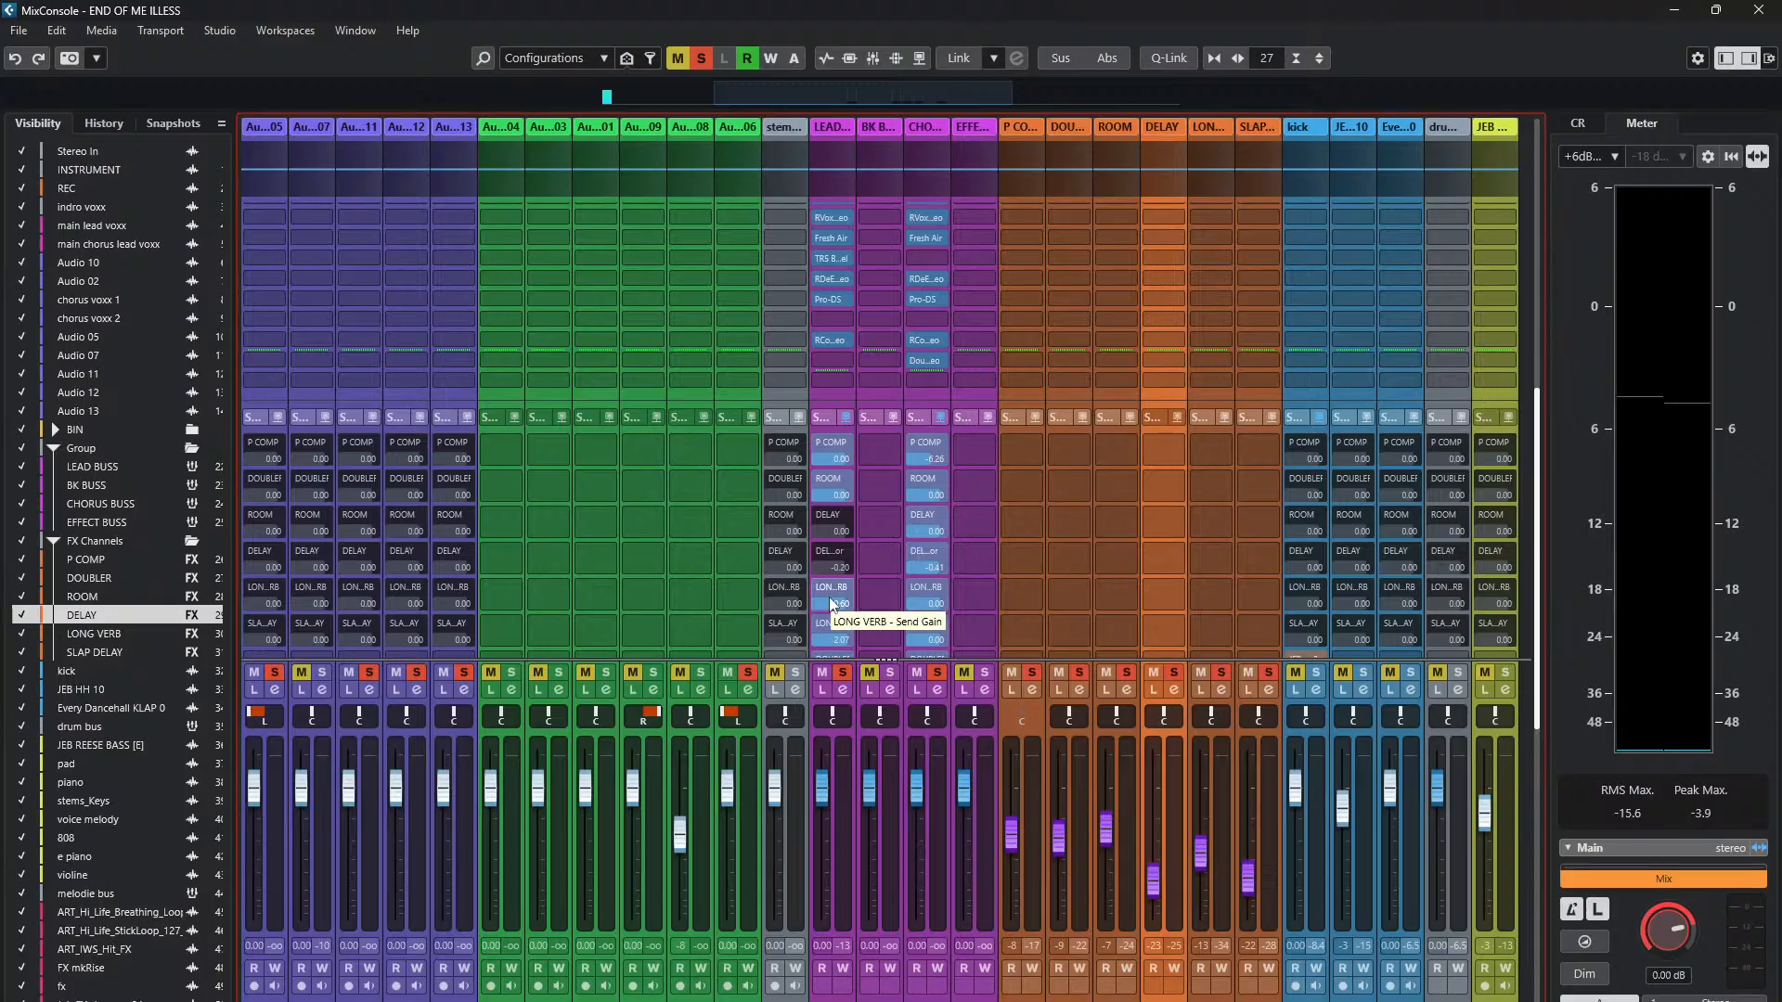
# - Open the LONG VERB channel's ValhallaVintageVerb to examine its settings and move its window clear of the effect channel inserts
pyautogui.moveTo(1544, 458); pyautogui.dragTo(1517, 242)
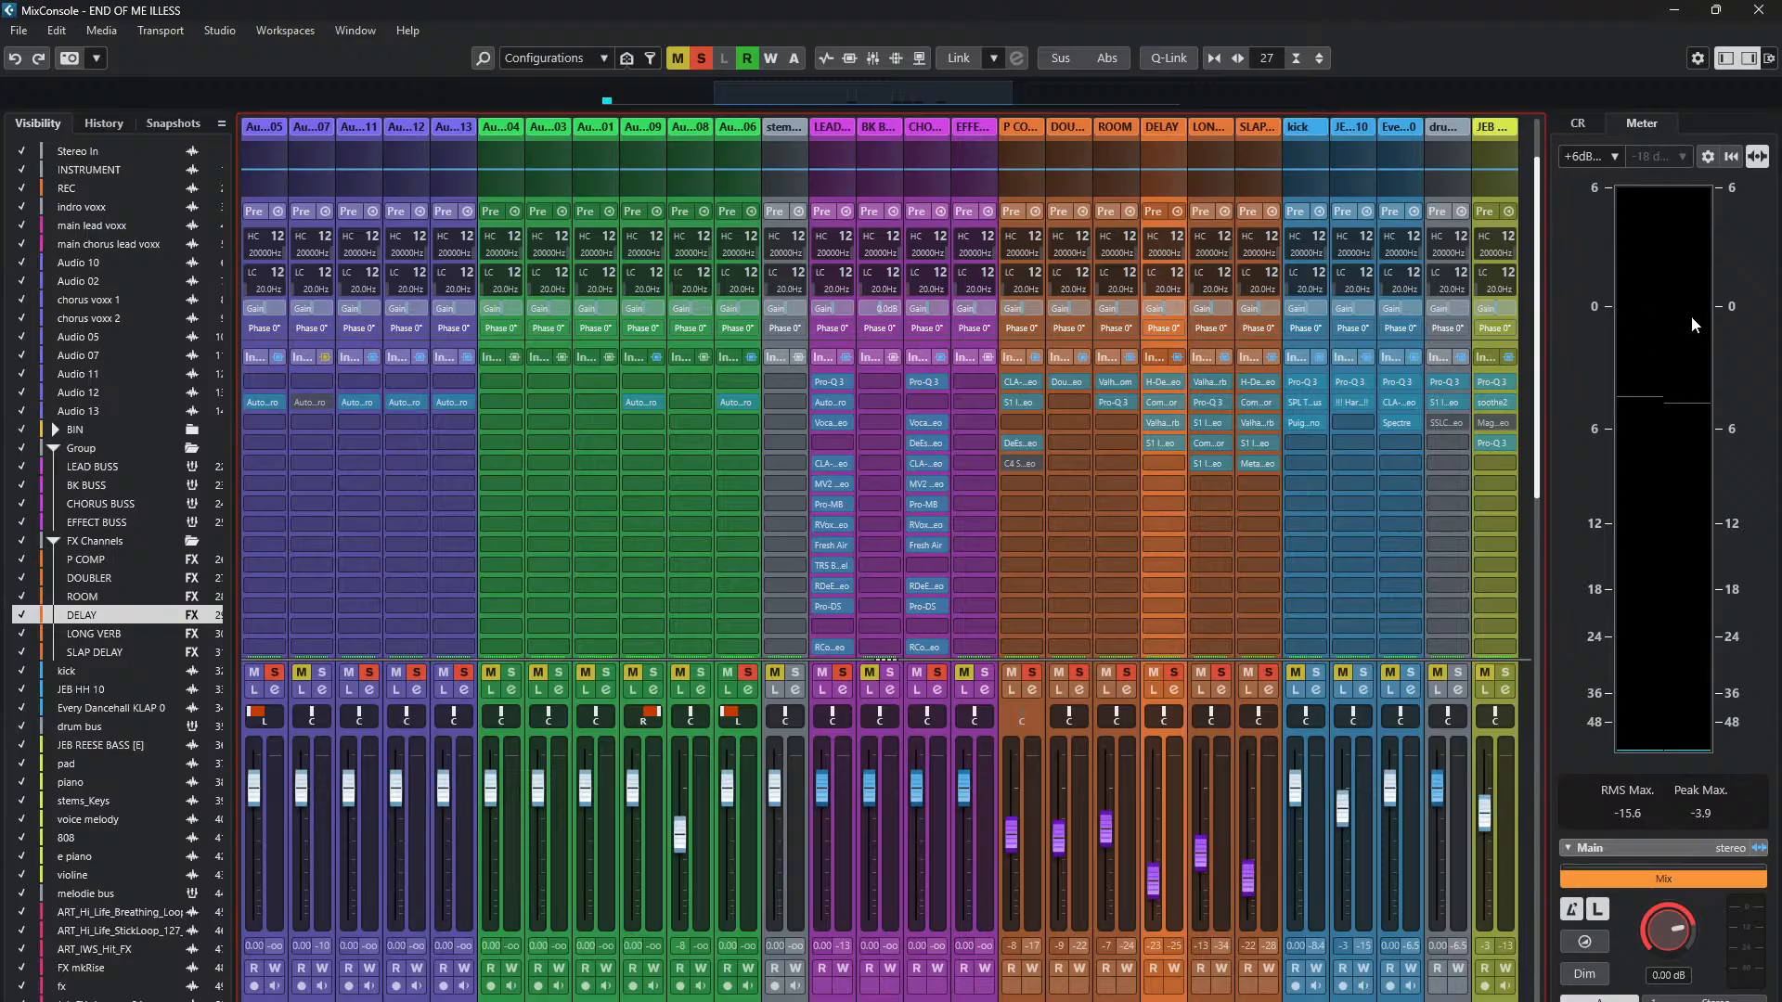
pyautogui.click(1212, 383)
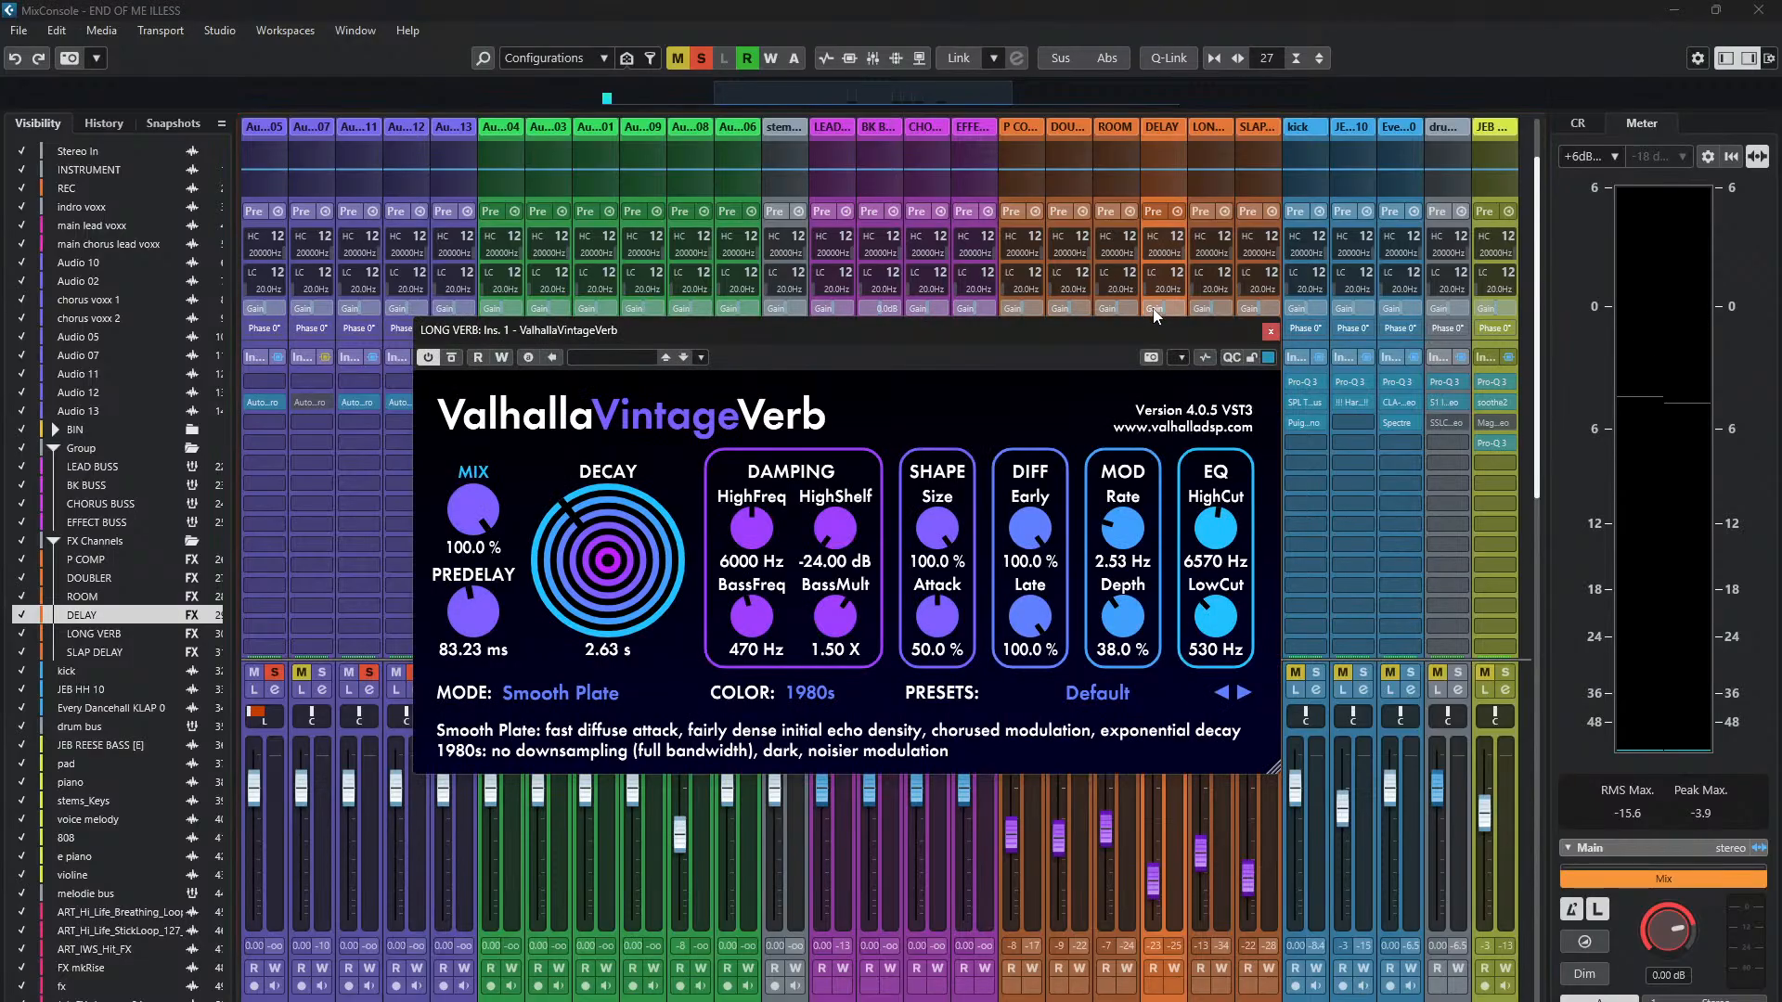
pyautogui.moveTo(1046, 357); pyautogui.dragTo(928, 299)
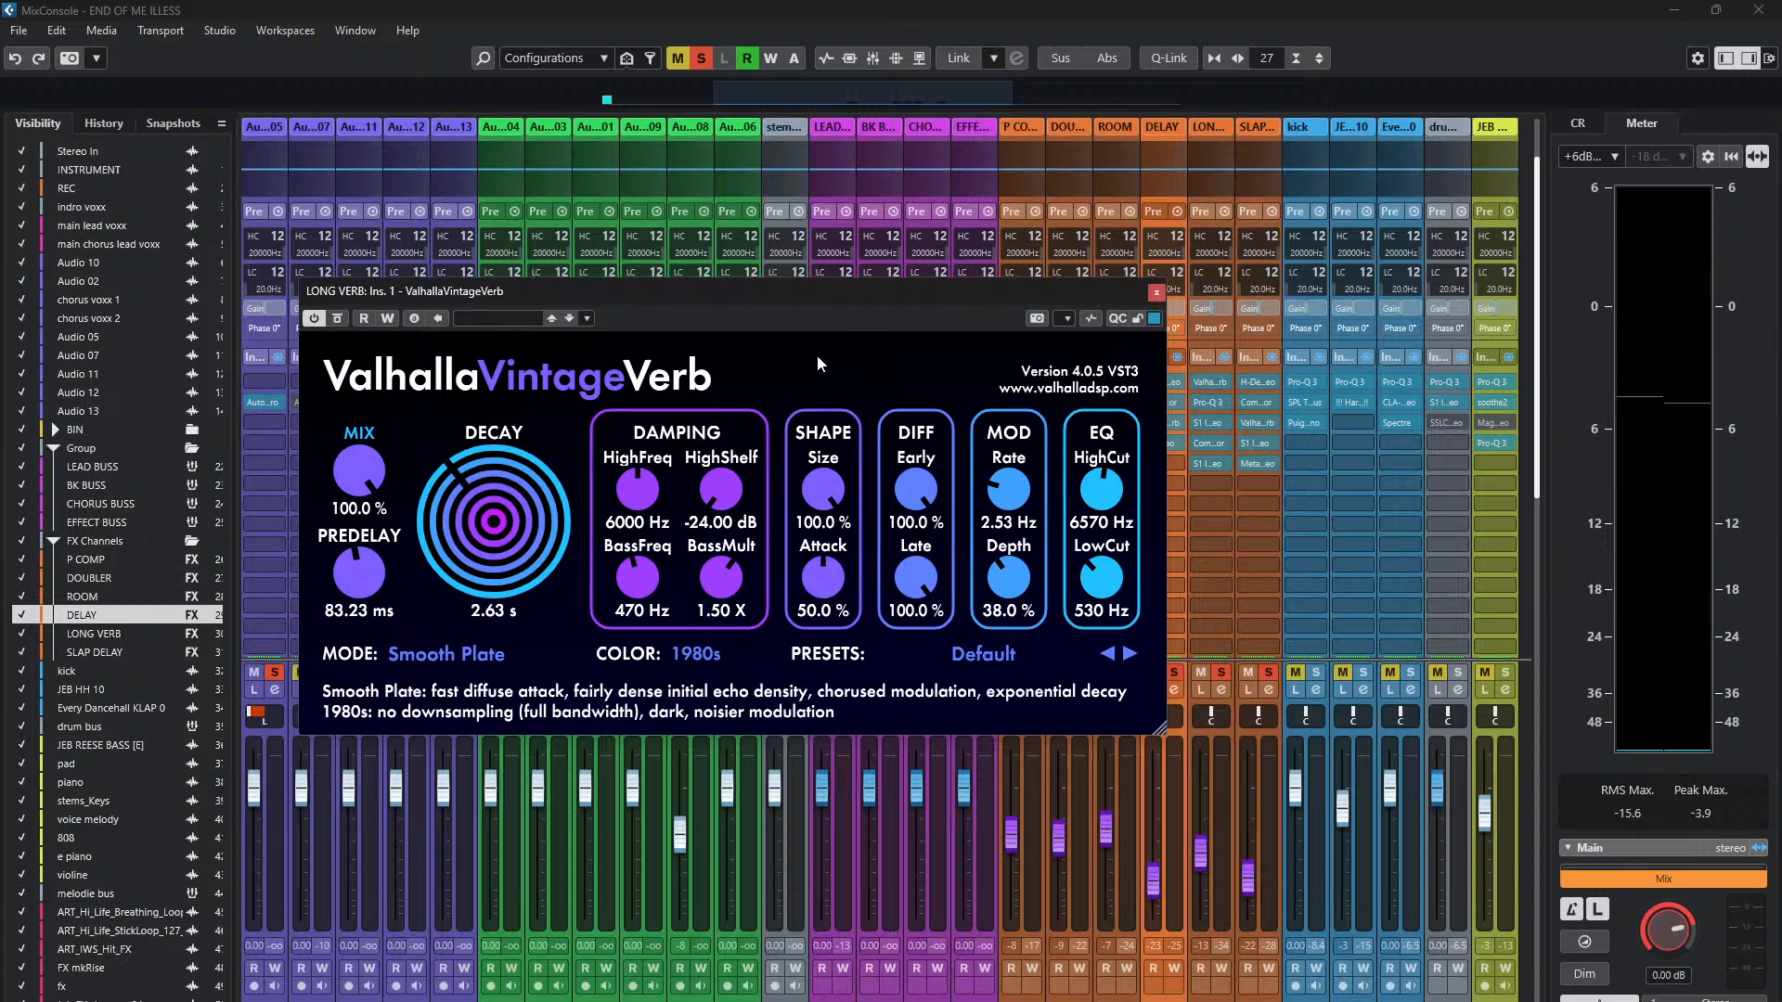
pyautogui.moveTo(806, 291); pyautogui.dragTo(915, 271)
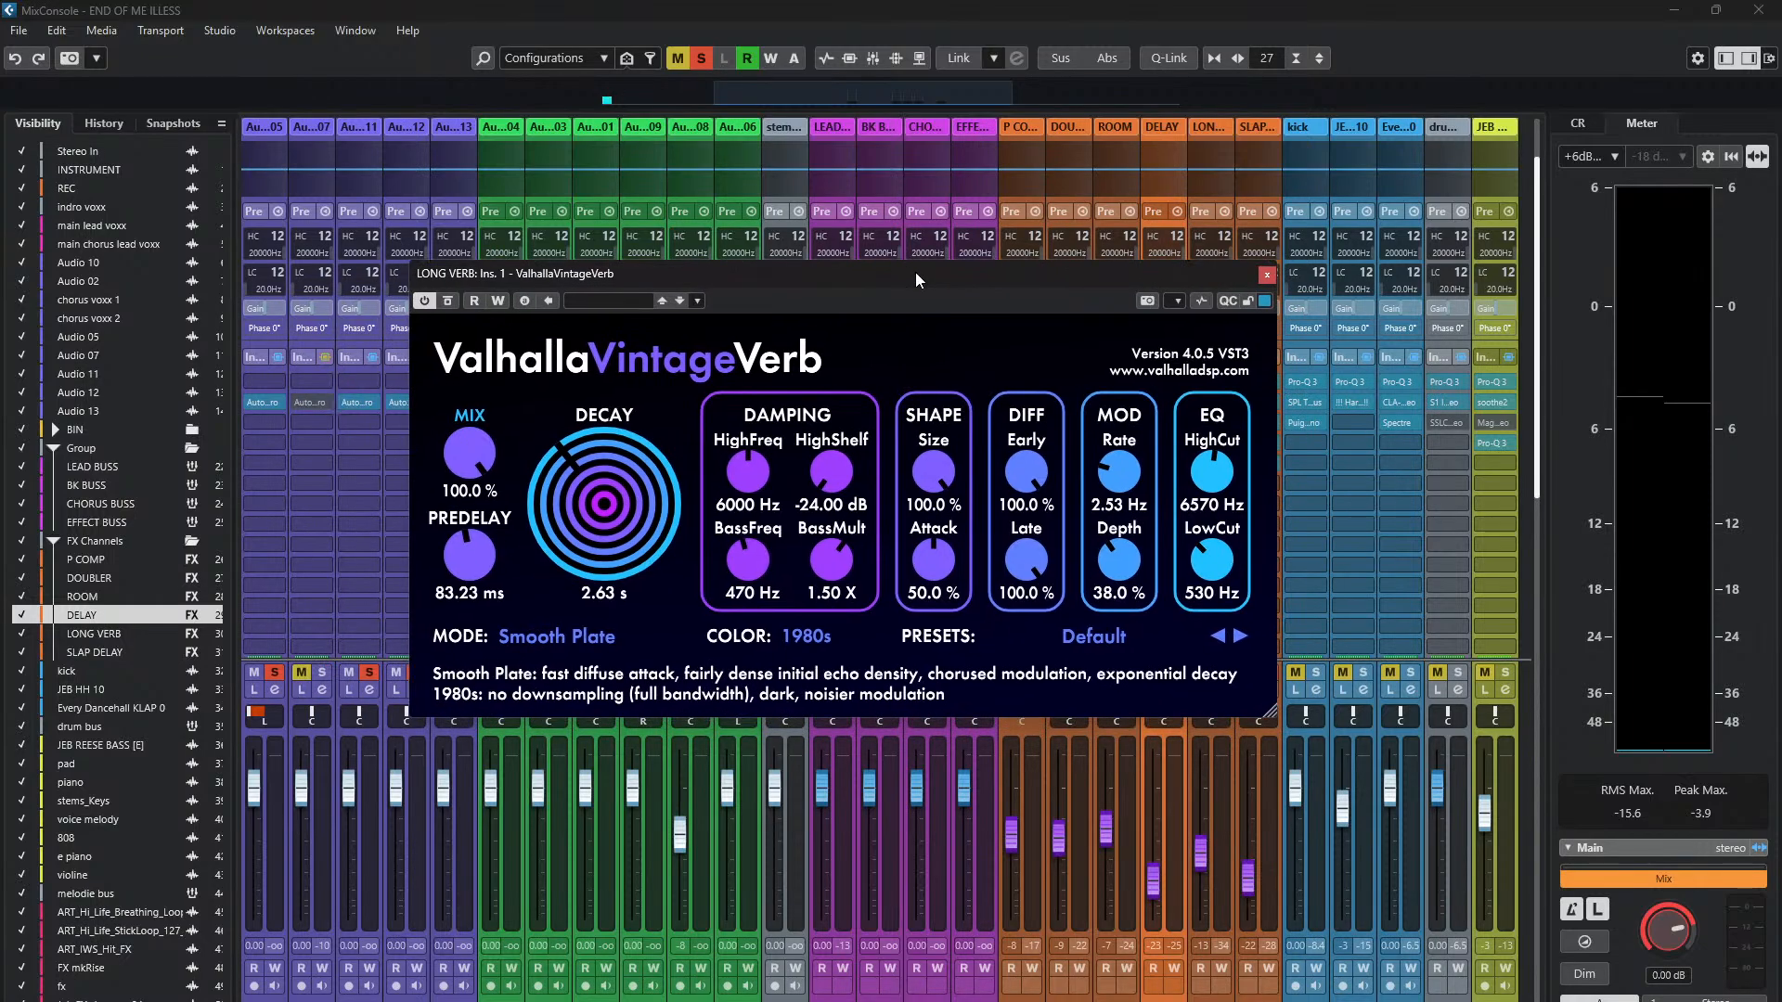
pyautogui.moveTo(916, 271); pyautogui.dragTo(861, 234)
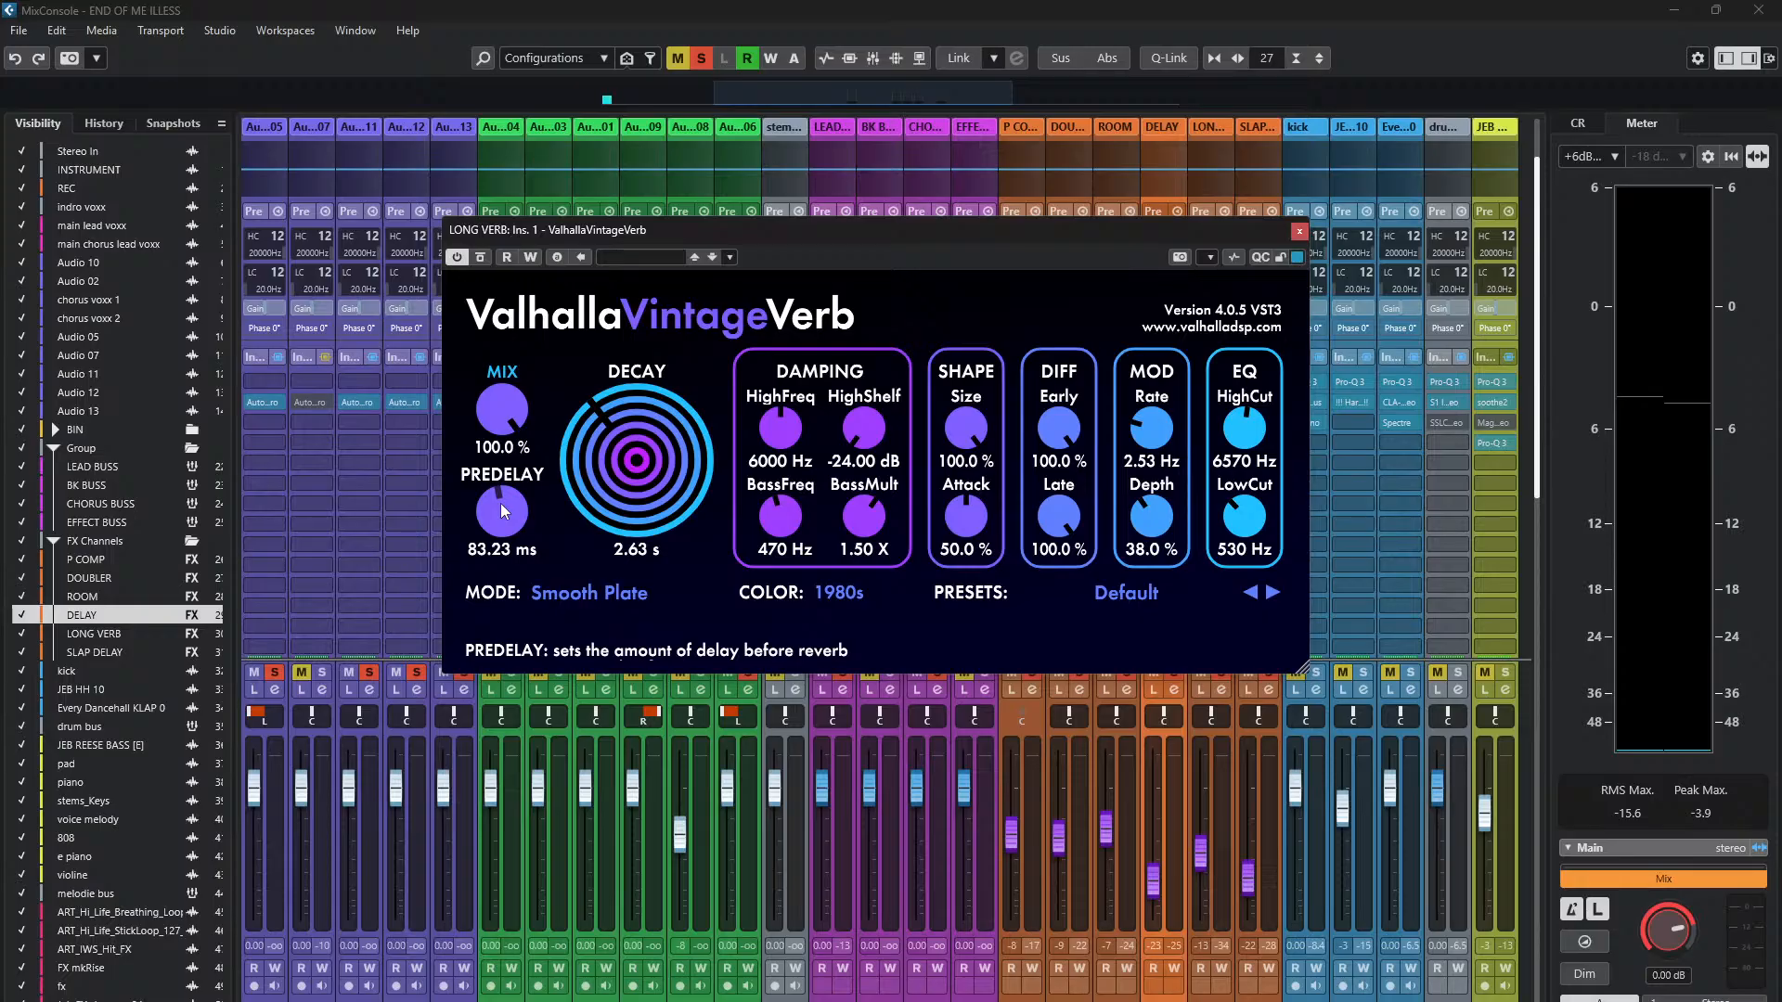
pyautogui.moveTo(1037, 227); pyautogui.dragTo(733, 206)
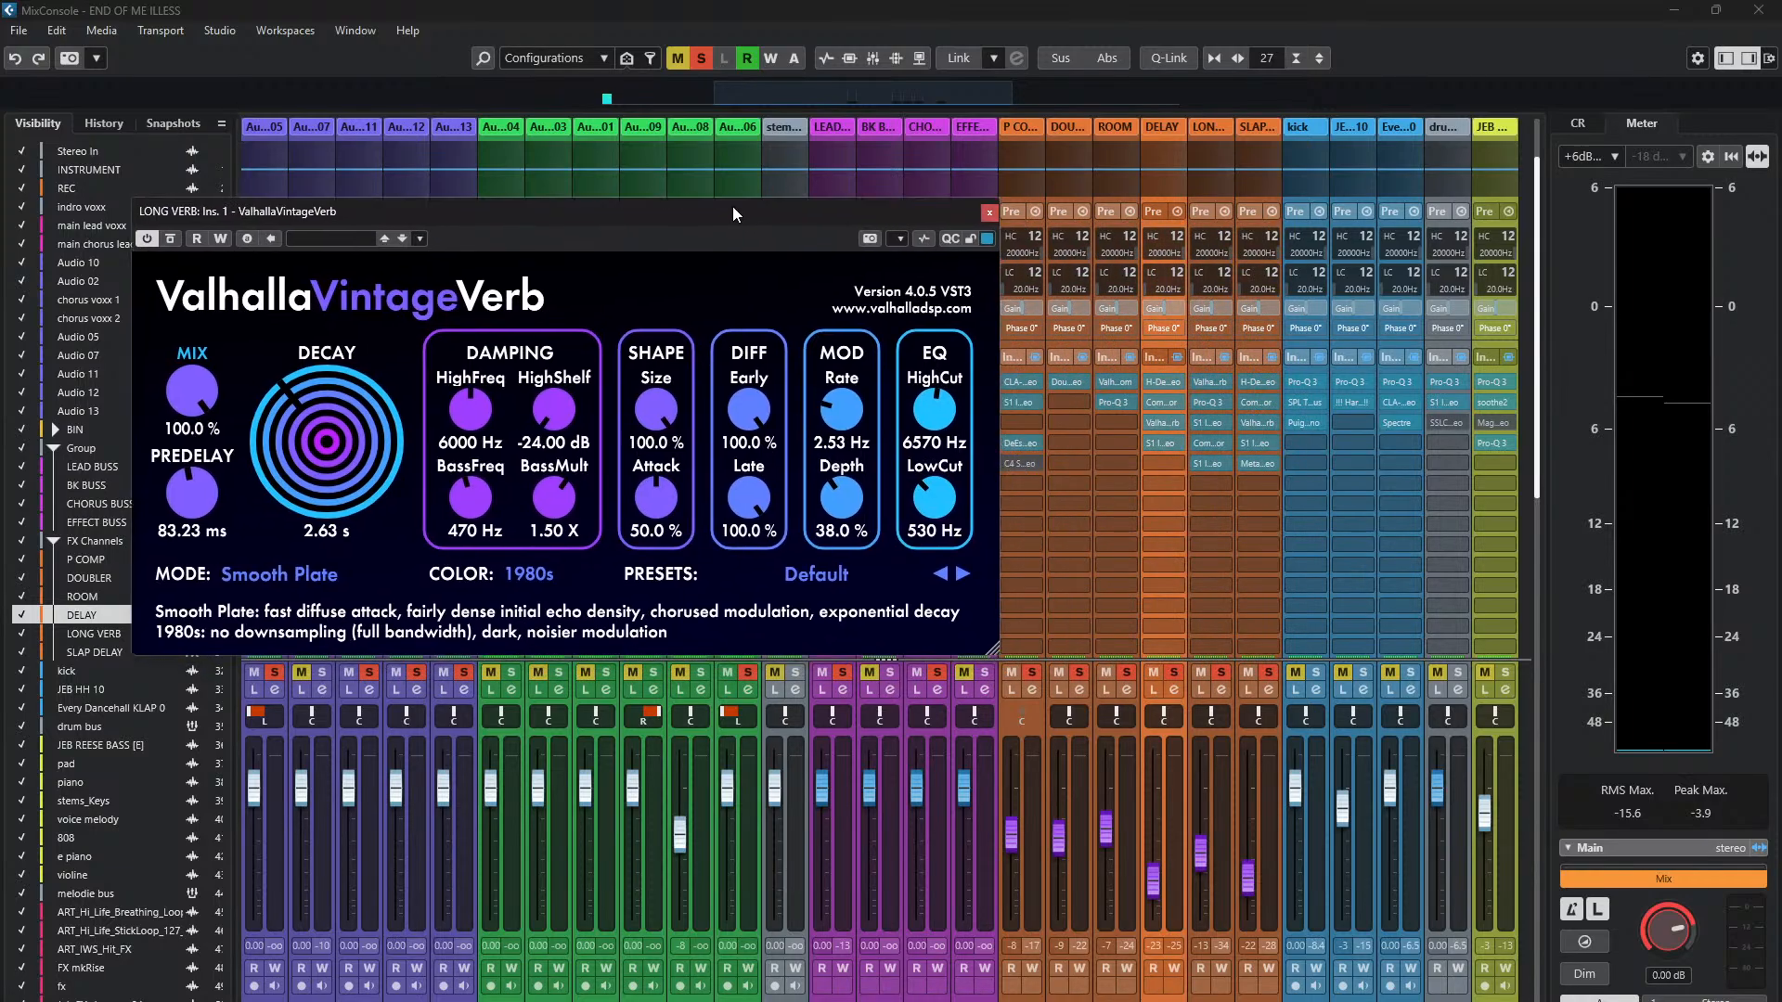
# - Open the DELAY channel's Compressor and shrink the ValhallaVintageVerb window so both plug-ins sit side by side
pyautogui.click(1162, 402)
pyautogui.moveTo(775, 456); pyautogui.dragTo(1334, 206)
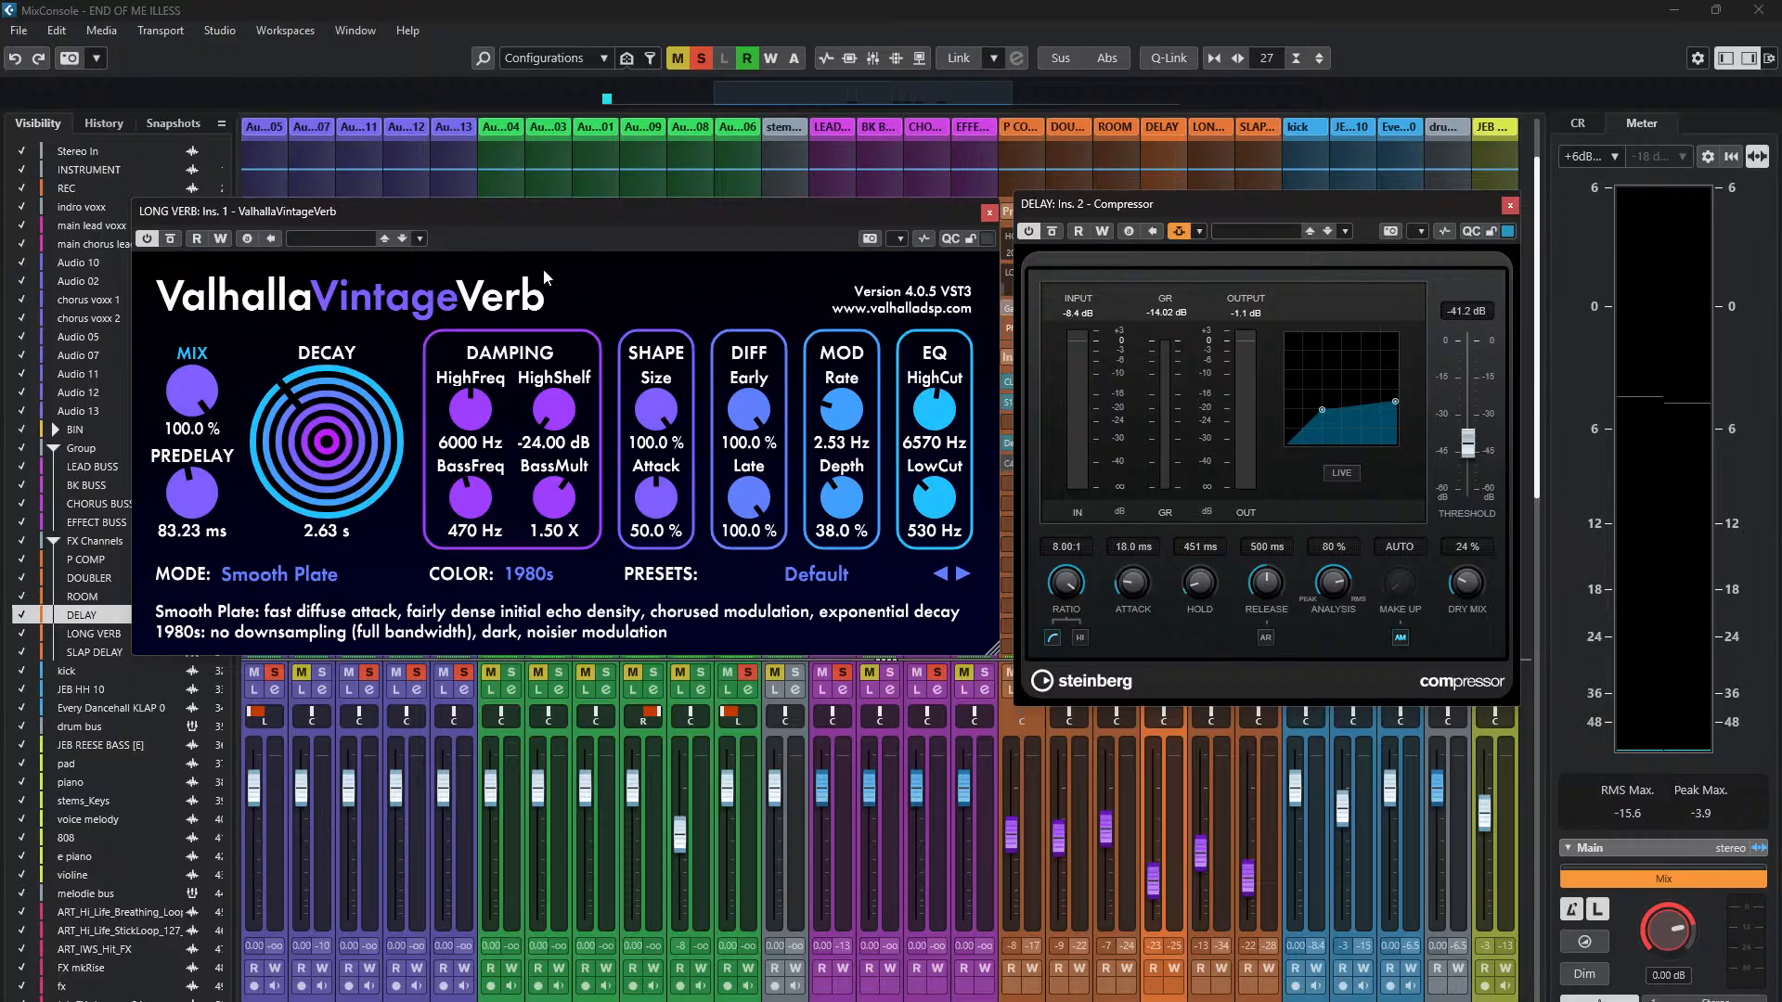
pyautogui.moveTo(910, 211)
pyautogui.mouseDown()
pyautogui.moveTo(859, 235)
pyautogui.moveTo(889, 270)
pyautogui.moveTo(905, 204)
pyautogui.moveTo(923, 202)
pyautogui.moveTo(893, 206)
pyautogui.mouseUp()
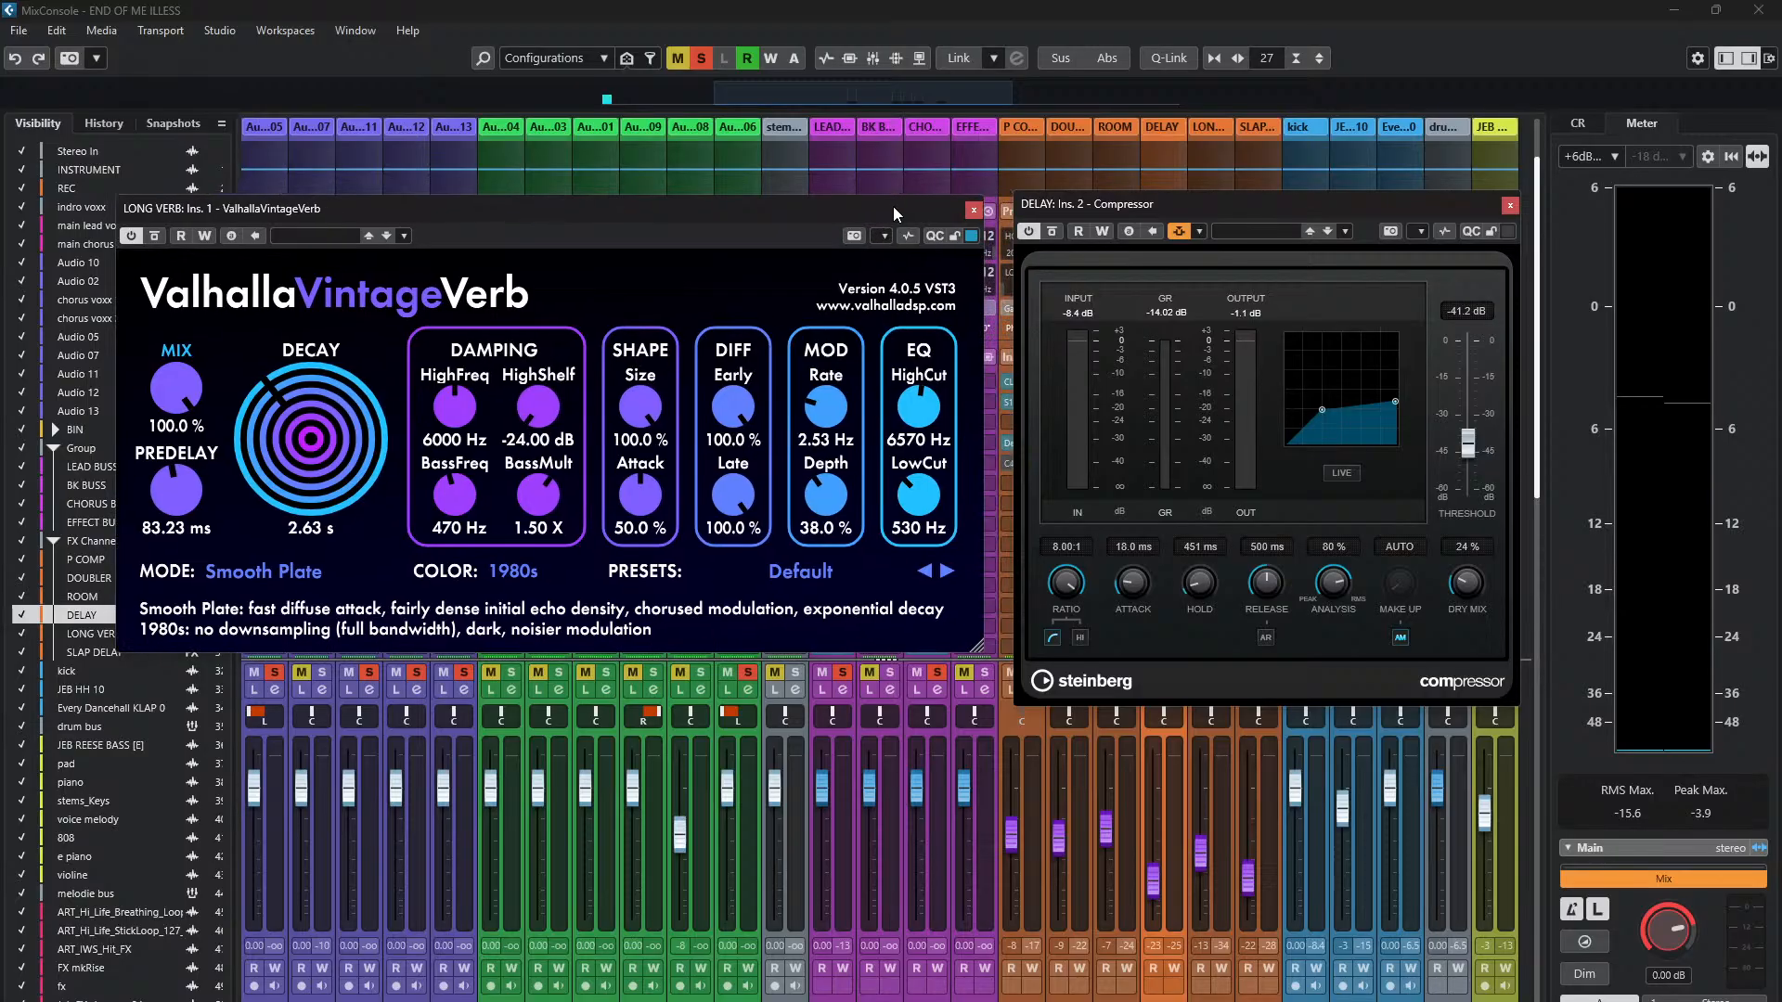
pyautogui.moveTo(947, 649); pyautogui.dragTo(812, 585)
pyautogui.moveTo(665, 213); pyautogui.dragTo(808, 222)
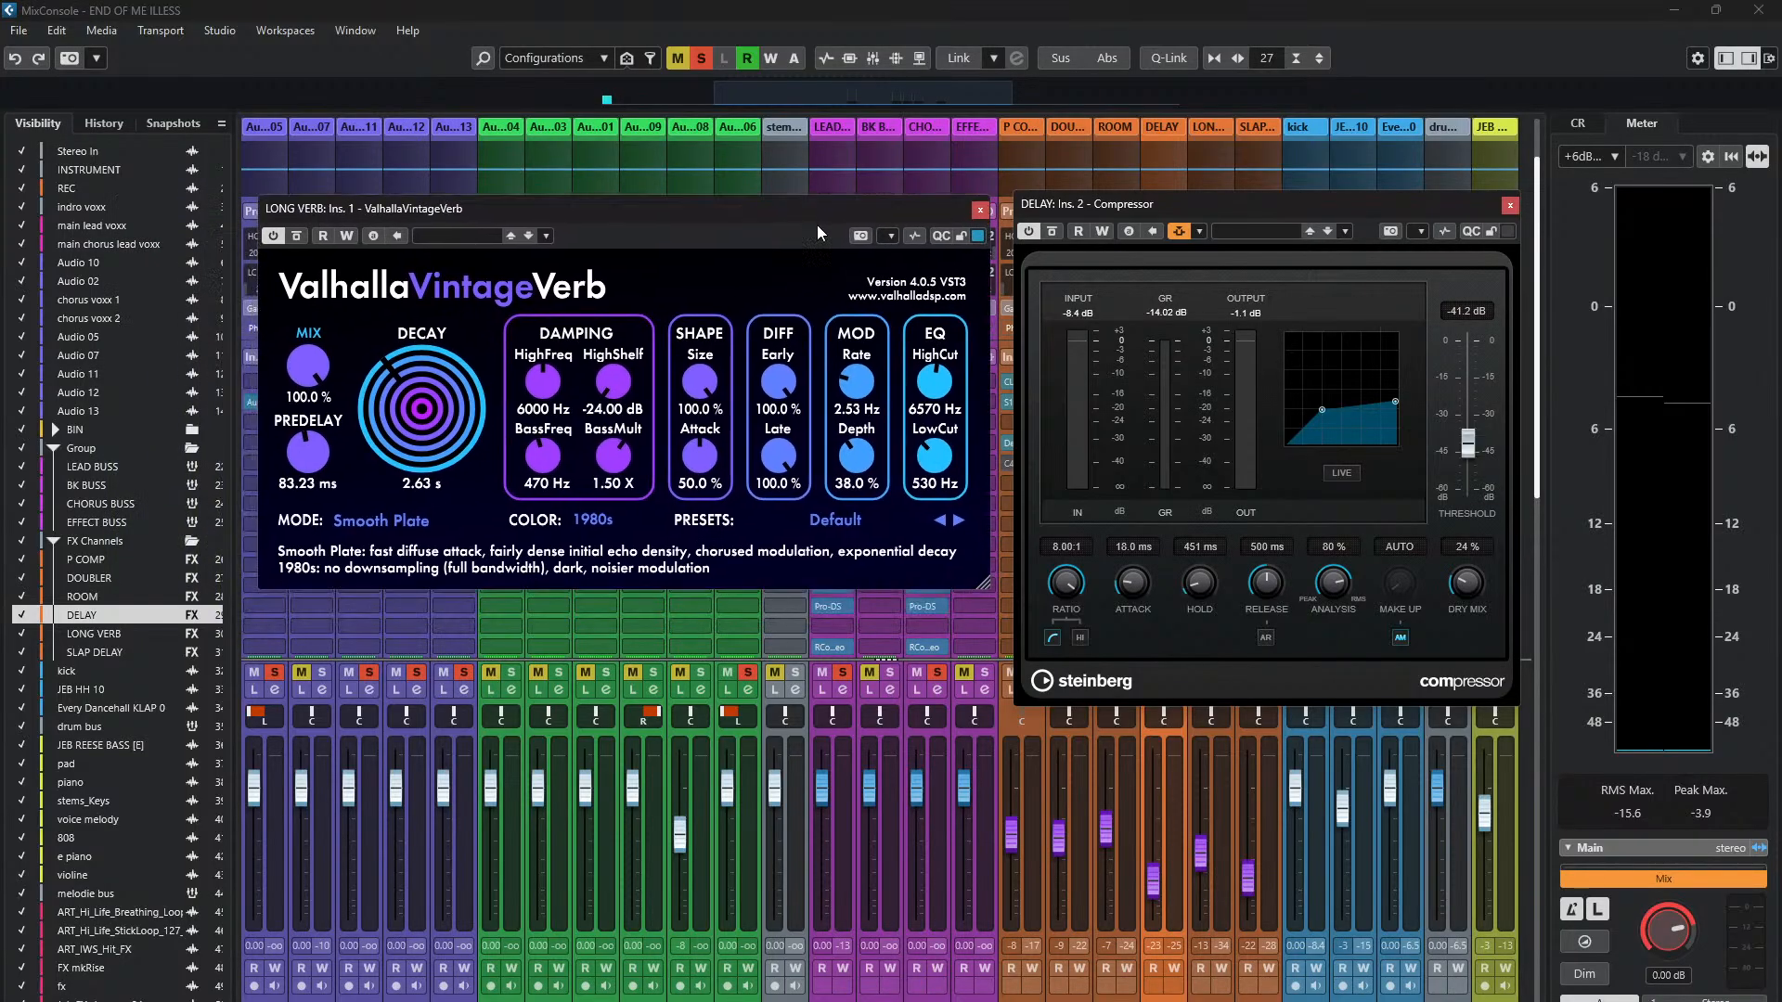
# - Examine the side-chain routing sources of the DELAY channel's Compressor
pyautogui.click(1198, 231)
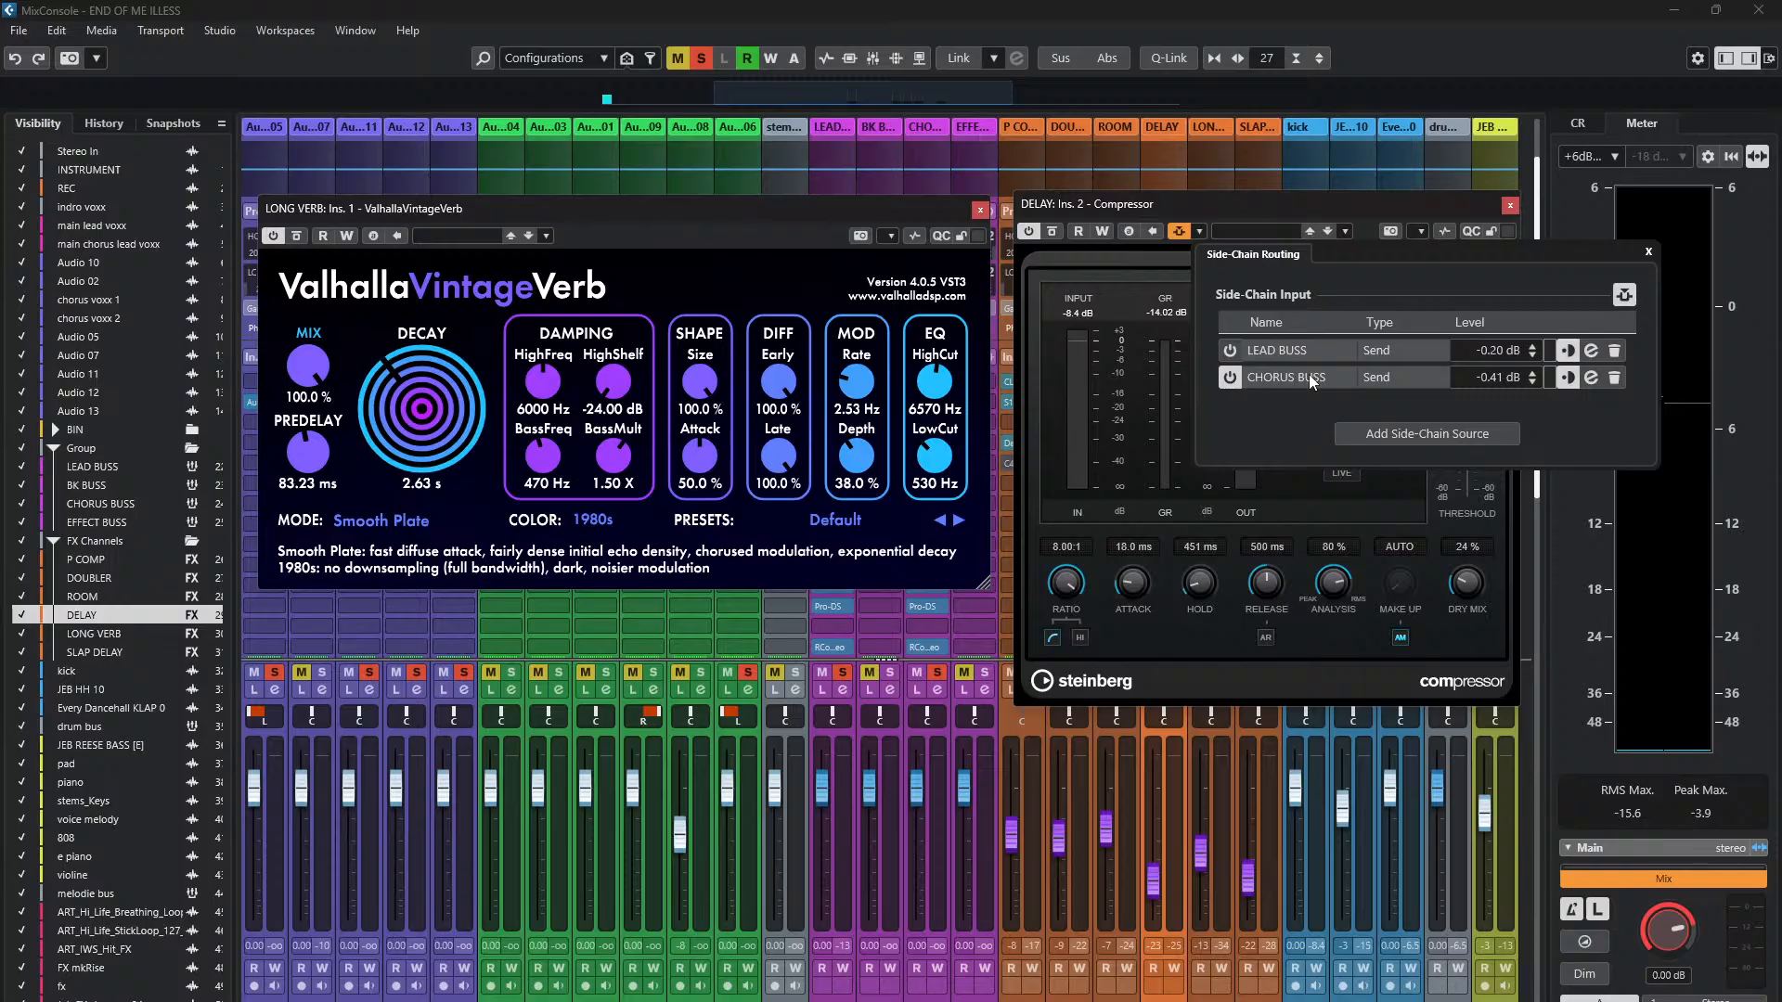
pyautogui.moveTo(1273, 198)
pyautogui.mouseDown()
pyautogui.moveTo(1214, 209)
pyautogui.moveTo(1273, 195)
pyautogui.mouseUp()
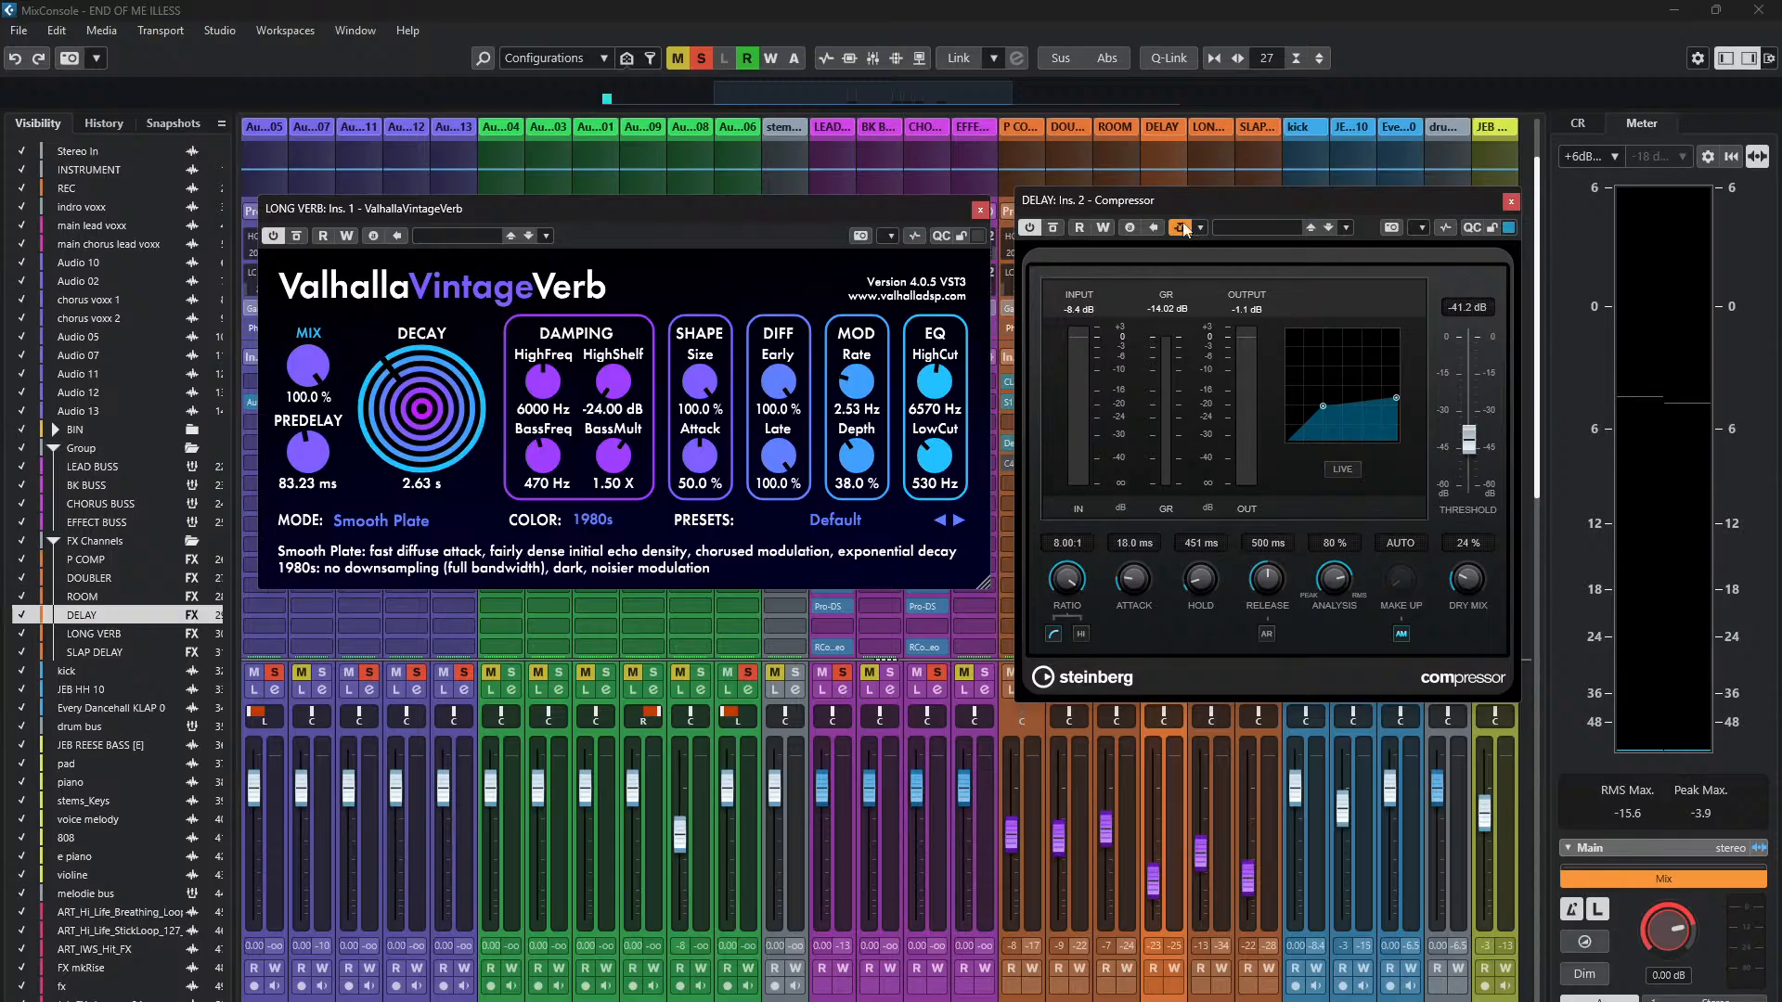
pyautogui.moveTo(1229, 204)
pyautogui.mouseDown()
pyautogui.moveTo(1256, 210)
pyautogui.moveTo(1239, 204)
pyautogui.mouseUp()
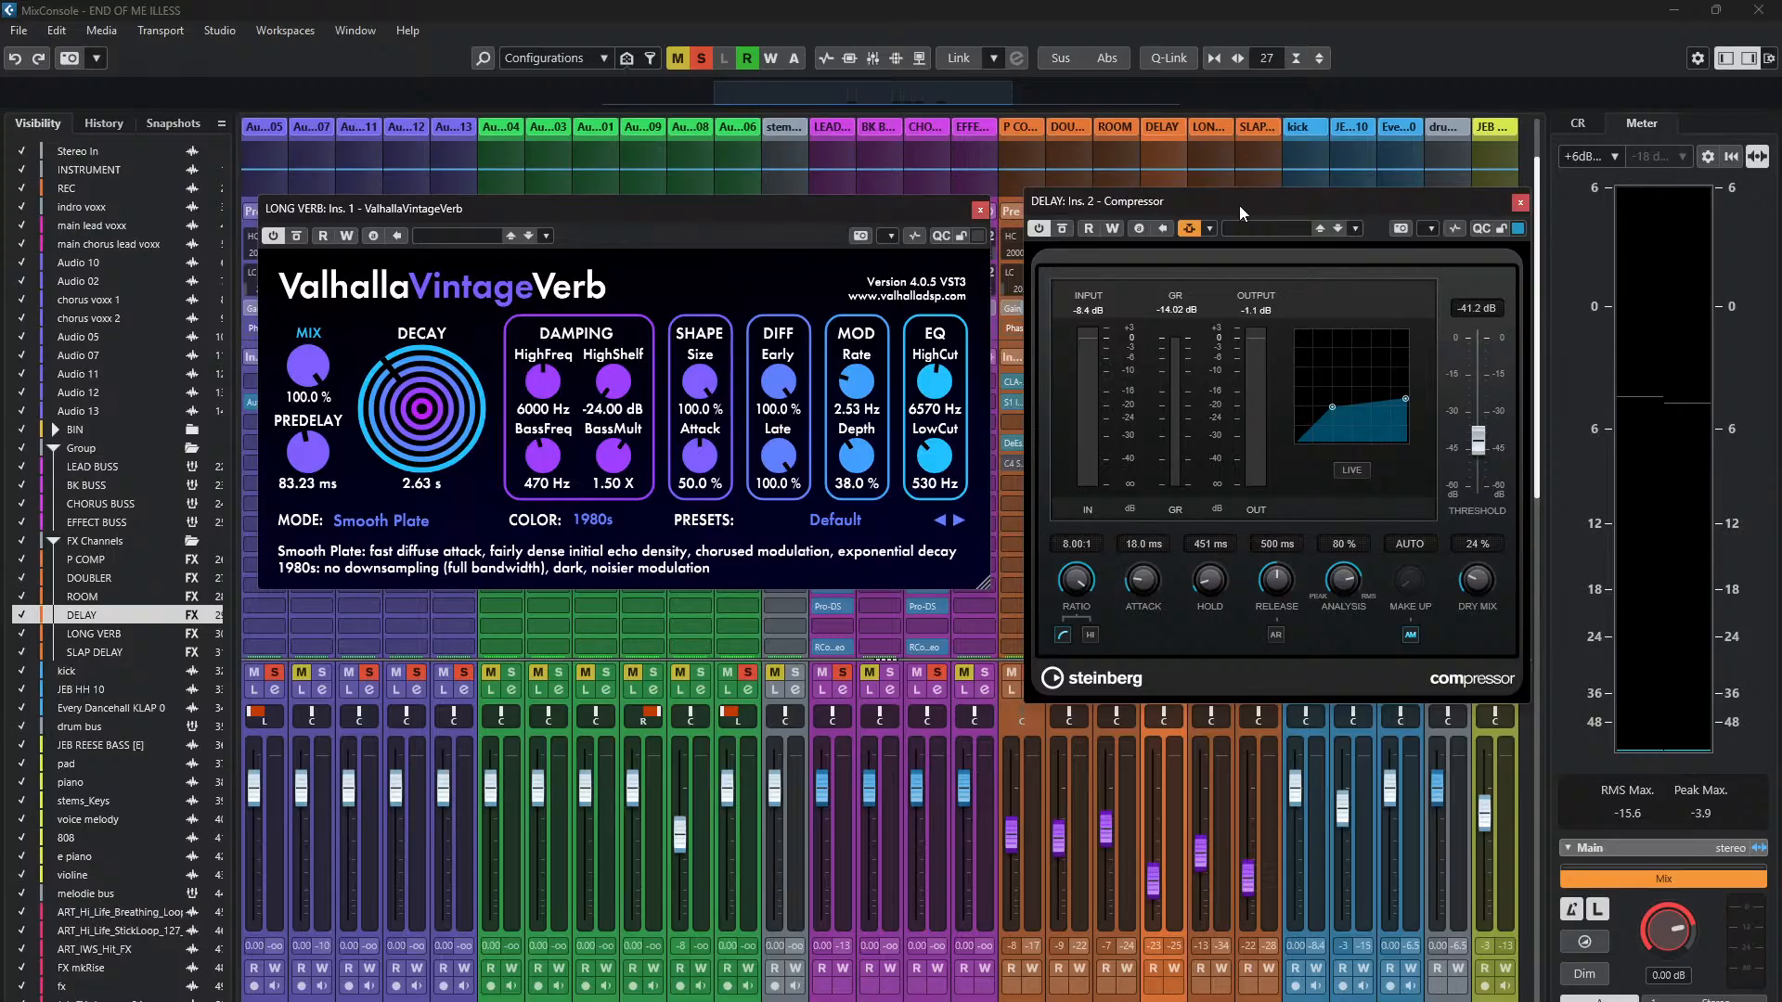
# - Compare the DELAY channel's Compressor active and bypassed during playback
pyautogui.press('space')
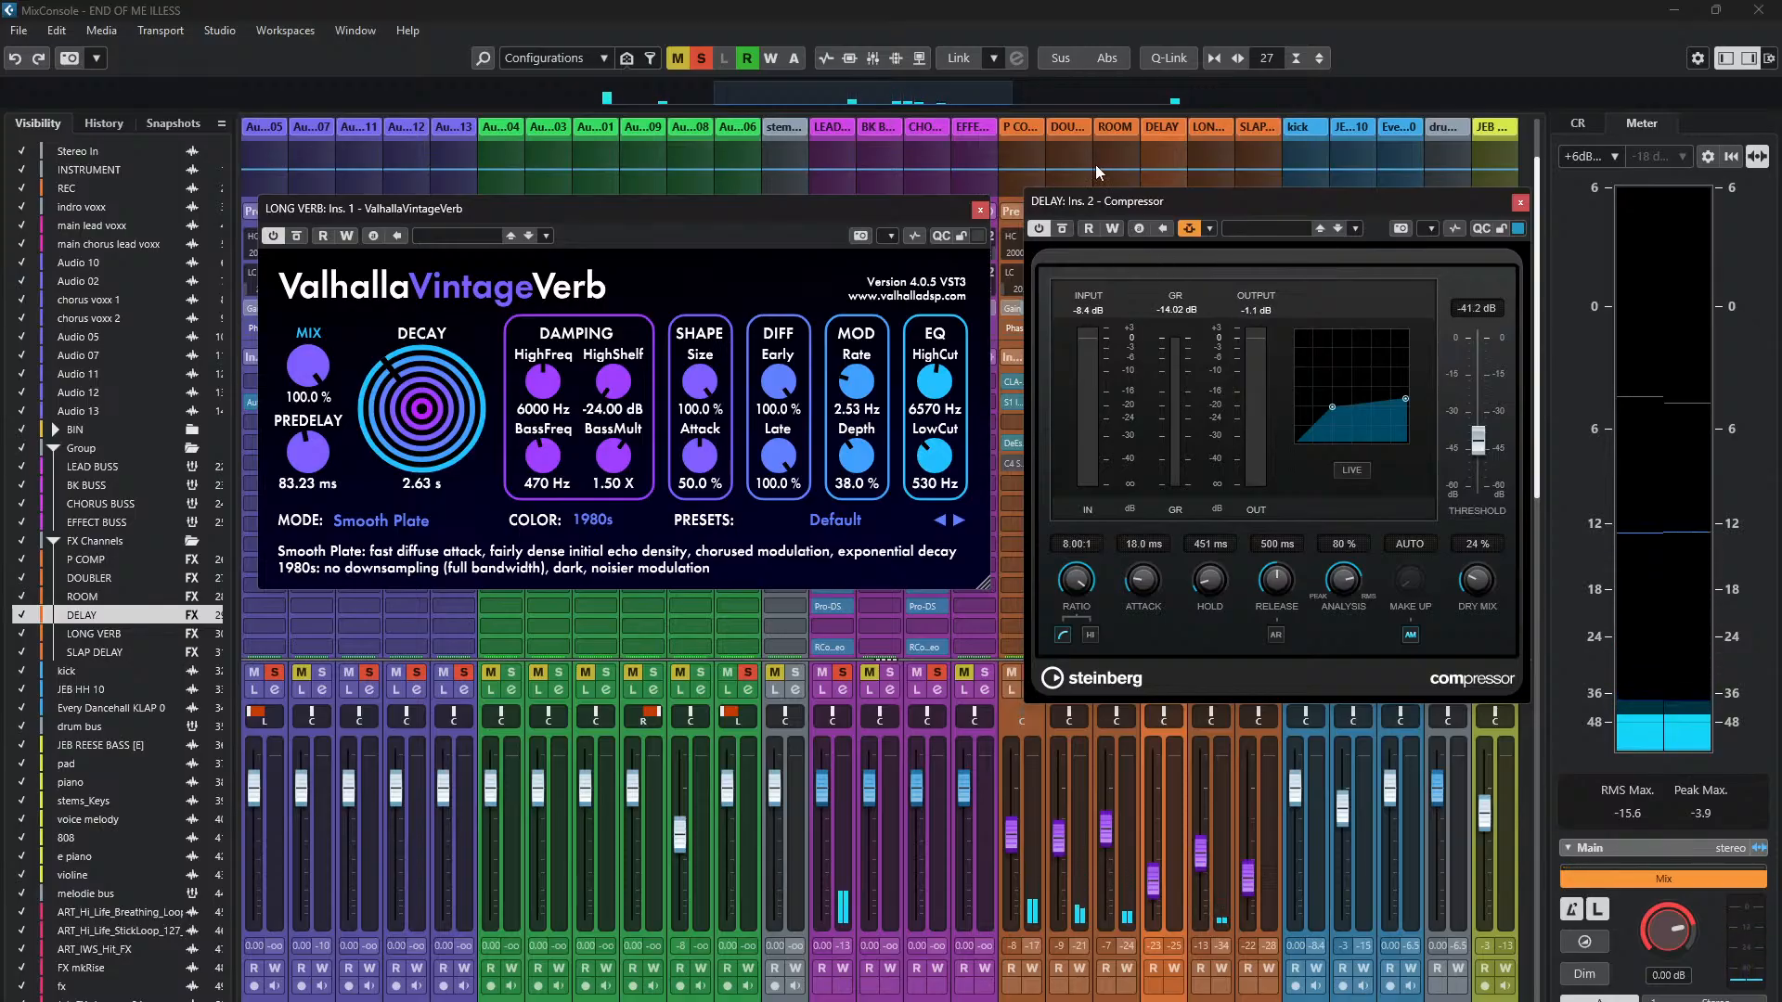
pyautogui.click(1061, 229)
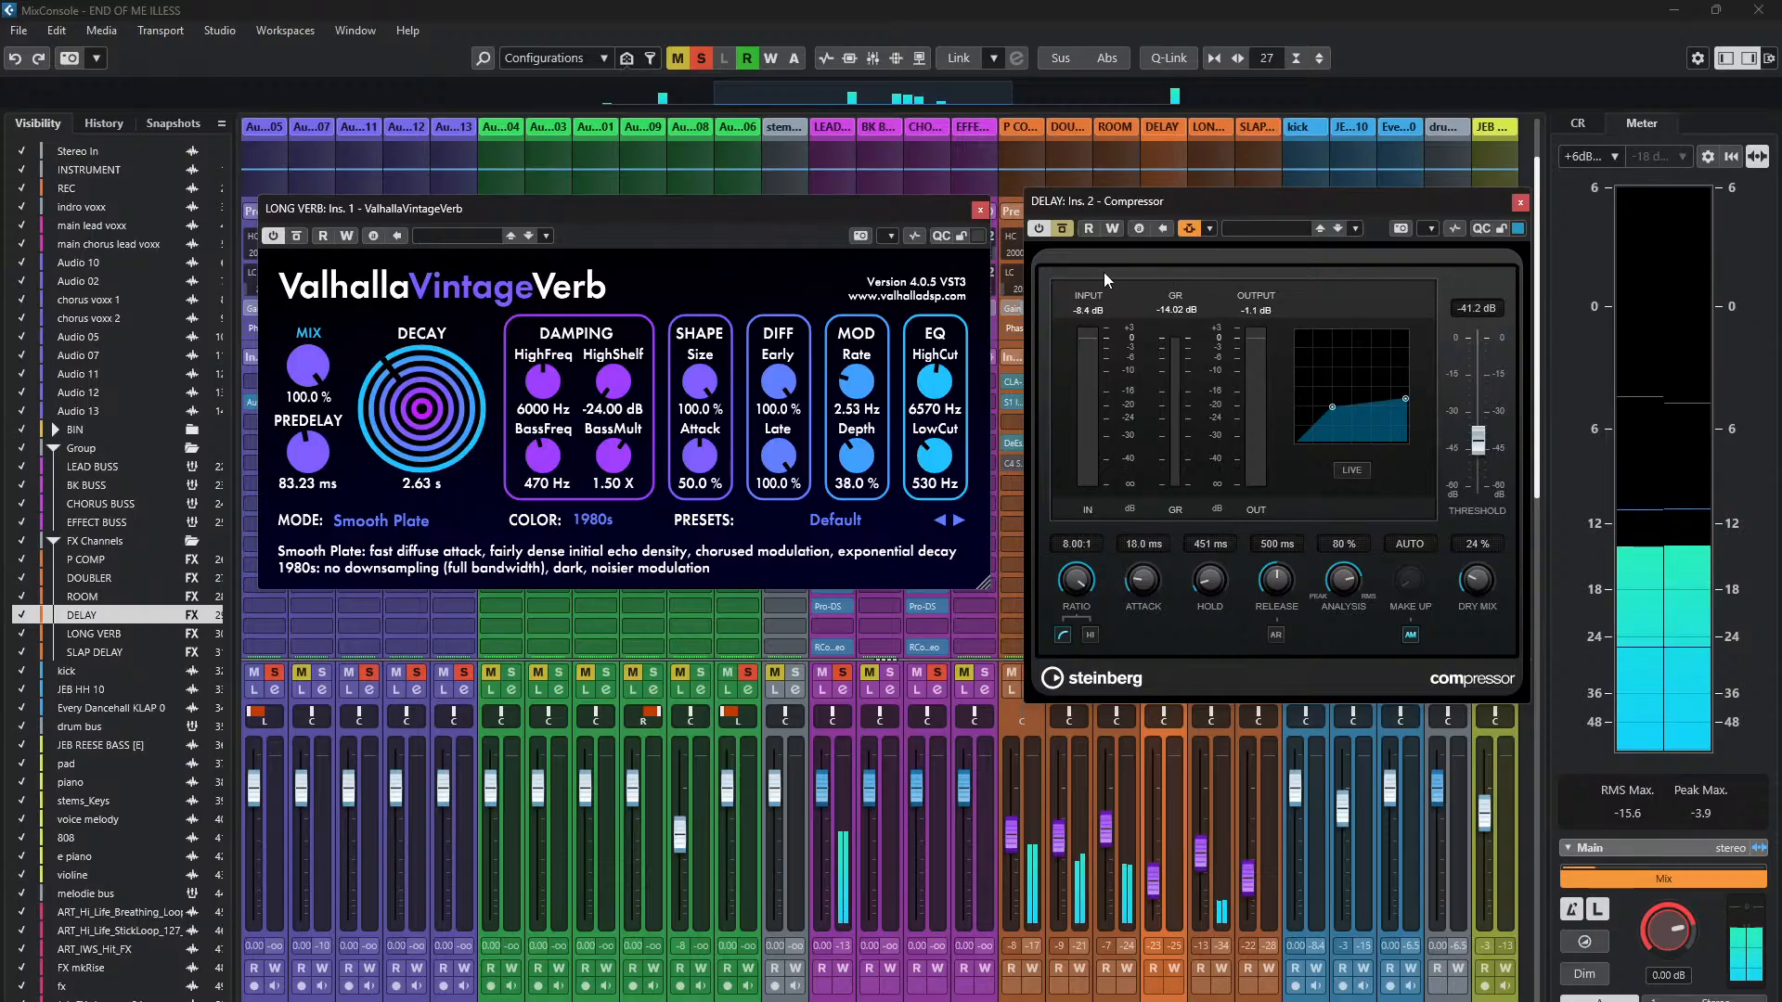
pyautogui.click(1062, 231)
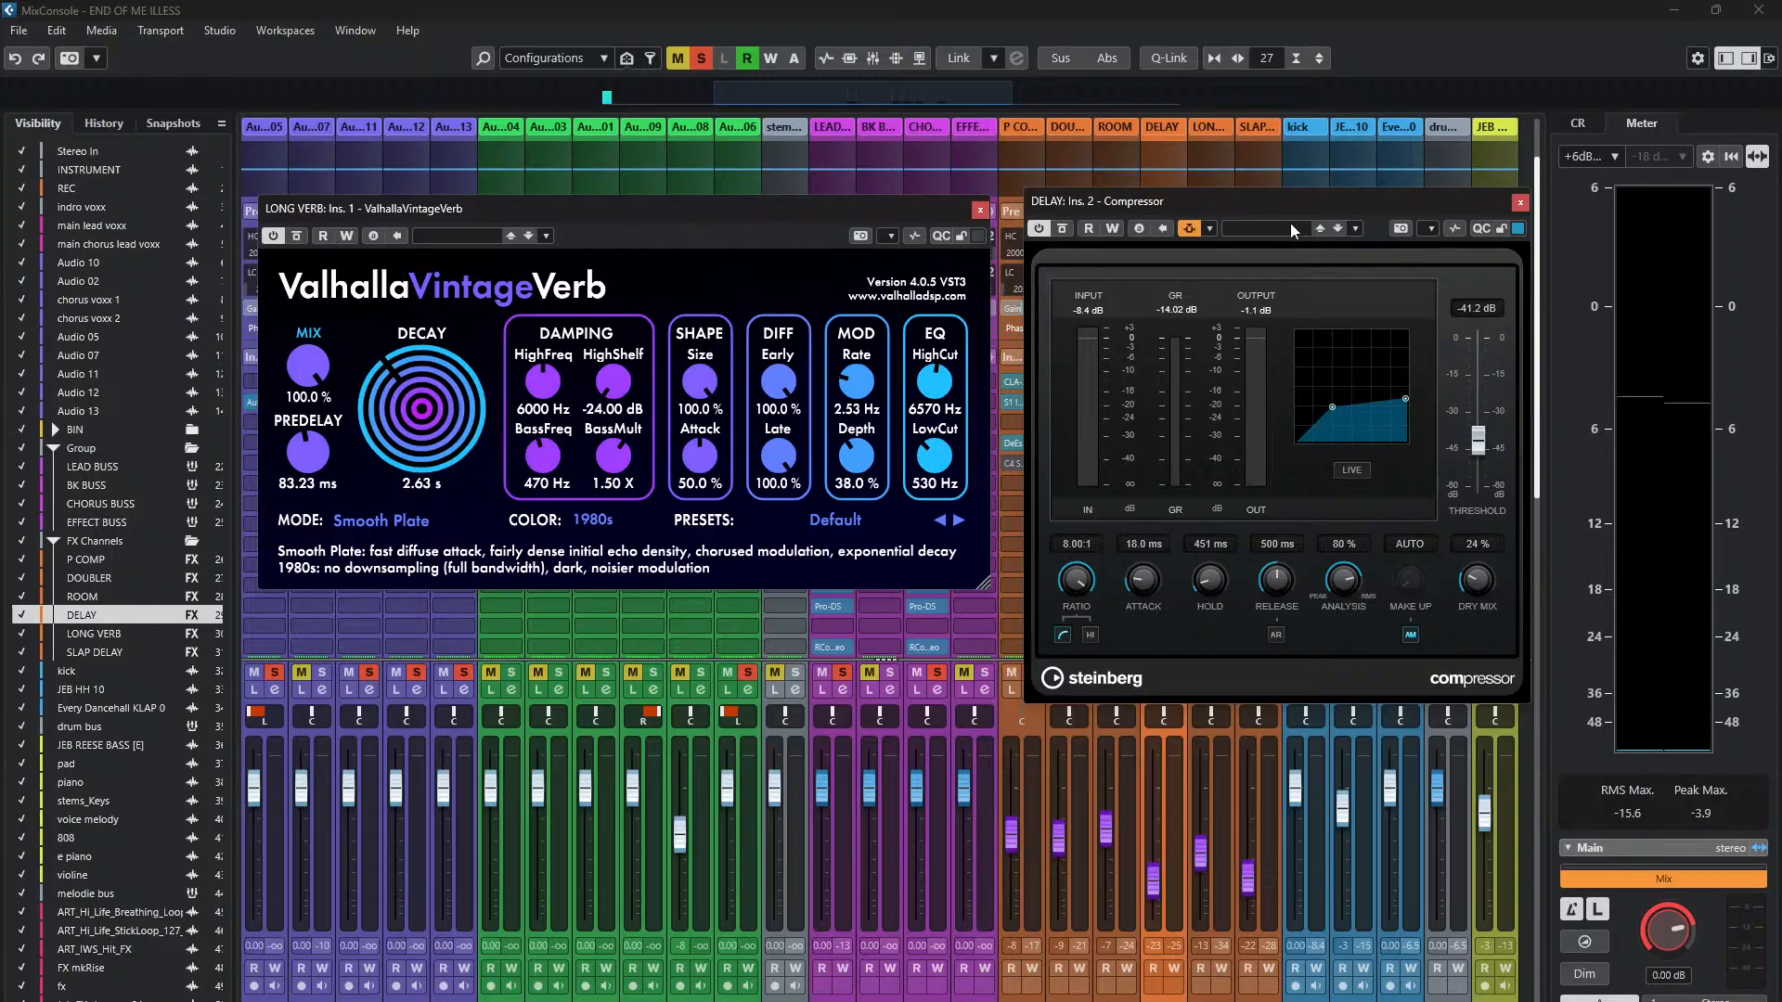
# - Lower the DELAY Compressor's threshold to -47.6 dB, audition it during playback, and close the Compressor
pyautogui.moveTo(1300, 200); pyautogui.dragTo(1250, 210)
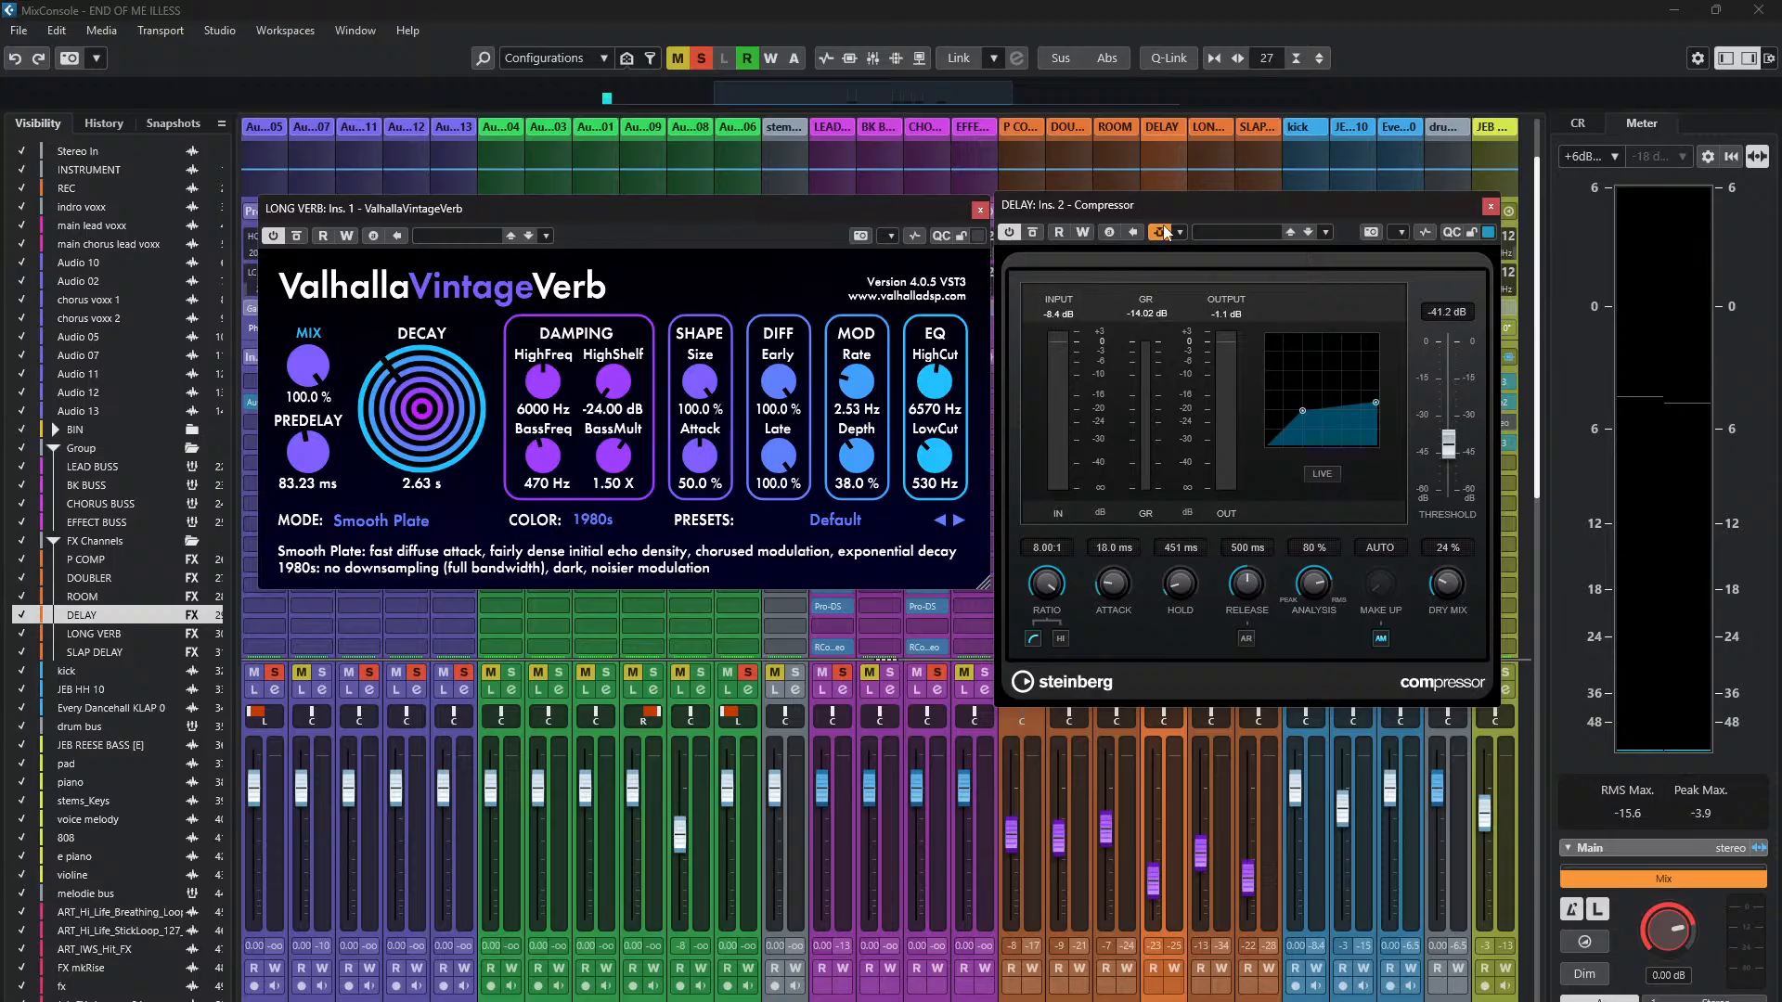
pyautogui.moveTo(1265, 207); pyautogui.dragTo(1197, 194)
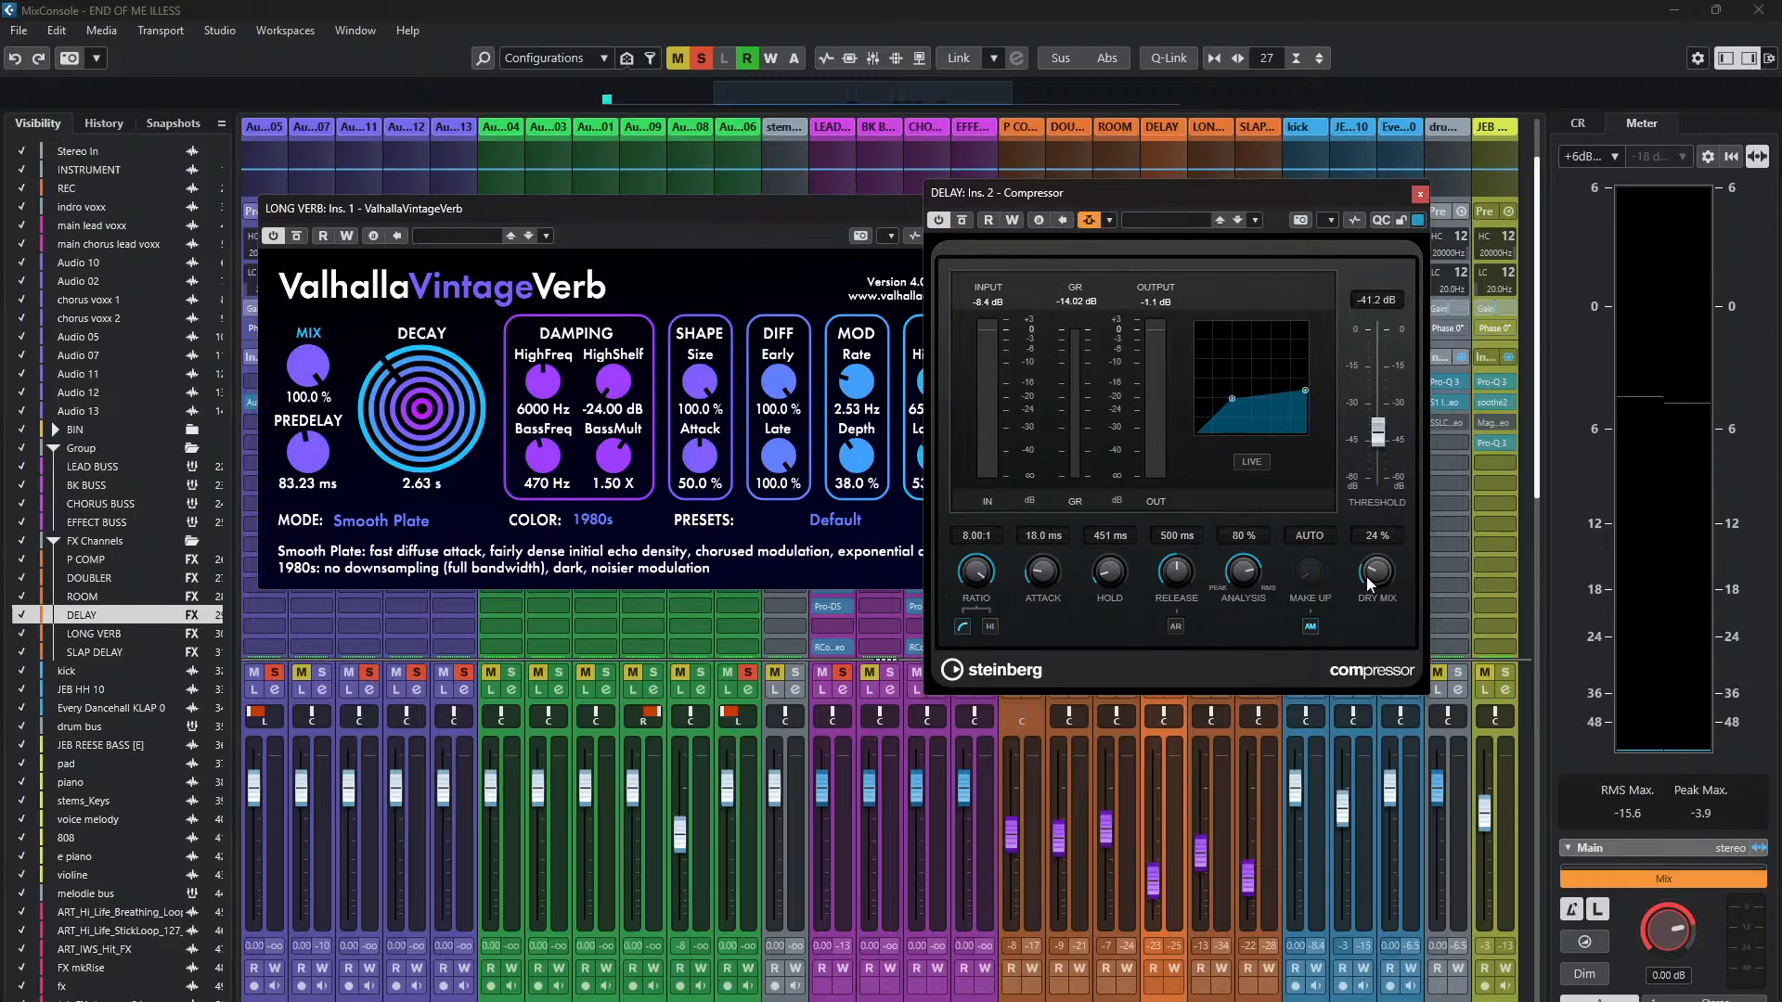
pyautogui.moveTo(1378, 433); pyautogui.dragTo(1376, 443)
pyautogui.moveTo(1377, 436)
pyautogui.mouseDown()
pyautogui.moveTo(1378, 477)
pyautogui.moveTo(1377, 432)
pyautogui.moveTo(1378, 451)
pyautogui.mouseUp()
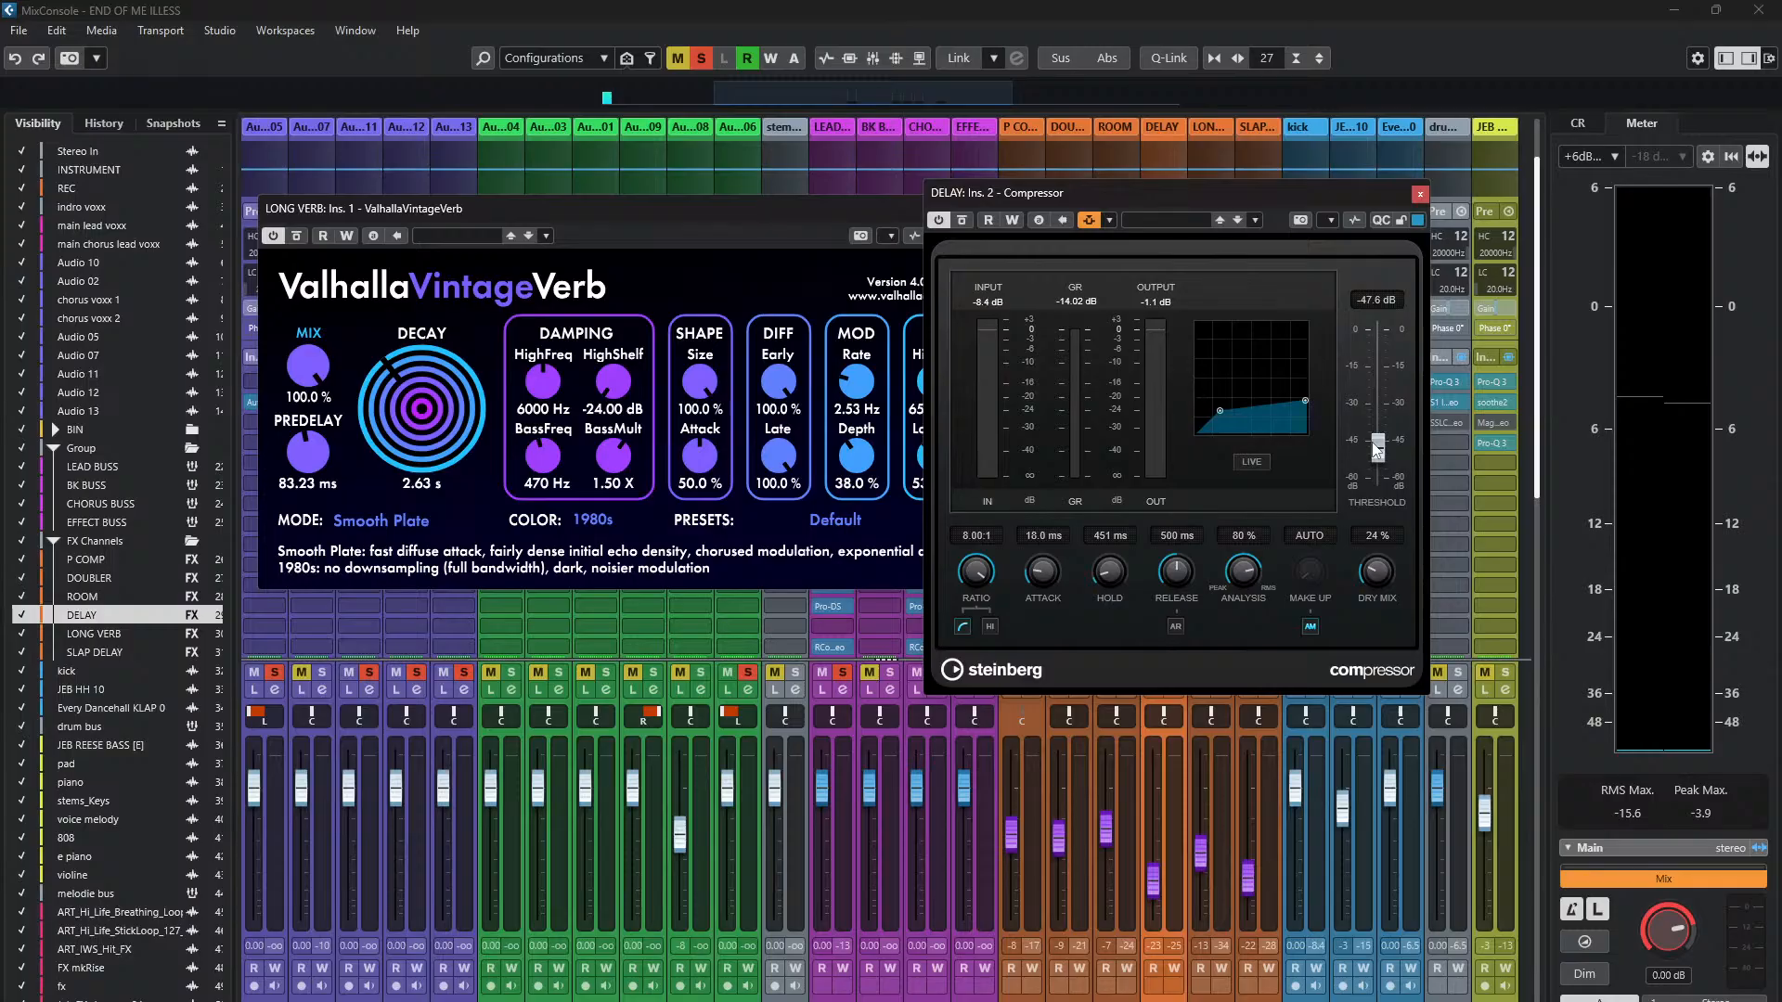
pyautogui.press('space')
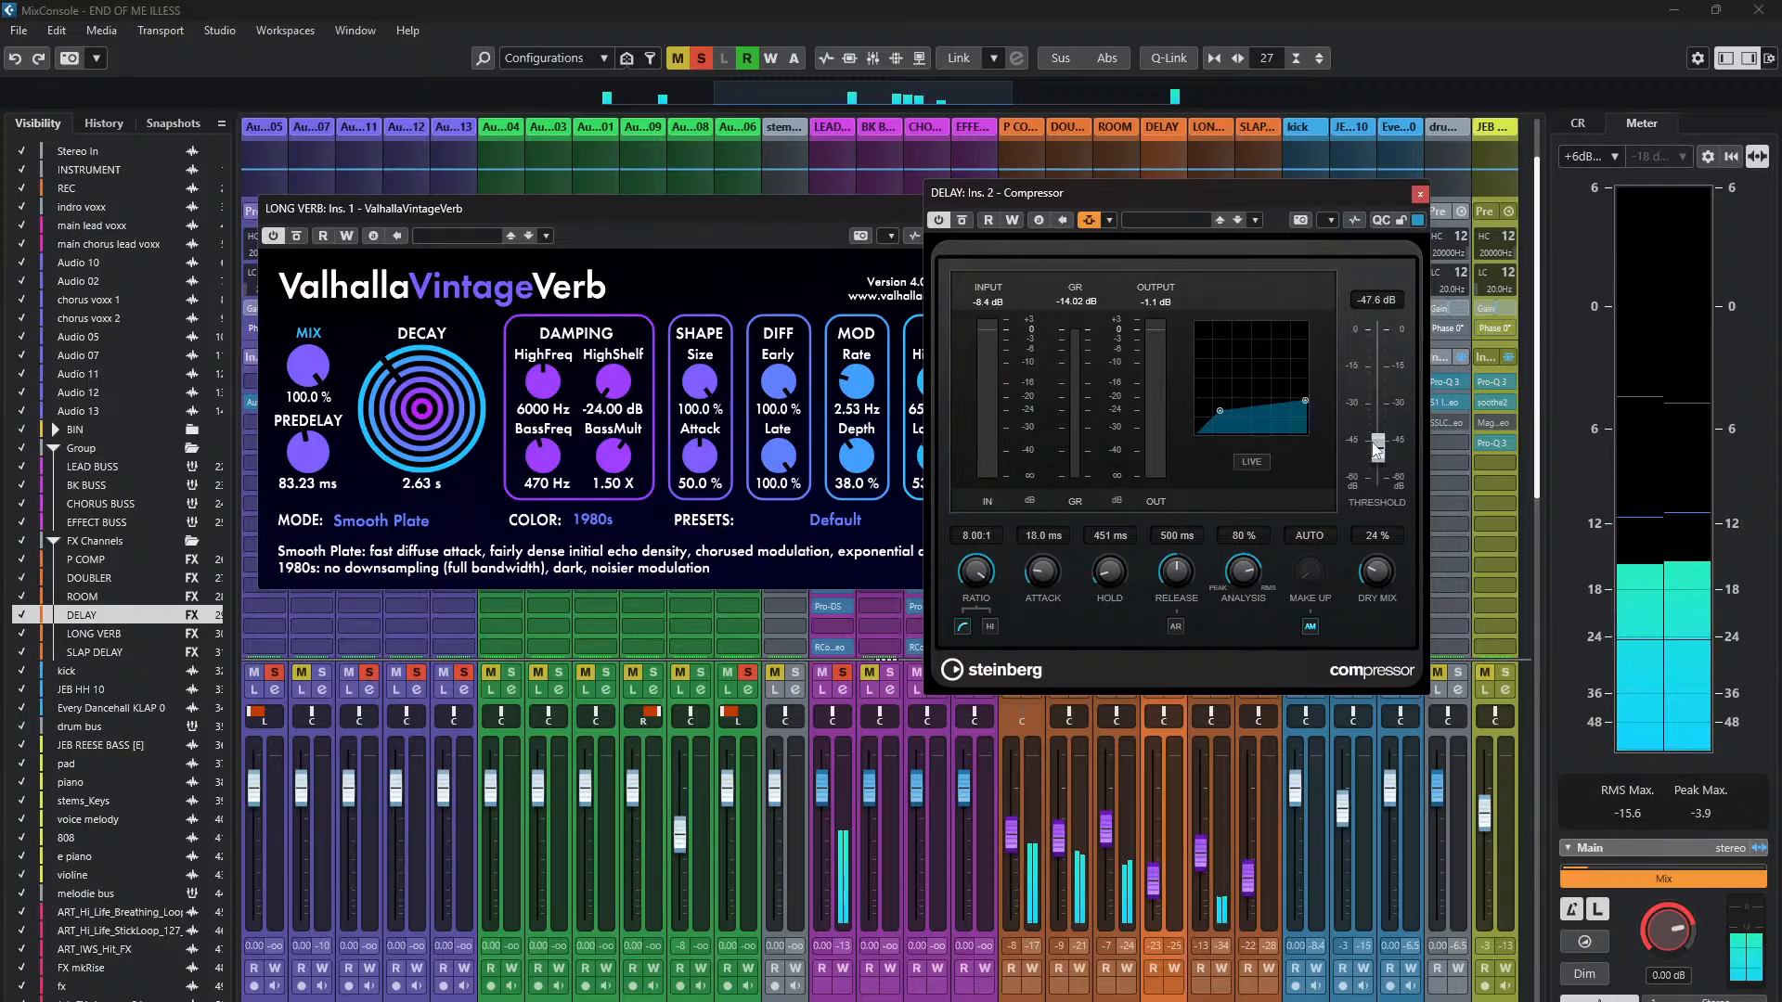
pyautogui.click(1419, 196)
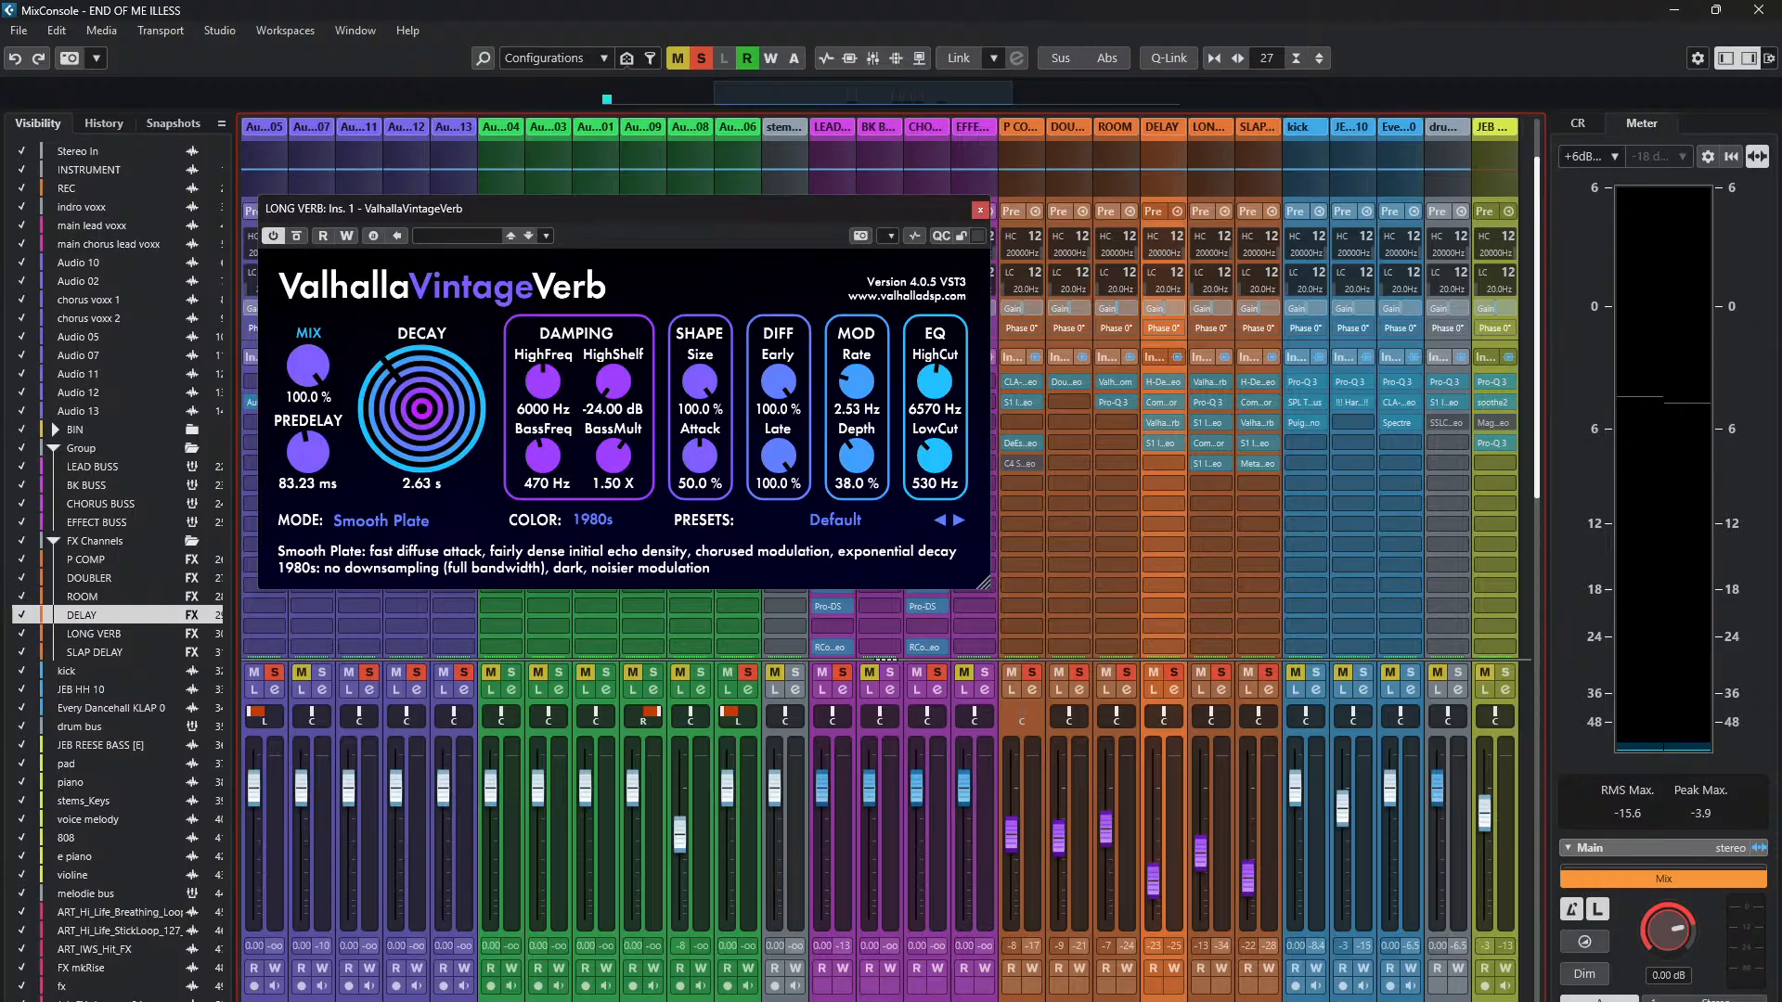
# - Open the DELAY channel's H-Delay and position its window over the channel strips
pyautogui.hscroll(2, 1206, 576)
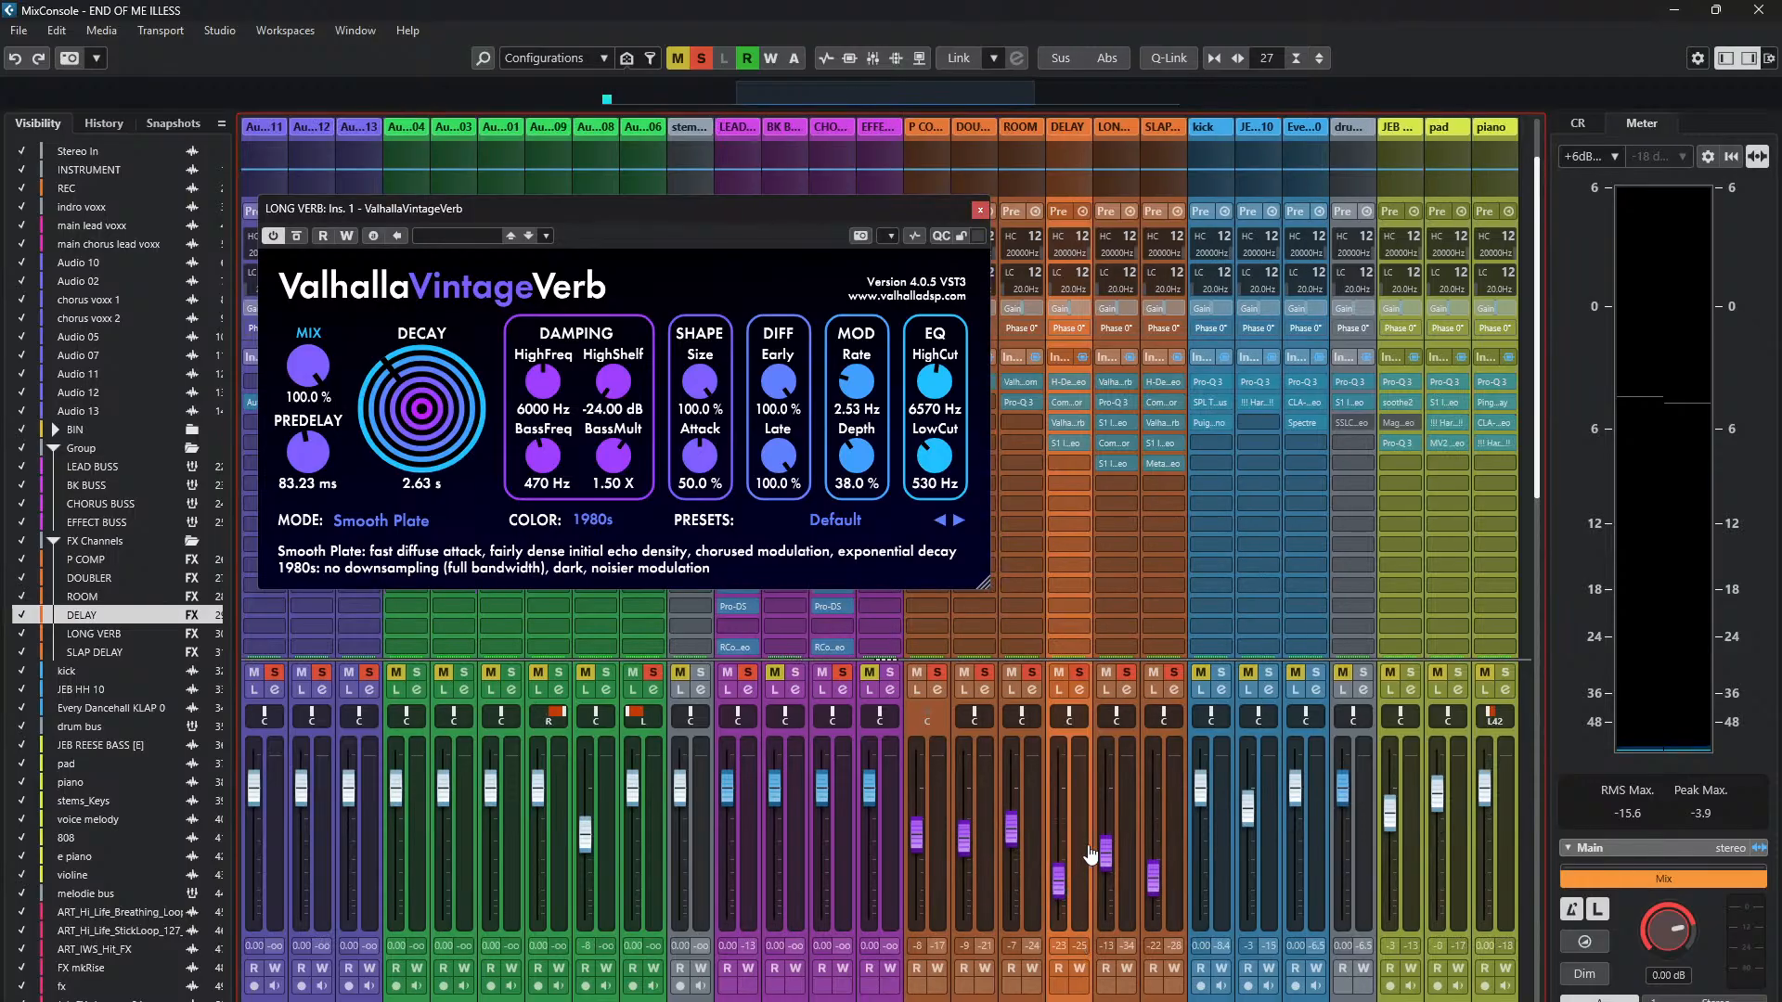
pyautogui.click(1070, 382)
pyautogui.moveTo(1439, 555); pyautogui.dragTo(871, 499)
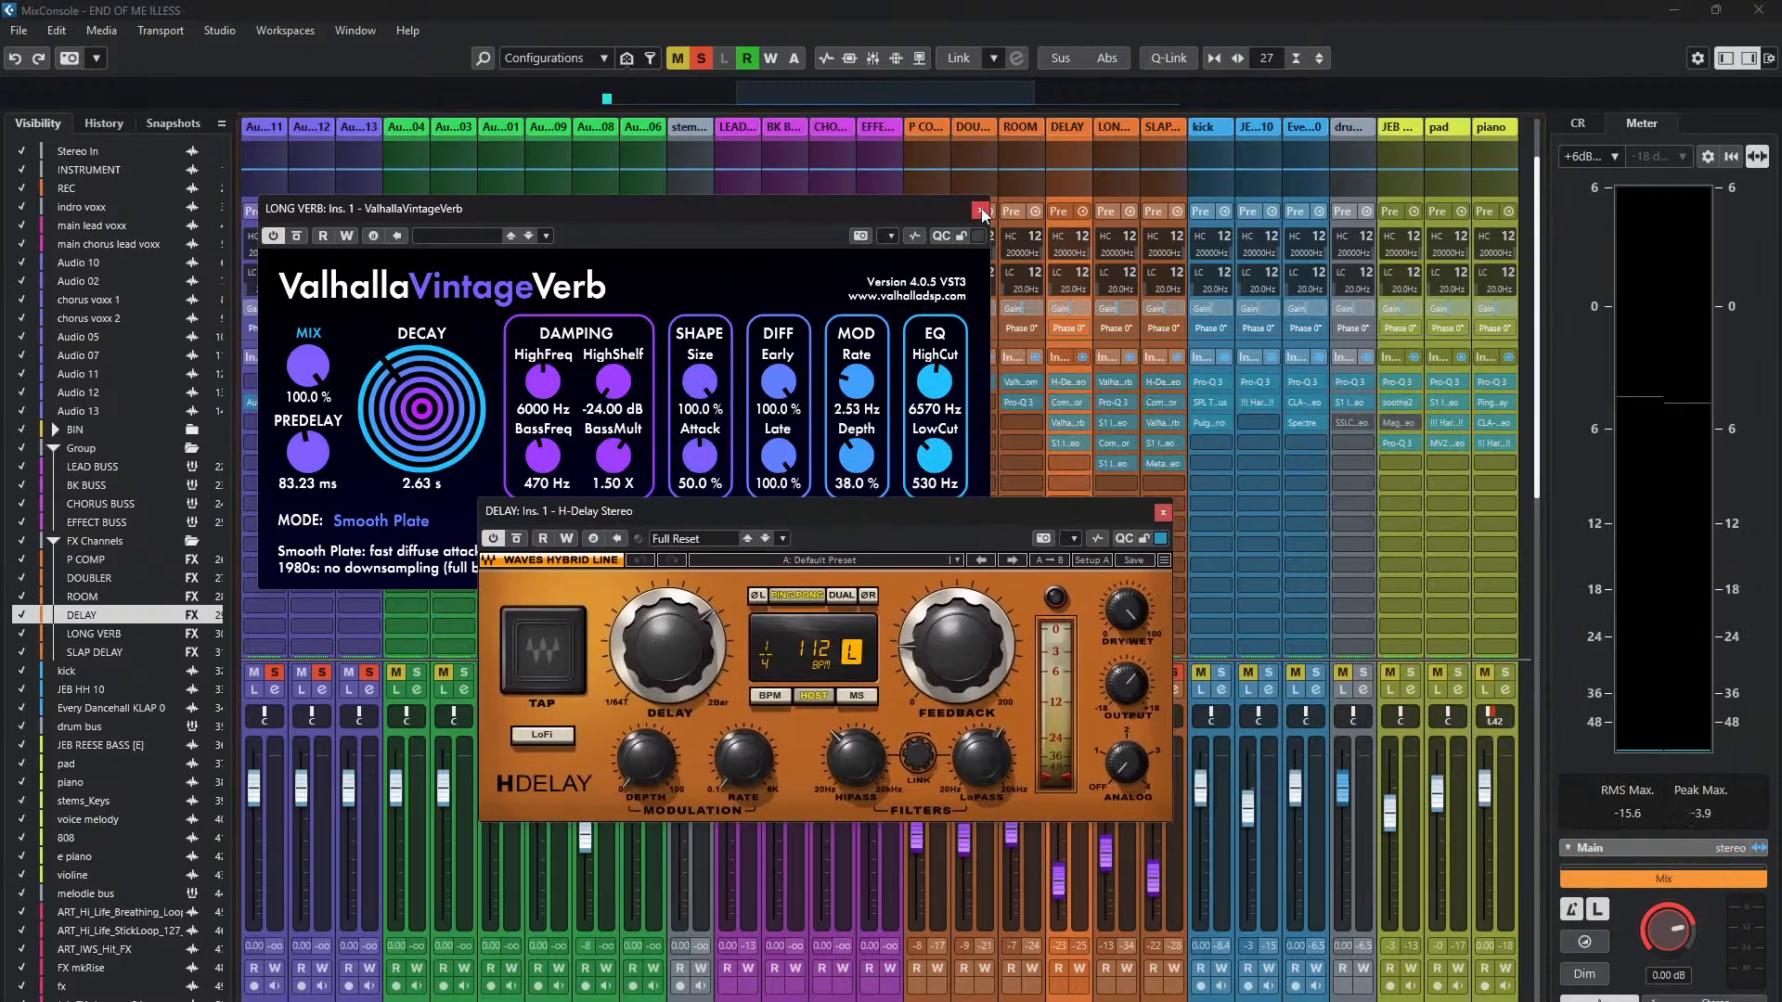
# - Close the LONG VERB's ValhallaVintageVerb and open the DELAY channel's Compressor alongside its H-Delay for playback
pyautogui.click(982, 215)
pyautogui.moveTo(1052, 511); pyautogui.dragTo(875, 369)
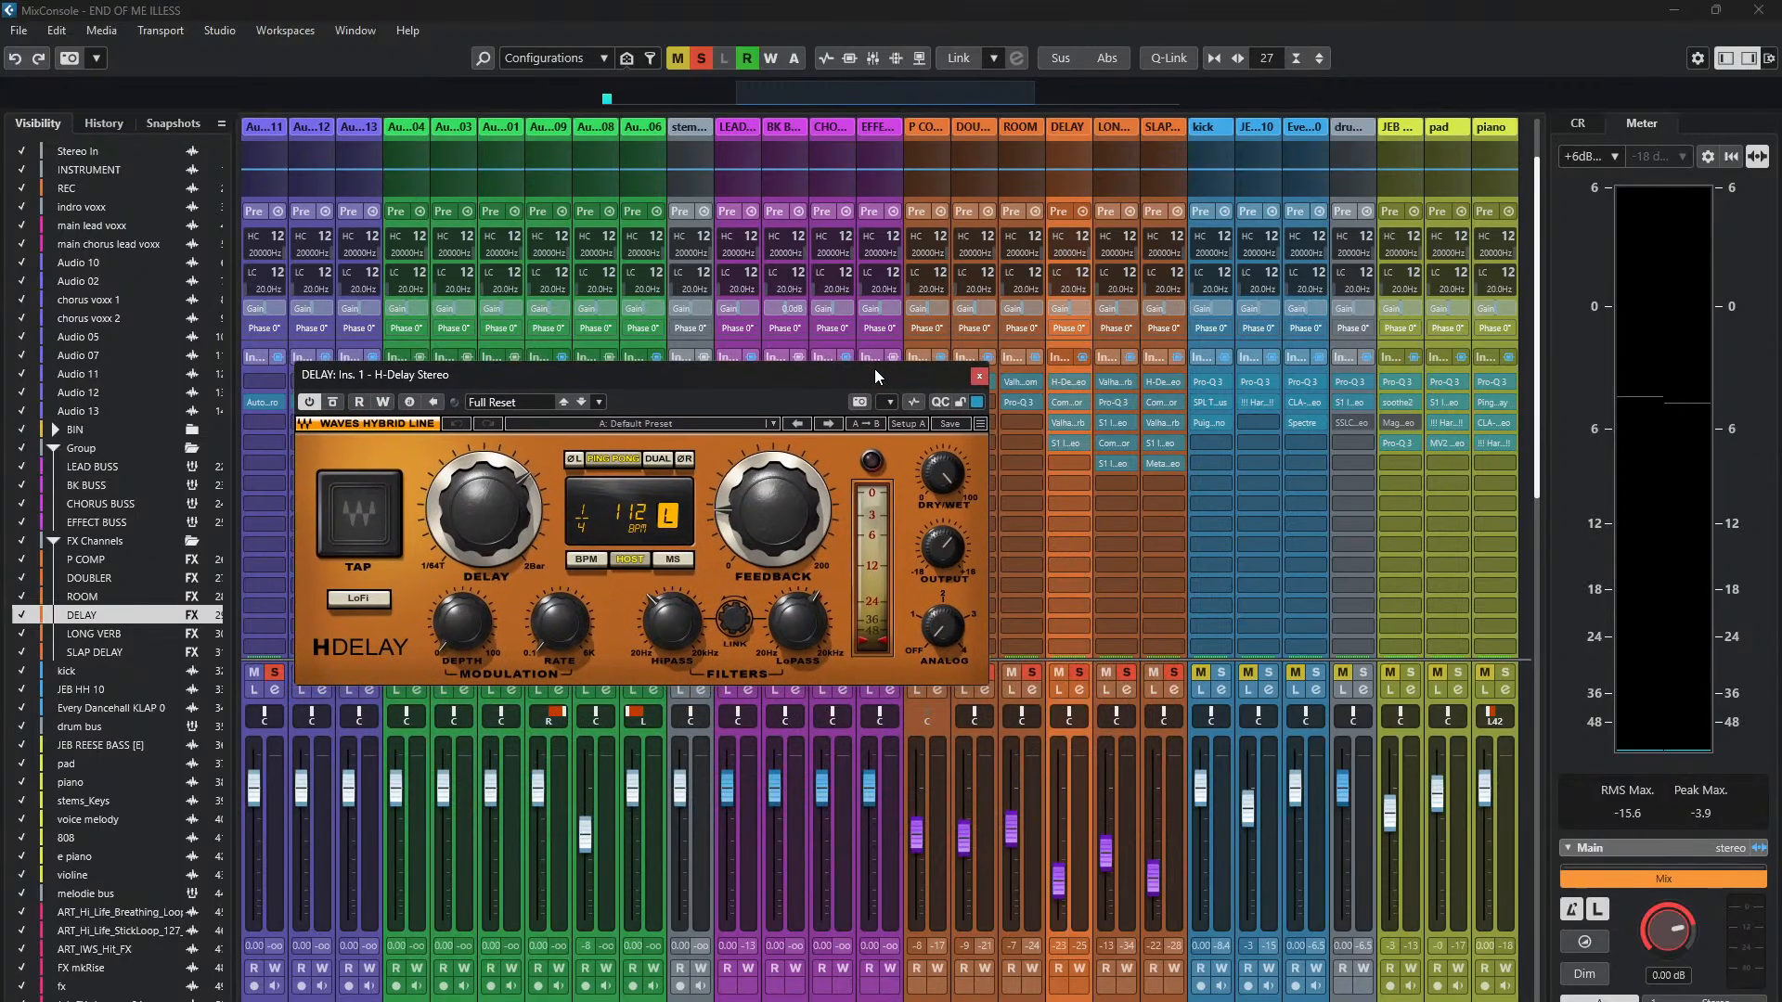
pyautogui.click(1067, 402)
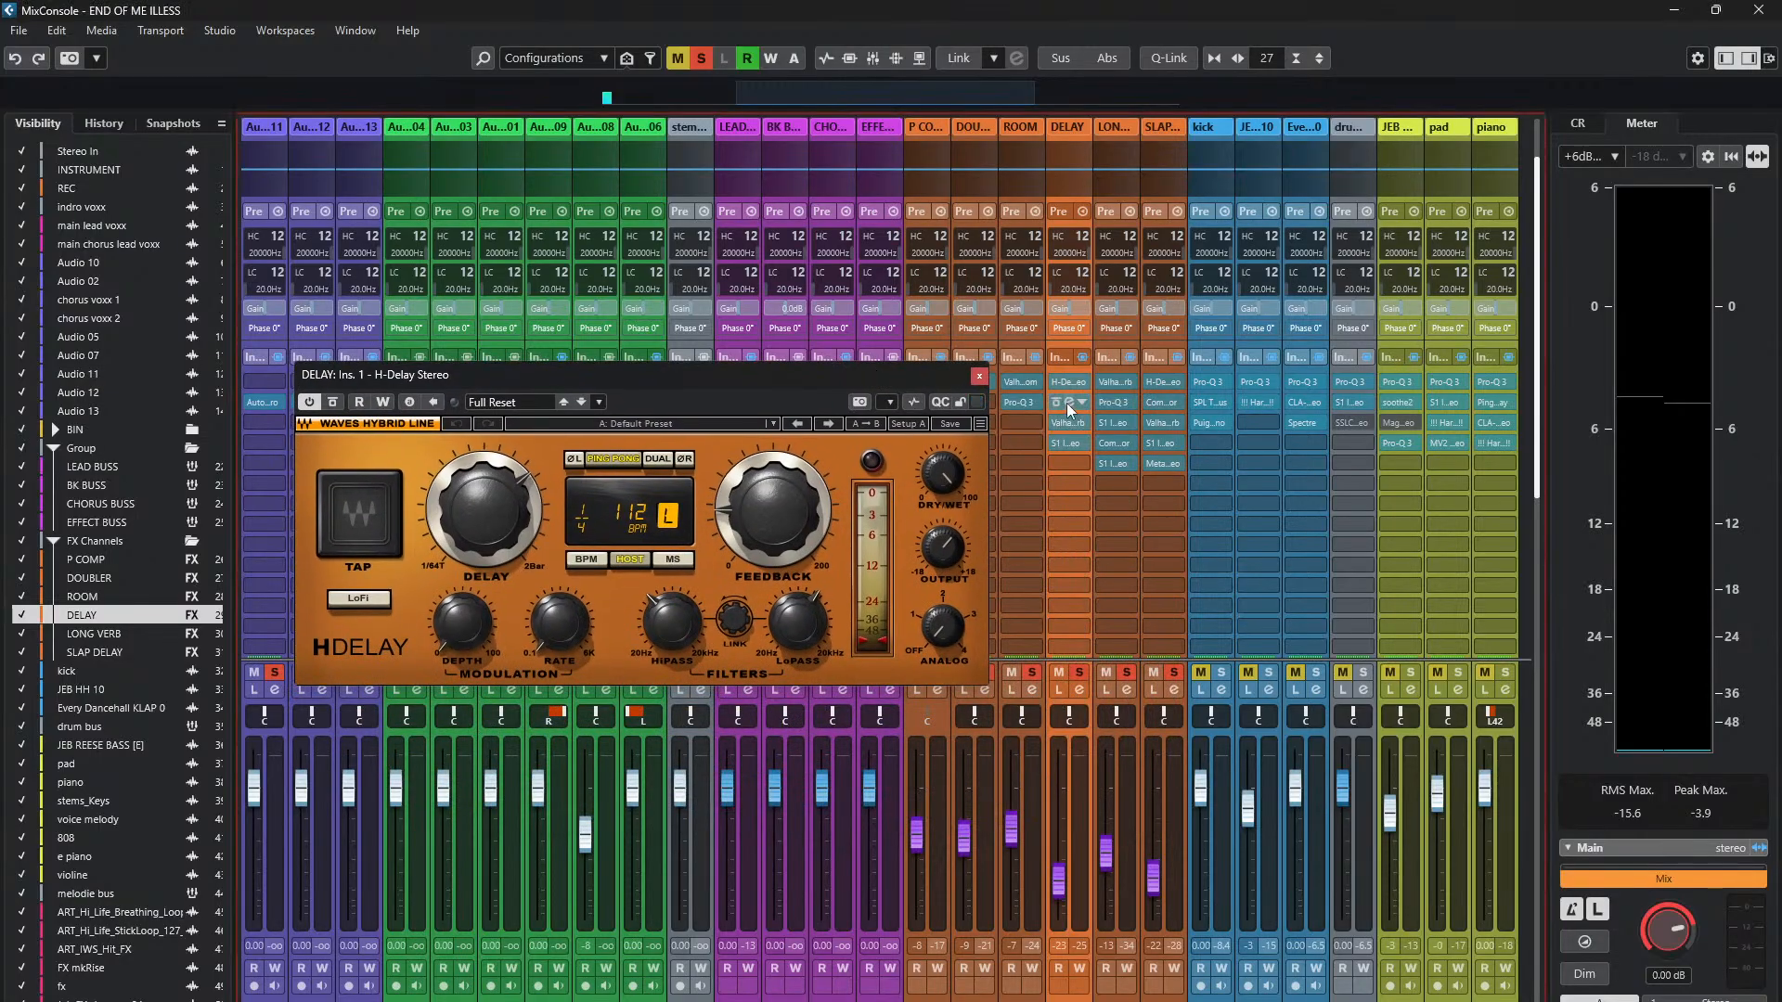
pyautogui.moveTo(1227, 202); pyautogui.dragTo(1327, 325)
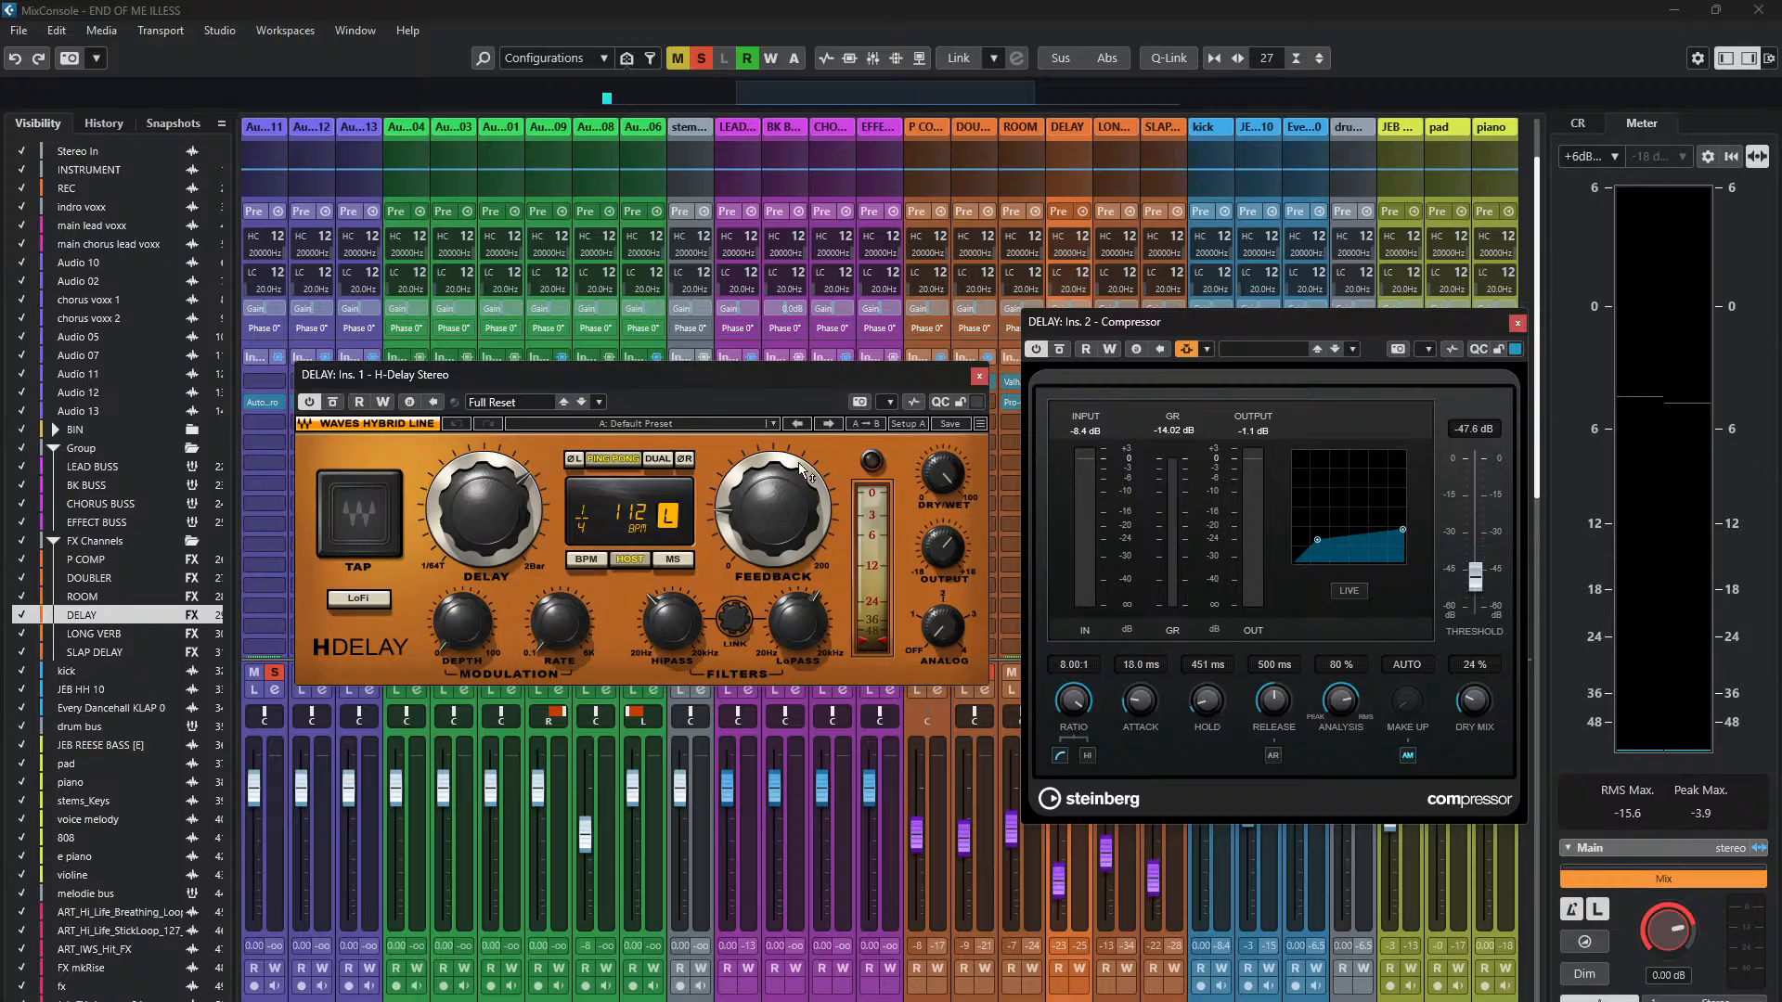
pyautogui.press('space')
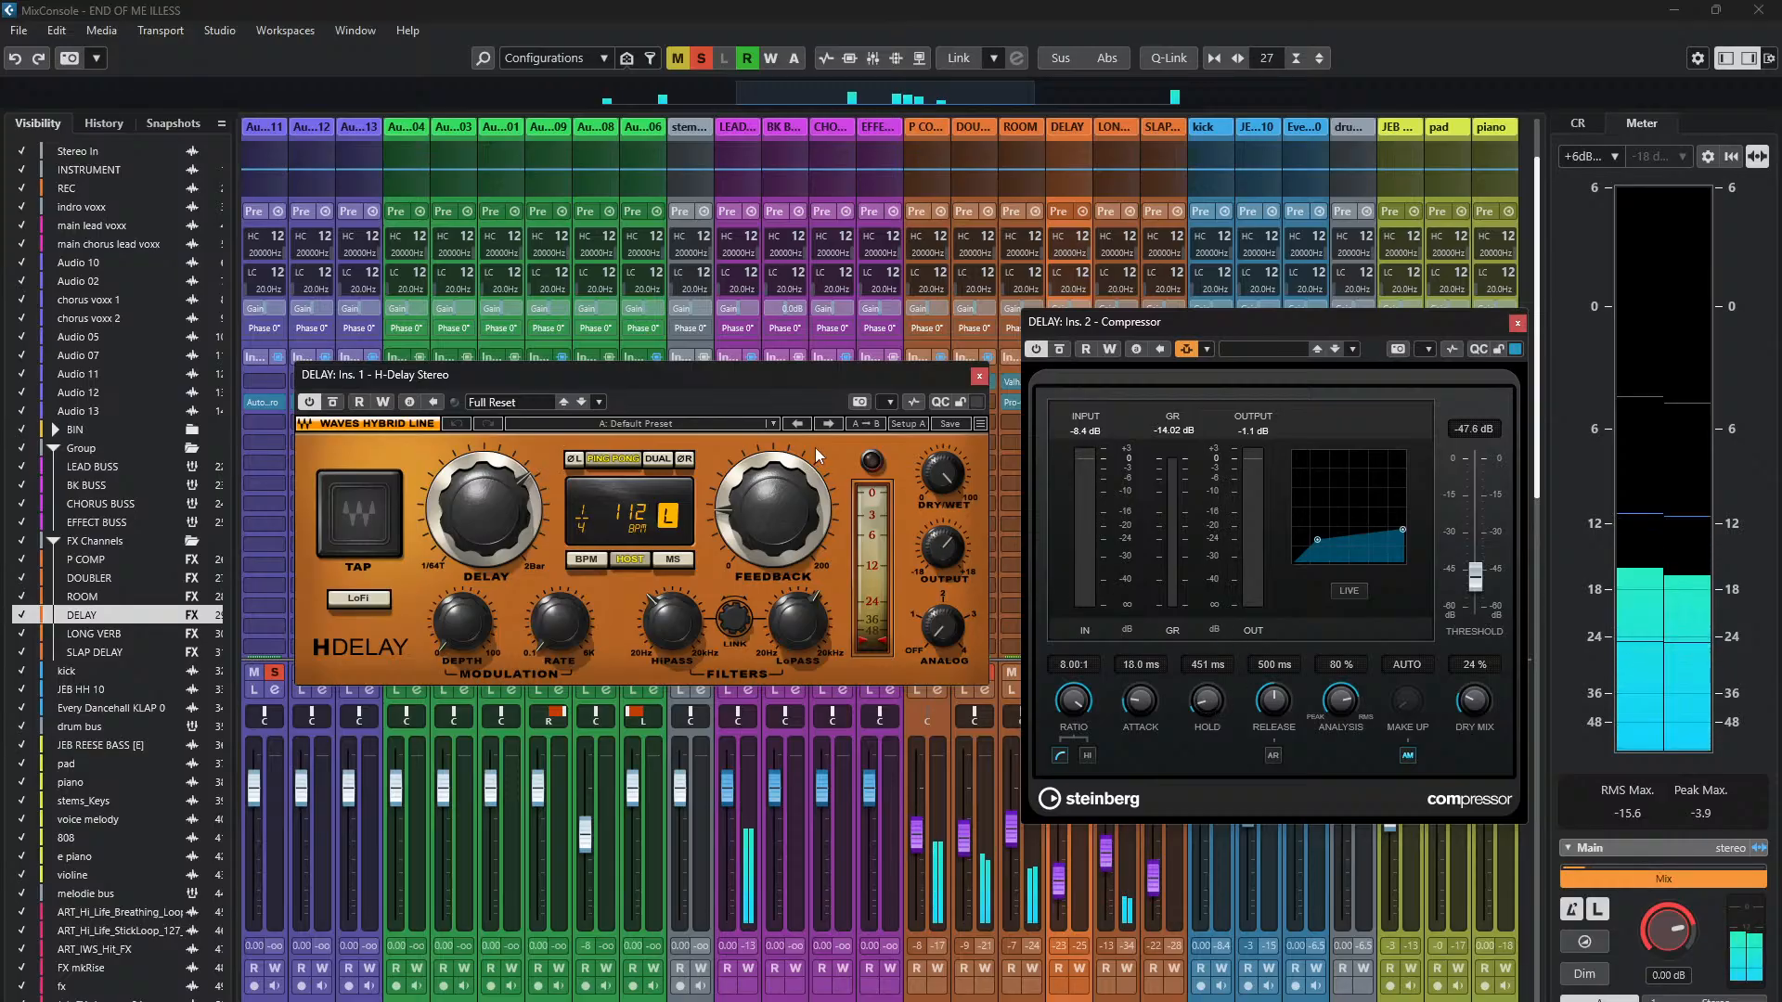
pyautogui.moveTo(798, 374); pyautogui.dragTo(659, 363)
pyautogui.moveTo(1462, 322); pyautogui.dragTo(839, 190)
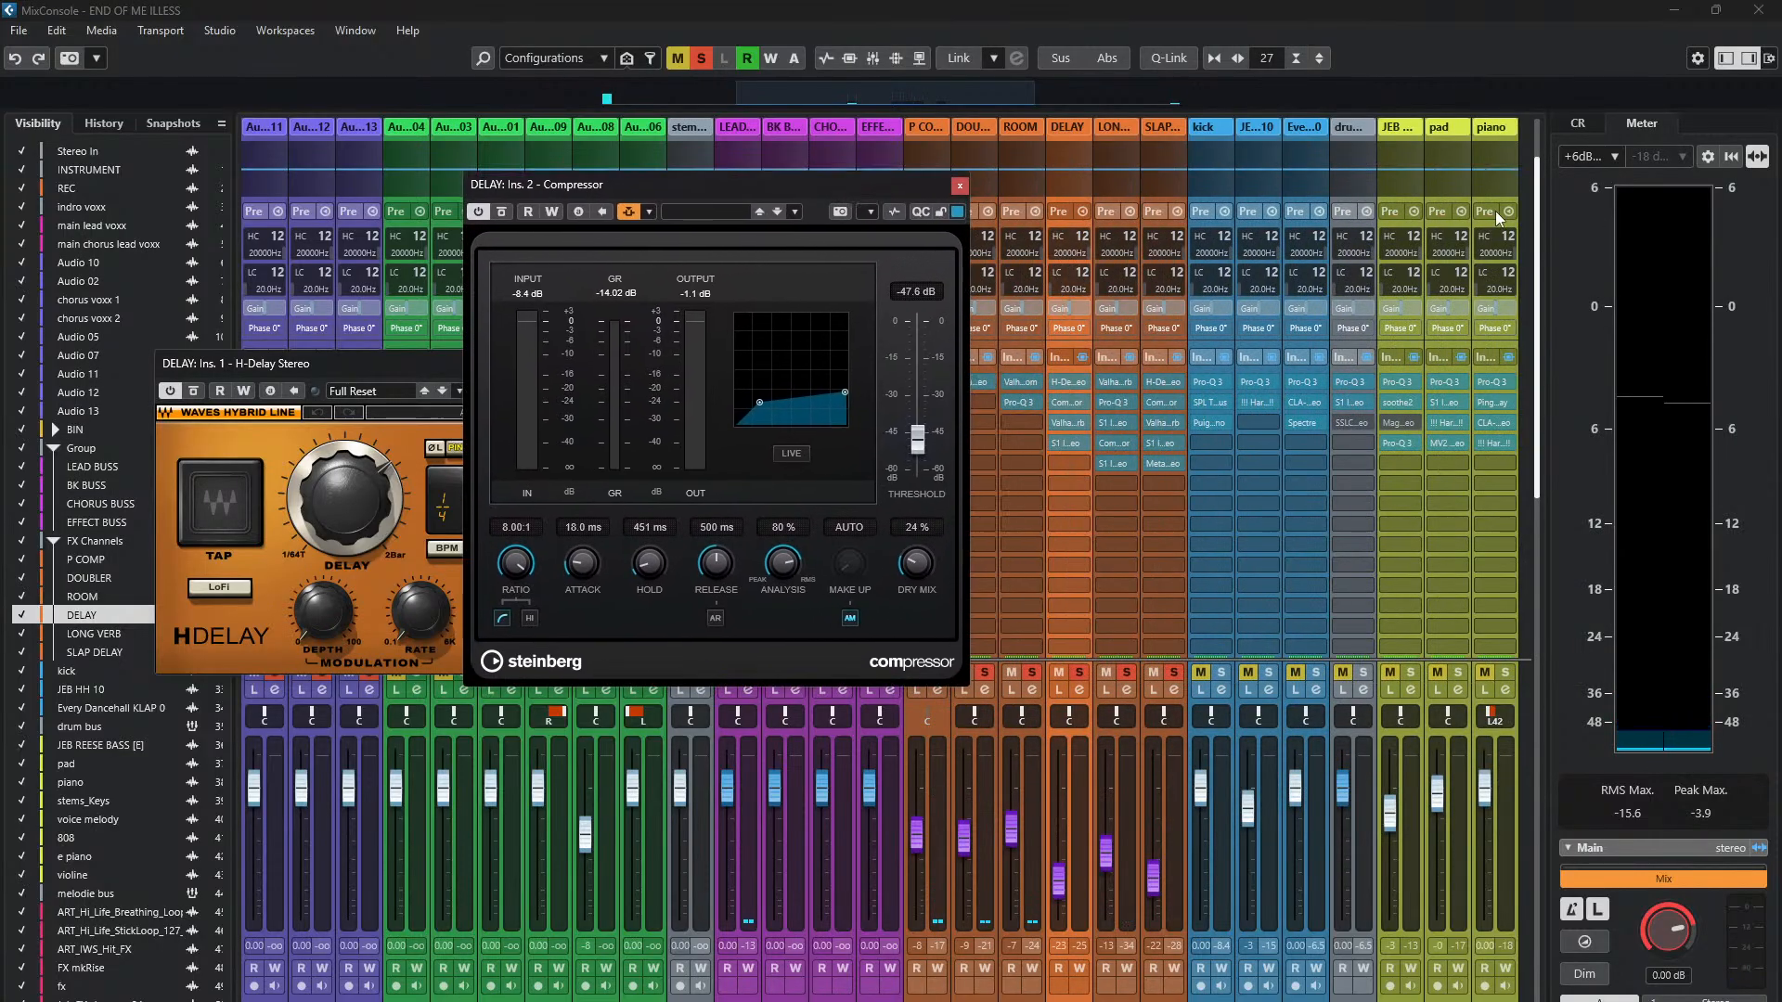
# - Examine the DELAY send on the LEAD BUSS channel, moving the H-Delay and Compressor windows out of the way
pyautogui.moveTo(1537, 218); pyautogui.dragTo(1545, 332)
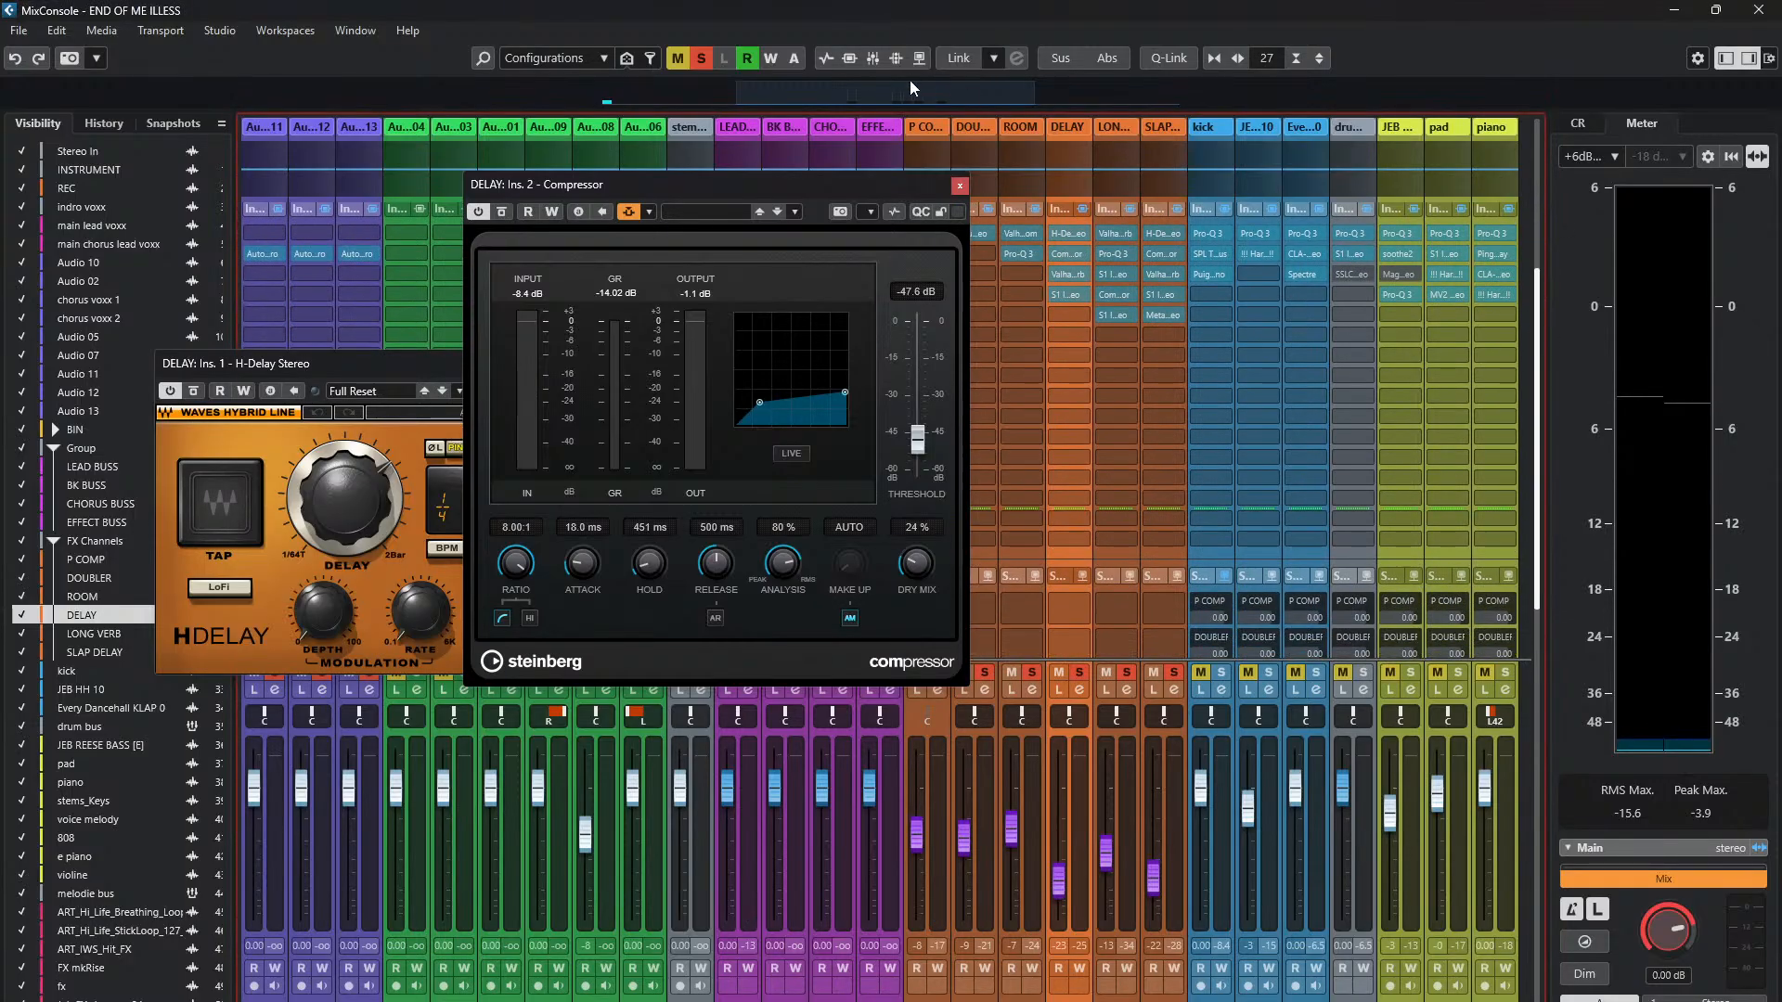
pyautogui.moveTo(845, 186); pyautogui.dragTo(485, 209)
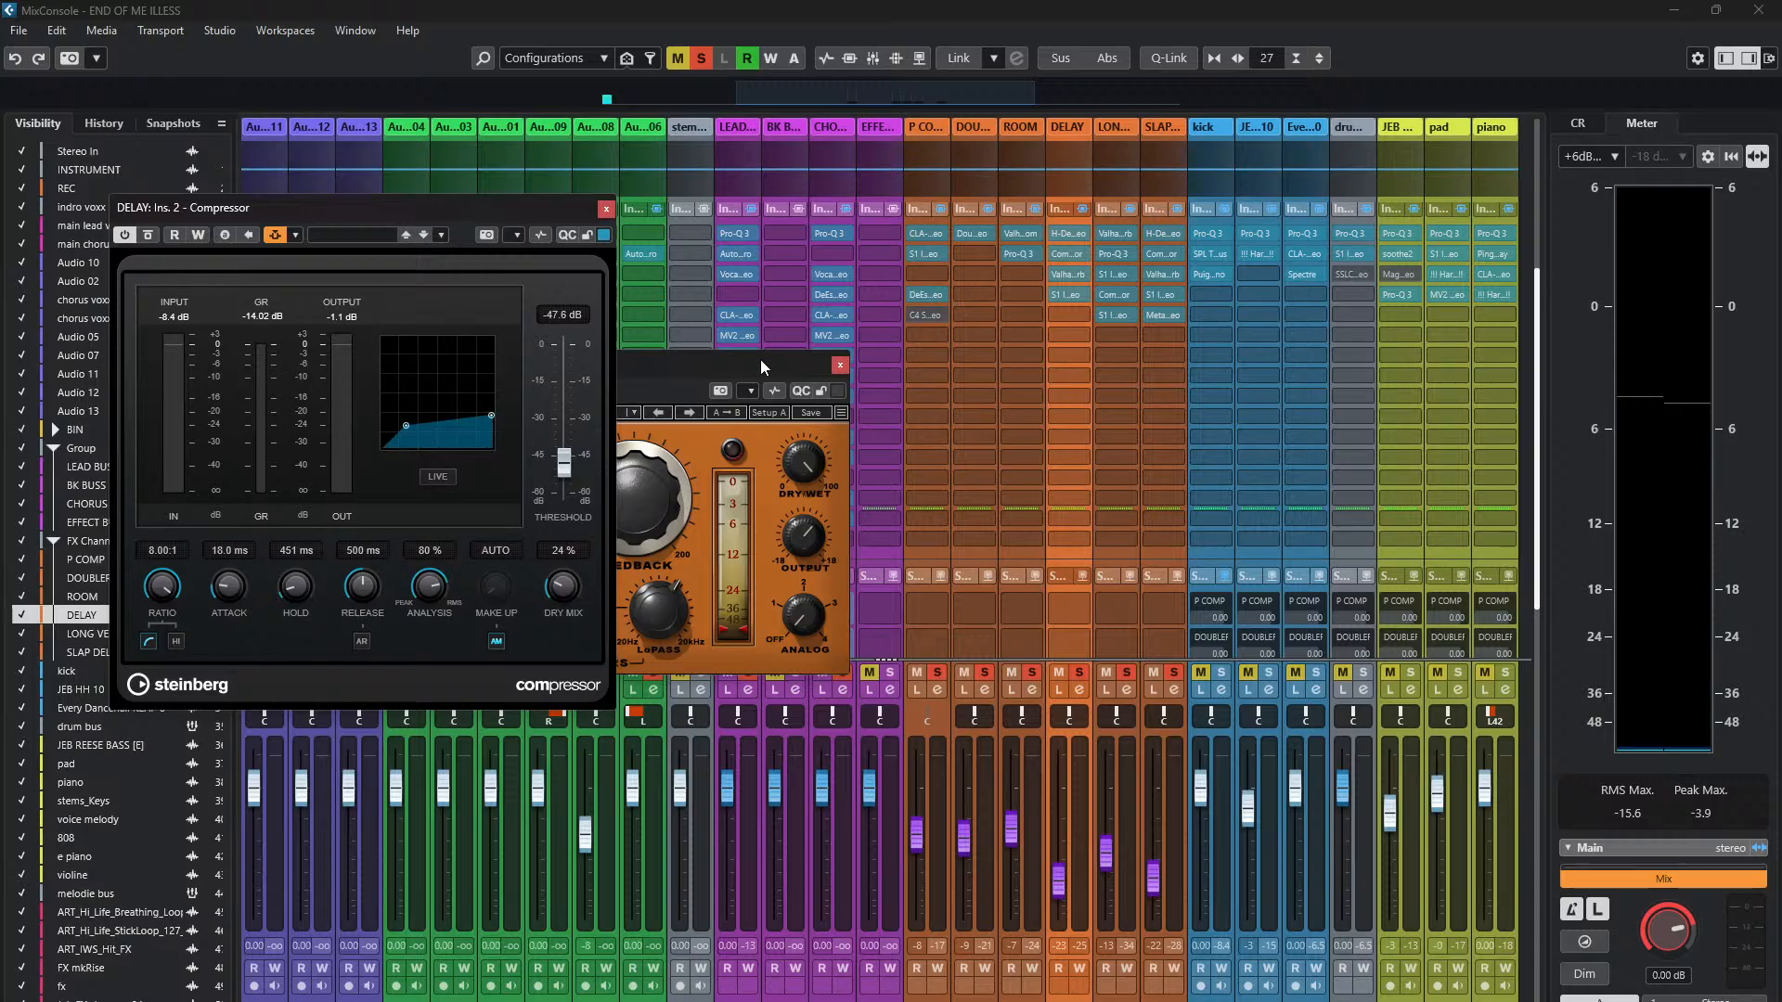
pyautogui.moveTo(760, 359); pyautogui.dragTo(603, 363)
pyautogui.click(1539, 336)
pyautogui.moveTo(1539, 336); pyautogui.dragTo(1544, 424)
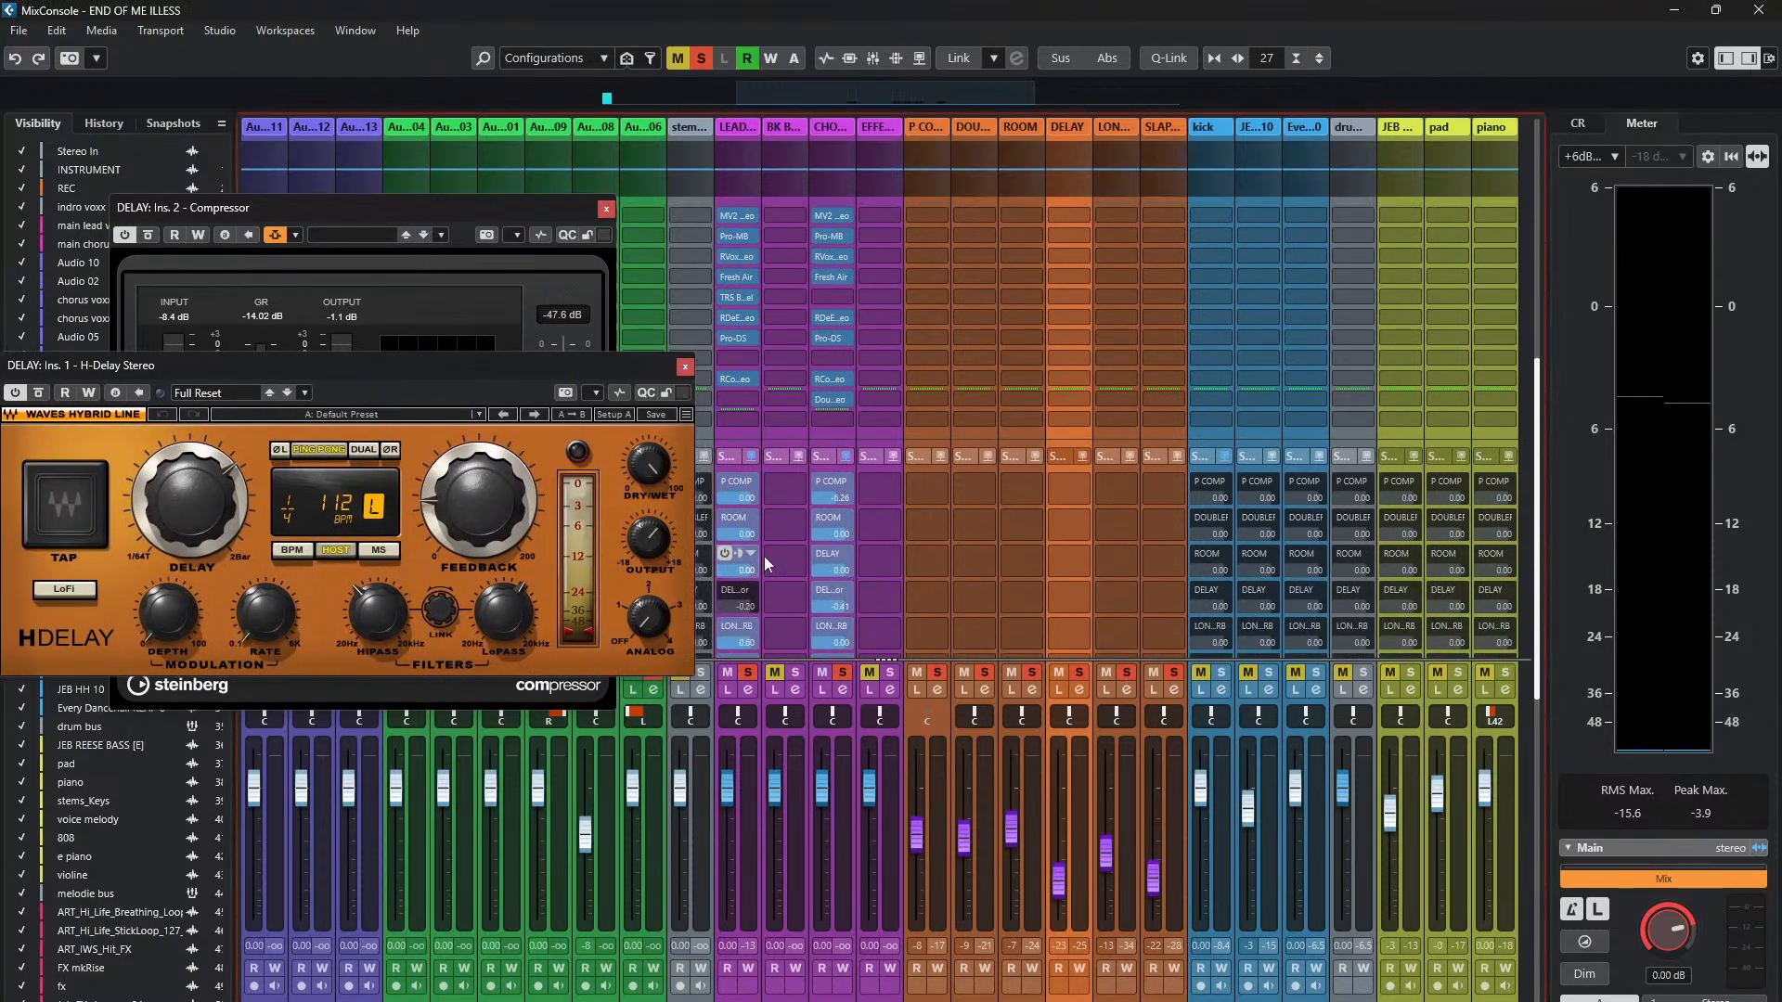
pyautogui.moveTo(404, 360); pyautogui.dragTo(984, 356)
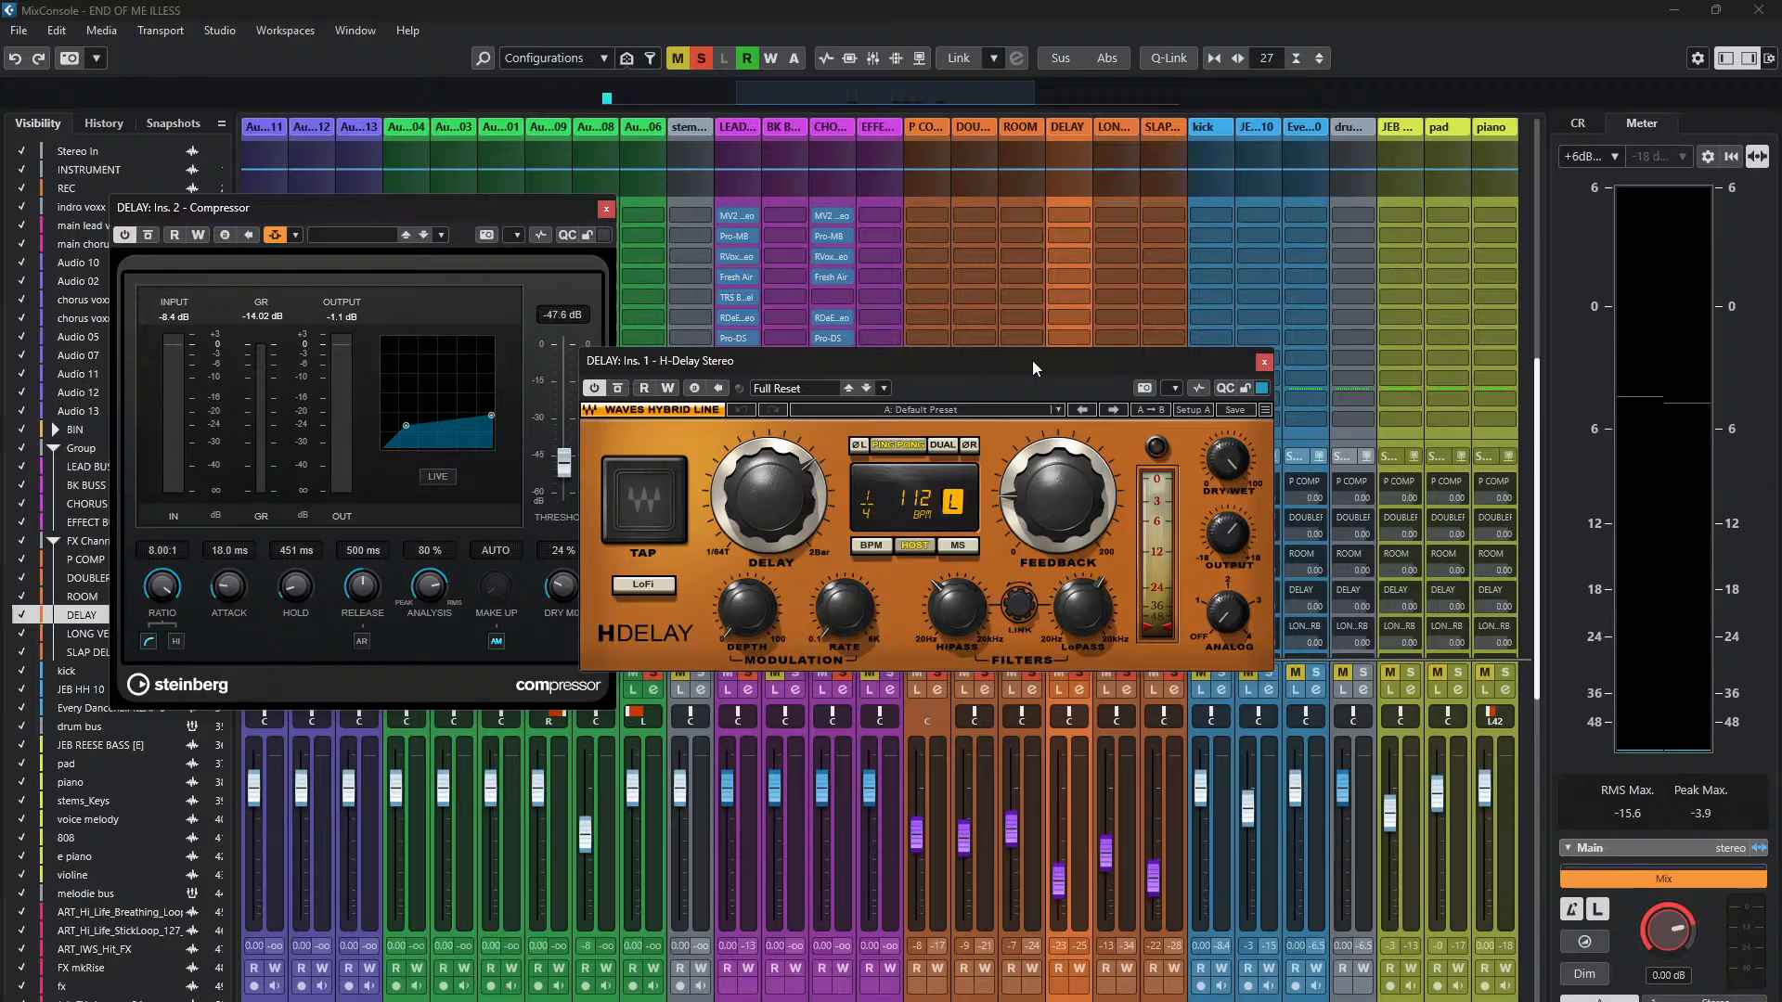
# - Compare the DELAY channel's Compressor bypassed and active during playback, and arrange it side by side with the H-Delay
pyautogui.press('space')
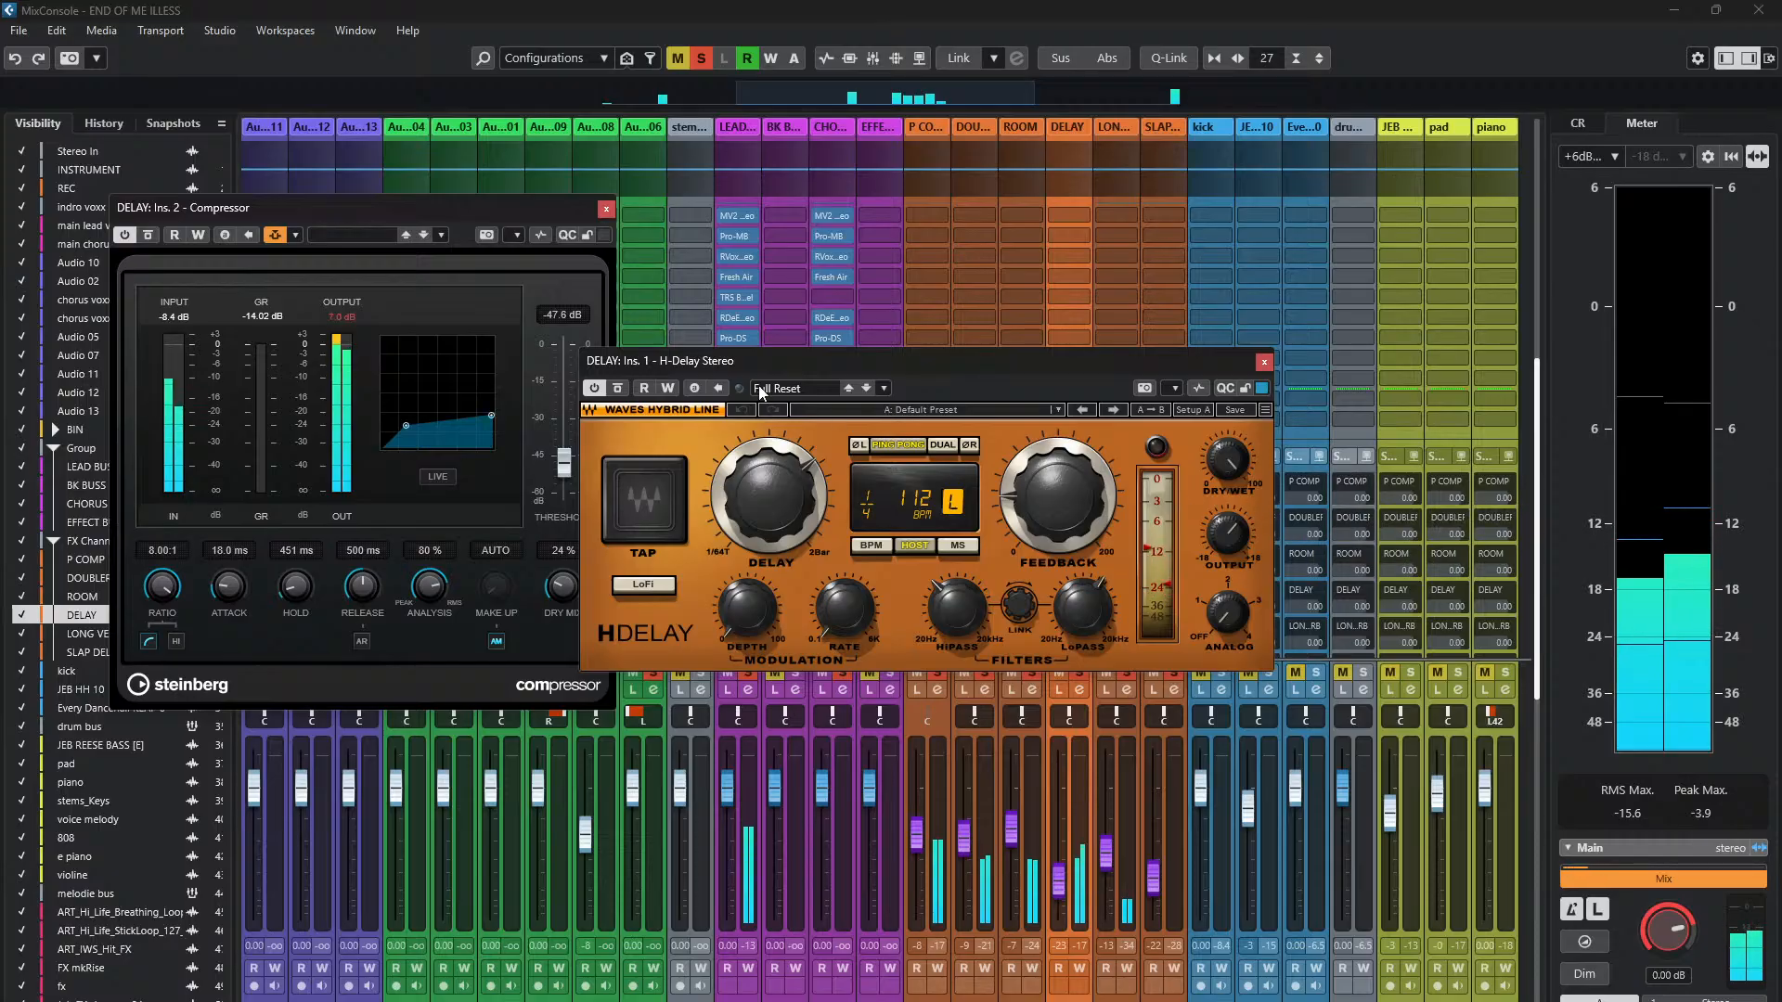
pyautogui.click(157, 236)
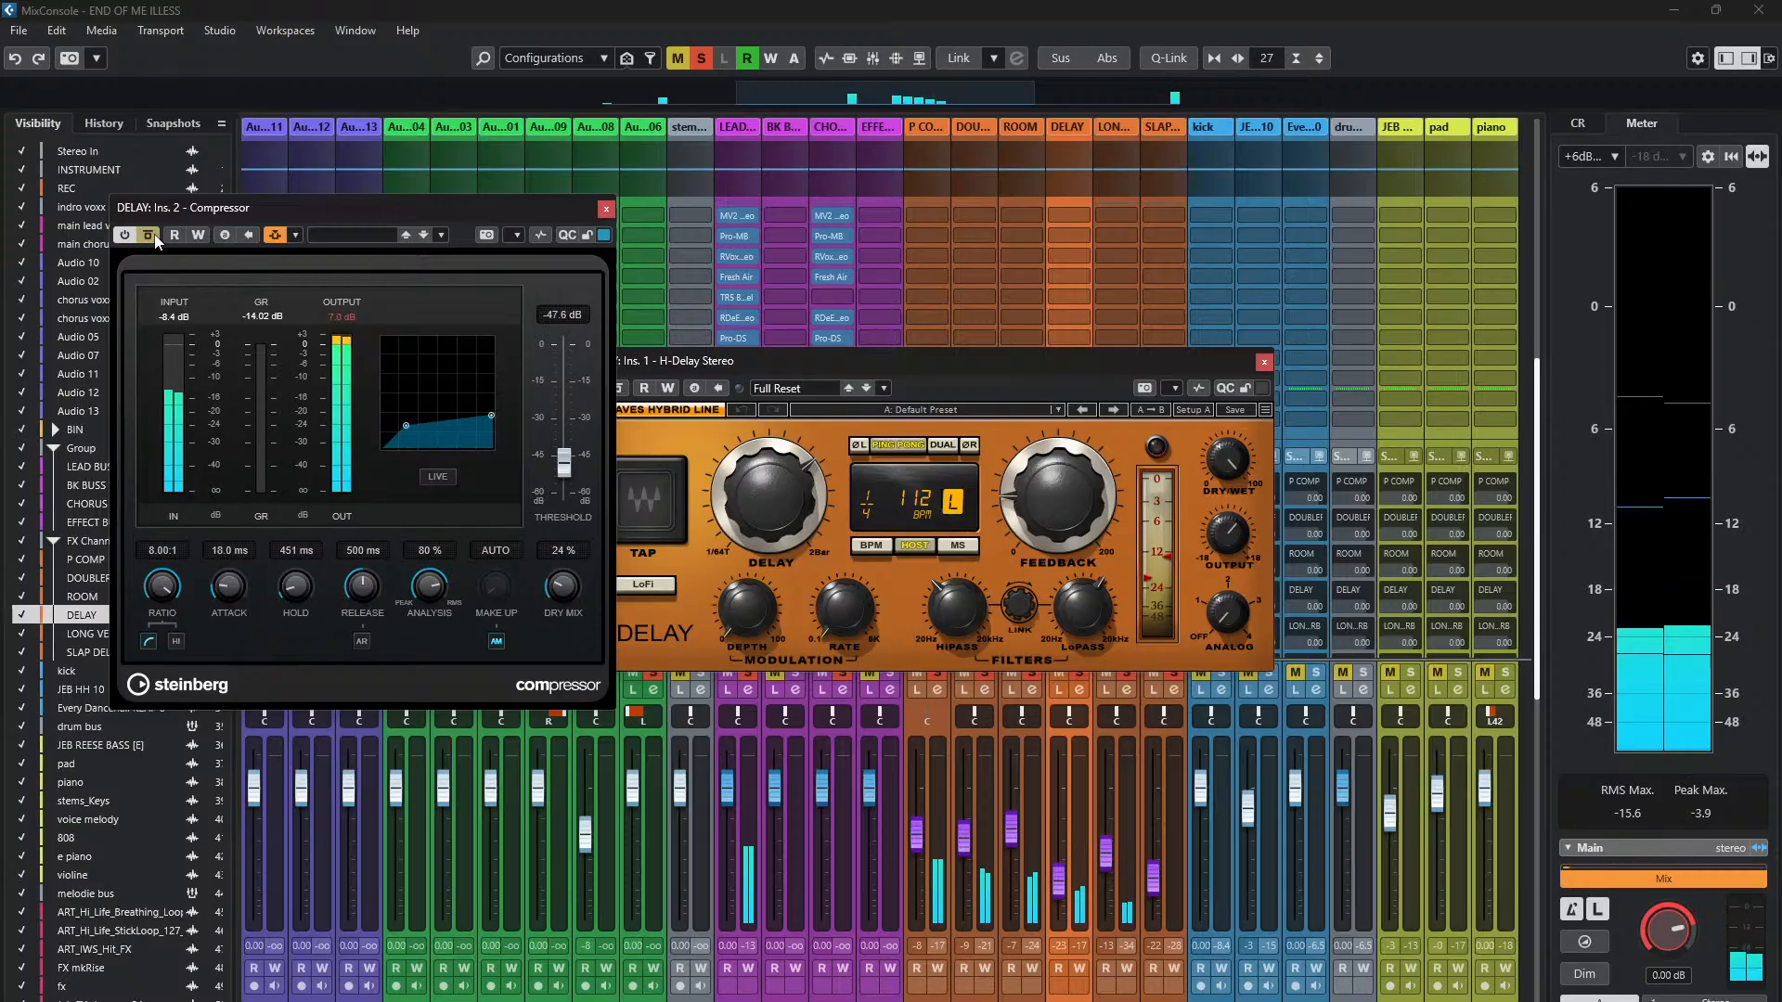
pyautogui.click(155, 235)
pyautogui.moveTo(798, 357); pyautogui.dragTo(1200, 259)
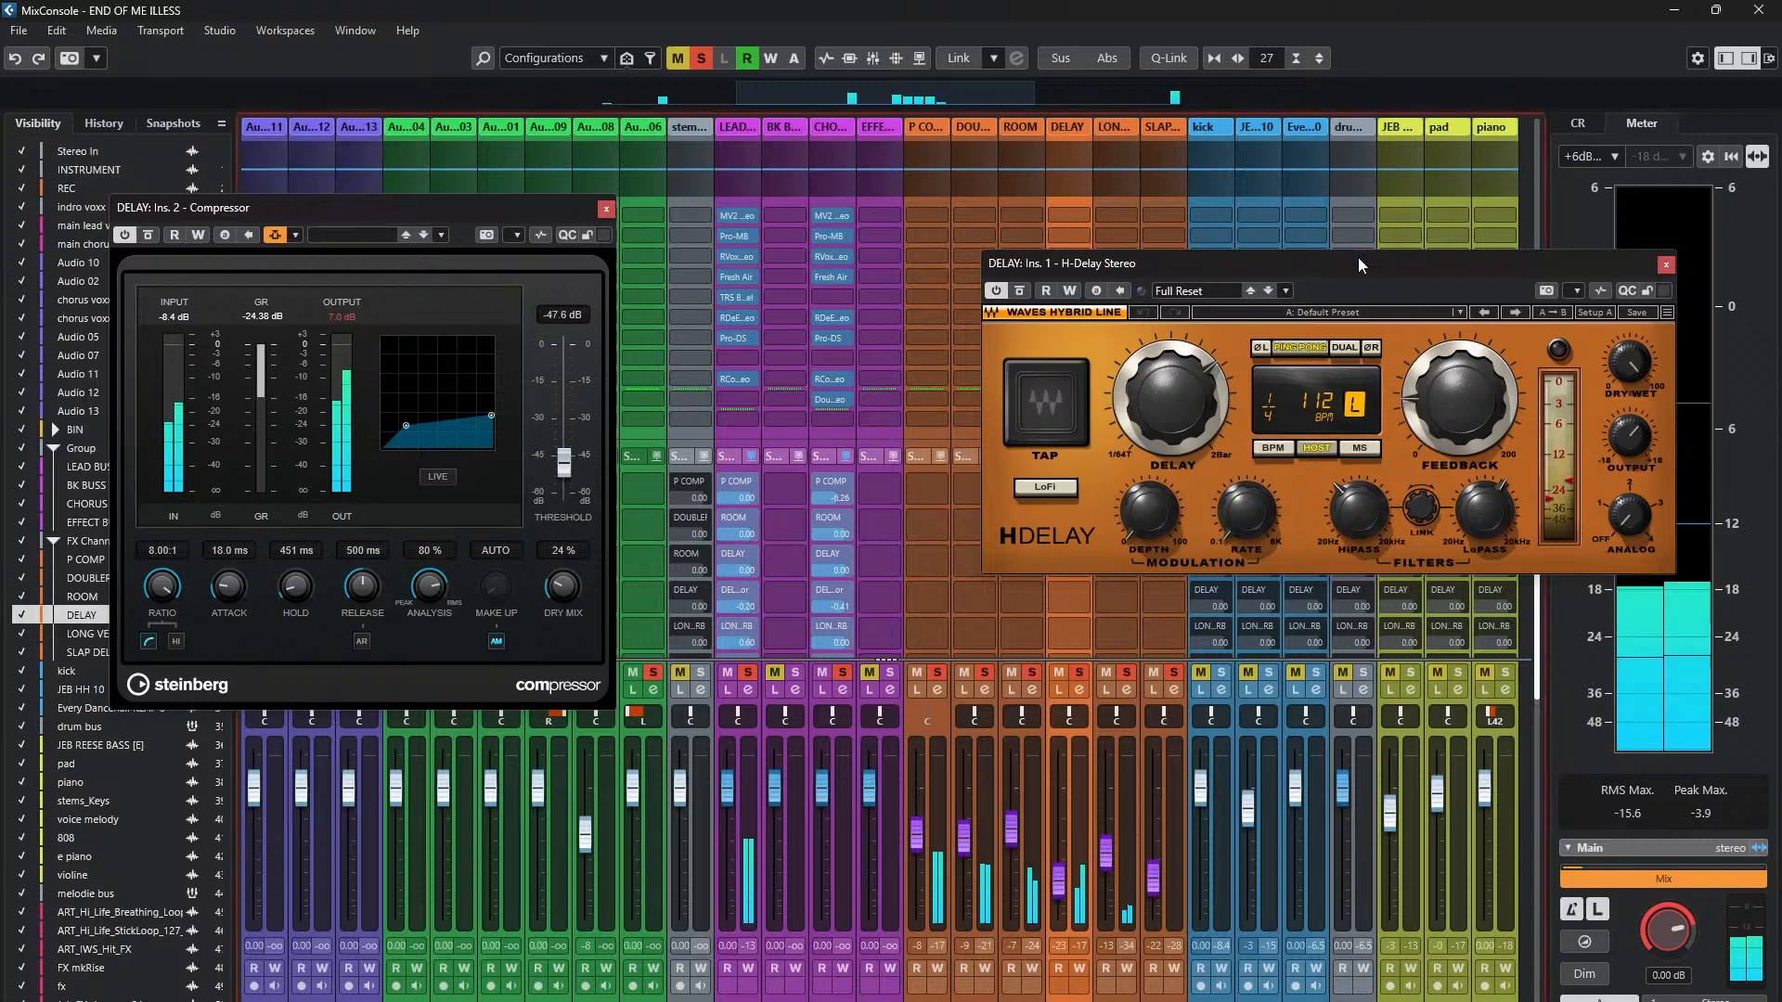
pyautogui.moveTo(1340, 263); pyautogui.dragTo(1201, 265)
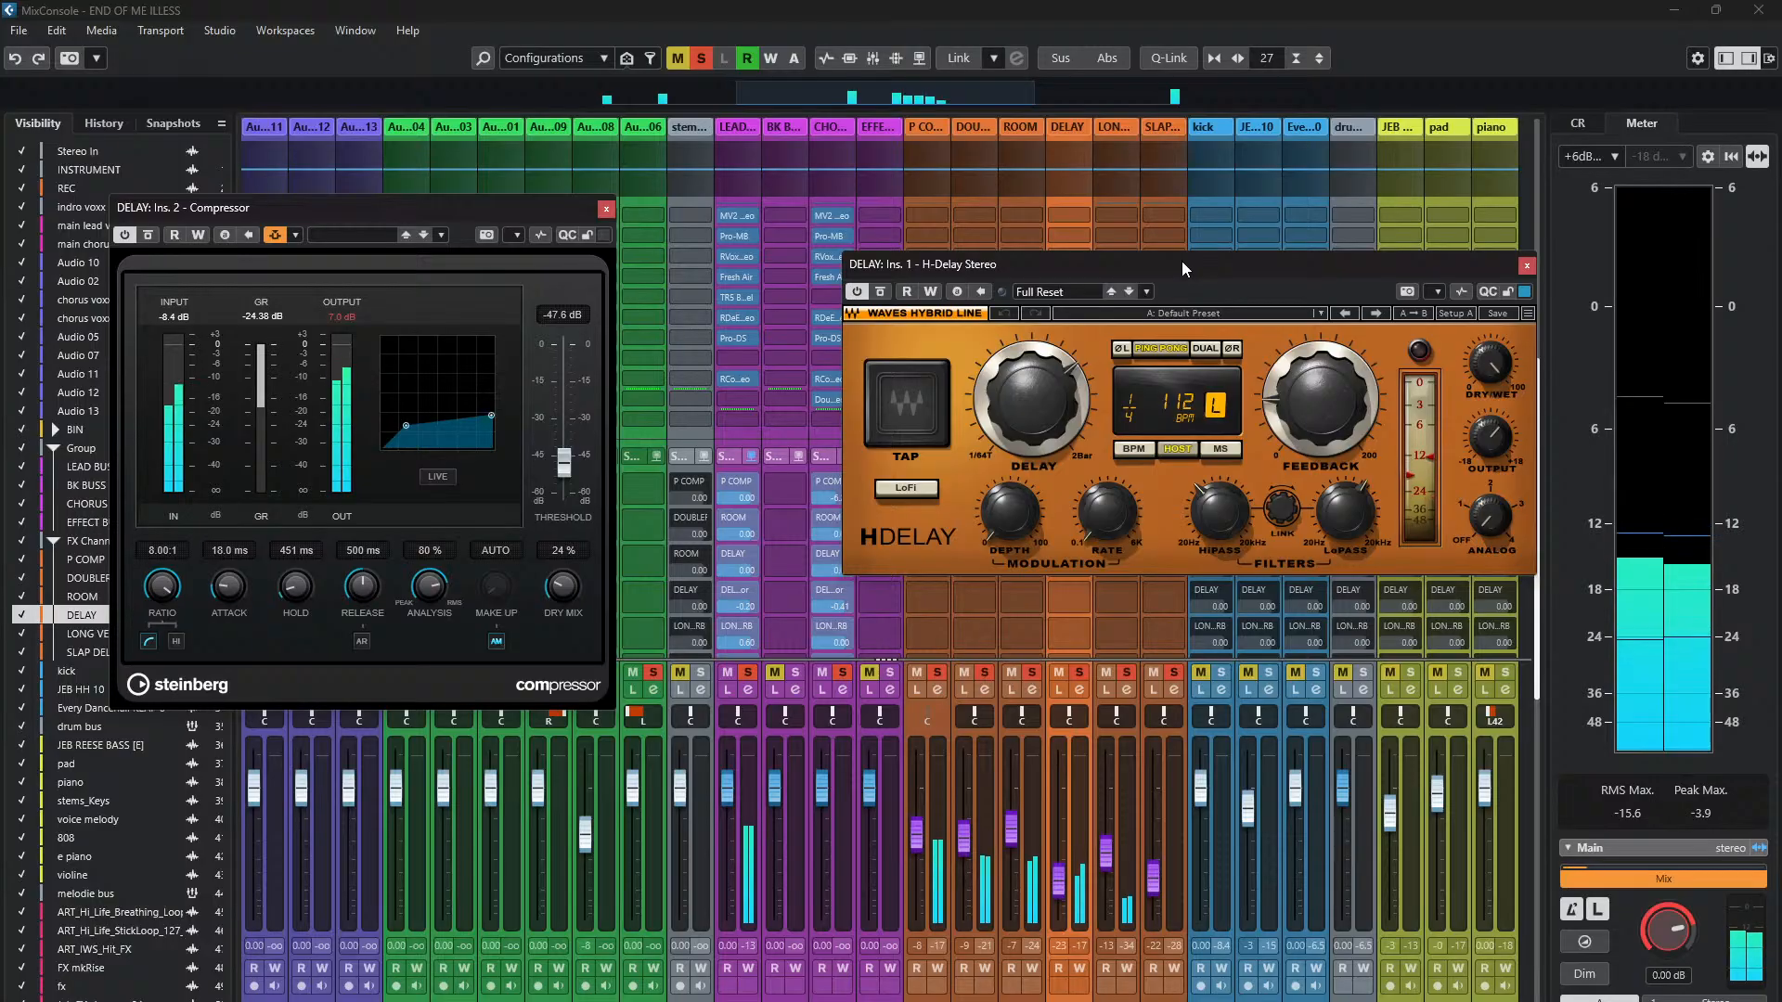
pyautogui.moveTo(1264, 267); pyautogui.dragTo(1068, 209)
pyautogui.moveTo(430, 214); pyautogui.dragTo(1416, 359)
pyautogui.moveTo(1197, 198); pyautogui.dragTo(829, 207)
pyautogui.moveTo(1360, 360); pyautogui.dragTo(1249, 210)
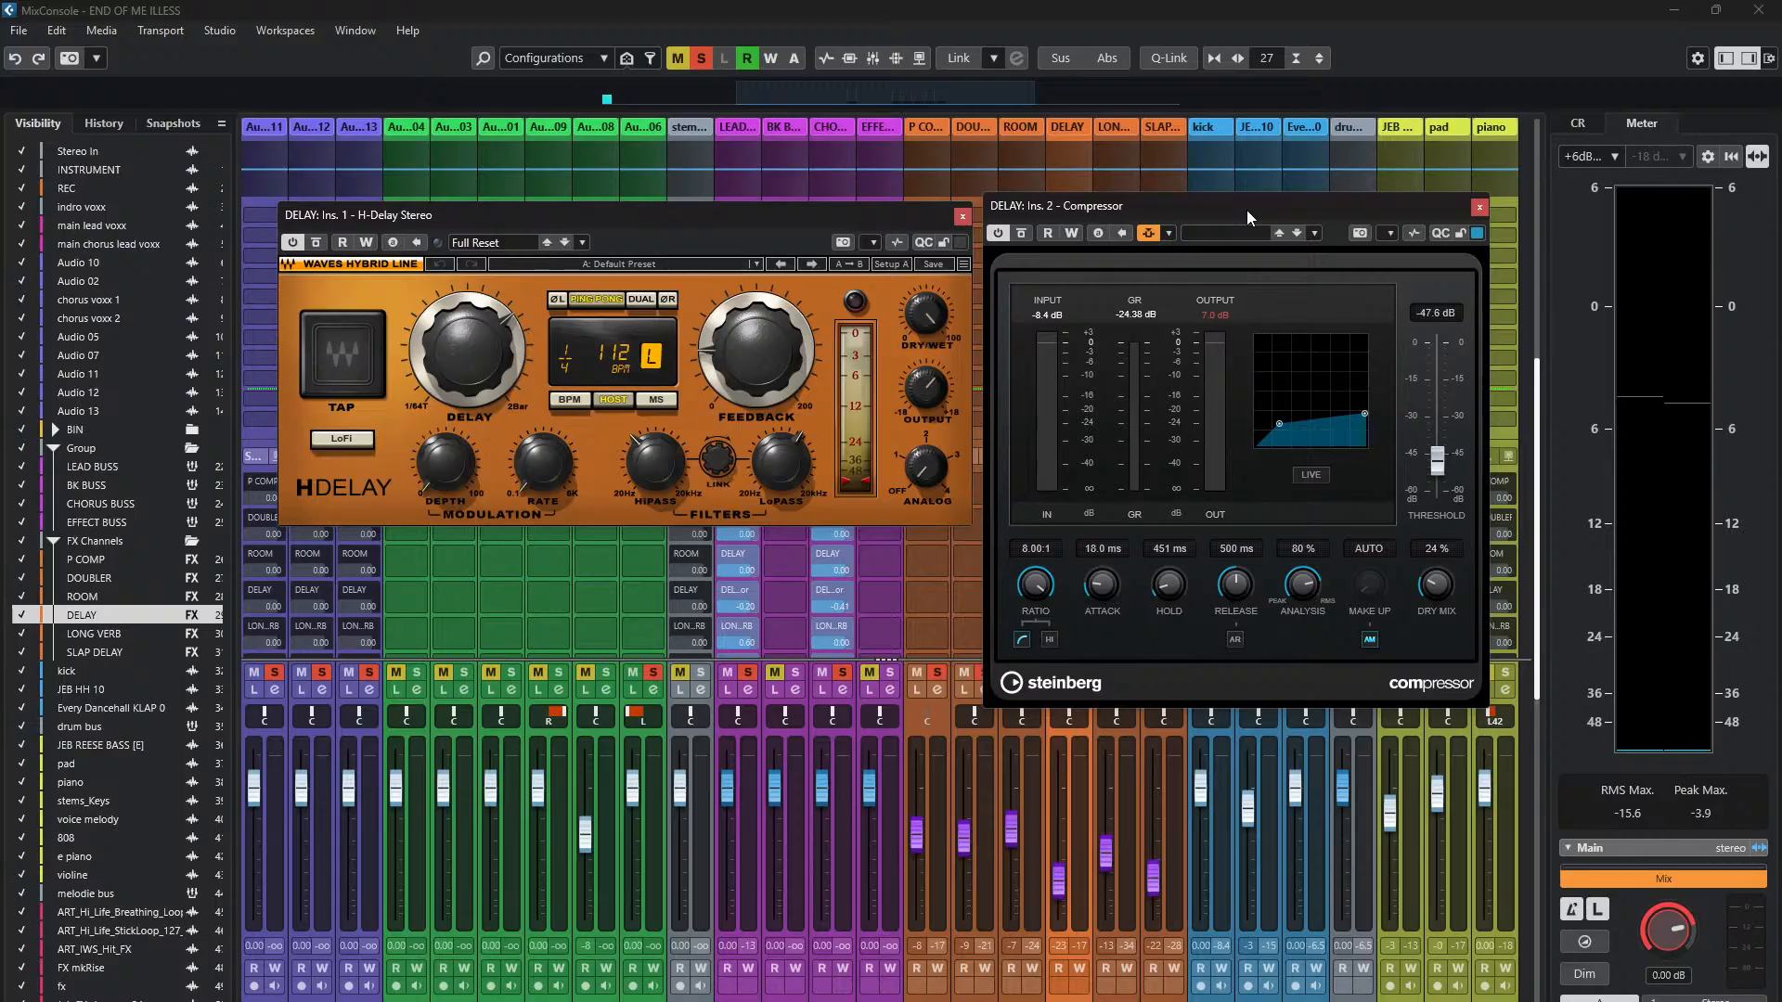
# - Play the vocal with the DELAY Compressor bypassed, switching it back in briefly to compare the level of the repeats
pyautogui.press('space')
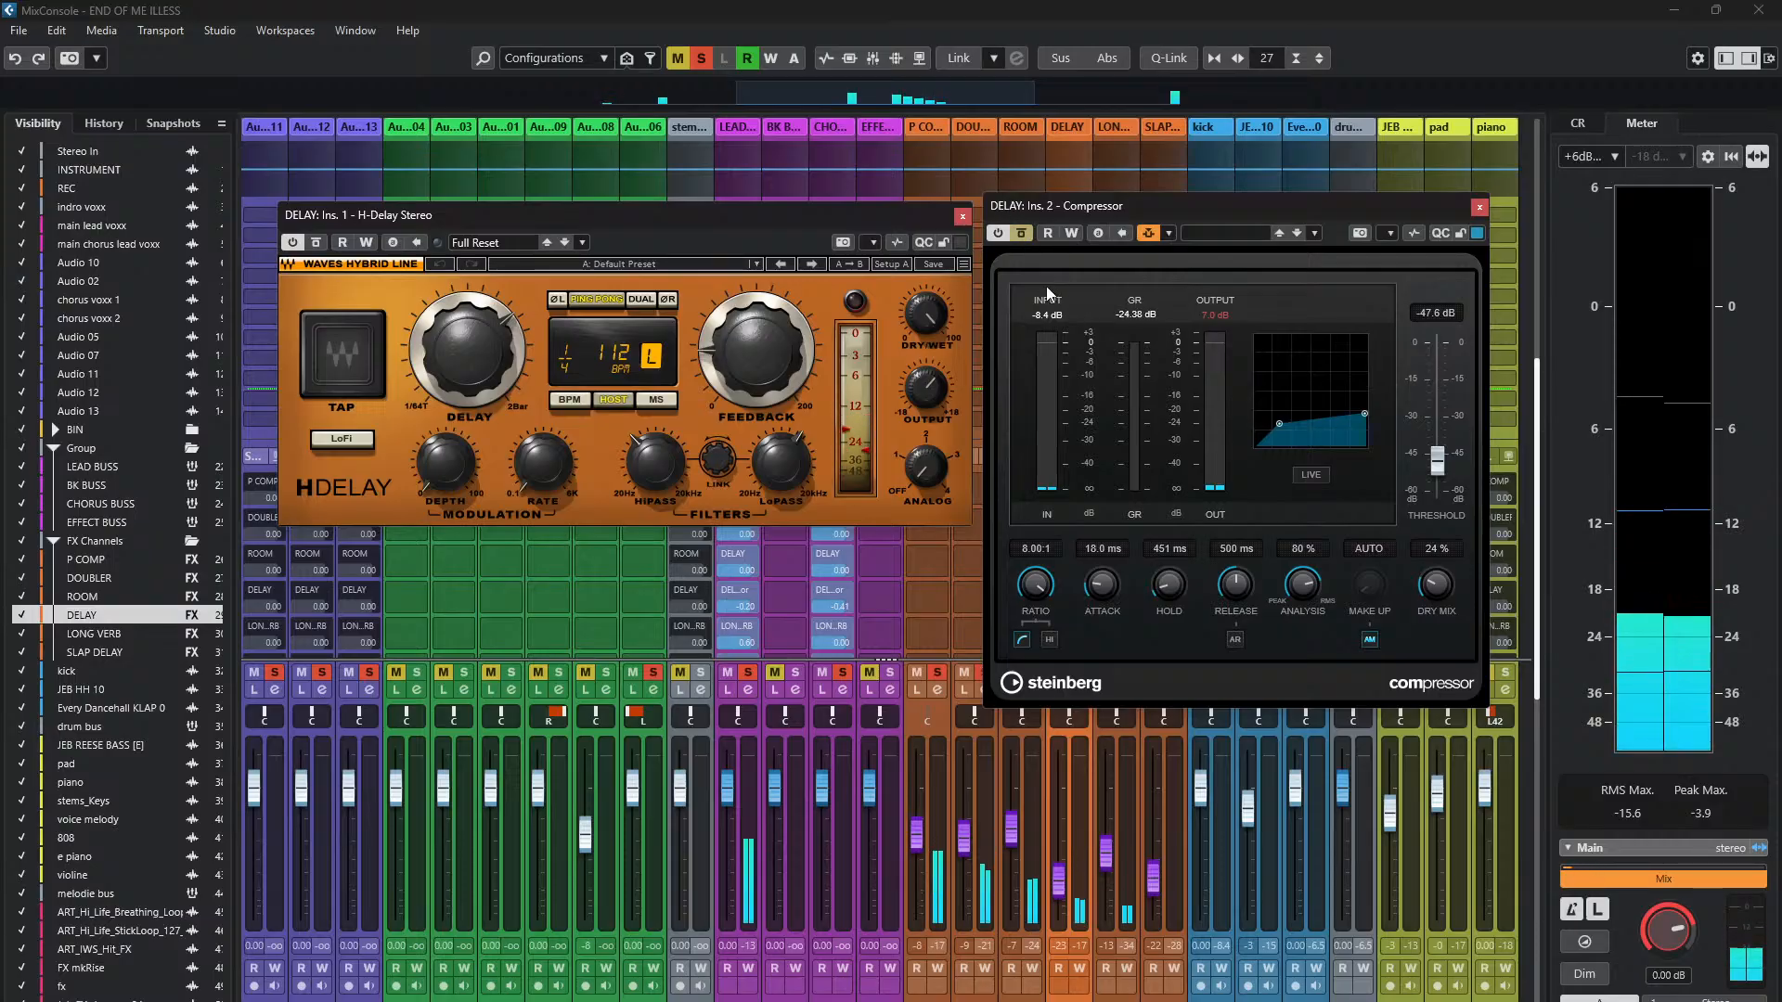
pyautogui.moveTo(894, 219); pyautogui.dragTo(679, 217)
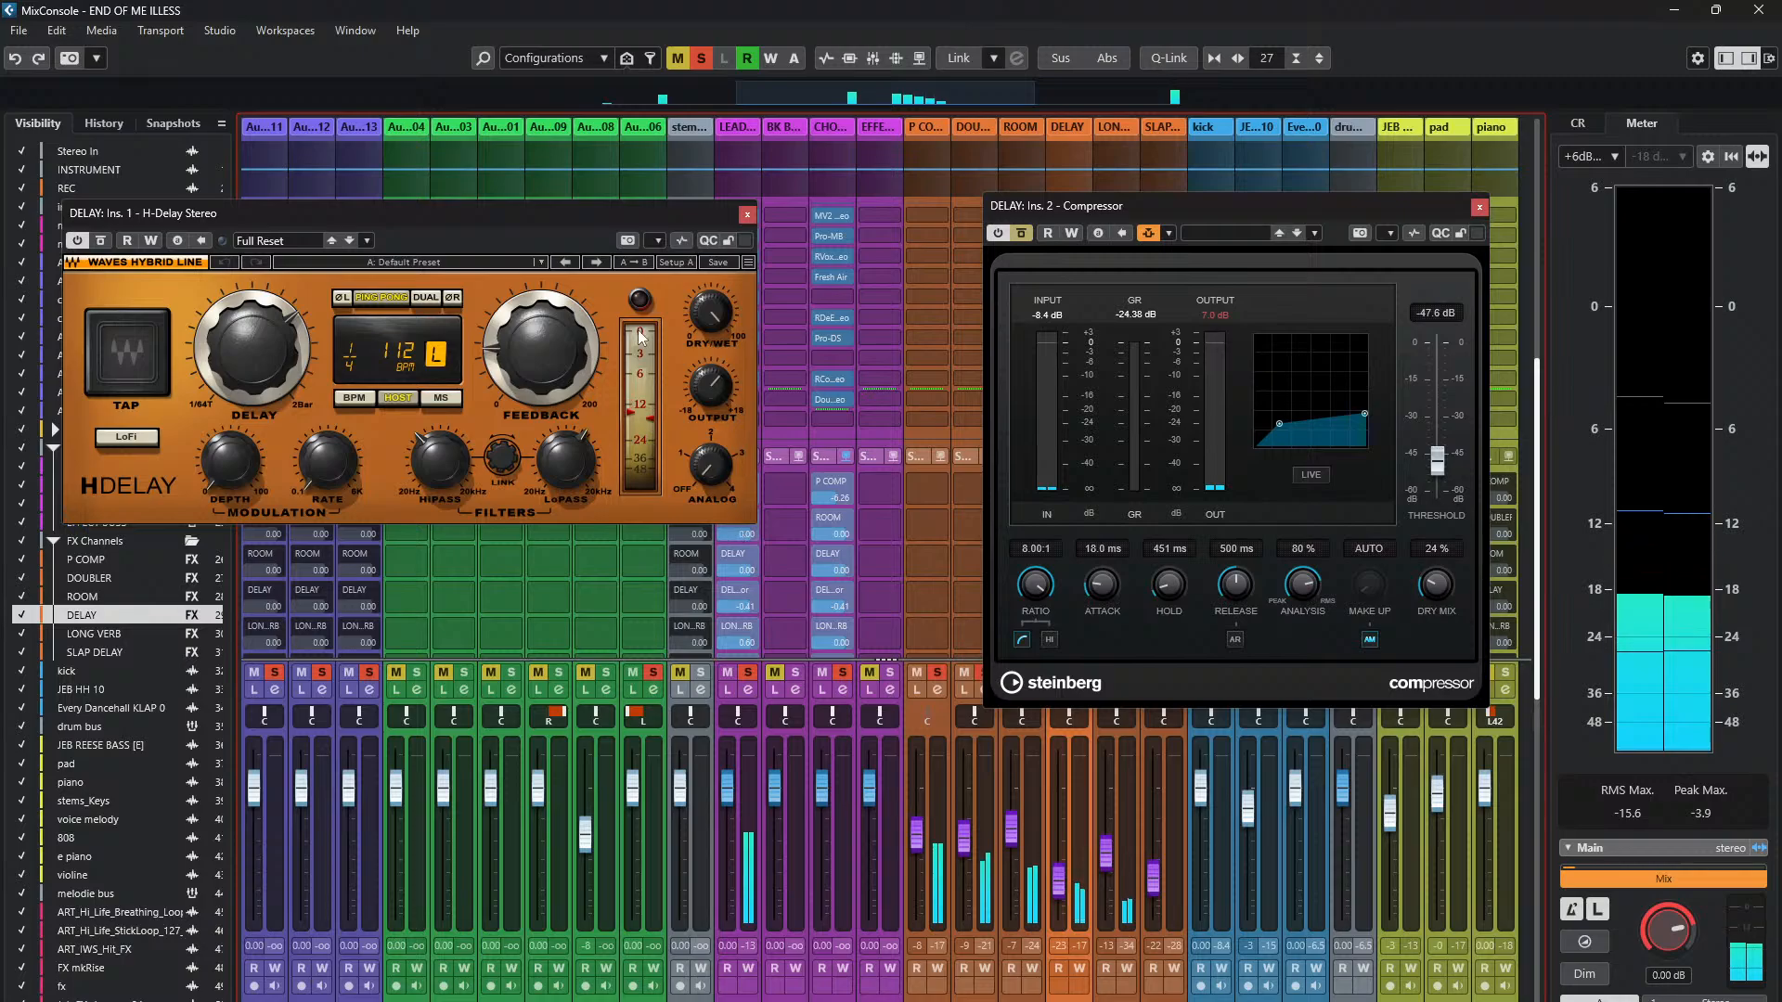
pyautogui.moveTo(641, 220); pyautogui.dragTo(483, 233)
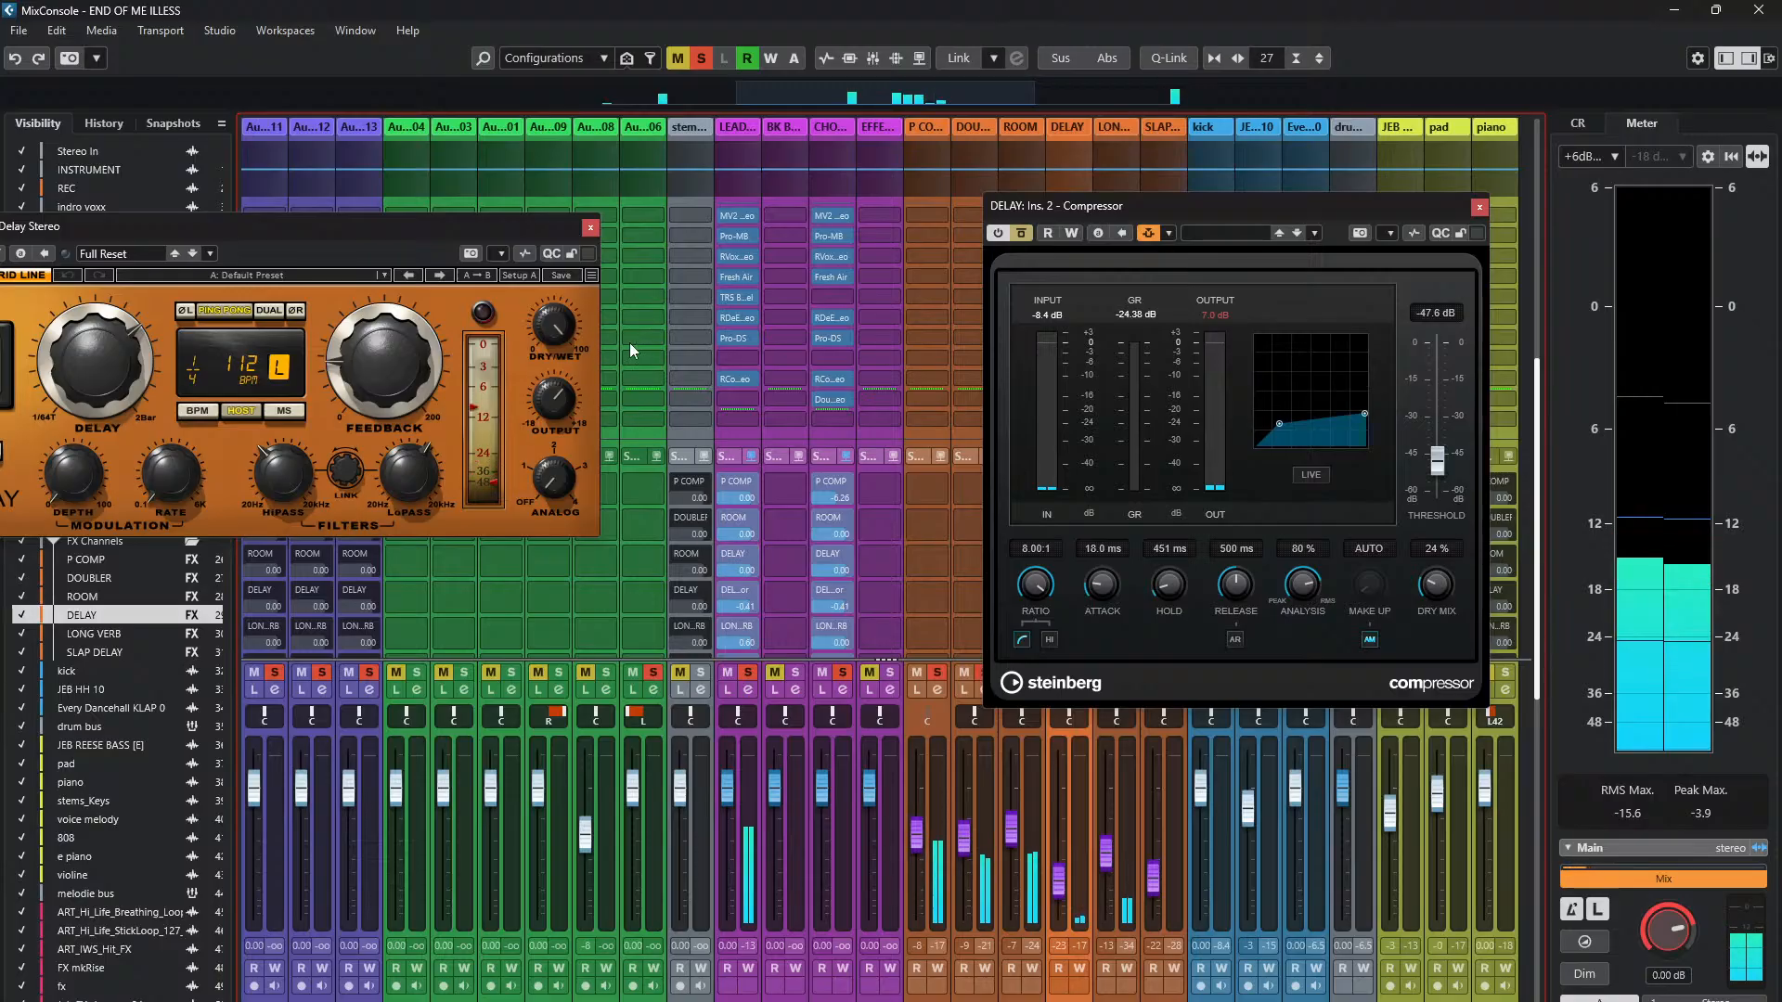
pyautogui.click(1015, 238)
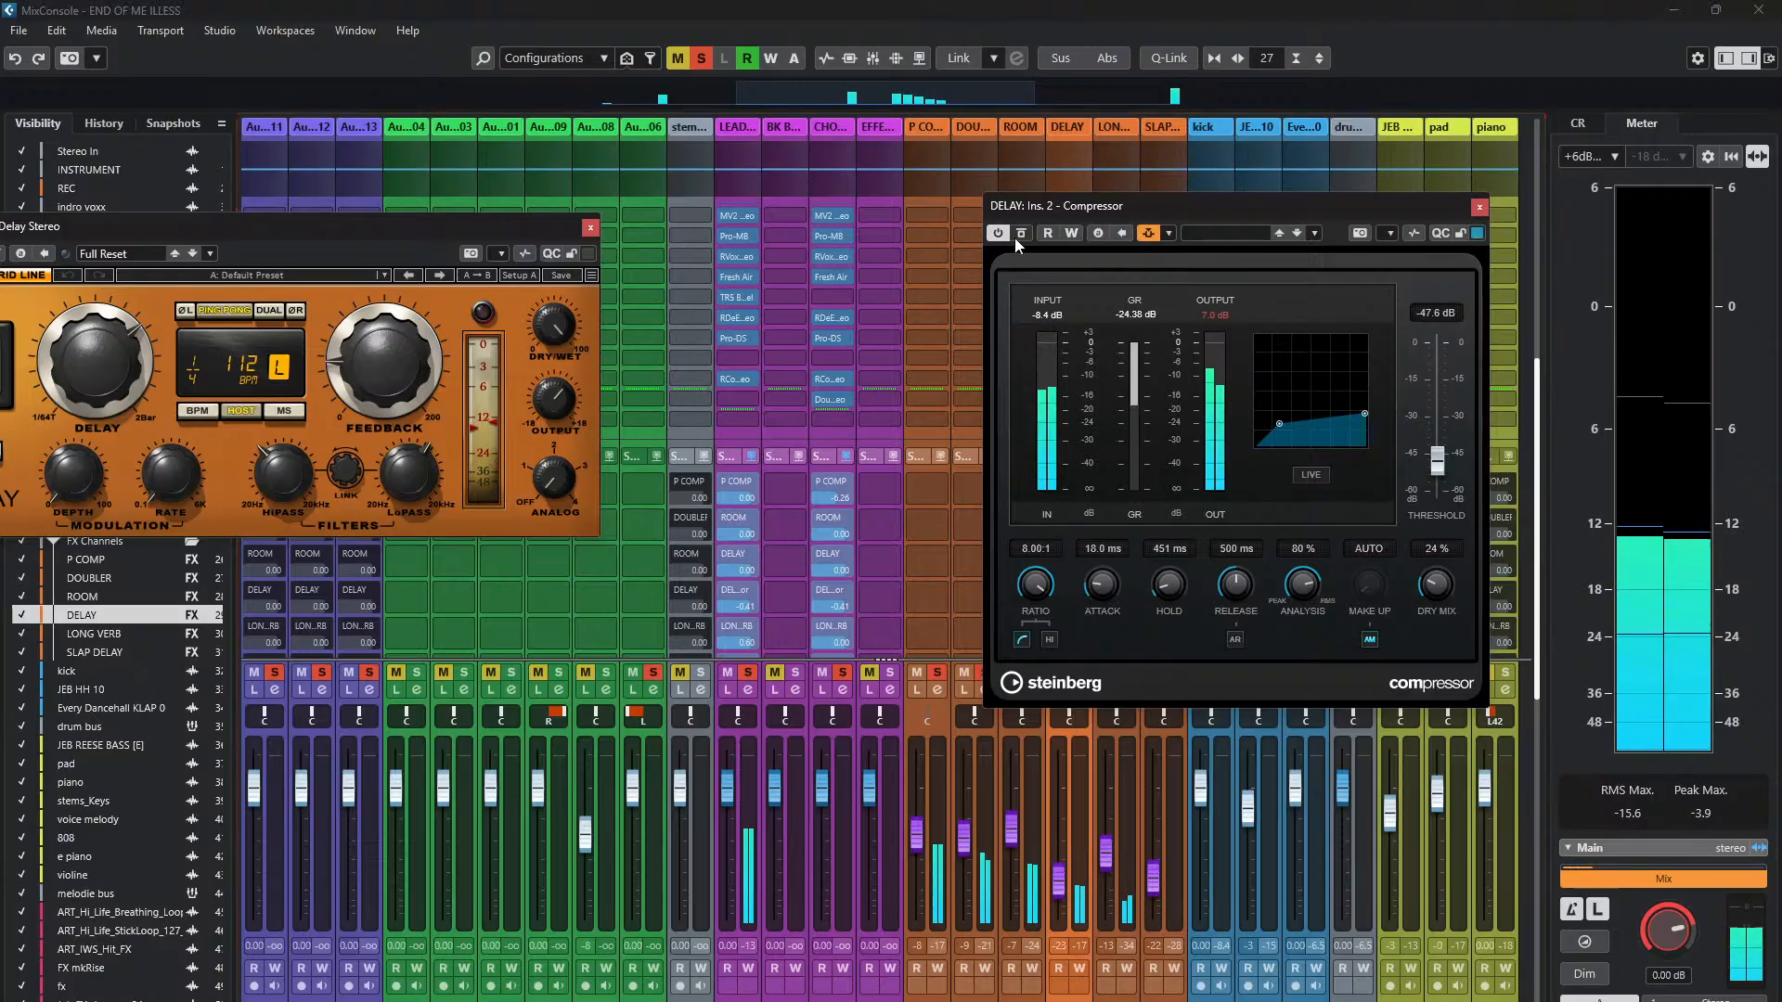
pyautogui.click(1017, 235)
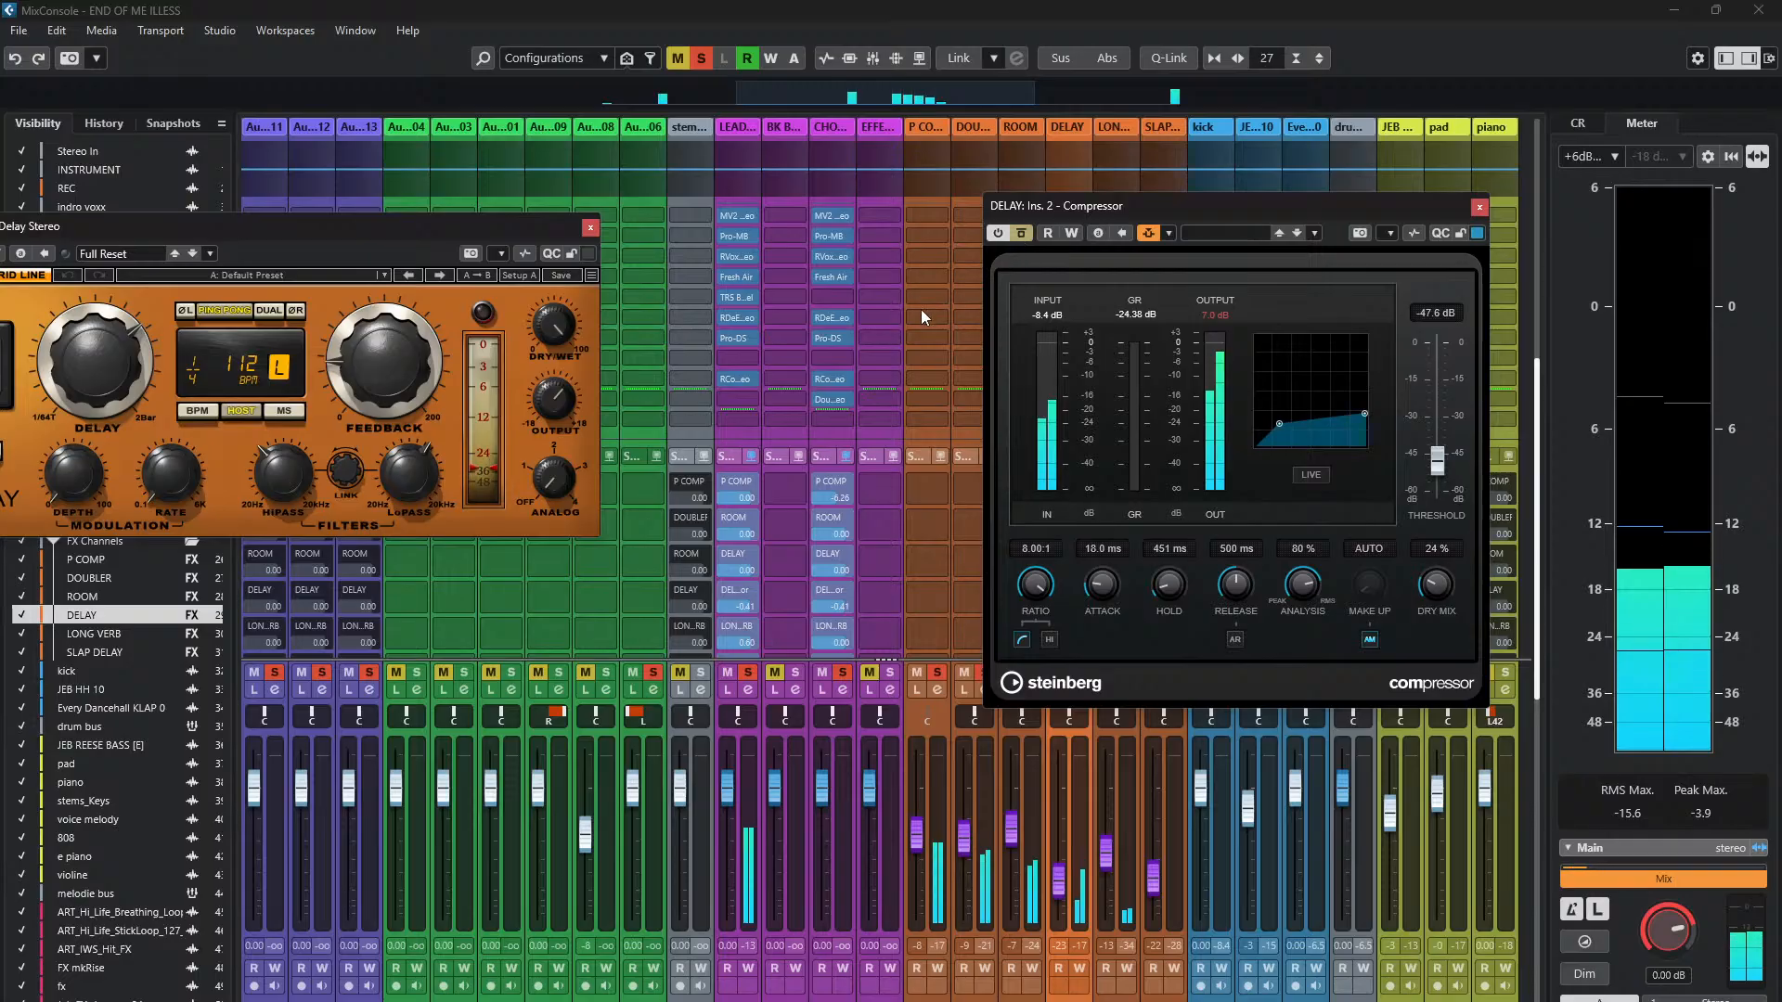
# - Reactivate the DELAY channel's Compressor and close both the Compressor and H-Delay windows
pyautogui.moveTo(494, 229); pyautogui.dragTo(742, 208)
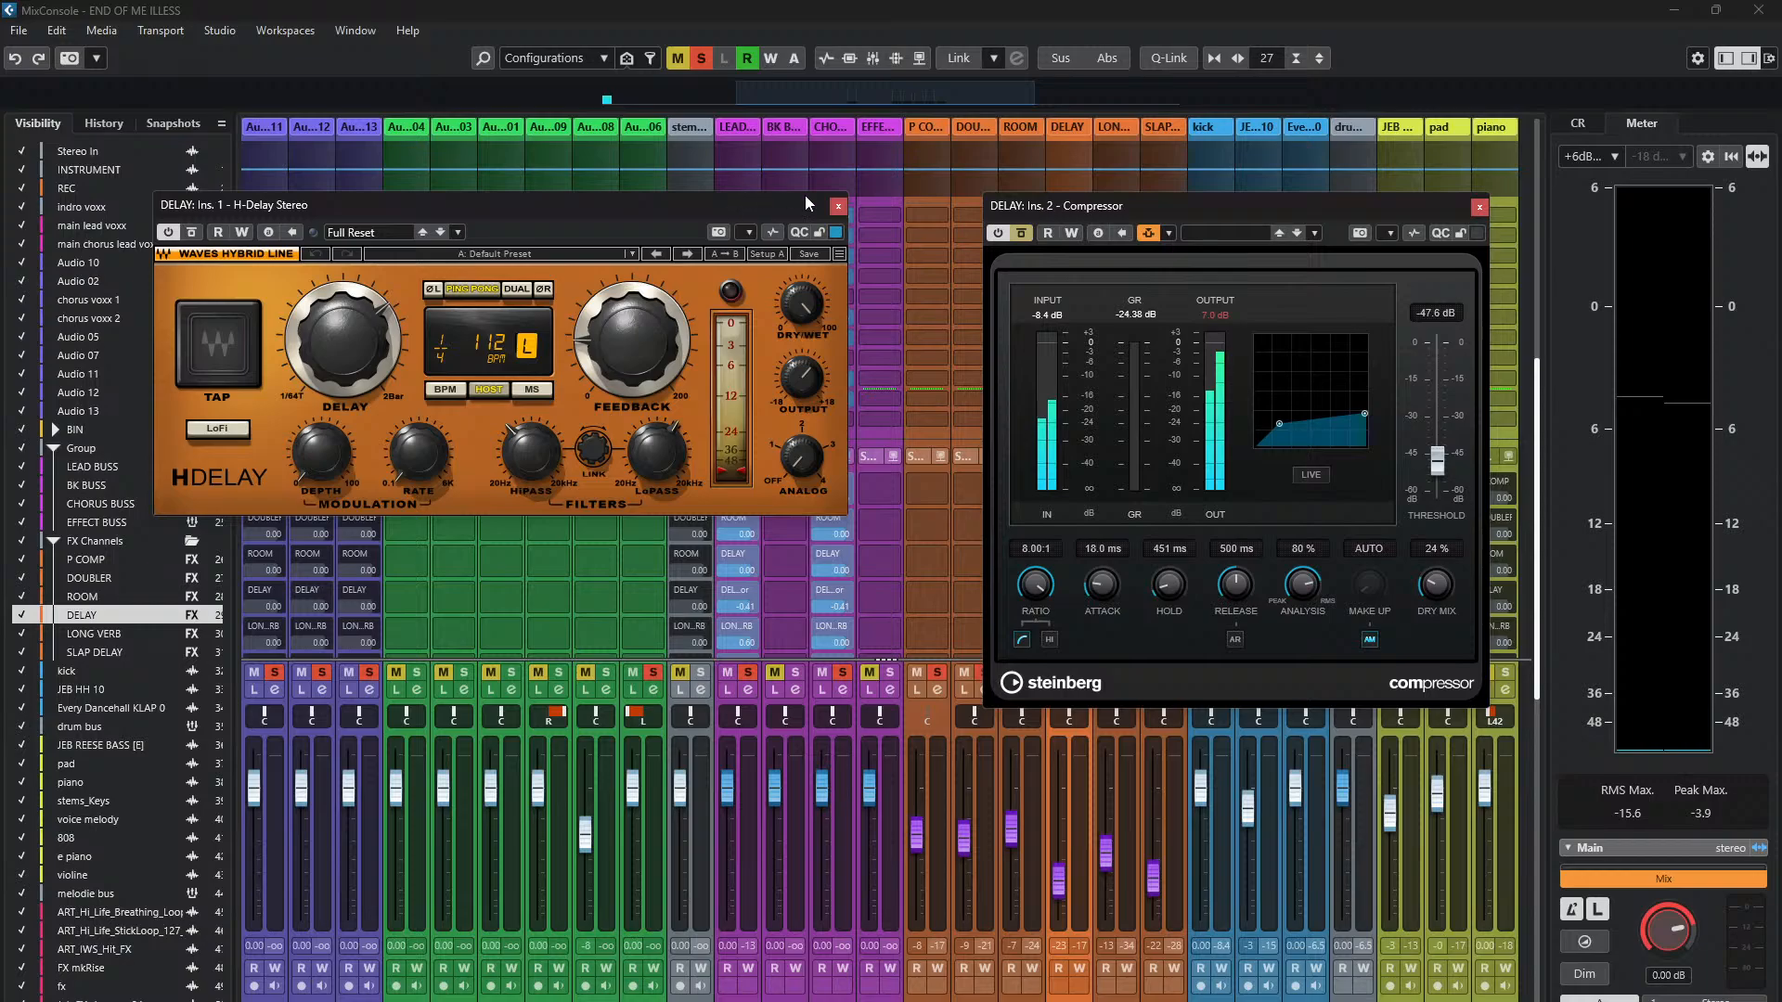
pyautogui.click(1017, 236)
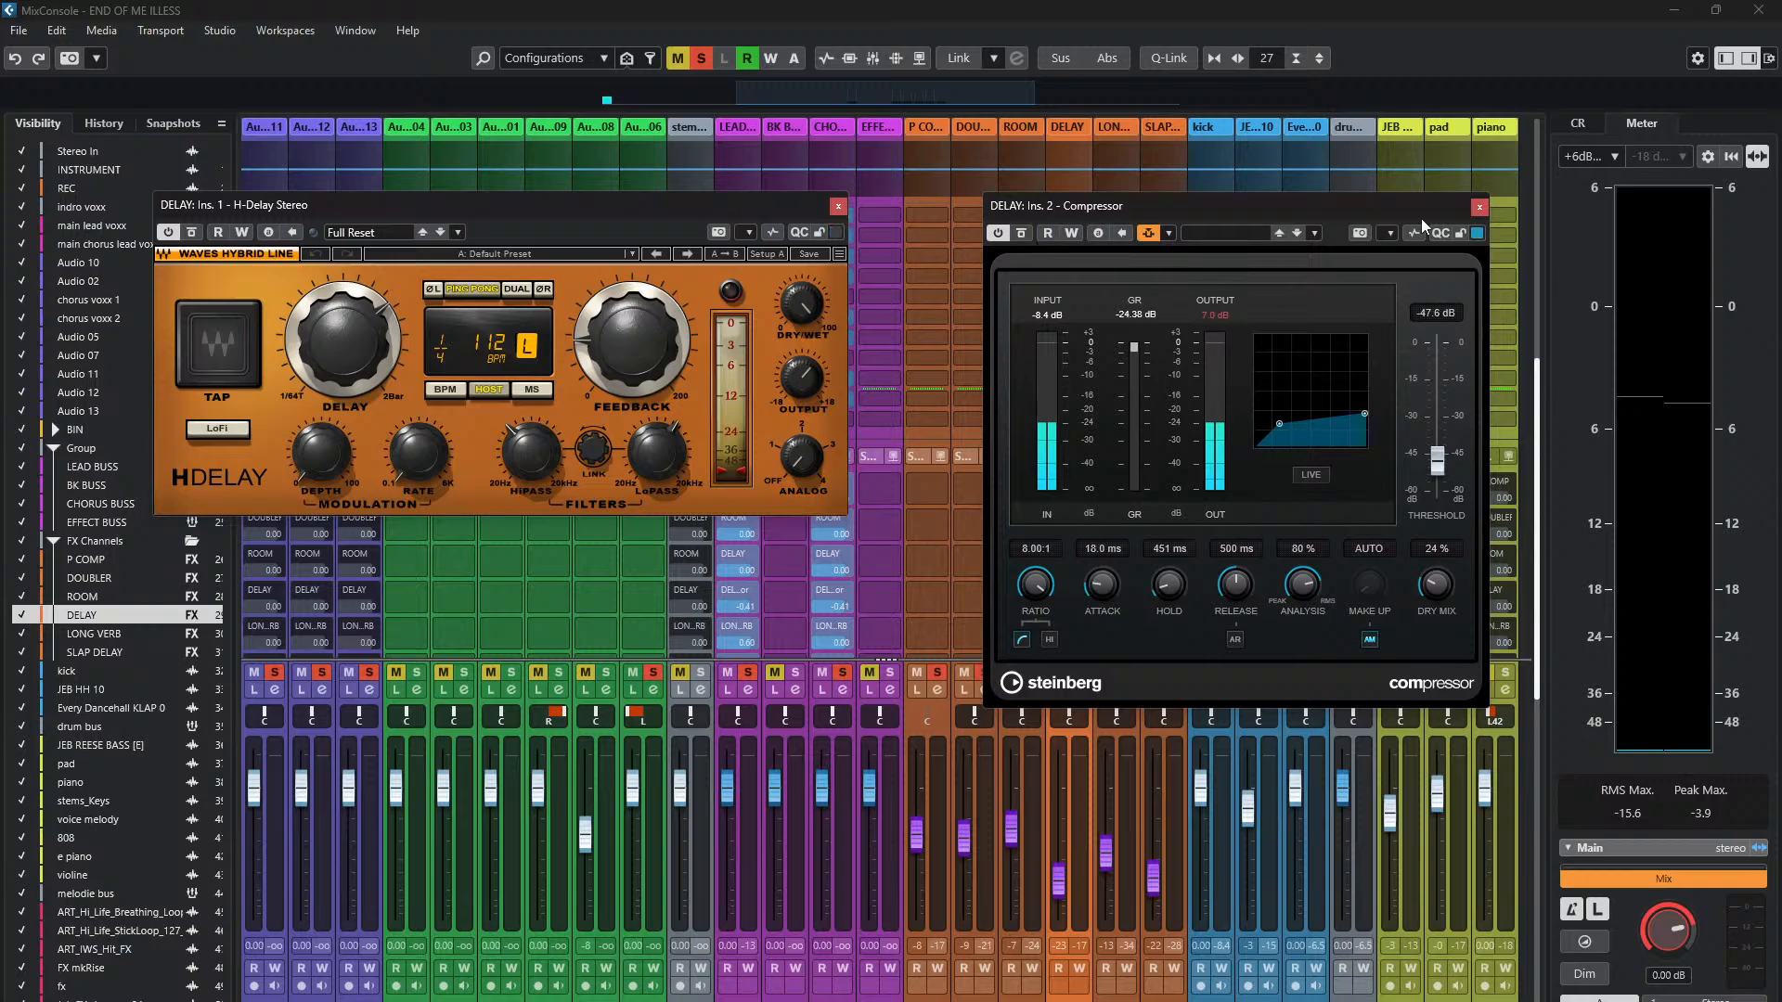
pyautogui.click(1479, 208)
pyautogui.click(838, 207)
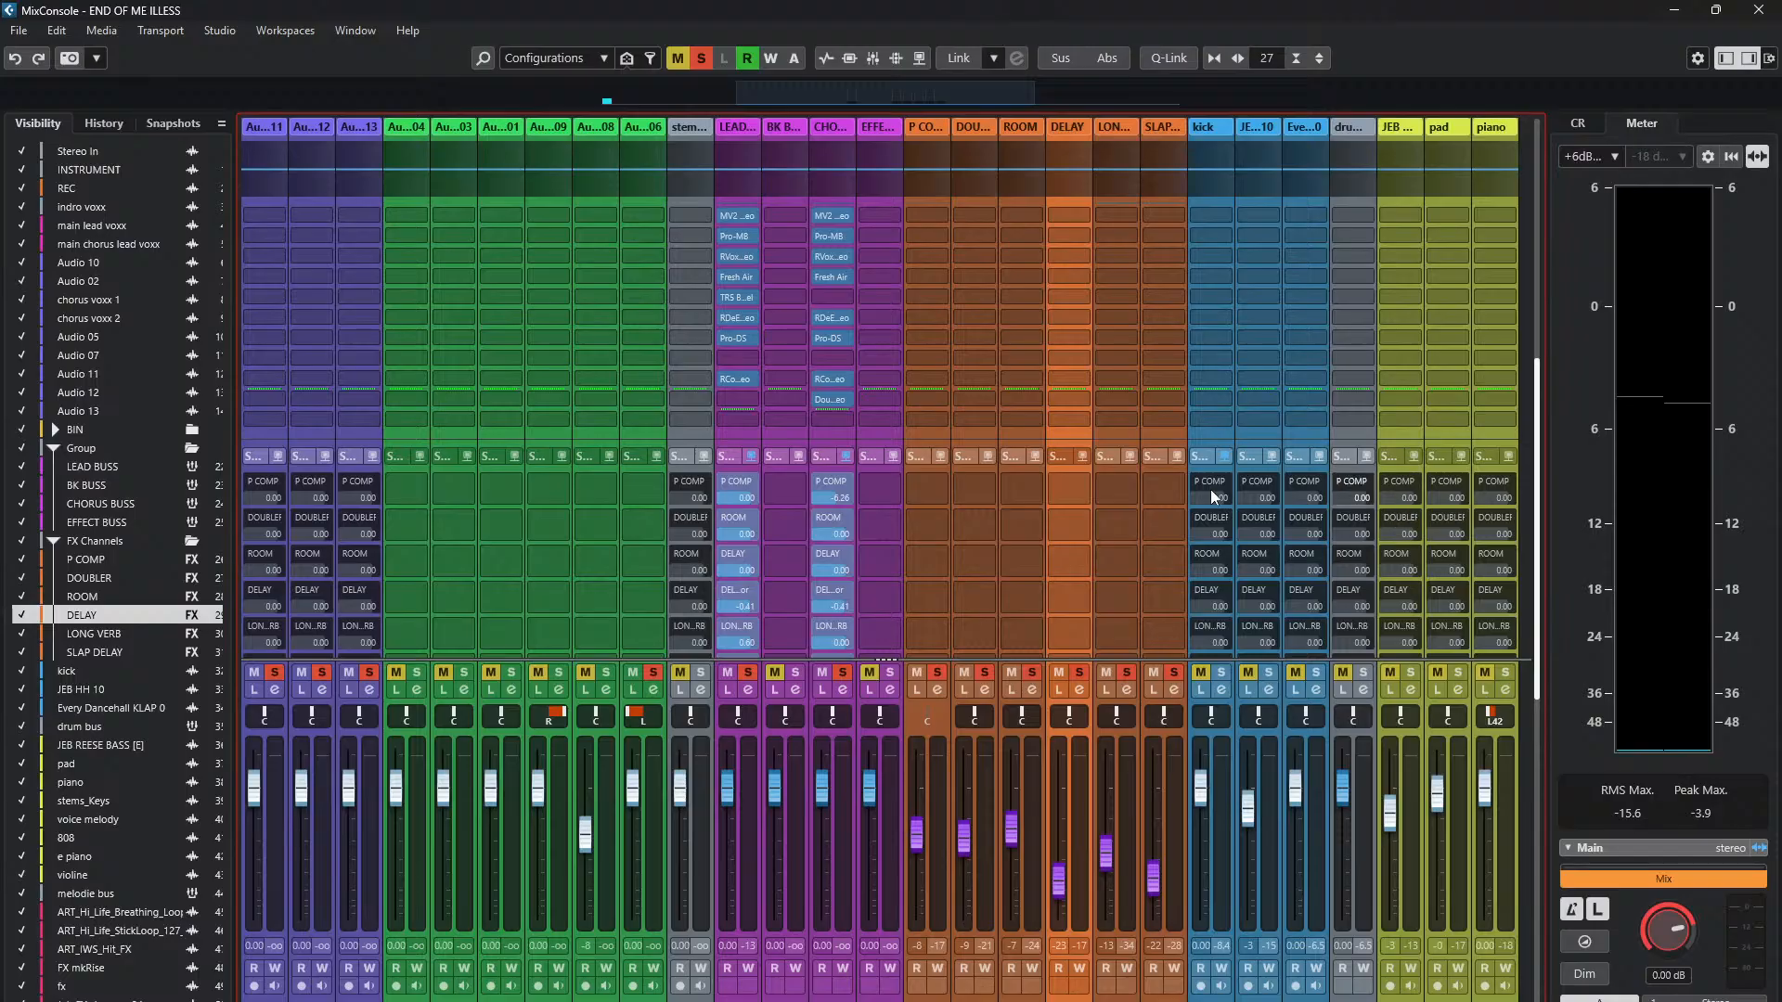
# - Look over the channels' effect sends and open the SLAP DELAY channel's H-Delay
pyautogui.moveTo(1537, 395); pyautogui.dragTo(1536, 517)
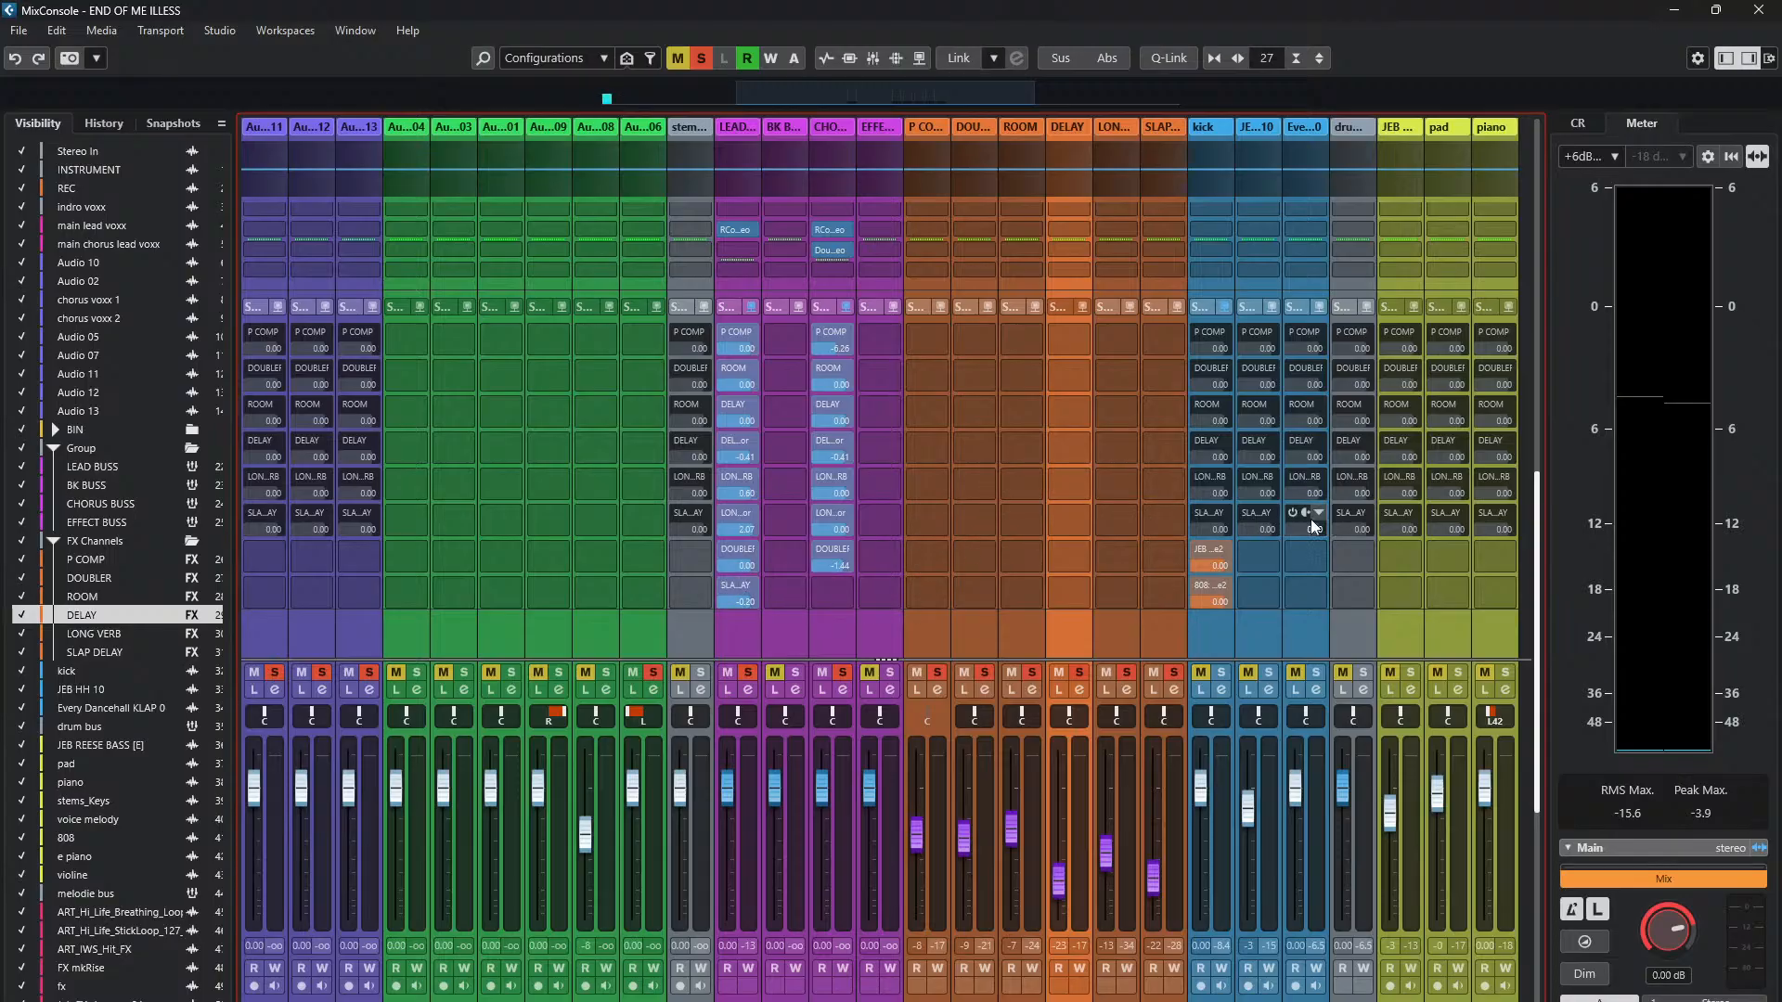
pyautogui.moveTo(1541, 509); pyautogui.dragTo(1542, 239)
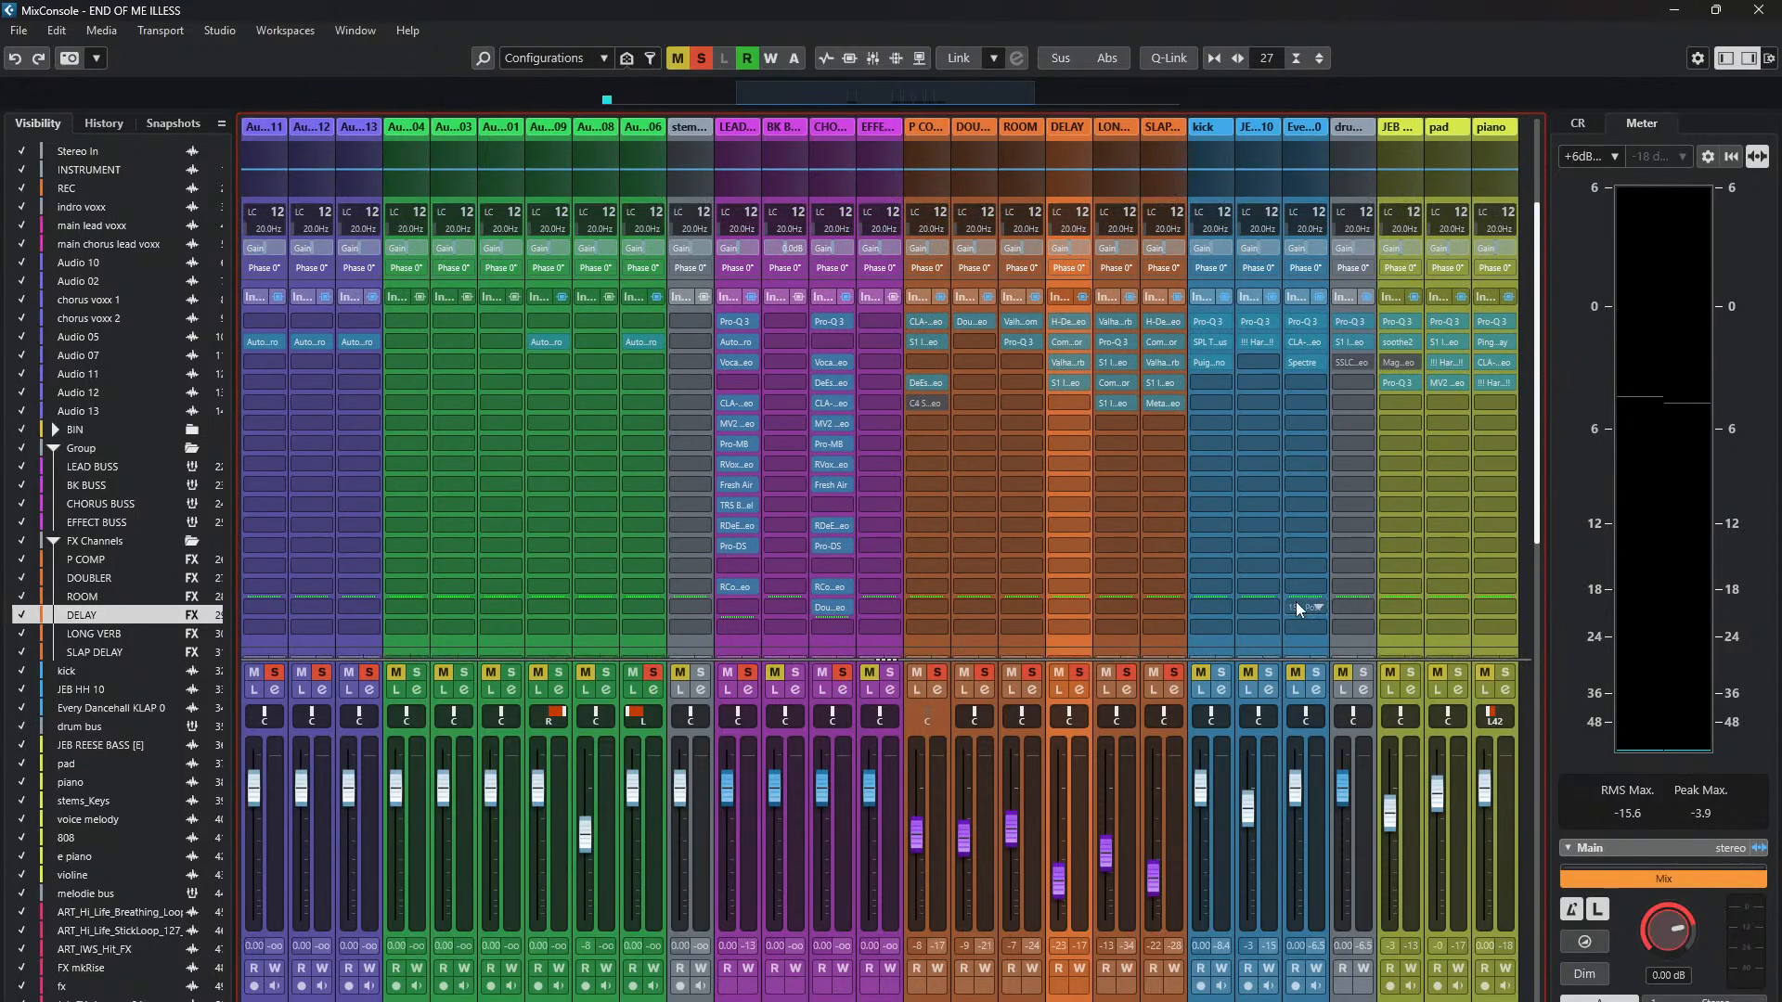
pyautogui.click(1162, 321)
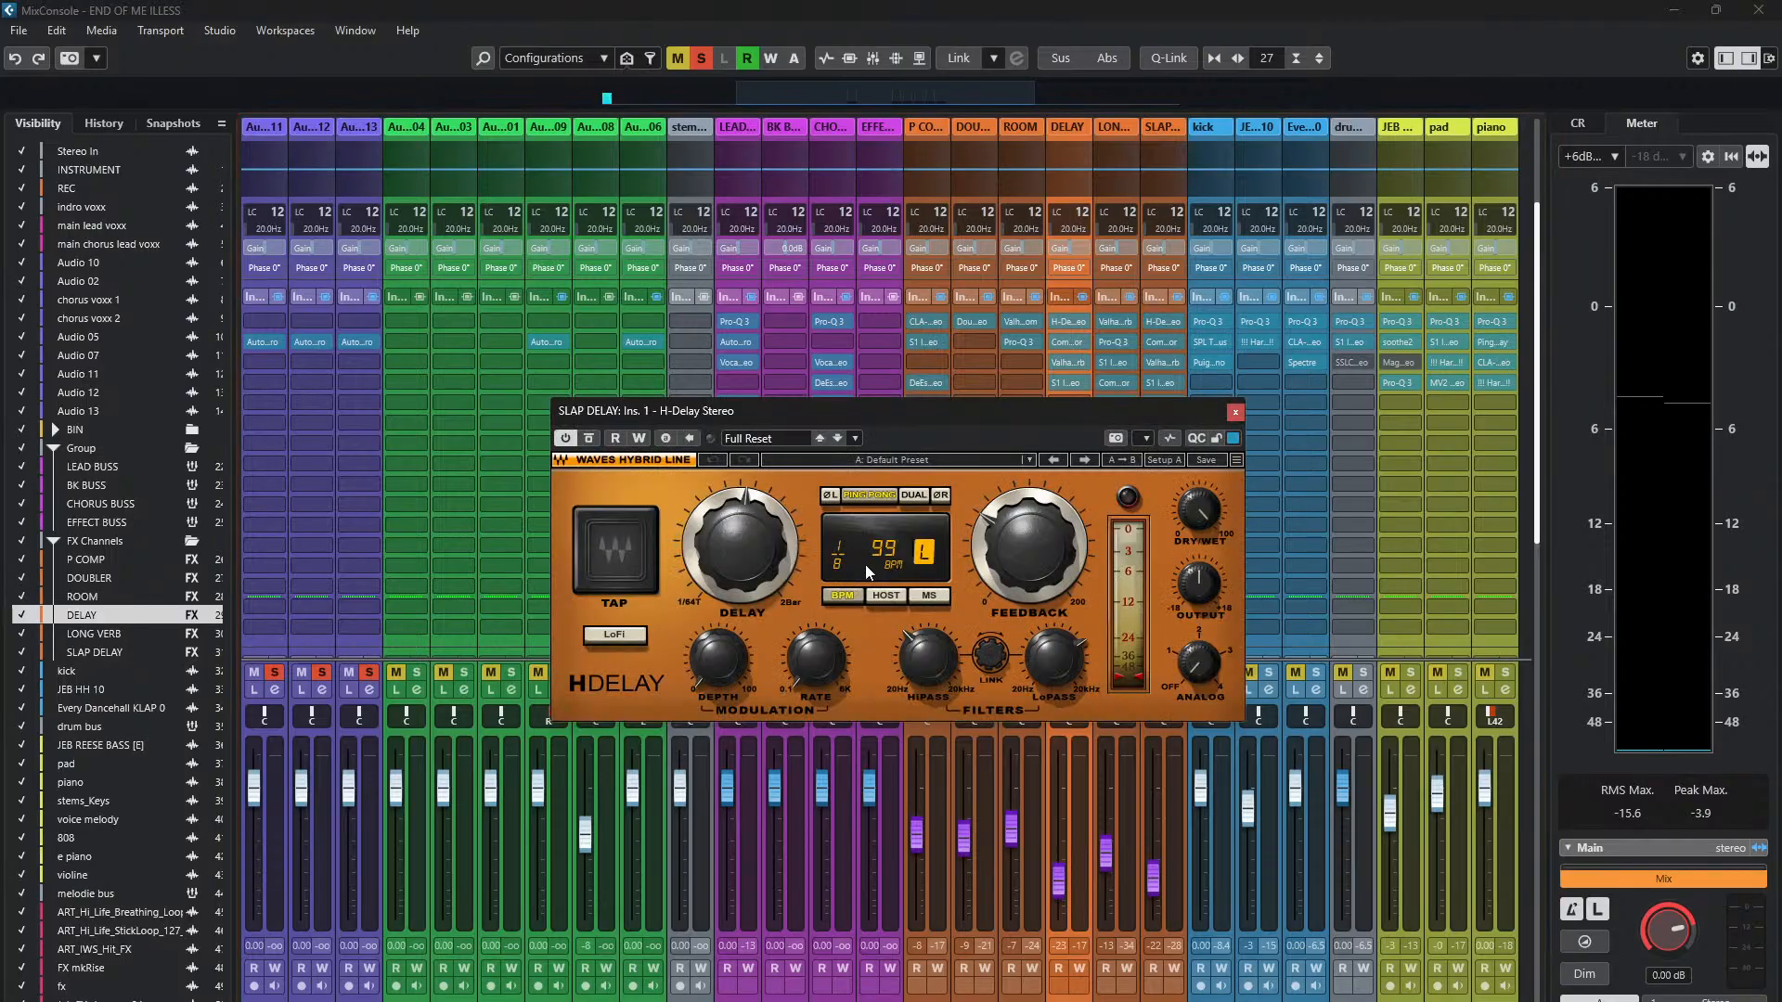
pyautogui.moveTo(1000, 405); pyautogui.dragTo(1067, 373)
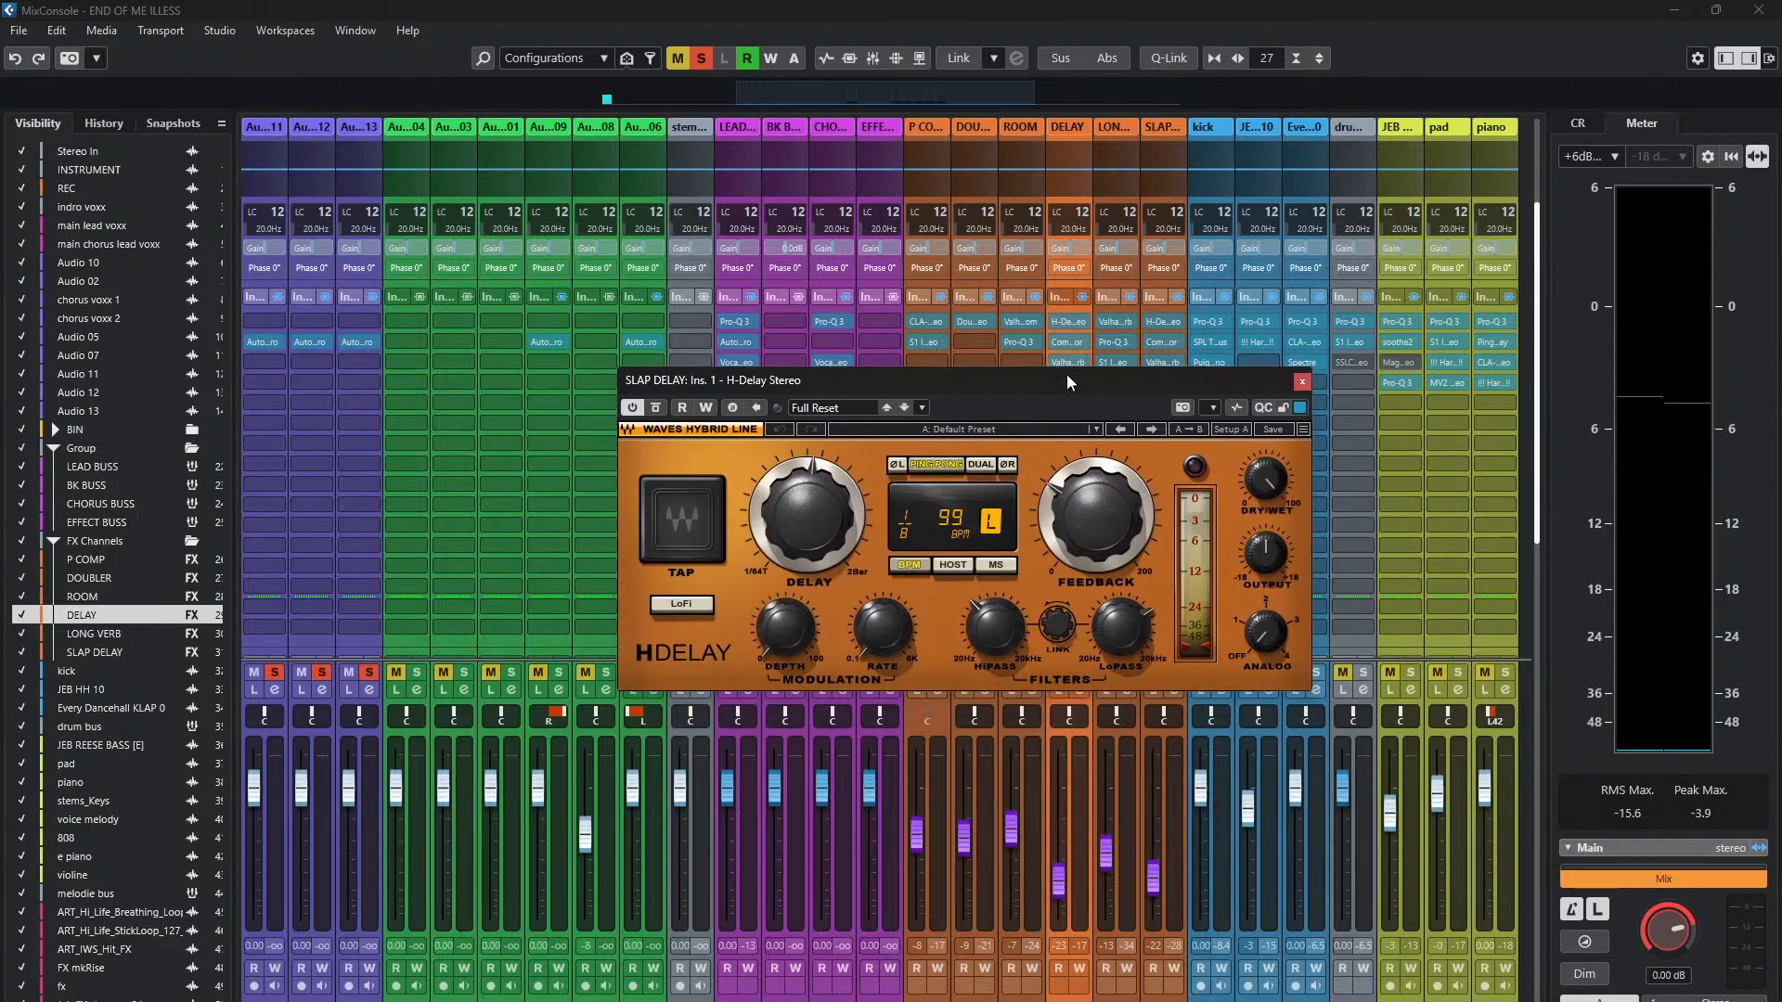
# - During playback, invert the left phase in the SLAP DELAY's H-Delay with Ping Pong on, and match its BPM mode to the host's 112 BPM
pyautogui.press('space')
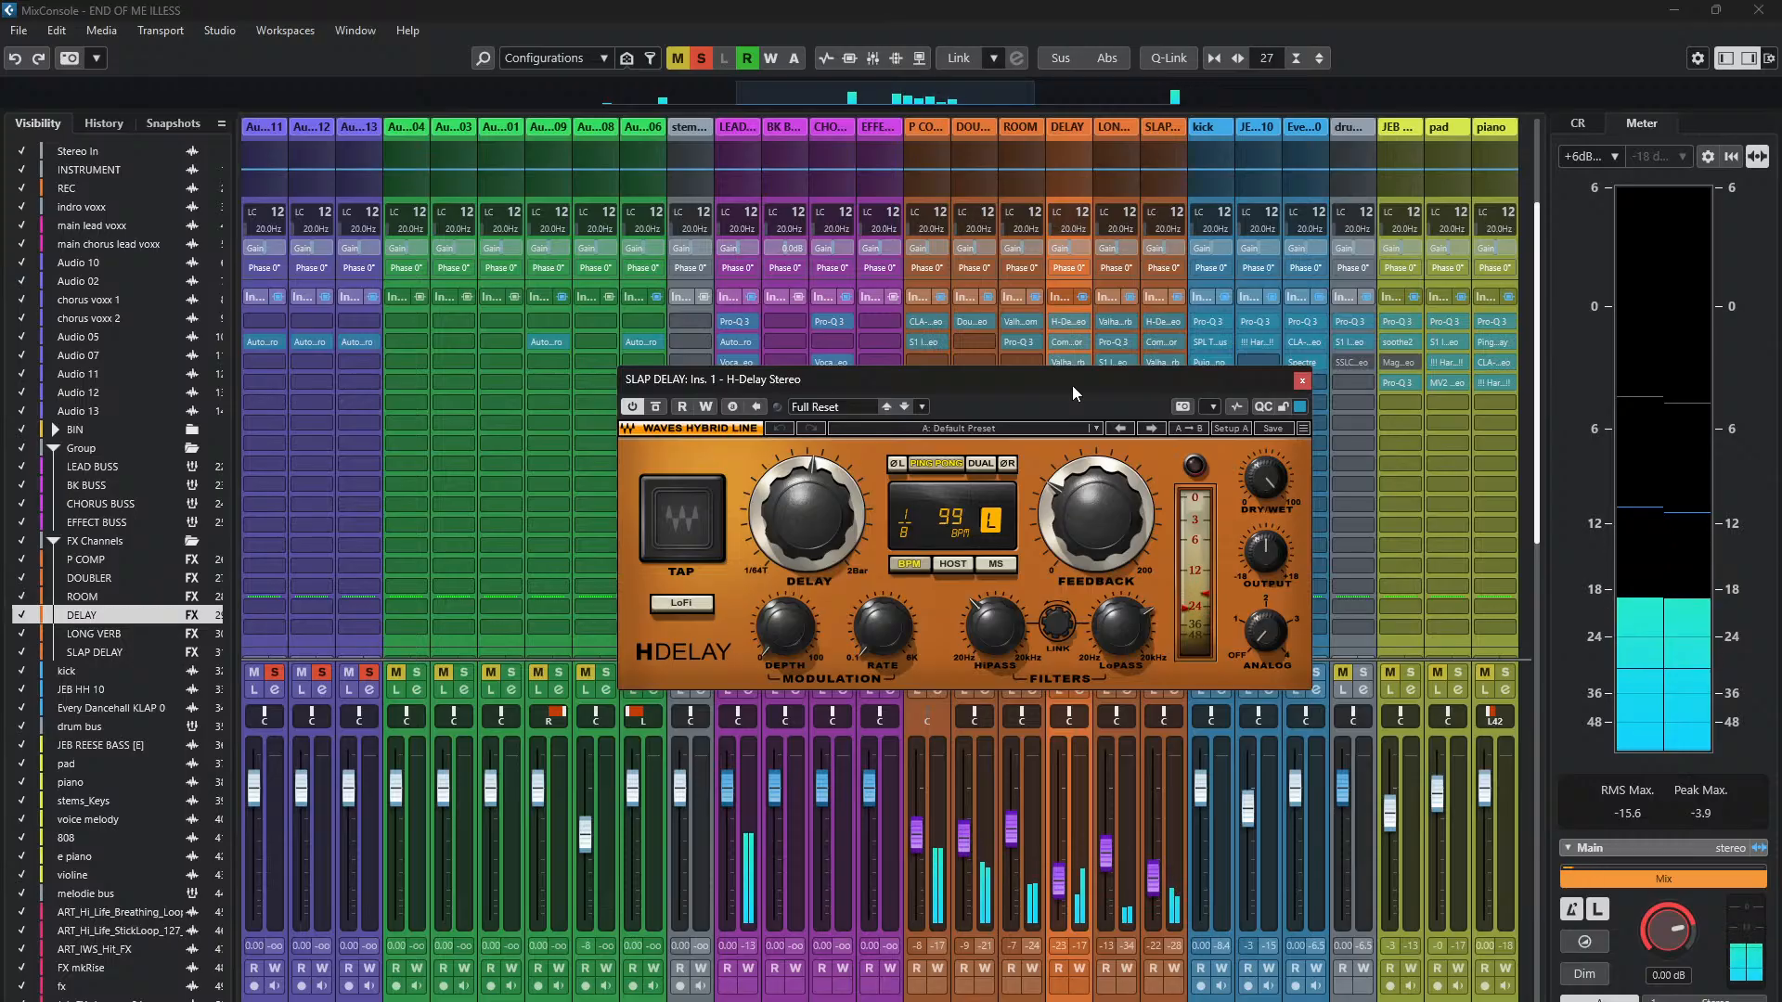
pyautogui.click(950, 470)
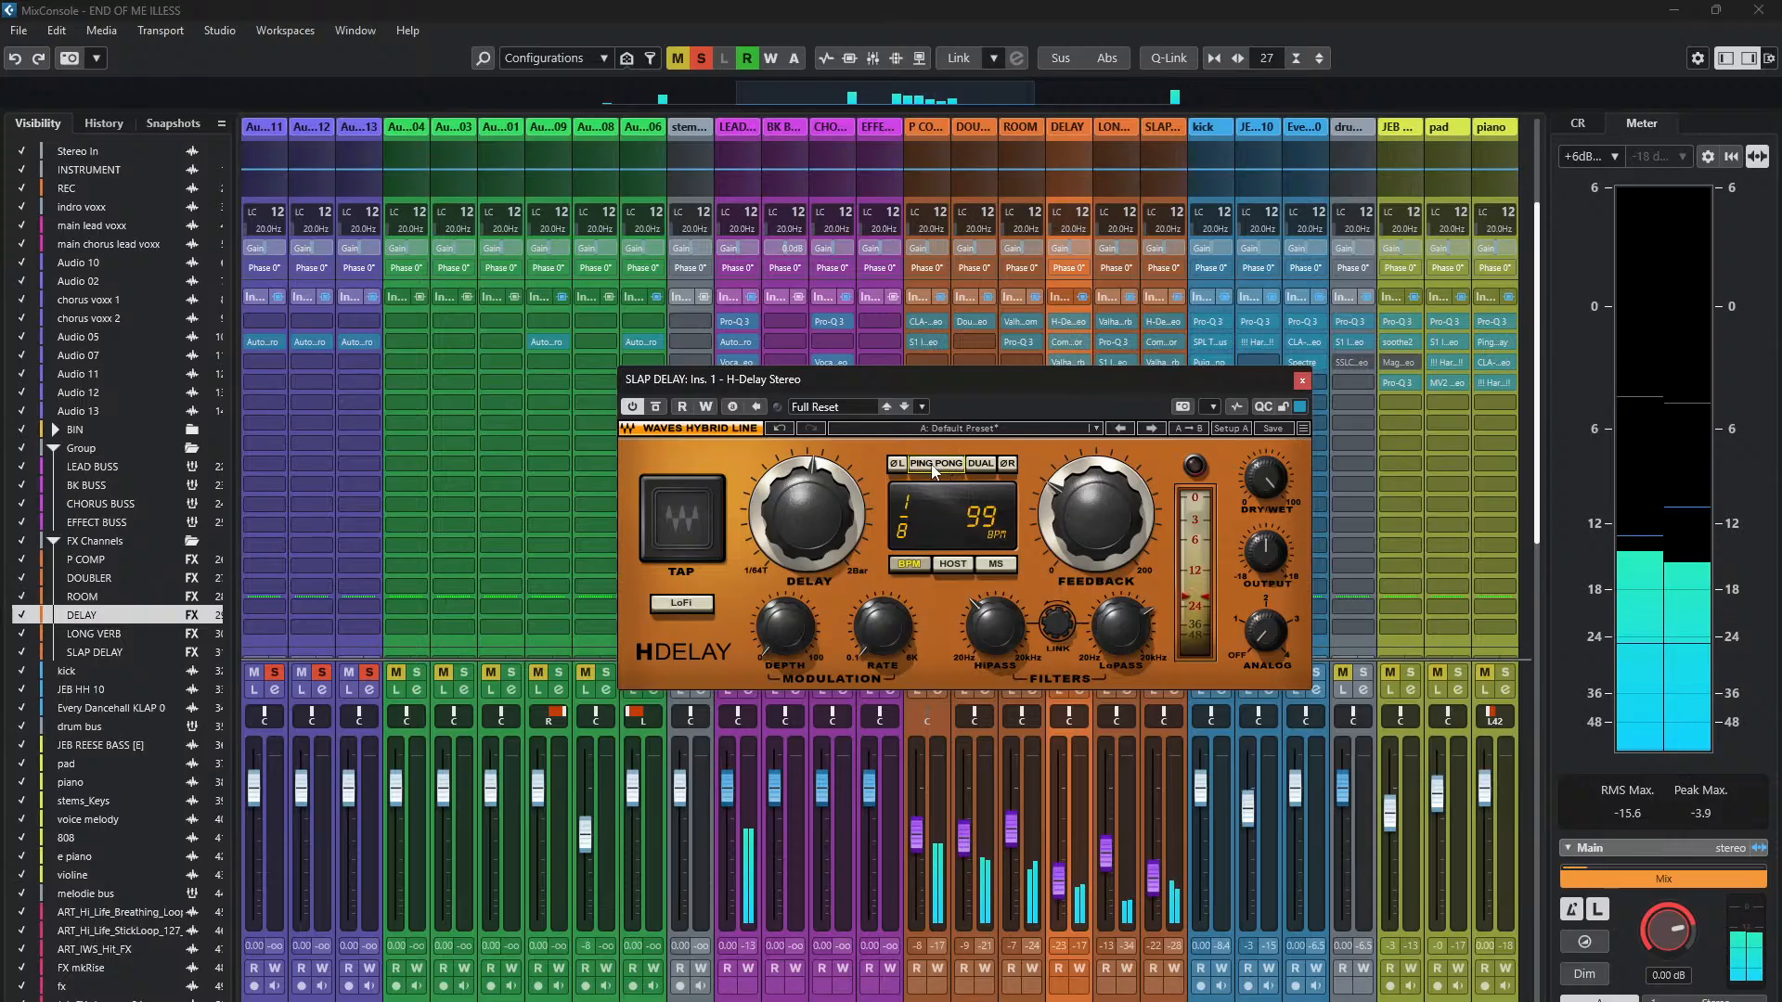
pyautogui.click(897, 463)
pyautogui.click(936, 465)
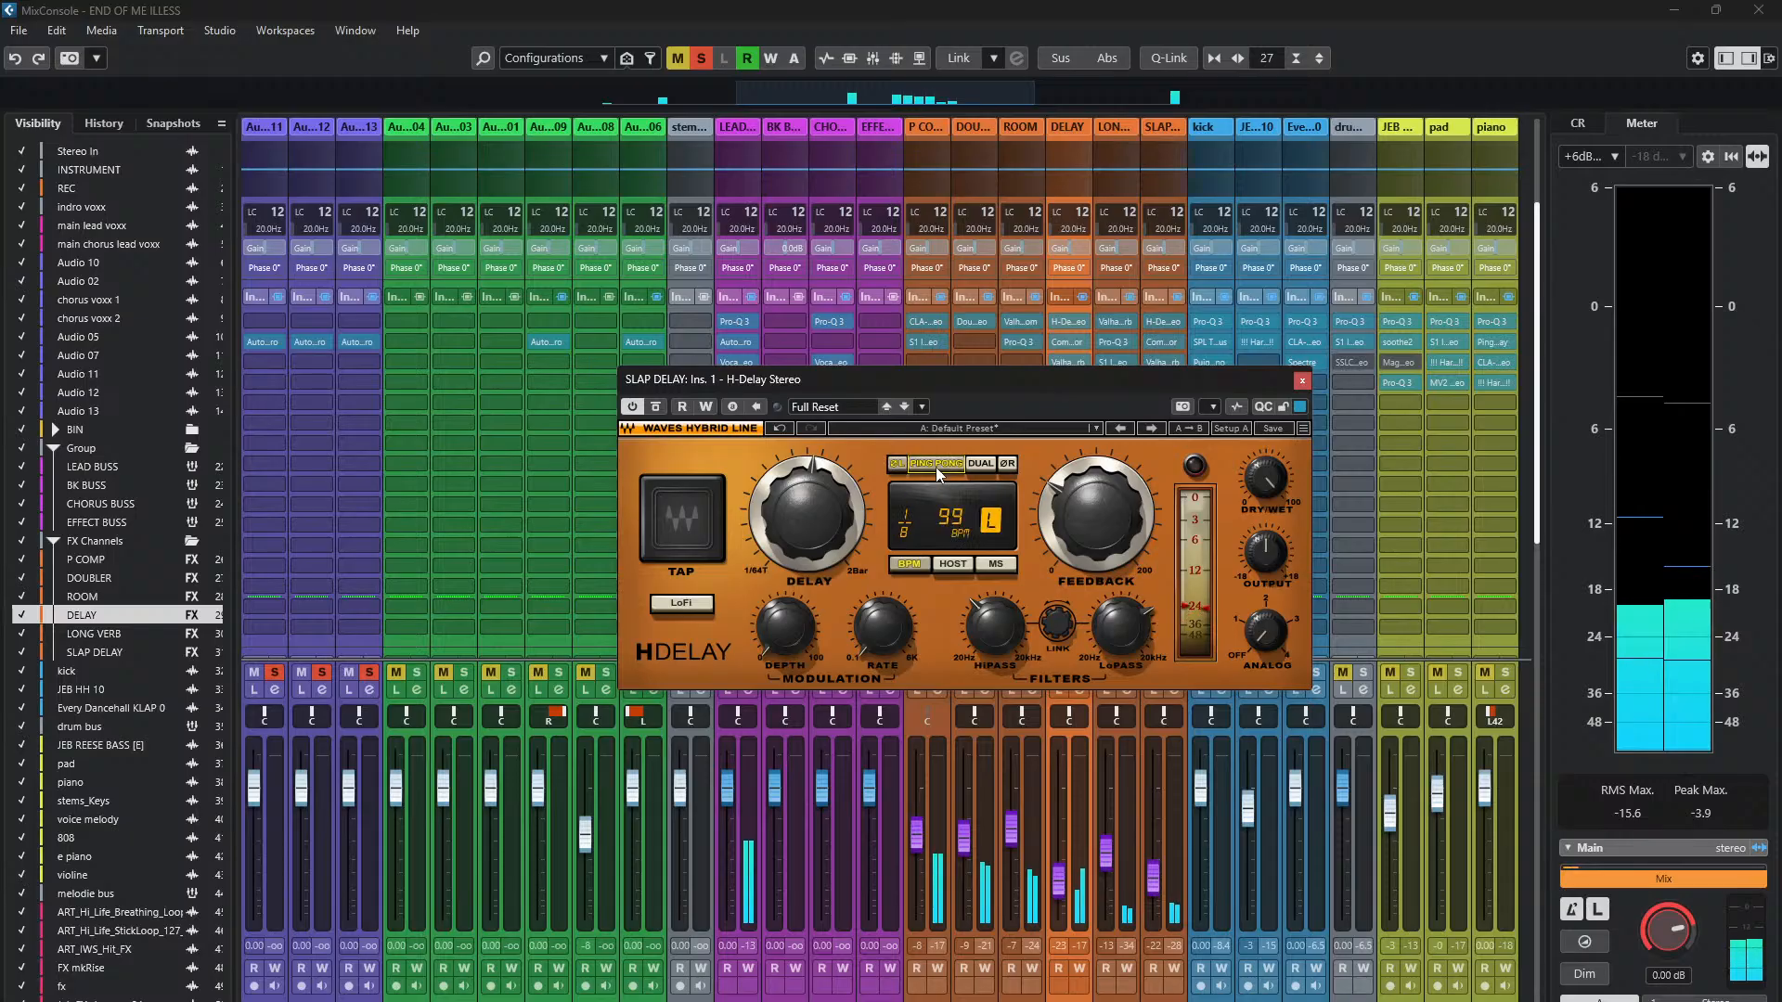
pyautogui.click(947, 564)
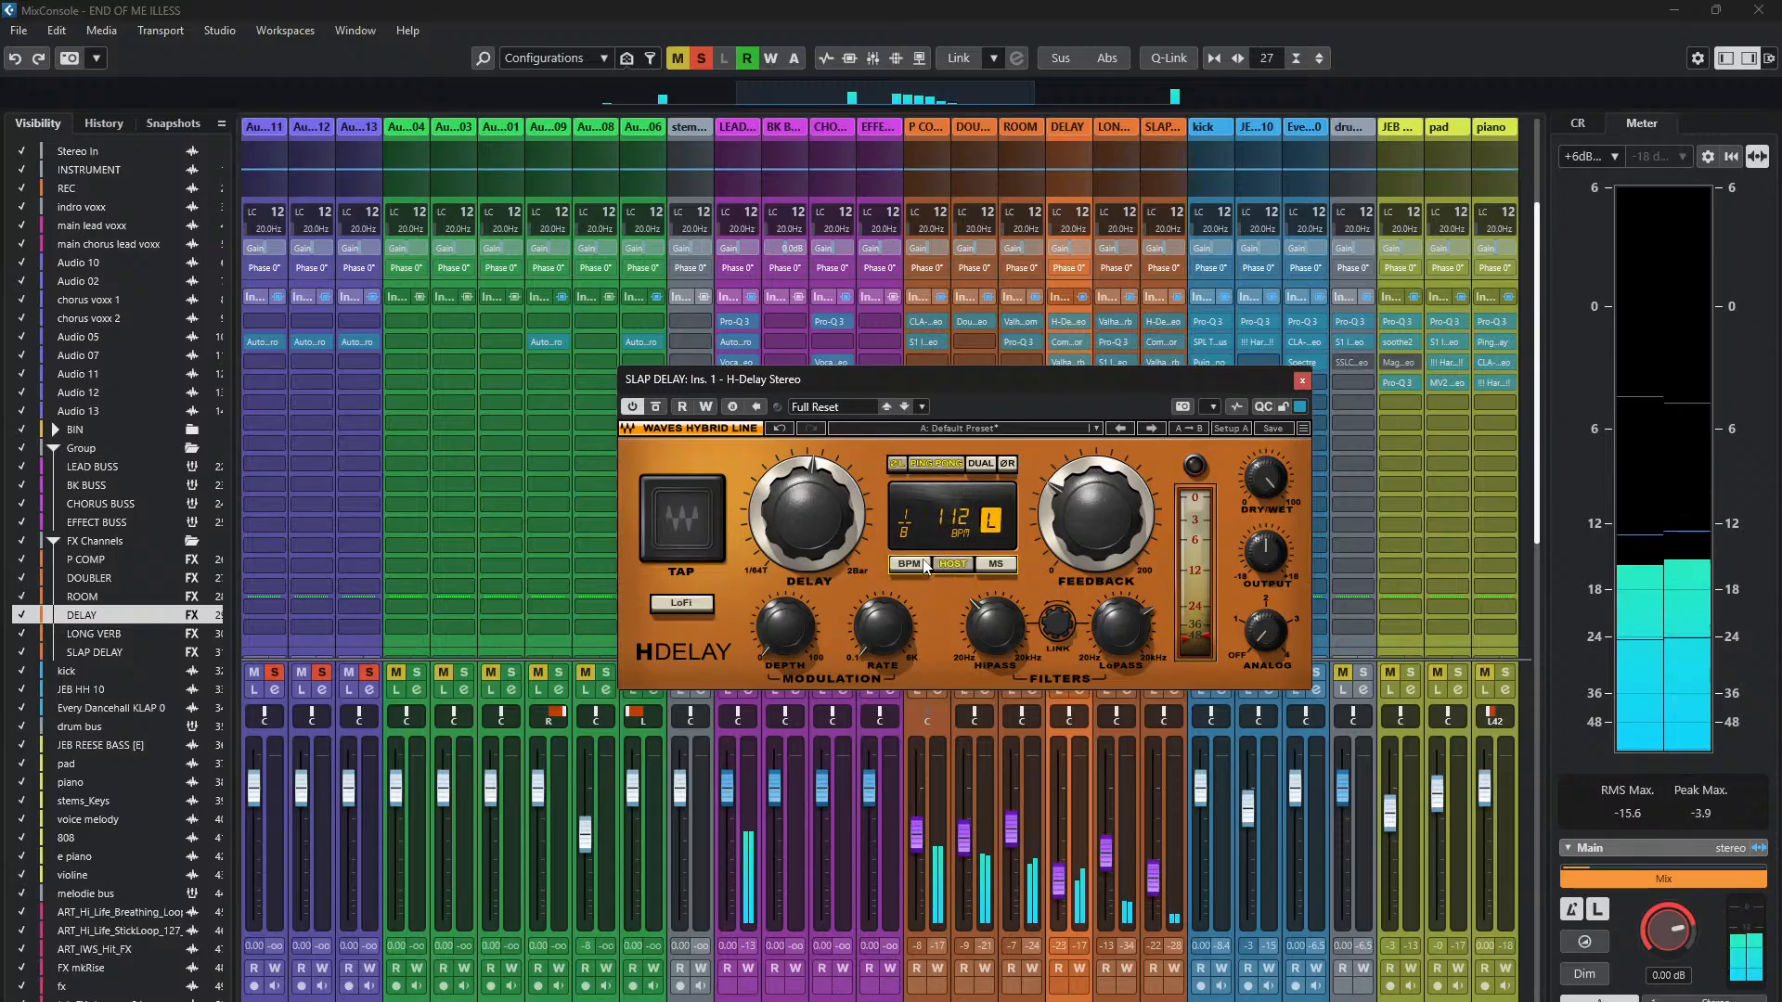
pyautogui.click(915, 566)
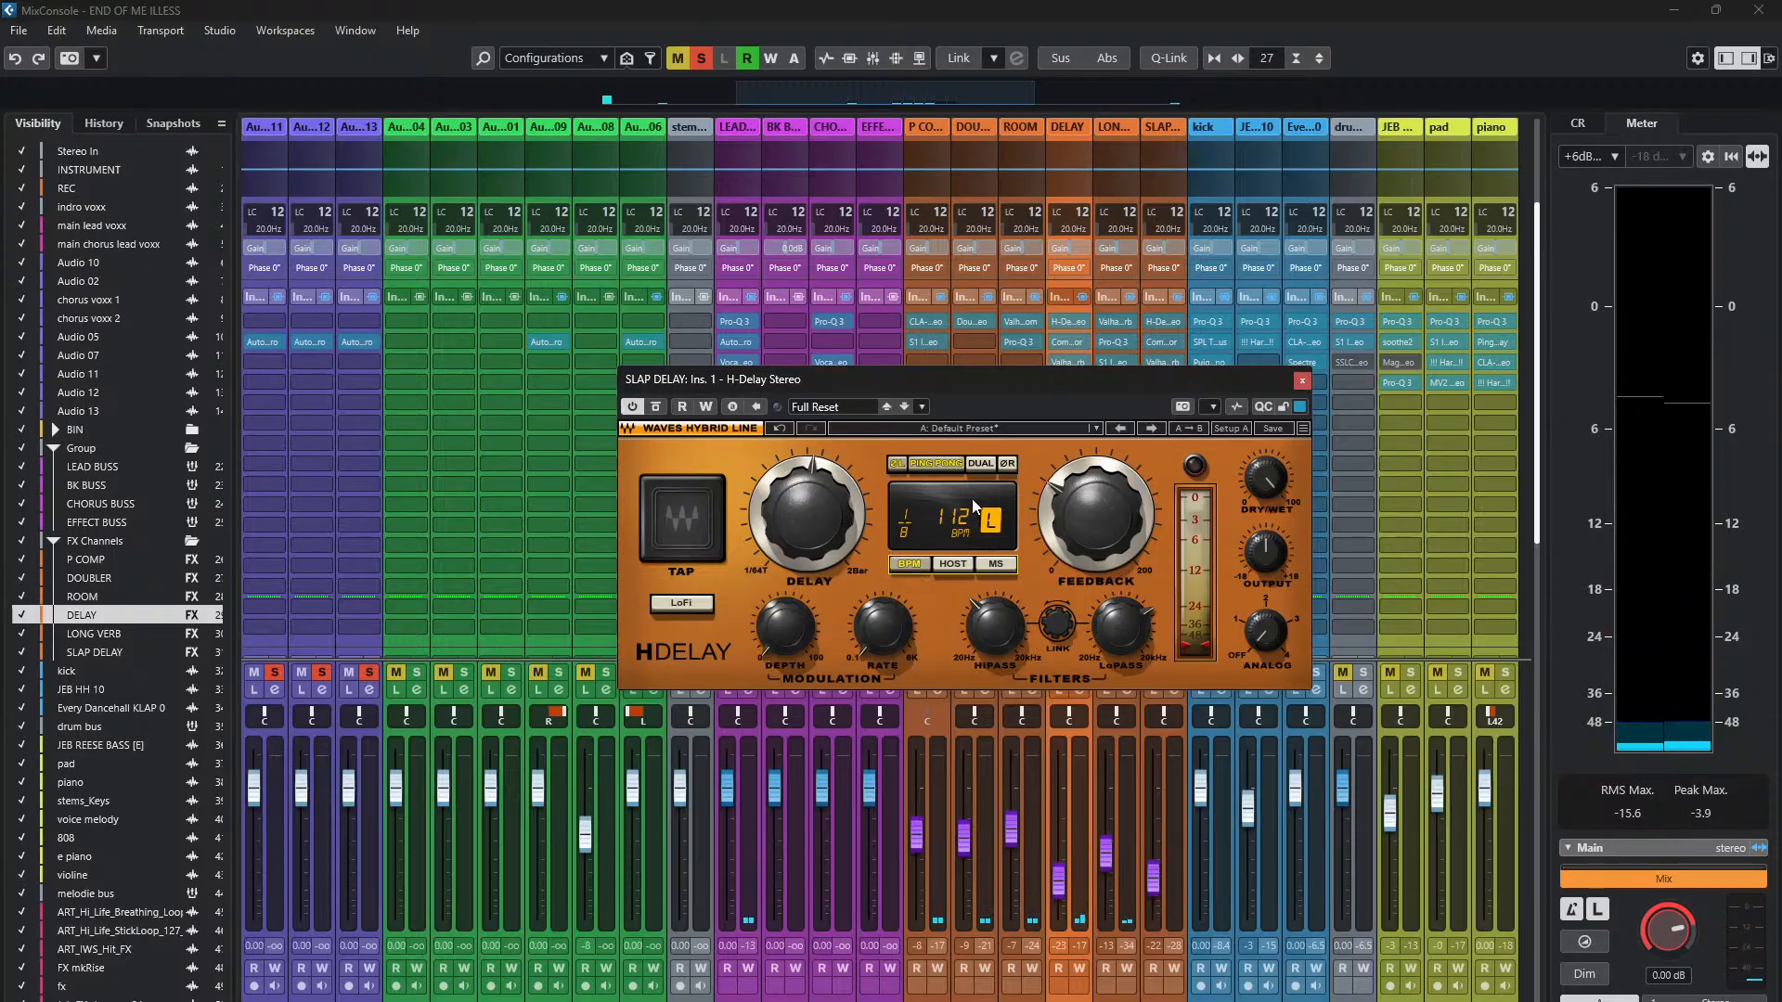
# - Check the low-pass and high-pass filters in the SLAP DELAY's H-Delay, and set its feedback to 18
pyautogui.moveTo(1071, 381); pyautogui.dragTo(953, 305)
pyautogui.click(1017, 562)
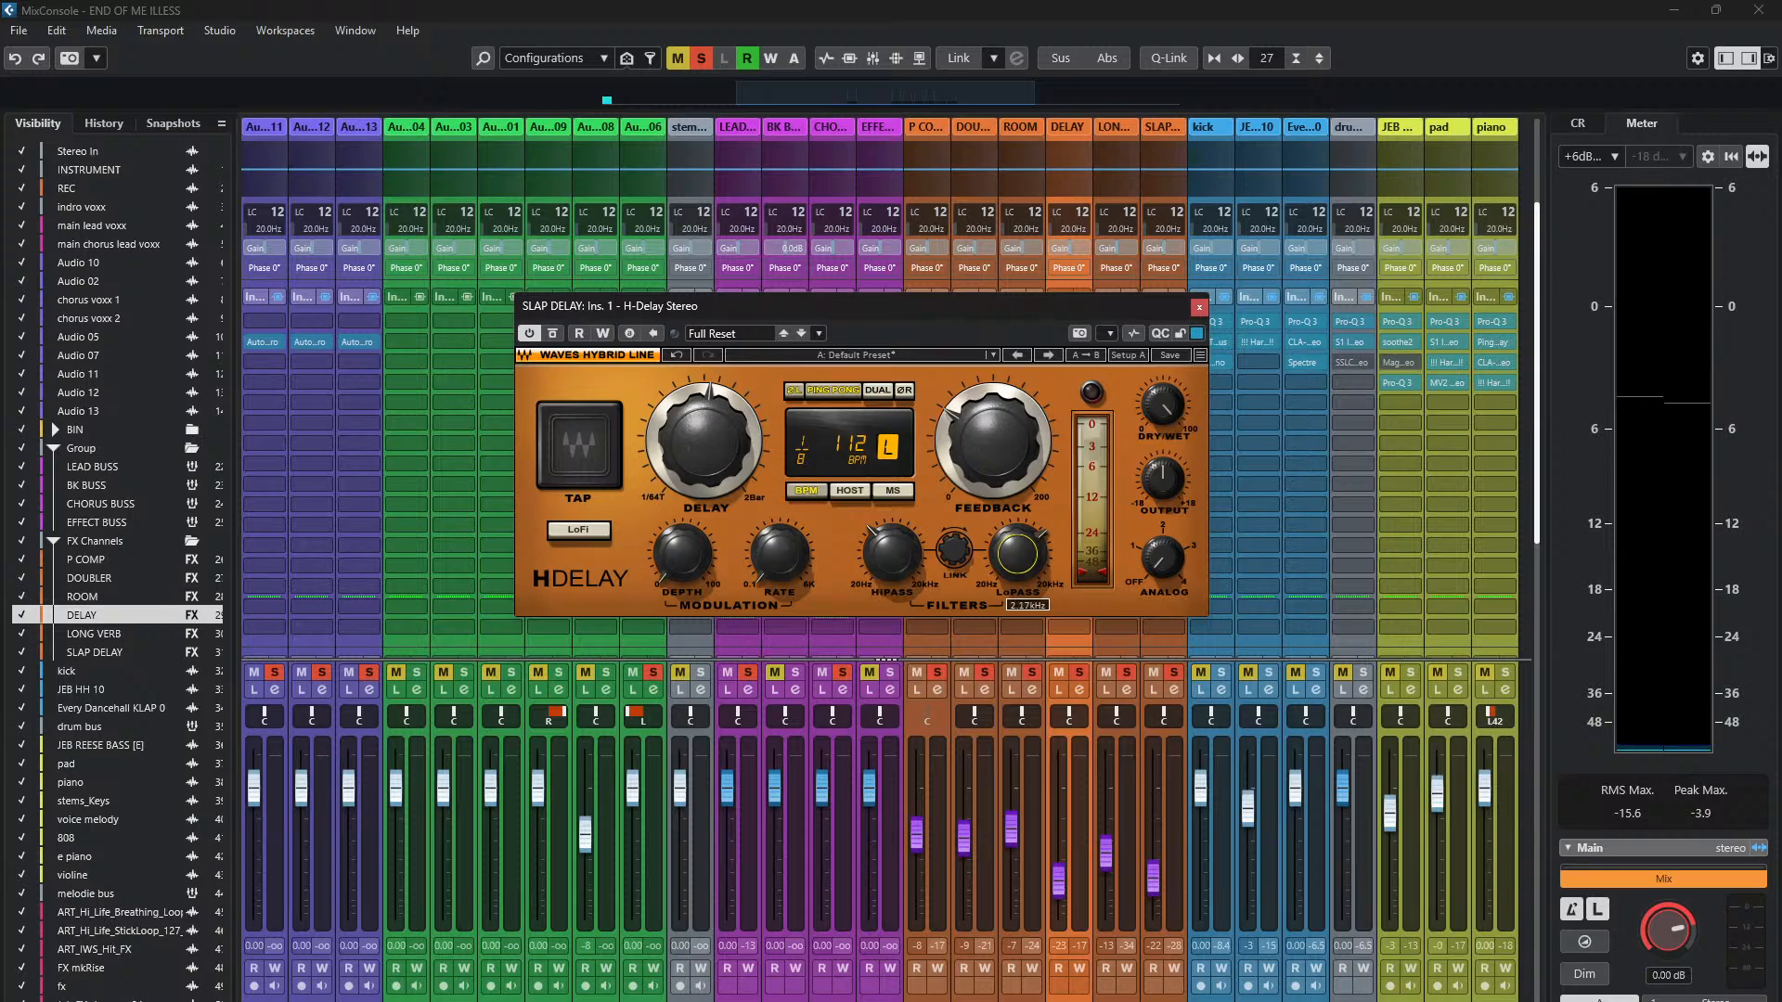
pyautogui.click(891, 553)
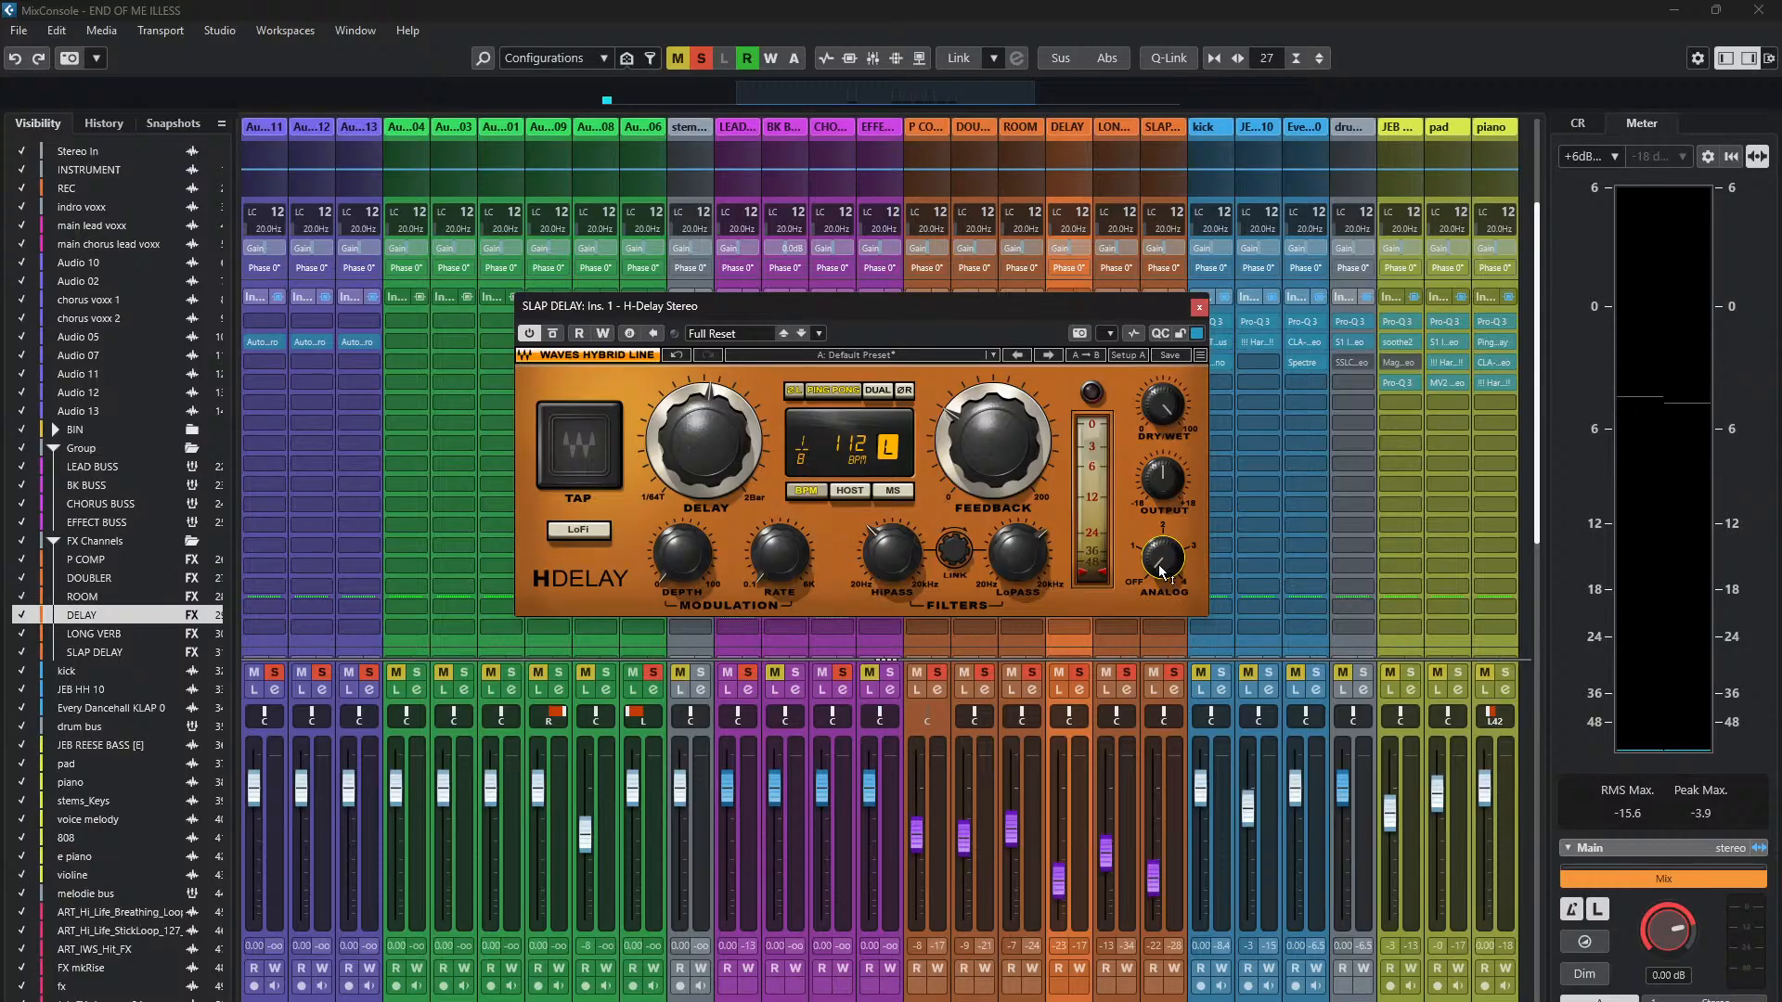
pyautogui.moveTo(995, 430); pyautogui.dragTo(995, 483)
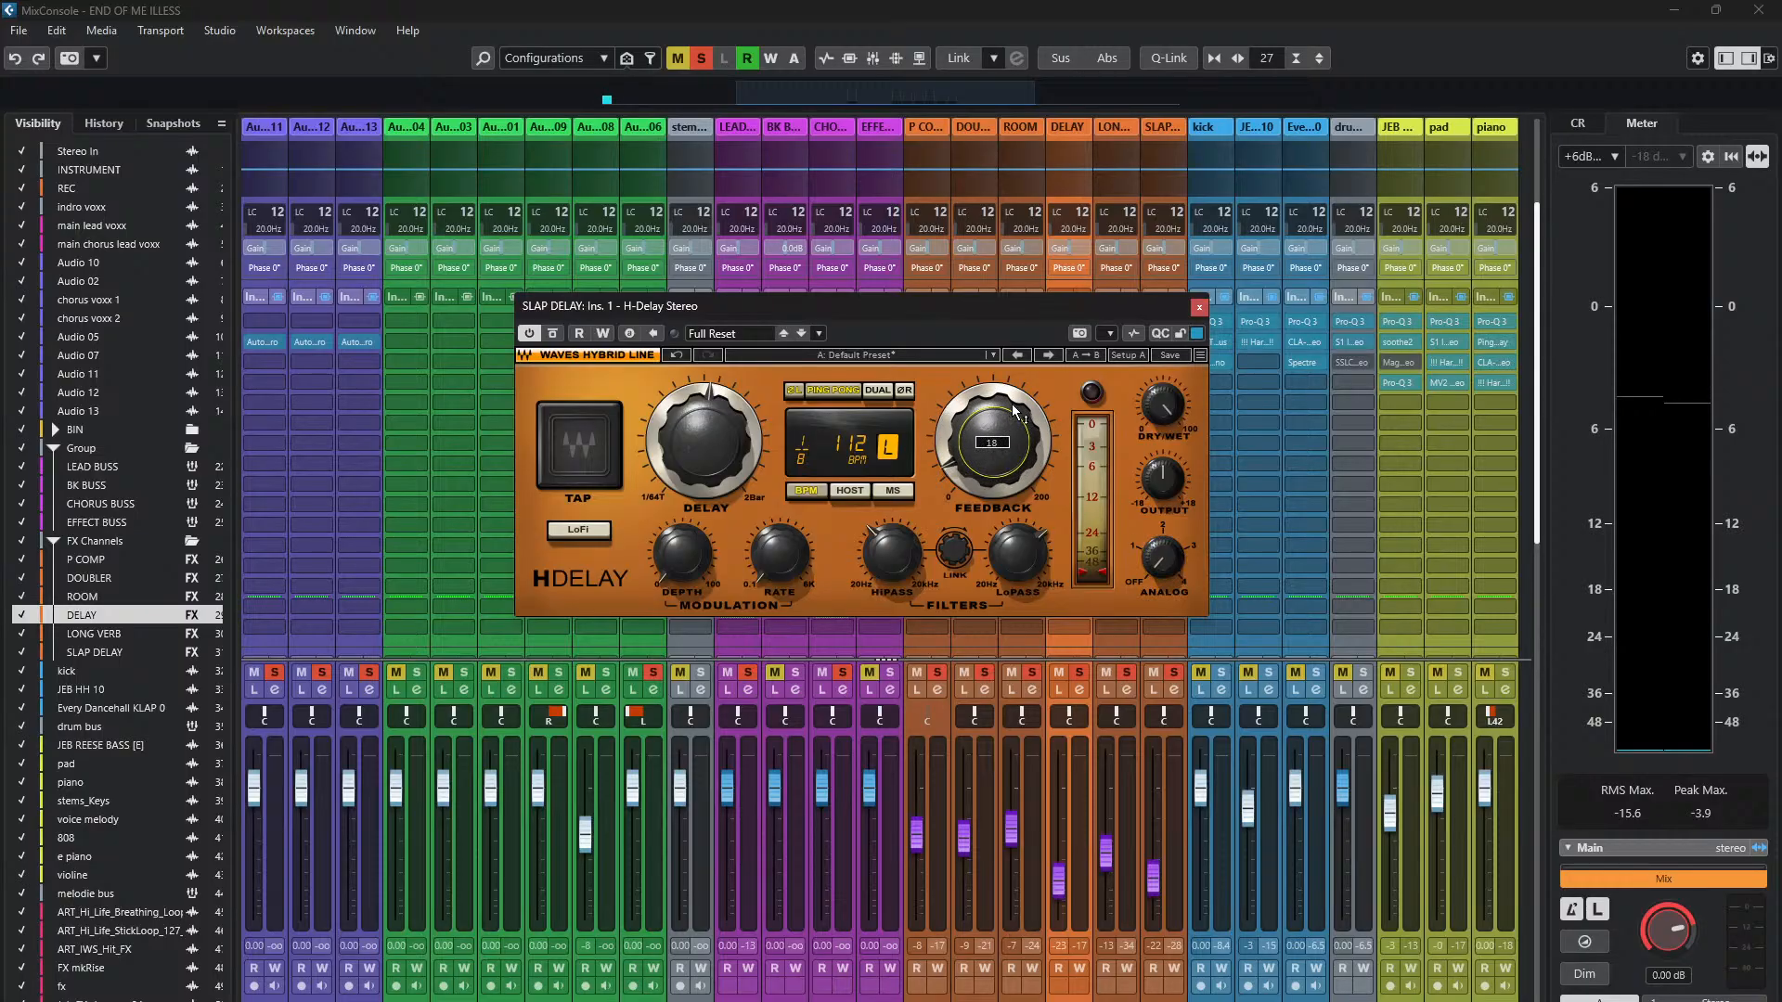
pyautogui.press('space')
pyautogui.moveTo(1003, 307); pyautogui.dragTo(1043, 349)
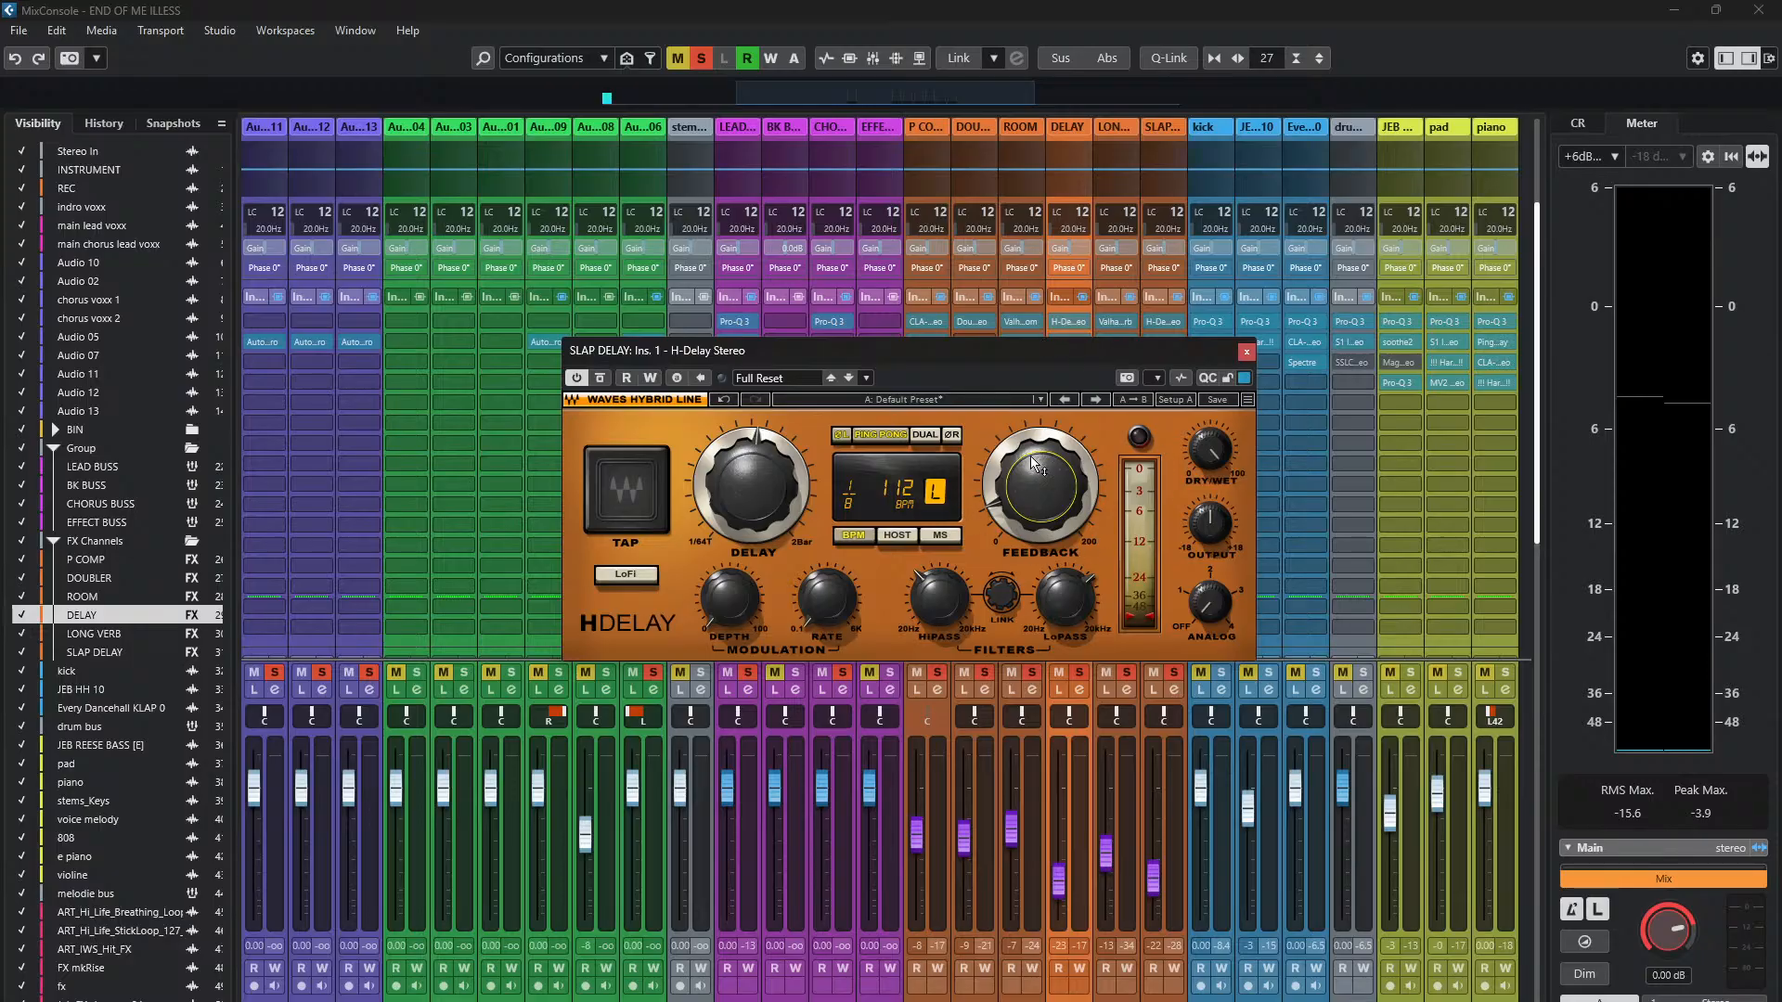
# - Close the SLAP DELAY channel's H-Delay window and clear all solos to play the full mix
pyautogui.moveTo(1074, 378); pyautogui.dragTo(1008, 362)
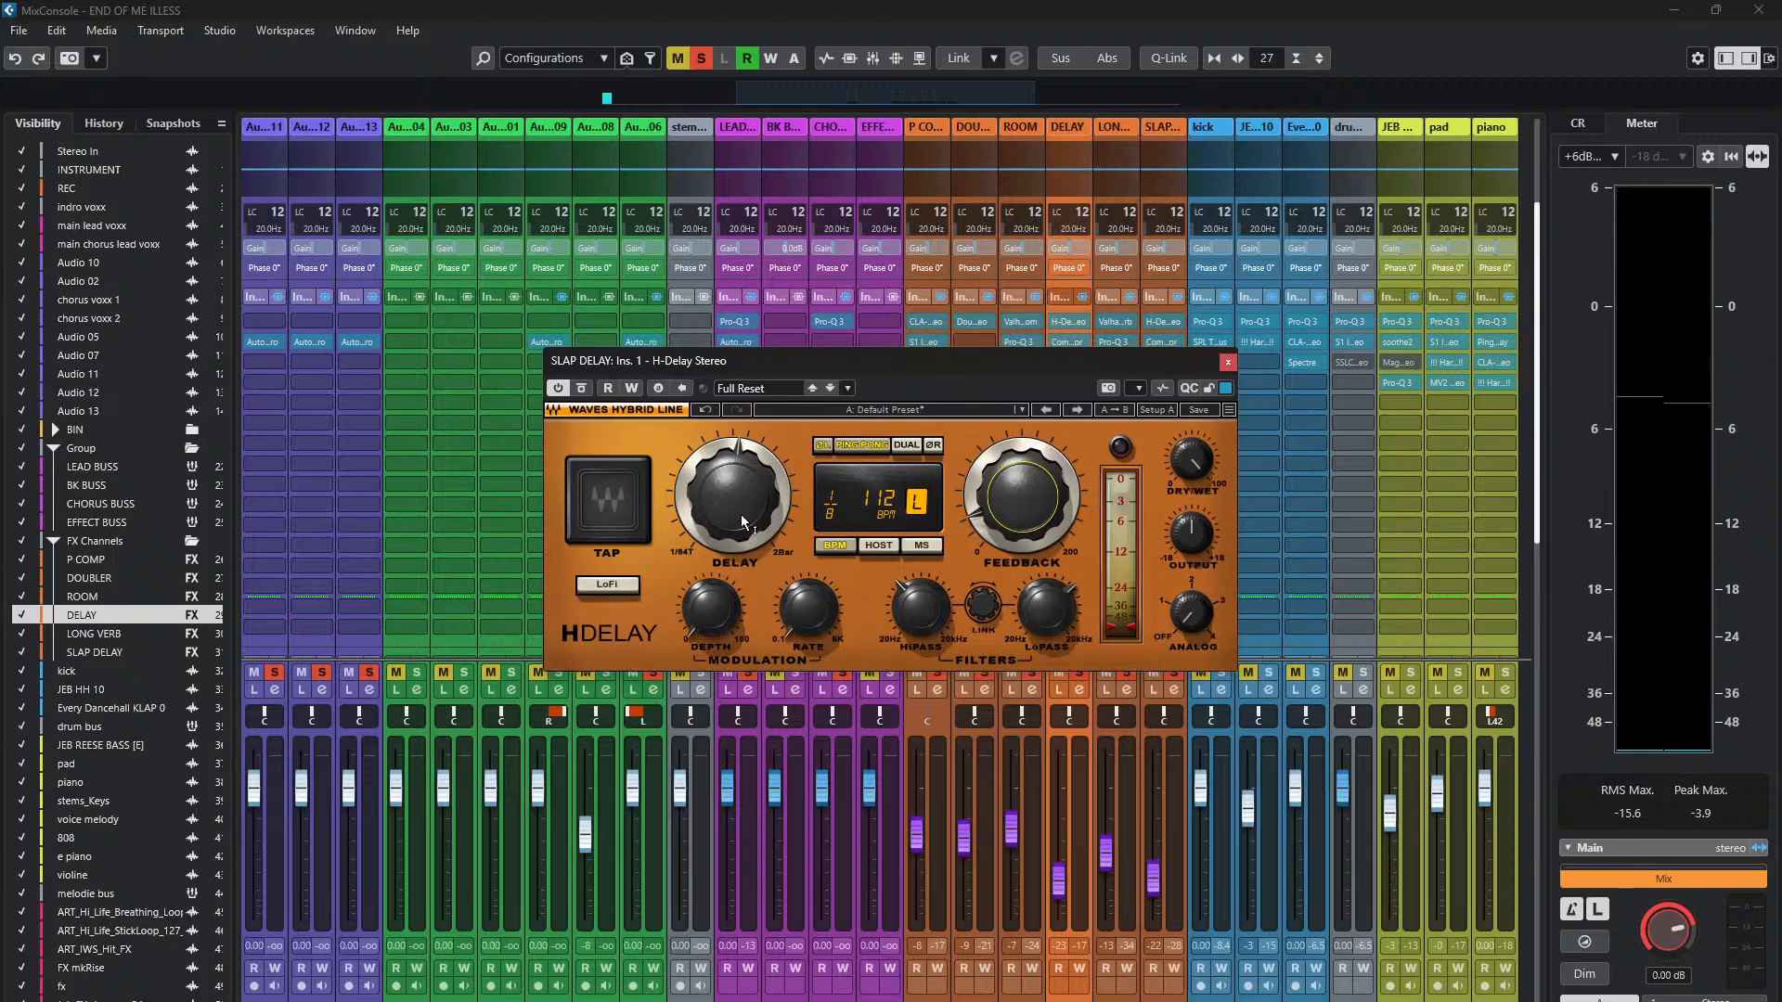
pyautogui.click(1227, 363)
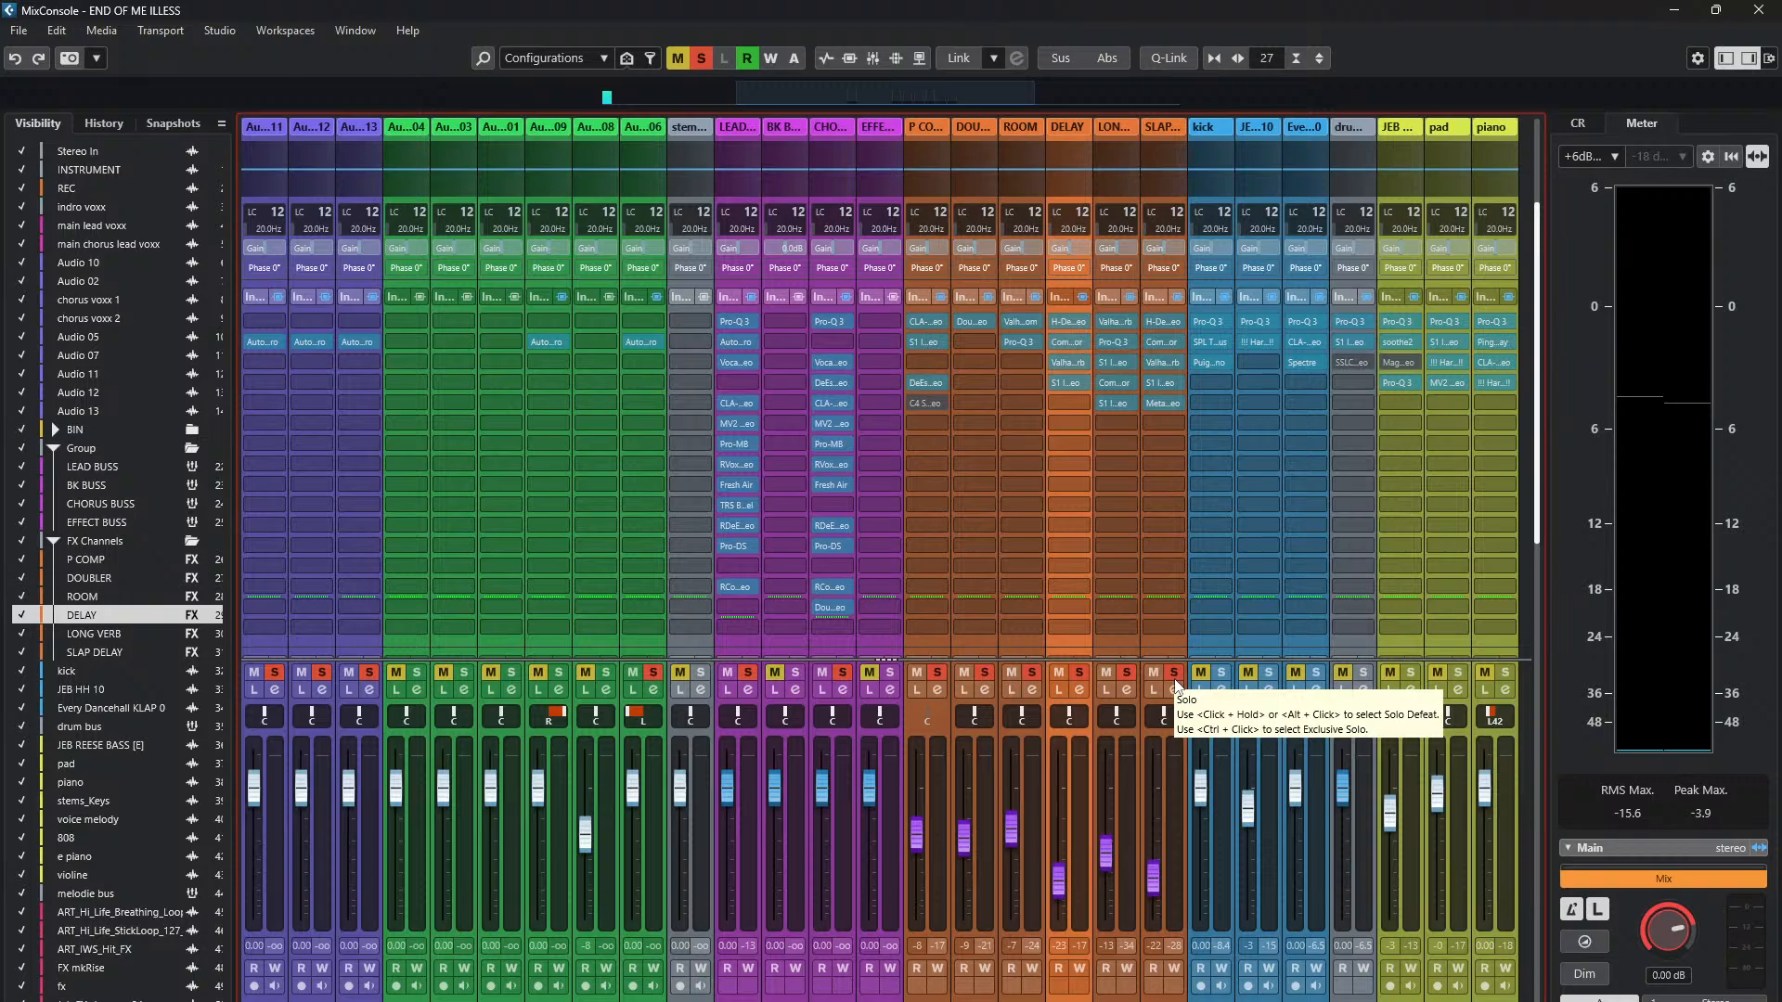
pyautogui.click(703, 61)
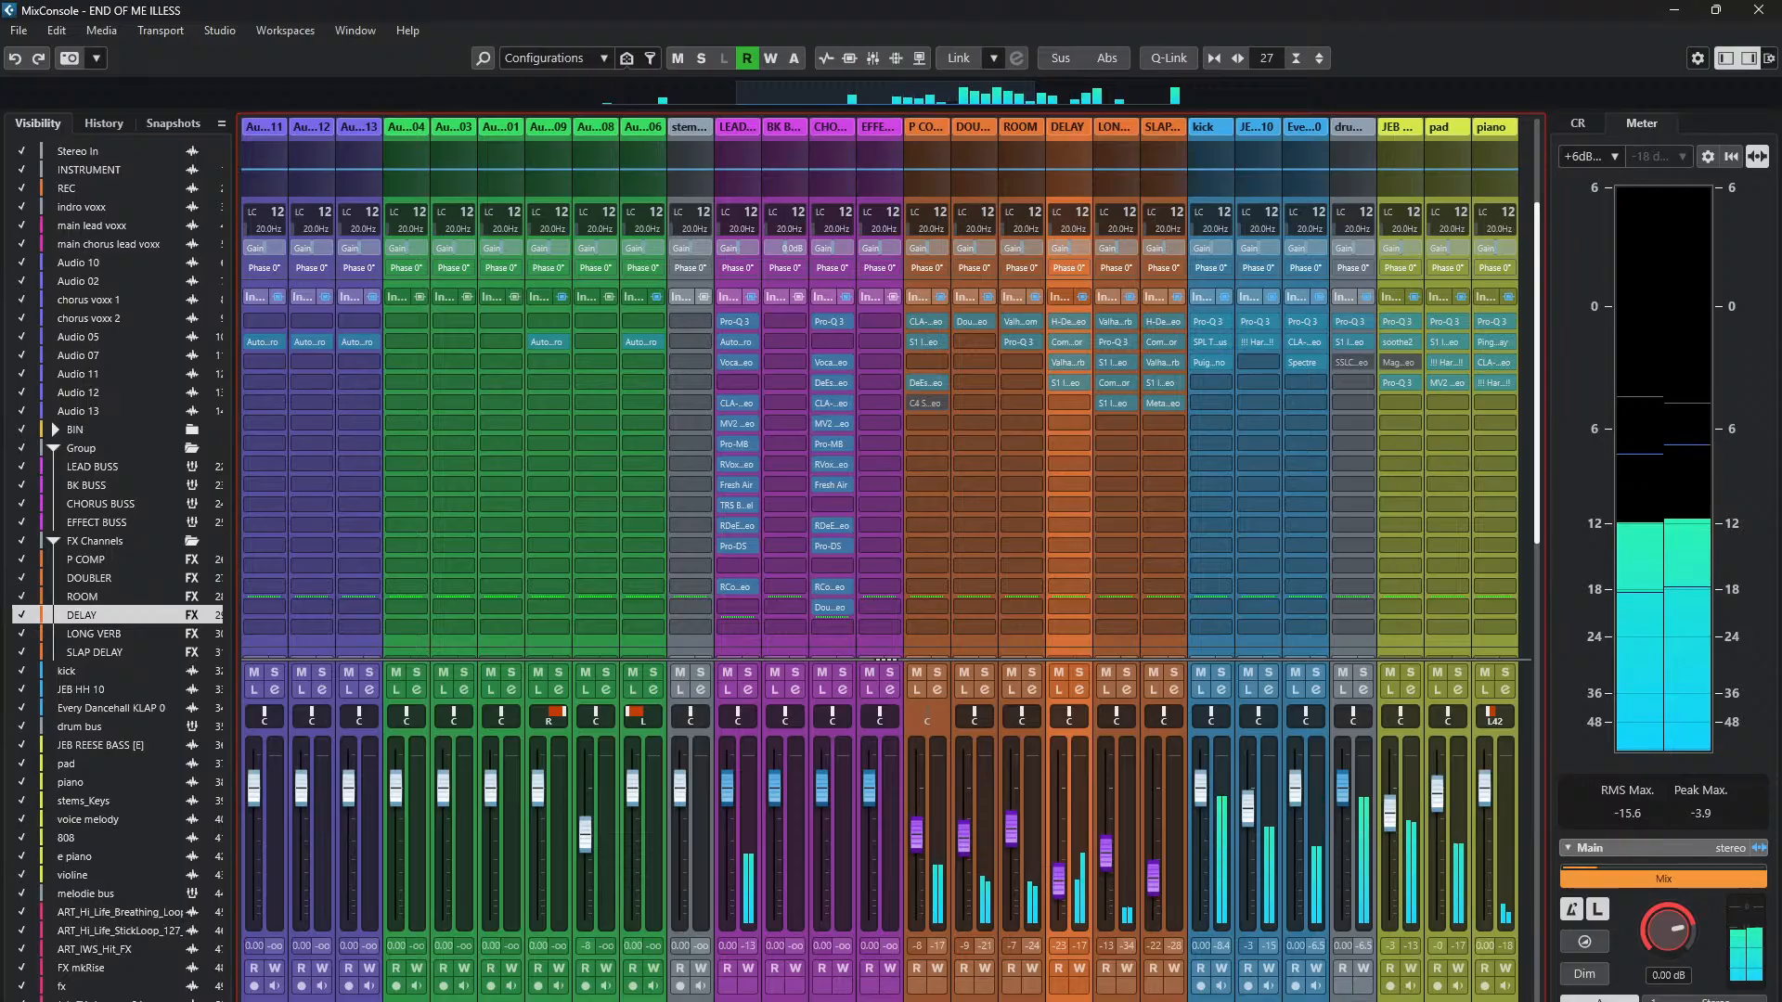
# - Reset the Stereo Out channel's fader to 0.00 dB during playback
pyautogui.hscroll(8, 880, 557)
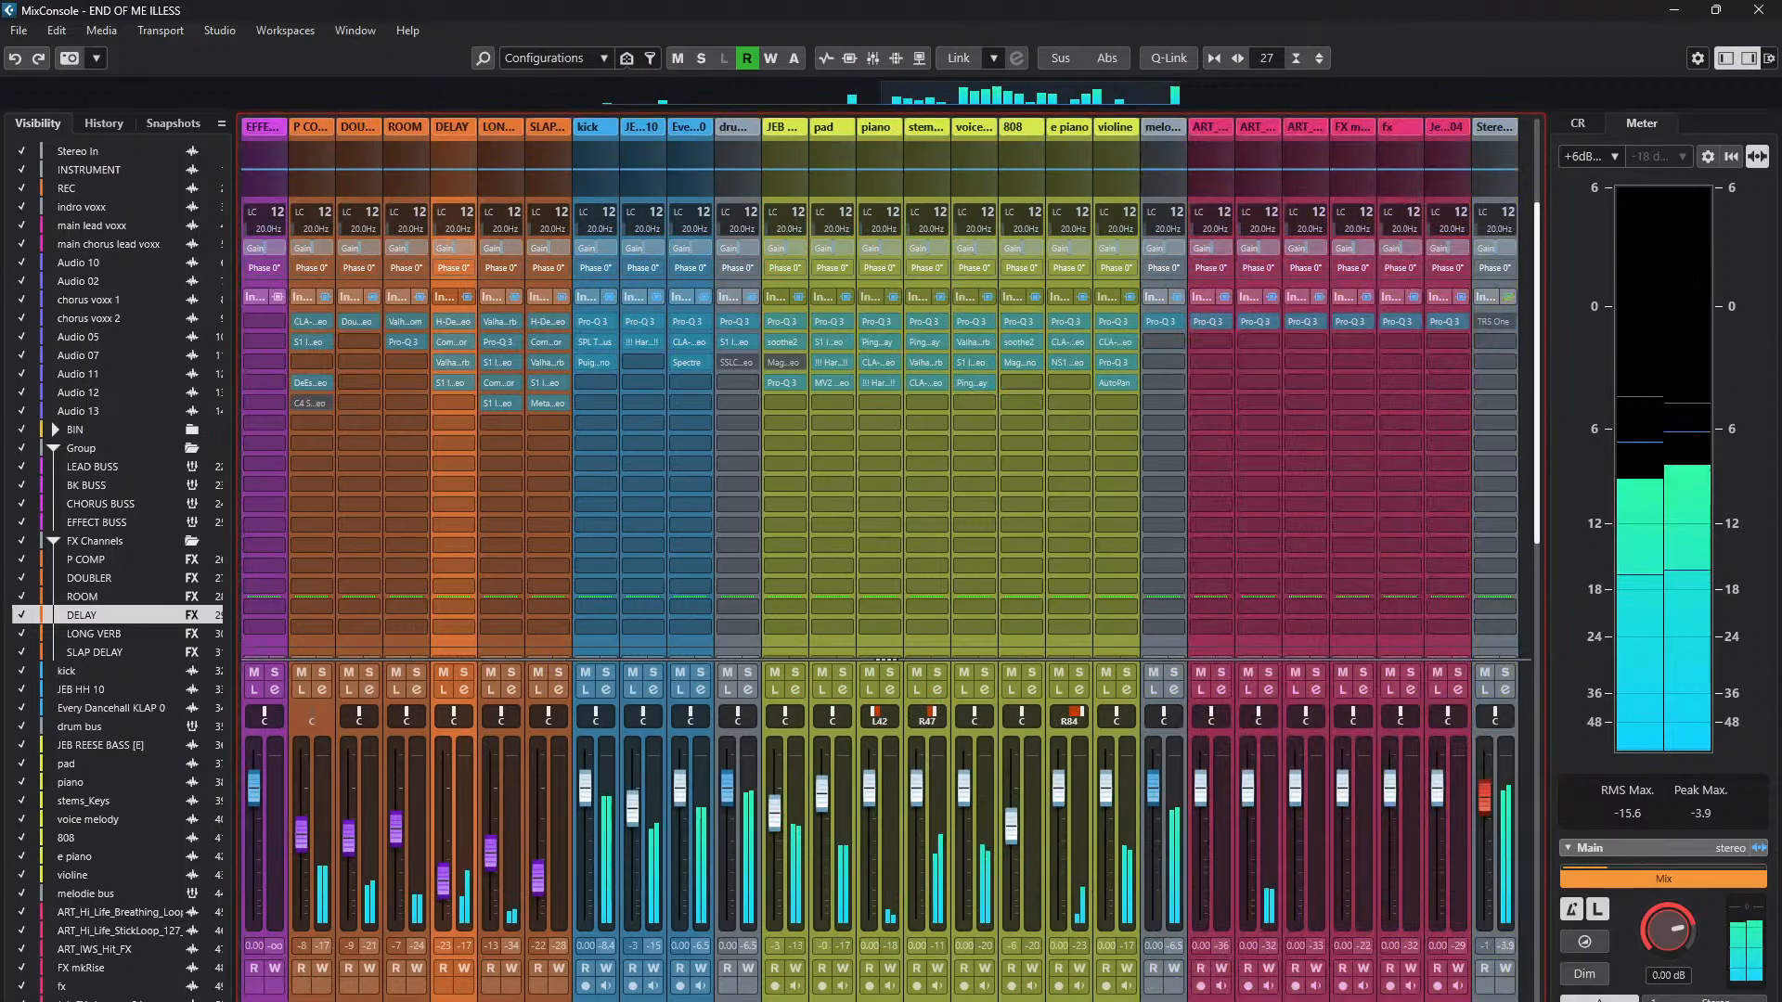
pyautogui.keyDown('ctrl'); pyautogui.click(1488, 805); pyautogui.keyUp('ctrl')
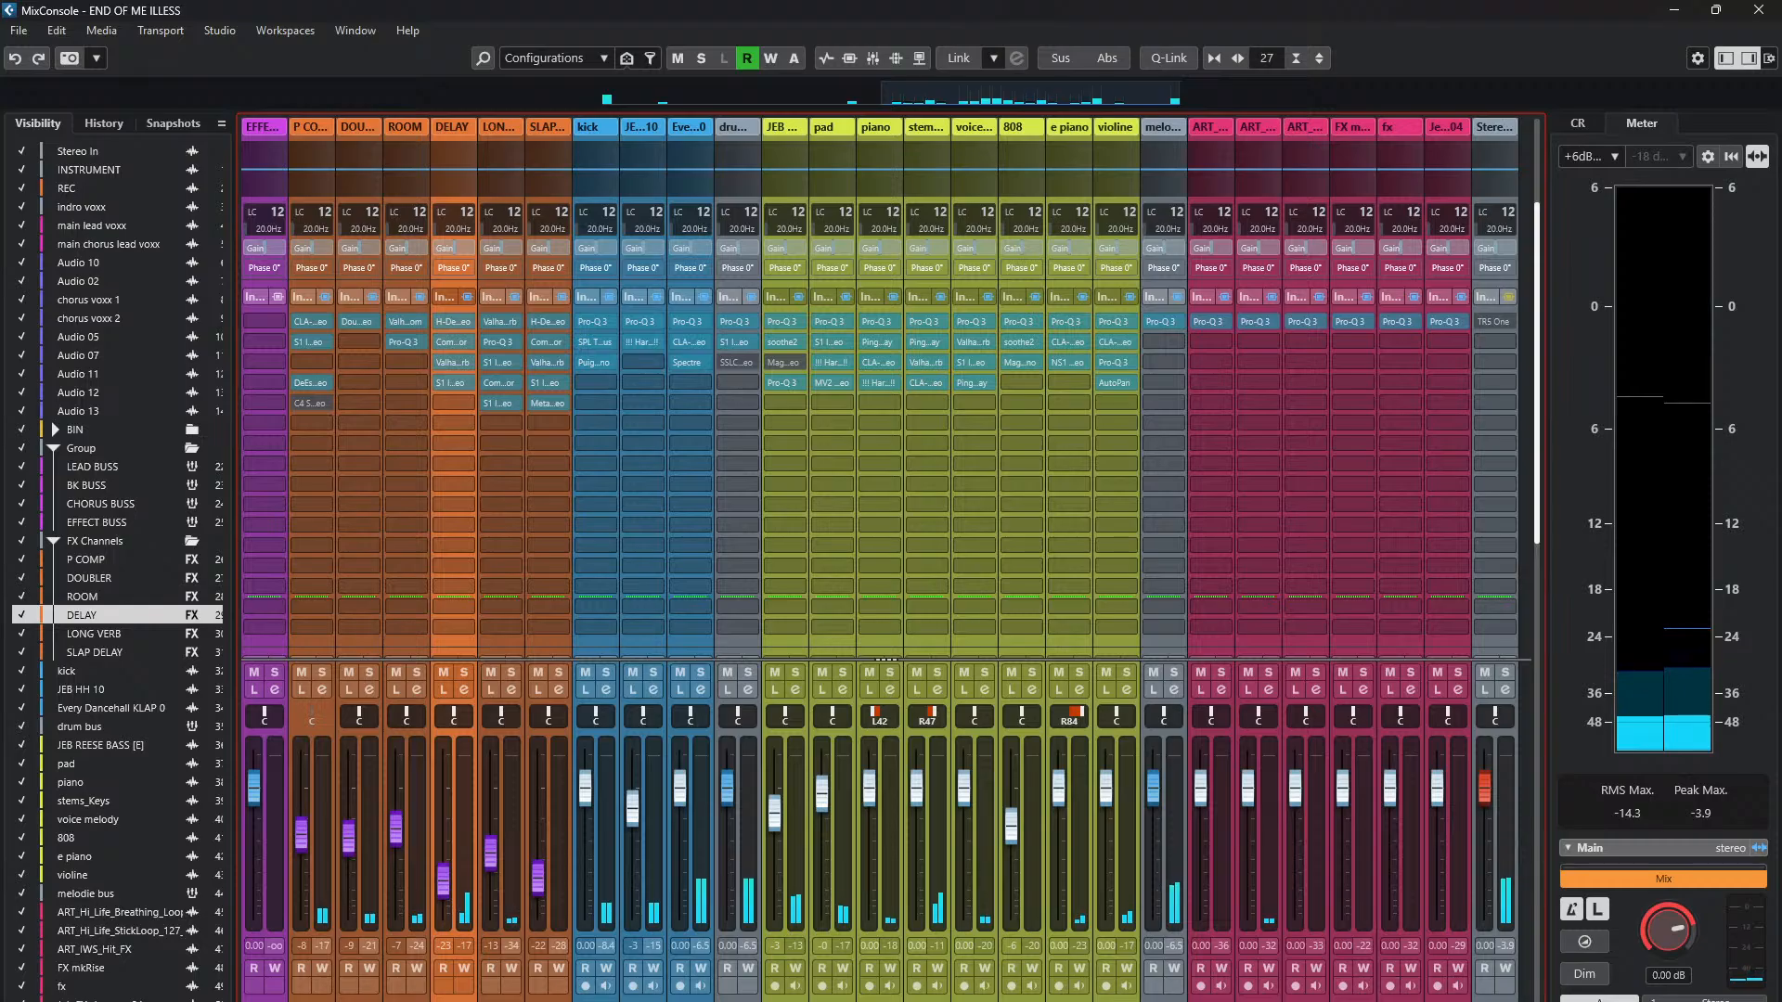
# - Switch from the mixer to the project arrangement, select the main lead voxx track, and examine the vocal, group, FX and instrument tracks
pyautogui.press('F3')
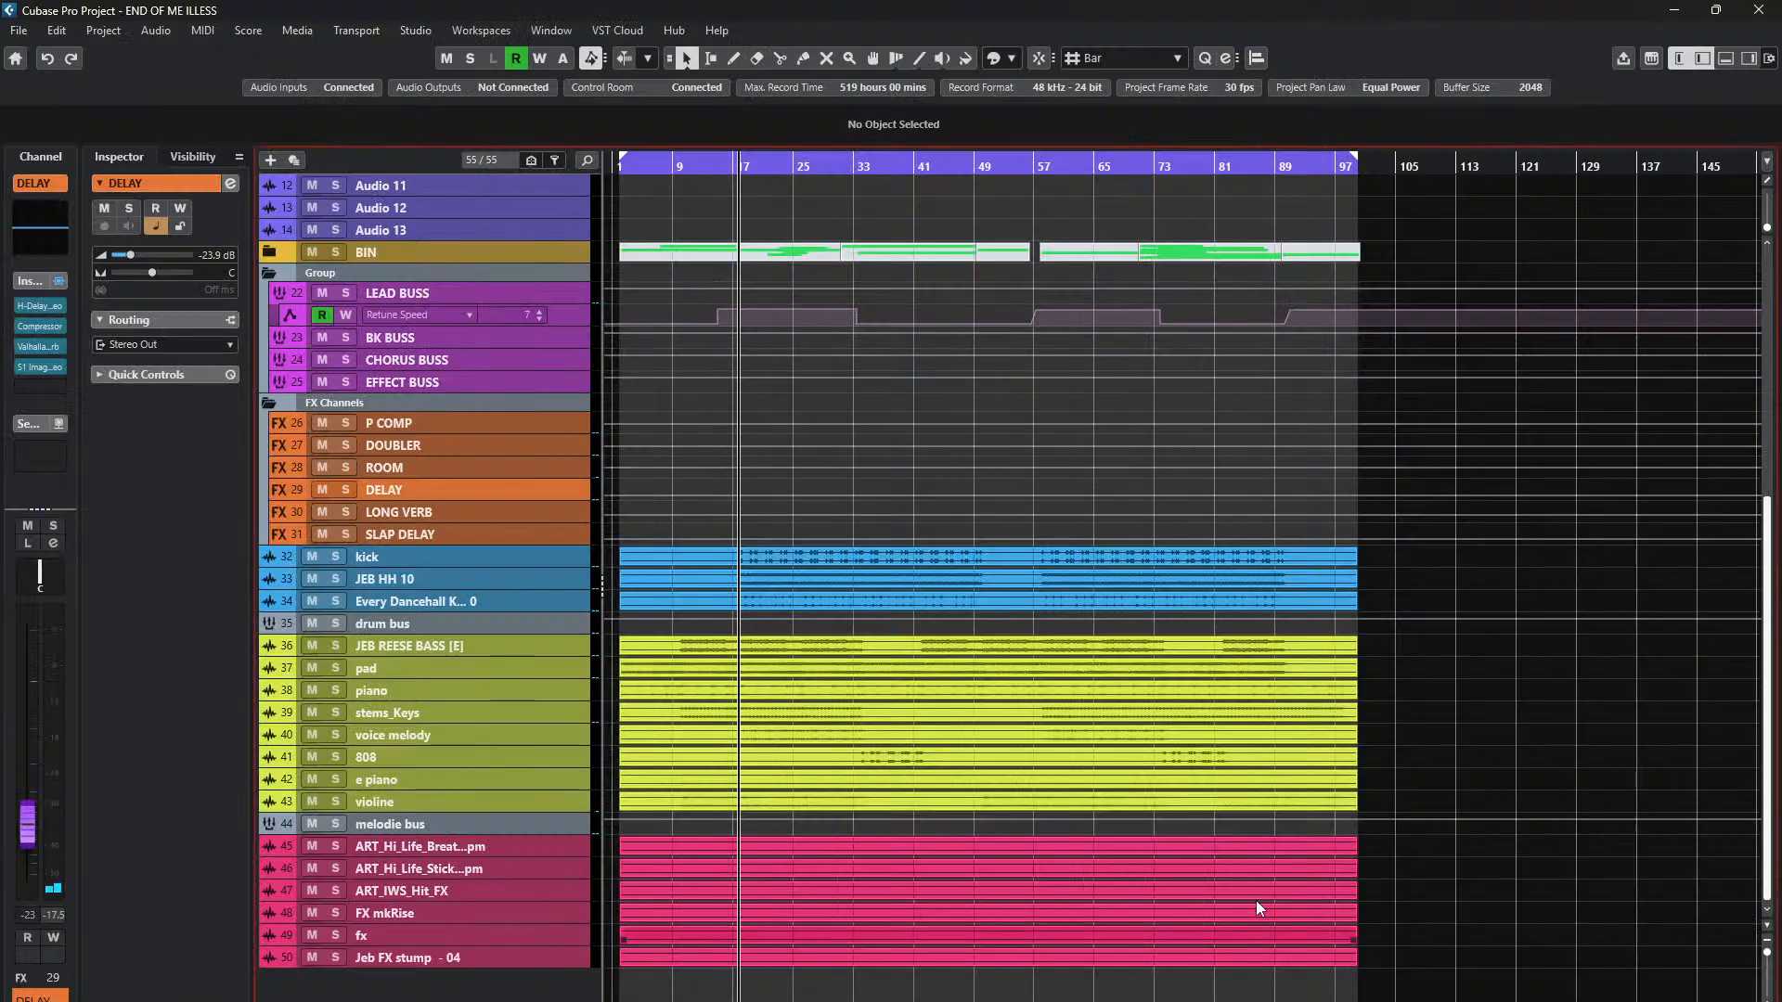
pyautogui.press('g')
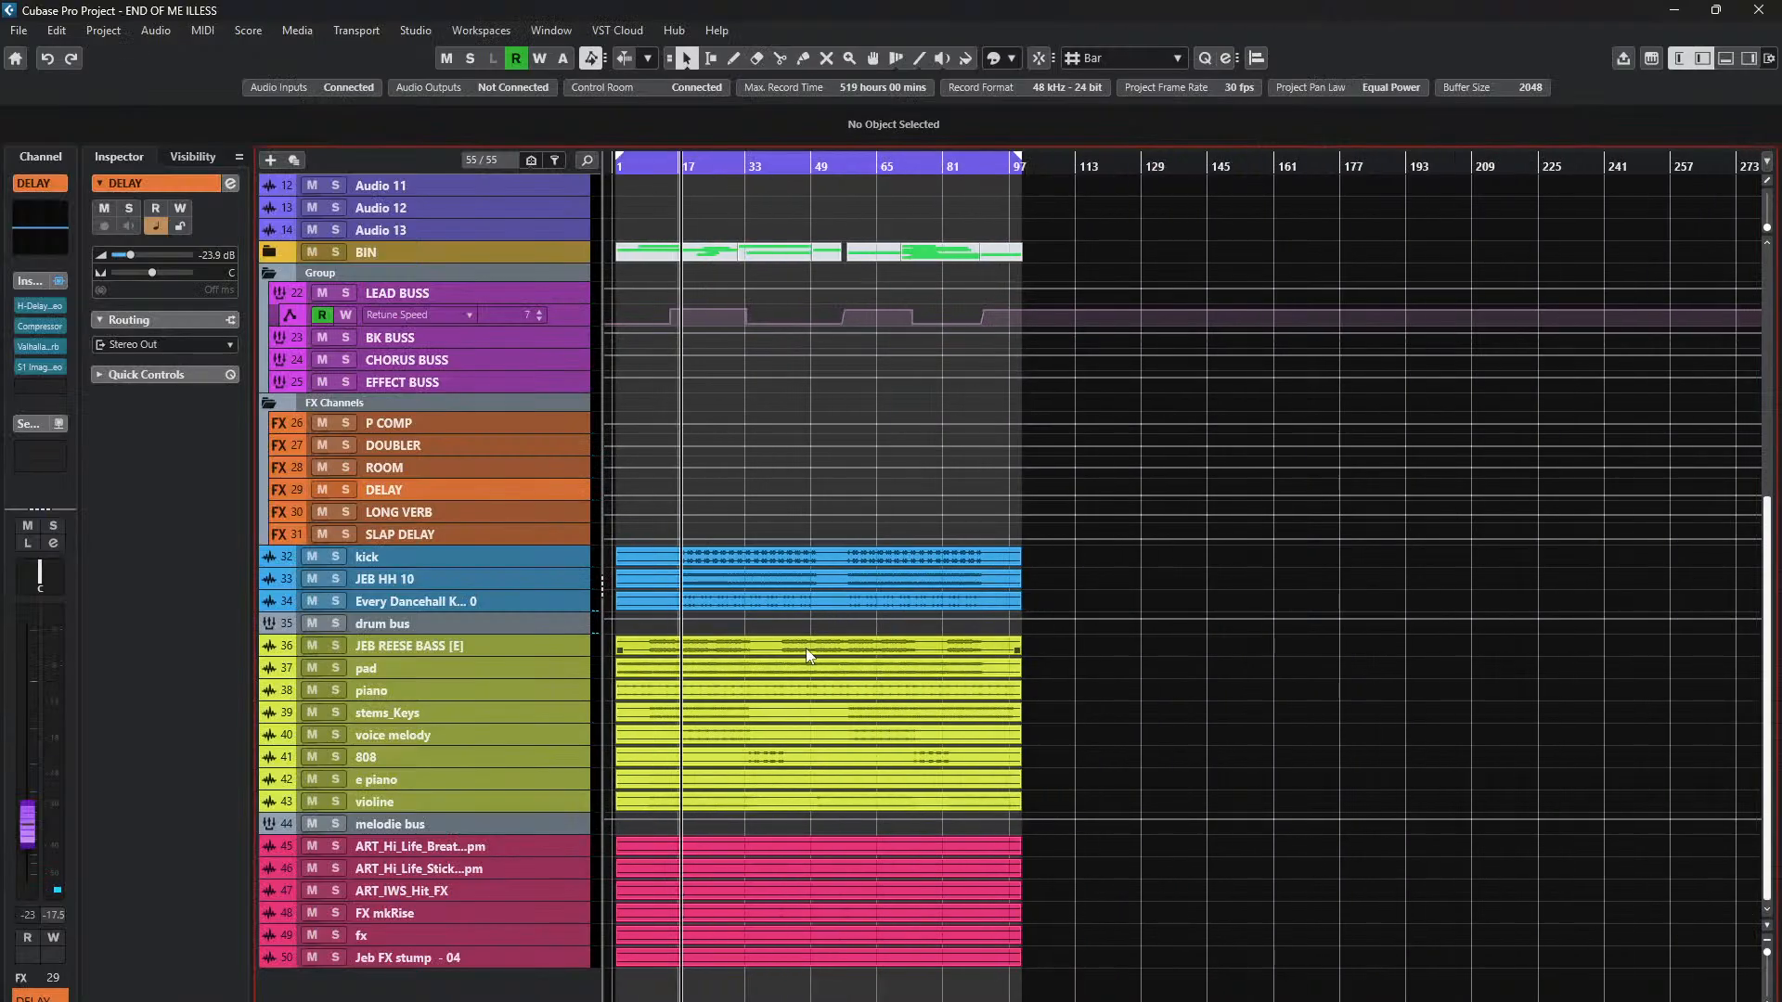
pyautogui.scroll(6, 821, 660)
pyautogui.scroll(5, 707, 653)
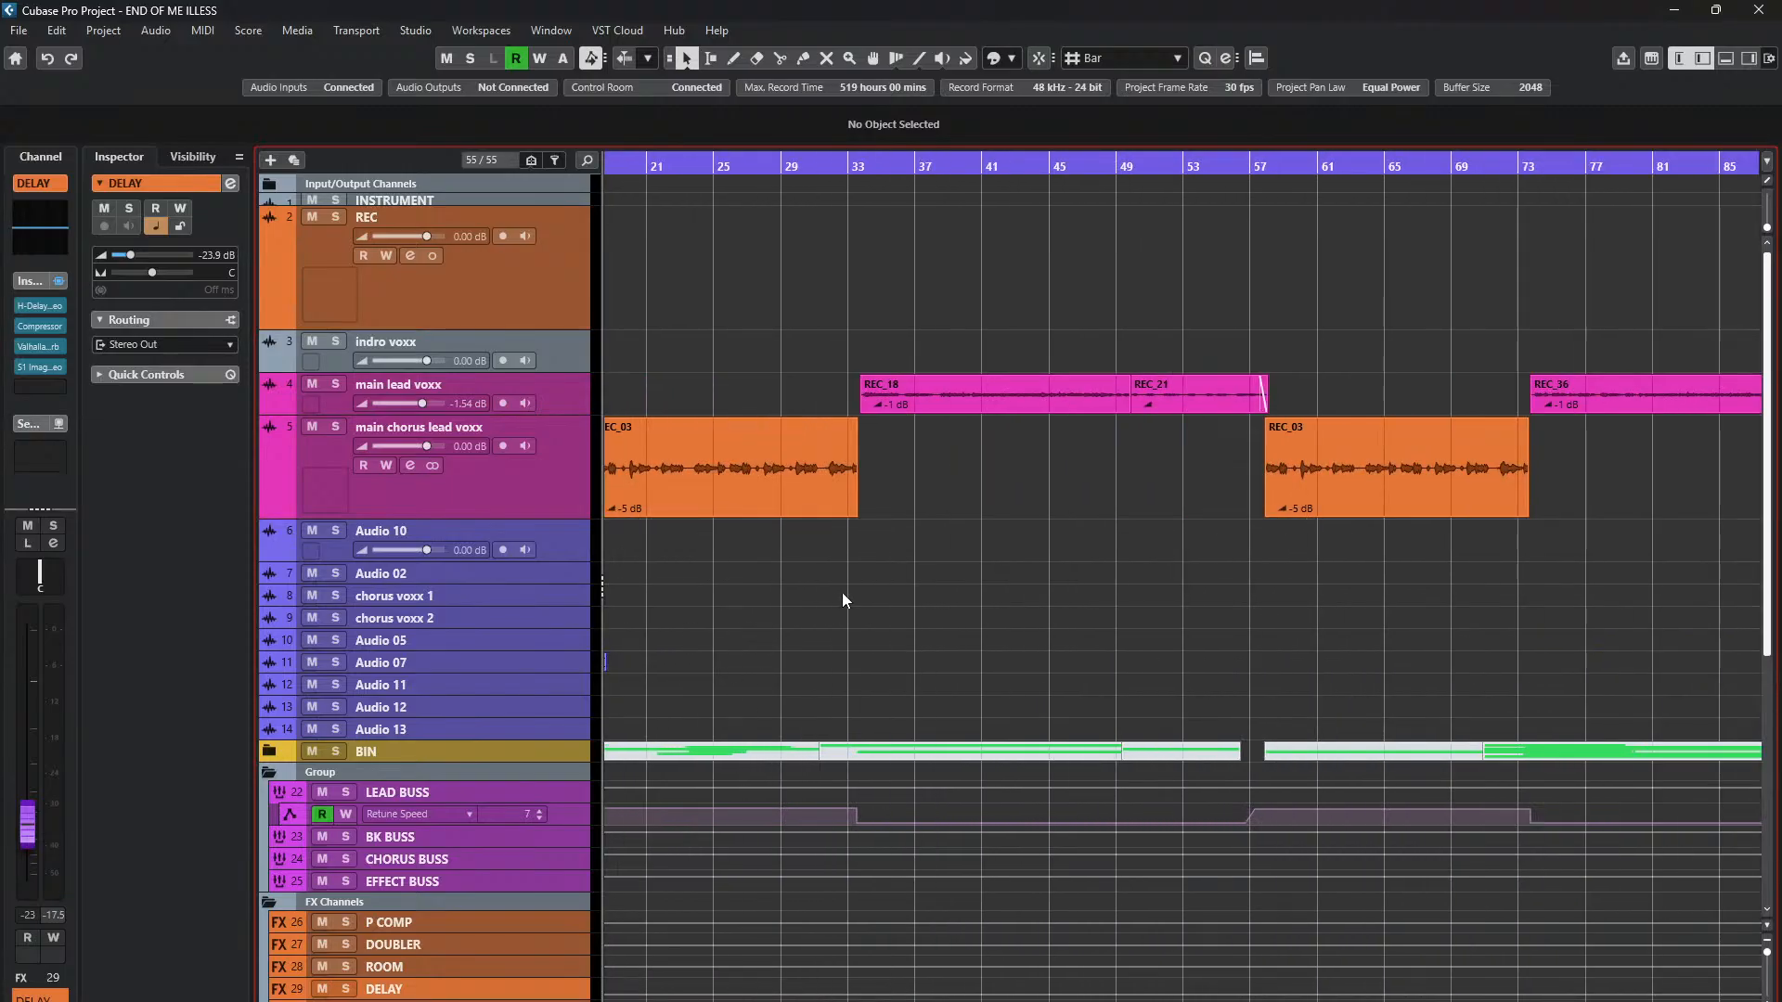
pyautogui.press('g')
pyautogui.press('g')
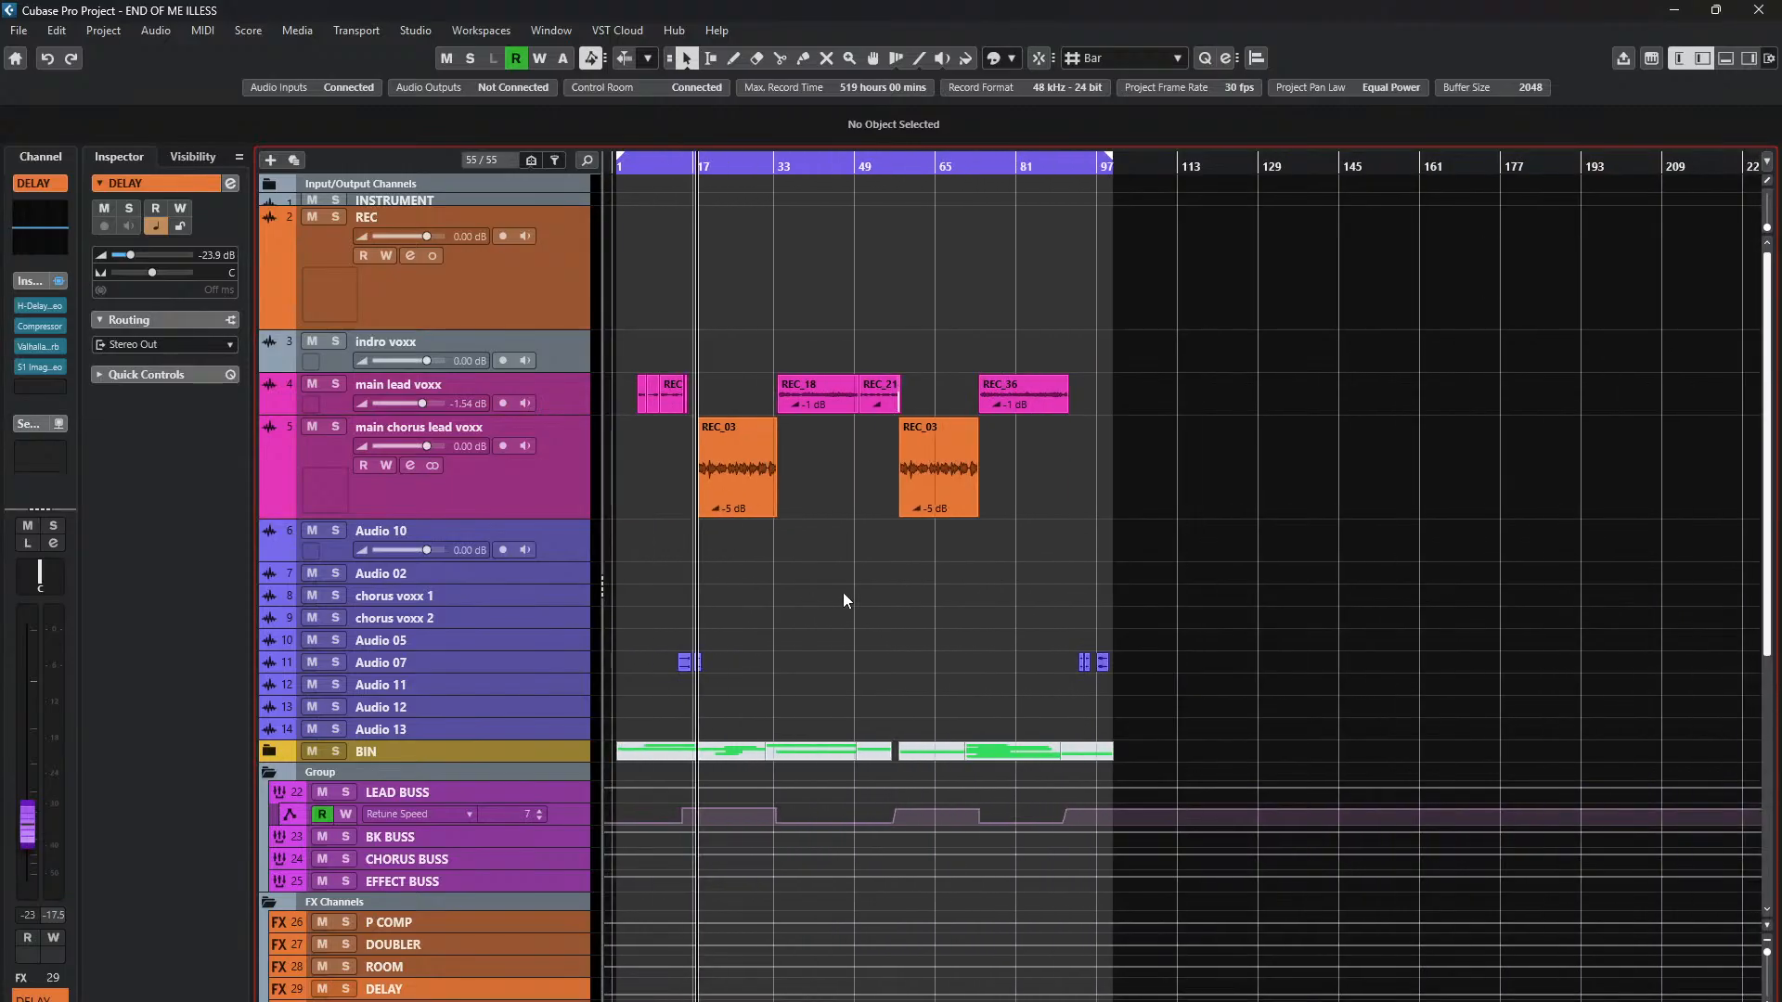
pyautogui.click(577, 408)
pyautogui.scroll(7, 852, 342)
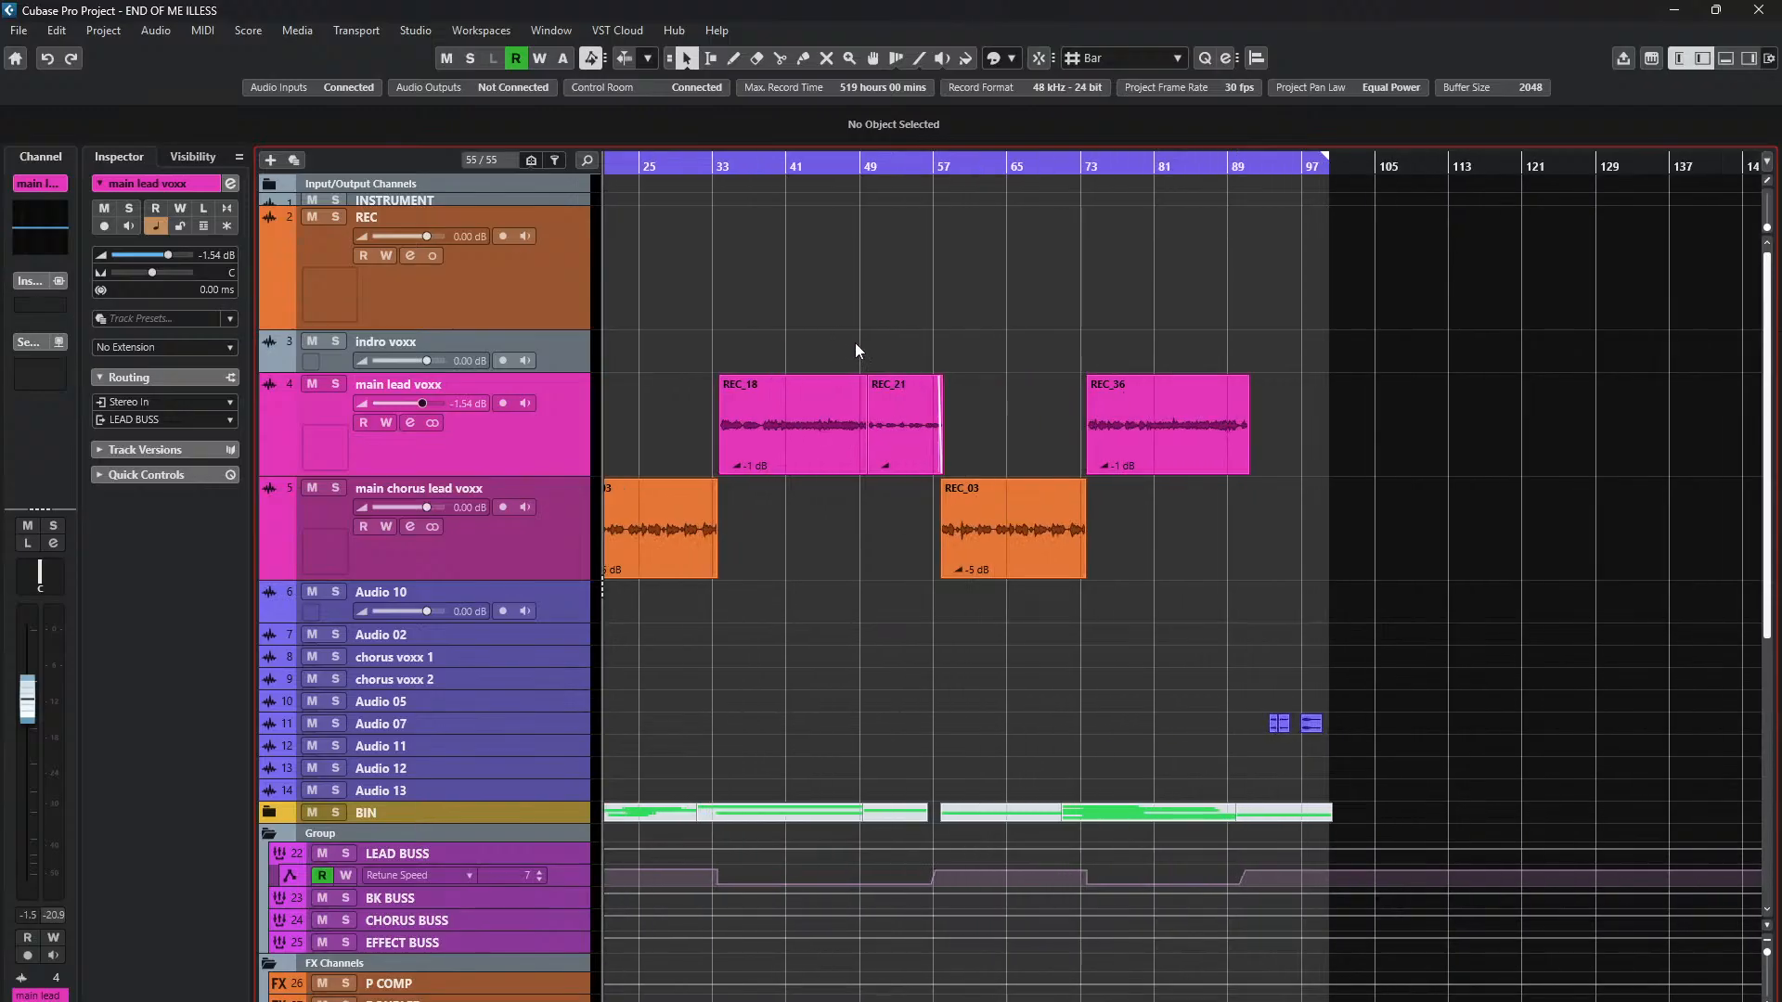
pyautogui.scroll(-6, 938, 332)
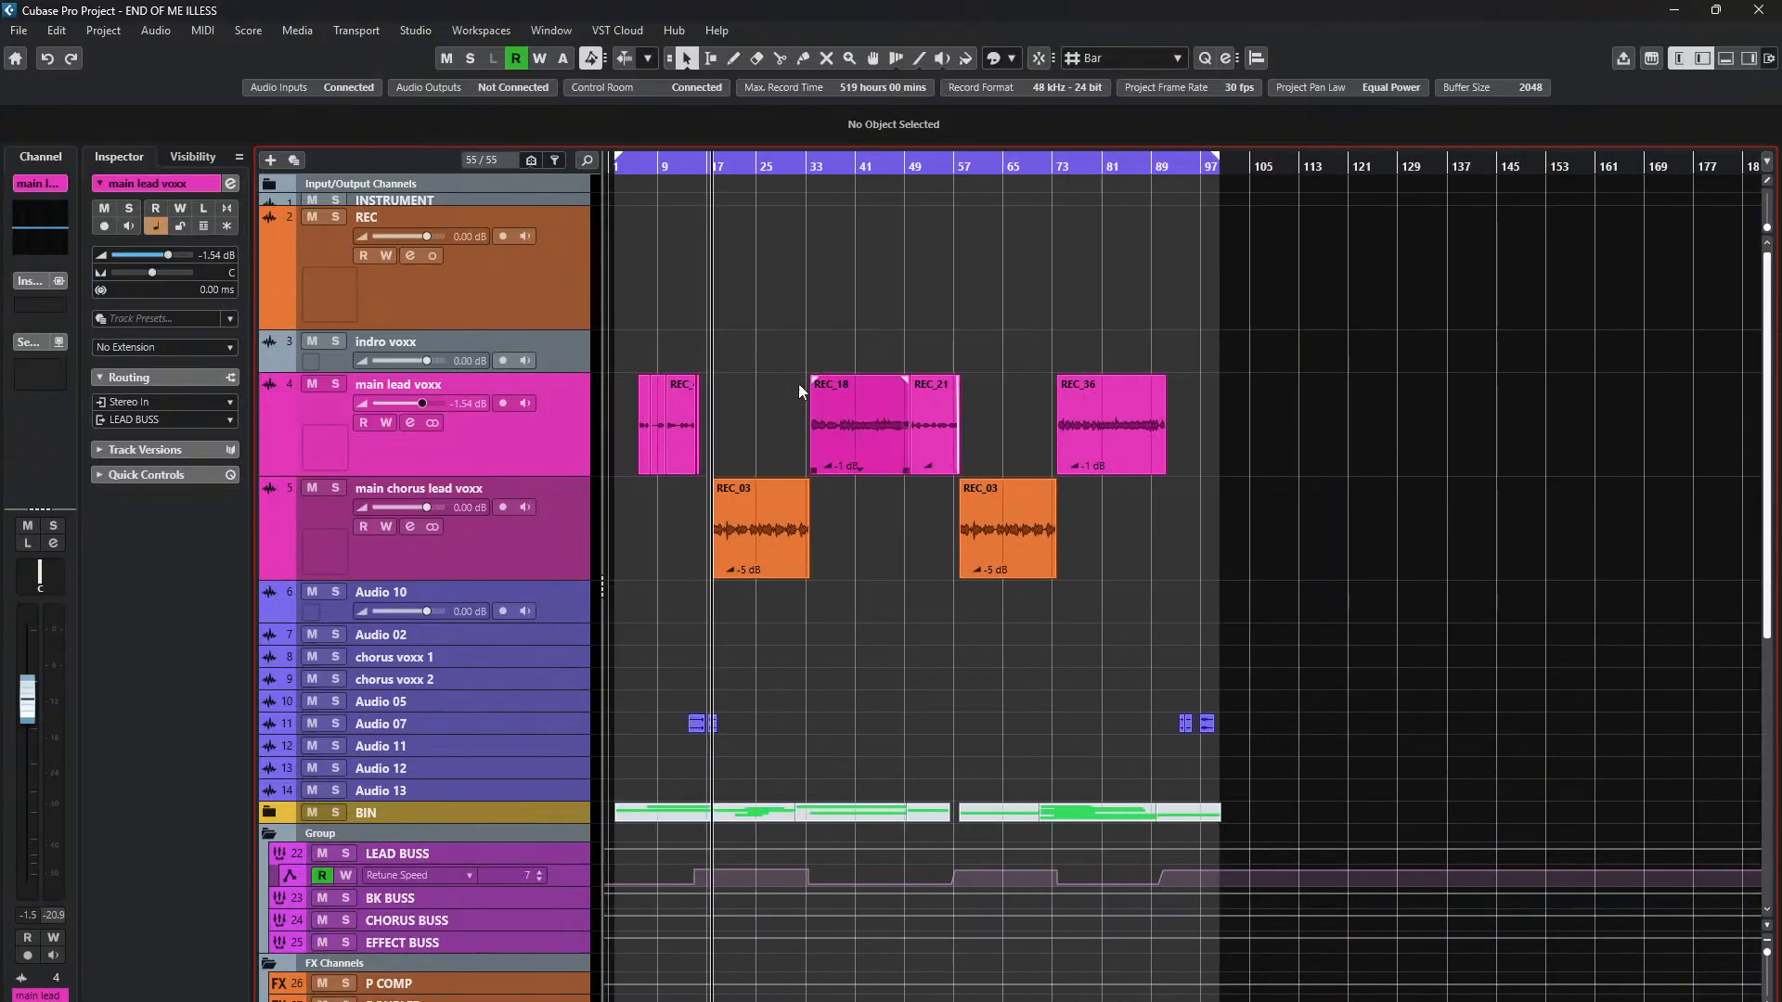
pyautogui.scroll(-5, 756, 403)
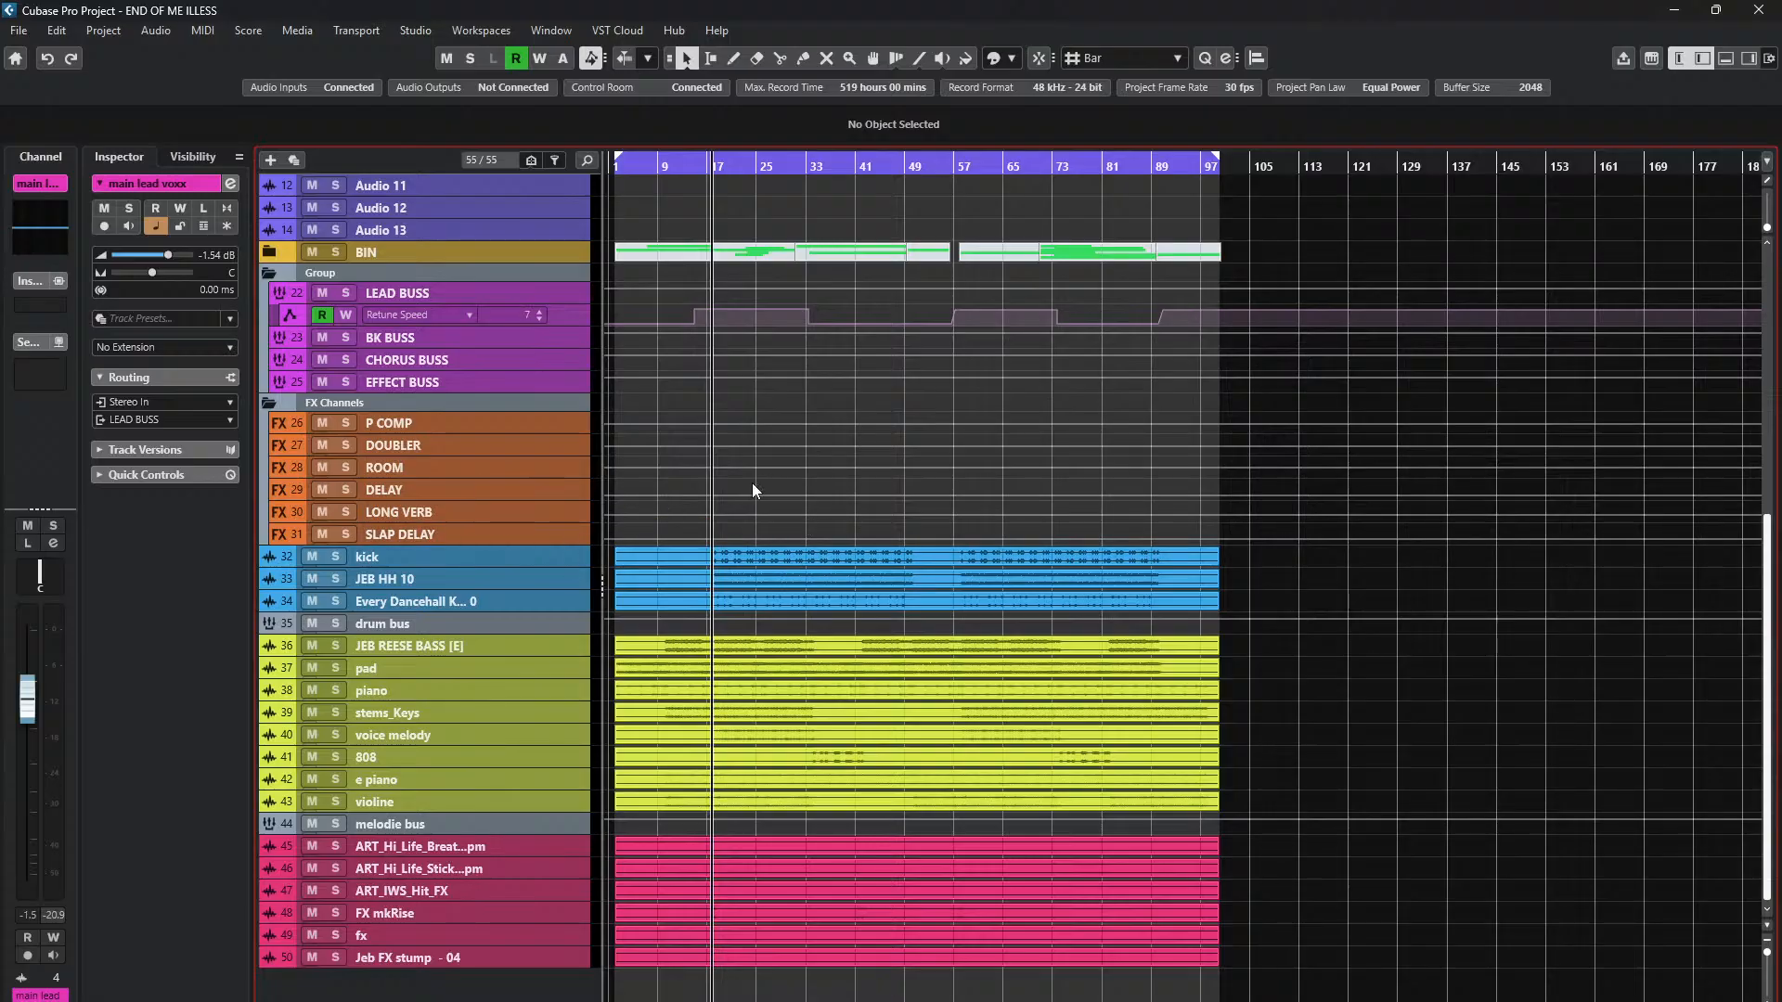
# - Audition the drums by soloing the kick and adding JEB HH 10 and Every Dancehall K... 0 to the solo
pyautogui.click(336, 556)
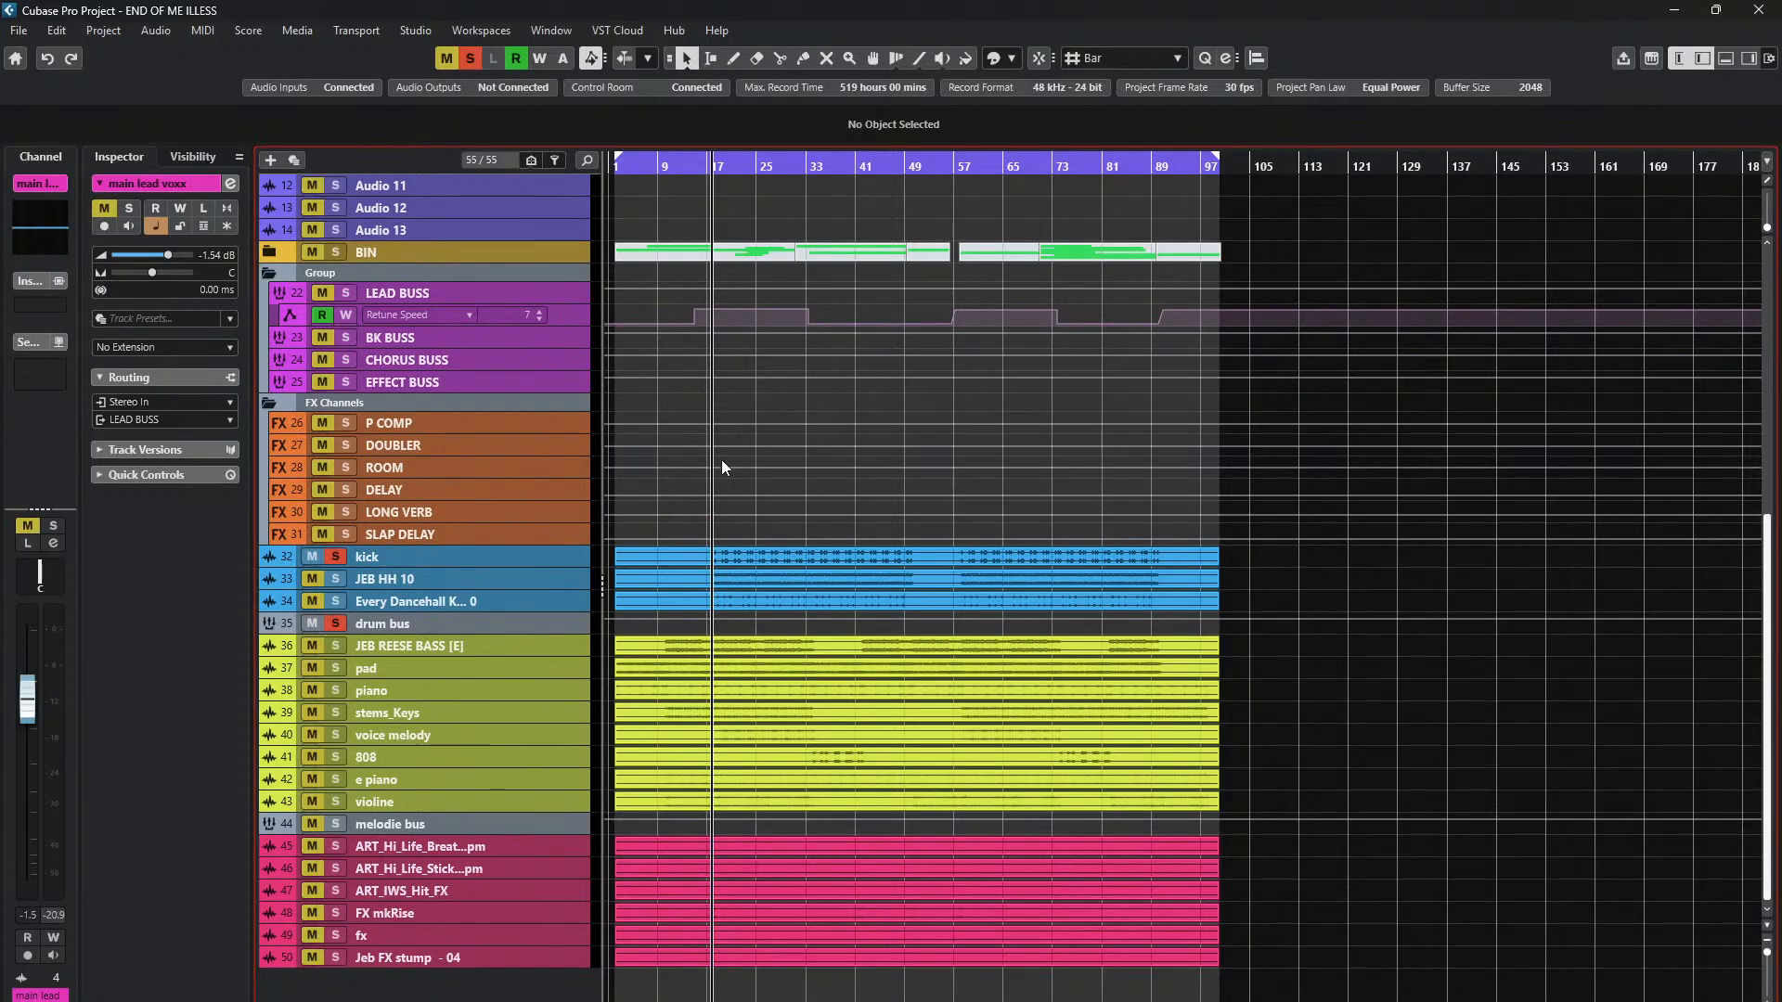
pyautogui.scroll(3, 759, 375)
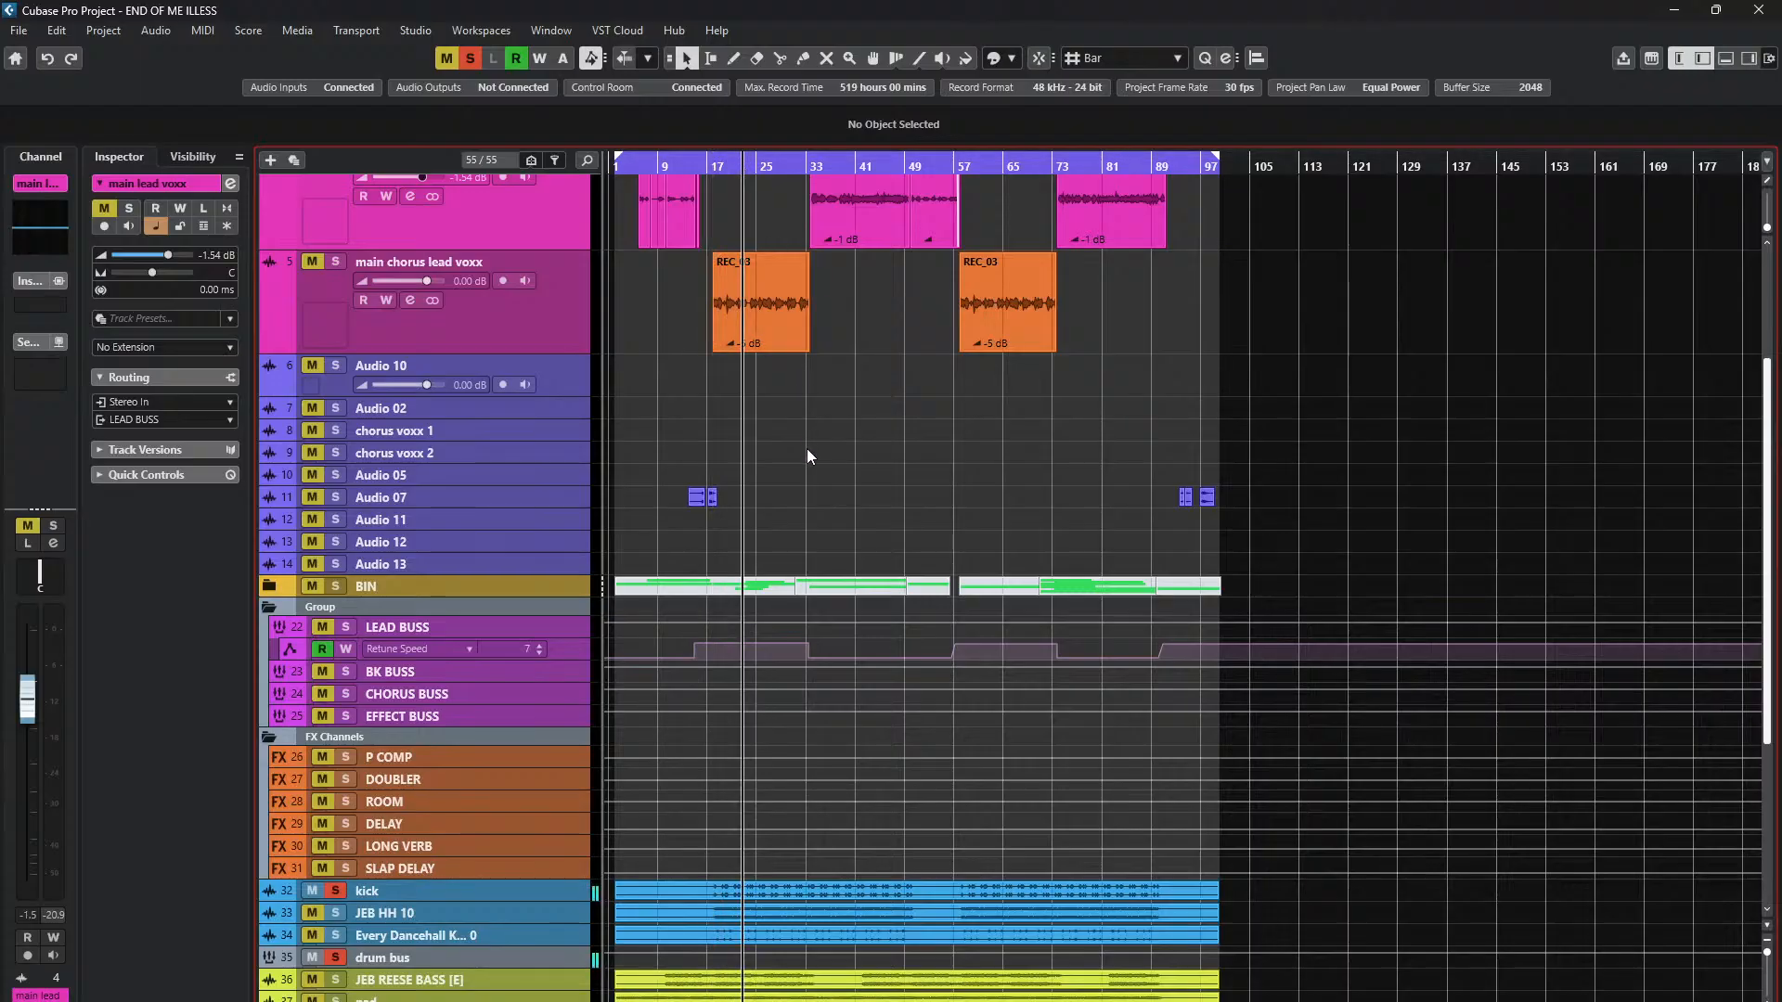
pyautogui.scroll(-3, 747, 597)
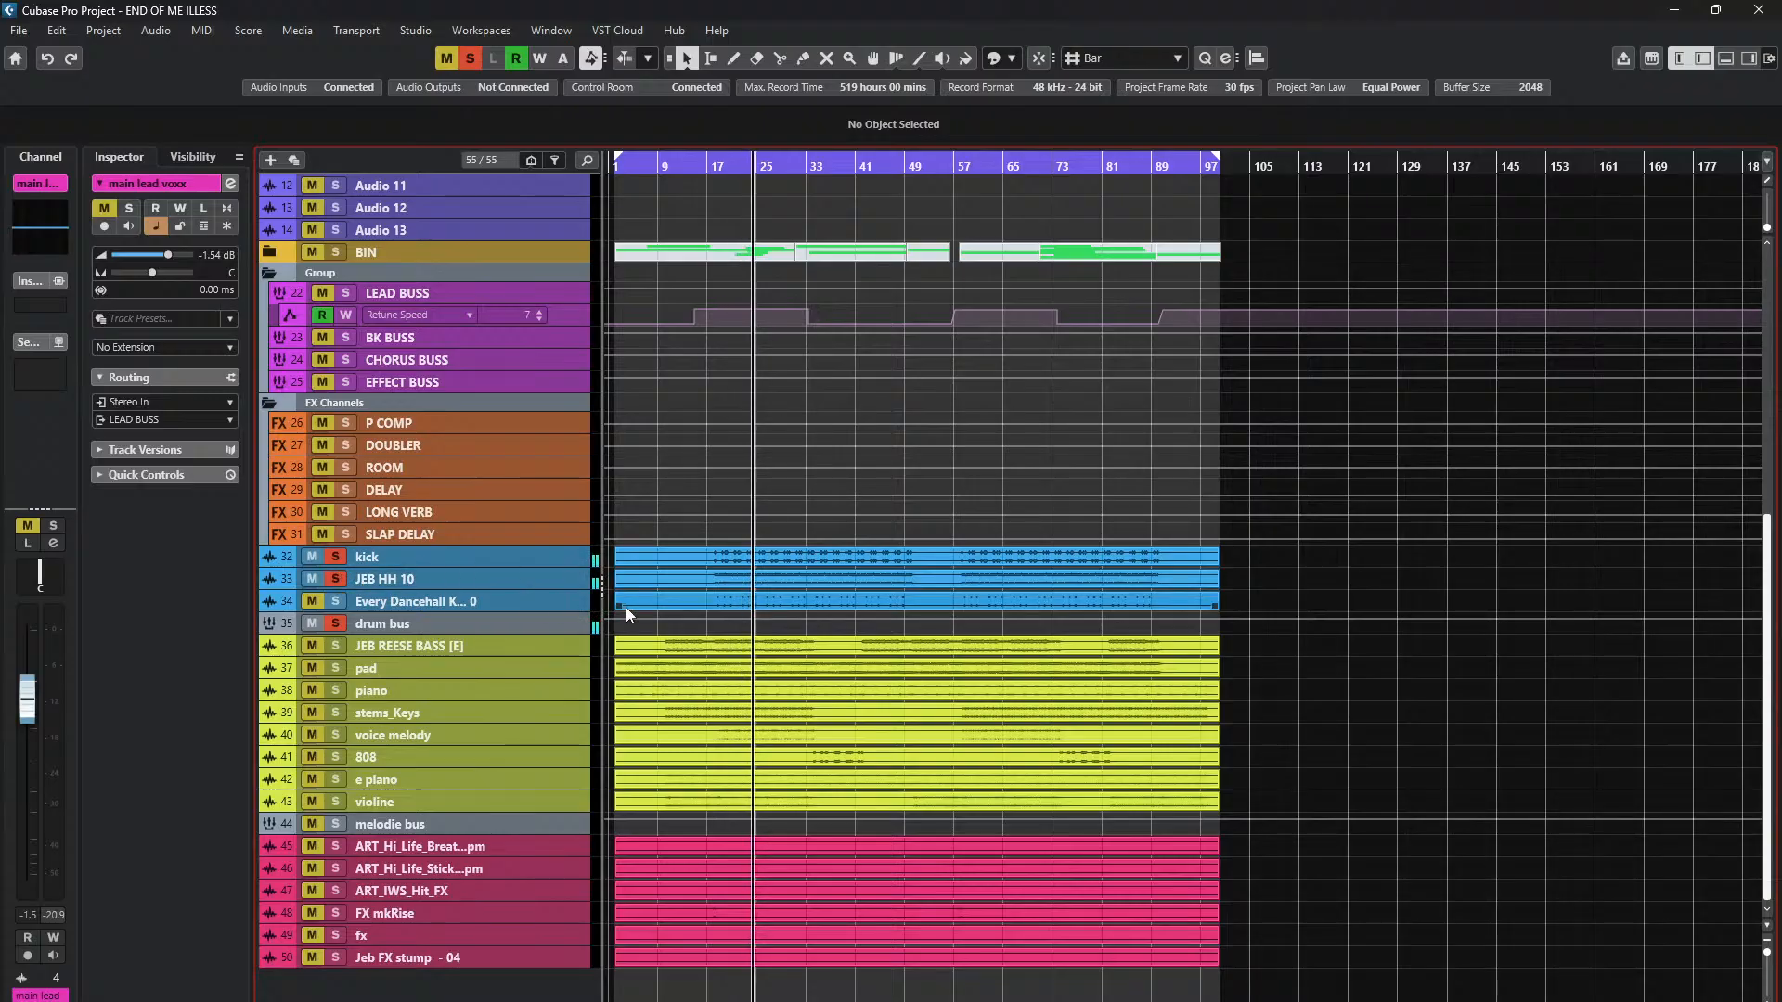
pyautogui.press('space')
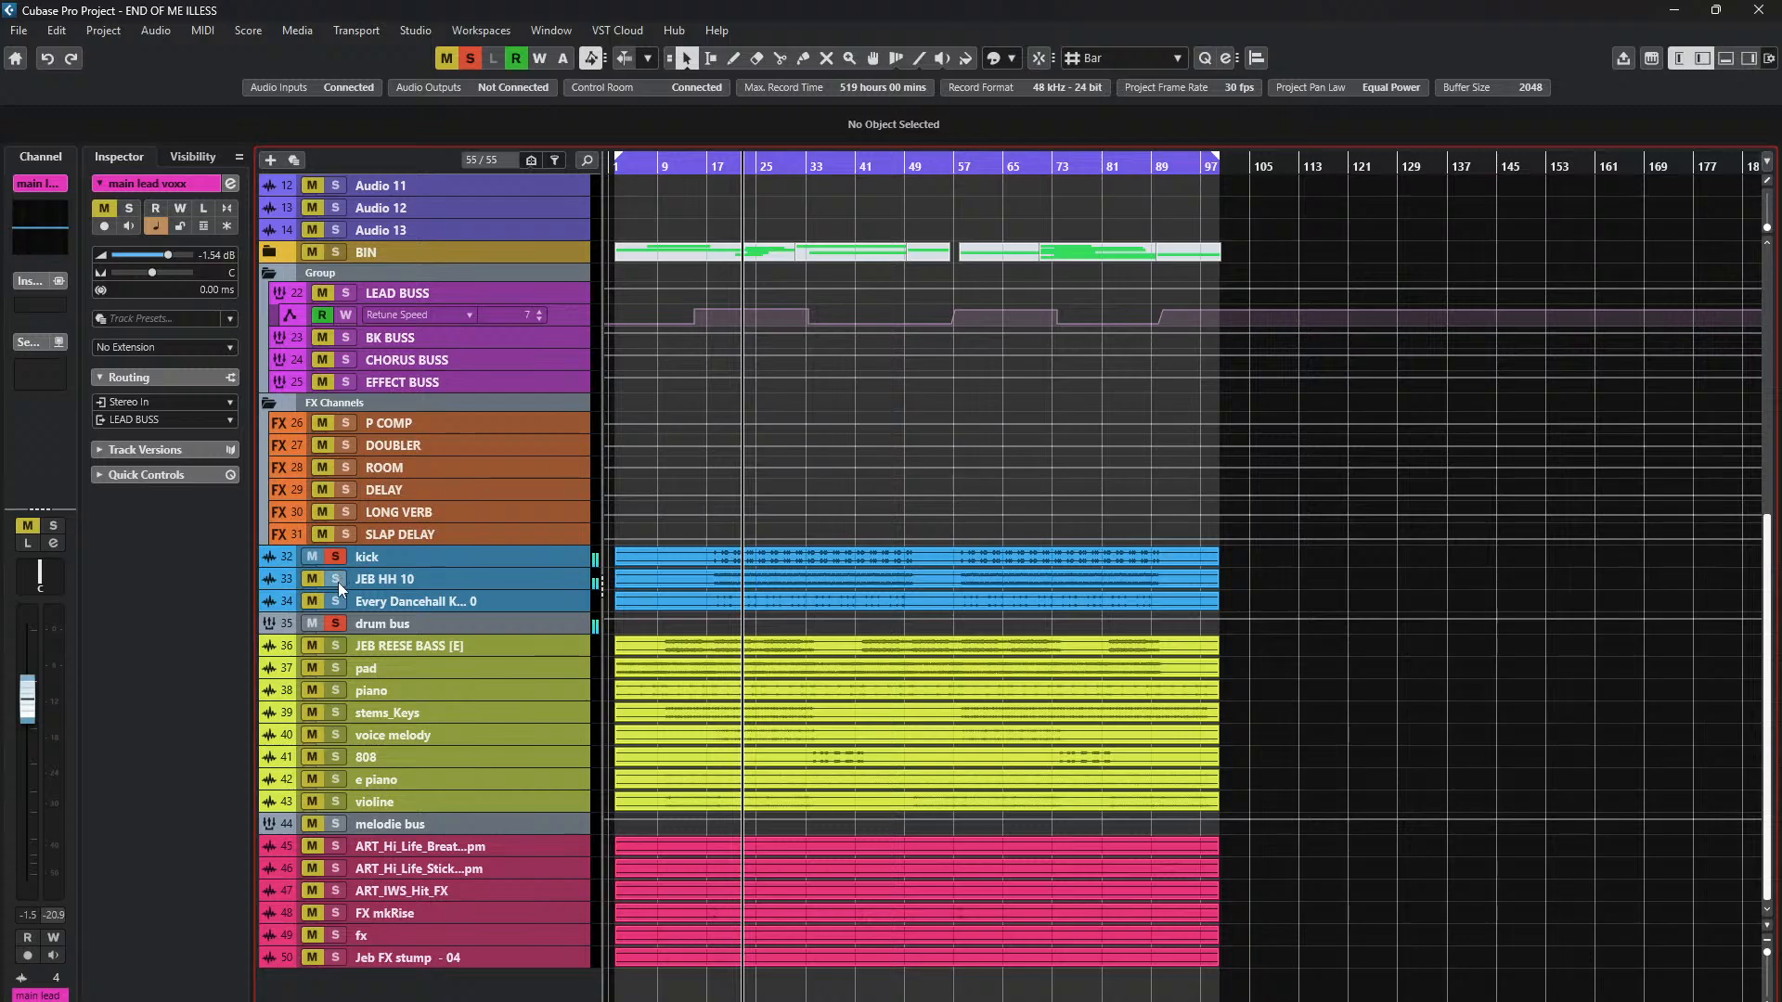
pyautogui.click(335, 578)
pyautogui.click(335, 600)
pyautogui.press('space')
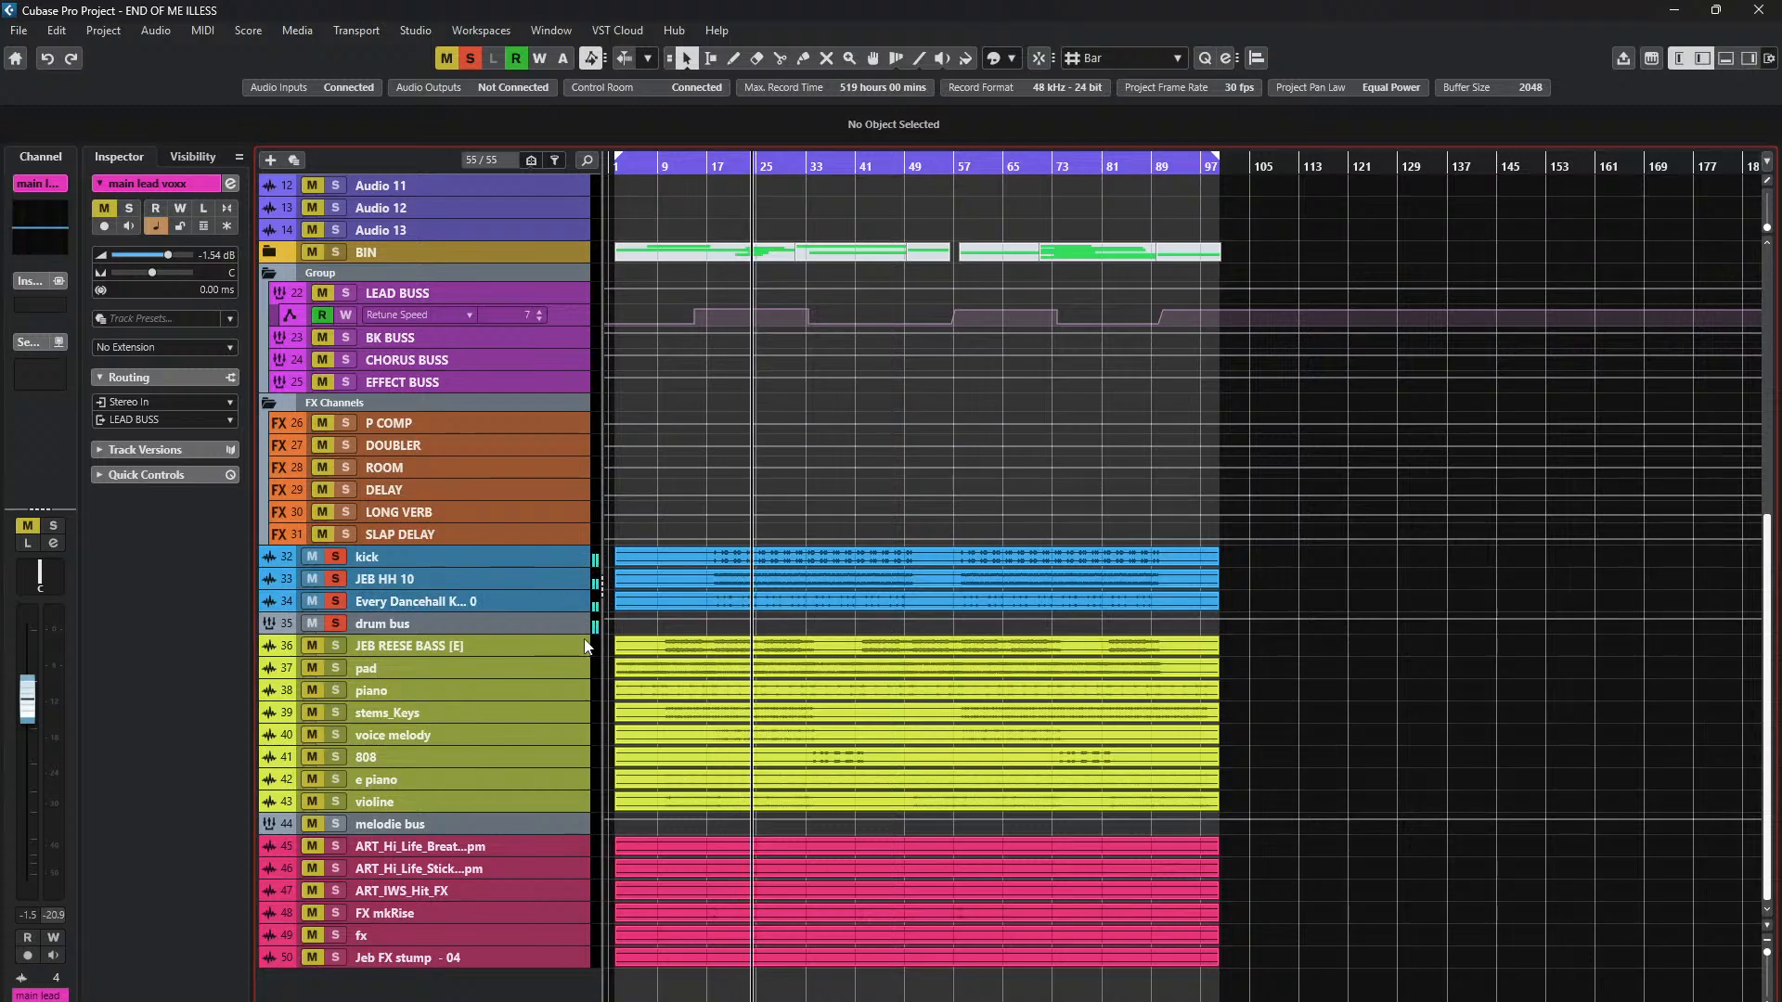
pyautogui.press('space')
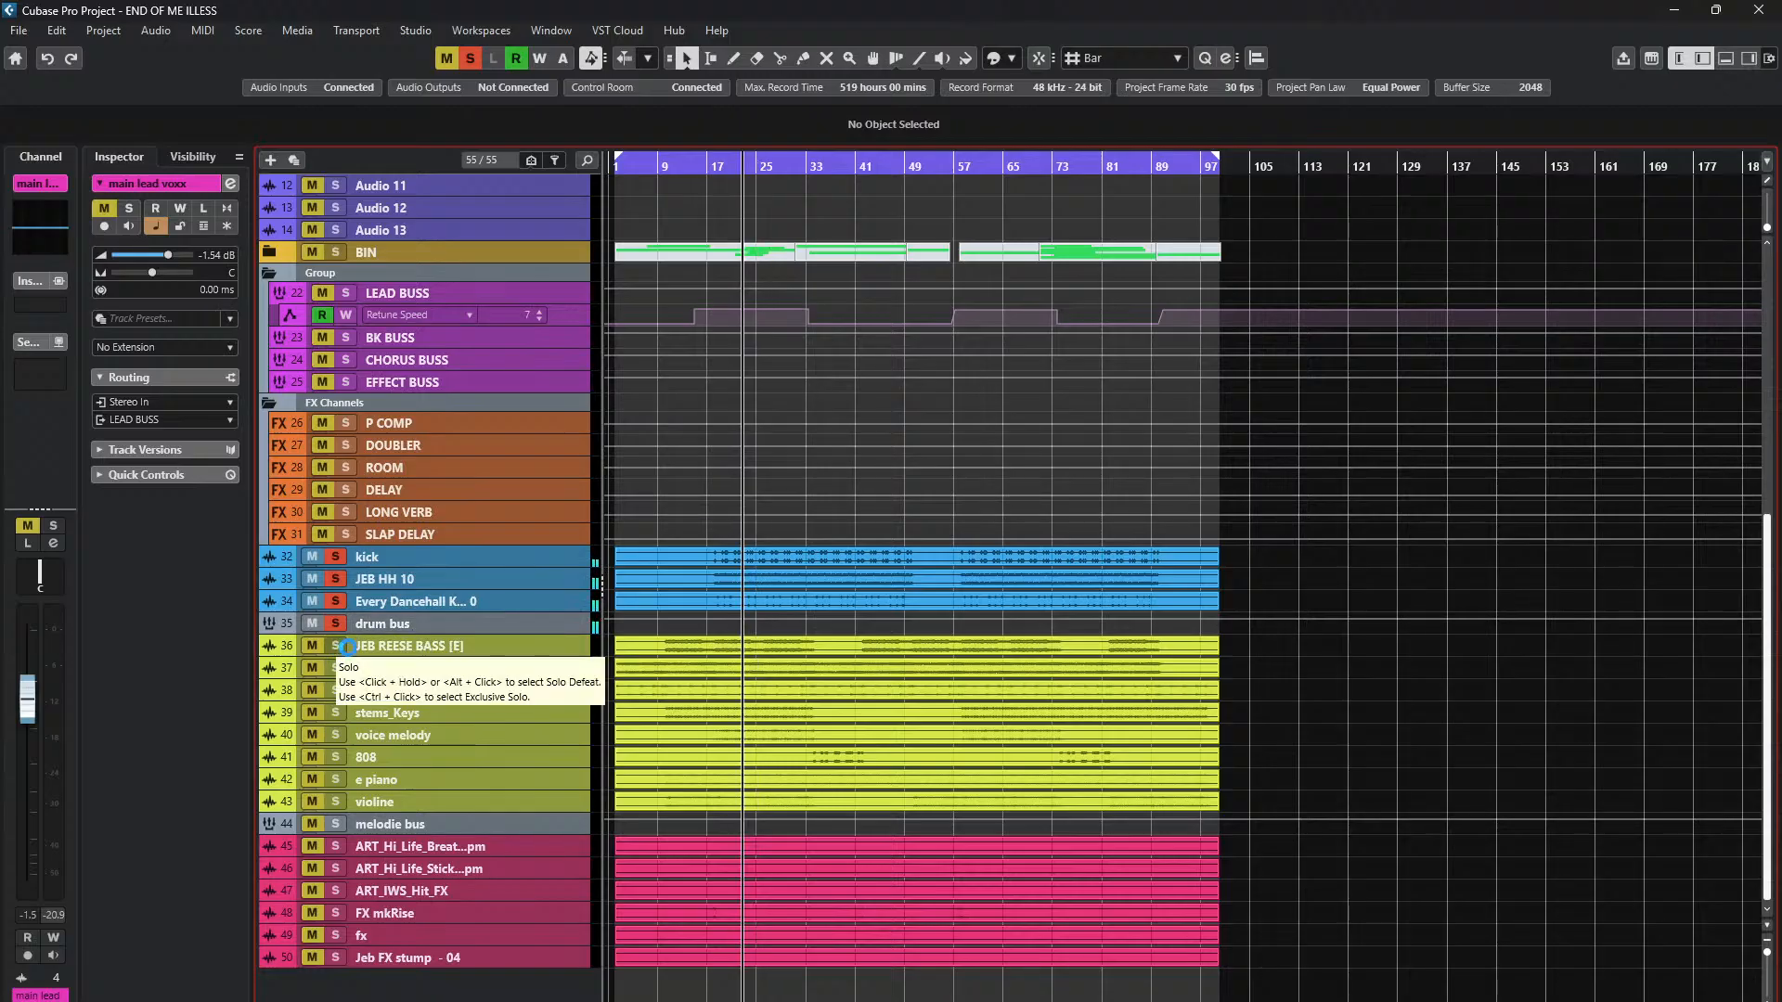
pyautogui.click(335, 645)
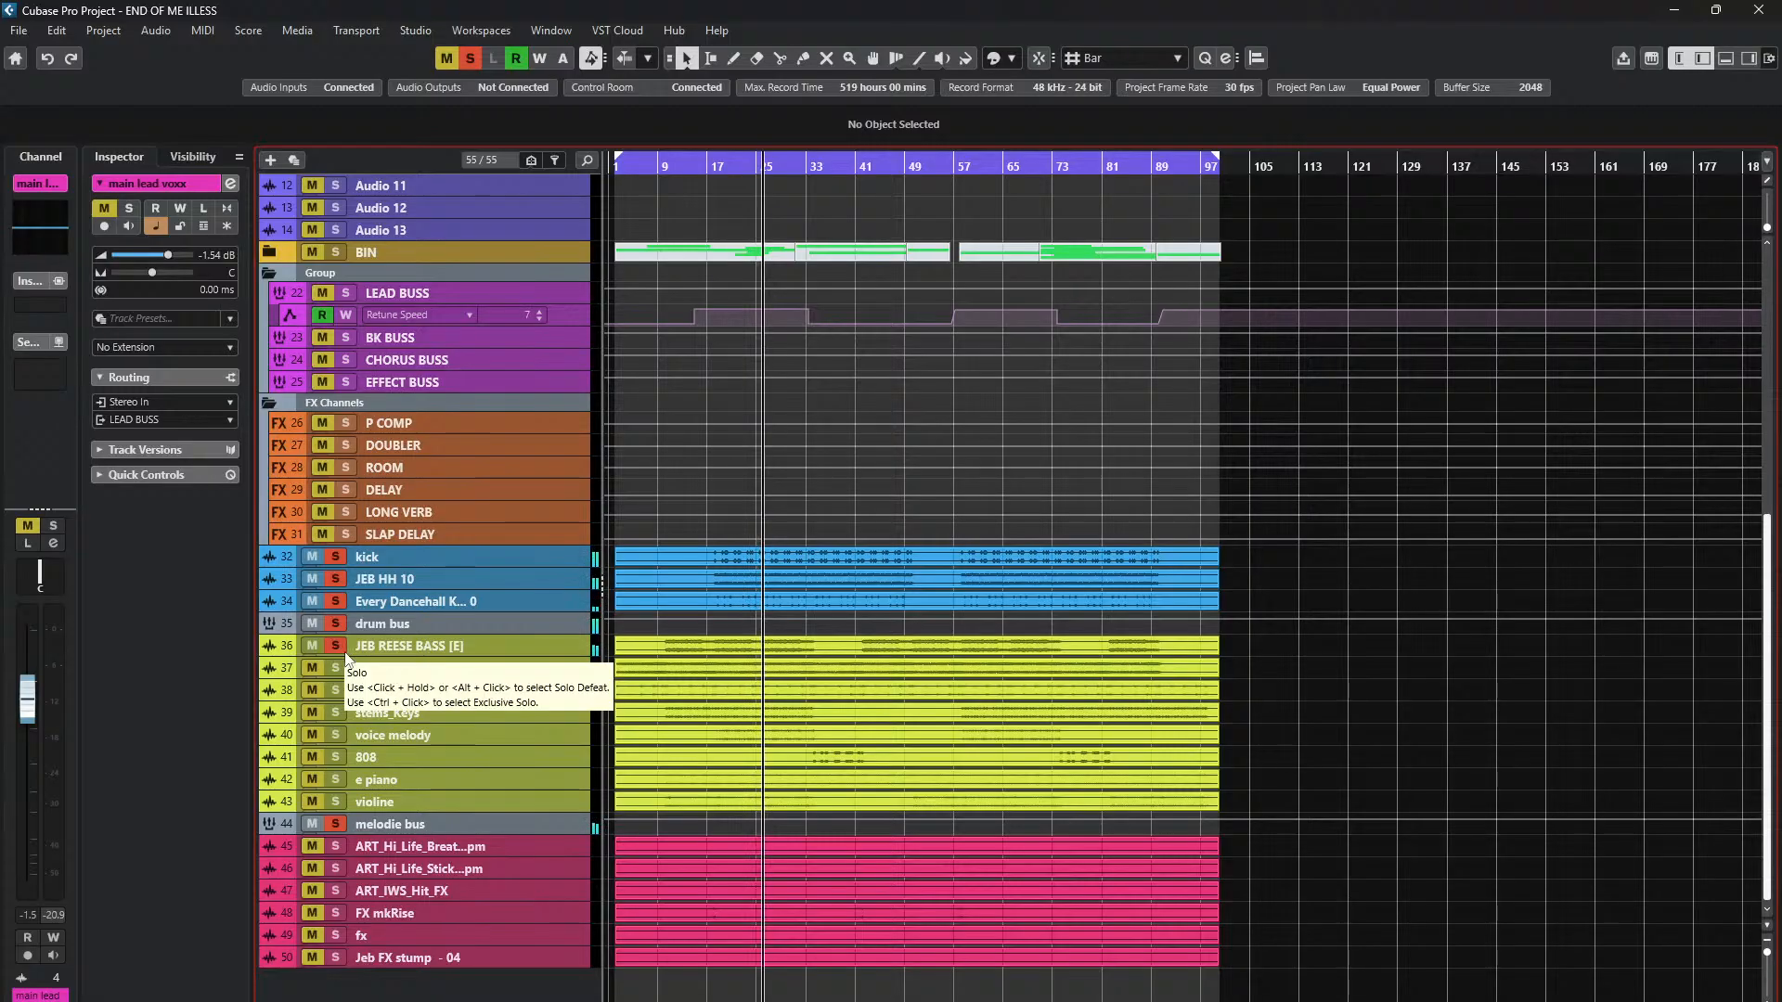
pyautogui.click(336, 645)
pyautogui.click(336, 645)
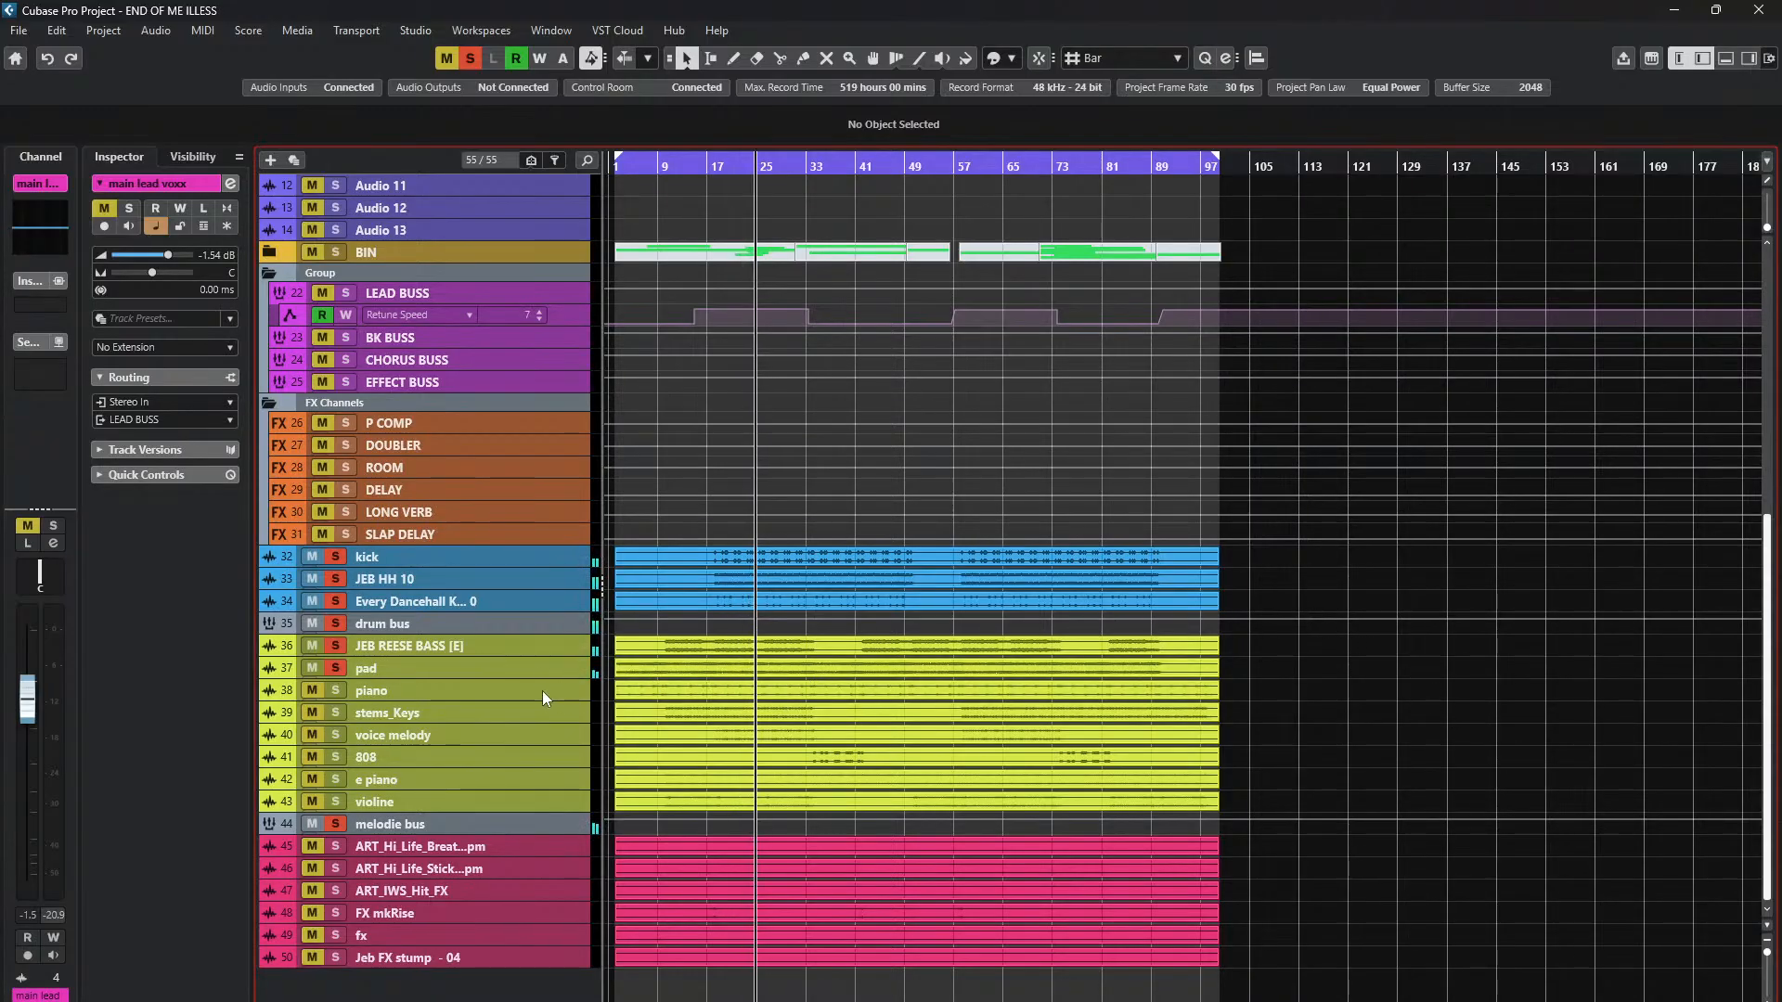
pyautogui.click(341, 689)
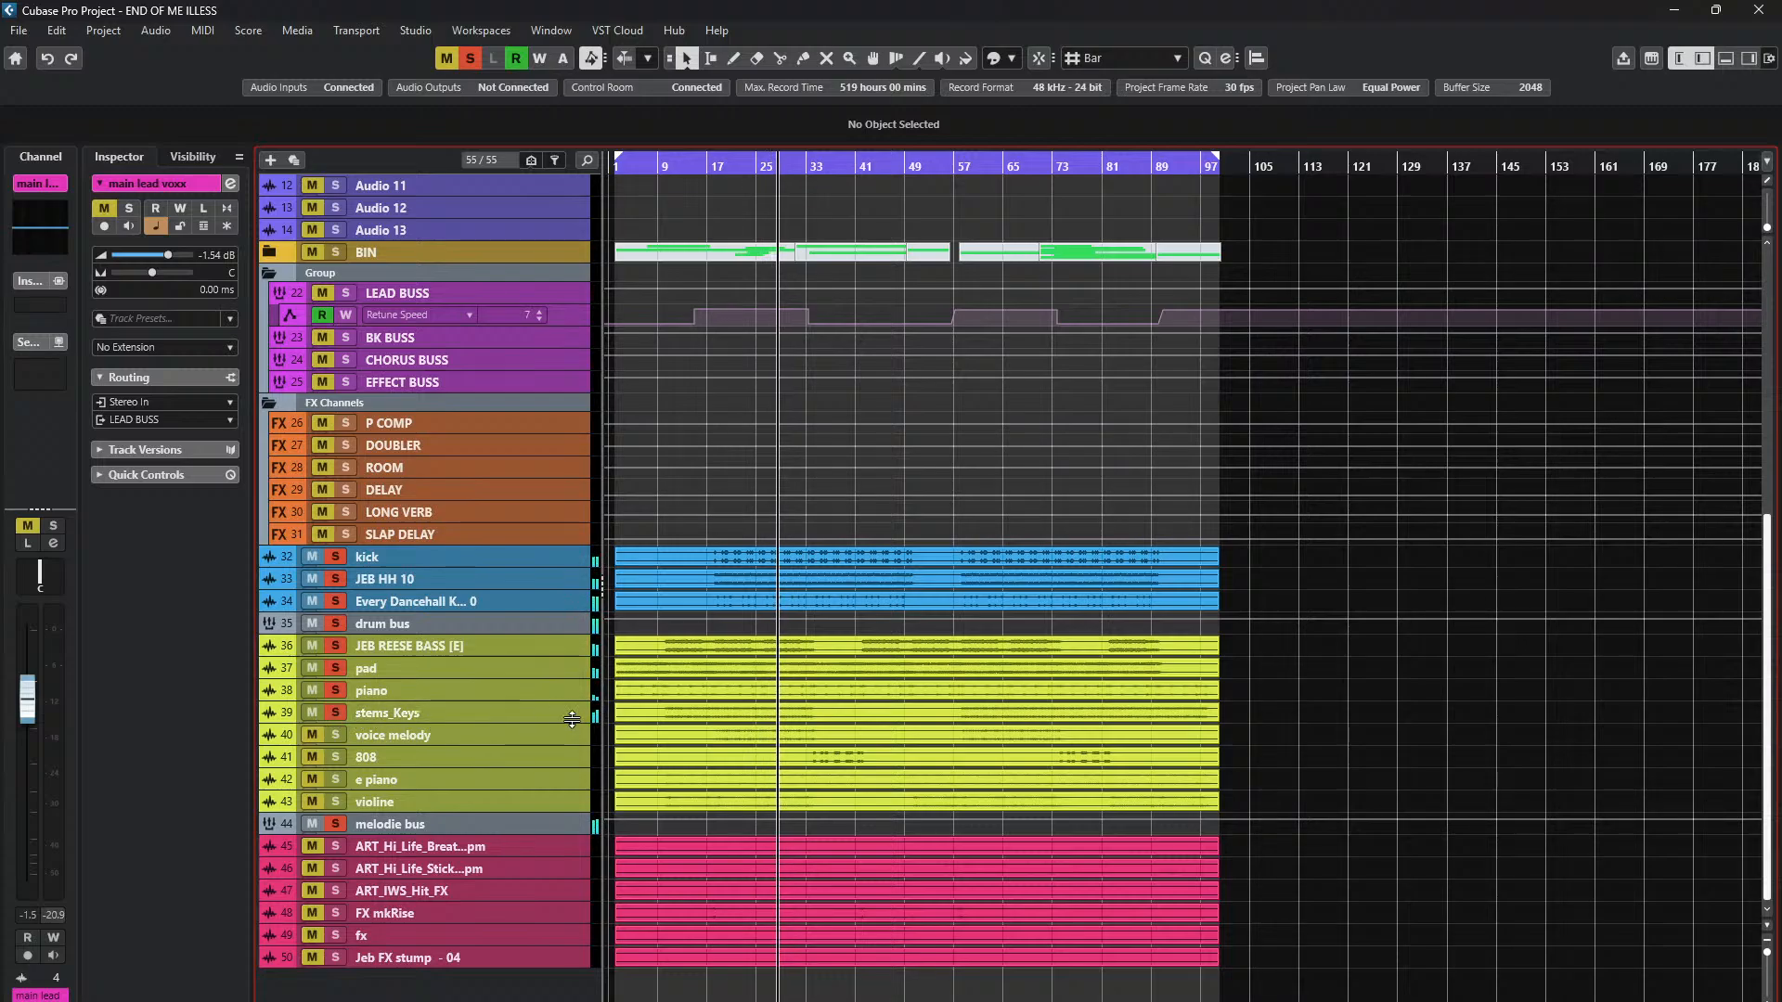
# - Clear the accumulated solos and audition the piano and stems_Keys tracks separately
pyautogui.click(446, 57)
pyautogui.click(470, 58)
pyautogui.click(337, 711)
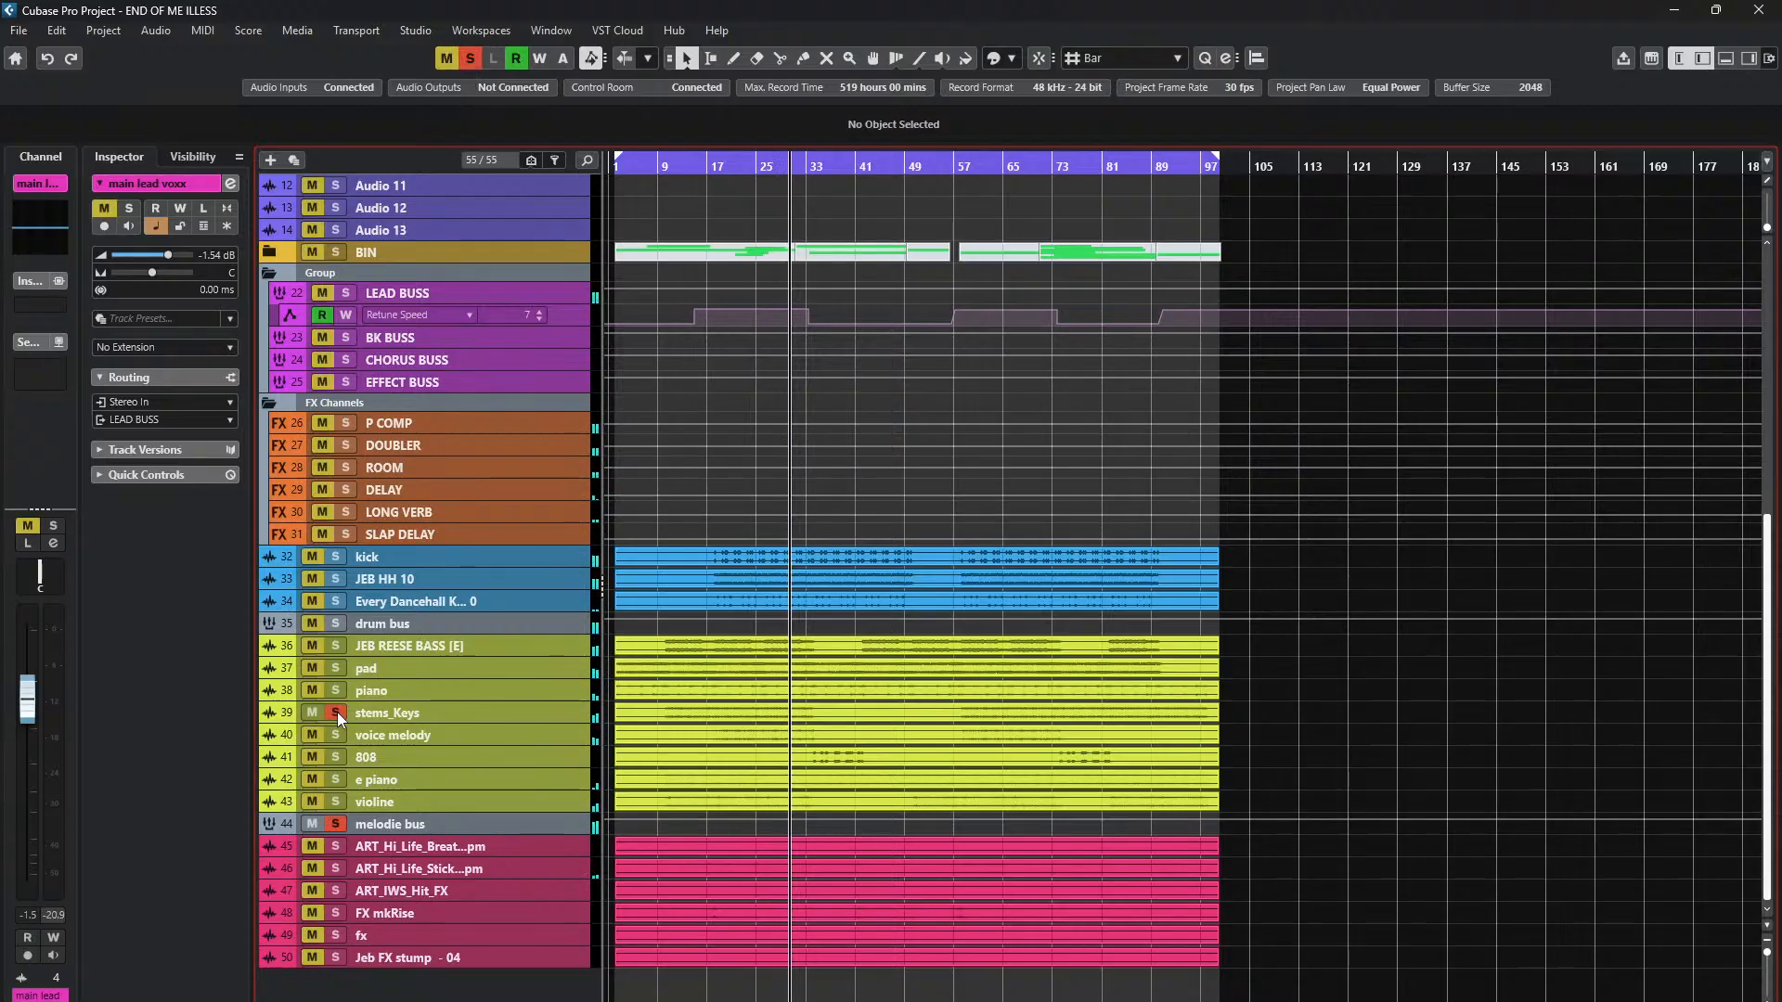
pyautogui.click(335, 700)
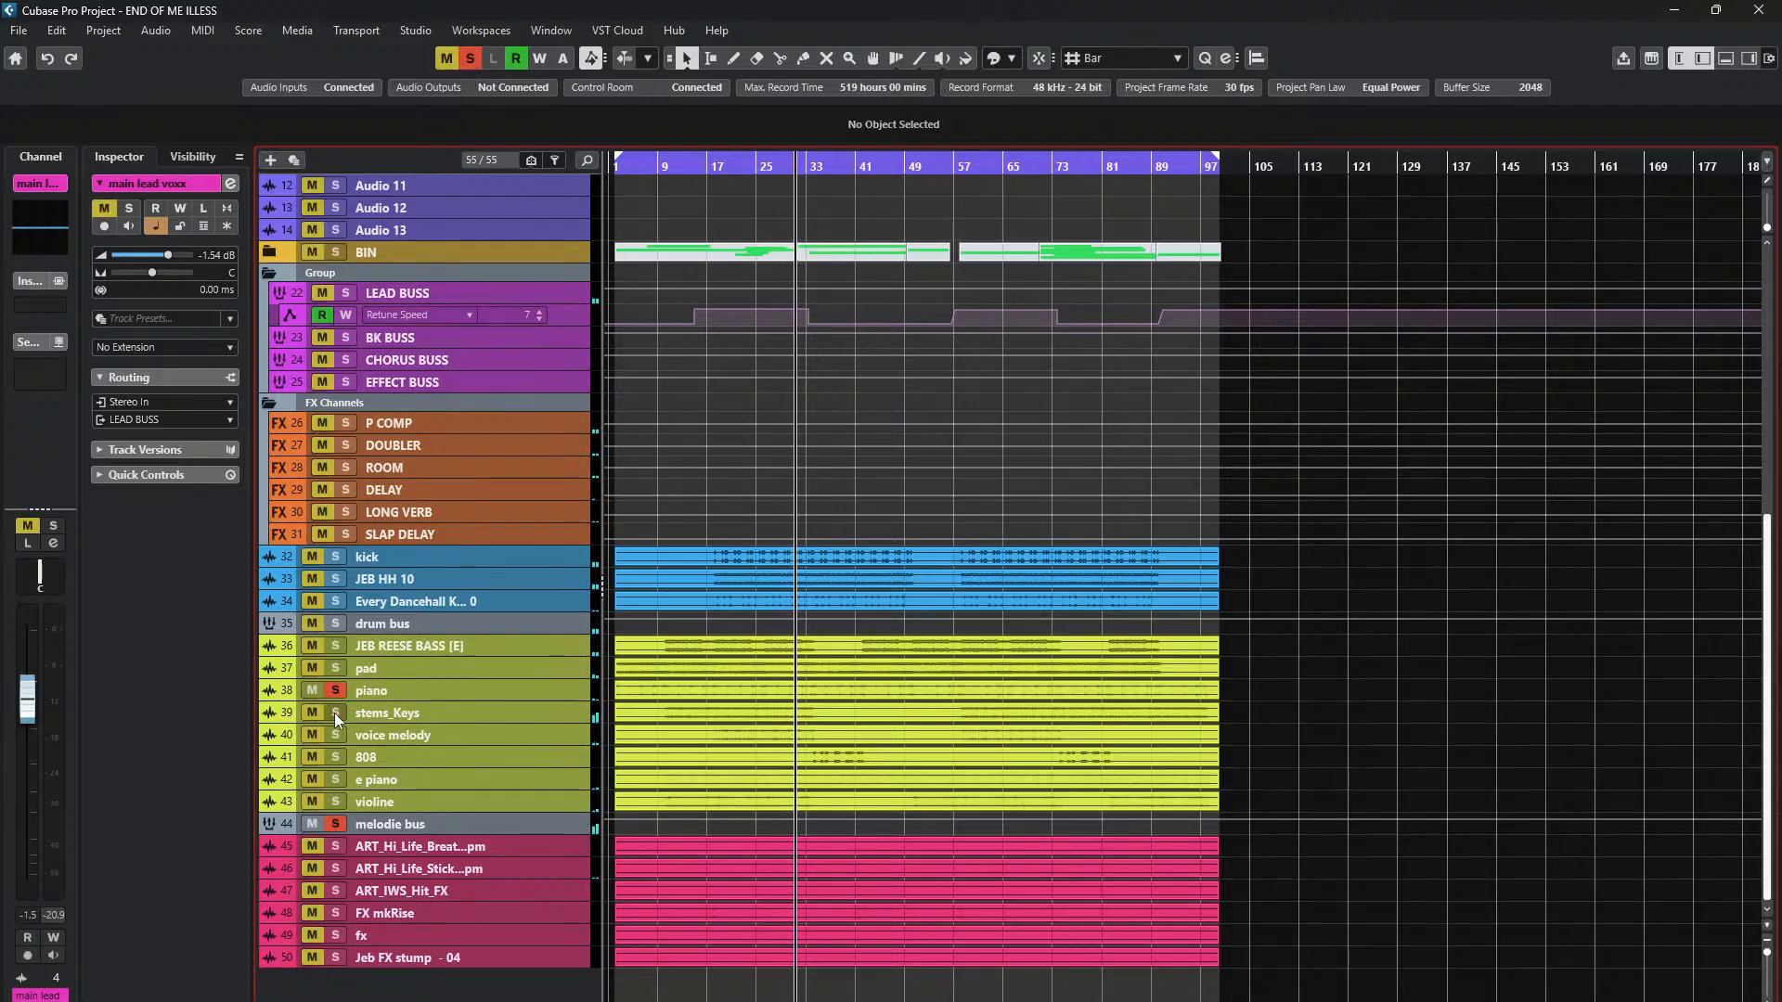
pyautogui.click(335, 712)
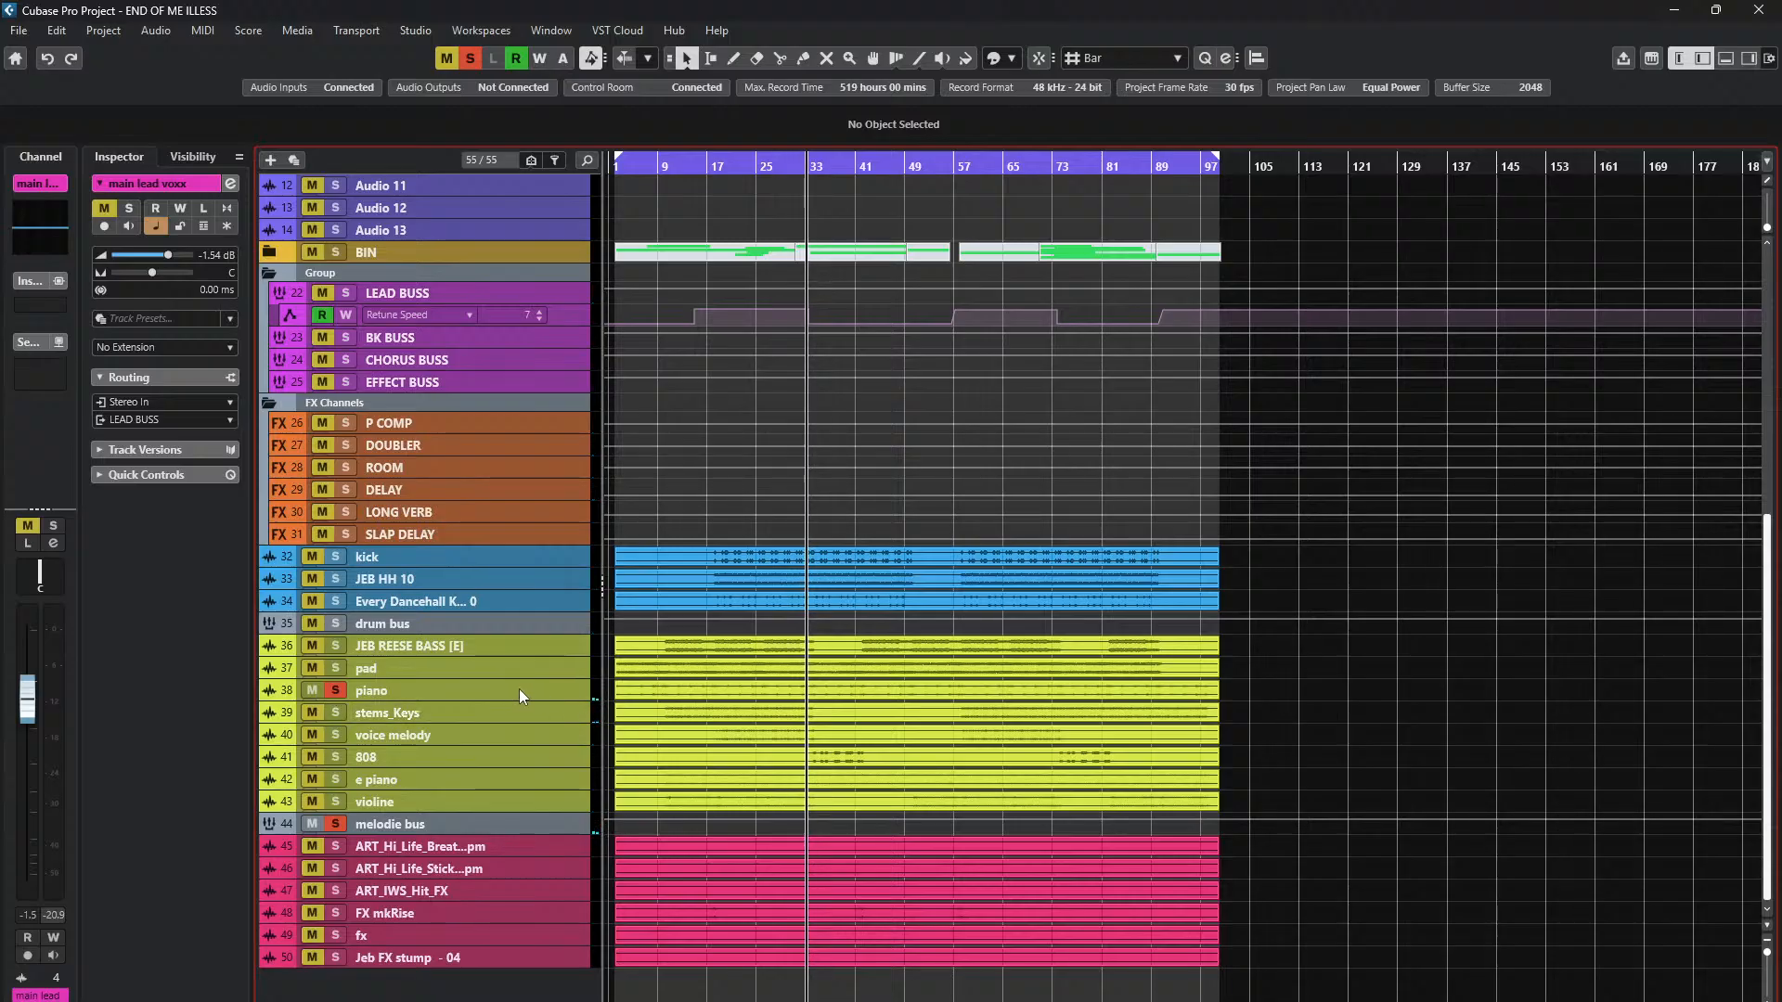
pyautogui.click(335, 713)
pyautogui.click(336, 692)
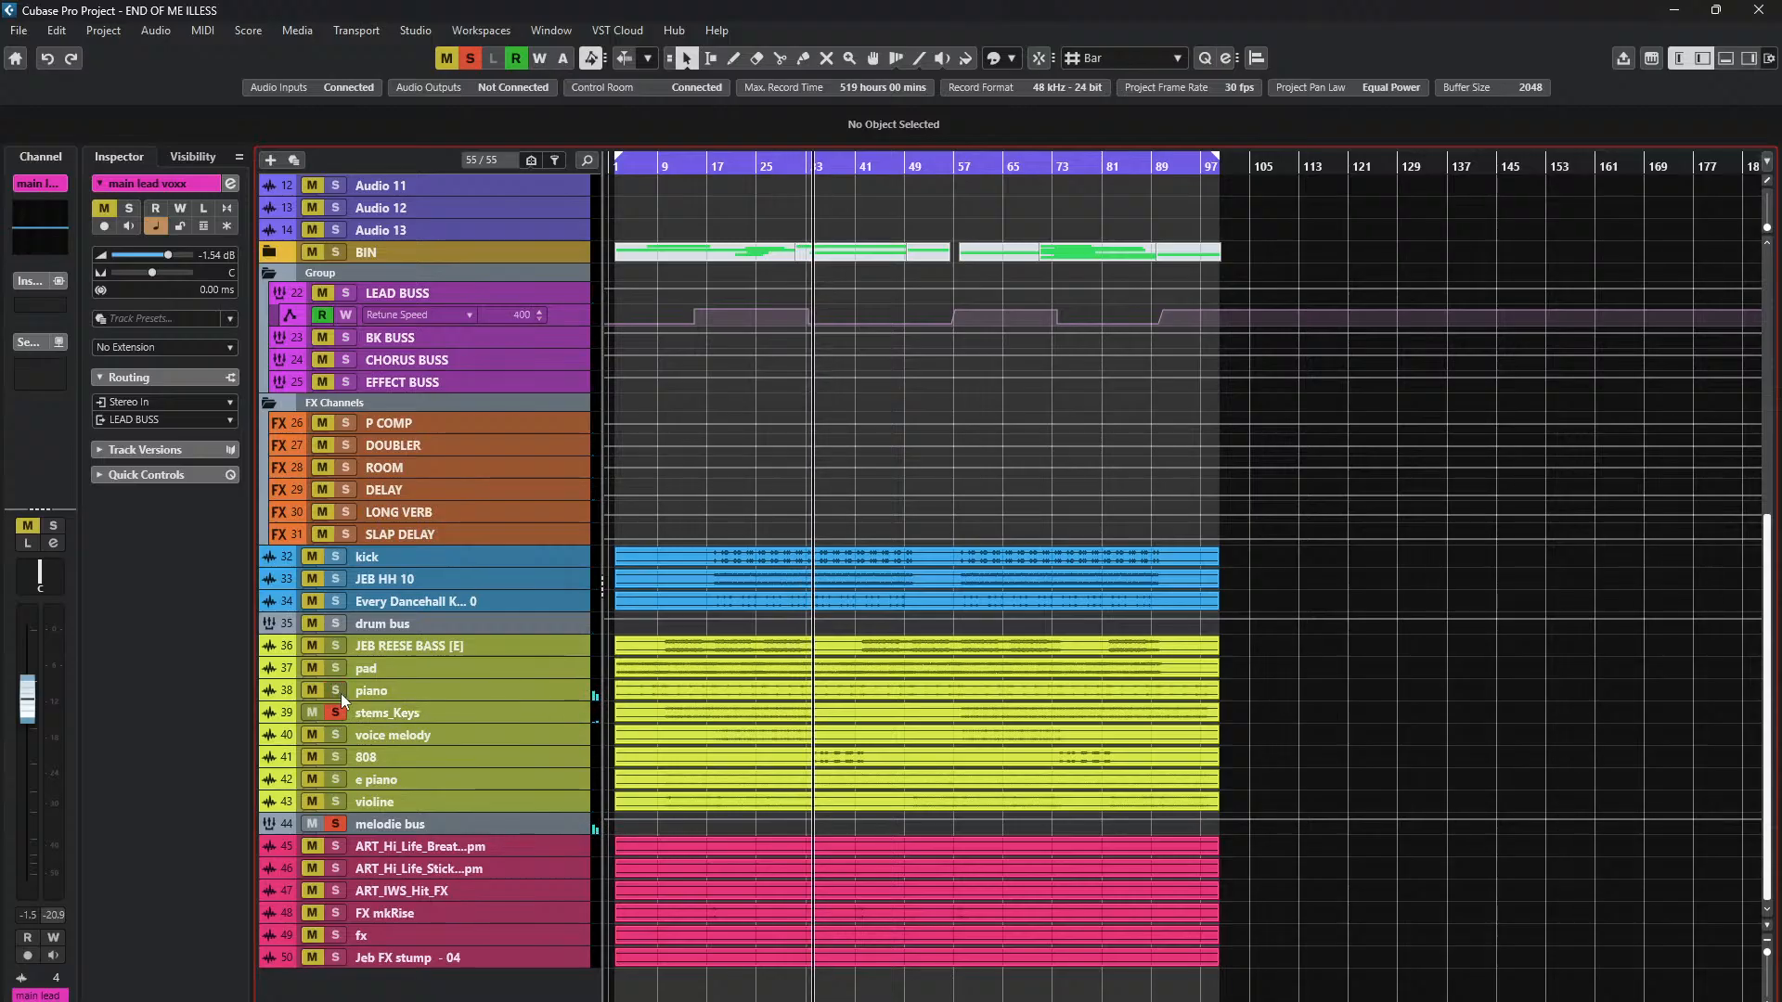
# - Replay from between bars 17 and 25, move the solo from stems_Keys to voice melody, and clear it
pyautogui.click(741, 167)
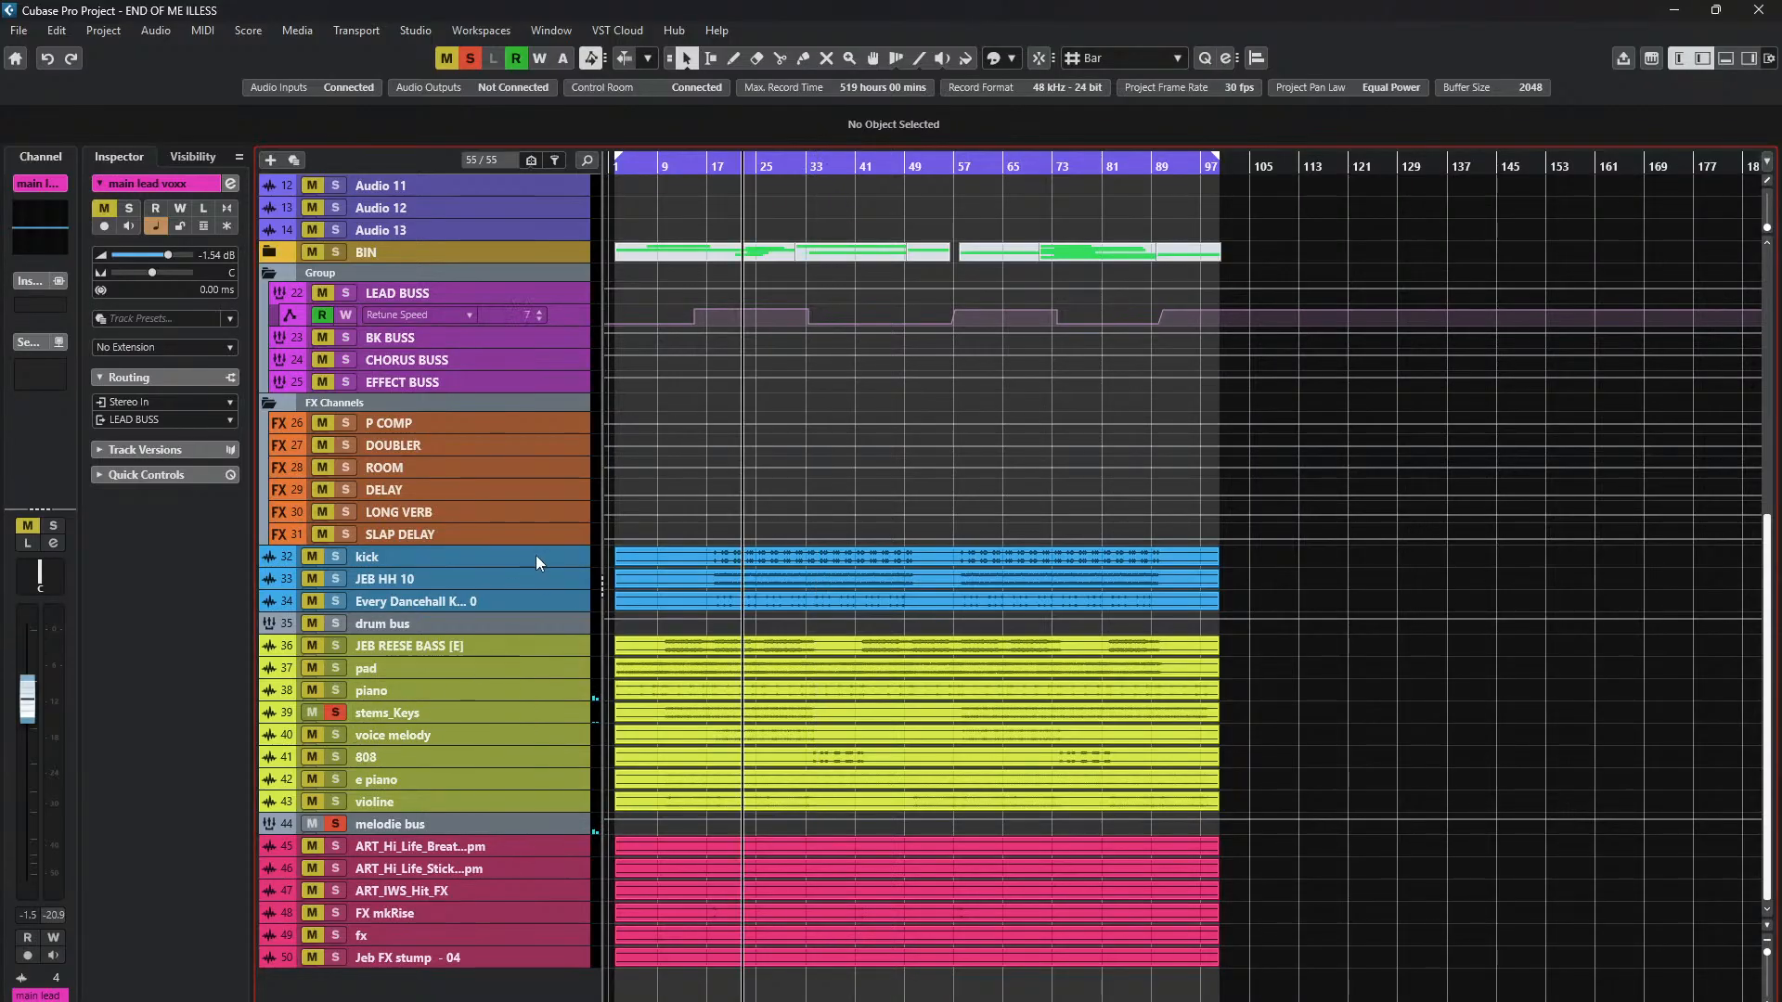
pyautogui.click(336, 712)
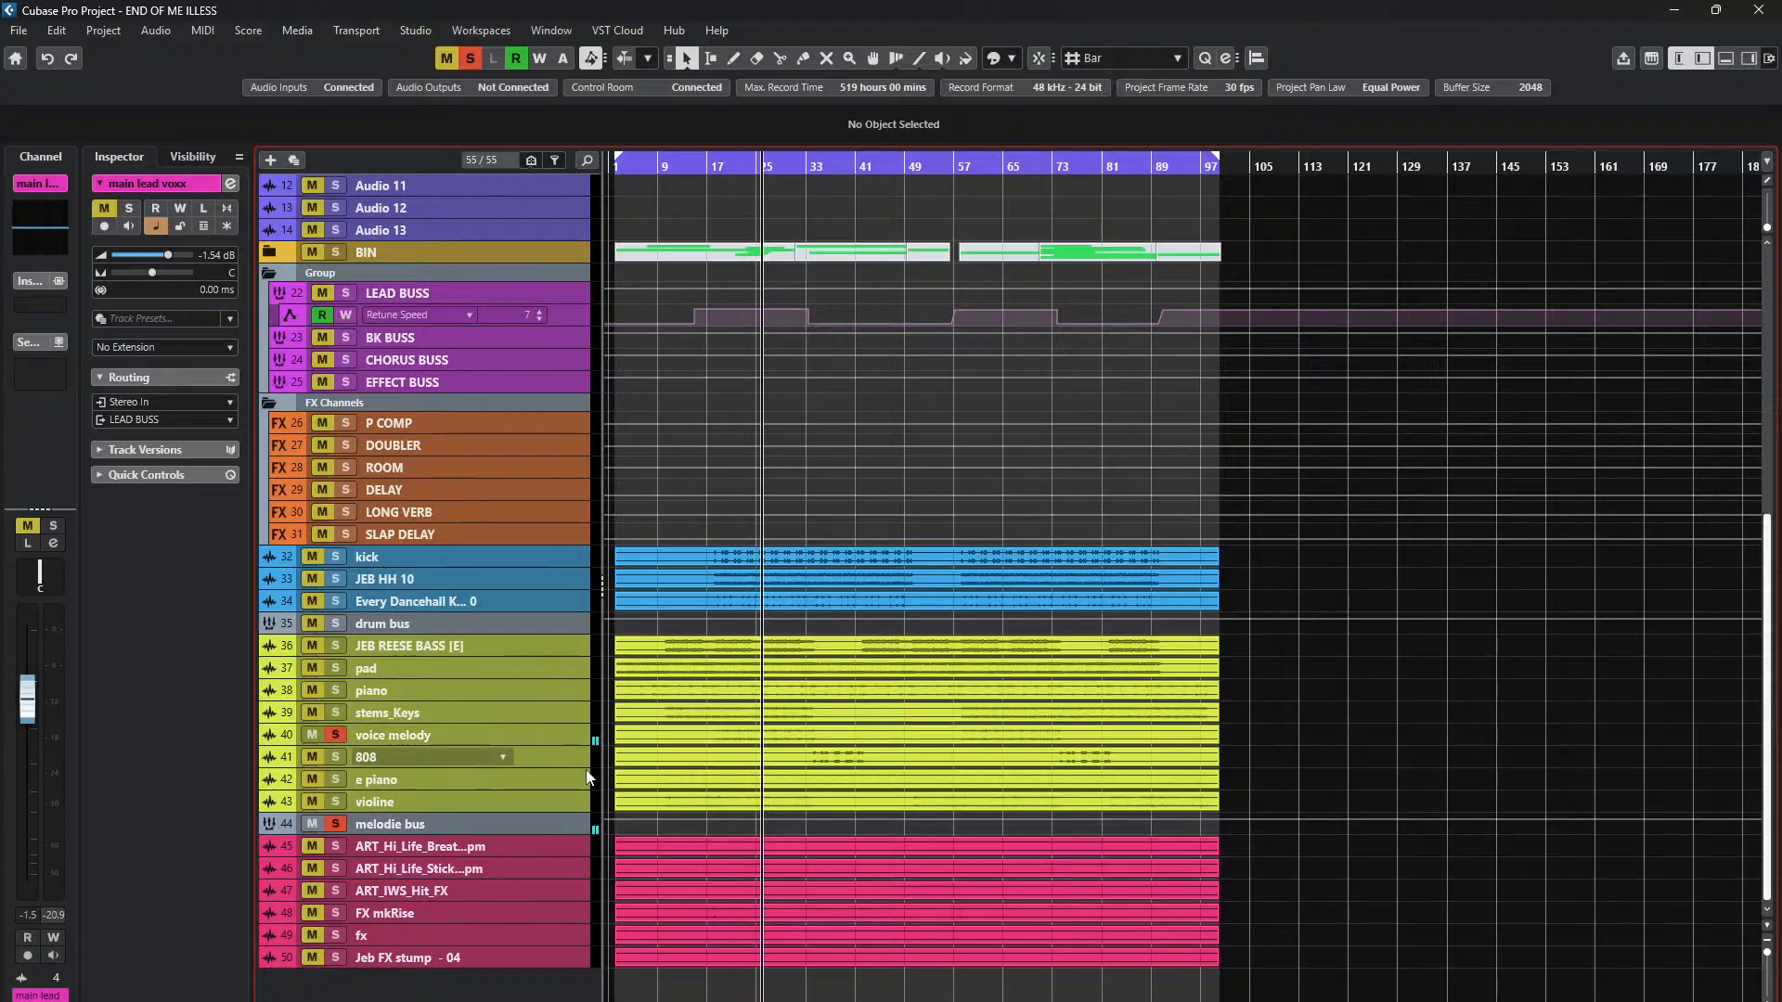
pyautogui.click(336, 735)
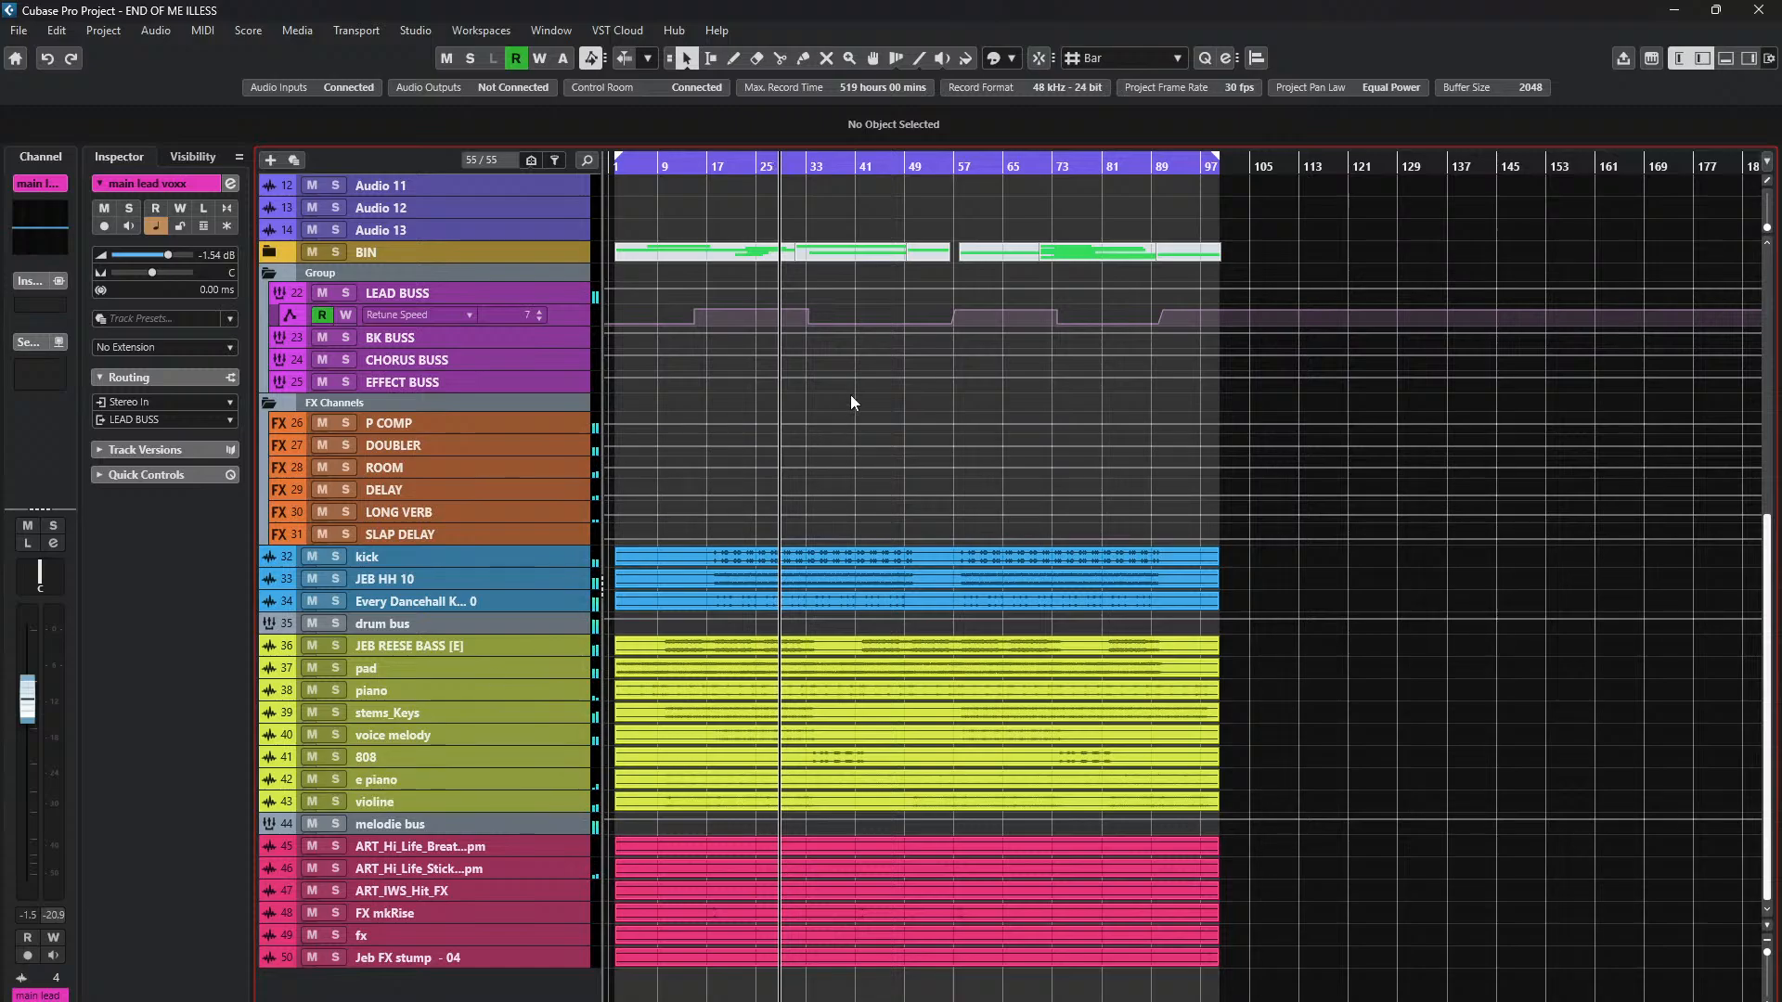
# - Audition the 808 track soloed from between bars 33 and 41, and remove its solo
pyautogui.click(835, 170)
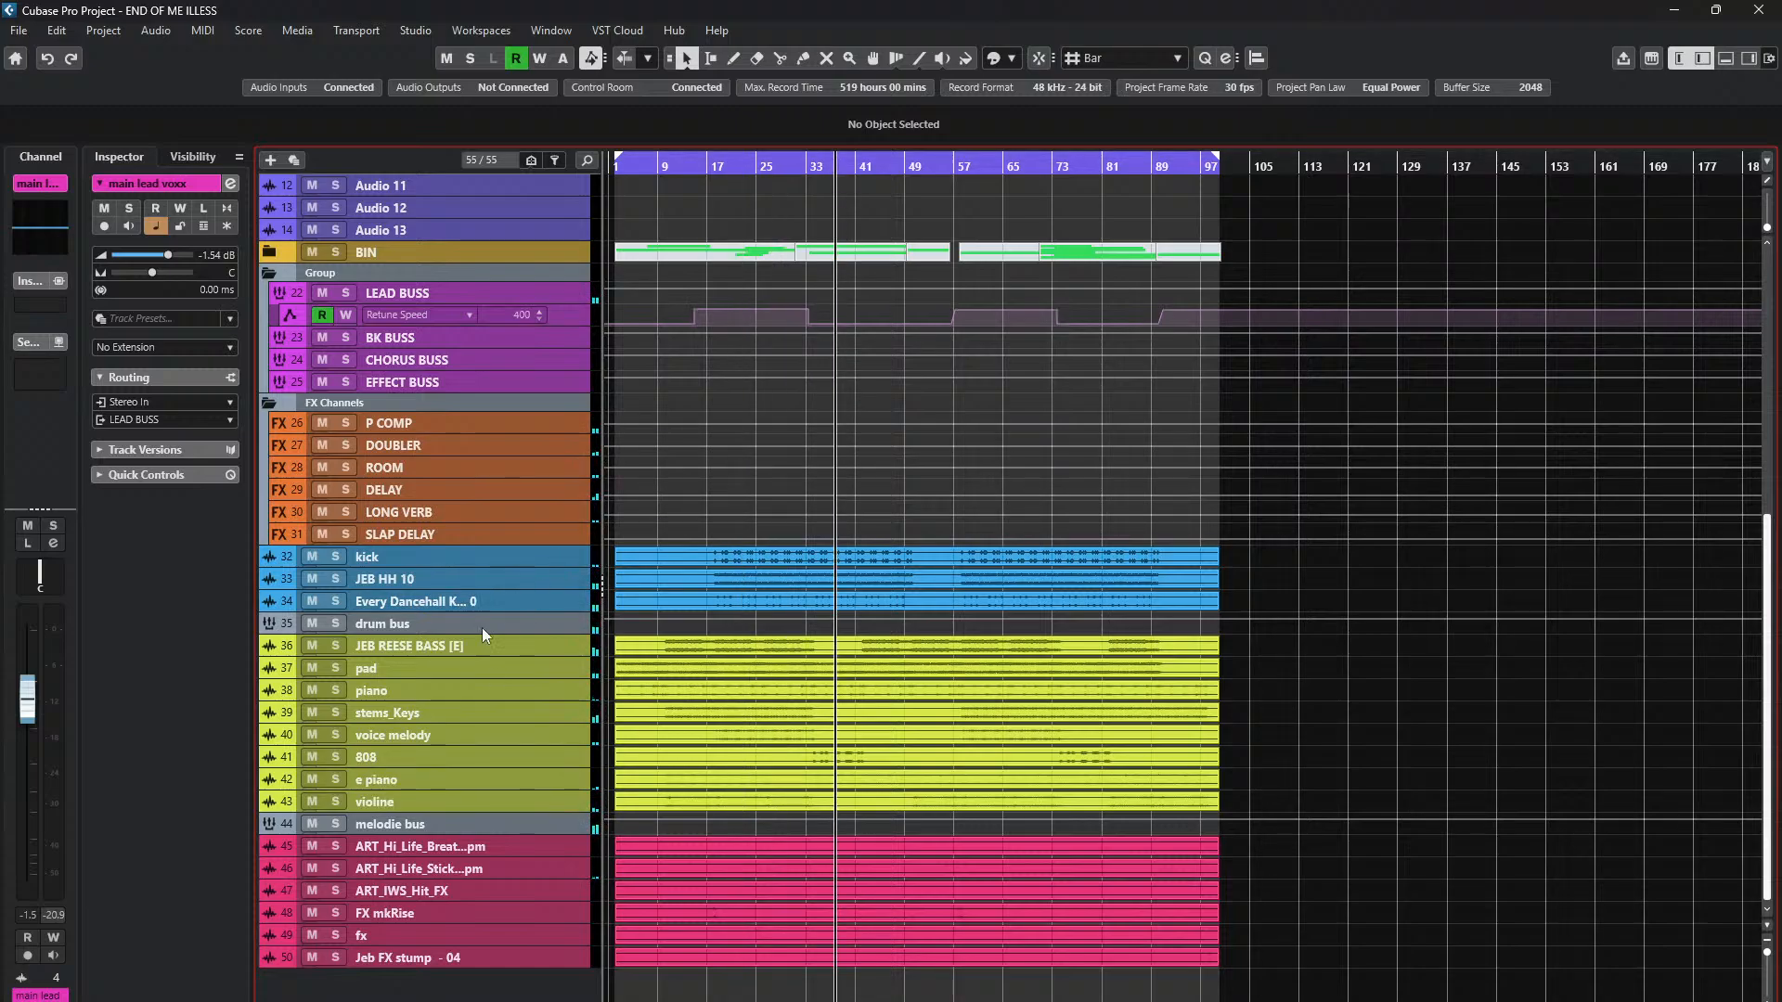
pyautogui.click(336, 757)
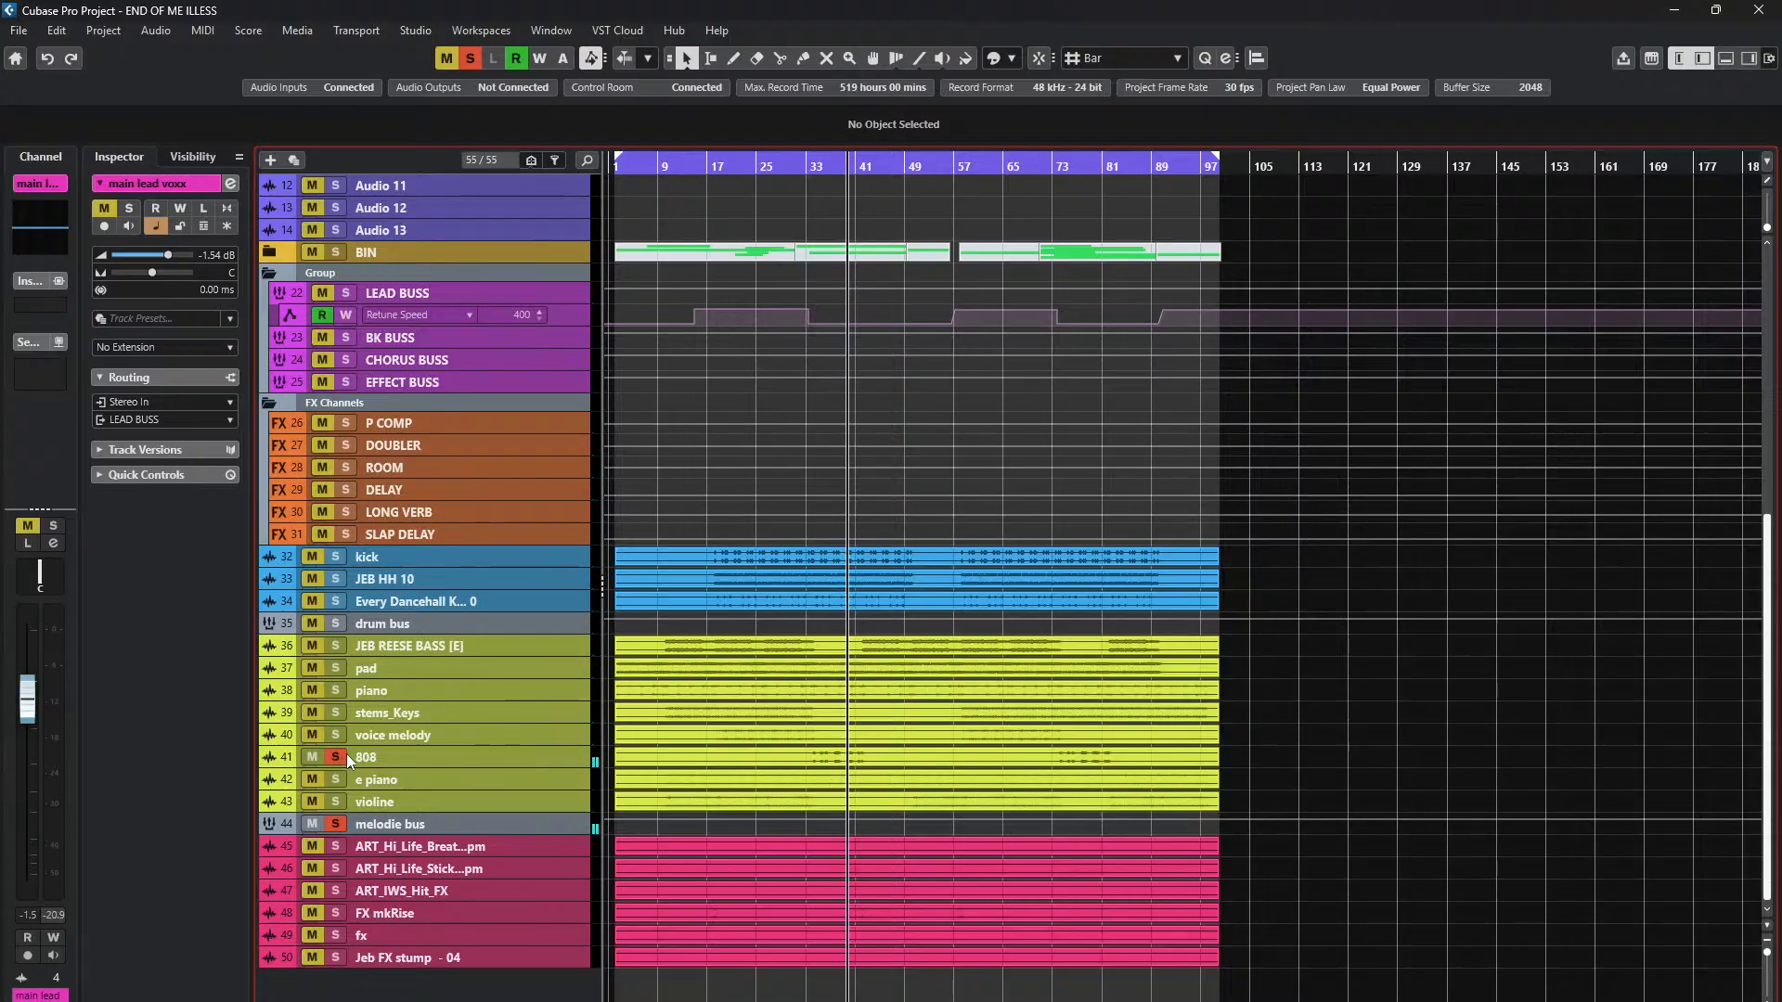
pyautogui.click(346, 756)
pyautogui.press('space')
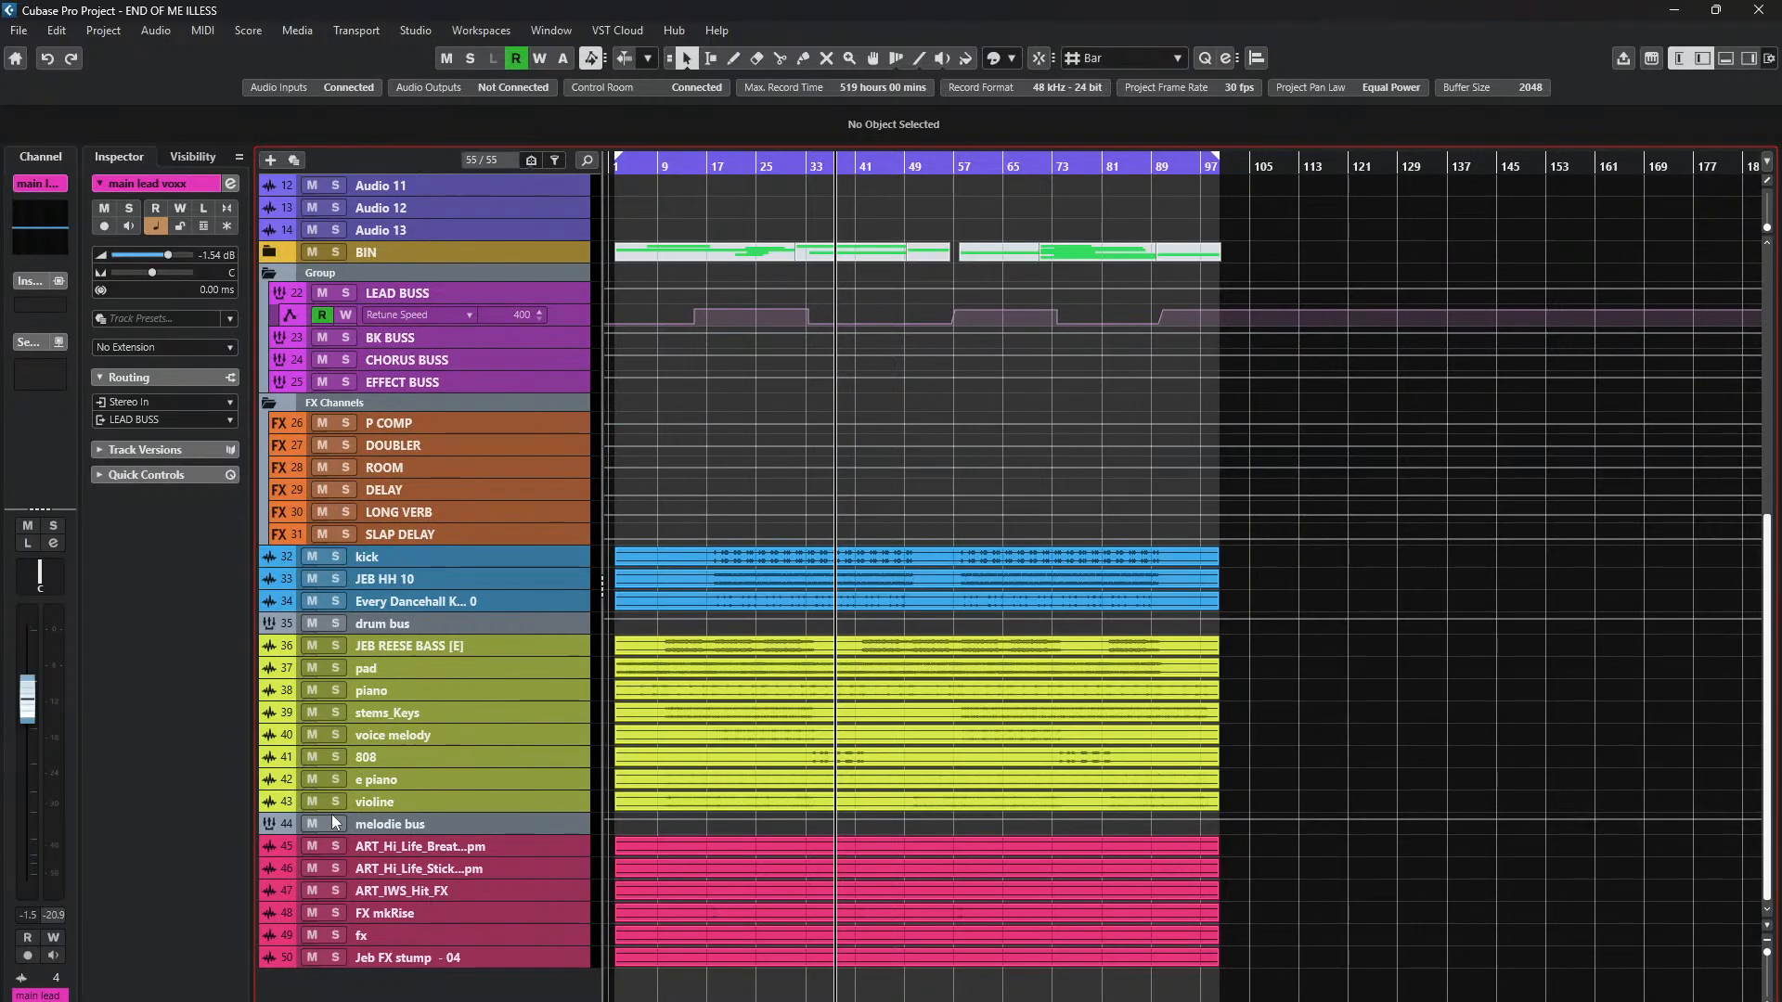
# - Audition the e piano track on its own and remove its solo
pyautogui.click(334, 781)
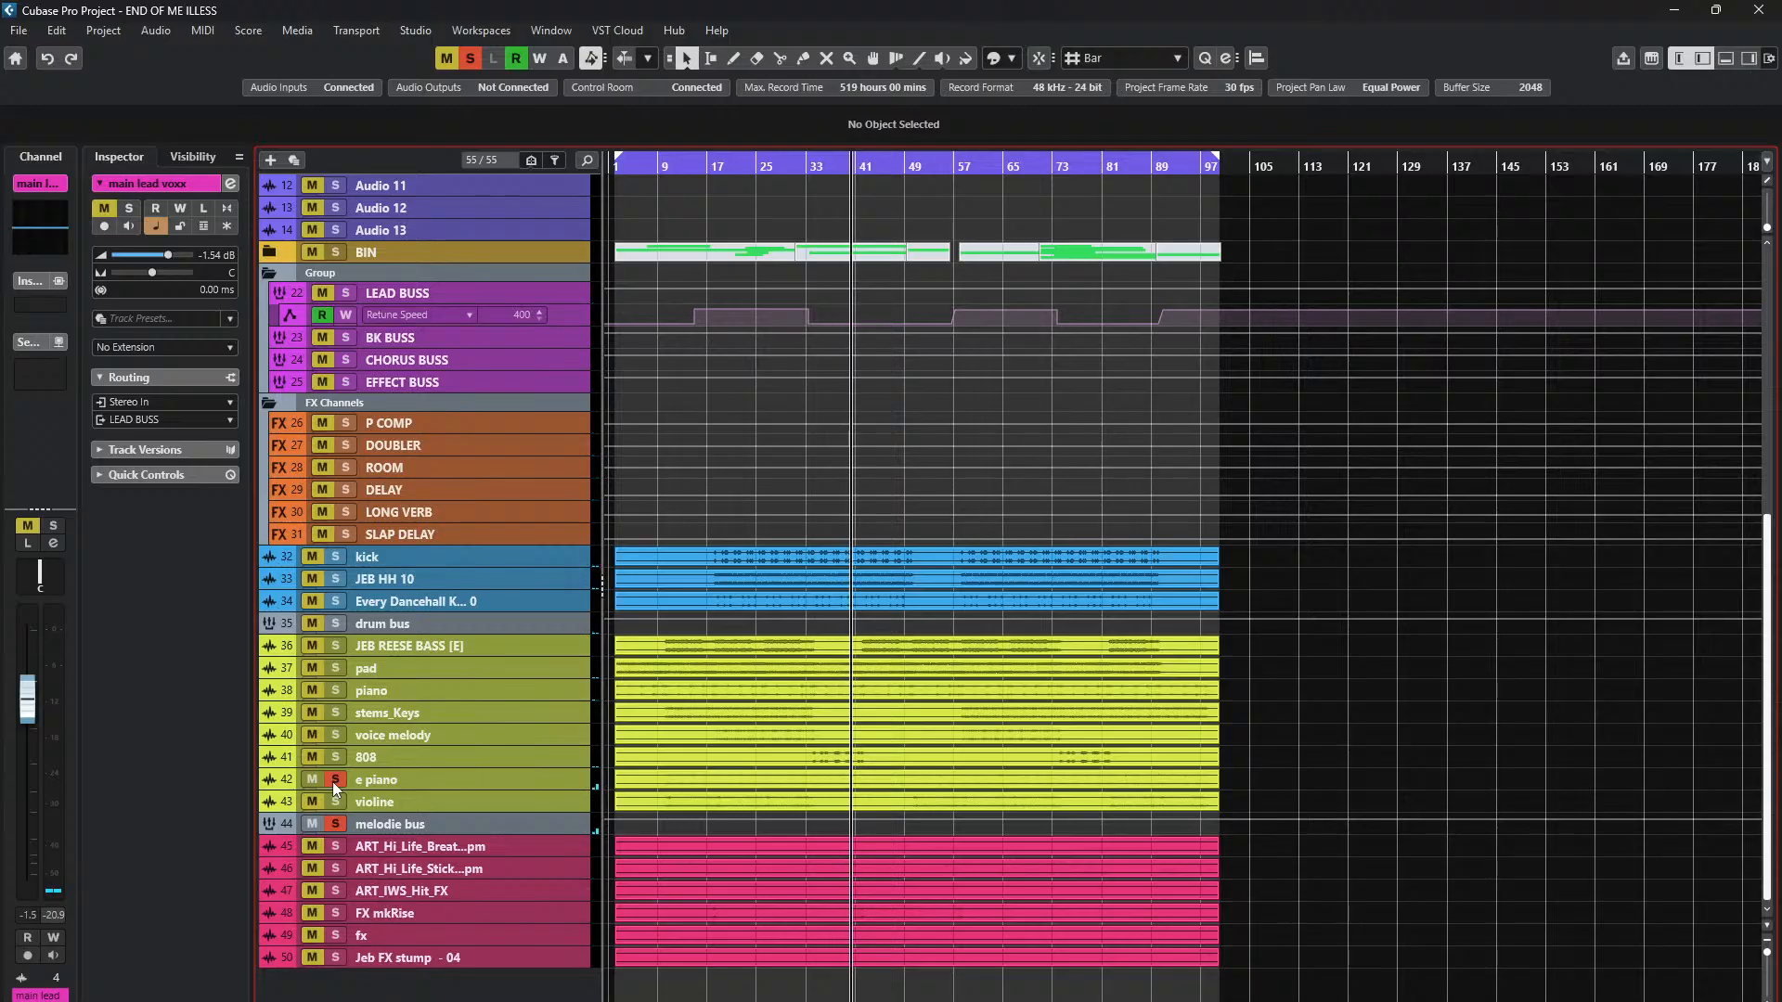
pyautogui.click(332, 781)
pyautogui.press('space')
# - Audition the violine track soloed from between bars 17 and 25, and replace its solo with the whole melodie bus
pyautogui.click(335, 801)
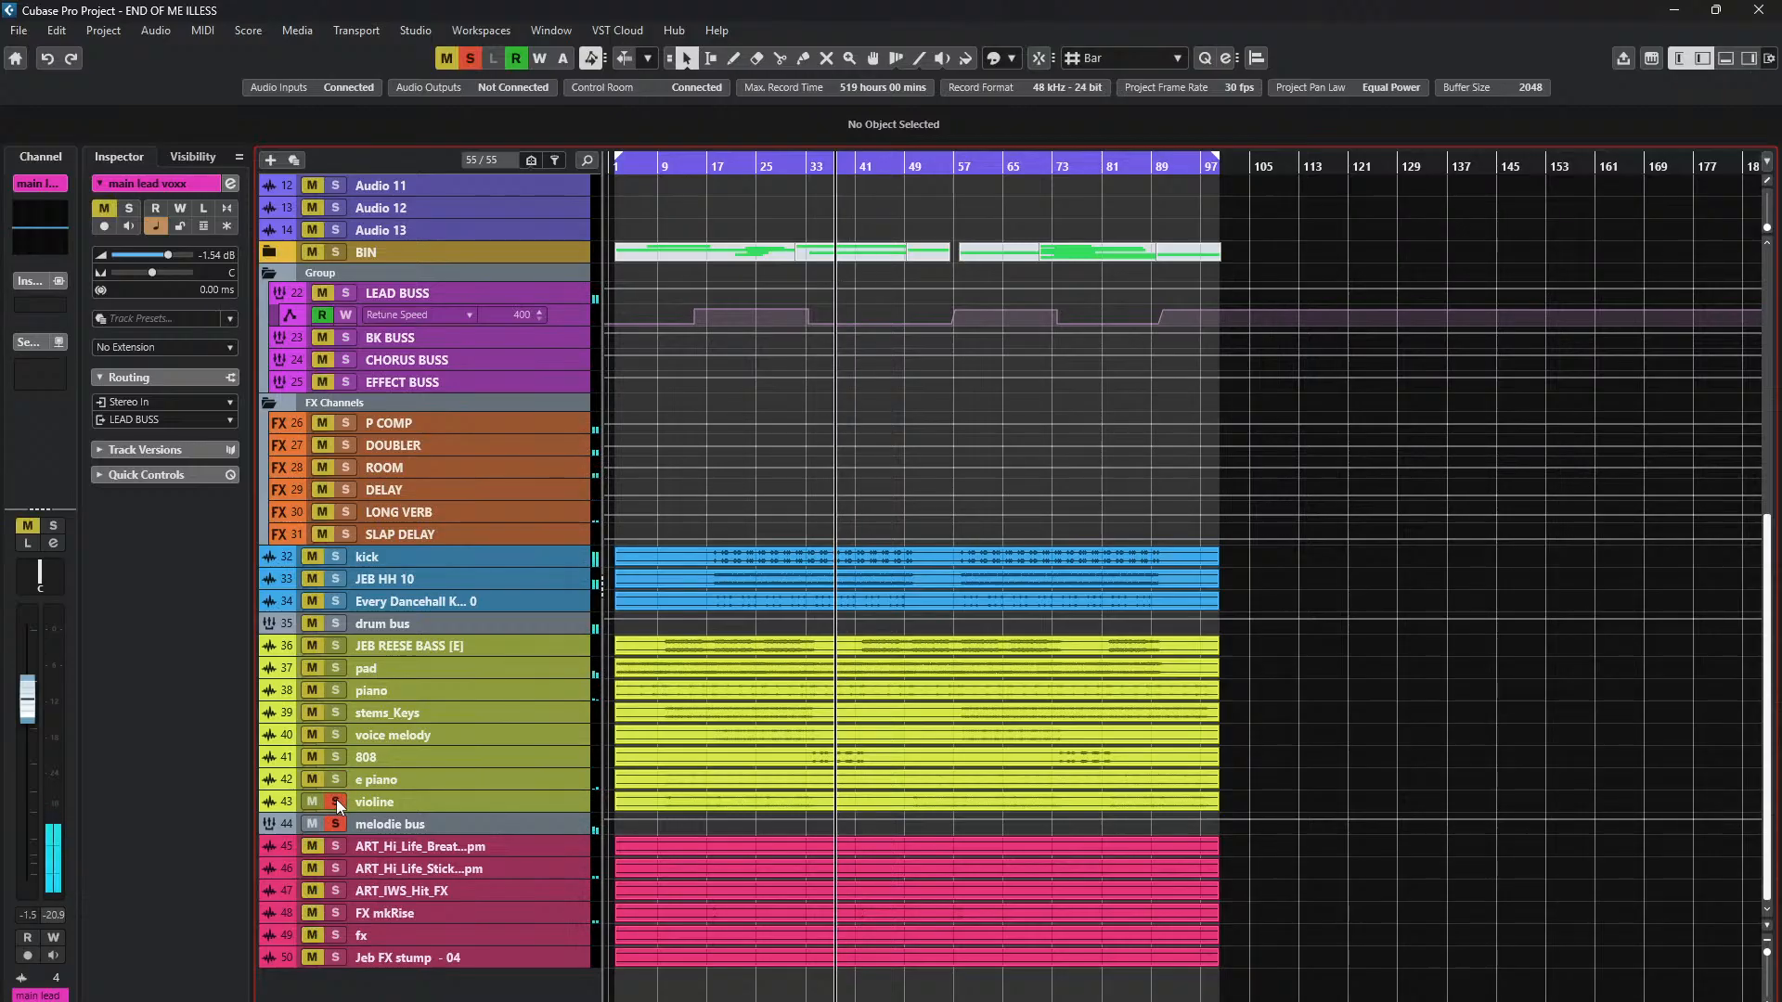
pyautogui.click(729, 171)
pyautogui.press('space')
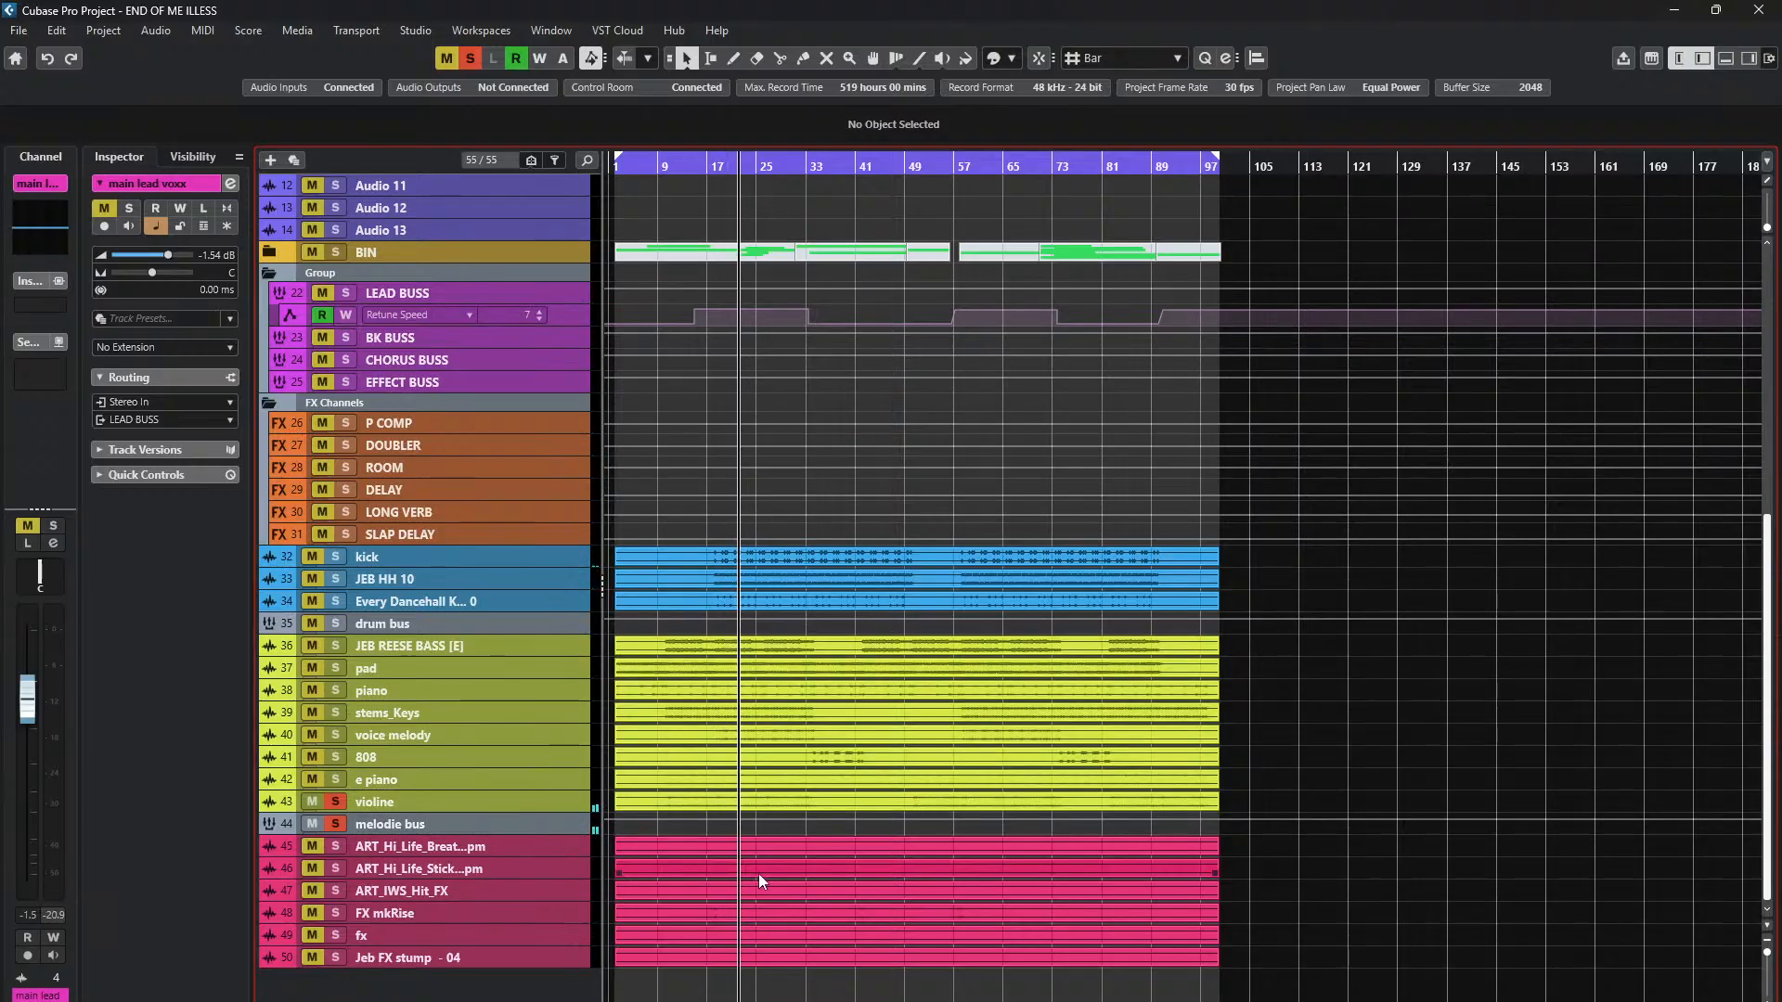
pyautogui.click(336, 804)
pyautogui.click(338, 822)
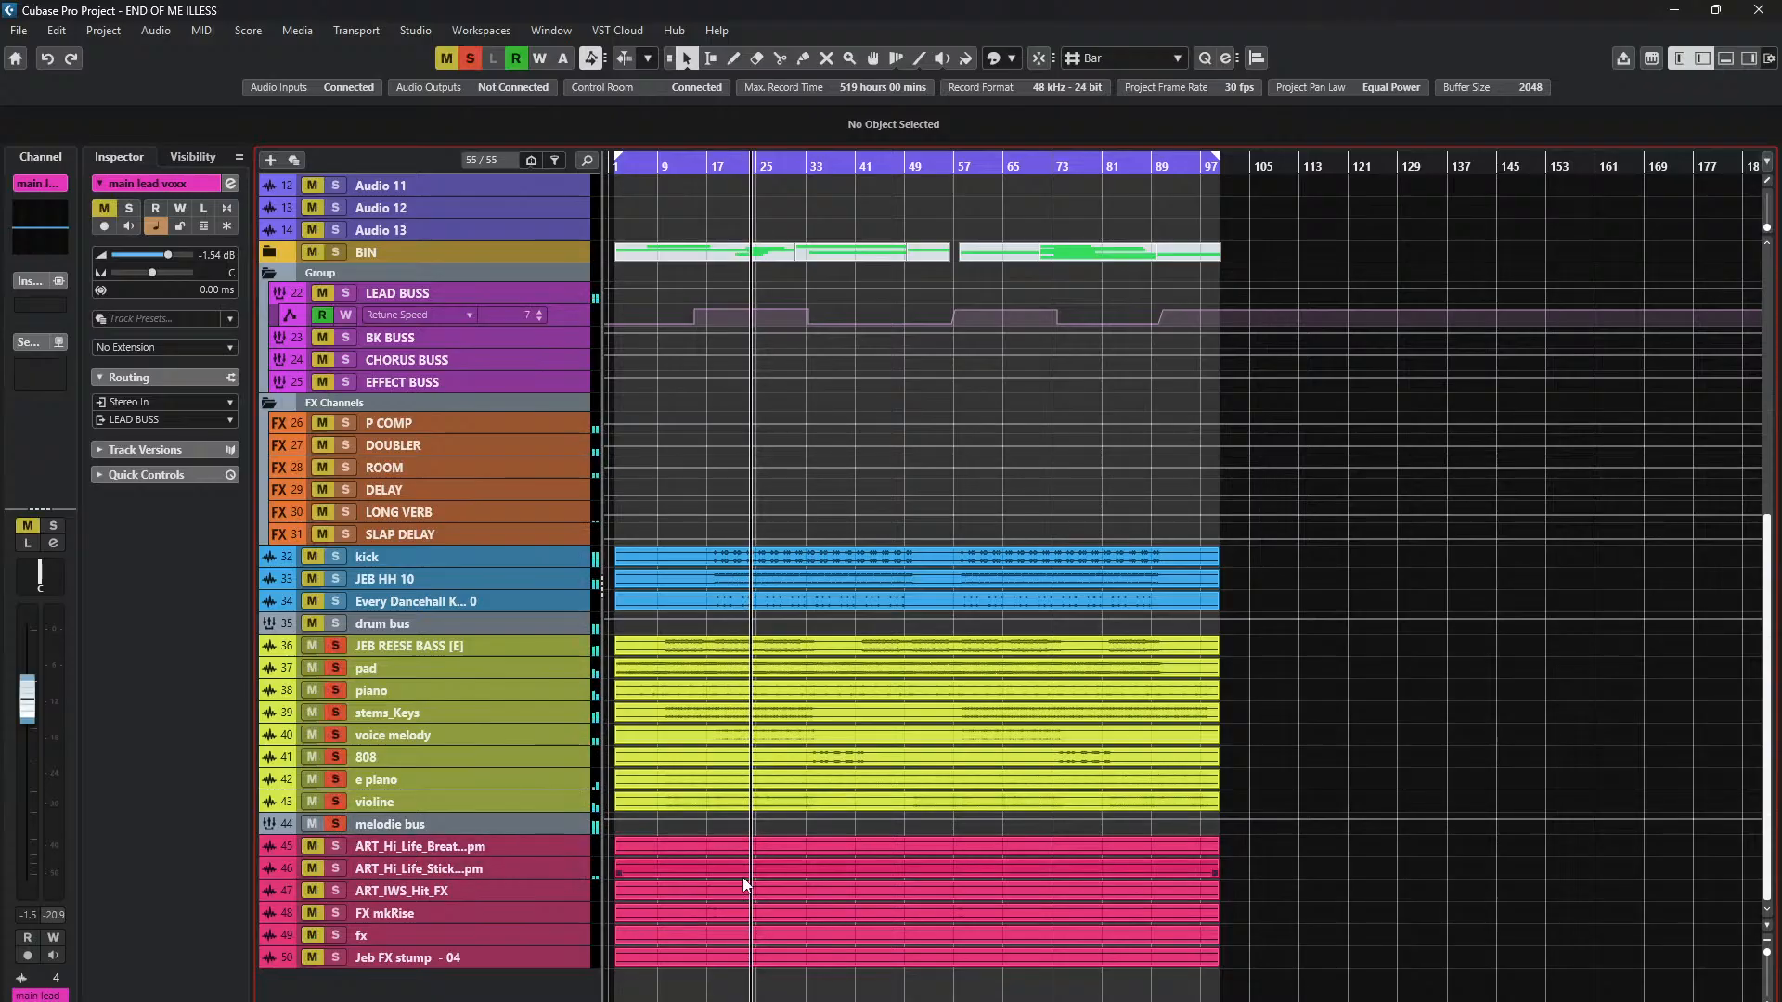
# - Stop playback of the soloed melodie bus and deactivate all solos in the project
pyautogui.press('space')
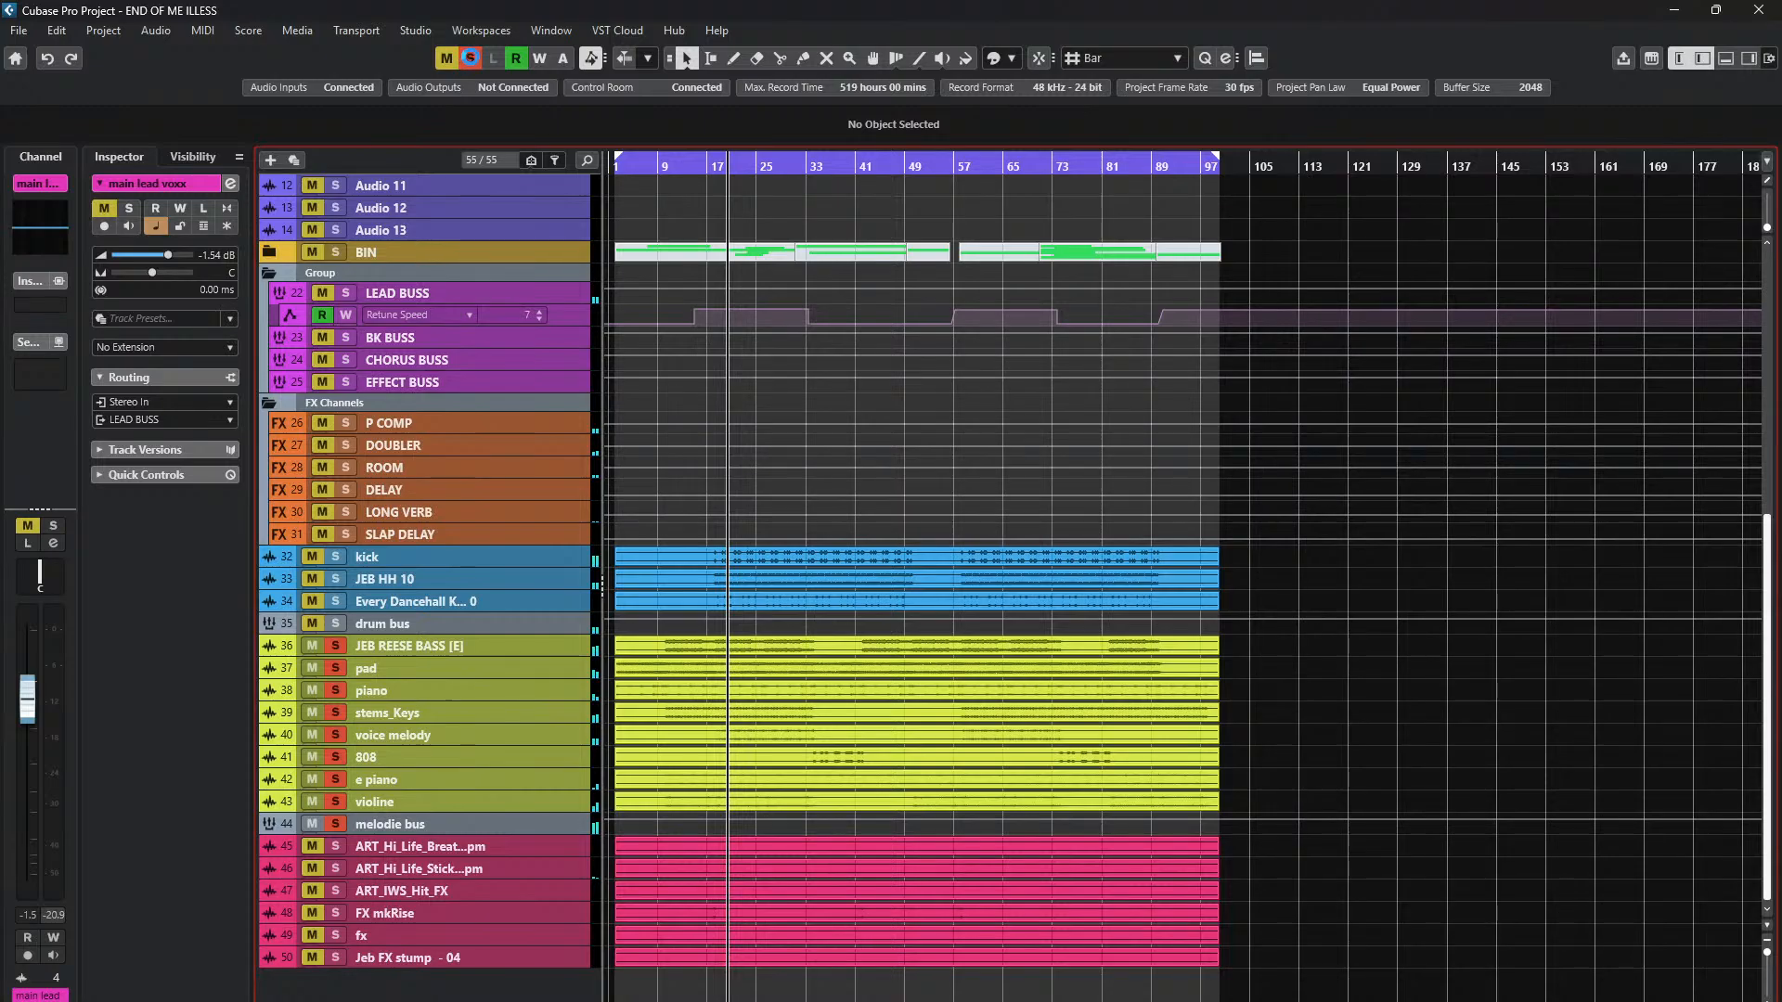
pyautogui.click(471, 58)
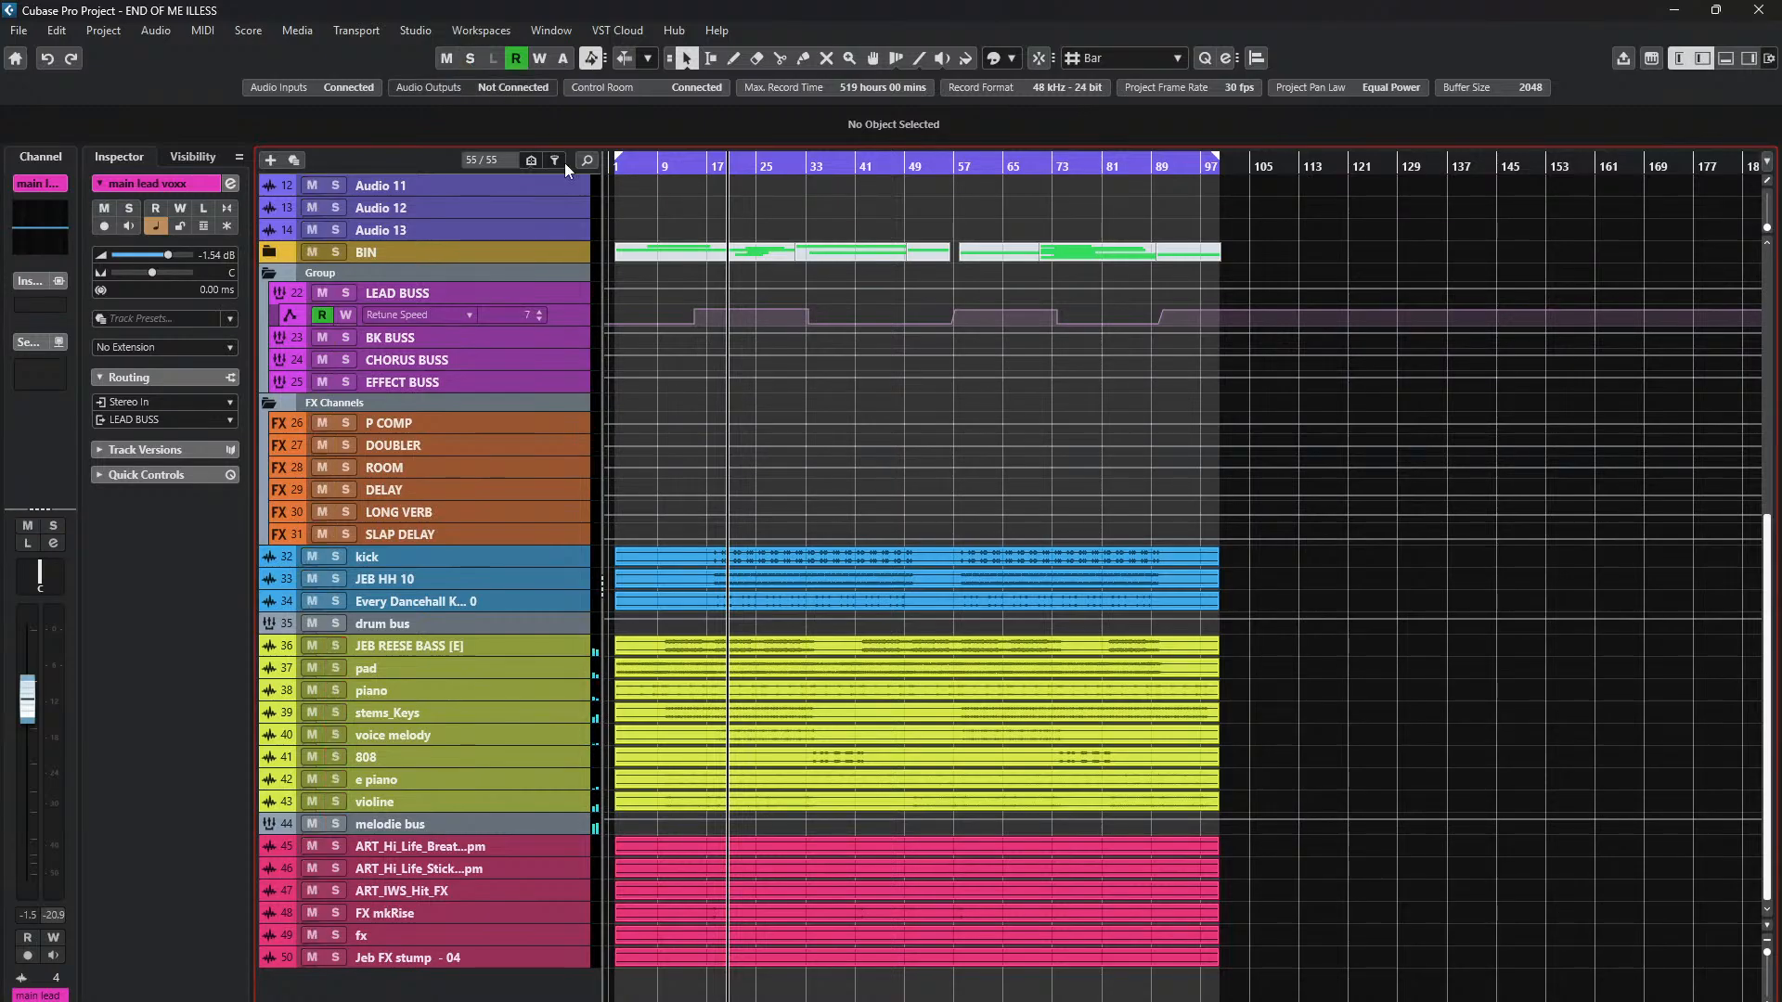
# - Examine how the main lead voxx and main chorus lead voxx clips are laid out across the song
pyautogui.scroll(-2, 946, 561)
pyautogui.scroll(3, 675, 752)
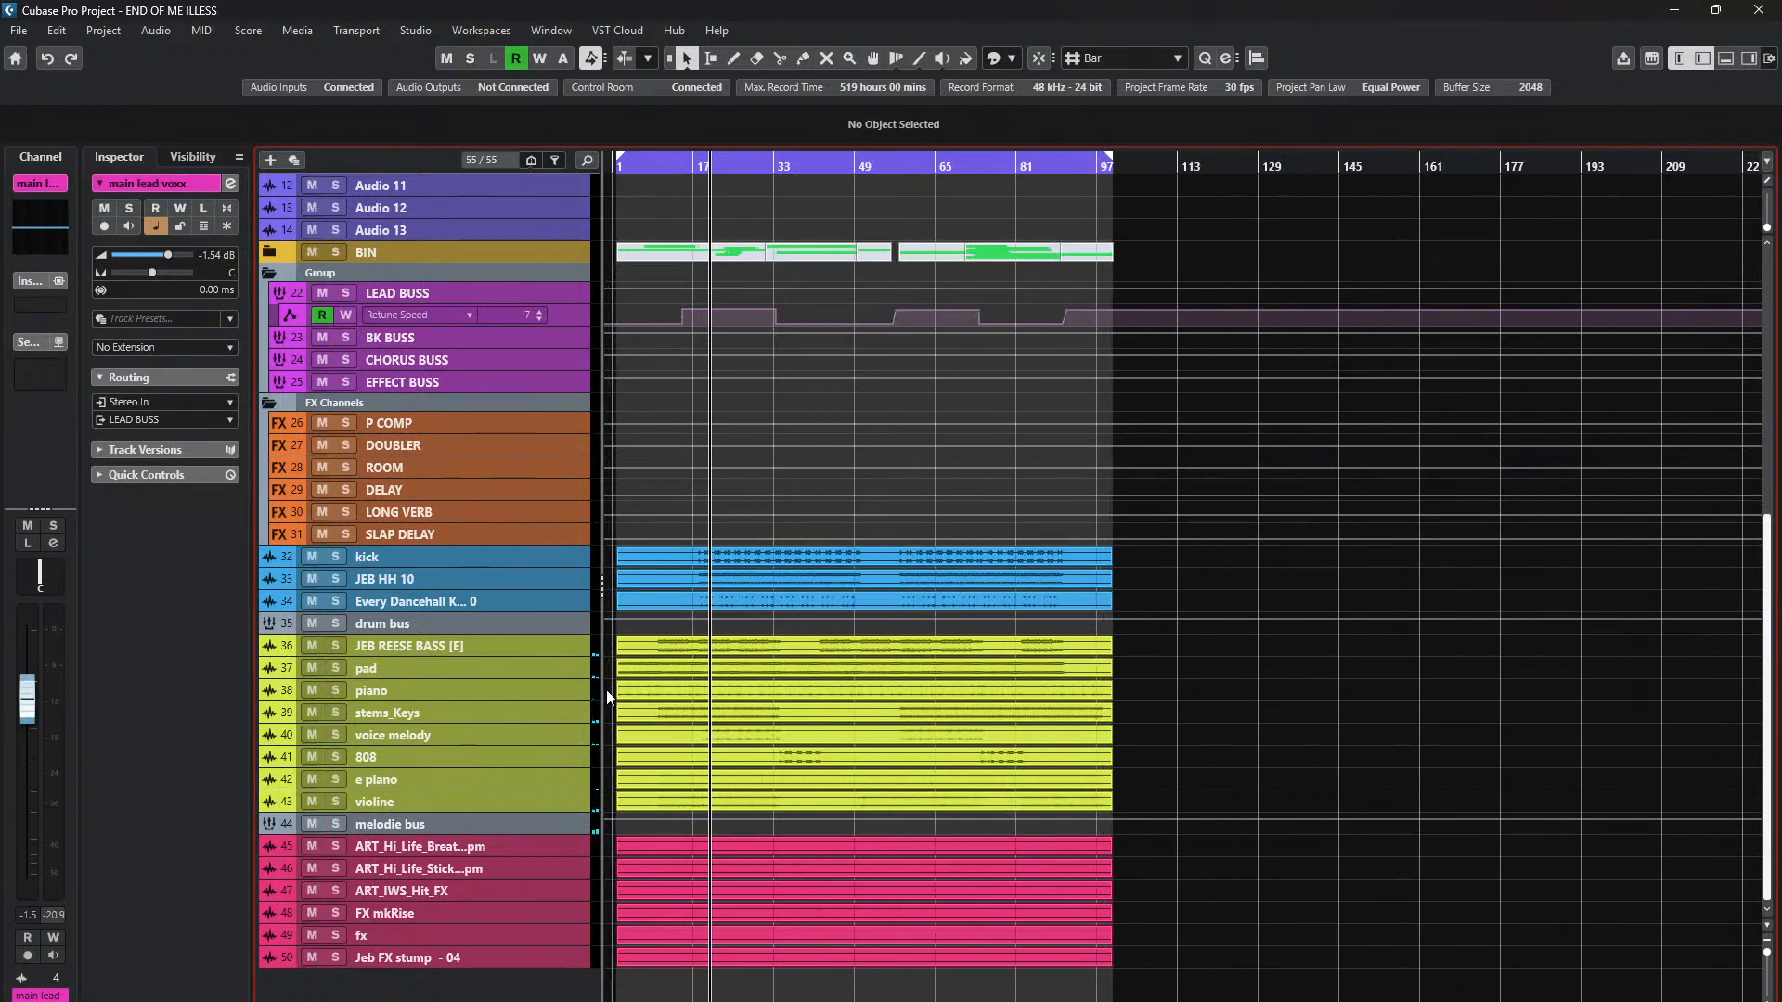
pyautogui.scroll(5, 898, 504)
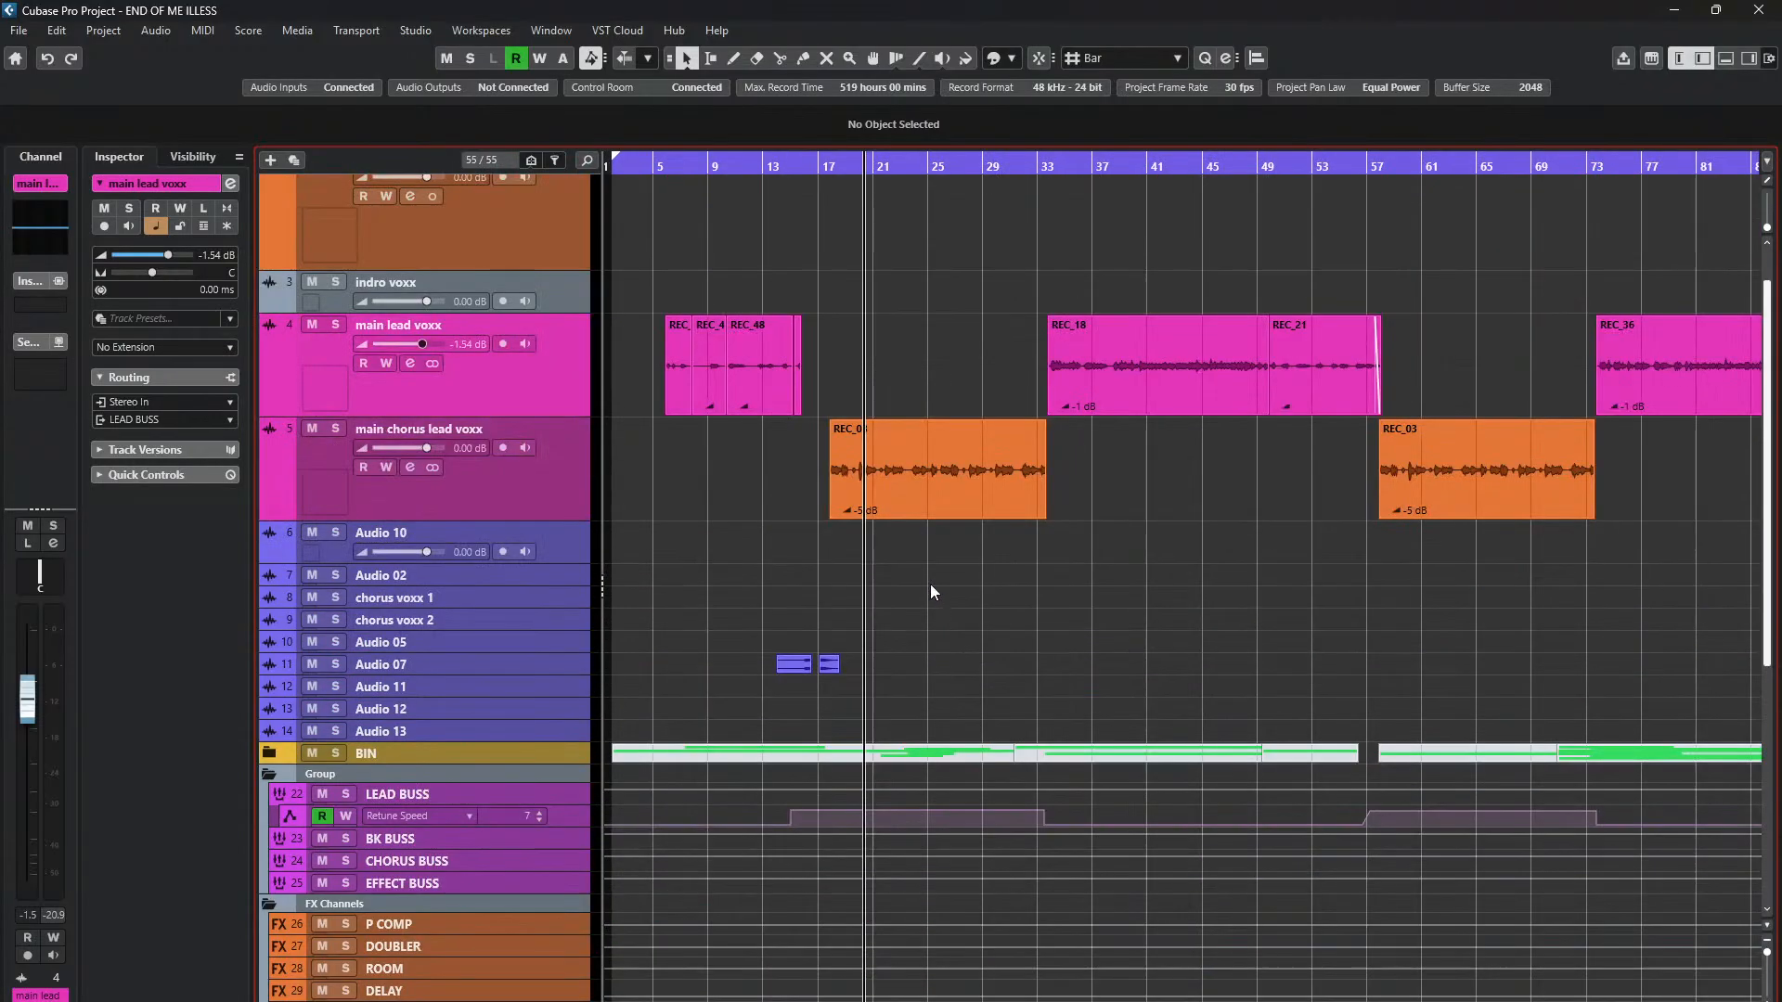
pyautogui.scroll(-2, 935, 597)
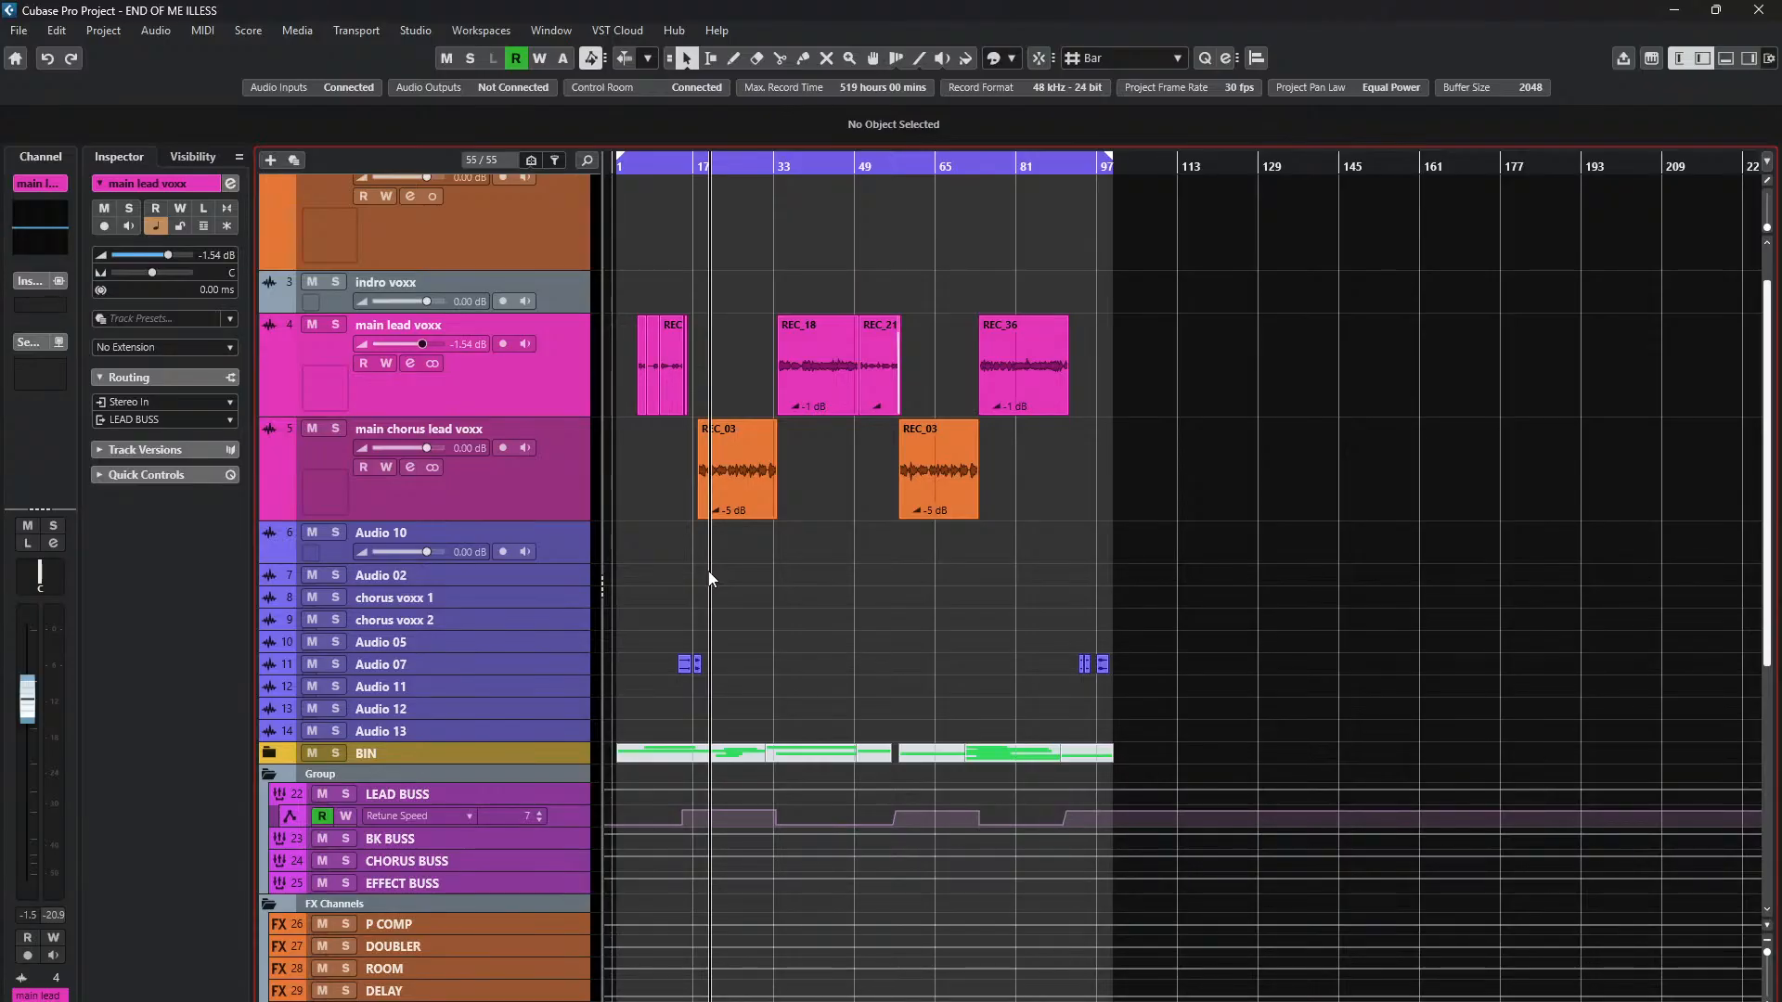
pyautogui.click(685, 359)
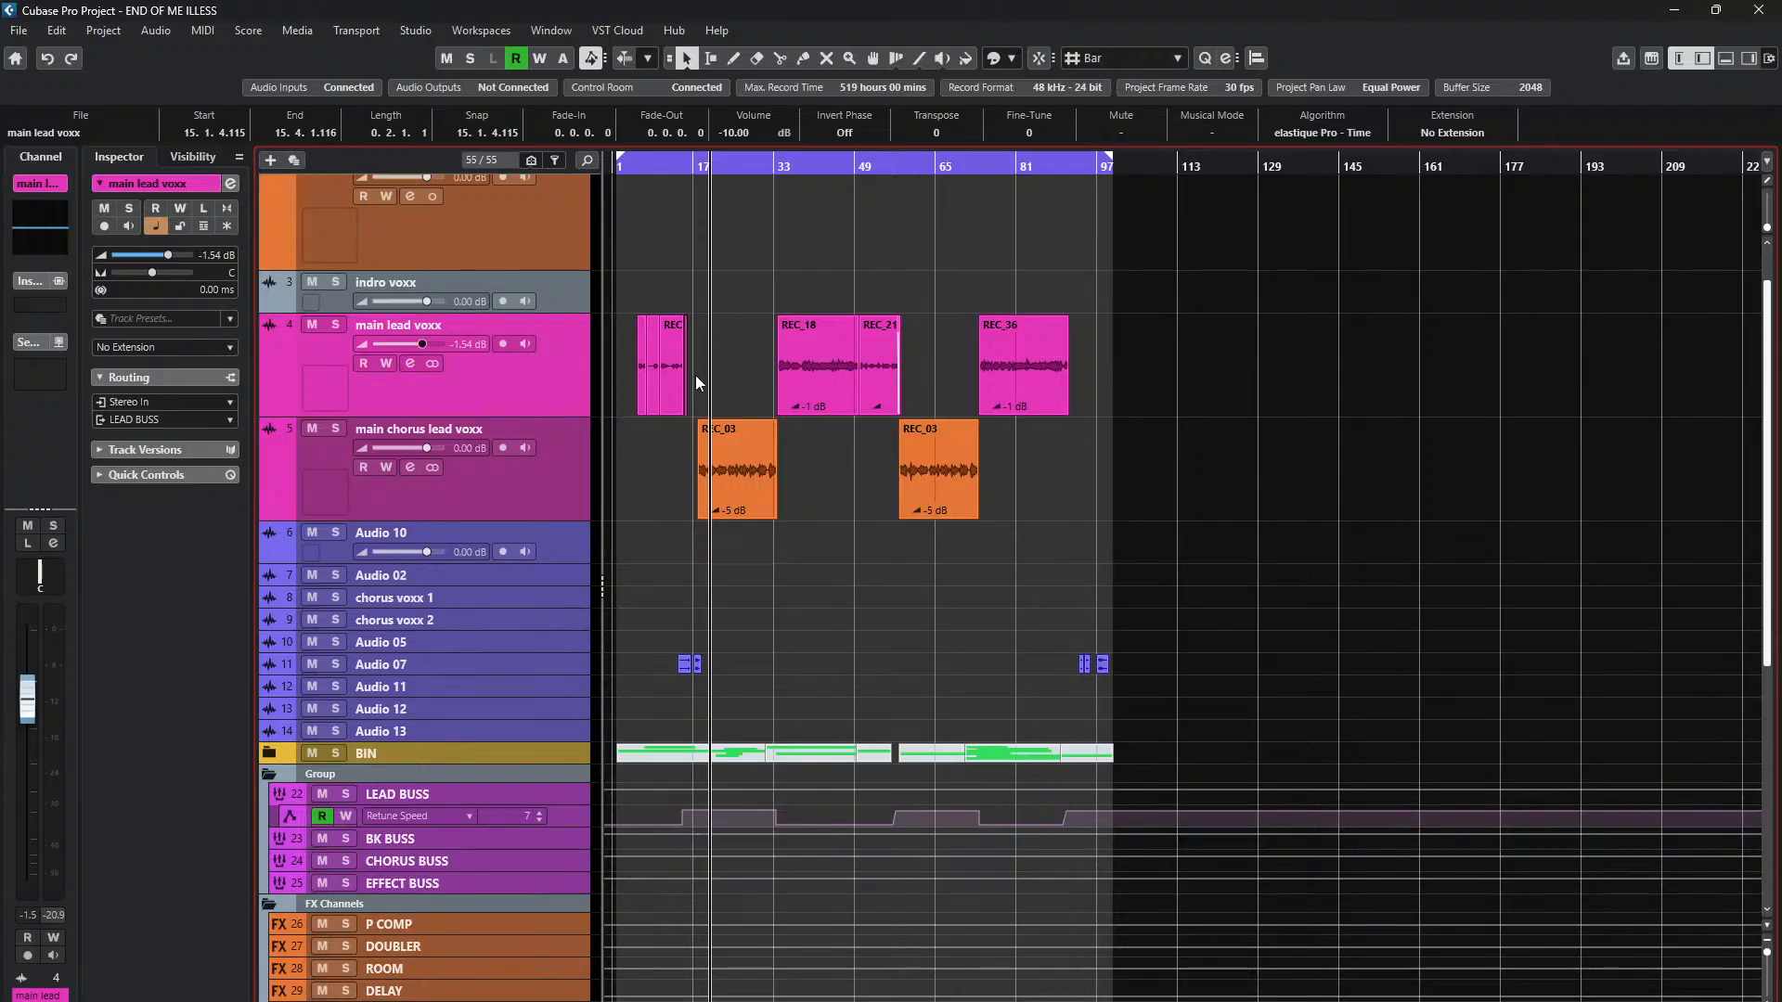
pyautogui.click(731, 352)
pyautogui.scroll(3, 643, 361)
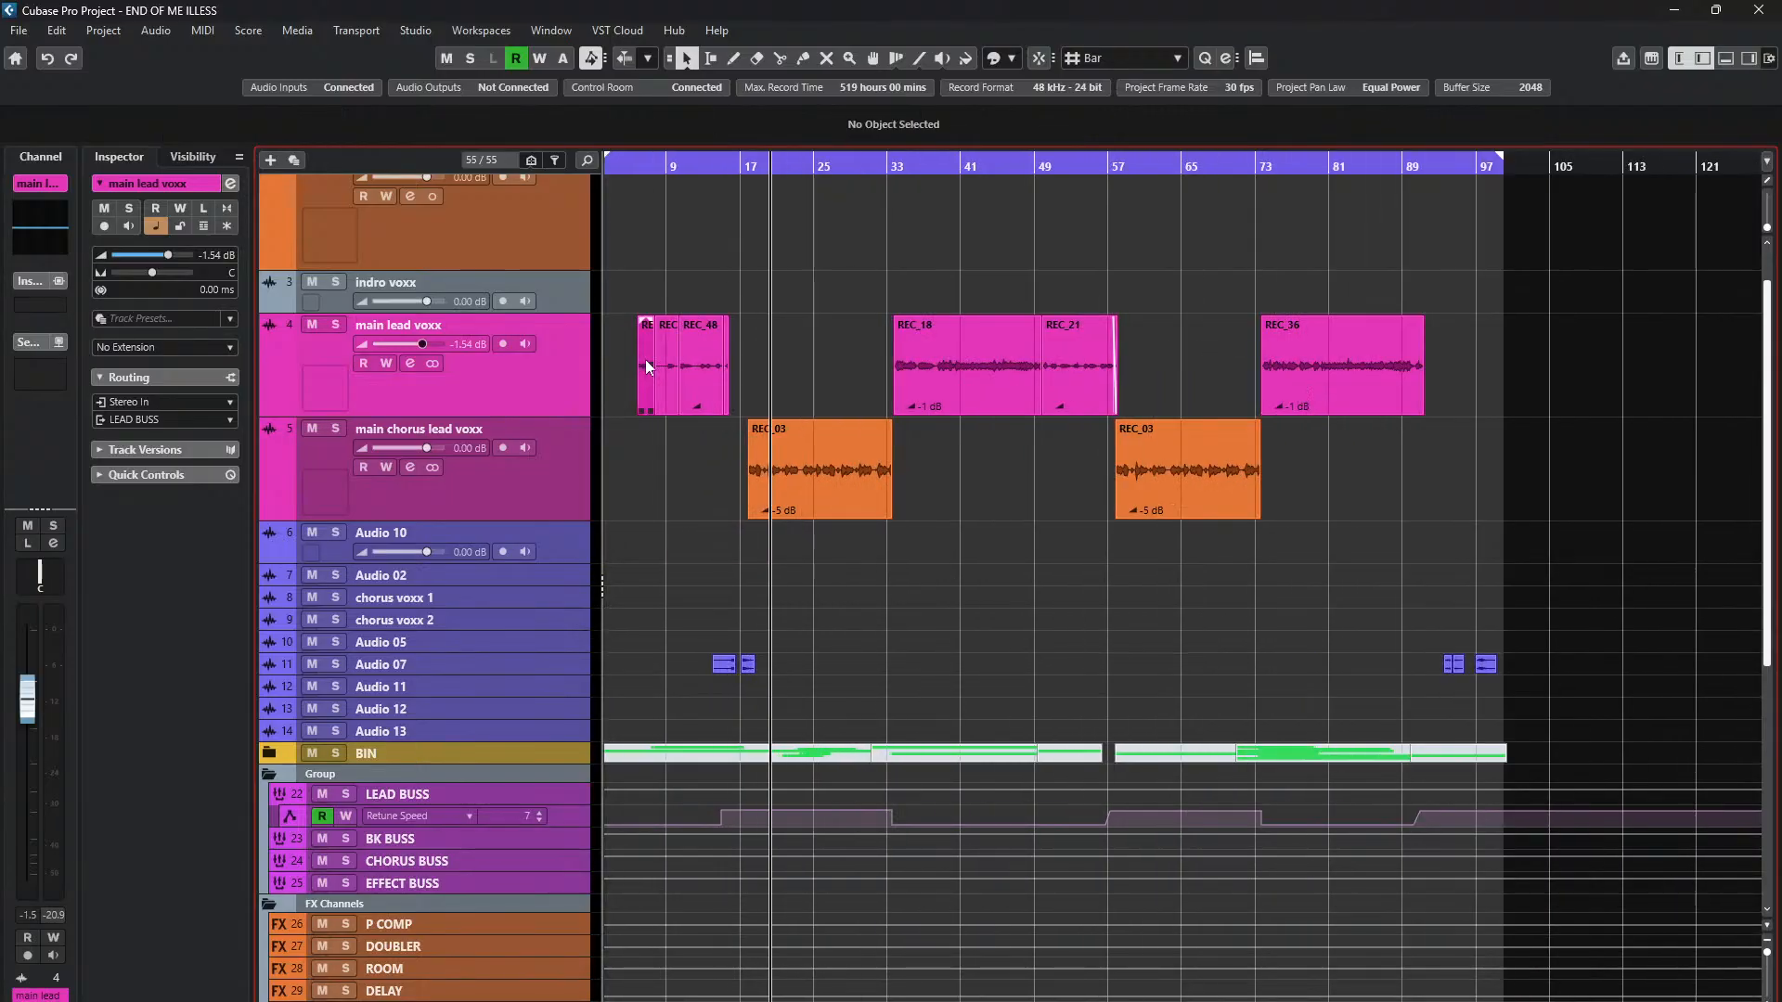
pyautogui.scroll(-2, 775, 353)
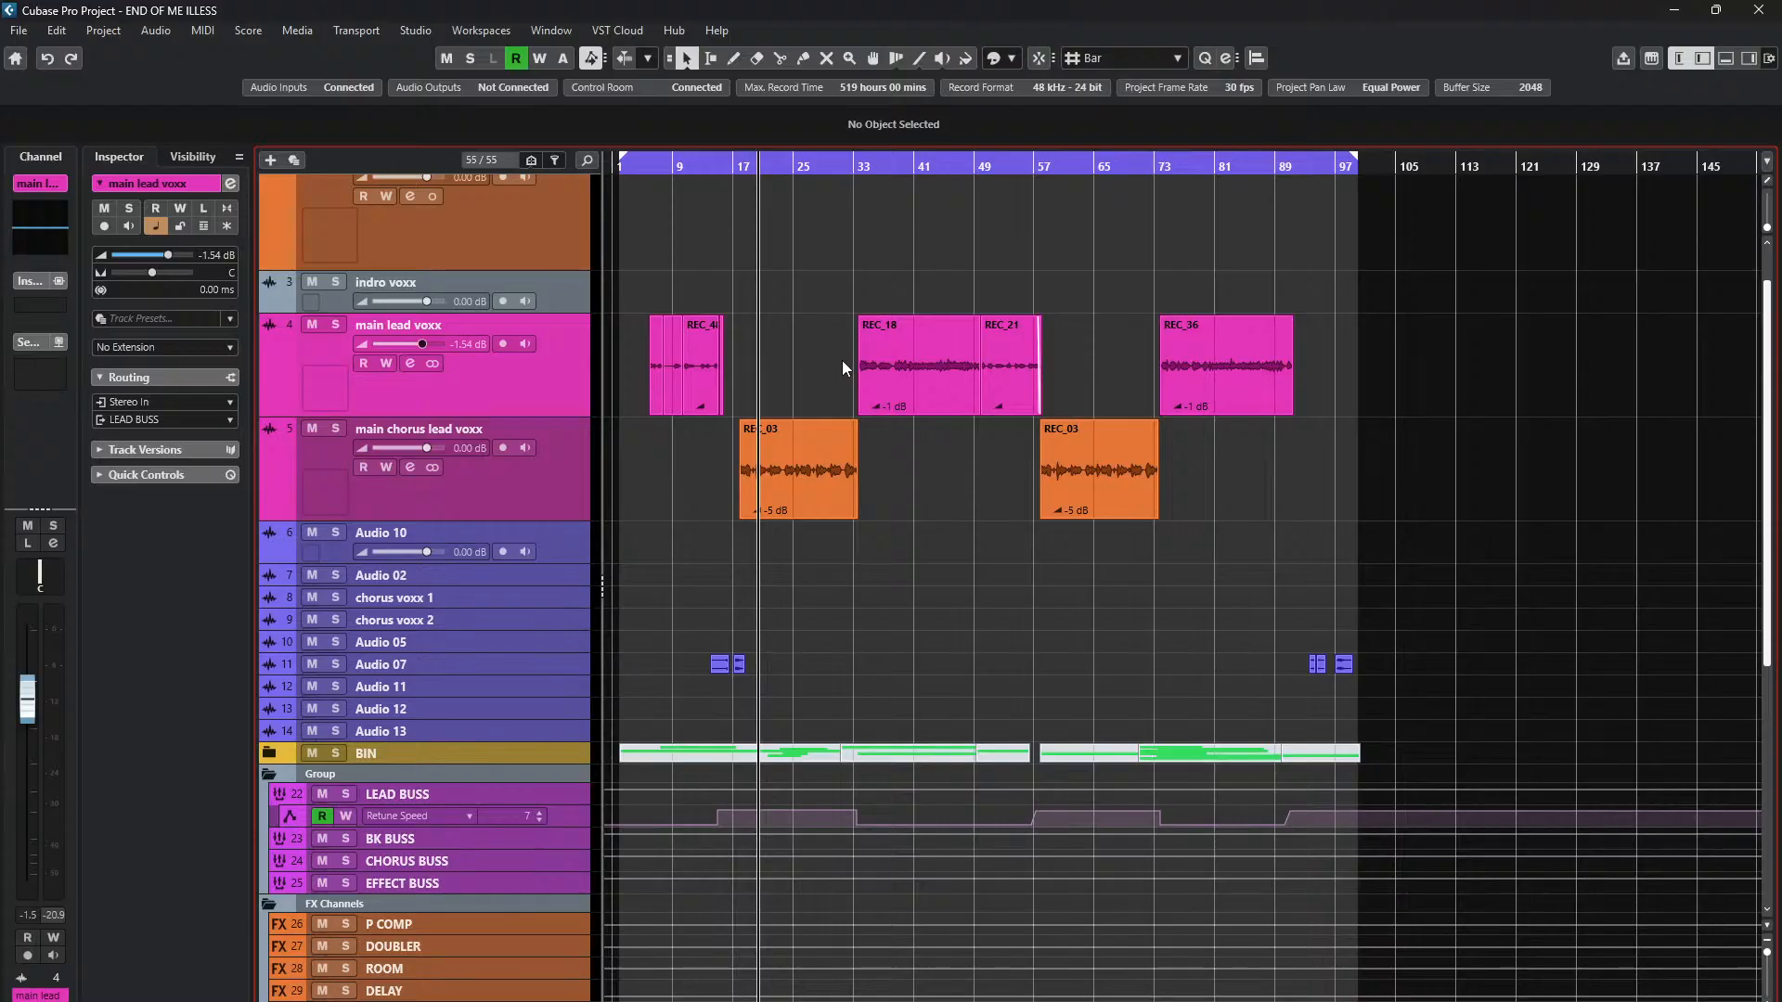
pyautogui.scroll(-3, 844, 365)
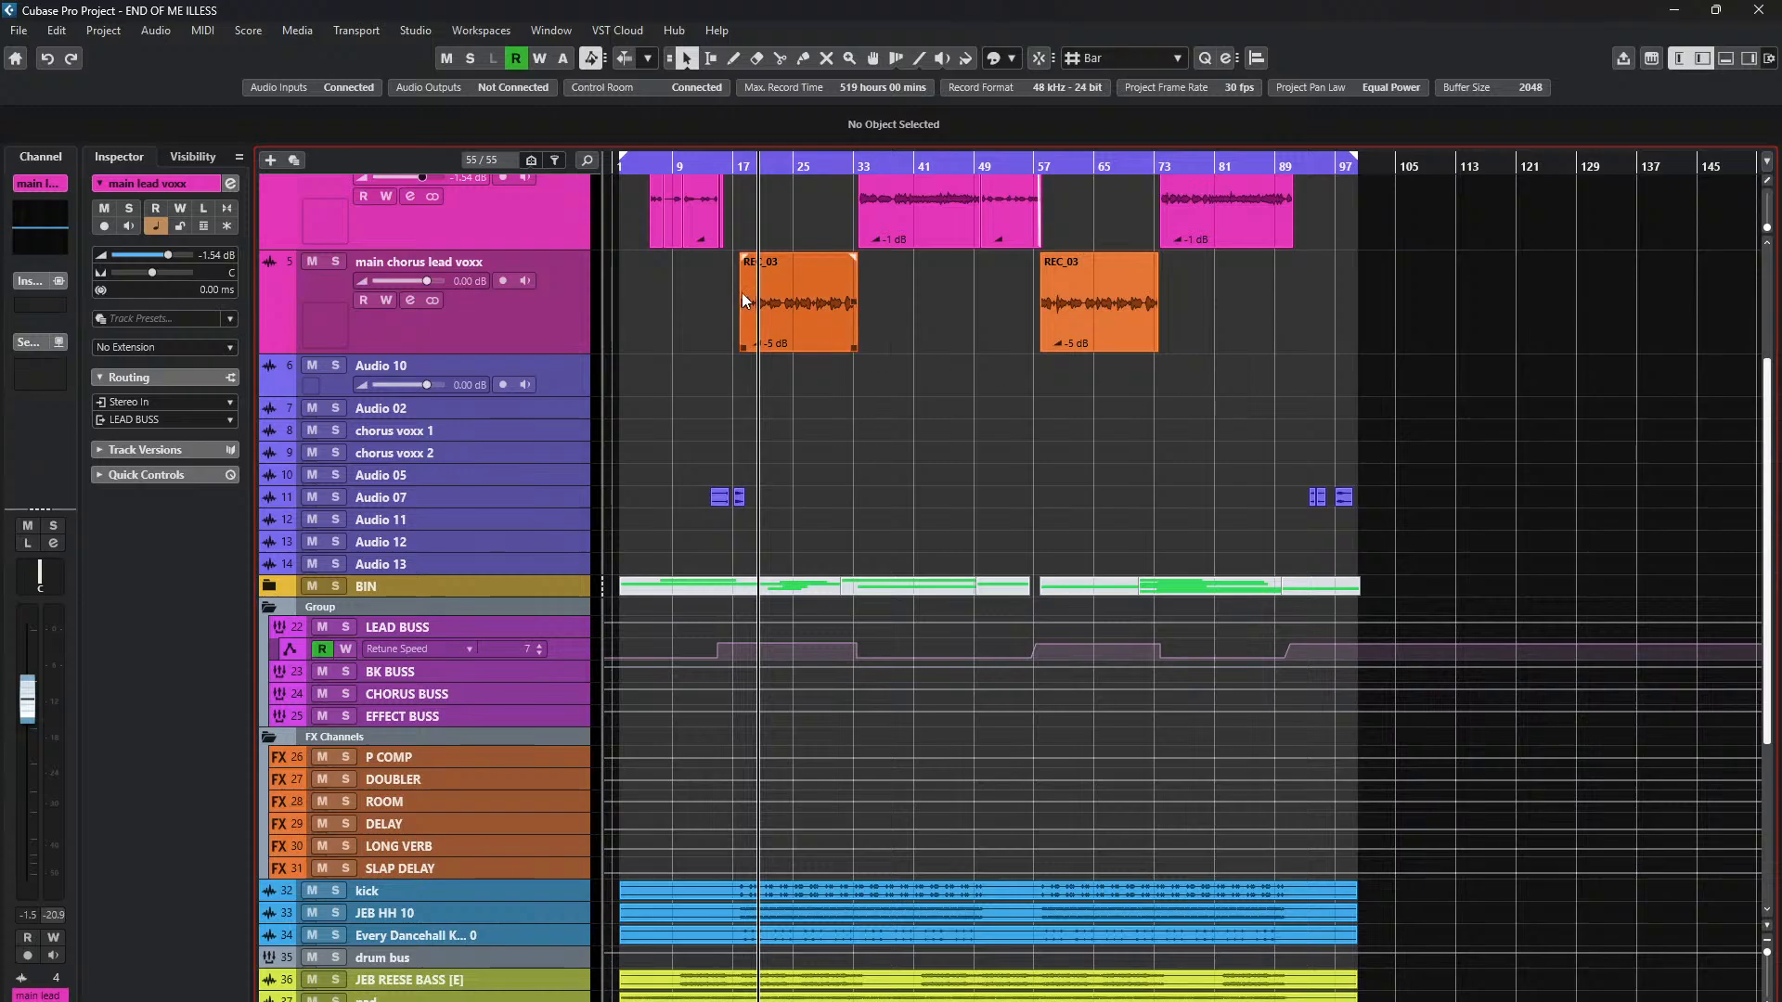
pyautogui.scroll(3, 743, 299)
pyautogui.scroll(3, 721, 327)
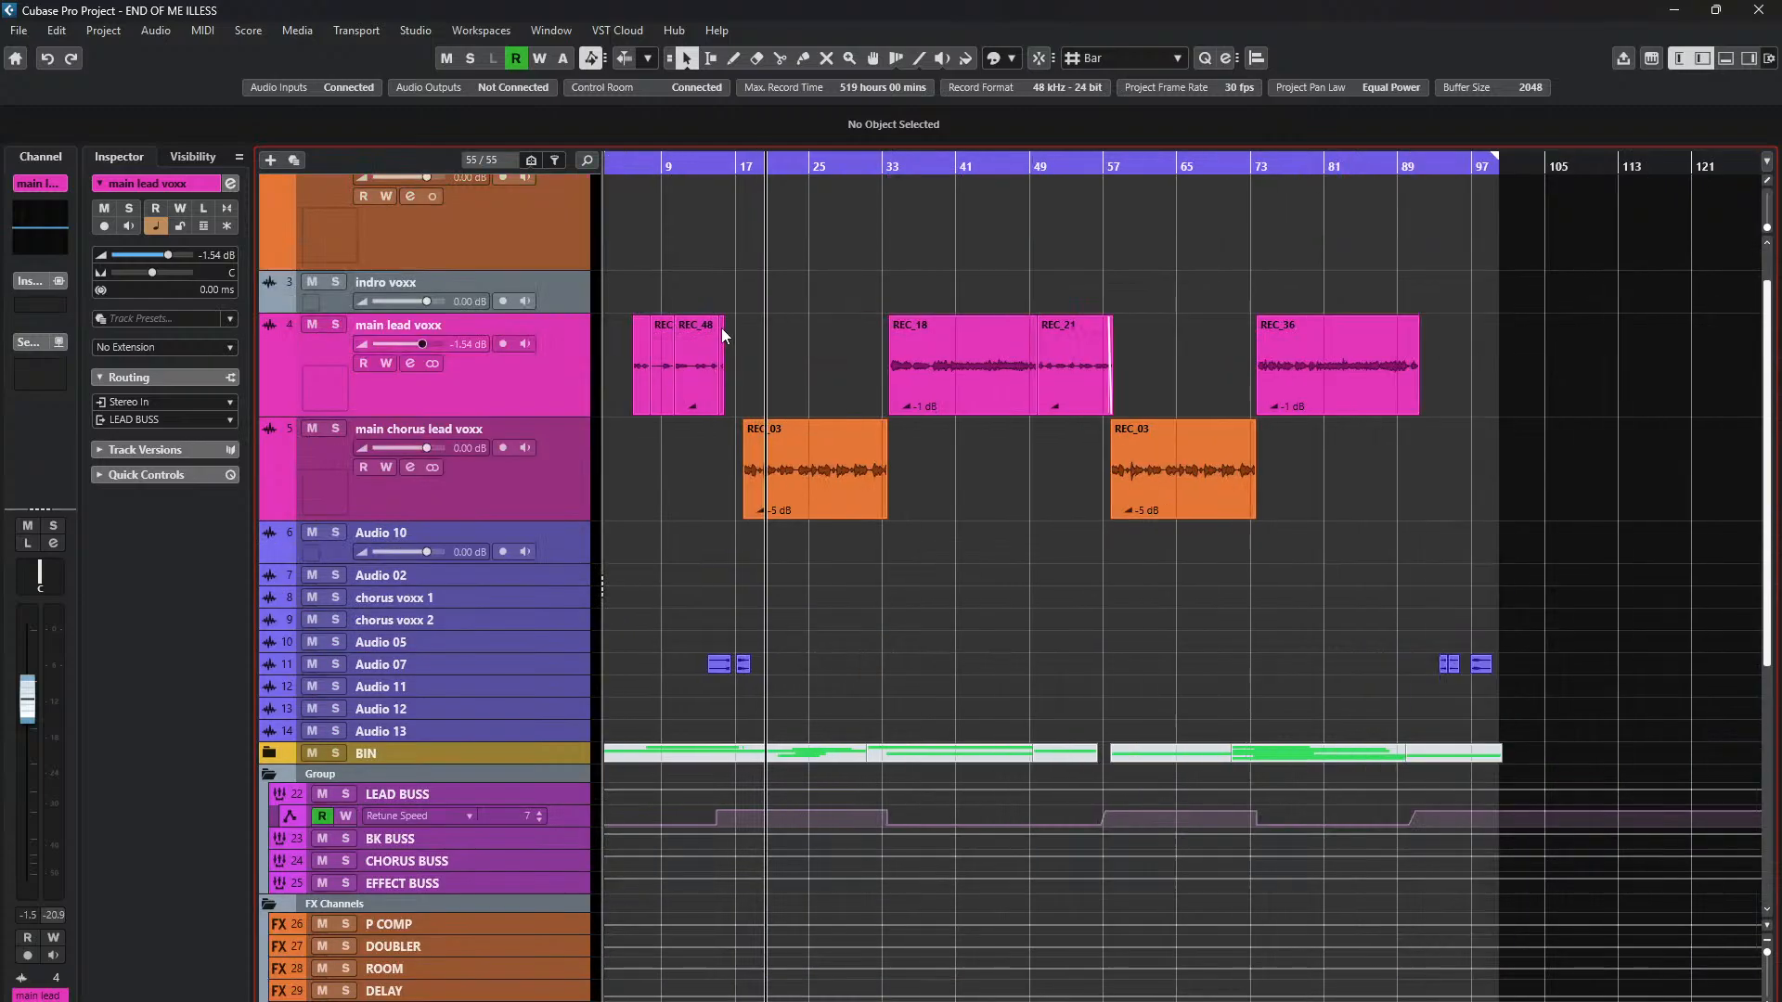
# - Compare the vocal clips with the LEAD BUSS Retune Speed automation and the drum, melody and effect tracks
pyautogui.scroll(-10, 848, 322)
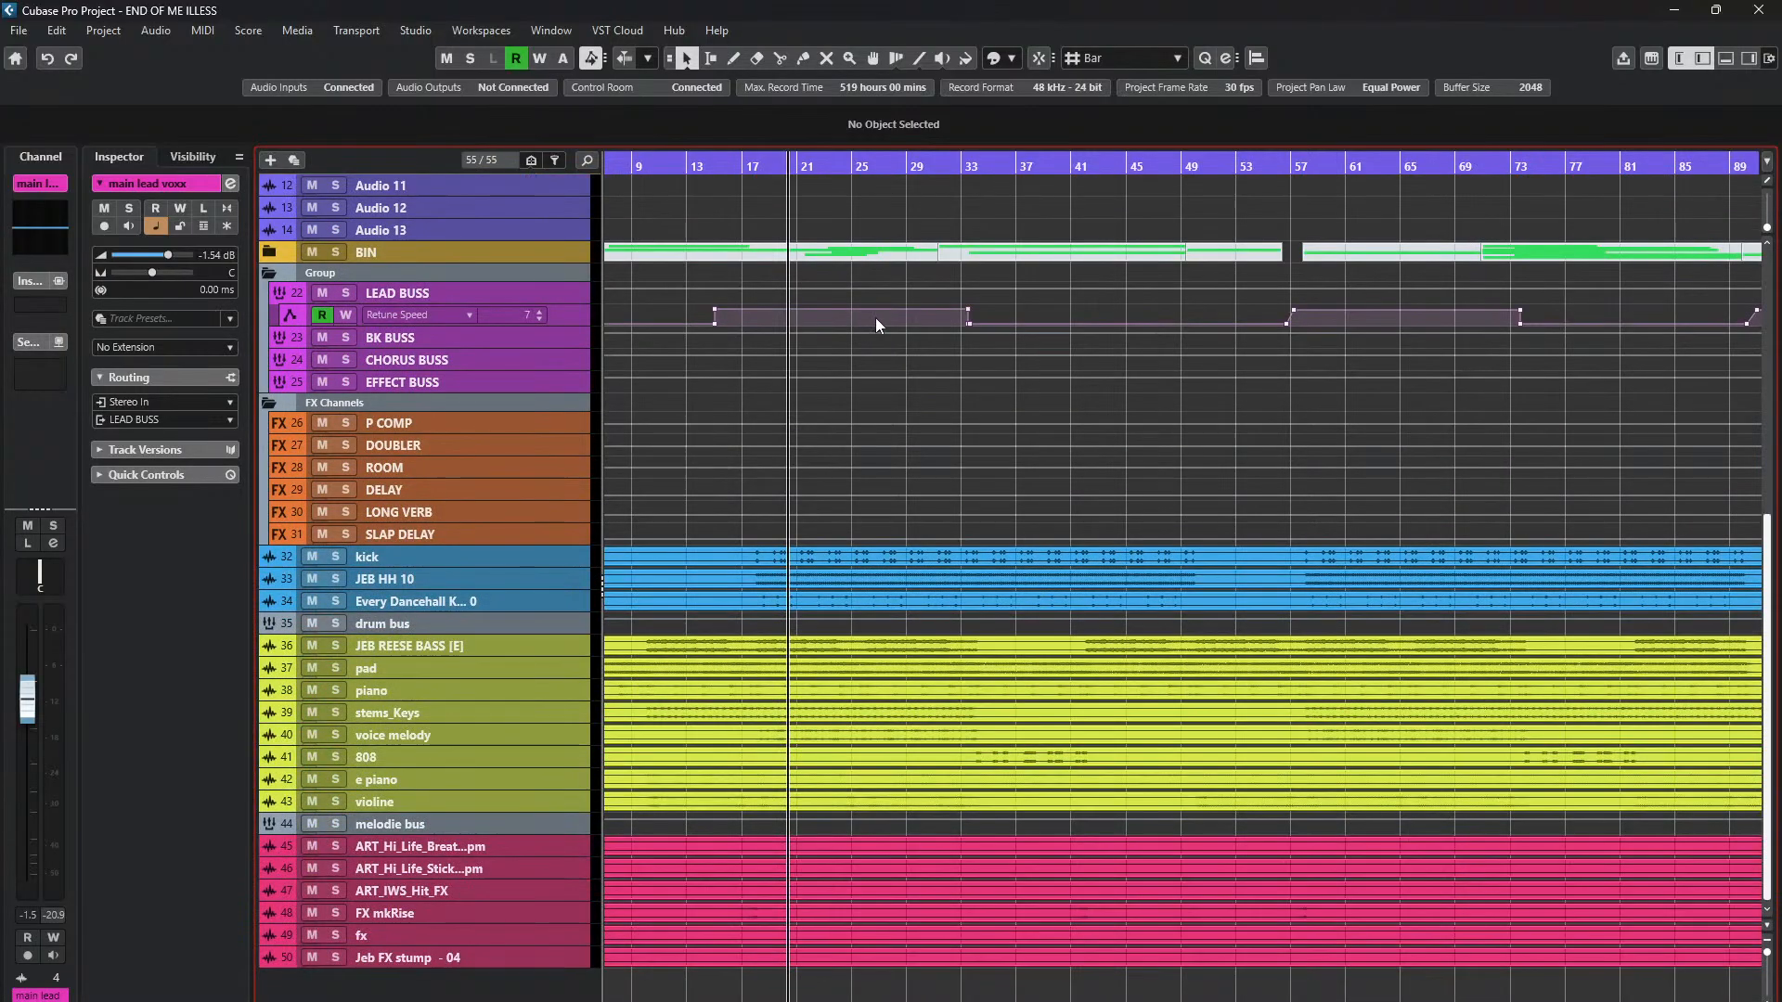
pyautogui.scroll(7, 877, 316)
pyautogui.scroll(-2, 900, 370)
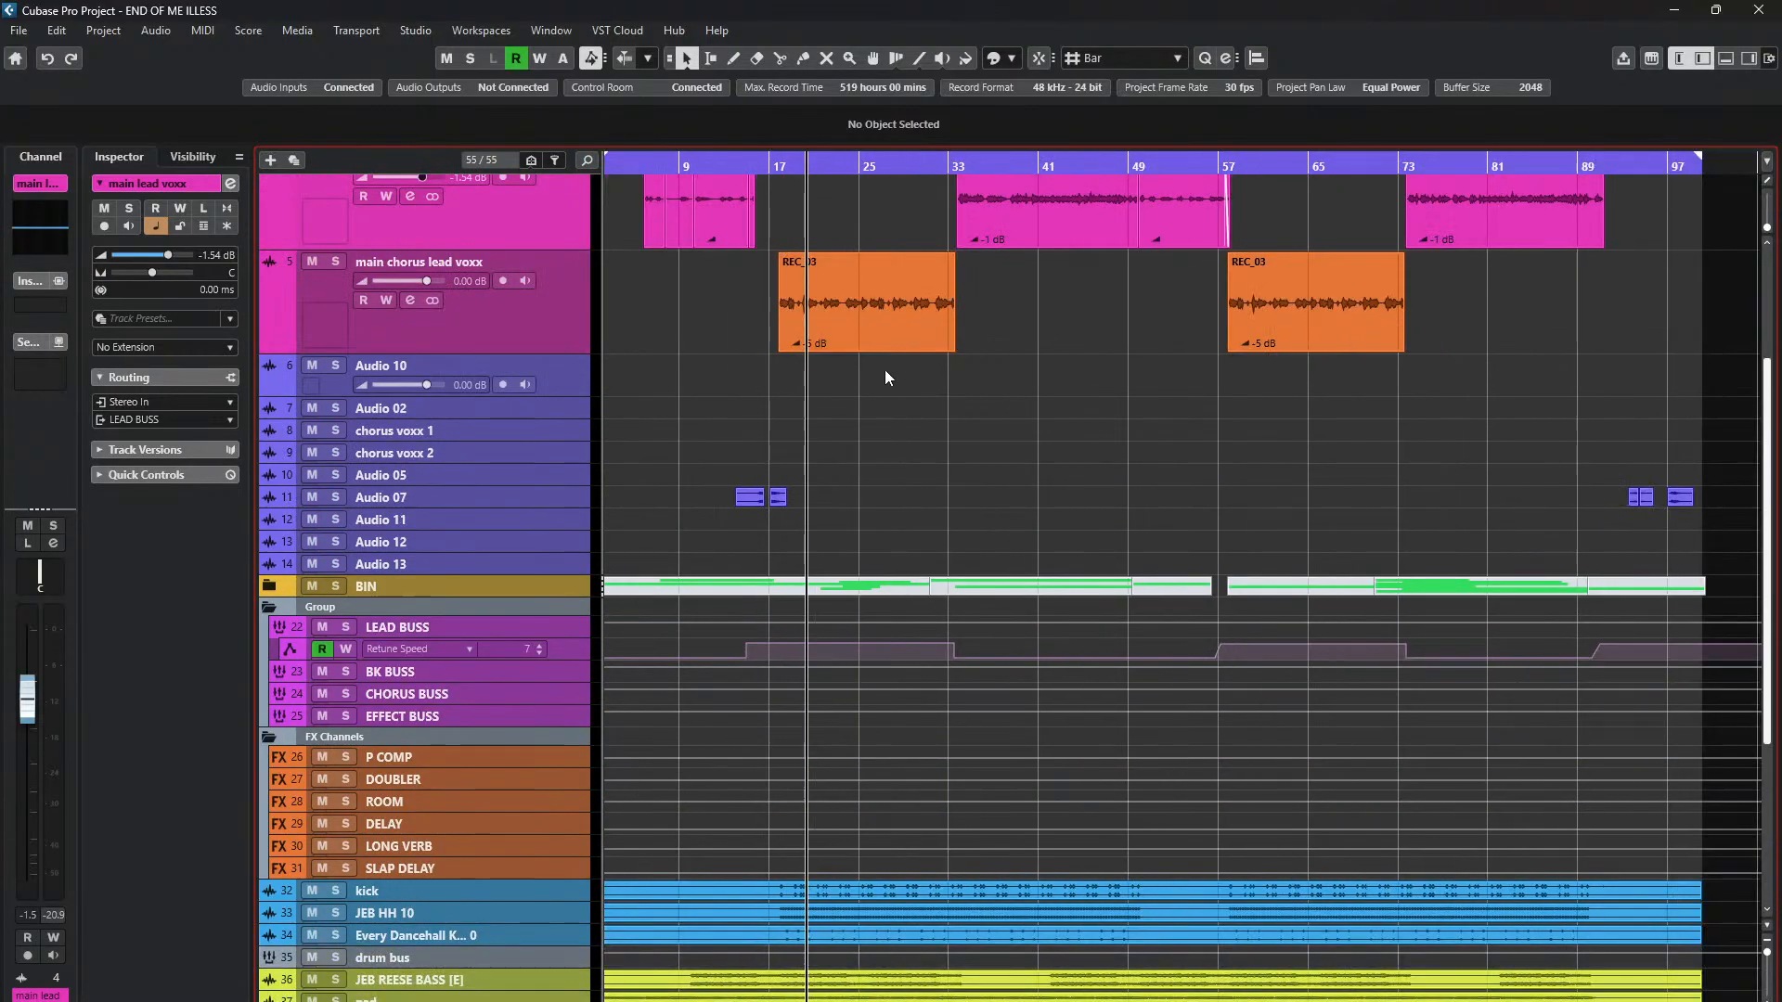
pyautogui.scroll(1, 865, 371)
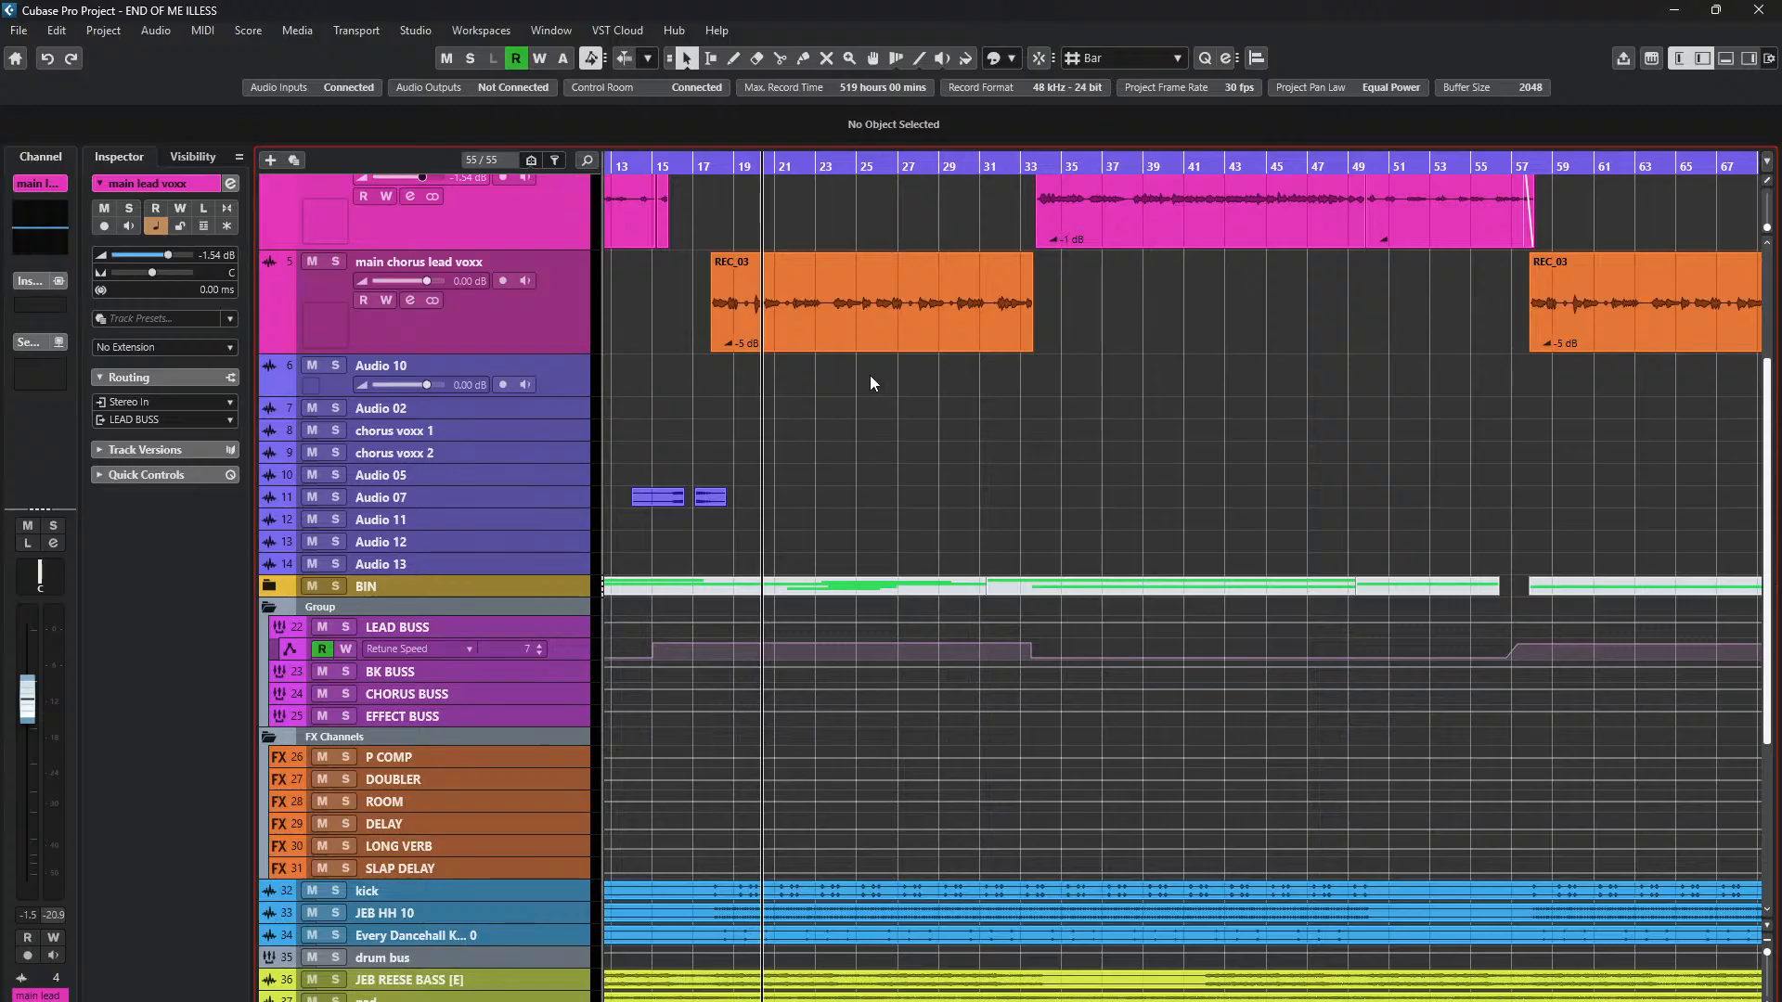
pyautogui.scroll(1, 871, 375)
pyautogui.scroll(-4, 891, 362)
pyautogui.scroll(-4, 910, 350)
pyautogui.scroll(-3, 915, 346)
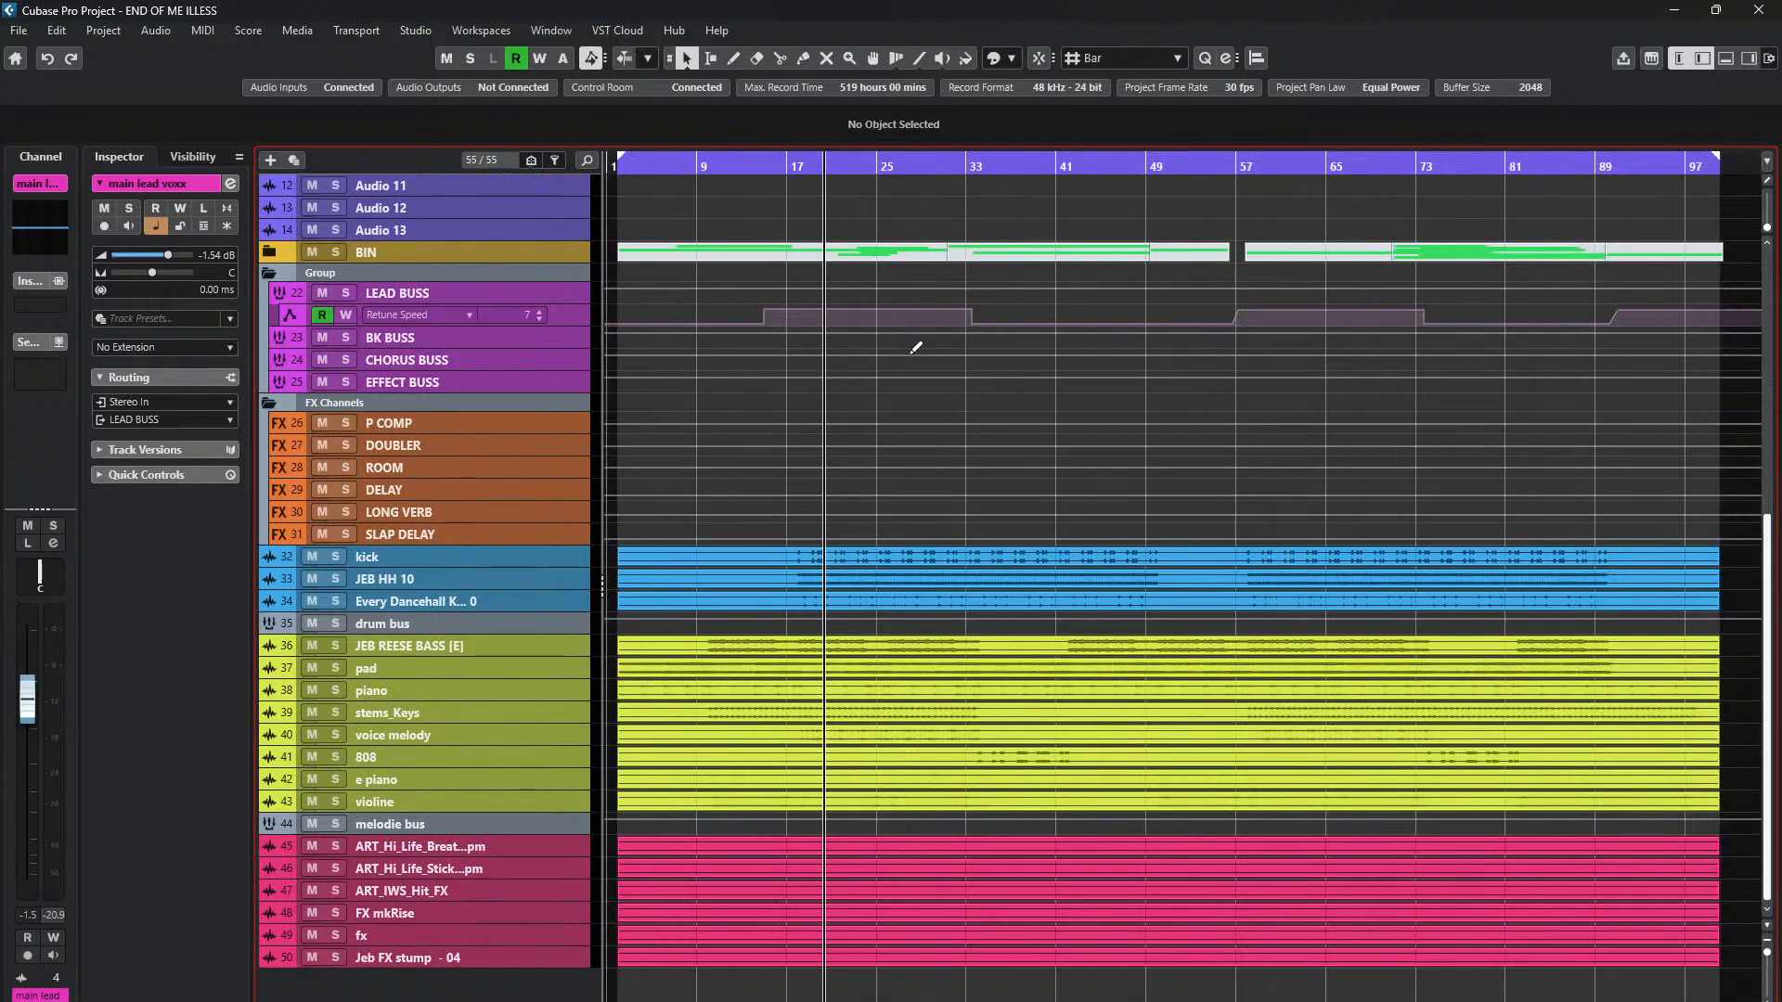
pyautogui.scroll(8, 1049, 372)
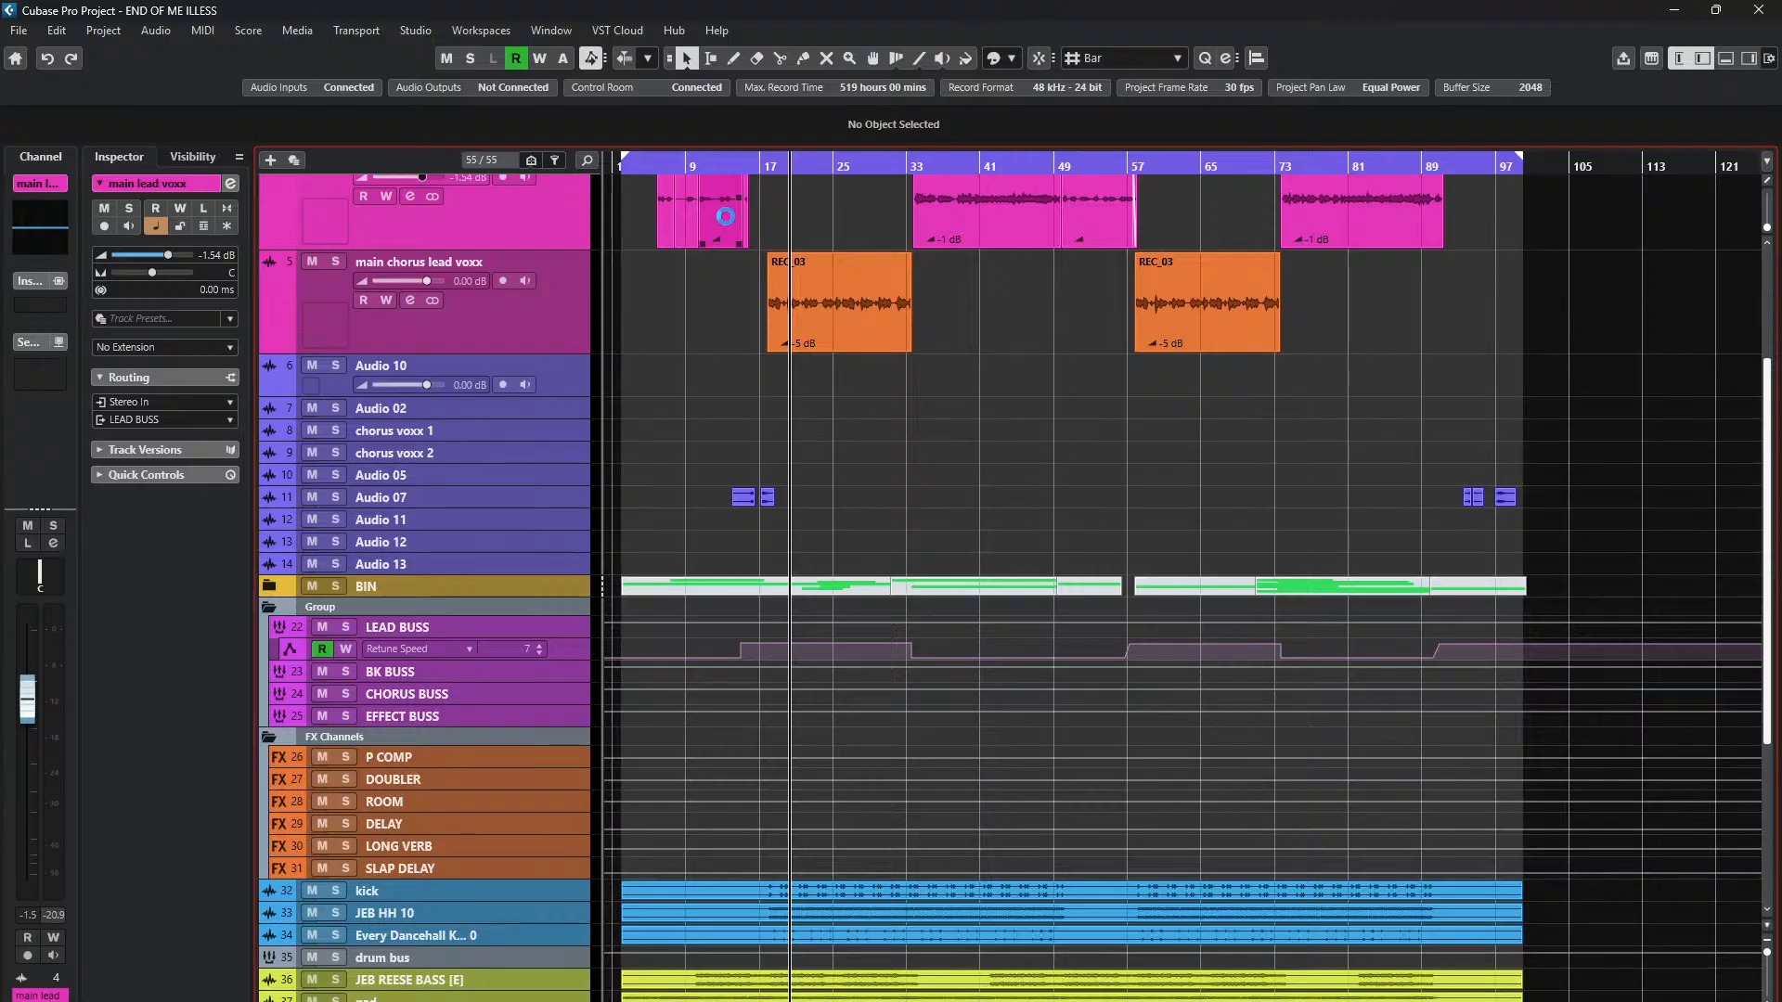
# - Play the full mix from the start of the song and look over the vocal, group, FX and instrument tracks
pyautogui.press('Home')
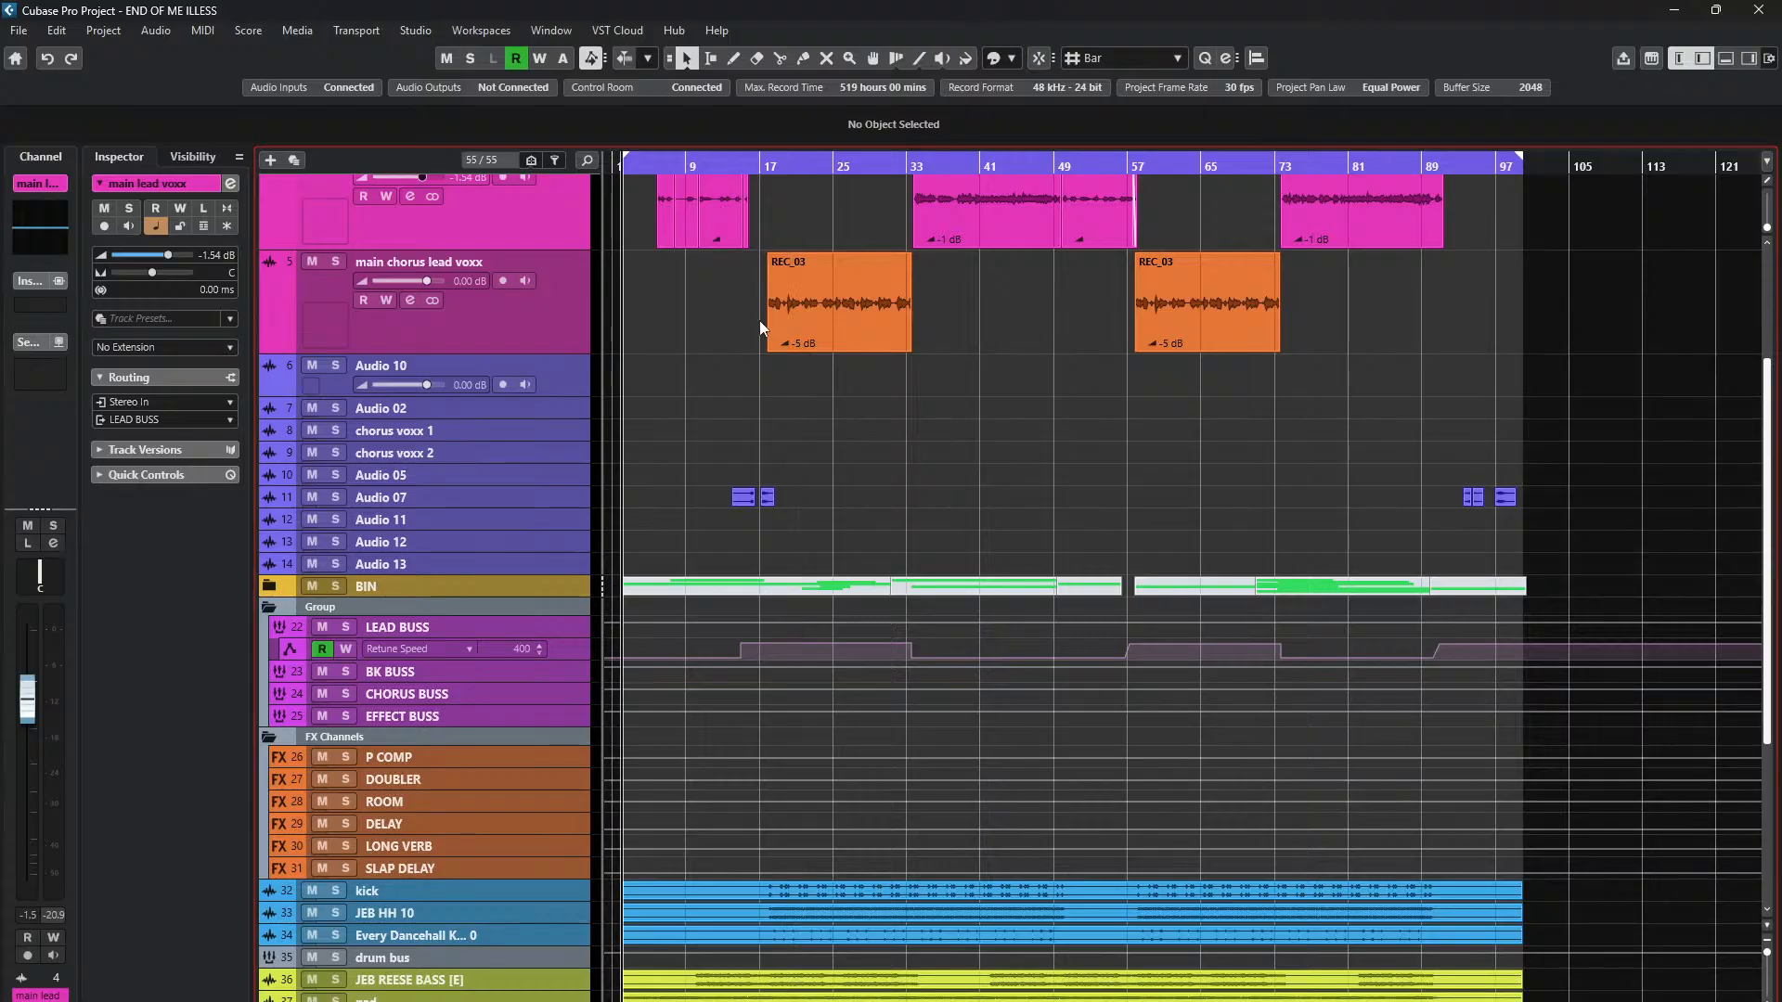
pyautogui.scroll(-5, 726, 455)
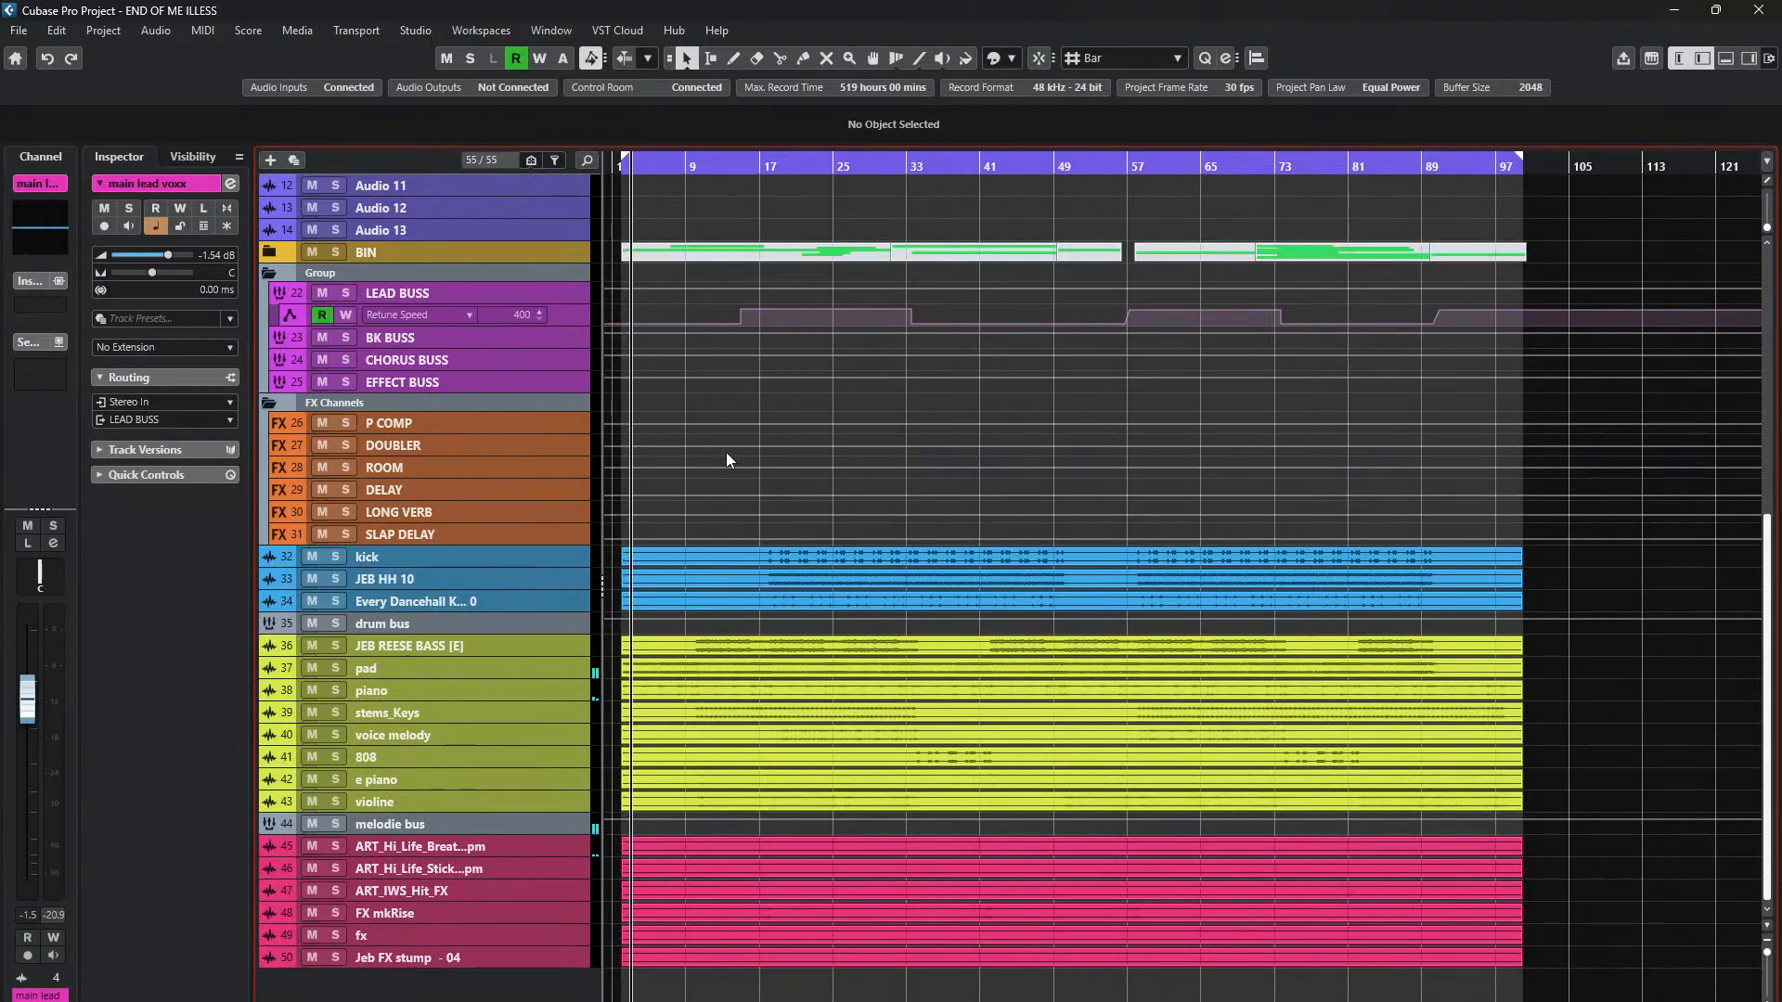
pyautogui.scroll(7, 726, 453)
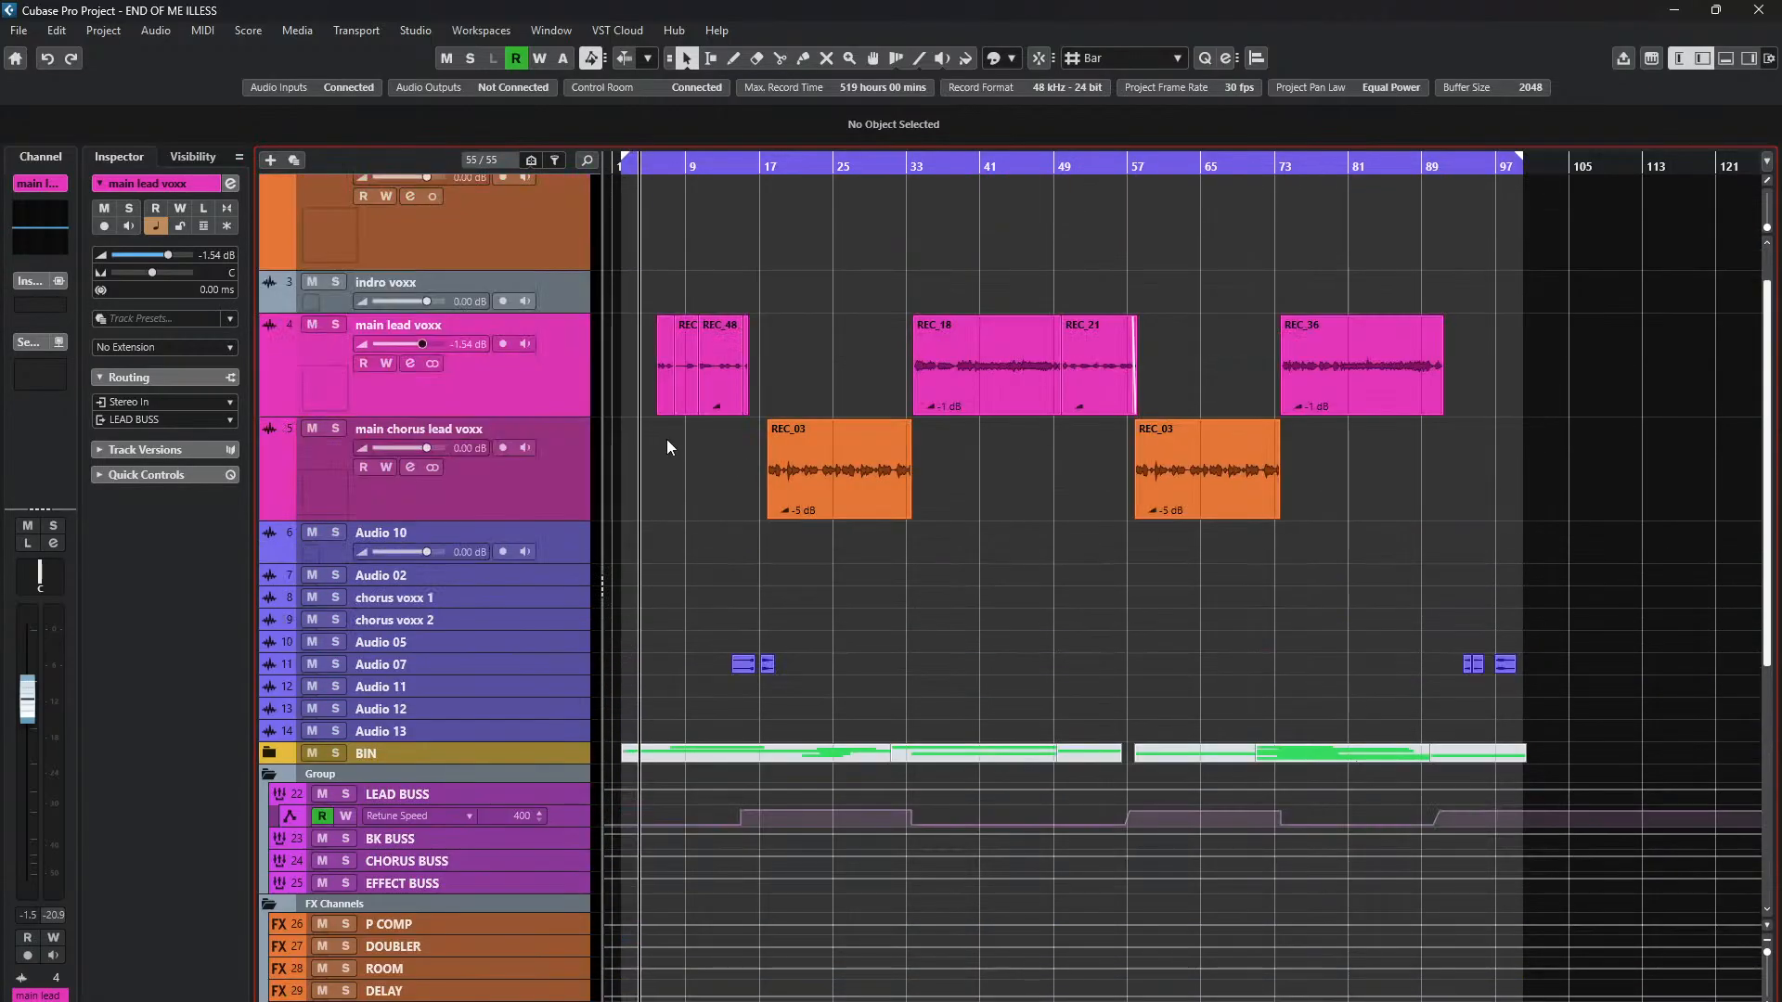
pyautogui.scroll(-5, 638, 433)
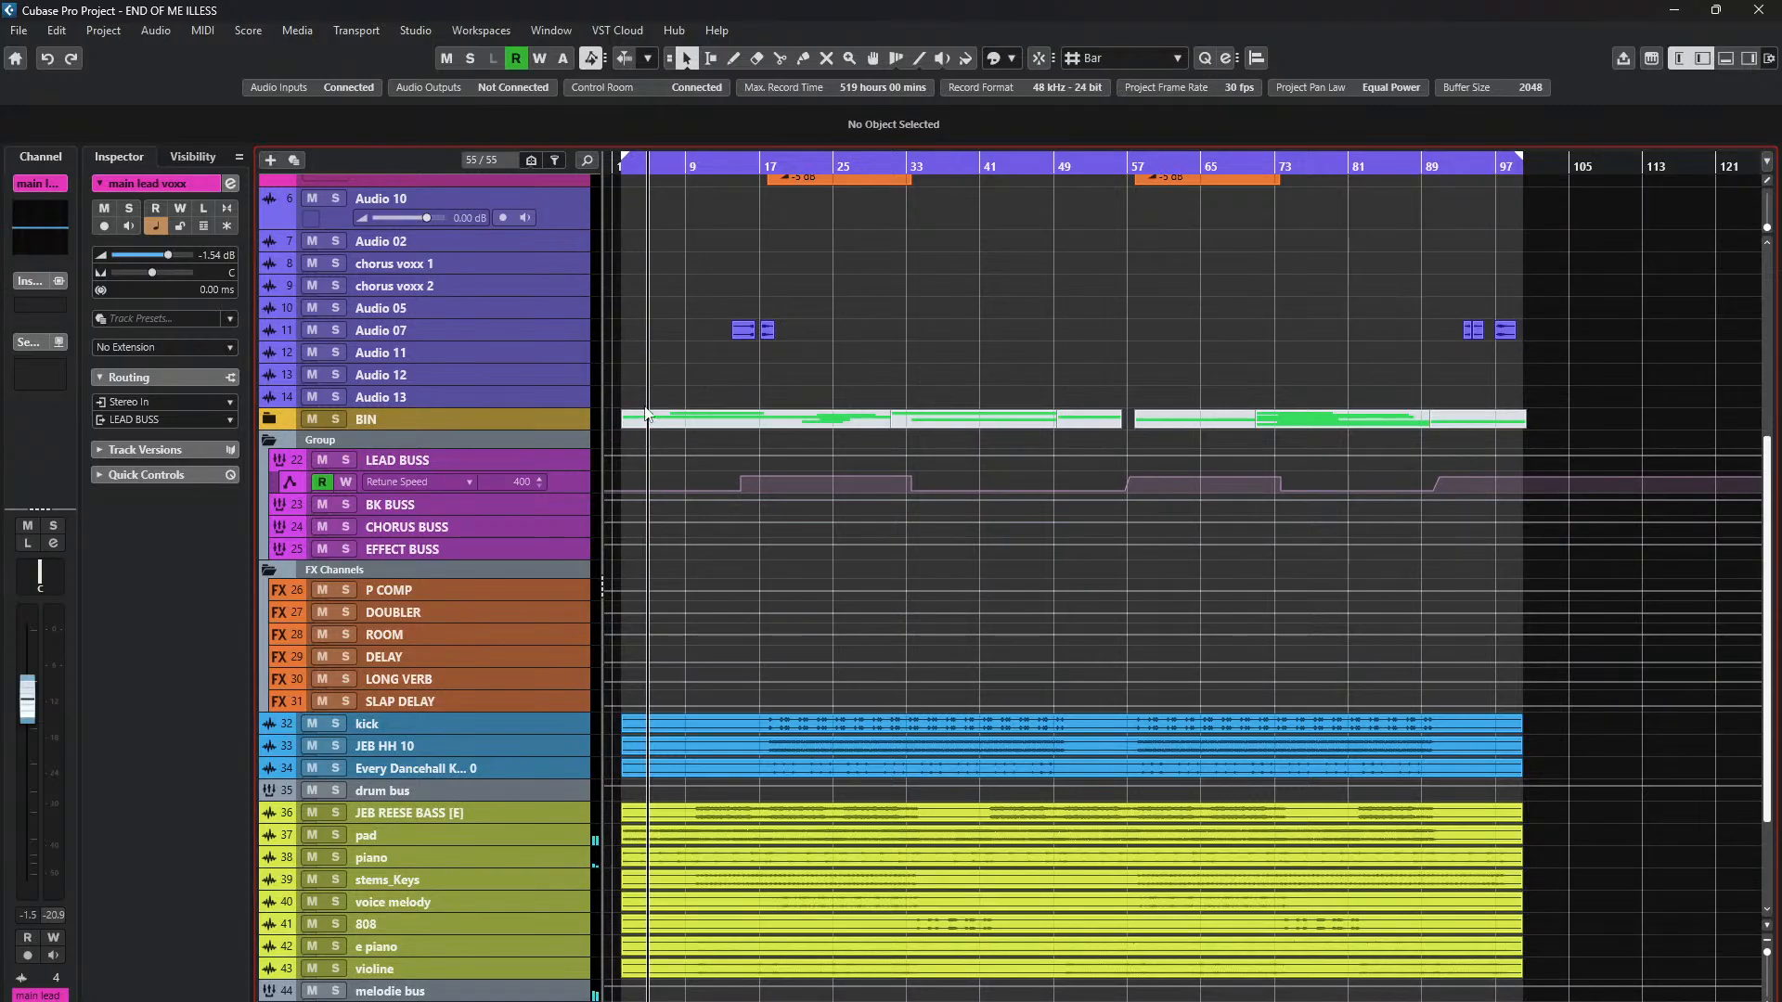
pyautogui.keyDown('ctrl'); pyautogui.scroll(3, 650, 418); pyautogui.keyUp('ctrl')
pyautogui.scroll(6, 883, 392)
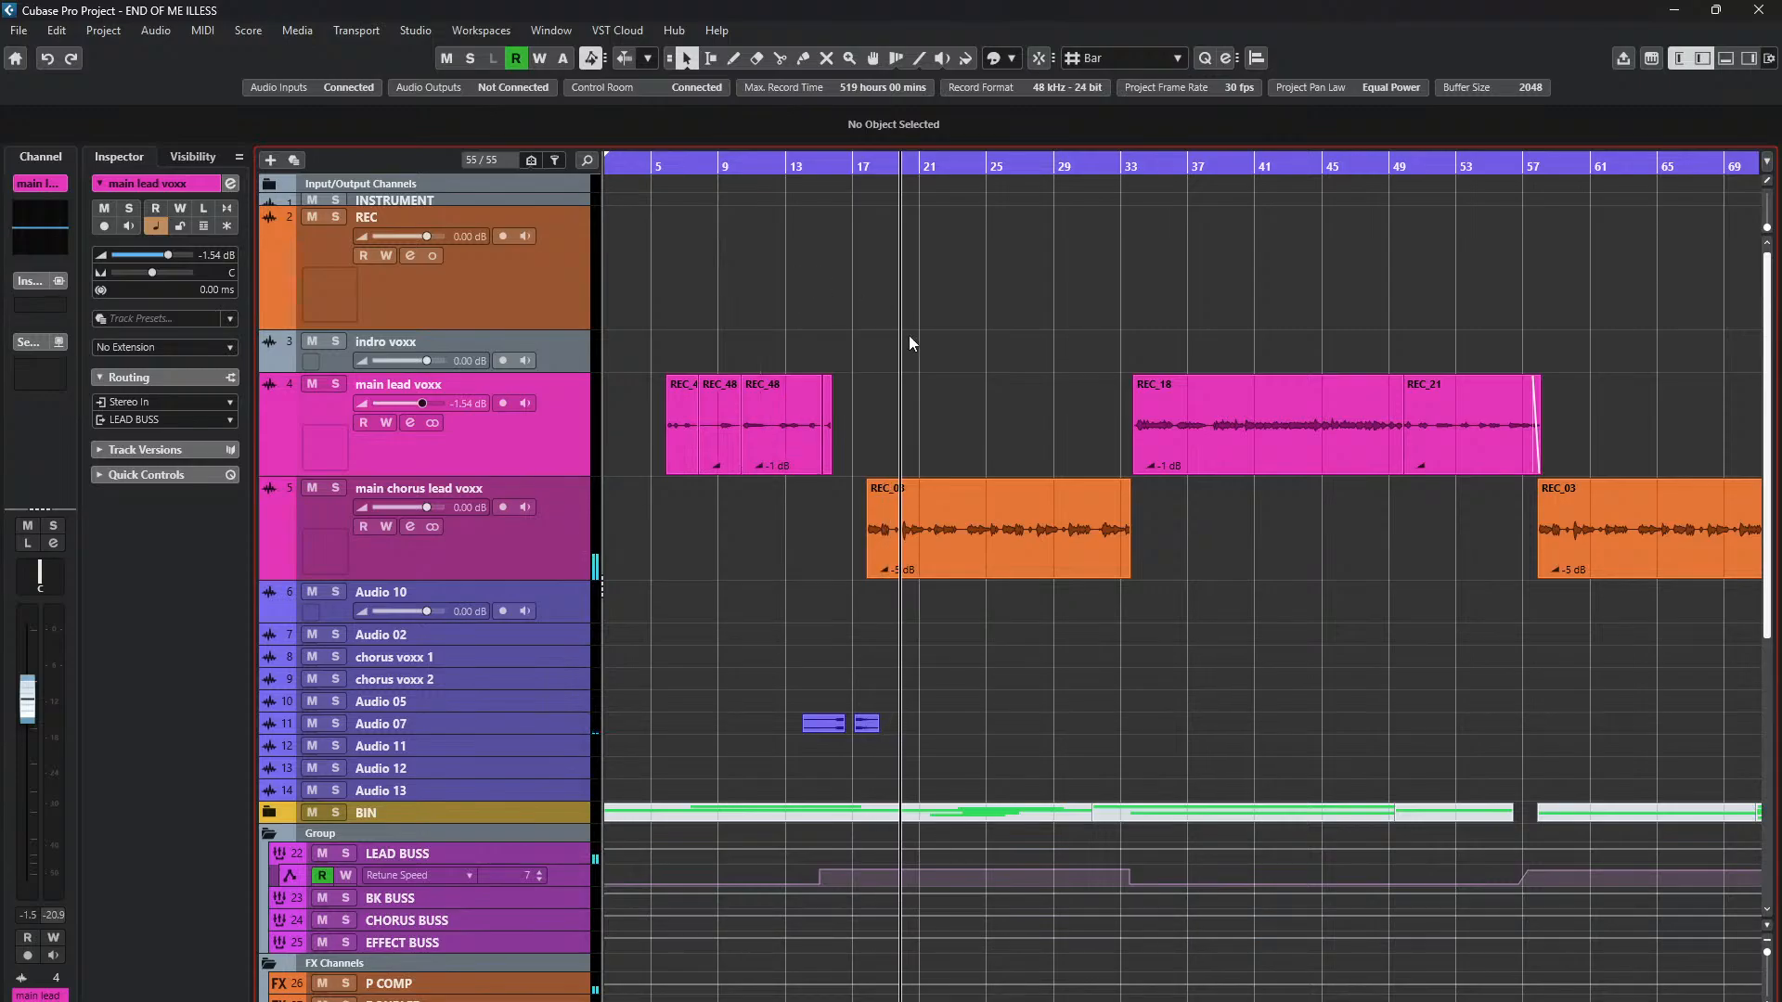
pyautogui.scroll(-6, 931, 395)
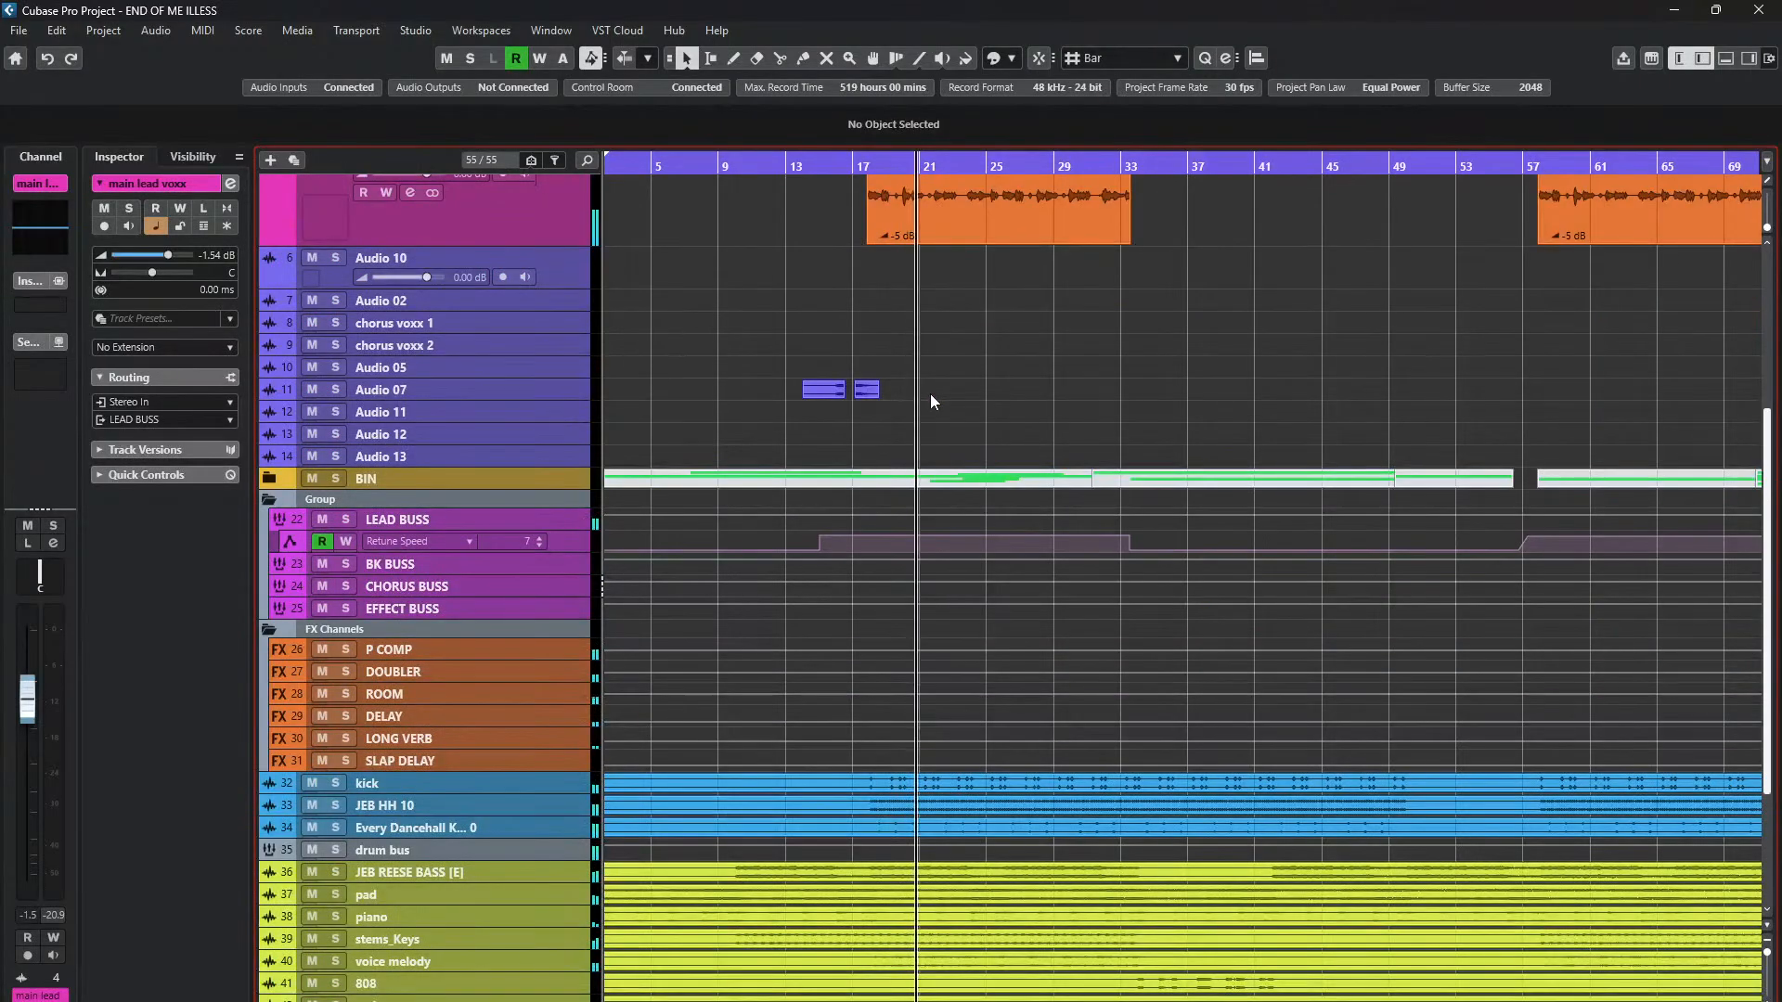
pyautogui.scroll(6, 927, 409)
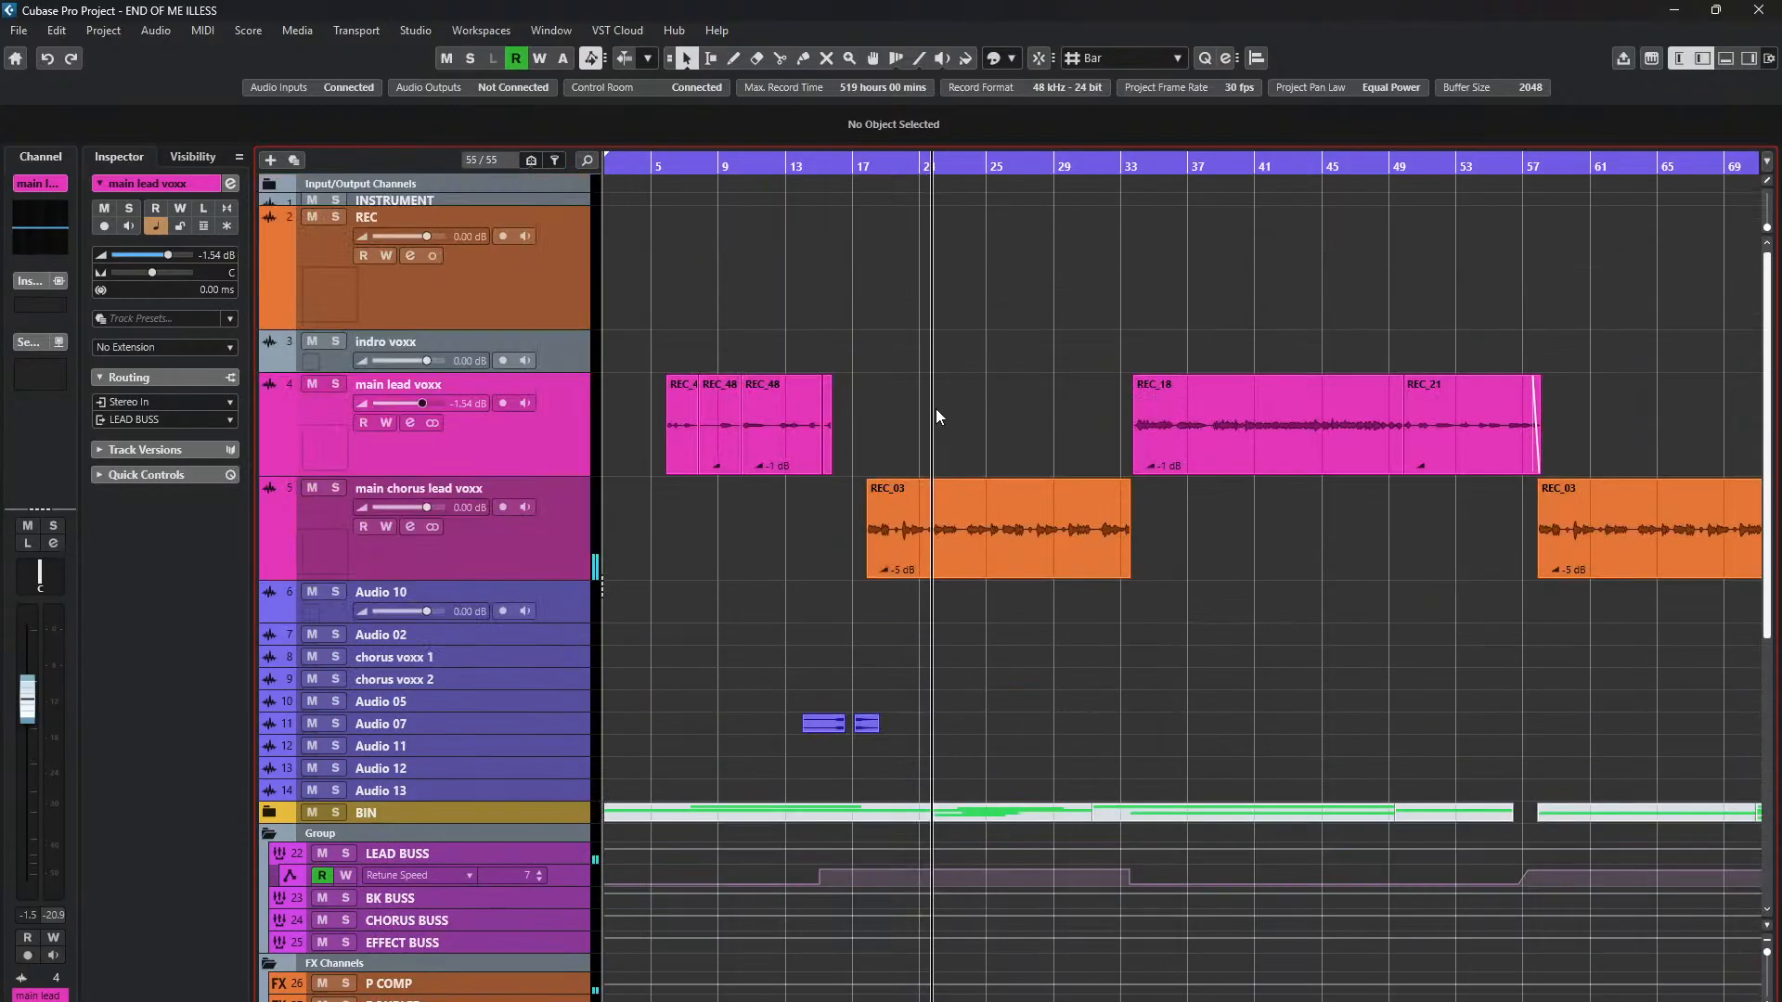
# - Open the TR5 One insert on the Stereo Out mixer channel and compare the mix with it bypassed and active
pyautogui.press('F3')
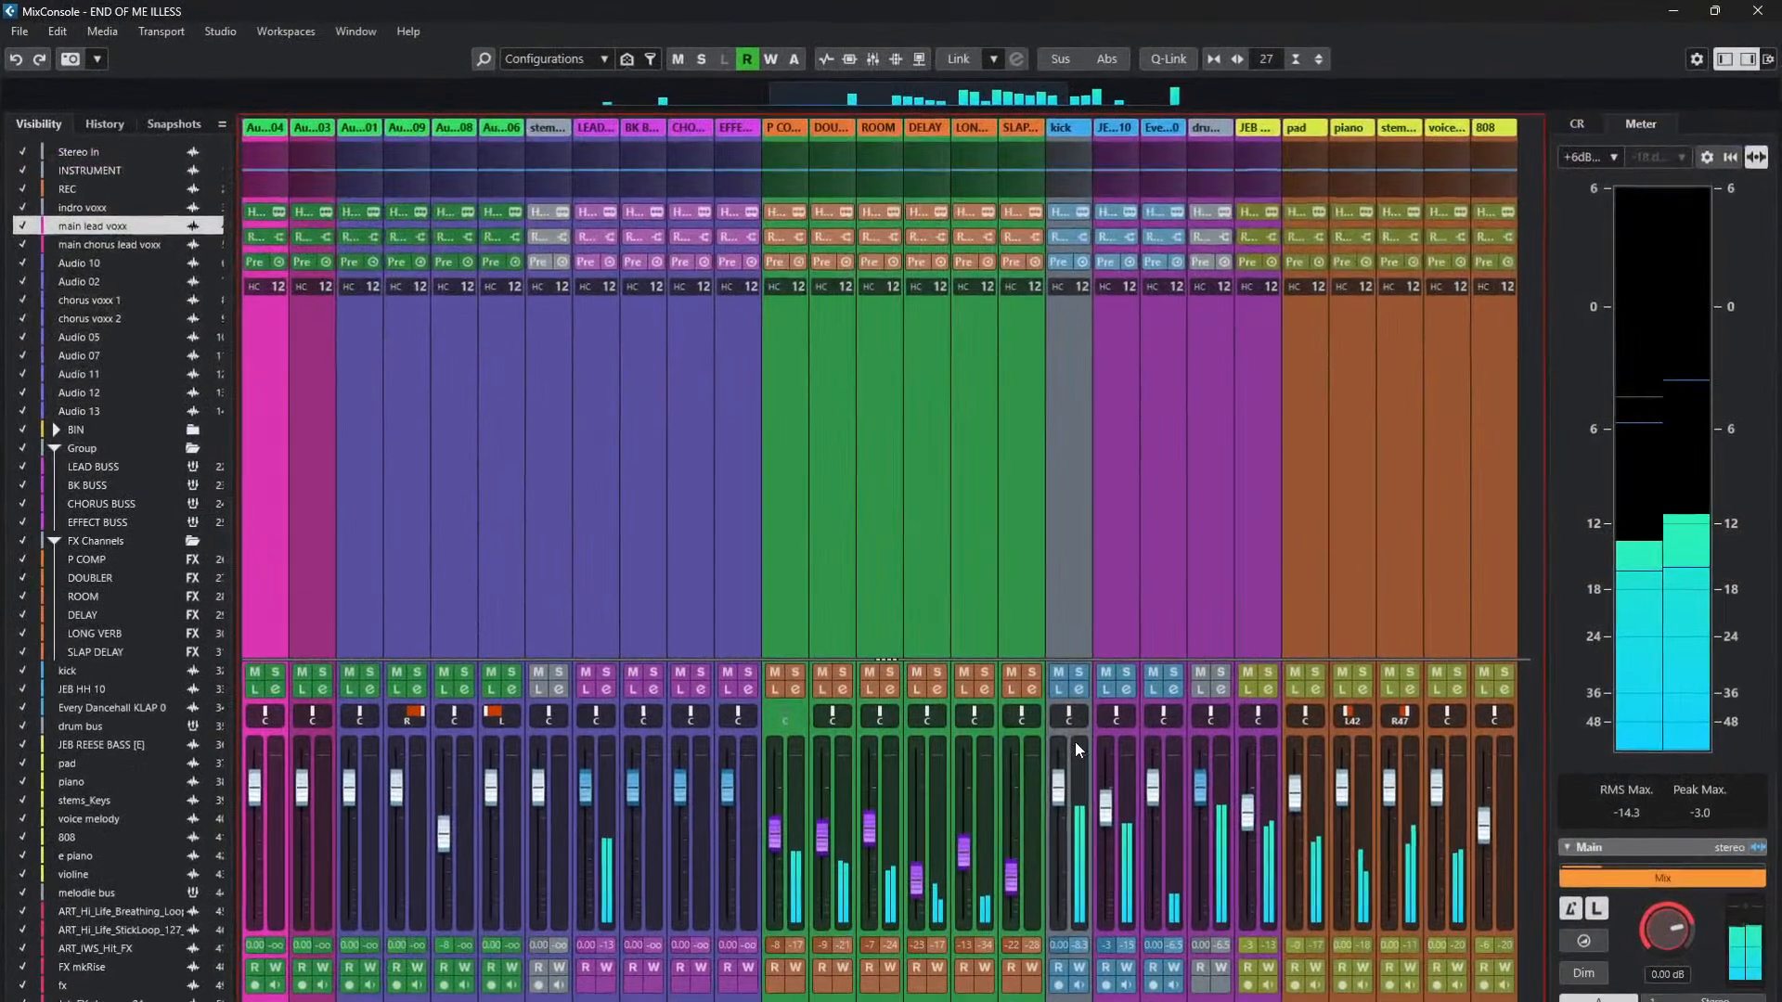
pyautogui.hscroll(18, 1485, 457)
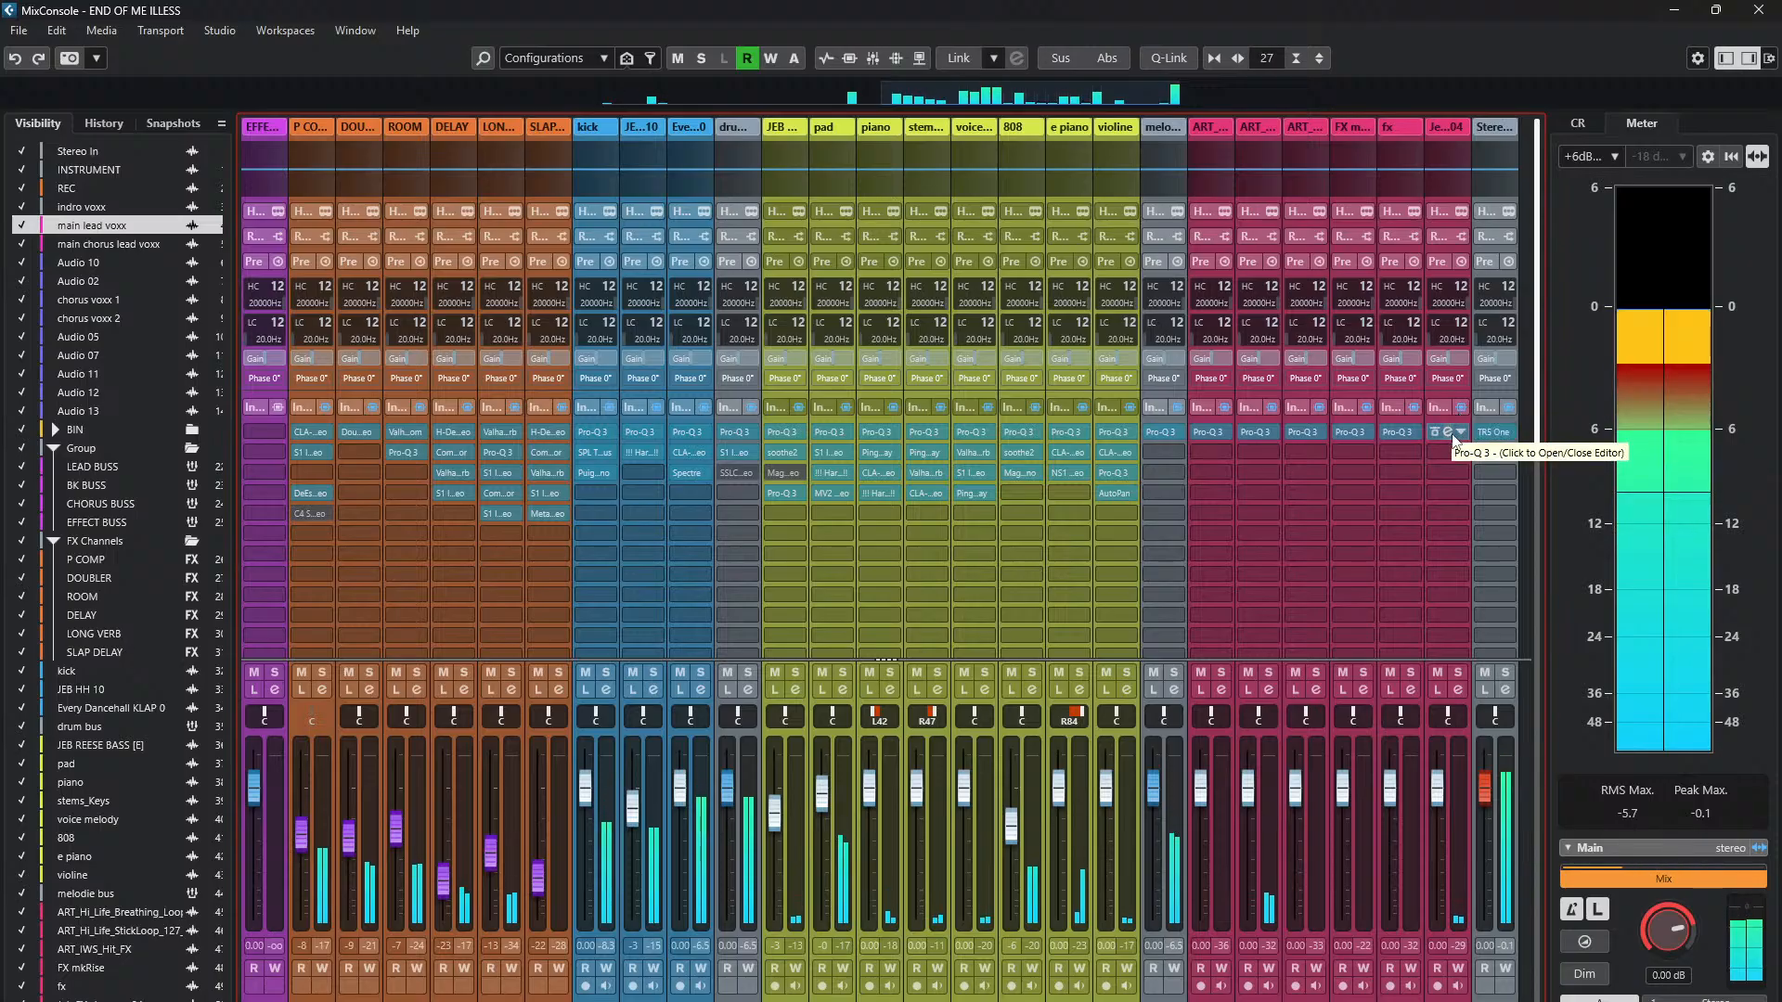
pyautogui.click(1495, 433)
pyautogui.moveTo(835, 206); pyautogui.dragTo(1049, 206)
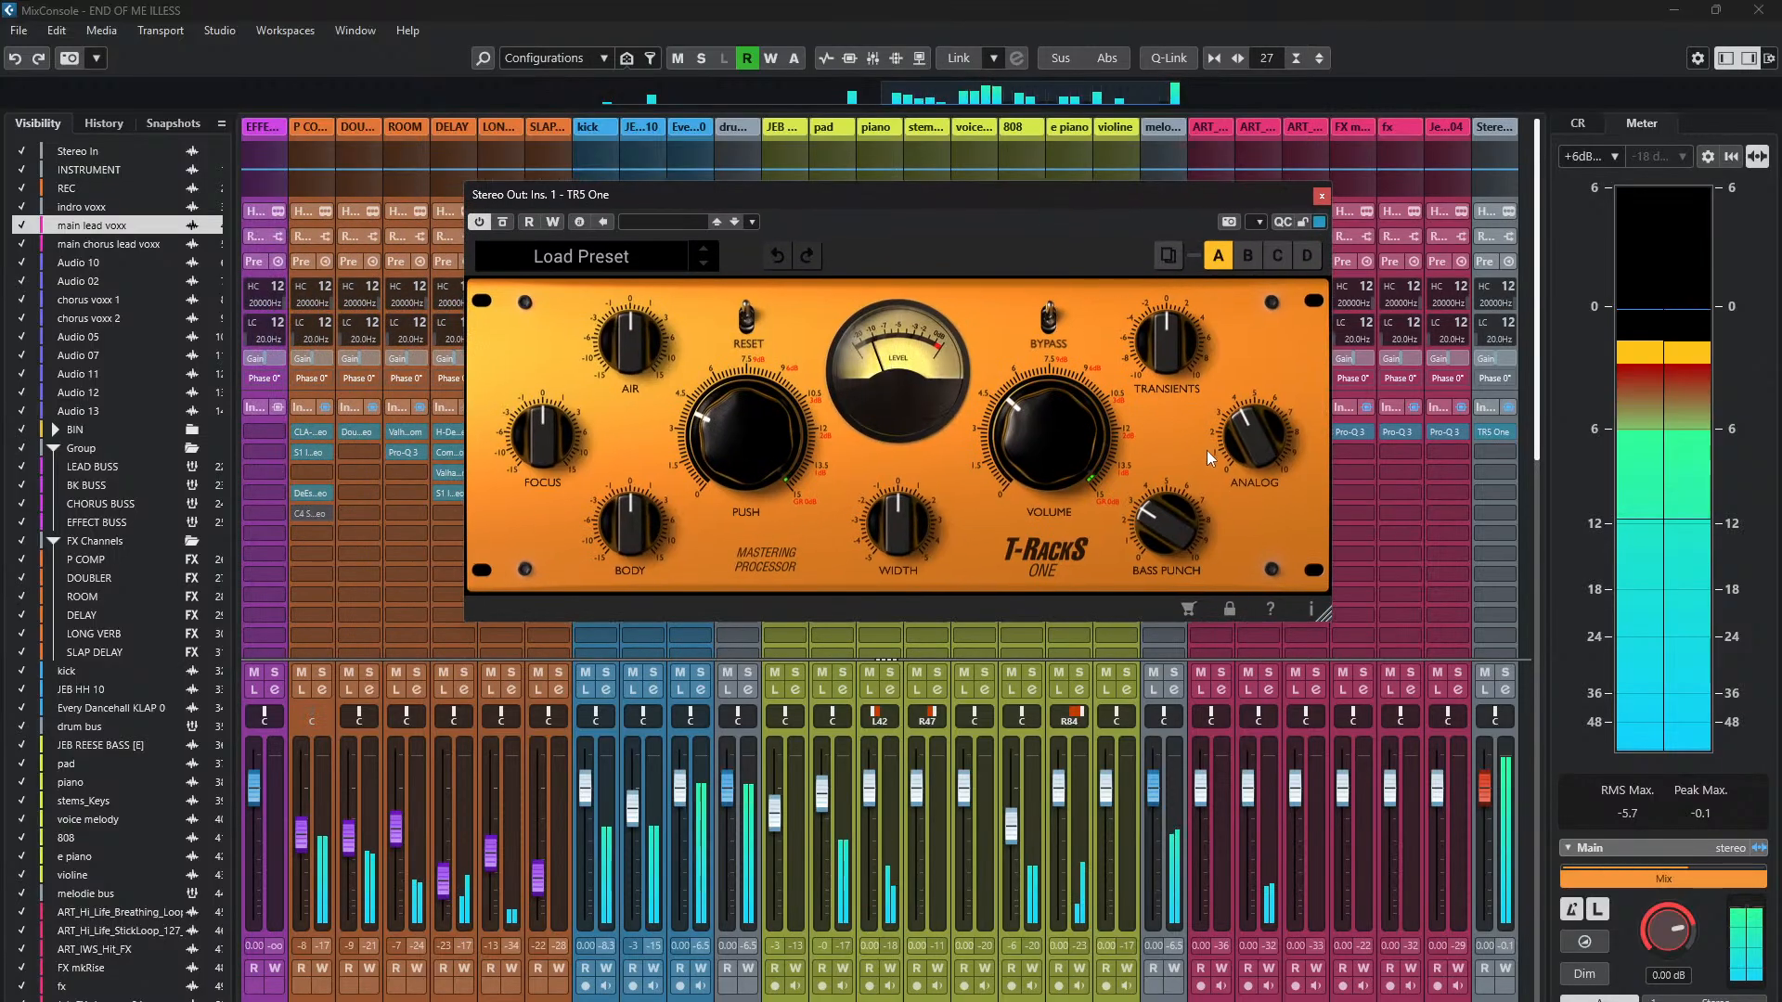
pyautogui.click(503, 224)
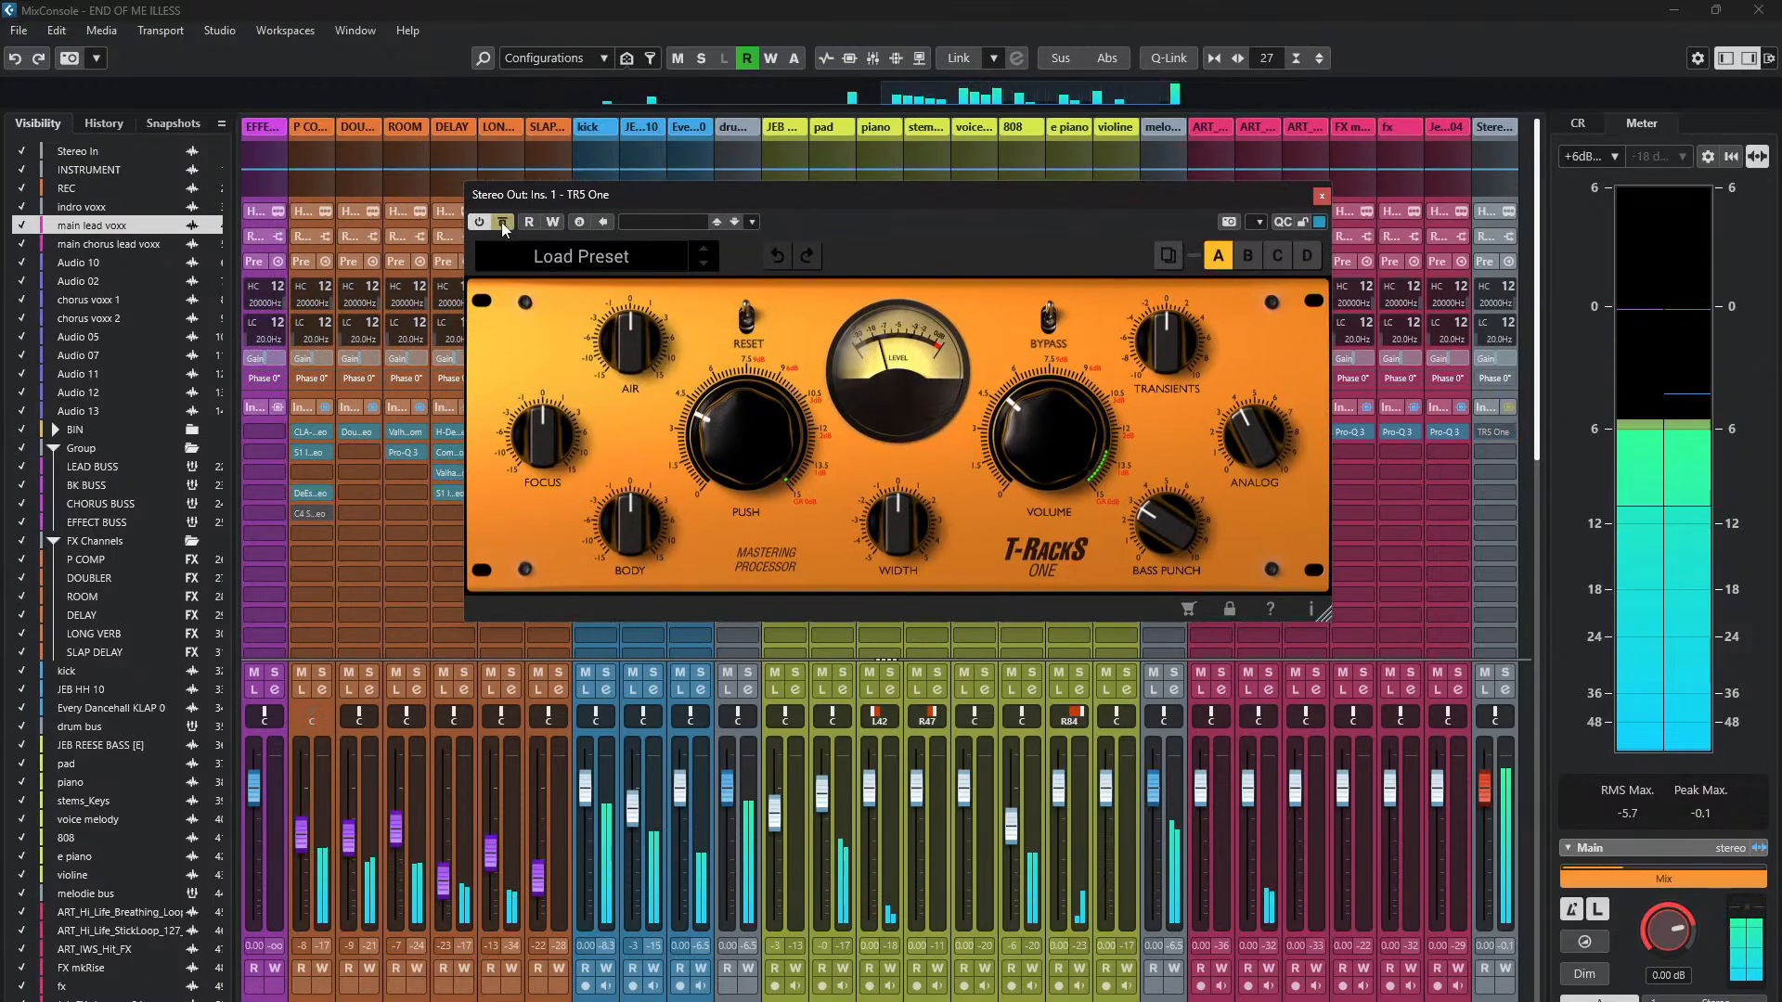
pyautogui.click(503, 224)
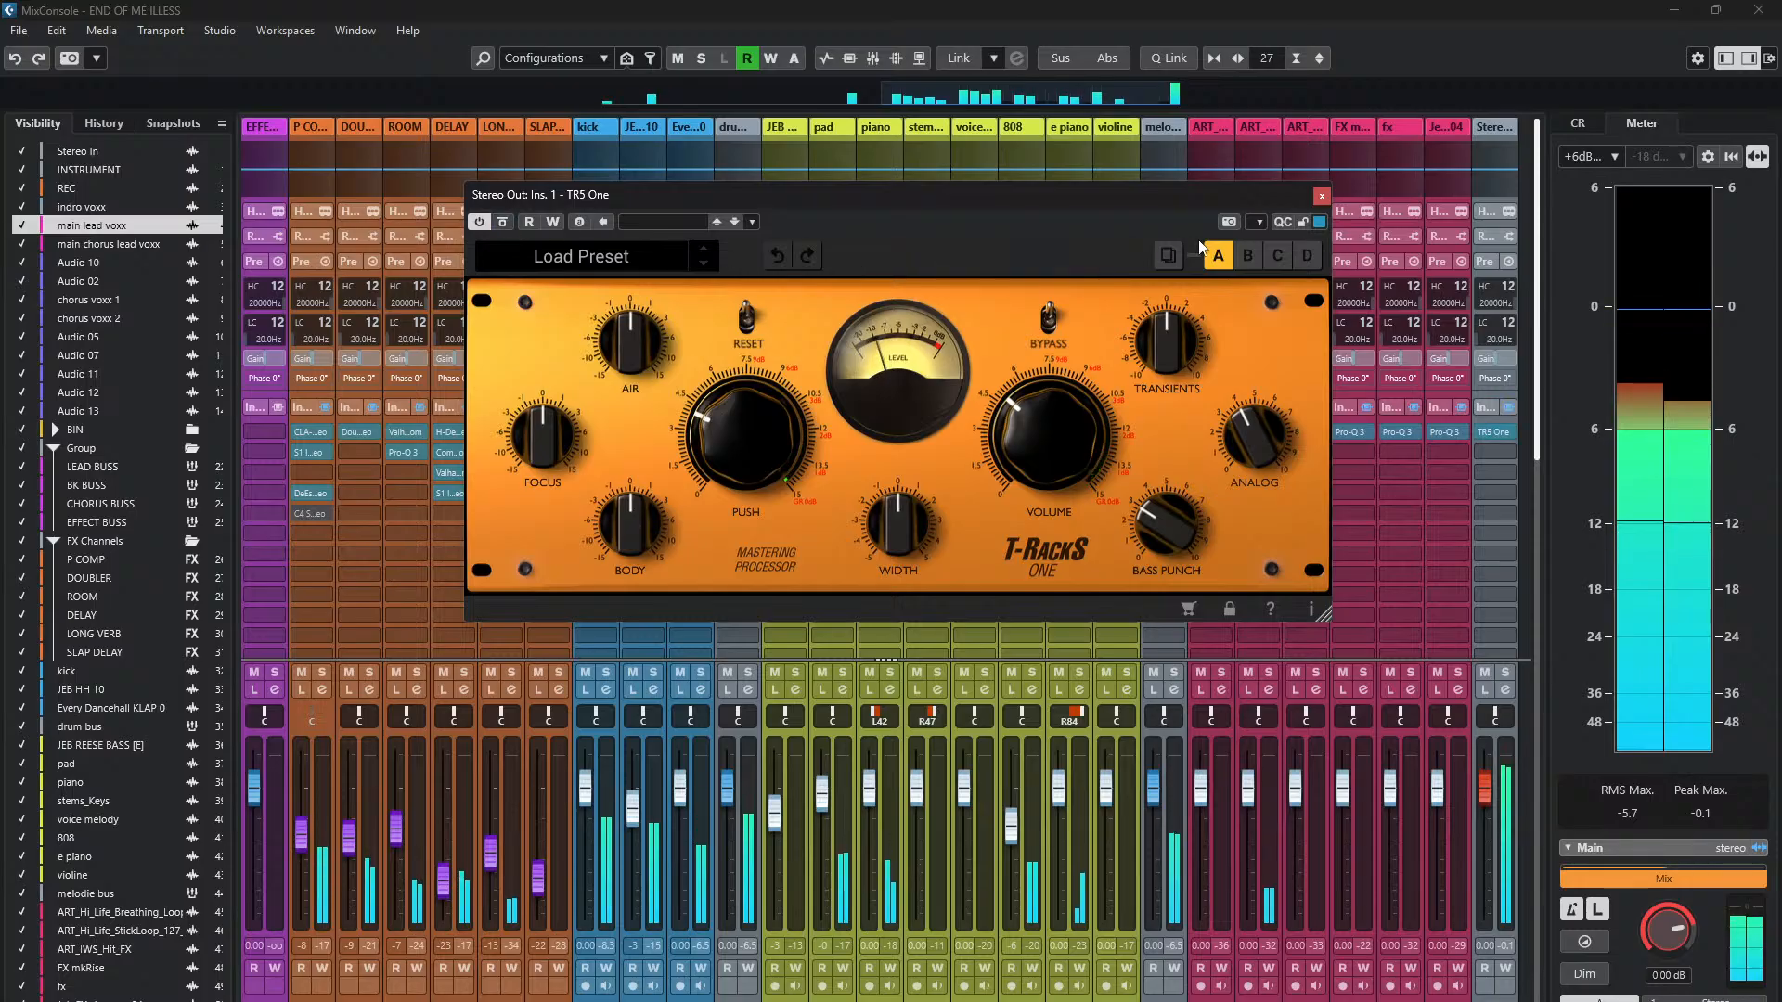
pyautogui.moveTo(1166, 202); pyautogui.dragTo(1129, 299)
pyautogui.moveTo(1288, 712); pyautogui.dragTo(1304, 589)
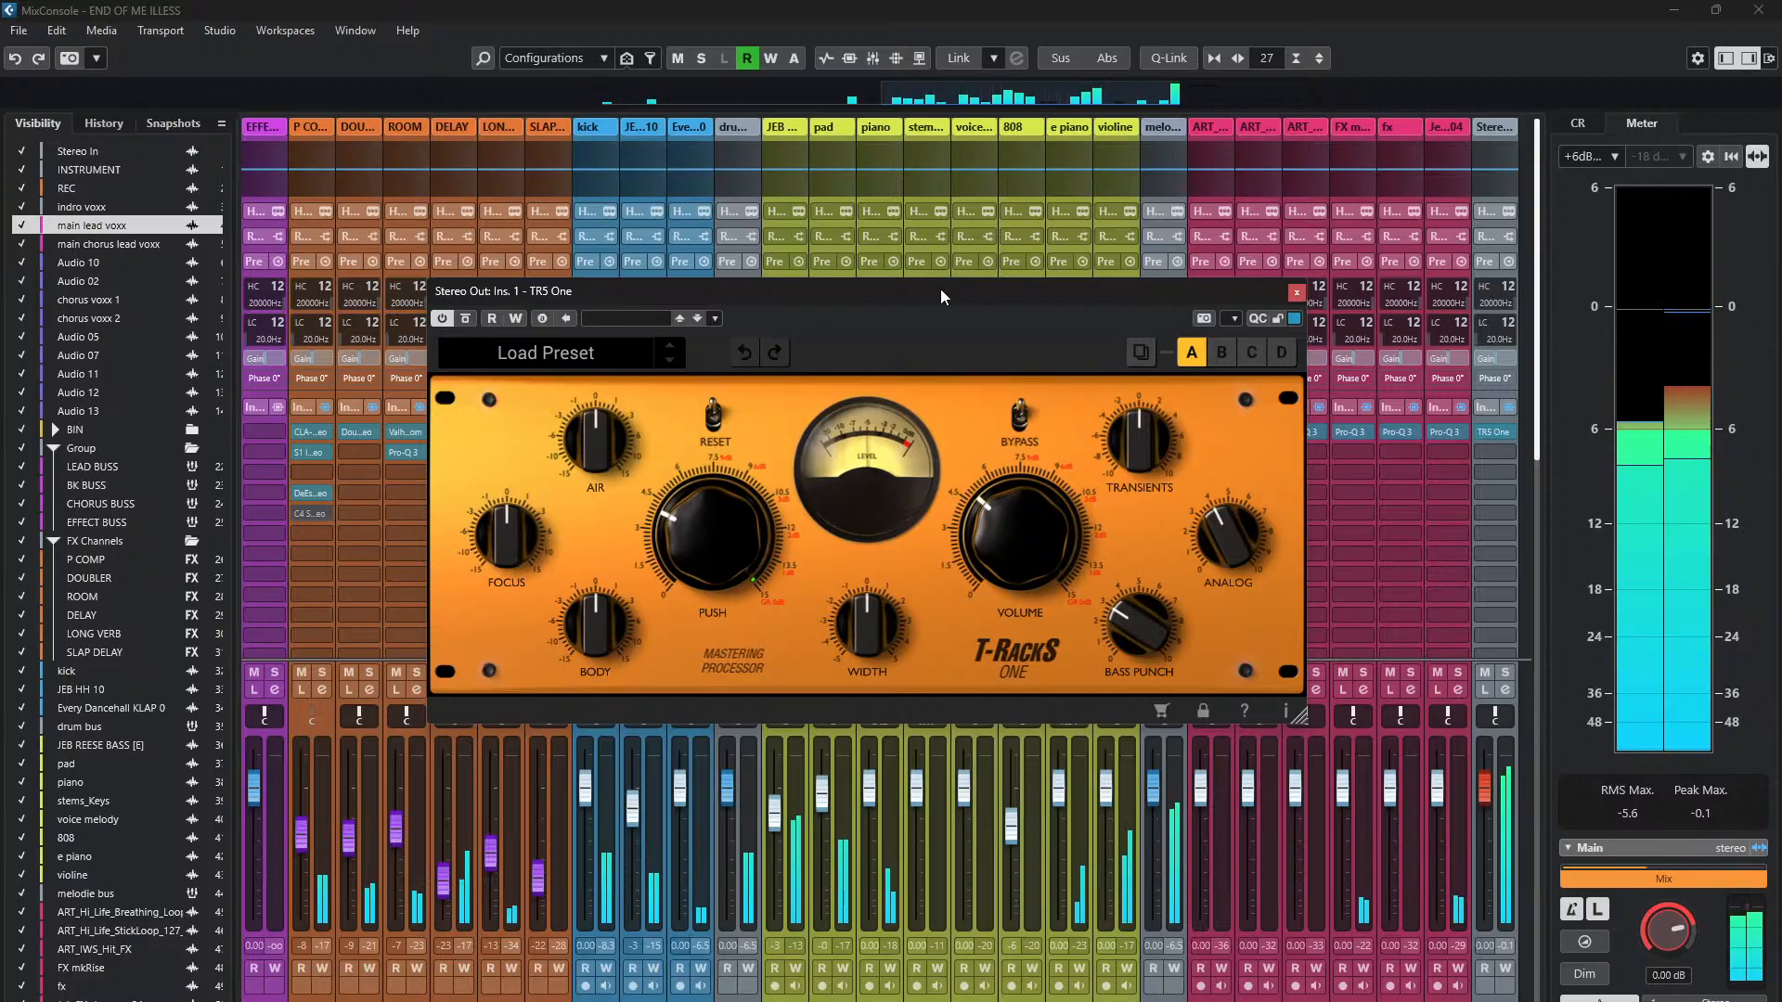
pyautogui.moveTo(921, 302); pyautogui.dragTo(1004, 340)
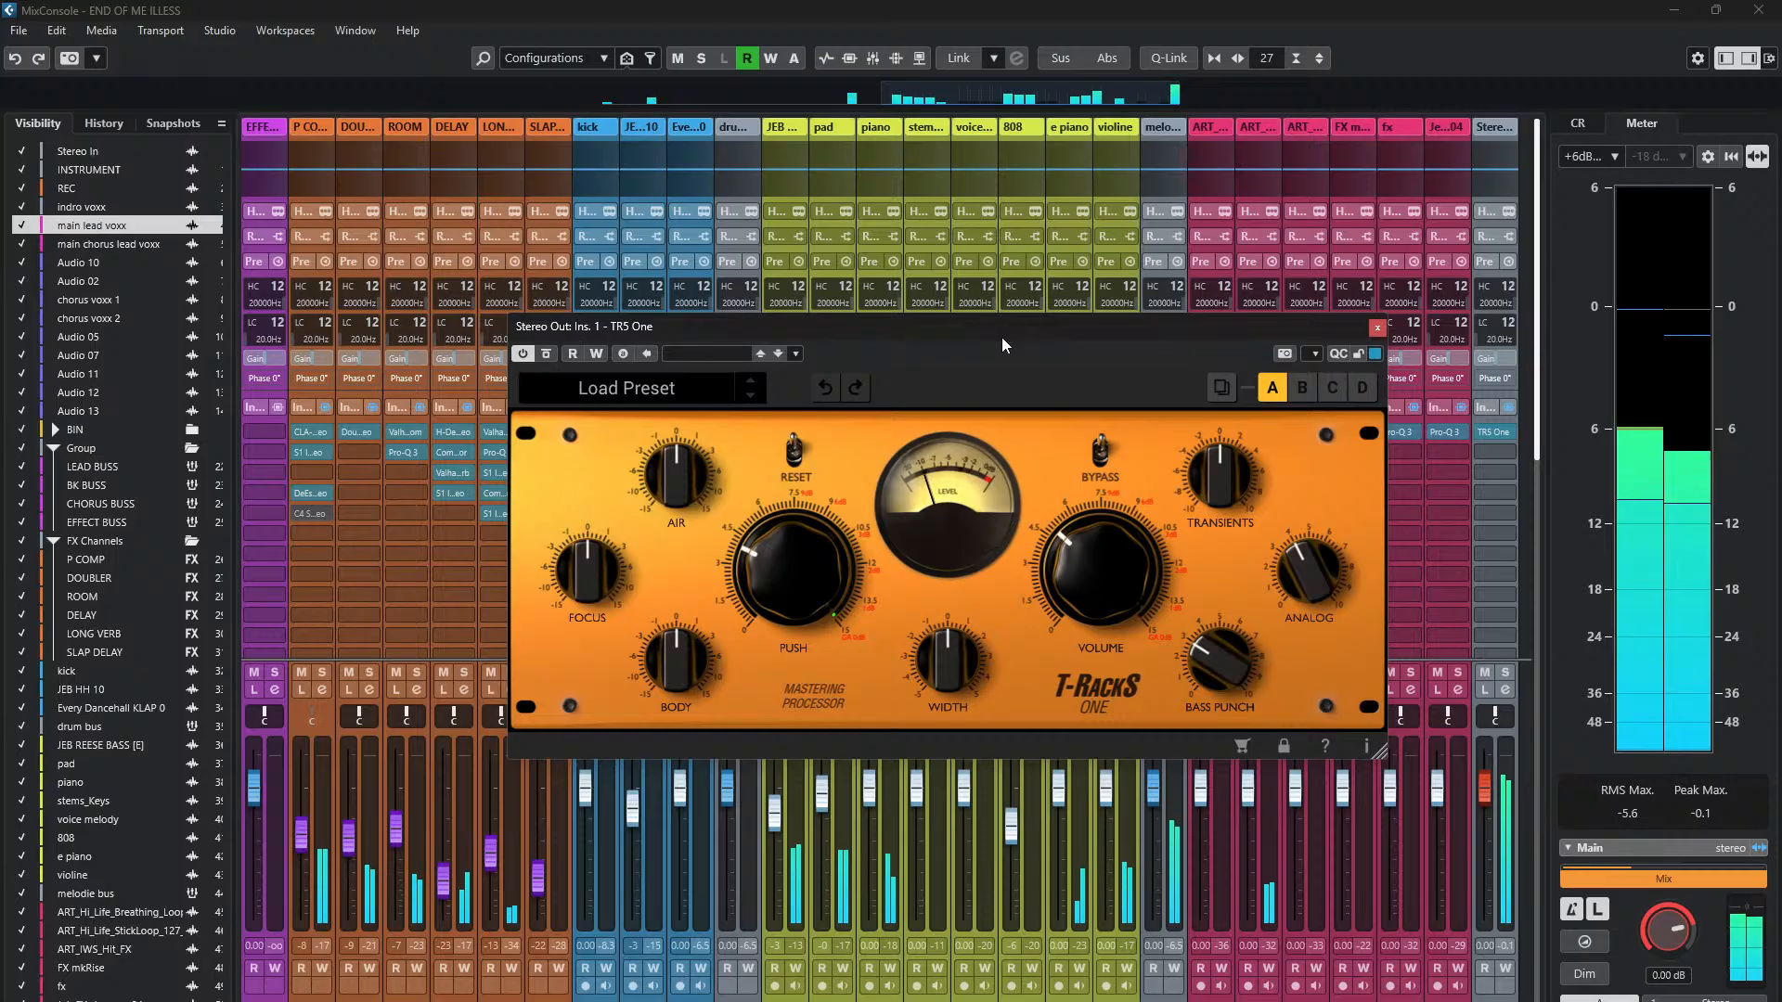
pyautogui.moveTo(1005, 341); pyautogui.dragTo(1071, 342)
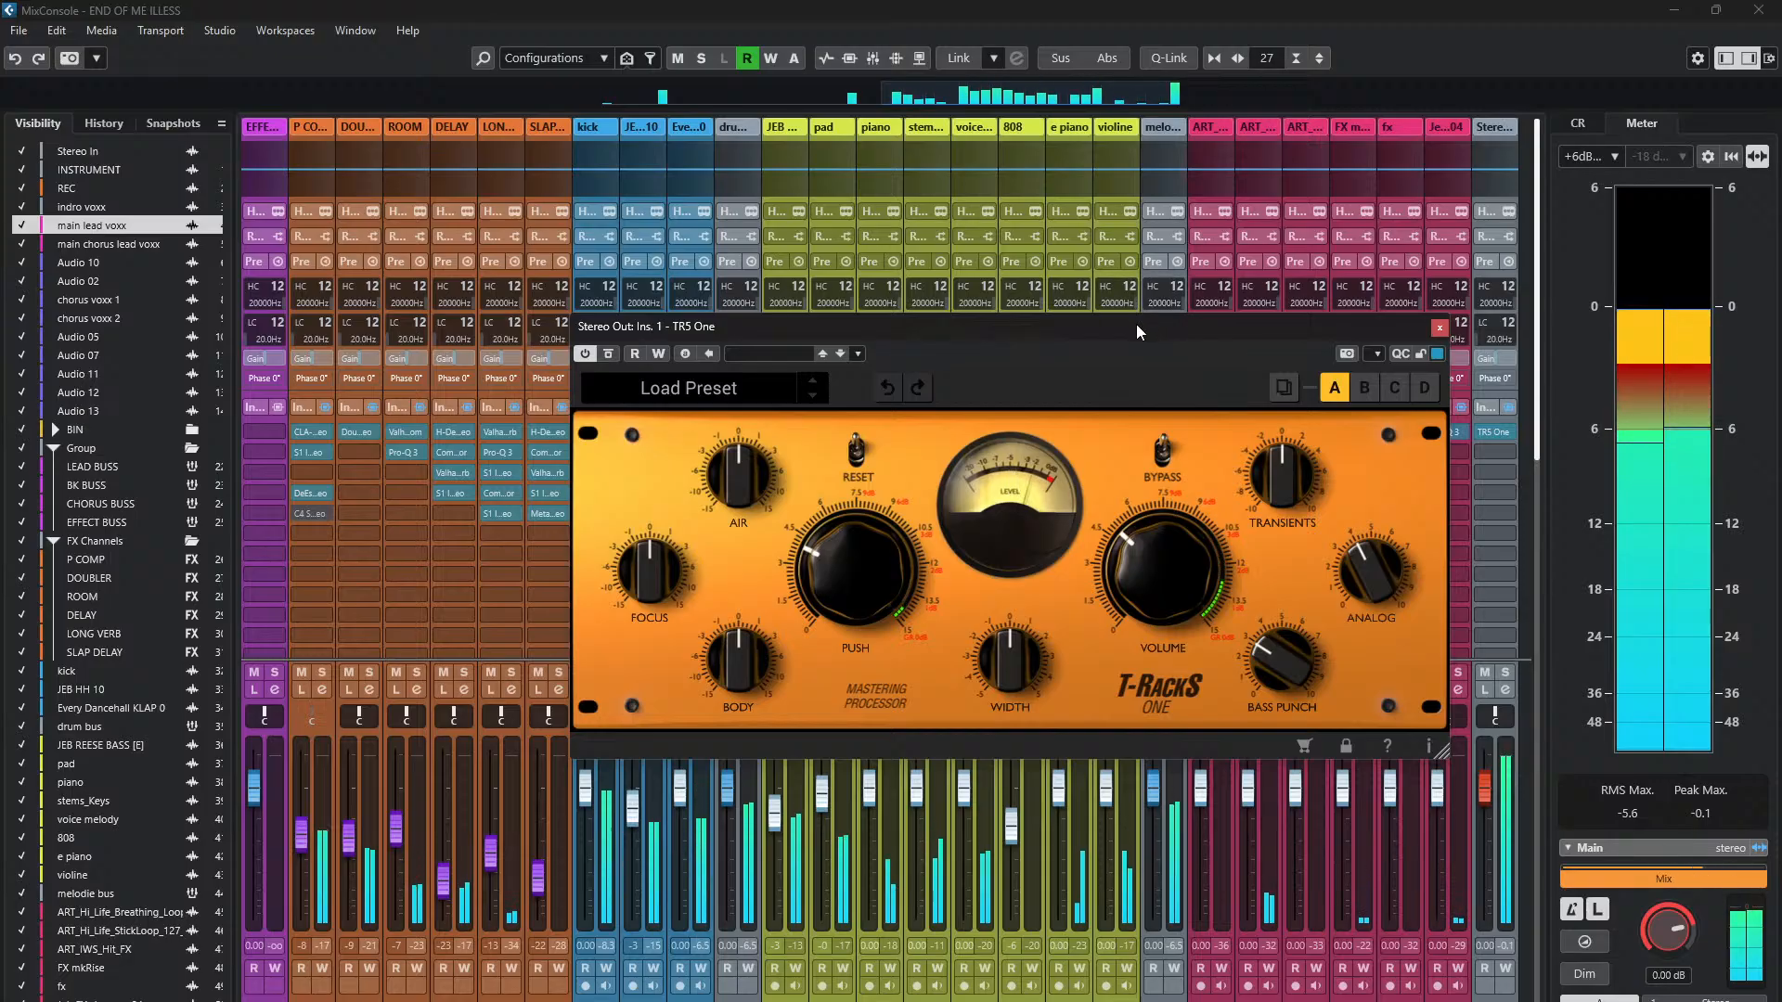
# - Return to the arrangement during playback and place the TR5 One window clear of the LEAD BUSS Retune Speed automation around bars 57 to 97
pyautogui.press('F3')
pyautogui.moveTo(1134, 332); pyautogui.dragTo(1033, 563)
pyautogui.press('g')
pyautogui.press('g')
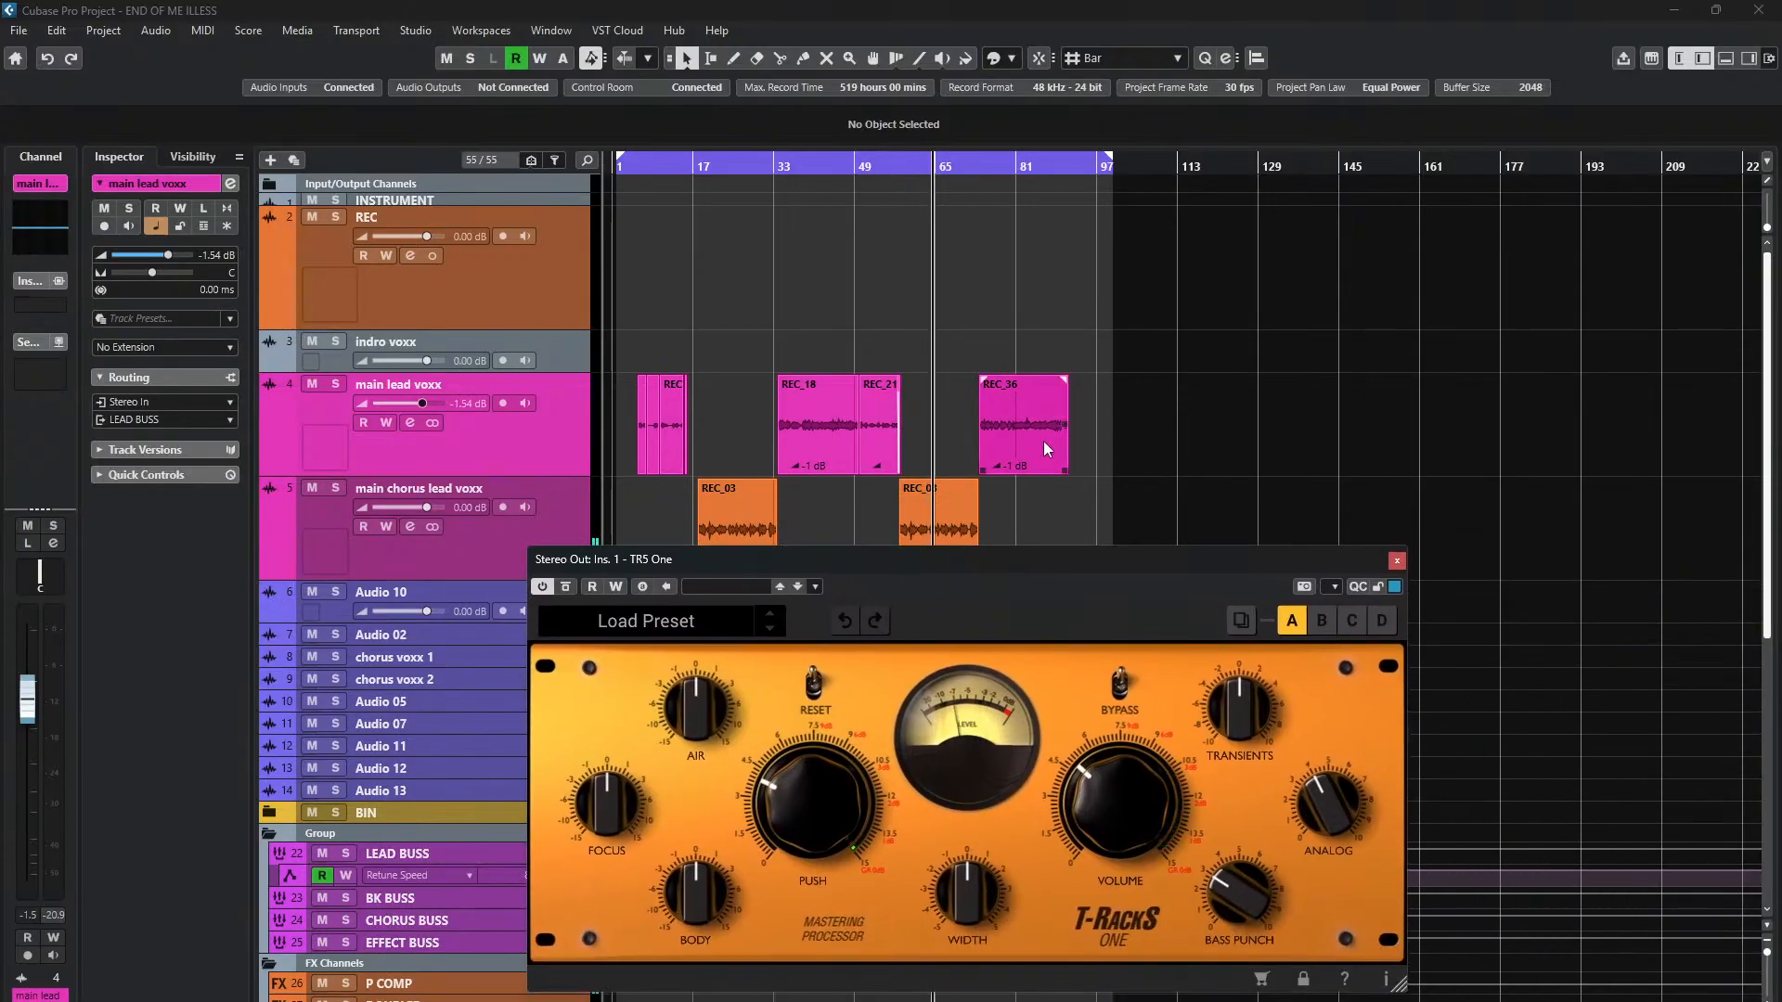
pyautogui.scroll(-3, 1043, 442)
pyautogui.press('h')
pyautogui.press('h')
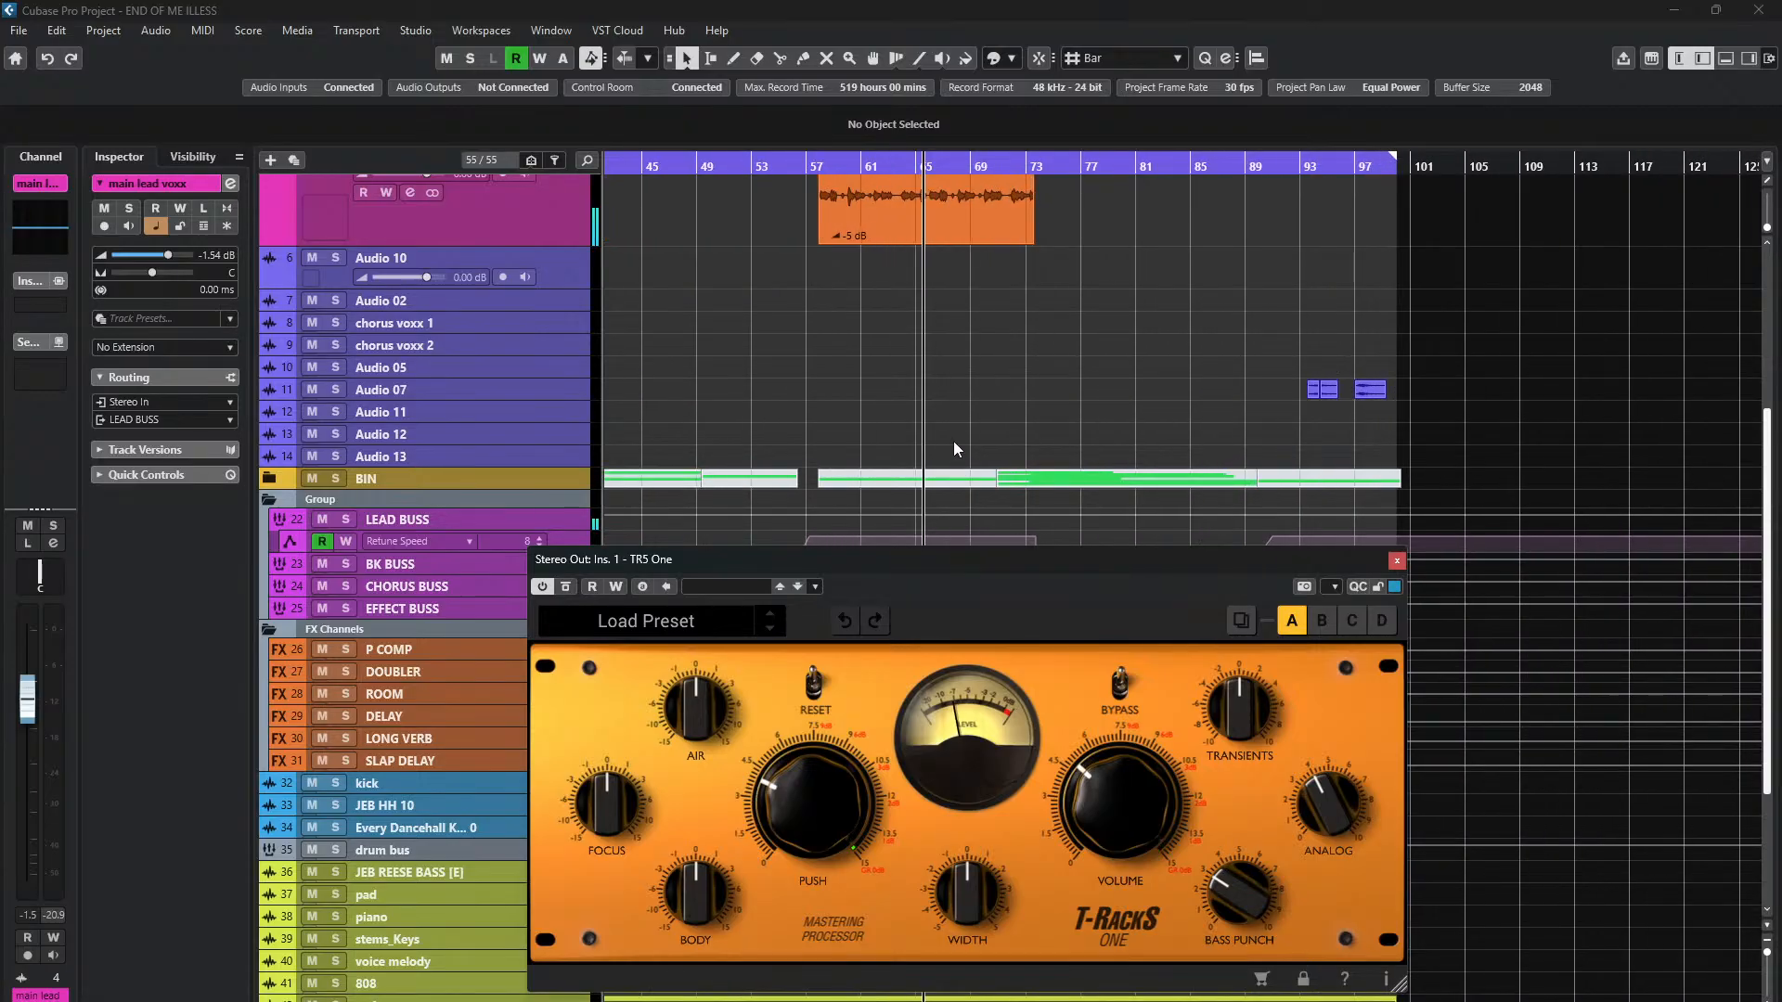
pyautogui.moveTo(1095, 559); pyautogui.dragTo(1118, 337)
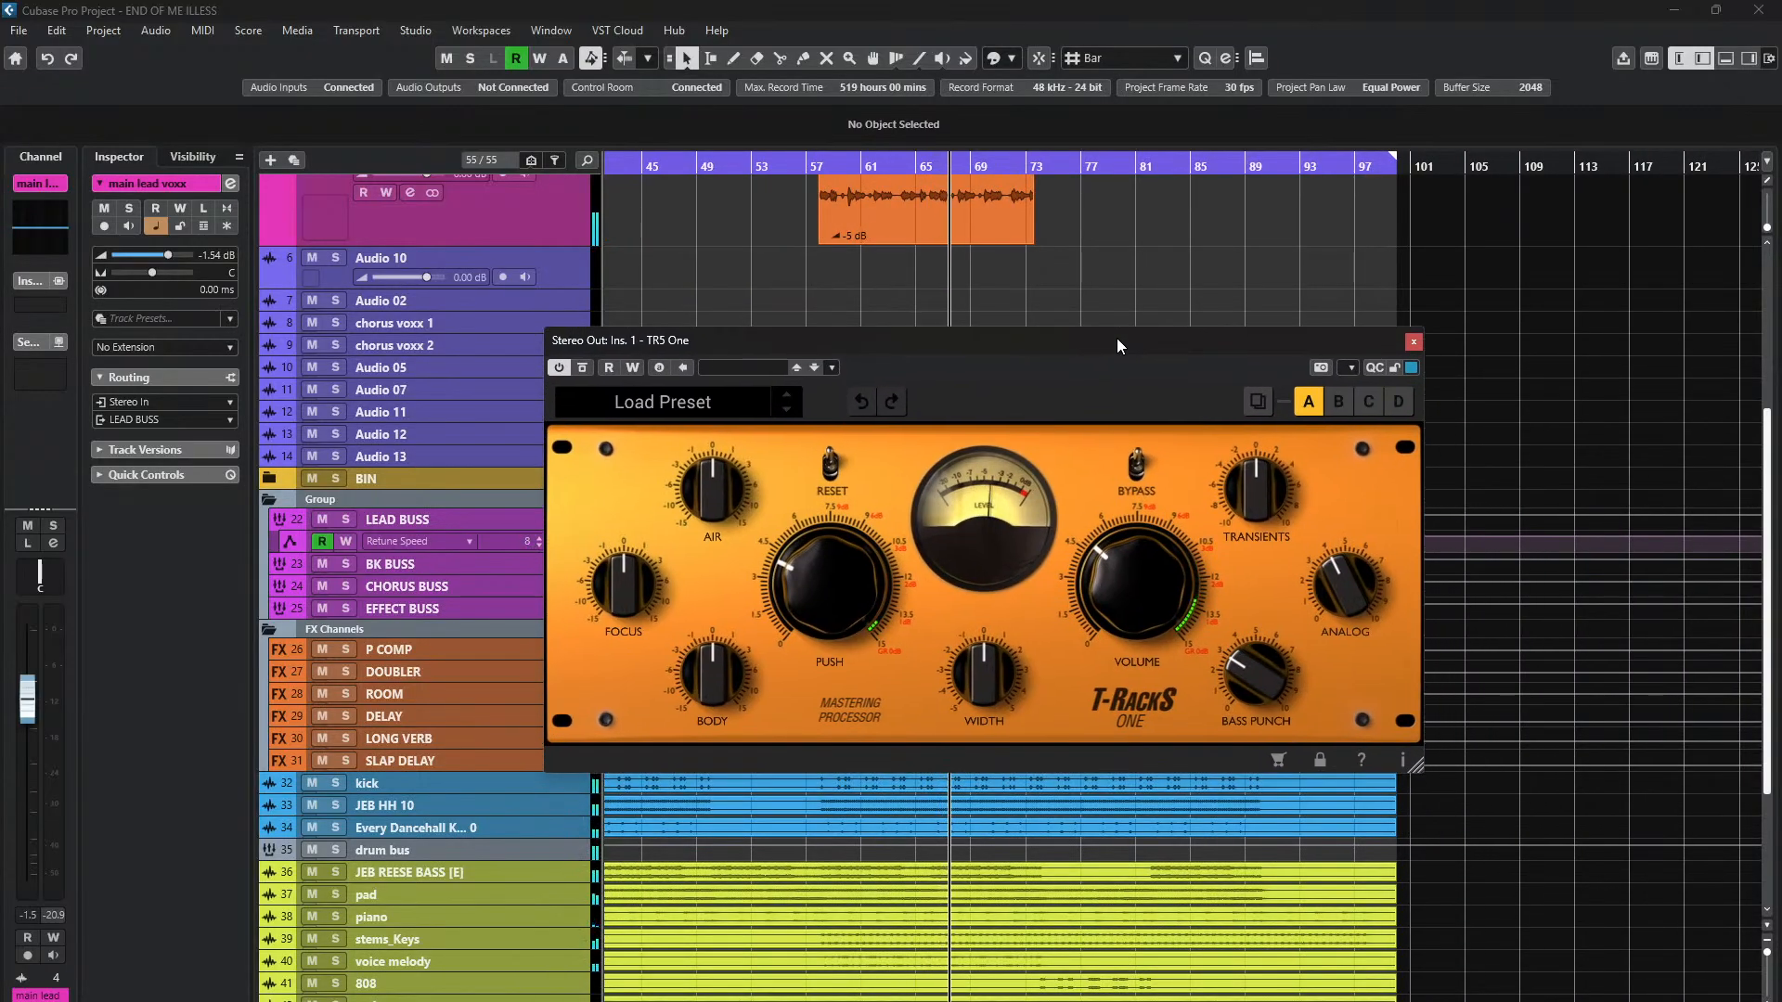
pyautogui.moveTo(1106, 343); pyautogui.dragTo(1101, 285)
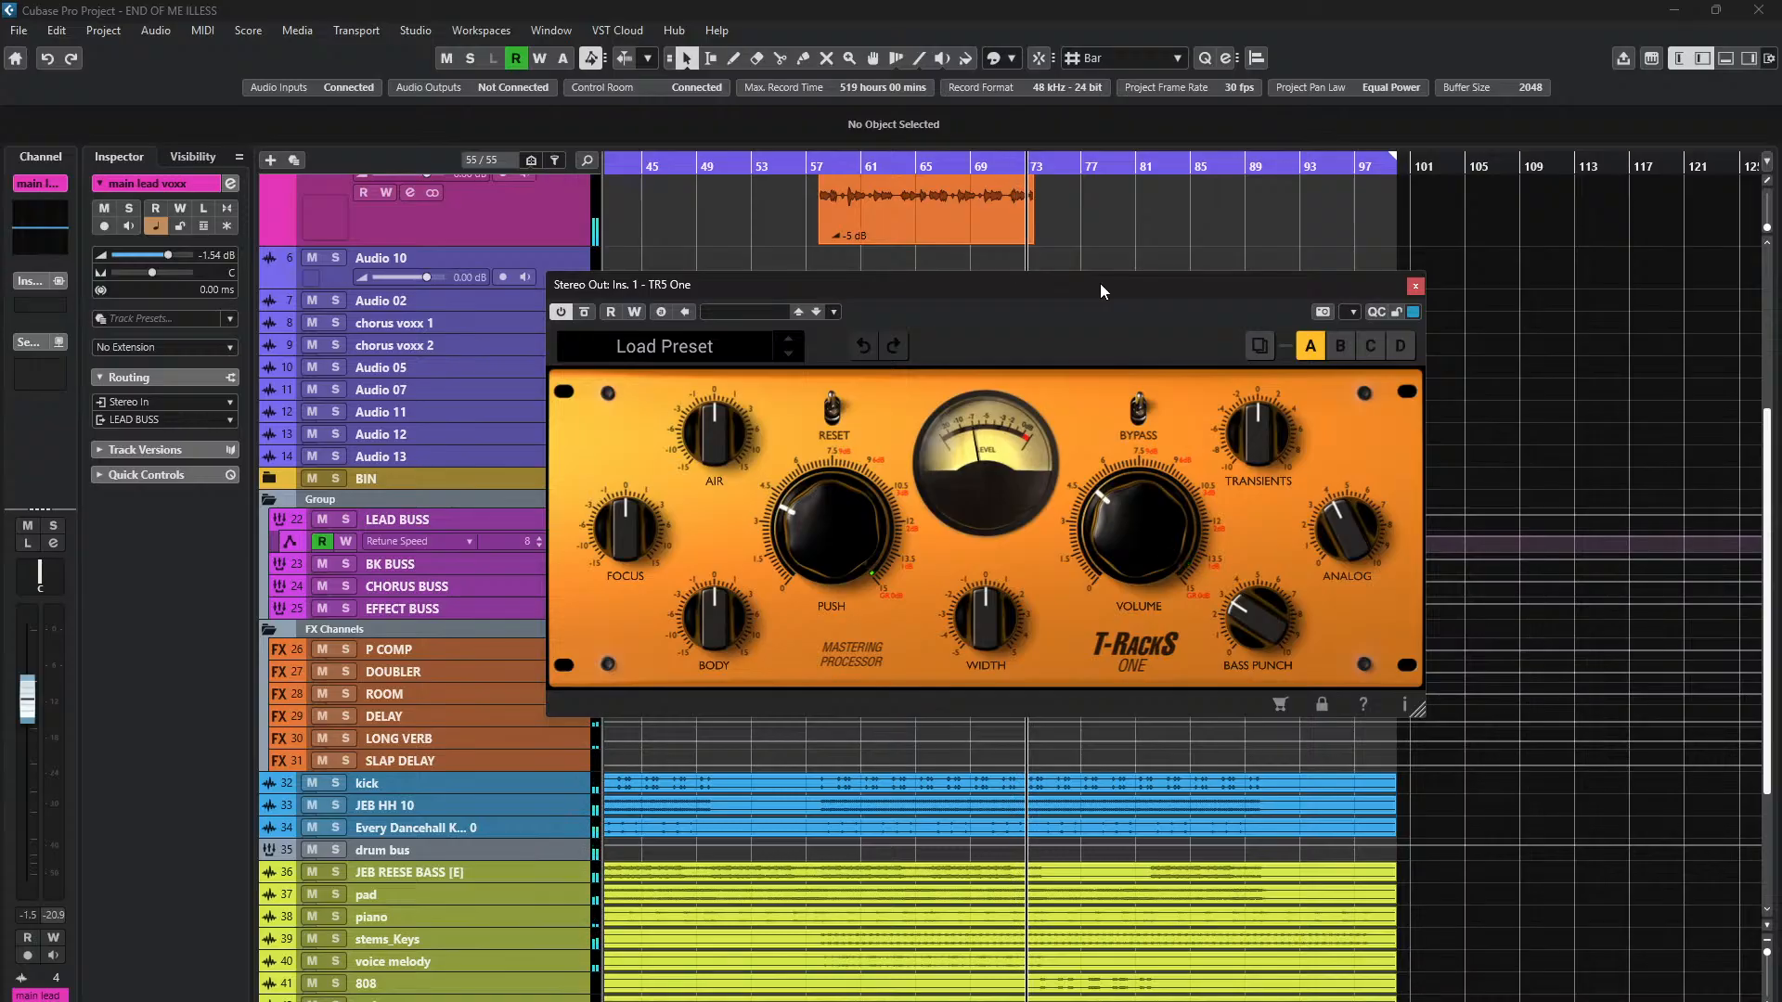
pyautogui.moveTo(1100, 284); pyautogui.dragTo(1183, 646)
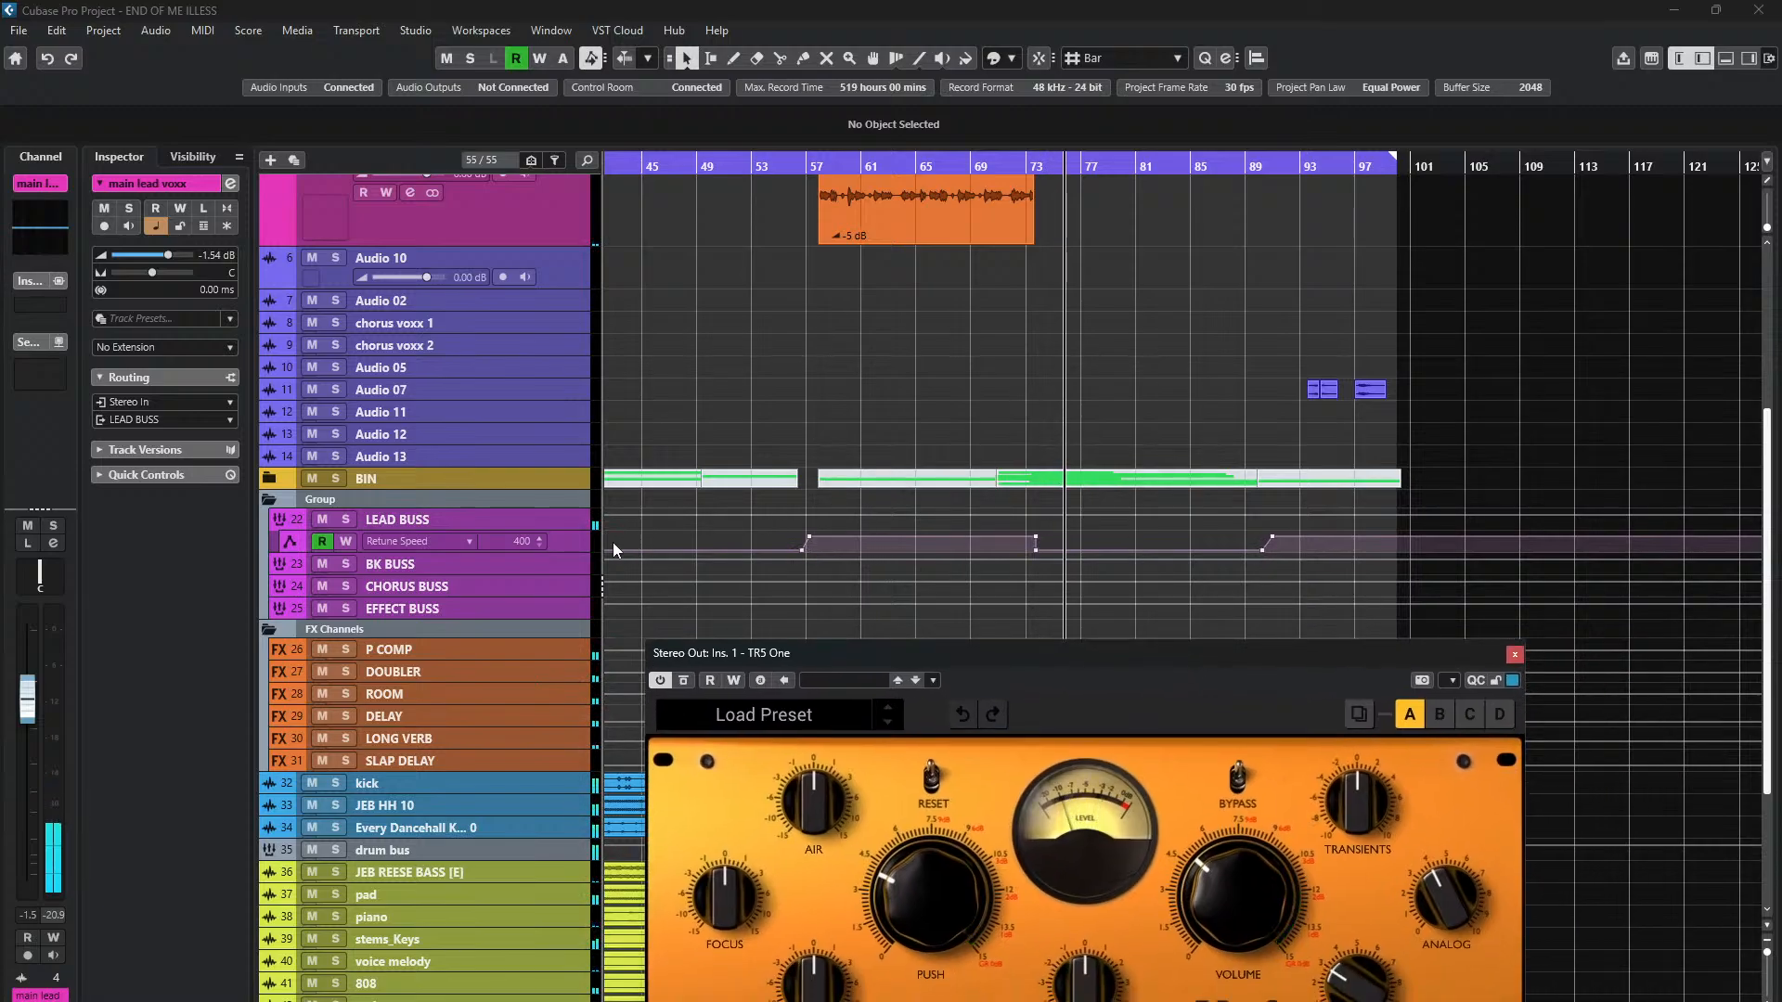
# - Enlarge the LEAD BUSS Retune Speed automation lane, and close the TR5 One window once playback nears the end of the song
pyautogui.moveTo(573, 551); pyautogui.dragTo(573, 738)
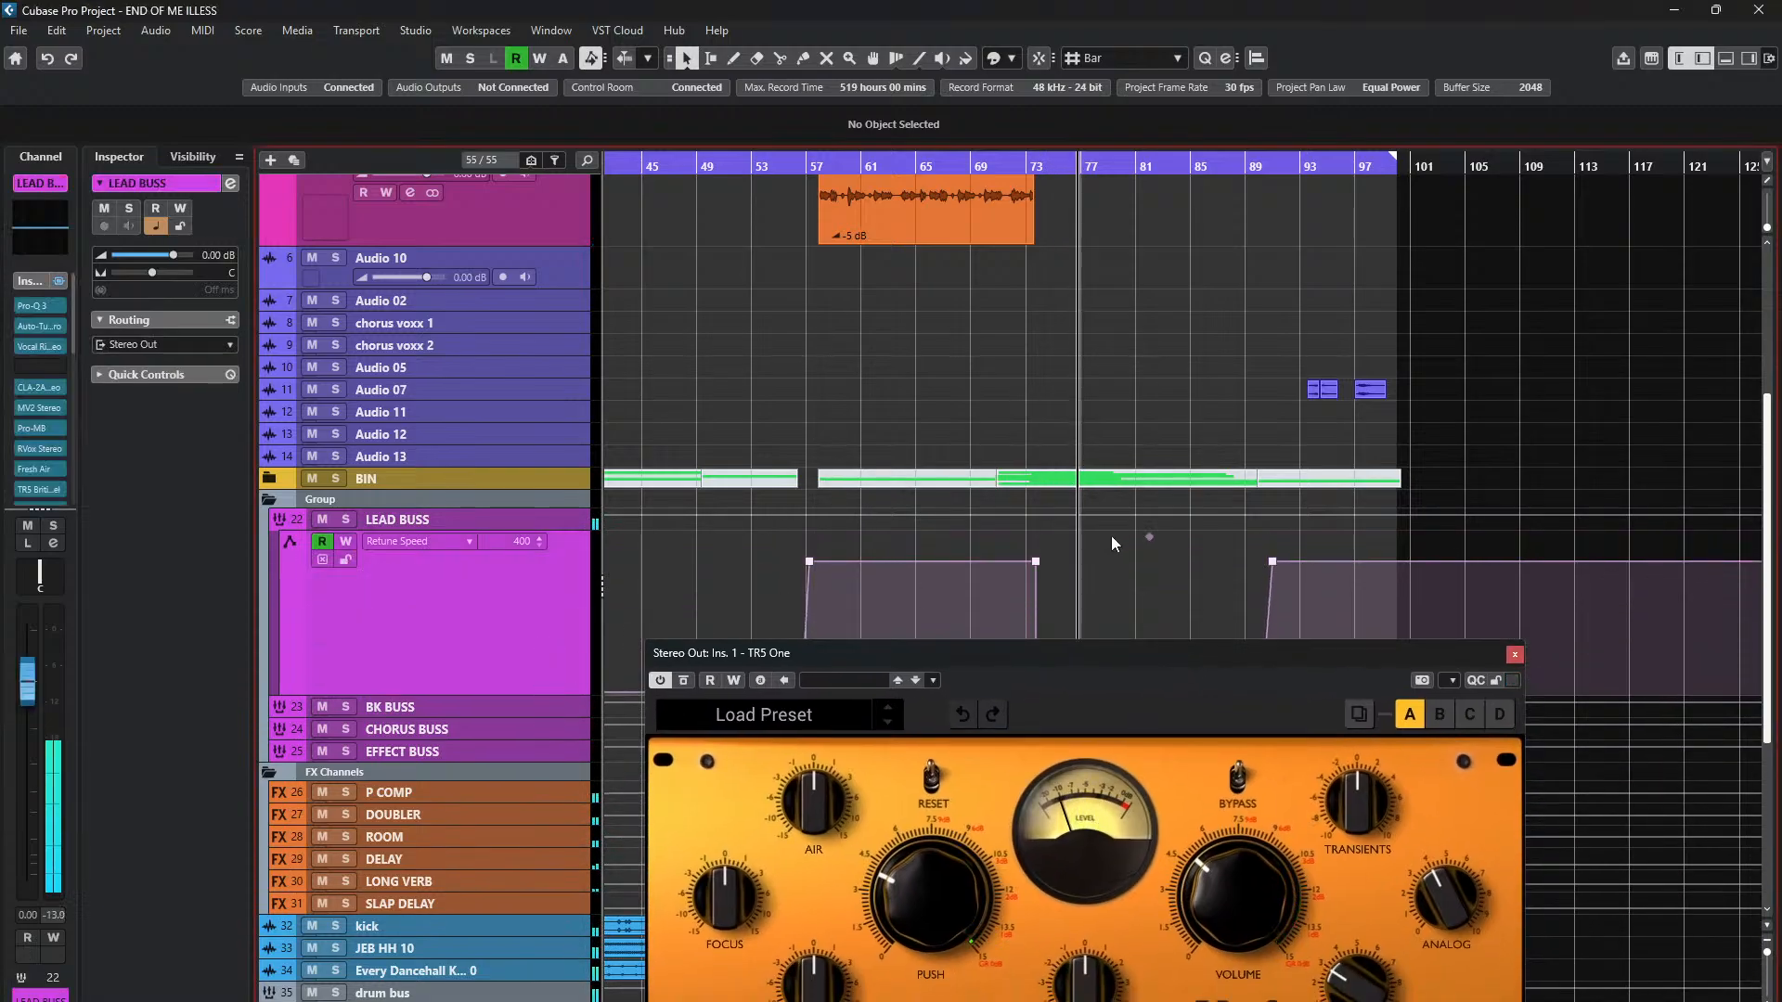
pyautogui.scroll(-3, 1129, 527)
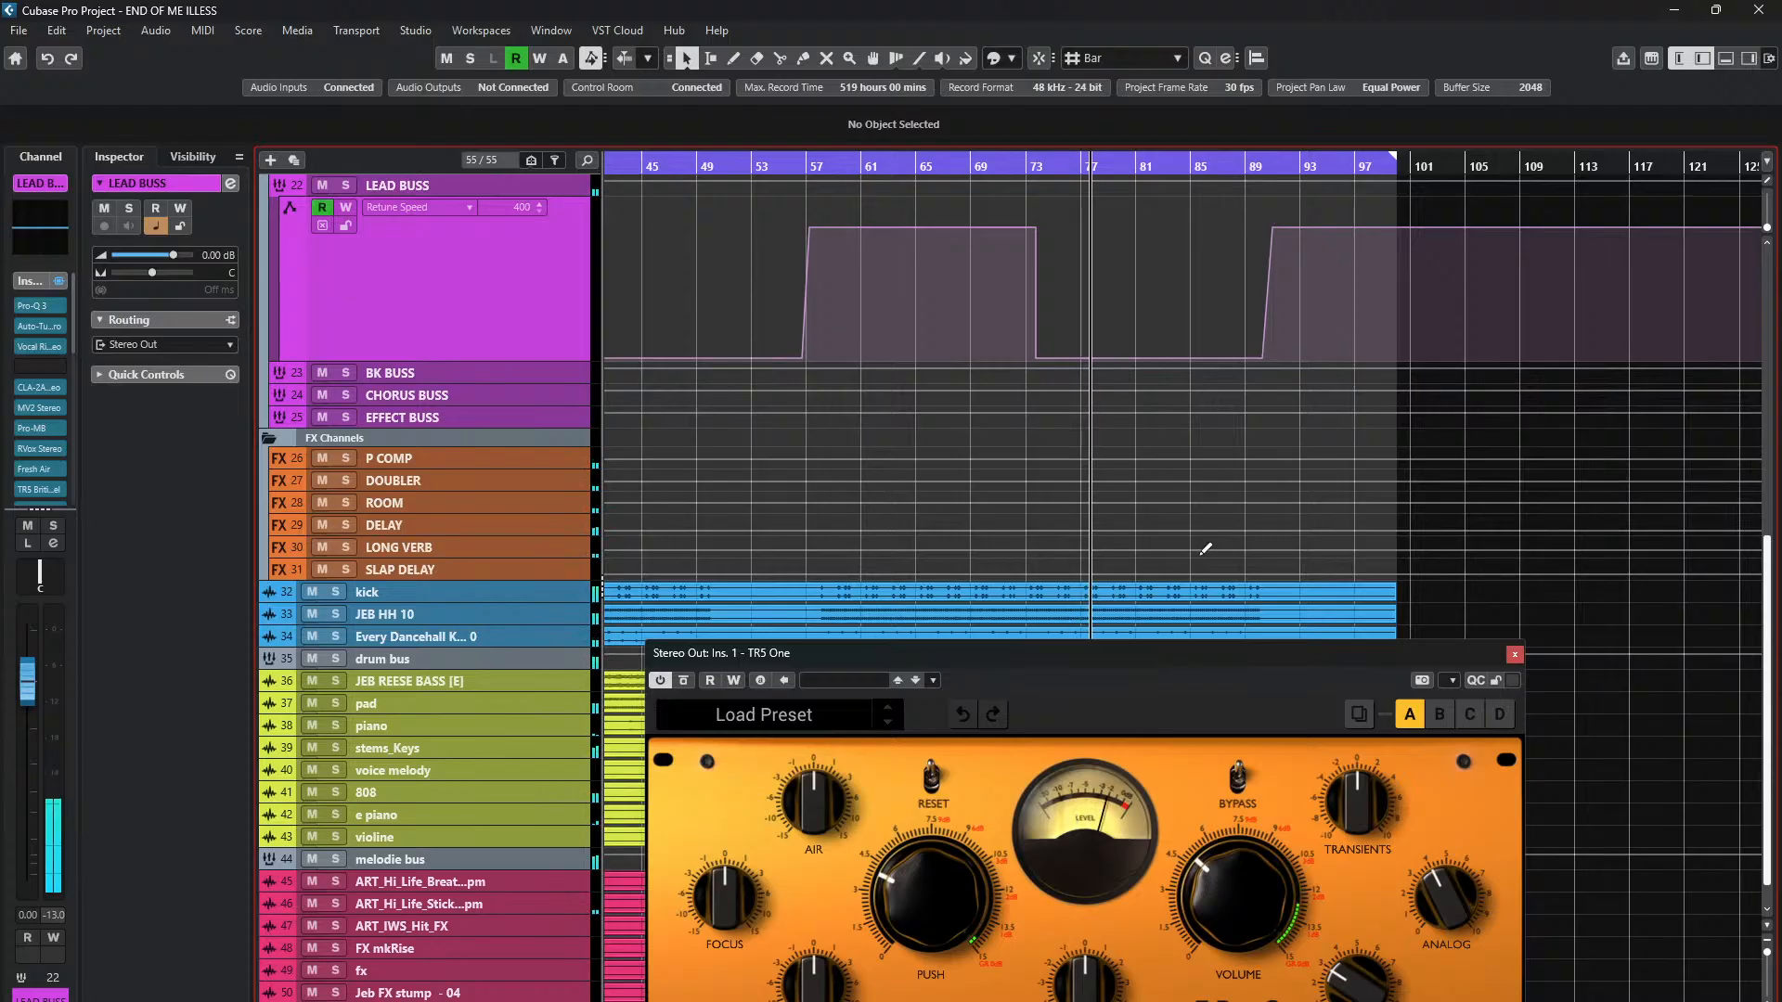
pyautogui.moveTo(1292, 648); pyautogui.dragTo(1368, 622)
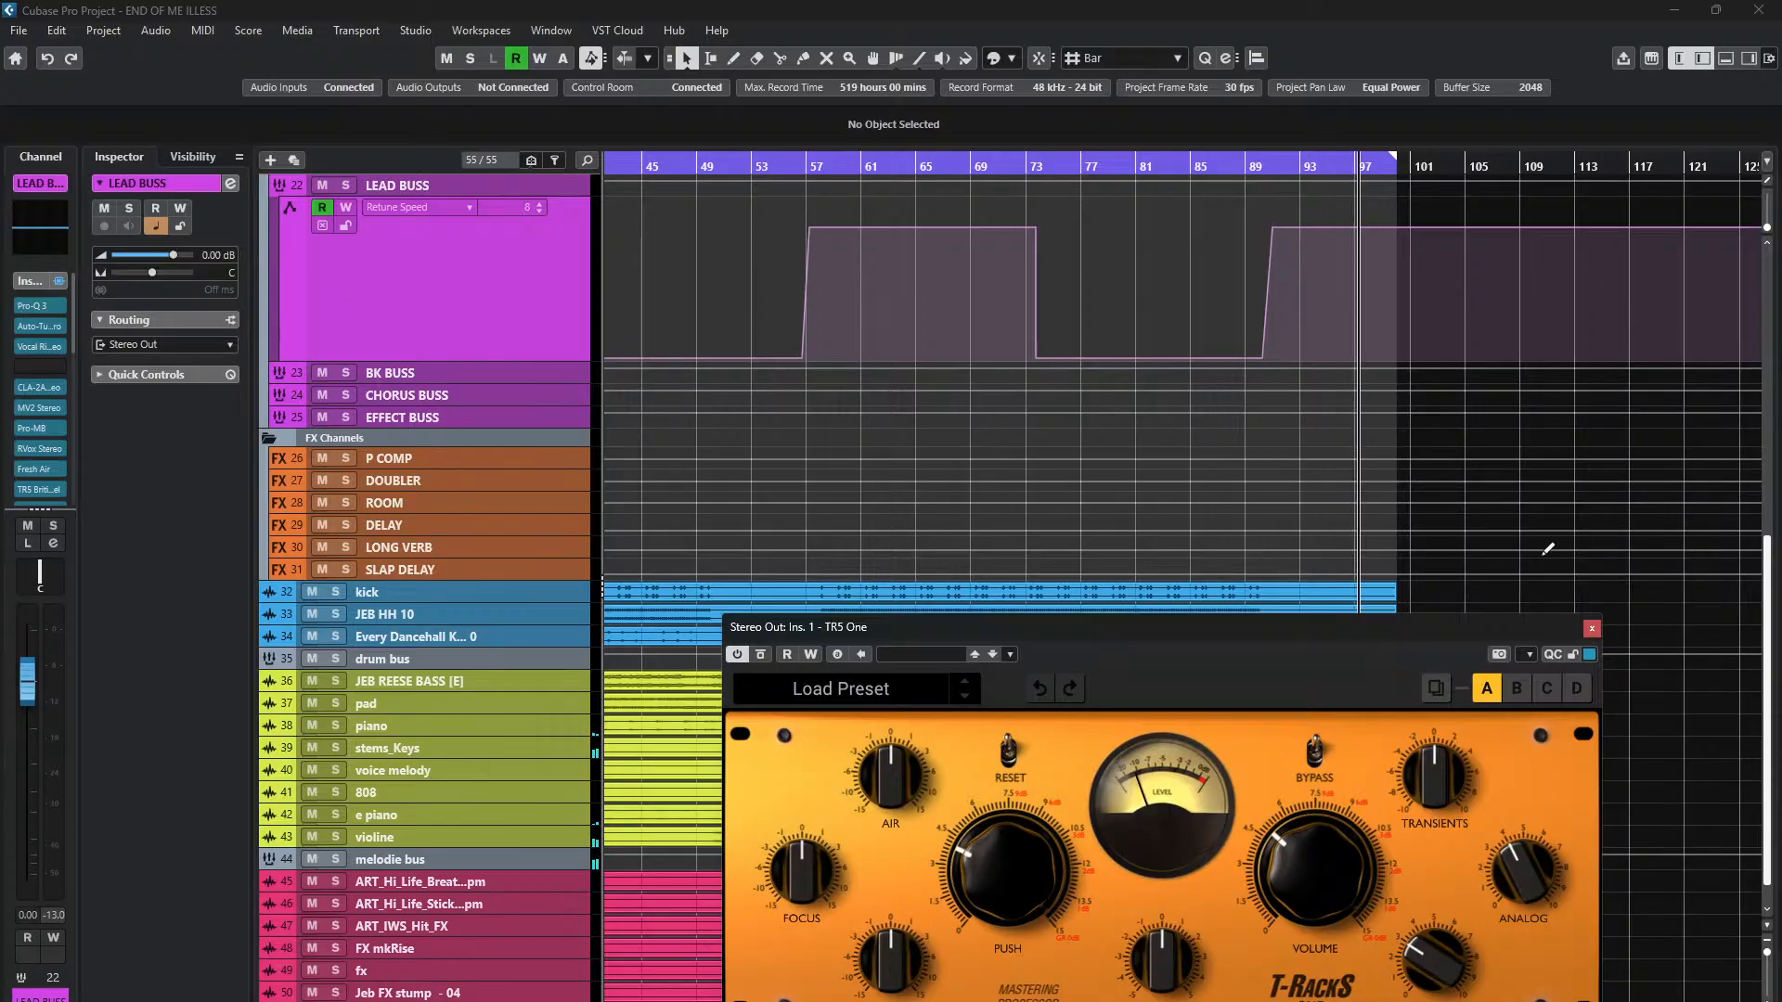
pyautogui.click(1591, 628)
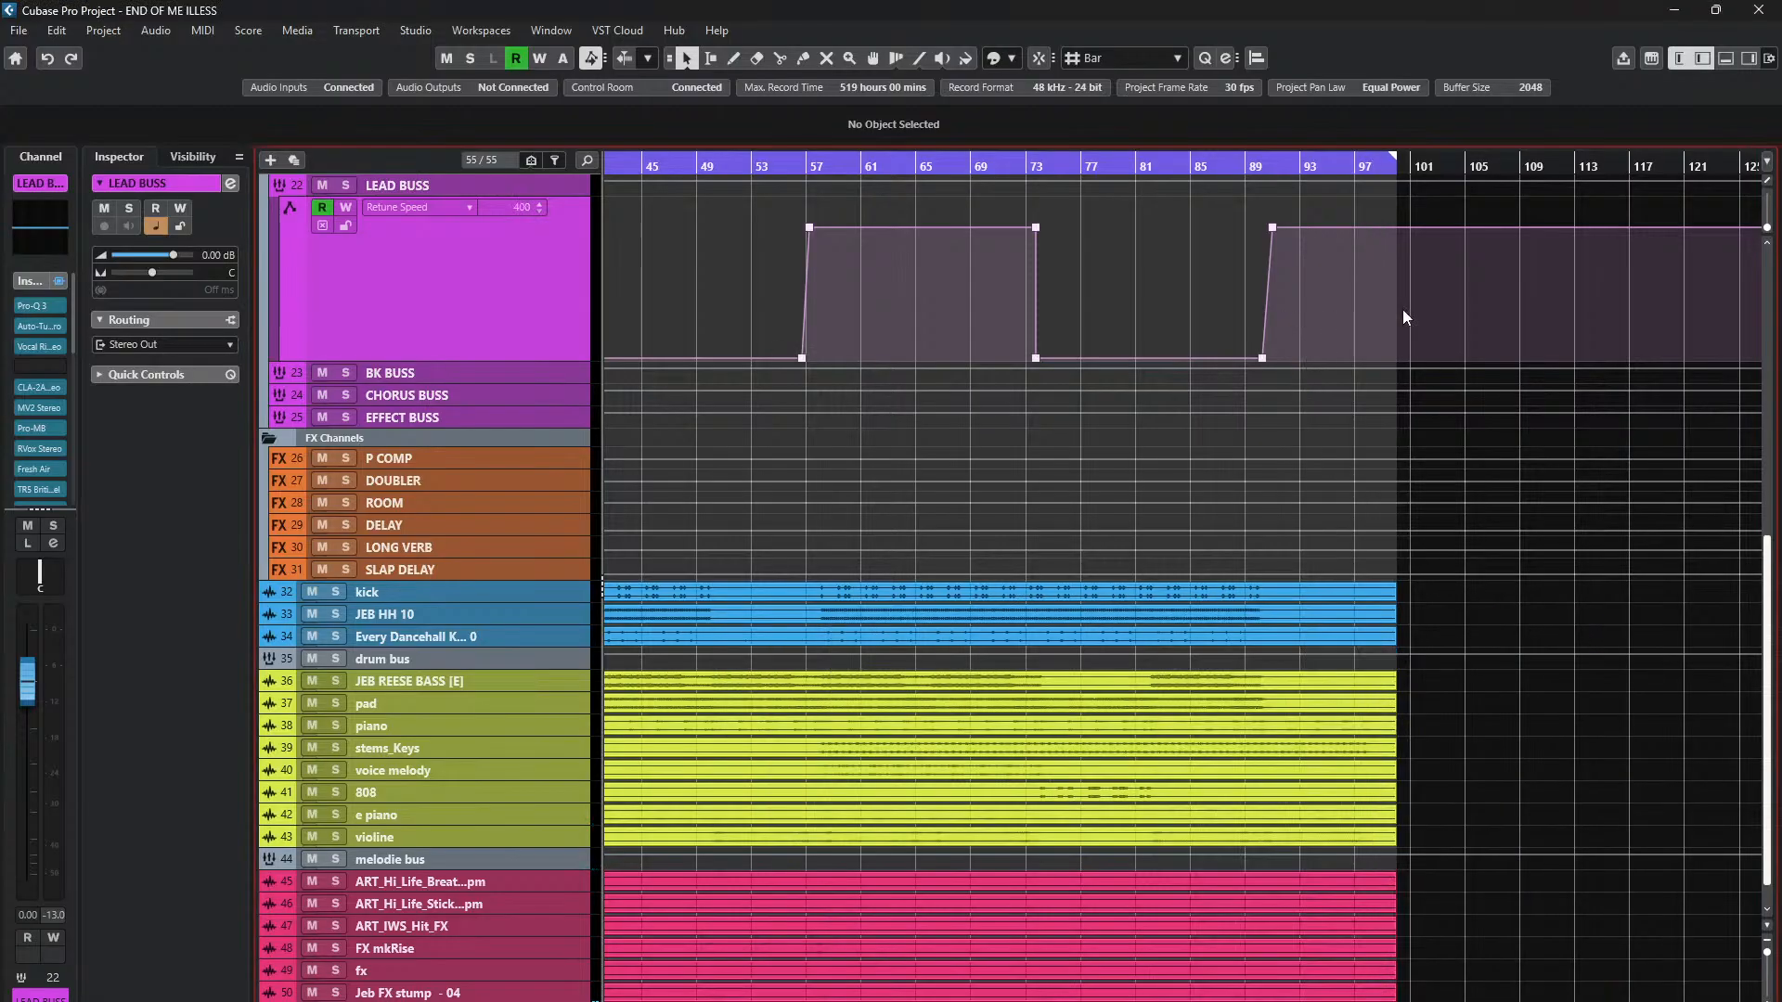
# - Add two Retune Speed automation points at the song's end near bar 100 and drop the second vertically to 400
pyautogui.scroll(3, 1401, 309)
pyautogui.scroll(2, 1459, 360)
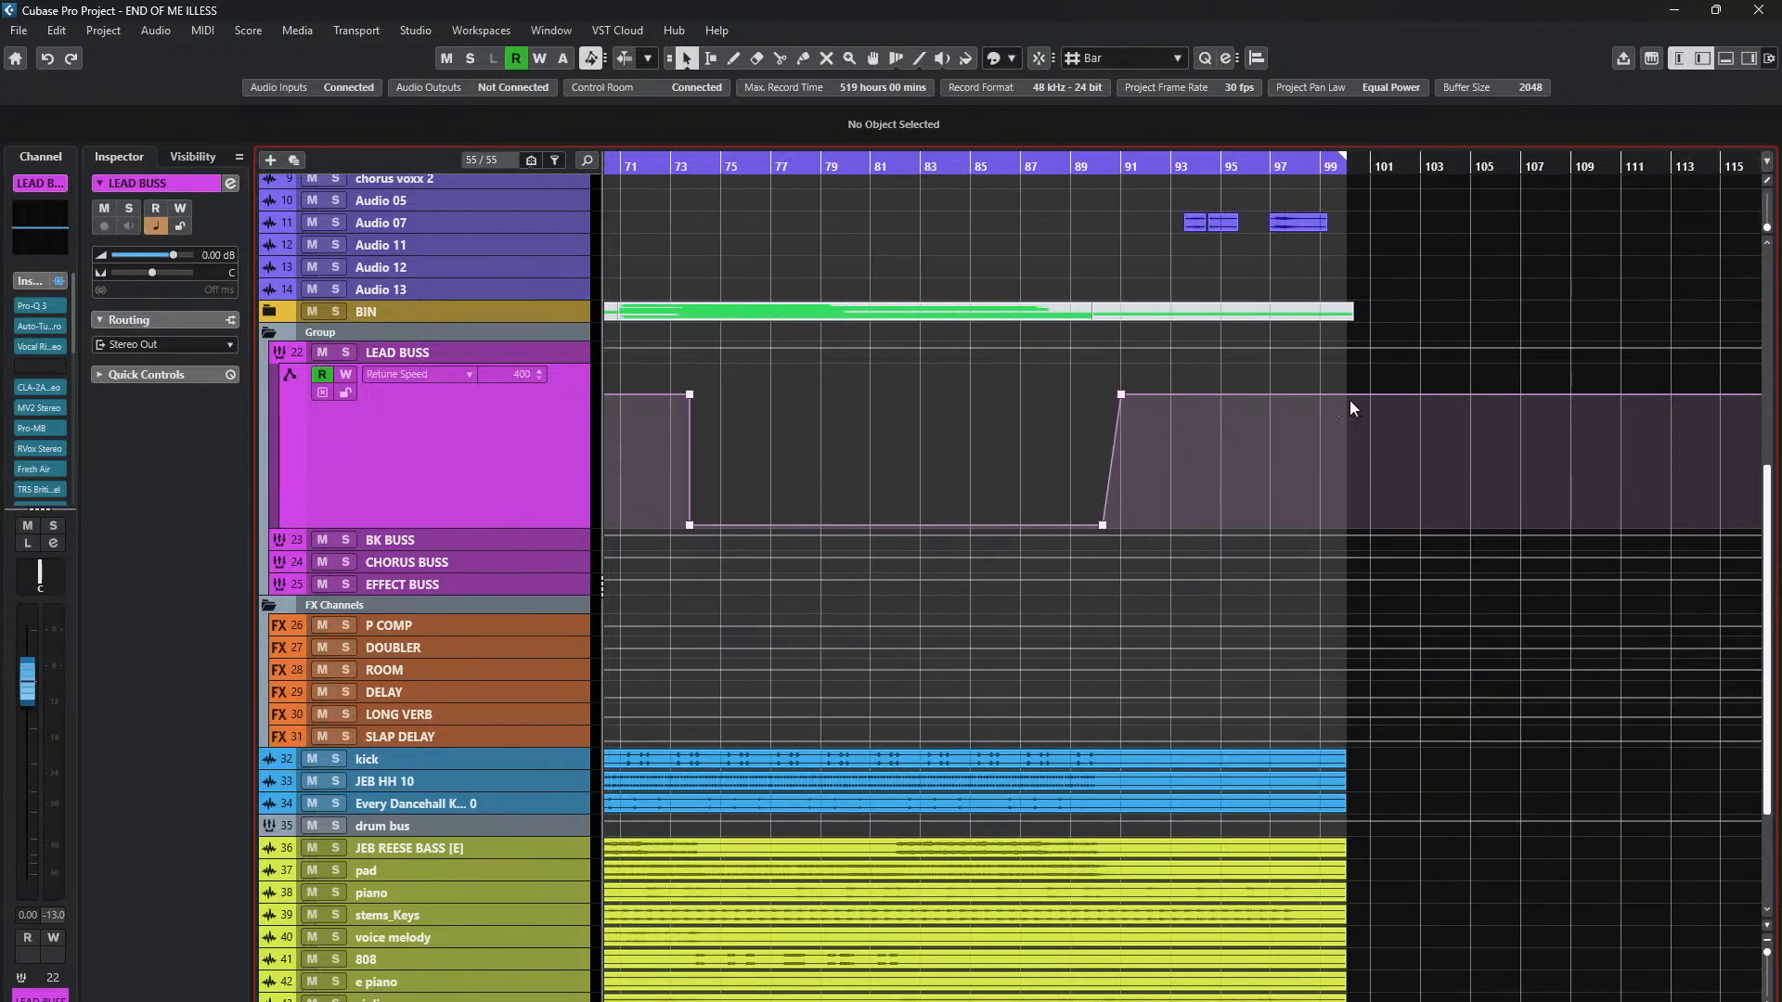
pyautogui.click(1349, 395)
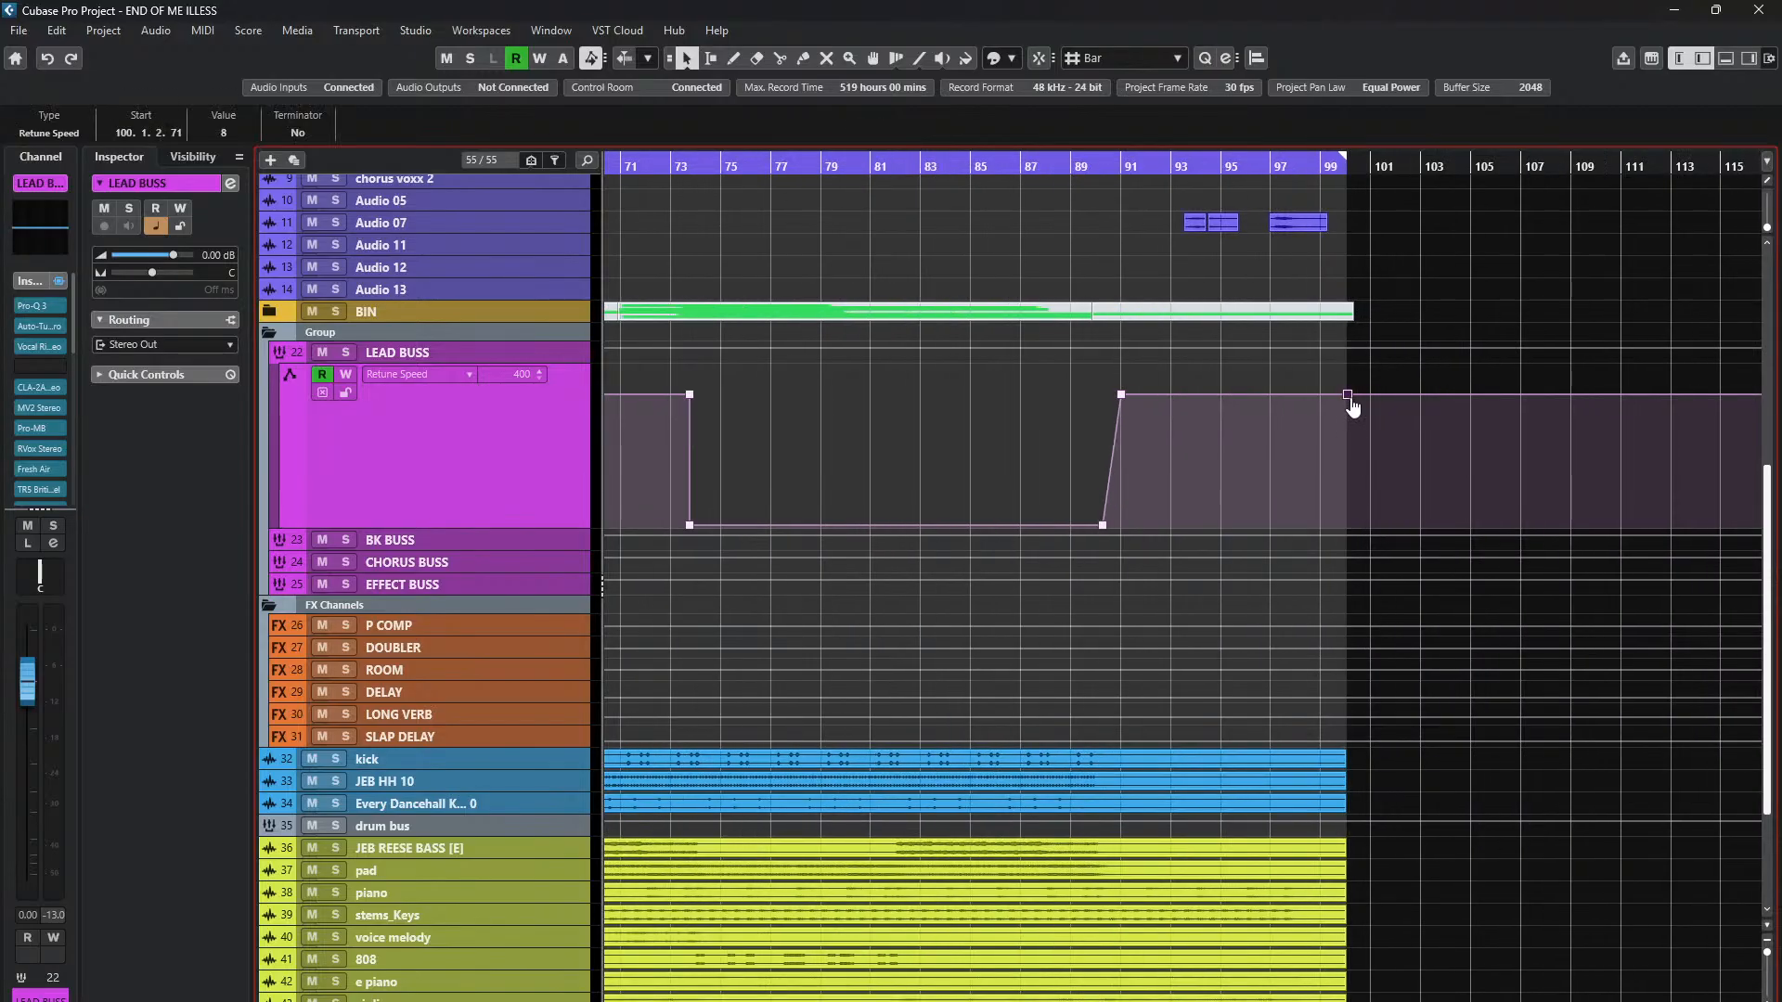
pyautogui.click(1358, 394)
pyautogui.scroll(2, 1372, 393)
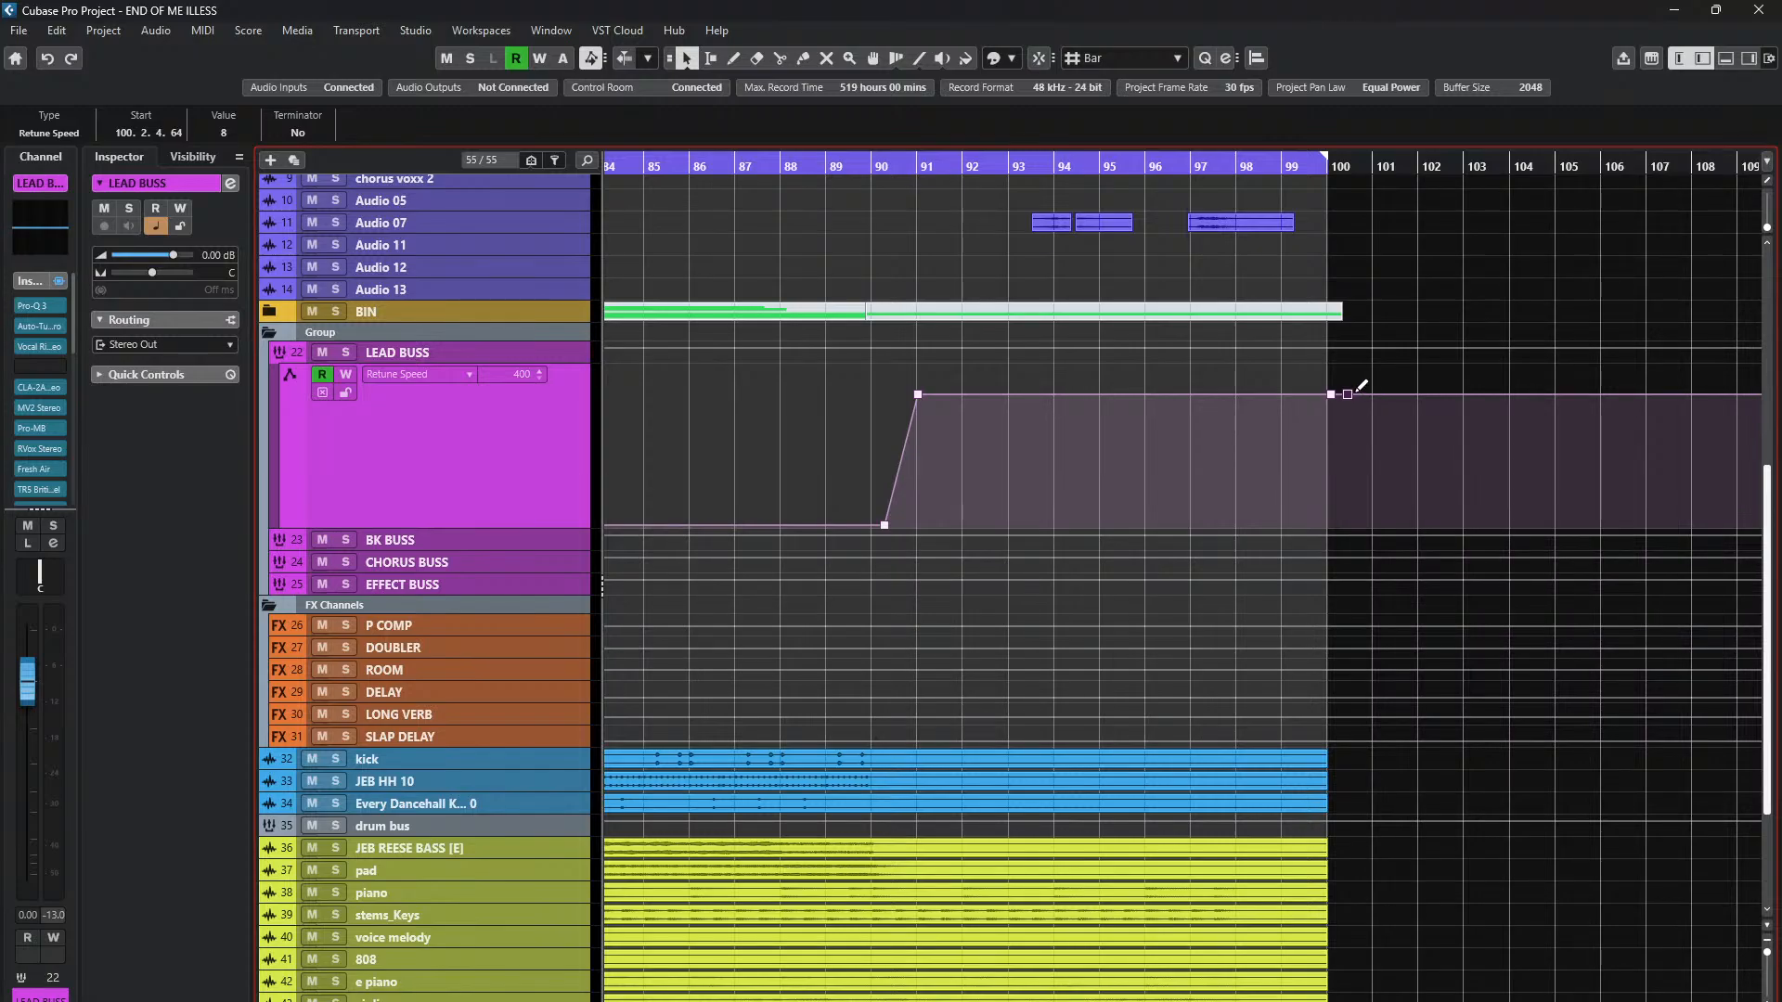
pyautogui.moveTo(1348, 395); pyautogui.dragTo(1331, 525)
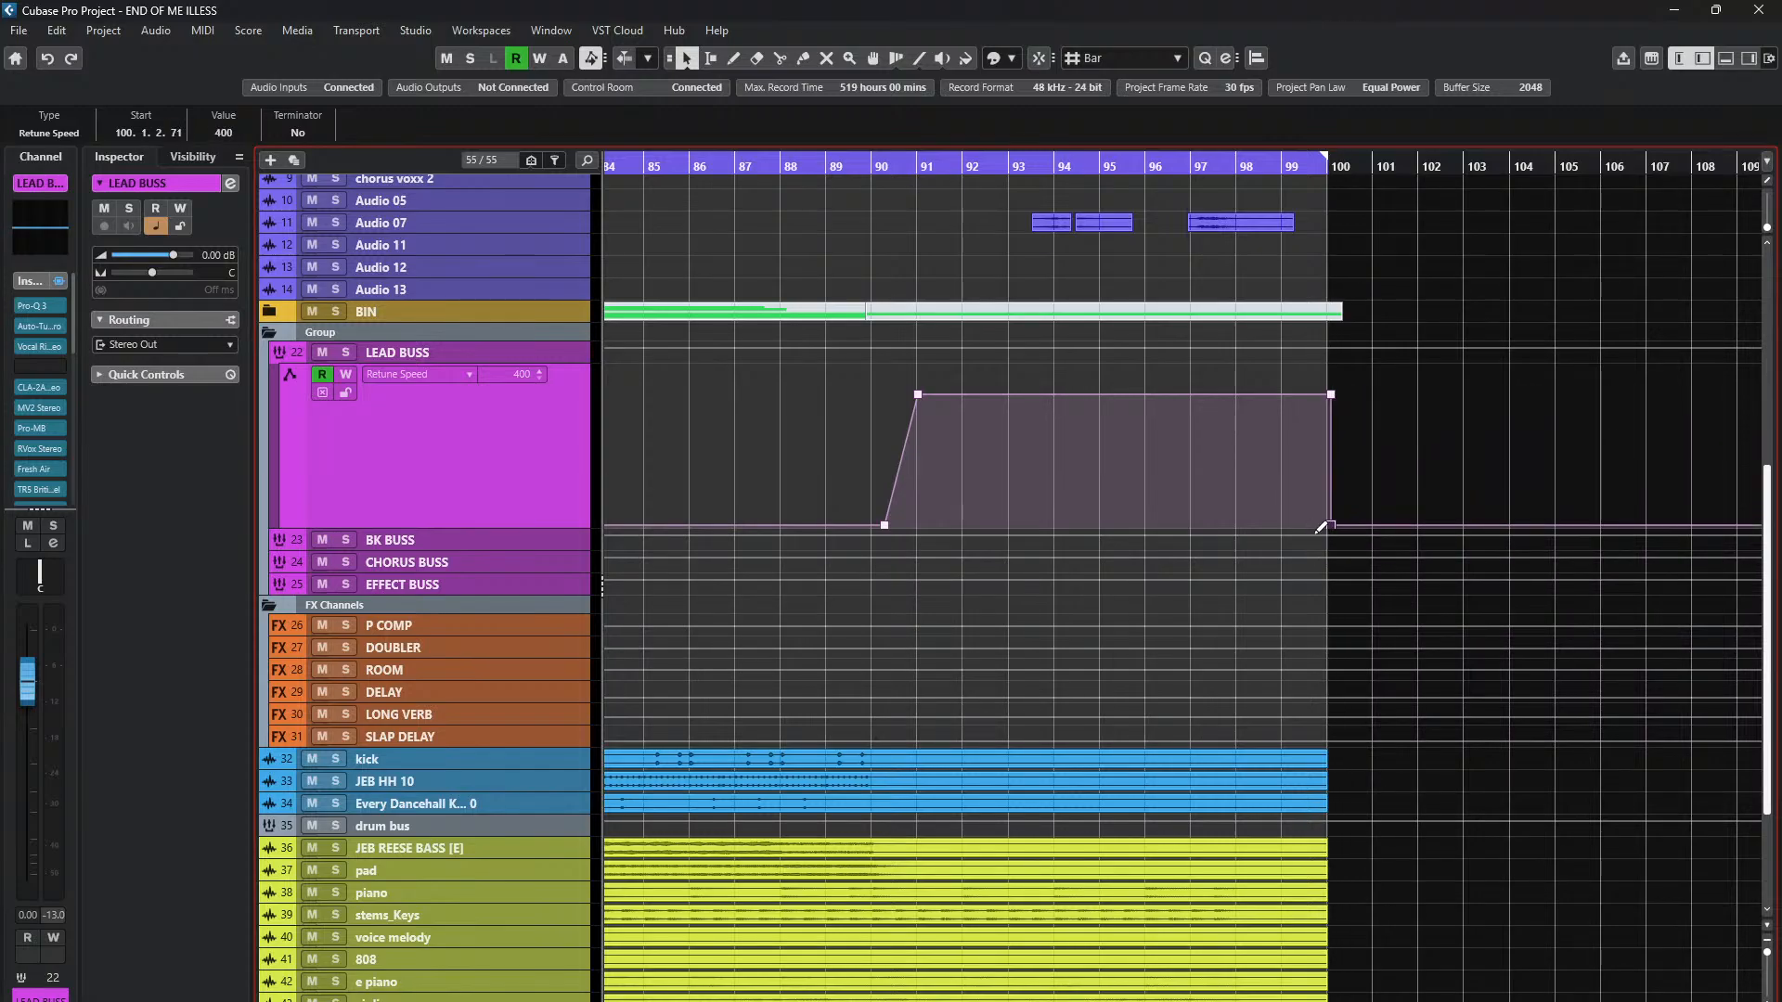
# - Straighten the Retune Speed ramp near bar 91 by moving its lower automation point at 400 directly under the upper one
pyautogui.scroll(-2, 1268, 468)
pyautogui.scroll(-1, 1268, 467)
pyautogui.moveTo(1135, 531); pyautogui.dragTo(1146, 527)
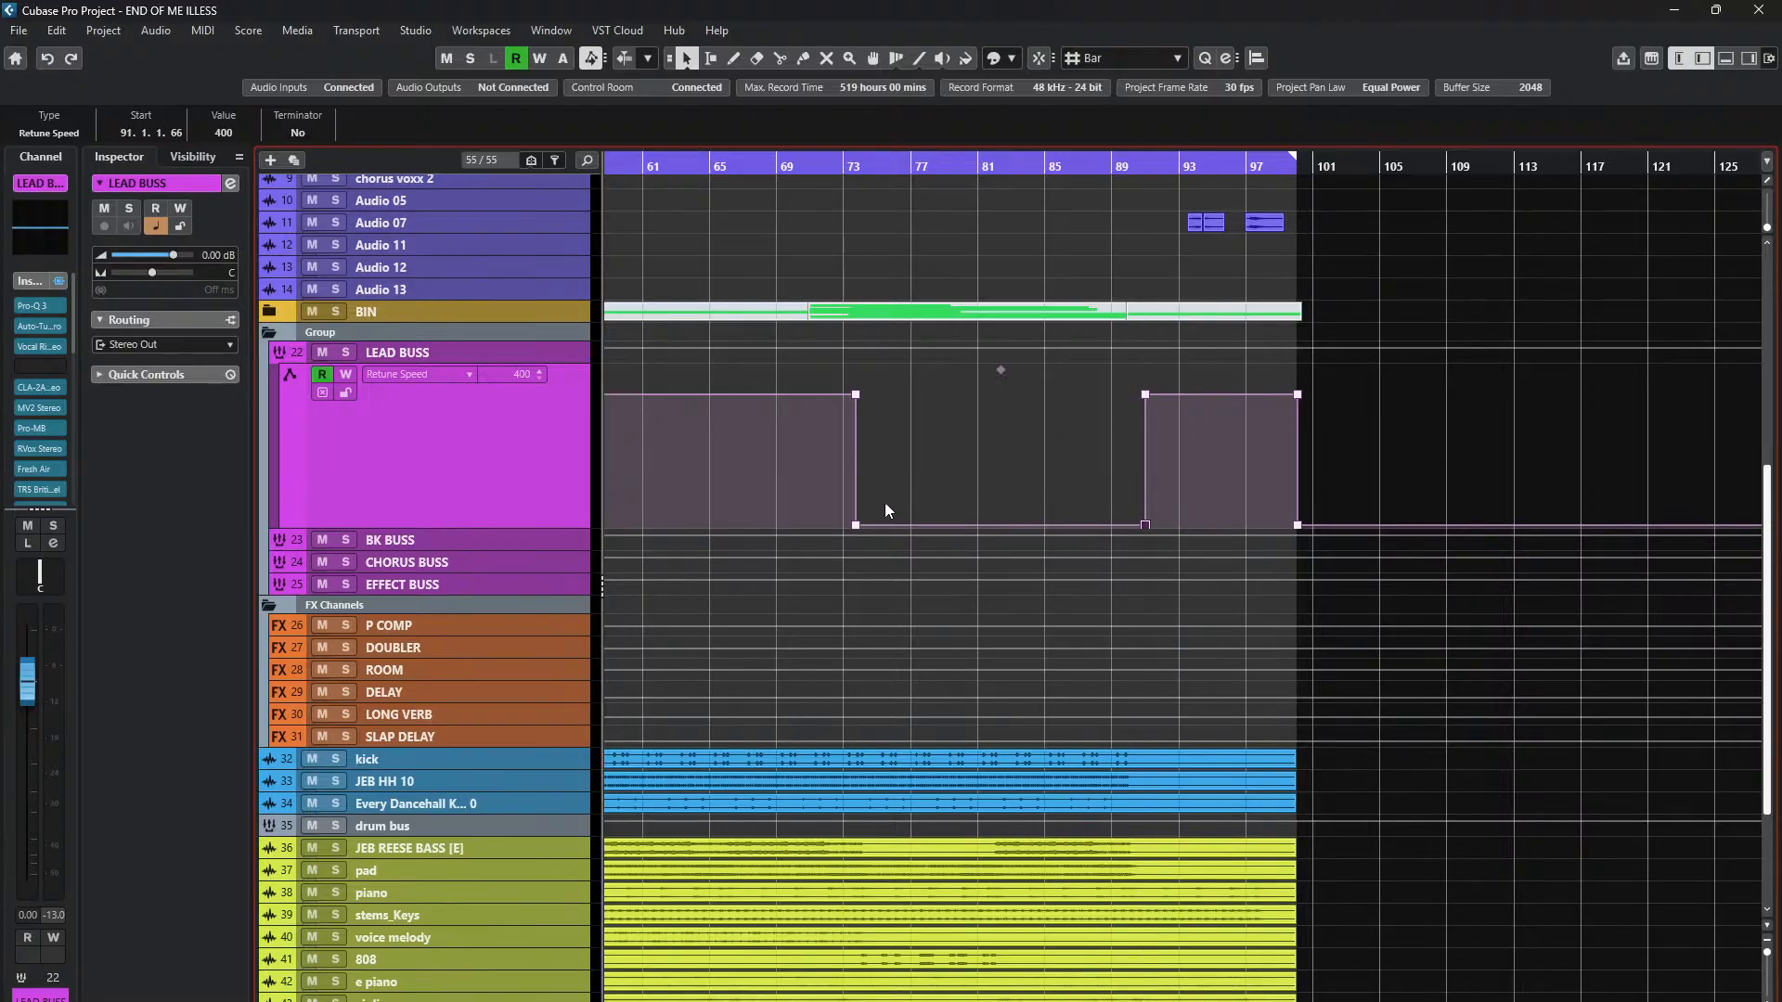
pyautogui.press('Delete')
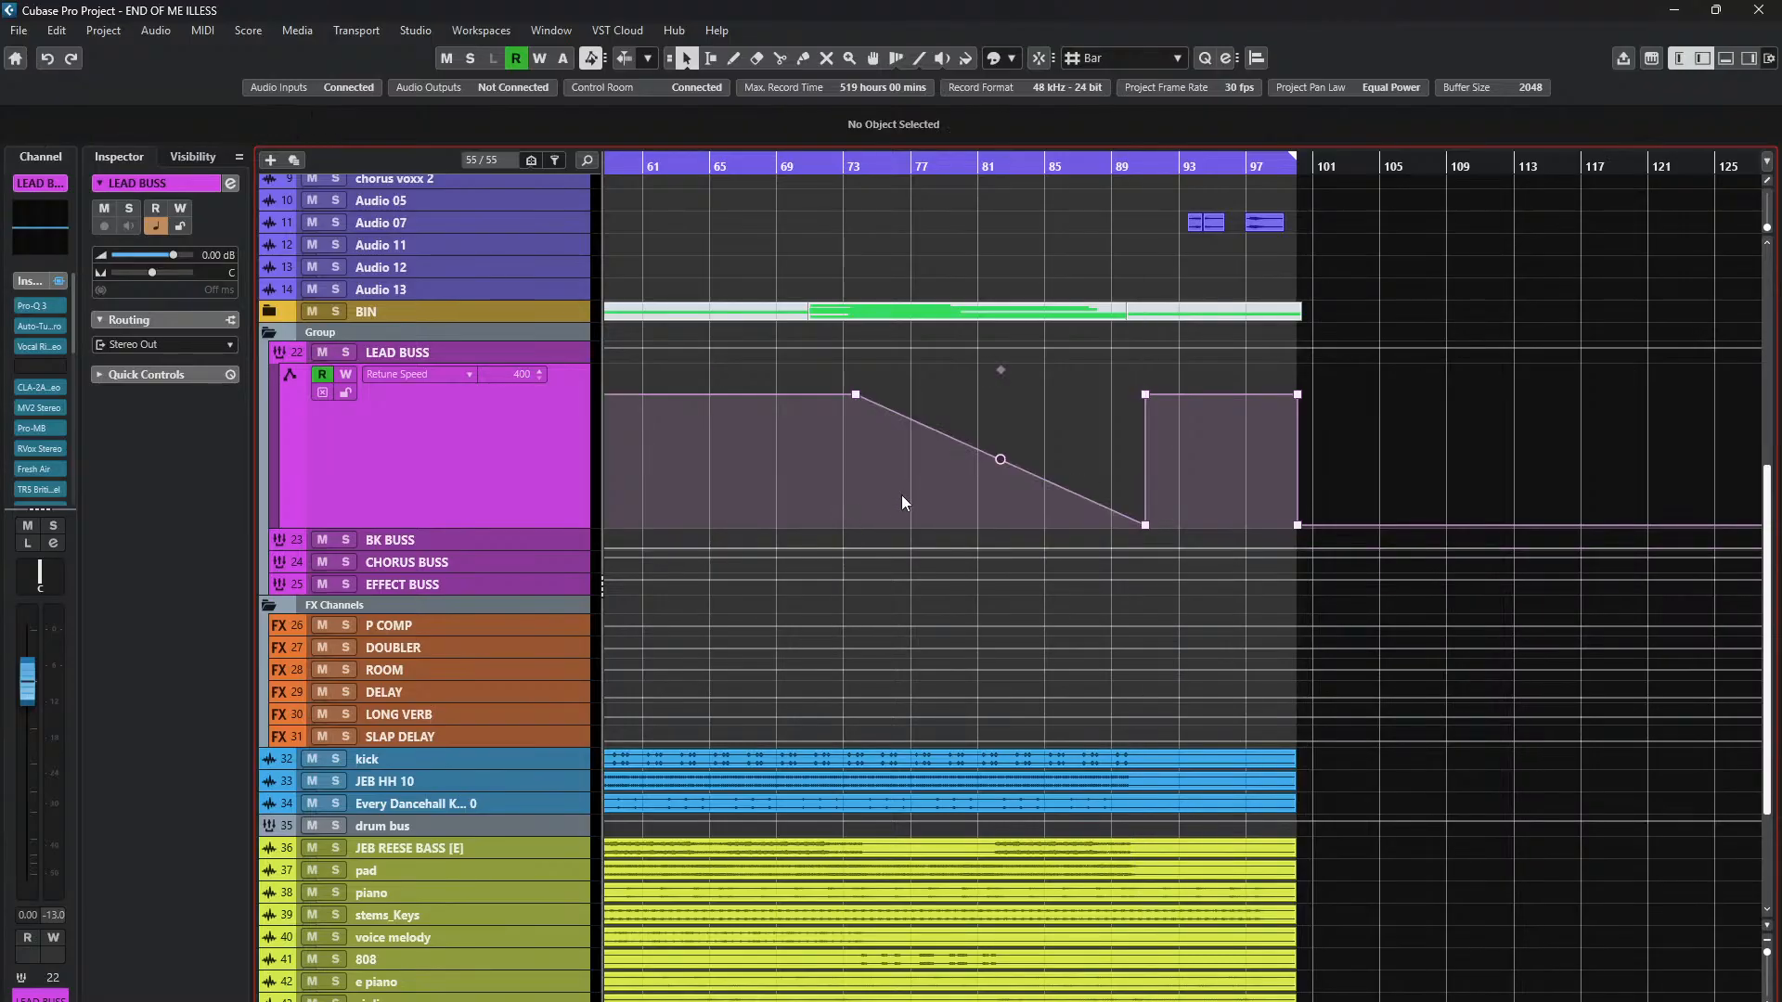
pyautogui.hotkey('ctrl', 'z')
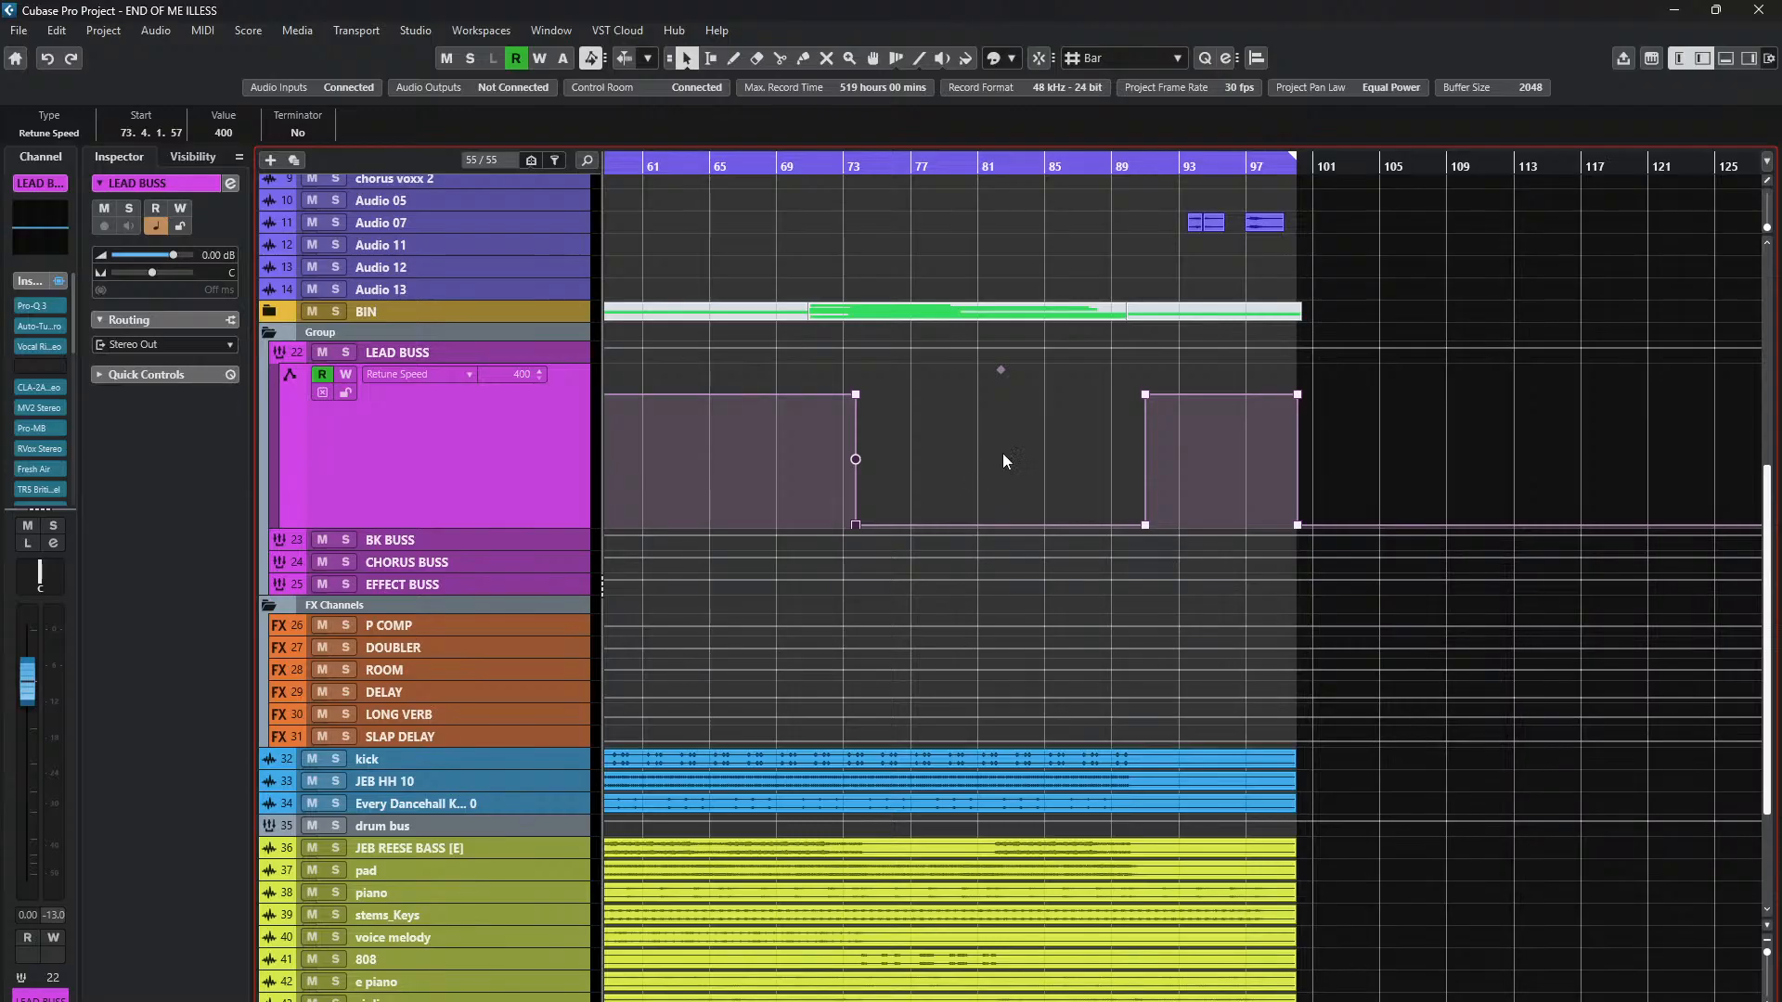
# - Straighten the Retune Speed ramp near bar 57 by moving its lower automation point at 400 directly under the upper one
pyautogui.scroll(-3, 1004, 455)
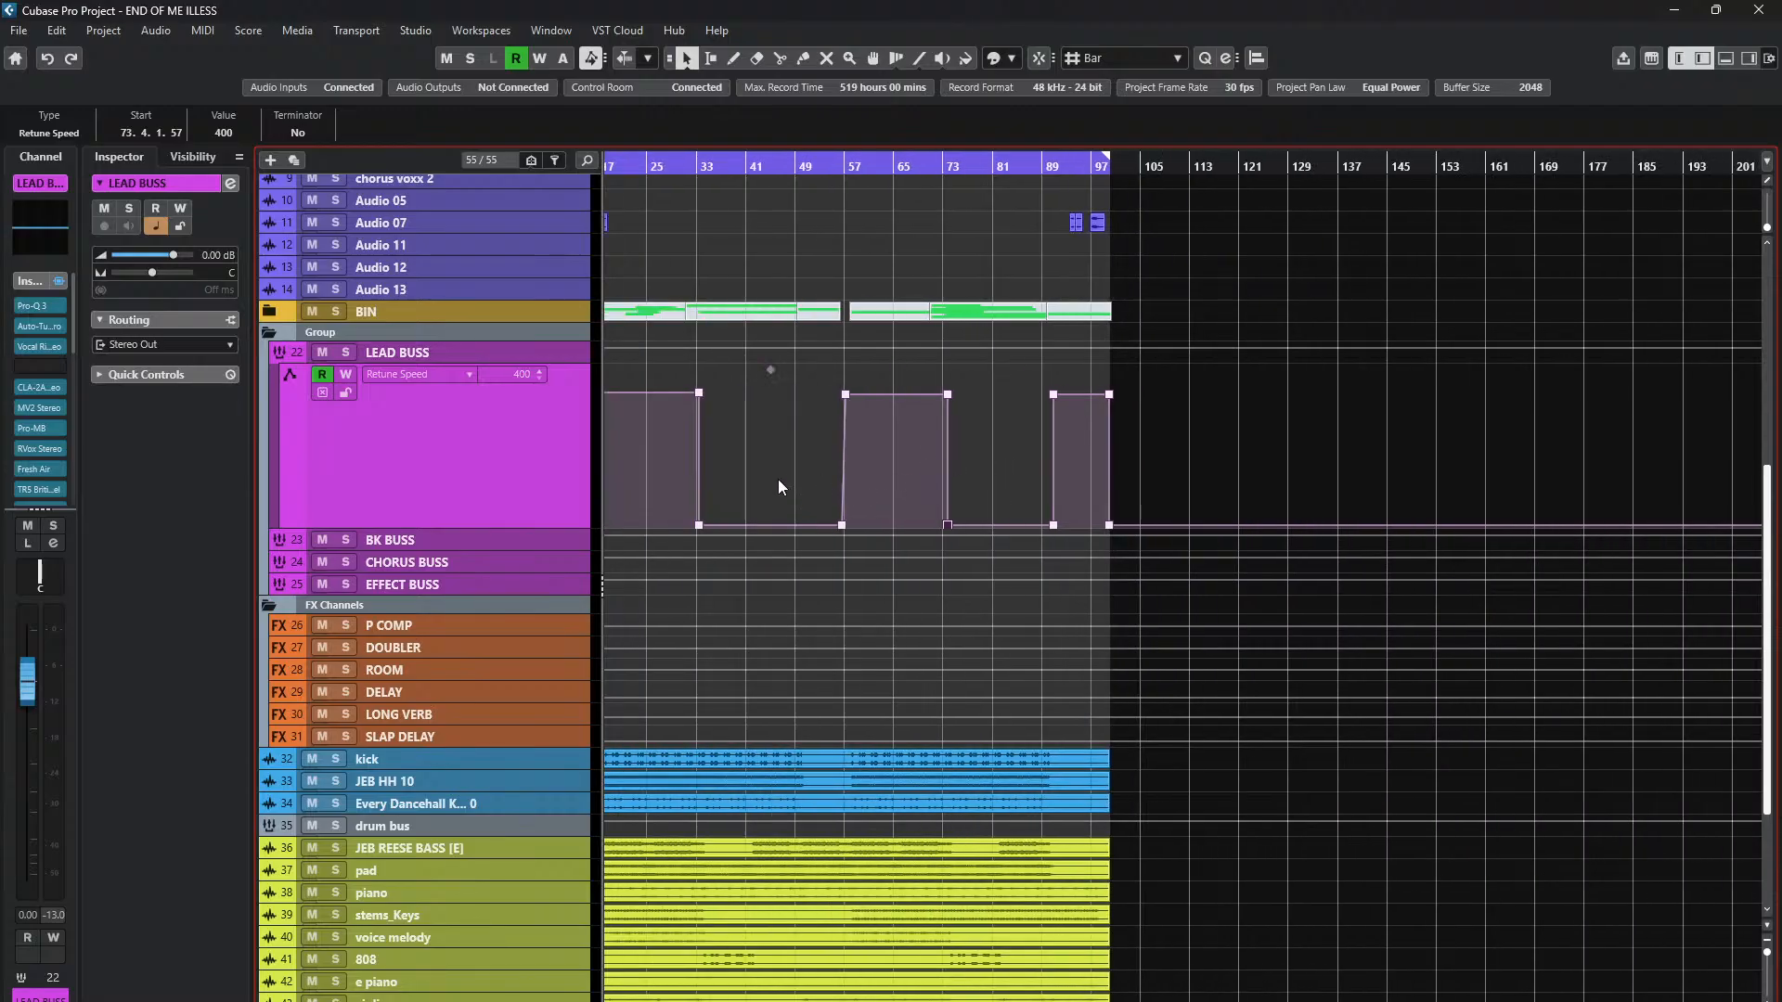
pyautogui.scroll(-2, 779, 481)
pyautogui.scroll(3, 678, 460)
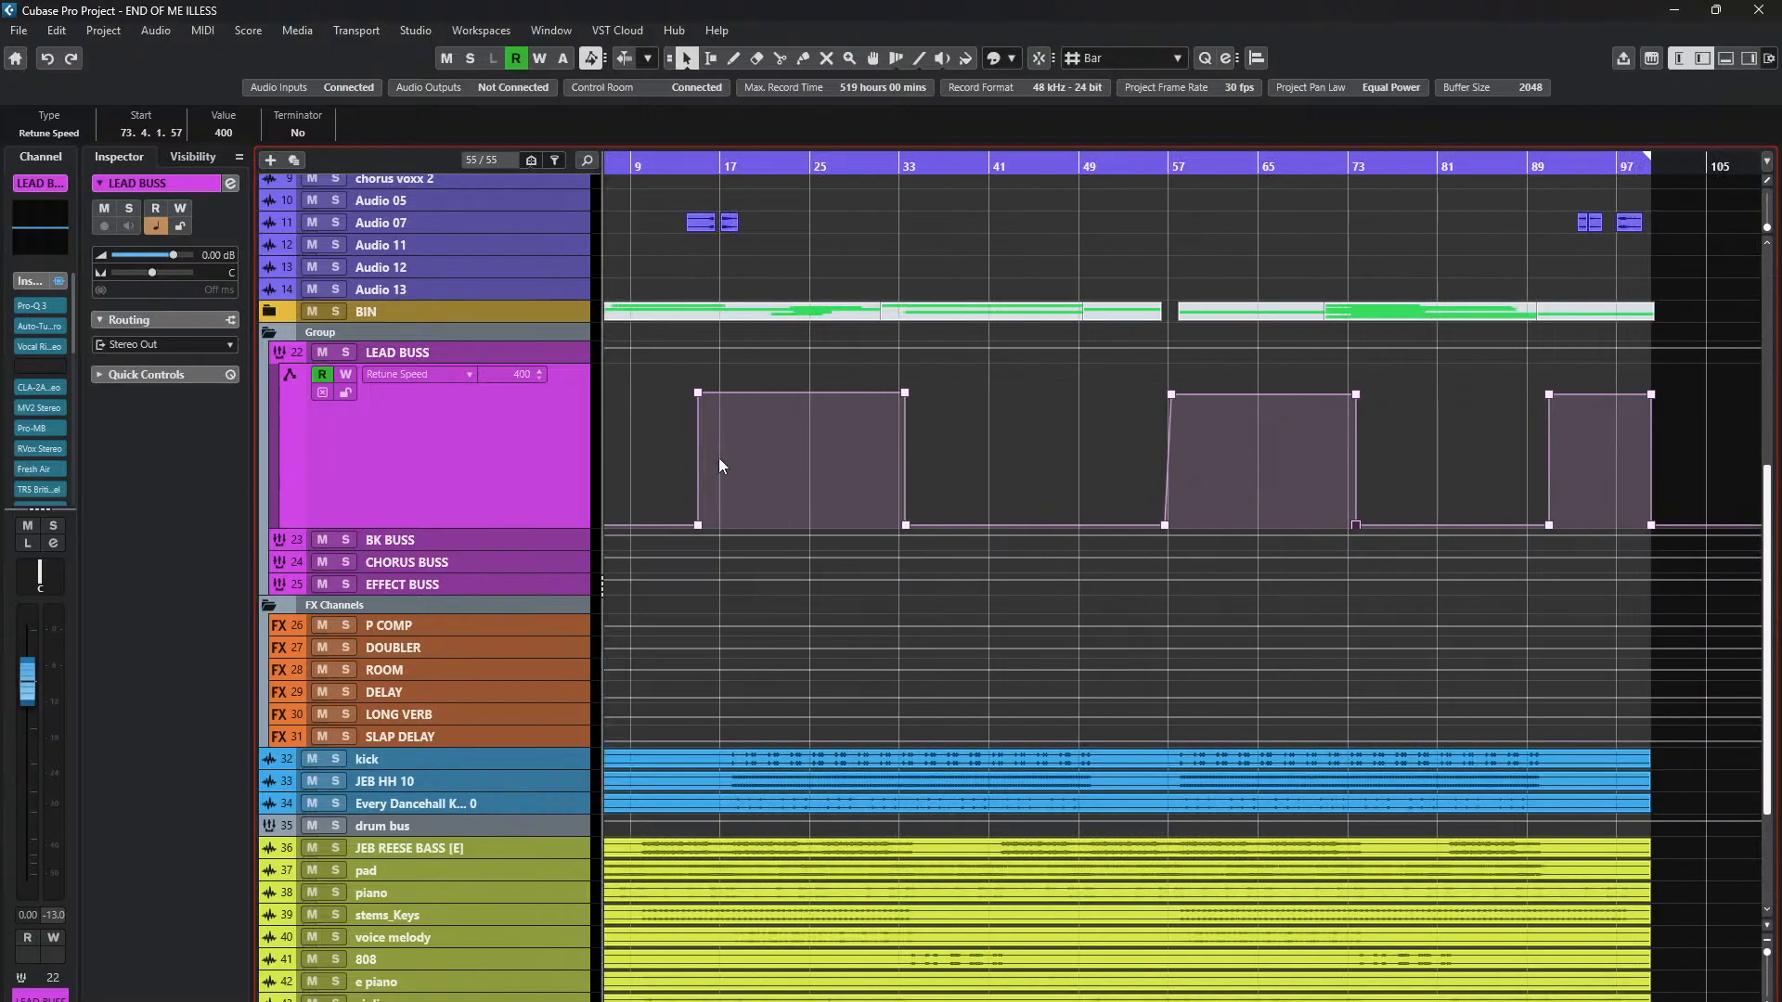
pyautogui.click(984, 449)
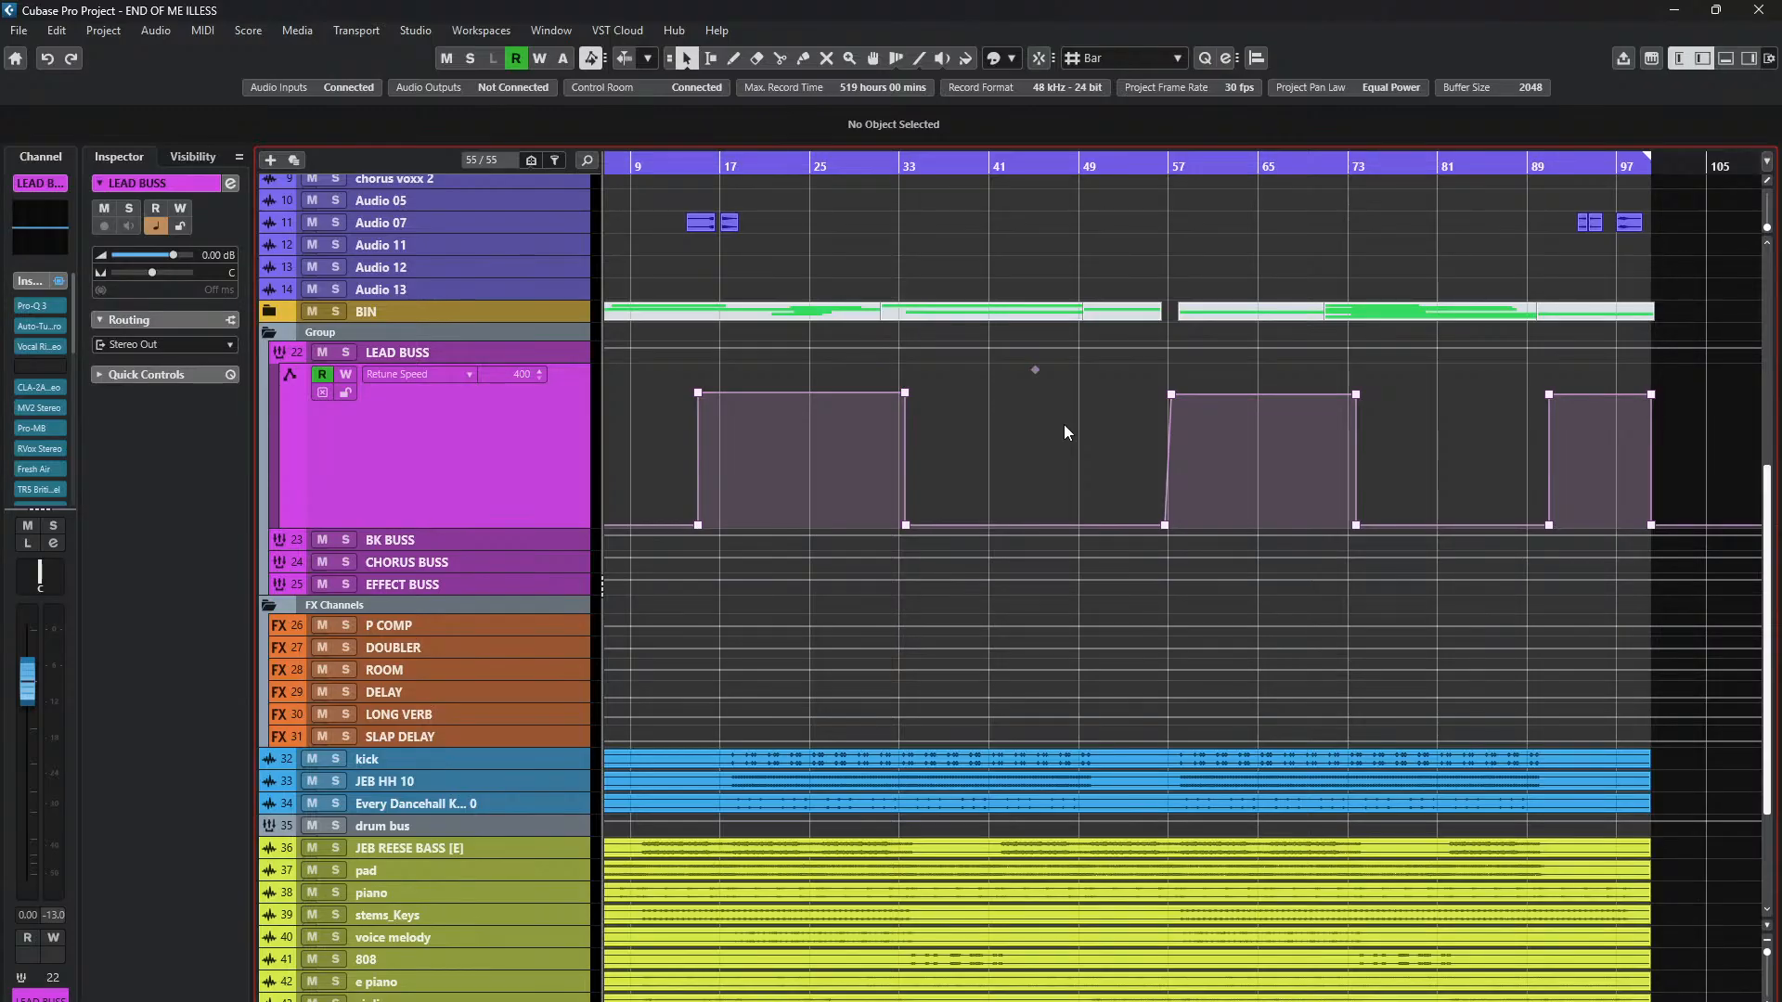
pyautogui.click(1166, 527)
pyautogui.press('g')
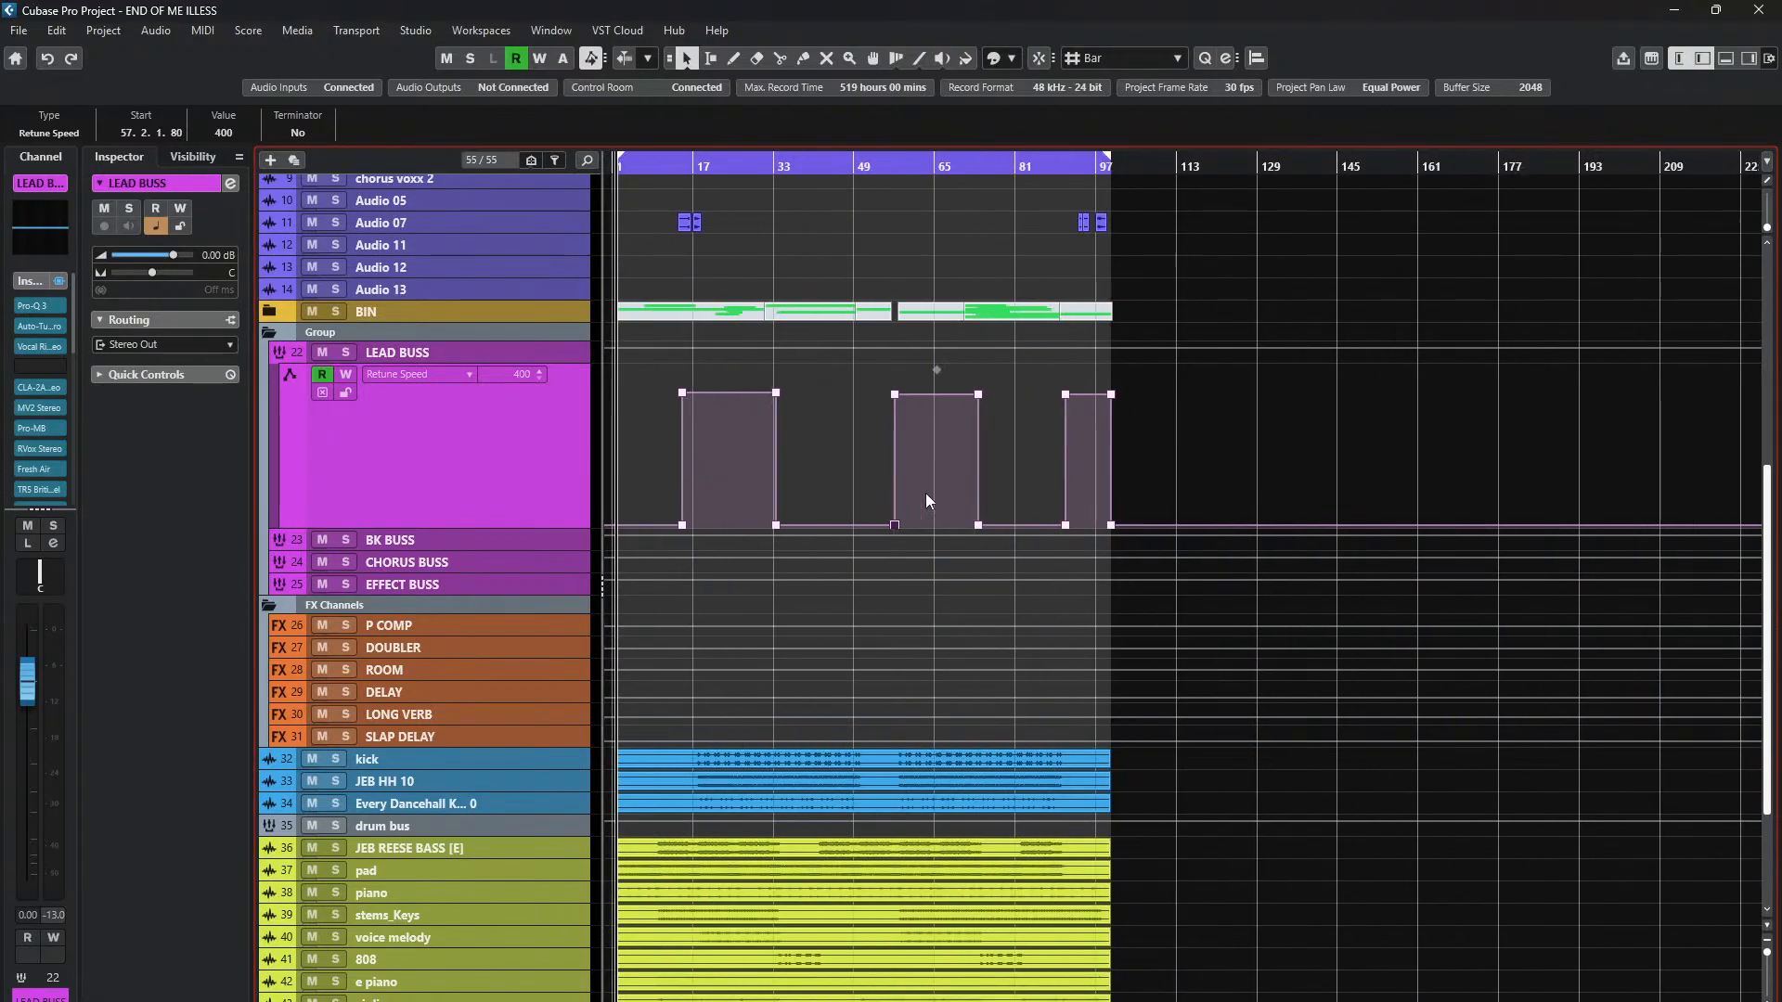